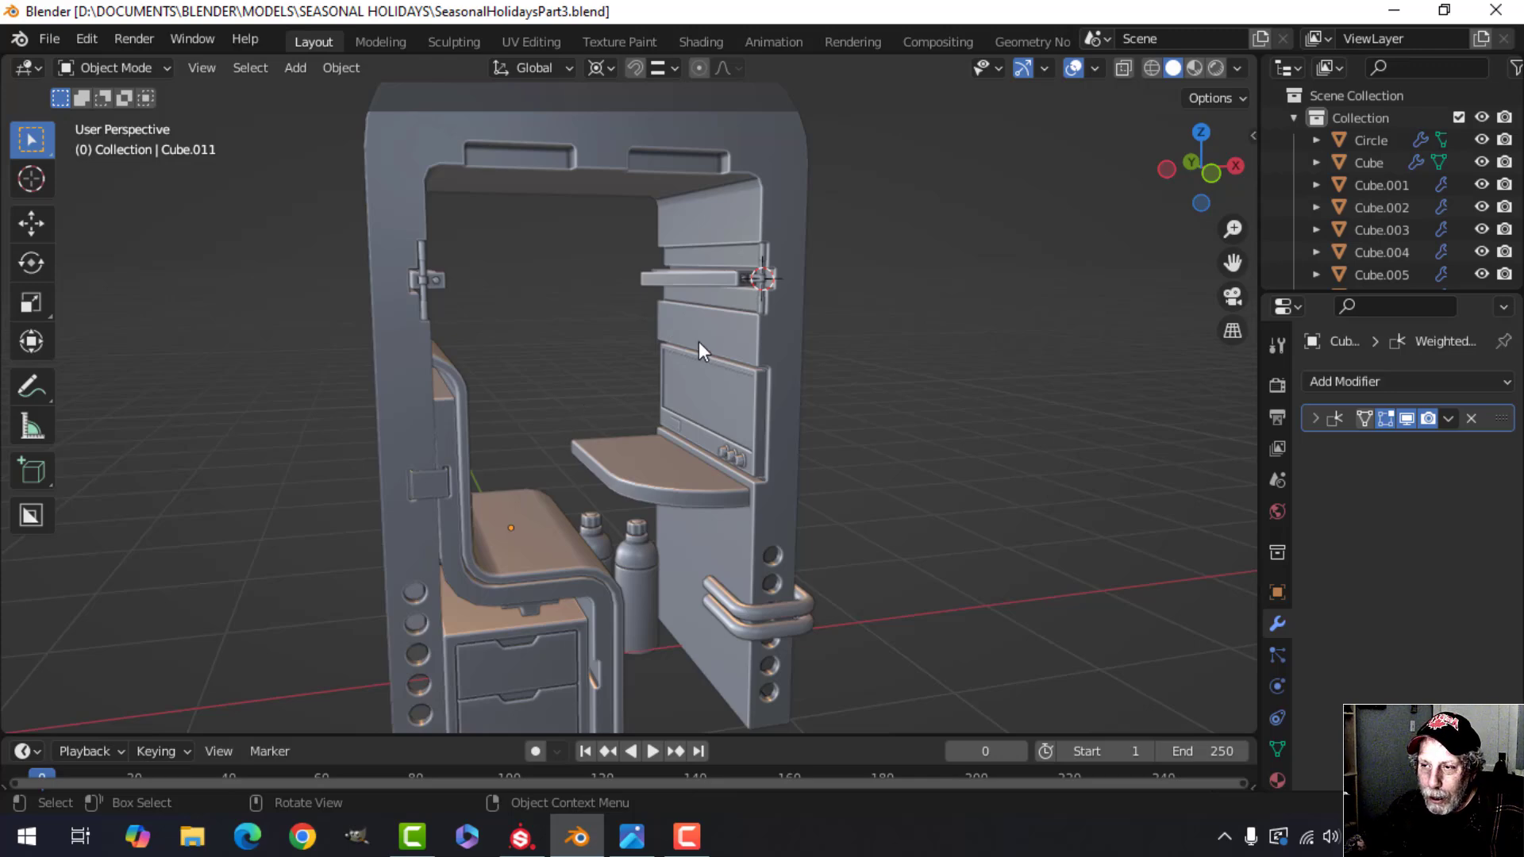
- Examine the booth's inner wall and the reference picture of the white lever bar with tubular handles
middle_click_drag(857, 361, 930, 365)
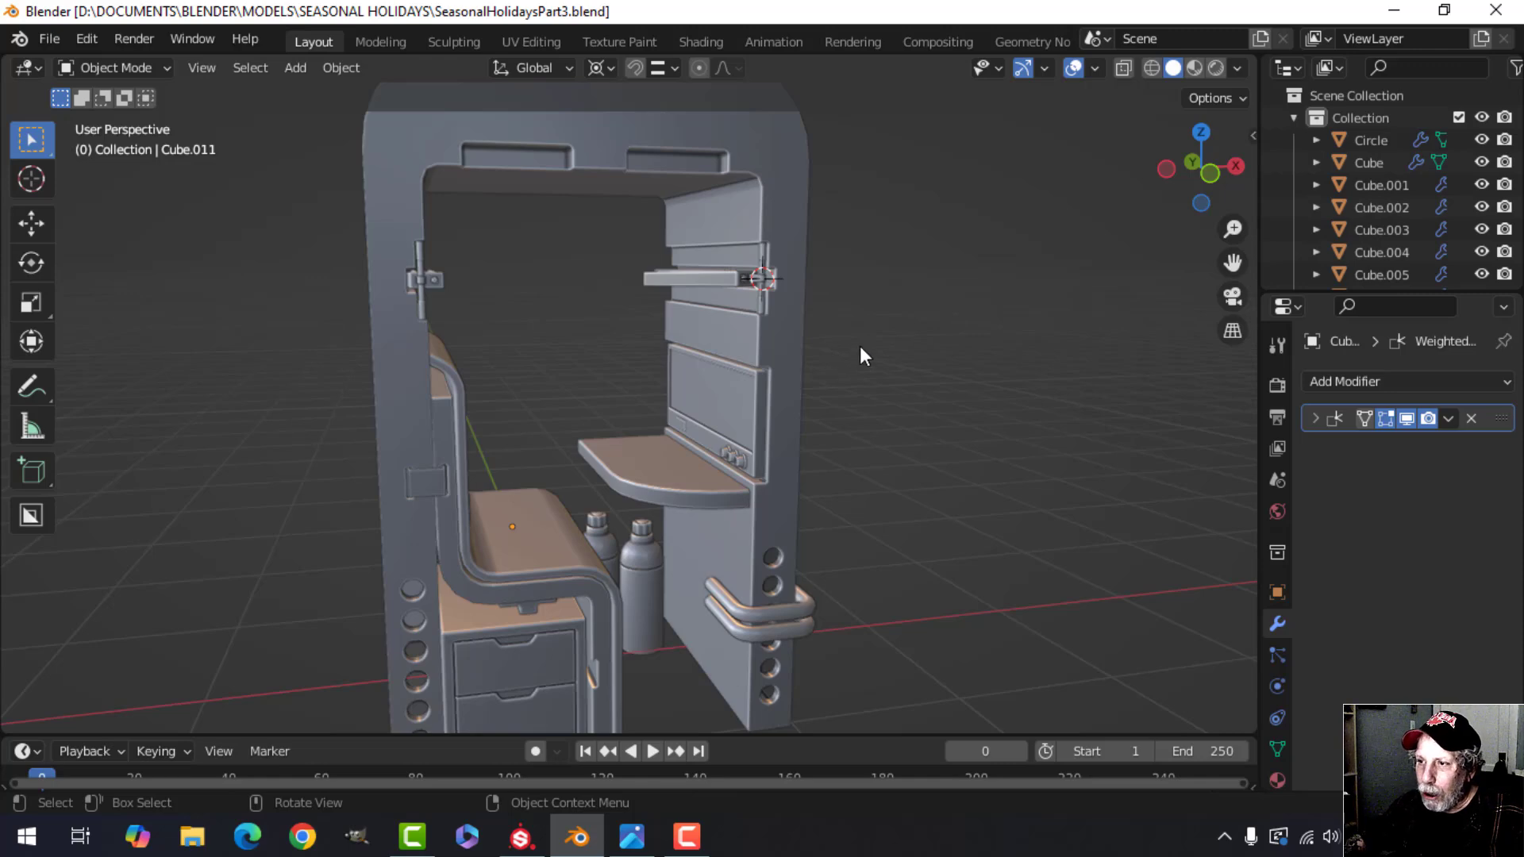
mouse_move(860, 349)
middle_mouse_down()
mouse_move(765, 364)
mouse_move(853, 361)
middle_mouse_up()
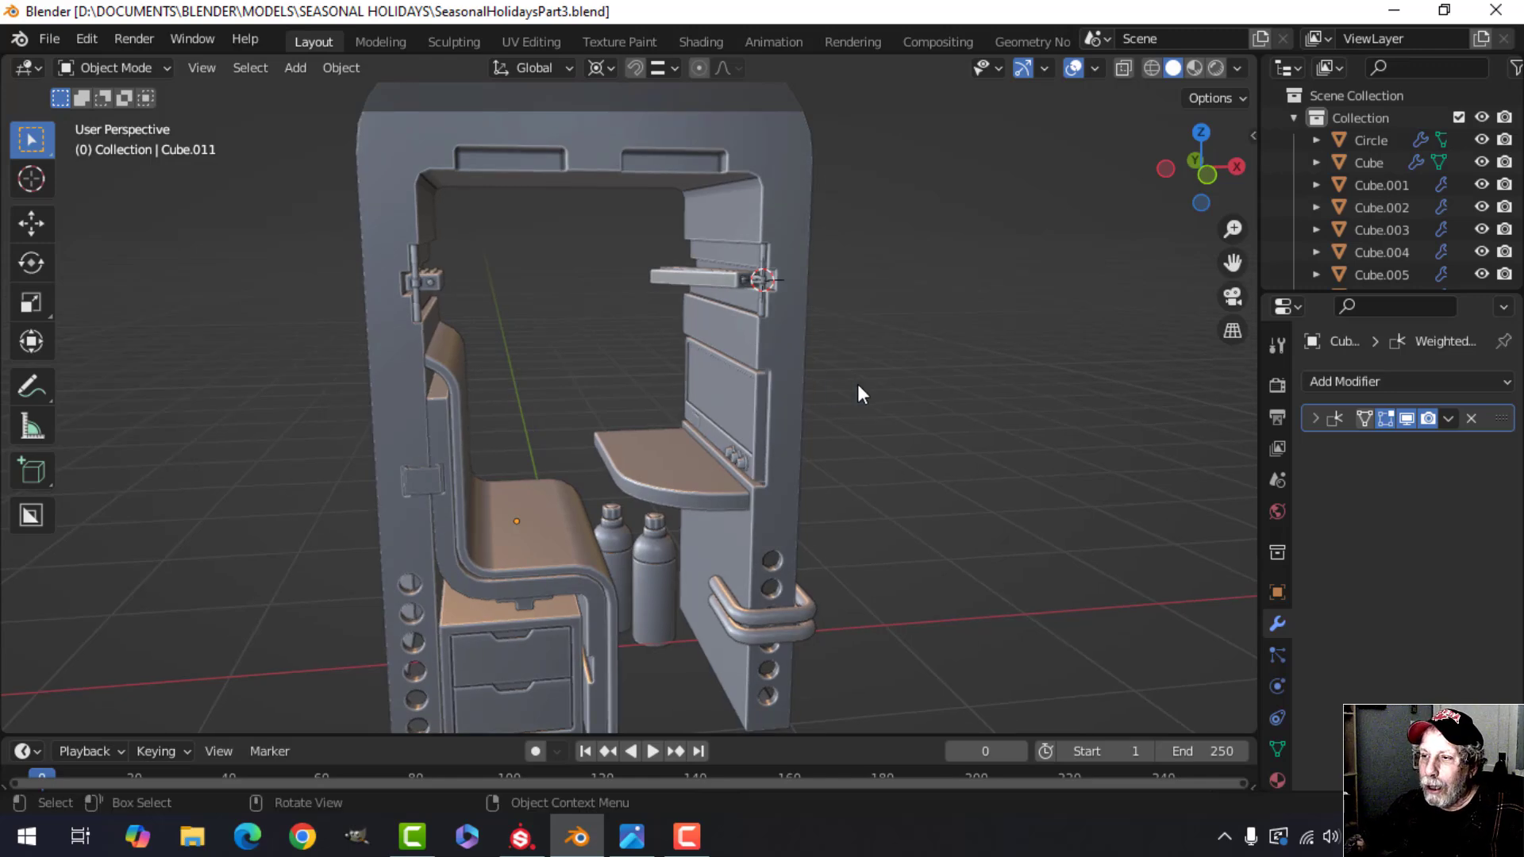
middle_click_drag(857, 383, 683, 399)
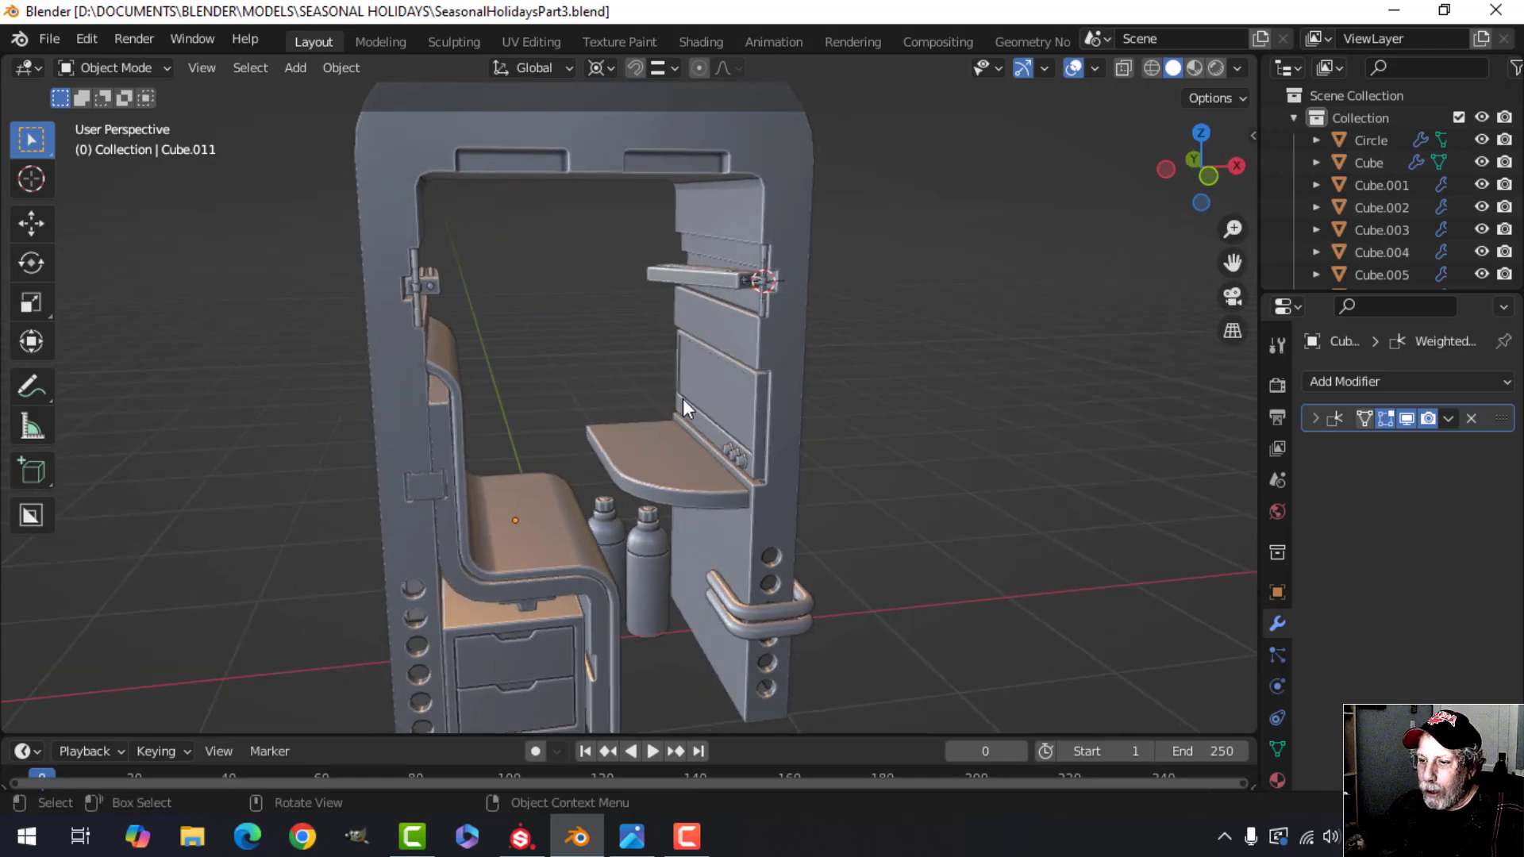
left_click(632, 835)
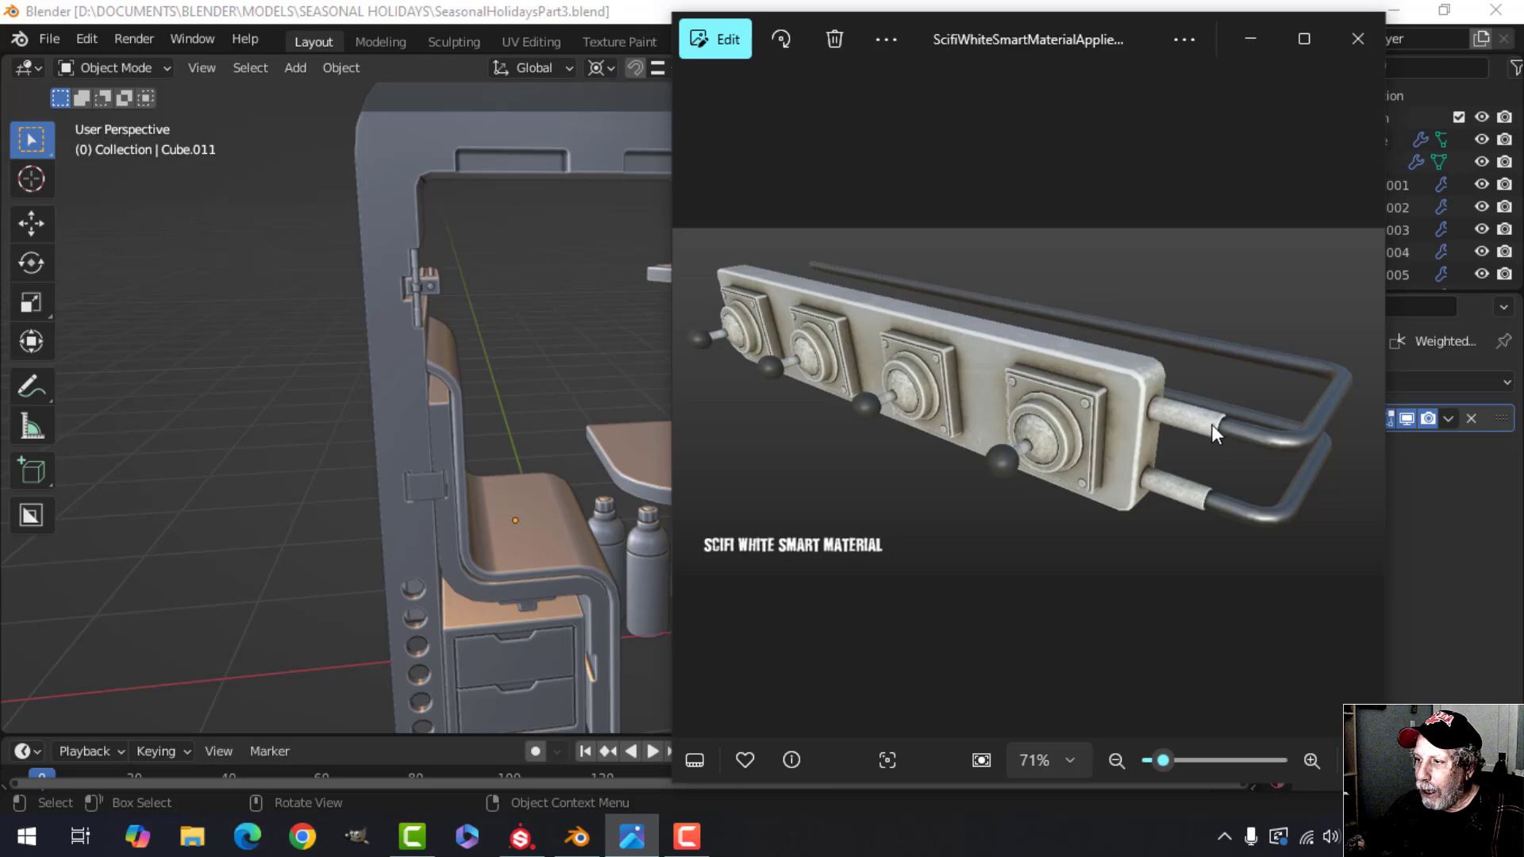
left_click(1252, 39)
- Set the pivot to Median Point and duplicate the wall panel face above the screen, offset about -0.09 m along X
middle_click_drag(997, 380, 944, 365, "shift")
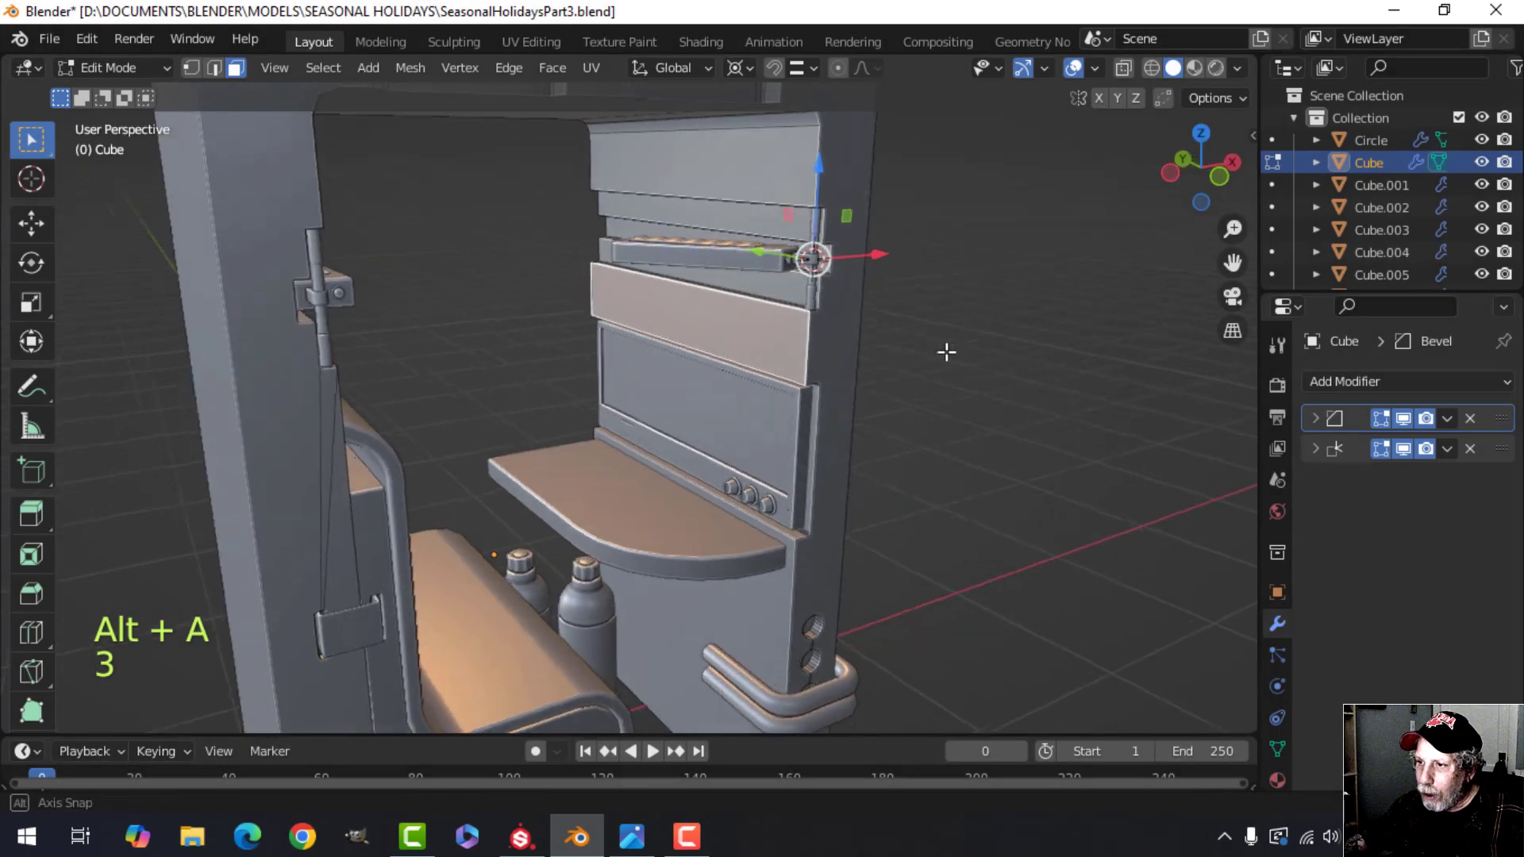
middle_click_drag(946, 352, 857, 405)
scroll(841, 349, "up", 2)
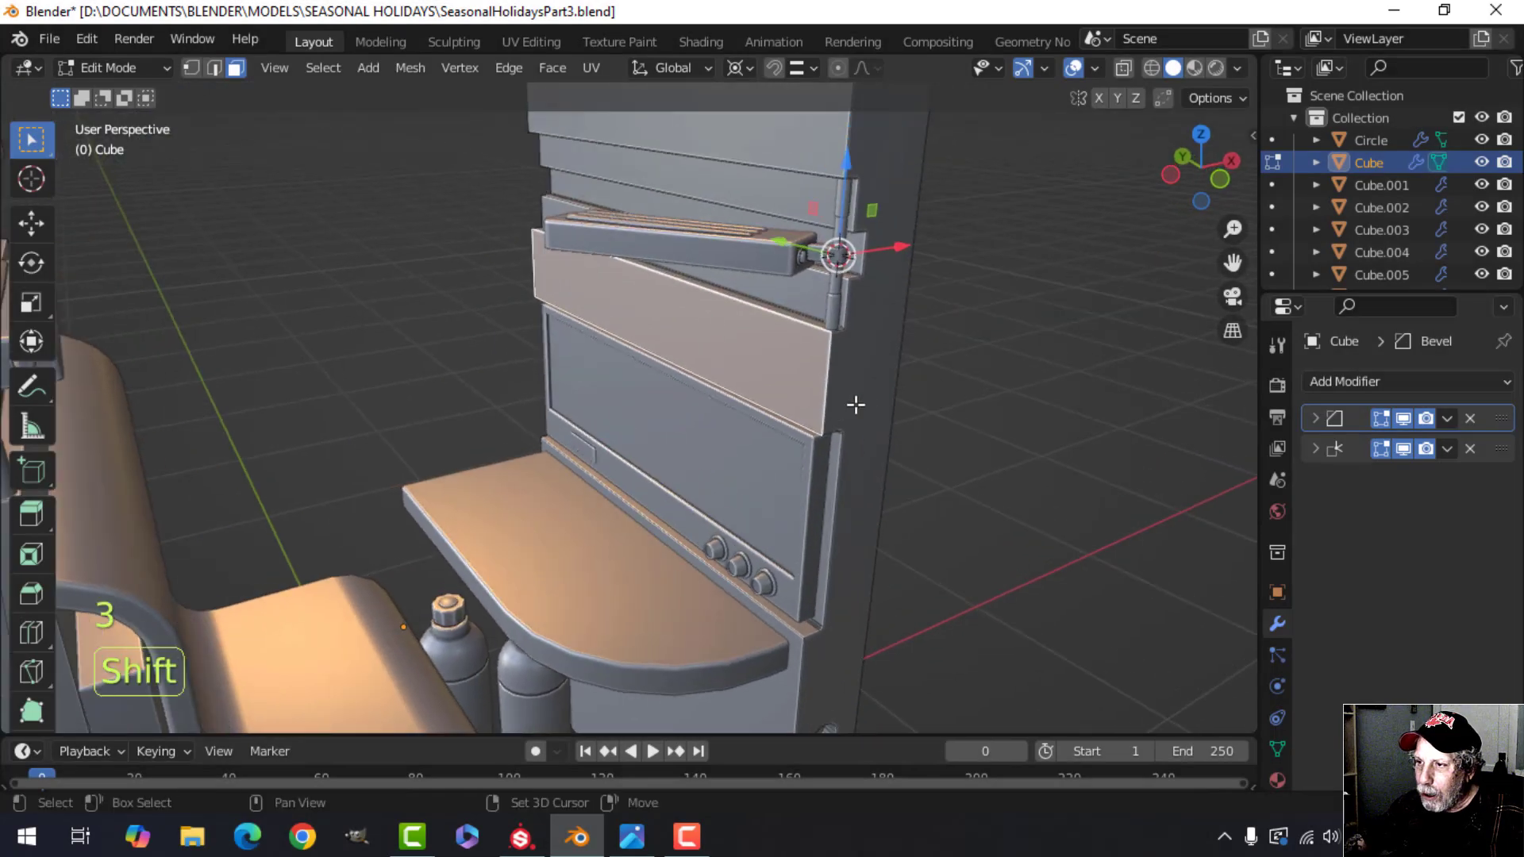
scroll(859, 403, "up", 1)
middle_click_drag(939, 367, 850, 373)
left_click(735, 68)
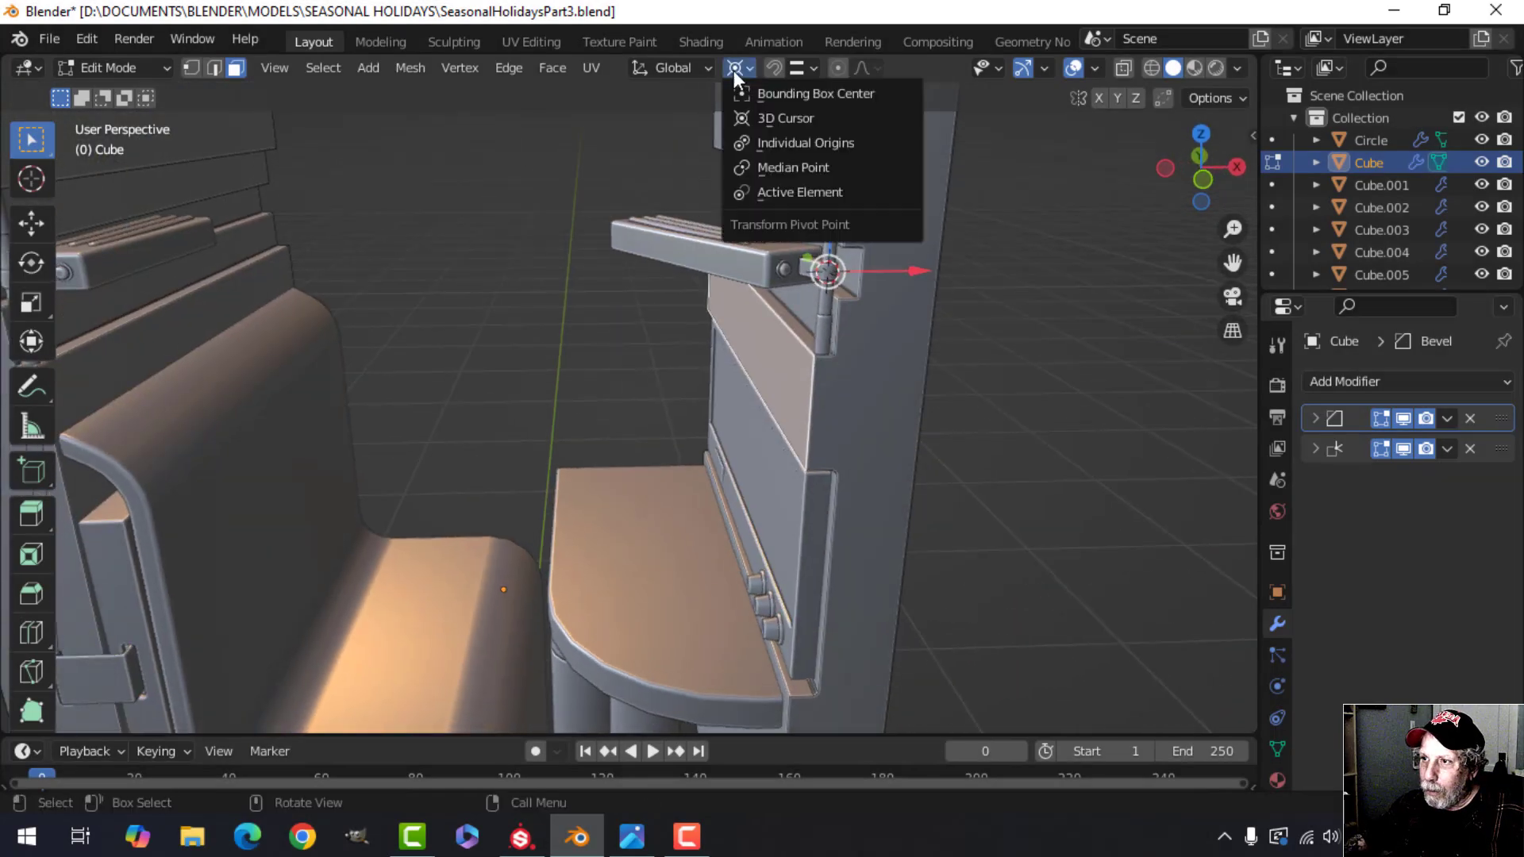
left_click(773, 164)
scroll(986, 313, "down", 1)
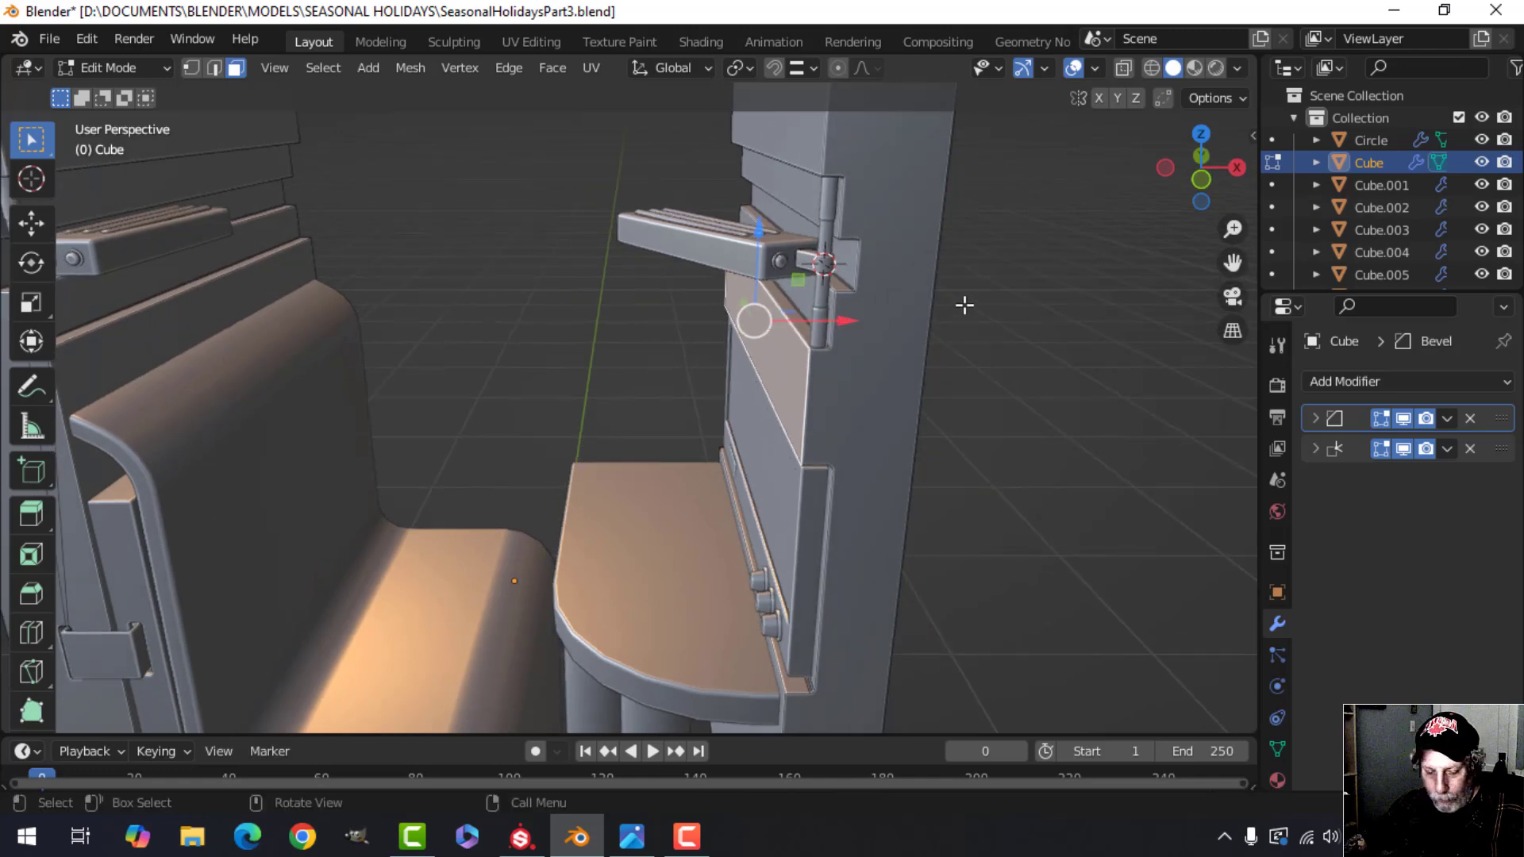
key("shift+d")
key("x")
left_click(826, 330)
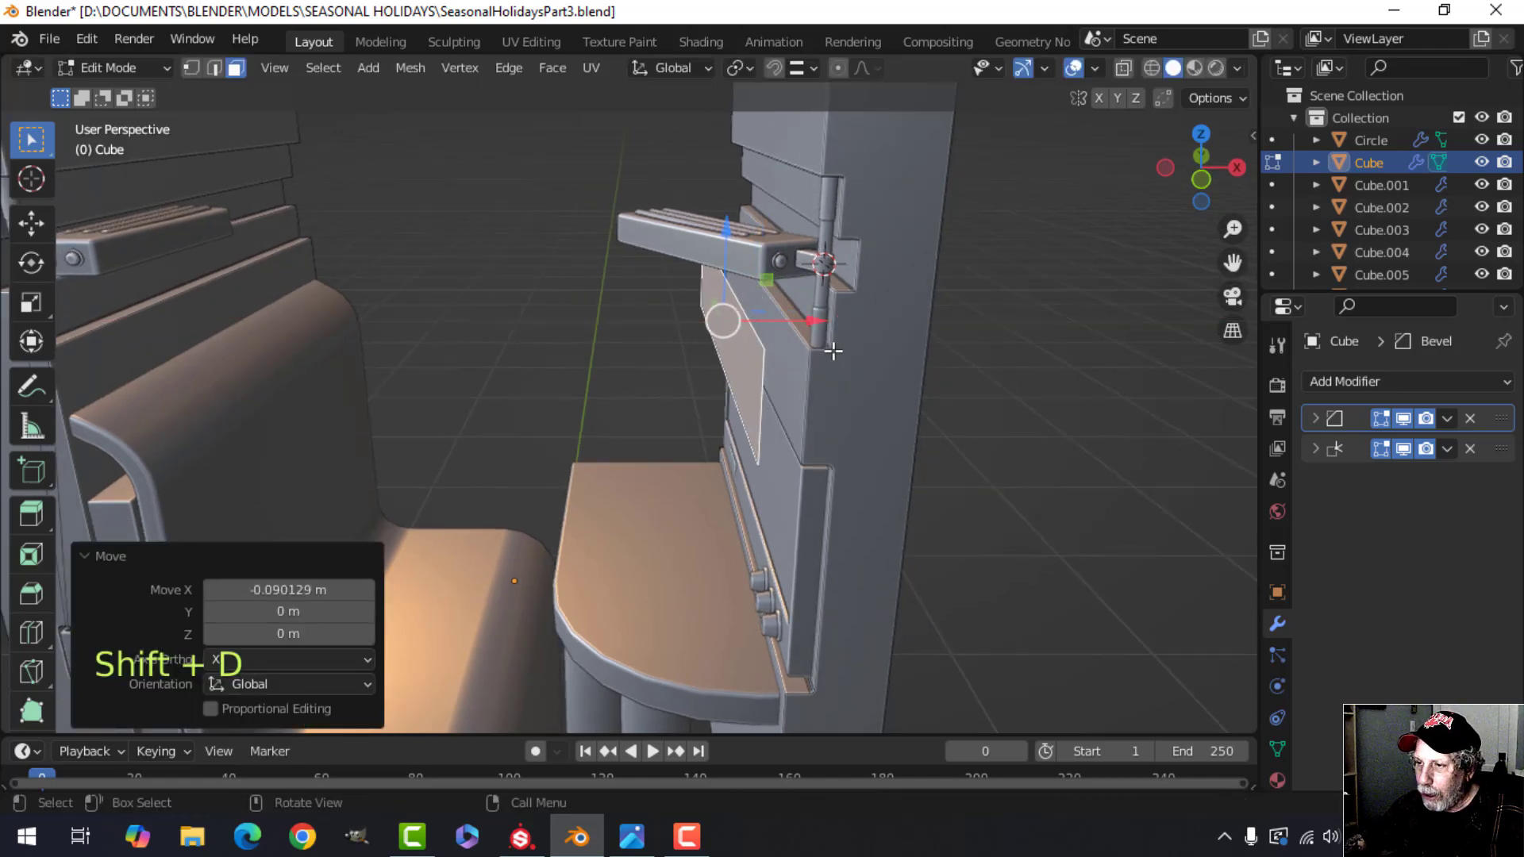
- Scale the duplicated face to about 0.82 and separate it into its own object
middle_click_drag(826, 330, 970, 333)
key("s")
left_click(898, 329)
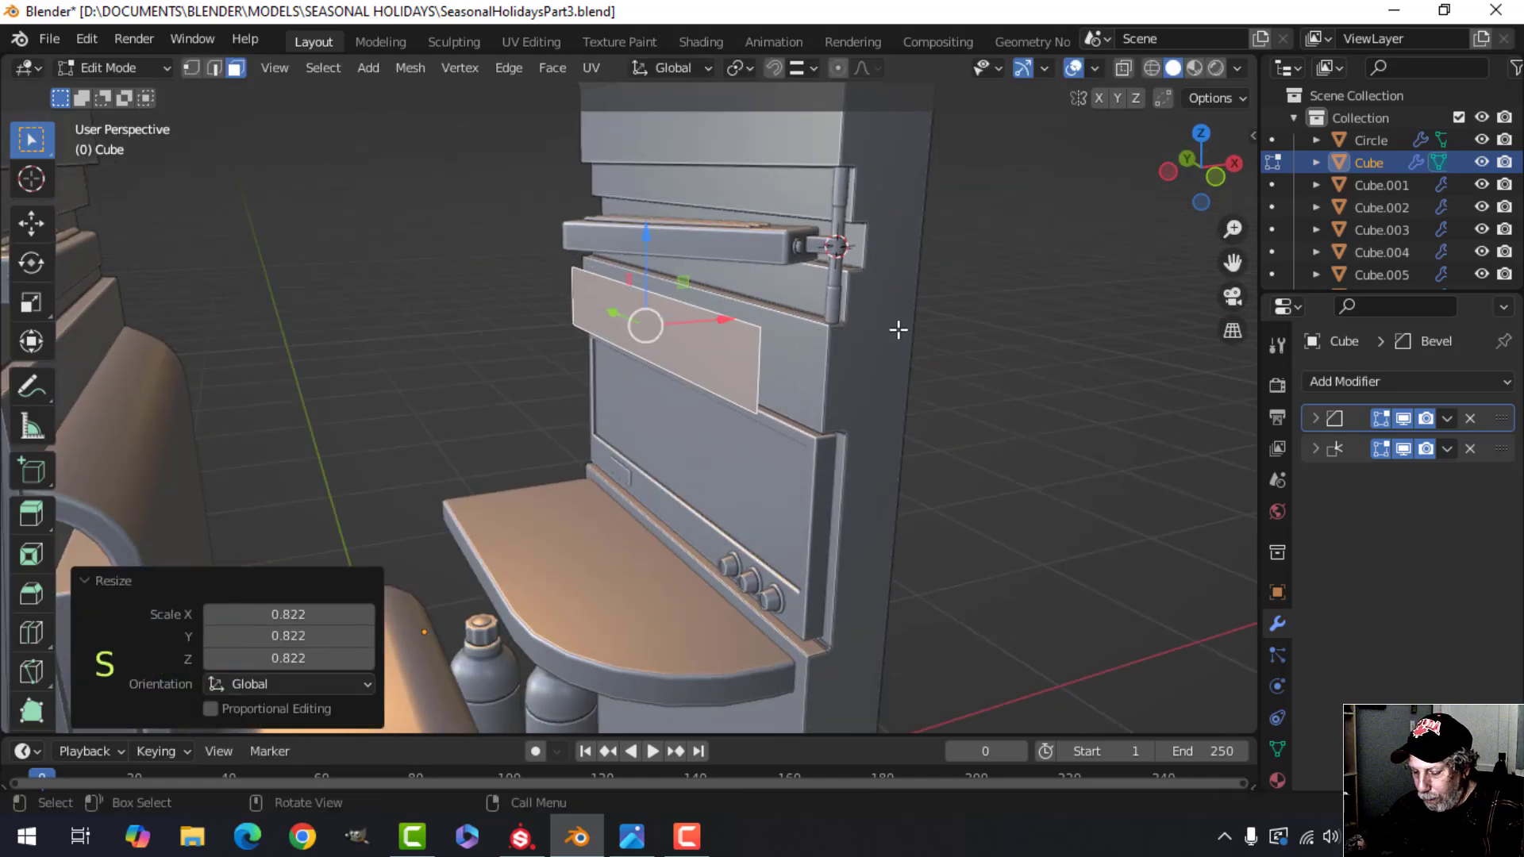
key("p")
left_click(898, 329)
key("Tab")
key("alt+a")
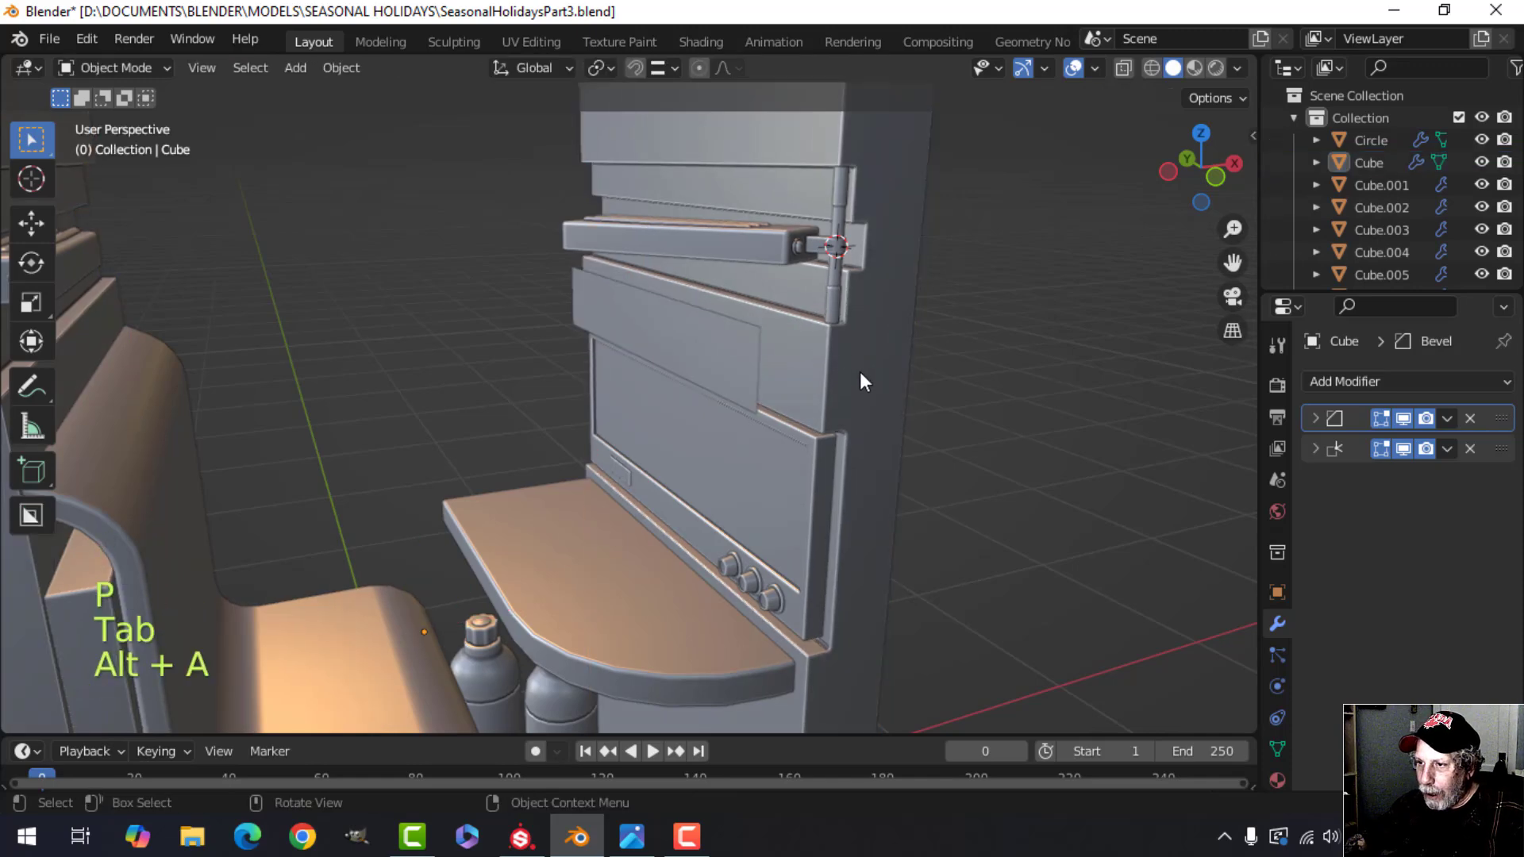
- Check the separated panel in wireframe from the side and scale its mesh to about 0.92 along Z
left_click(688, 345)
middle_click_drag(689, 346, 833, 357)
middle_click_drag(626, 374, 553, 380)
key("KP_3")
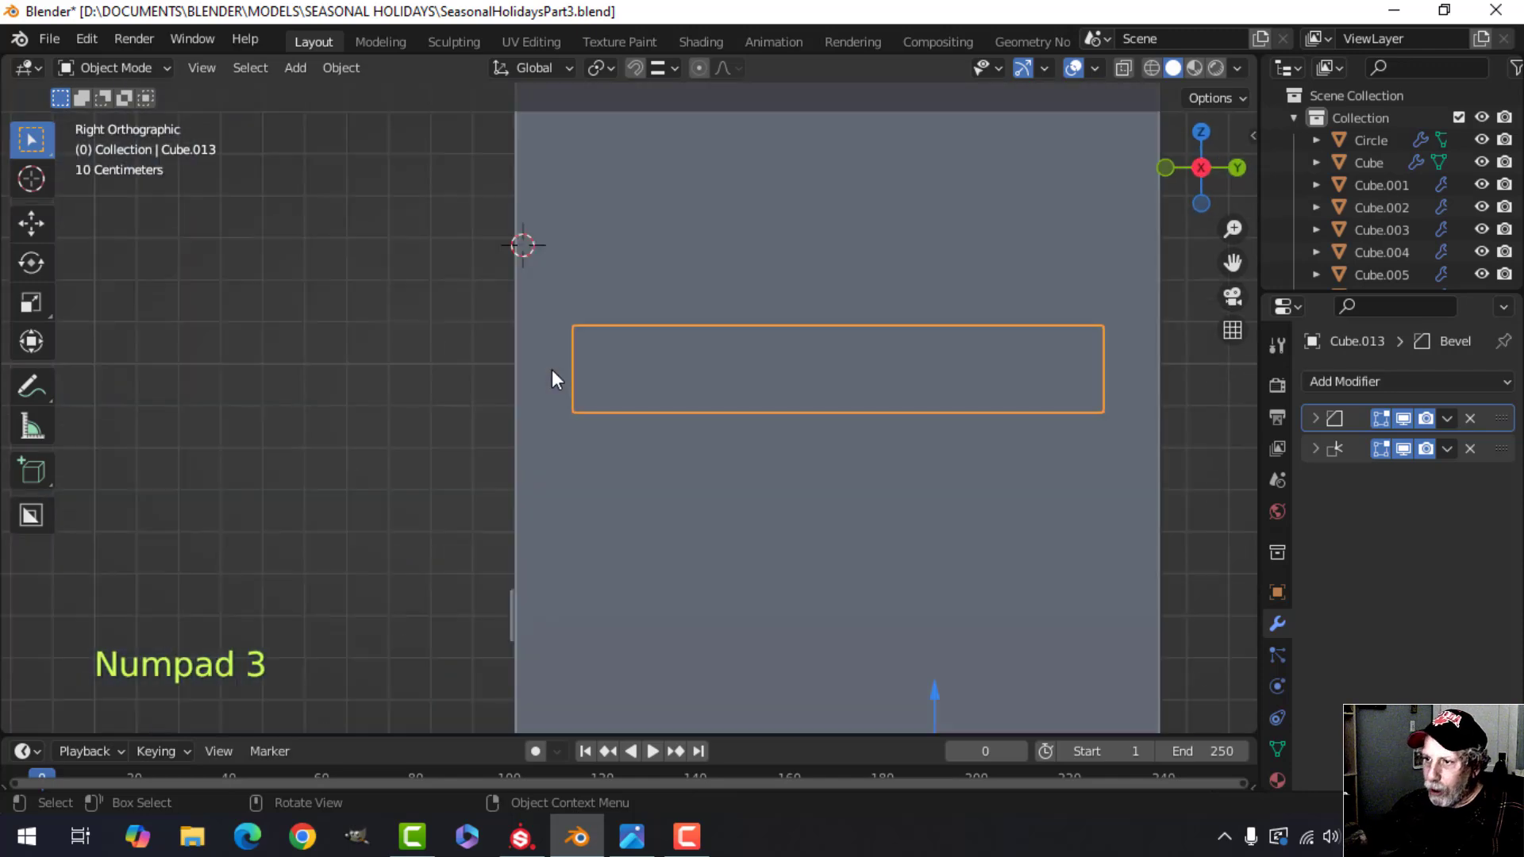
key("z")
left_click(324, 368)
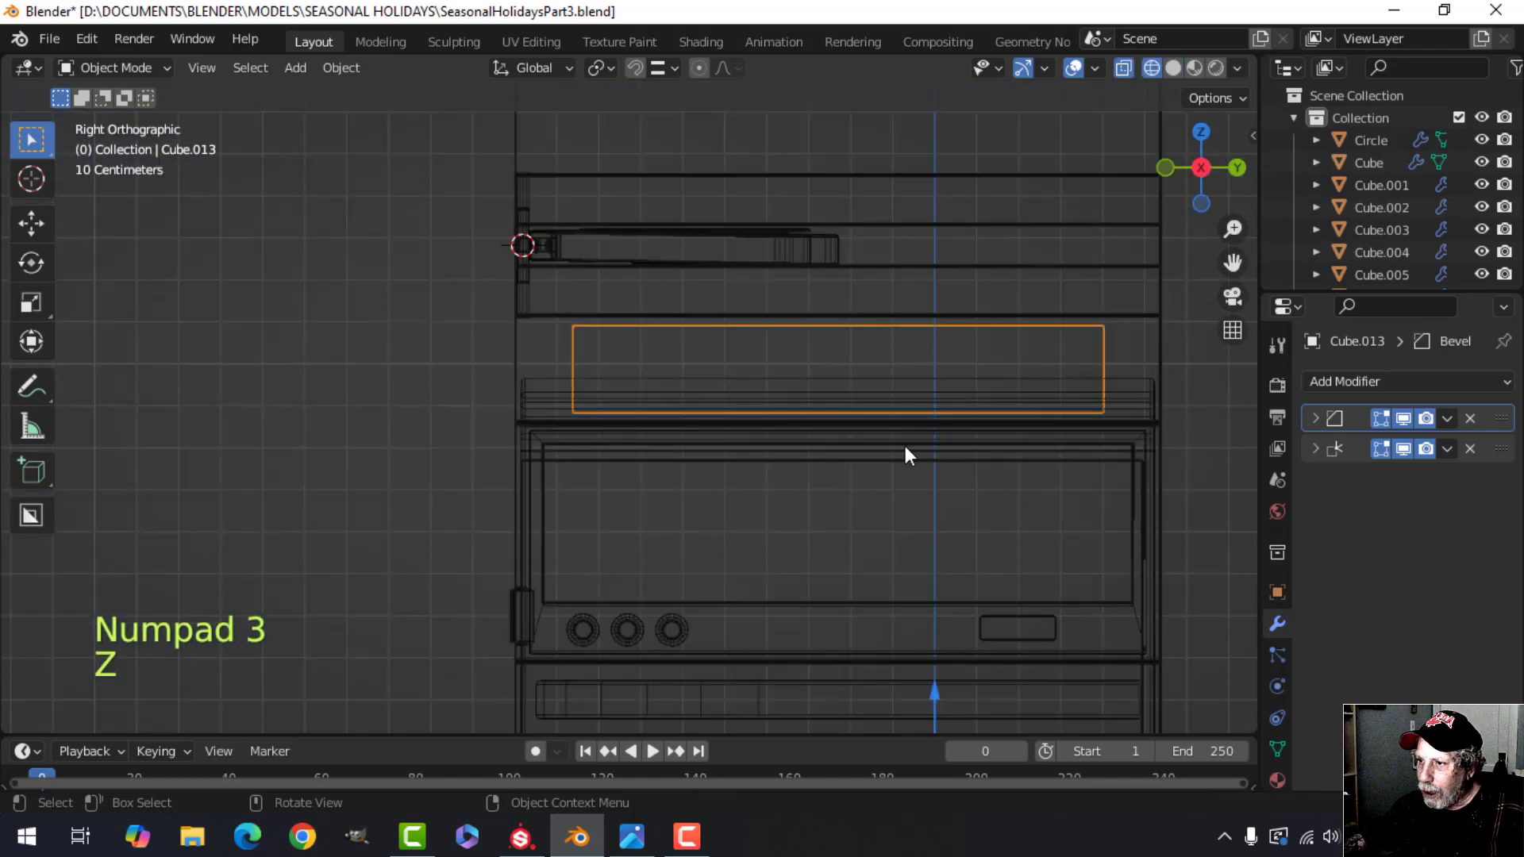
middle_click_drag(666, 418, 1045, 440)
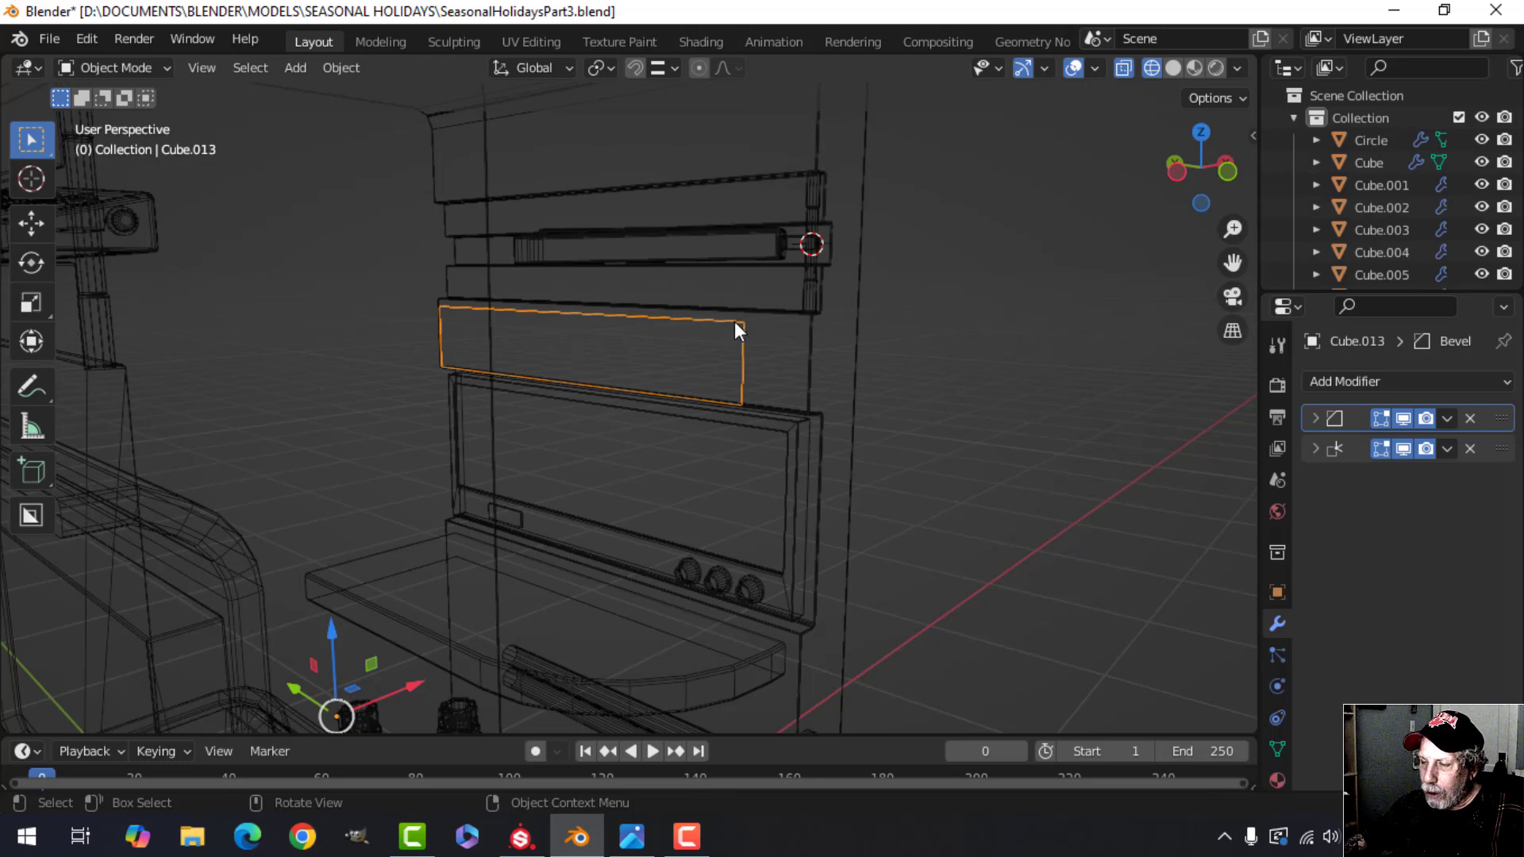
key("Tab")
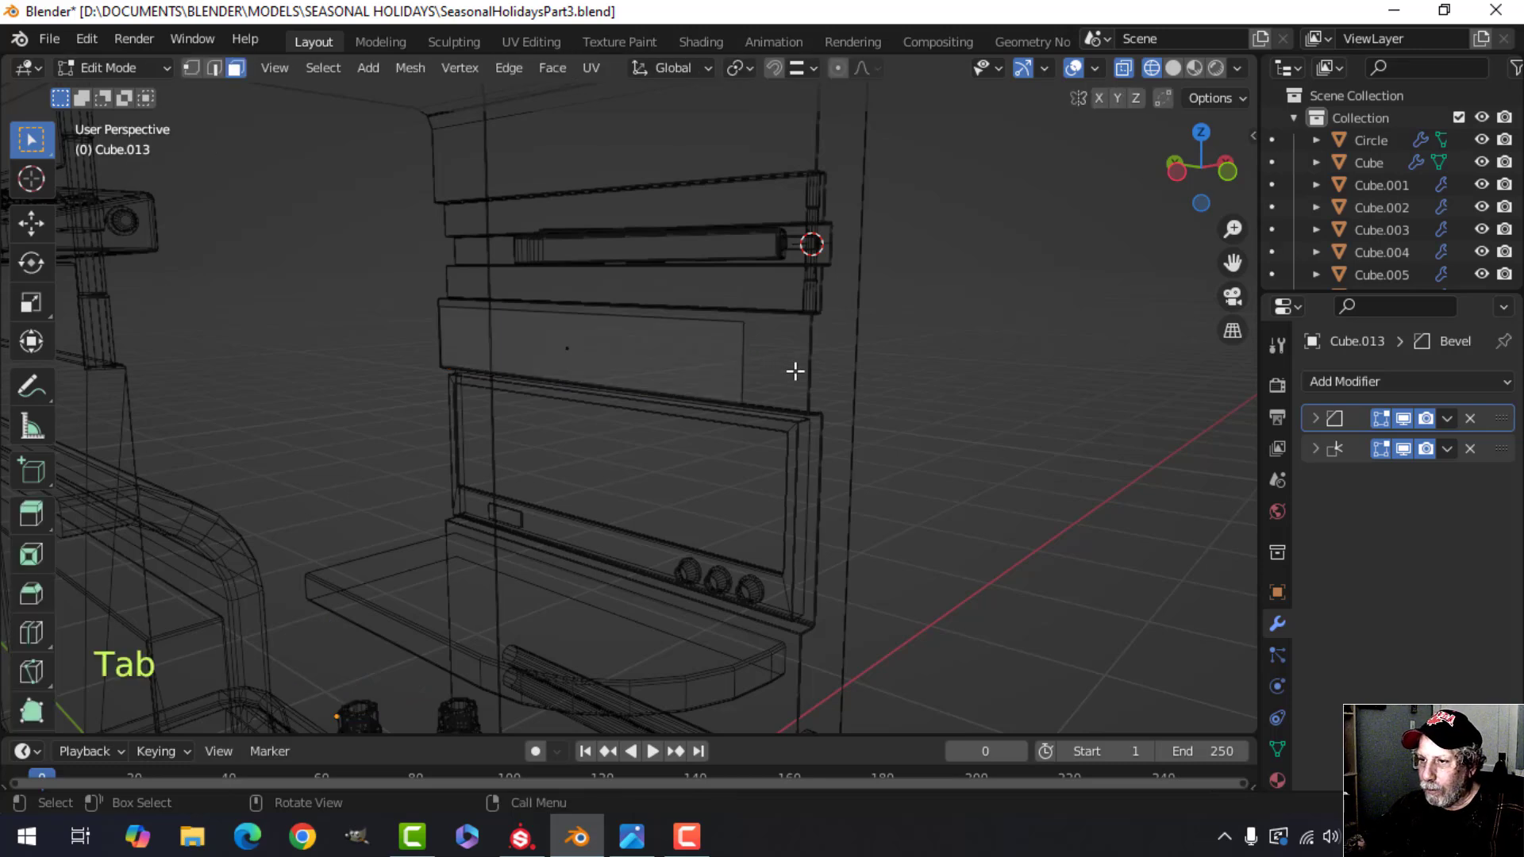
key("a")
key("s")
key("z")
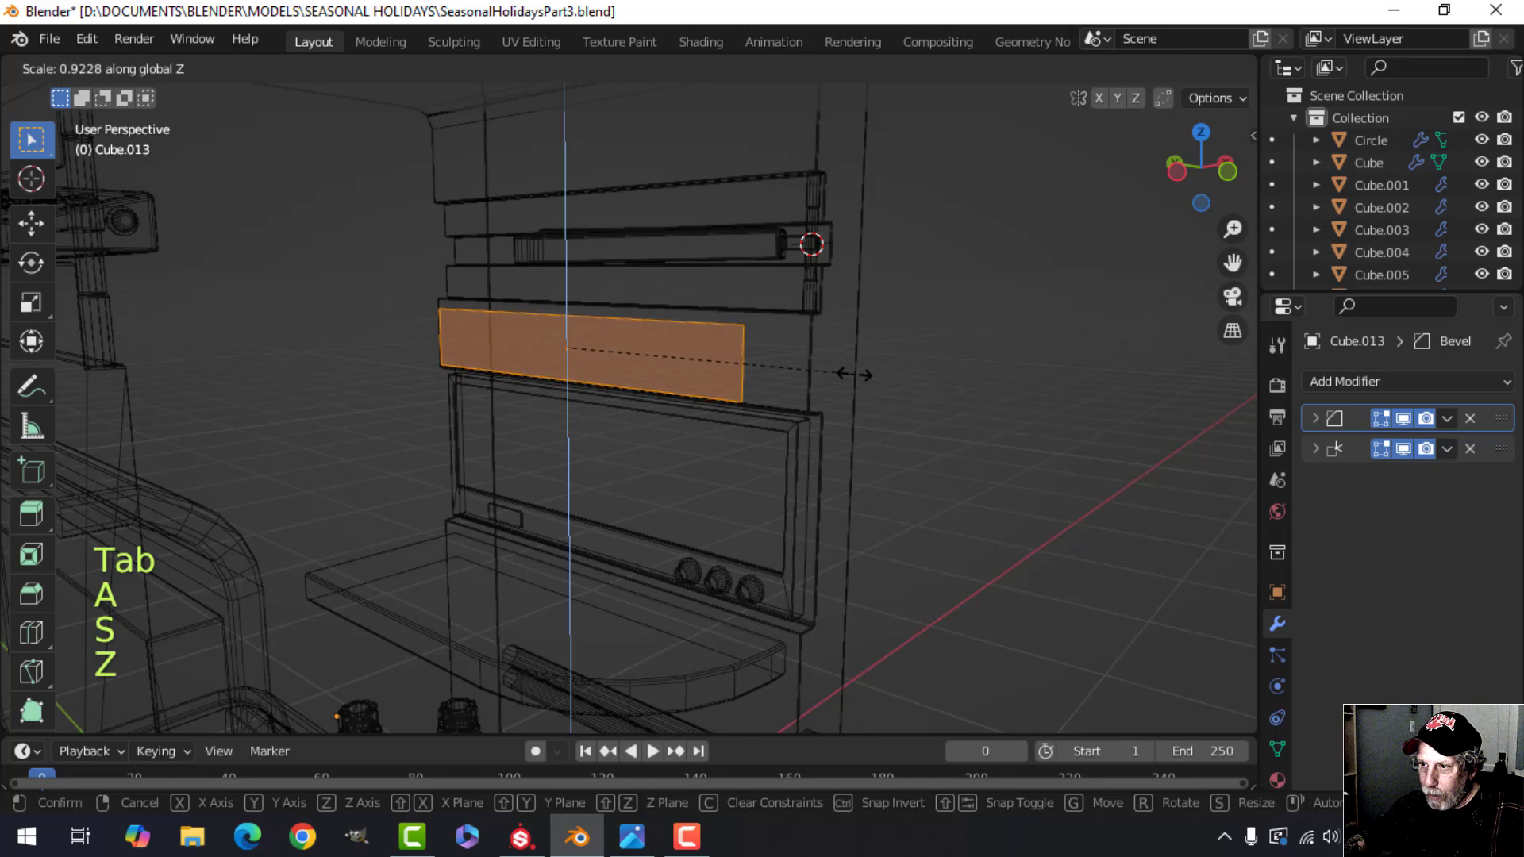
left_click(847, 368)
middle_click_drag(847, 368, 813, 393)
key("Tab")
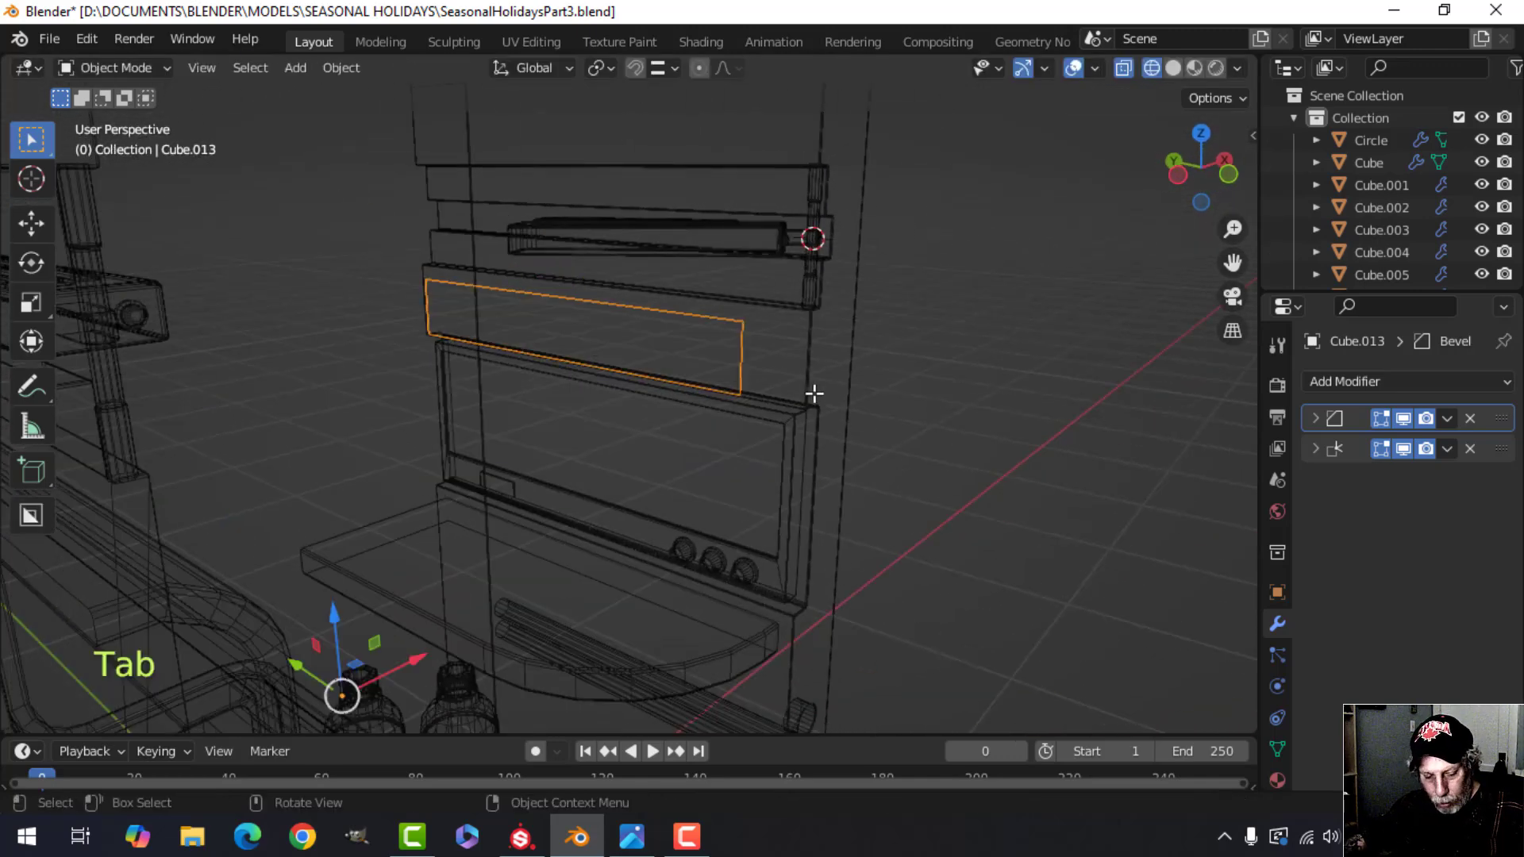
- Restore solid shading, isolate the panel in local view, and scale its mesh by about 1.16 along Z
key("z")
left_click(891, 397)
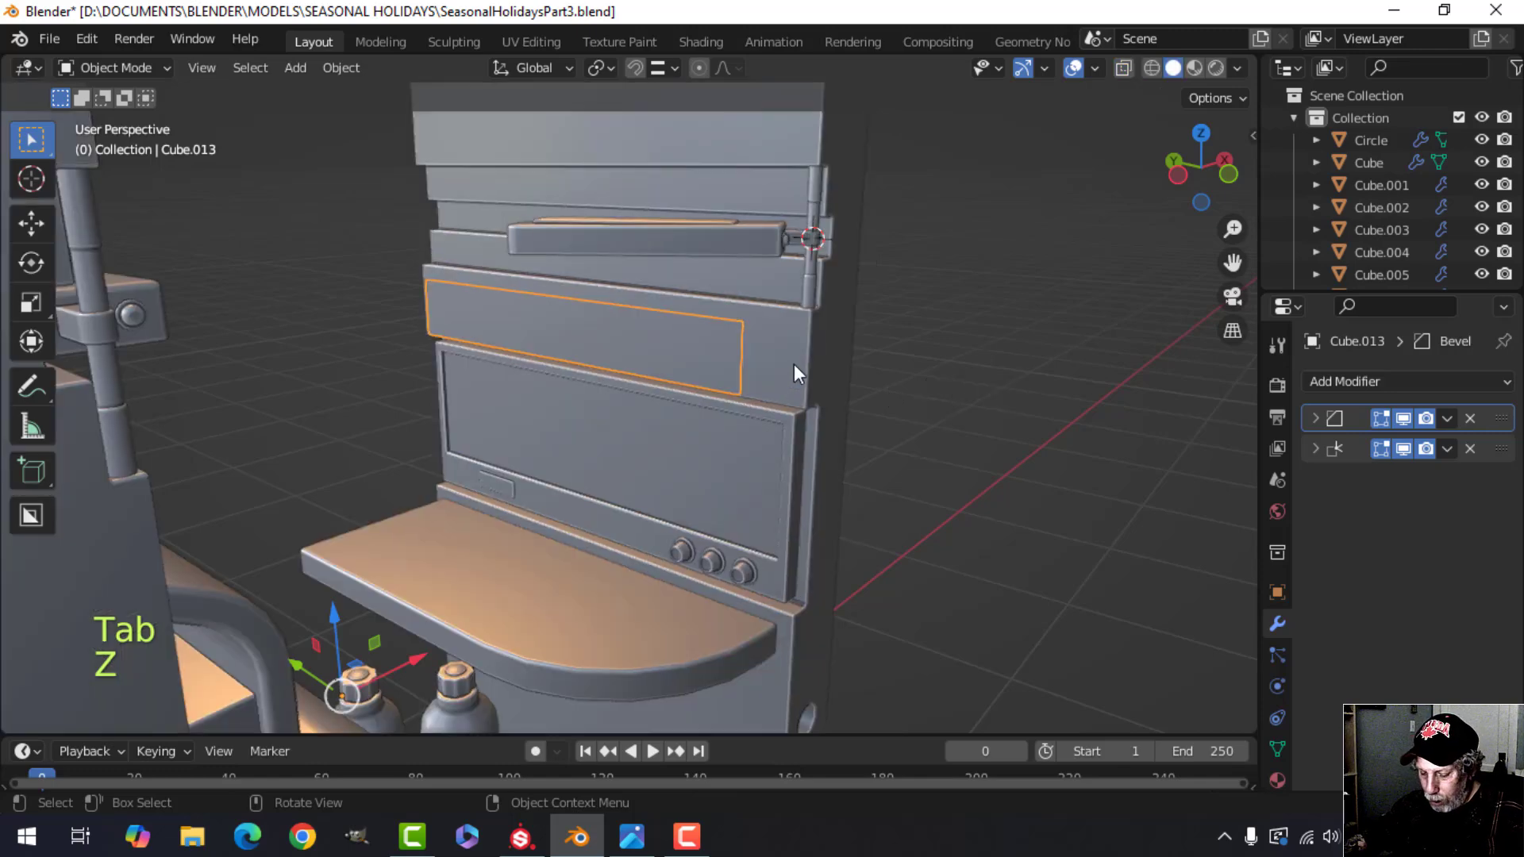
key("slash")
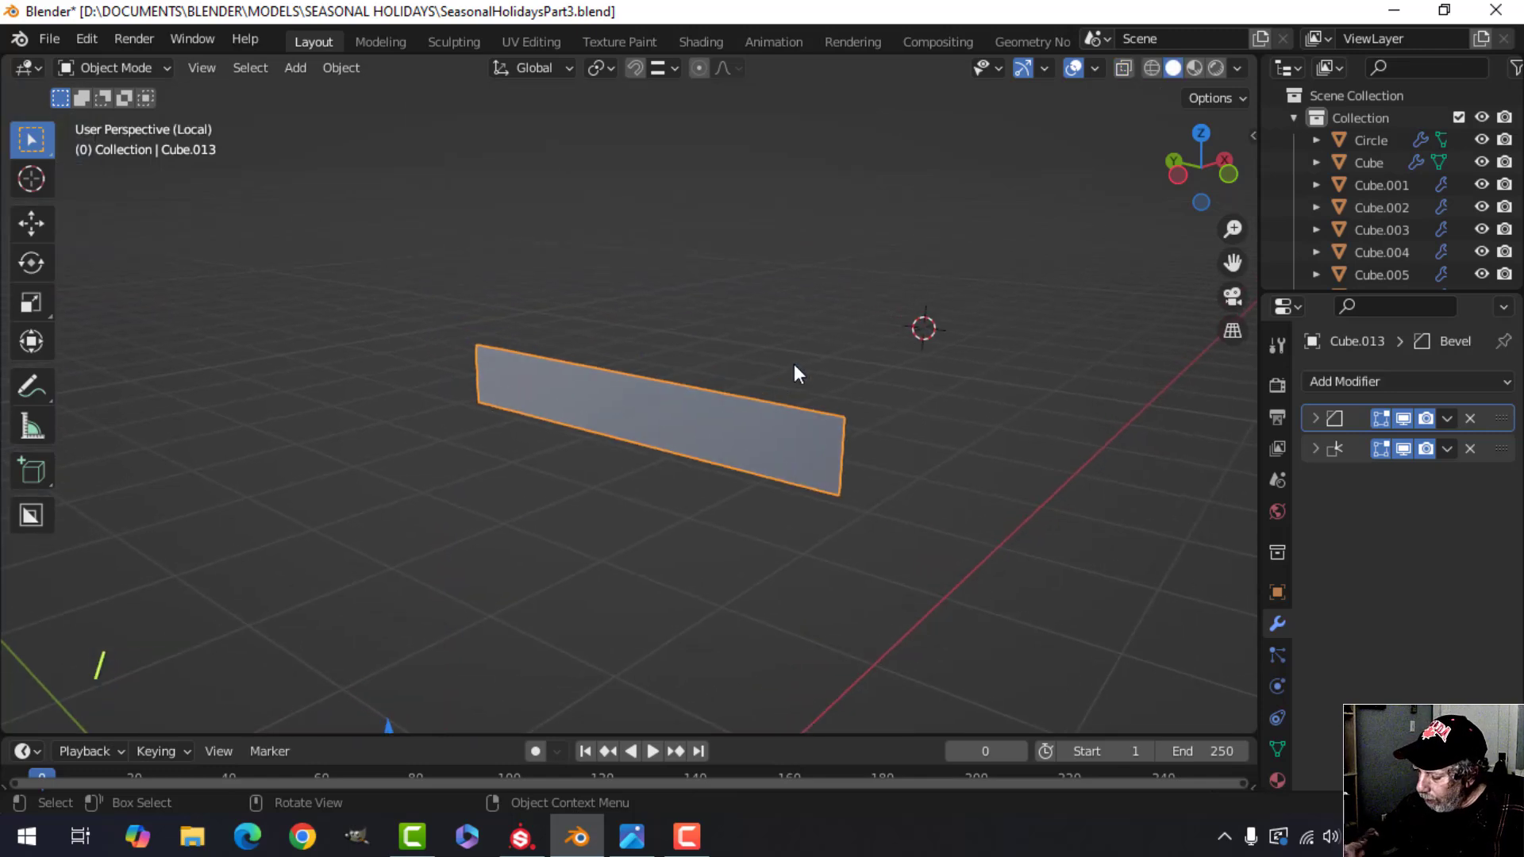
key("ctrl+KP_3")
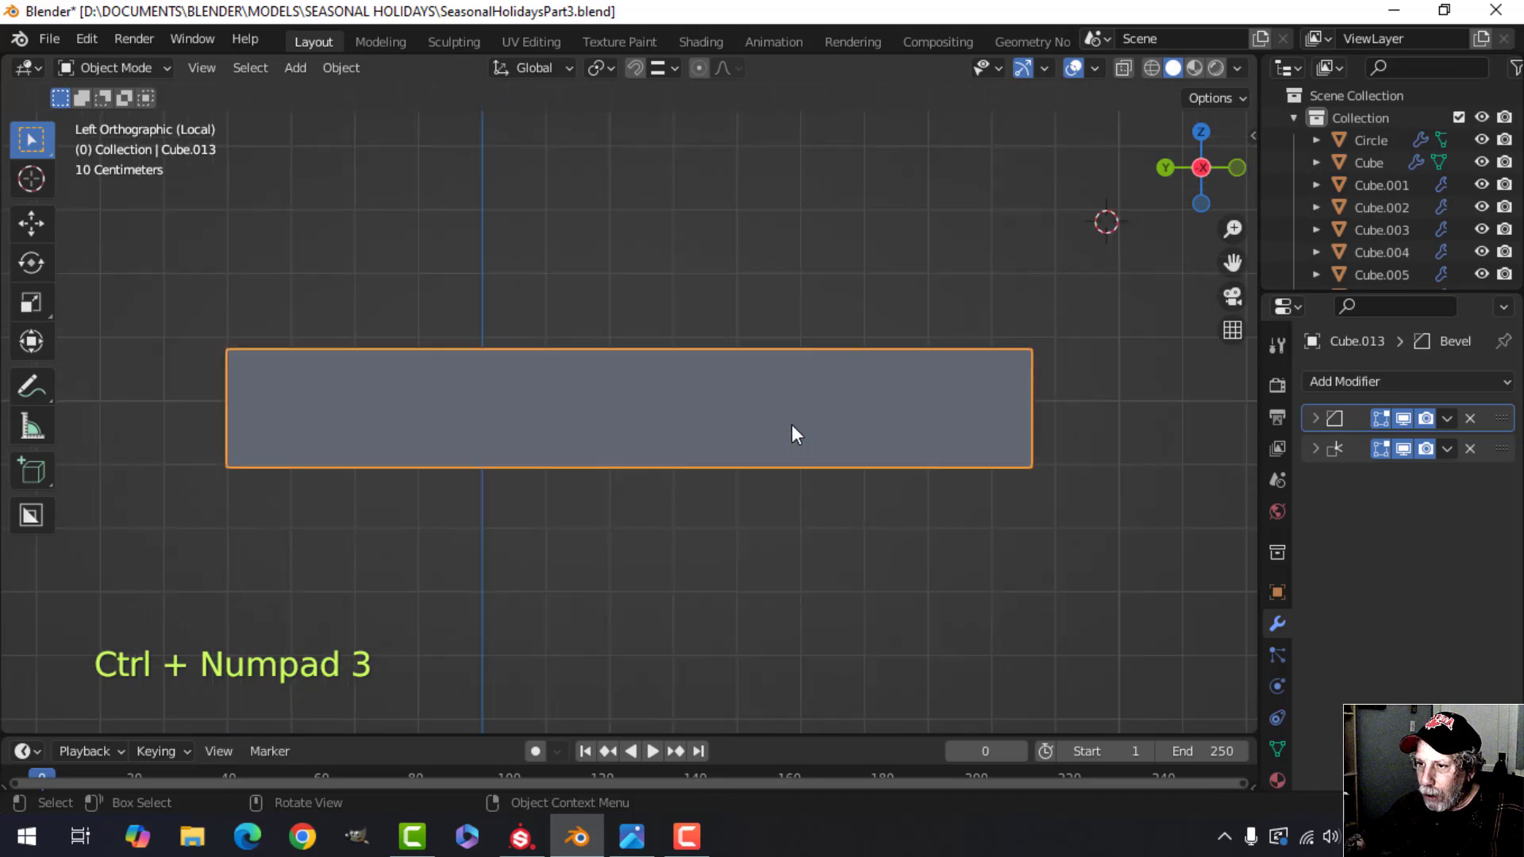
scroll(790, 422, "down", 2)
key("Tab")
key("a")
scroll(755, 396, "up", 2)
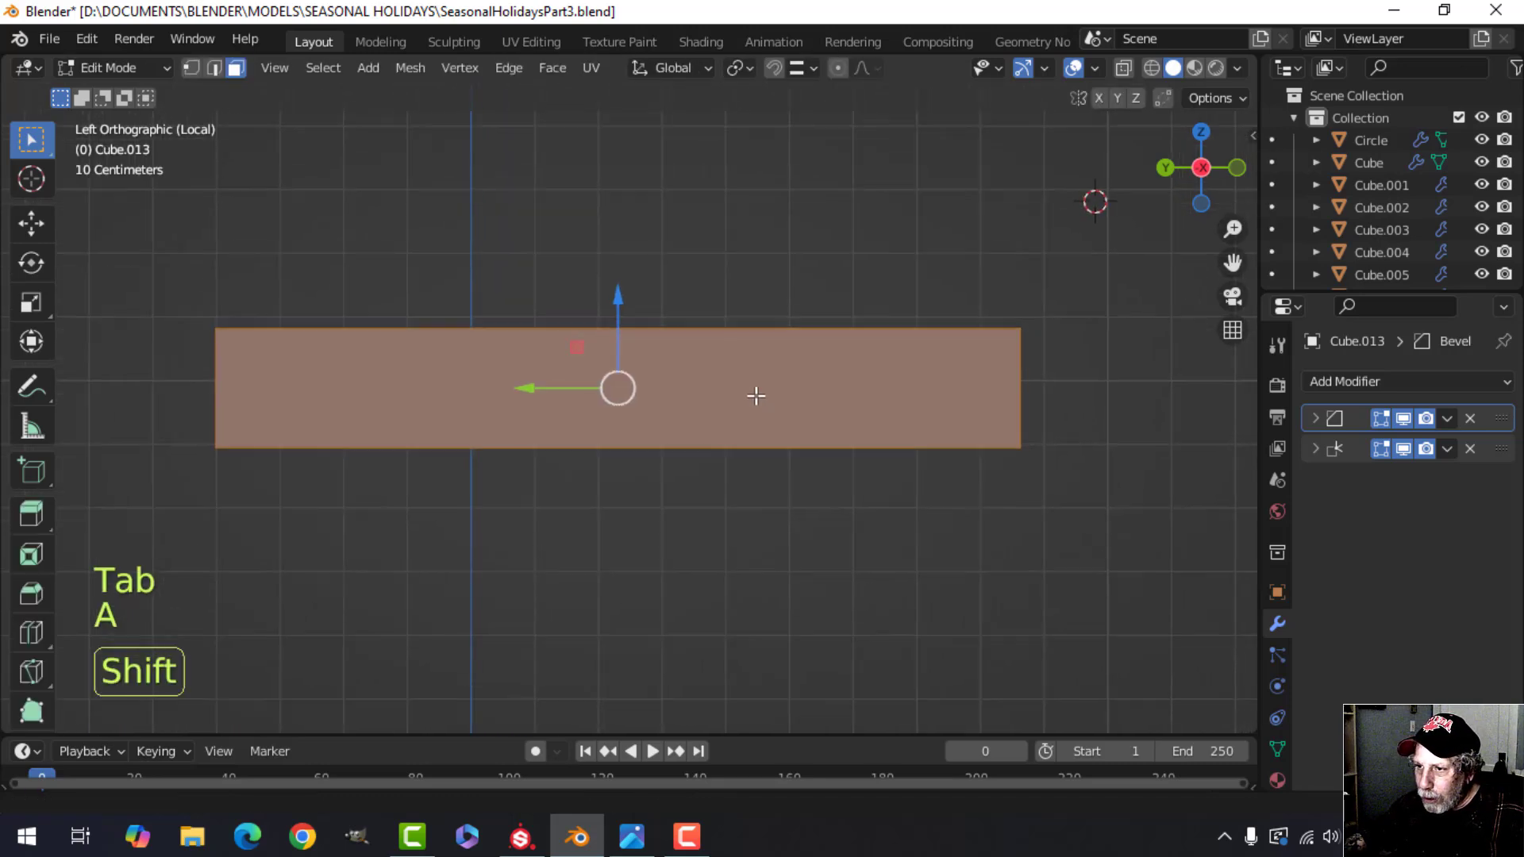
key("s")
key("z")
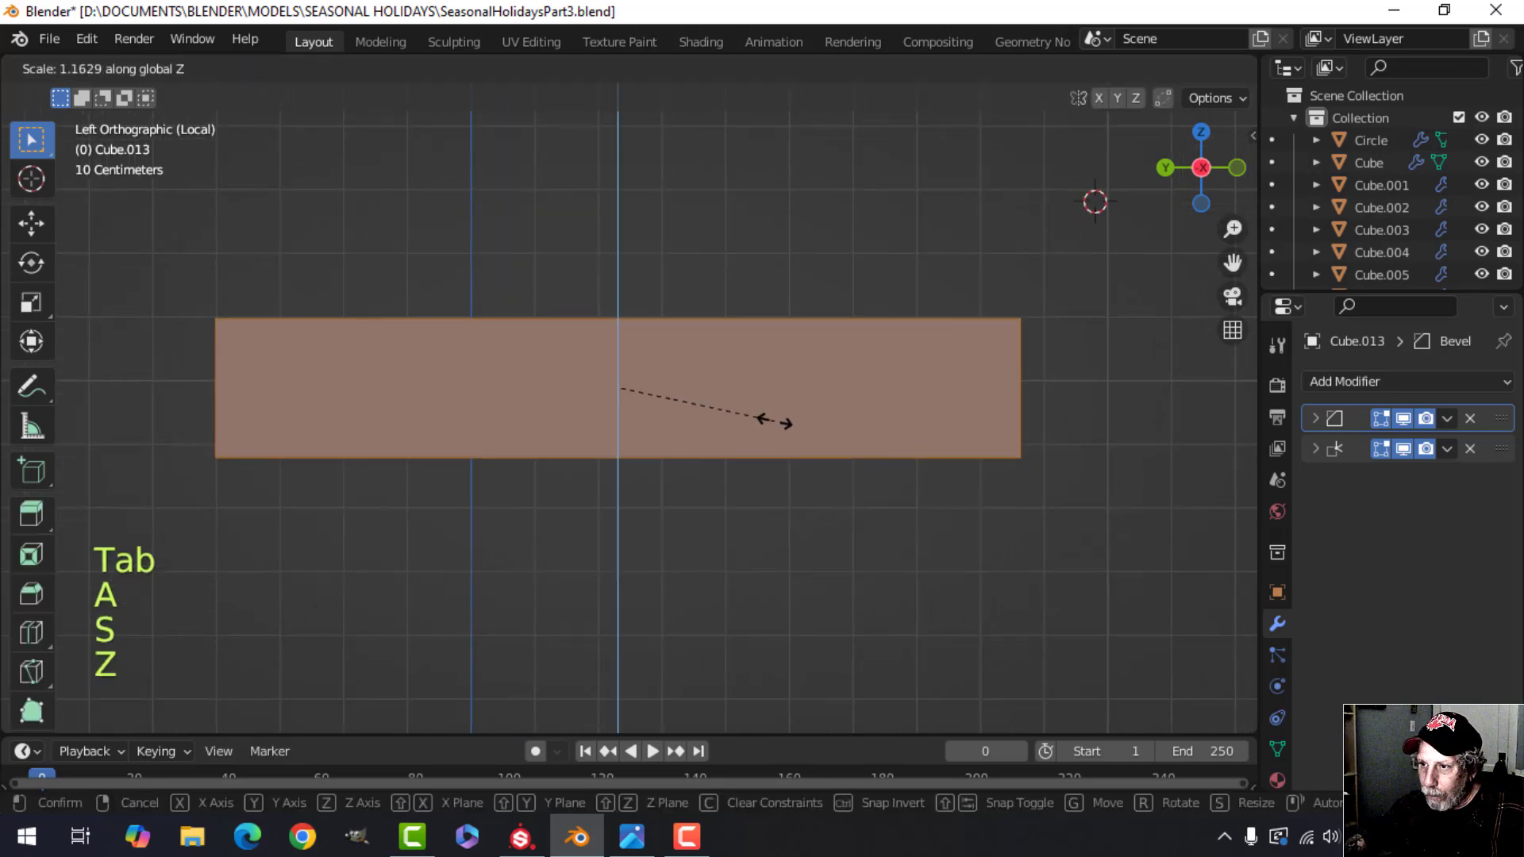
left_click(785, 419)
- Scale the panel down slightly overall, and shorten it to about 0.94 along Y
key("s")
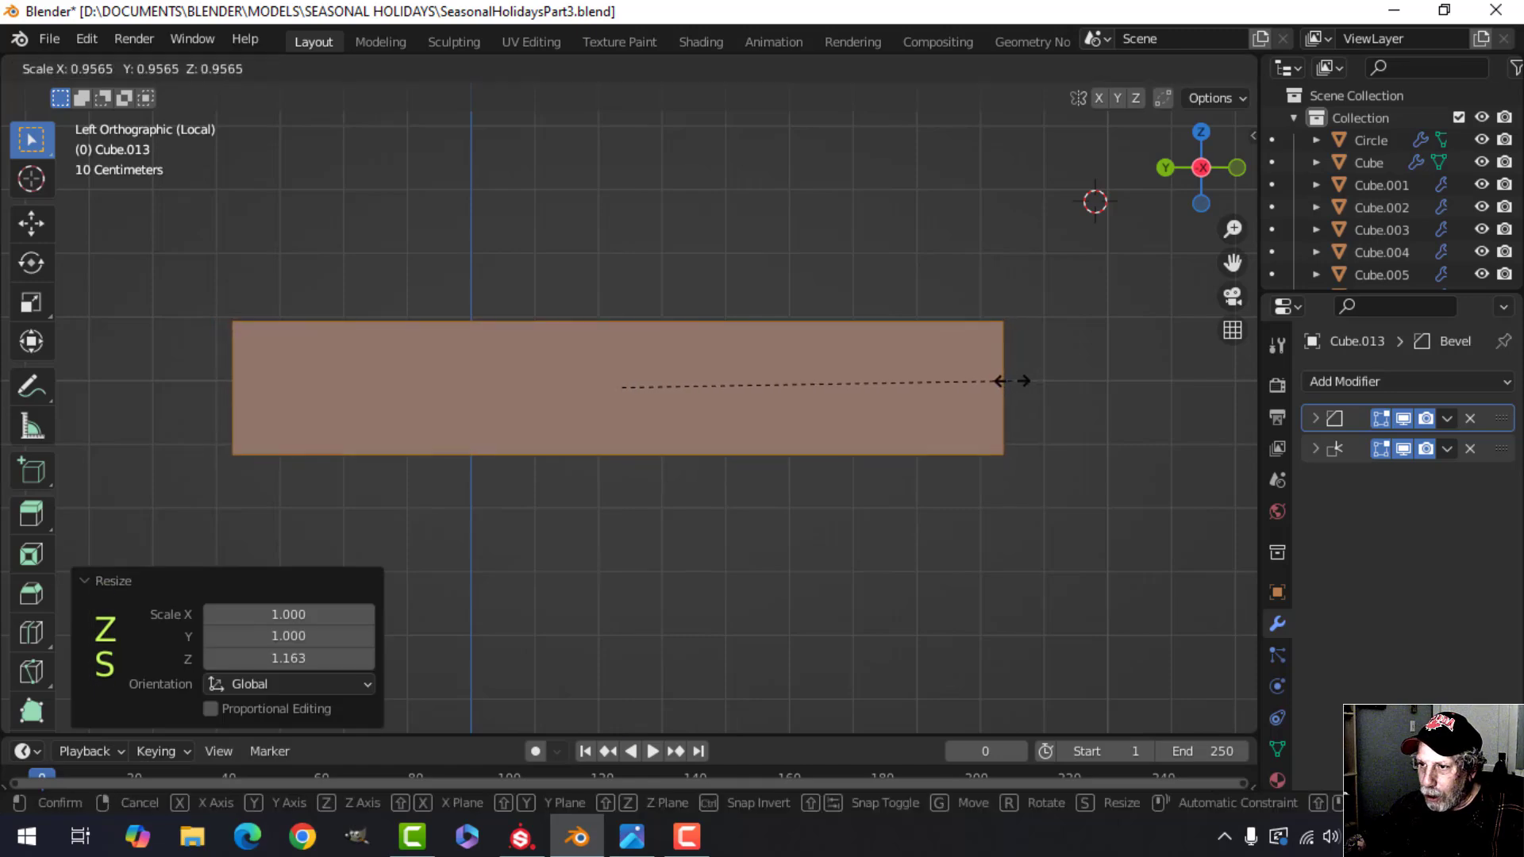
left_click(988, 386)
middle_click_drag(987, 387, 715, 387)
key("s")
key("y")
left_click(912, 398)
- Extrude the panel about 0.08 m into a bar and delete the selected back face
key("e")
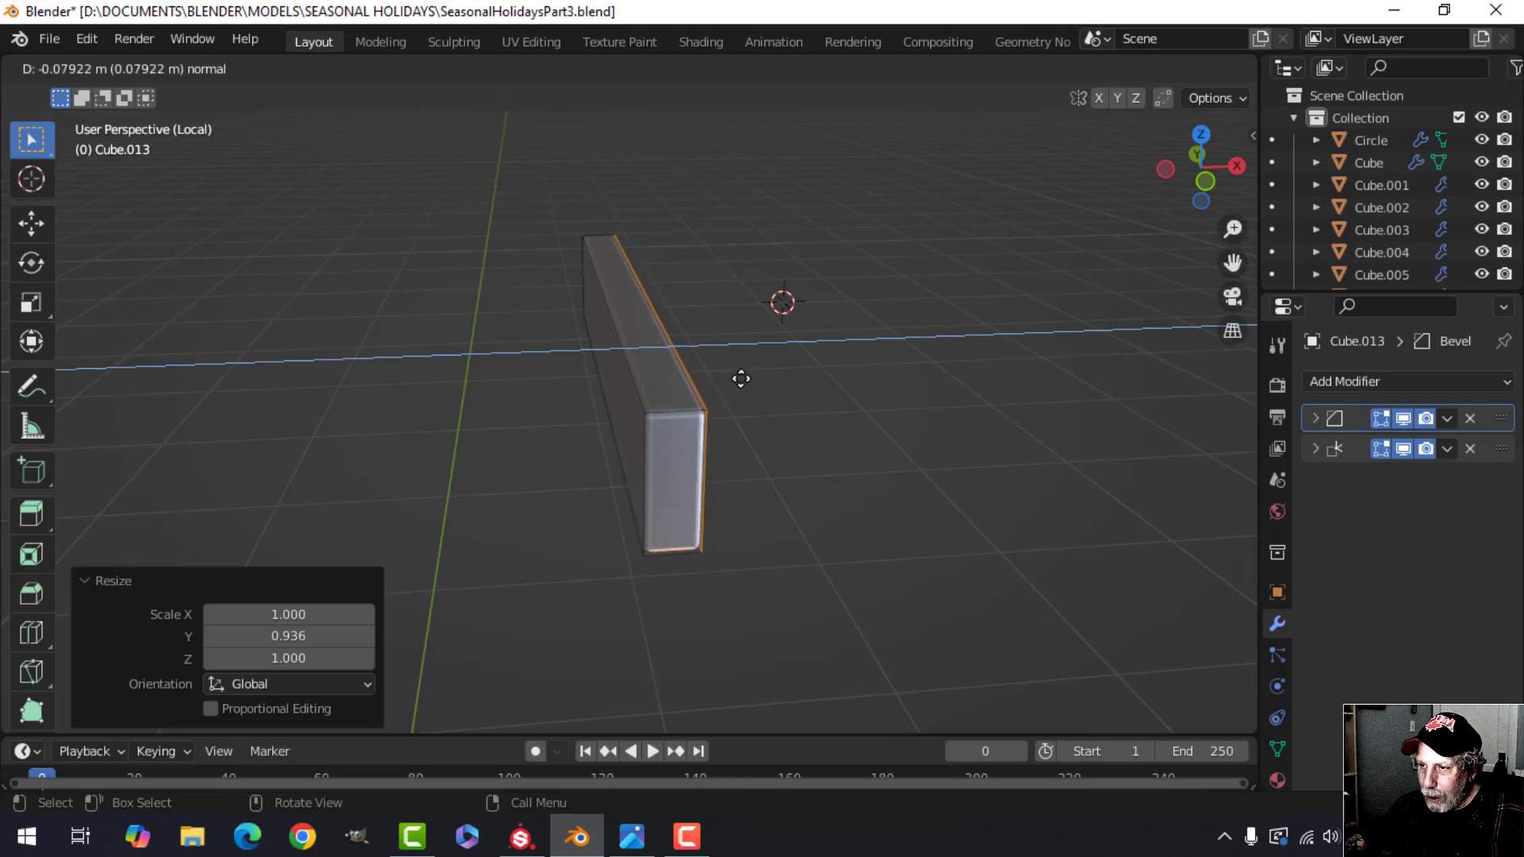
left_click(741, 378)
middle_click_drag(616, 363, 802, 391)
key("x")
left_click(751, 424)
- Recalculate the normals of the whole bar to face outside and clear the selection
key("a")
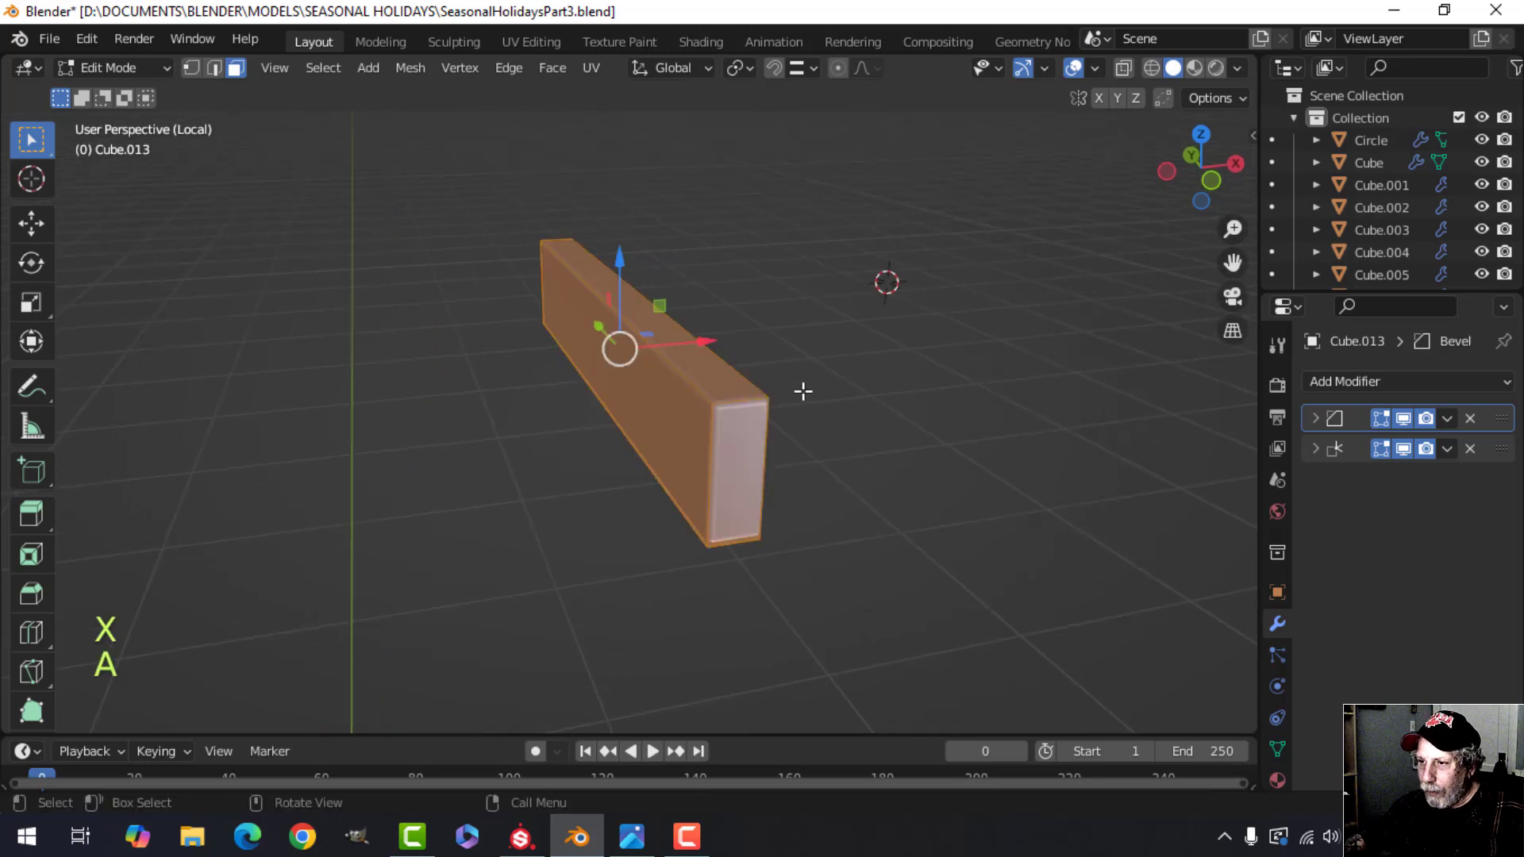
key("alt+n")
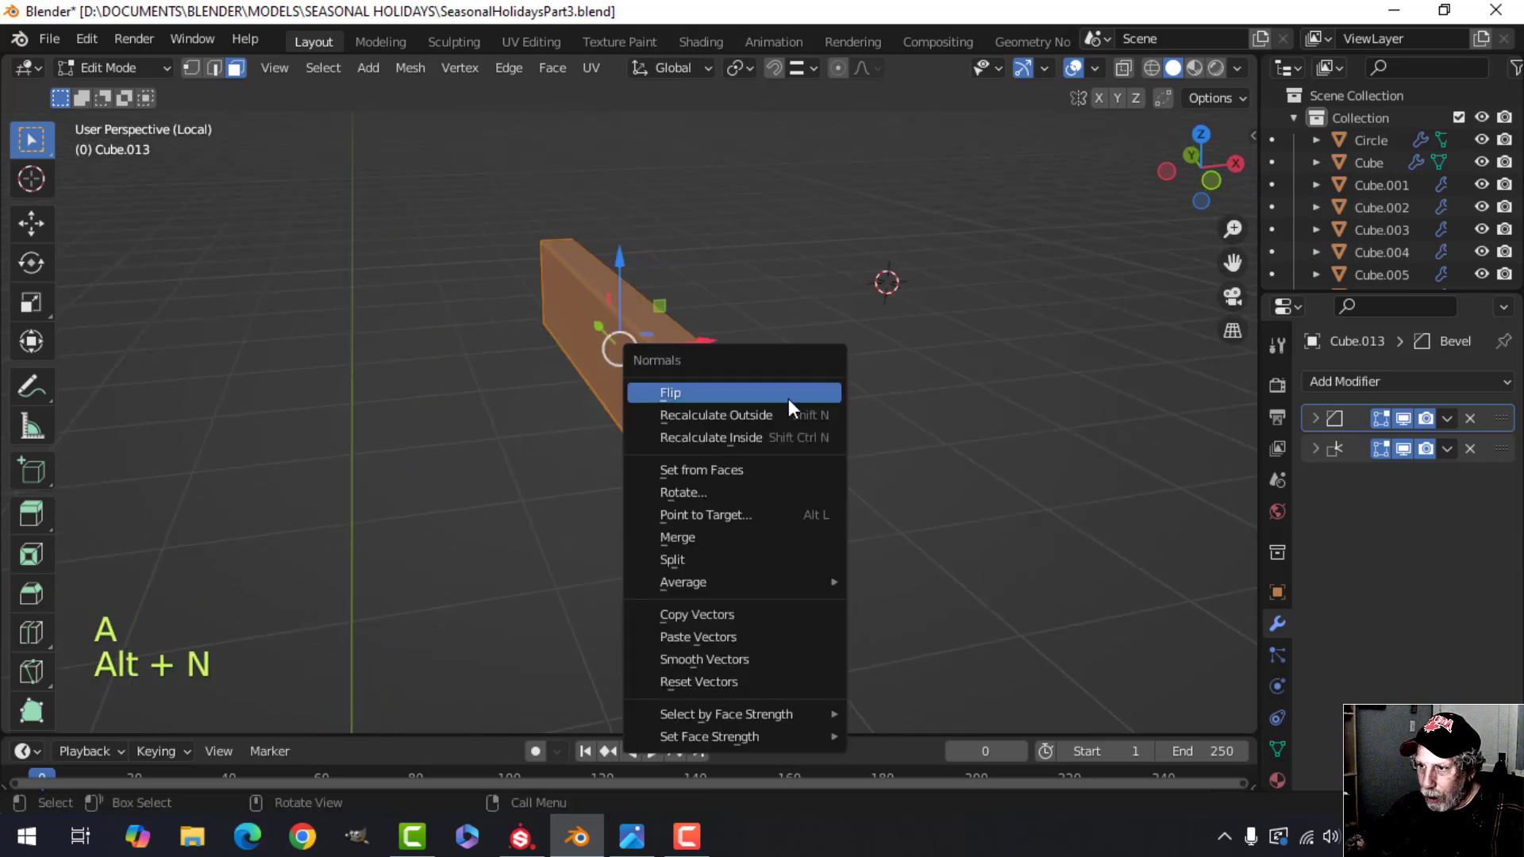
left_click(785, 413)
middle_click_drag(701, 406, 731, 408)
key("alt+a")
- Remove the Bevel and Weighted Normal modifiers from the bar and turn off Auto Smooth
scroll(687, 402, "up", 3)
left_click(1469, 418)
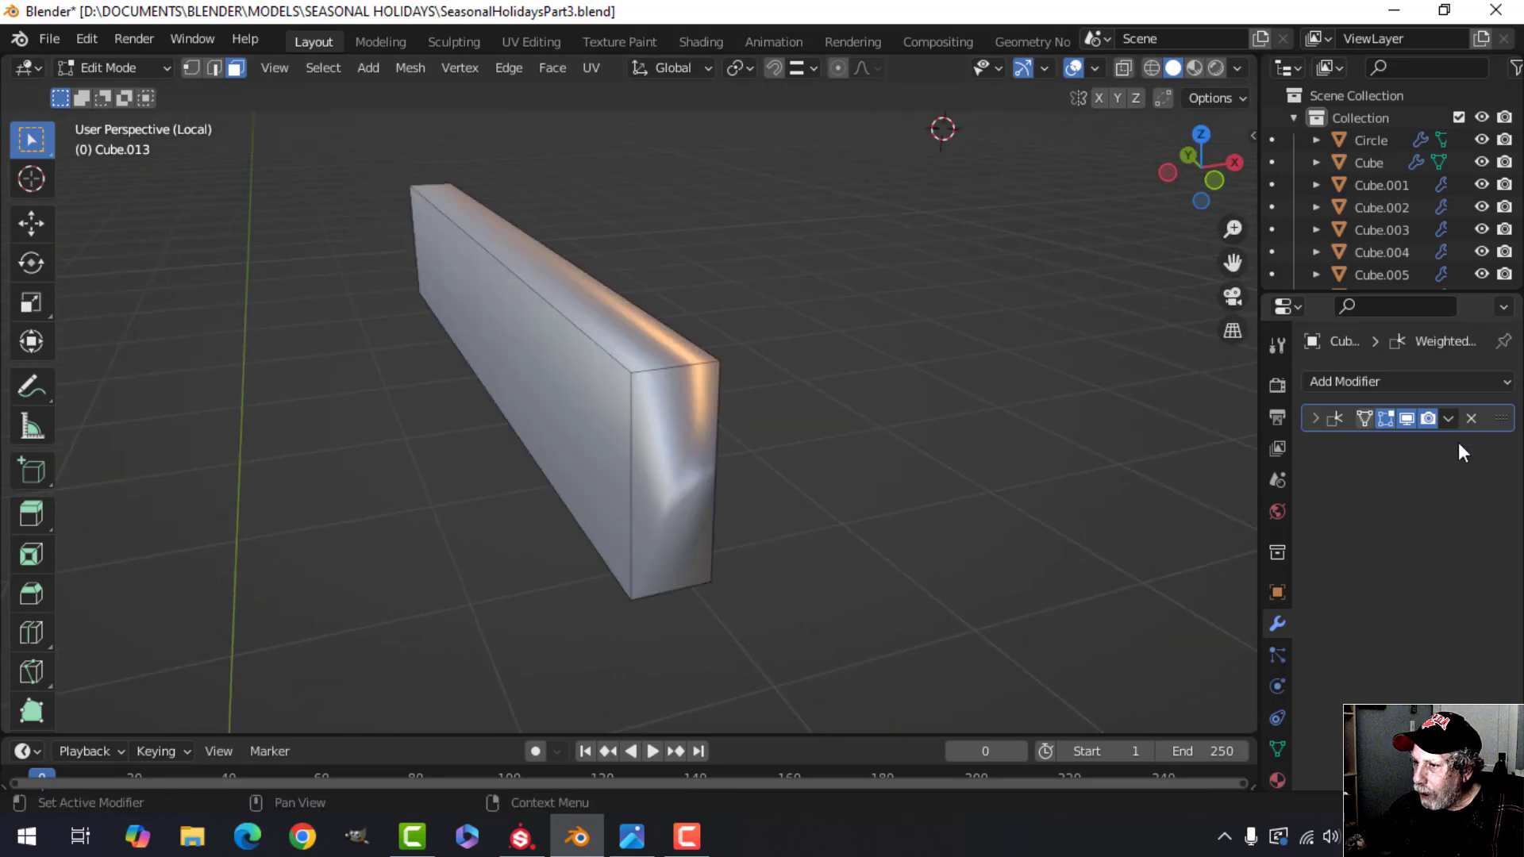
left_click(1466, 417)
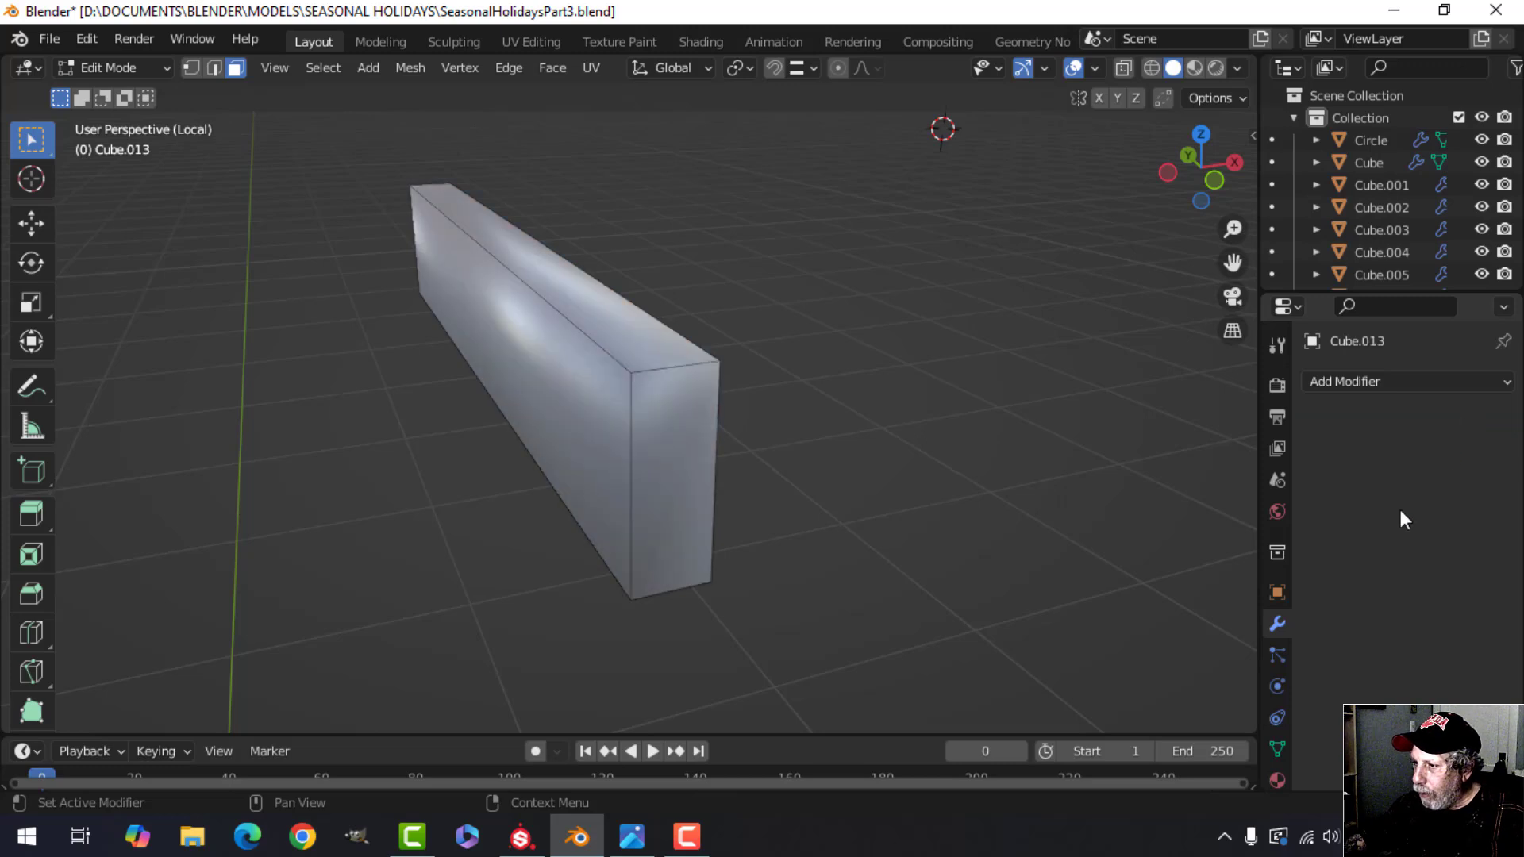
left_click(1277, 748)
scroll(1400, 701, "down", 7)
left_click(1400, 708)
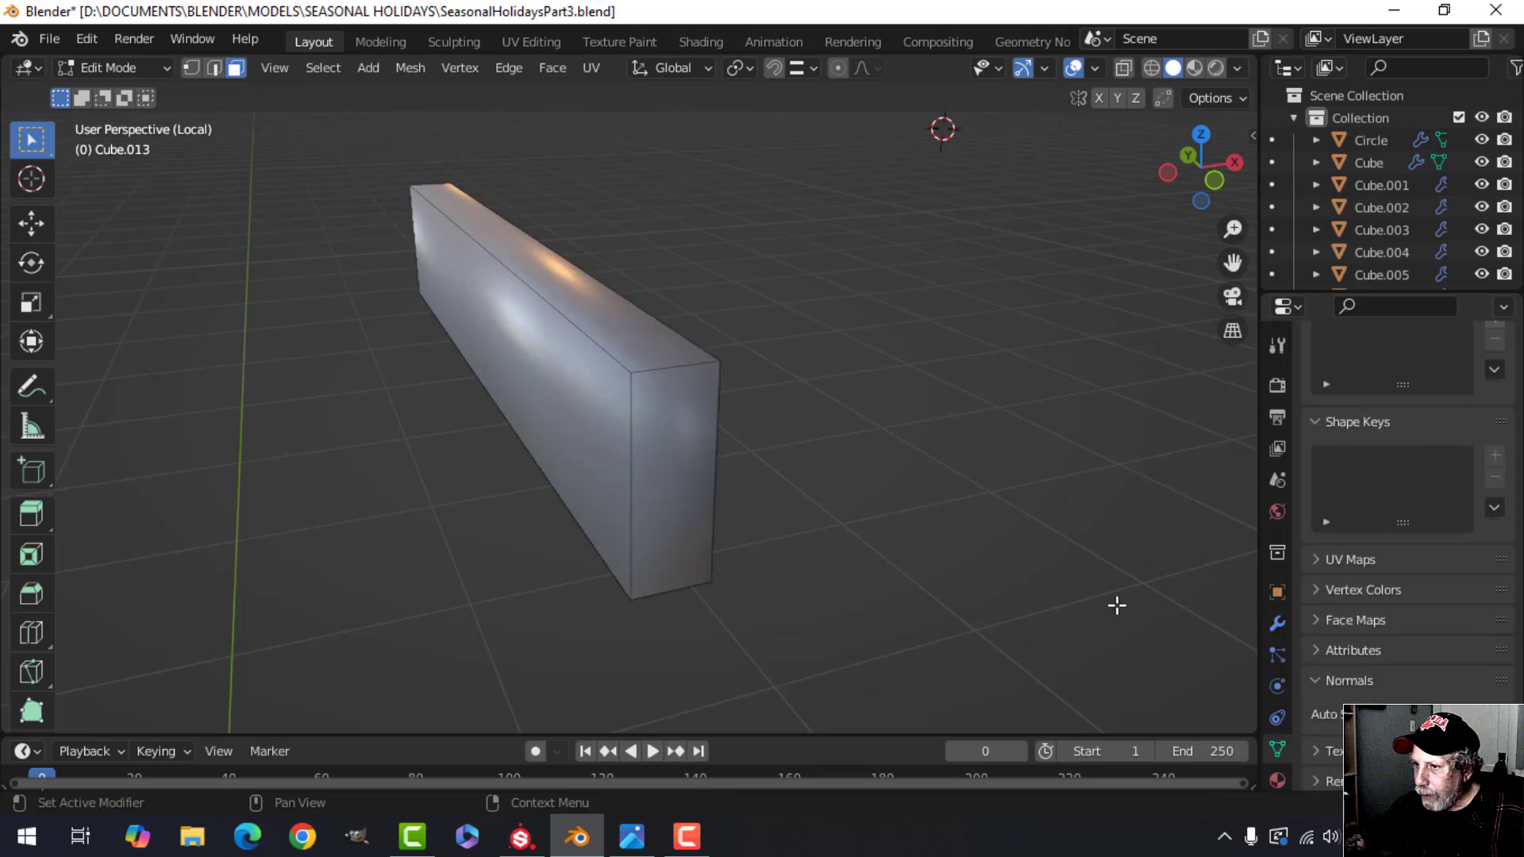
- Bevel the short top and bottom edges at the bar's ends about 0.007 m wide with 2 segments
key("2")
left_click(684, 373)
middle_click_drag(706, 463, 707, 374)
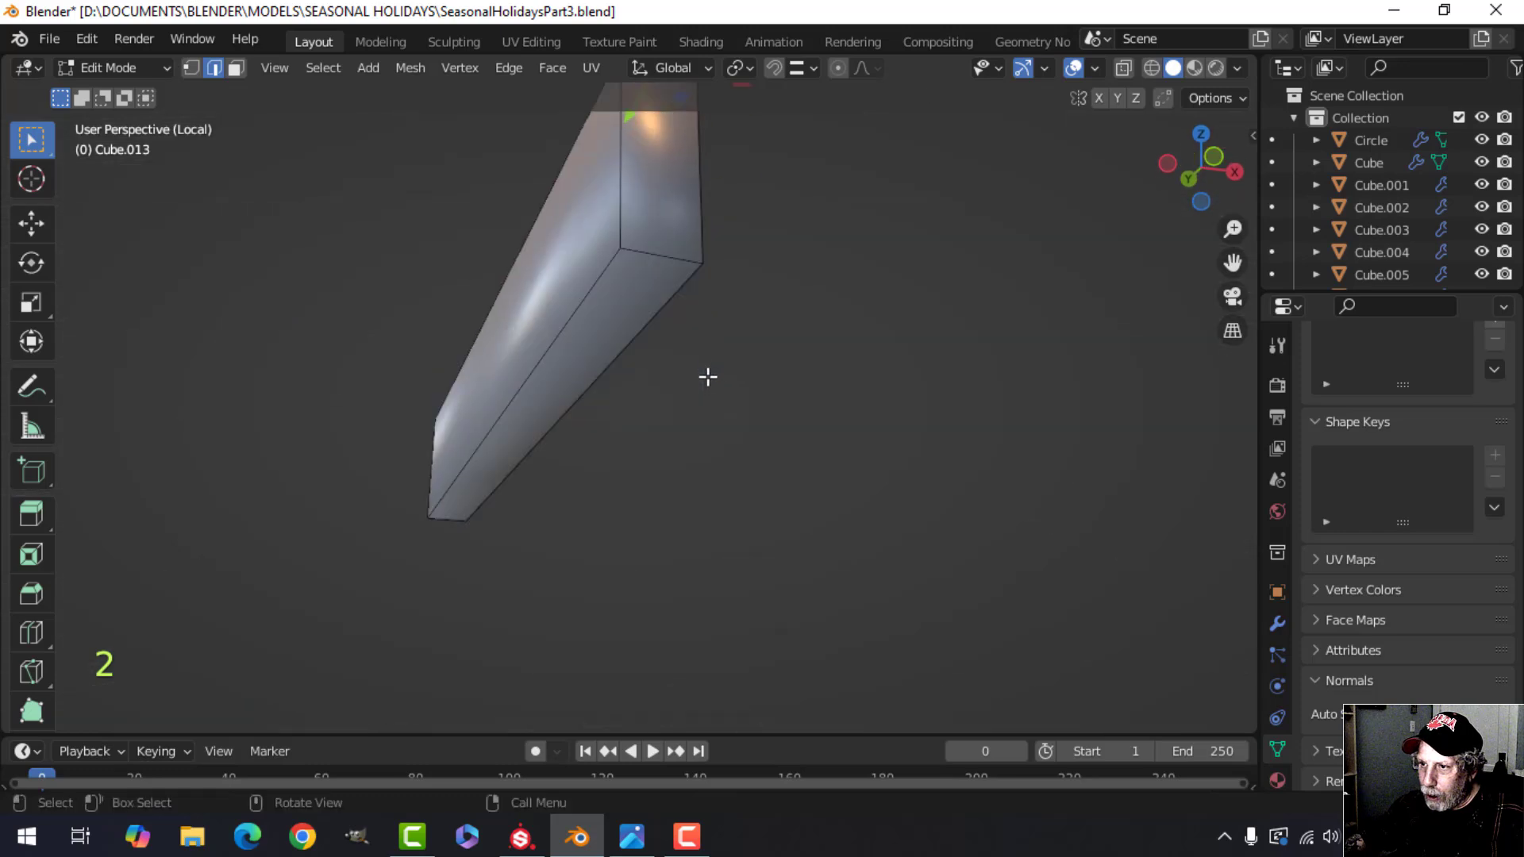
middle_click_drag(656, 231, 631, 330)
scroll(439, 340, "down", 3)
middle_click_drag(614, 396, 741, 380)
key("ctrl+b")
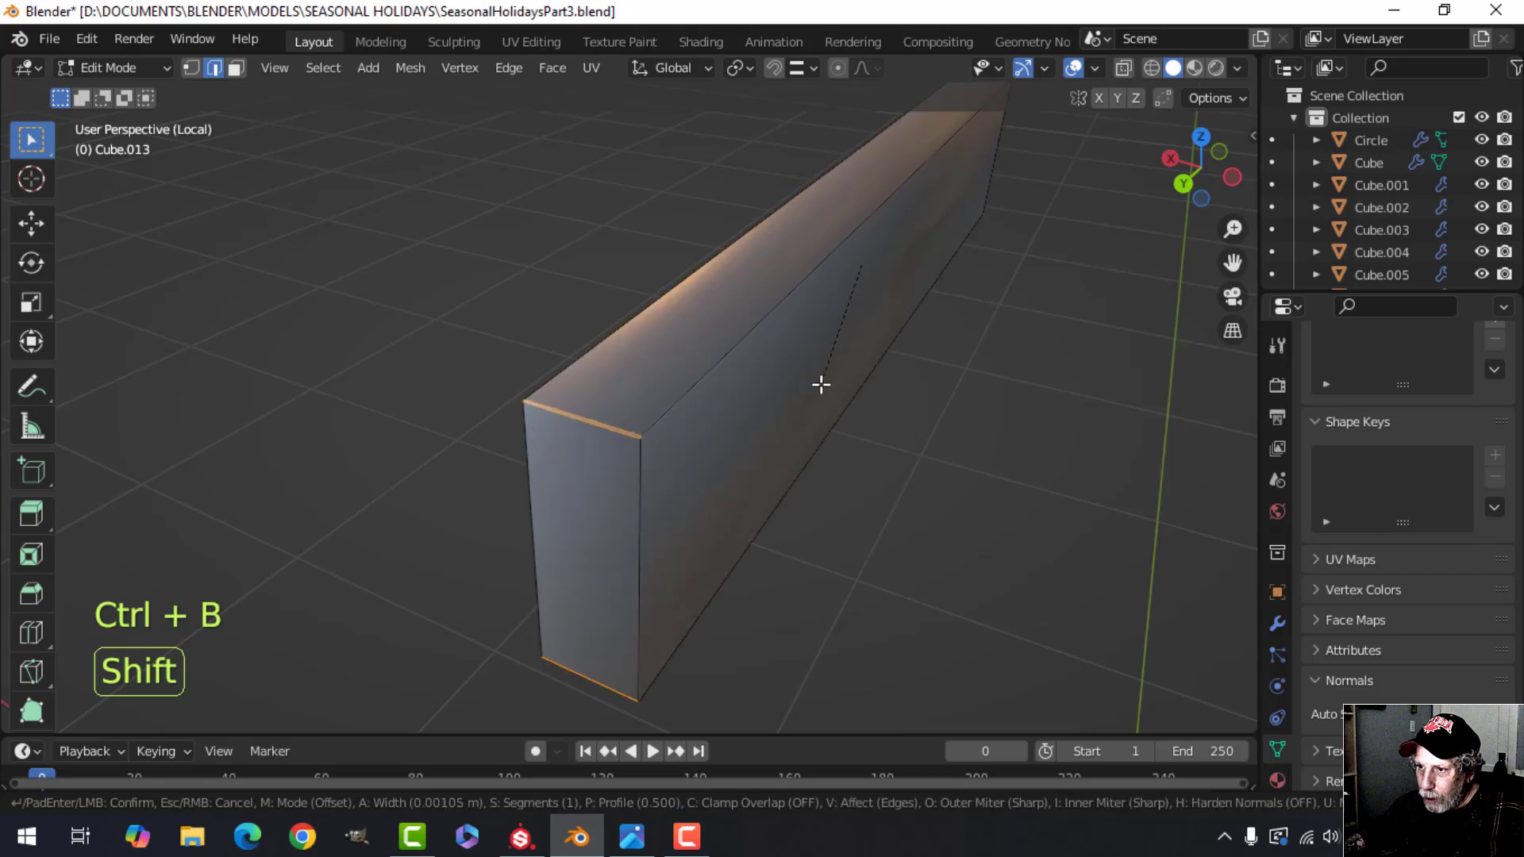
scroll(790, 430, "up", 1, "shift")
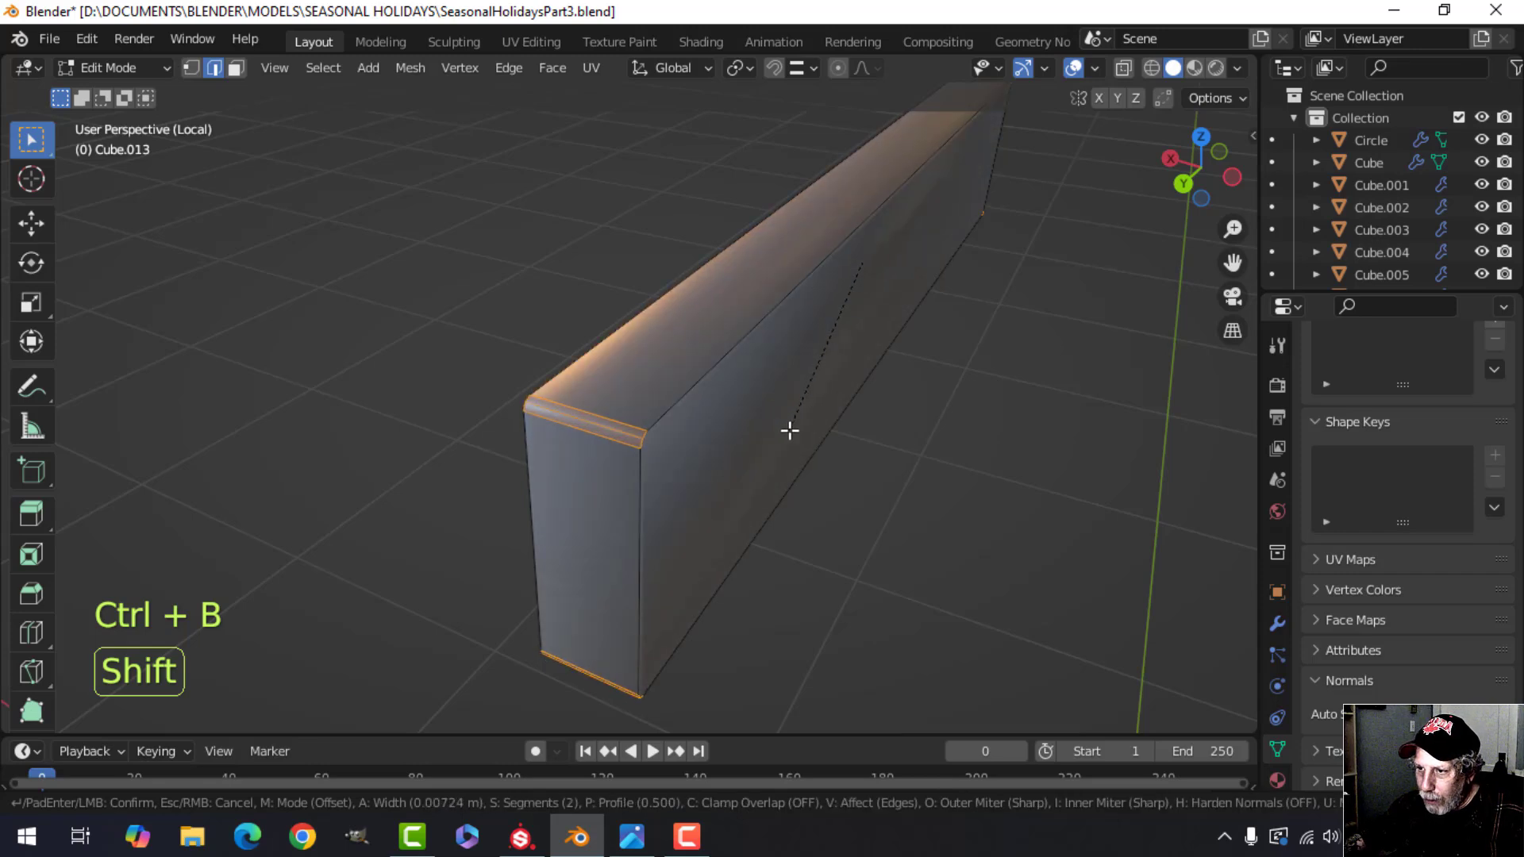
left_click(790, 430, "shift")
- Bevel the edge loop around the bar's front face about 0.005 m wide with 2 segments
middle_click_drag(789, 430, 713, 368, "shift")
key("alt+a")
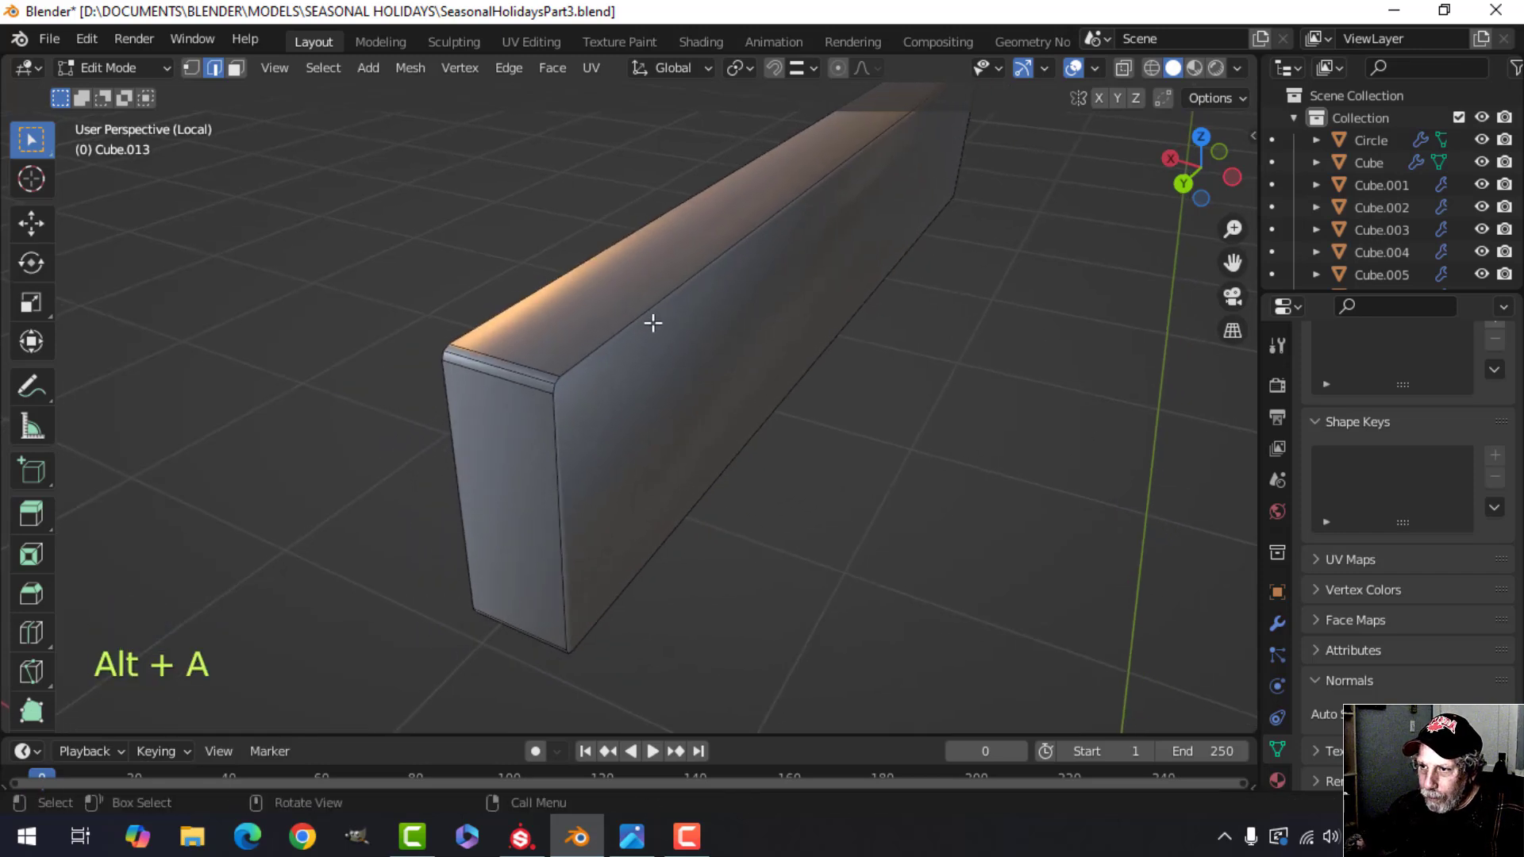
left_click(653, 321, "alt+shift")
middle_click_drag(854, 337, 669, 350)
scroll(714, 355, "down", 3)
mouse_move(854, 370)
middle_mouse_down("shift")
mouse_move(751, 330)
mouse_move(841, 364)
middle_mouse_up("shift")
scroll(752, 331, "up", 3)
key("ctrl+b")
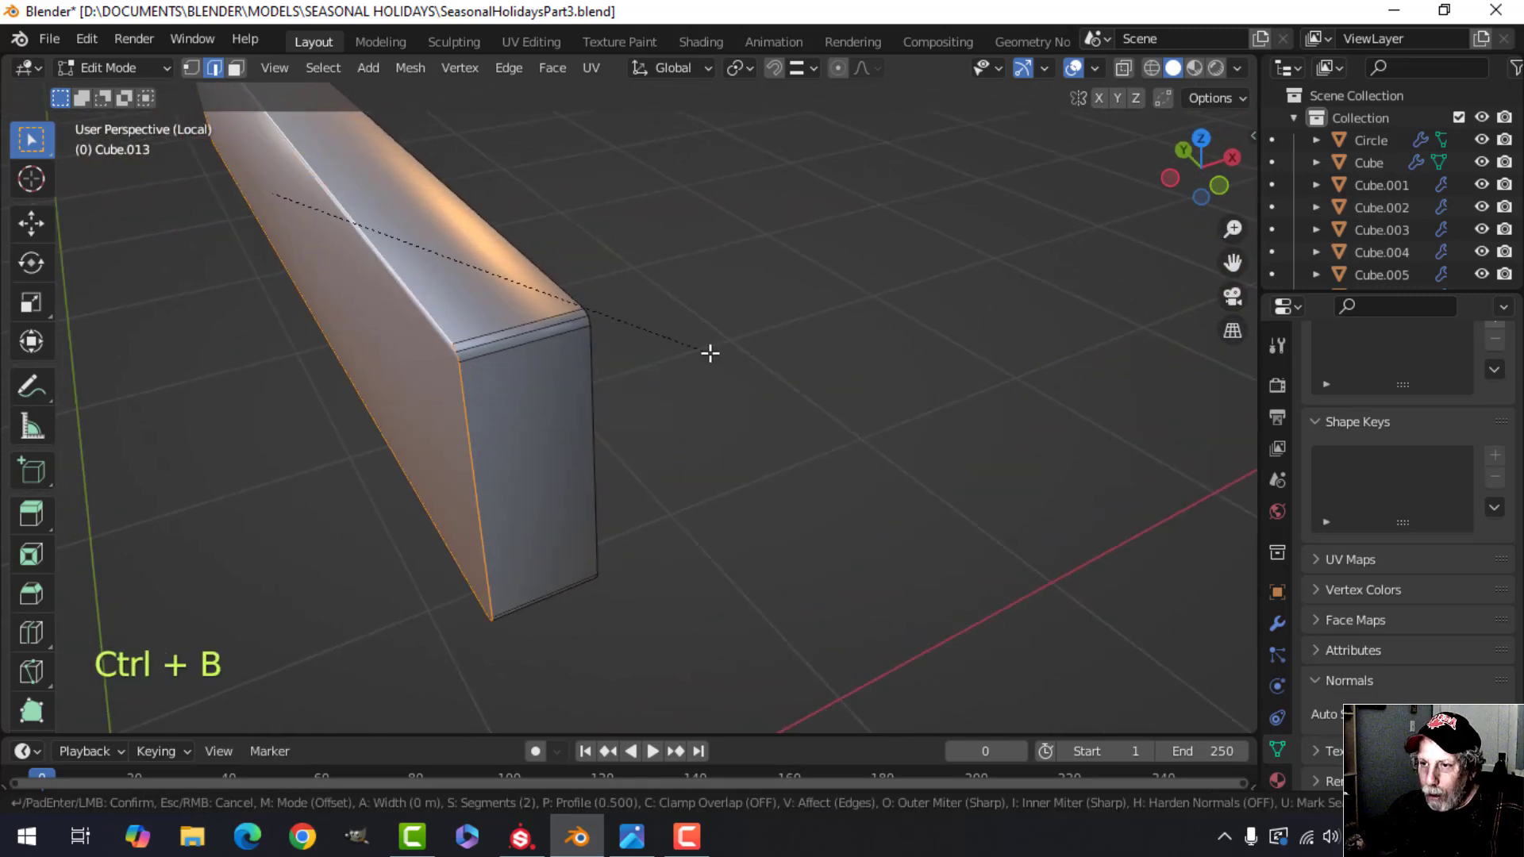
left_click(773, 347, "shift")
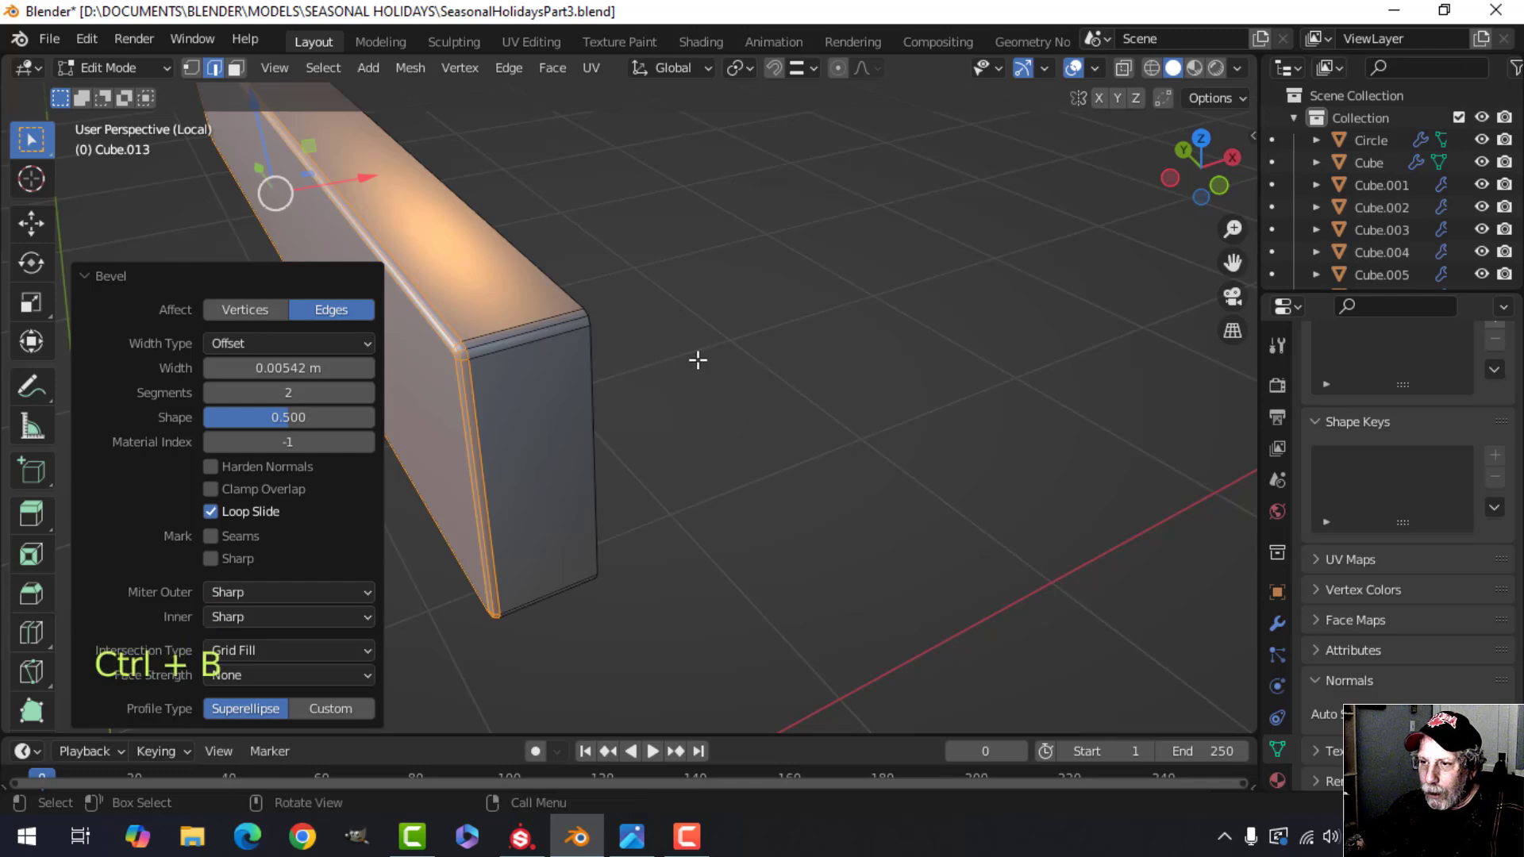
- Leave mesh editing with the selection cleared and compare the bevelled bar with the lever control reference image
key("alt+a")
key("2")
left_click(631, 373, "alt+shift")
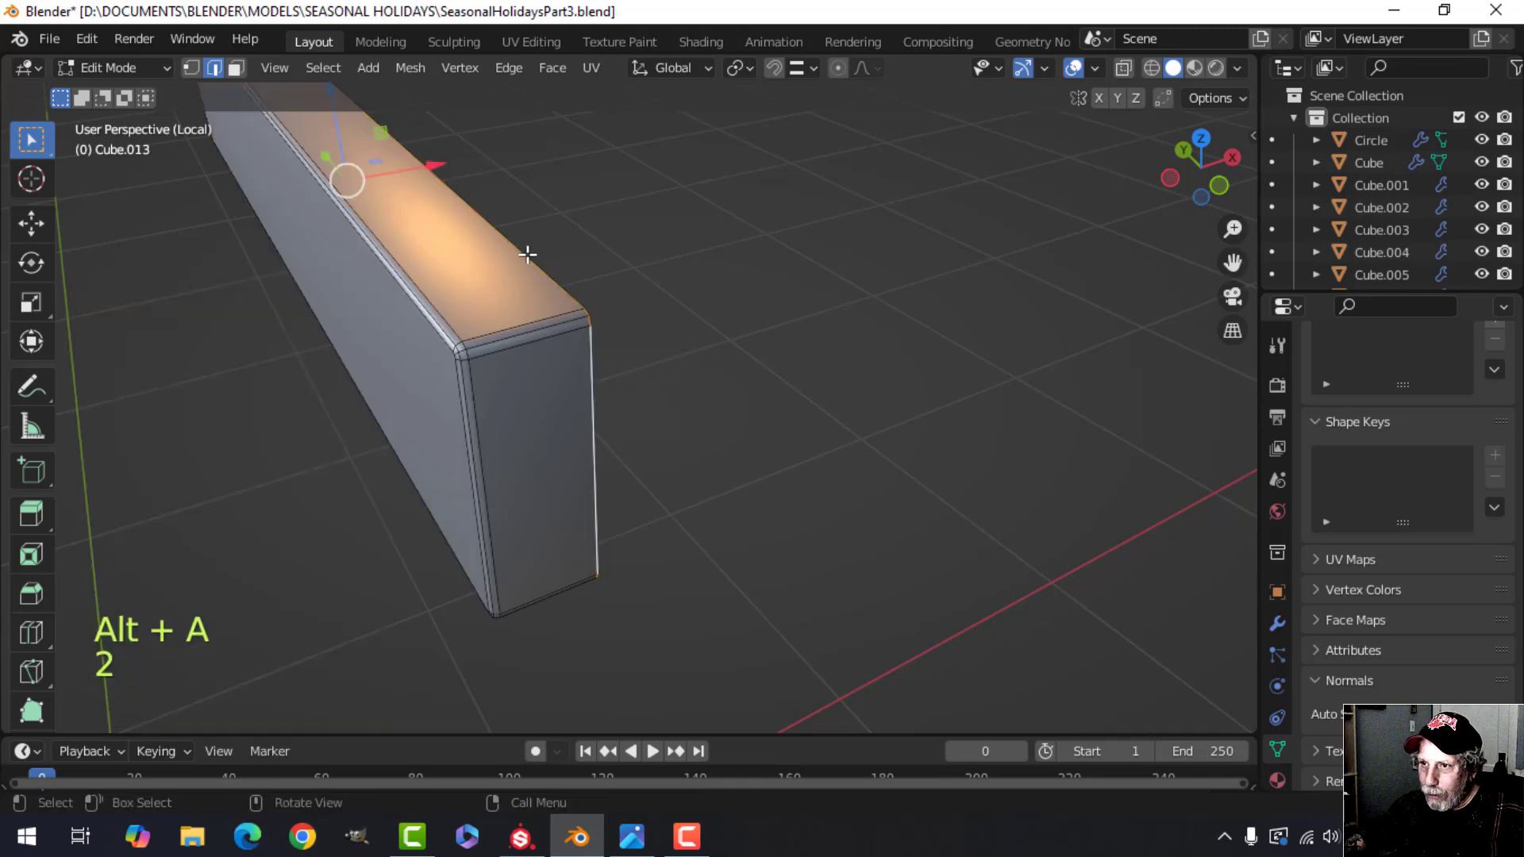
key("Tab")
middle_click_drag(525, 331, 686, 476)
key("alt+a")
left_click(631, 836)
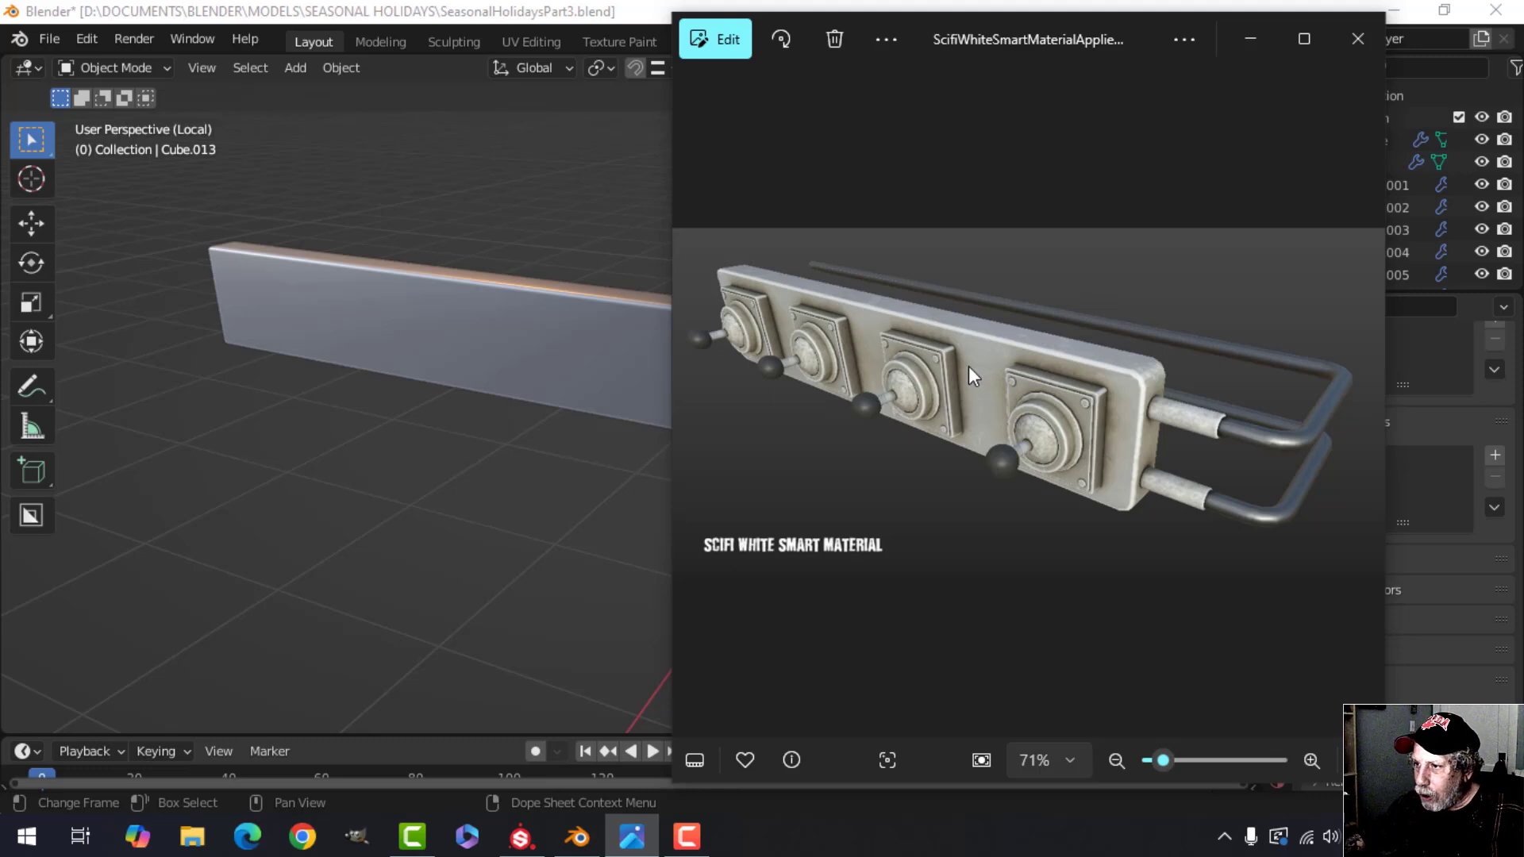
left_click(578, 836)
- Duplicate the bar's large front face about 0.021 m outward along X and separate it into its own object
middle_click_drag(689, 537, 787, 579, "shift")
key("Tab")
middle_click_drag(724, 426, 749, 402)
key("alt+a")
key("3")
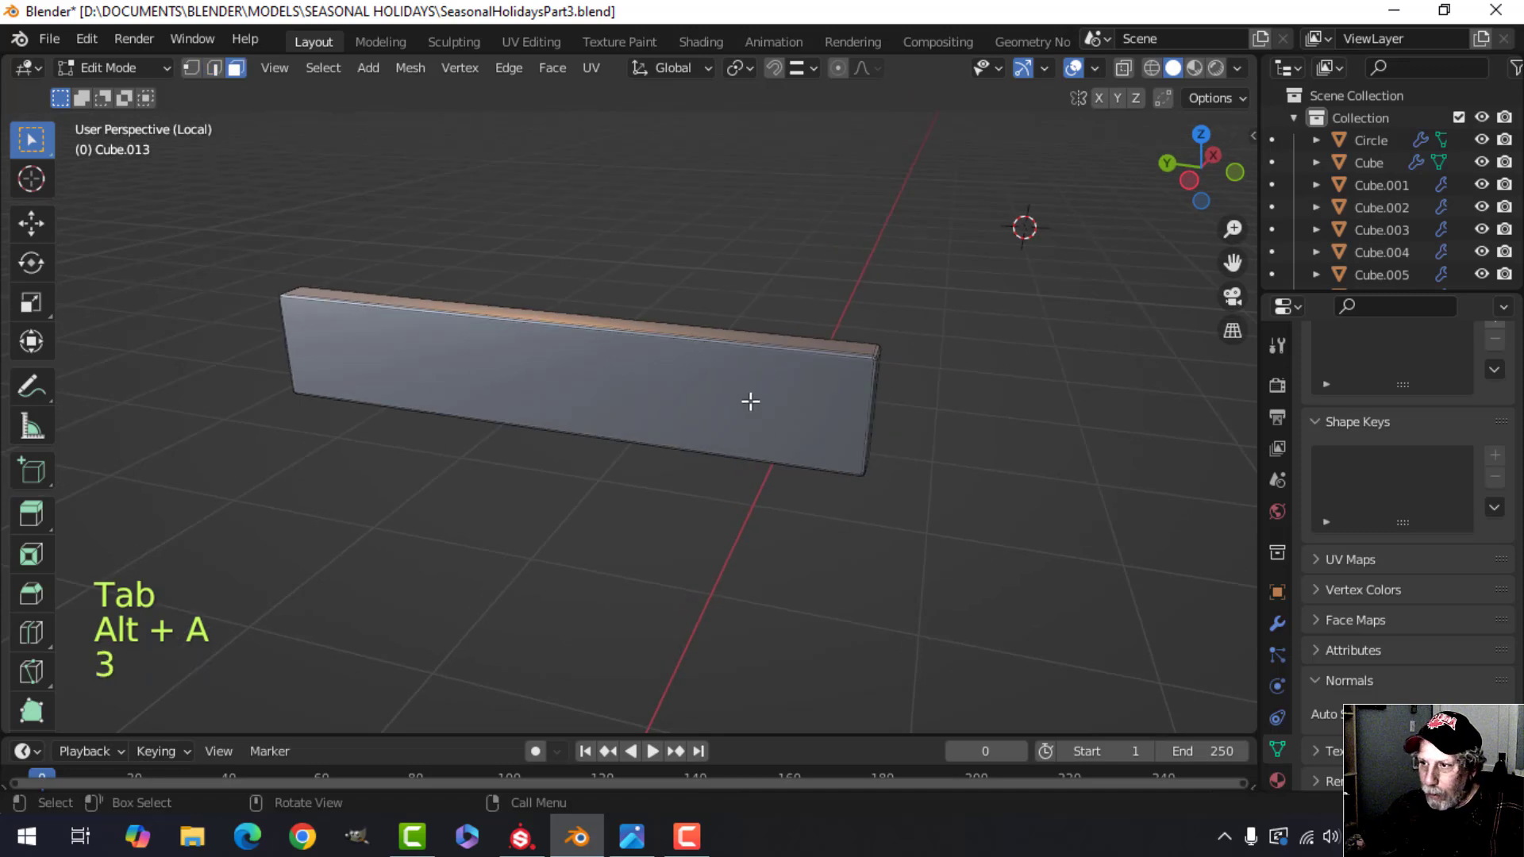
left_click(846, 442, "shift")
middle_click_drag(847, 443, 801, 445)
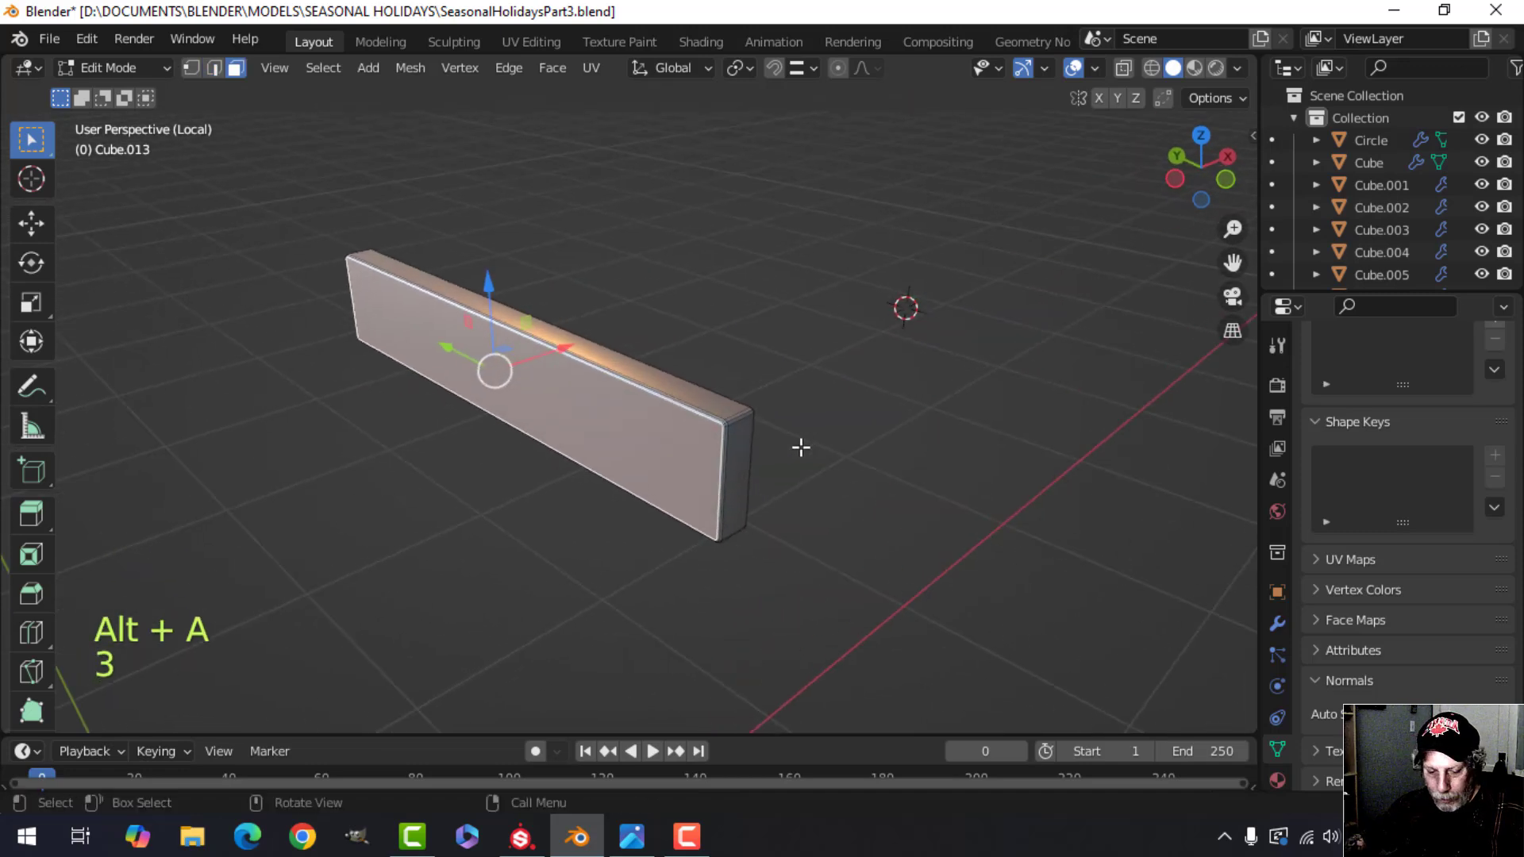
key("shift+d")
right_click(762, 436)
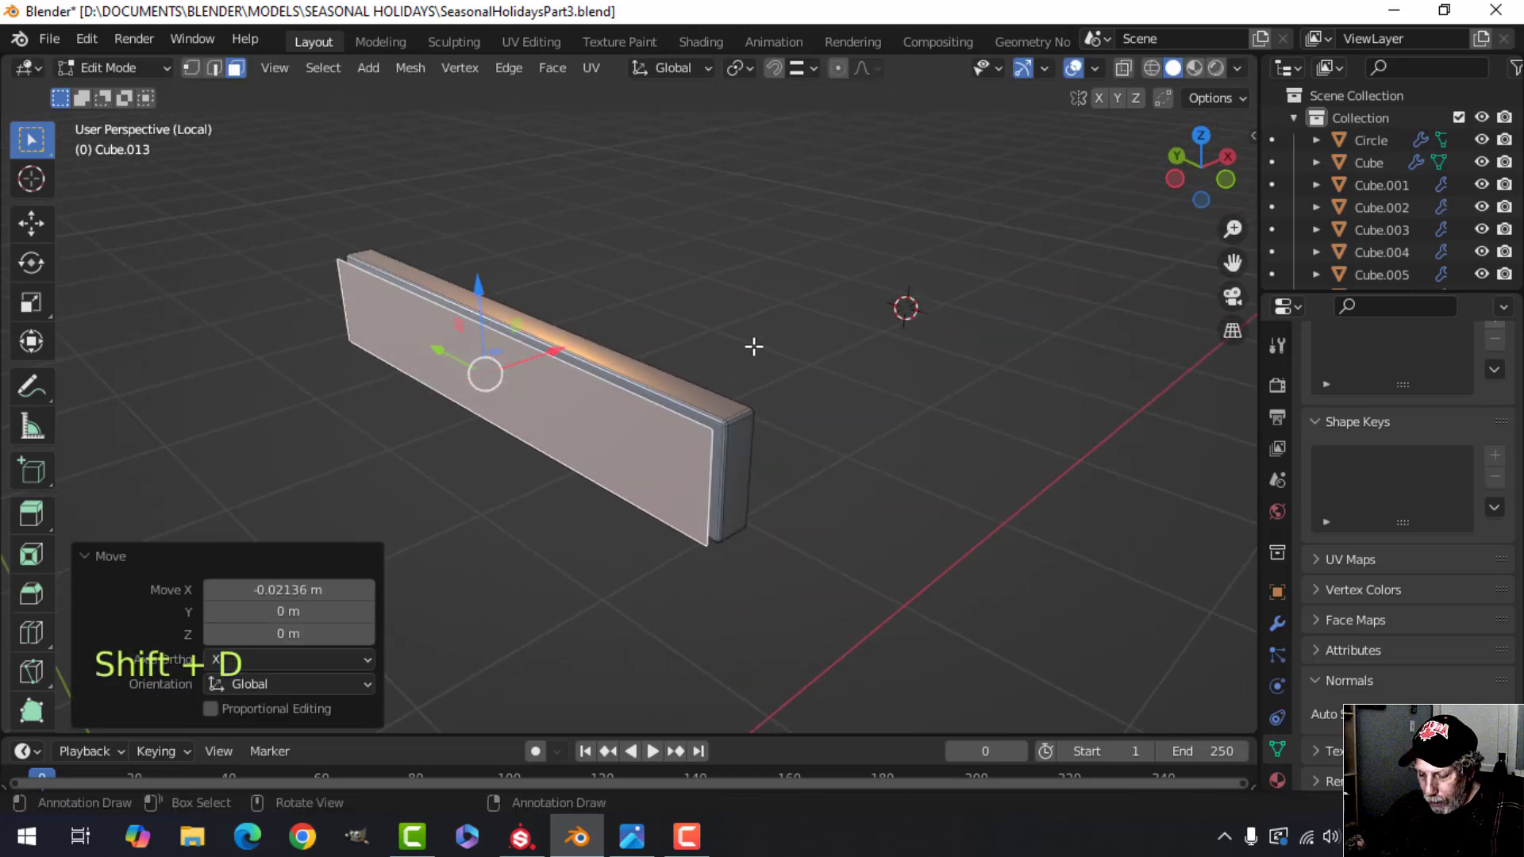
key("p")
left_click(751, 344)
key("Tab")
left_click(698, 446)
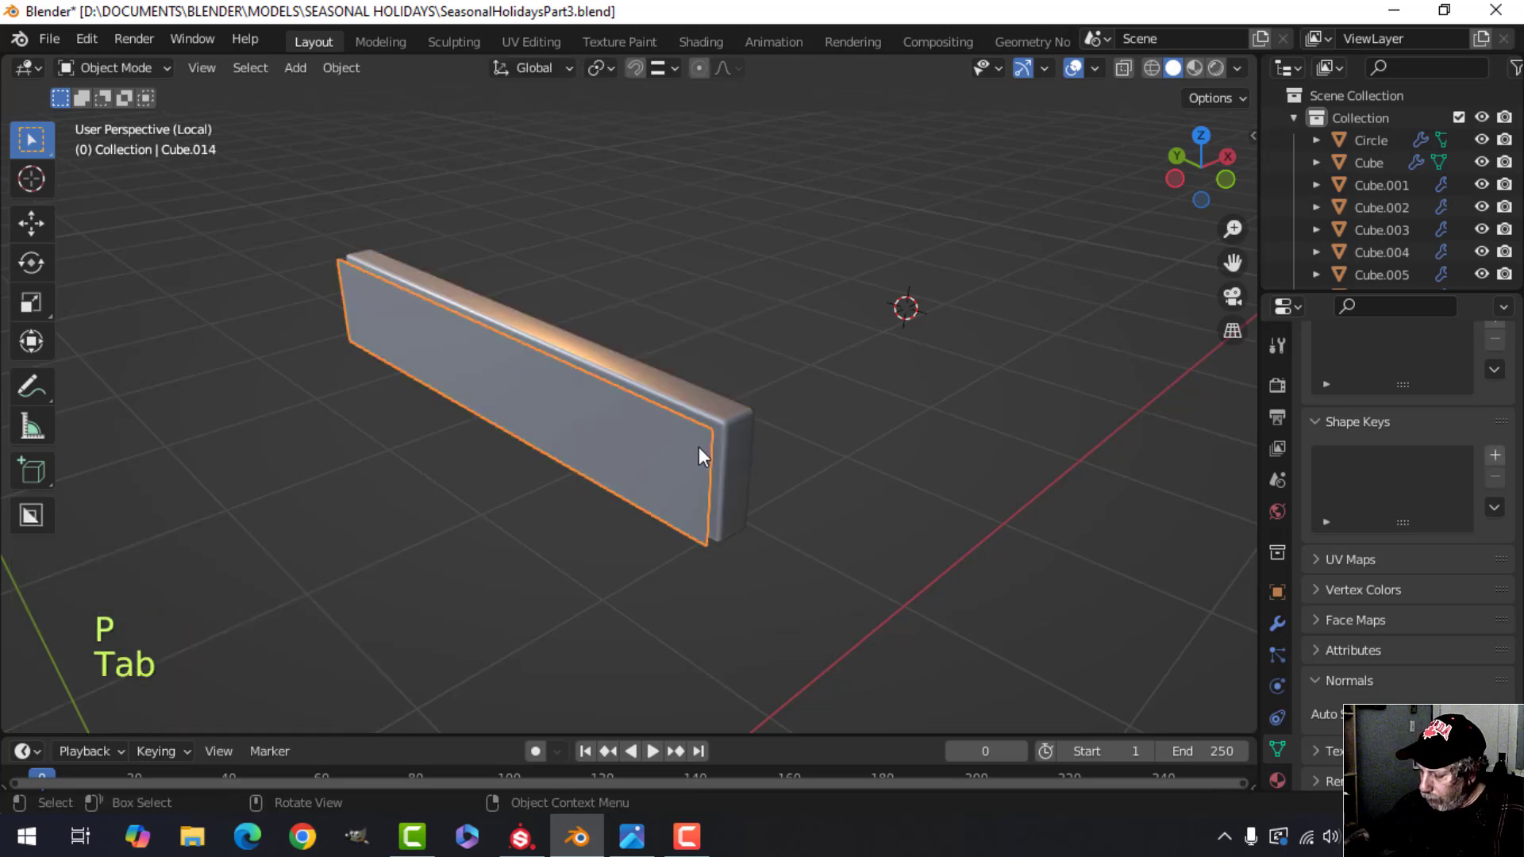
- Scale the separated front panel to about 0.981 overall and to about 0.931 in Z for an even border around it
key("ctrl+KP_3")
scroll(698, 446, "up", 2)
middle_click_drag(724, 471, 771, 573, "shift")
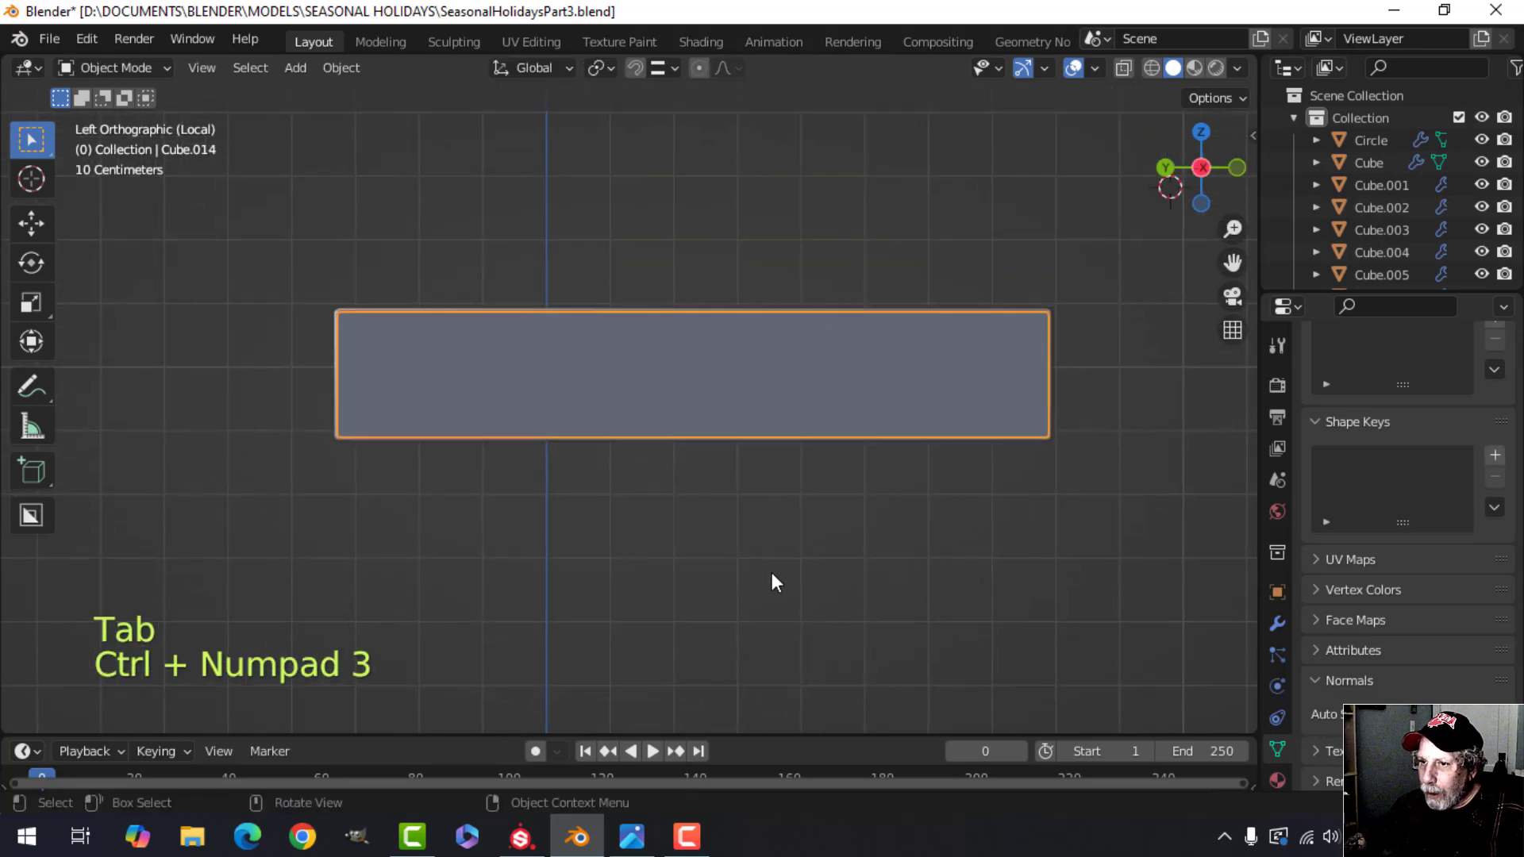
key("Tab")
key("a")
middle_click_drag(884, 550, 782, 575, "shift")
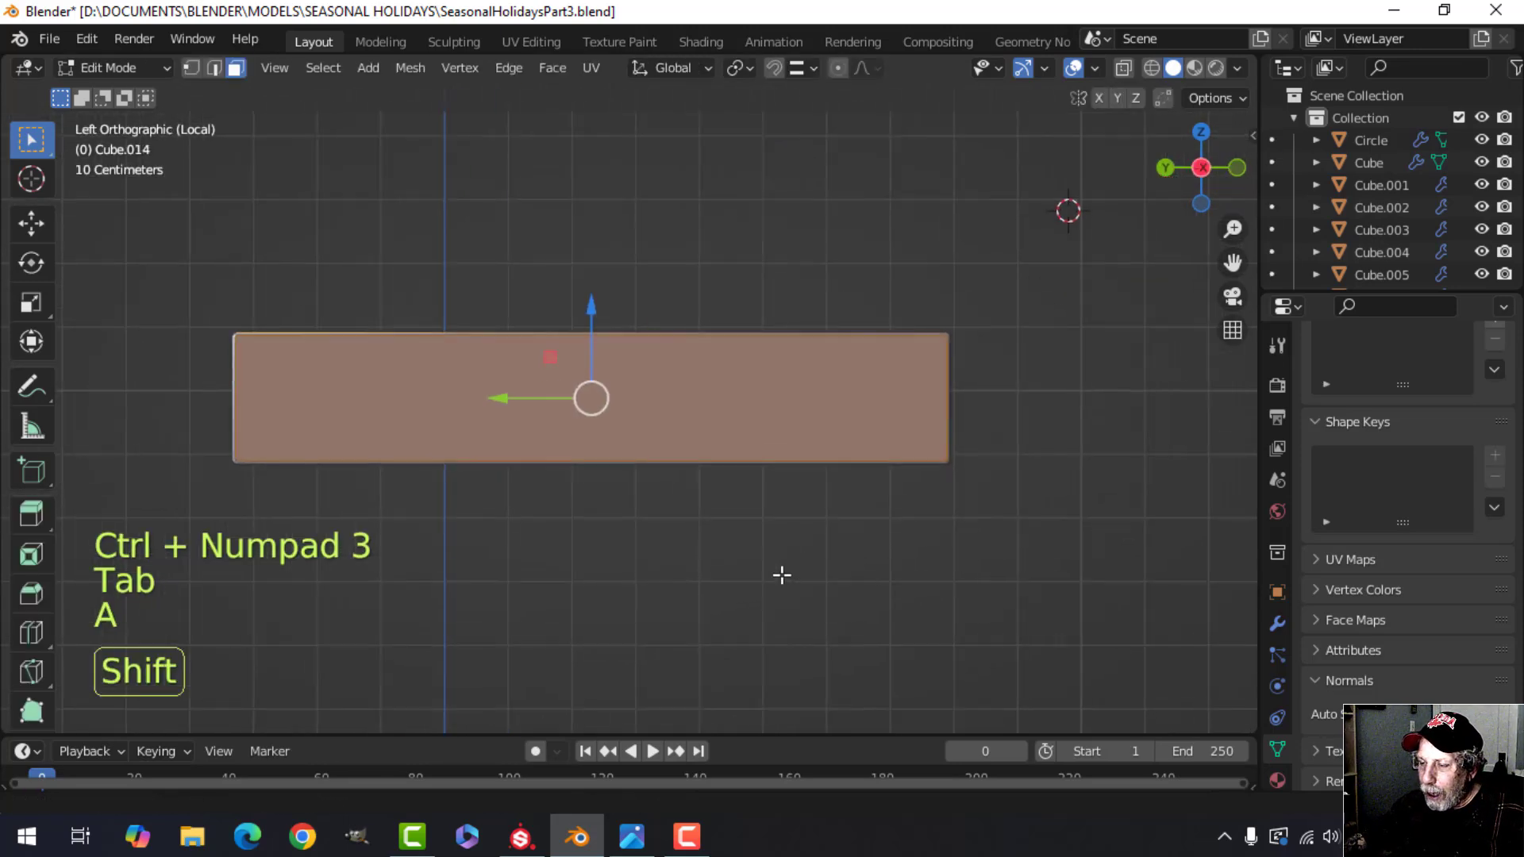
key("s")
left_click(1051, 422)
middle_click_drag(1074, 412, 830, 503, "shift")
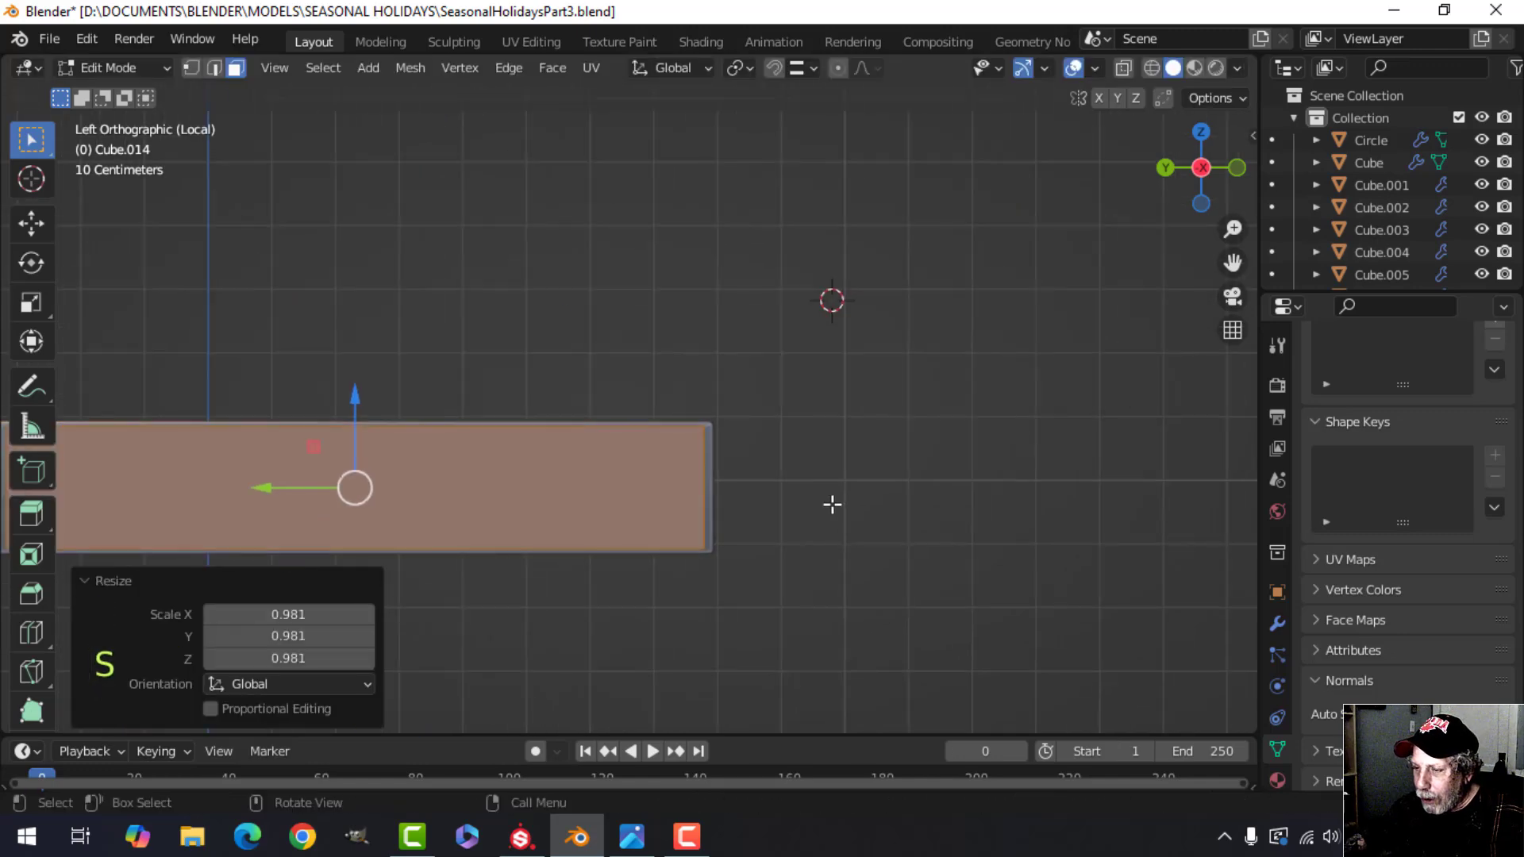
scroll(830, 503, "up", 3)
scroll(807, 481, "down", 2)
middle_click_drag(806, 553, 884, 513, "shift")
middle_click_drag(753, 534, 887, 477, "shift")
key("s")
key("z")
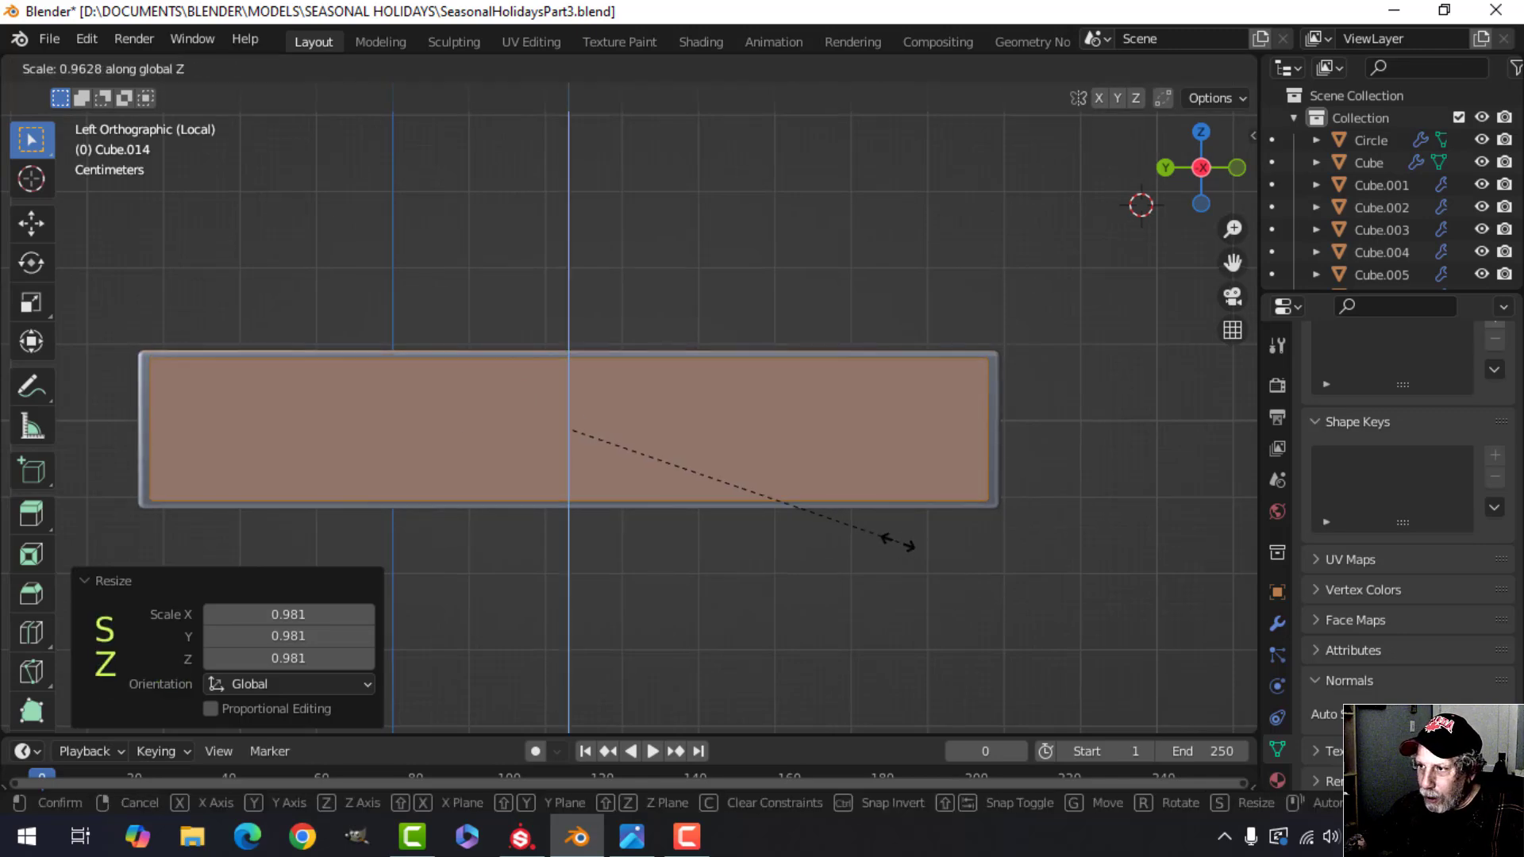
left_click(886, 545)
- Extrude the panel face about 0.008 m toward the bar and delete the panel's hidden rear face
middle_click_drag(886, 545, 695, 511)
mouse_move(741, 486)
middle_mouse_down()
mouse_move(789, 487)
mouse_move(741, 497)
mouse_move(734, 480)
middle_mouse_up()
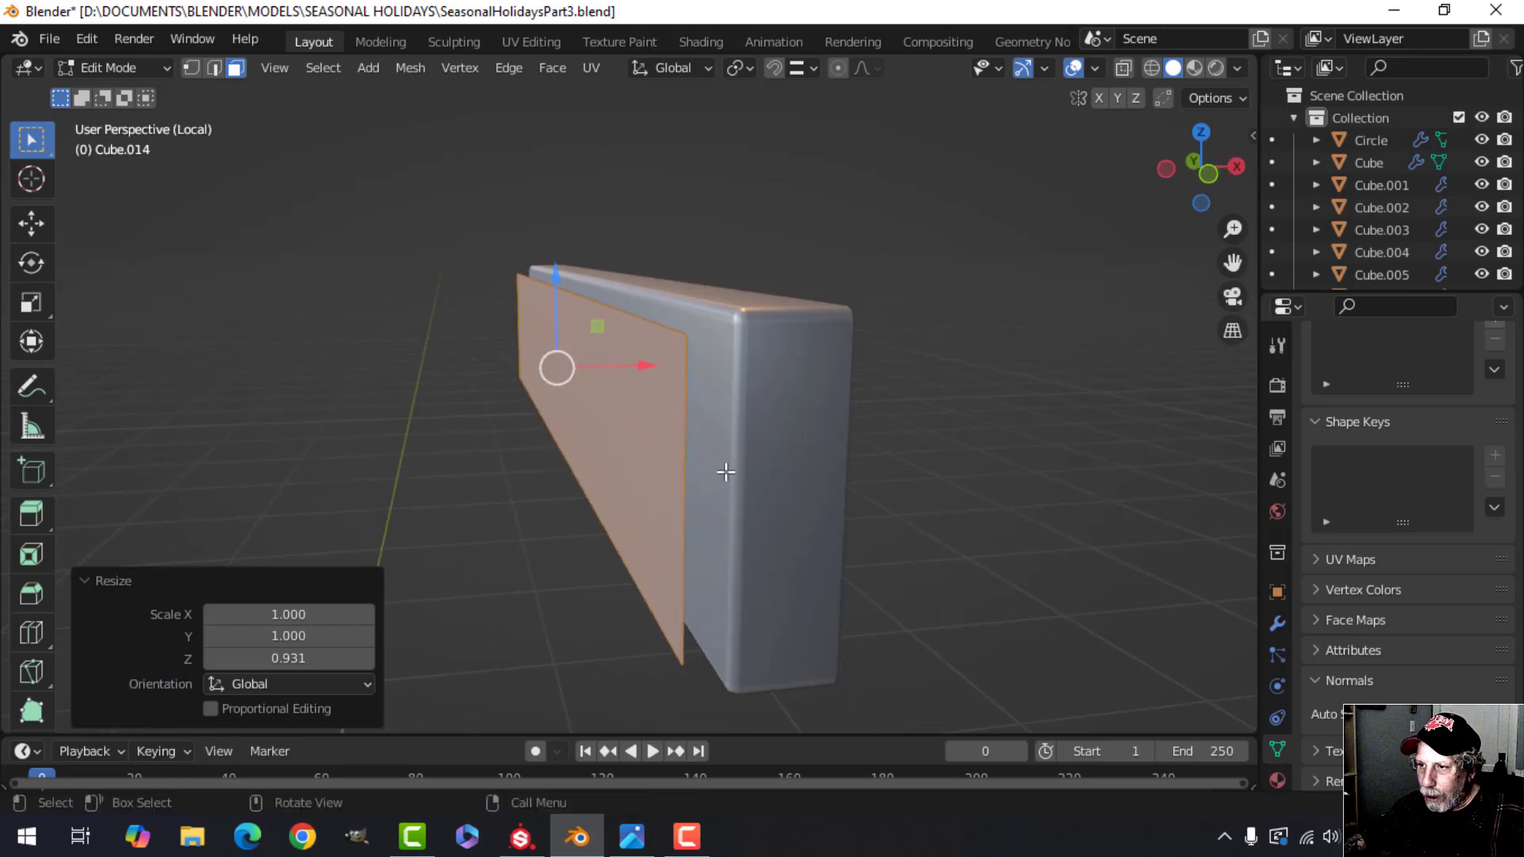
key("e")
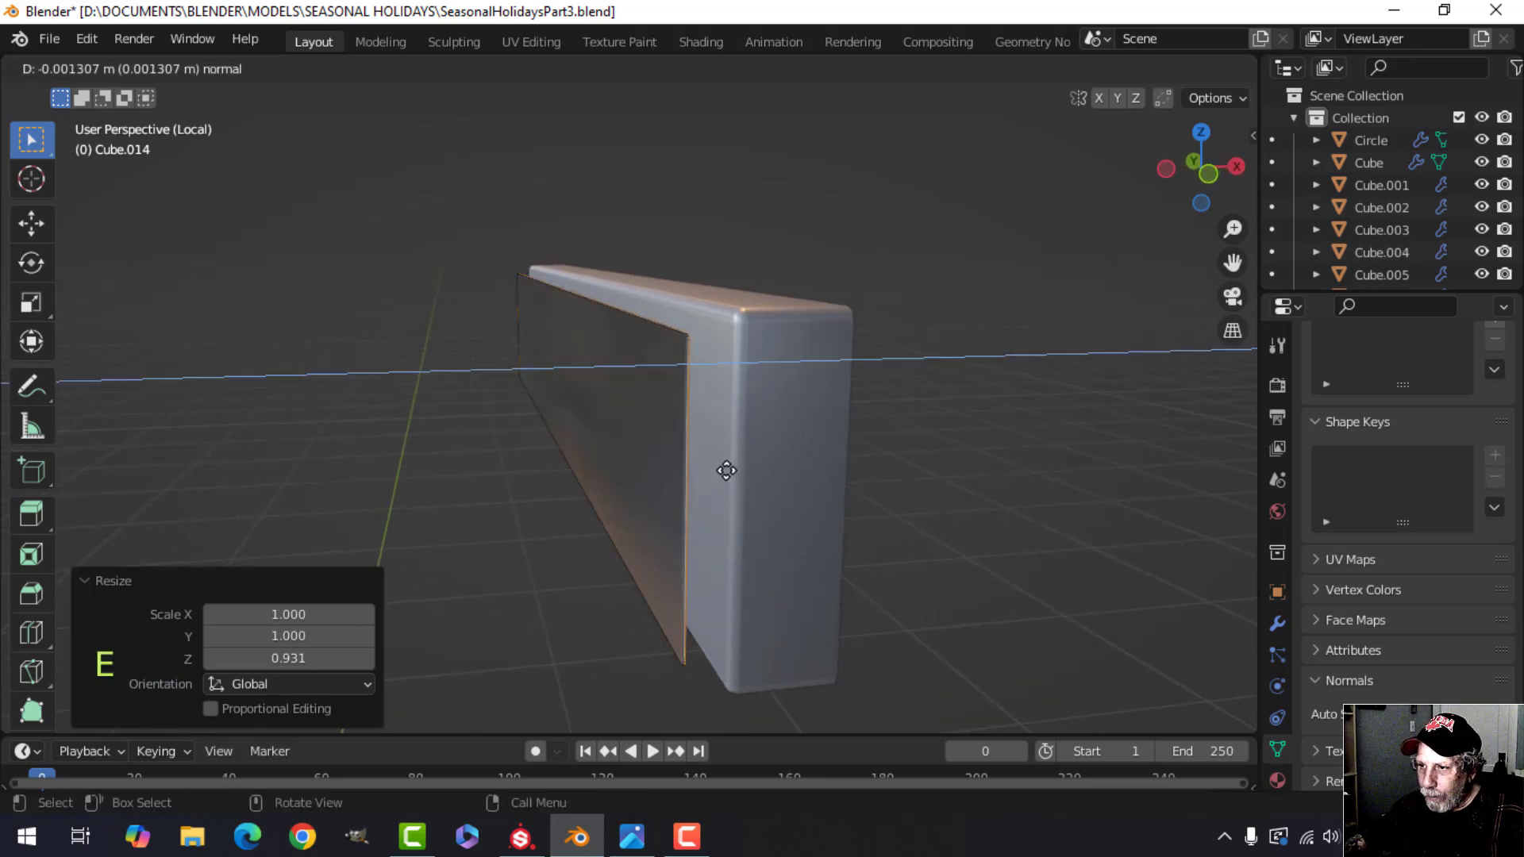
left_click(729, 470)
key("x")
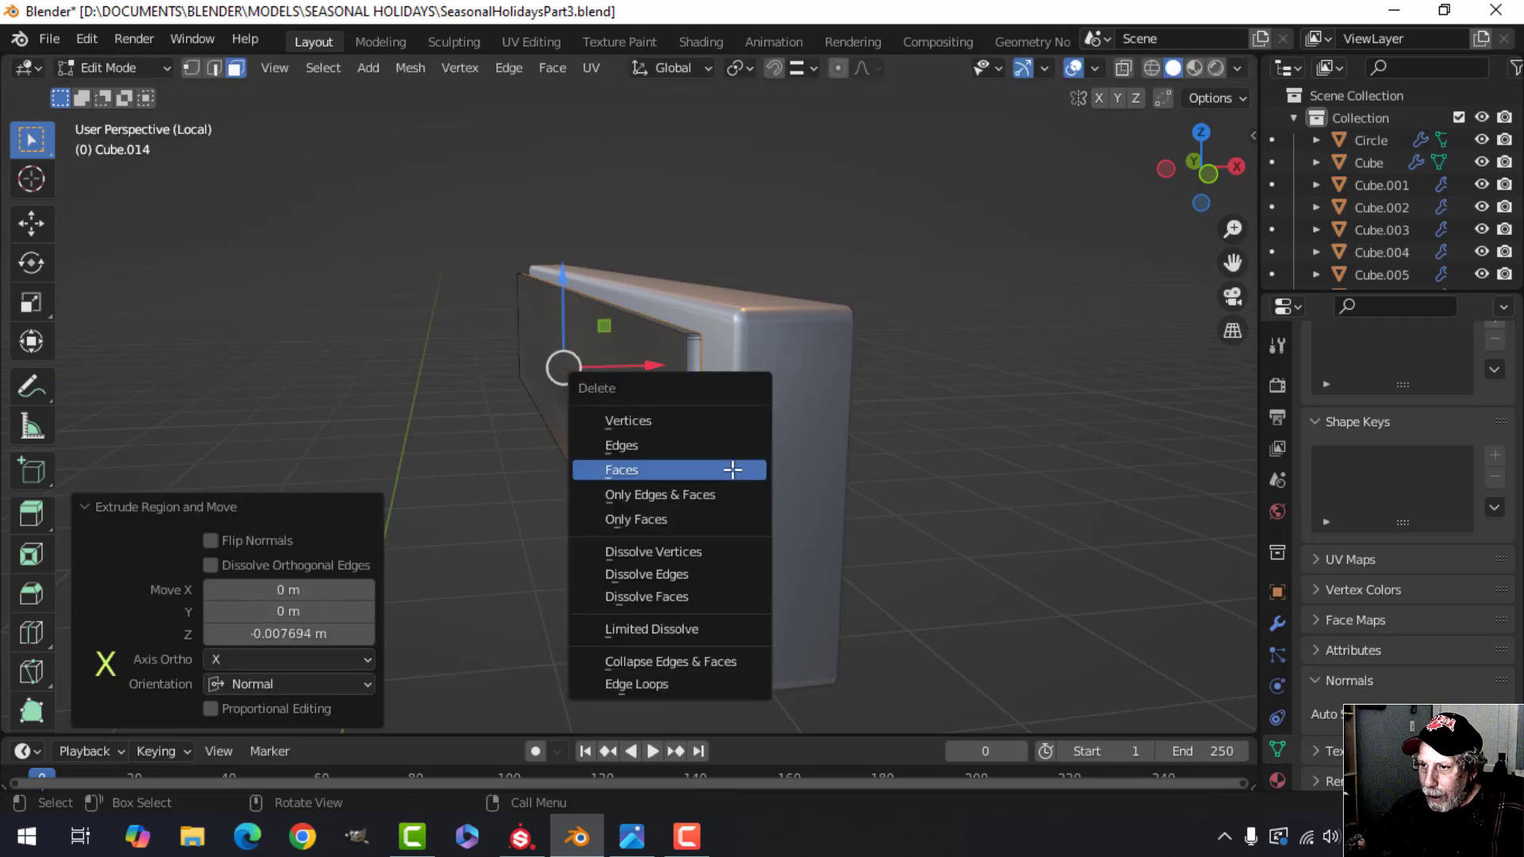
left_click(732, 469)
- Recalculate the panel's normals to face outside and bevel the border of its front face about 0.001 m wide with 2 segments
key("a")
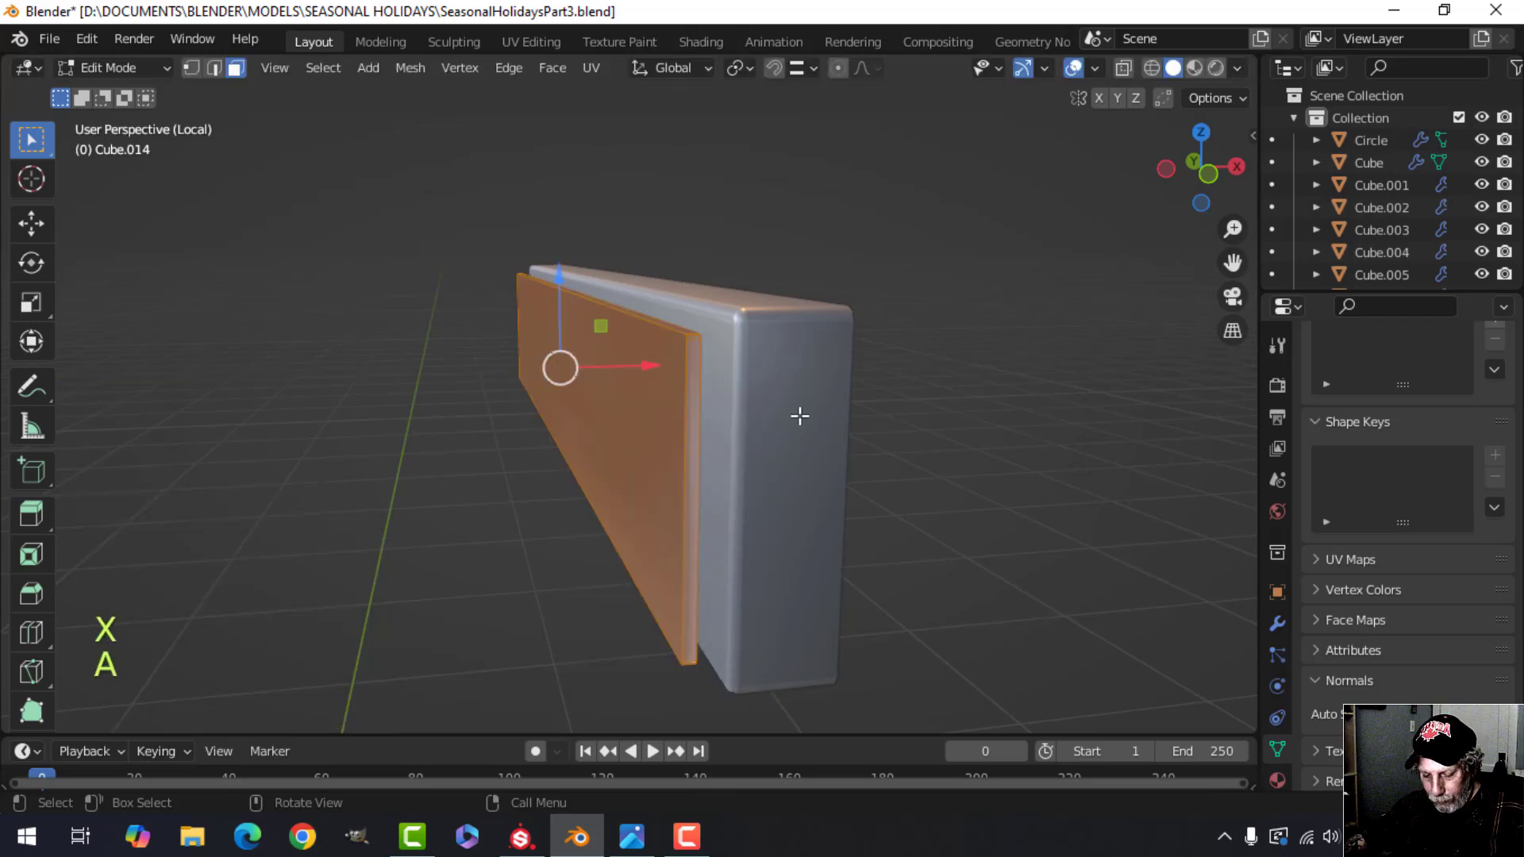
key("shift+n")
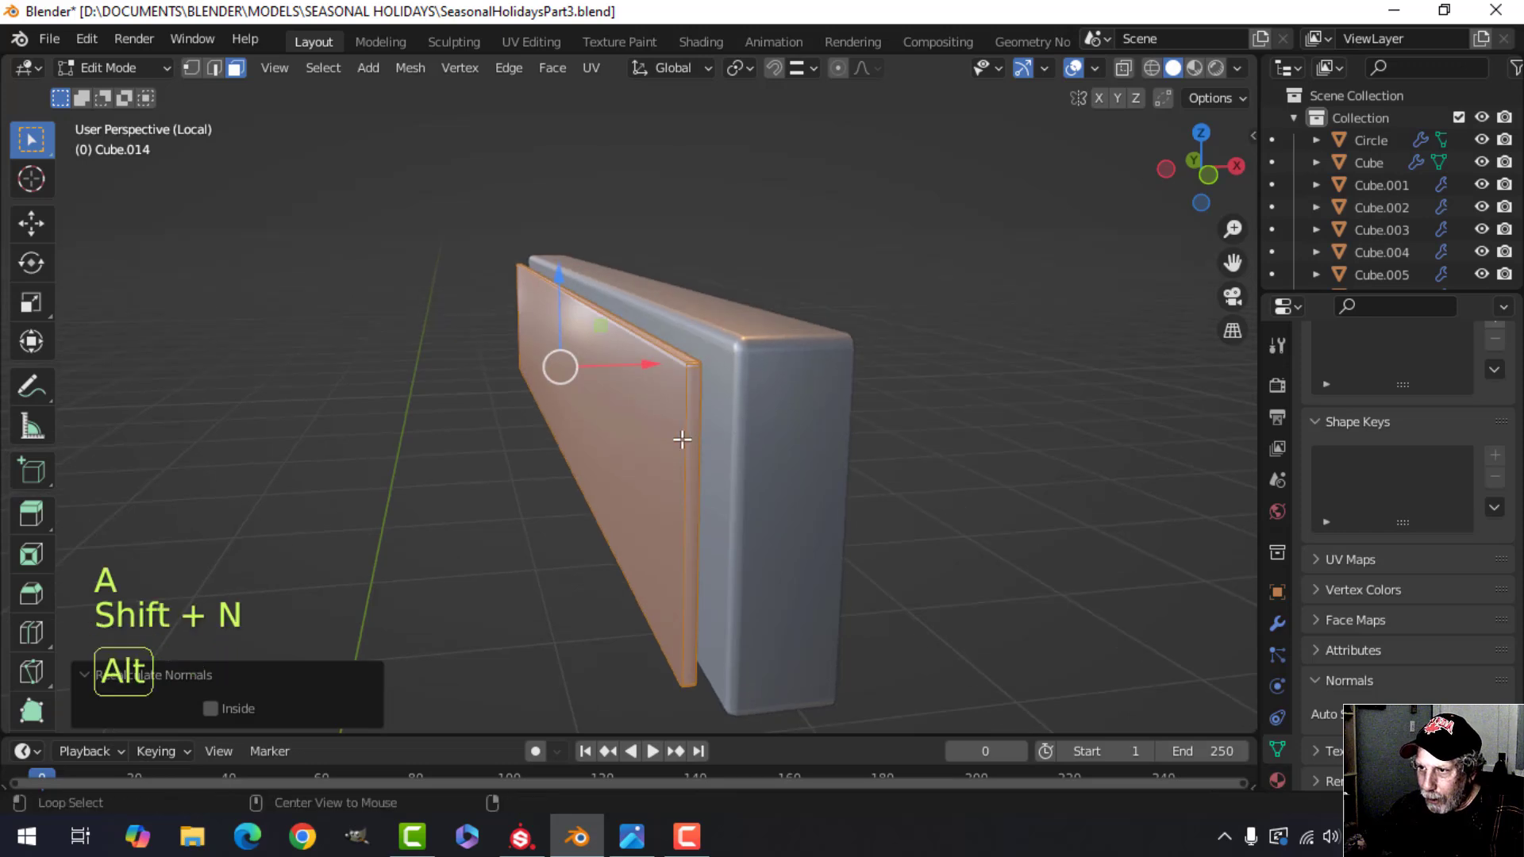
key("alt+a")
left_click(669, 426)
scroll(718, 422, "up", 3)
middle_click_drag(720, 421, 711, 467, "shift")
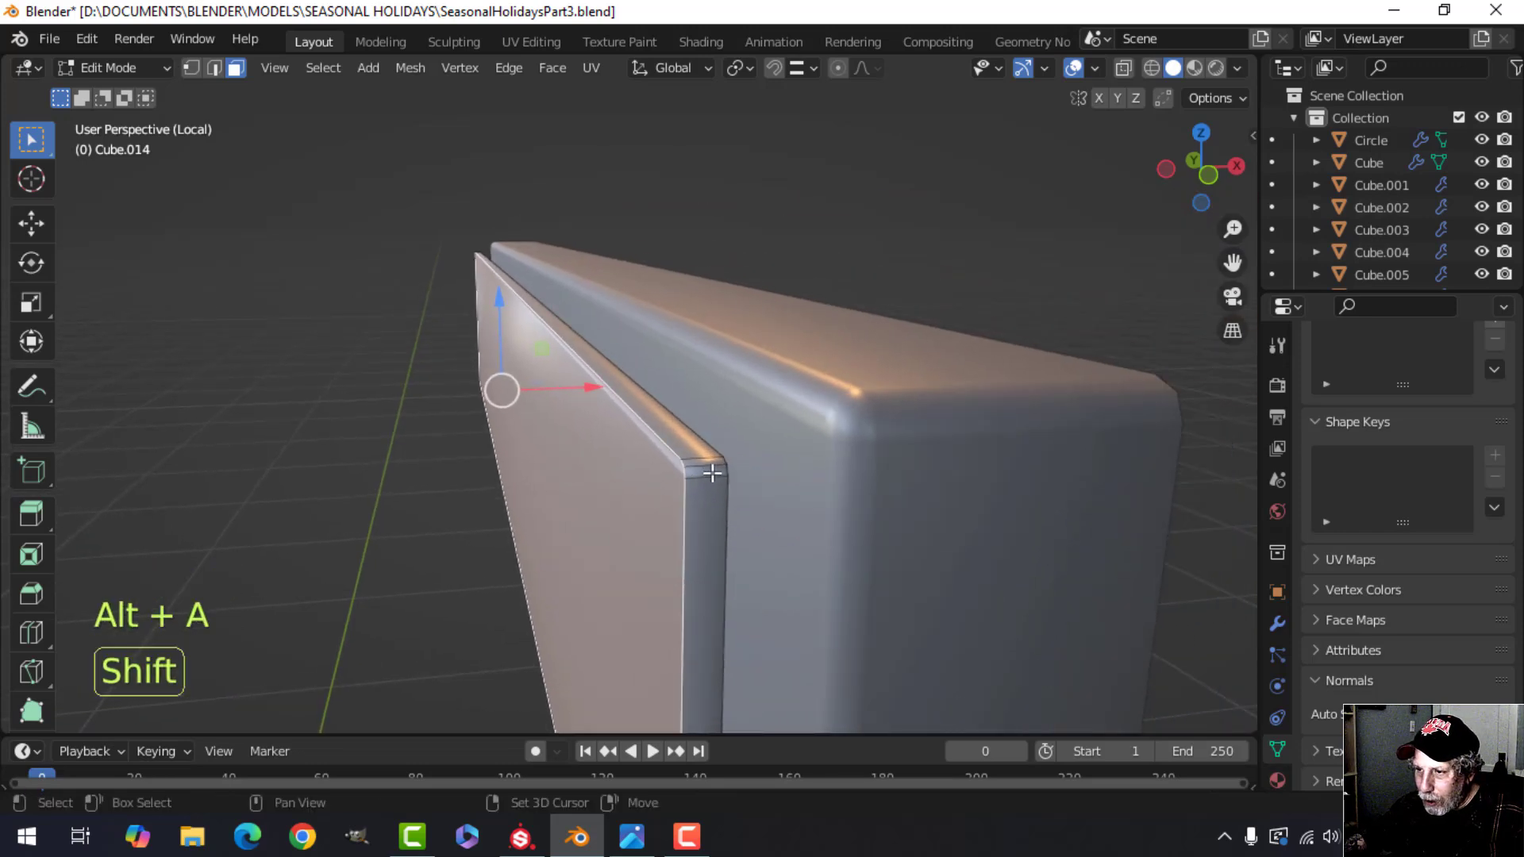
key("ctrl+b")
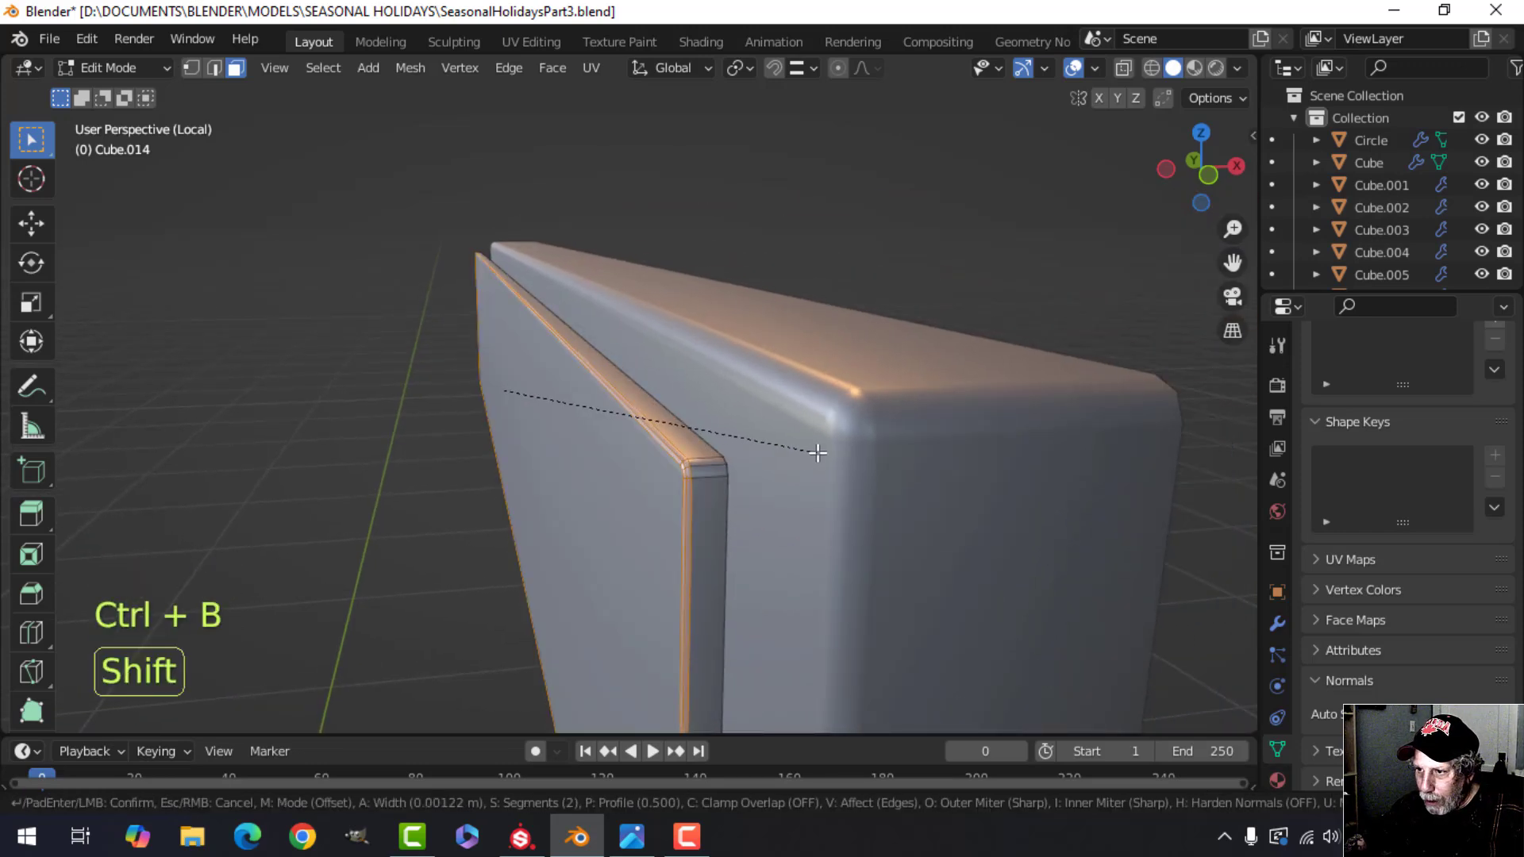
left_click(818, 453, "shift")
- Move the whole panel about 0.018 m along X against the bar's front and join it into the bar object
key("a")
left_click_drag(588, 388, 627, 395)
scroll(801, 423, "down", 1)
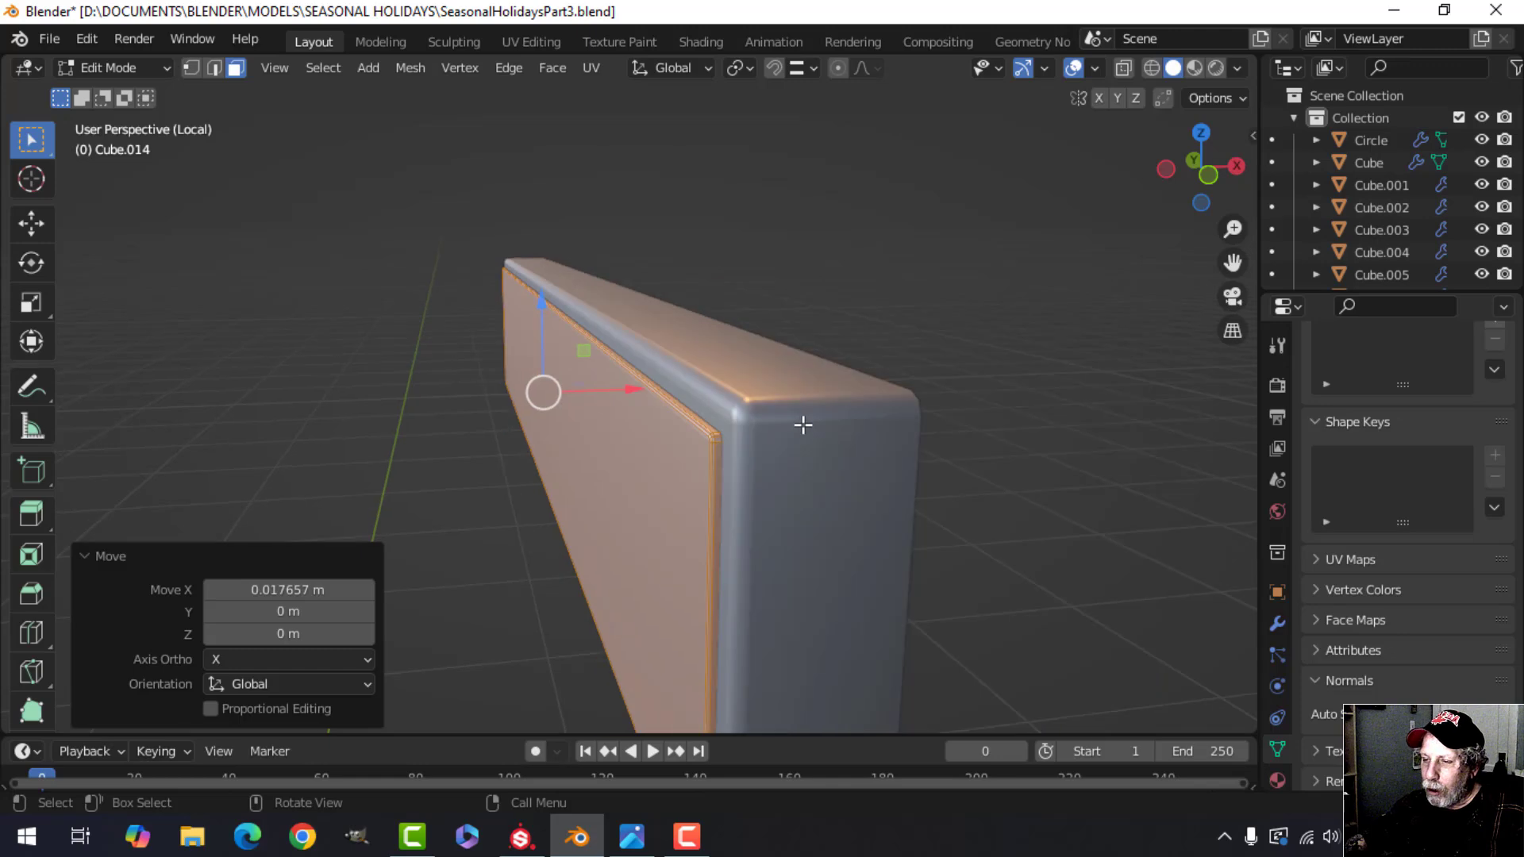
key("Tab")
middle_click_drag(802, 425, 902, 423)
left_click(833, 427, "shift")
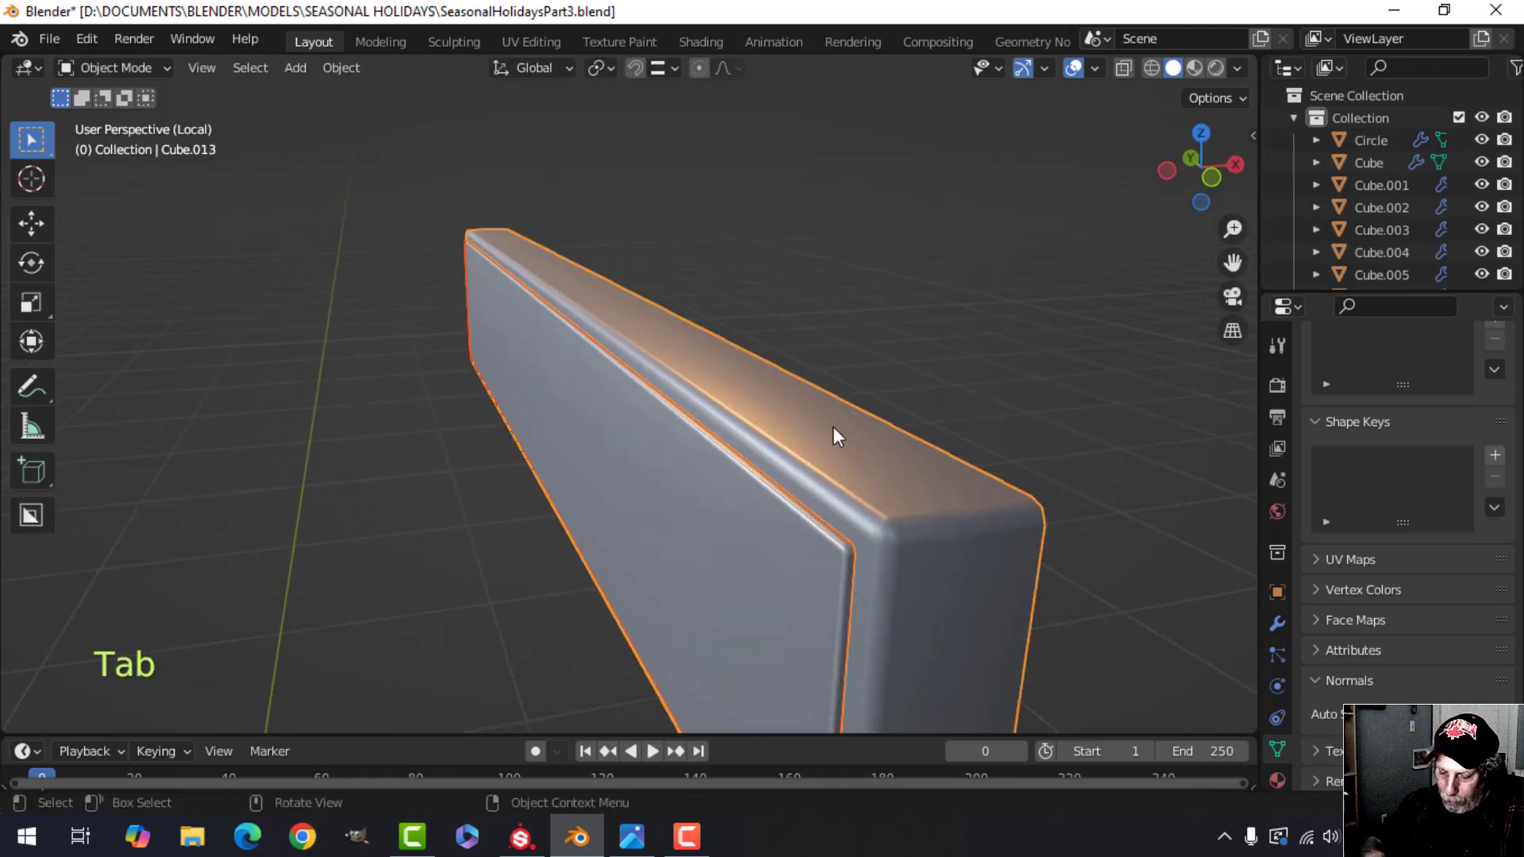
key("ctrl+j")
scroll(832, 426, "down", 4)
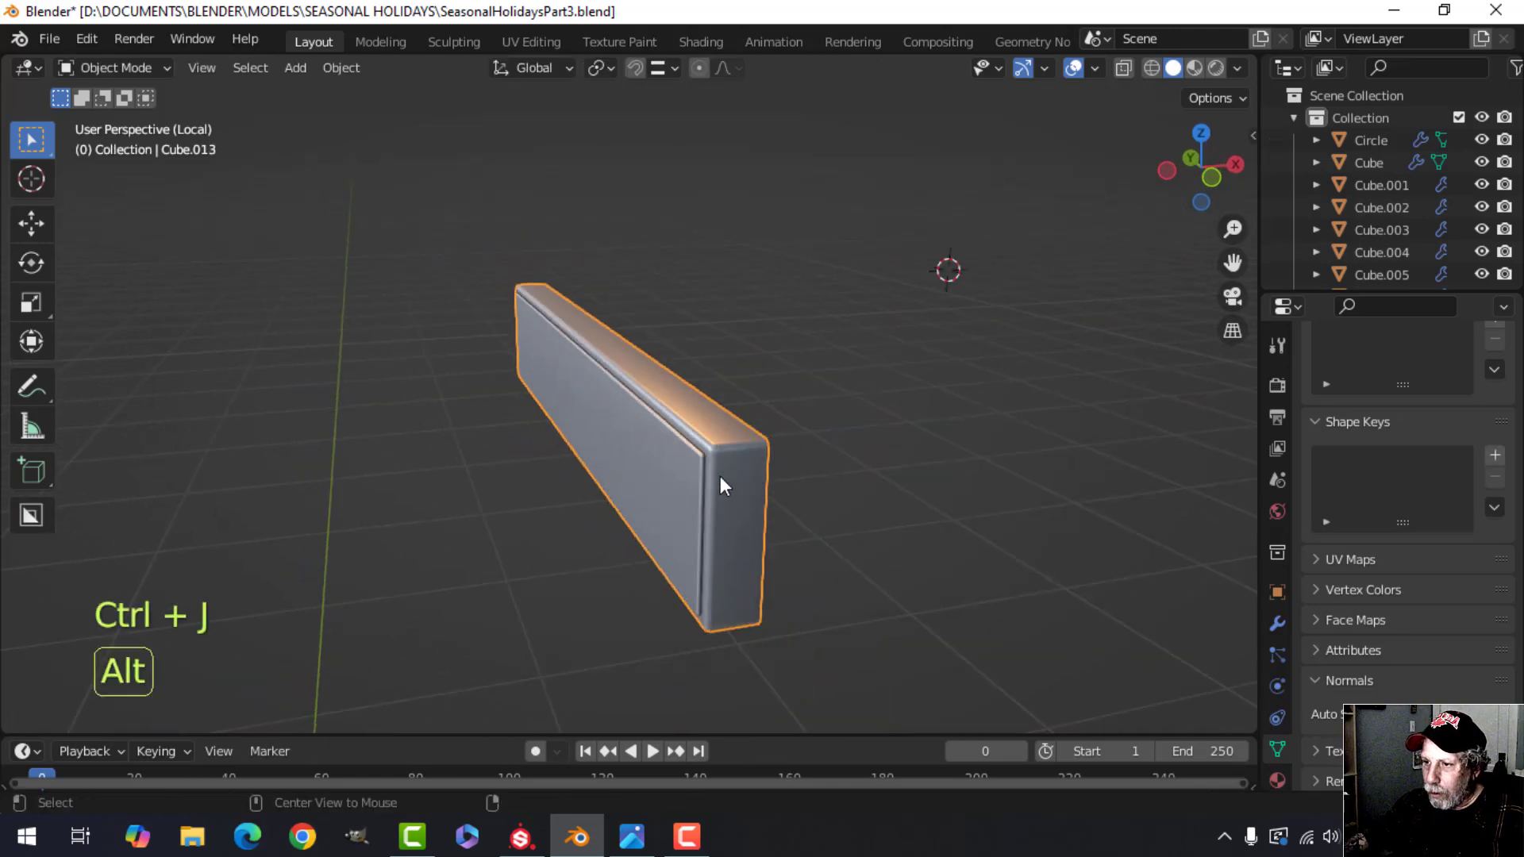
key("alt+a")
- Snap the 3D cursor to the centre of the raised panel on the bar's front
mouse_move(720, 476)
middle_mouse_down()
mouse_move(887, 392)
mouse_move(695, 450)
mouse_move(870, 439)
mouse_move(759, 442)
mouse_move(721, 460)
middle_mouse_up()
scroll(565, 428, "up", 2)
middle_click_drag(565, 429, 604, 425, "shift")
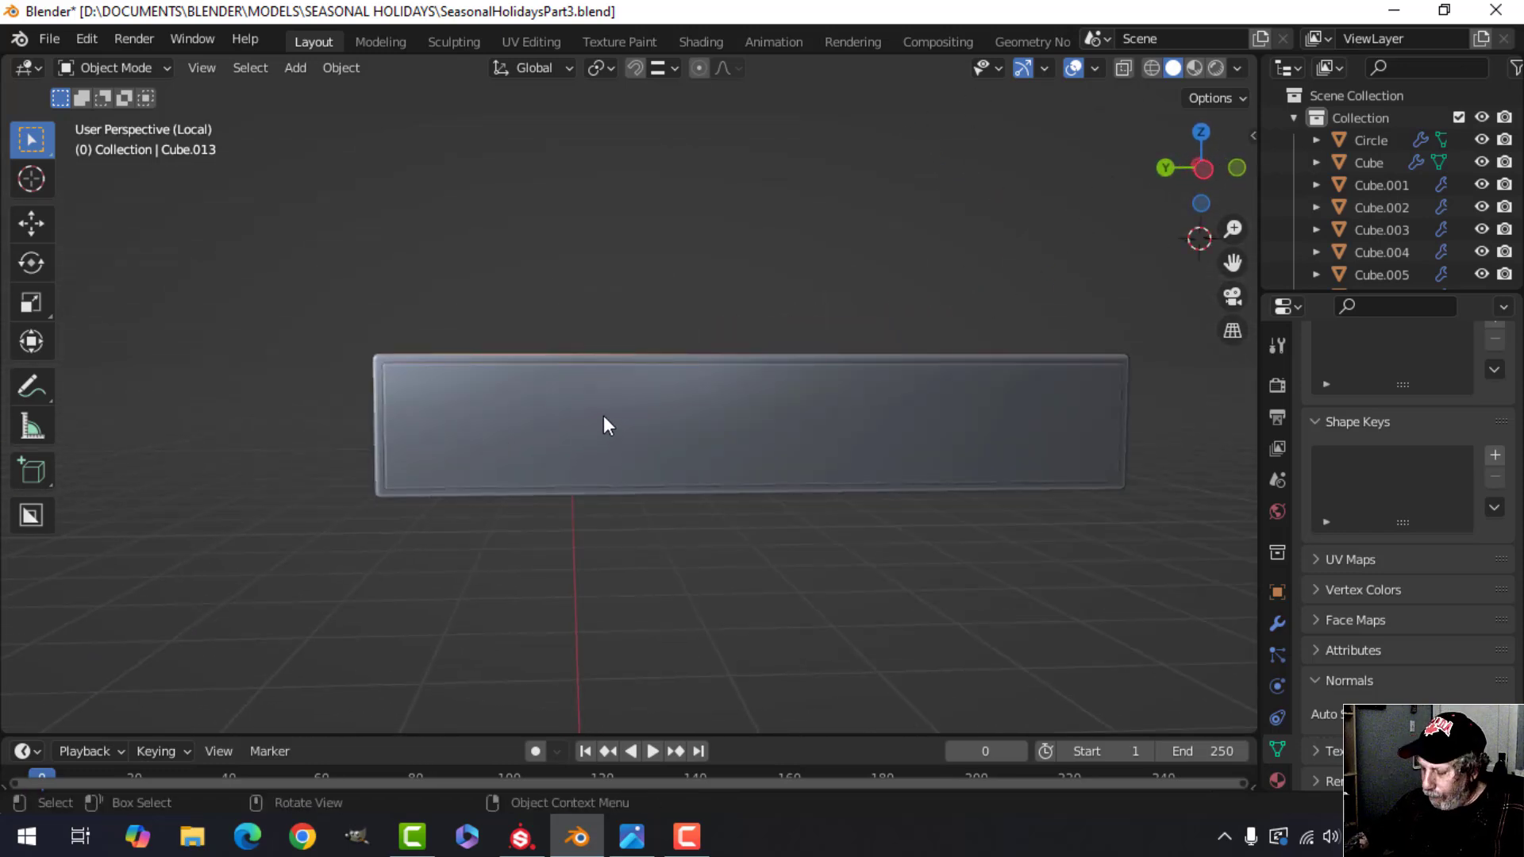
key("ctrl+KP_1")
key("ctrl+KP_3")
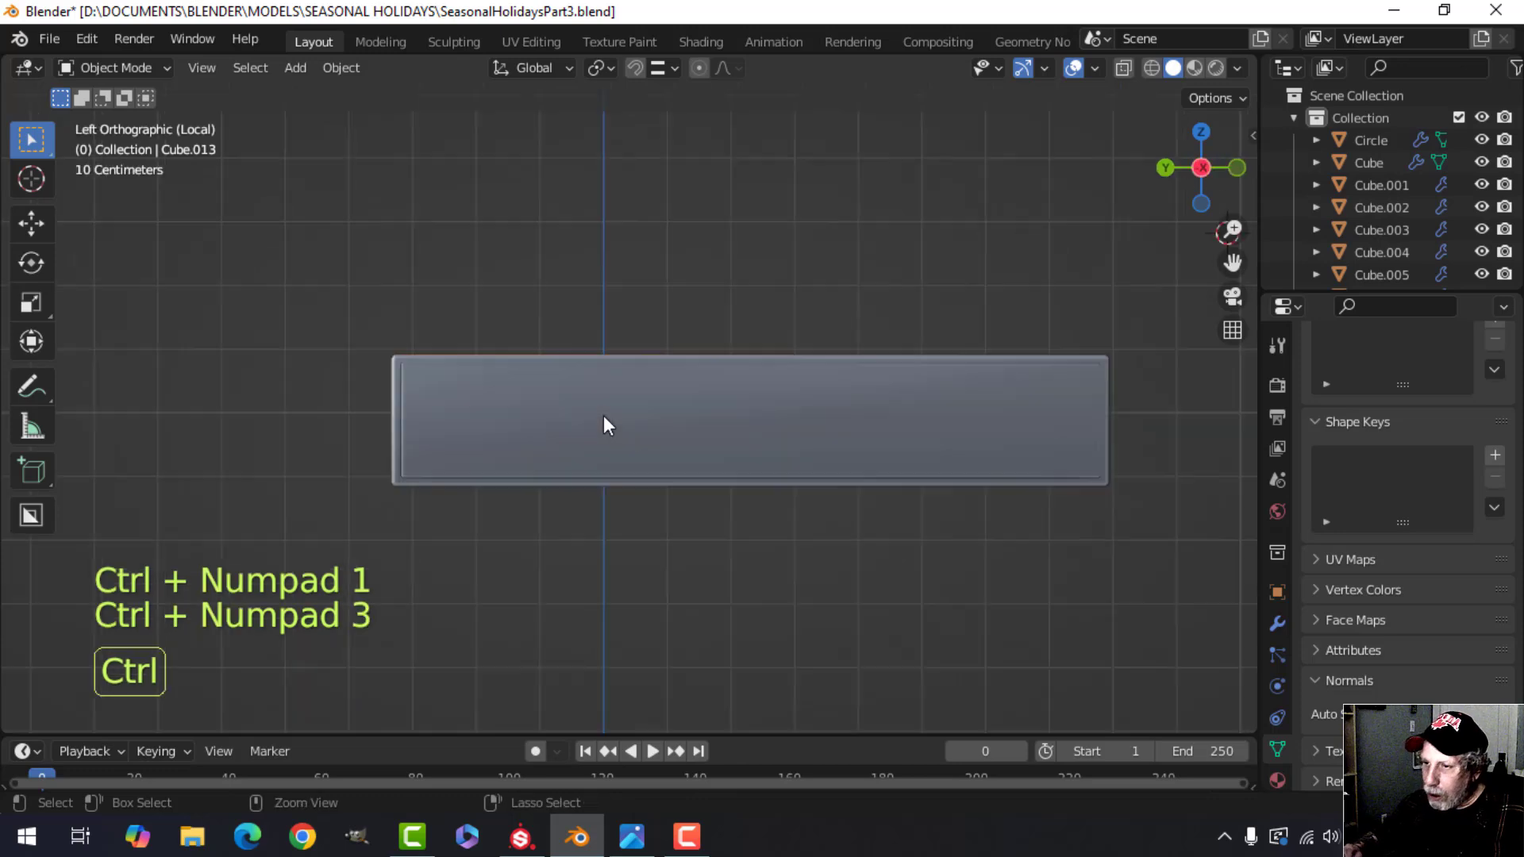
scroll(589, 412, "up", 1)
scroll(709, 428, "down", 2)
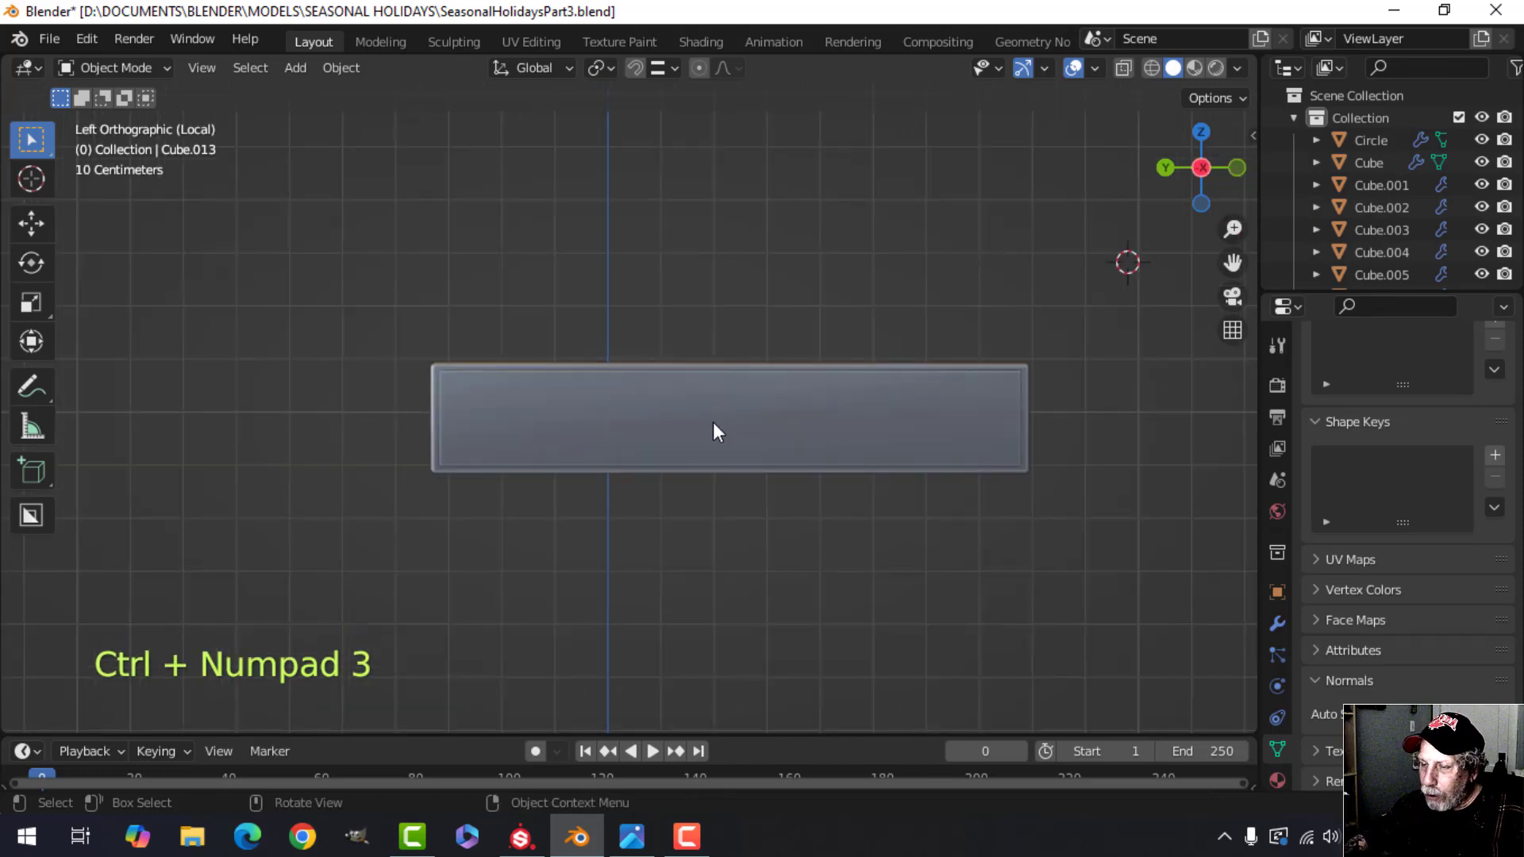
key("Tab")
key("shift+s")
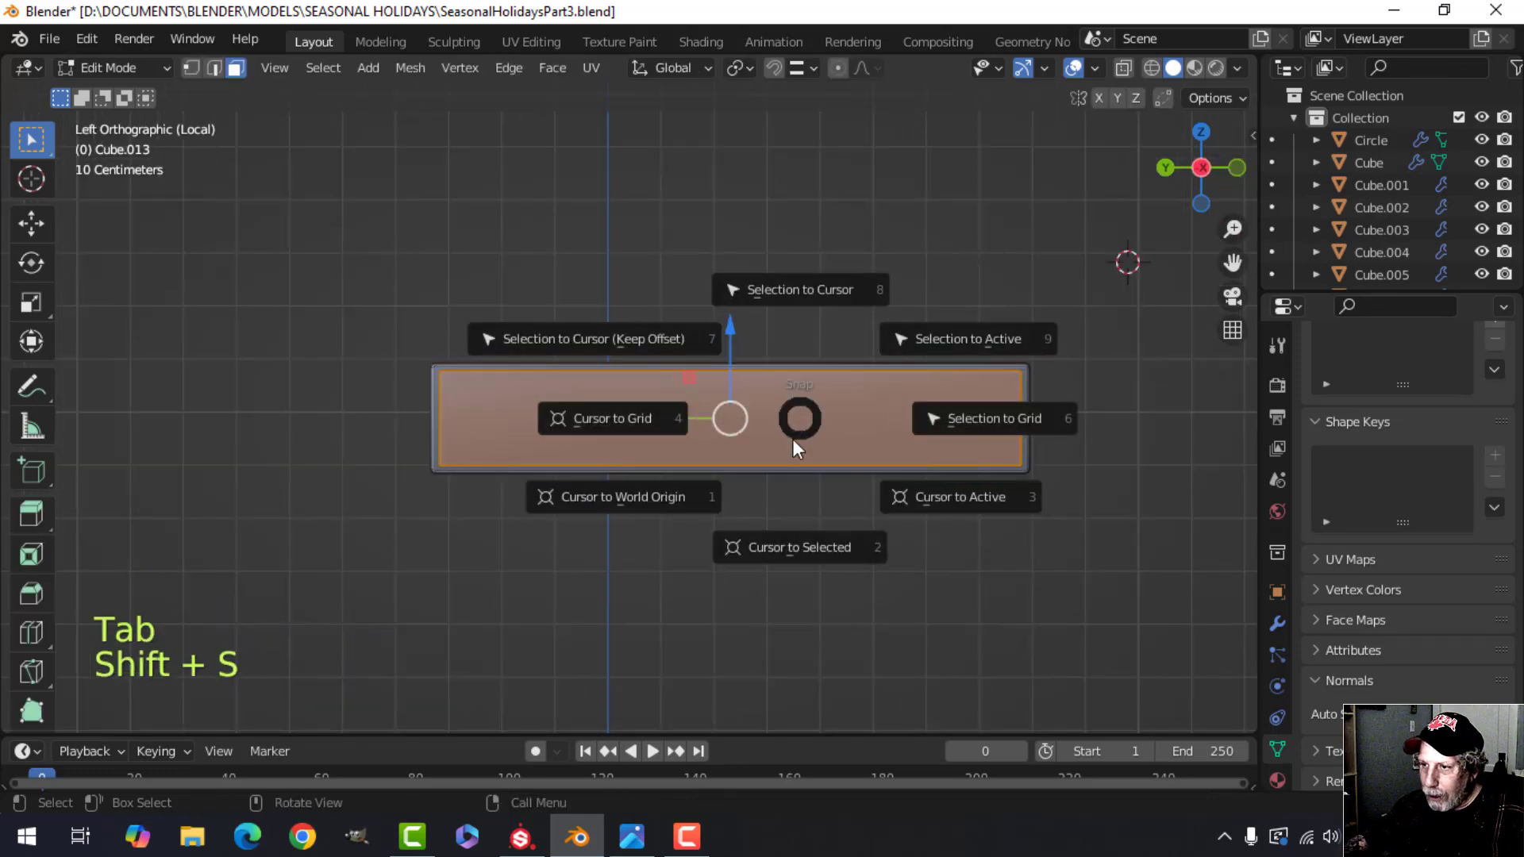
left_click(795, 546)
key("Tab")
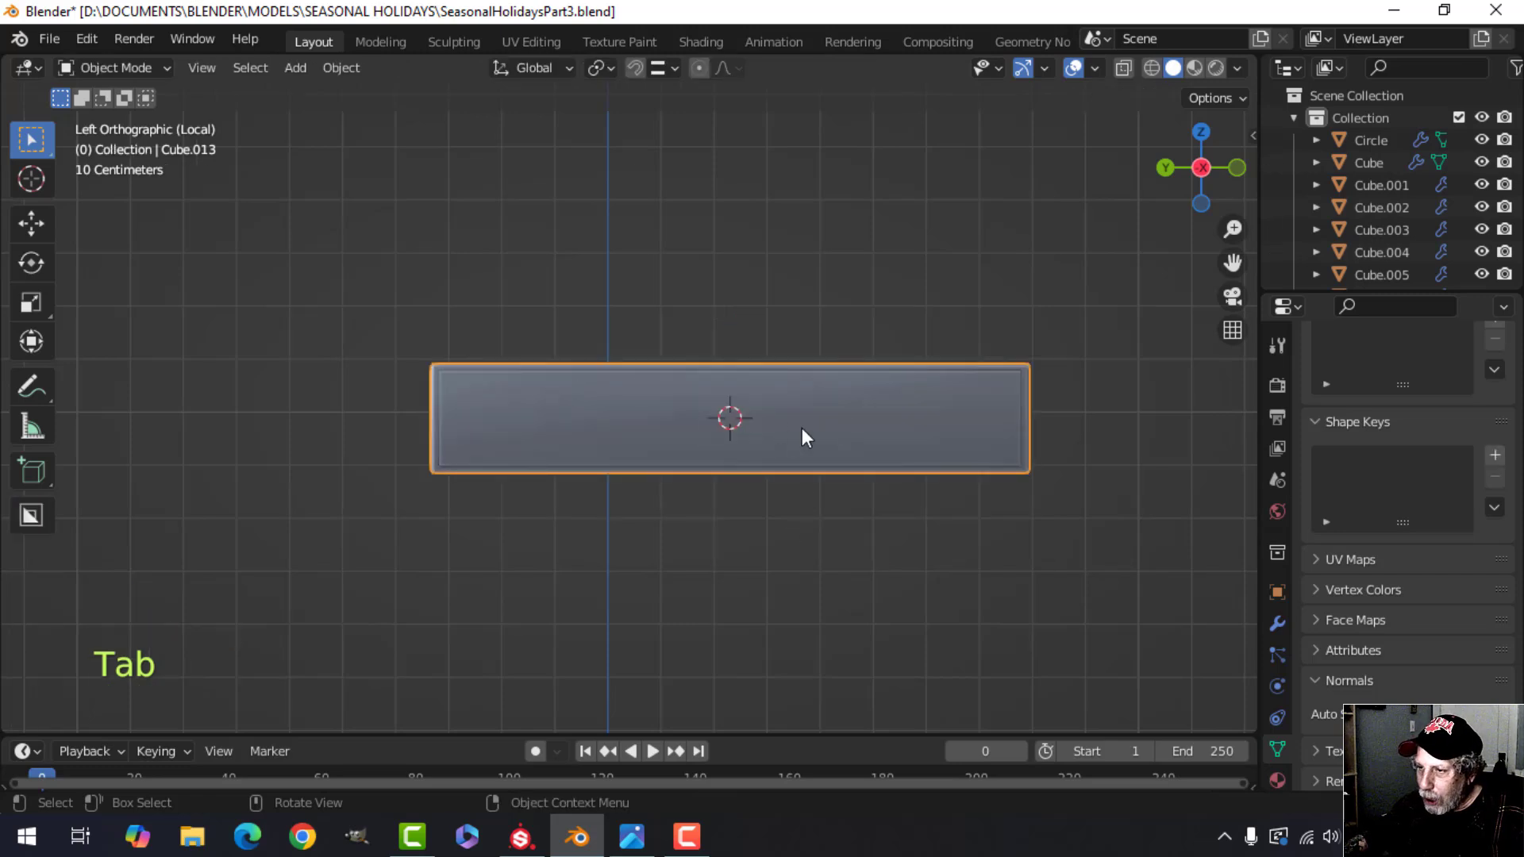
- Add a 16-vertex mesh circle at the 3D cursor and scale its mesh to about 0.057
middle_click_drag(801, 429, 768, 414, "shift")
key("shift+a")
mouse_move(706, 335)
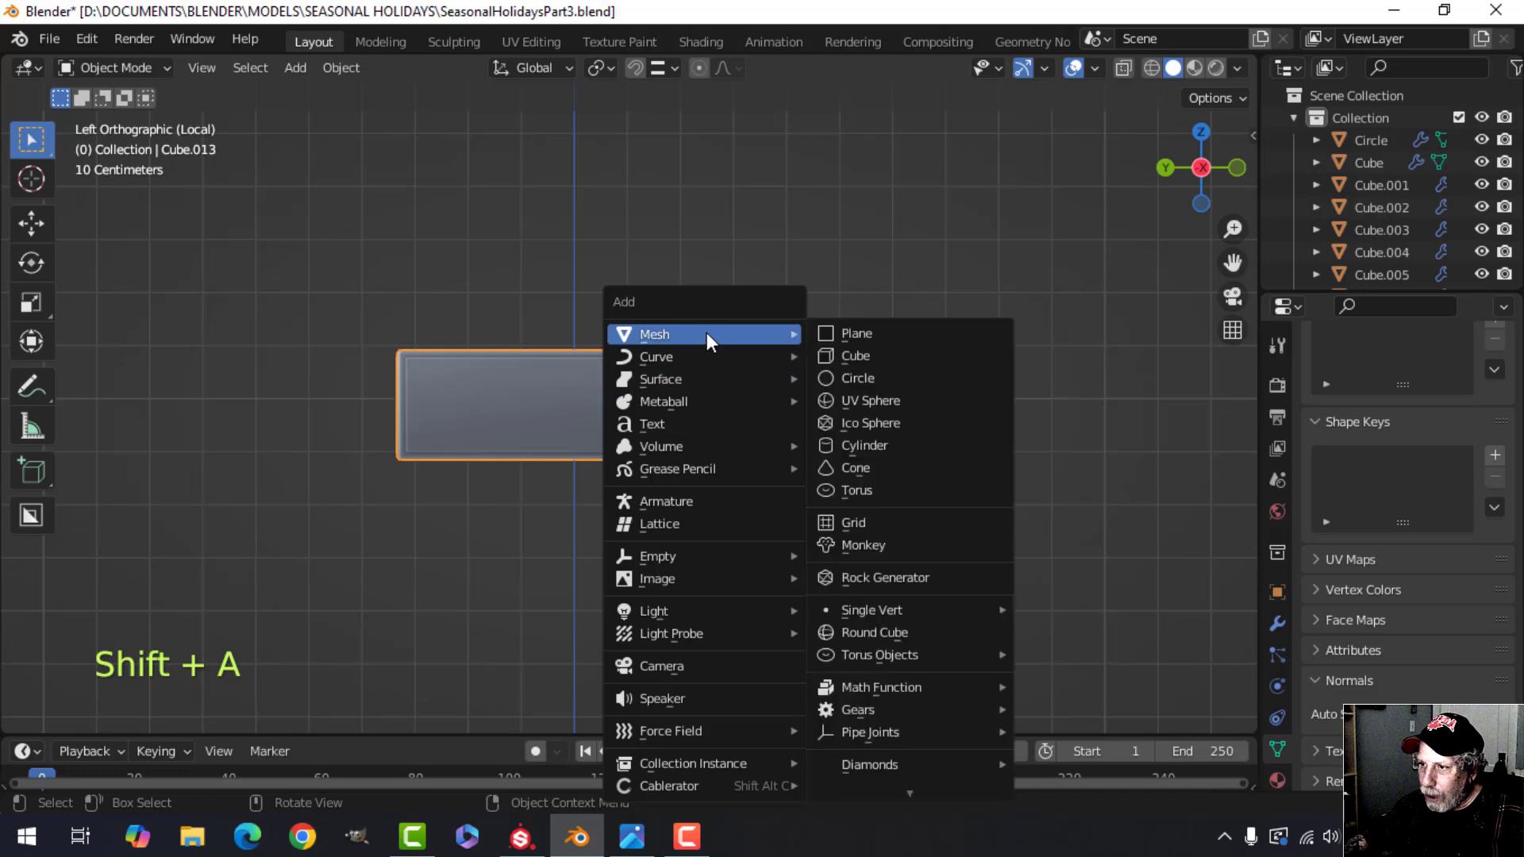
left_click(853, 377)
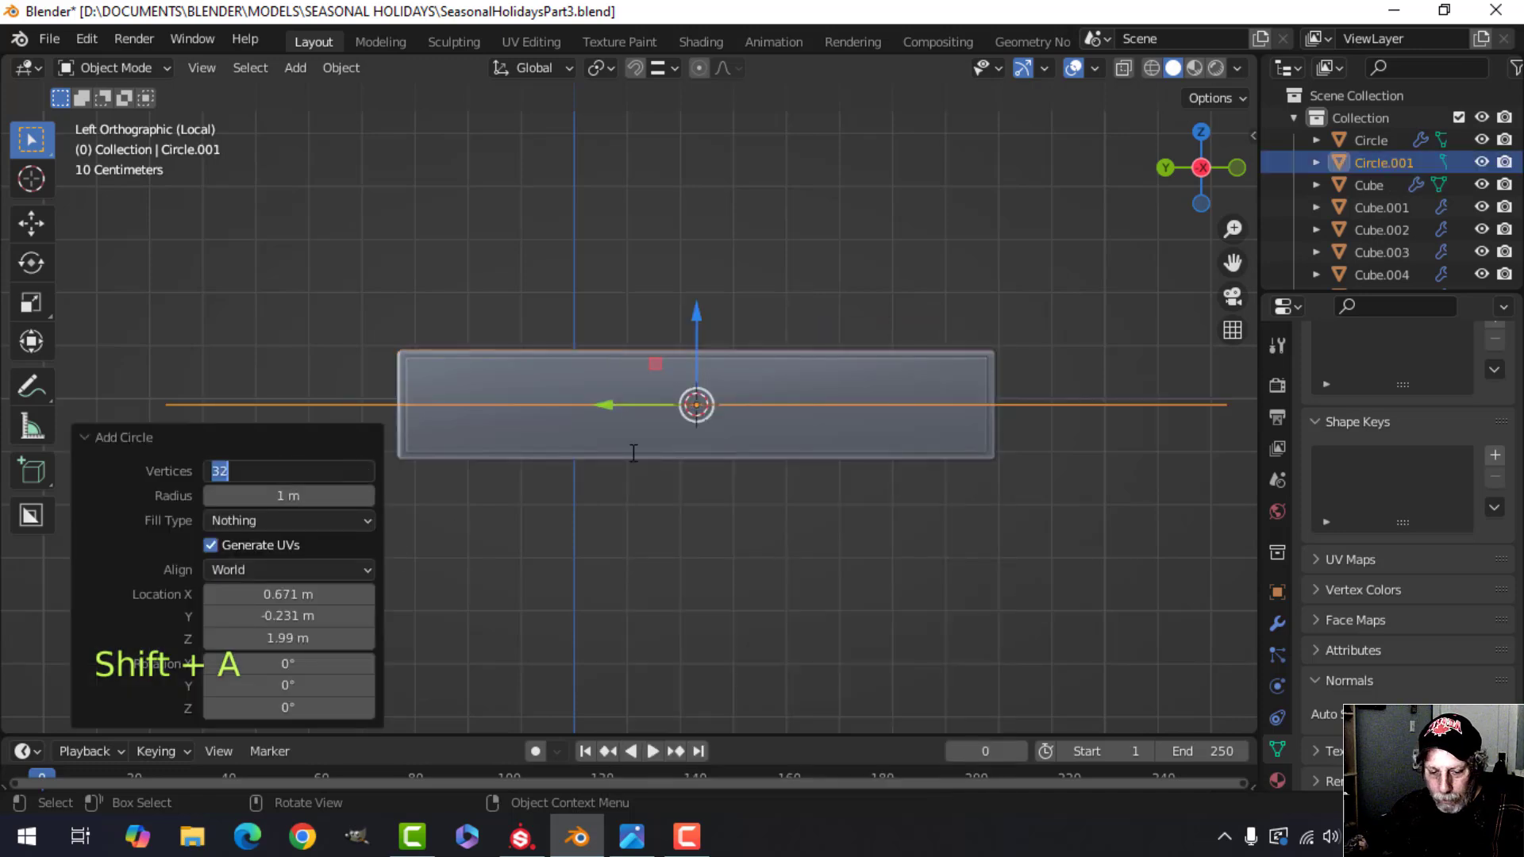
scroll(633, 453, "down", 1)
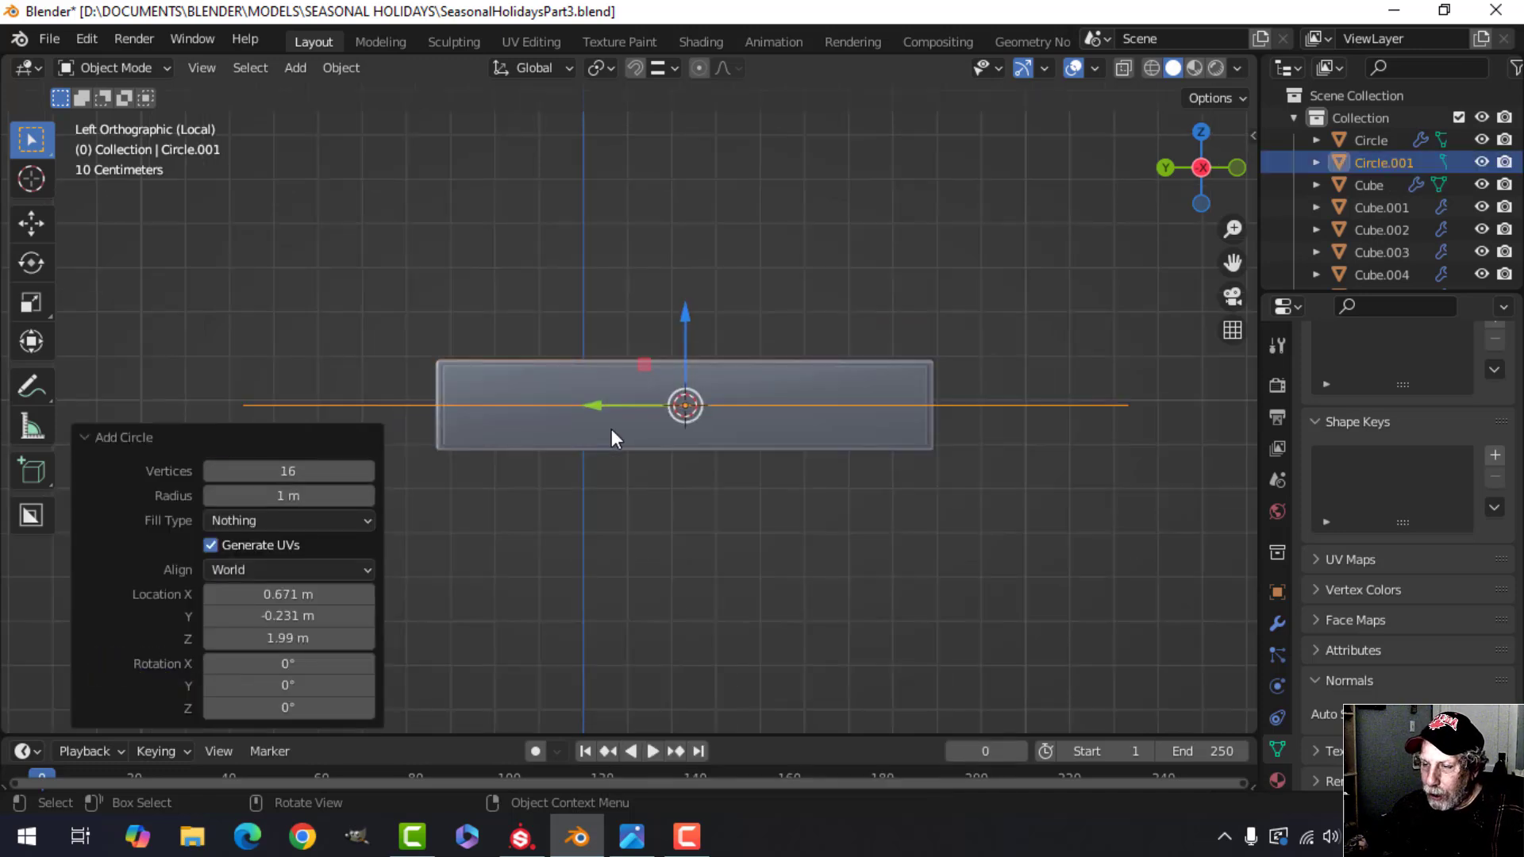
key("Tab")
key("s")
left_click(708, 422)
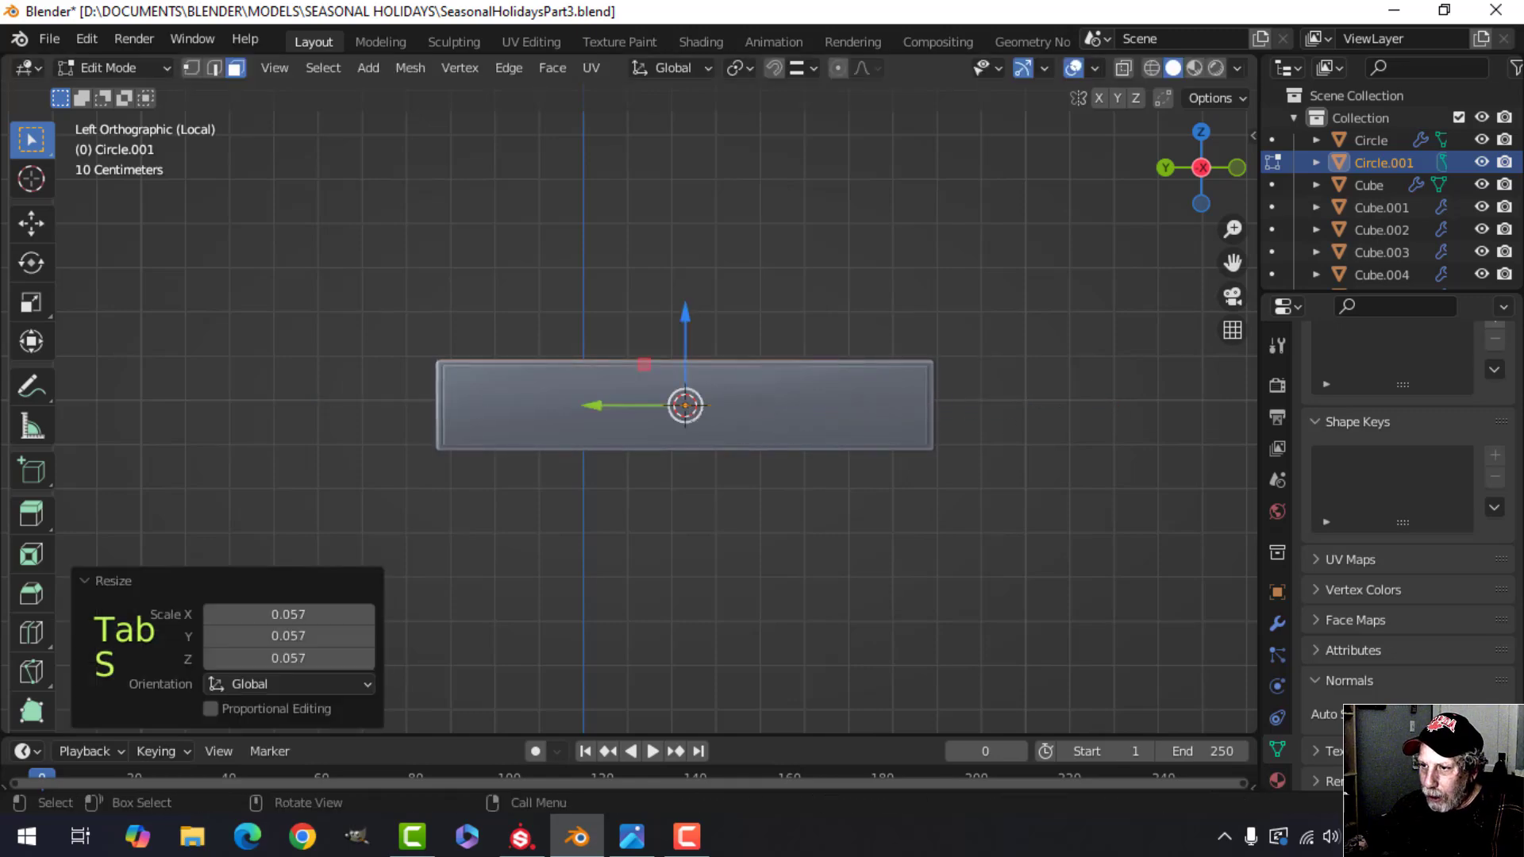
- Fill the circle with a face, rotate it 90° about Y, and move it about -0.028 m along X in front of the bar
key("f")
key("r")
key("y")
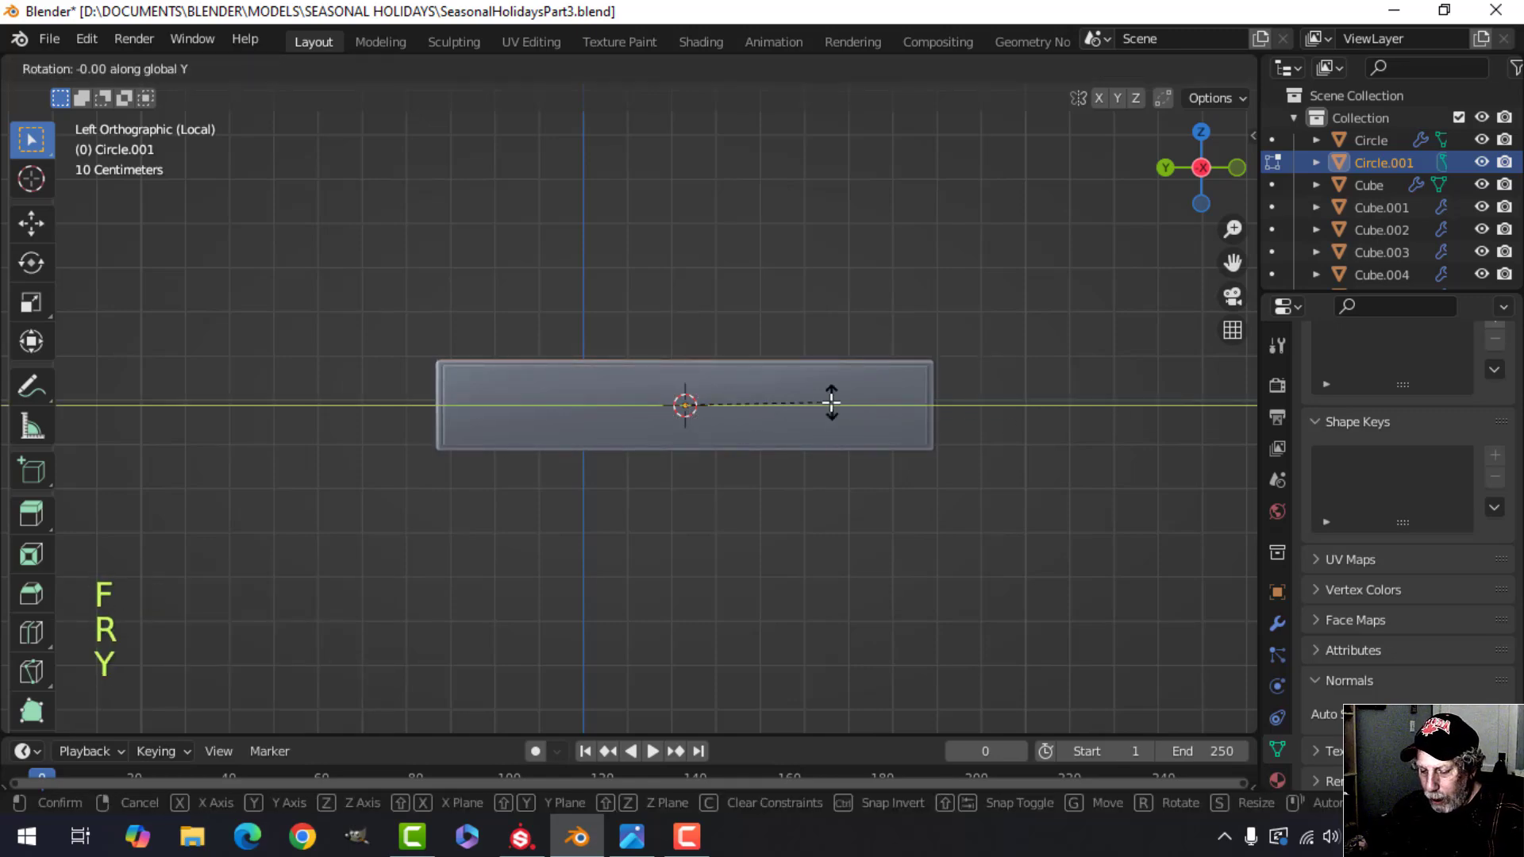
left_click(830, 402)
middle_click_drag(846, 412, 636, 480)
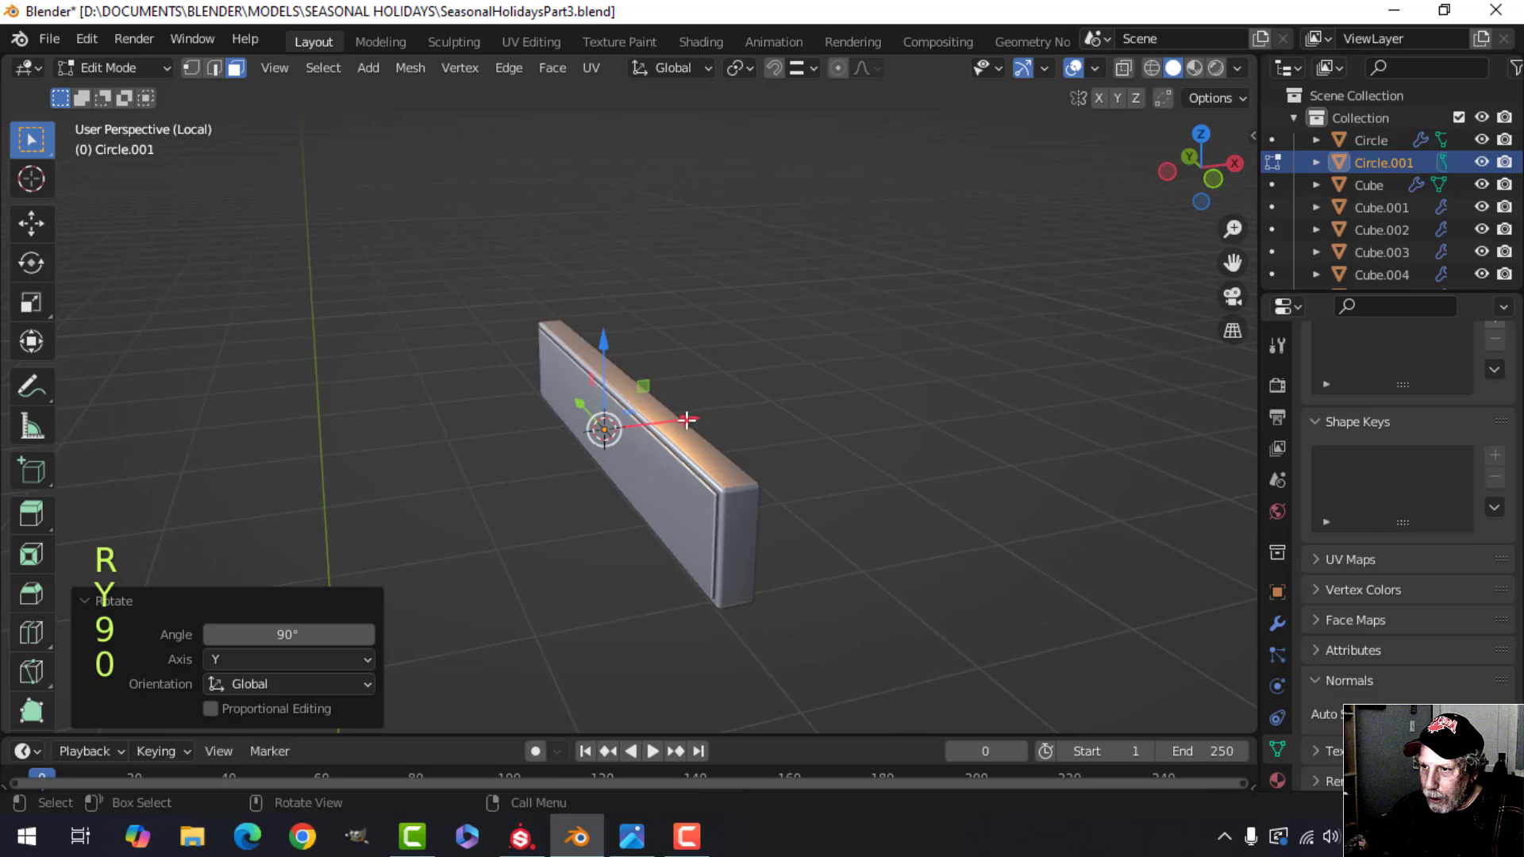
left_click_drag(682, 421, 668, 424)
key("KP_1")
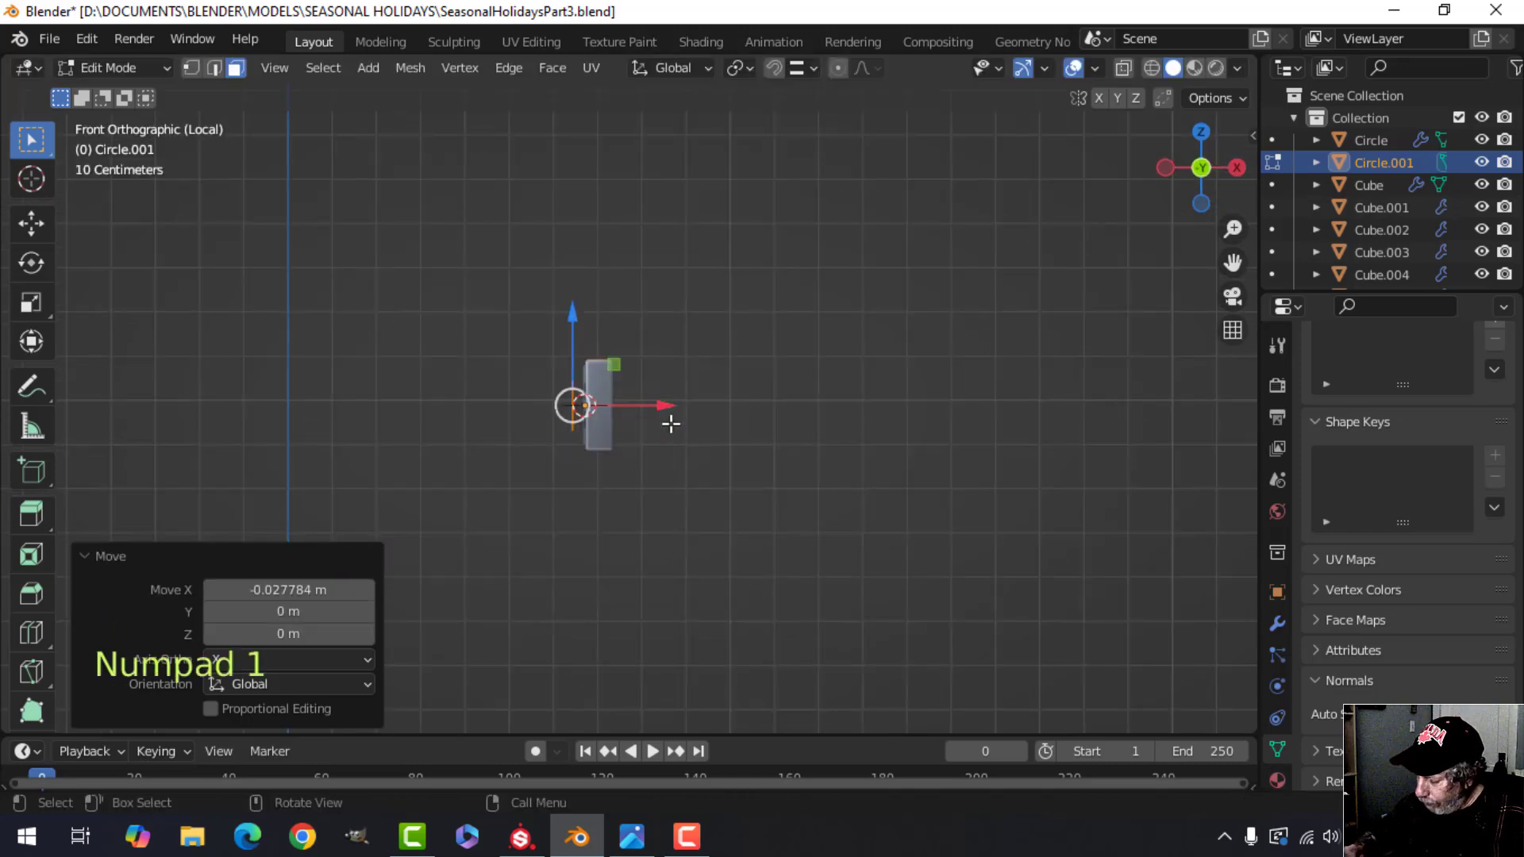
- Scale the disc to about 0.23 and move it about 0.528 m in Y and 0.072 m in Z to the panel's upper corner
key("ctrl+KP_3")
scroll(670, 422, "up", 4)
key("s")
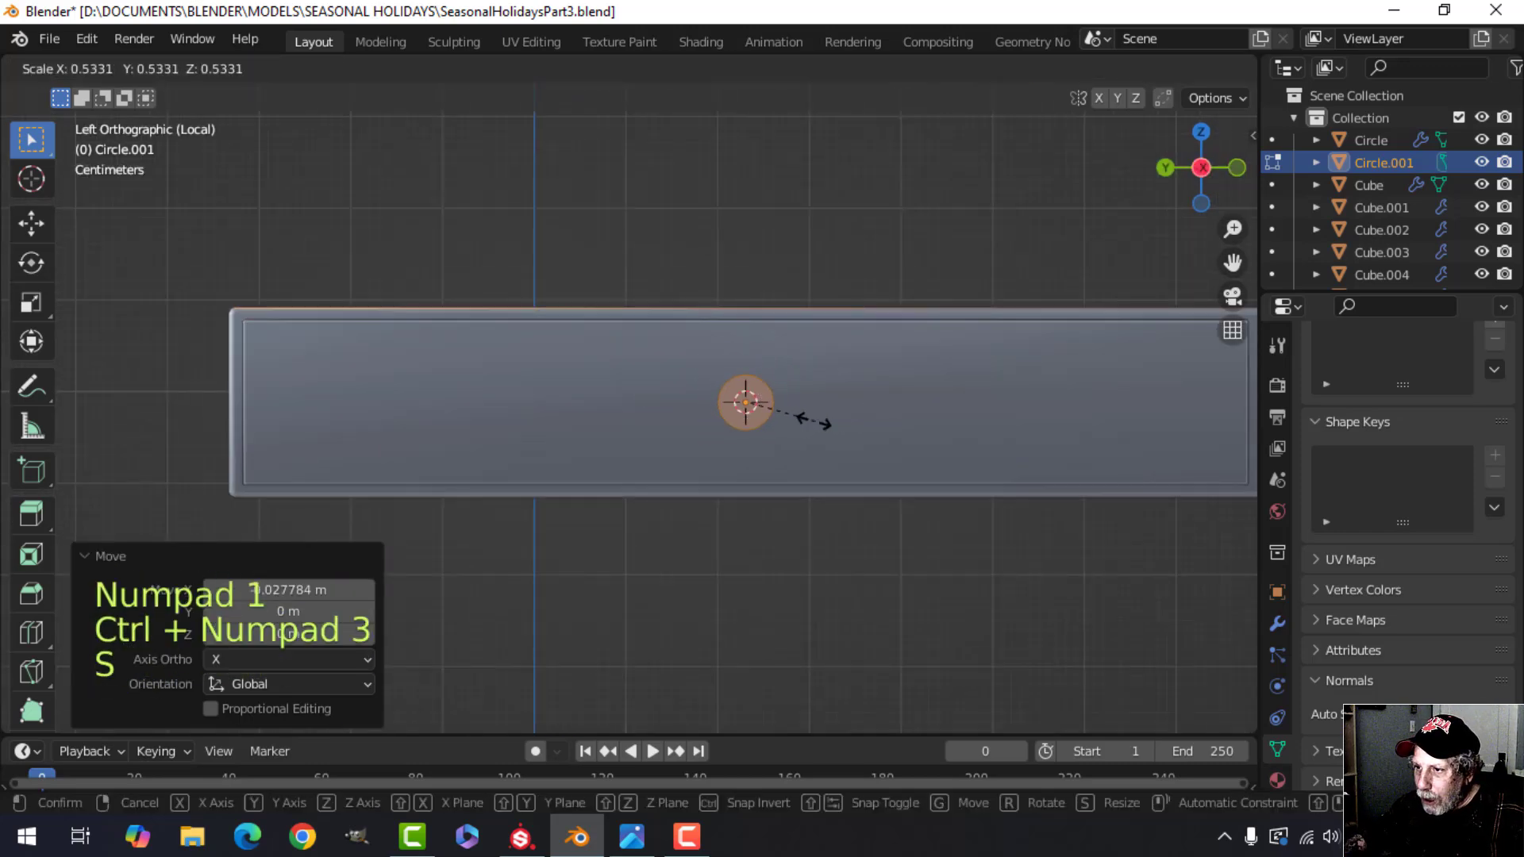
left_click(741, 402)
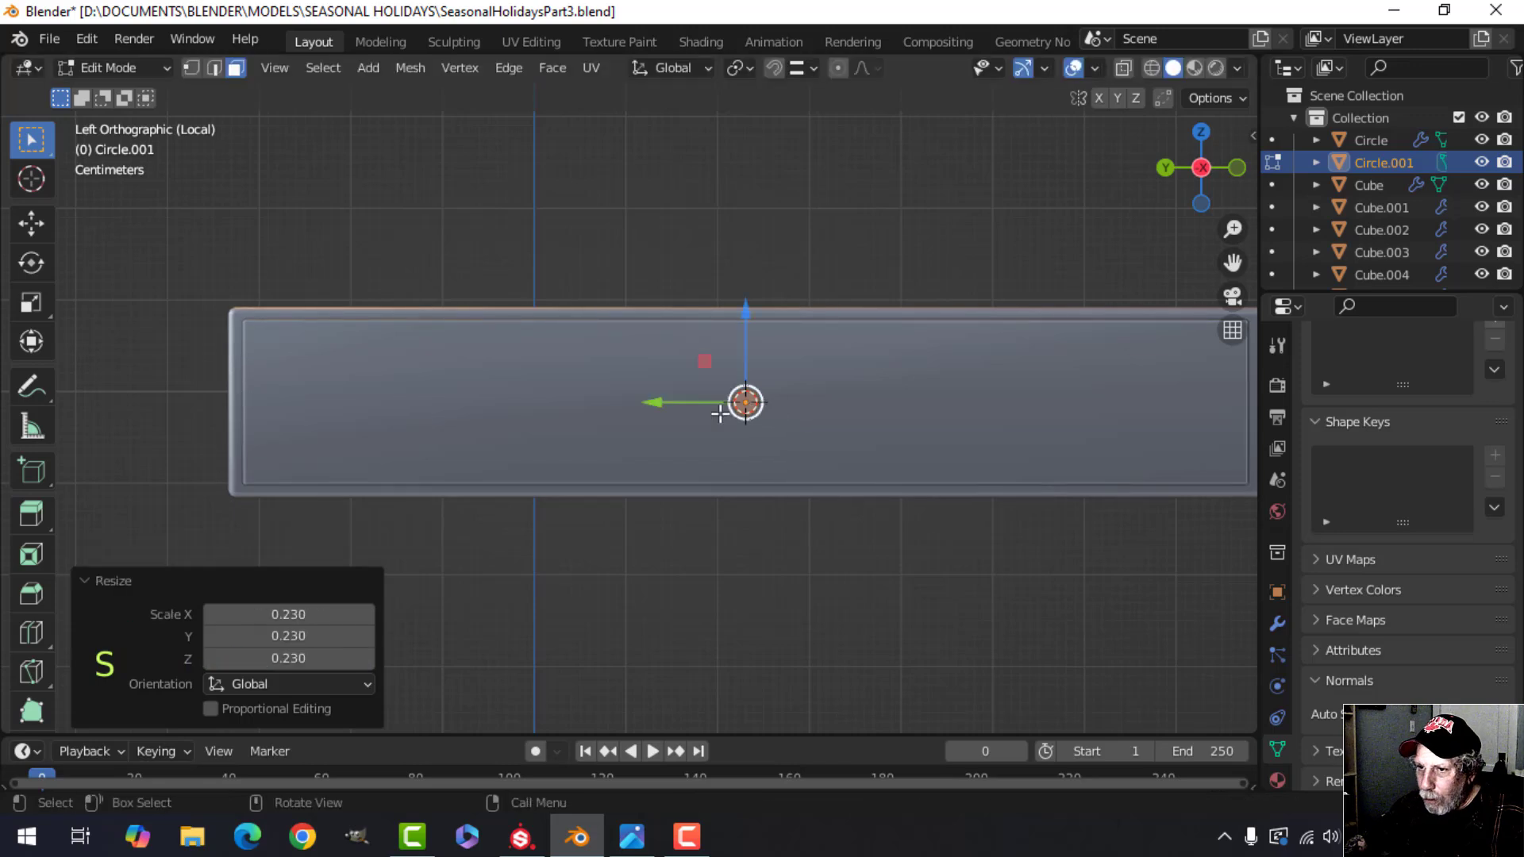
key("g")
left_click(236, 346)
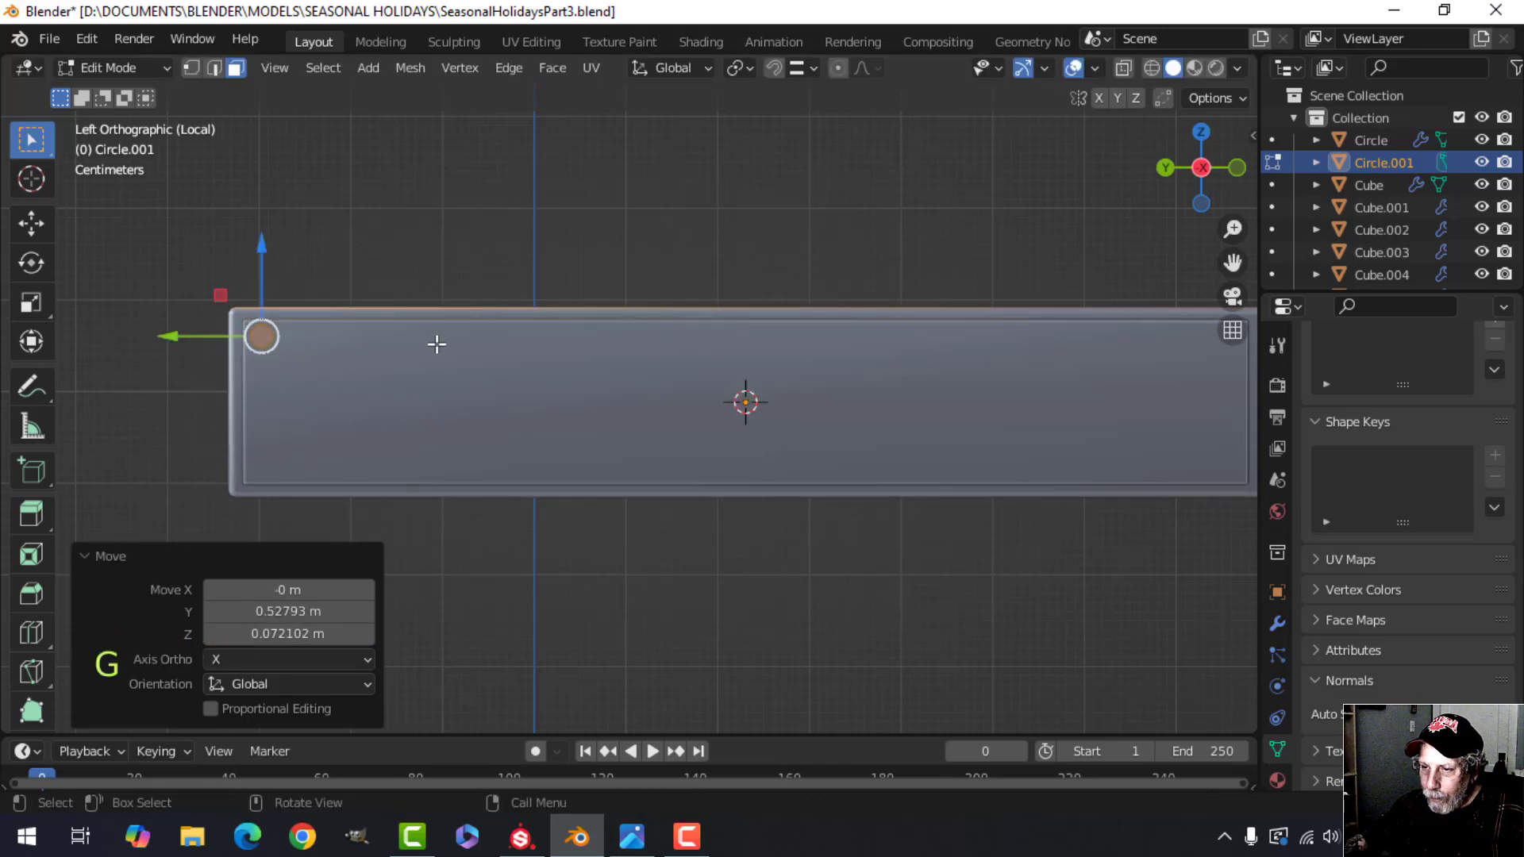
- Shrink the corner disc's mesh in two passes, scaling by about 0.919 and 0.773
scroll(936, 384, "down", 3)
scroll(612, 395, "up", 3)
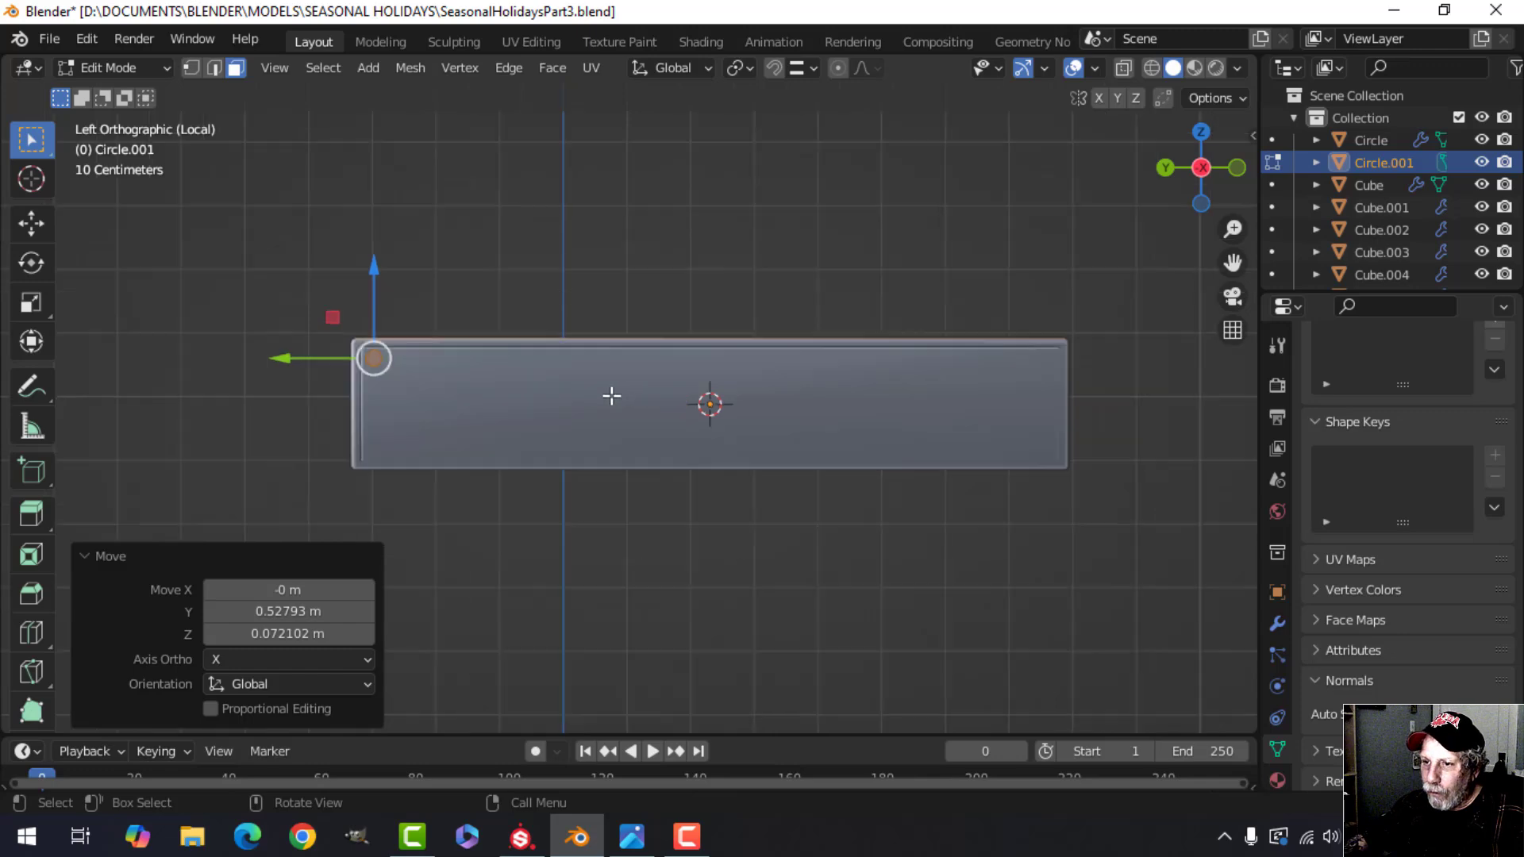
middle_click_drag(496, 399, 726, 436, "shift")
scroll(641, 391, "up", 3)
key("s")
left_click(634, 365)
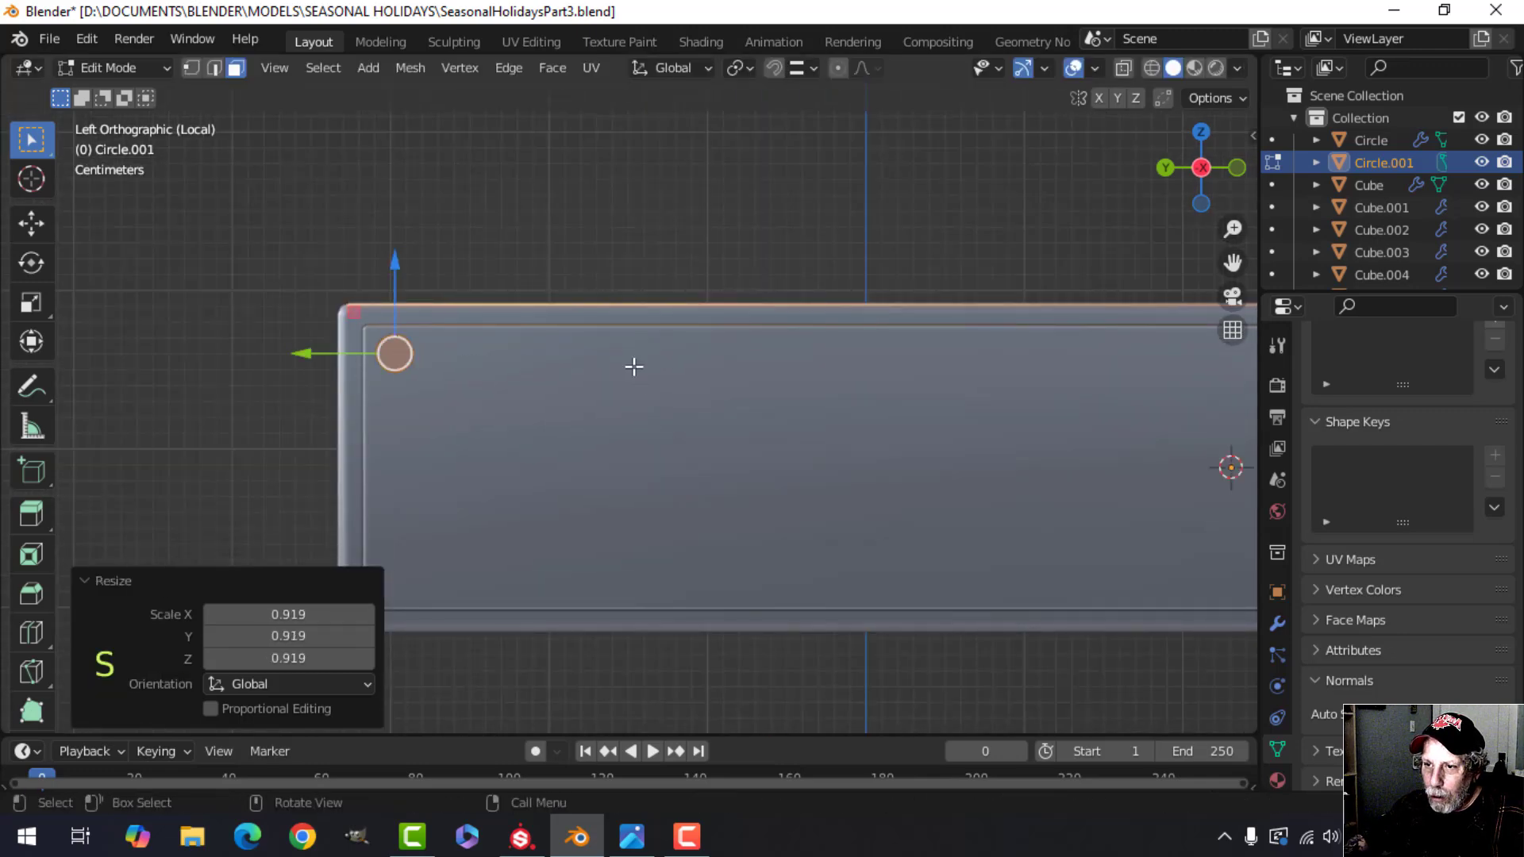
key("s")
left_click(616, 323)
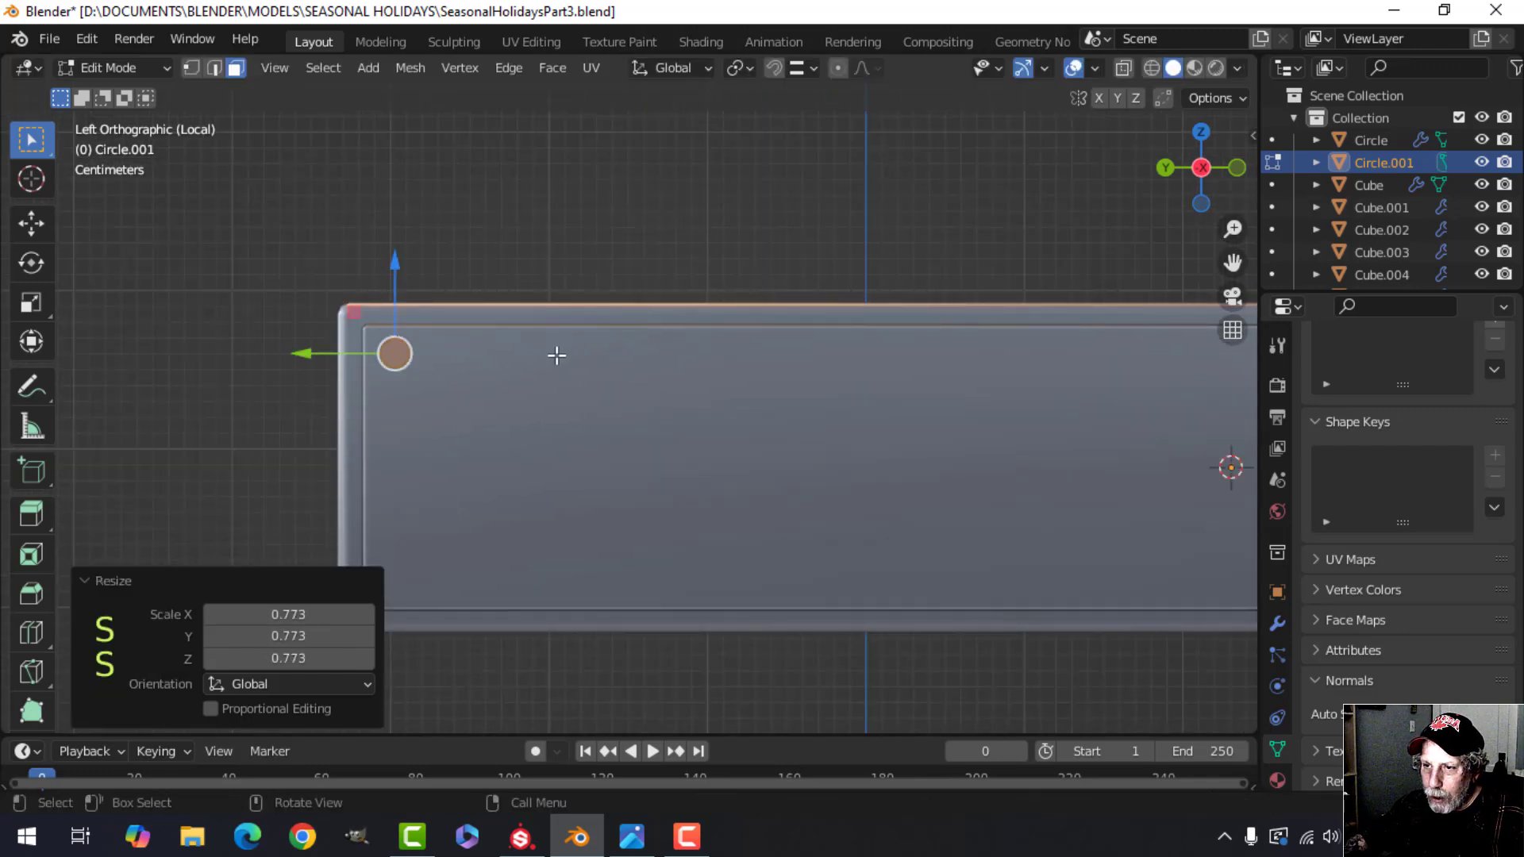
- Extrude the disc along X into a short cylinder and recalculate its normals to the outside
middle_click_drag(555, 354, 826, 411)
key("e")
left_click(851, 437)
key("x")
left_click(850, 436)
key("a")
middle_click_drag(547, 408, 652, 435)
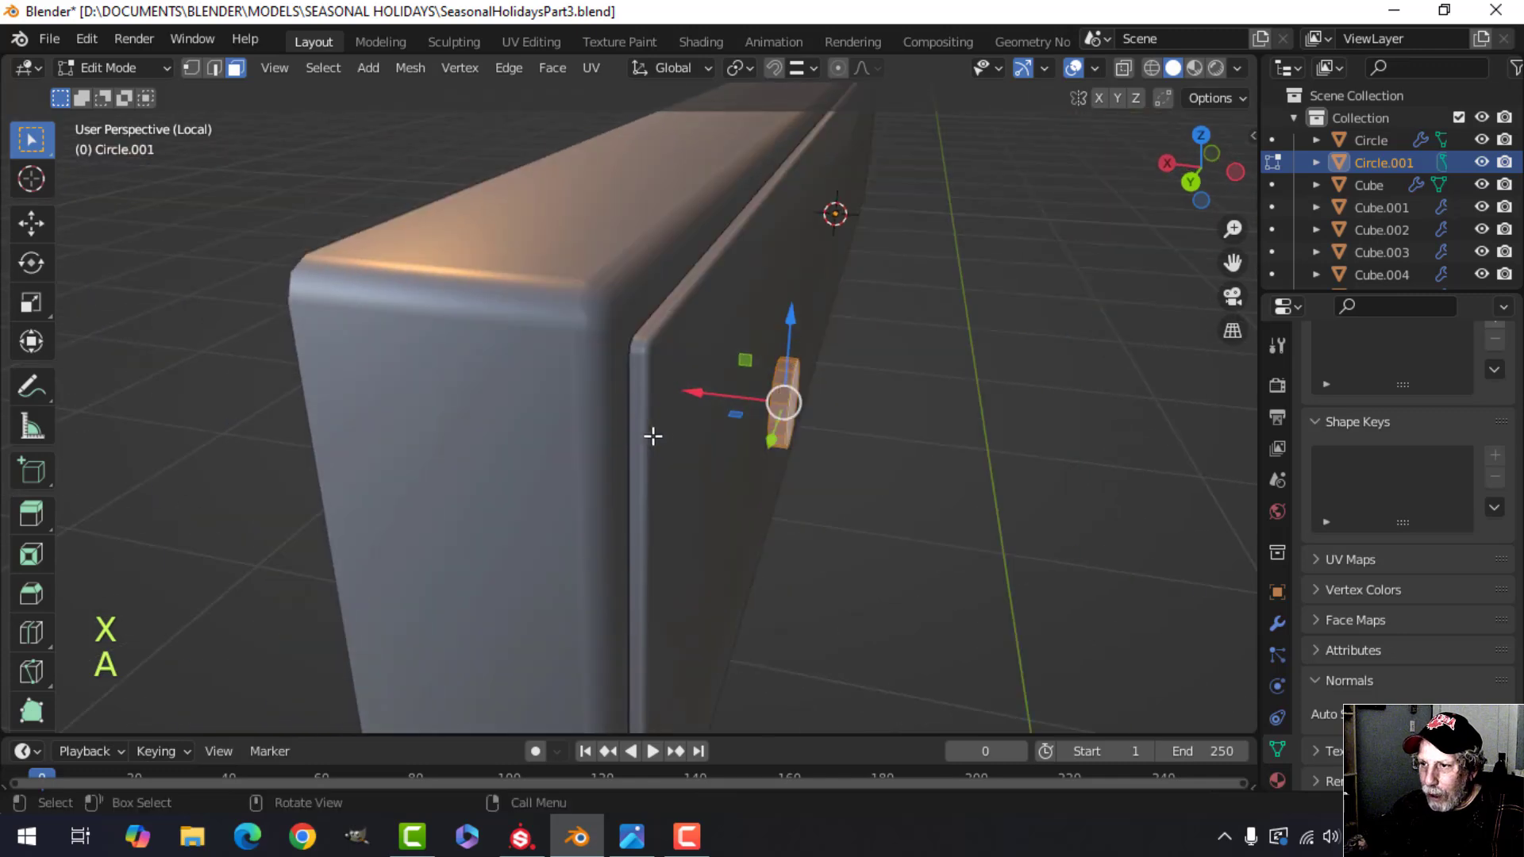
key("shift+n")
- Bevel the rim of the cylinder's front face with 2 segments and a width of about 0.0009 m
middle_click_drag(782, 401, 659, 459)
key("alt+a")
key("3")
left_click(460, 380)
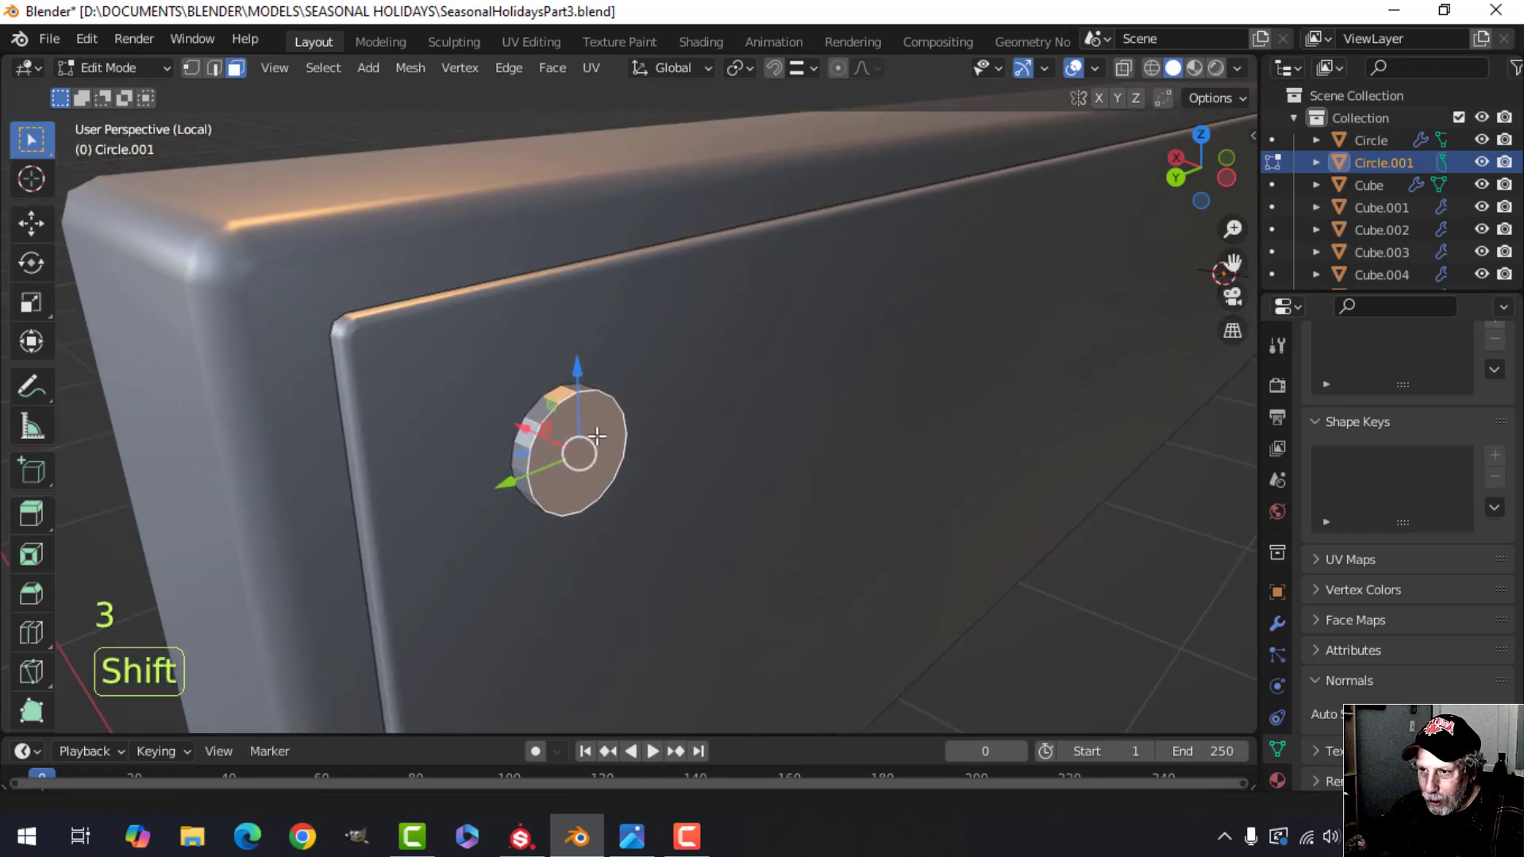
key("ctrl+b")
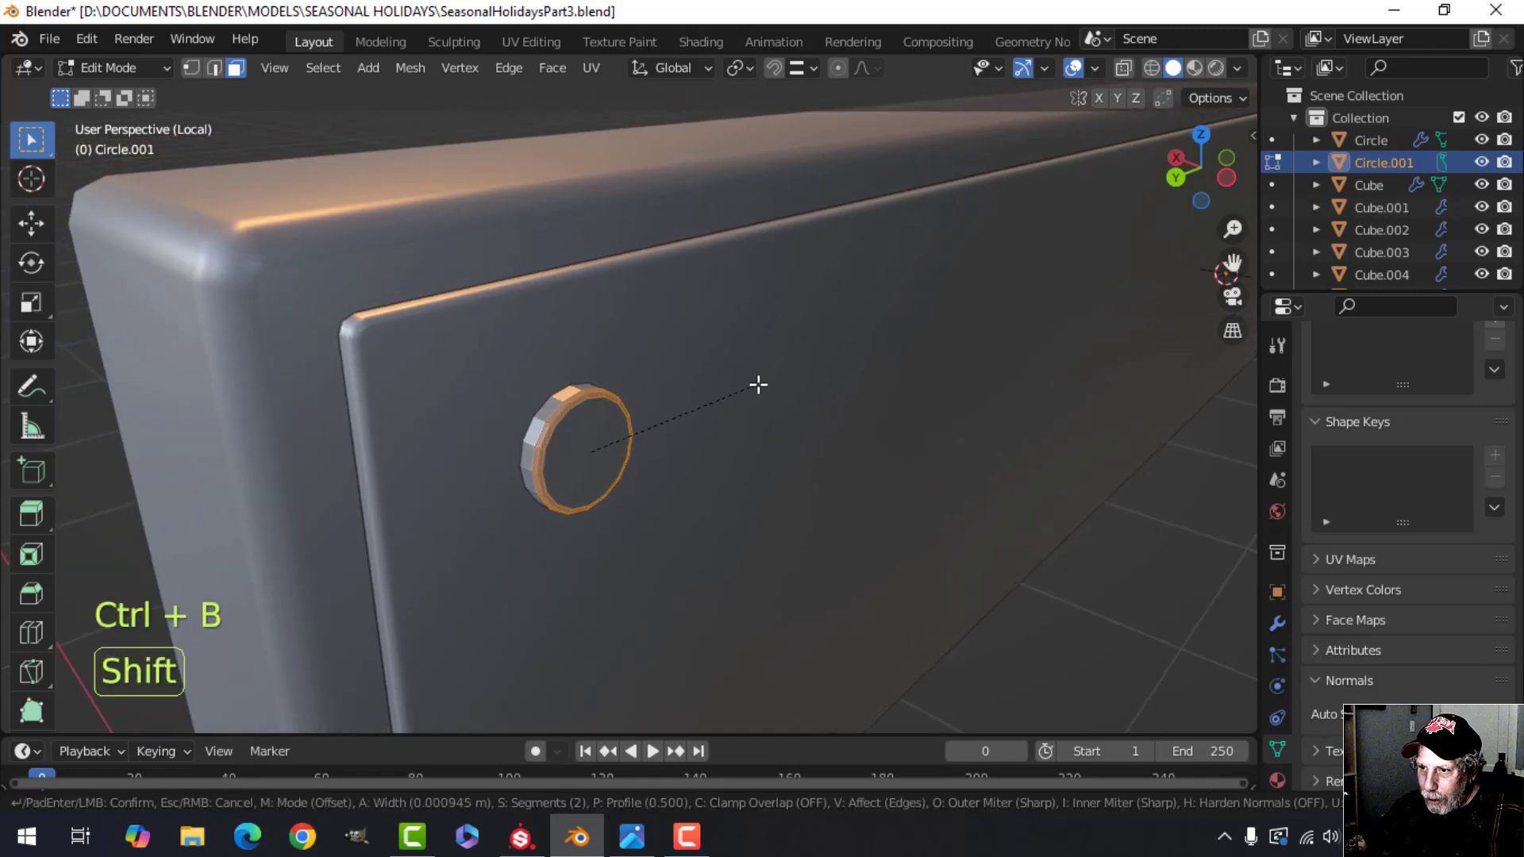
left_click(753, 386)
- Move the whole rivet about 0.023 m along X onto the raised panel and shade it smooth
key("a")
middle_click_drag(687, 456, 711, 454)
left_click_drag(711, 454, 571, 428)
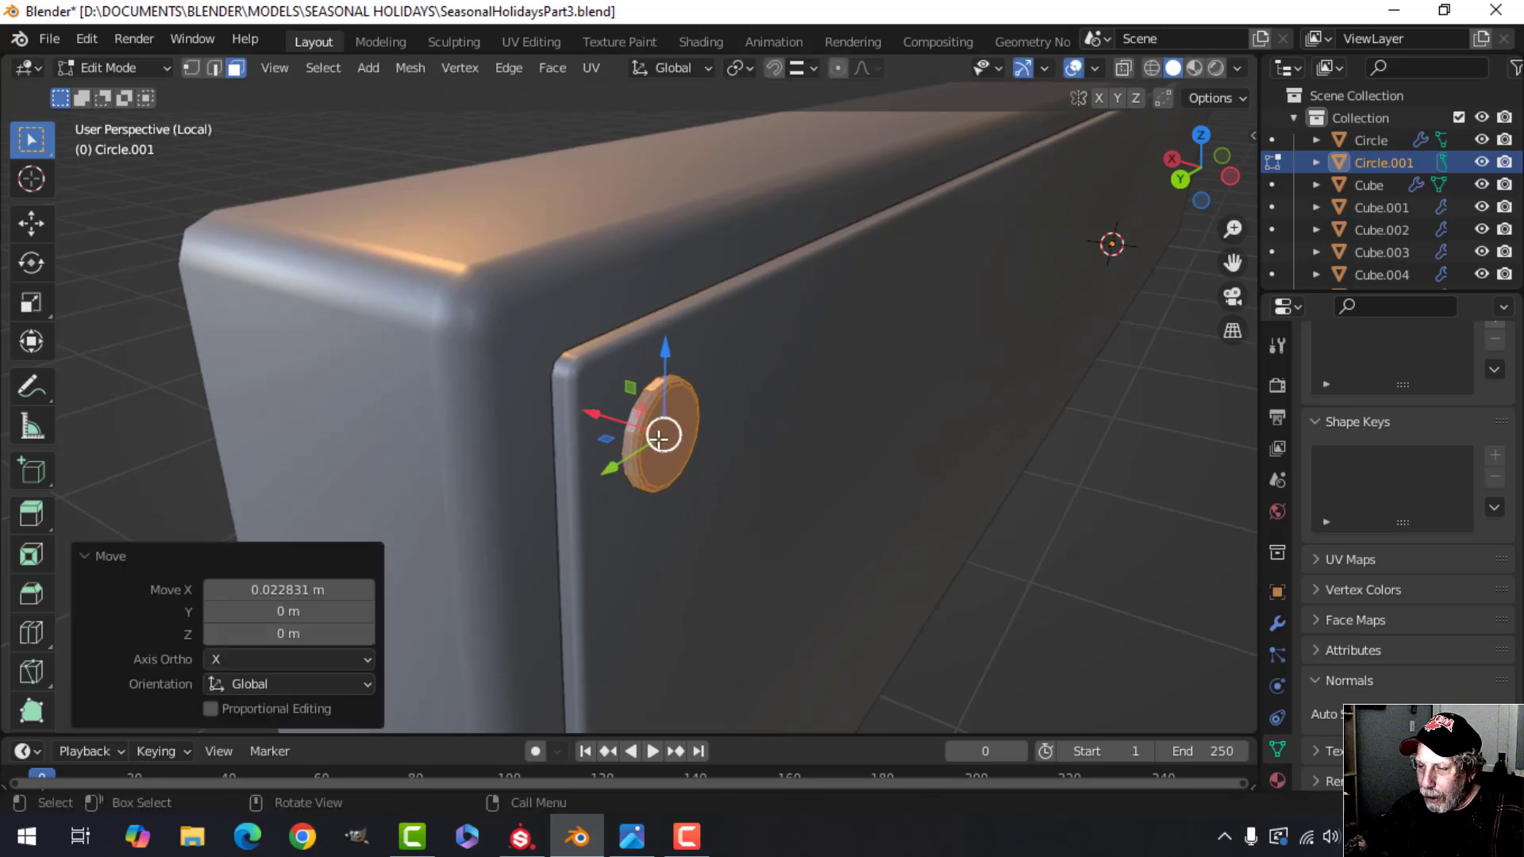
key("Tab")
right_click(667, 415)
left_click(640, 401)
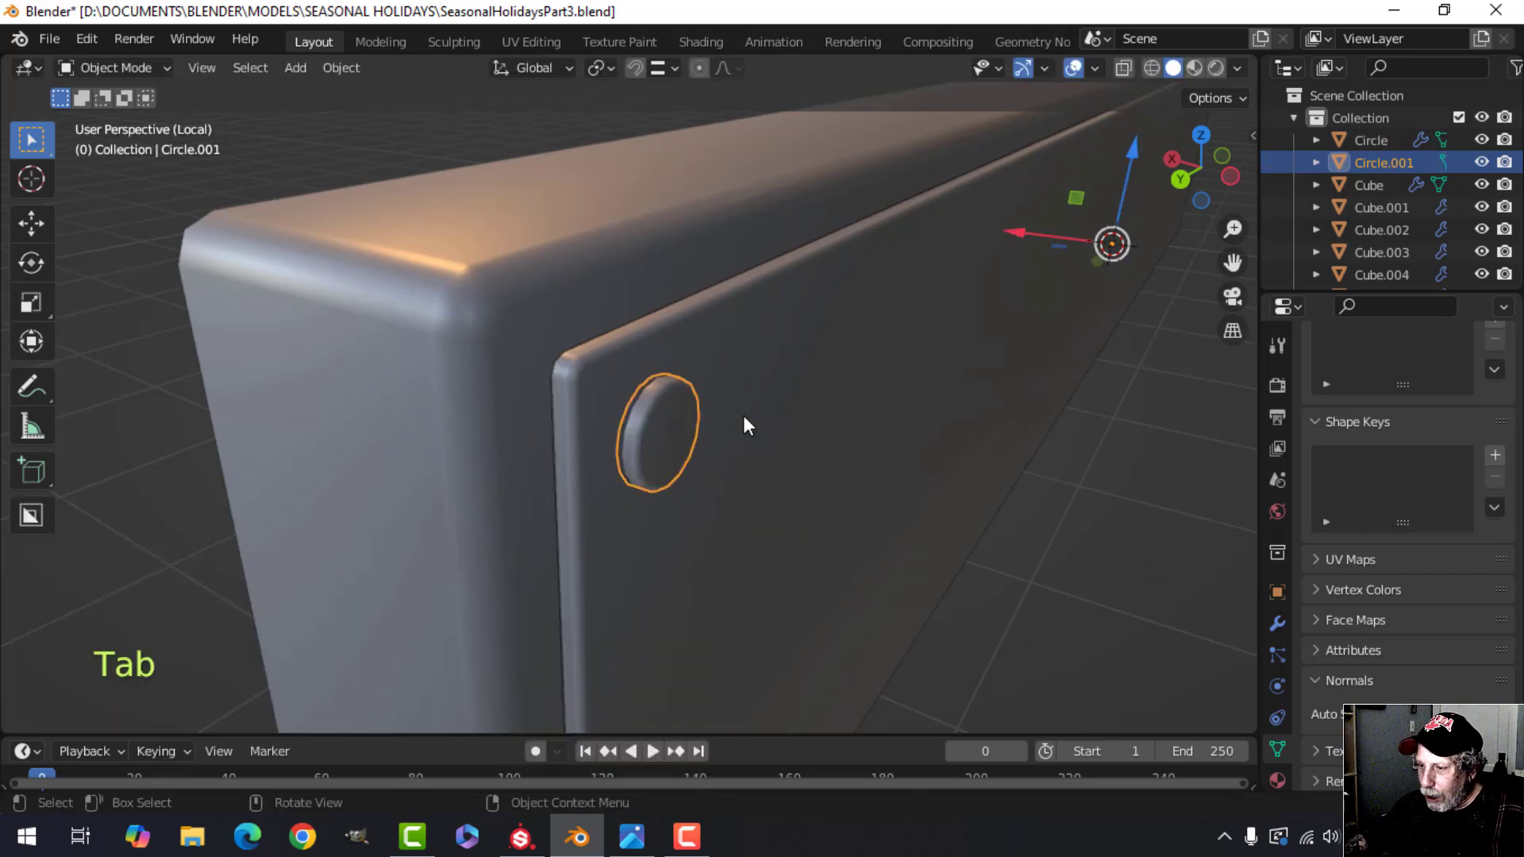
- Nudge the rivet's mesh about 0.006 m in Y and 0.004 m in Z toward the panel's upper corner
key("KP_1")
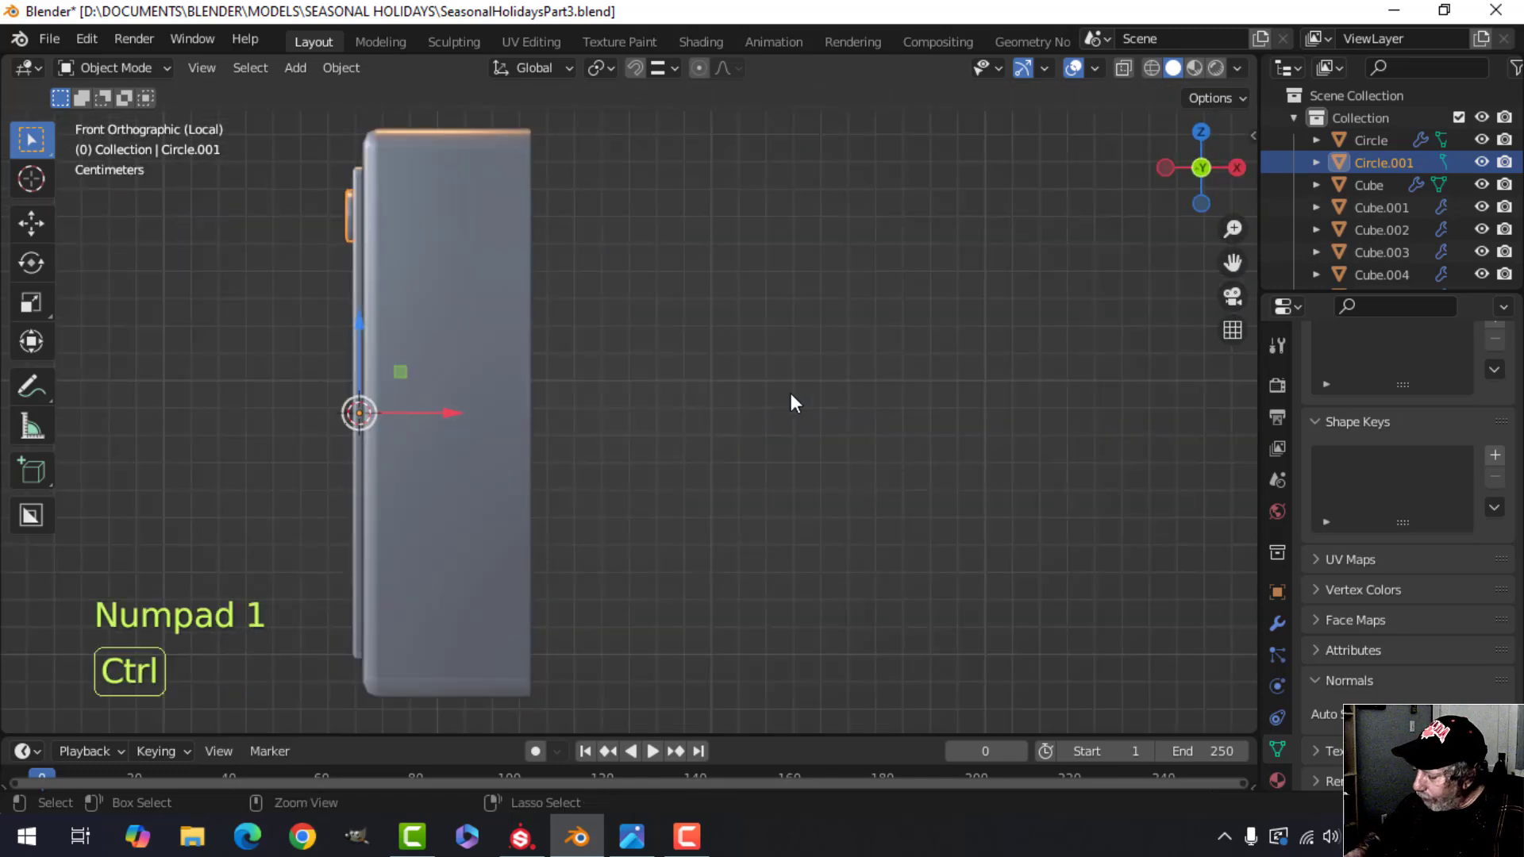
key("ctrl+KP_3")
key("Tab")
key("a")
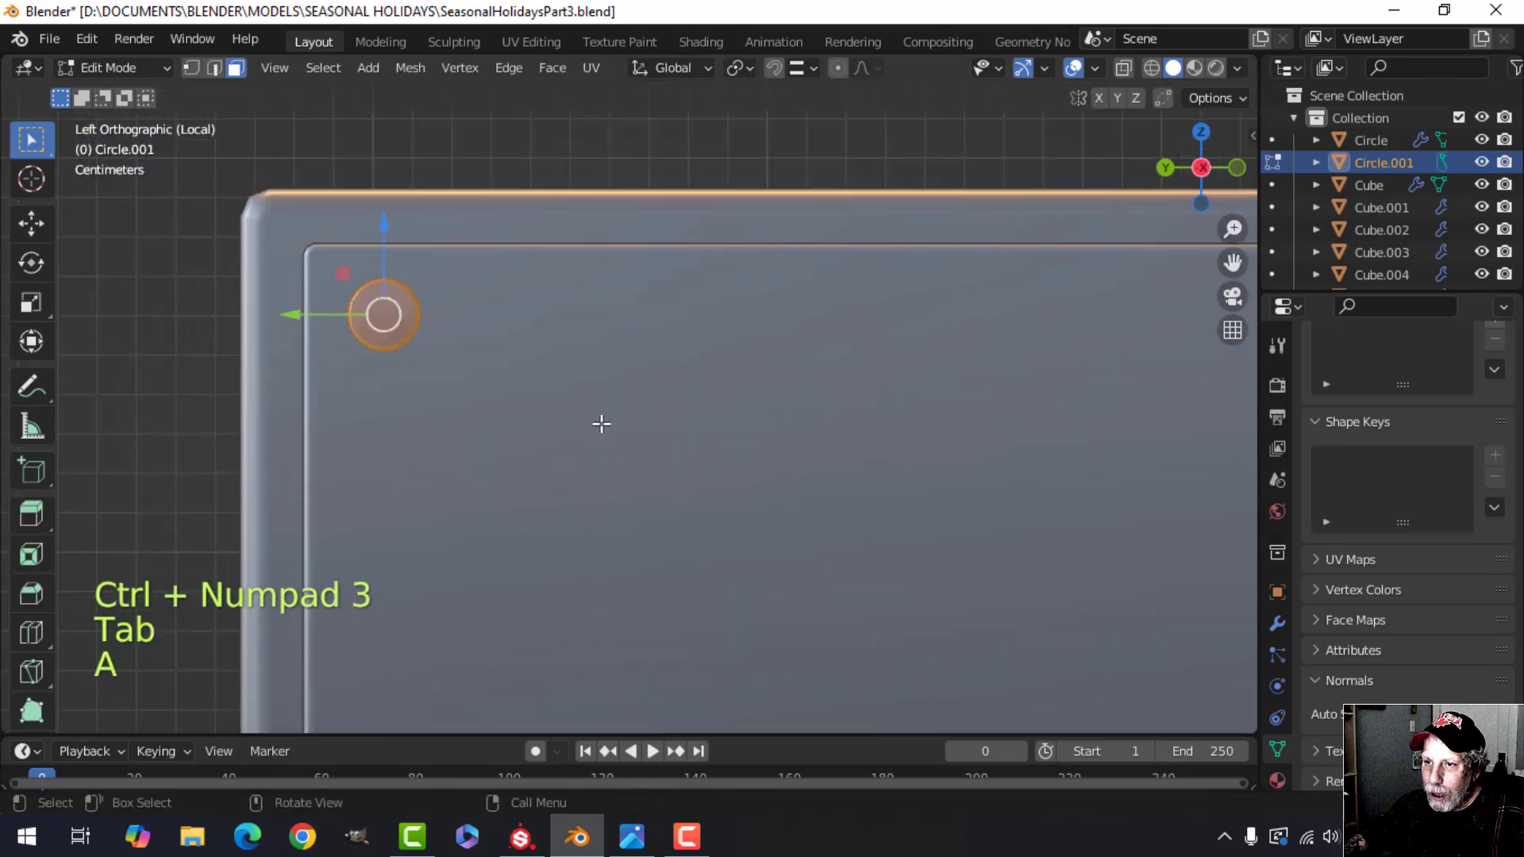
key("g")
left_click(563, 402)
scroll(670, 429, "down", 5)
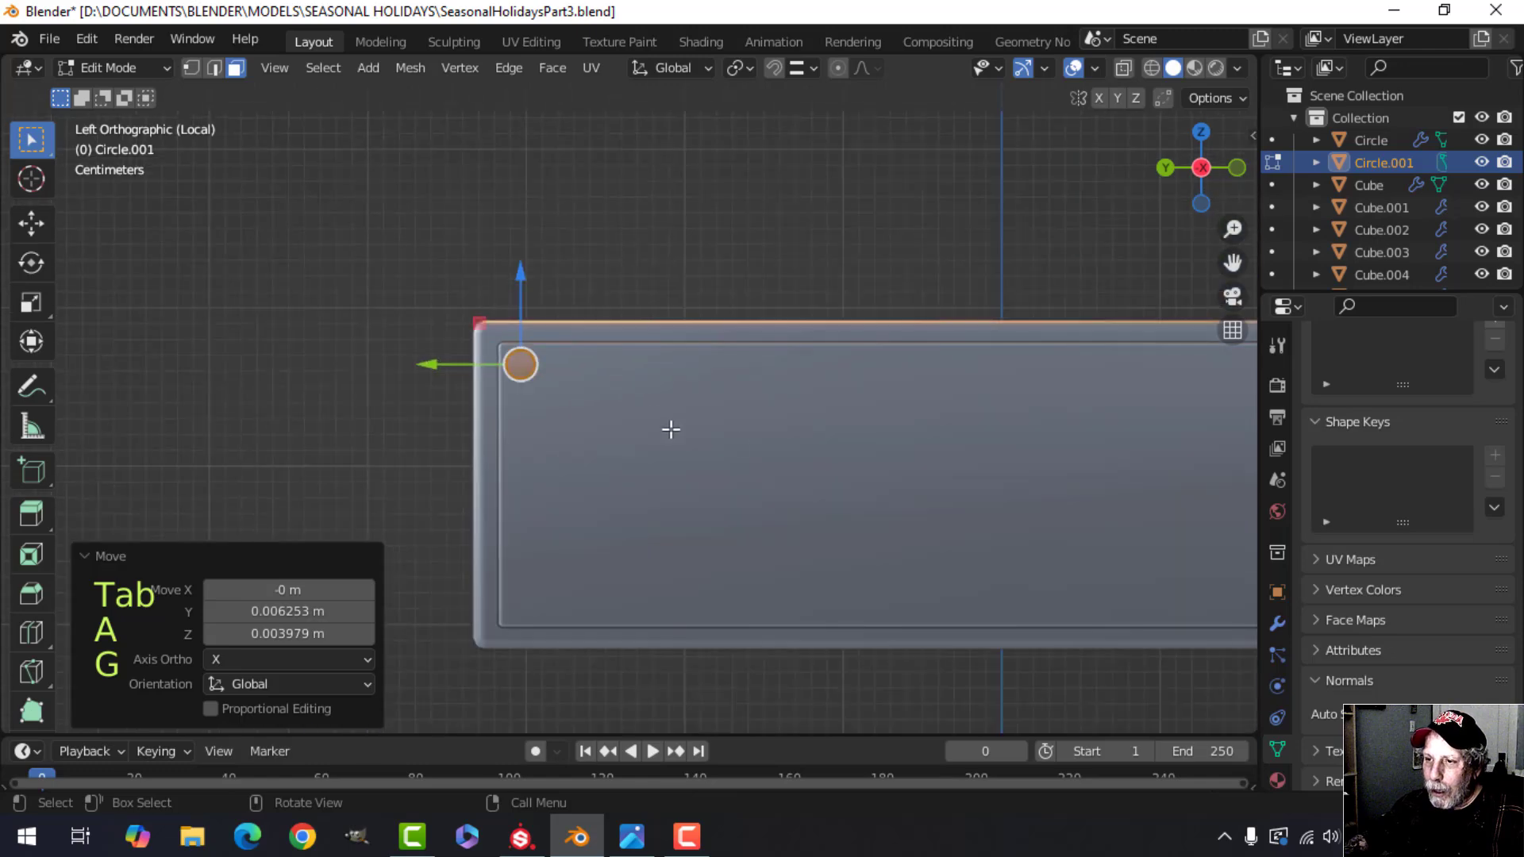
middle_click_drag(737, 432, 588, 387, "shift")
scroll(588, 388, "down", 1)
key("Tab")
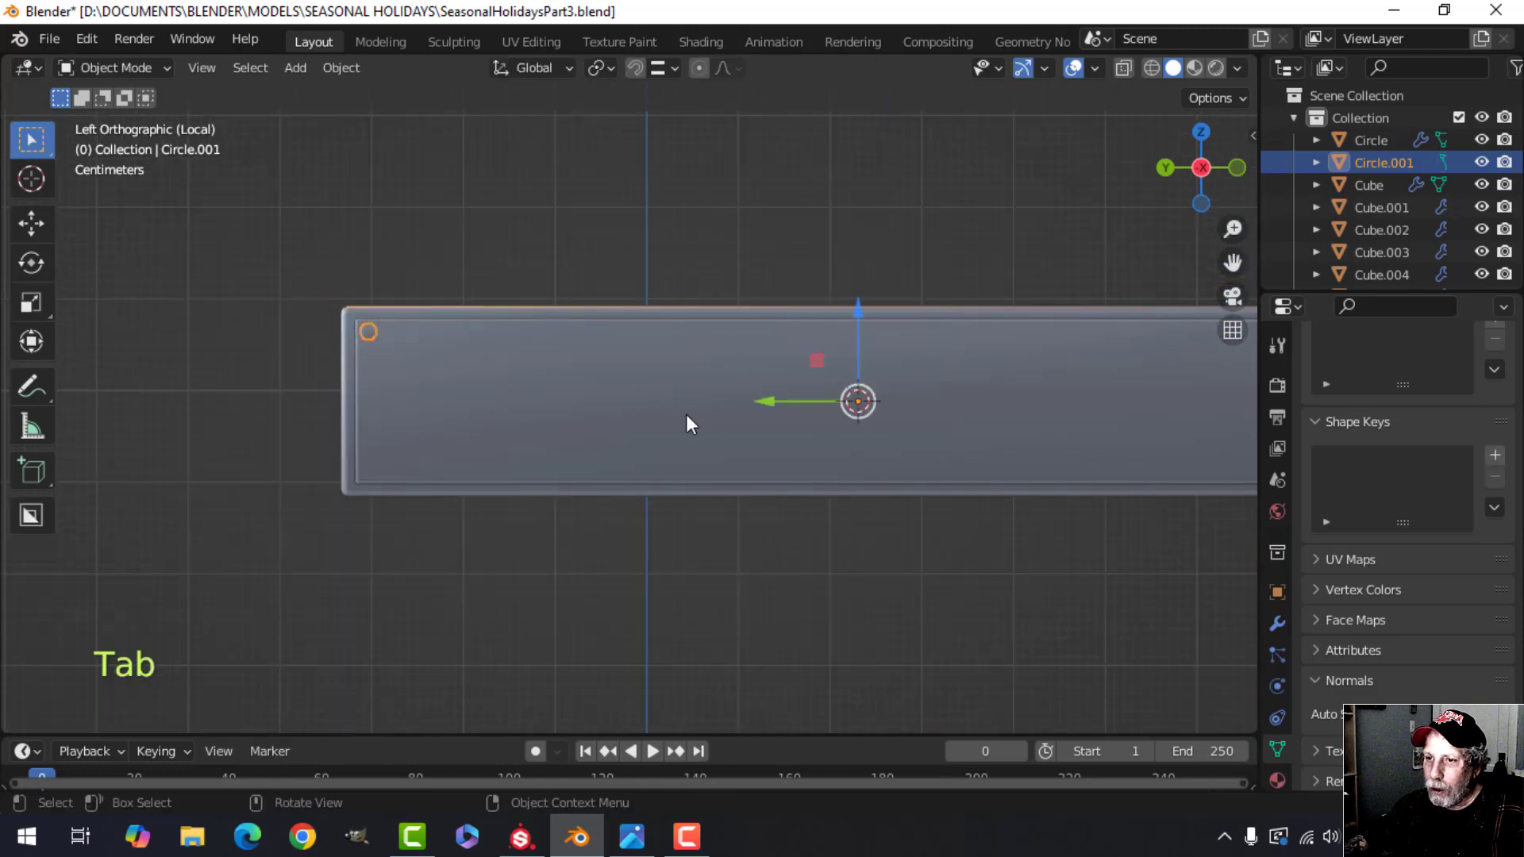
key("alt+a")
middle_click_drag(671, 409, 707, 431)
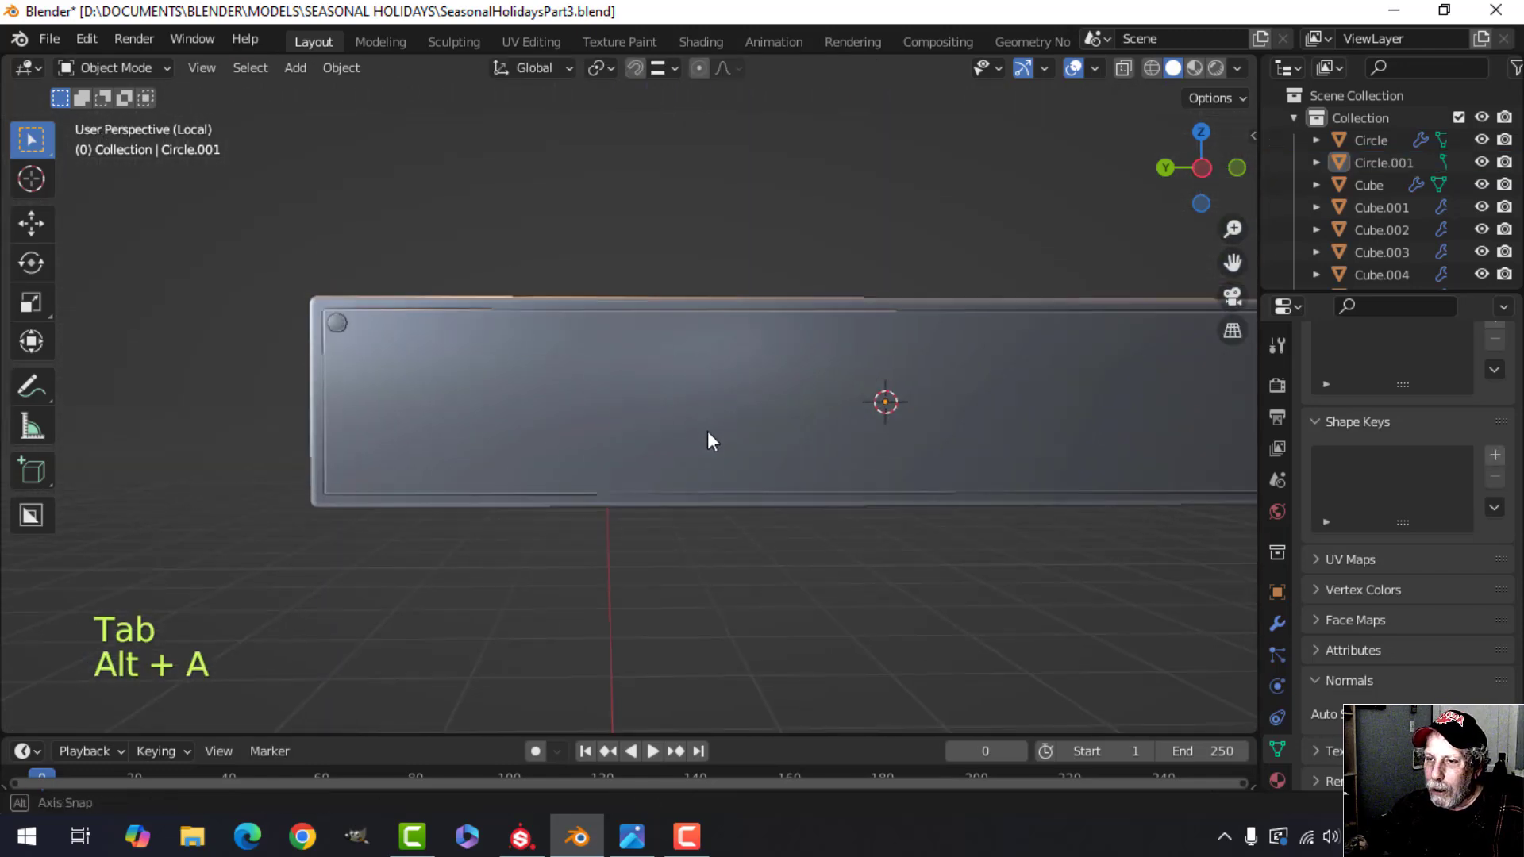
- Scale the rivet's mesh to about 0.755 and push it about 0.0006 m along X into the panel
left_click(338, 328)
key("KP_Decimal")
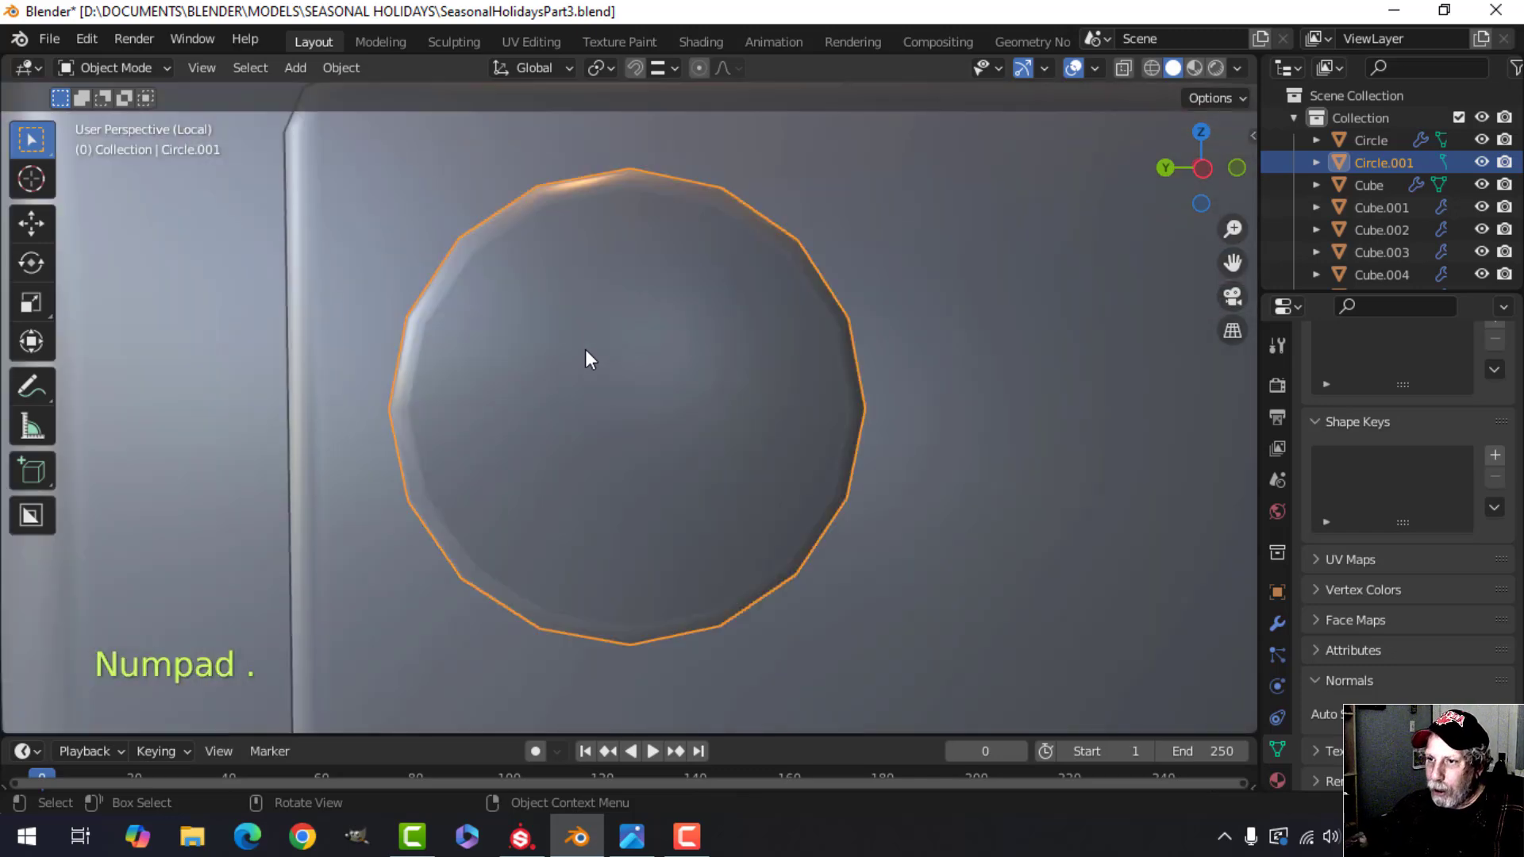
key("Tab")
scroll(847, 354, "down", 3)
key("s")
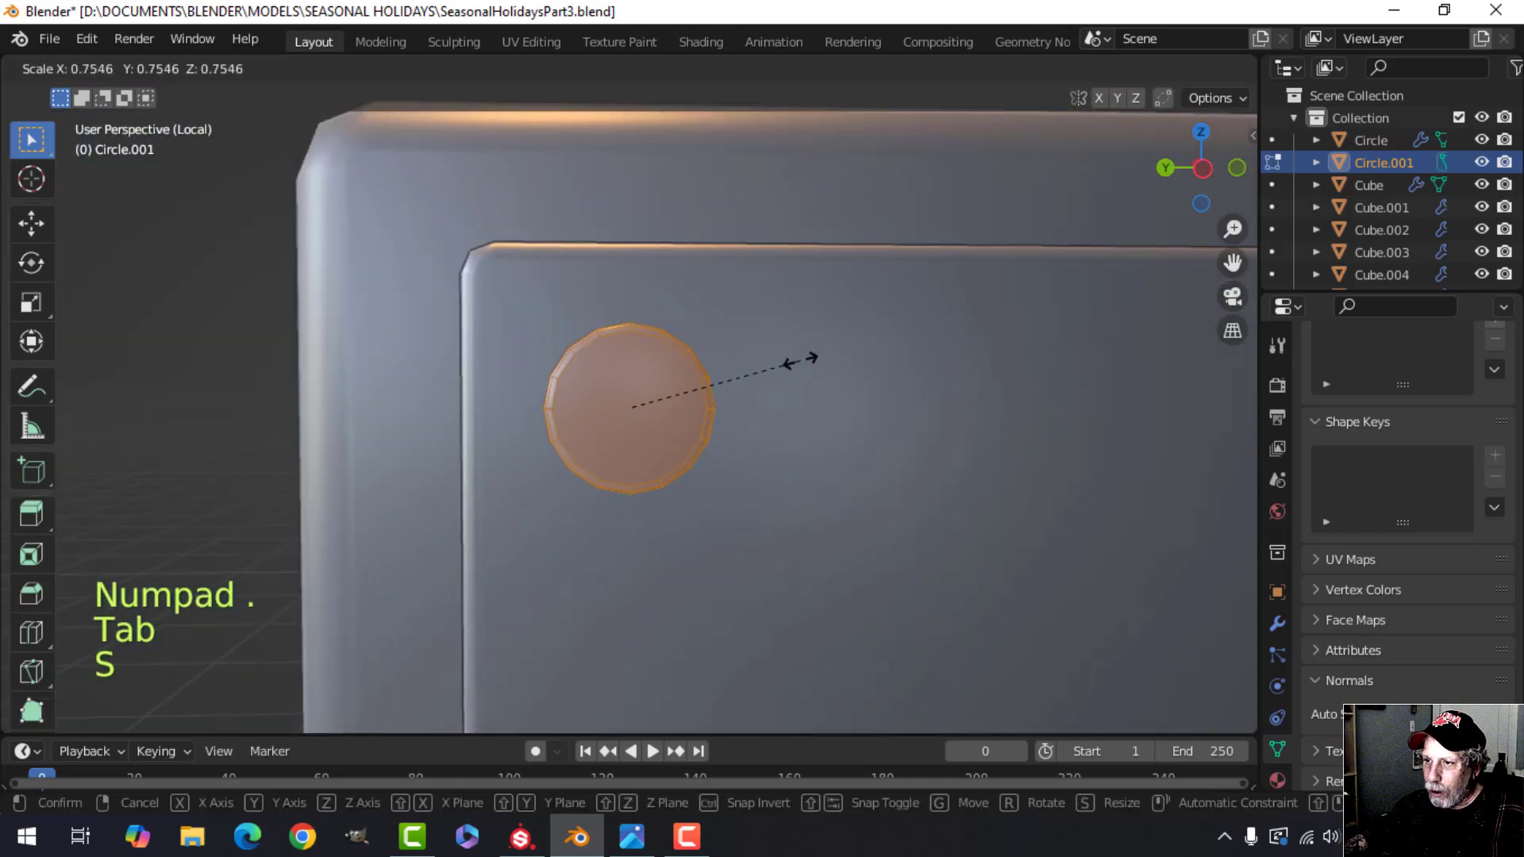
left_click(800, 361)
middle_click_drag(810, 405, 963, 408)
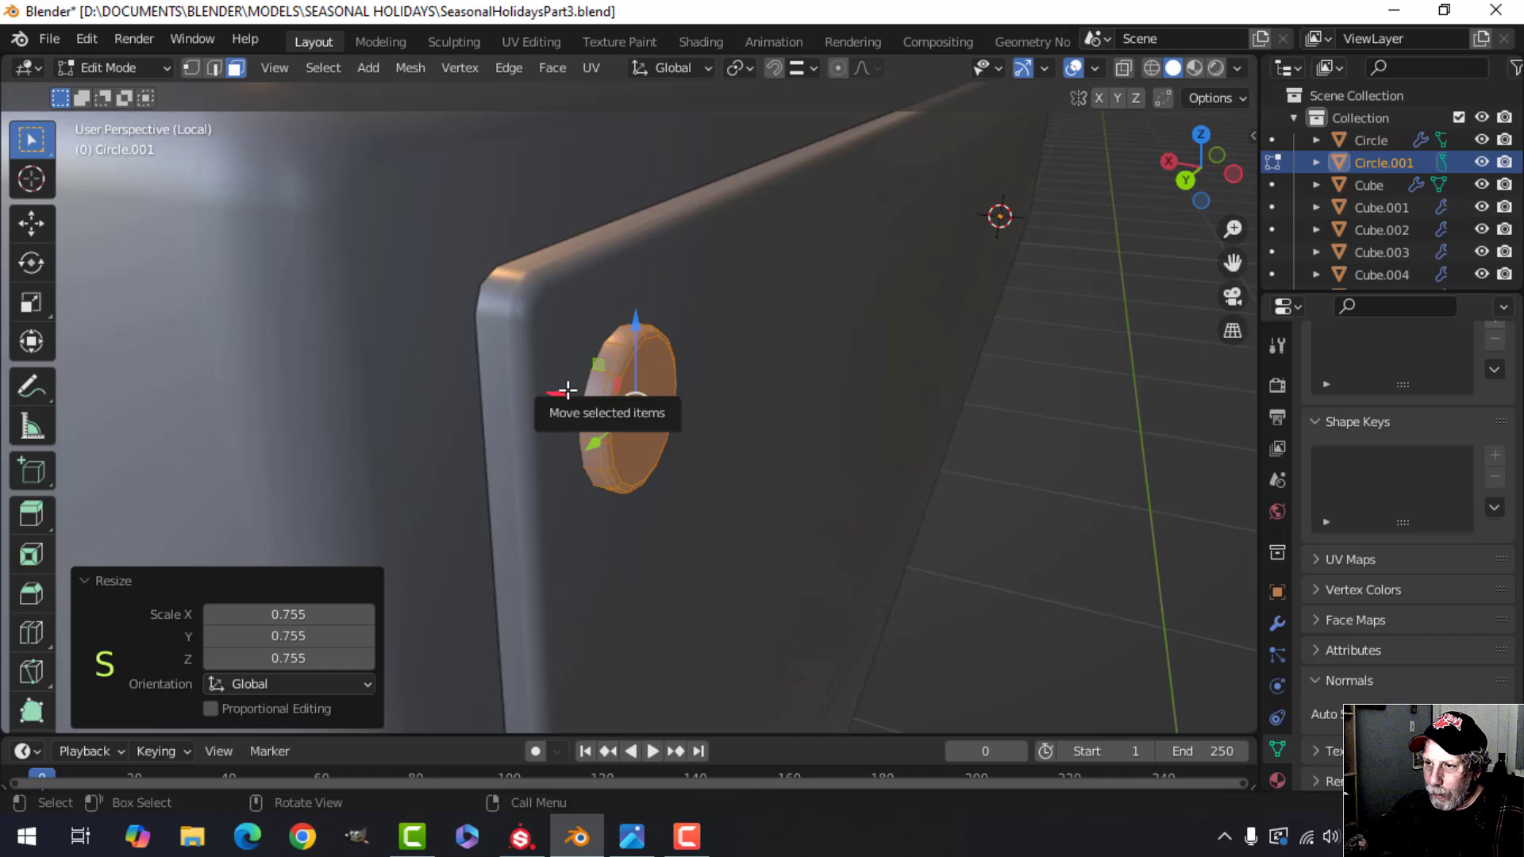
left_click_drag(567, 390, 556, 384)
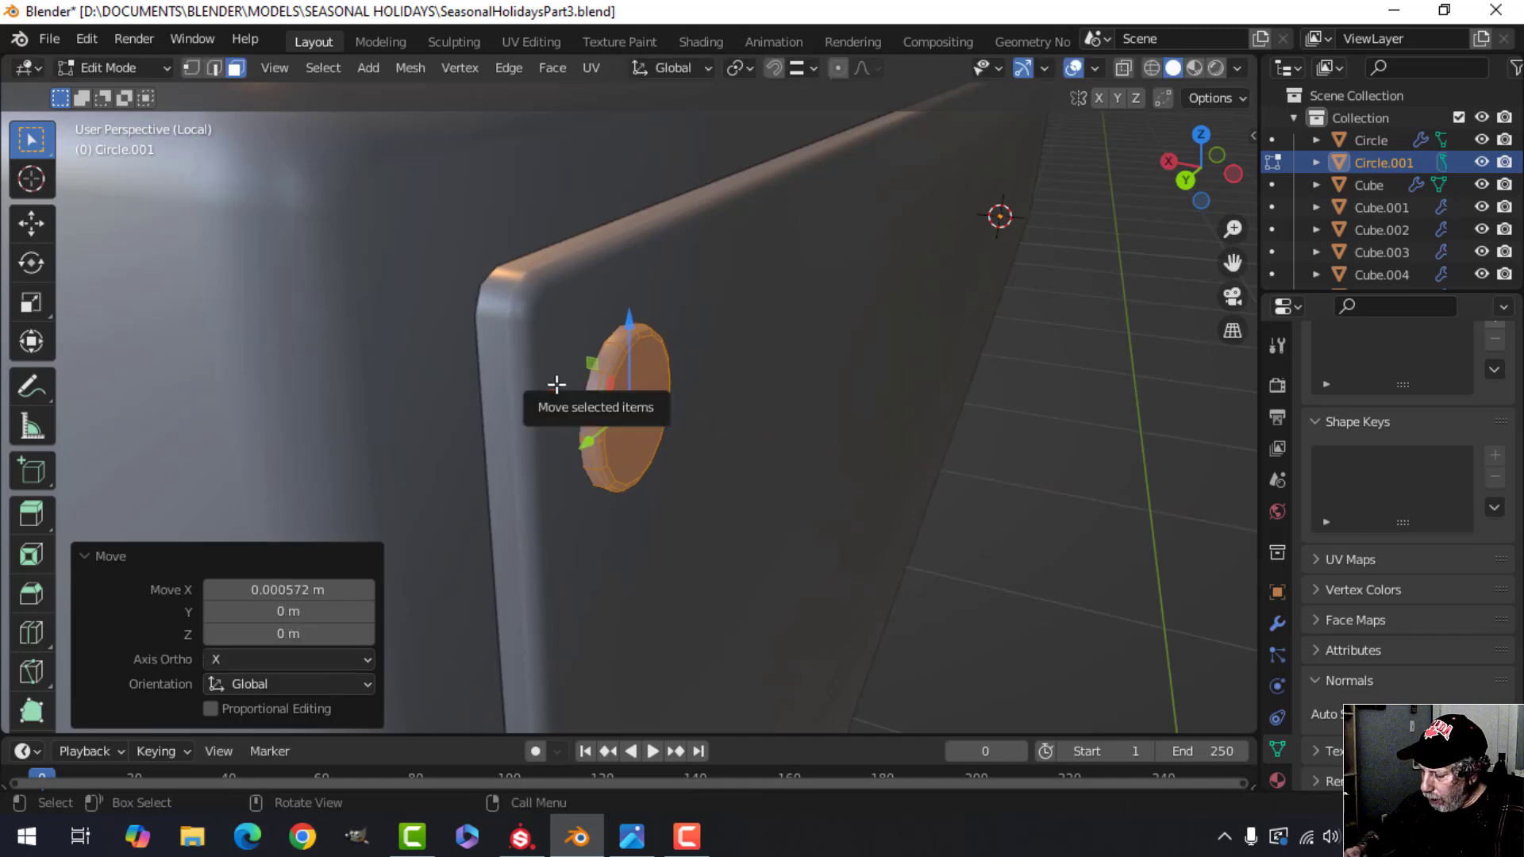
- Shift the rivet's mesh closer to the panel corner in the side view, about 0.0024 m in Y and slightly upward
key("ctrl+KP_3")
key("g")
left_click(527, 351)
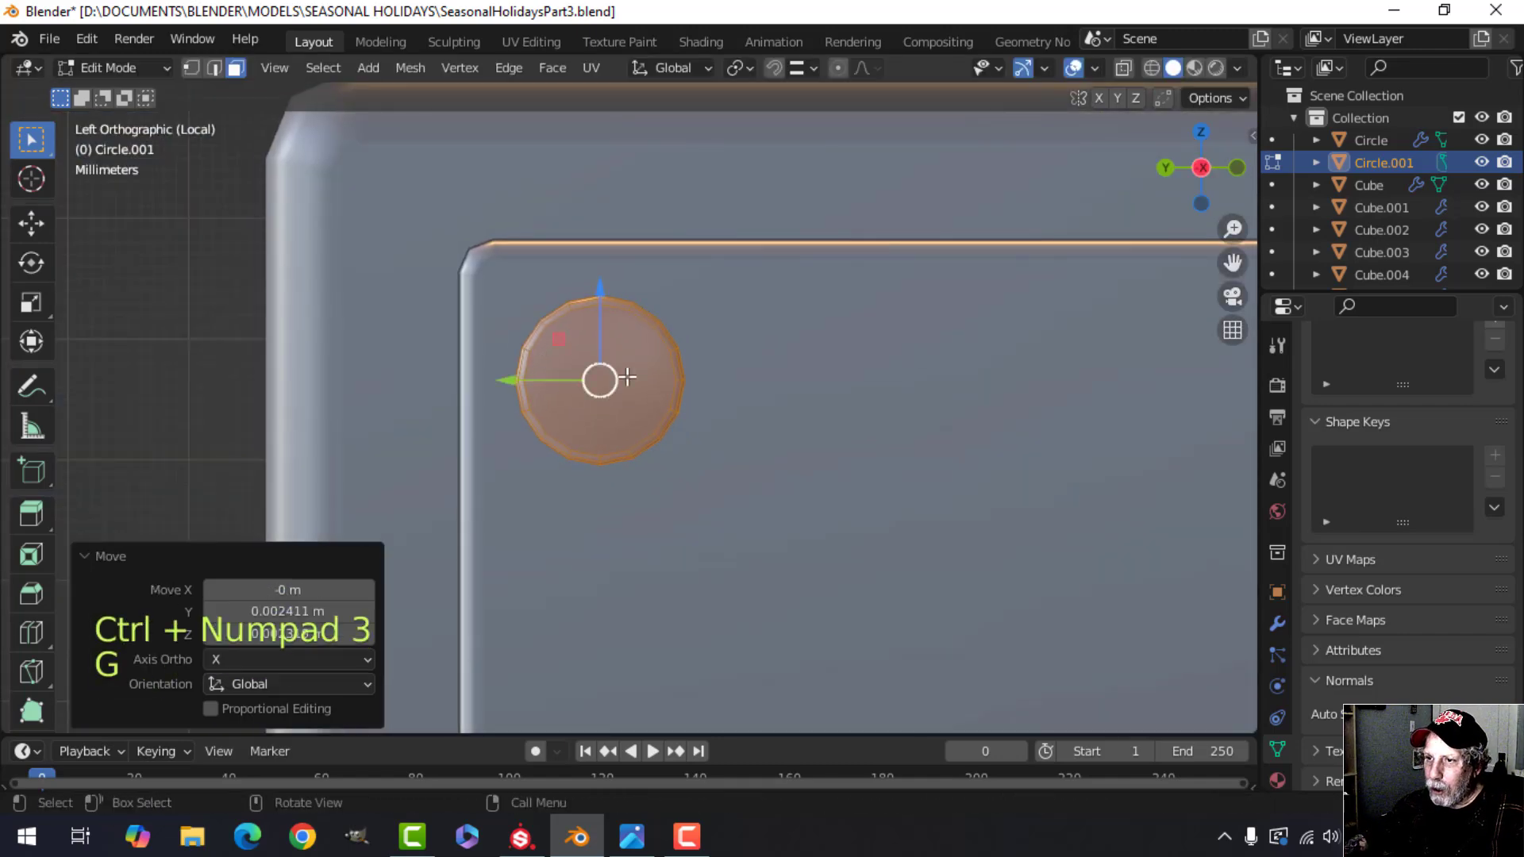
key("Tab")
scroll(627, 378, "down", 5)
key("alt+a")
middle_click_drag(881, 452, 778, 401, "shift")
scroll(842, 413, "down", 3)
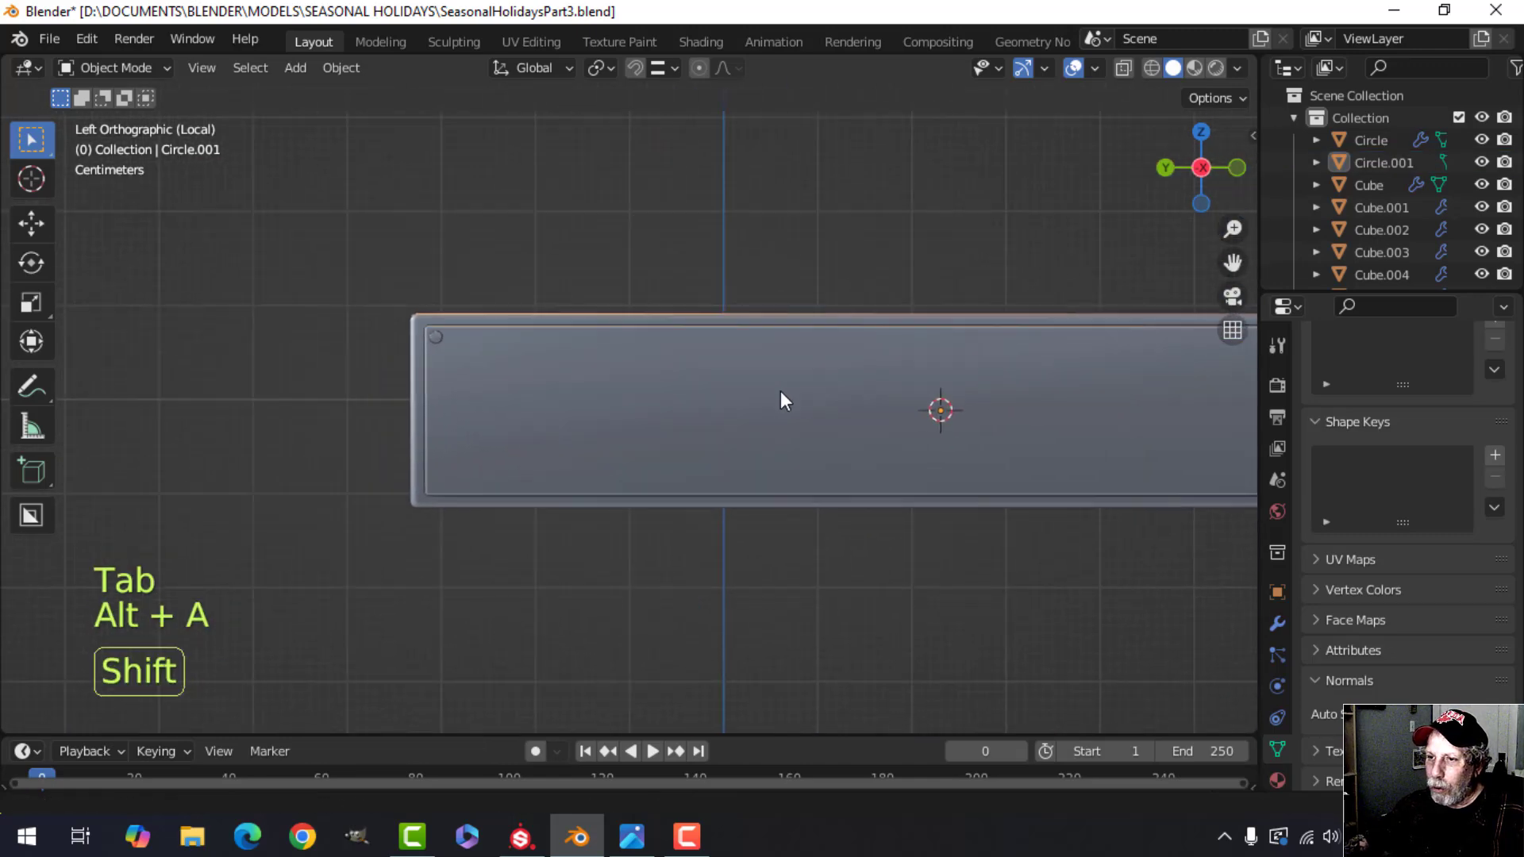
- Mirror the rivet across the Y and Z axes to all four panel corners with a Mirror modifier and apply it
left_click(434, 337)
middle_click_drag(943, 409, 825, 397, "shift")
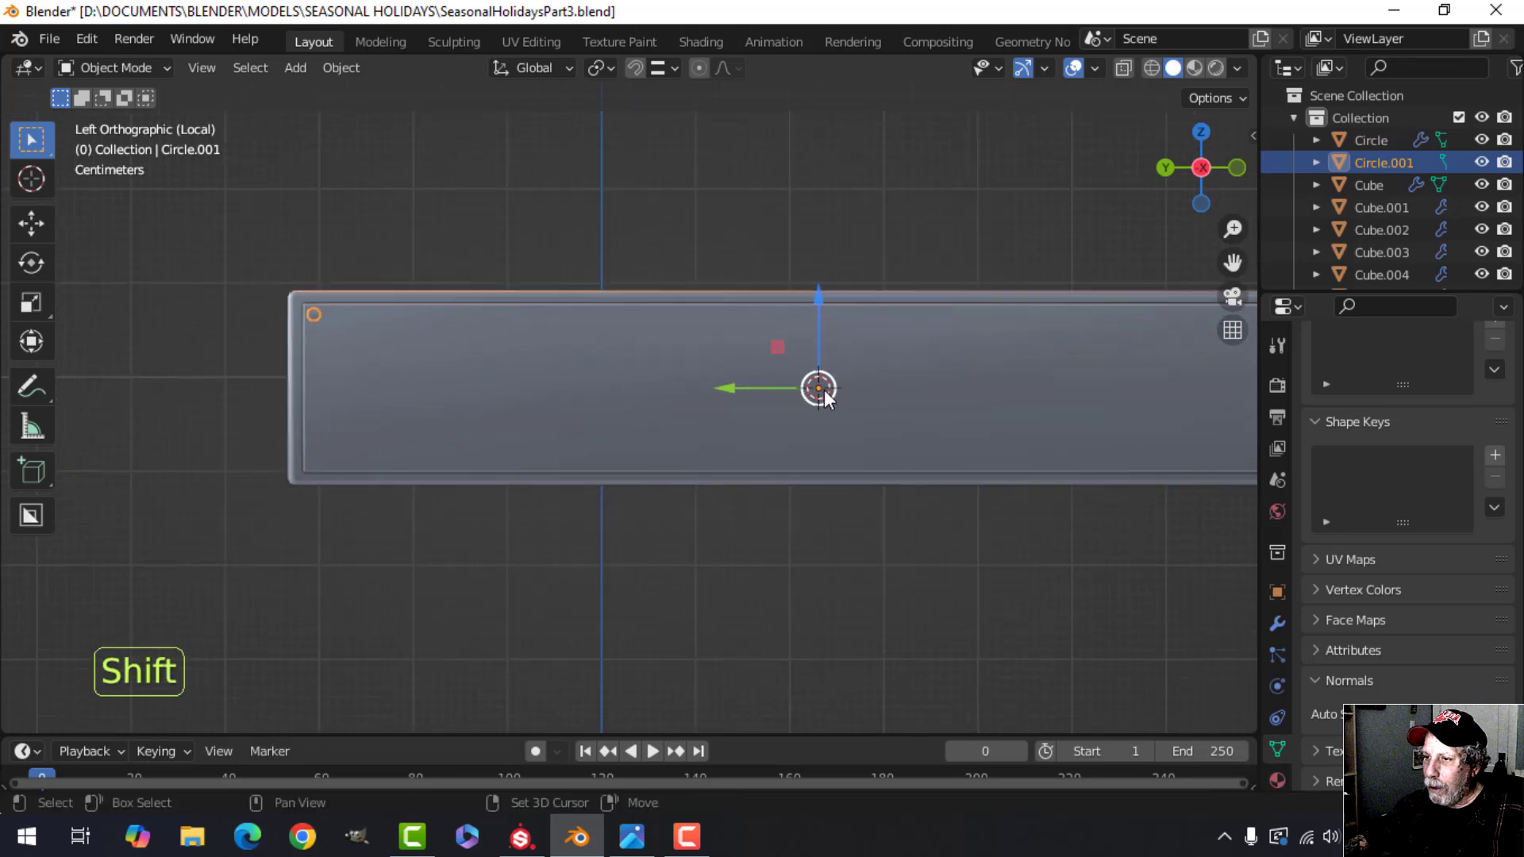
left_click(1279, 622)
left_click(1312, 379)
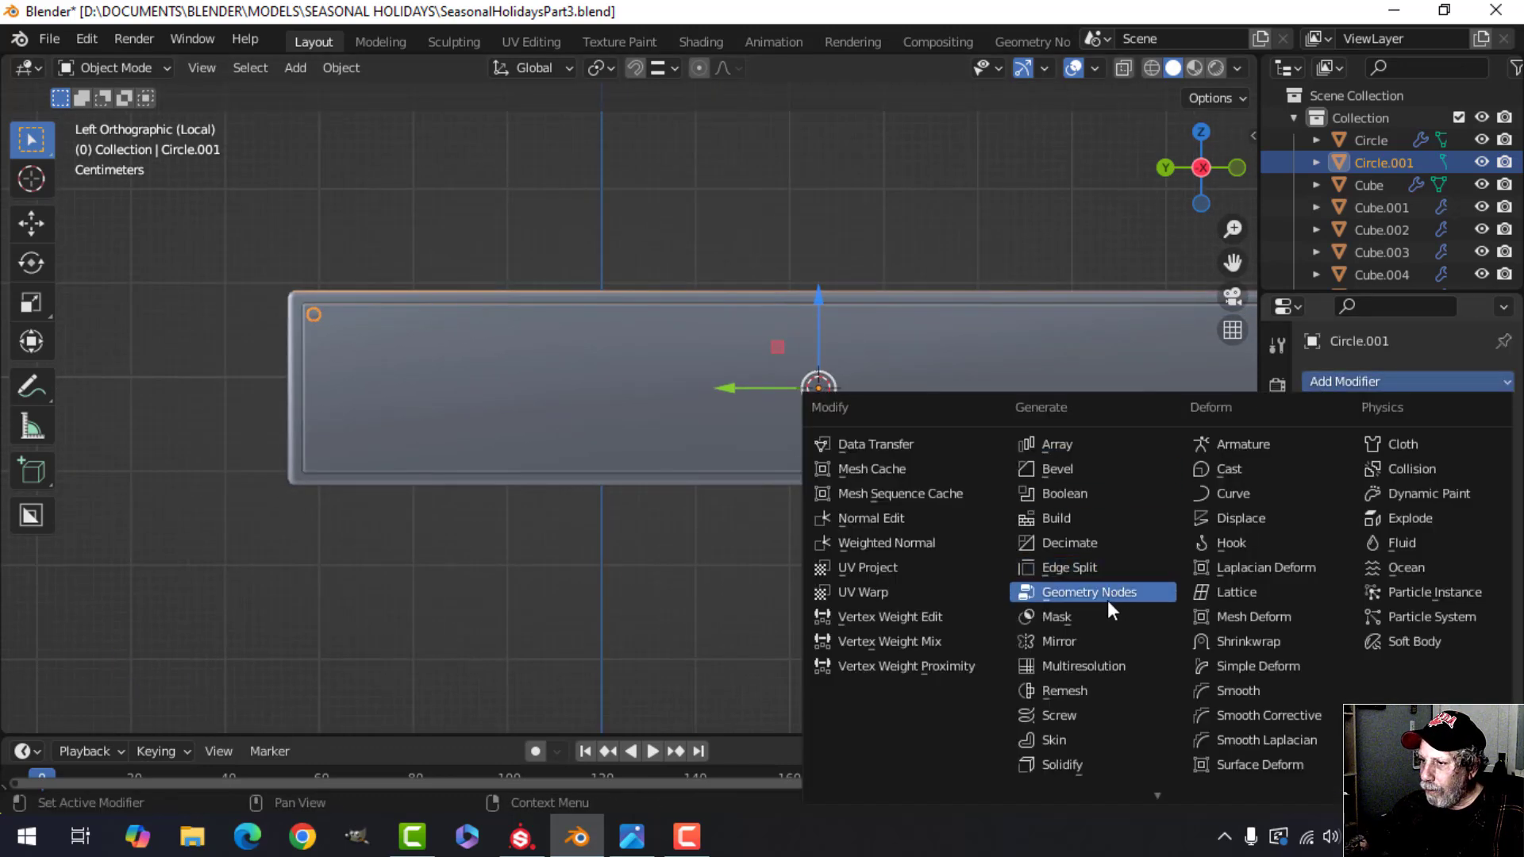
left_click(1102, 639)
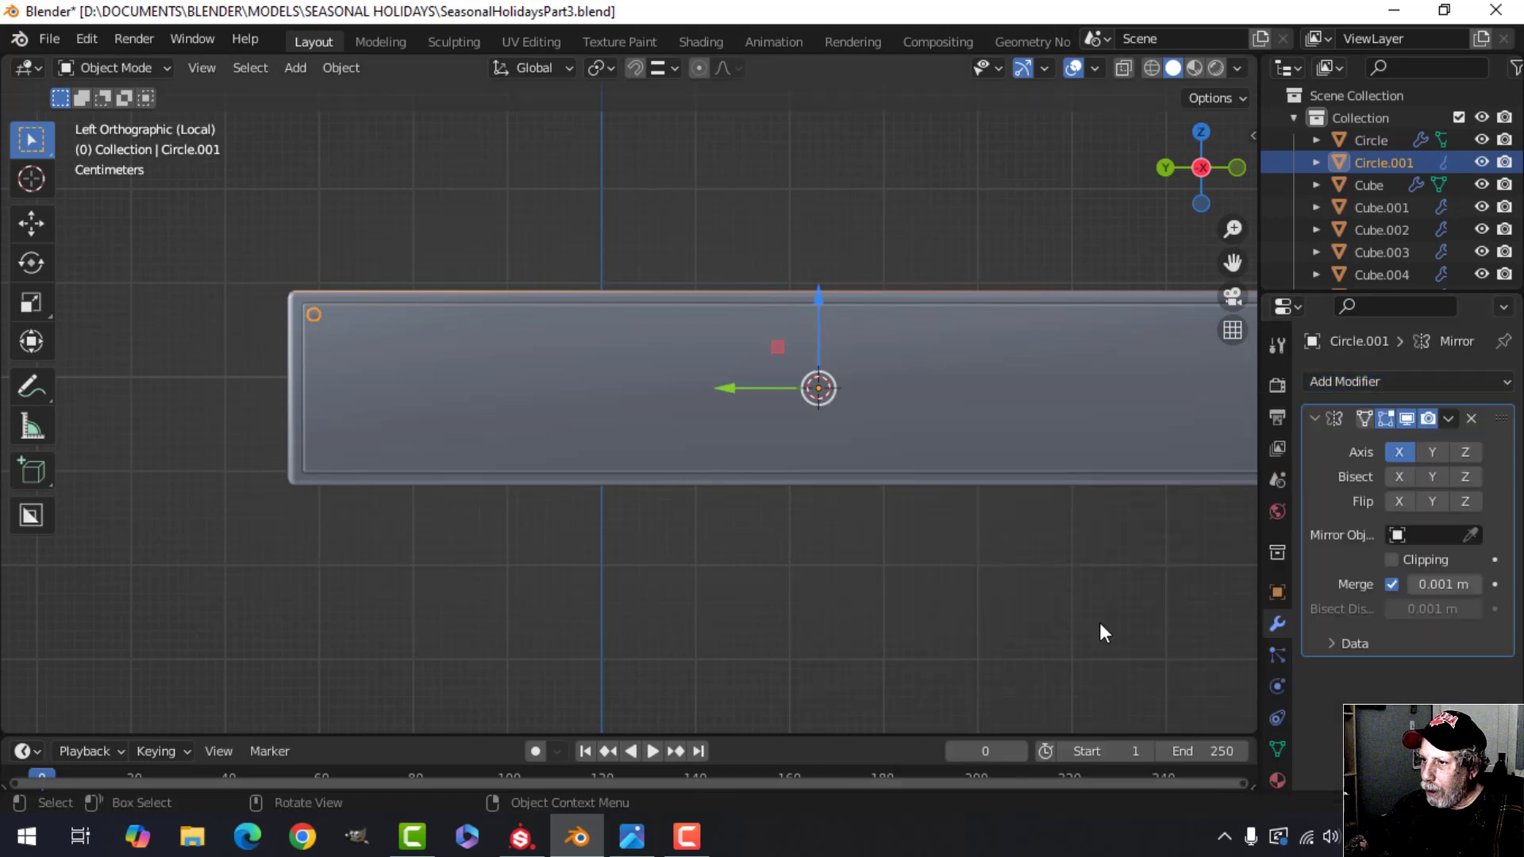
left_click(1463, 451)
key("KP_Decimal")
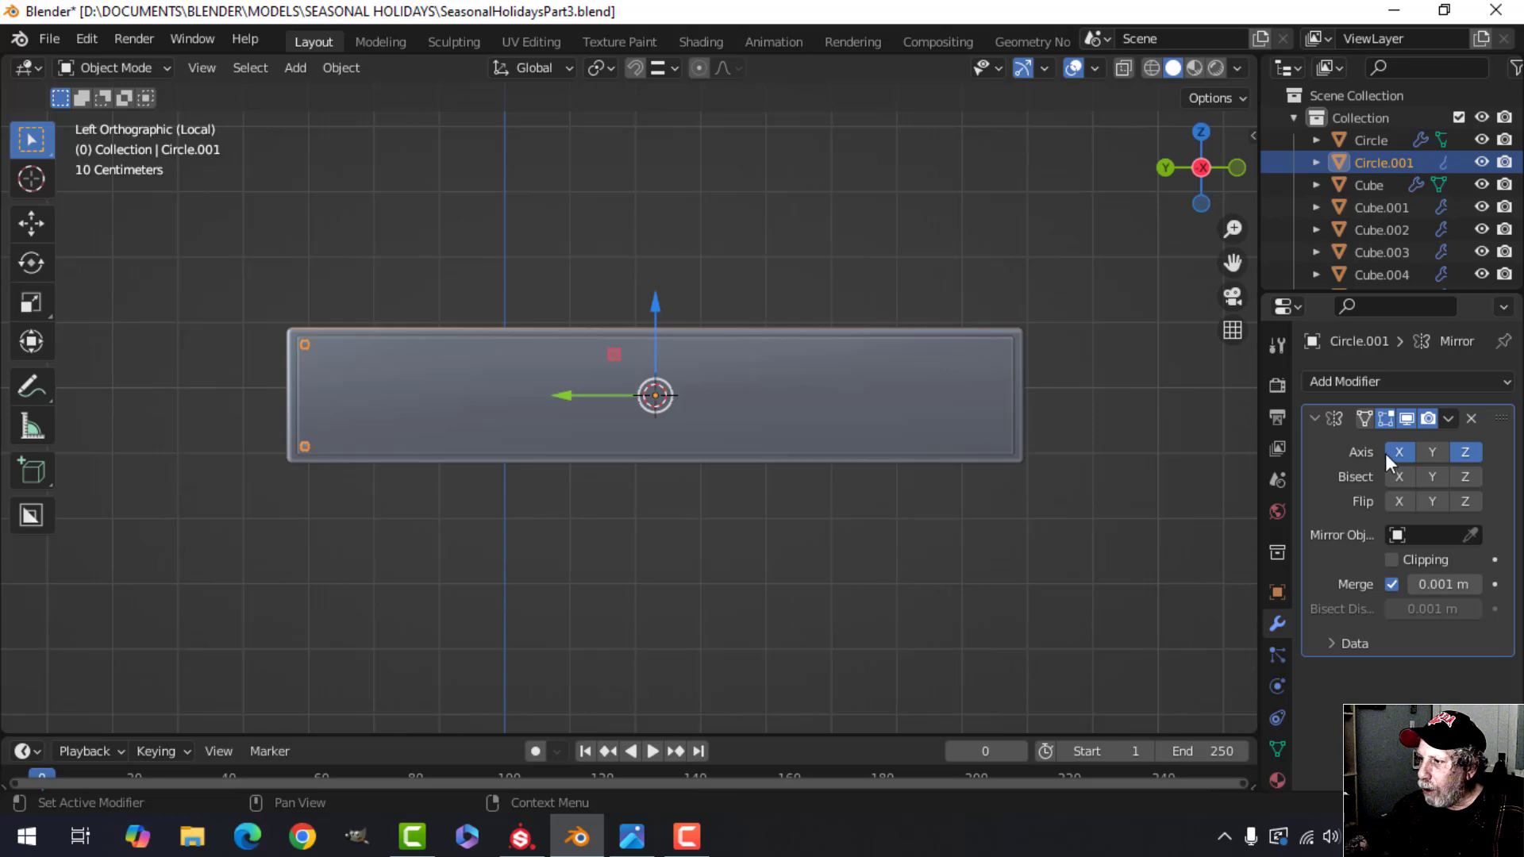
left_click(1427, 451)
key("alt+a")
mouse_move(801, 446)
middle_mouse_down()
mouse_move(680, 449)
mouse_move(802, 469)
mouse_move(809, 453)
middle_mouse_up()
left_click(1447, 418)
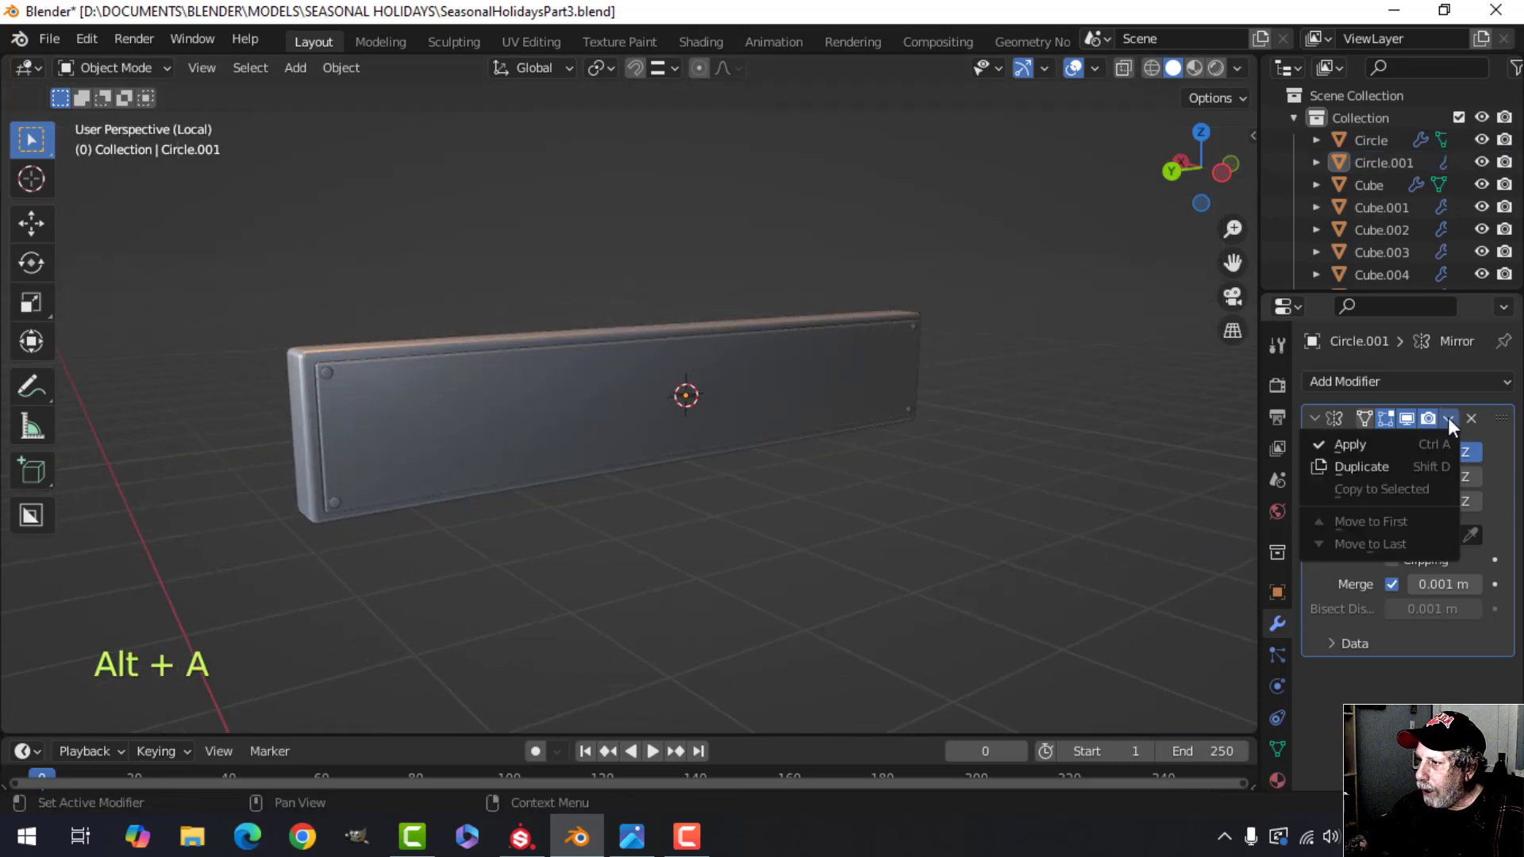
left_click(1433, 443)
- Join the four rivets to the bar as a single object
middle_click_drag(701, 445, 804, 509, "shift")
scroll(531, 483, "up", 2)
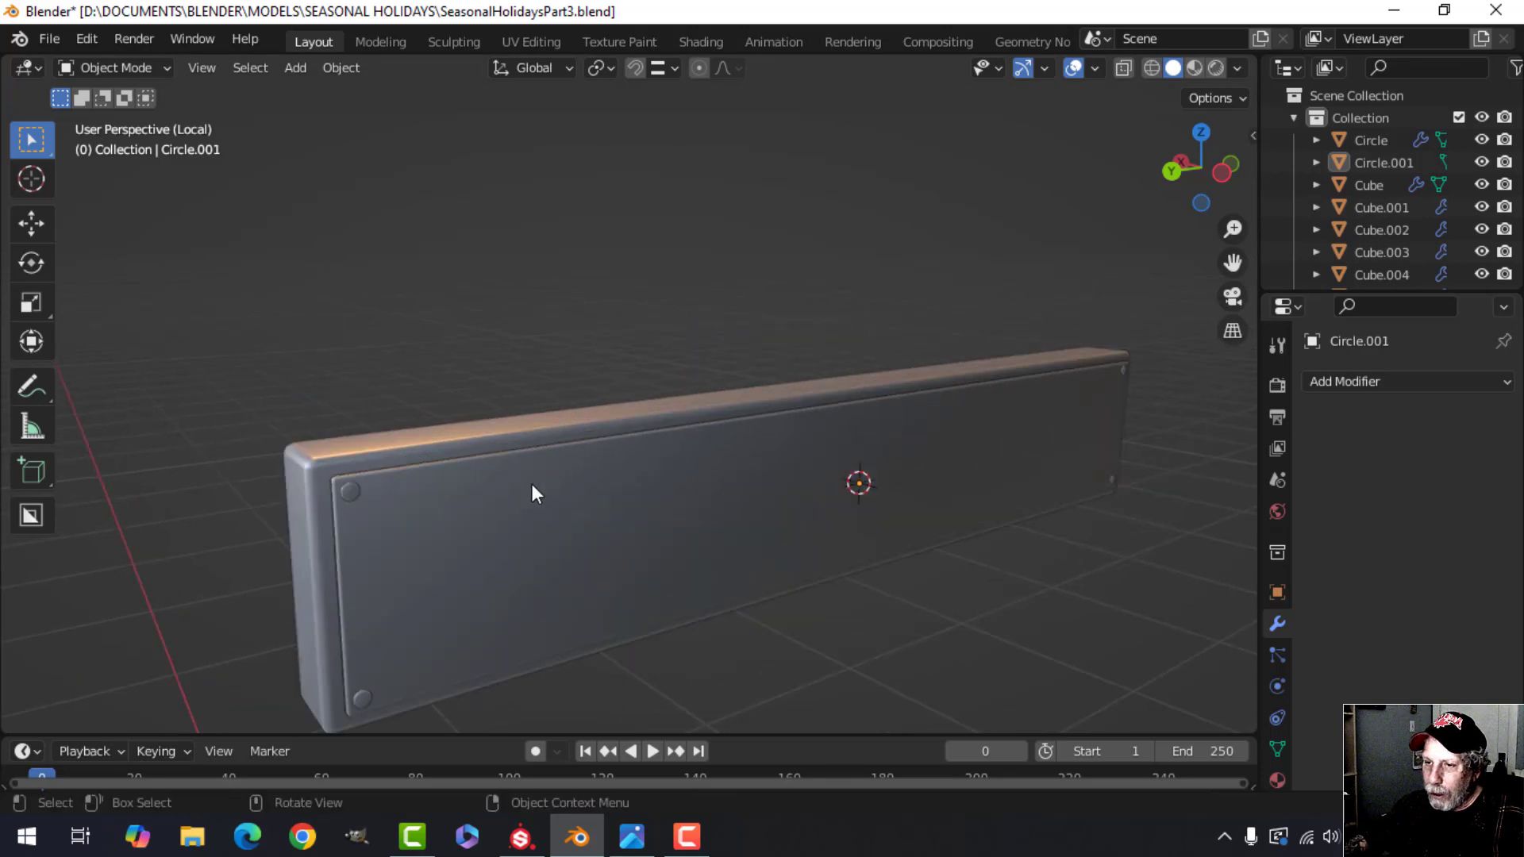
left_click(347, 490)
left_click(463, 503, "shift")
key("ctrl+j")
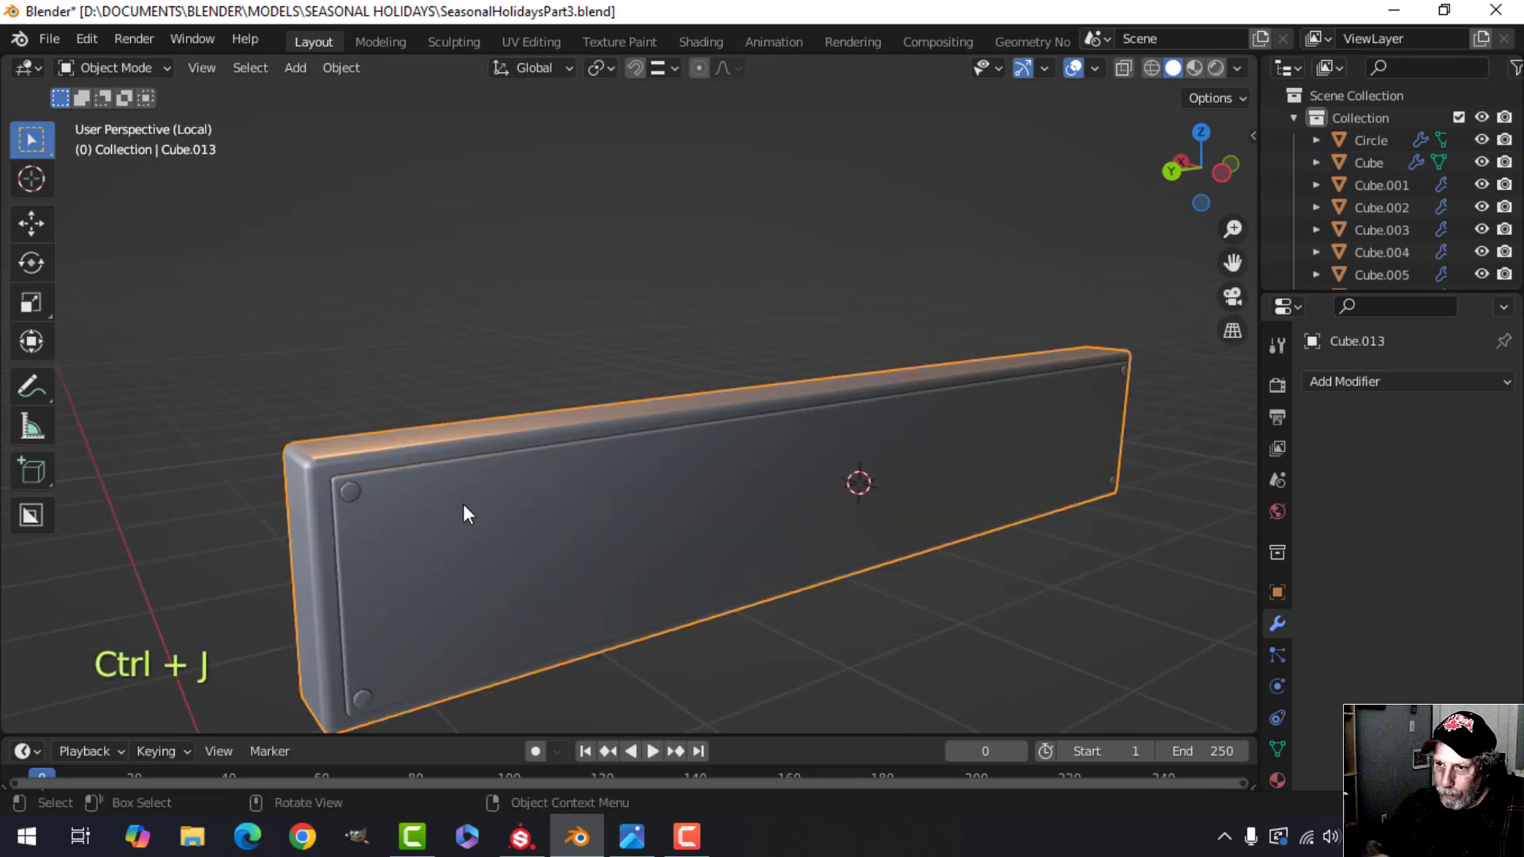
- Recalculate all the joined bar's normals to the outside and merge its vertices by distance at 0.0001 m
key("Tab")
key("a")
key("alt+n")
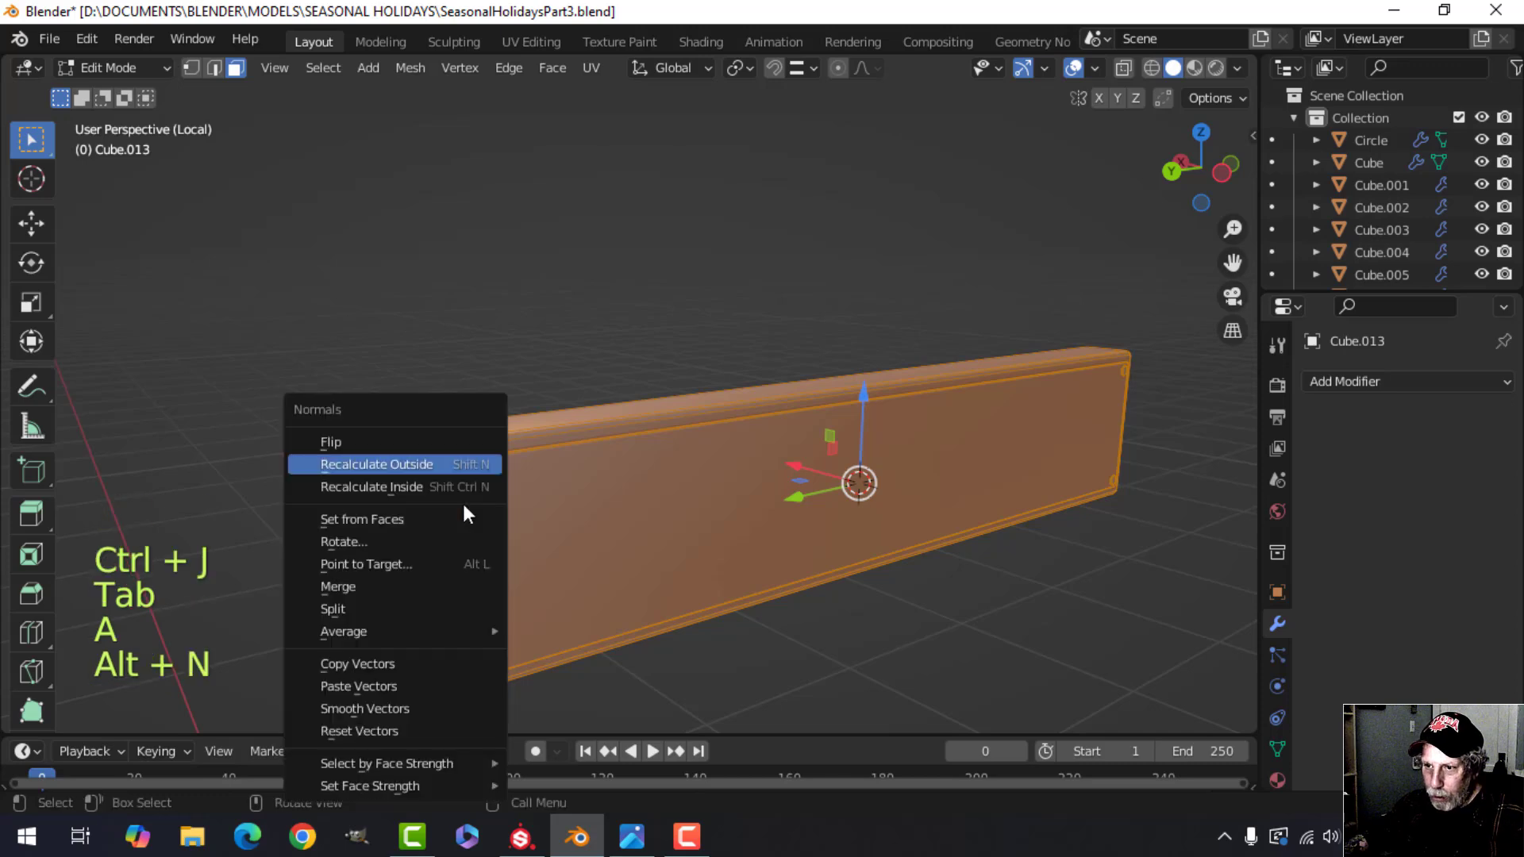
left_click(445, 466)
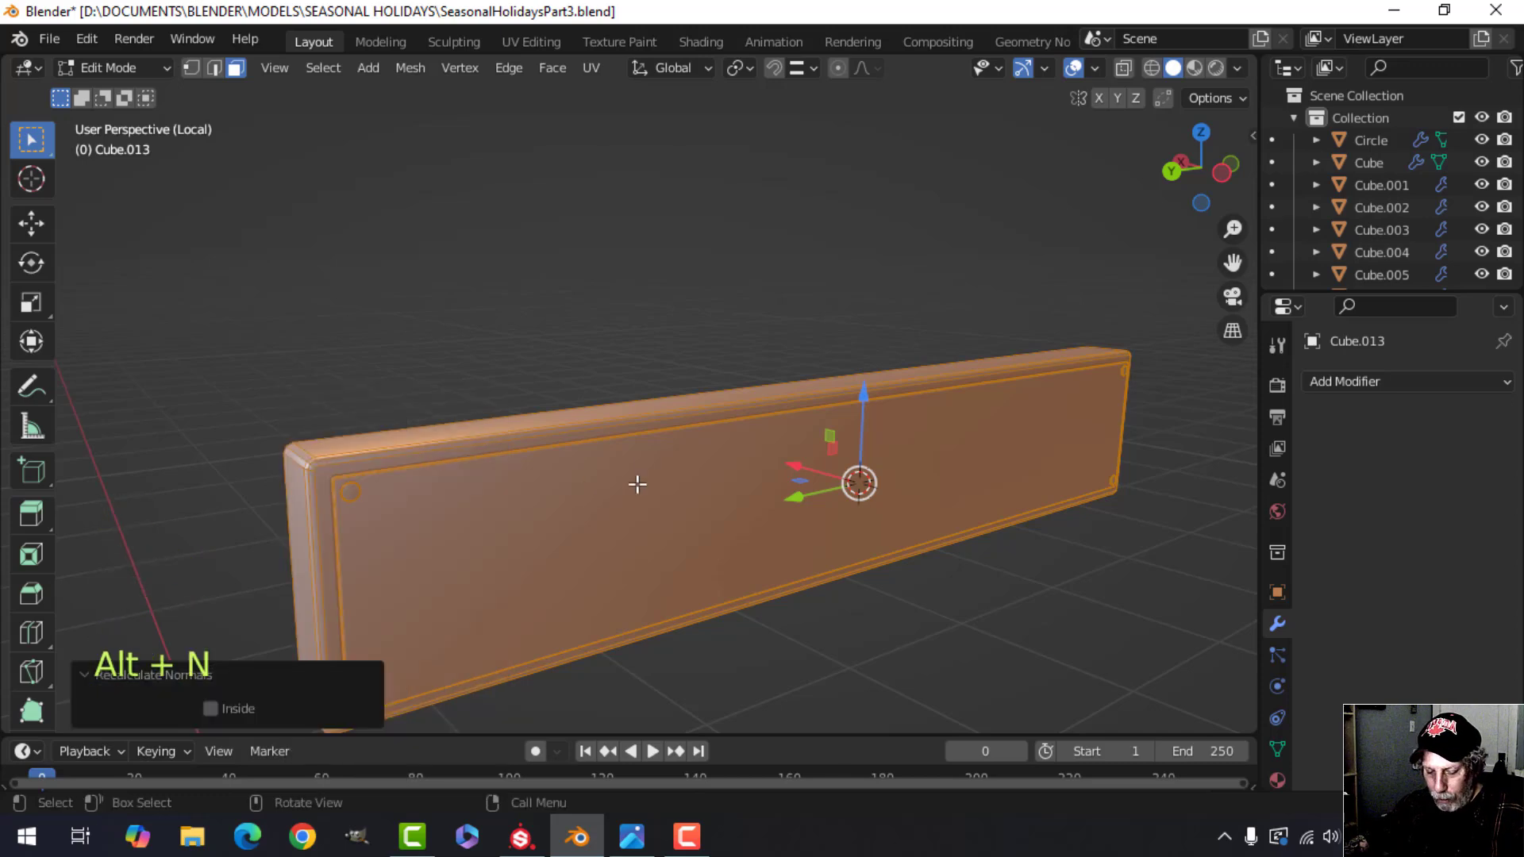
key("m")
left_click(598, 565)
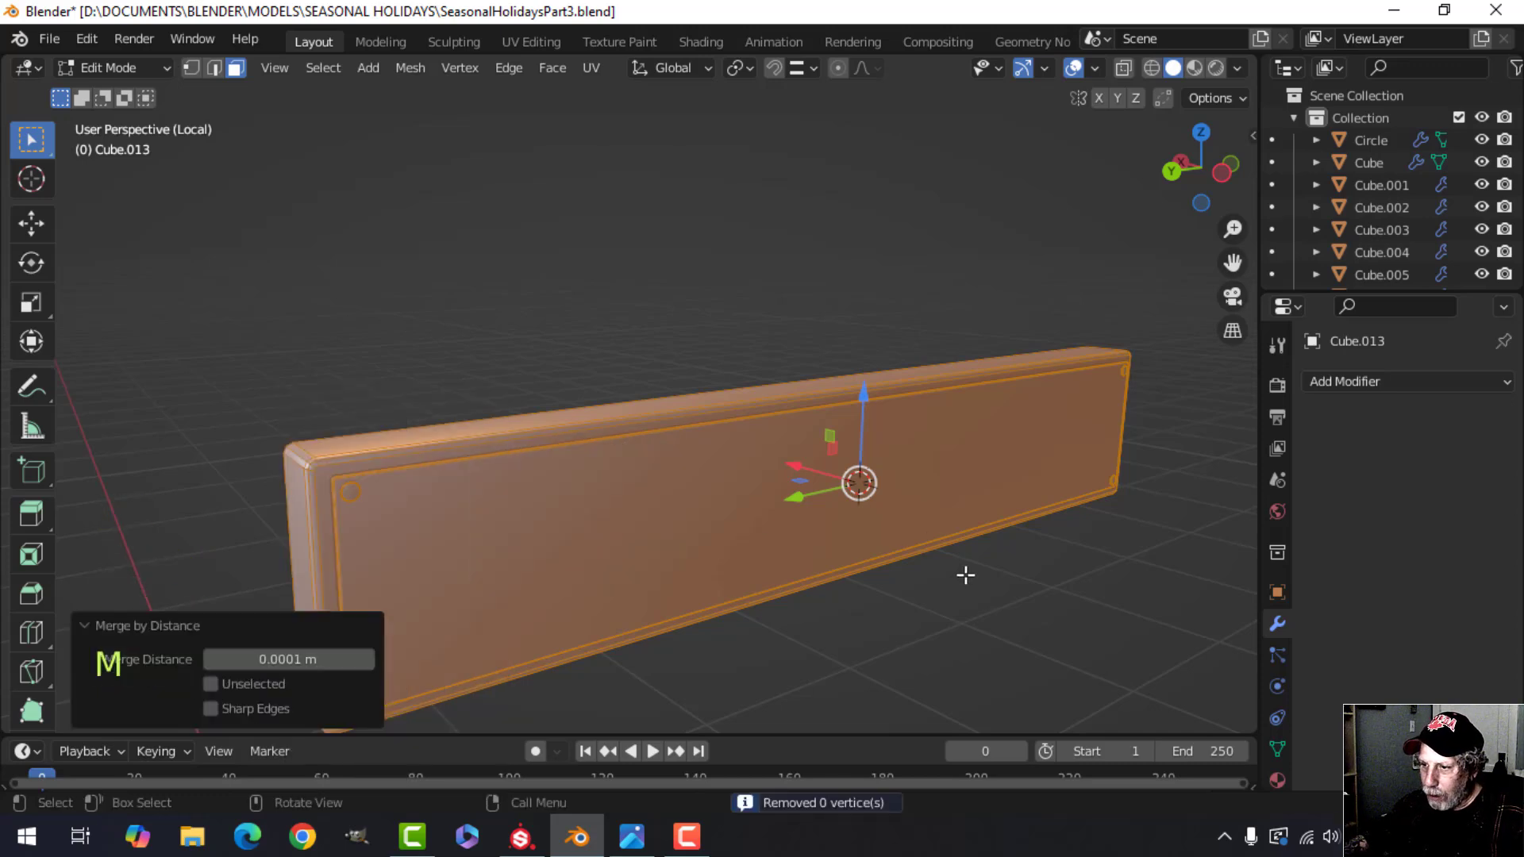
key("Tab")
key("alt+a")
middle_click_drag(930, 516, 697, 516)
scroll(855, 499, "down", 3)
- Check the lever plates in the reference image, add a plane at the bar's front centre and scale its mesh to about 0.072
left_click(627, 837)
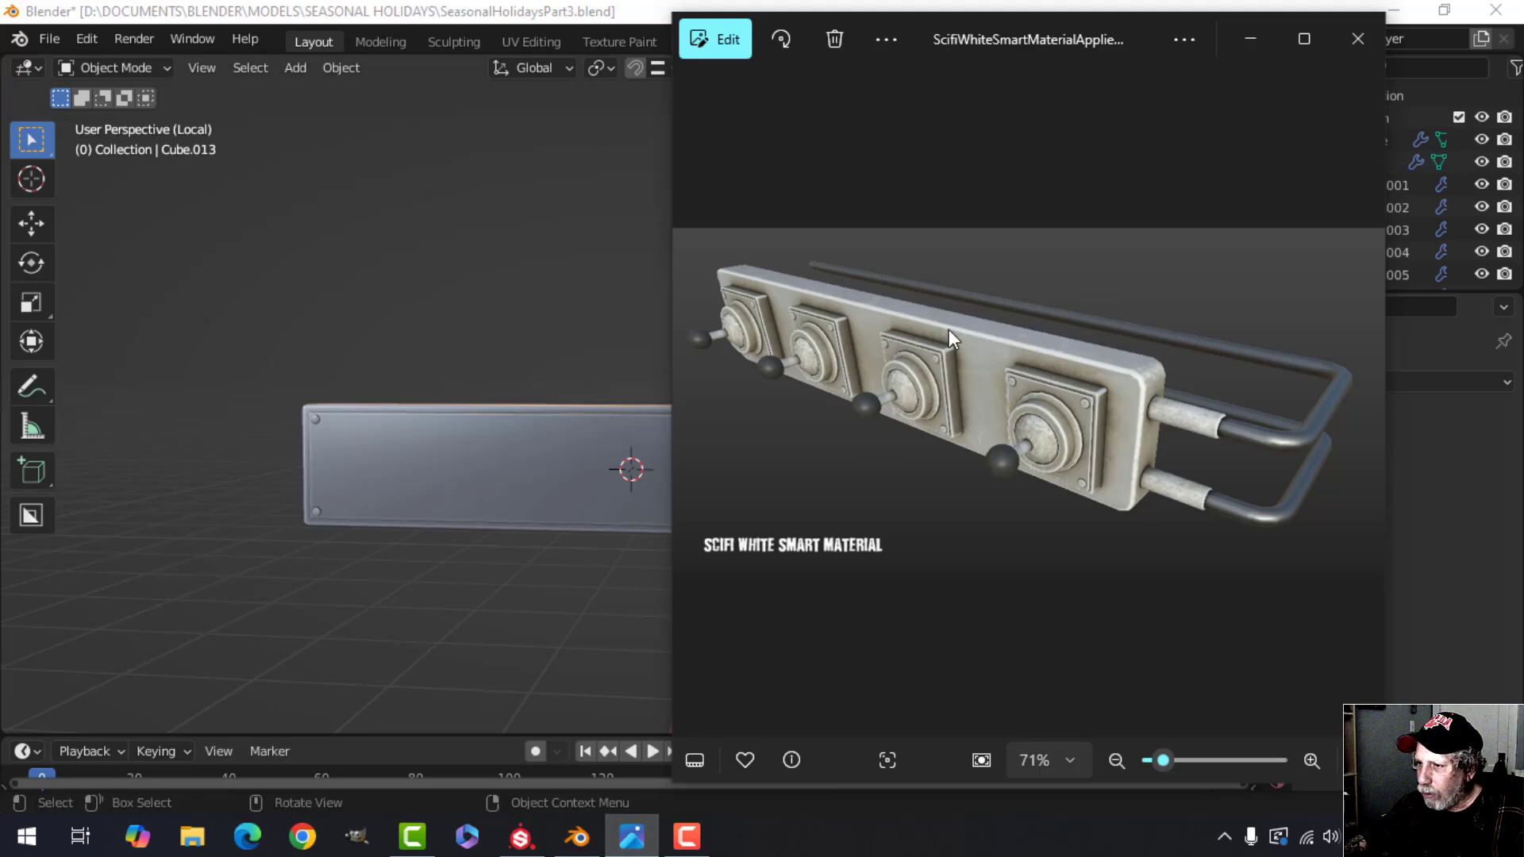
left_click(576, 836)
middle_click_drag(544, 601, 615, 595)
key("KP_1")
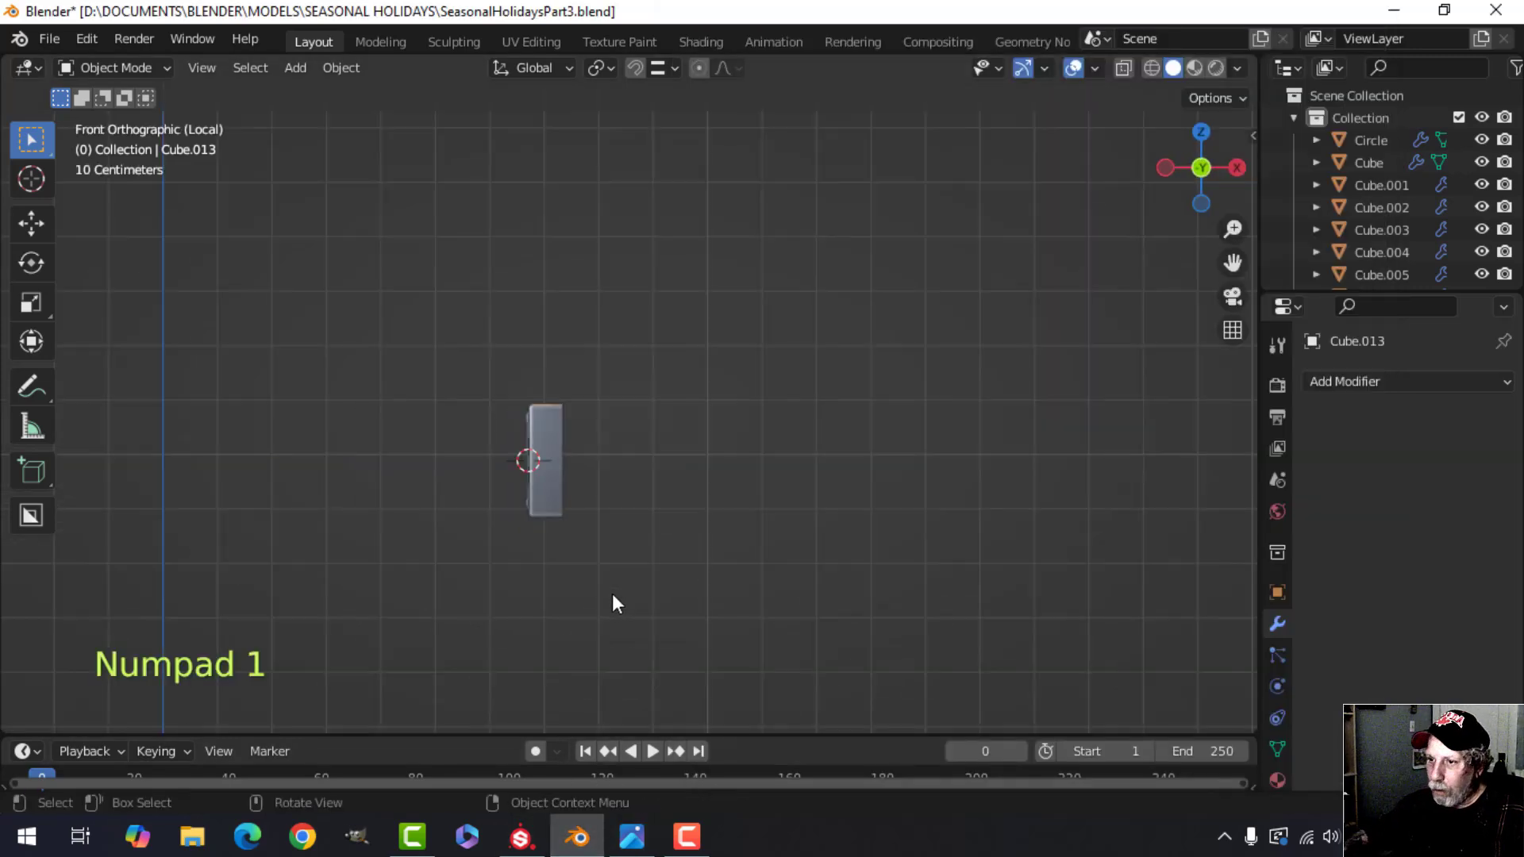
key("ctrl+KP_3")
key("shift+a")
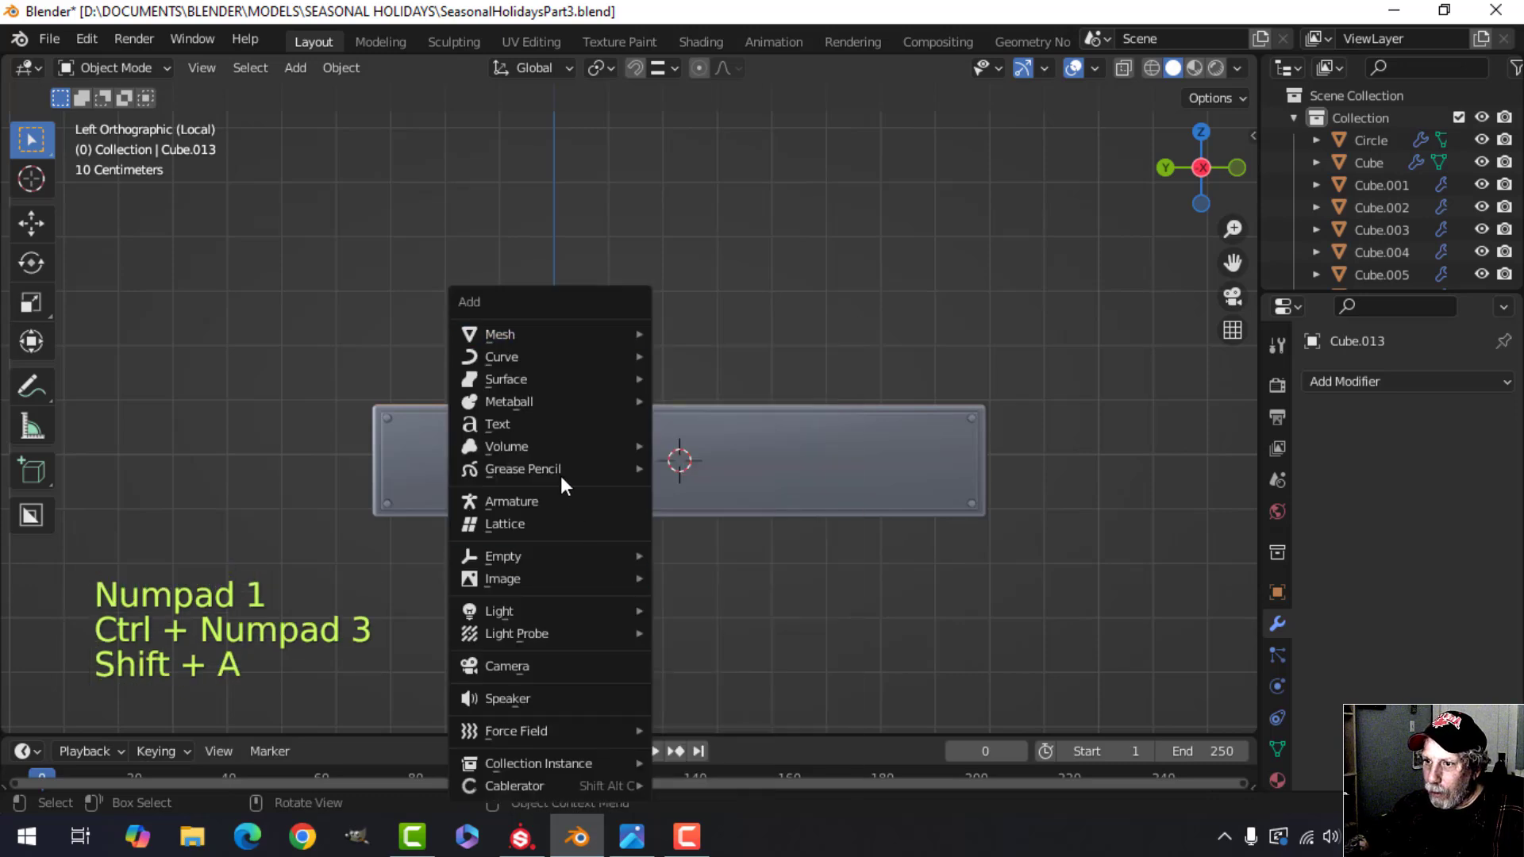
mouse_move(546, 333)
left_click(714, 329)
key("Tab")
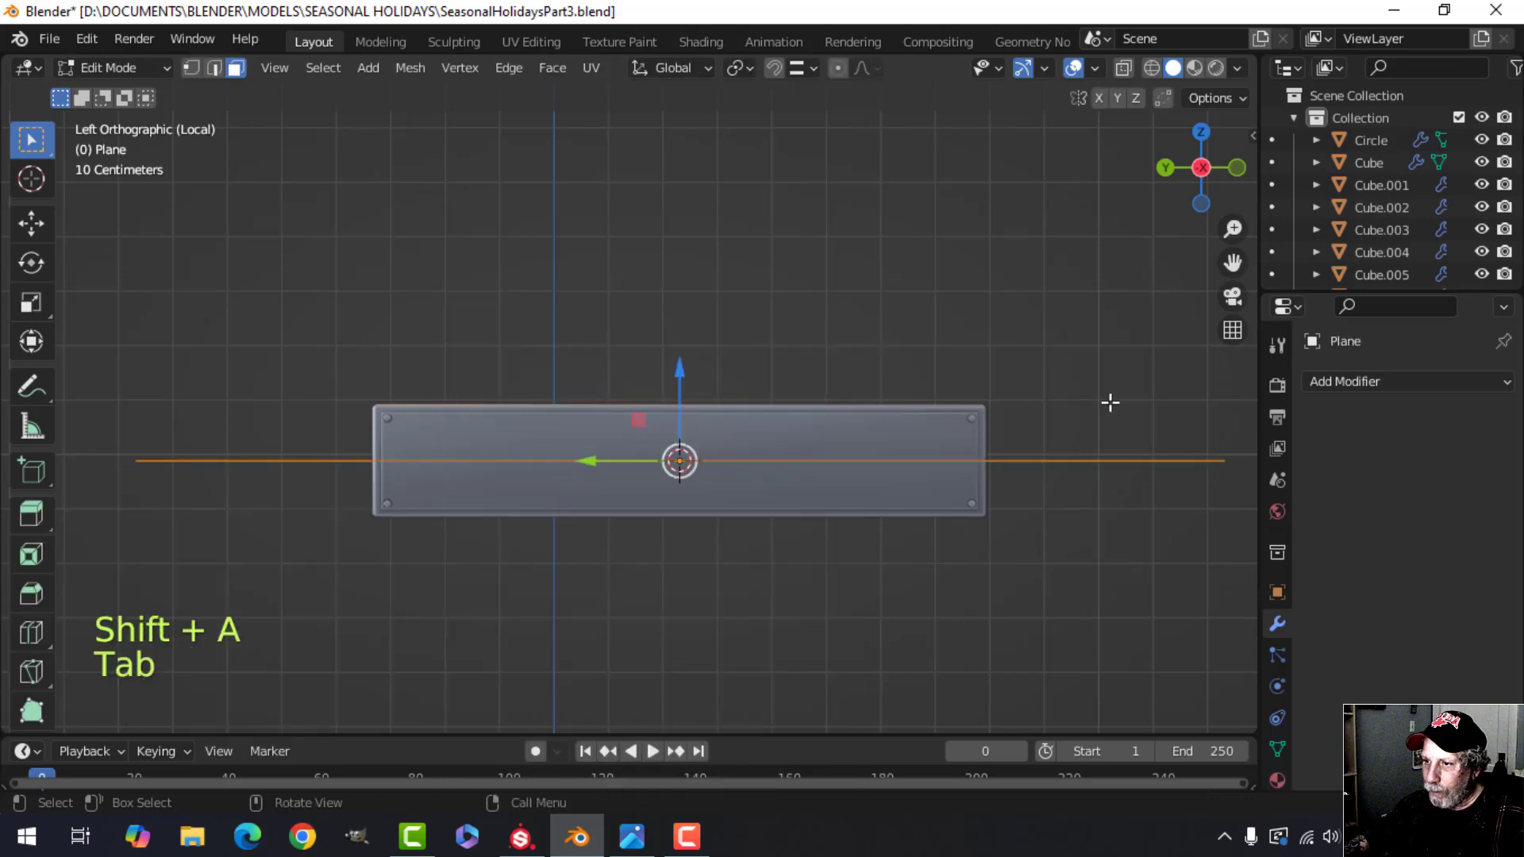
key("s")
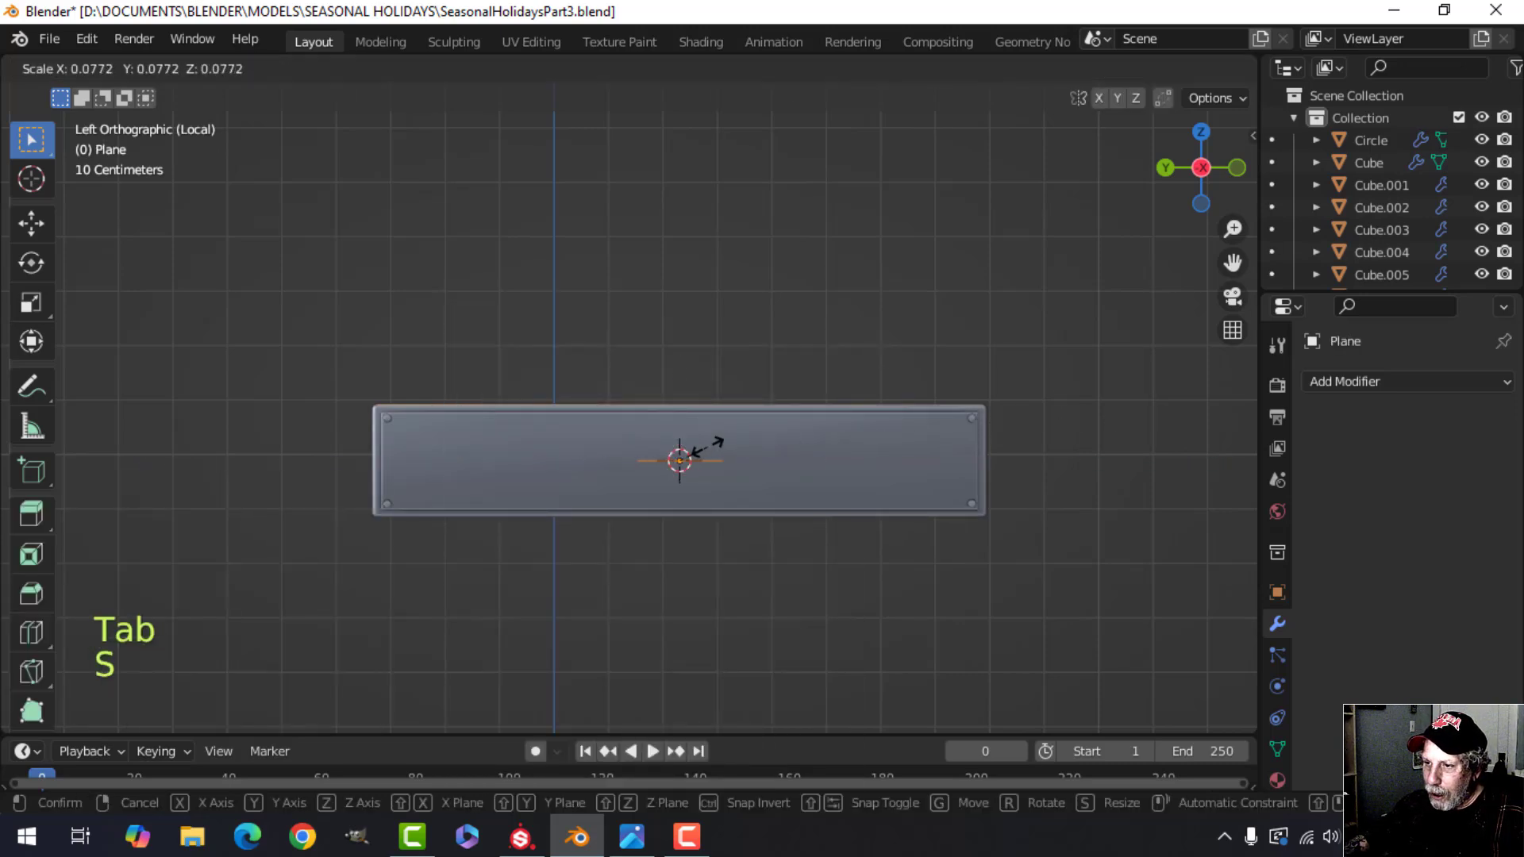
left_click(701, 442)
- Rotate the plane's mesh 90° about Y and move it about -0.0155 m in X, out from the bar's front
type("r")
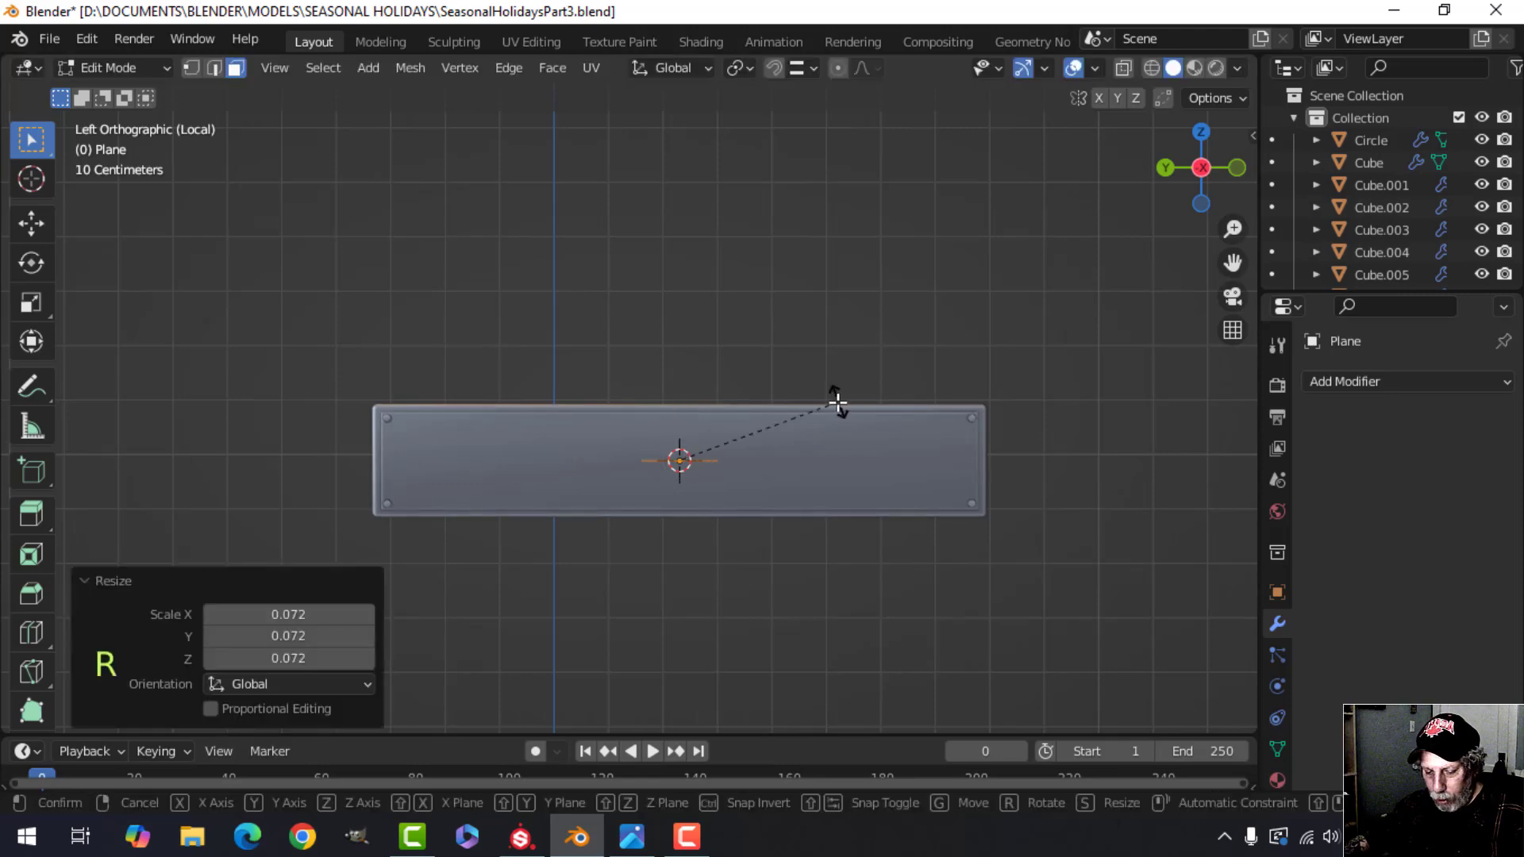
type("y")
type("90")
left_click(836, 403)
middle_click_drag(830, 415, 594, 498)
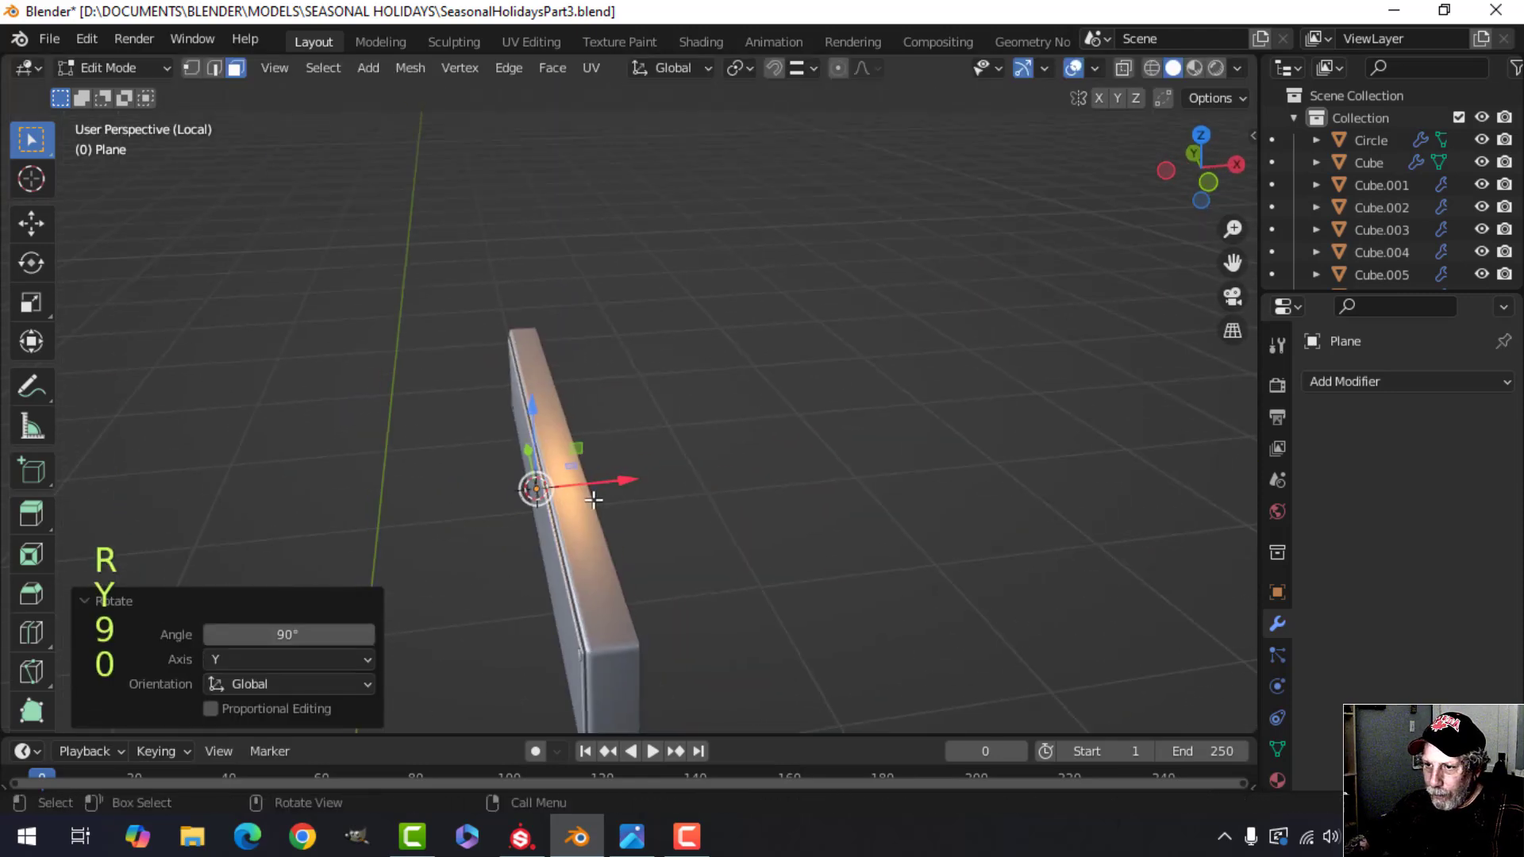
left_click_drag(613, 482, 605, 480)
- Shift the square about 0.409 m in Y toward the bar's end and about -0.0036 m in X
key("KP_1")
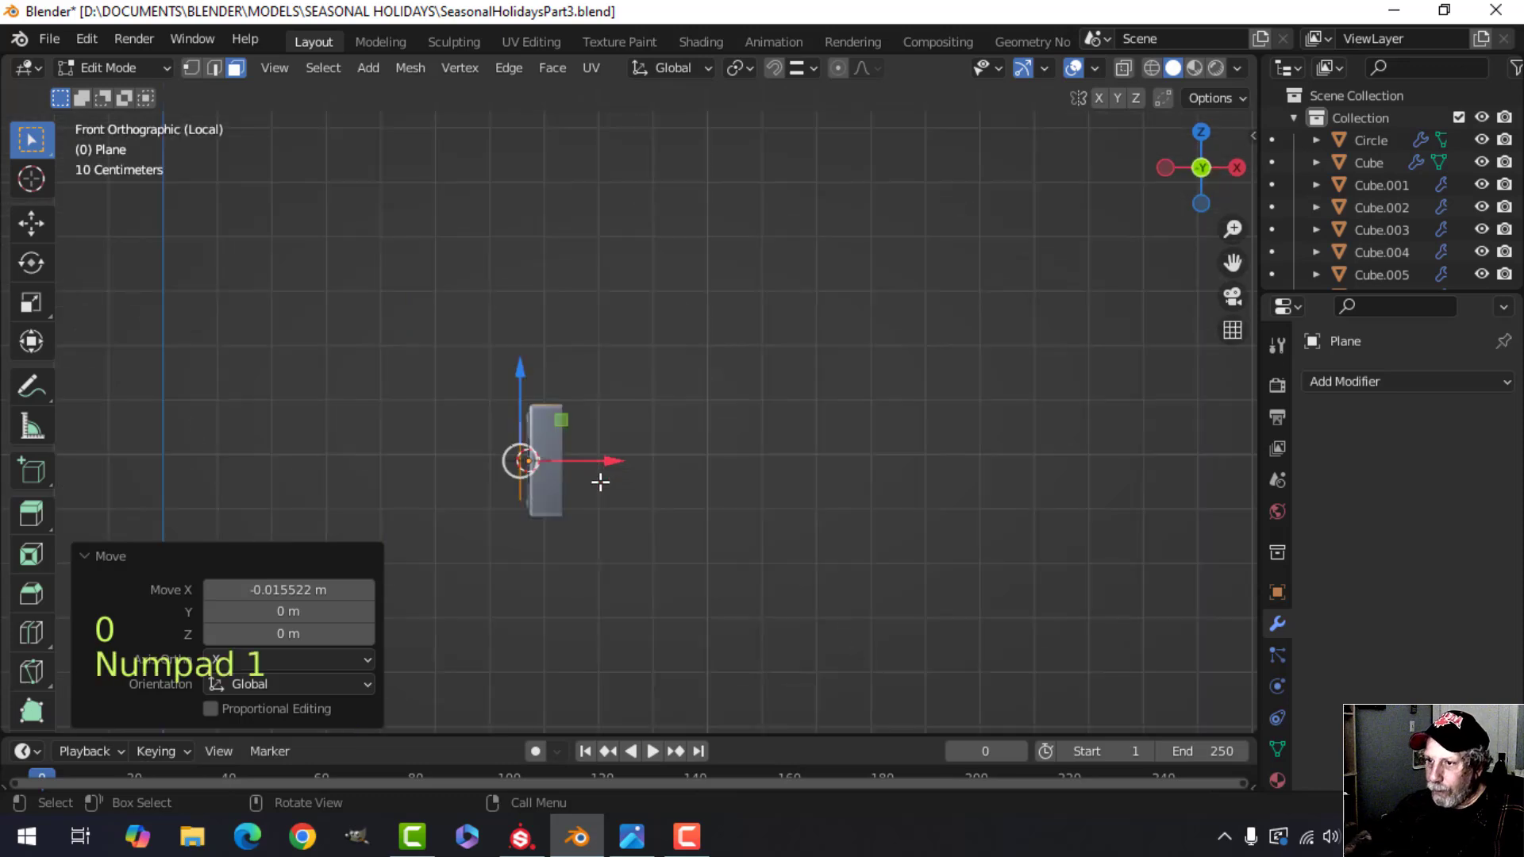
key("ctrl+KP_3")
scroll(599, 477, "up", 2)
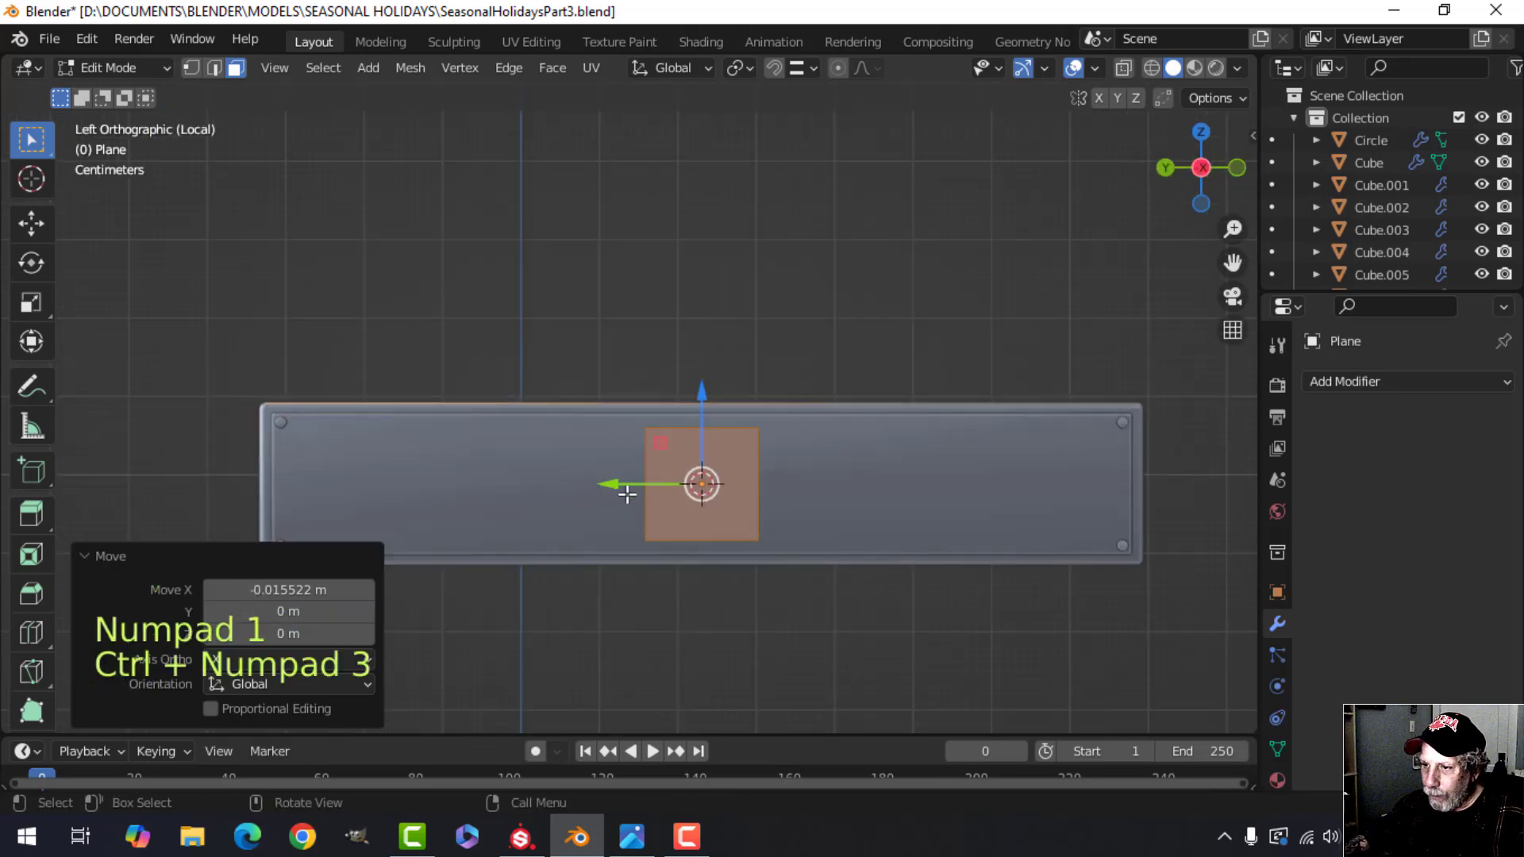
left_click_drag(620, 485, 347, 481)
middle_click_drag(348, 481, 530, 461, "shift")
scroll(532, 461, "up", 2)
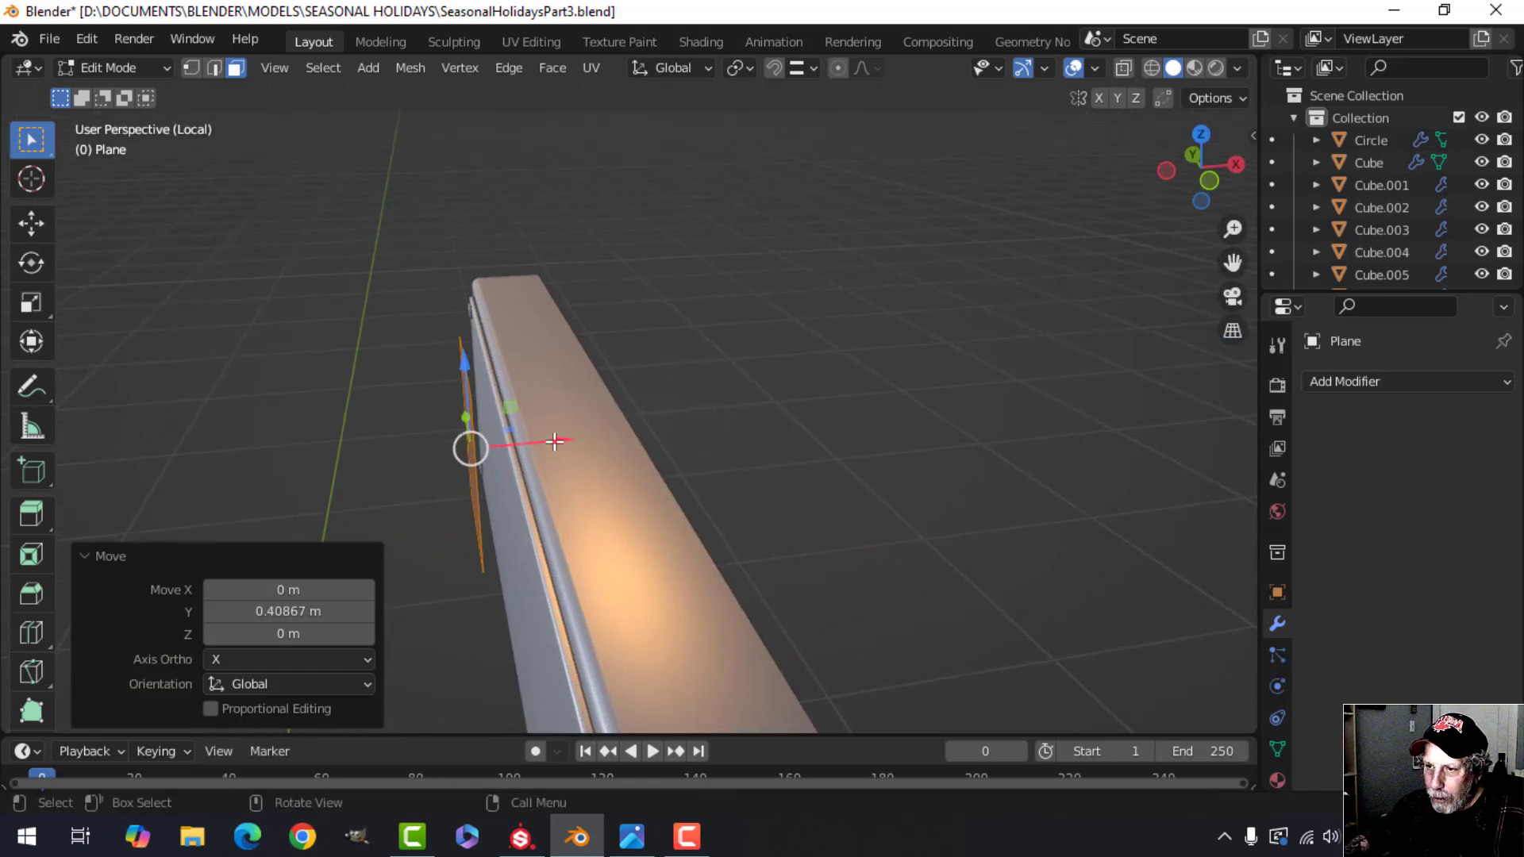
left_click_drag(554, 441, 553, 442)
middle_click_drag(553, 442, 573, 456)
- Extrude the square about 0.023 m toward the bar, delete its back face and nudge the plate along X
key("e")
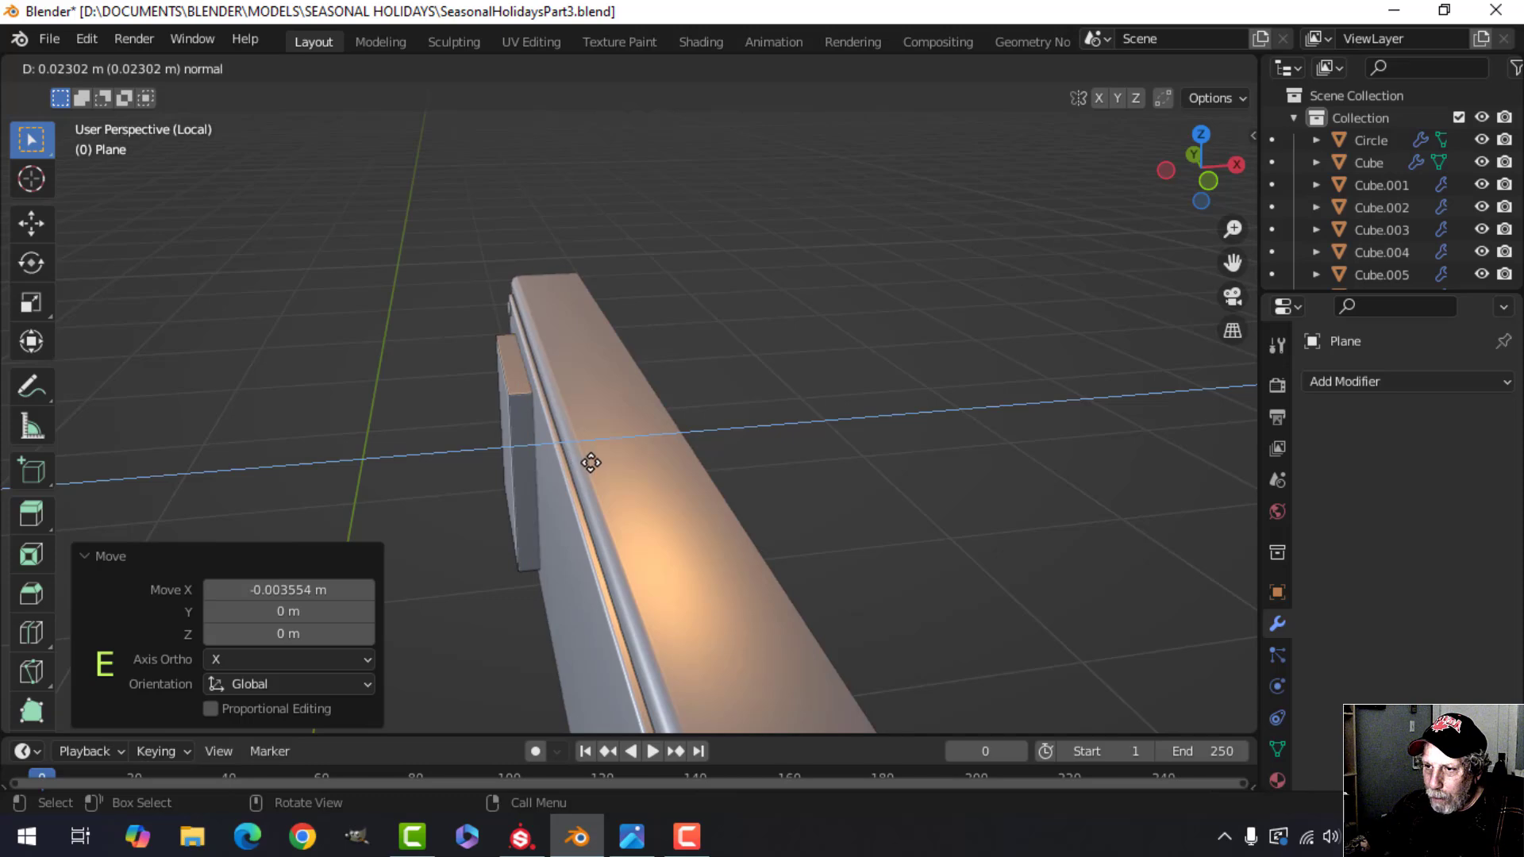
left_click(590, 463)
key("x")
left_click(595, 462)
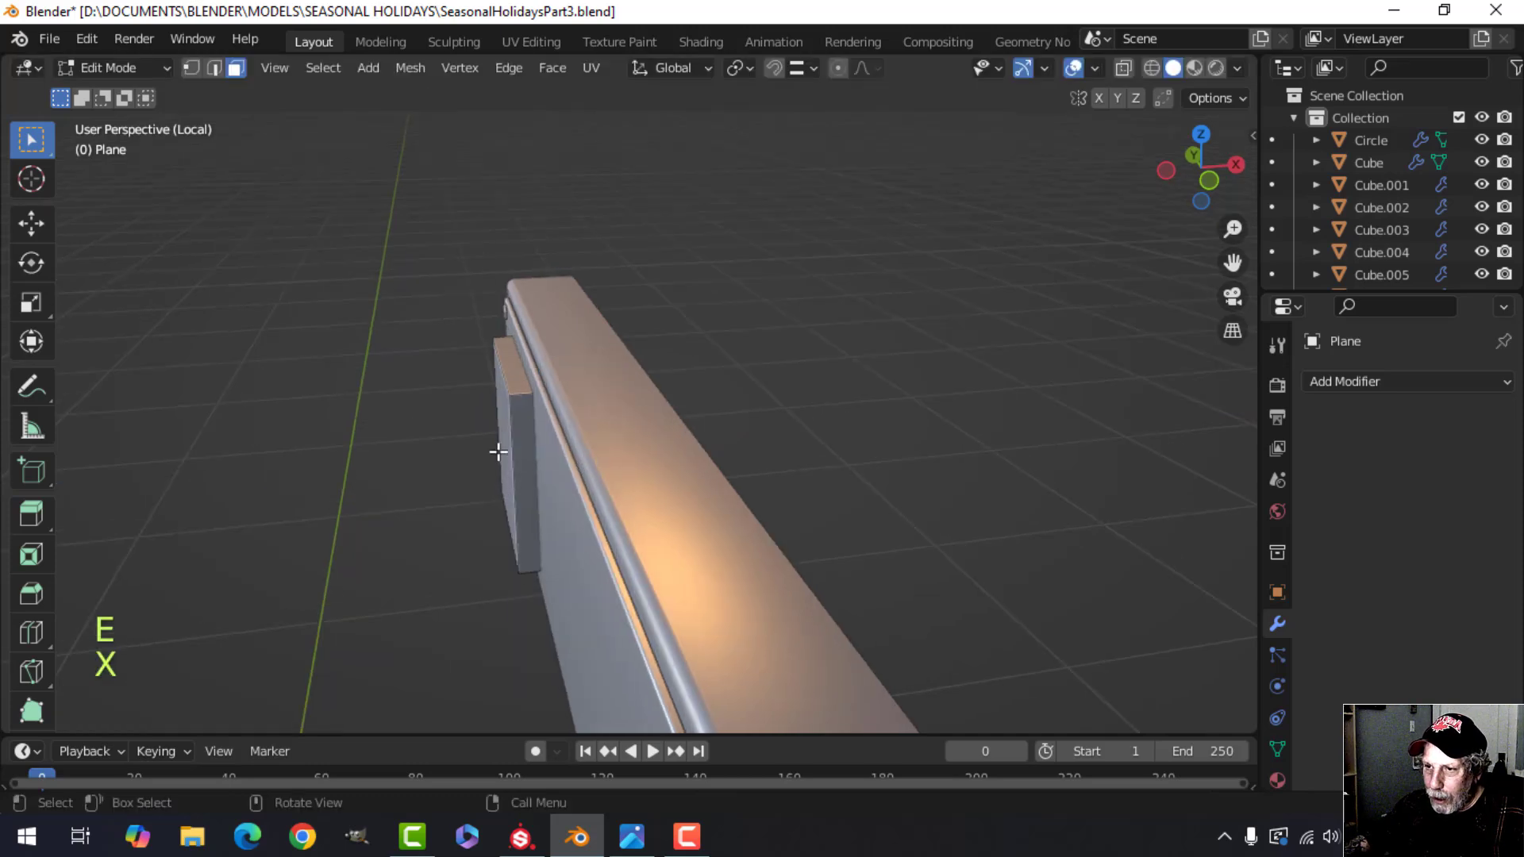
left_click_drag(586, 439, 578, 439)
middle_click_drag(527, 456, 639, 469)
- Bevel the plate's four short corner edges by about 0.003 m with two segments
key("alt+a")
key("2")
left_click(571, 392)
left_click(550, 515, "shift")
scroll(574, 531, "up", 2)
left_click(507, 577, "shift")
left_click(517, 519, "shift")
key("ctrl+b")
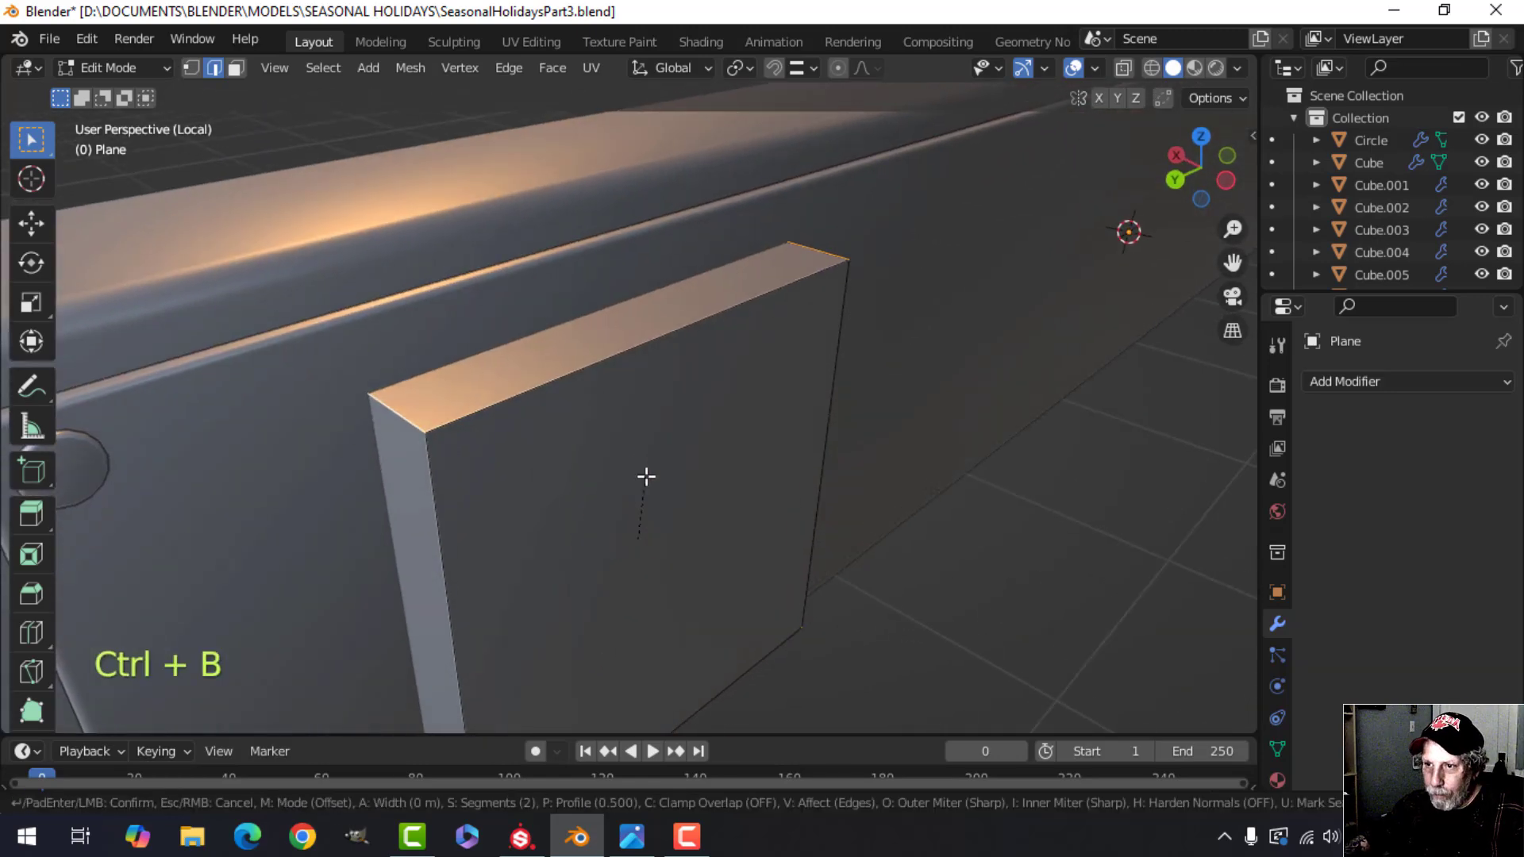
key("shift")
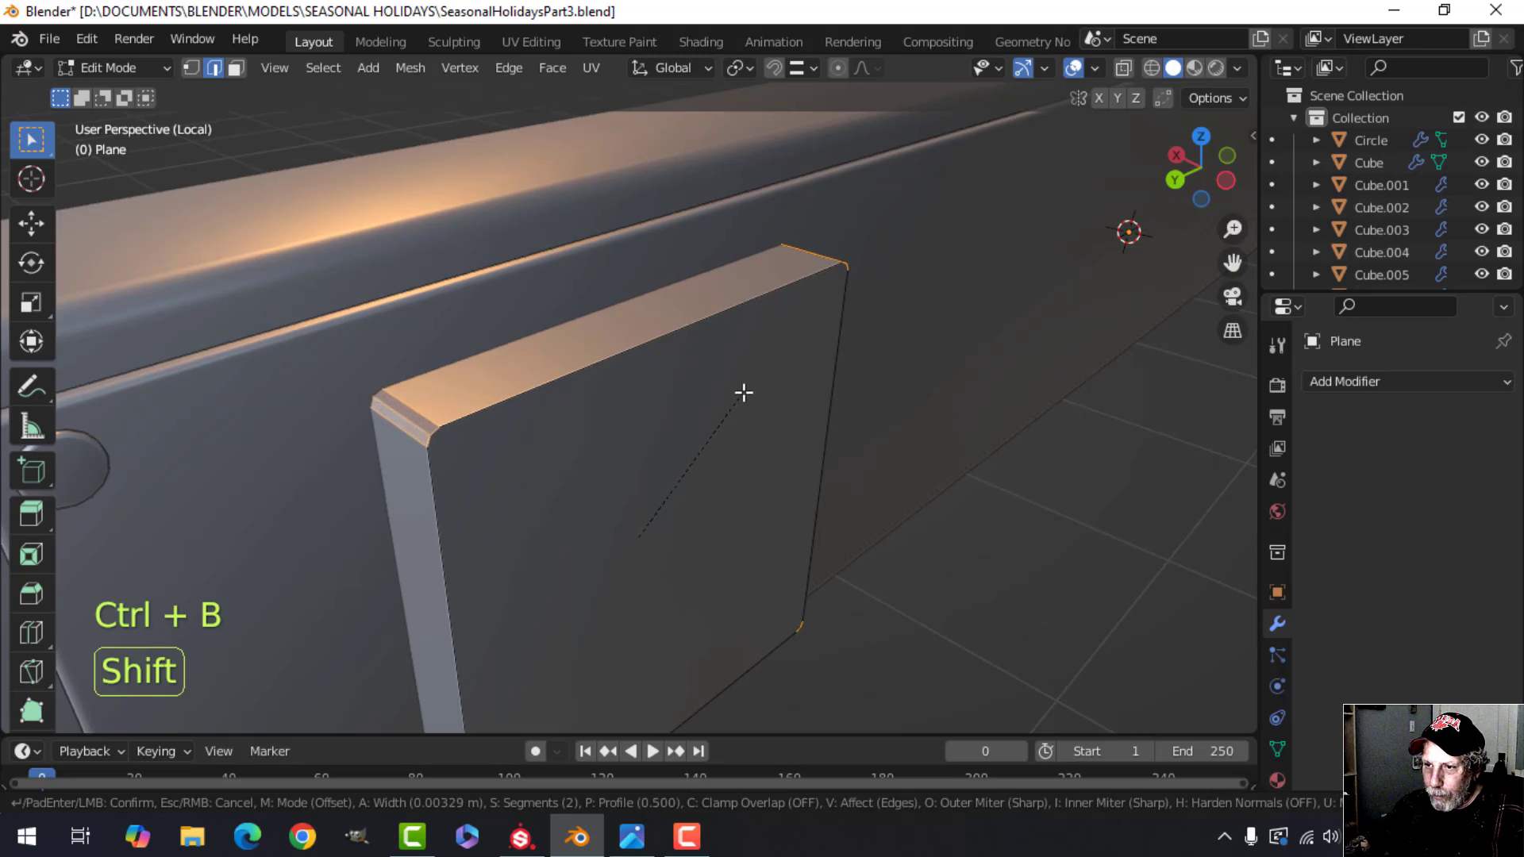
left_click(622, 397)
- Bevel the outline of the plate's front face by about 0.00135 m with two segments and shade the plate smooth
key("alt+a")
left_click(714, 397)
key("ctrl+b")
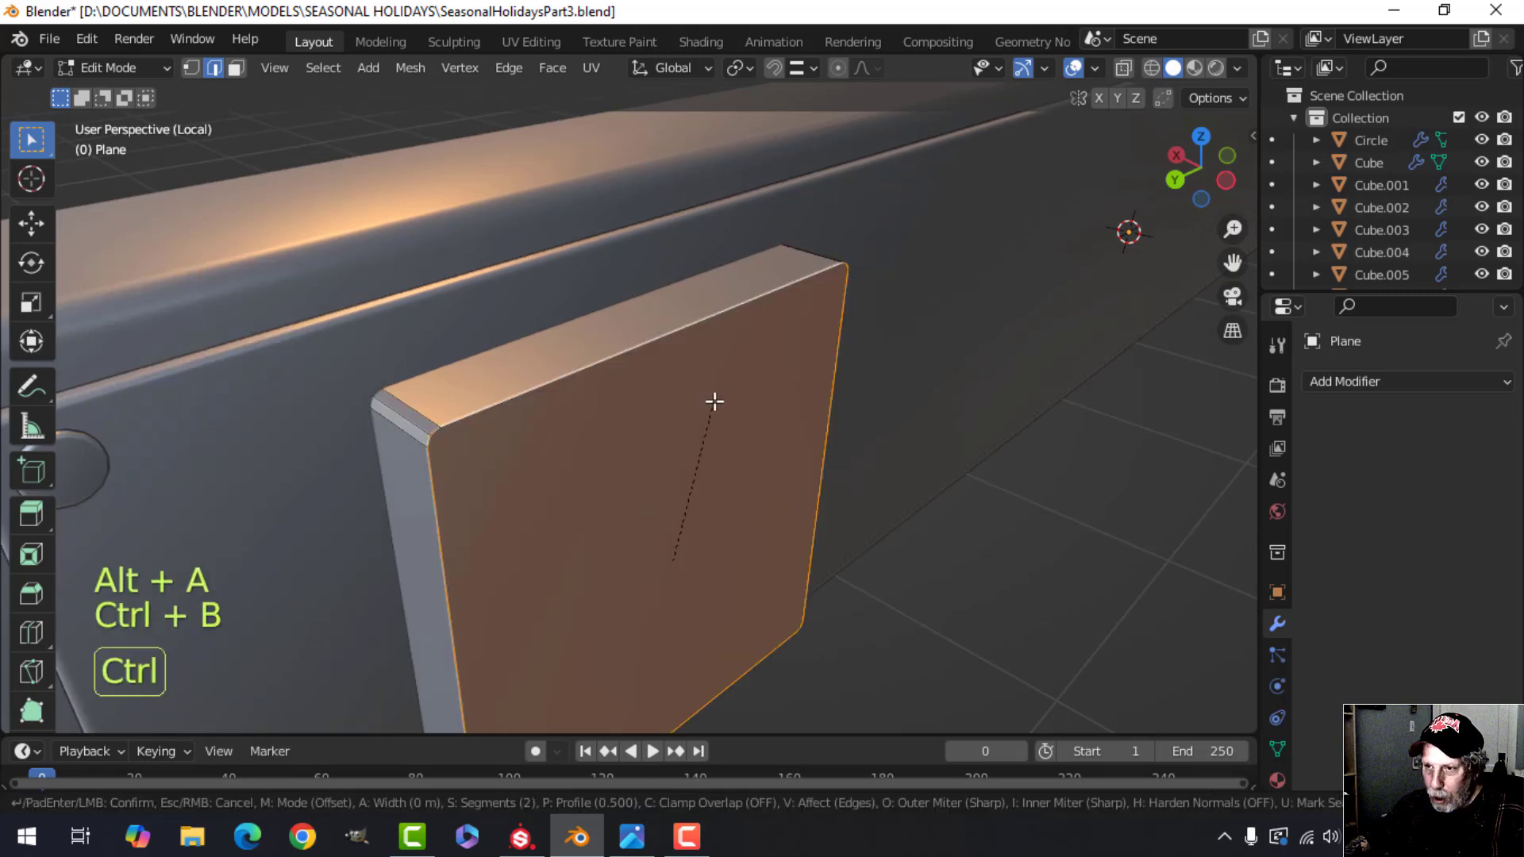
left_click(711, 343)
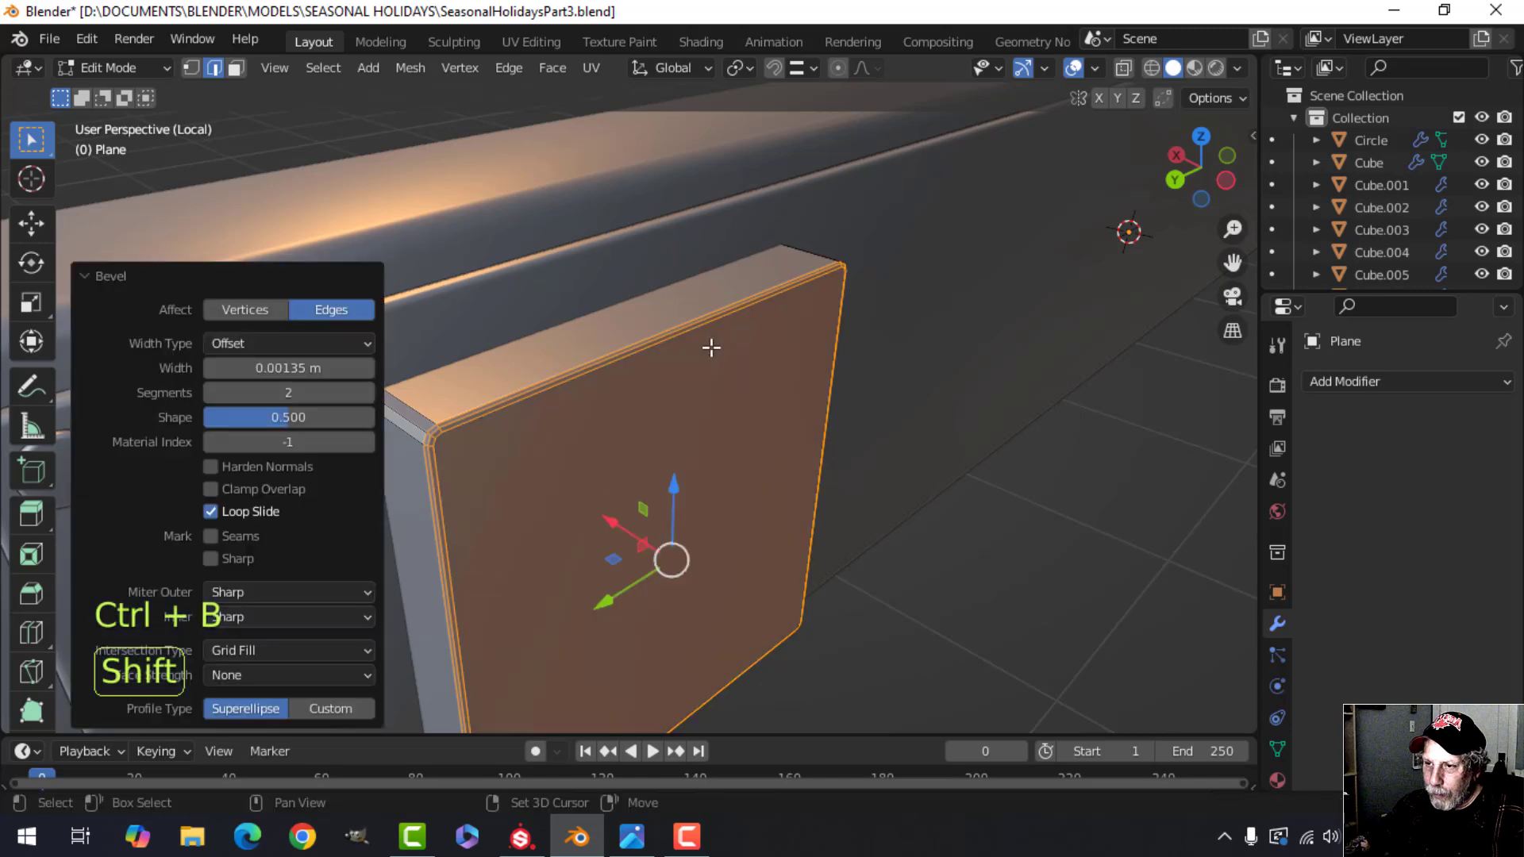
key("Tab")
right_click(554, 430)
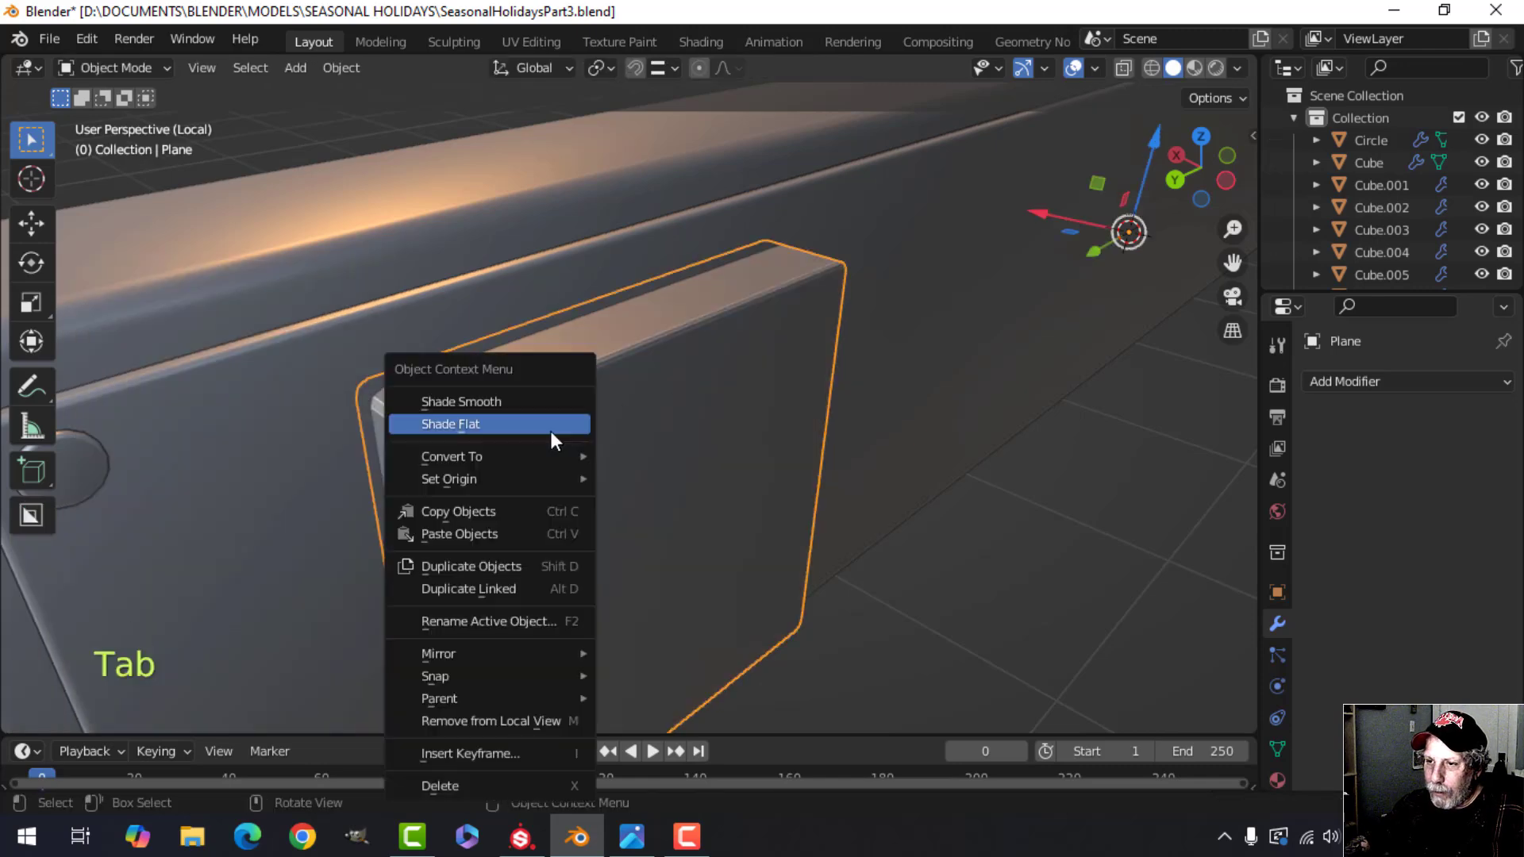
left_click(510, 402)
scroll(698, 469, "down", 5)
key("alt+a")
- Try an Array modifier on the plate with a relative offset of 0 in X and about -1.4 in Y
middle_click_drag(698, 469, 500, 411)
scroll(587, 448, "down", 3)
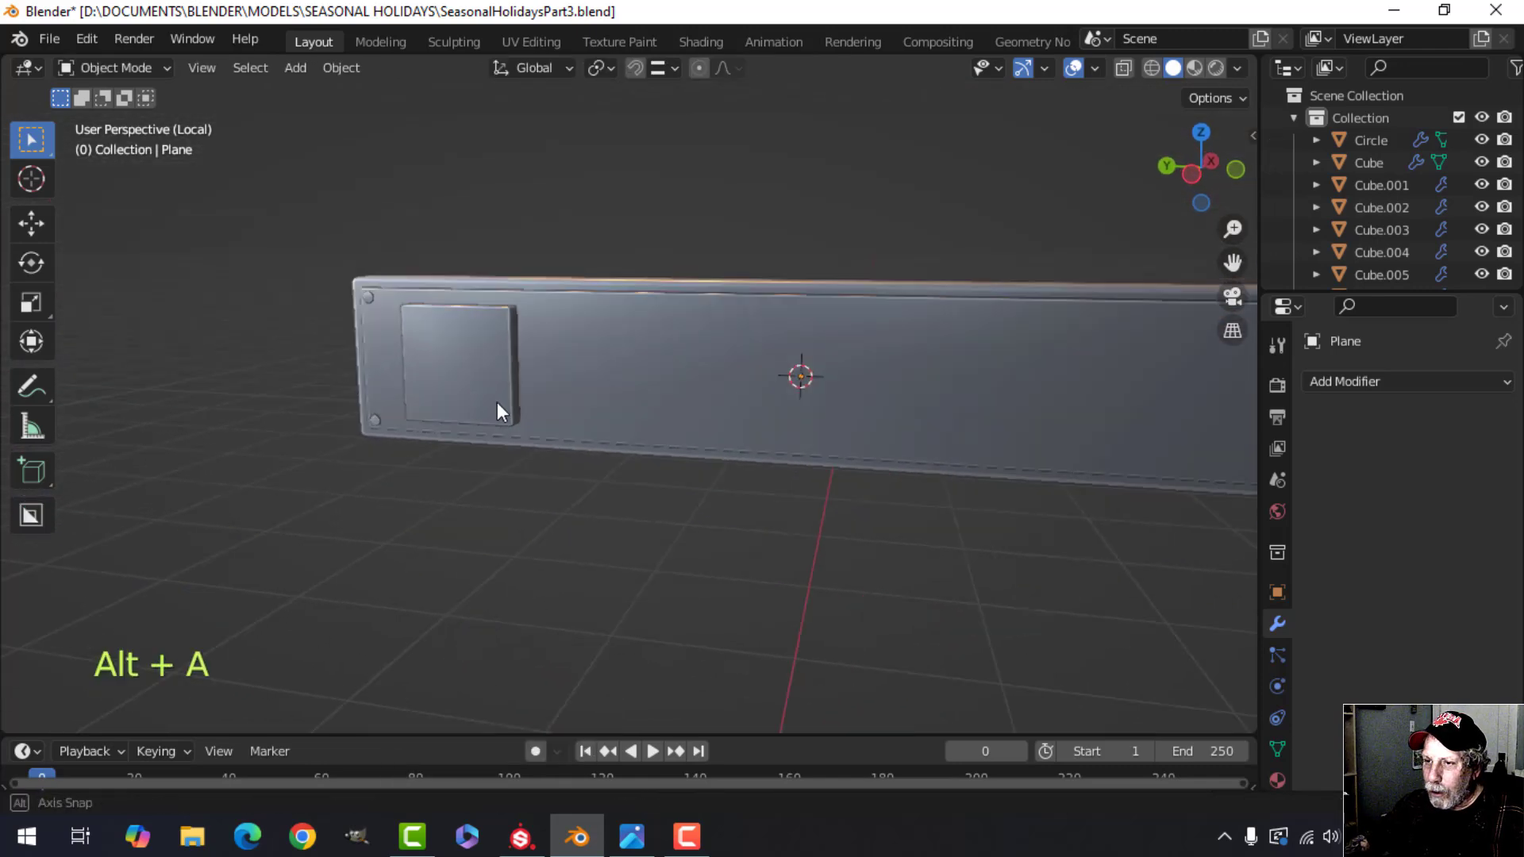
left_click(465, 384)
scroll(793, 441, "down", 3)
middle_click_drag(792, 441, 695, 450, "shift")
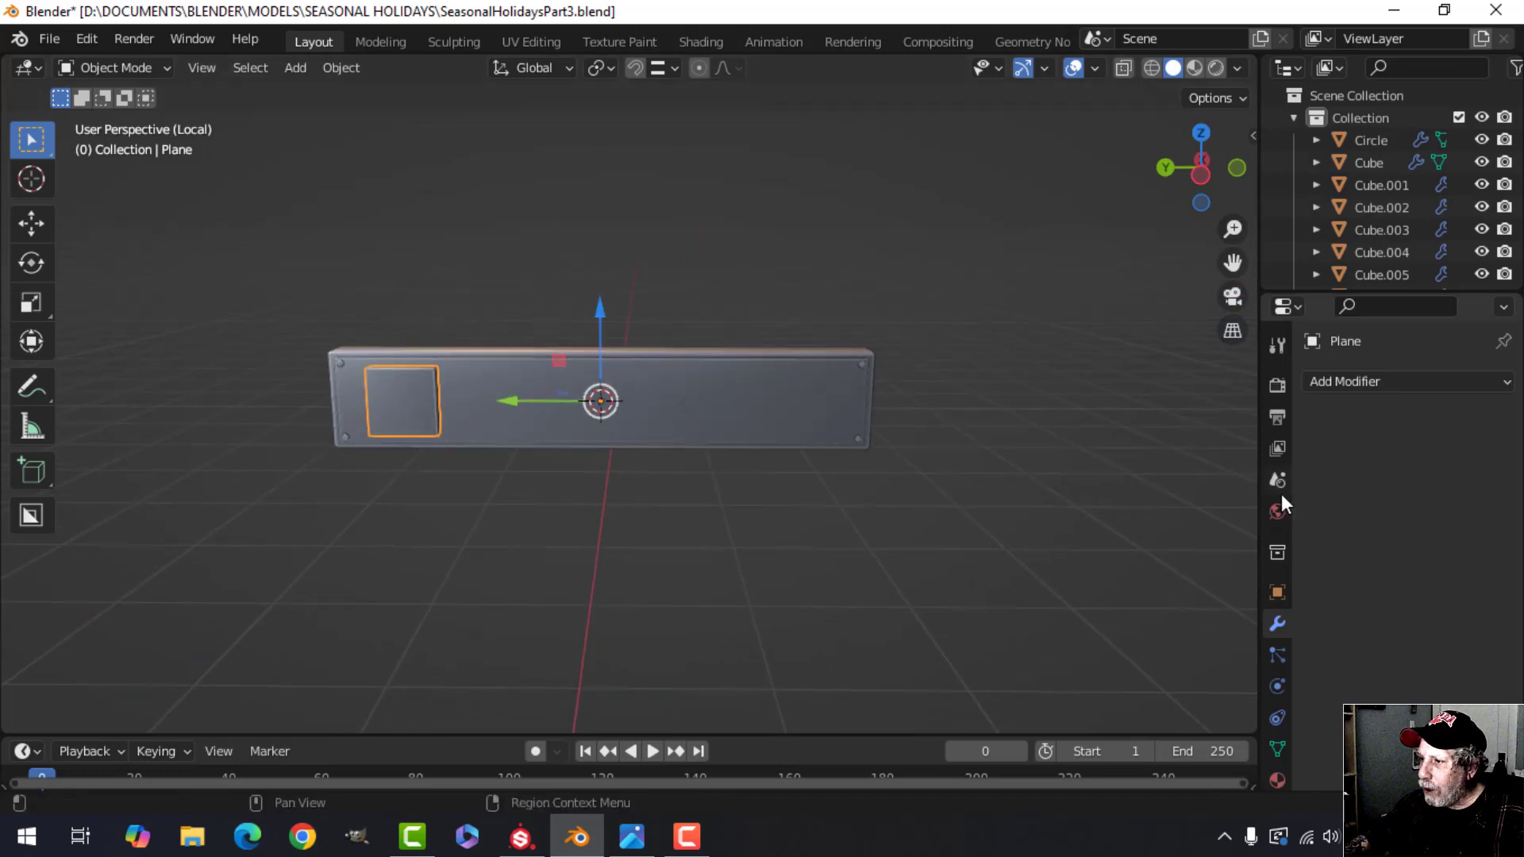
left_click(1381, 381)
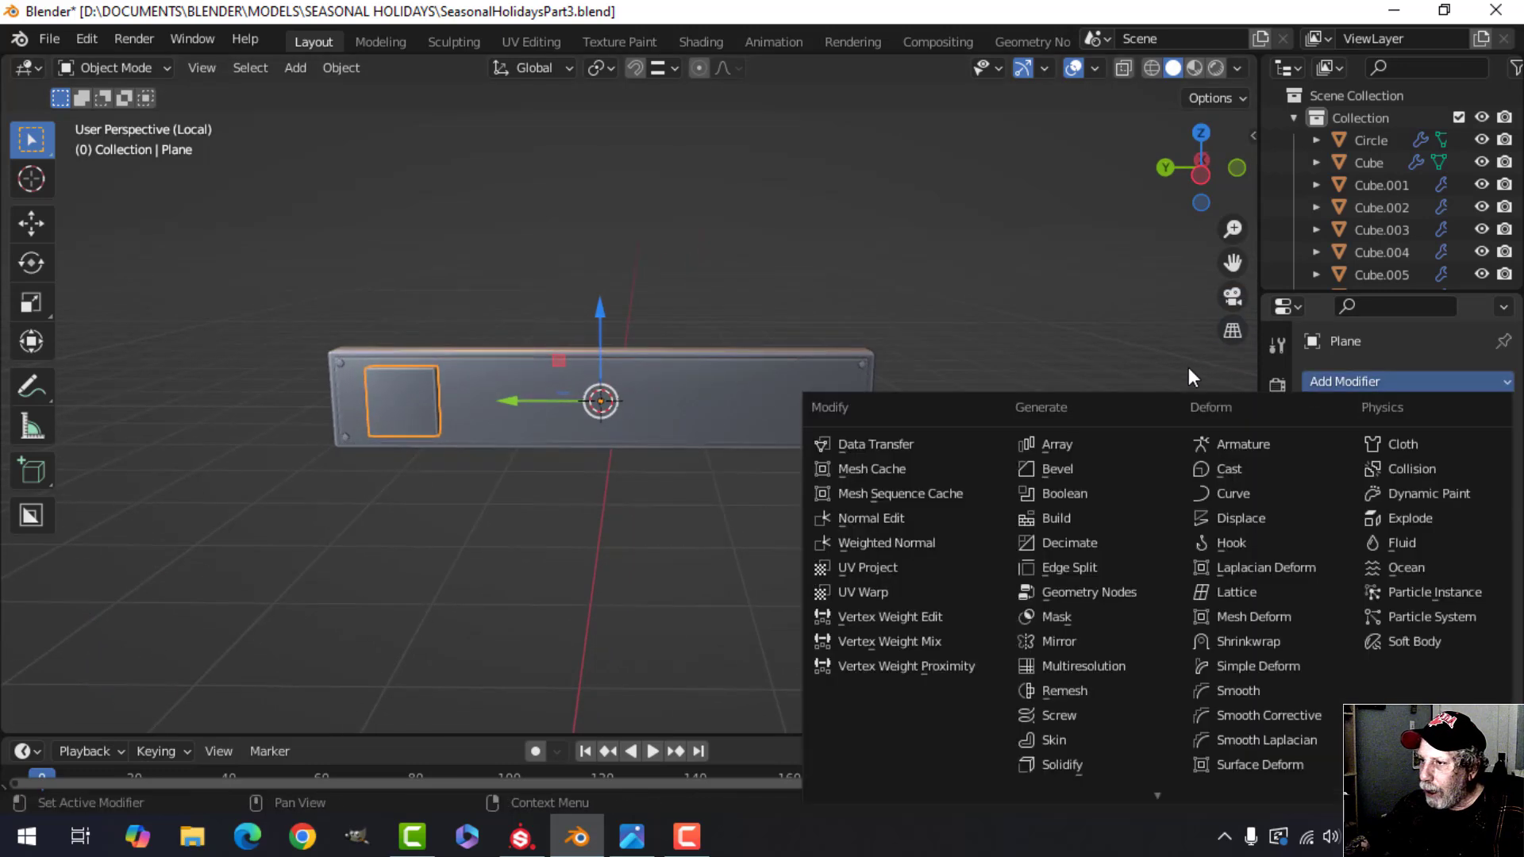
left_click(1047, 444)
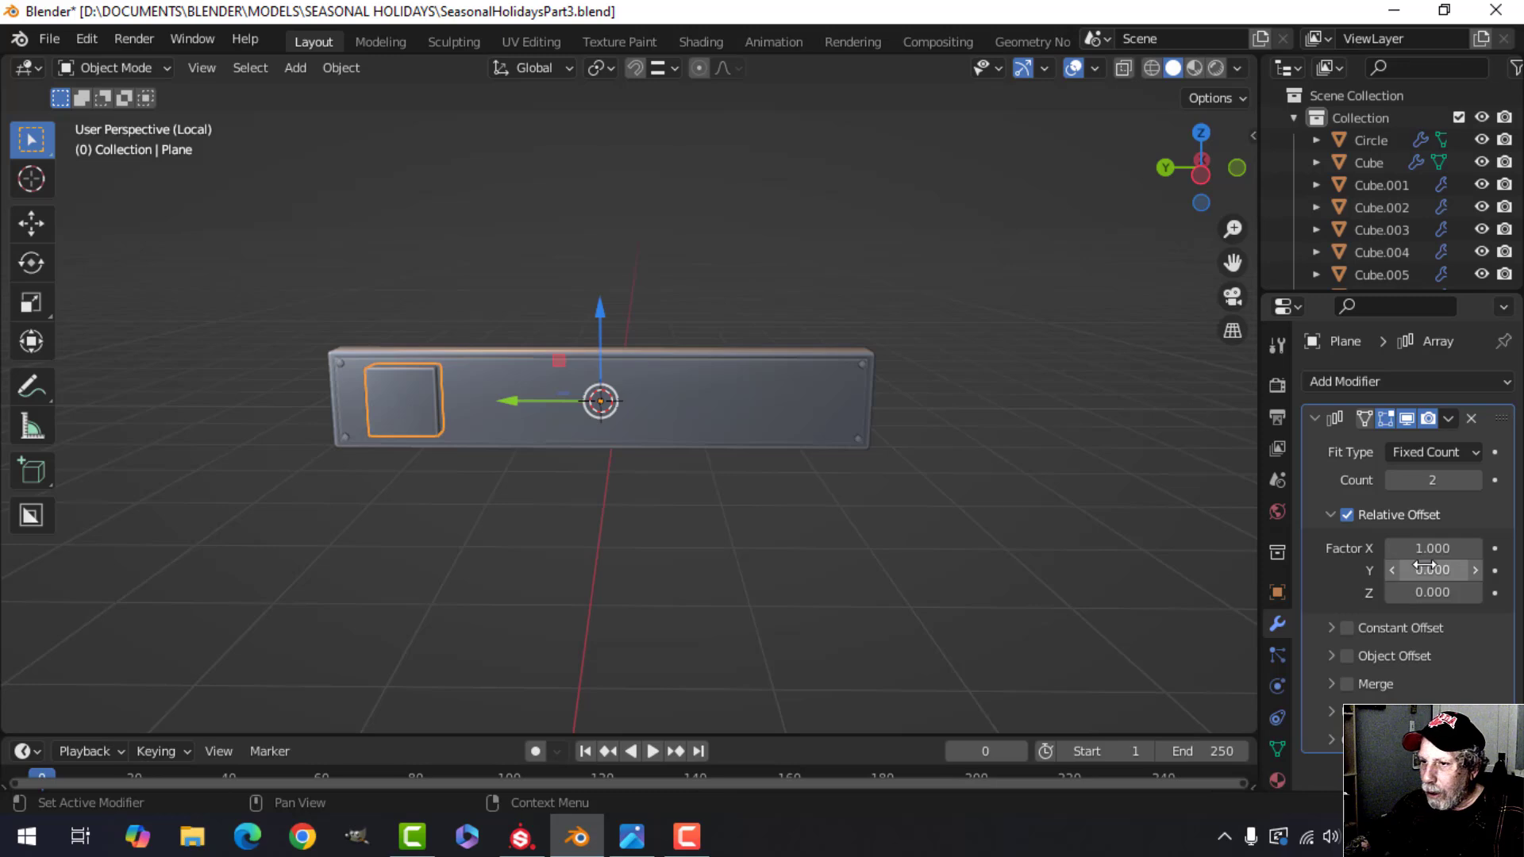
mouse_move(1425, 565)
left_mouse_down()
mouse_move(1508, 565)
mouse_move(1408, 565)
left_mouse_up()
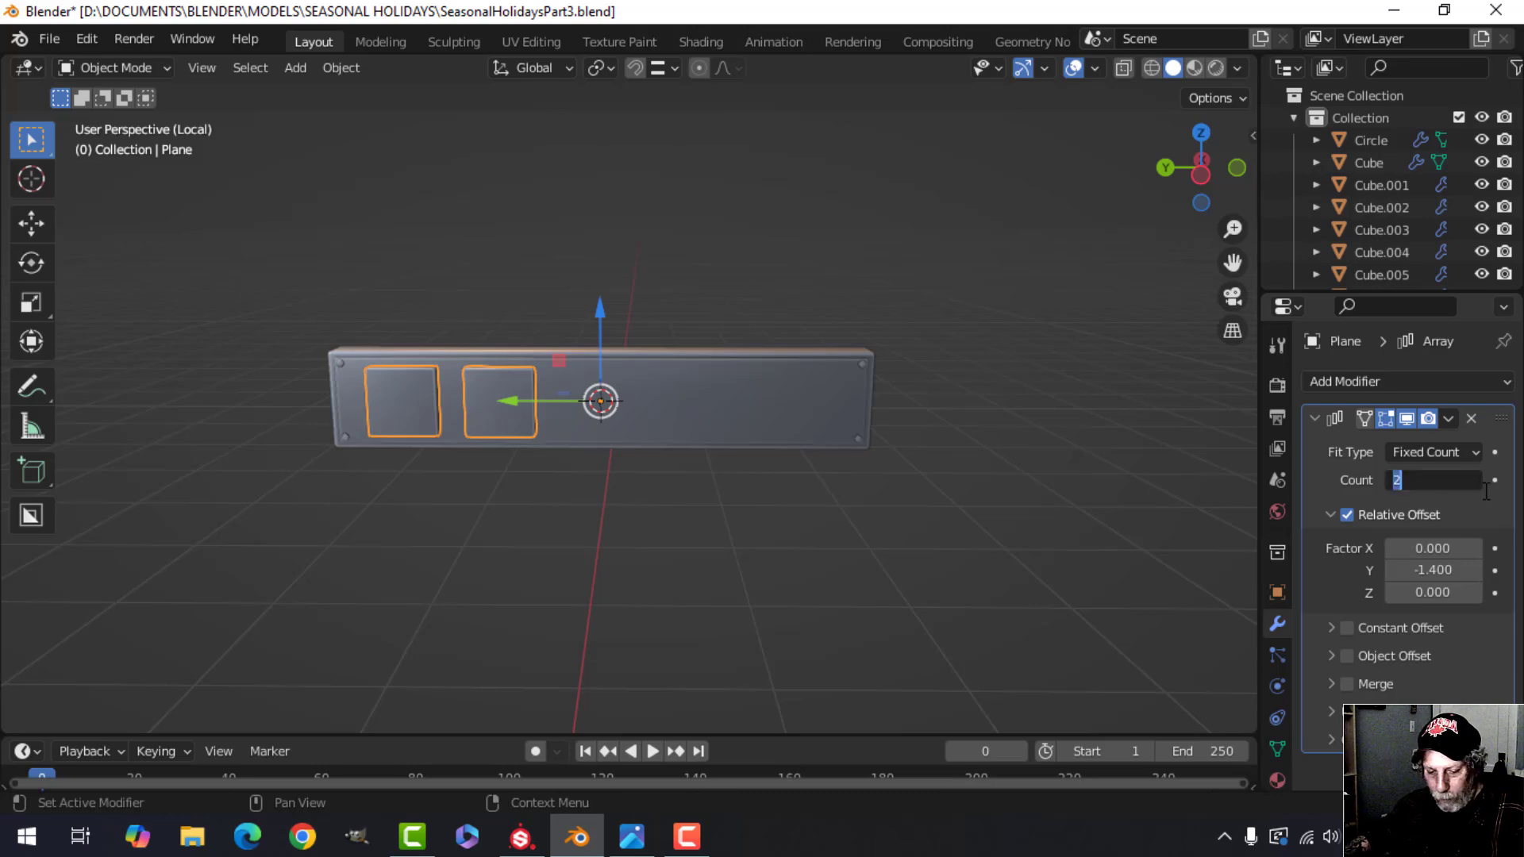
- Set the array count to 4 and the relative Y offset to -1.9 to spread the plates along the bar
key("Return")
left_click_drag(1434, 566, 1341, 567, "shift")
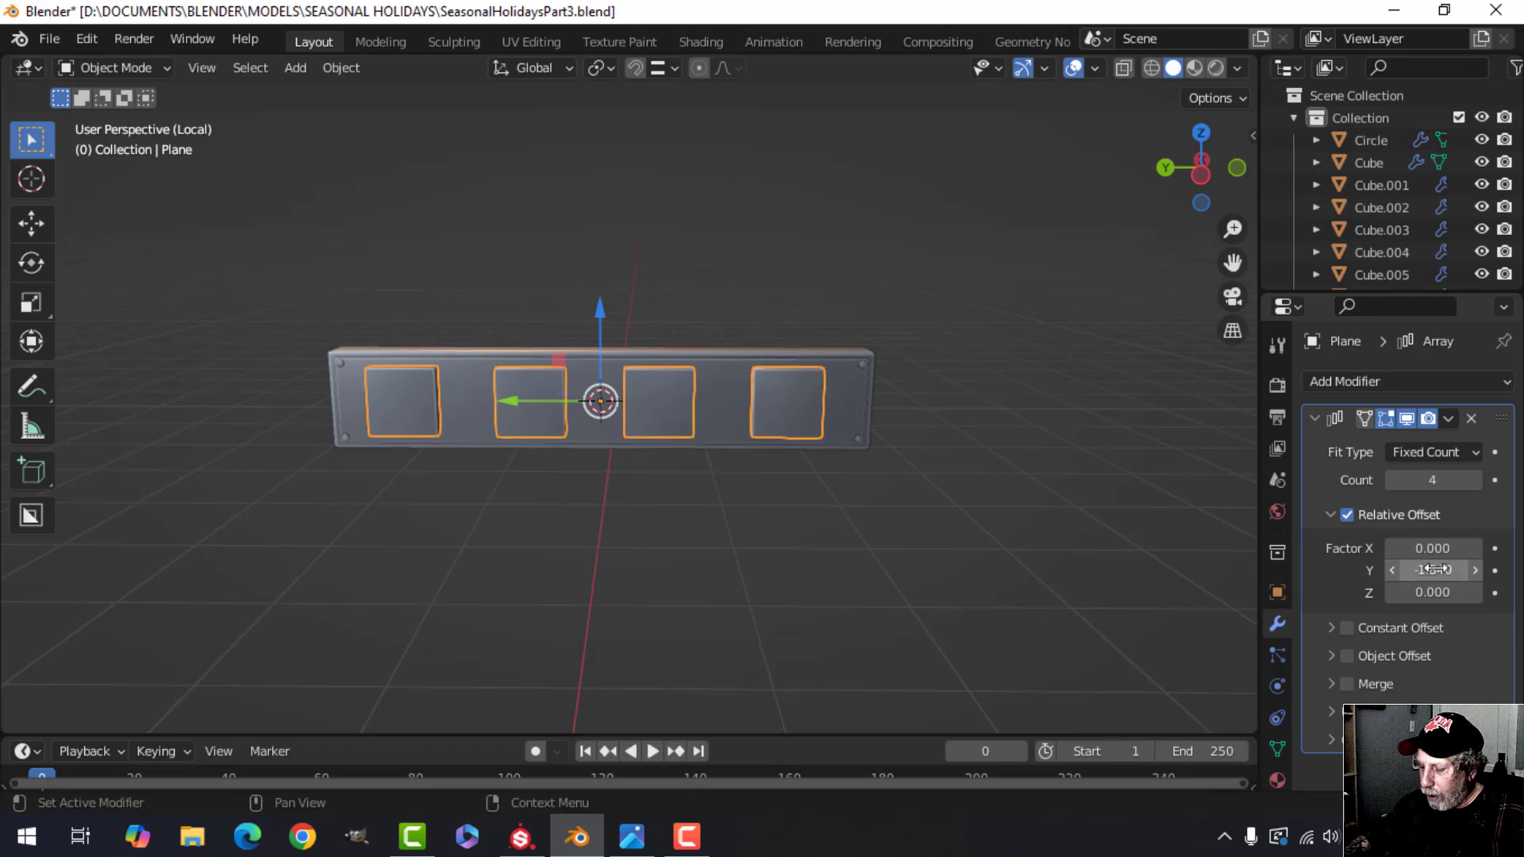
key("ctrl+KP_3")
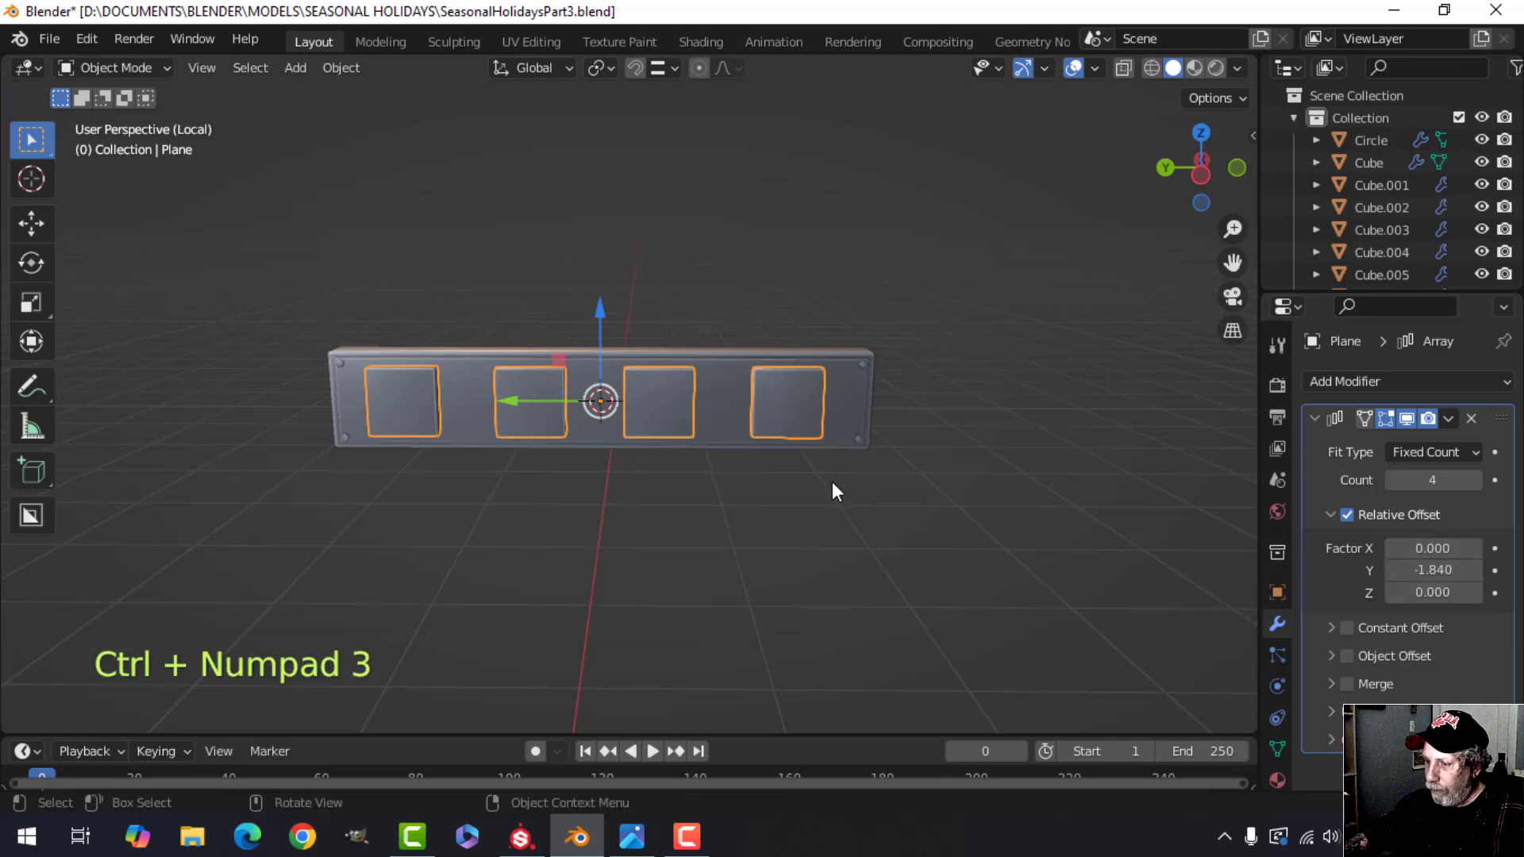
key("ctrl+KP_3")
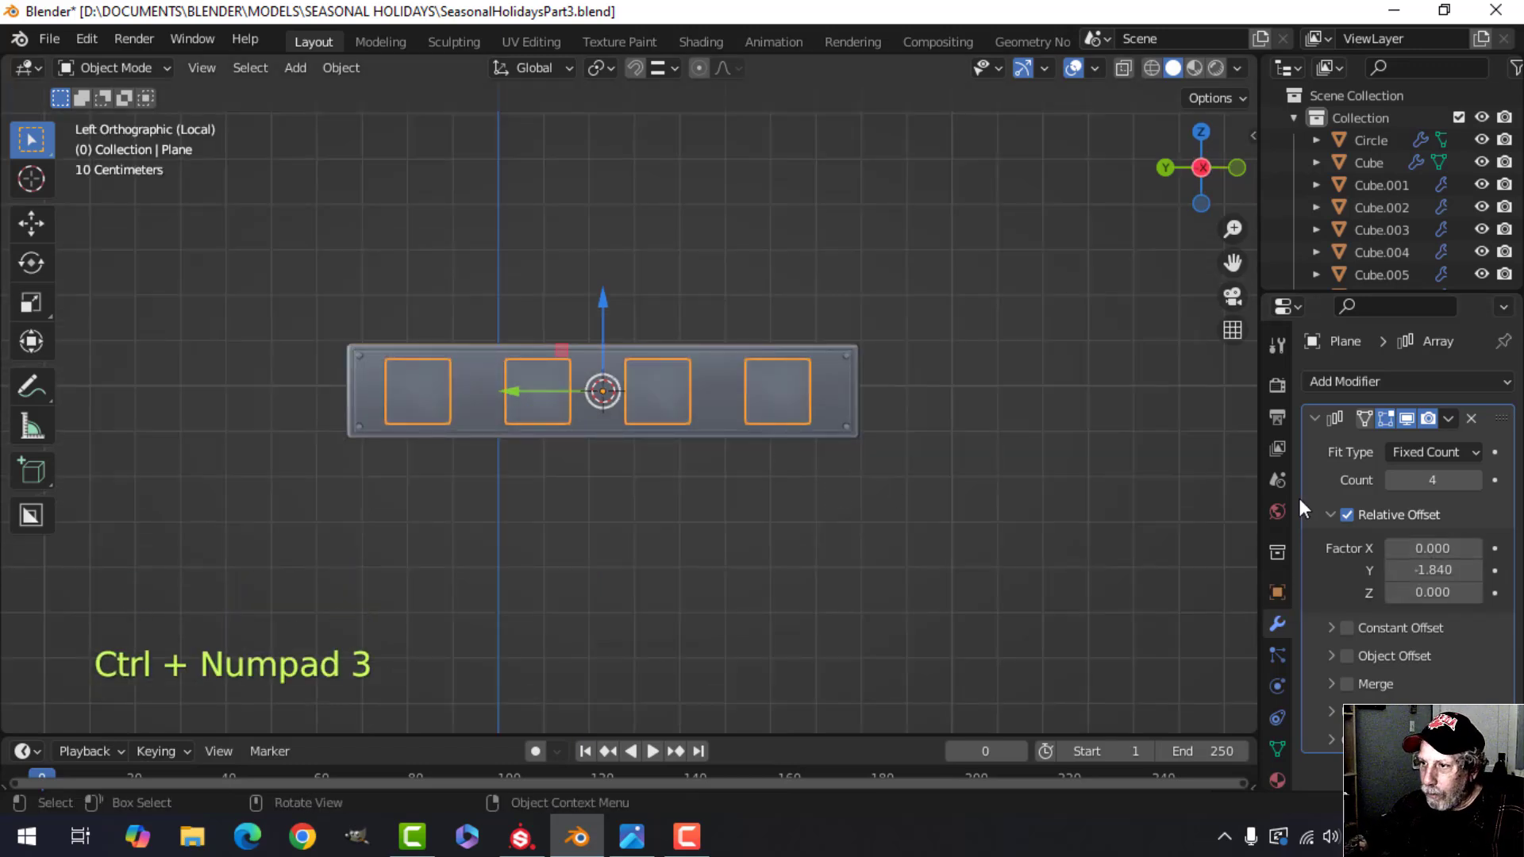
left_click_drag(1449, 569, 1443, 569, "shift")
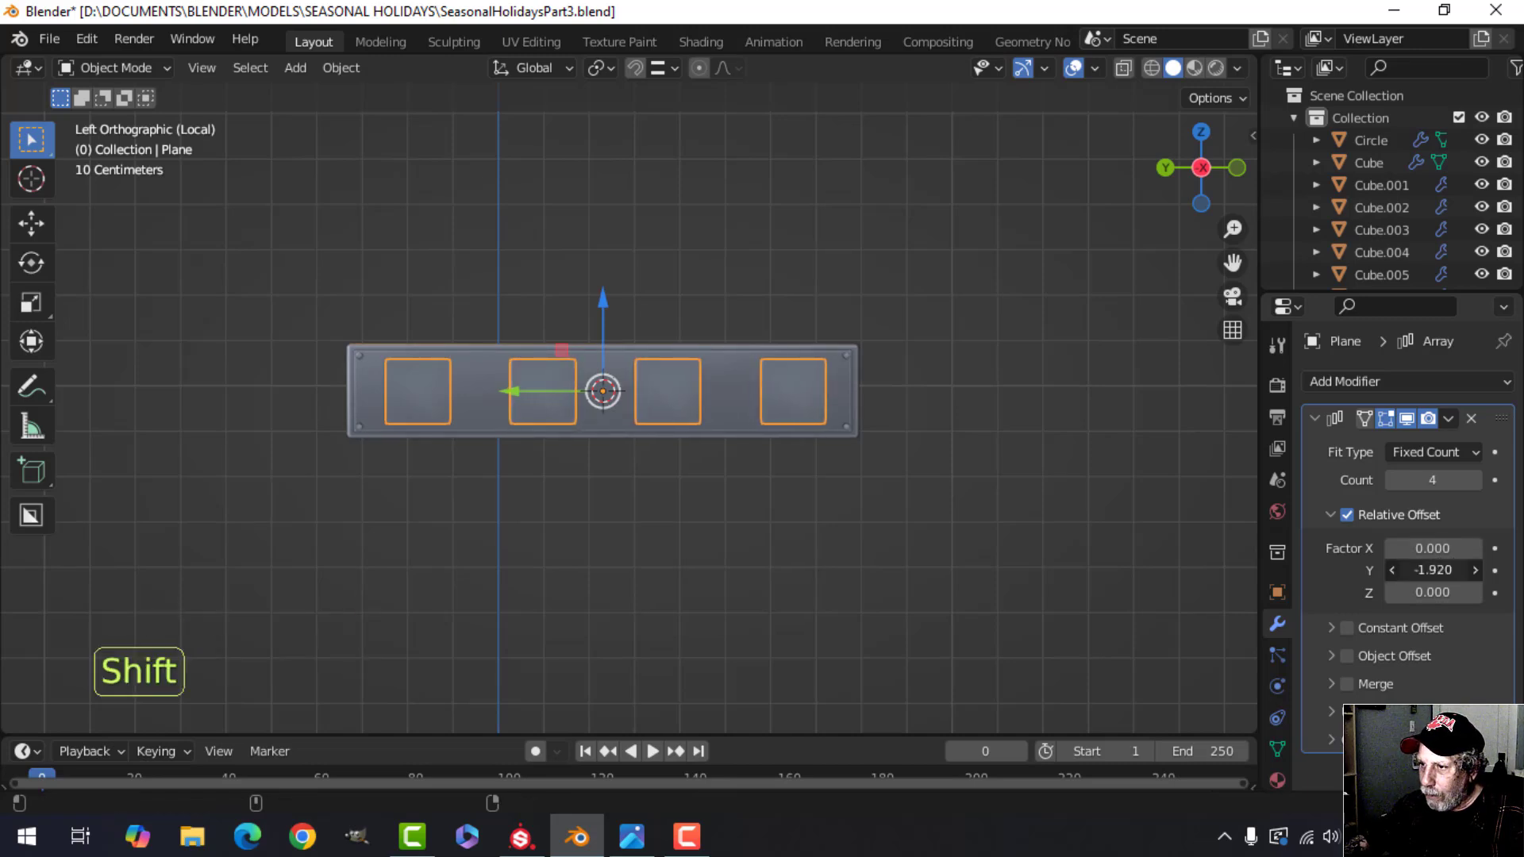
key("alt+a")
middle_click_drag(1110, 503, 716, 533)
- Check the lever bases in the reference image, duplicate the first plate's front face and move the copy about -0.0214 m in X
left_click(632, 835)
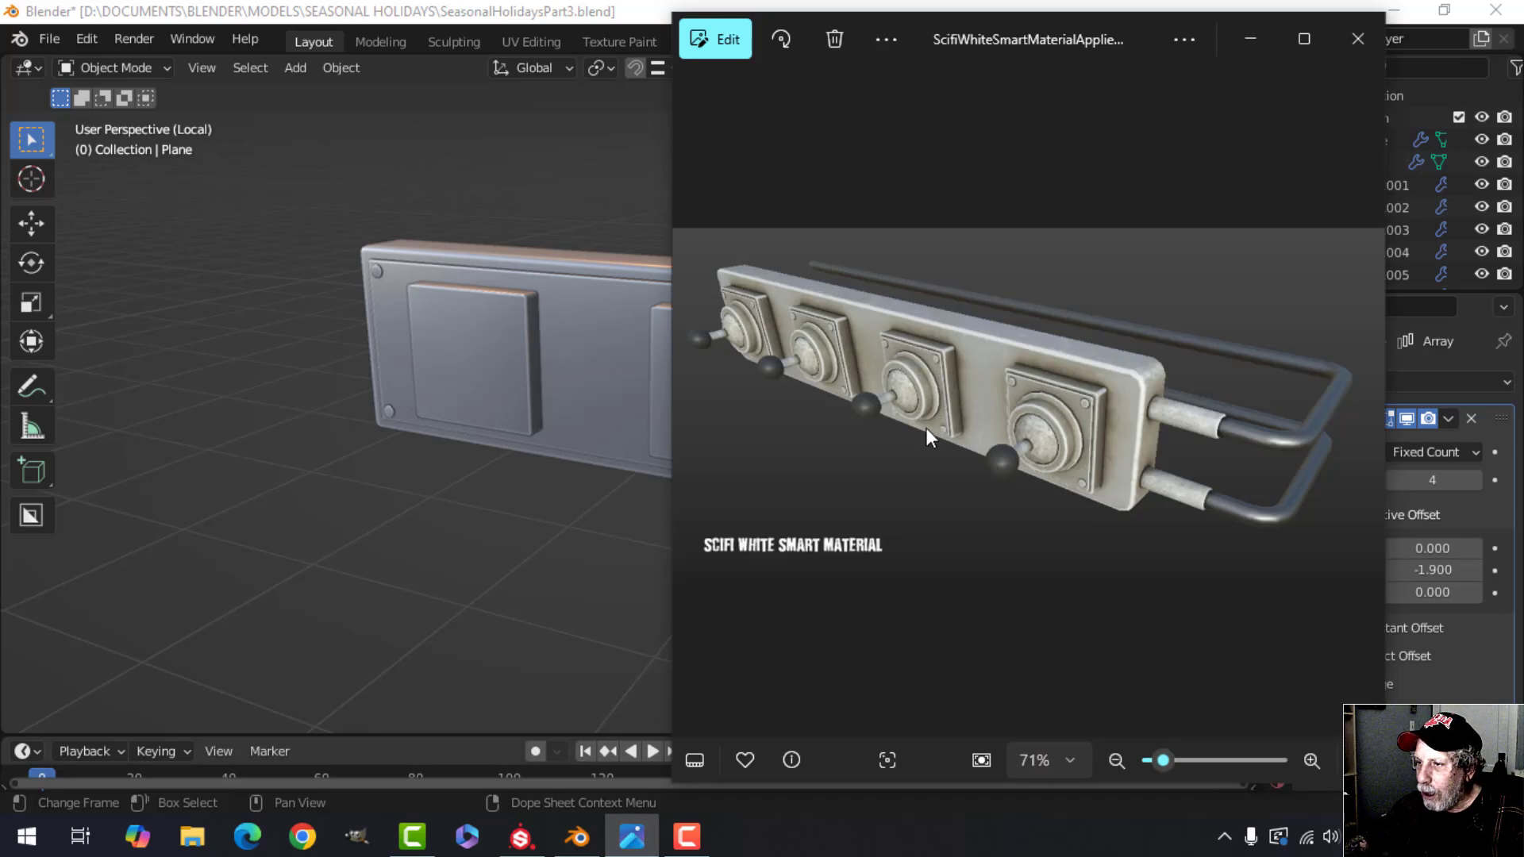
left_click(579, 838)
key("Tab")
scroll(556, 373, "up", 5)
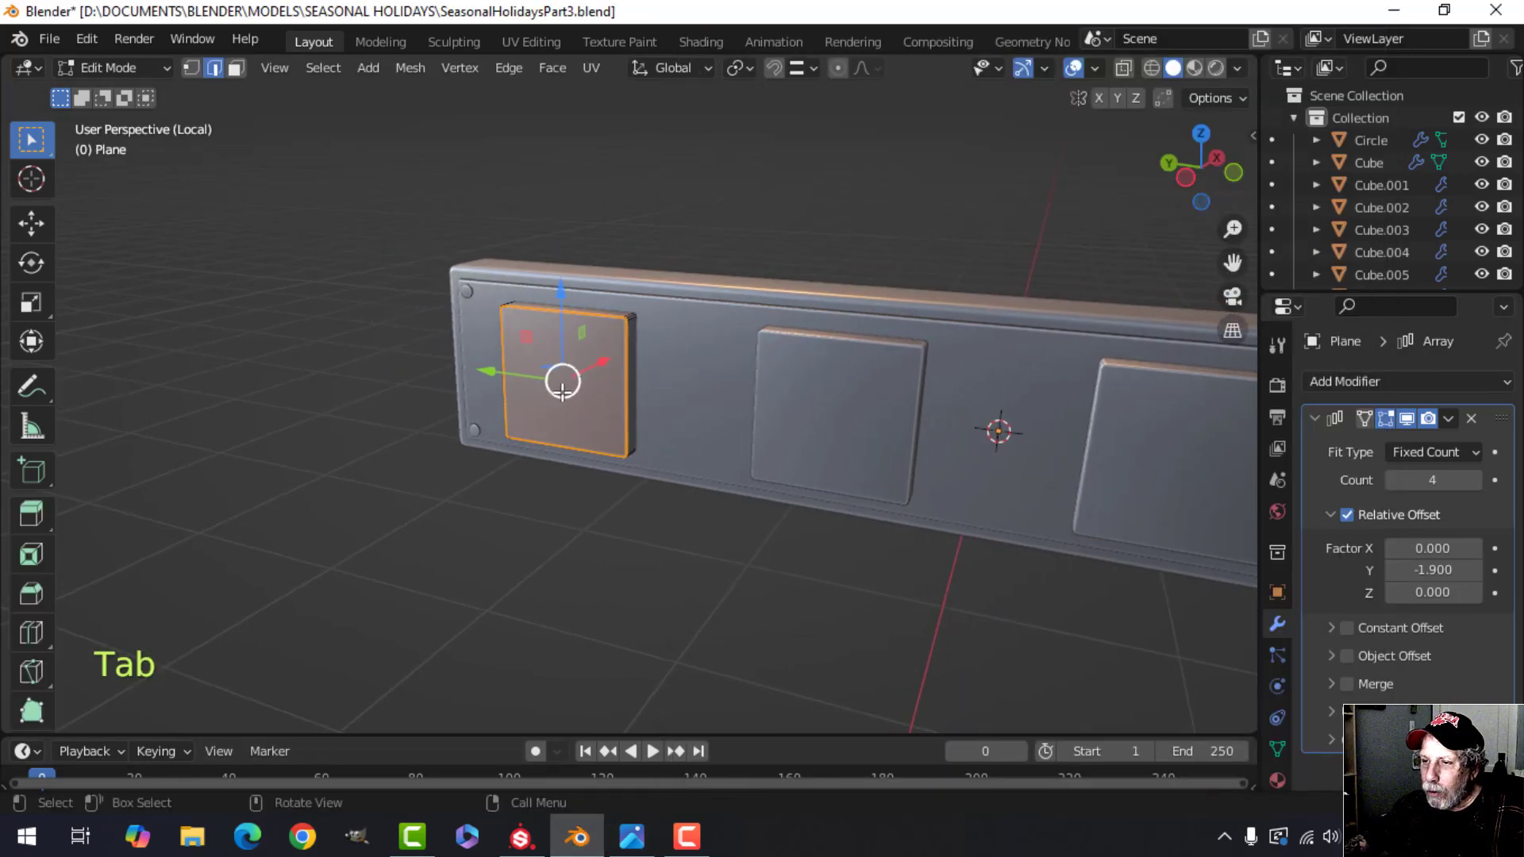
key("alt+a")
middle_click_drag(582, 413, 578, 441, "shift")
key("3")
left_click(591, 392)
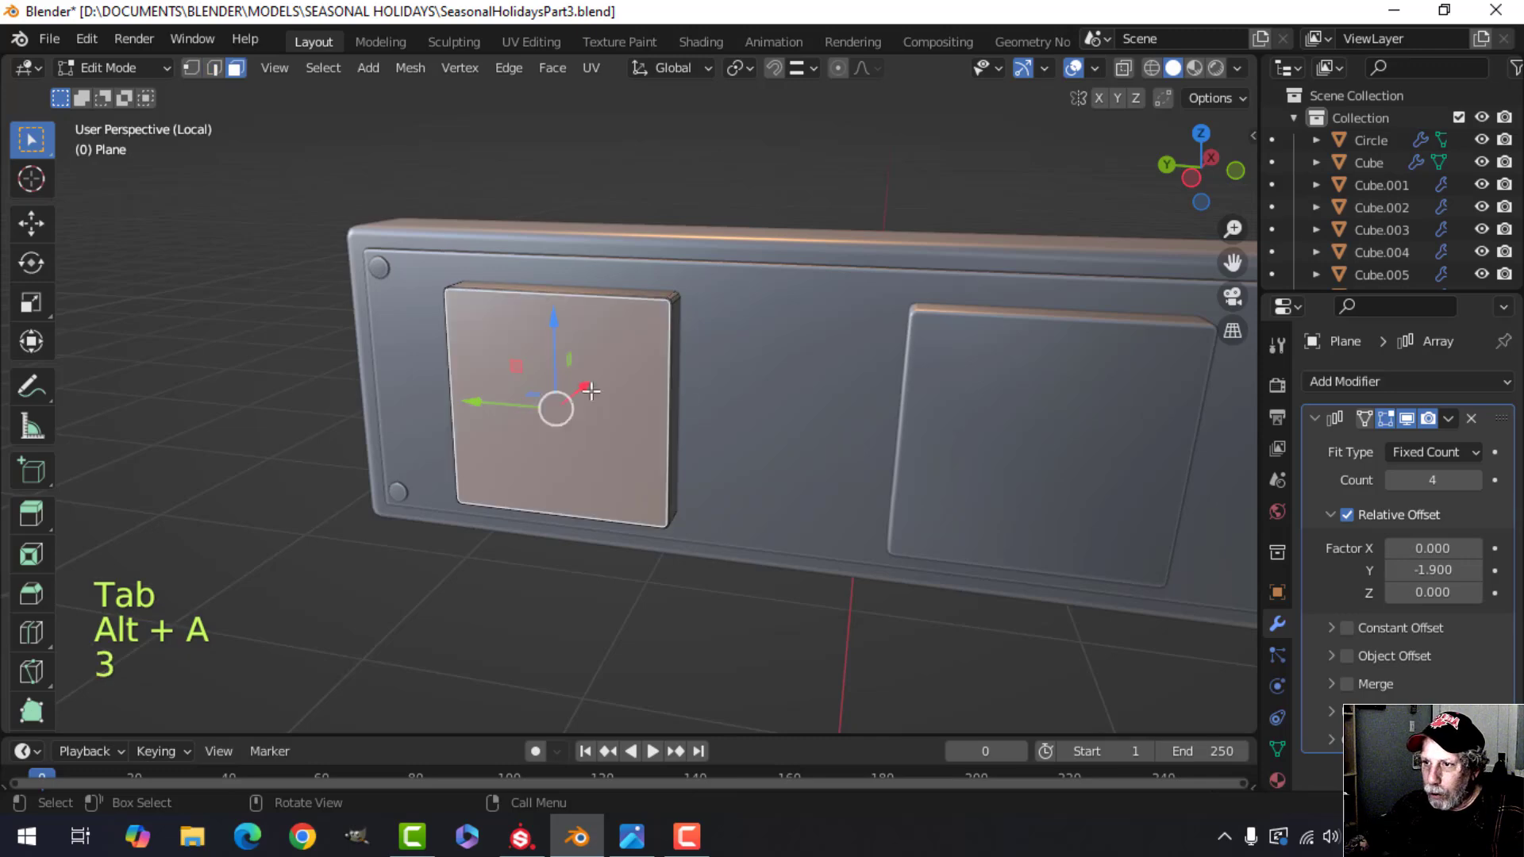
middle_click_drag(699, 405, 711, 400, "shift")
middle_click_drag(813, 405, 607, 425)
key("shift+d")
right_click(775, 402)
left_click_drag(488, 375, 462, 385)
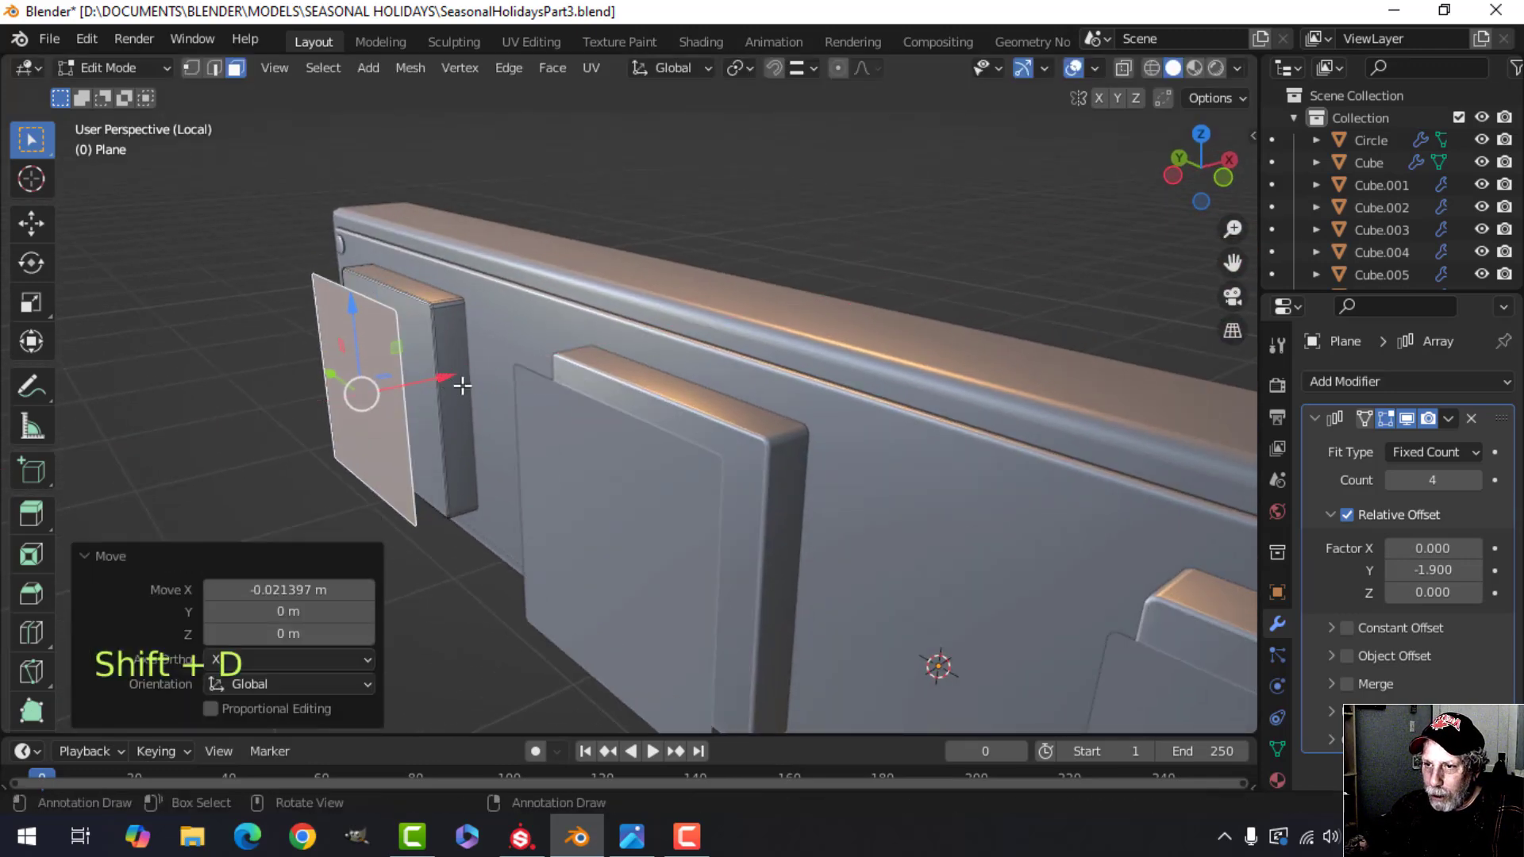
- Separate the duplicated face into its own object and select it
key("p")
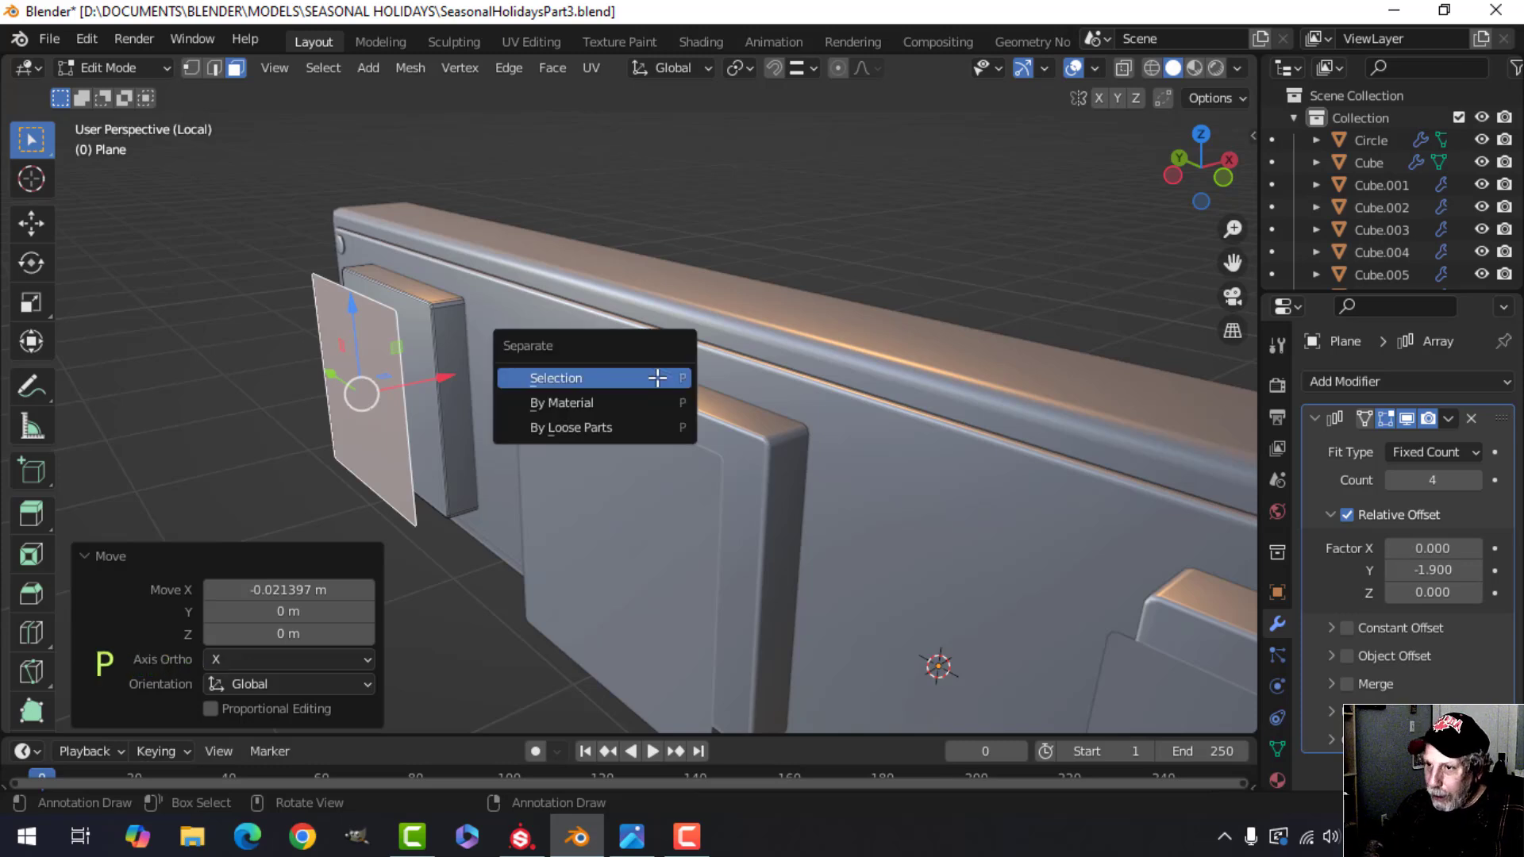
left_click(657, 377)
key("Tab")
left_click(679, 474)
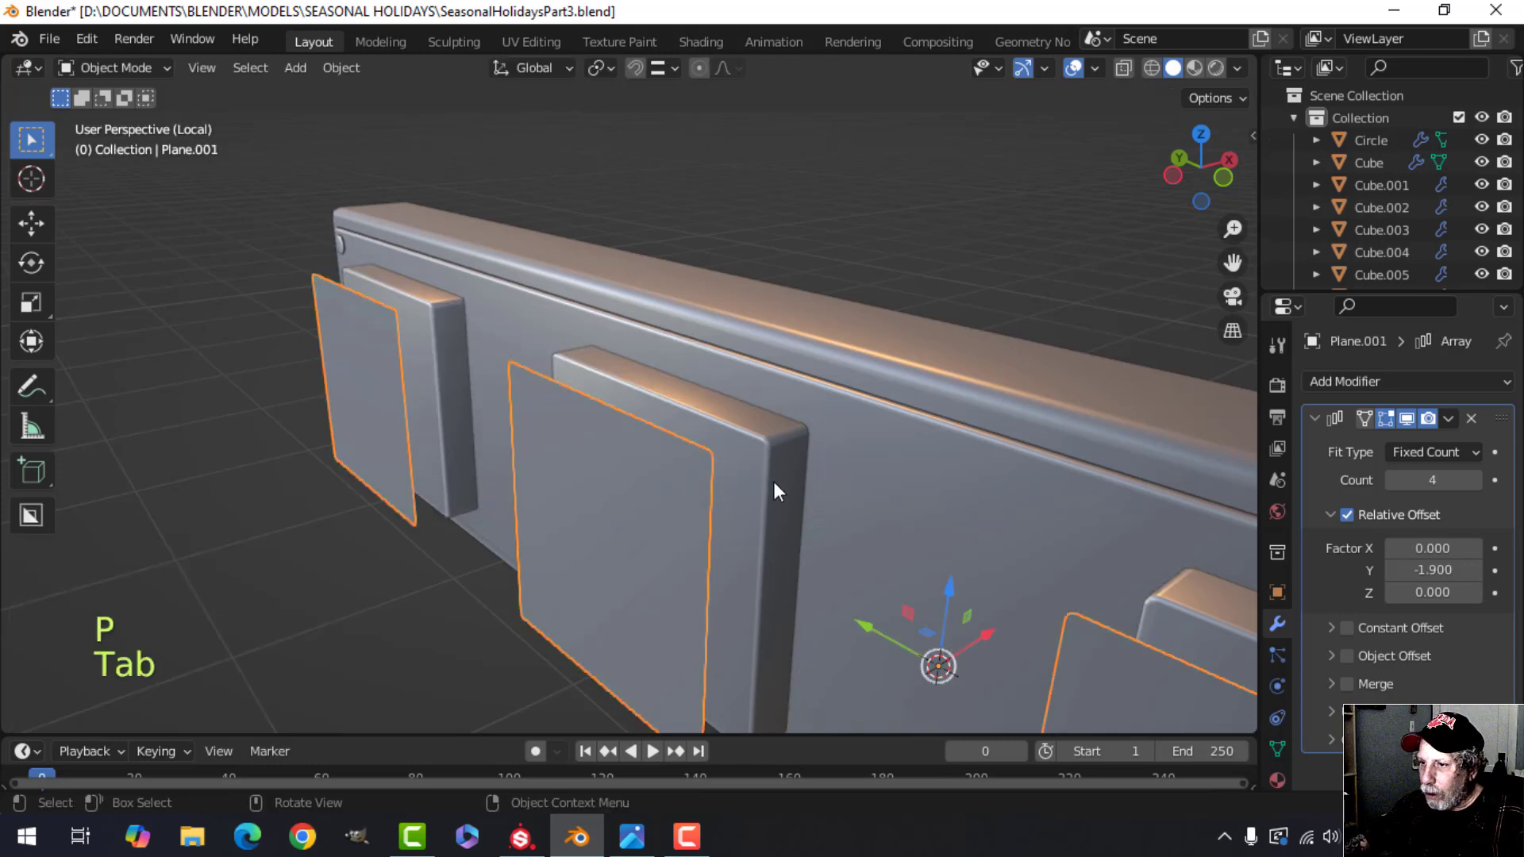
- Remove the Array modifiers from the separated face and from the base plate
left_click(1469, 418)
left_click(759, 431)
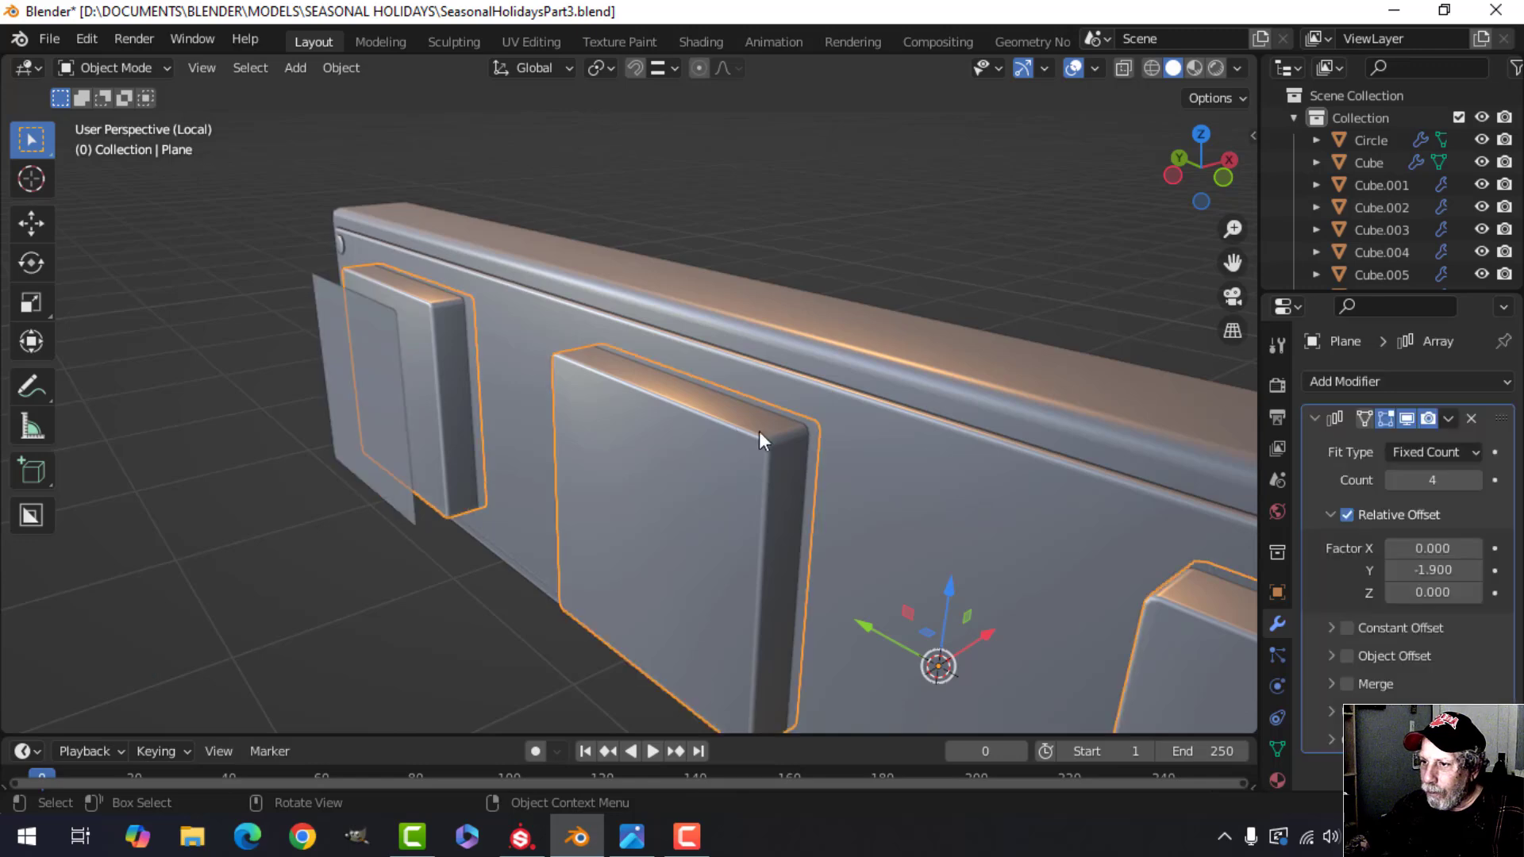
left_click(1469, 418)
- Scale the separated square face to about 0.943 in the left side view so it sits inside the base plate's outline
middle_click_drag(677, 422, 735, 402)
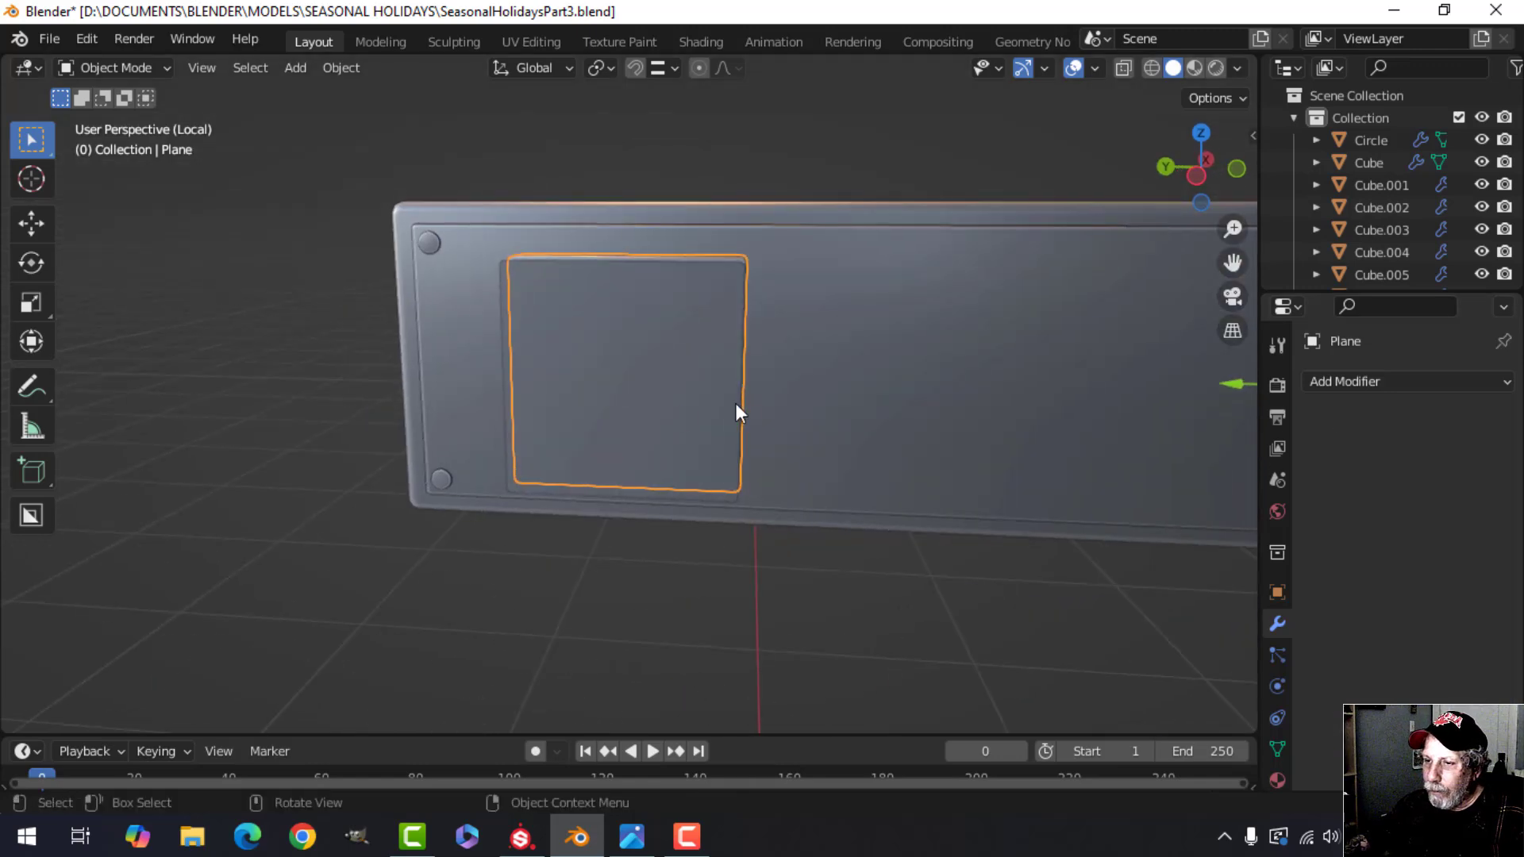
left_click(664, 401)
key("KP_1")
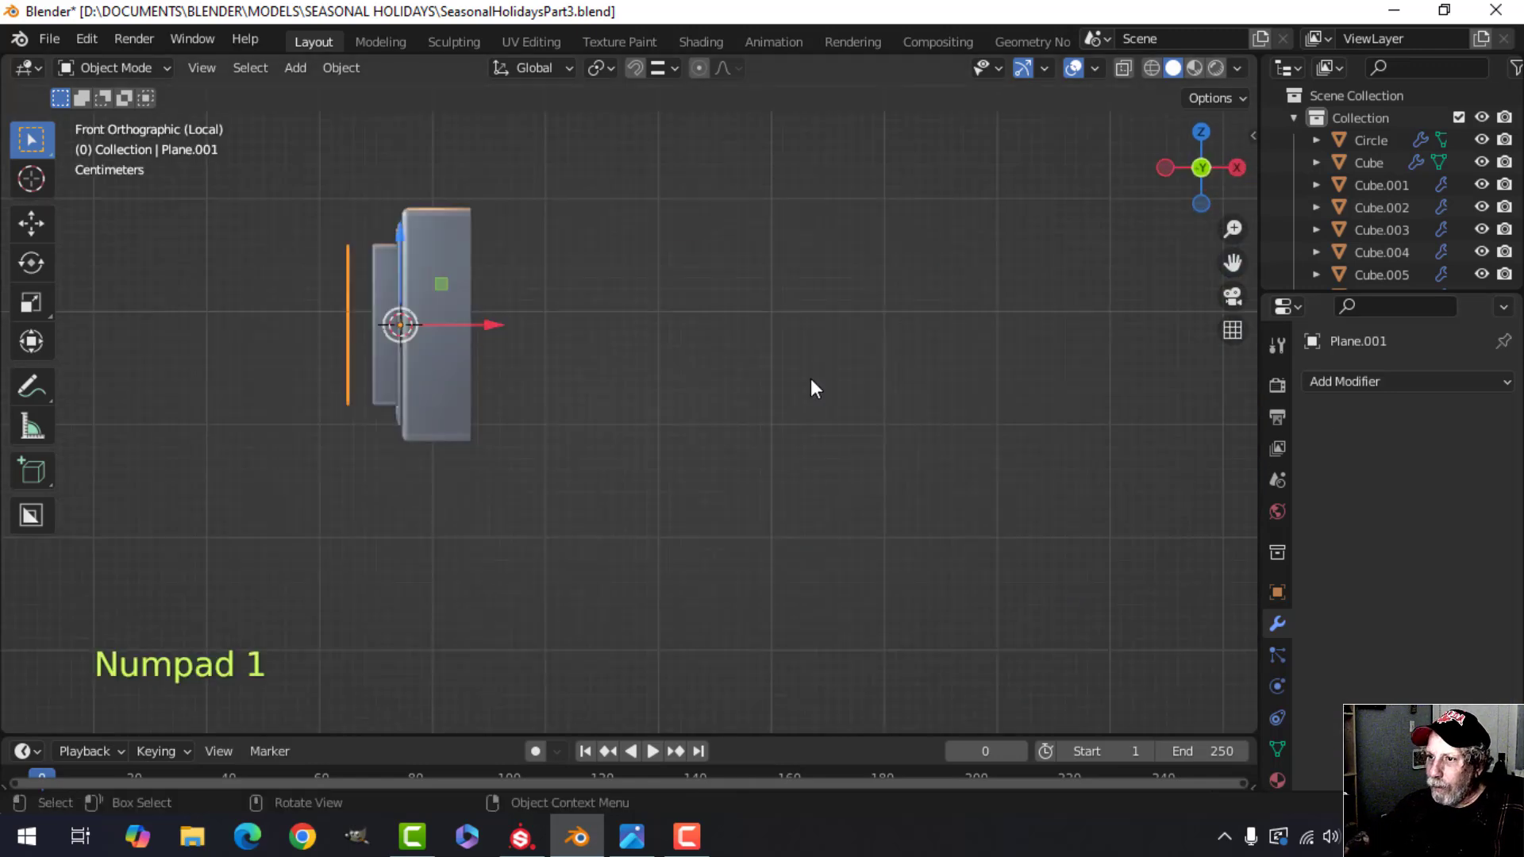
key("ctrl+KP_3")
key("Tab")
key("a")
scroll(807, 352, "up", 1)
middle_click_drag(828, 354, 784, 402, "shift")
key("s")
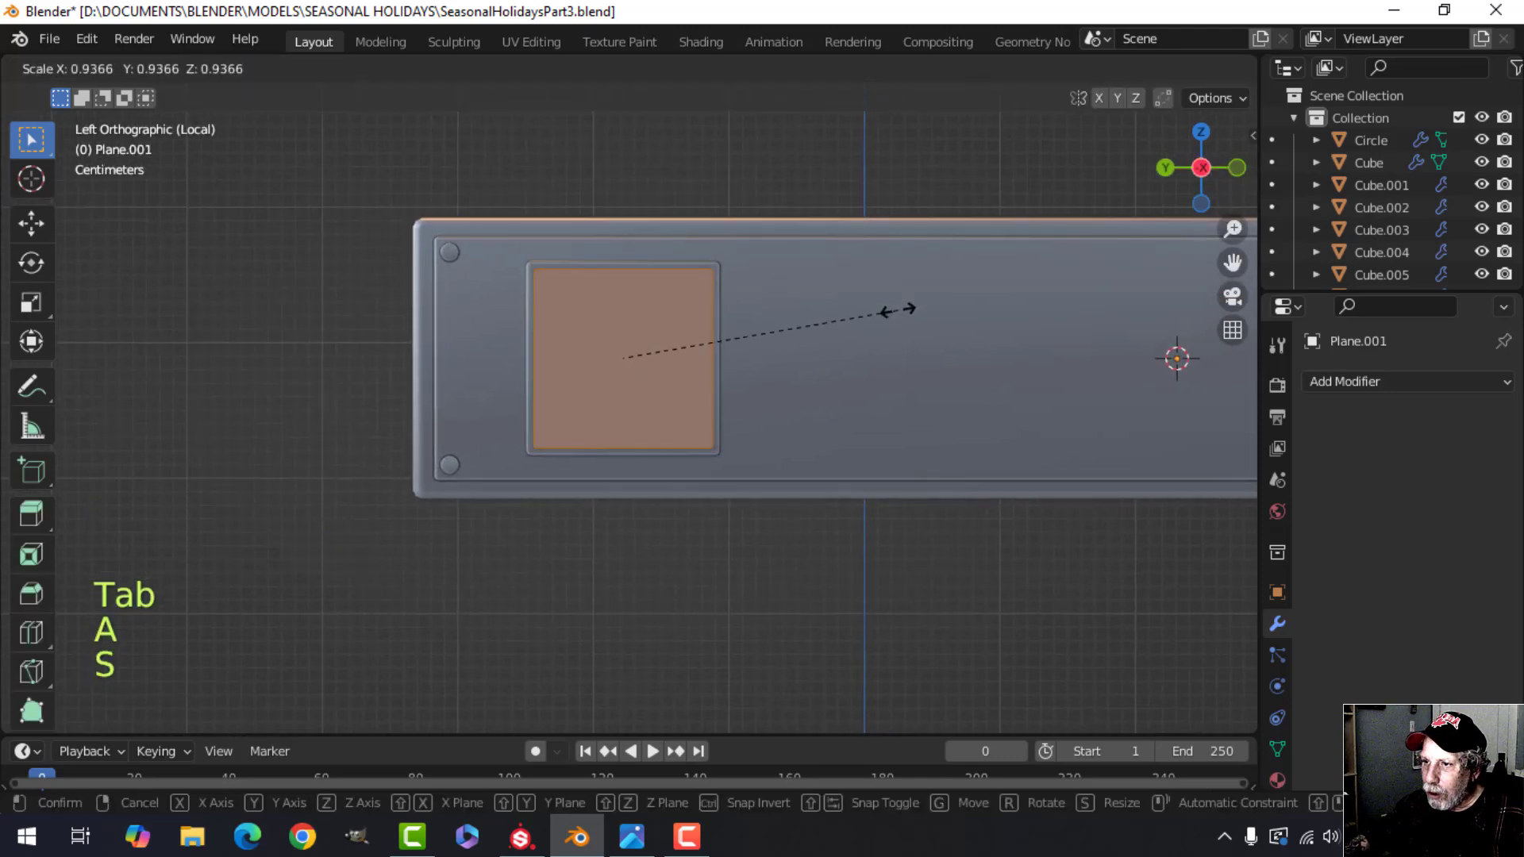
left_click(916, 309)
- Extrude the square face about 0.0045 m to form a thin panel
middle_click_drag(916, 310, 752, 367)
scroll(751, 367, "up", 3)
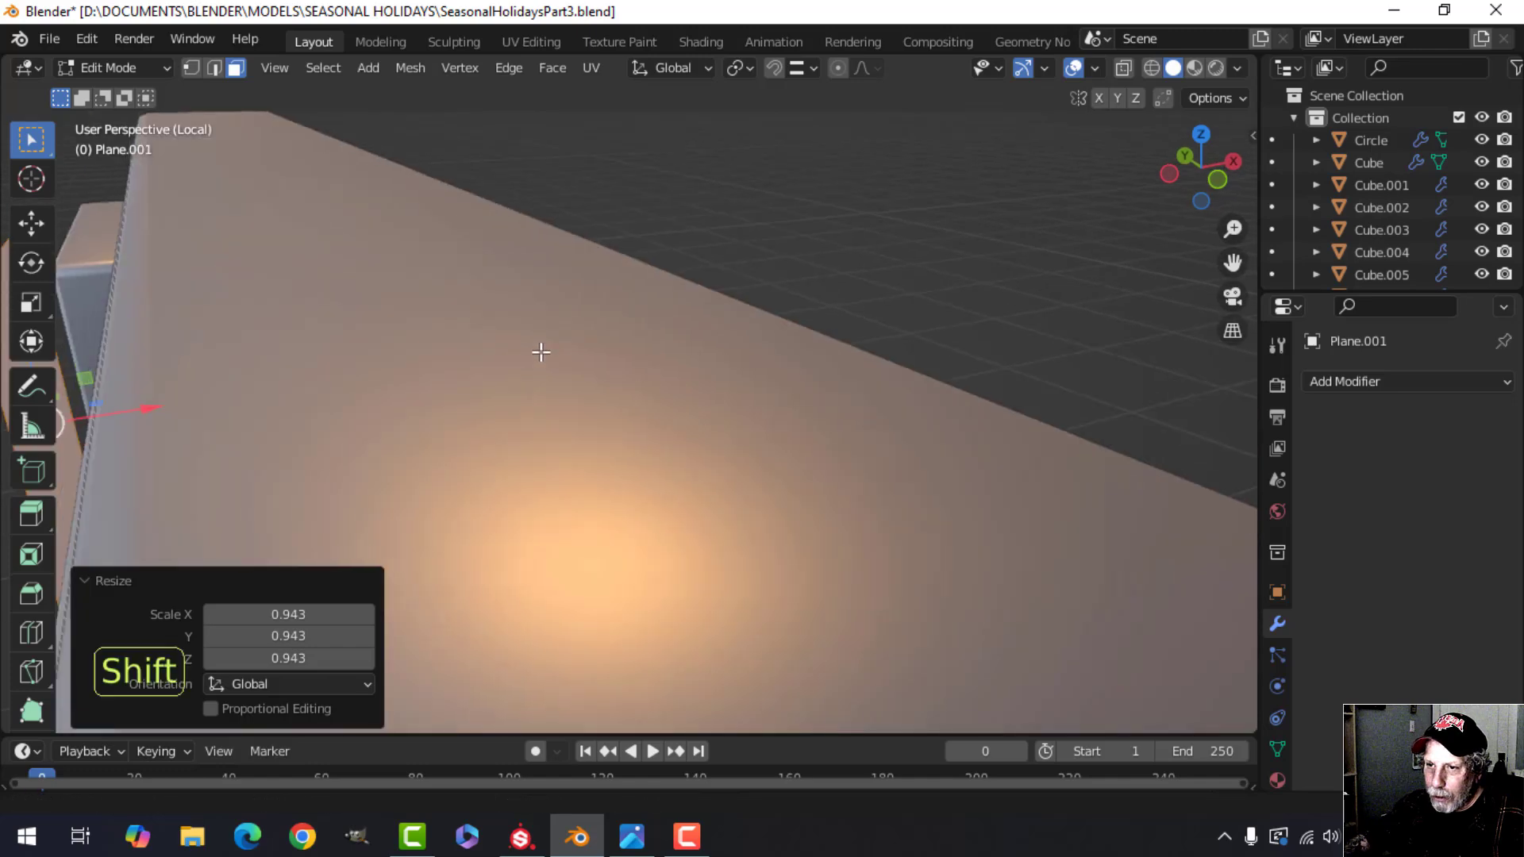
middle_click_drag(540, 350, 663, 339, "shift")
key("e")
left_click(668, 341)
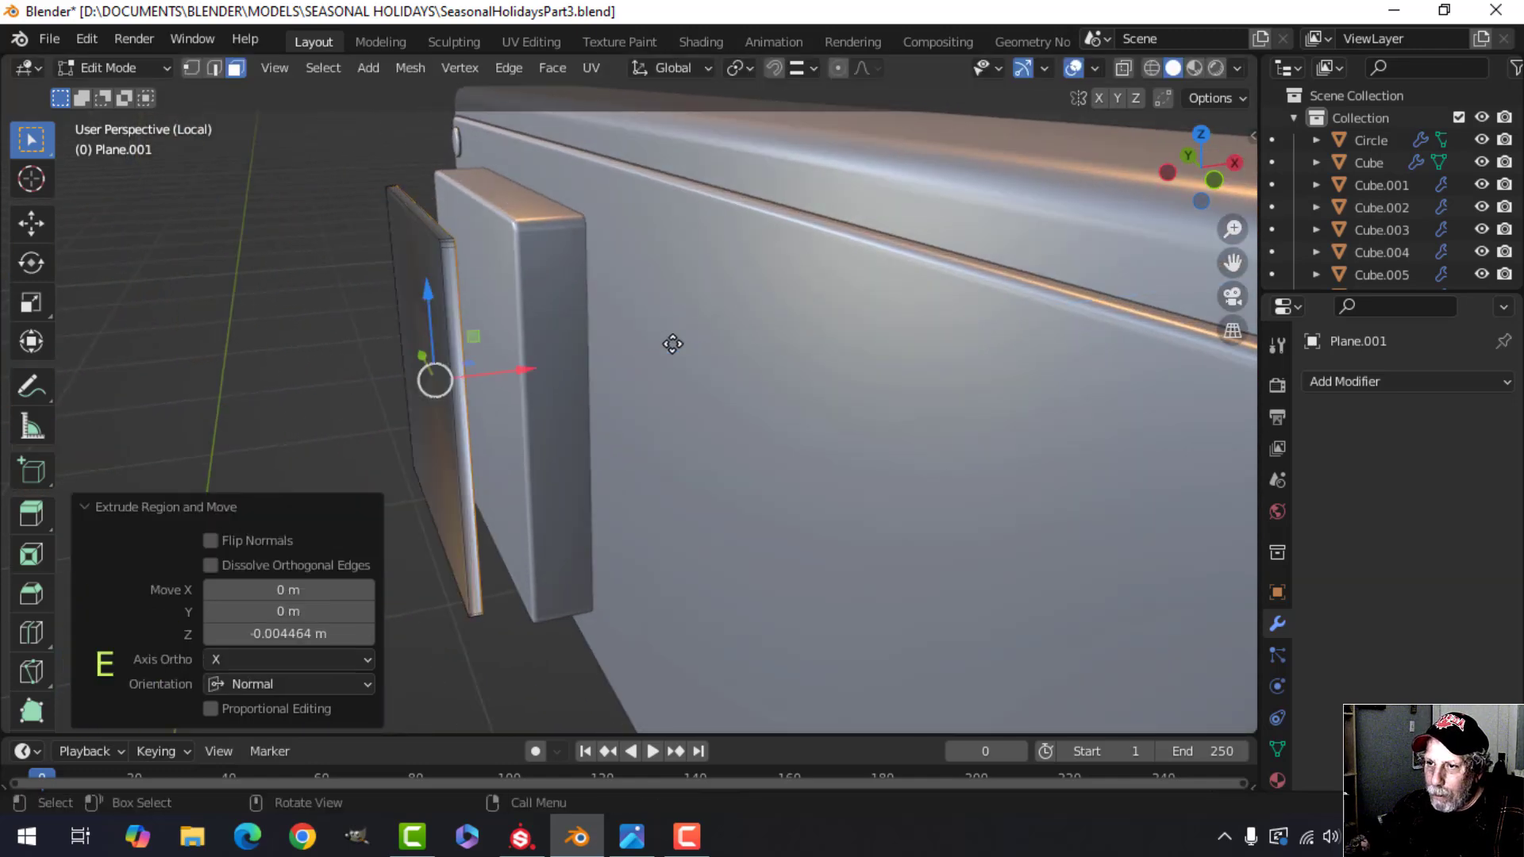
key("x")
left_click(673, 346)
- Bevel the thin panel's front face edges slightly with two segments
middle_click_drag(527, 333, 609, 358, "shift")
left_click(489, 310)
scroll(609, 358, "up", 3)
key("ctrl+b")
key("shift")
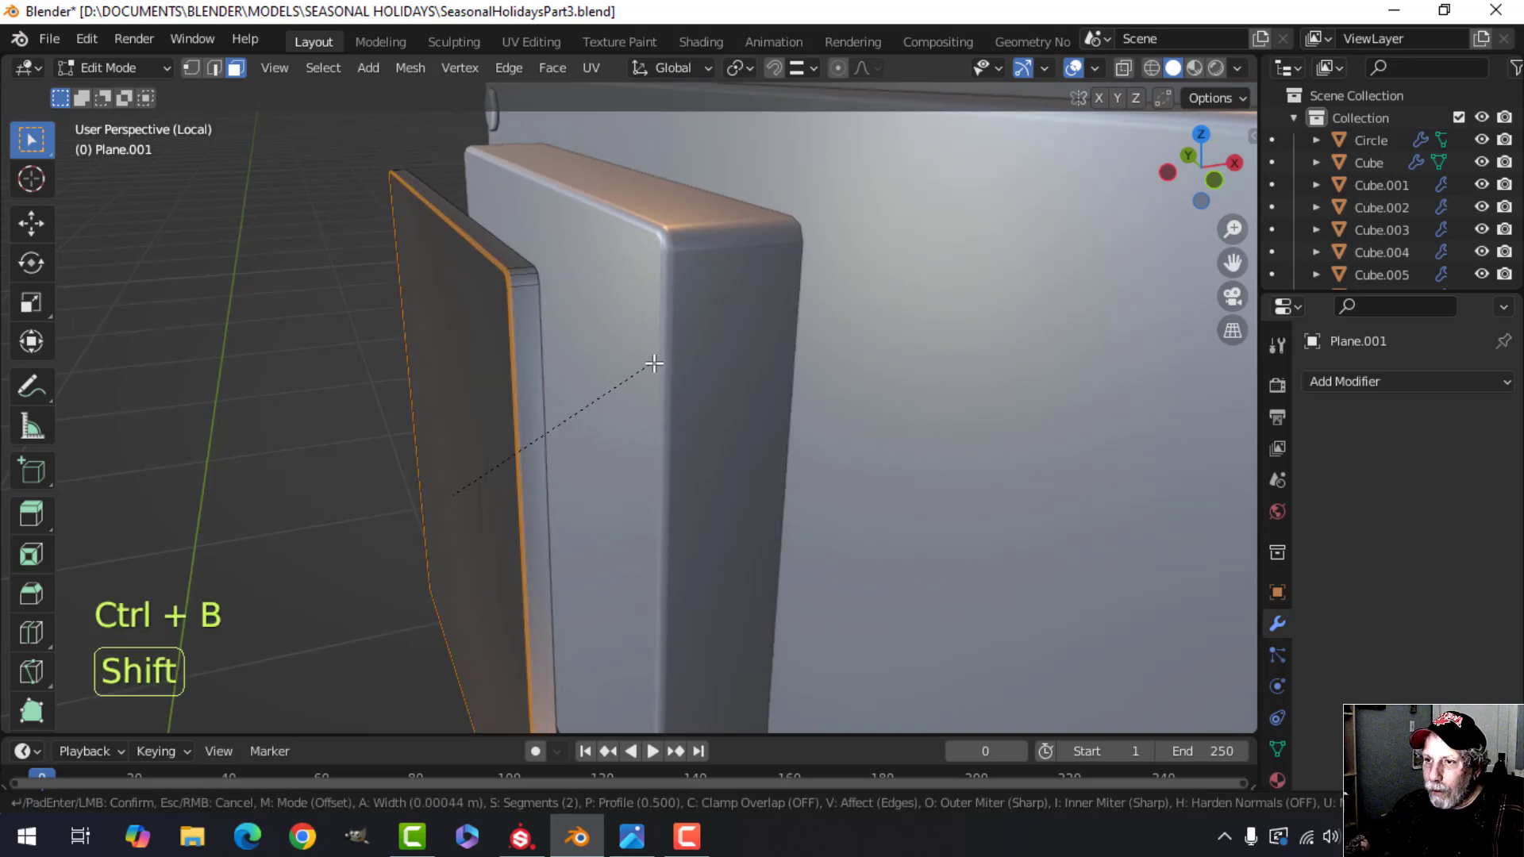
left_click(680, 347)
- Recalculate the thin panel's normals and move it along X against the base plate's front
key("Tab")
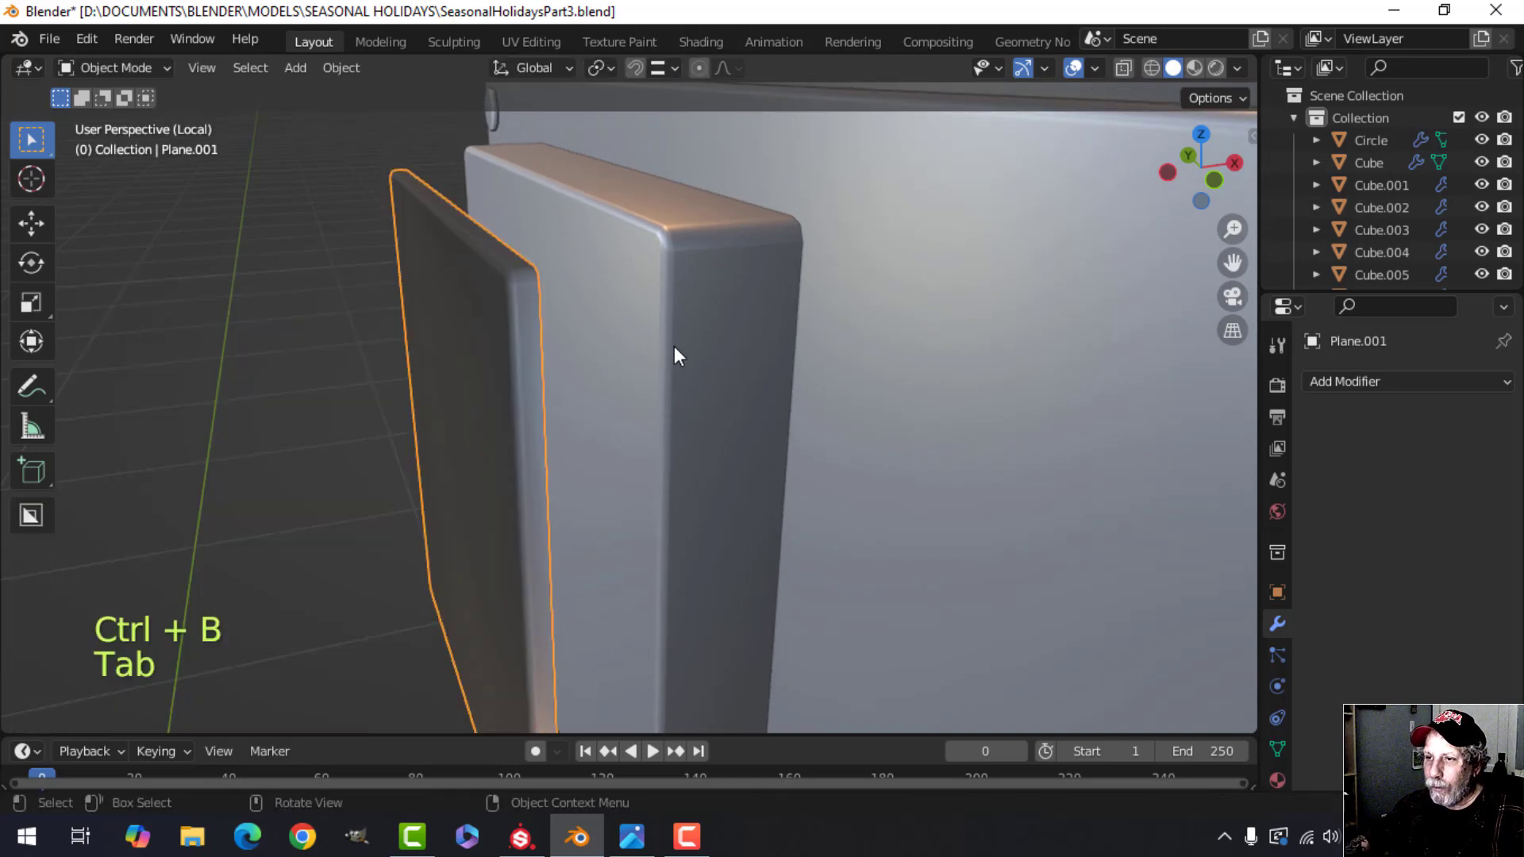
key("Tab")
key("a")
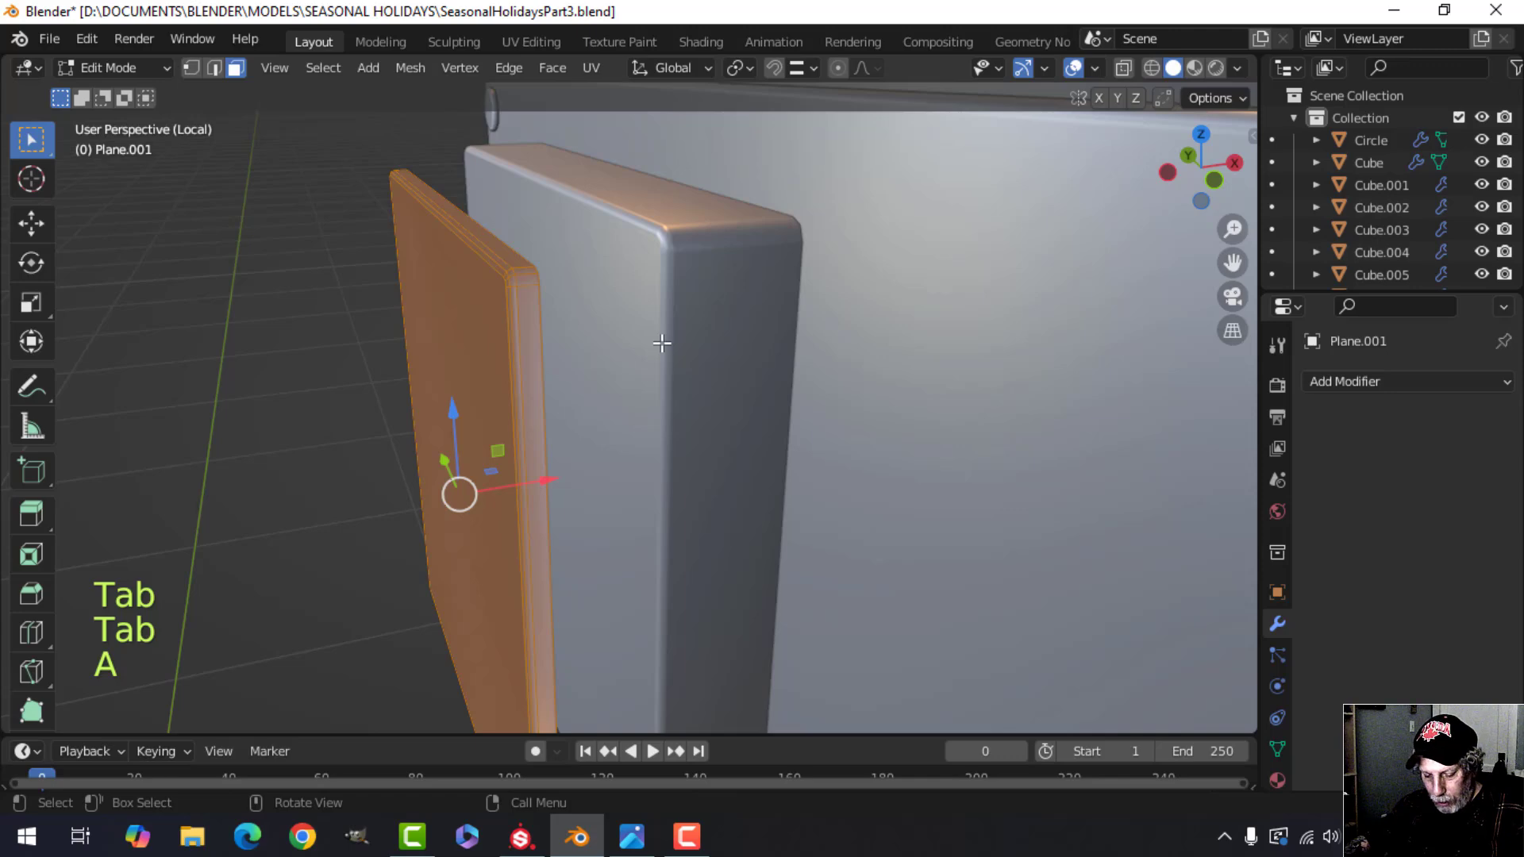
key("shift+n")
left_click_drag(551, 469, 636, 458)
key("Tab")
- Join the thin panel and the base plate into one object
scroll(645, 432, "down", 4)
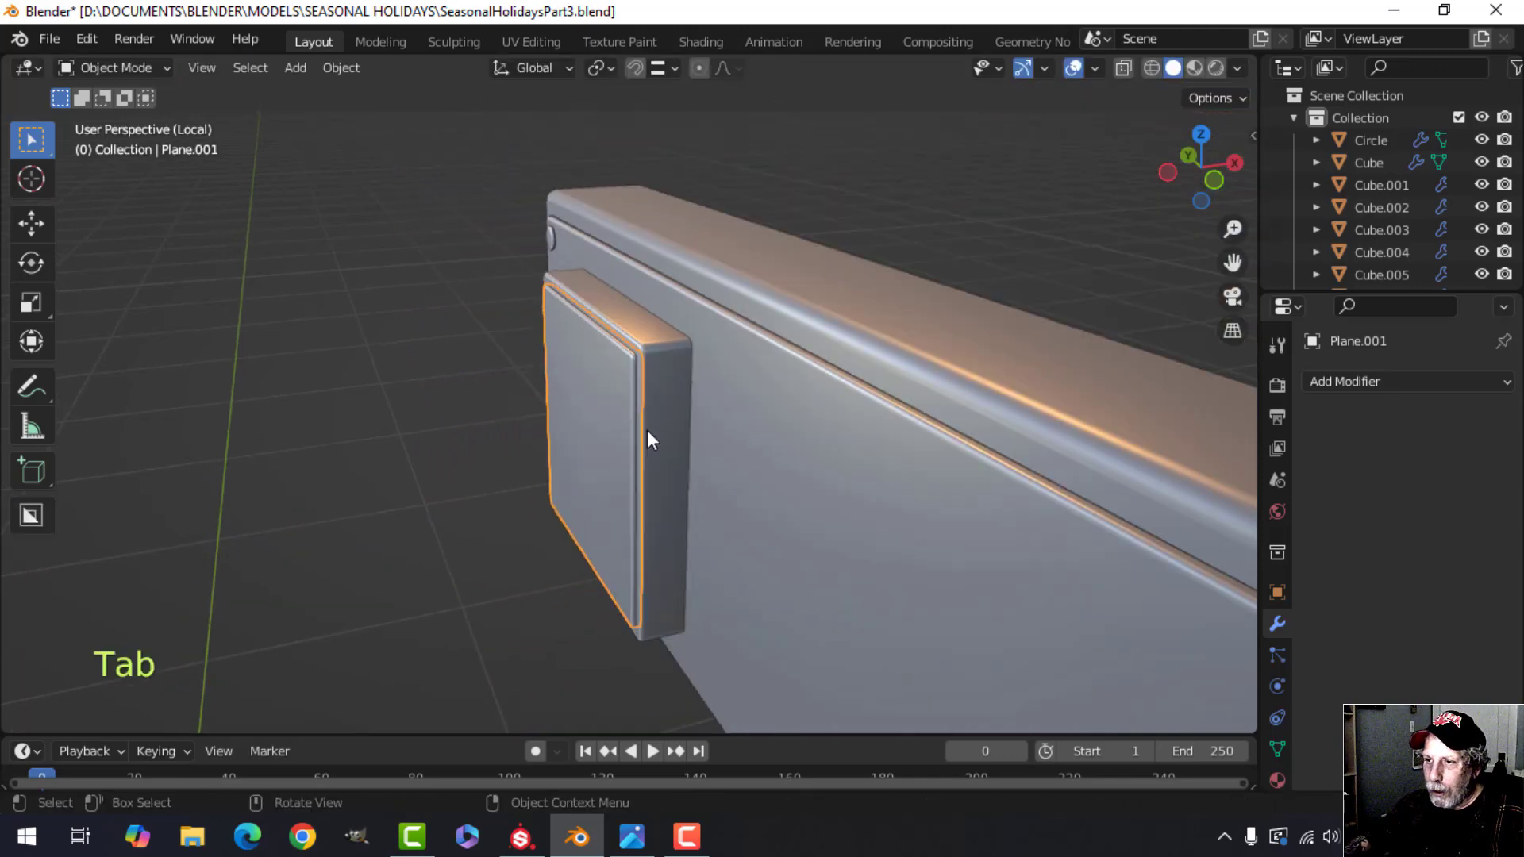
key("alt+a")
middle_click_drag(646, 430, 701, 444)
left_click(793, 414)
middle_click_drag(793, 414, 662, 429)
left_click(644, 415)
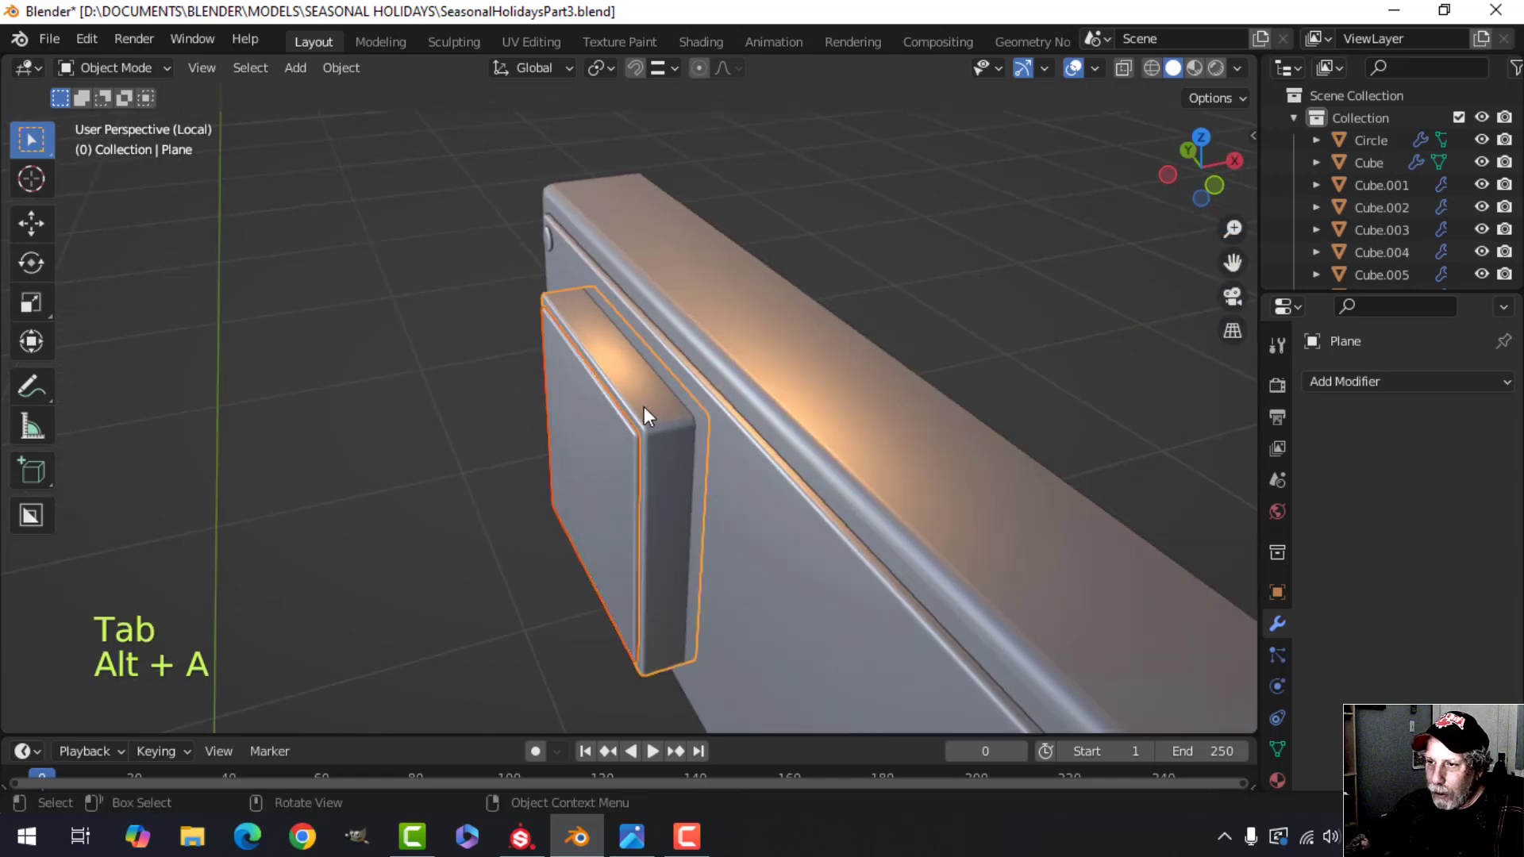
key("ctrl+j")
scroll(643, 406, "down", 1)
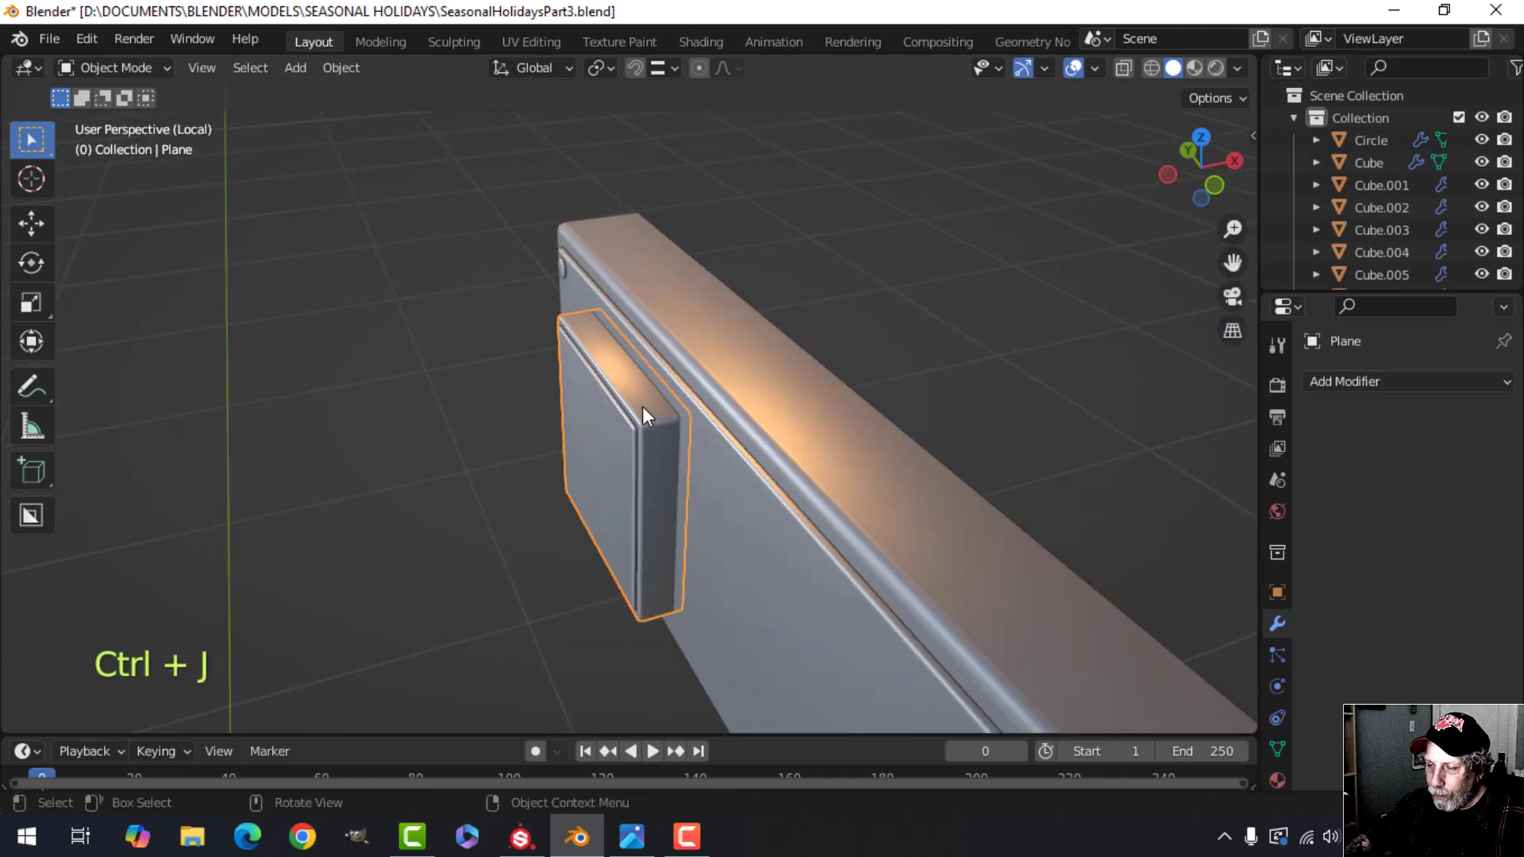
- Duplicate the rivet in the bar's upper corner and move the copy about -0.0655 m in X and -0.0746 m in Y
key("alt+a")
middle_click_drag(641, 403, 598, 374)
scroll(760, 372, "up", 2)
left_click(421, 269)
key("Tab")
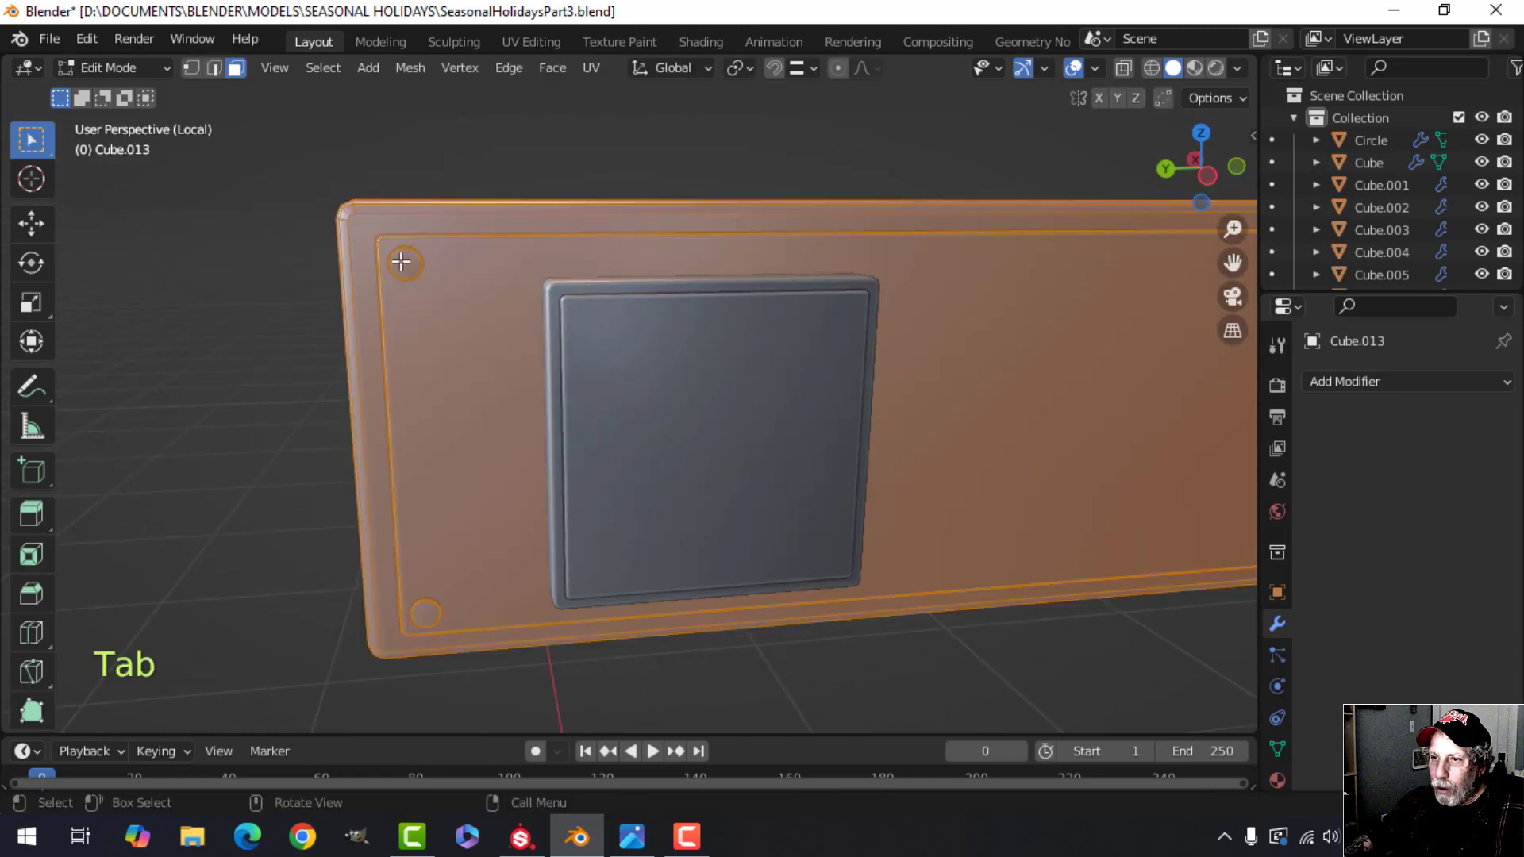
left_click(406, 264)
middle_click_drag(516, 330, 626, 384)
key("ctrl+l")
key("shift+d")
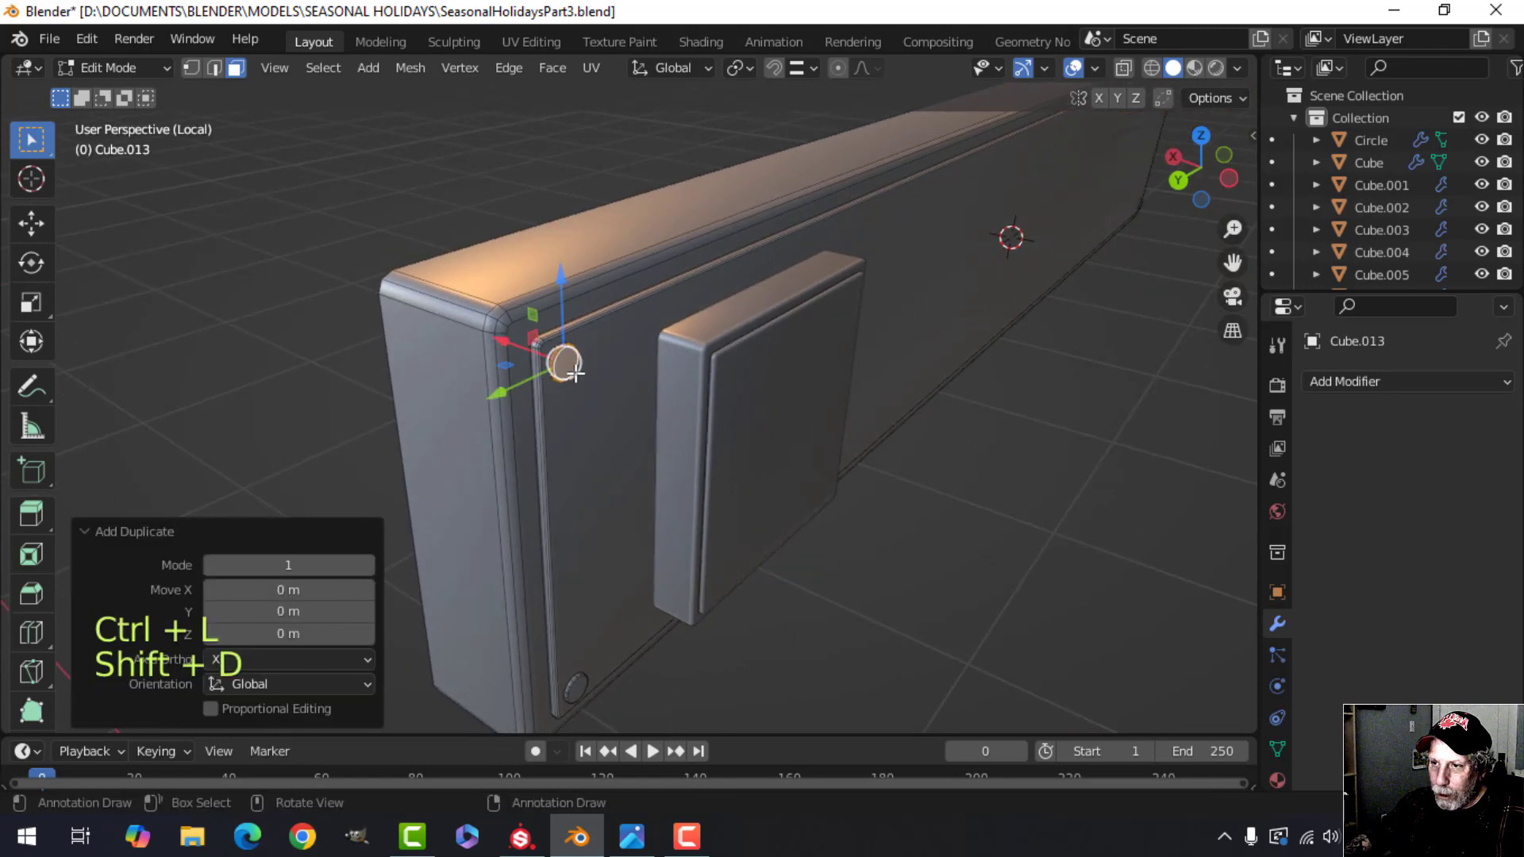
left_click_drag(528, 343, 680, 409)
middle_click_drag(836, 409, 690, 380)
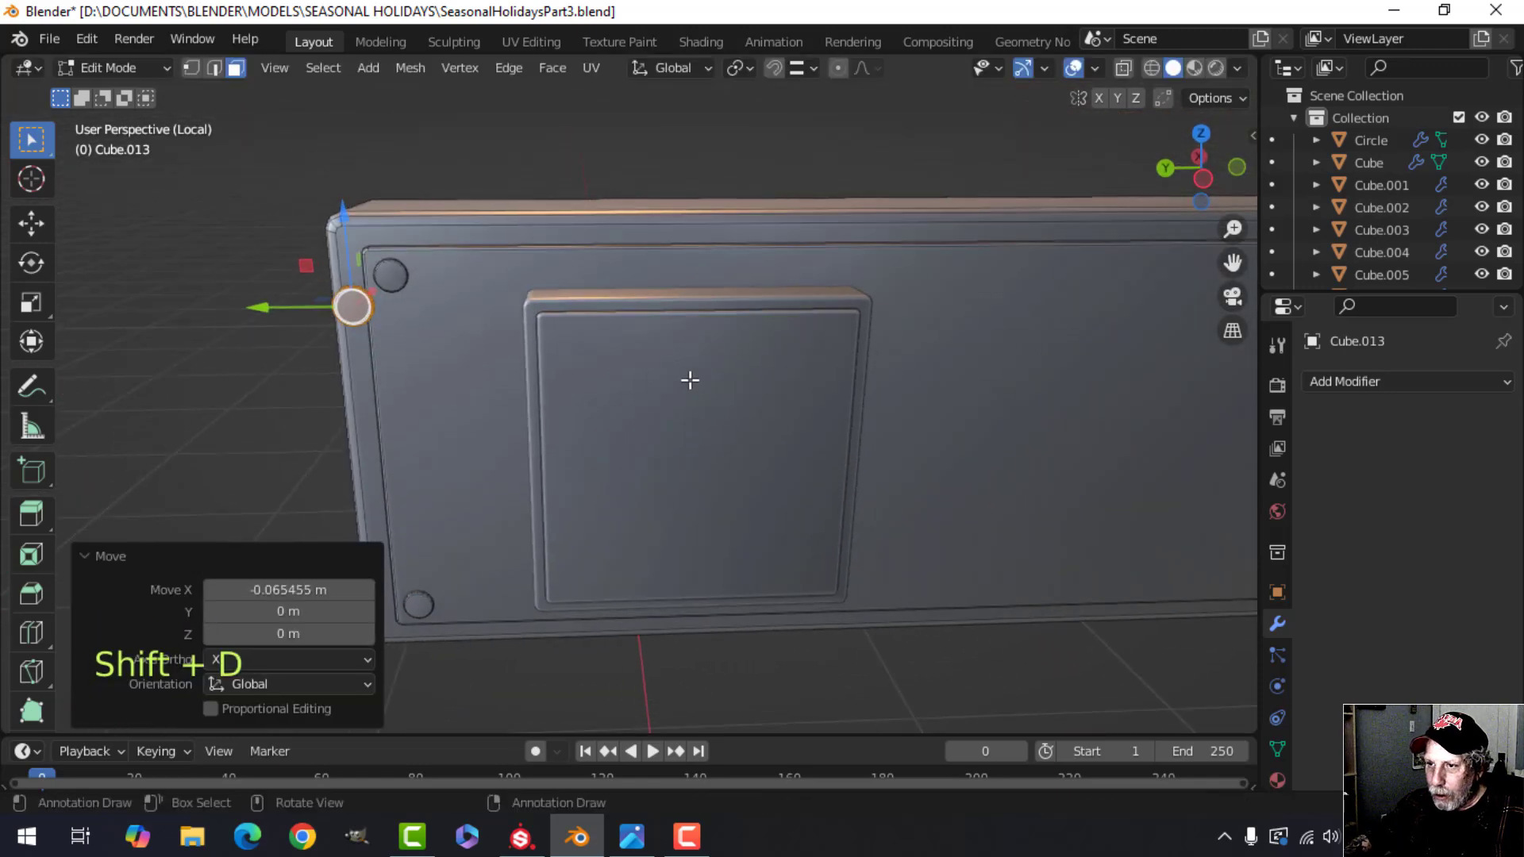
left_click_drag(293, 313, 612, 367)
- Separate the duplicated rivet into its own object and select its whole mesh for editing
key("p")
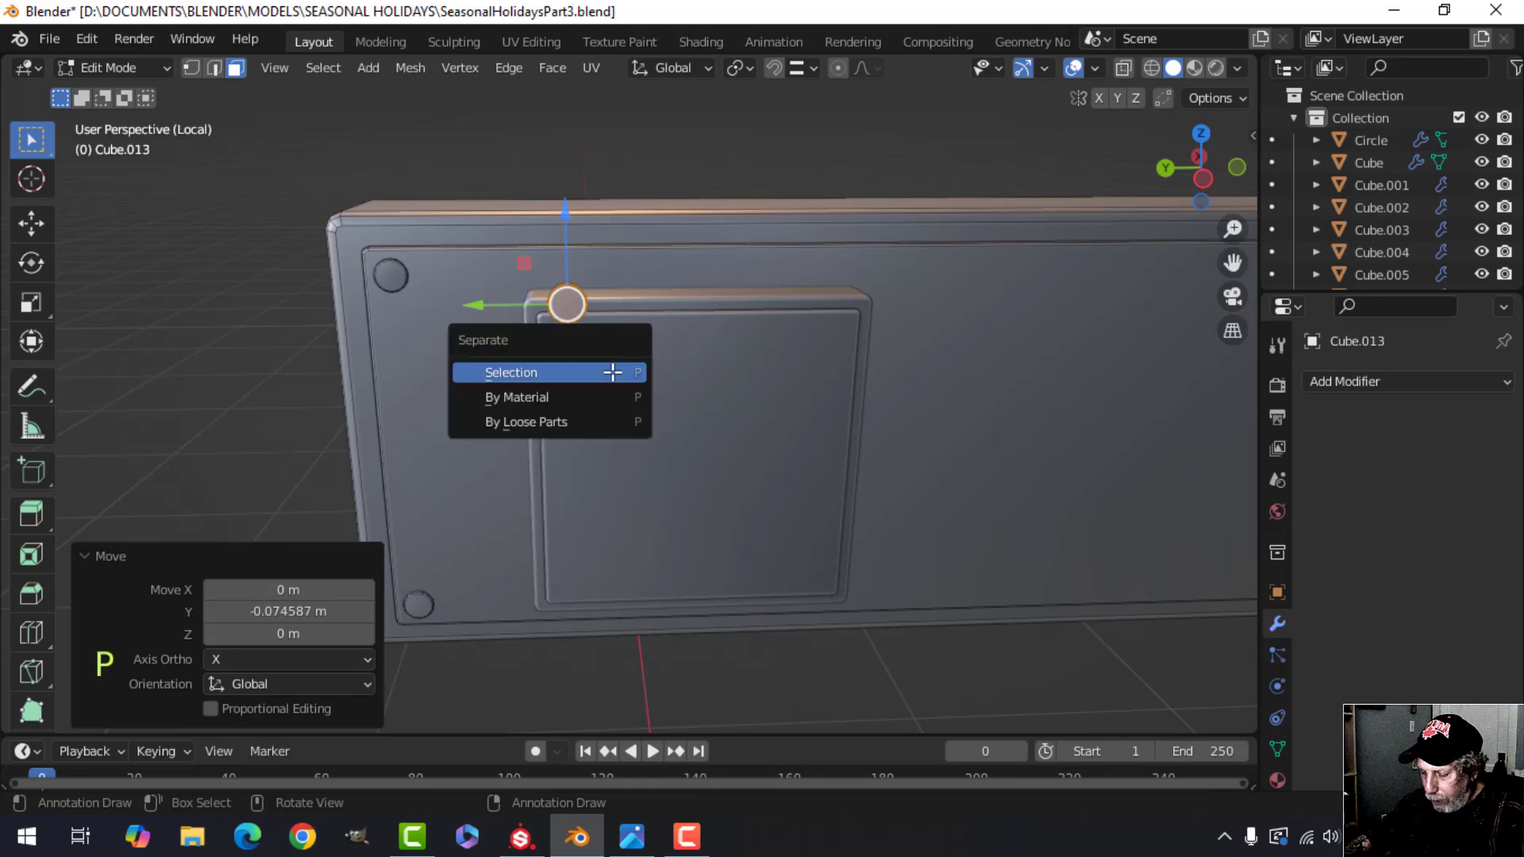
left_click(613, 371)
key("Tab")
left_click(577, 306)
key("Tab")
key("a")
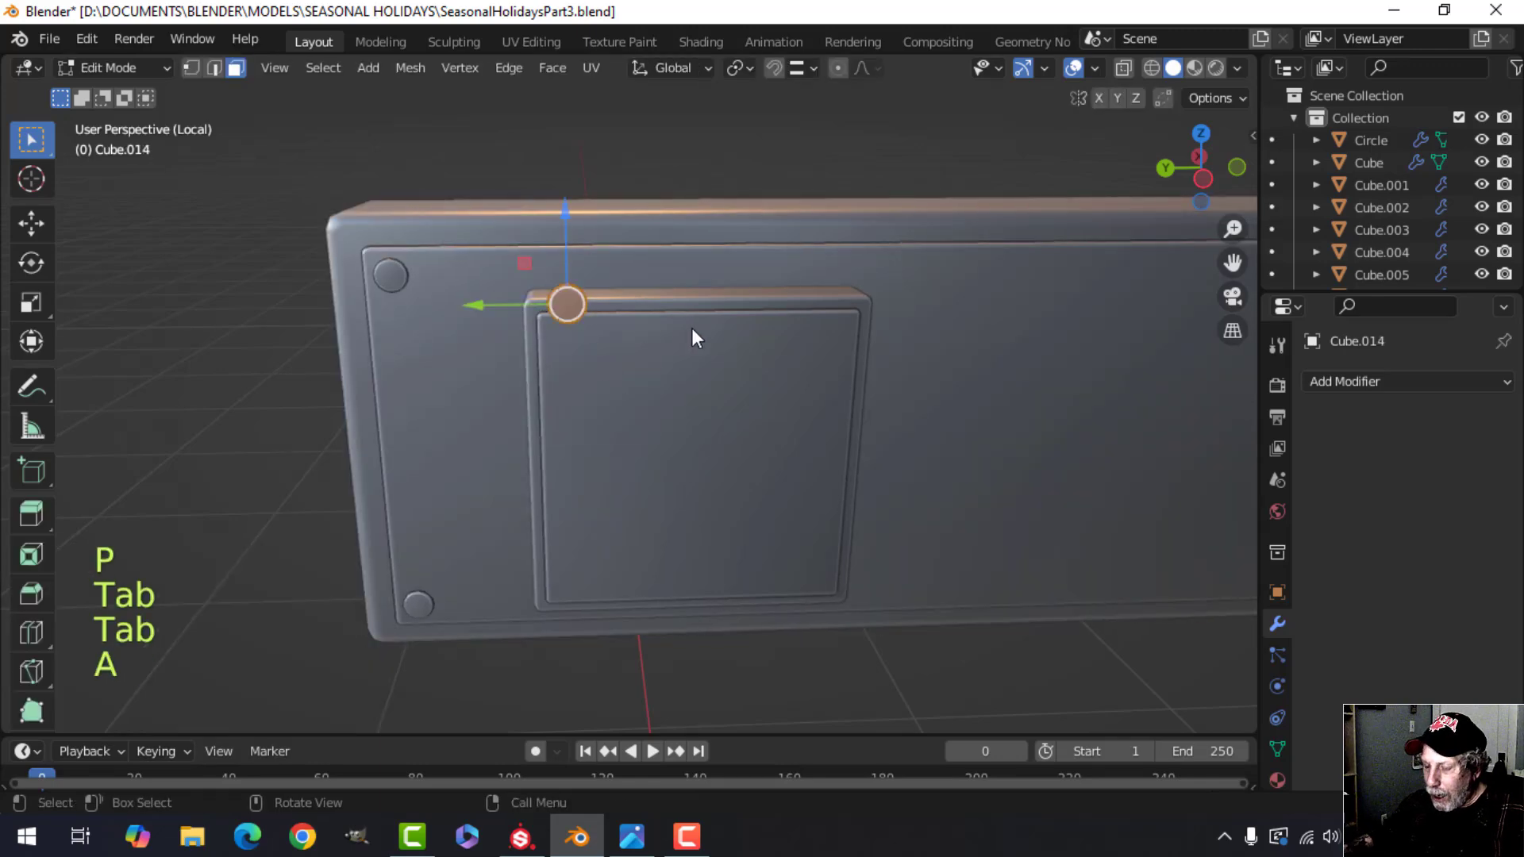
- Move the rivet into the square panel's upper corner in the left side view and scale it to about 0.664
key("ctrl+KP_3")
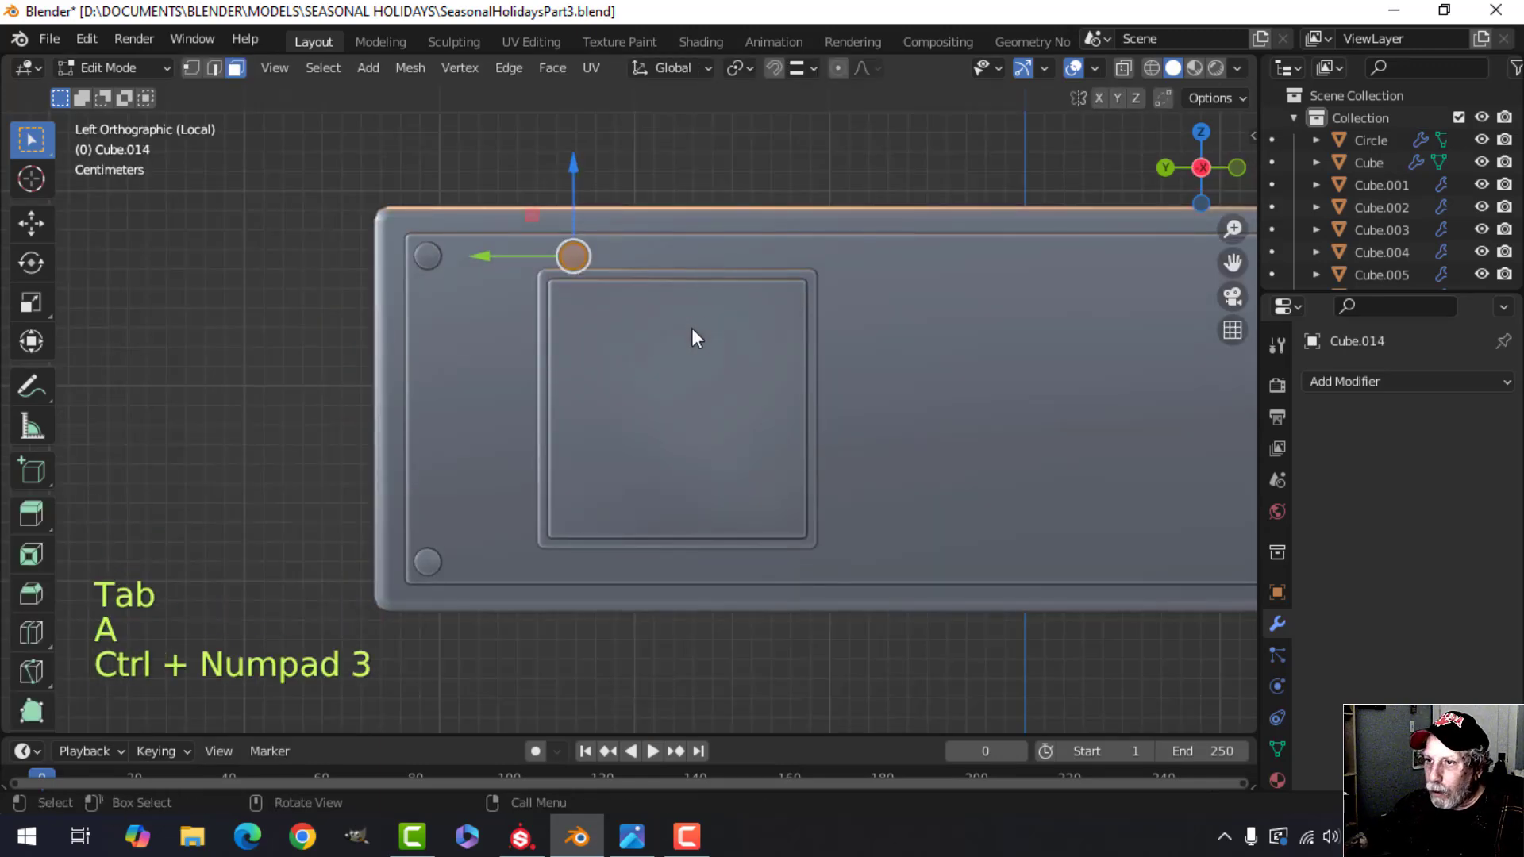
scroll(692, 333, "up", 4)
middle_click_drag(694, 357, 744, 495, "shift")
key("g")
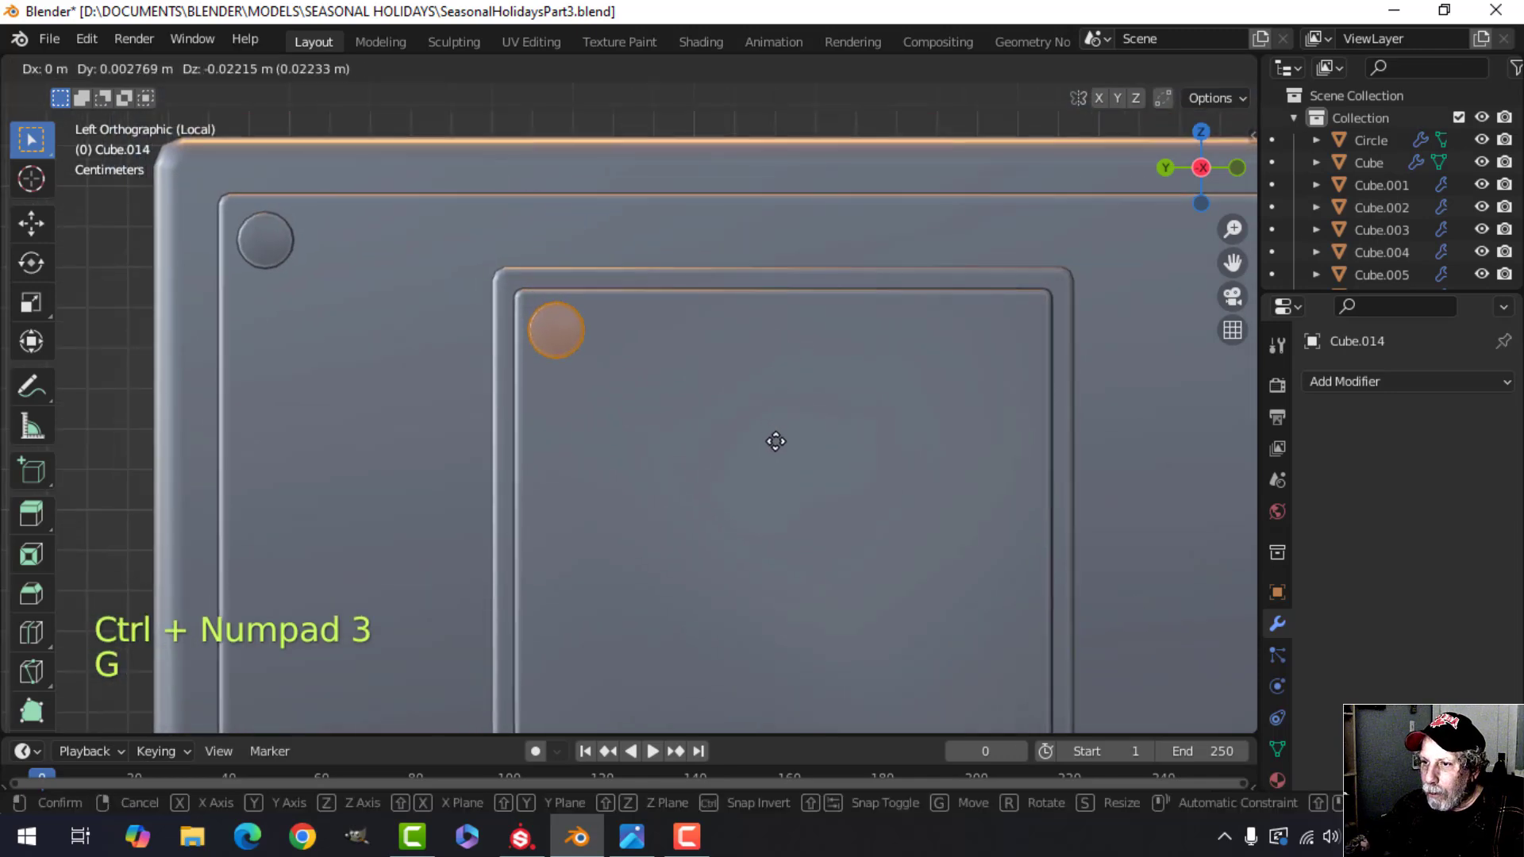
left_click(774, 449)
key("s")
left_click(760, 399)
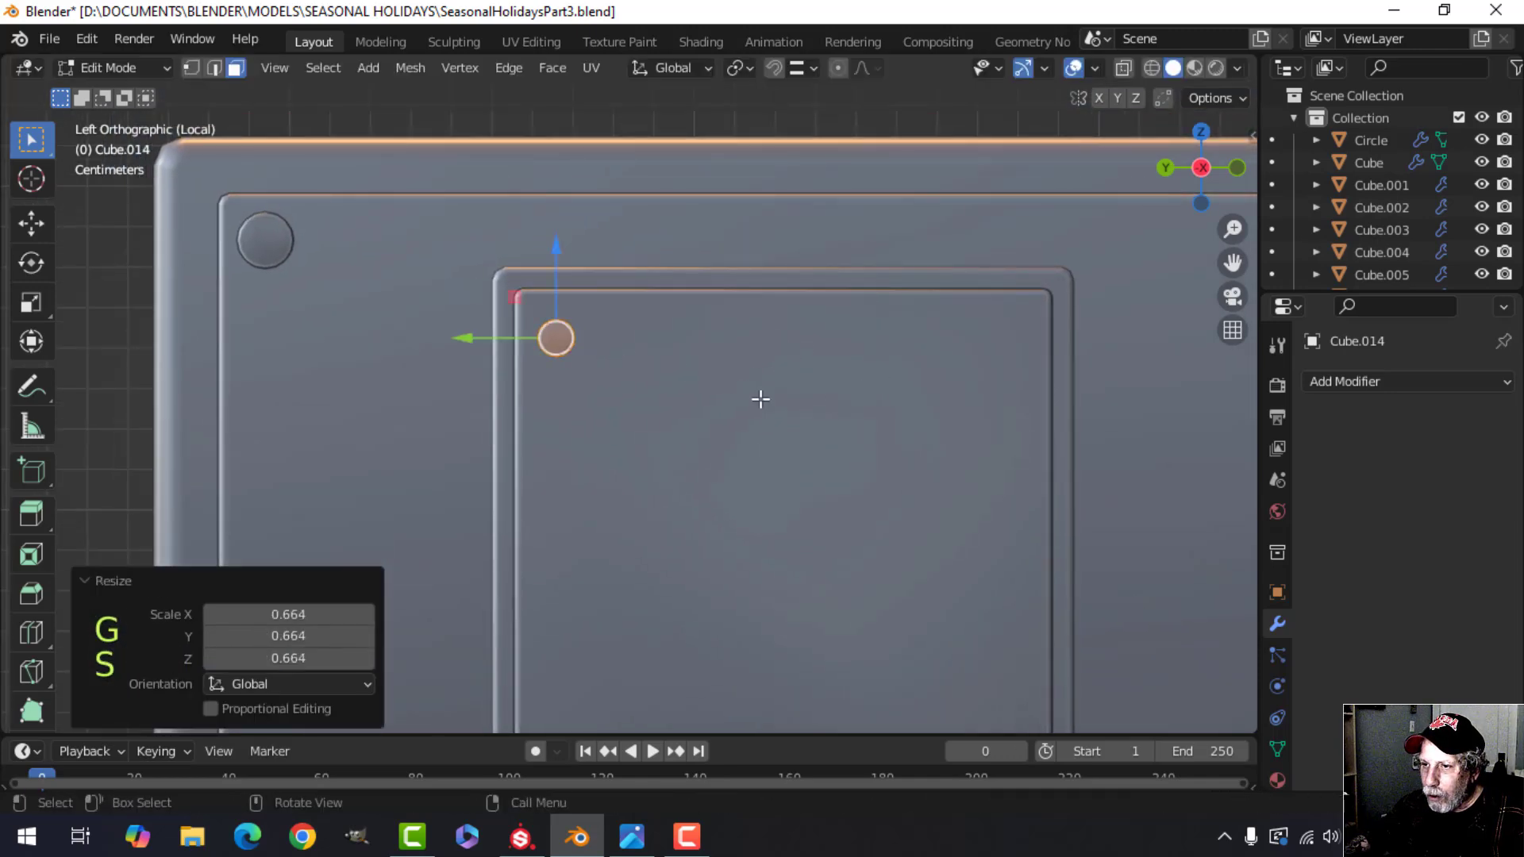
- Move the rivet about 0.0419 m along X onto the square panel's front surface
middle_click_drag(336, 265, 758, 425)
key("g")
key("x")
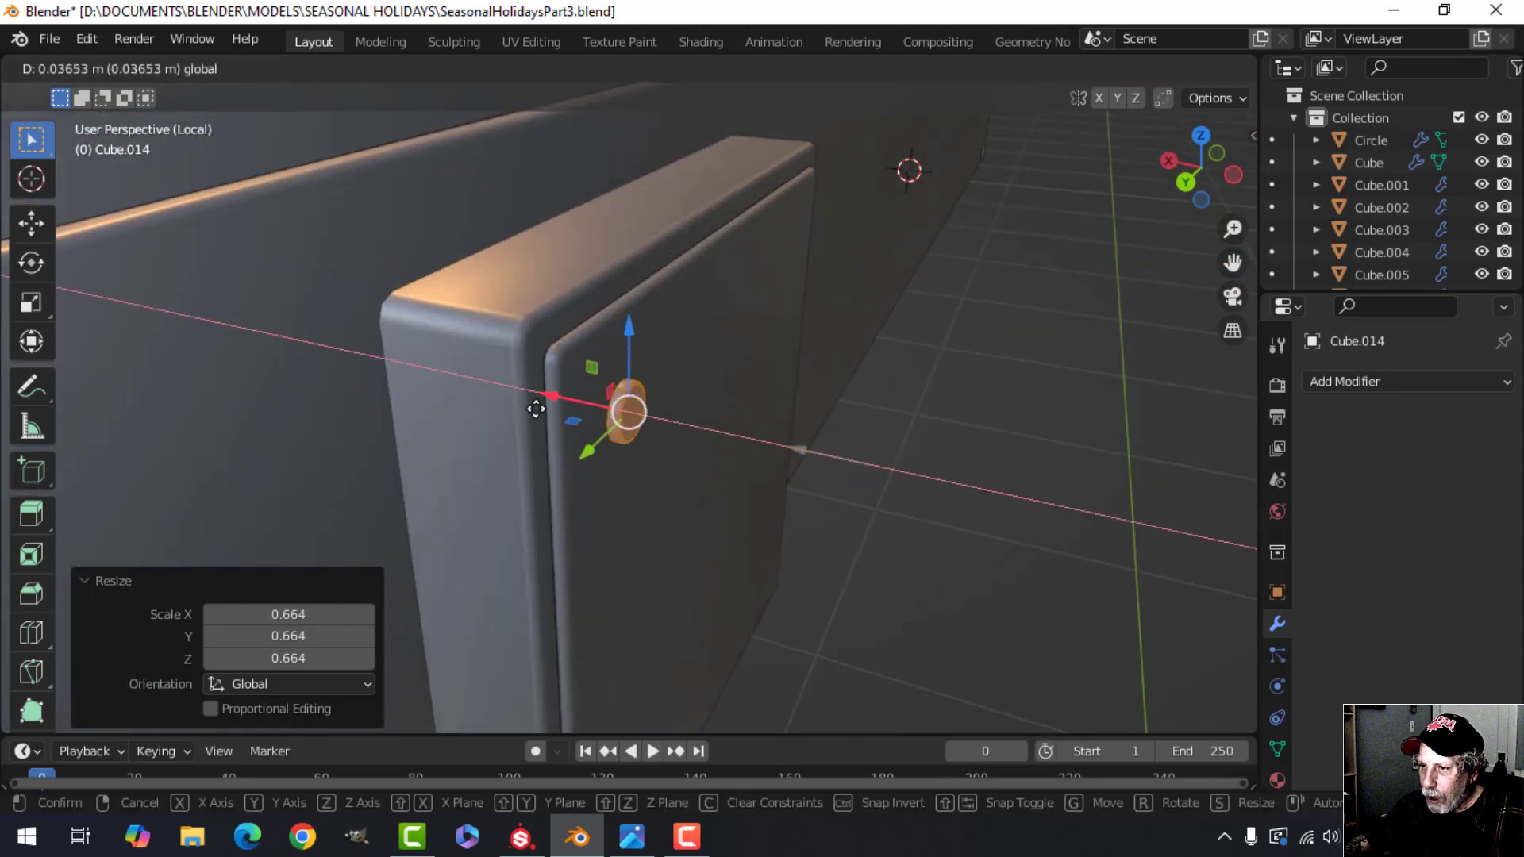
left_click(498, 398)
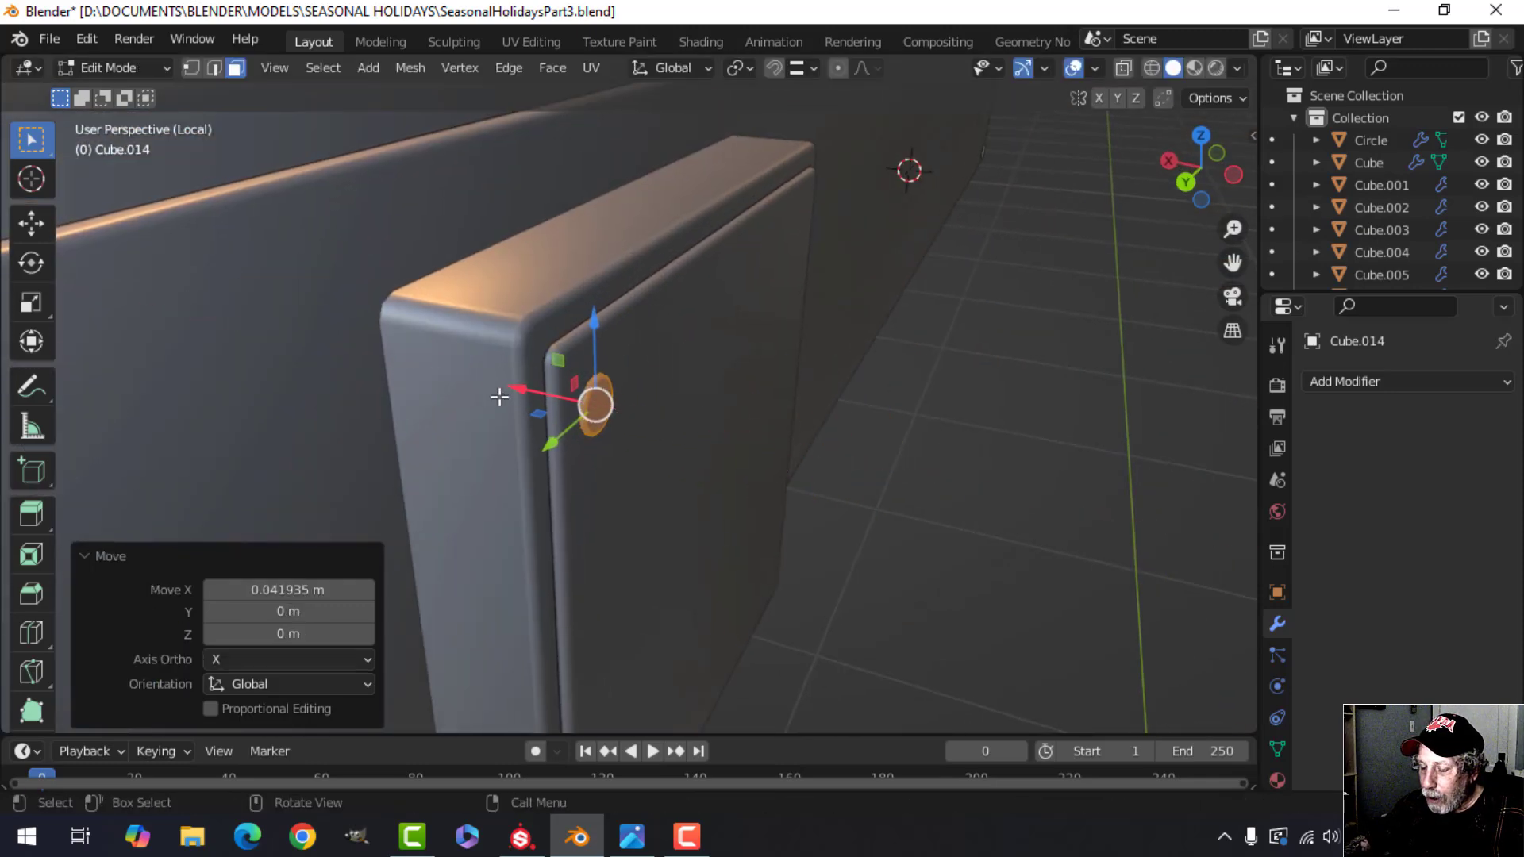
- Shift the rivet closer to the square panel's corner in the left side view
key("ctrl+KP_3")
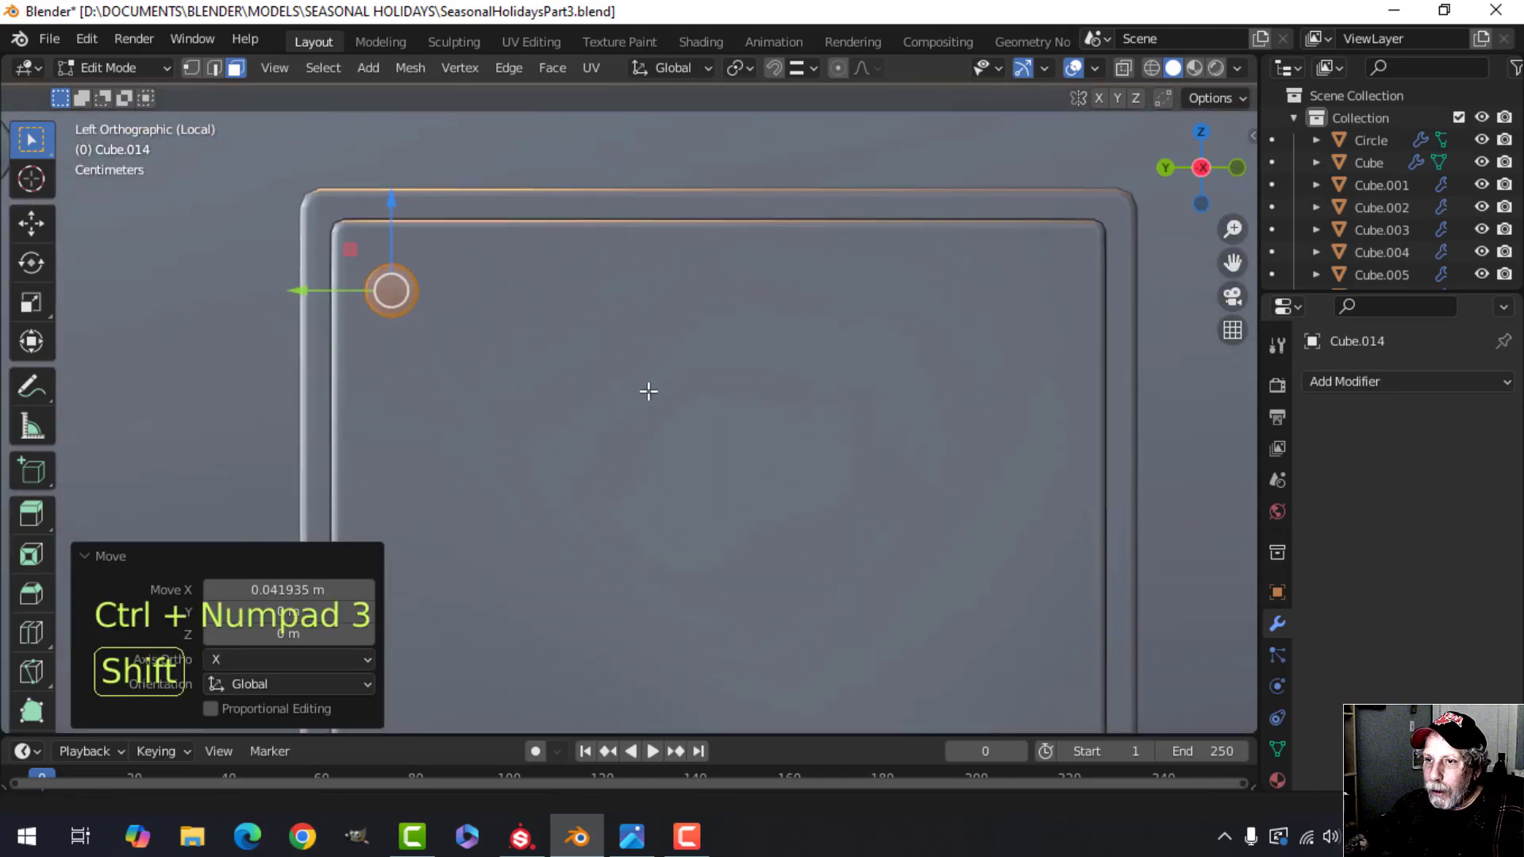
key("g")
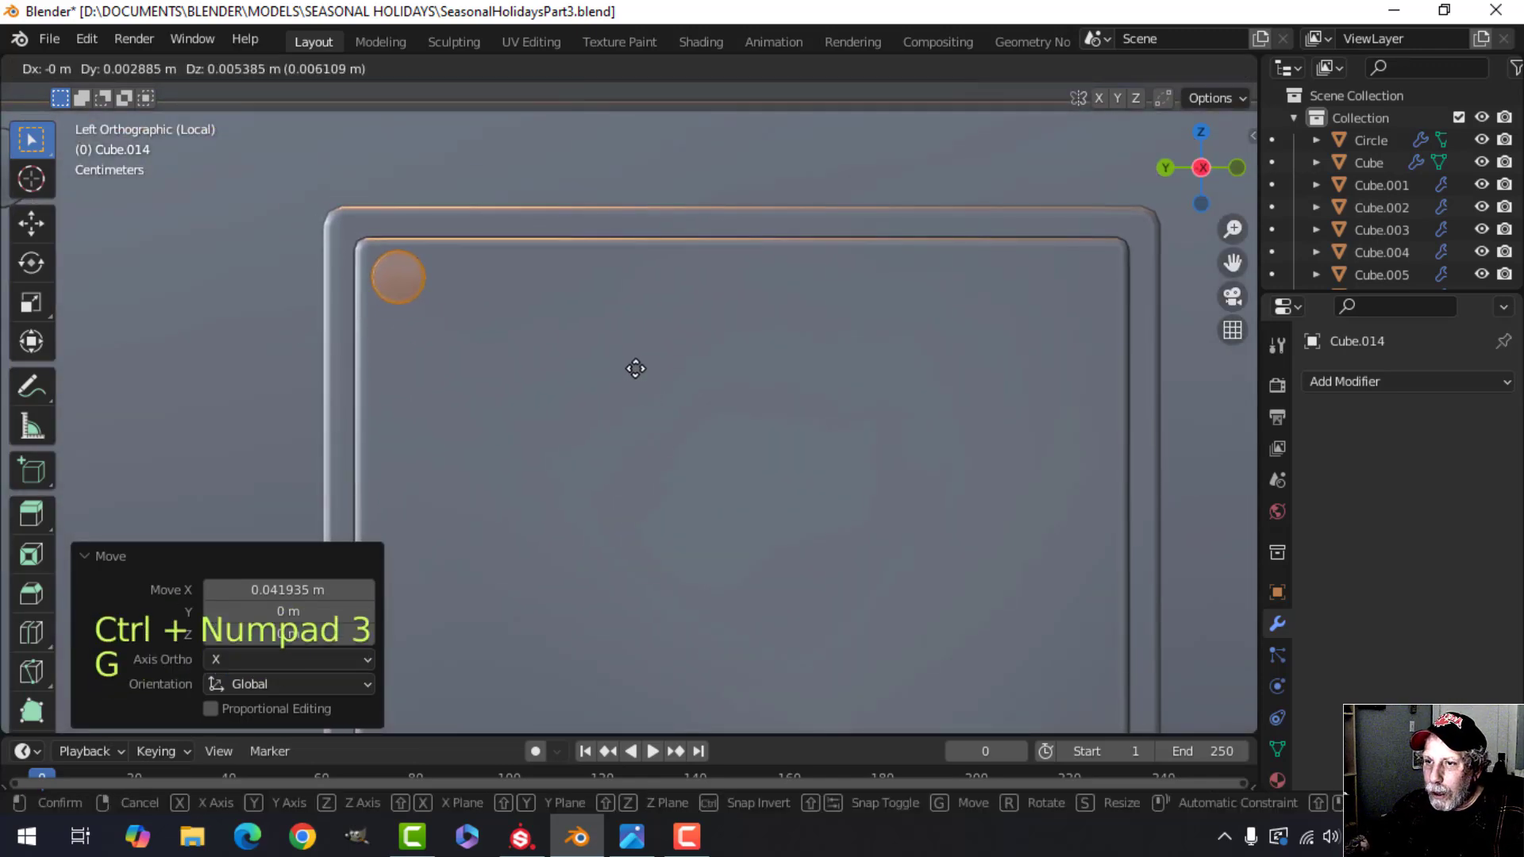
left_click(636, 368)
- Snap the 3D cursor to the centre of the square panel's front face
scroll(634, 370, "down", 3)
key("Tab")
left_click(674, 451)
key("Tab")
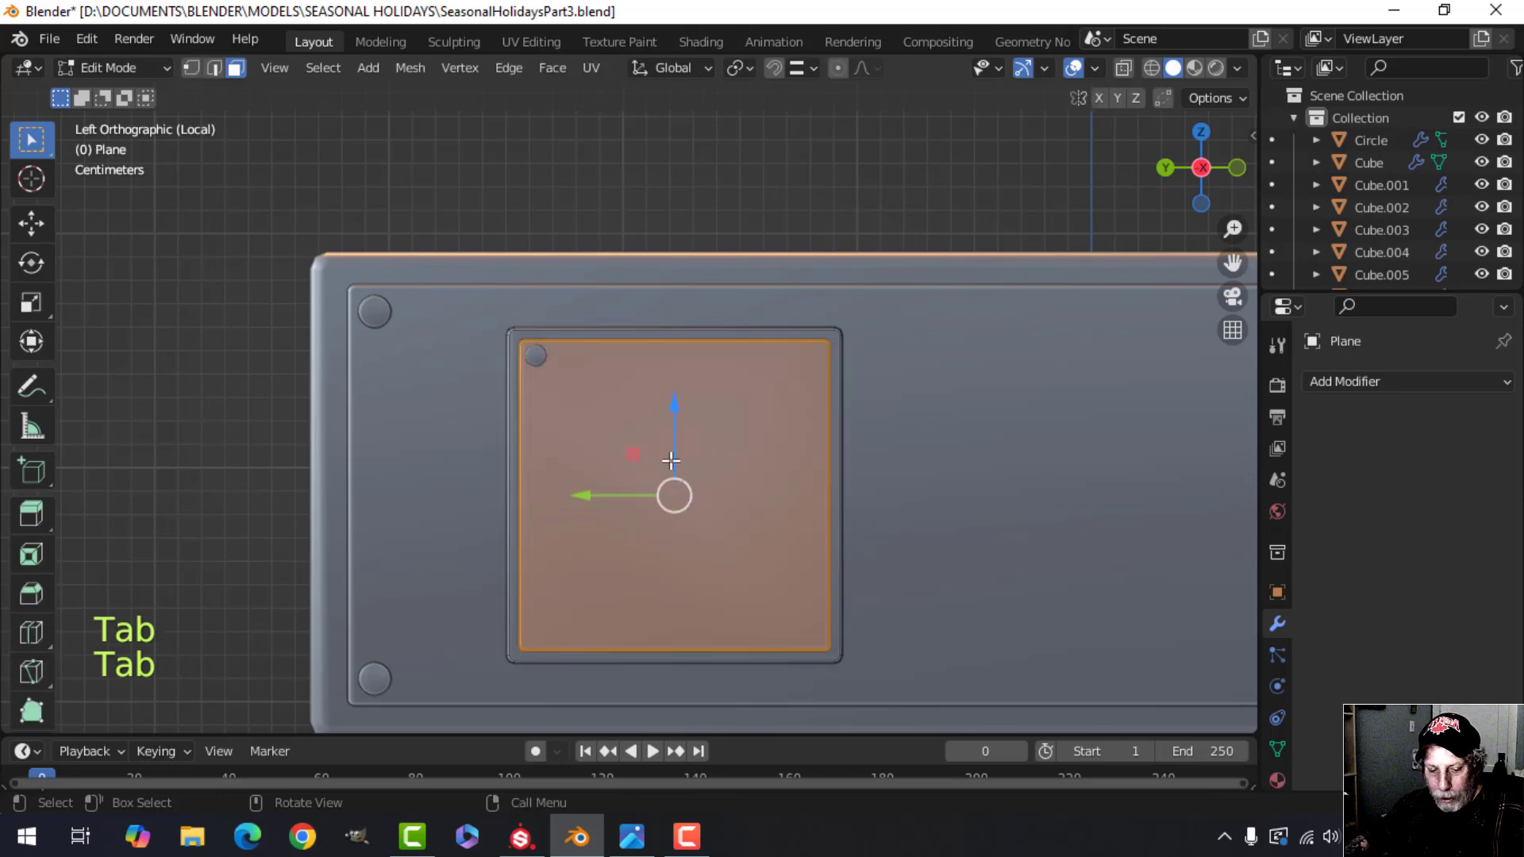
key("shift+s")
left_click(663, 588)
key("Tab")
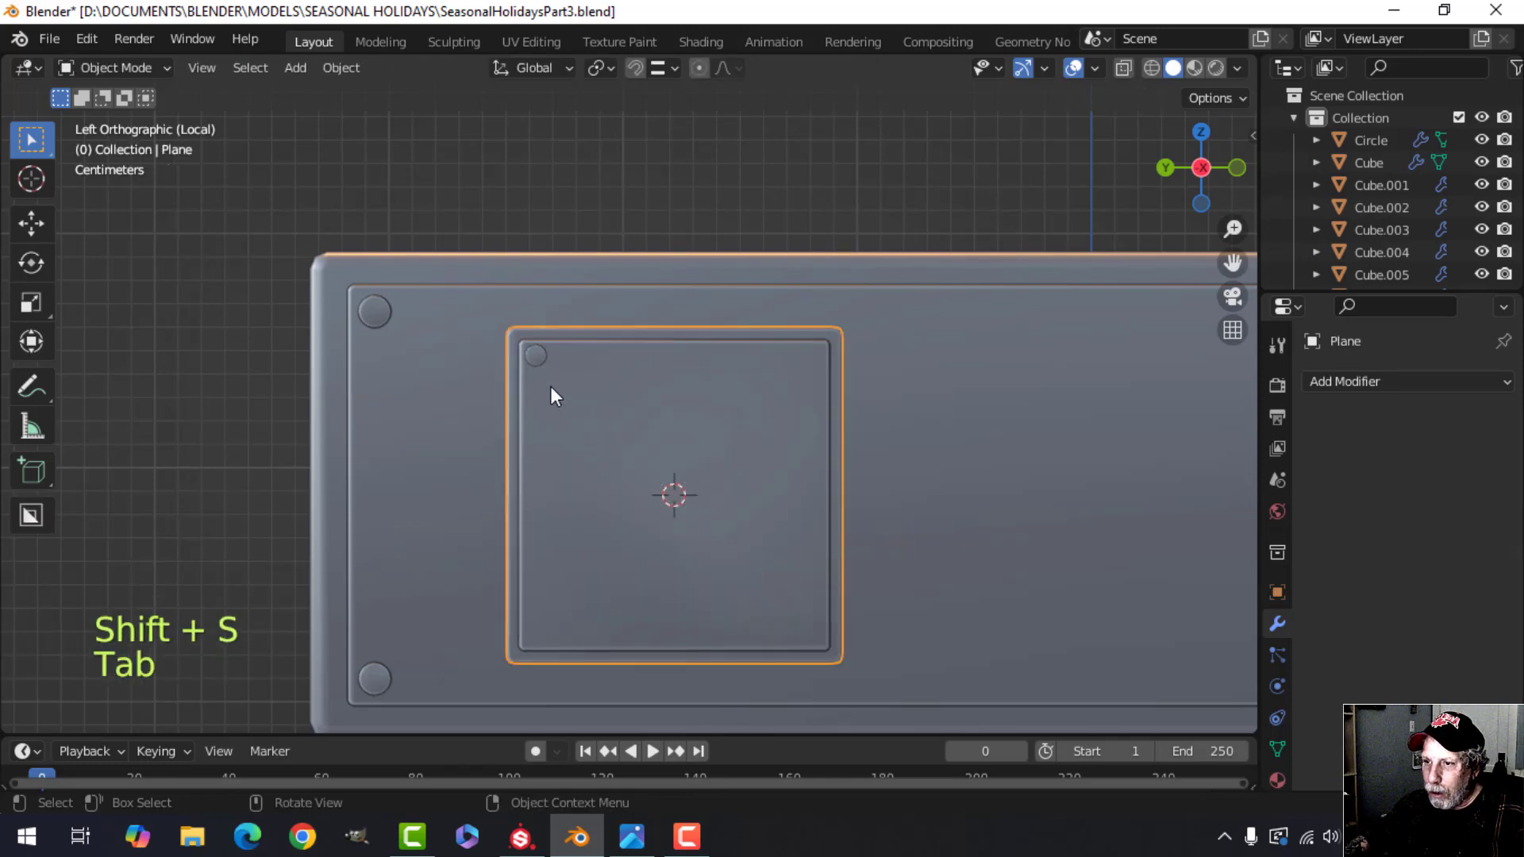
- Nudge the small rivet's mesh slightly downward to even its spacing from the panel edges
left_click(536, 356)
scroll(638, 401, "up", 4)
key("Tab")
key("a")
key("g")
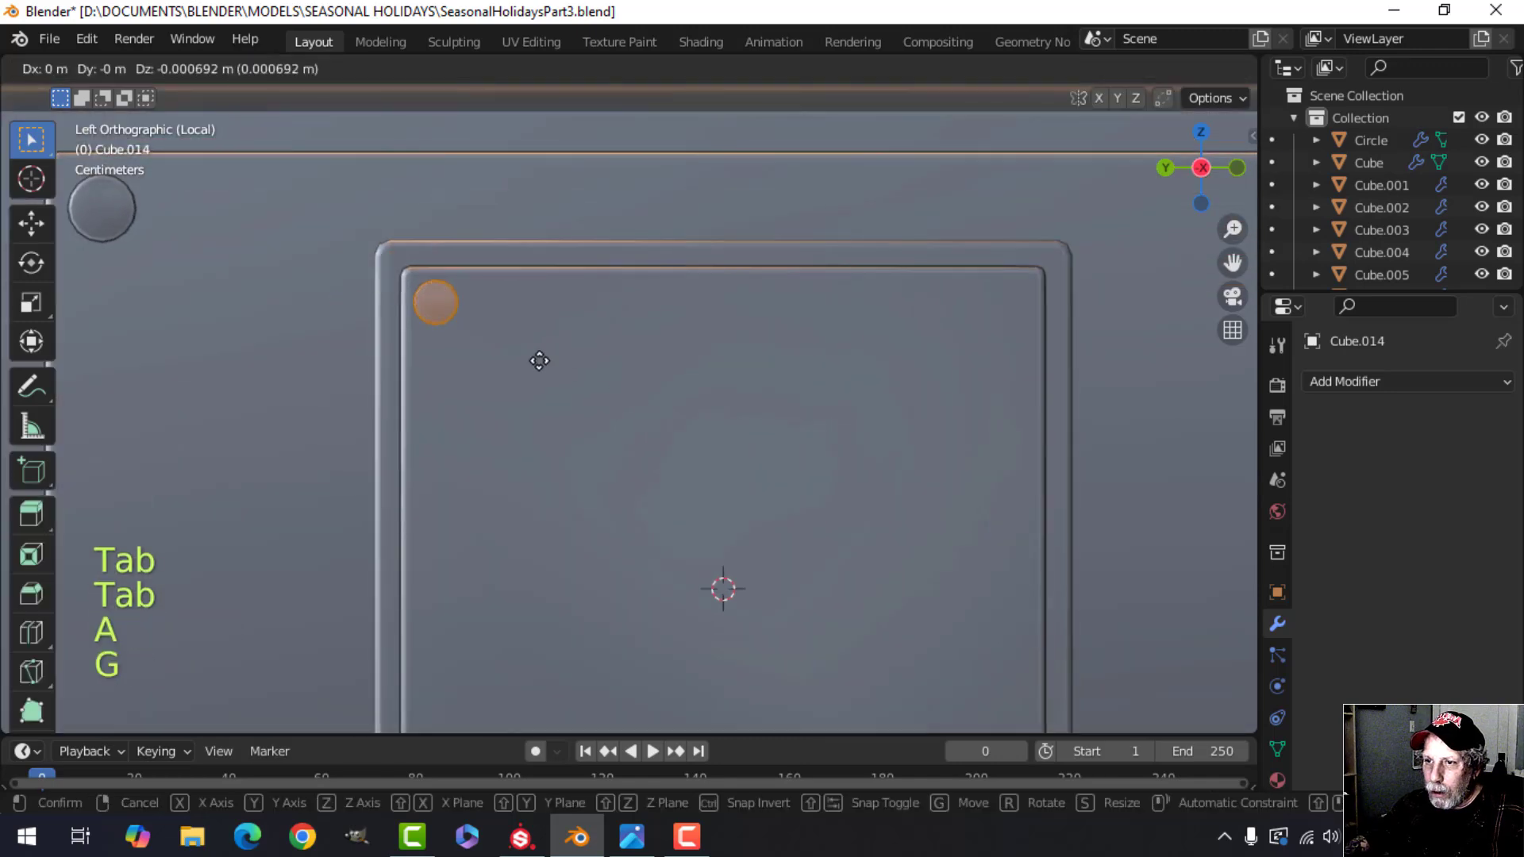
left_click(541, 358)
key("Tab")
- Set the small rivet's origin to the 3D cursor
scroll(656, 397, "down", 4)
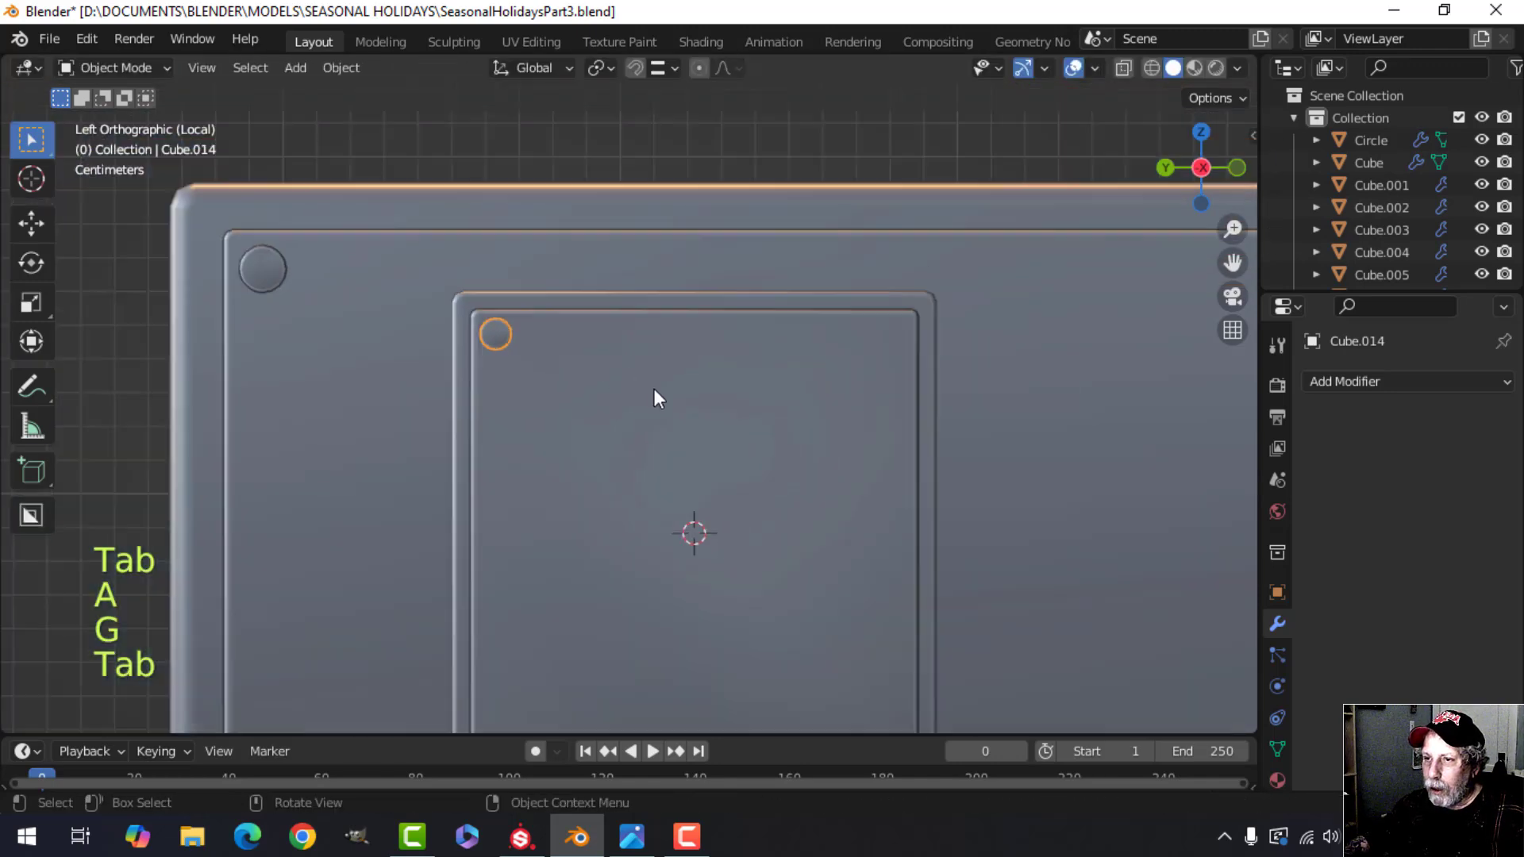
key("alt+a")
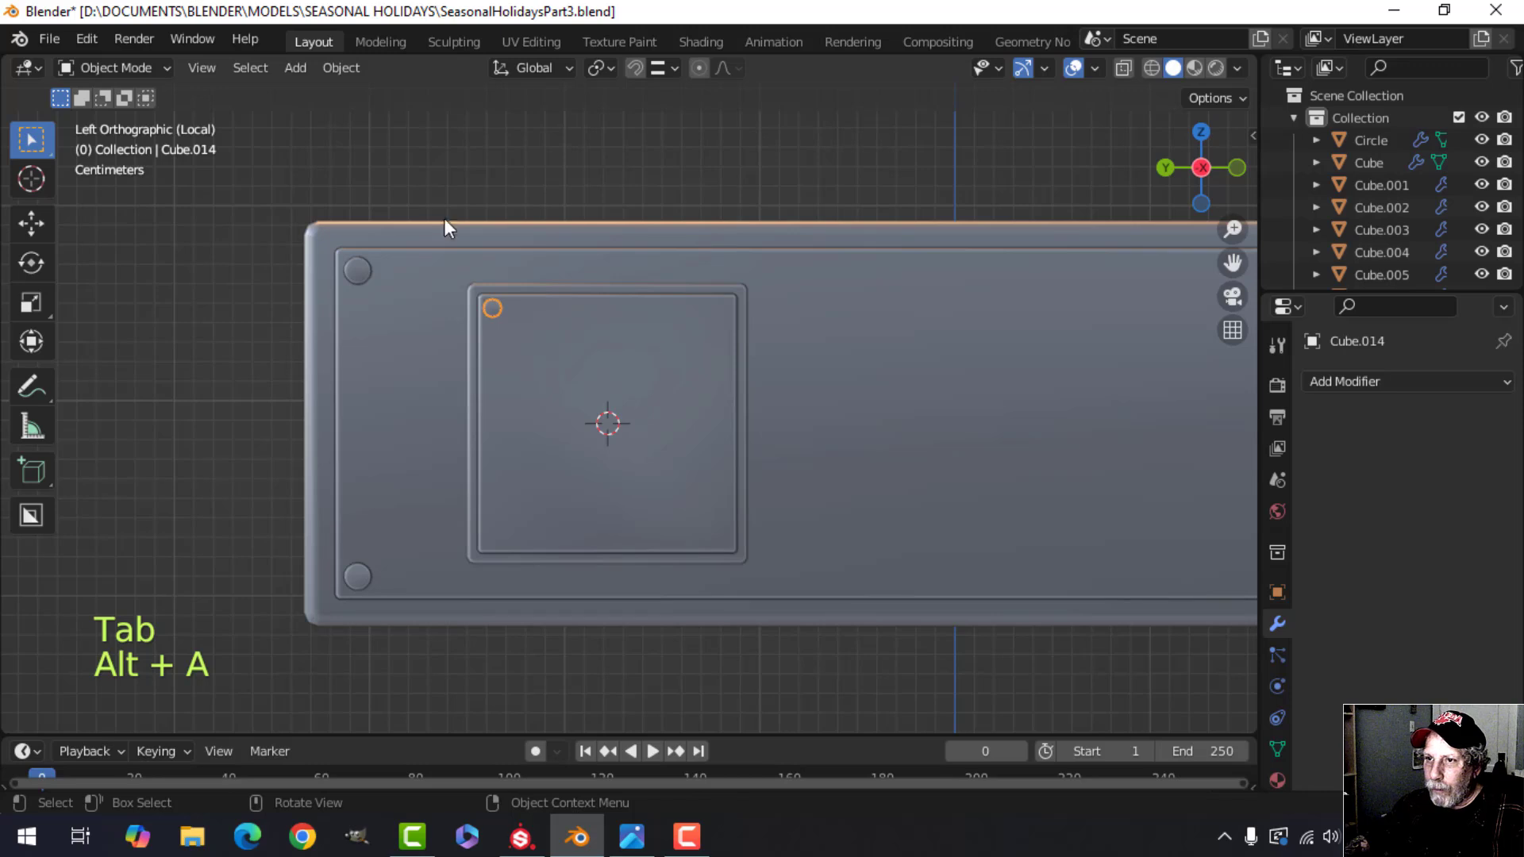
left_click(340, 69)
mouse_move(403, 113)
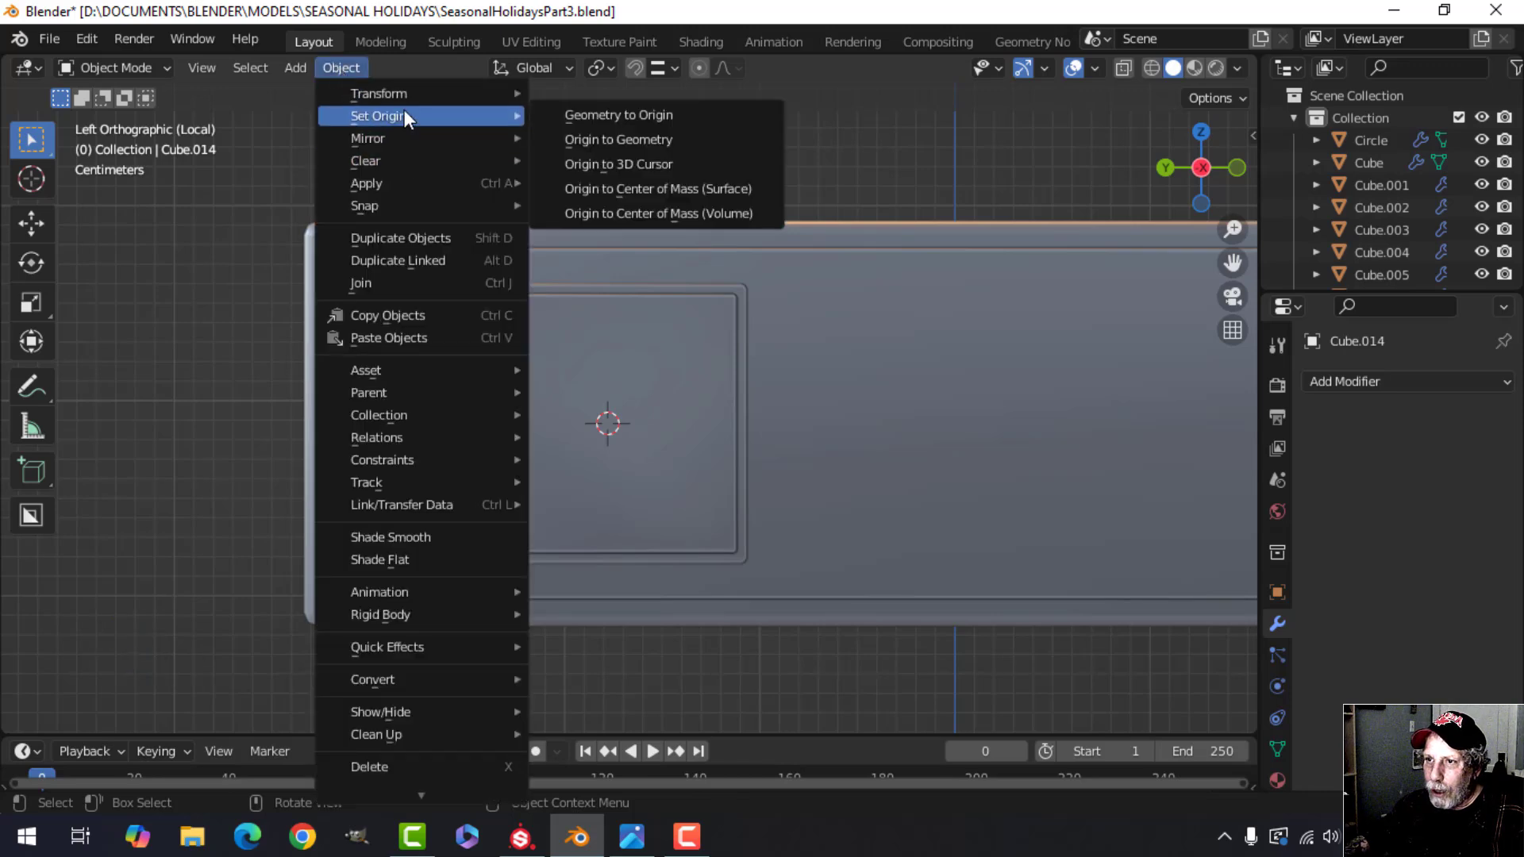
left_click(589, 161)
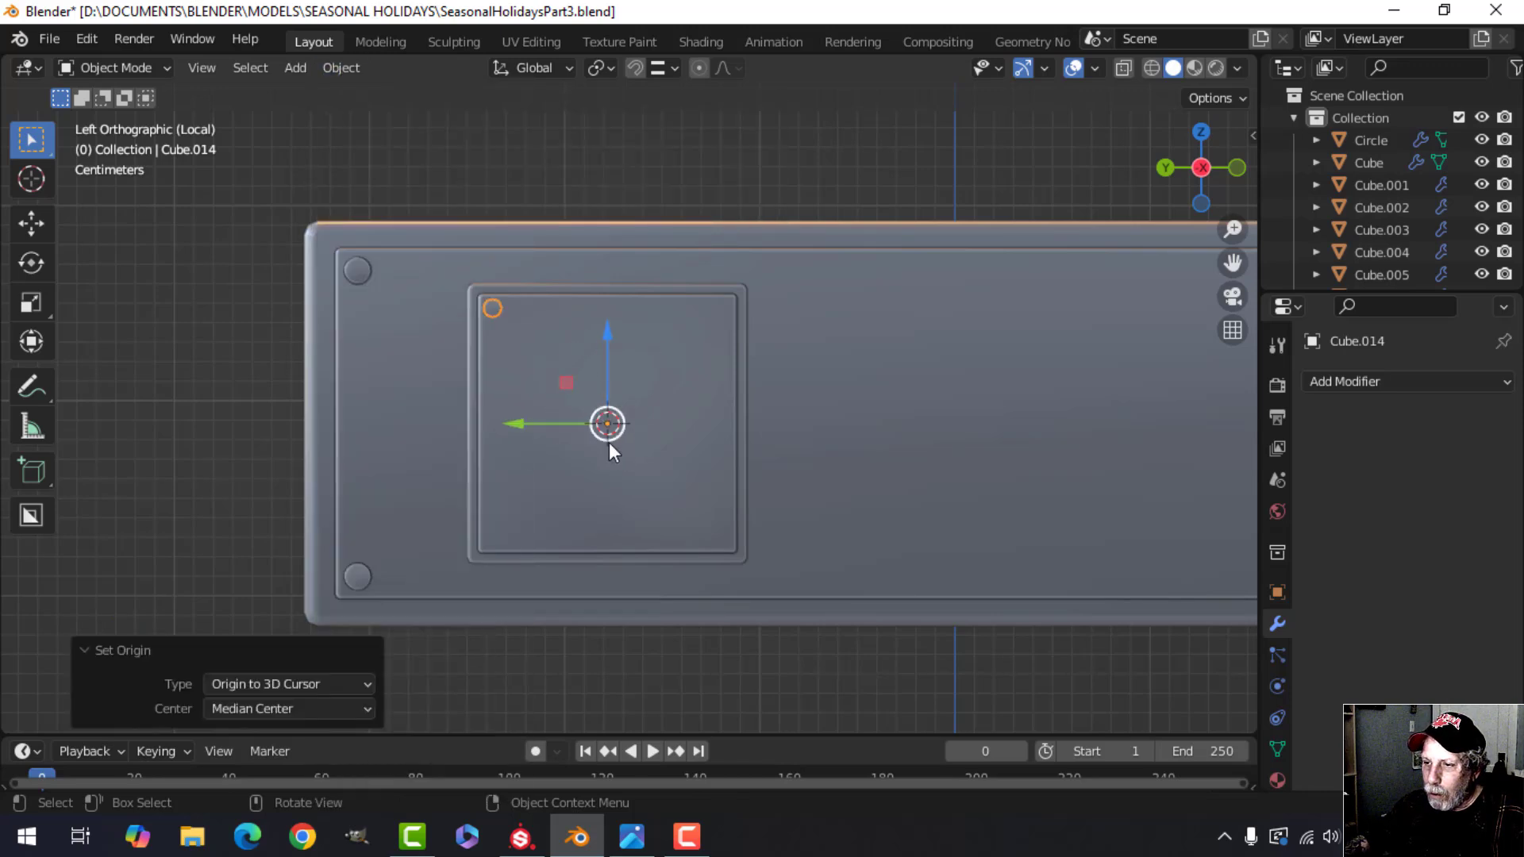
- Add a Mirror modifier to the small rivet on the Y and Z axes to fill all four panel corners
left_click(1329, 382)
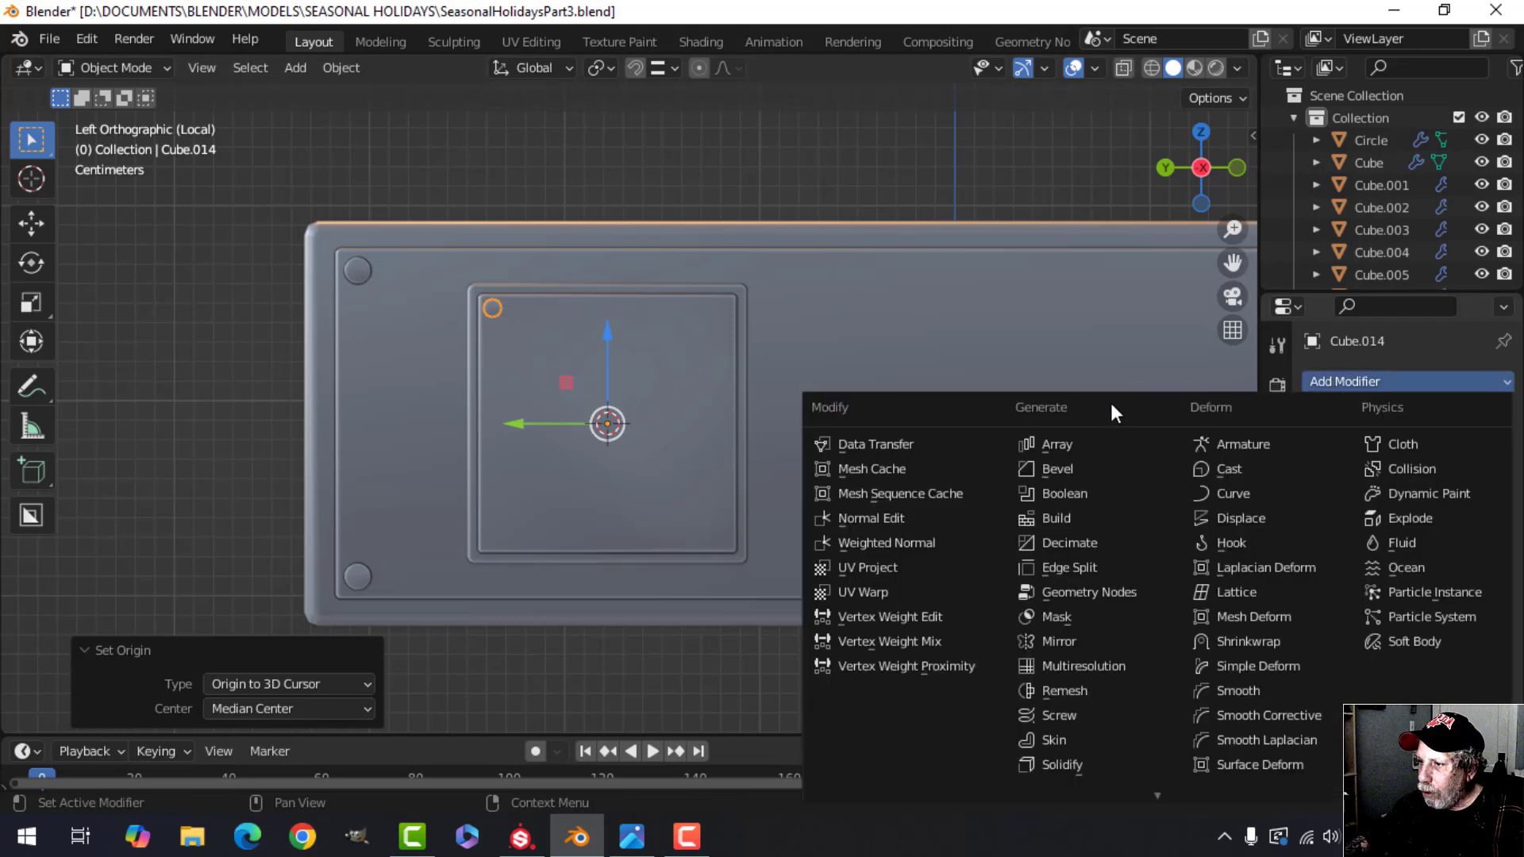
left_click(1082, 640)
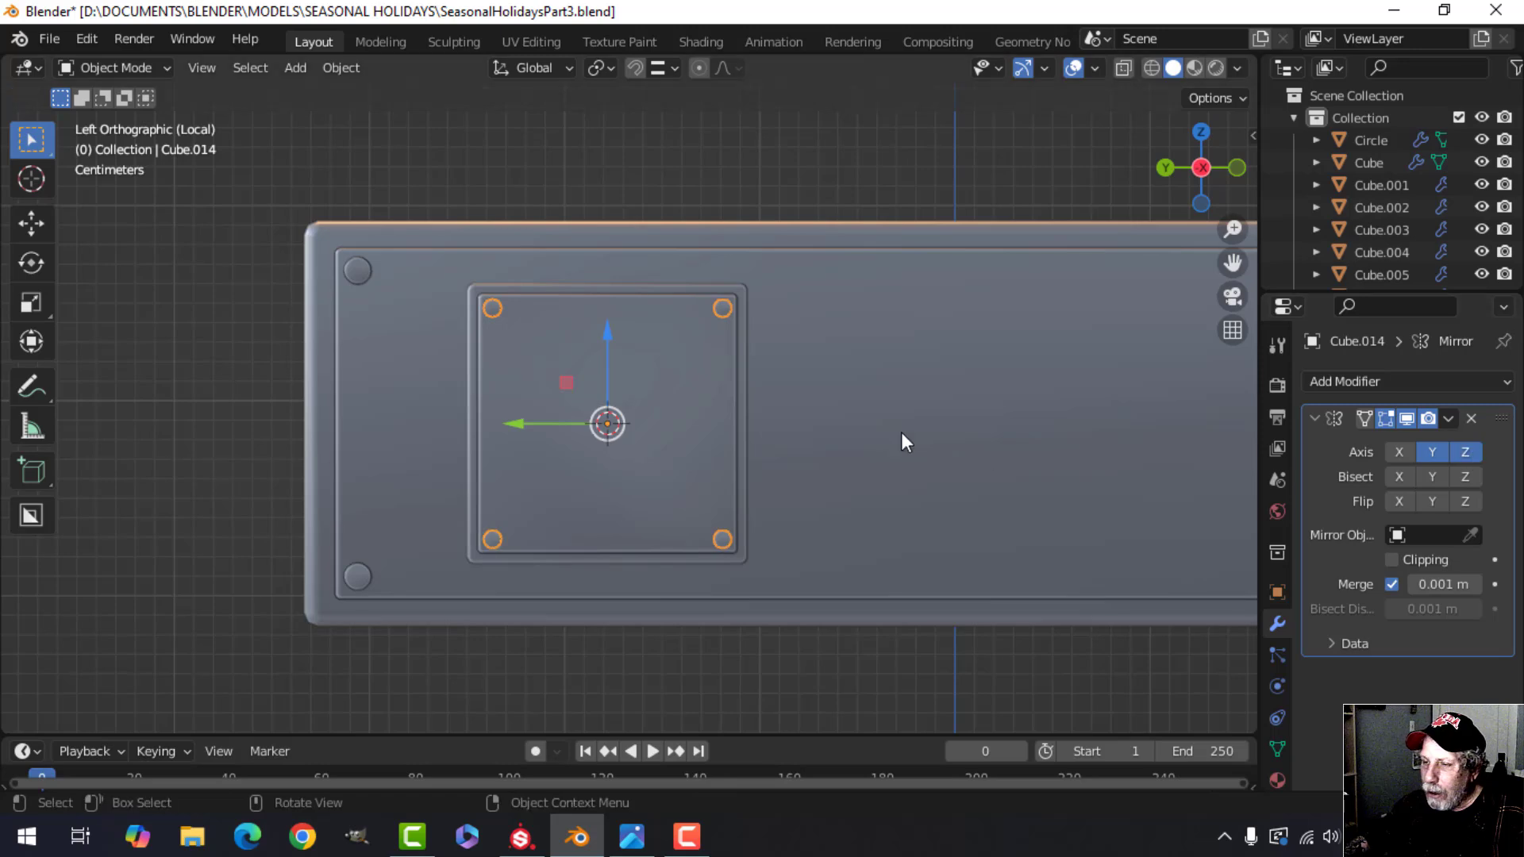
key("alt+a")
mouse_move(711, 419)
middle_mouse_down()
mouse_move(663, 412)
mouse_move(717, 431)
middle_mouse_up()
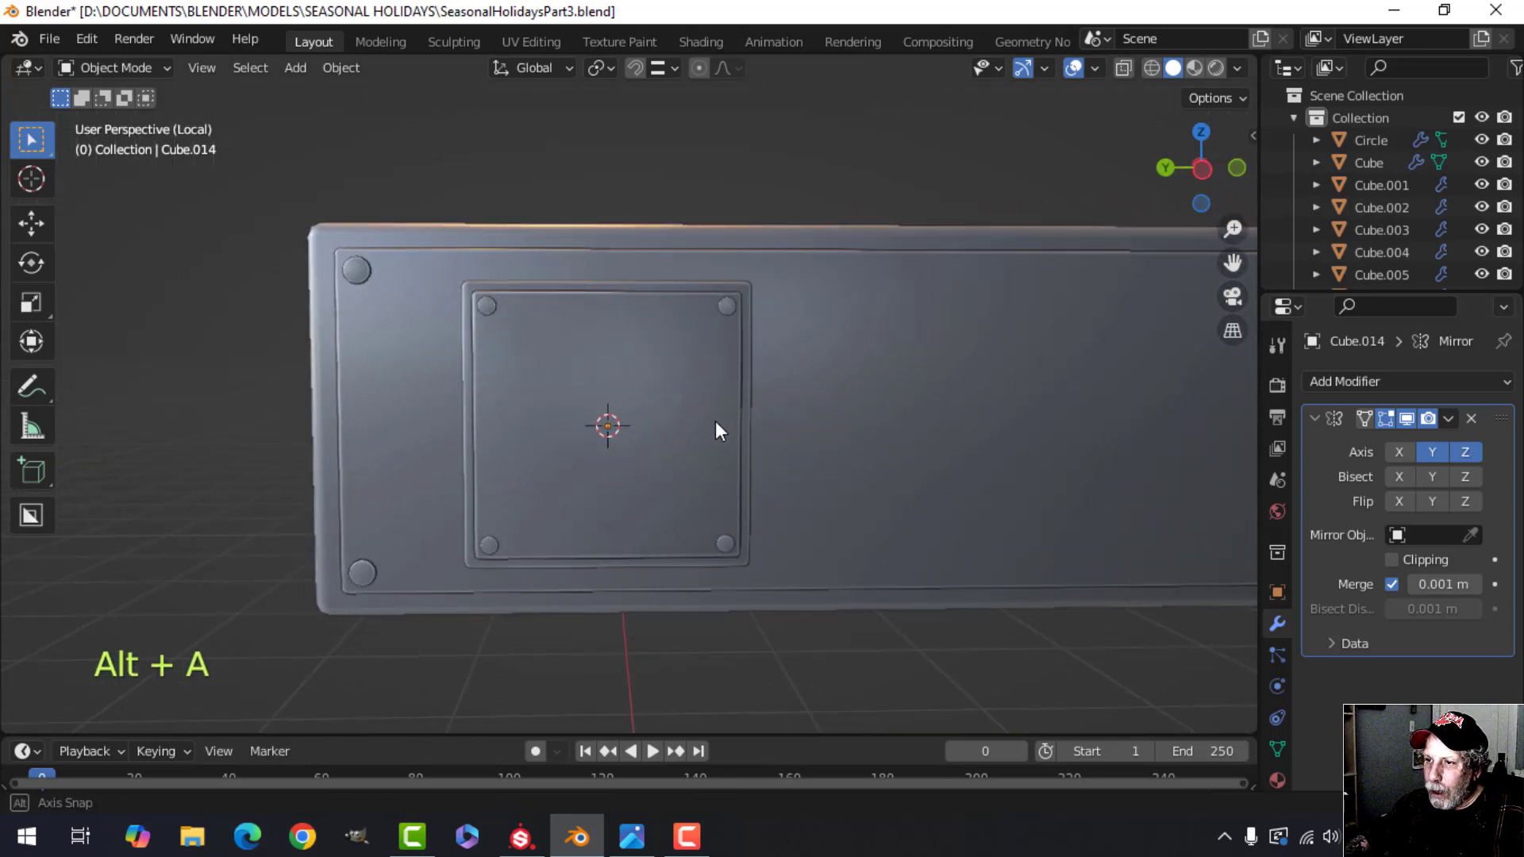
- Apply the rivets' Mirror modifier and join the four rivets with the square base plate
left_click(726, 310)
left_click(1449, 419)
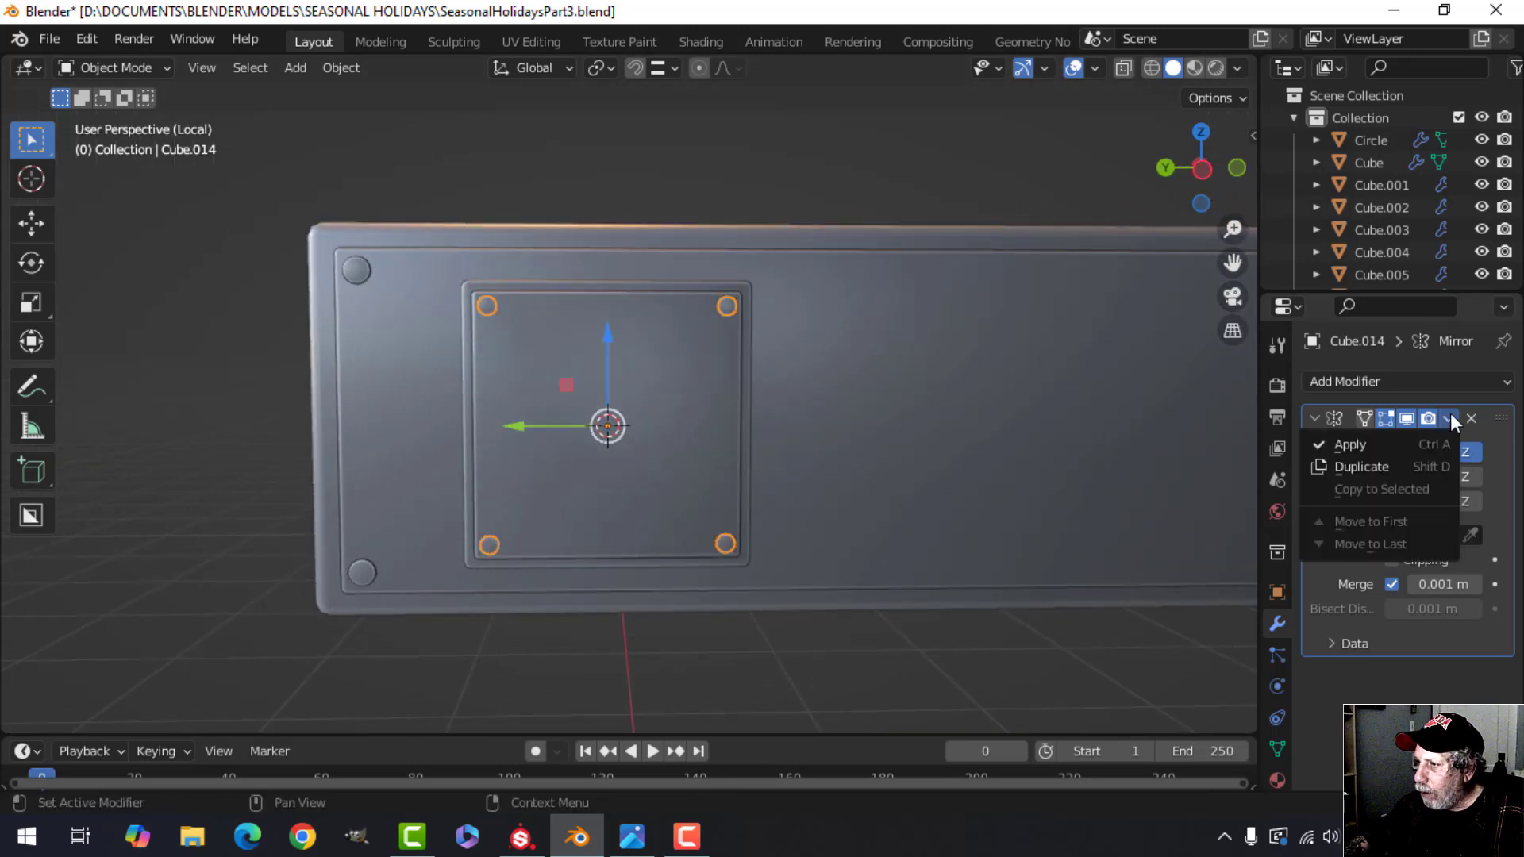
left_click(1400, 436)
left_click(702, 431)
key("ctrl+j")
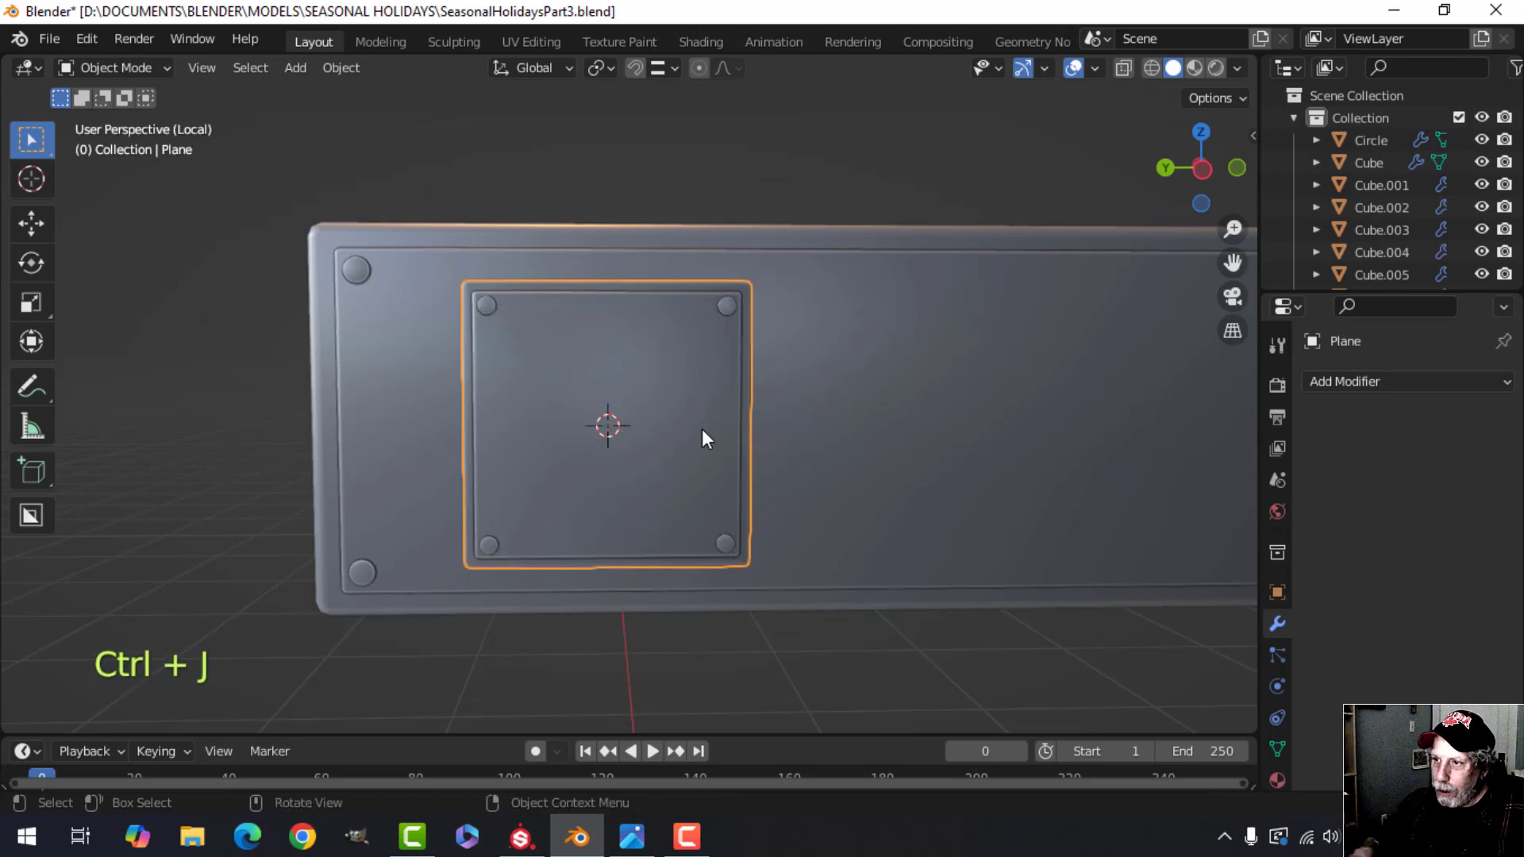
- Add a 24-vertex circle at the 3D cursor and scale its mesh down to fit the square base plate
scroll(702, 429, "down", 1)
scroll(746, 420, "down", 2)
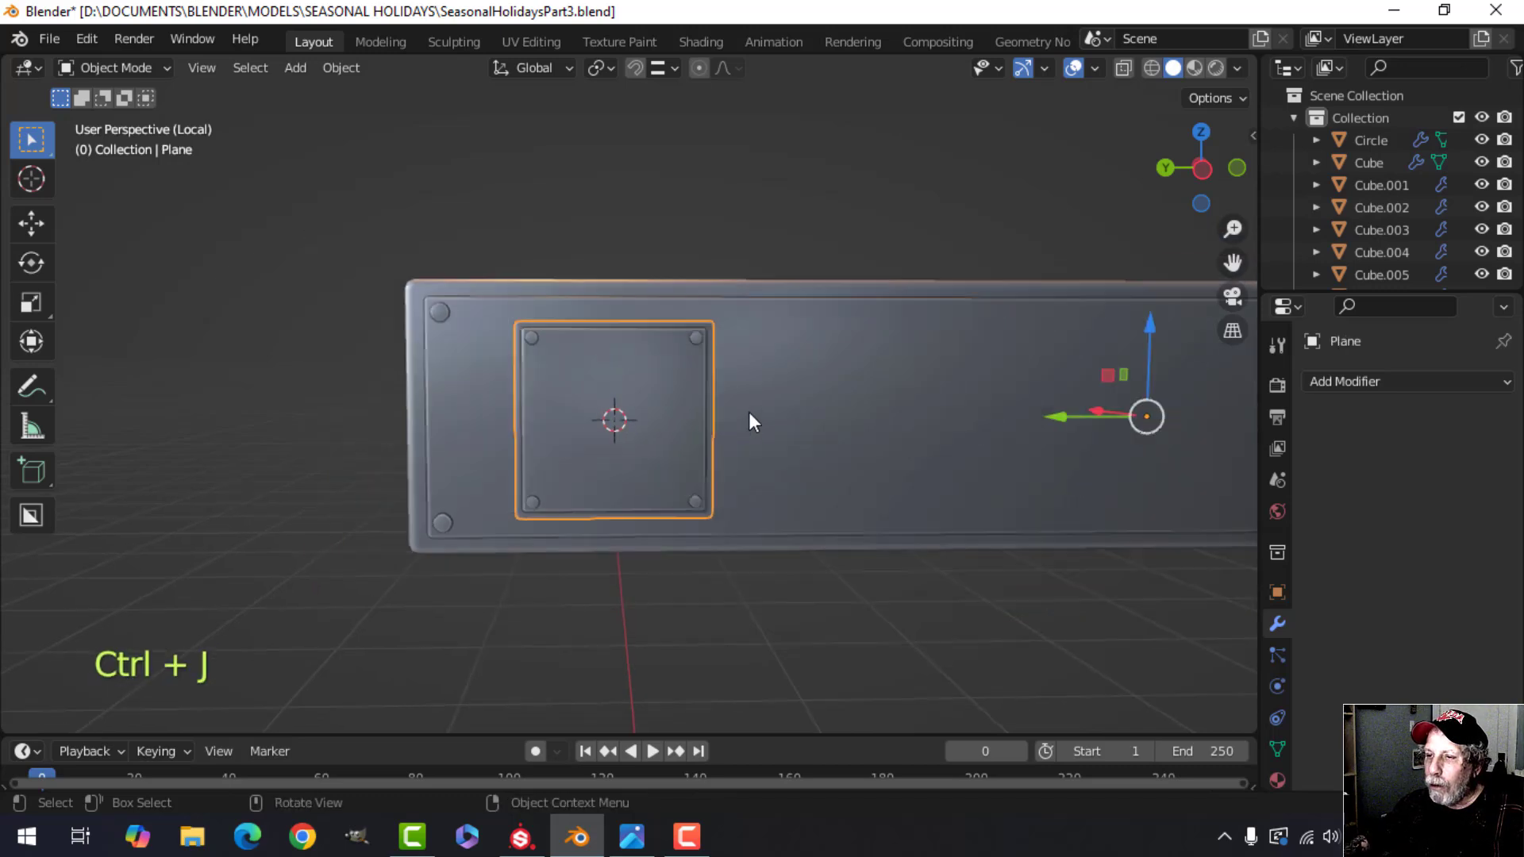
key("shift+a")
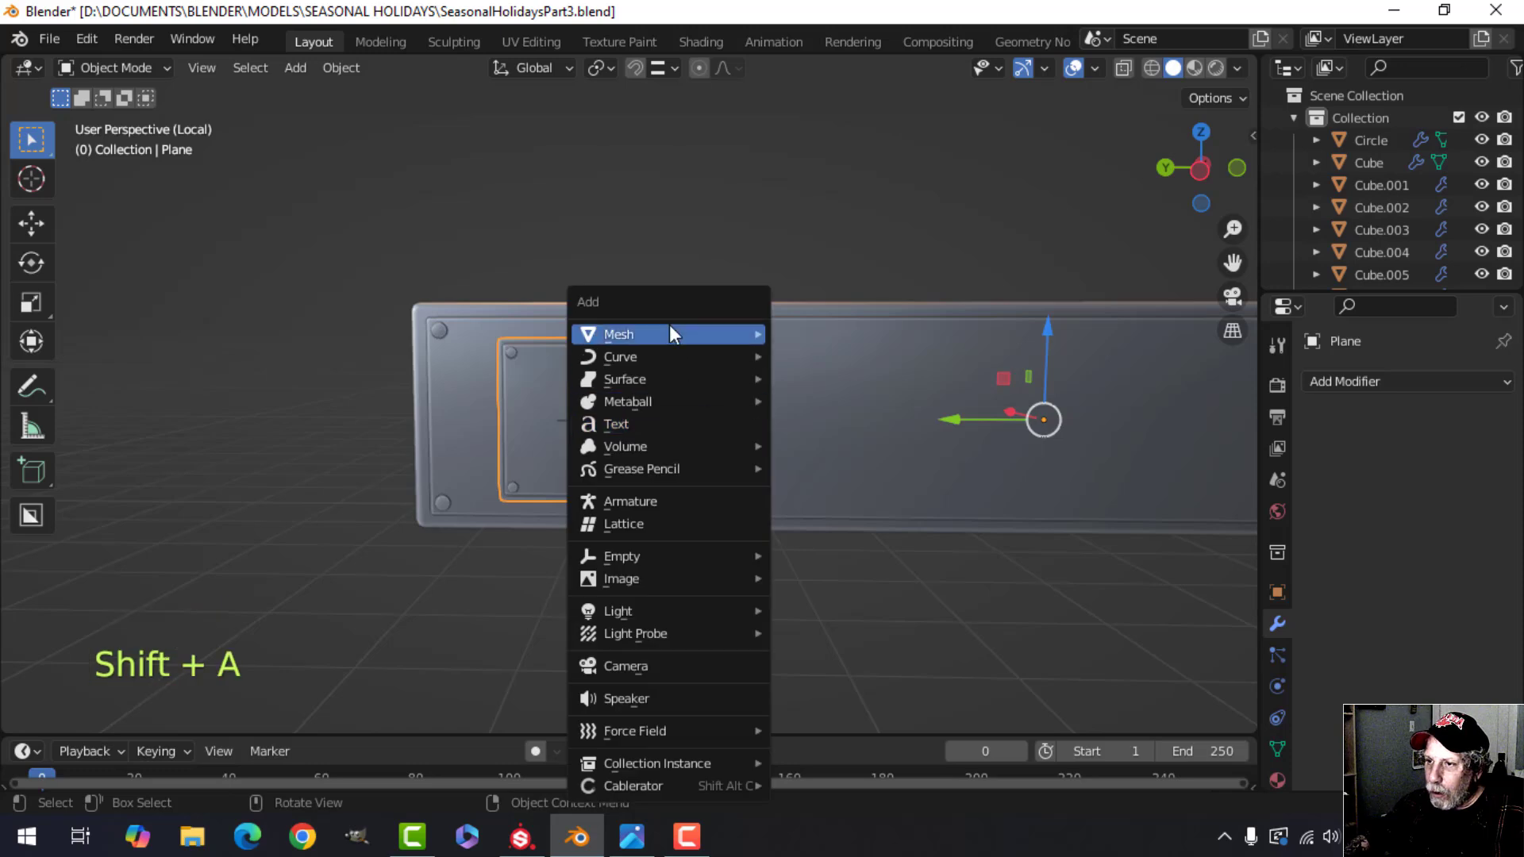
mouse_move(669, 329)
left_click(849, 378)
left_click(288, 471)
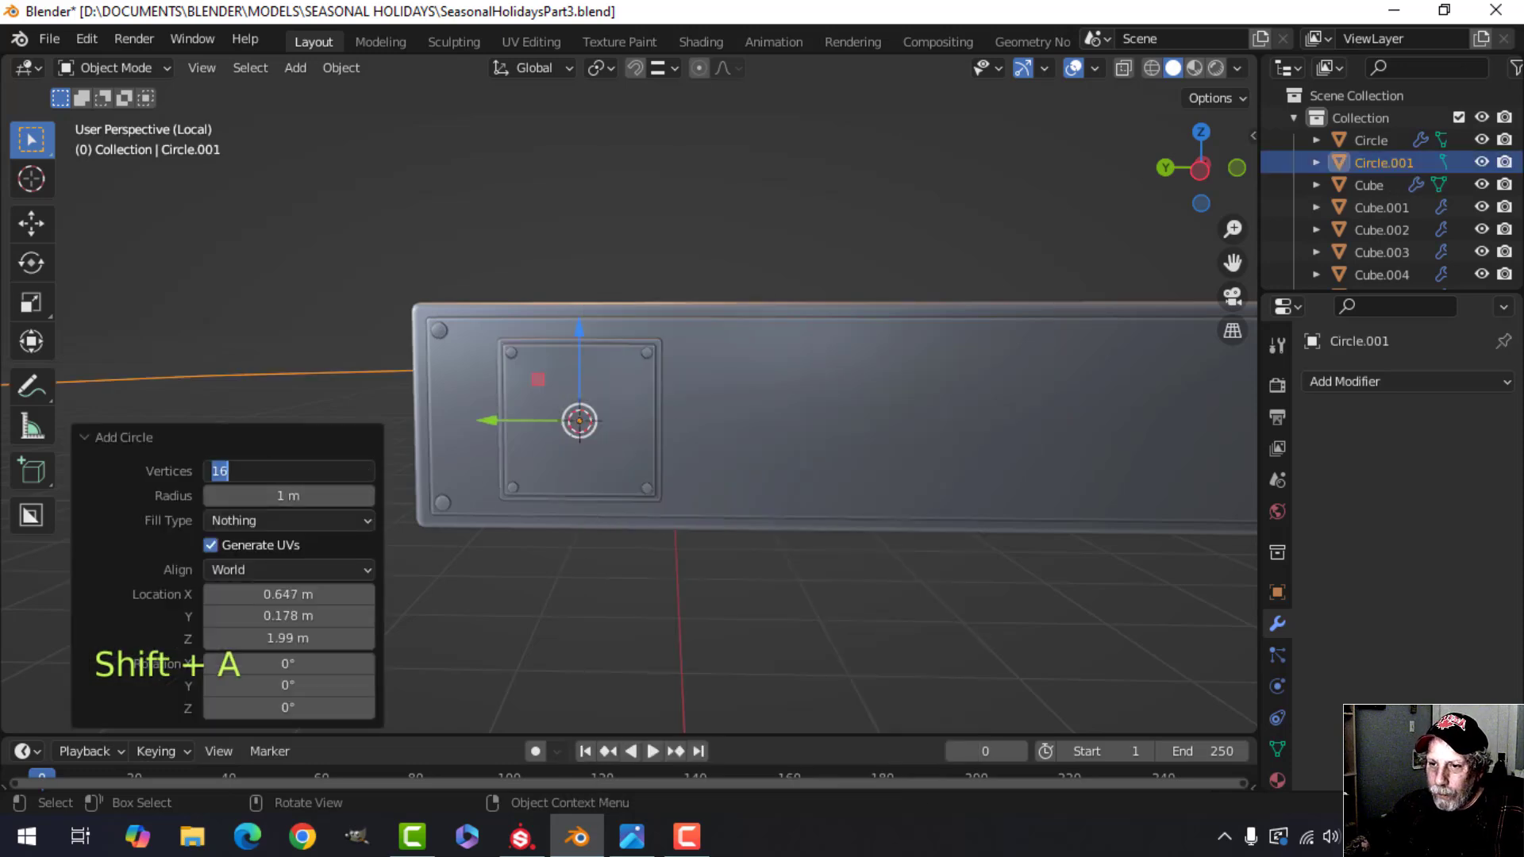
type("24")
key("Return")
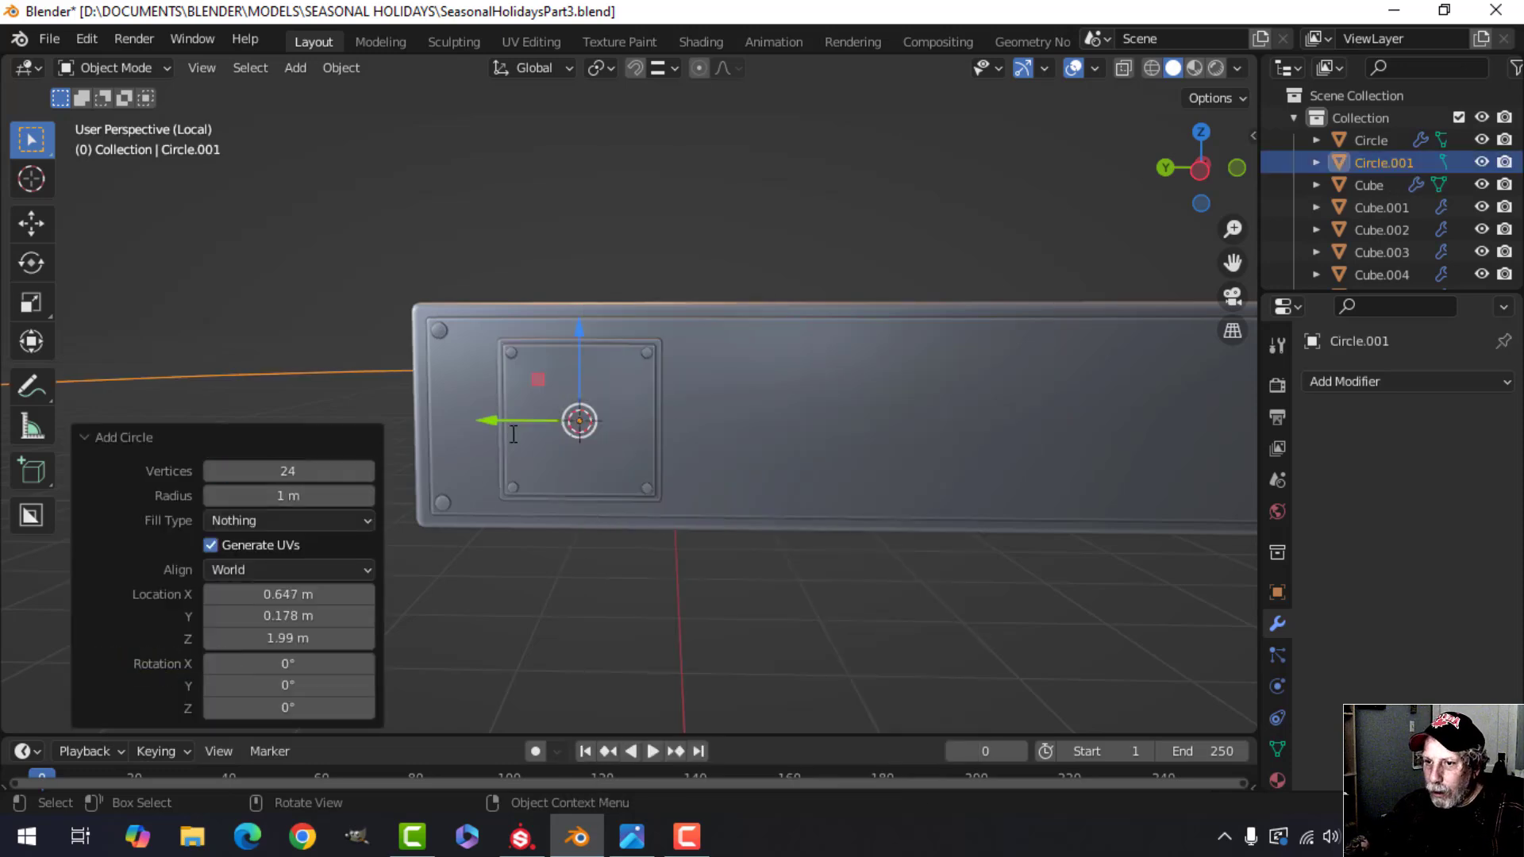
key("Tab")
key("s")
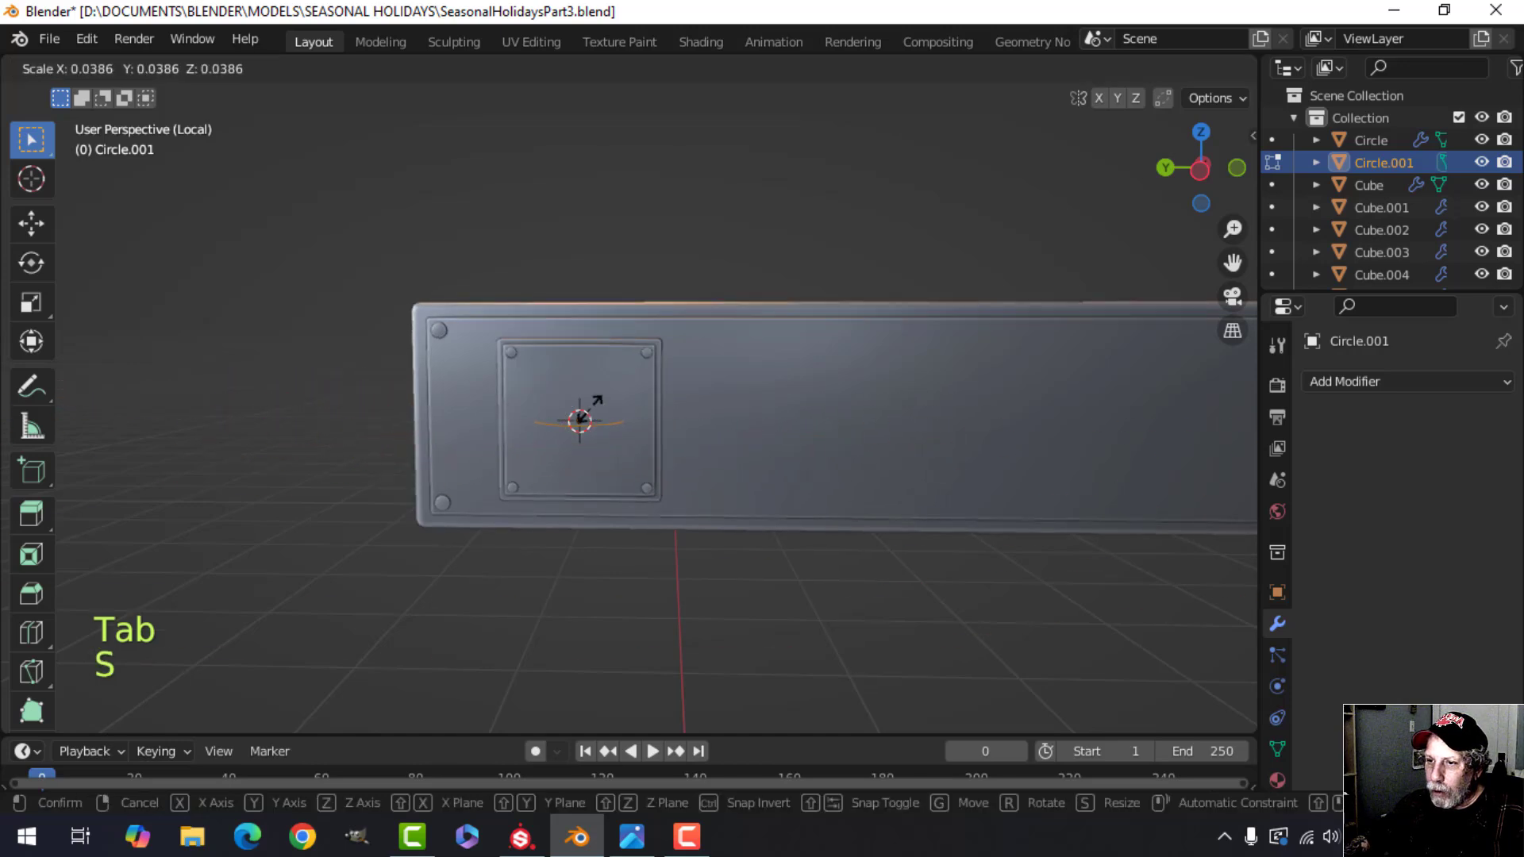
left_click(611, 411)
- Rotate the circle 90° about Y and move it about -0.0107 m along X, toward the front of the plate
middle_click_drag(611, 411, 690, 385)
scroll(629, 429, "up", 2)
key("r")
key("y")
key("Return")
key("g")
key("x")
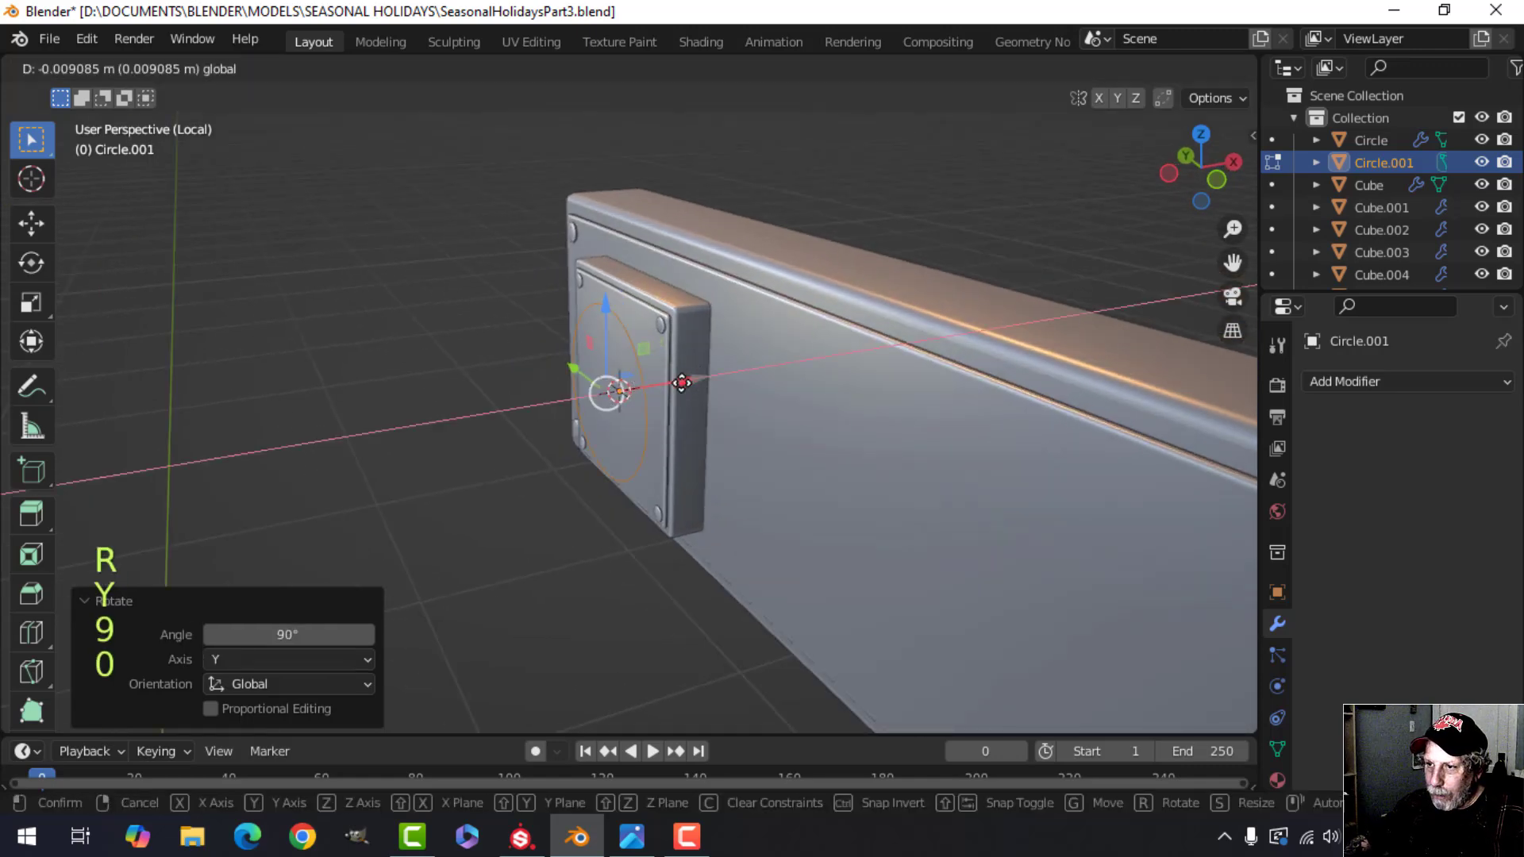
left_click_drag(679, 383, 679, 384)
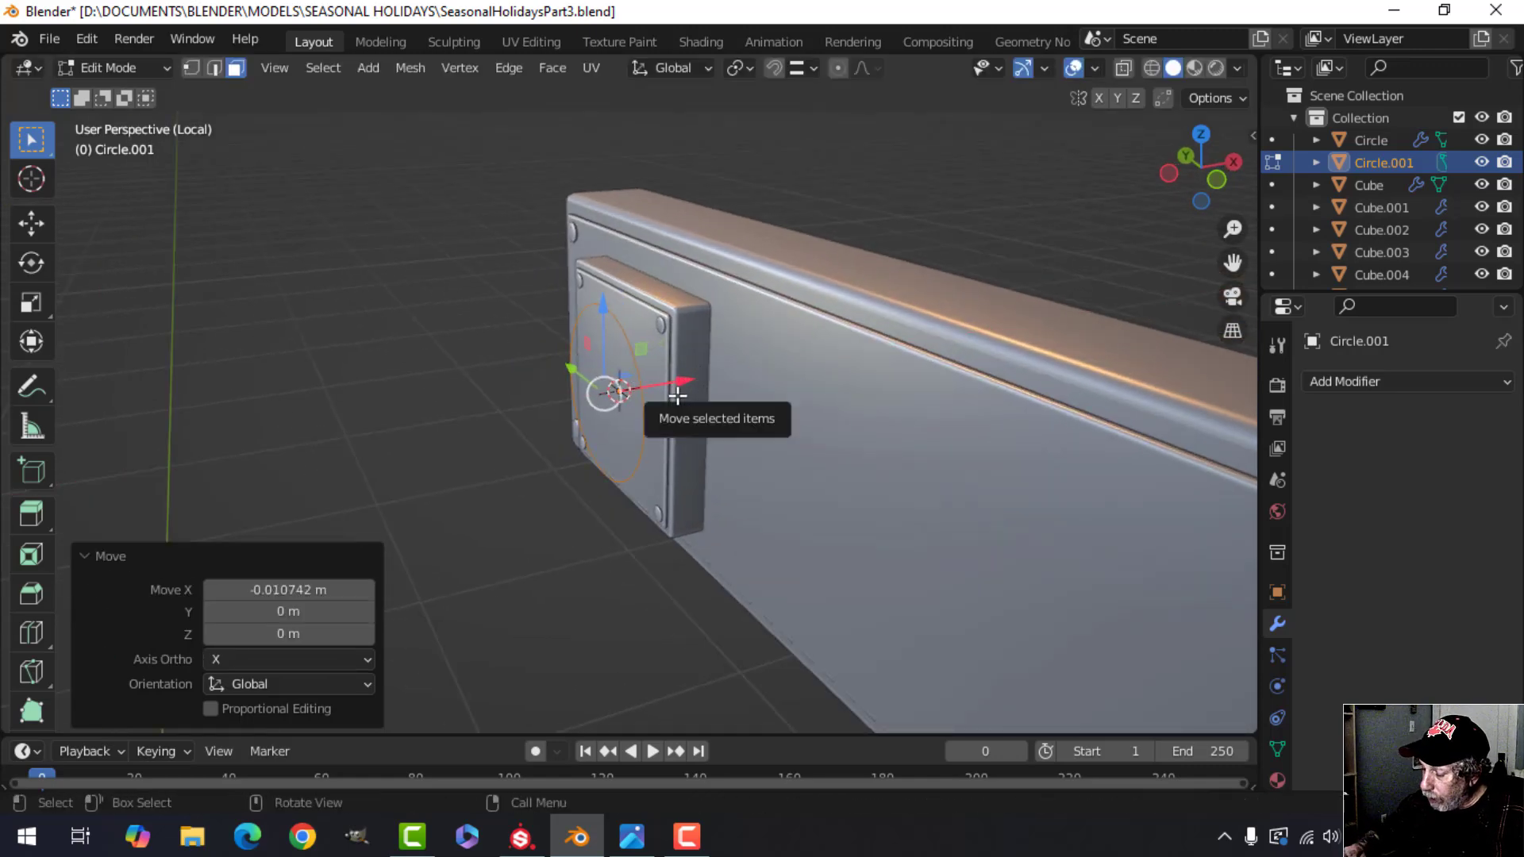
- Fine-tune the circle's size between the corner rivets and move it a further -0.0107 m or so along X, clear of the plate
key("ctrl+KP_3")
key("1")
scroll(675, 395, "down", 3)
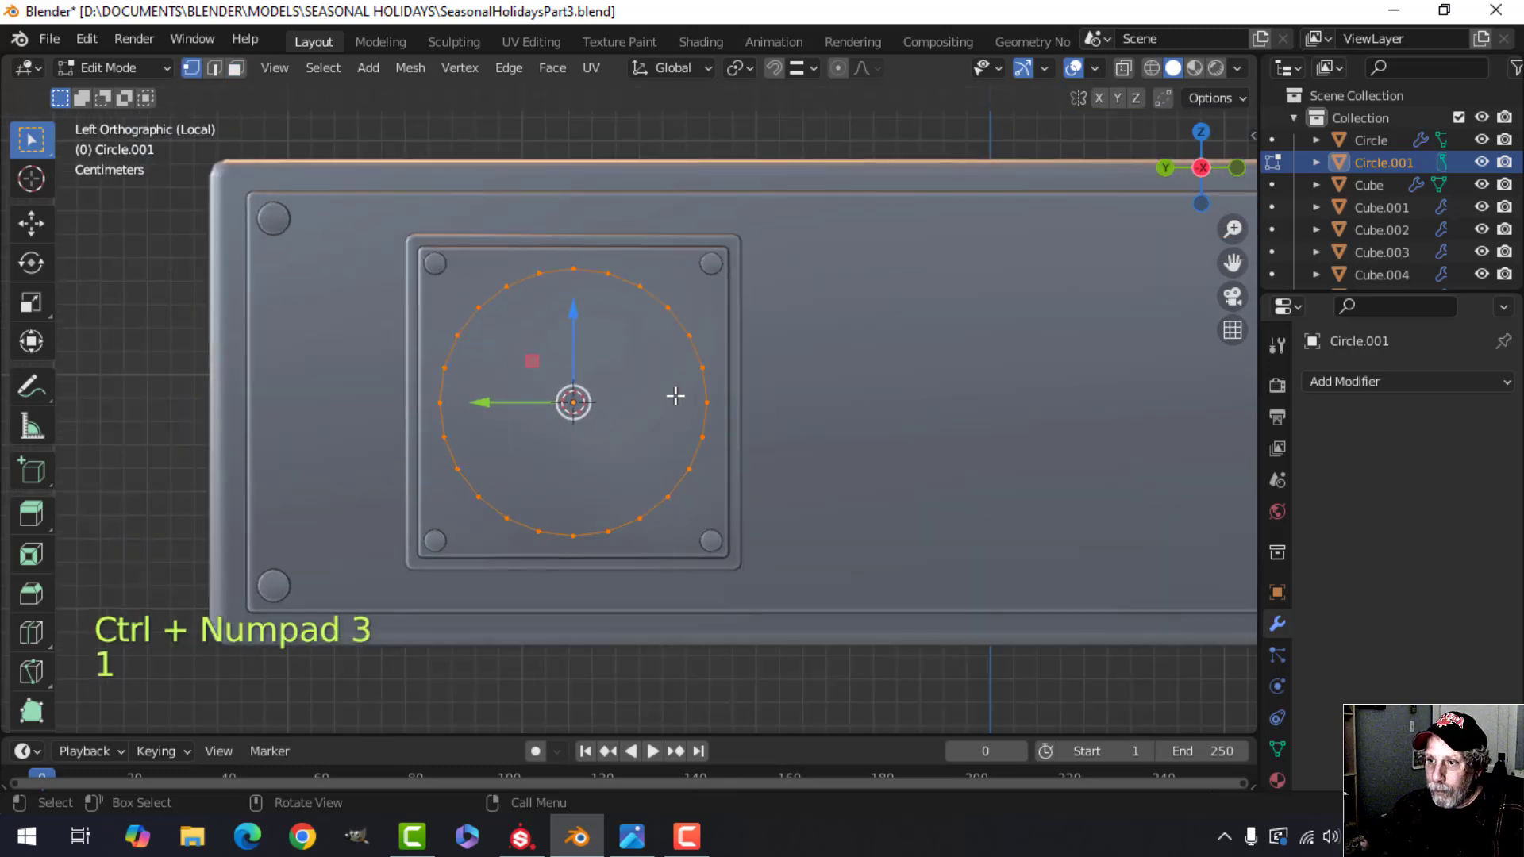
middle_click_drag(674, 395, 757, 346)
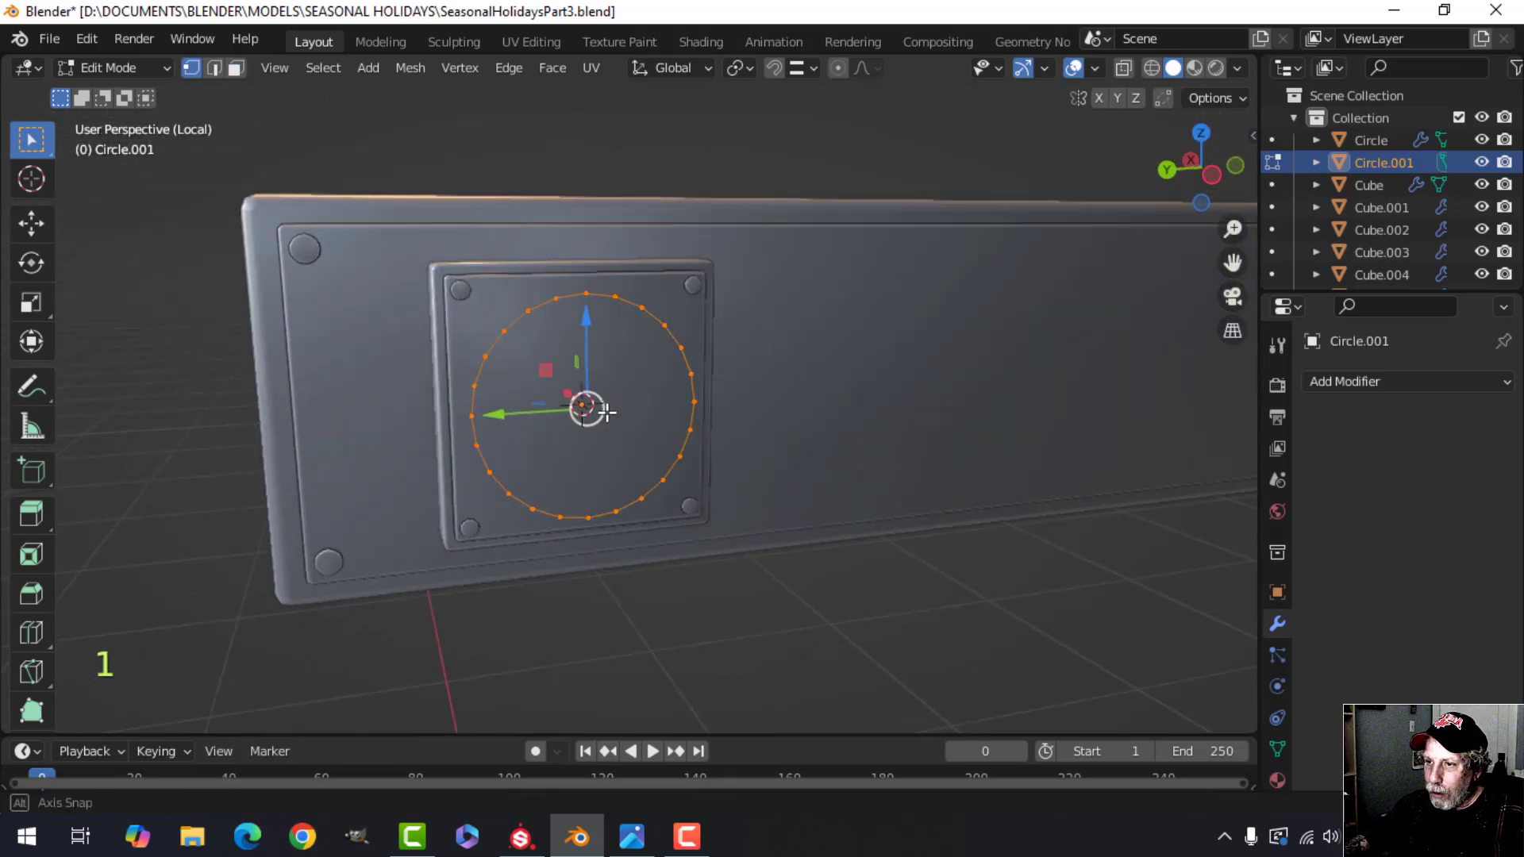
key("s")
left_click(761, 347)
middle_click_drag(653, 397, 510, 422)
left_click_drag(524, 404, 545, 435)
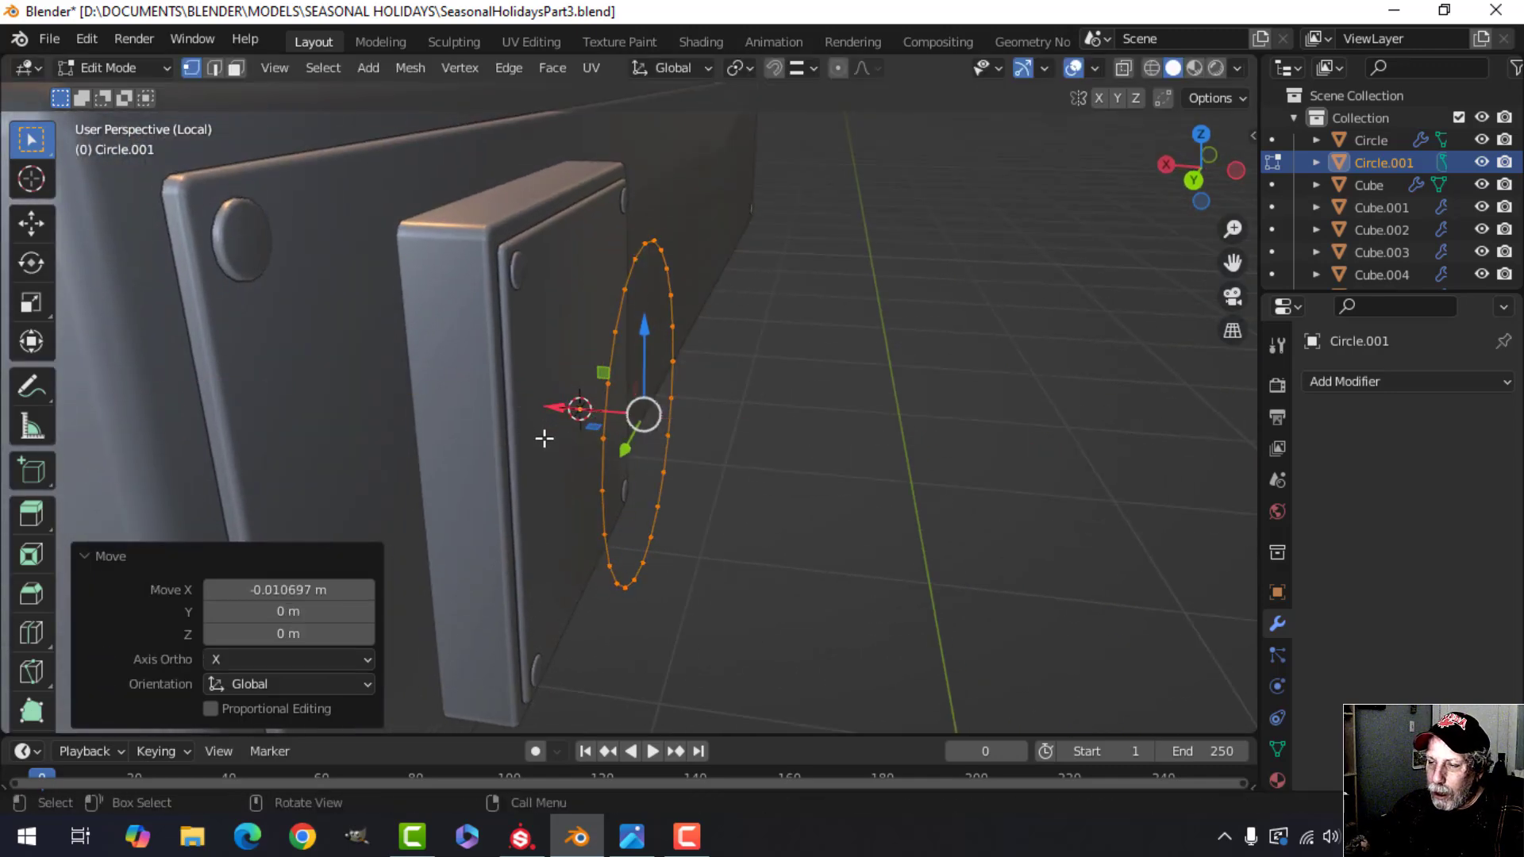
- Extrude the circle's edge loop along X toward the base plate to form a short round band
middle_click_drag(544, 435, 580, 473)
key("e")
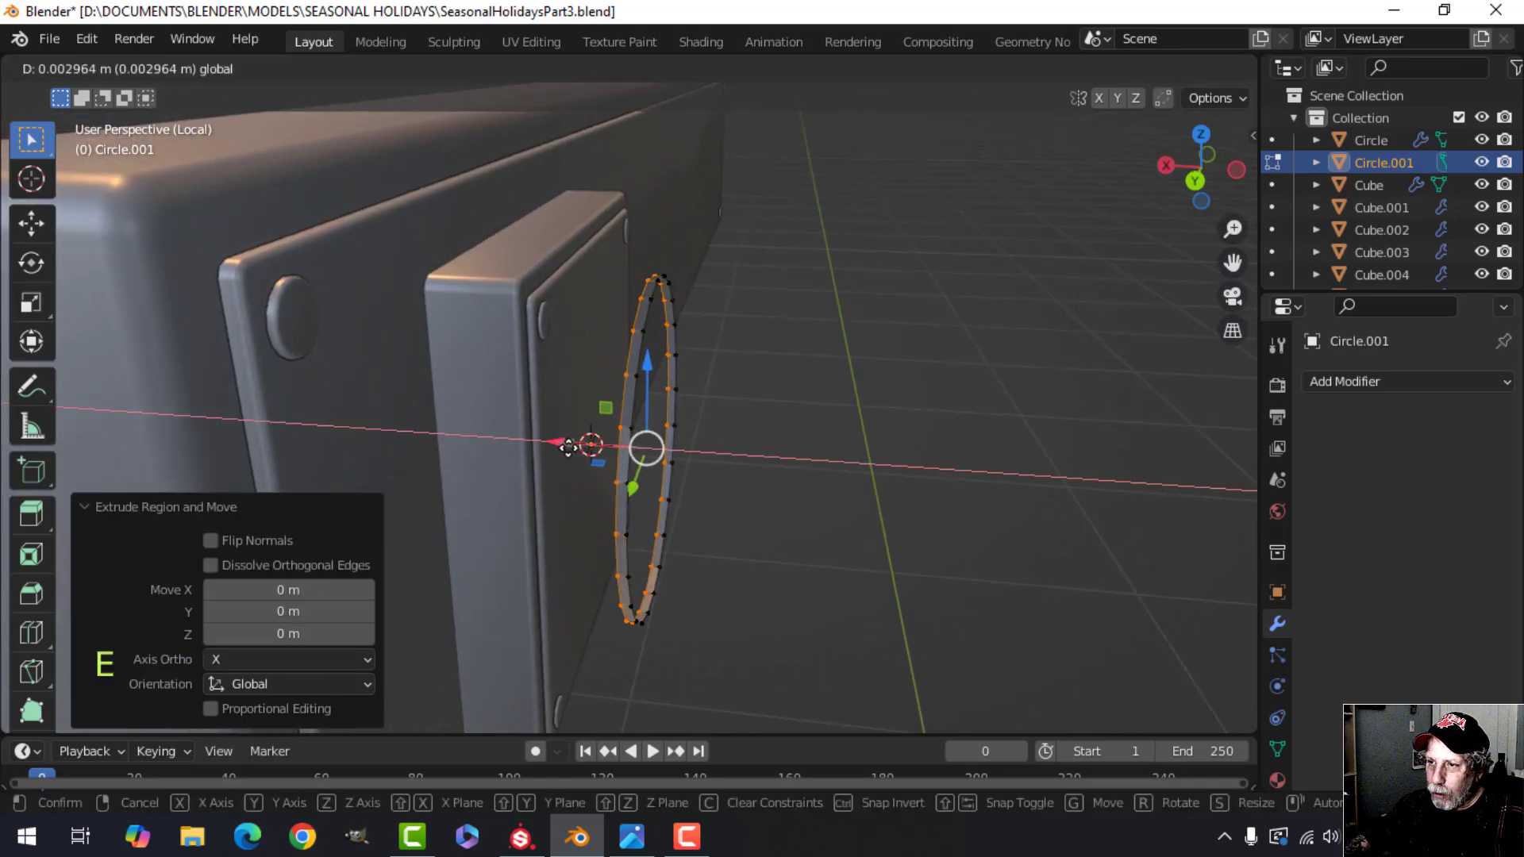
left_click_drag(550, 445, 519, 441)
- Extrude the band's front edge loop inward at a scale of 0.884 to form a flat rim
key("a")
middle_click_drag(697, 364, 644, 349)
key("alt+a")
key("2")
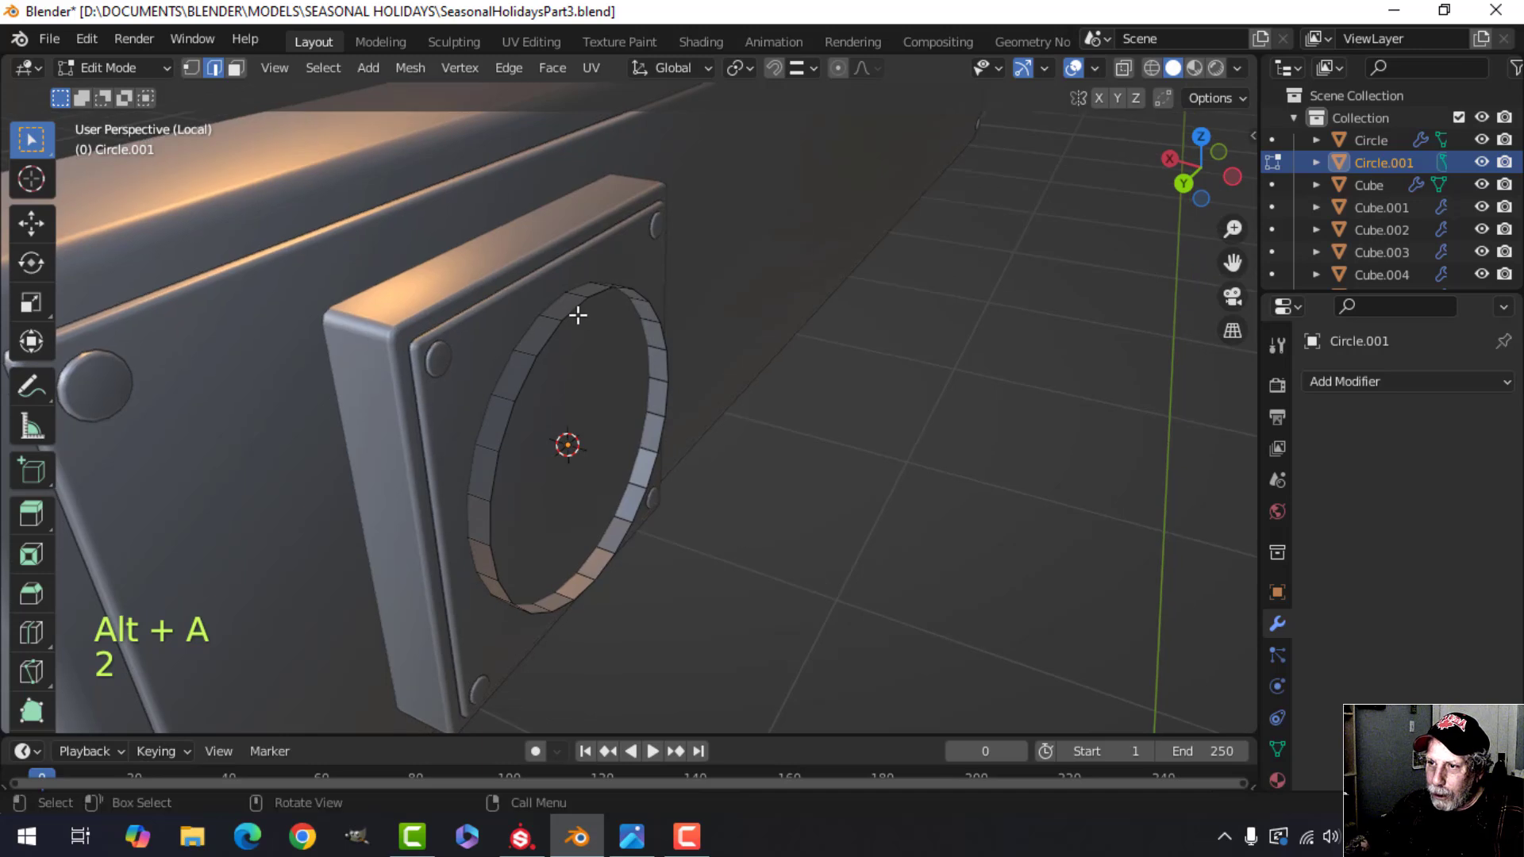
left_click(577, 314, "alt+shift")
middle_click_drag(879, 296, 858, 285)
key("e")
key("s")
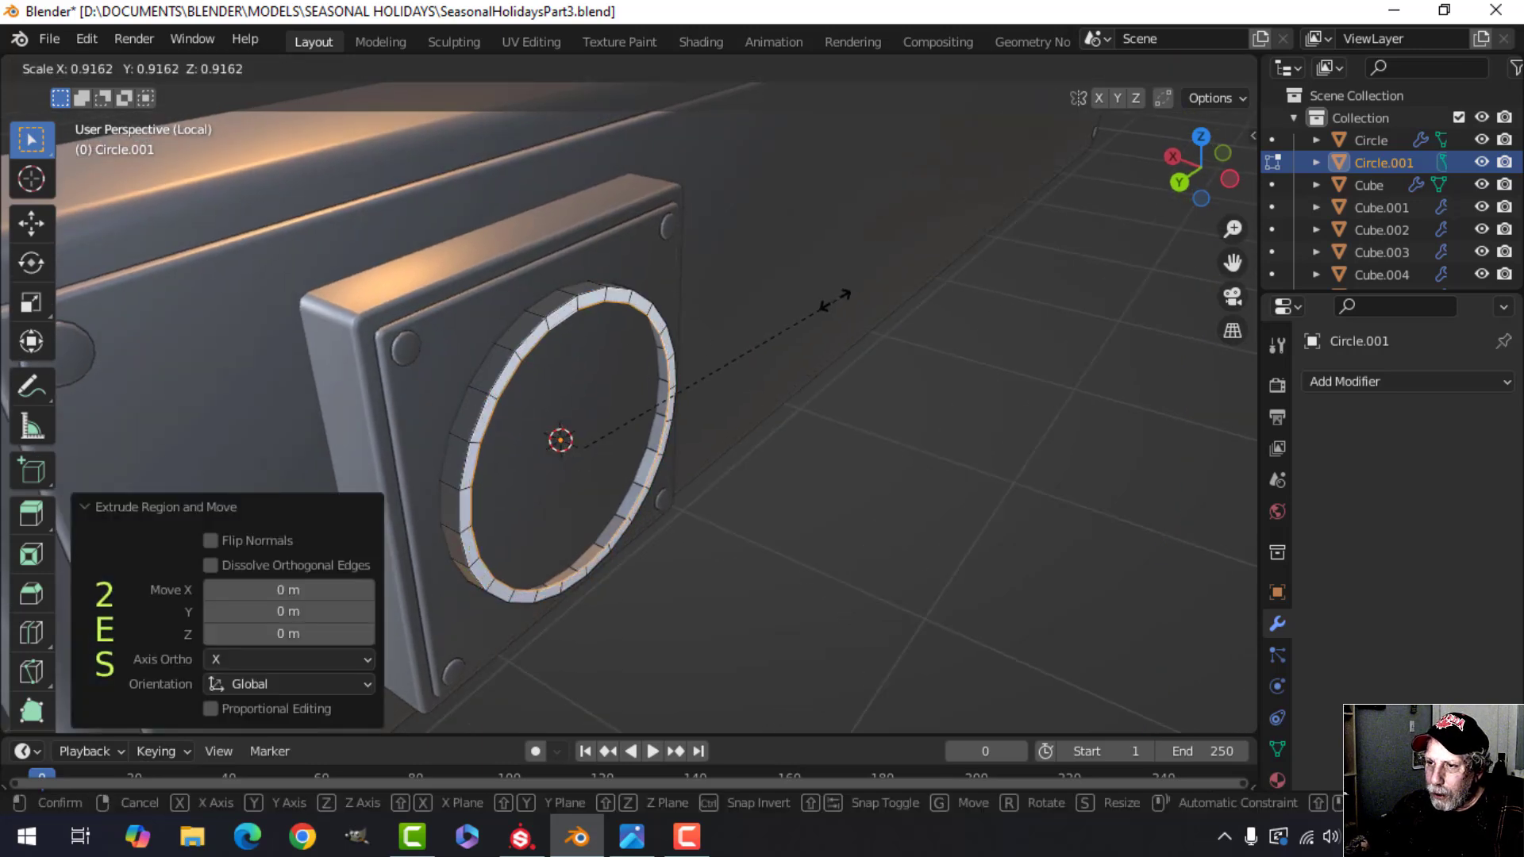
left_click(826, 304)
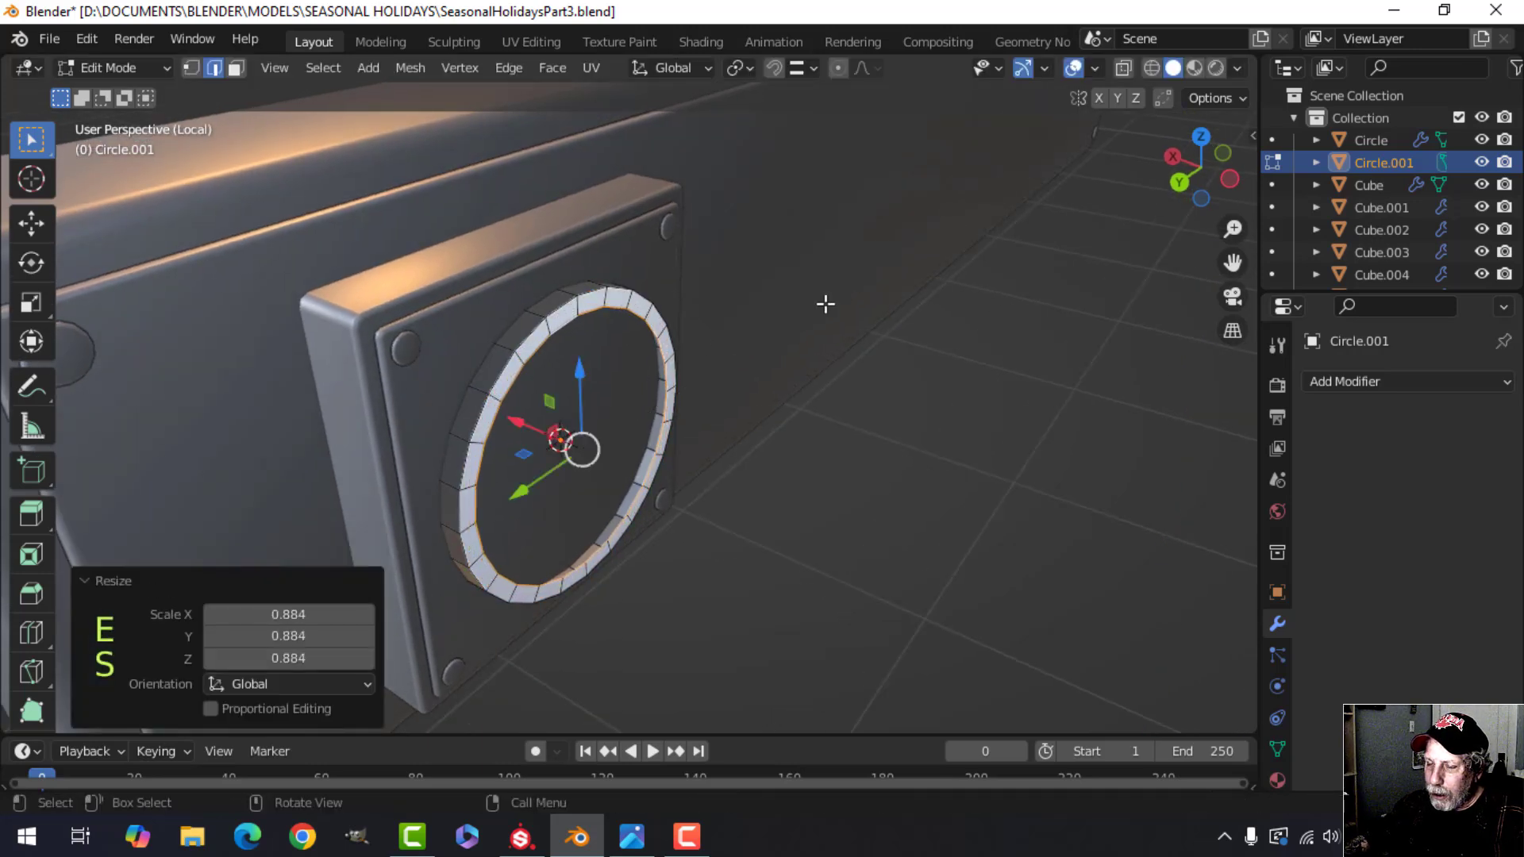
- Check the lever design in the reference image and scale the rim's inner loop up slightly for a narrower rim
left_click(633, 833)
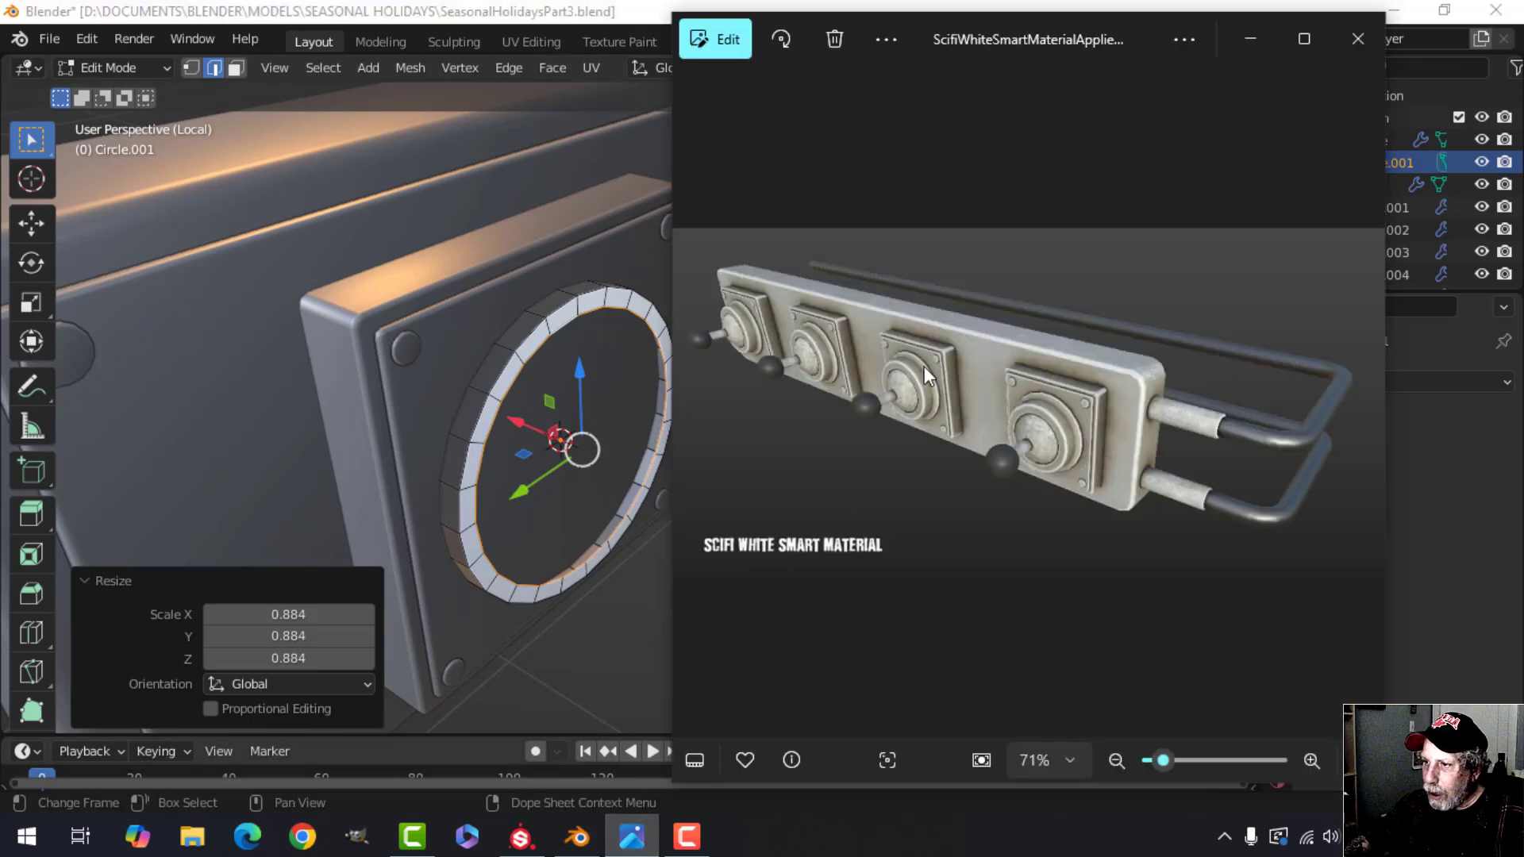
left_click(633, 841)
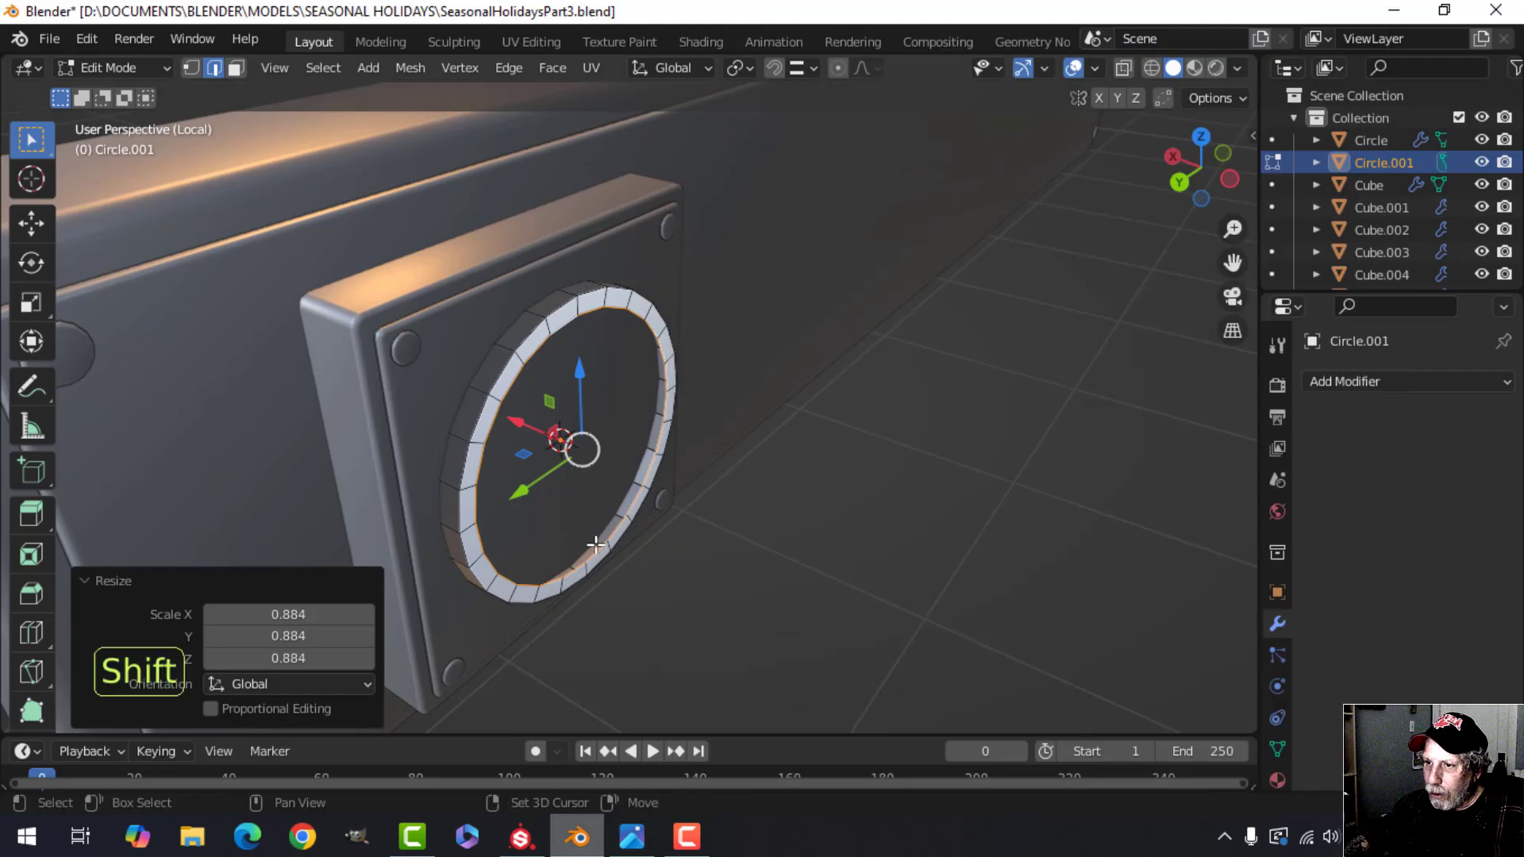
key("s")
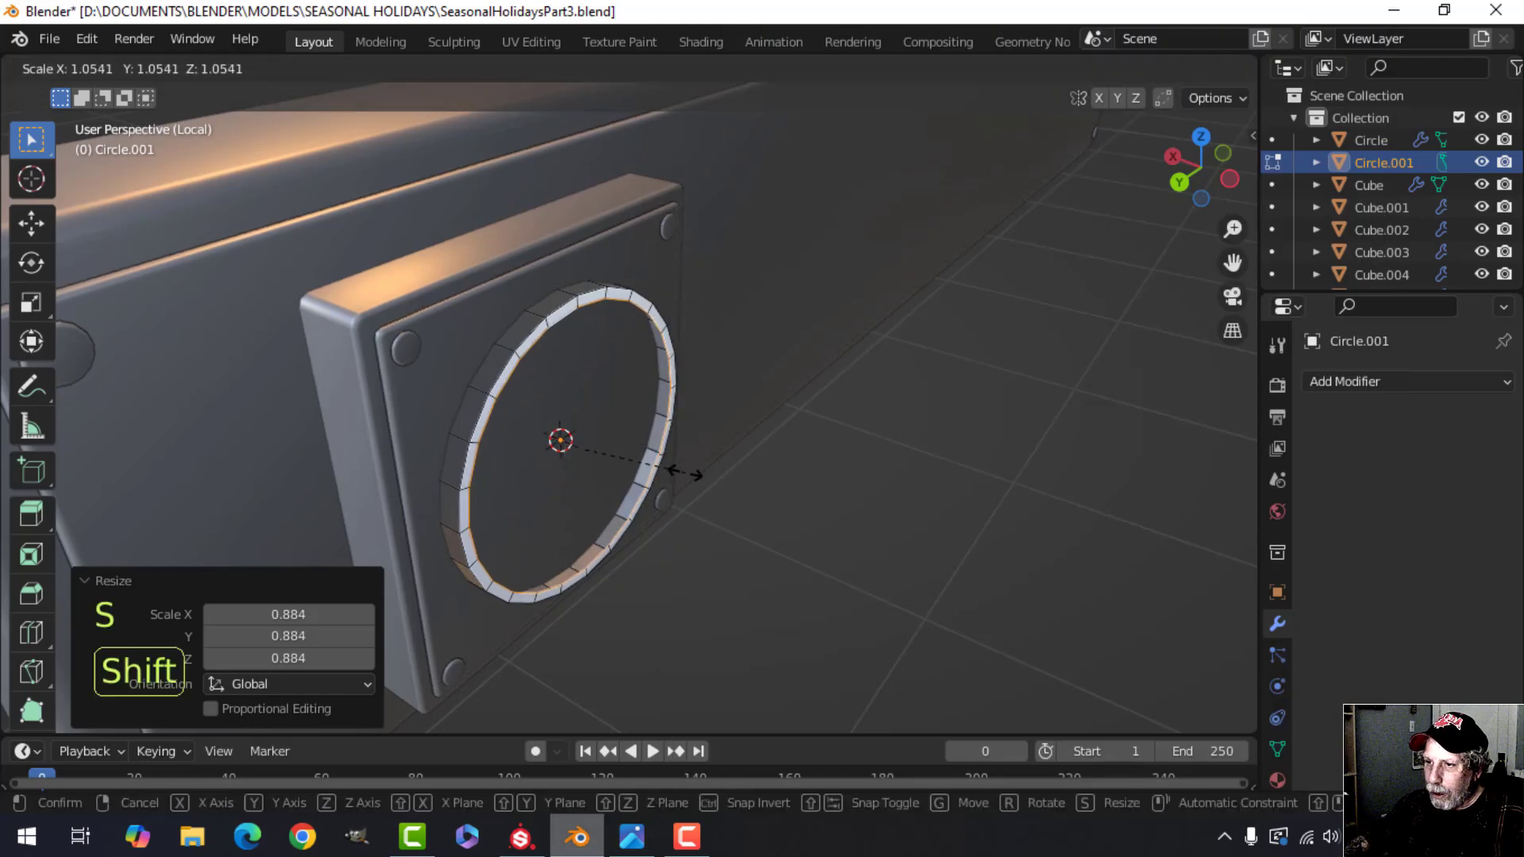
left_click(682, 475)
- Extrude the rim's inner loop forward along X, away from the plate, to form a second raised ring
middle_click_drag(623, 508, 650, 513)
key("e")
right_click(532, 490)
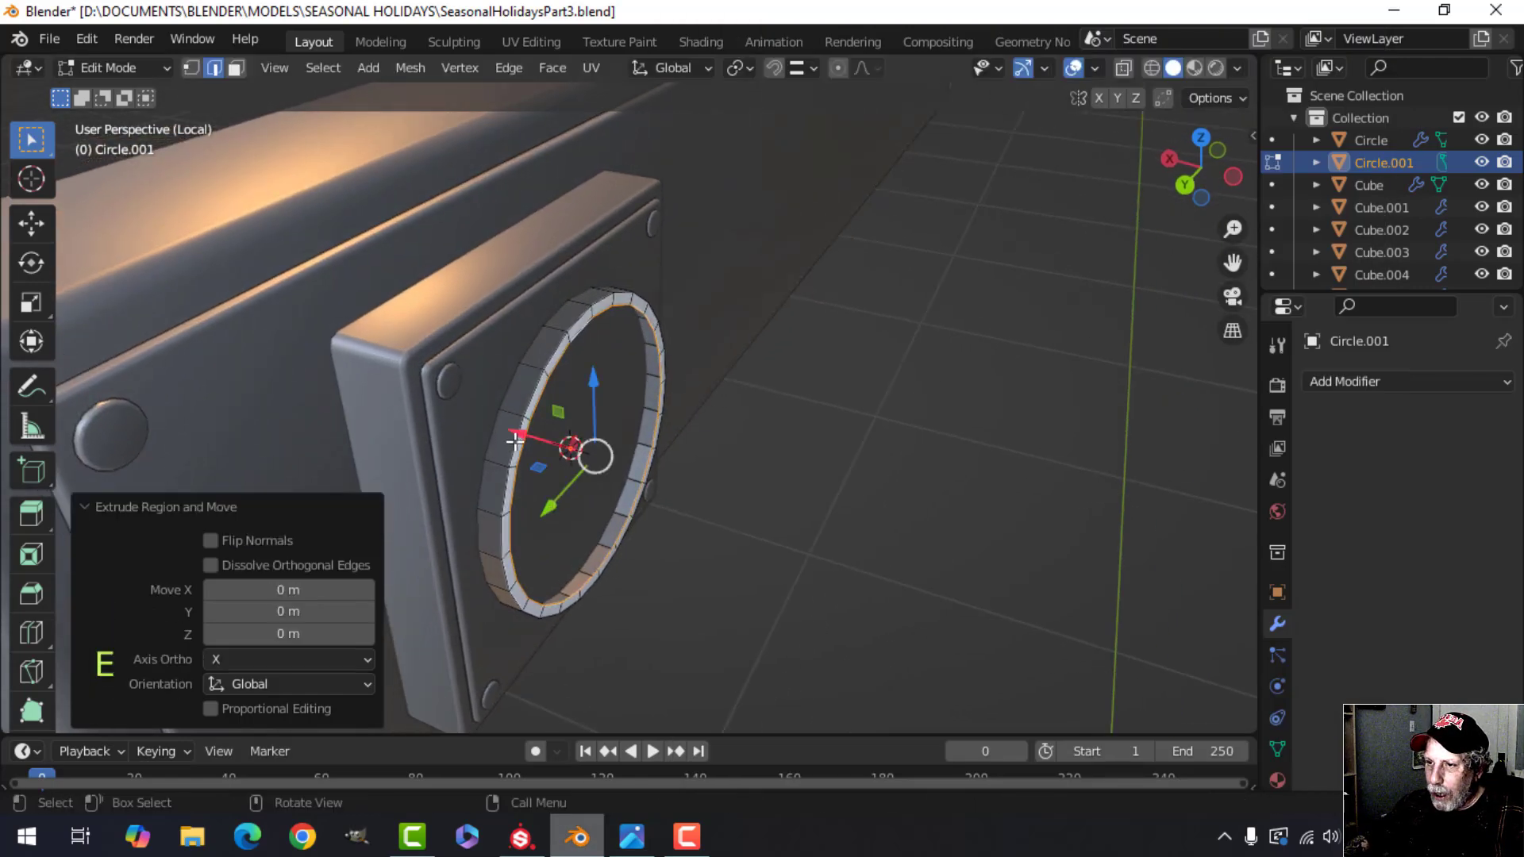
key("g")
key("x")
left_click_drag(551, 464, 554, 464)
- Extrude the second ring's front loop and scale it inward to form its flat front face
middle_click_drag(766, 435, 857, 379)
key("e")
right_click(857, 381)
key("s")
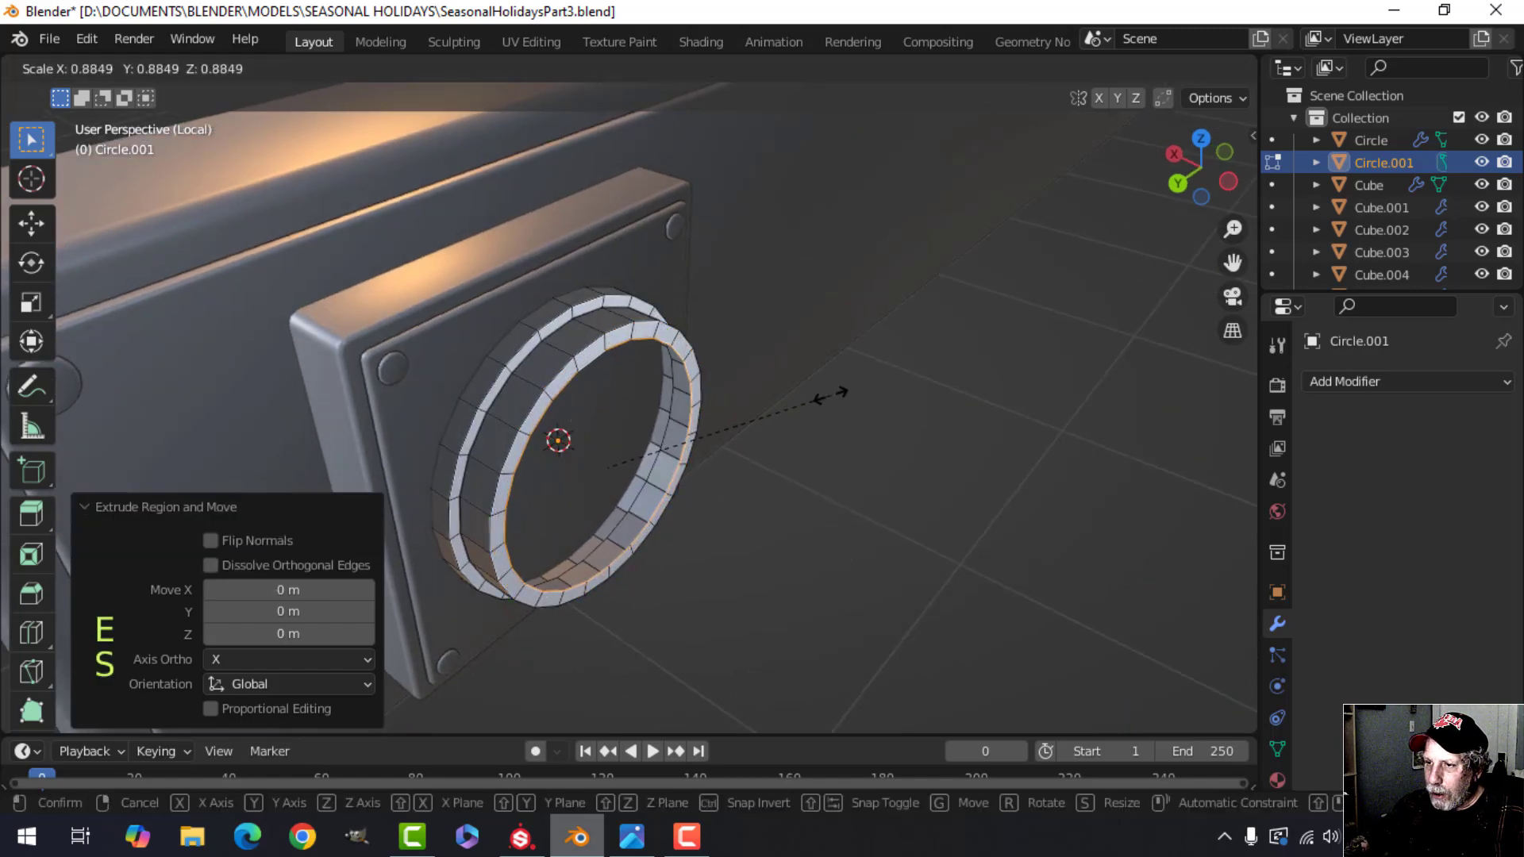
left_click(785, 415)
- Extrude the front face's inner loop about 0.009 m back along X to give the ring an inside wall
middle_click_drag(785, 415, 710, 492)
key("e")
right_click(709, 492)
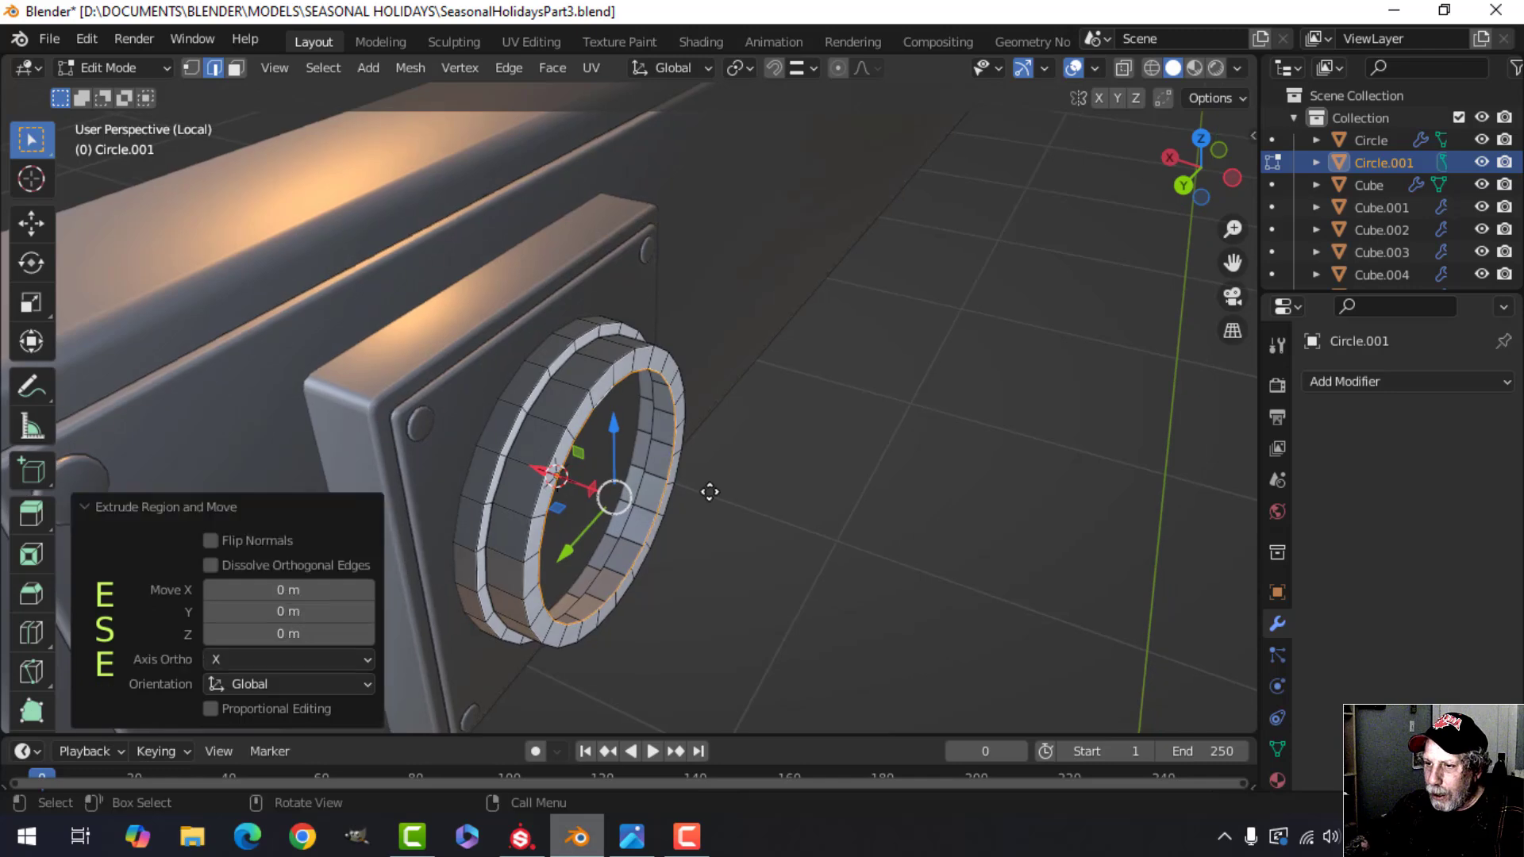
left_click_drag(553, 476, 527, 467)
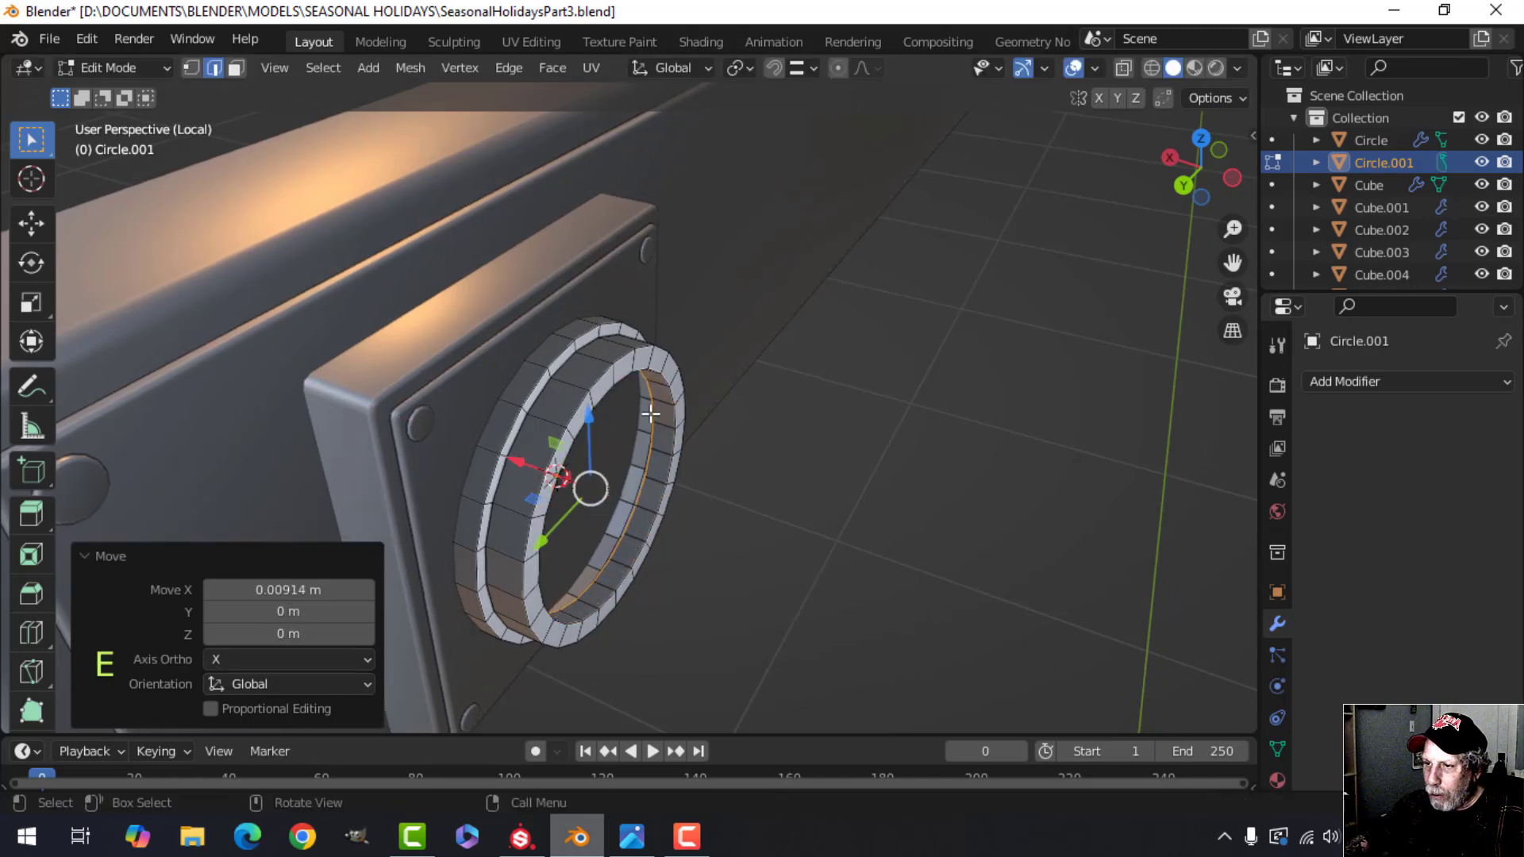
- Correct the normals of the entire stepped ring mesh so its faces point outward
key("alt+a")
scroll(630, 412, "up", 3)
middle_click_drag(630, 411, 711, 439)
key("a")
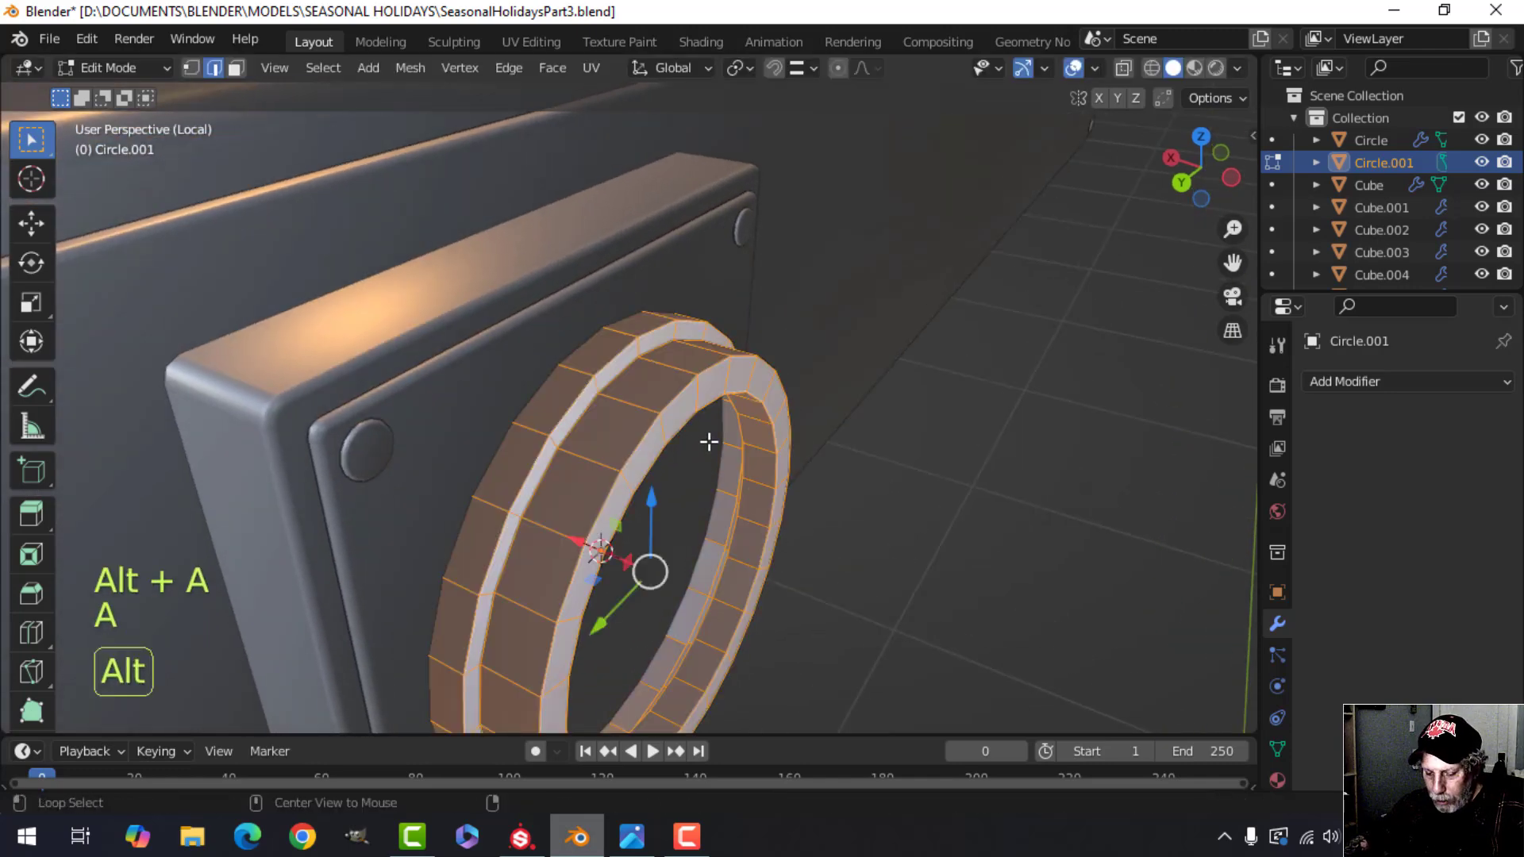
key("alt+n")
left_click(708, 441)
scroll(707, 436, "up", 3)
key("alt+a")
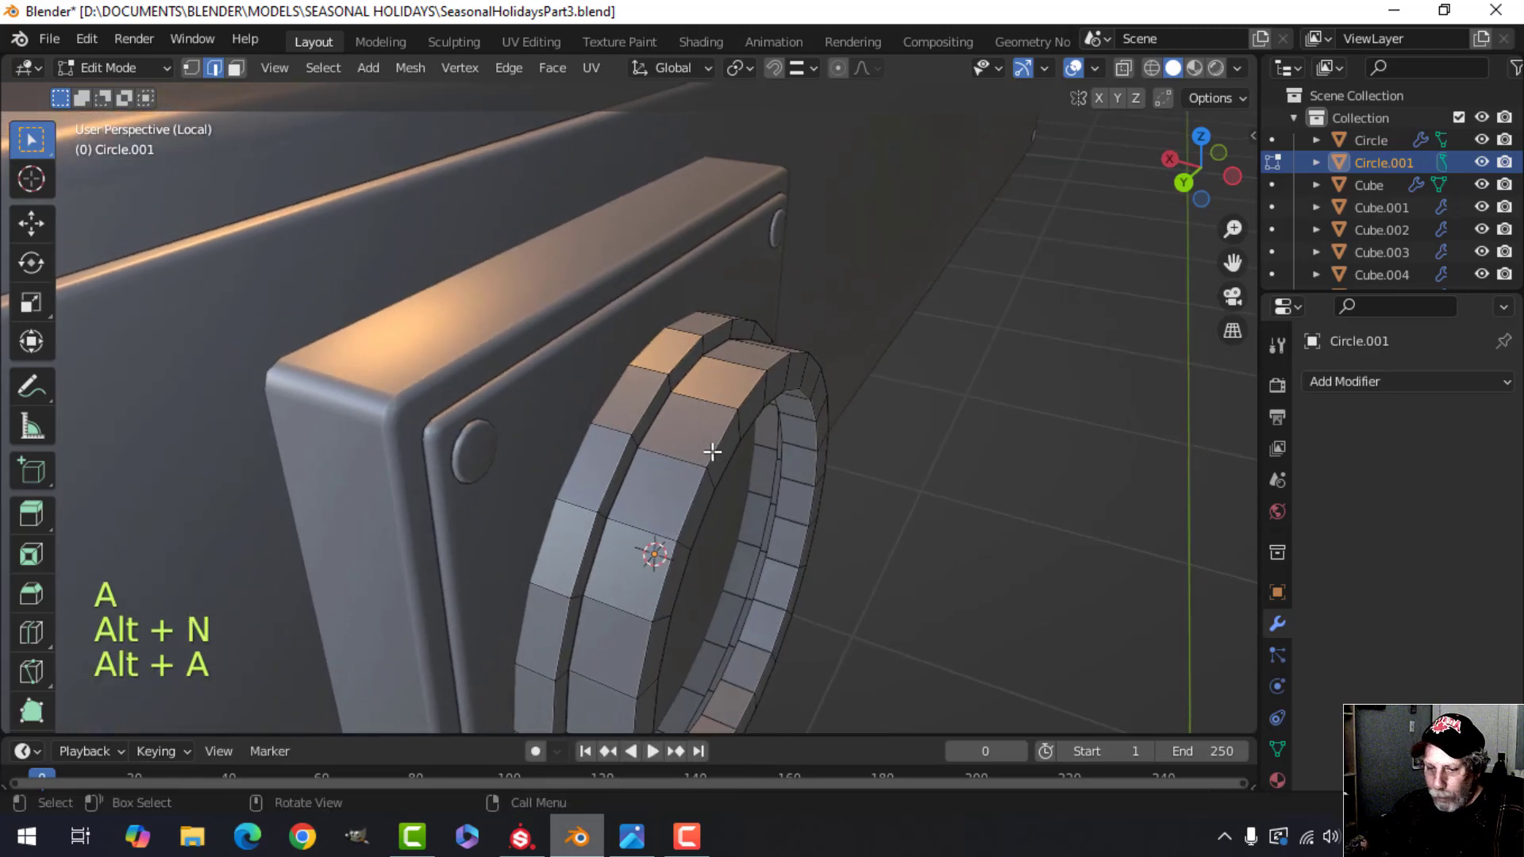
- Bevel the stepped ring's front outer and inner edge loops slightly with 2 segments
key("2")
middle_click_drag(689, 450, 693, 439)
left_click(631, 365, "alt+shift")
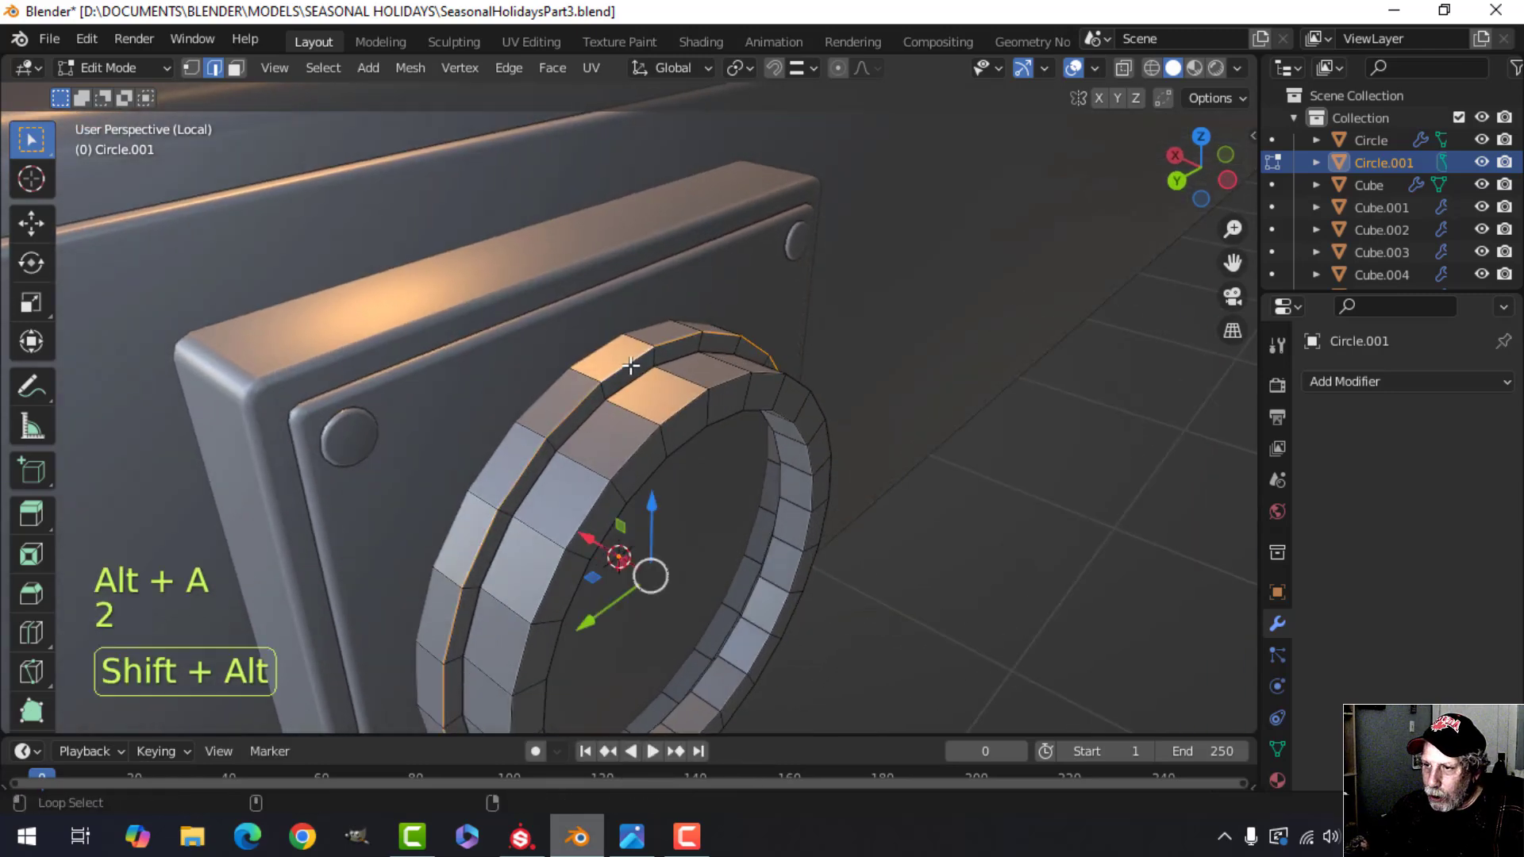
left_click(701, 431, "alt+shift")
scroll(774, 447, "up", 4)
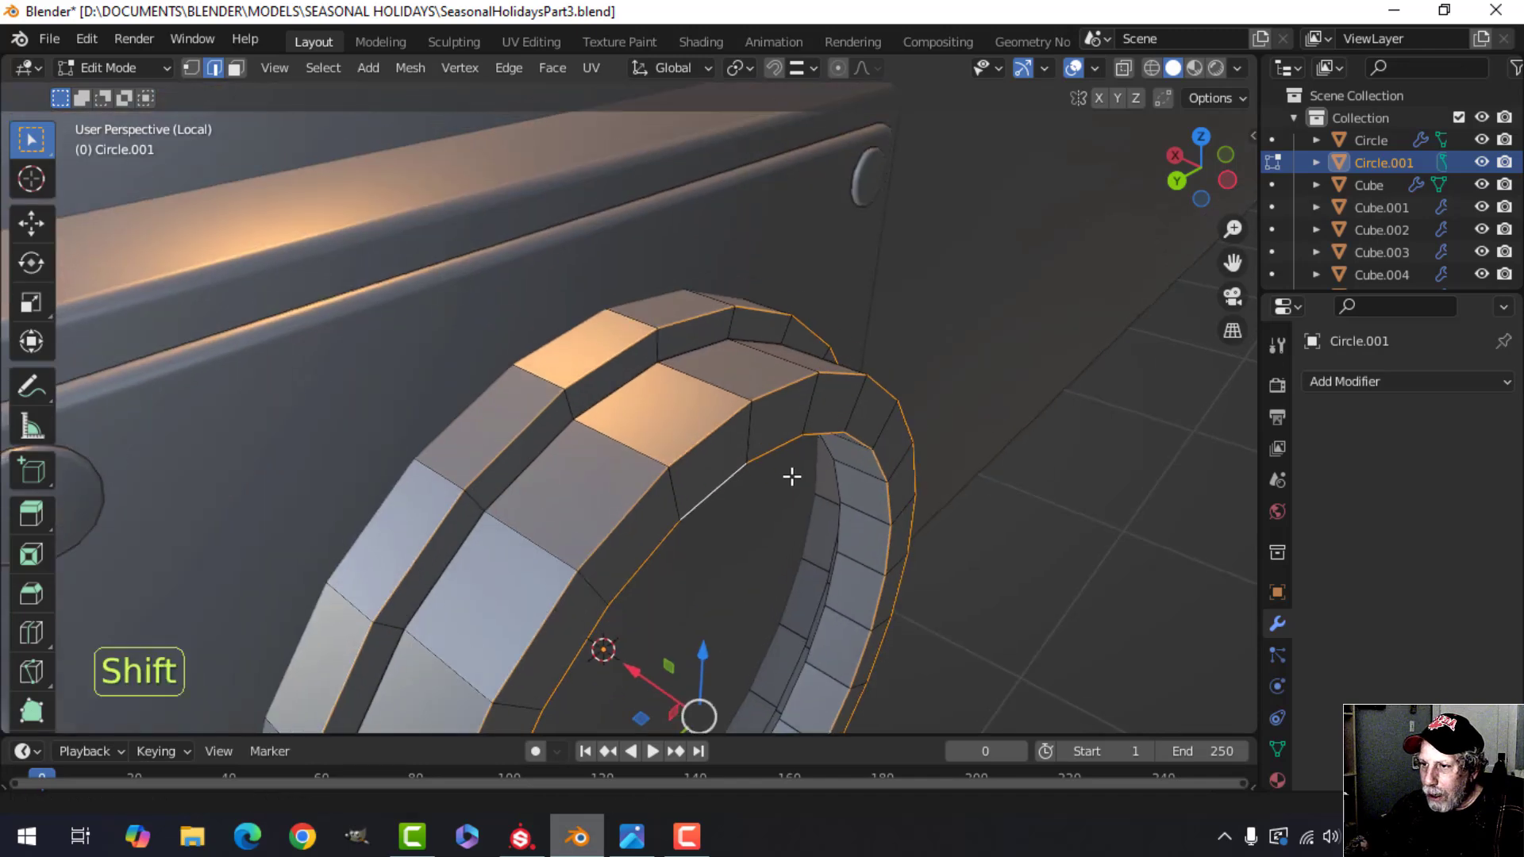
key("ctrl+b")
key("shift")
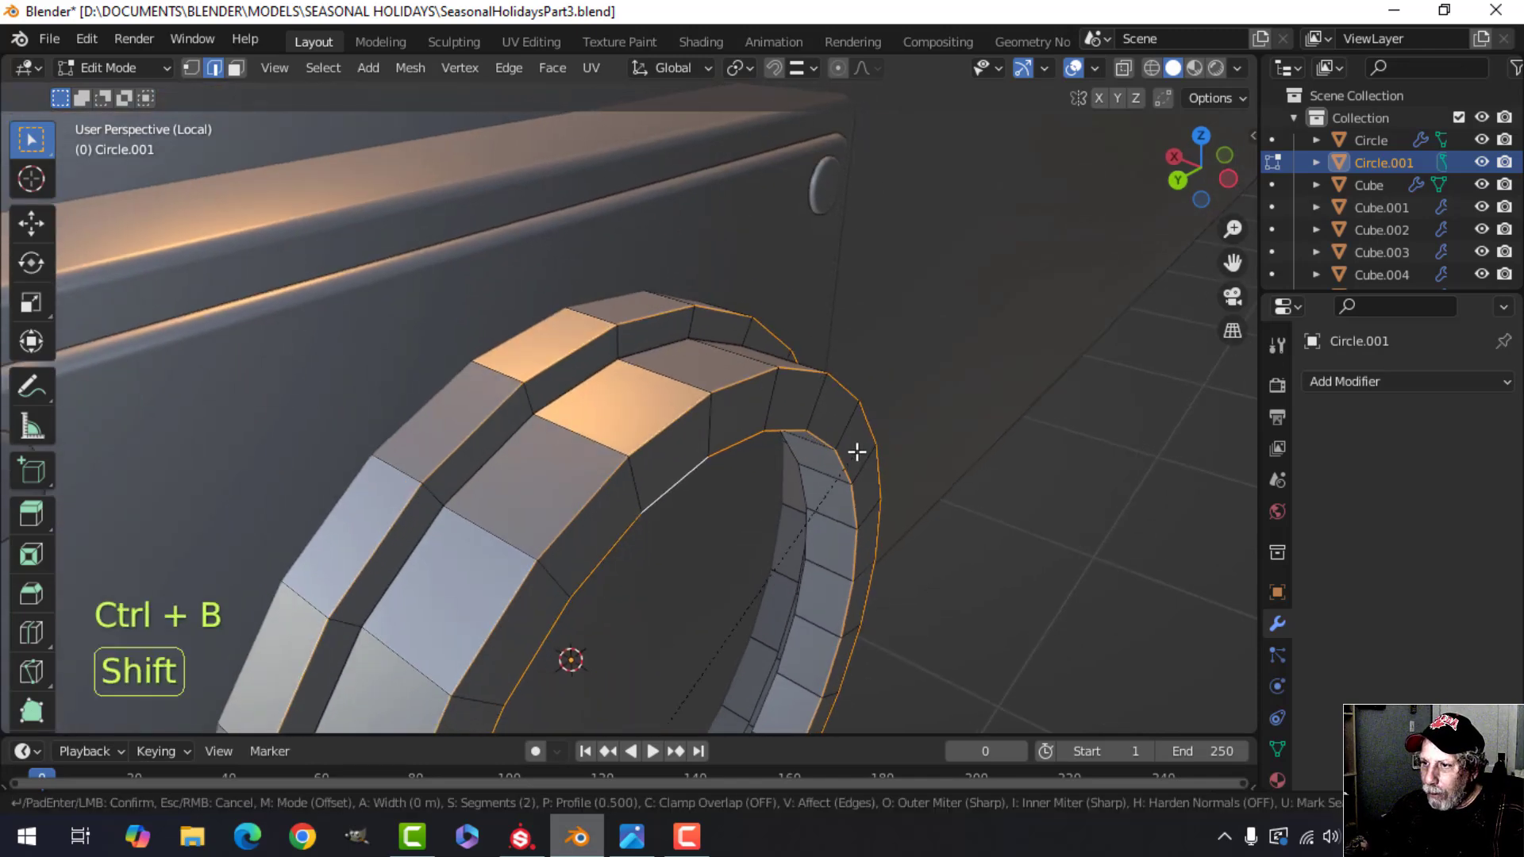
left_click(878, 393)
- Bevel the edge loop where the raised ring meets the lower rim with a narrow 2-segment bevel
key("alt+a")
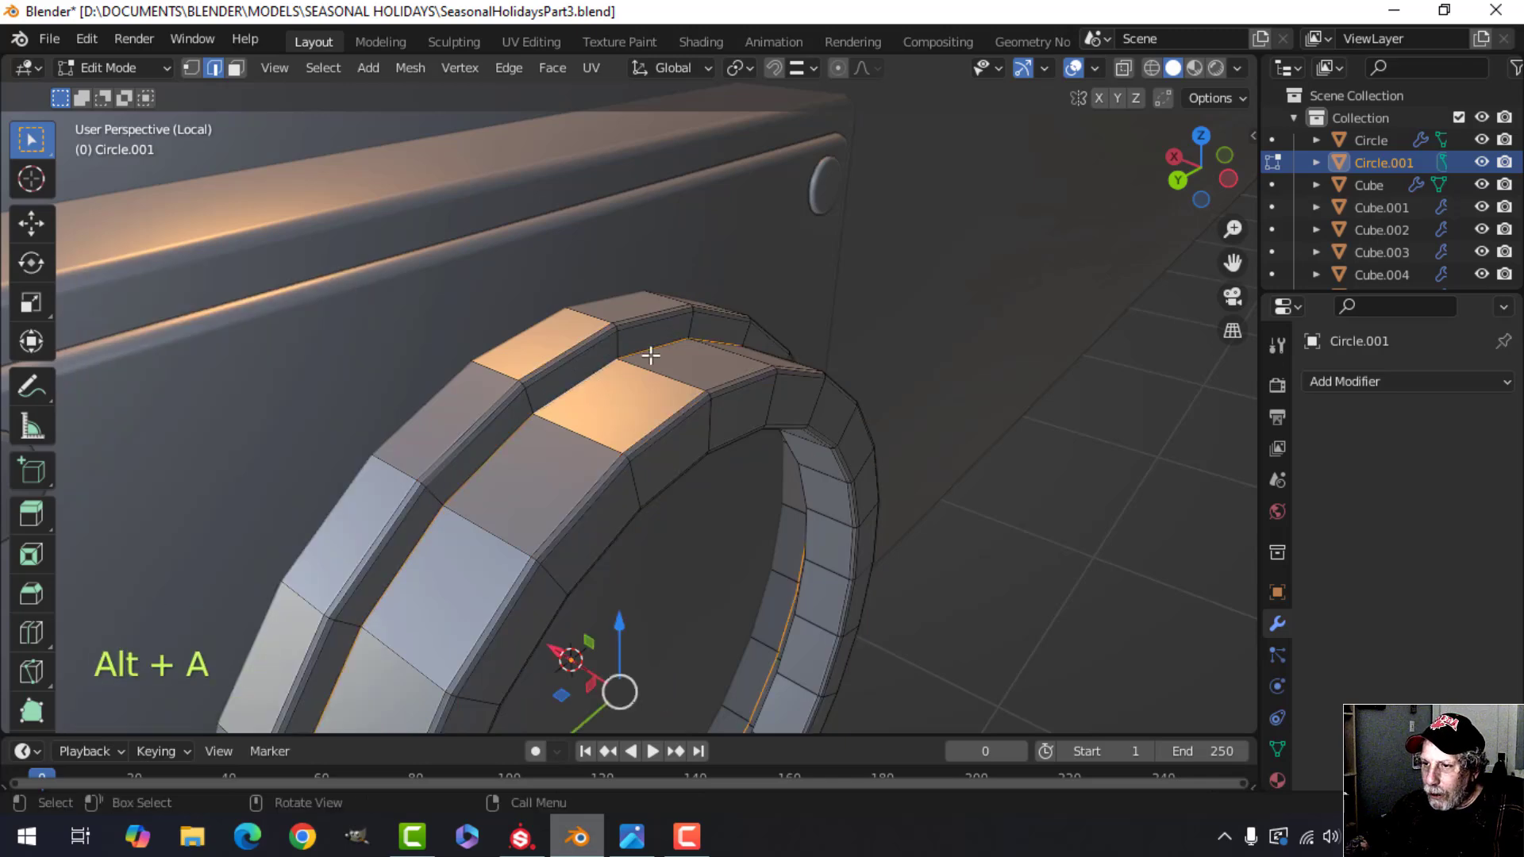
key("ctrl+b")
key("shift")
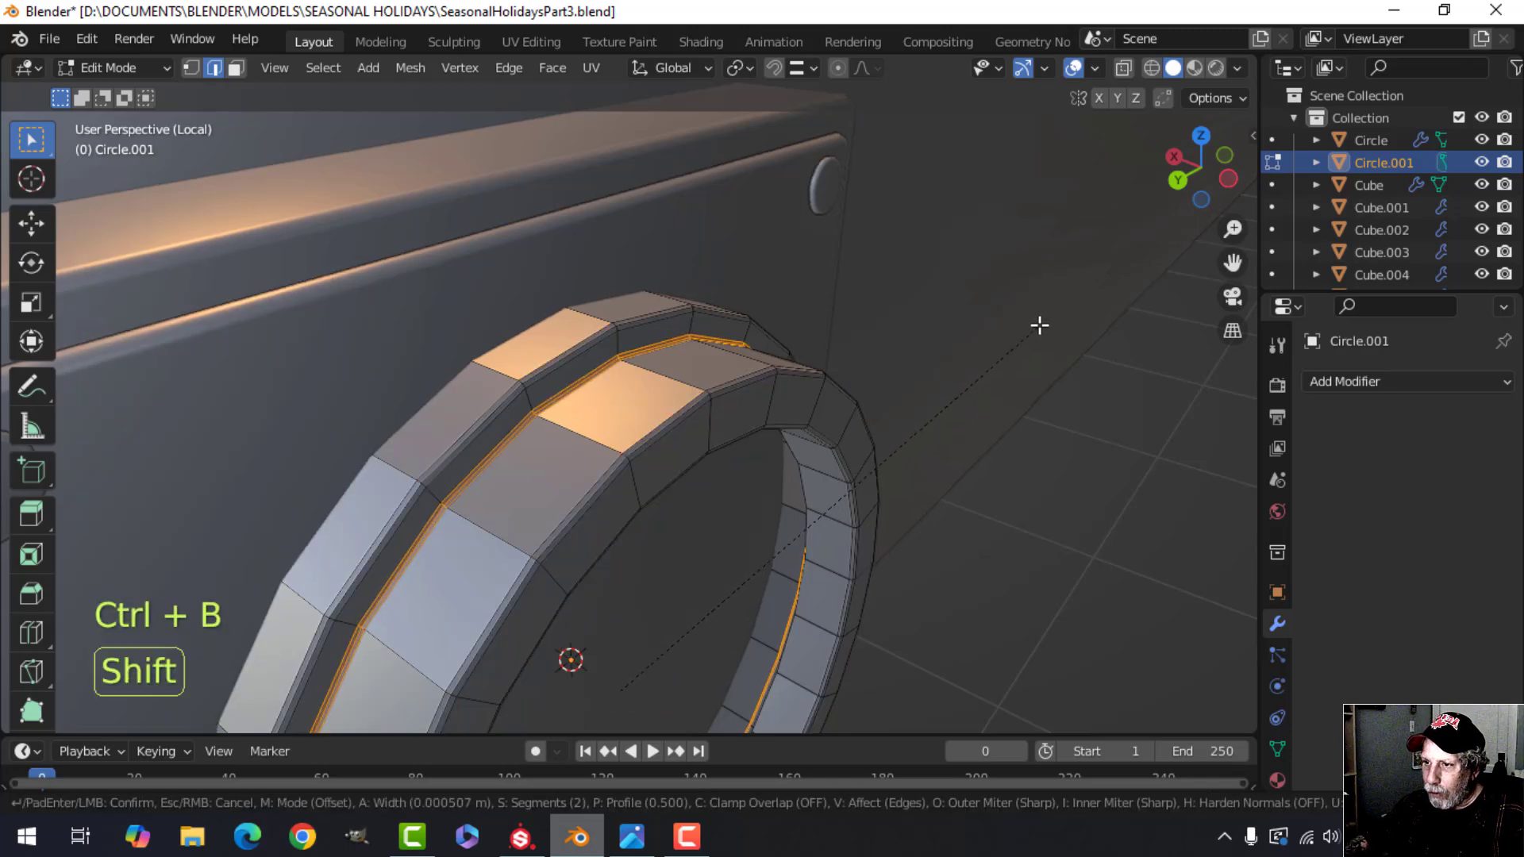
left_click(1046, 315)
- Apply smooth shading to the stepped ring and deselect it
key("Tab")
right_click(693, 364)
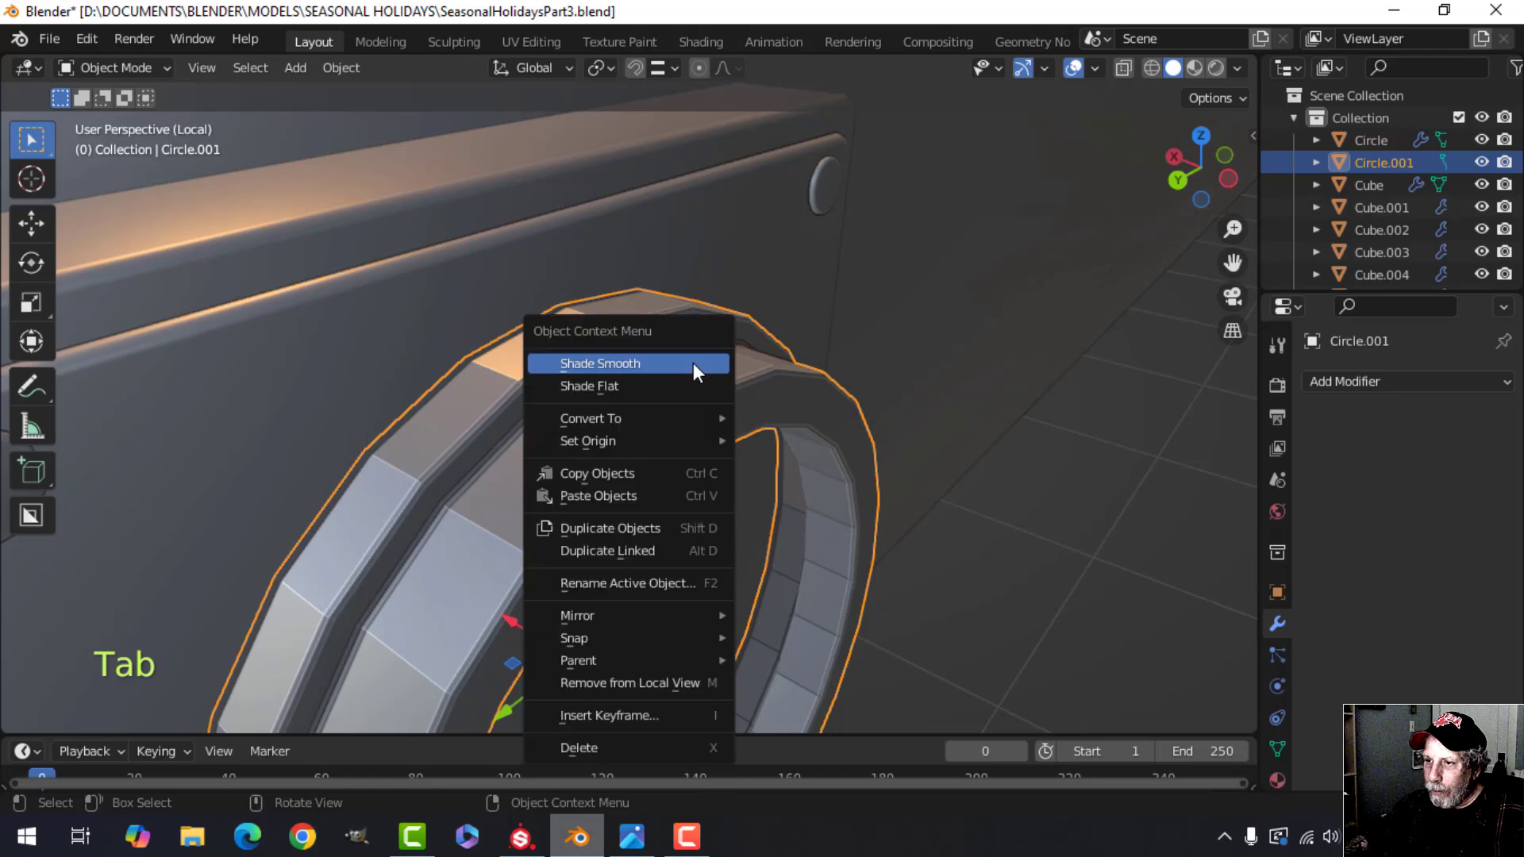
left_click(692, 364)
scroll(773, 393, "down", 3)
key("alt+a")
- Add a UV sphere at the 3D cursor with a reduced segment count
middle_click_drag(983, 469, 687, 430)
scroll(803, 455, "down", 4)
scroll(758, 424, "up", 3)
key("shift")
scroll(687, 442, "down", 2)
key("shift+a")
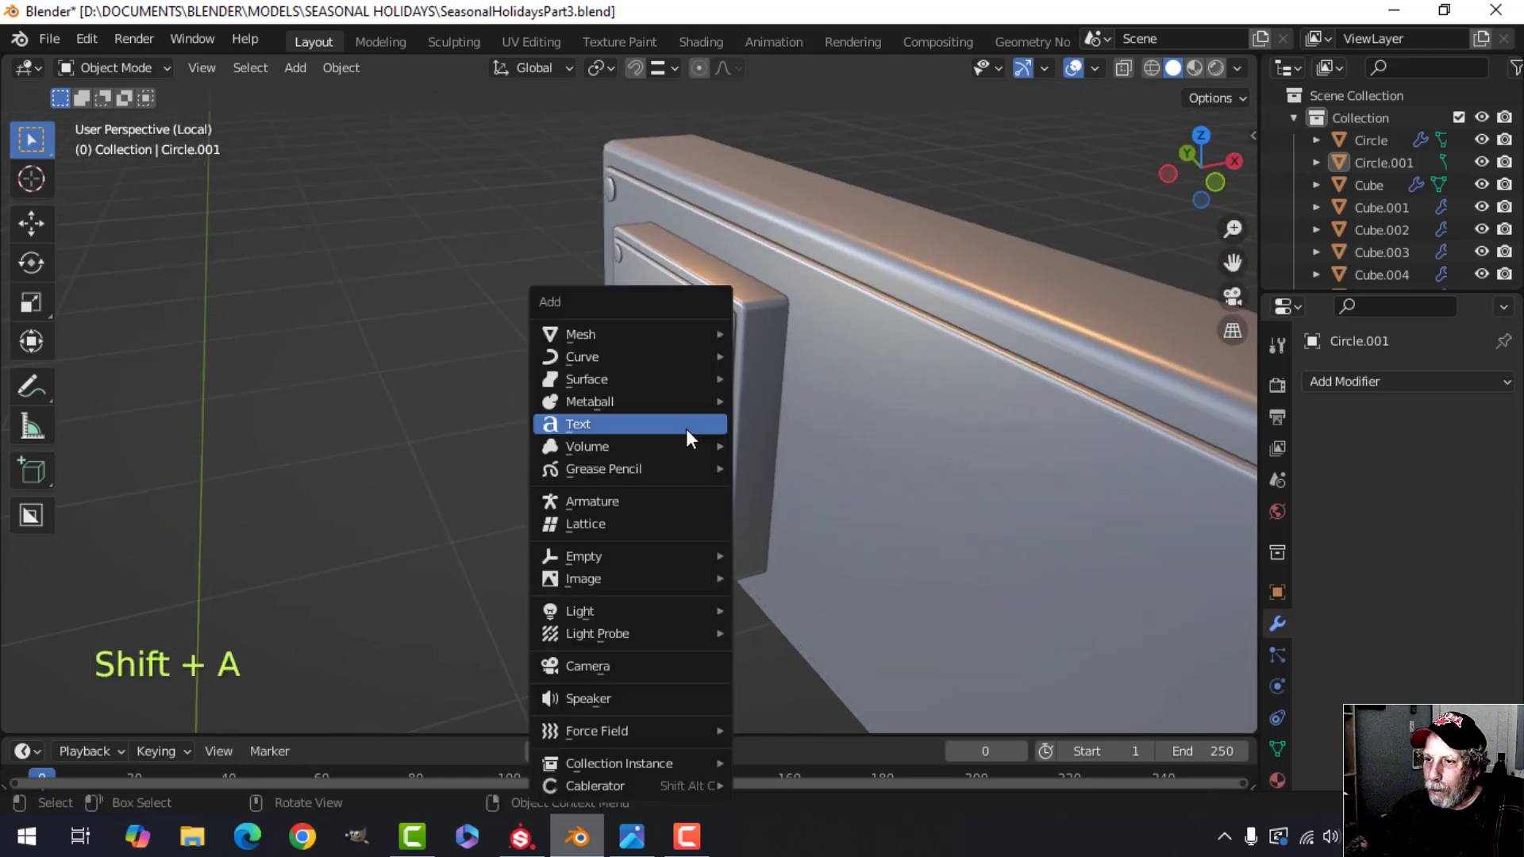
mouse_move(727, 327)
left_click(803, 399)
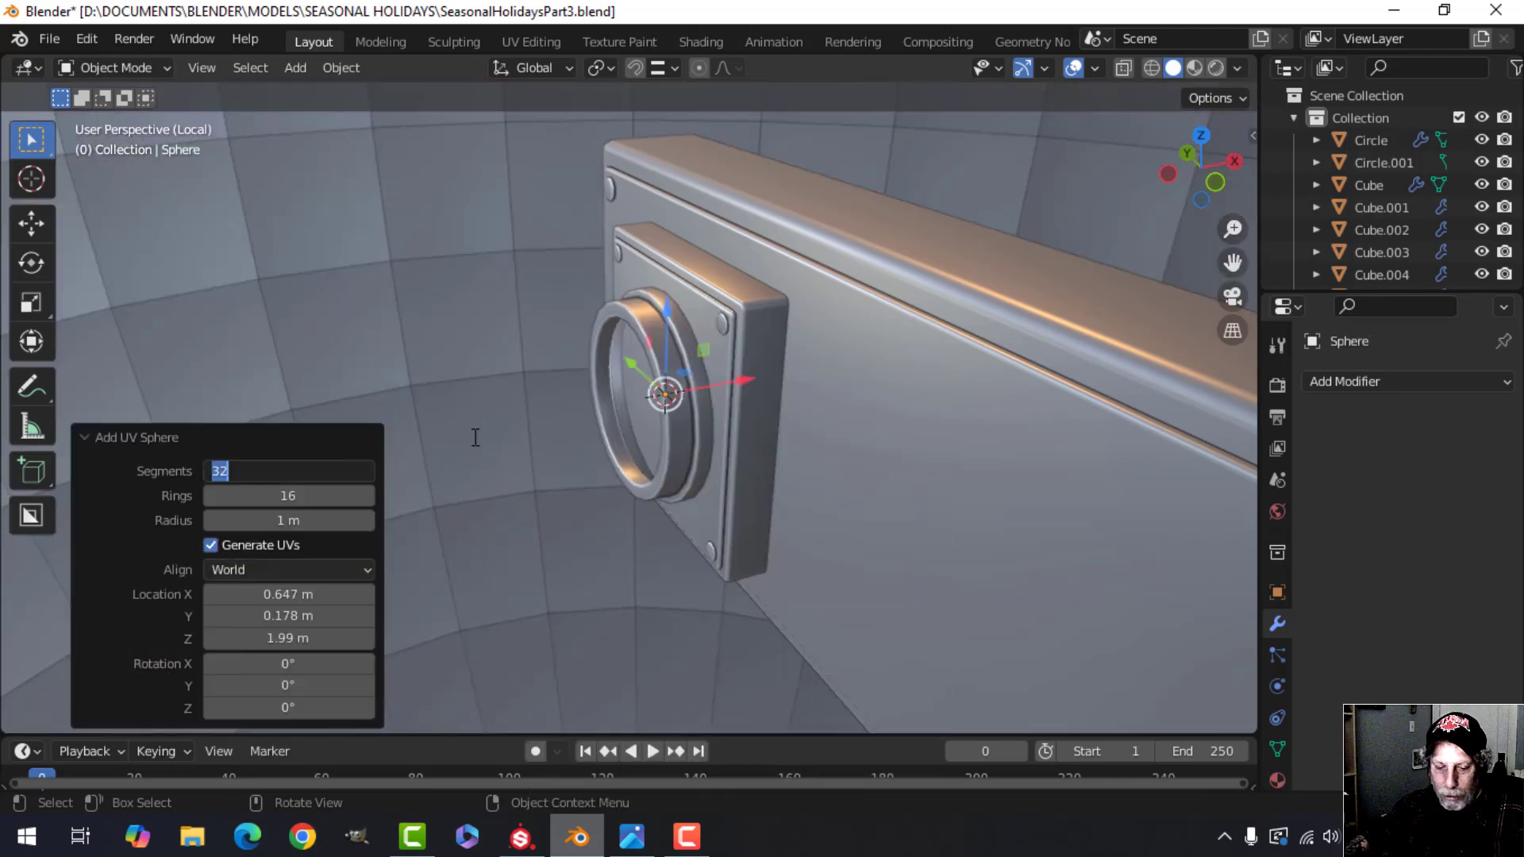
key("Return")
- Scale the sphere's mesh down to fit inside the stepped ring as a dome, using 0.074 and then 0.684
key("Tab")
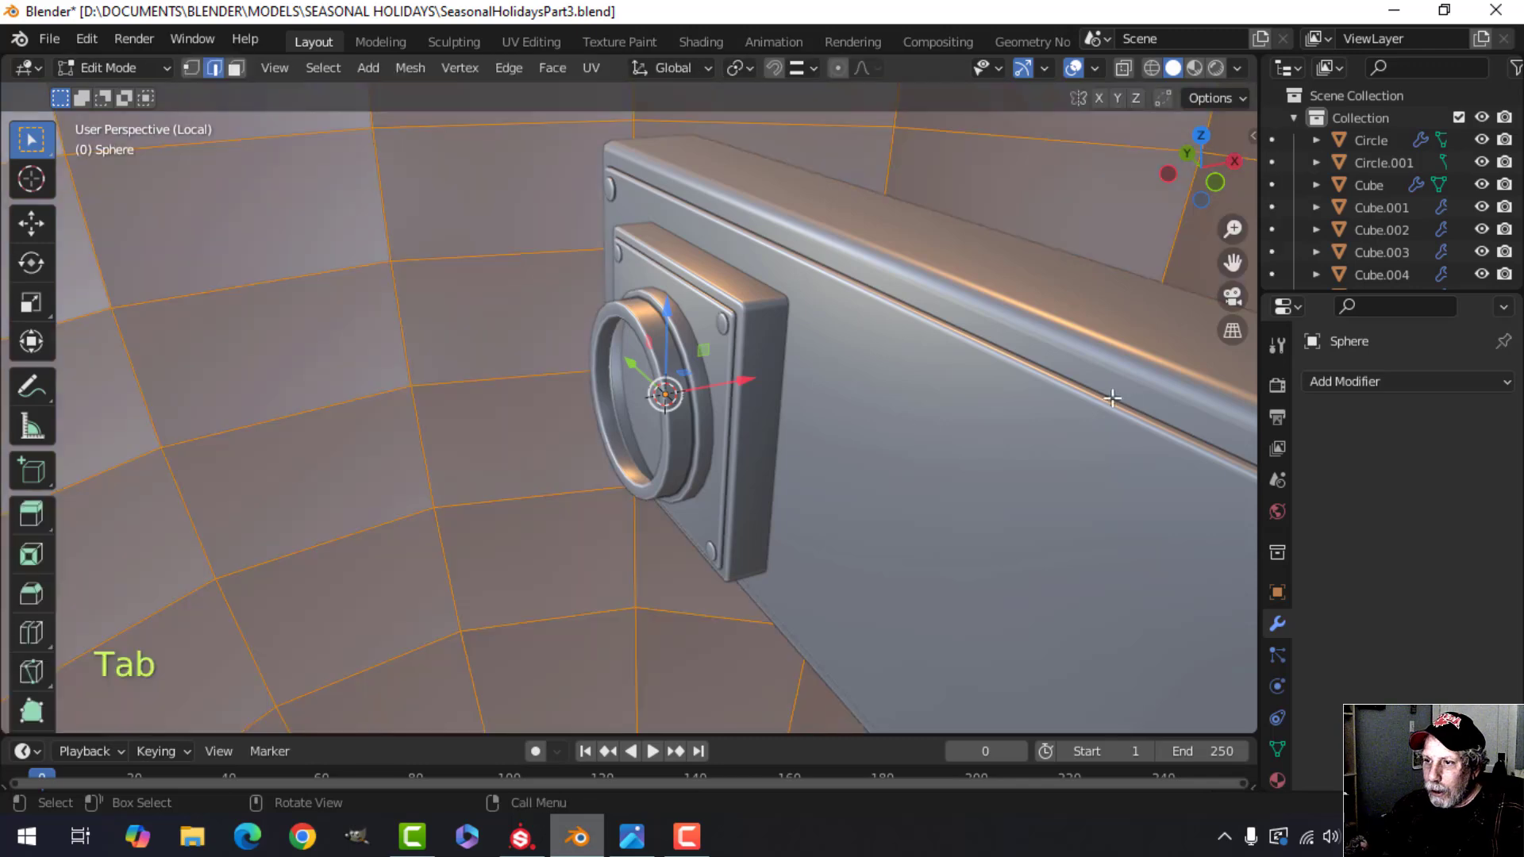
key("s")
left_click(697, 408)
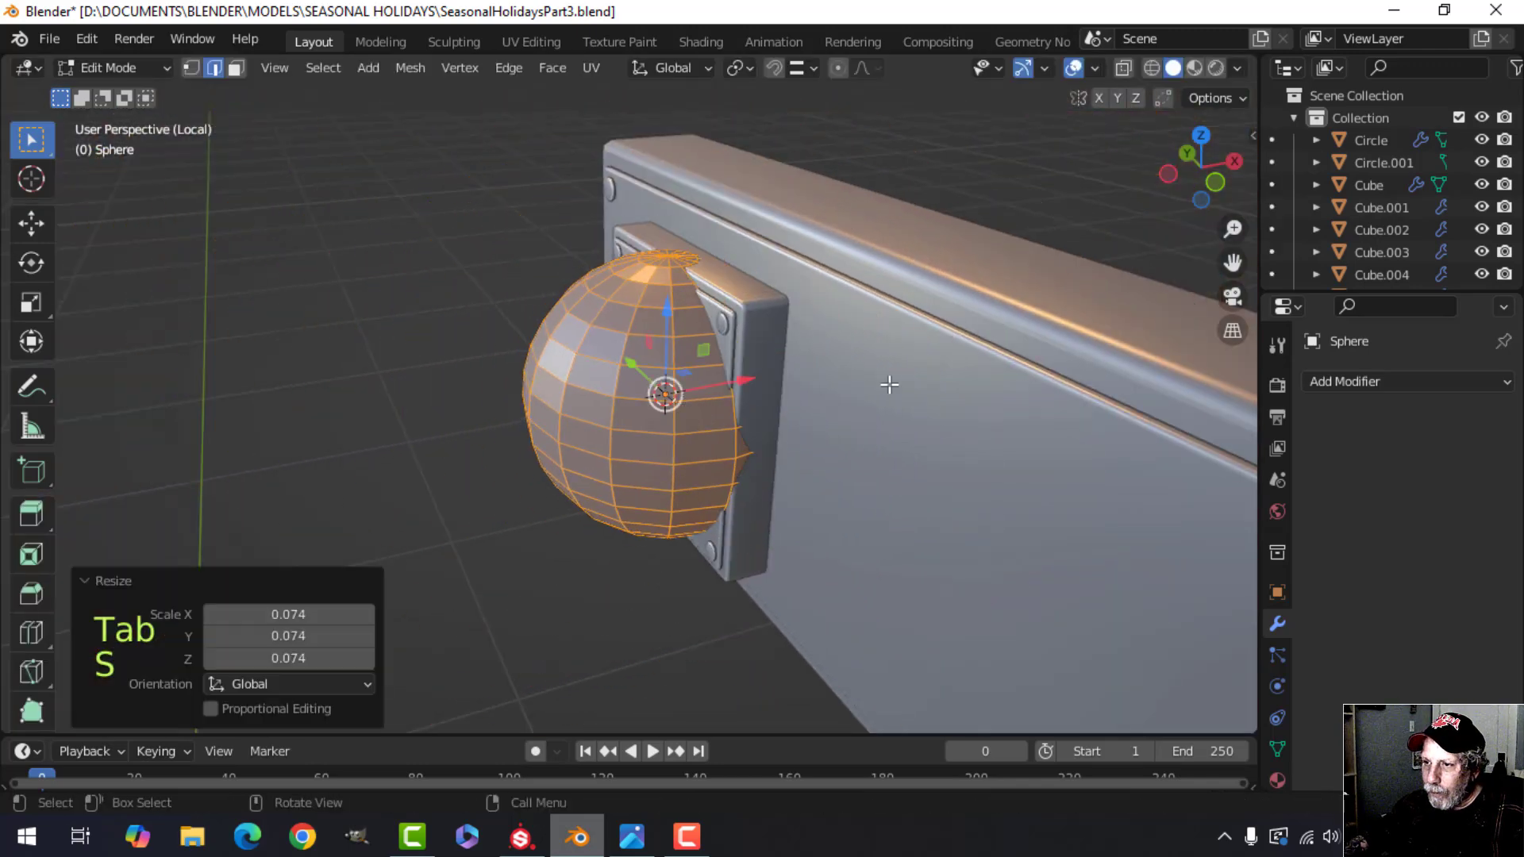
key("s")
left_click(817, 403)
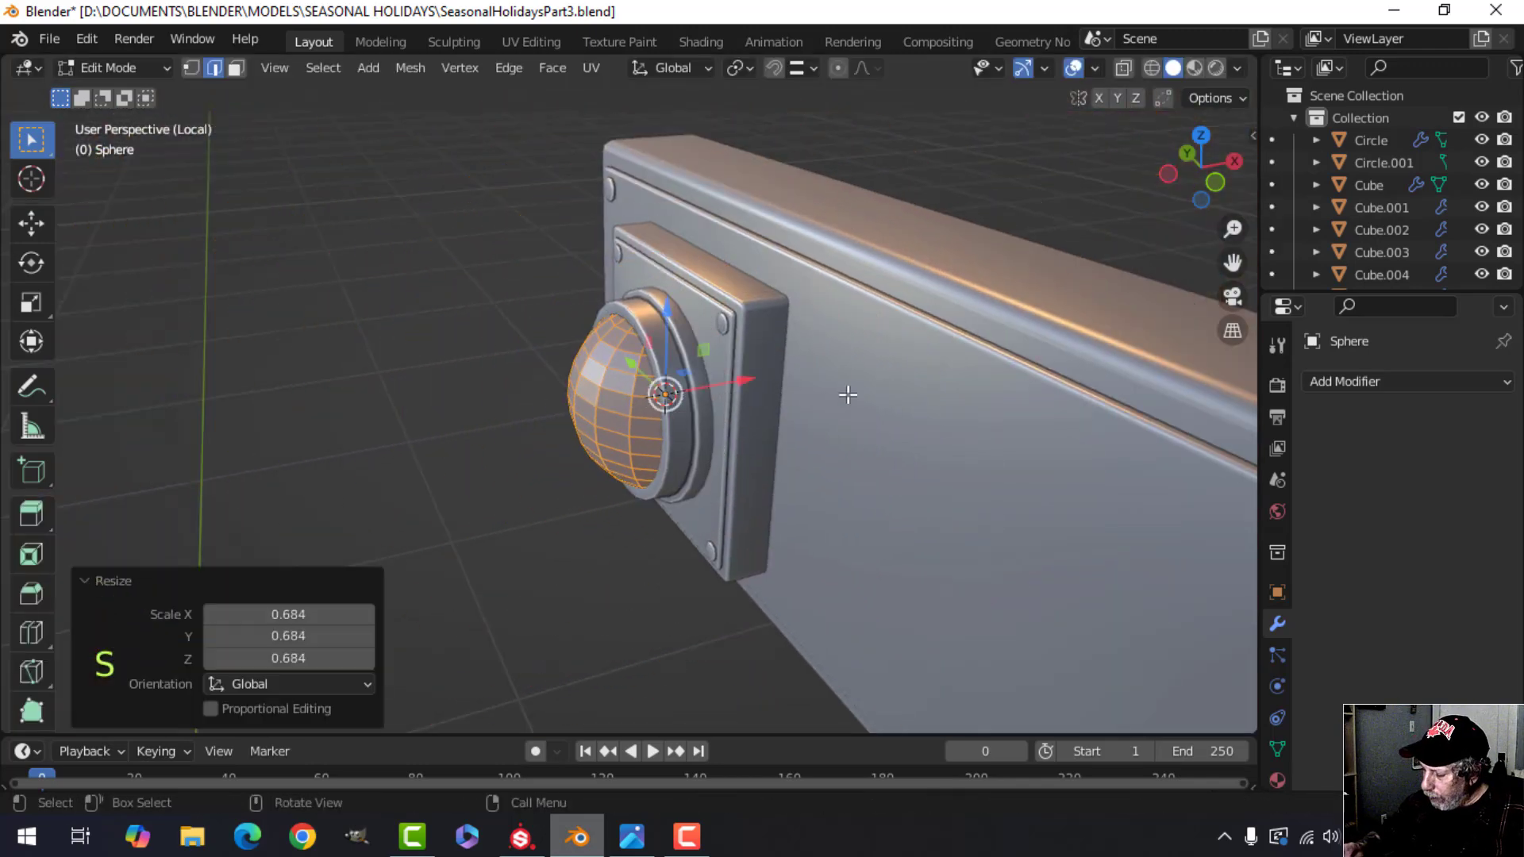
key("KP_1")
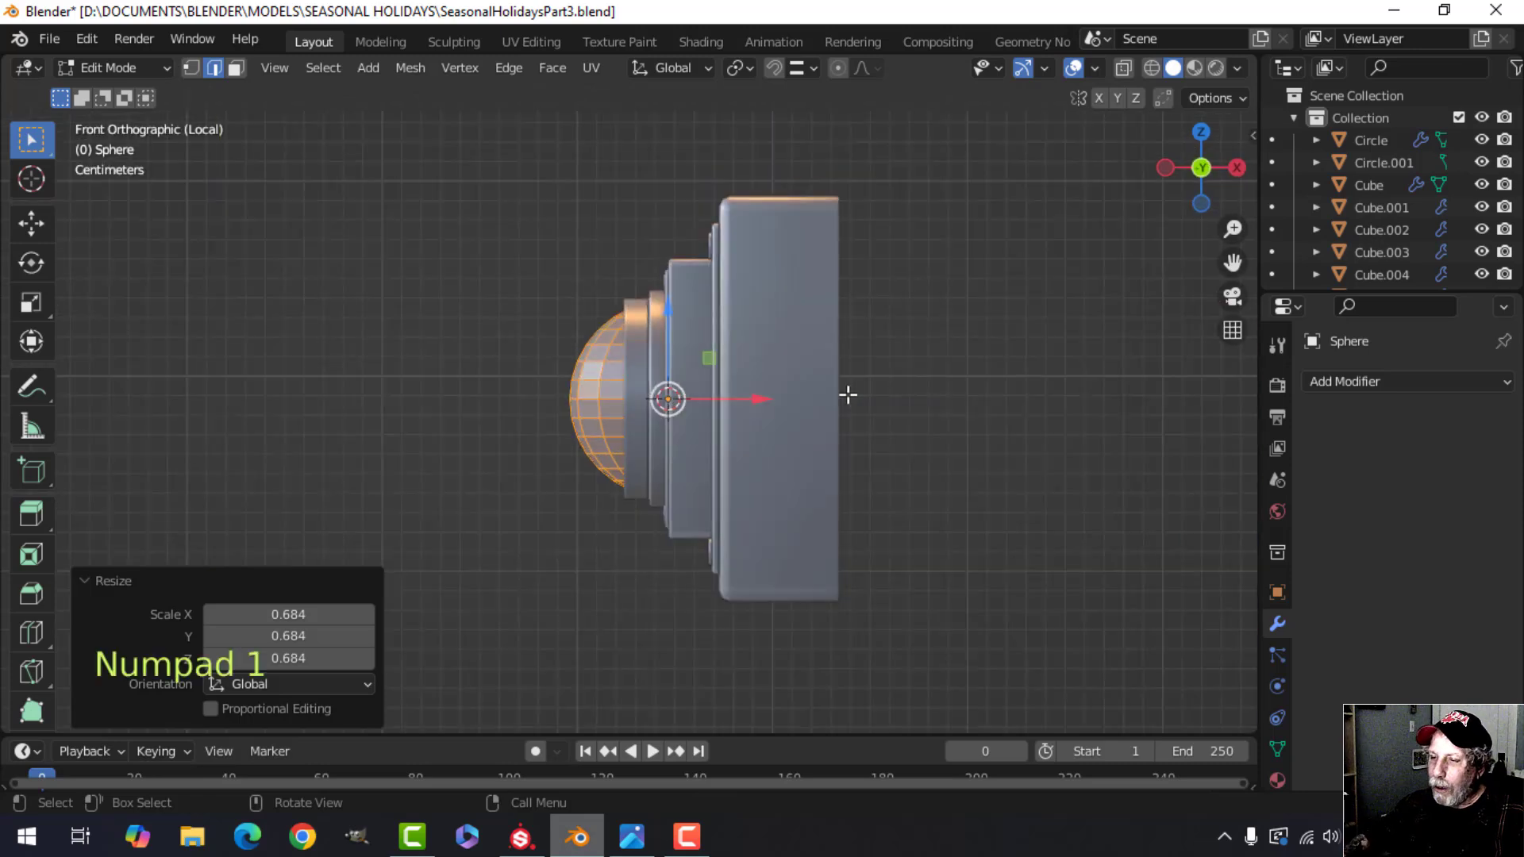
- Rotate the sphere's mesh 90° in the front view so its pole faces out of the stepped ring
key("r")
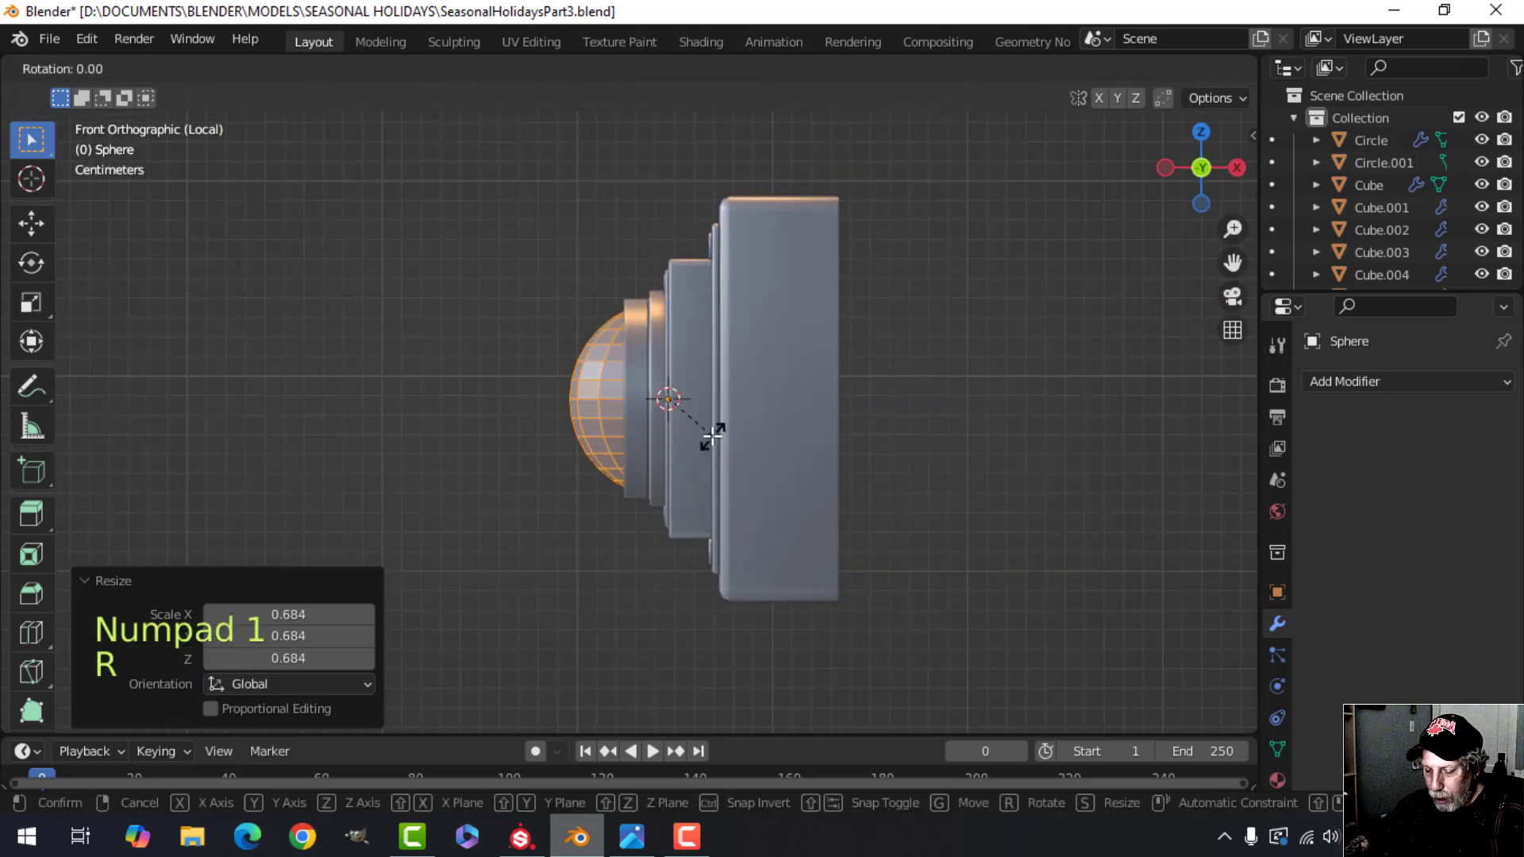
key("9")
key("0")
left_click(711, 436)
- Delete the sphere's vertices on the base plate side in wireframe, leaving only the outer dome cap
key("z")
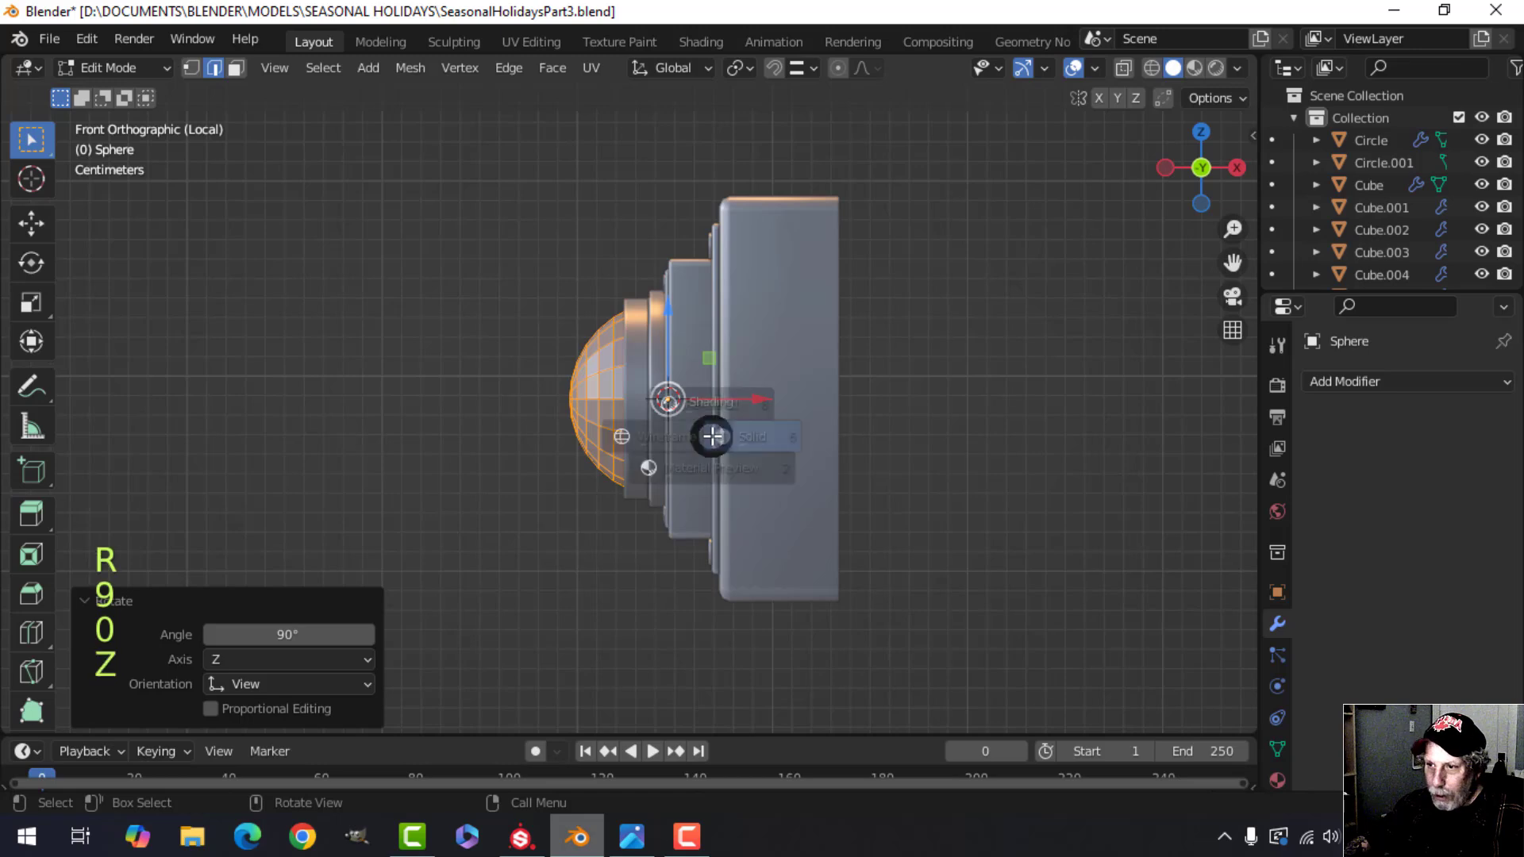
left_click(583, 435)
key("alt+a")
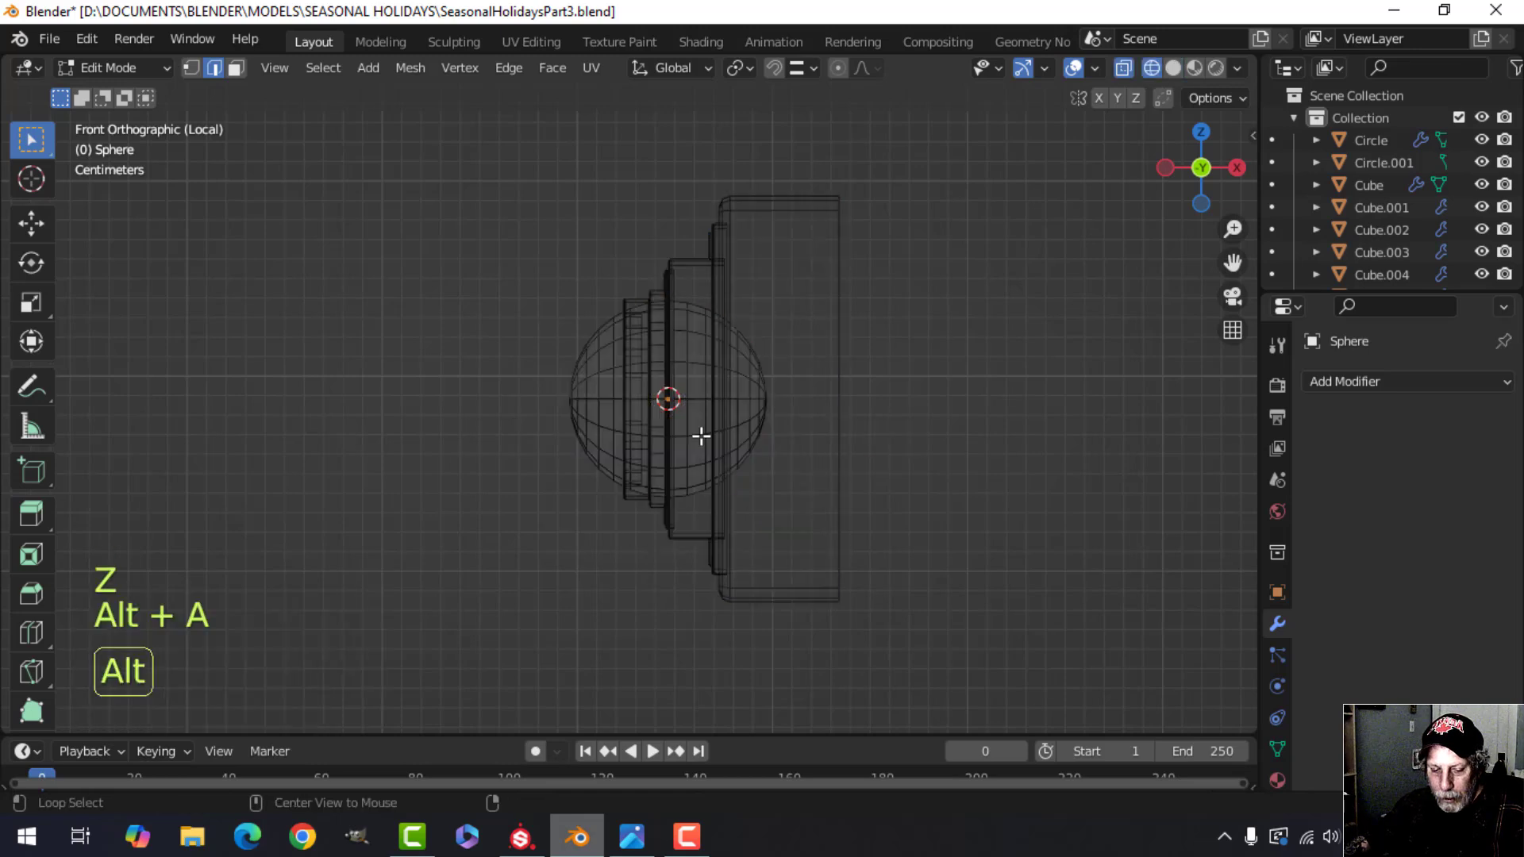
key("1")
key("b")
left_click_drag(831, 624, 644, 265)
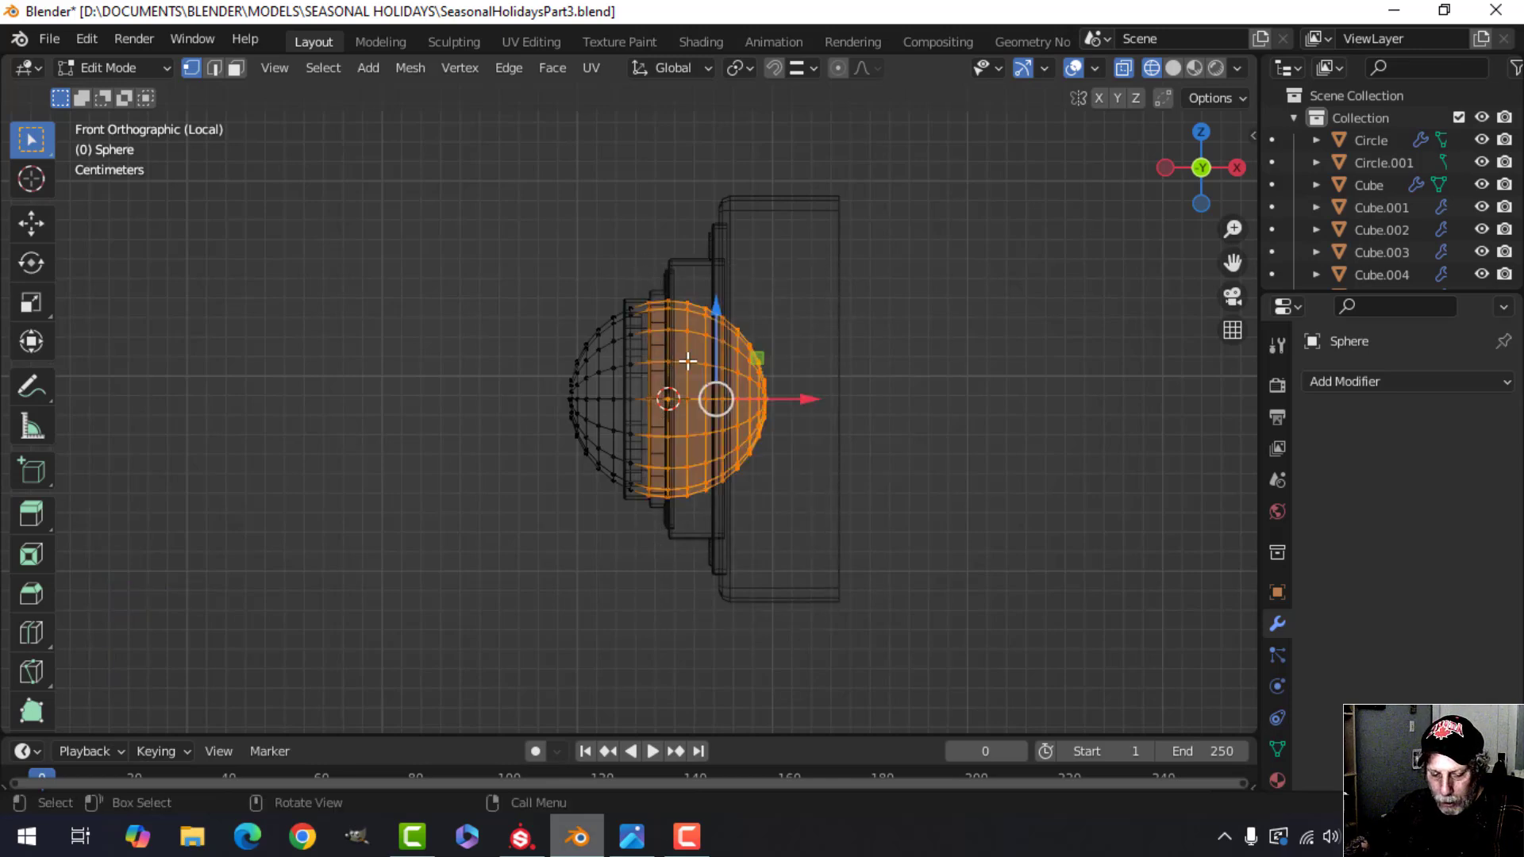
key("x")
left_click(604, 315)
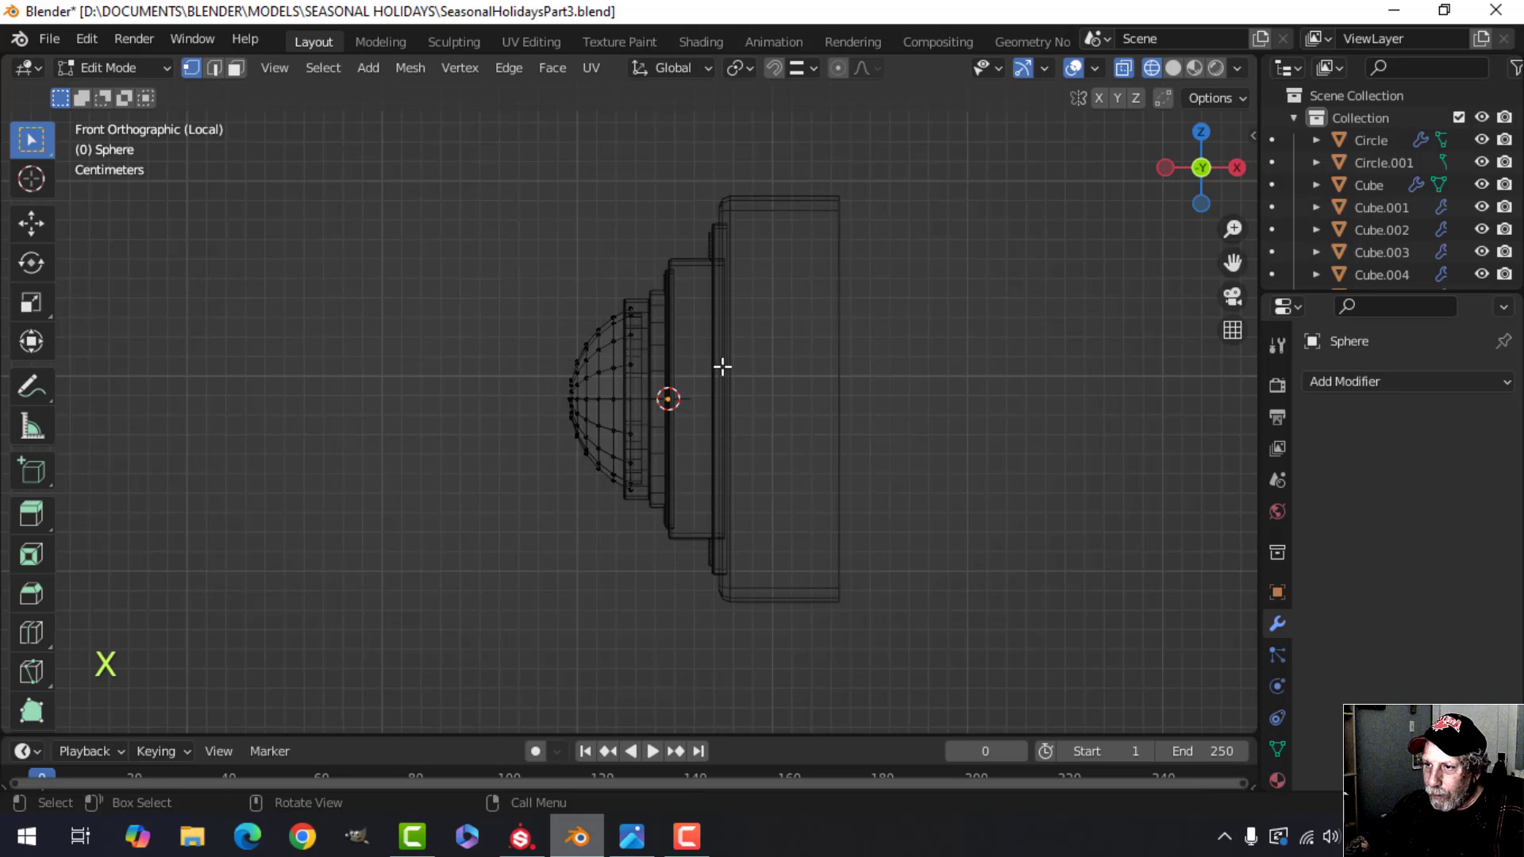
- Flatten the dome cap along X to 0.396 and move it about 0.013 m along X into the ring
key("a")
key("s")
key("x")
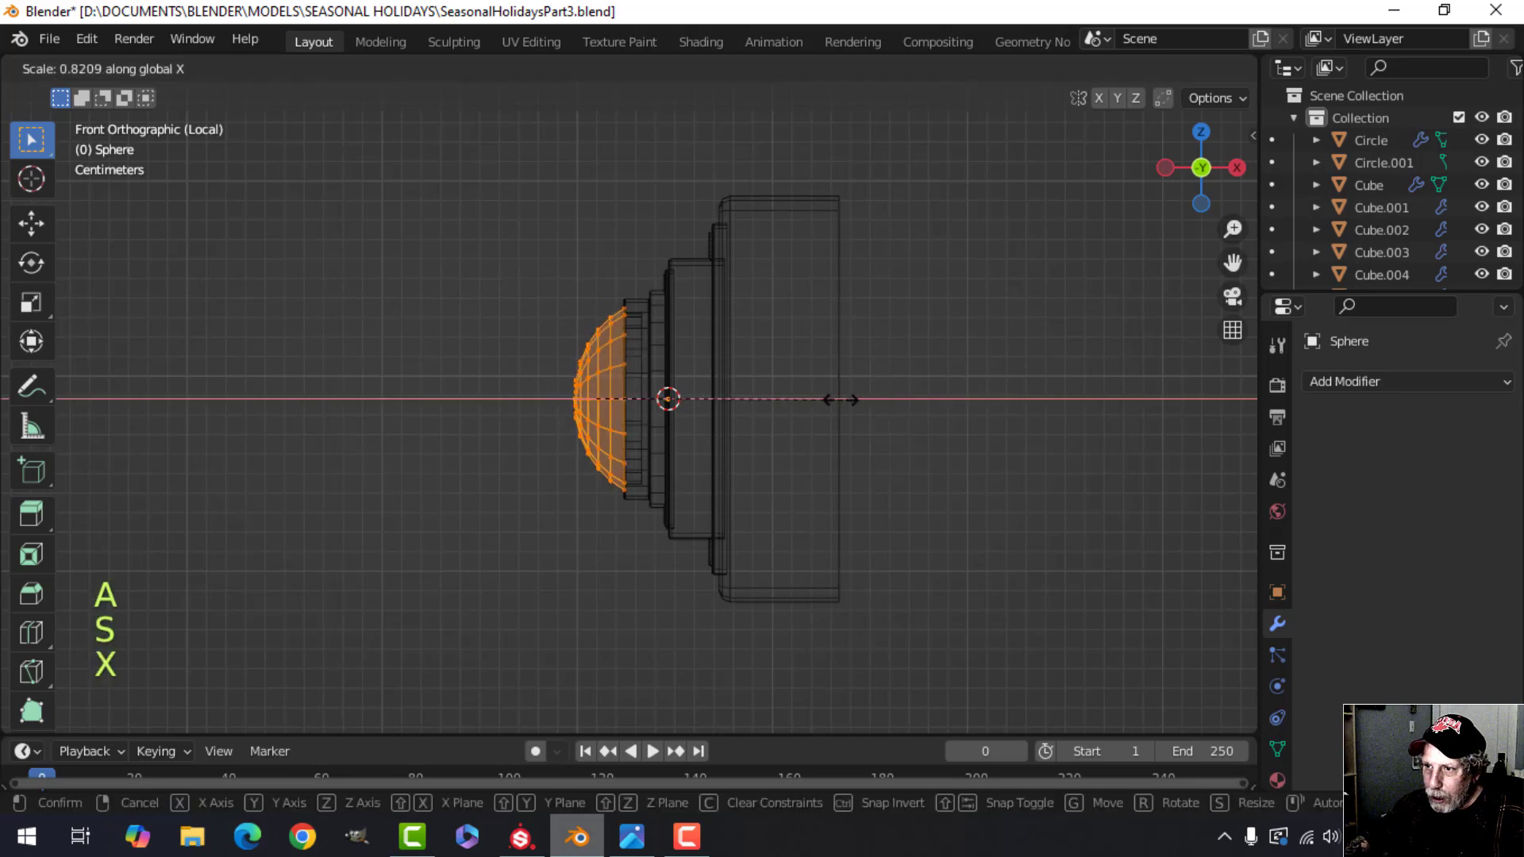
left_click(715, 406)
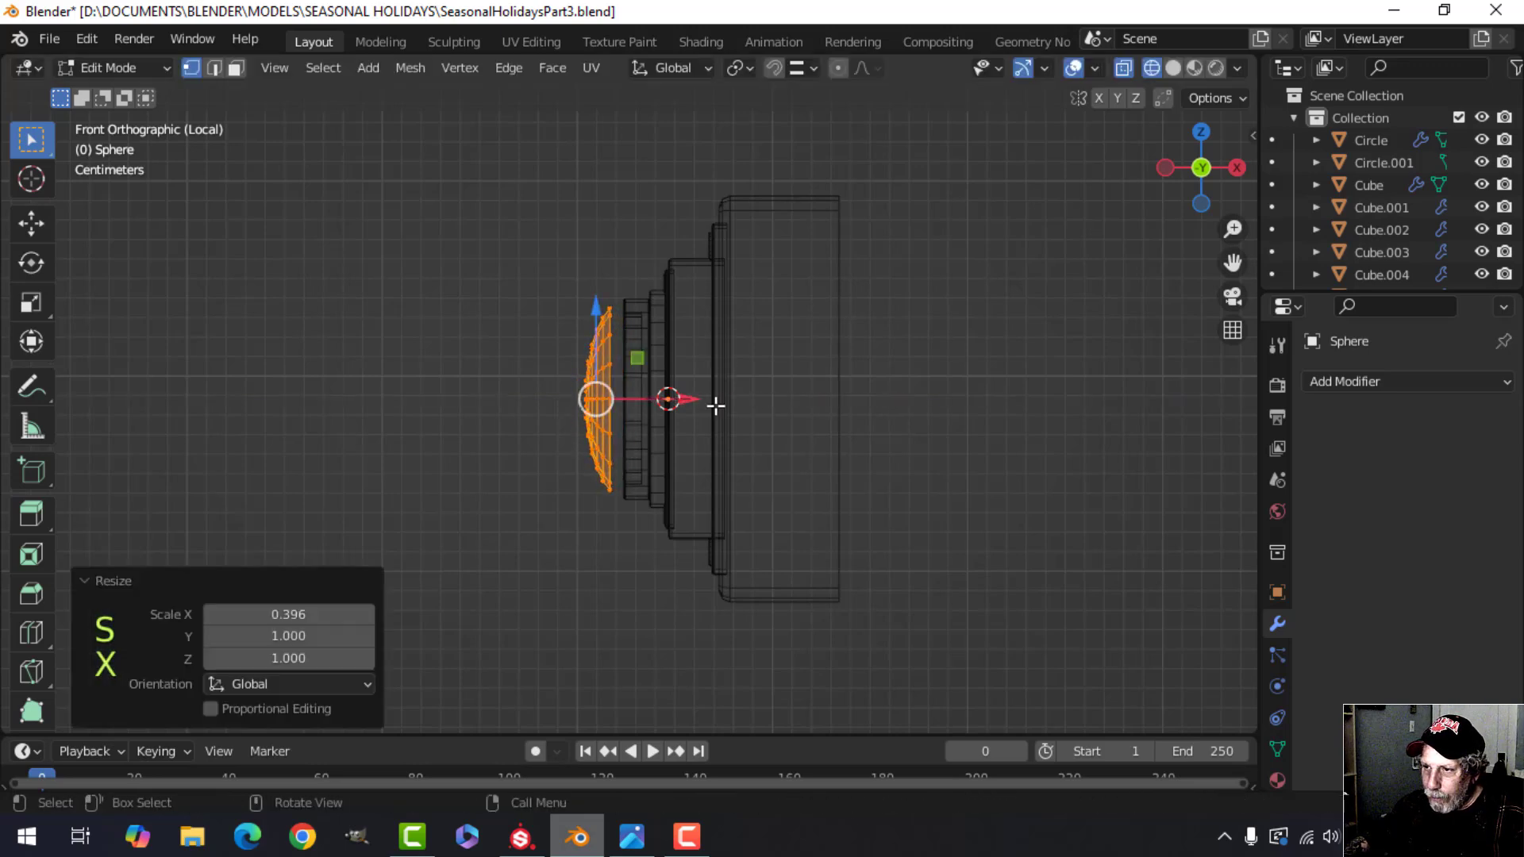
left_click_drag(687, 399, 714, 399)
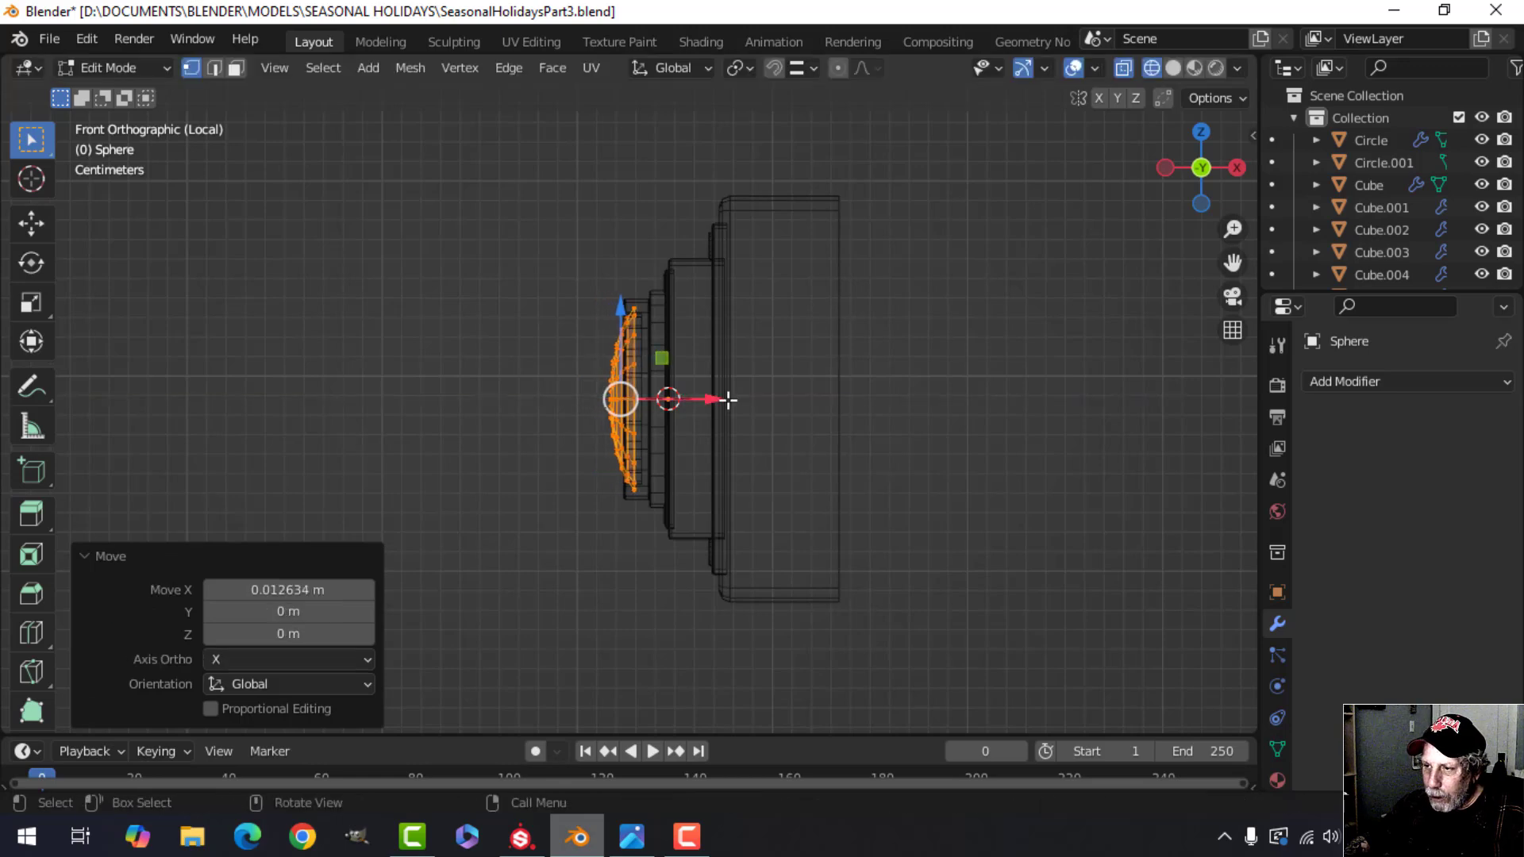
- Return to solid display and apply smooth shading to the dome, then deselect it
key("z")
left_click(887, 400)
mouse_move(887, 400)
middle_mouse_down()
mouse_move(895, 452)
mouse_move(799, 436)
middle_mouse_up()
key("Tab")
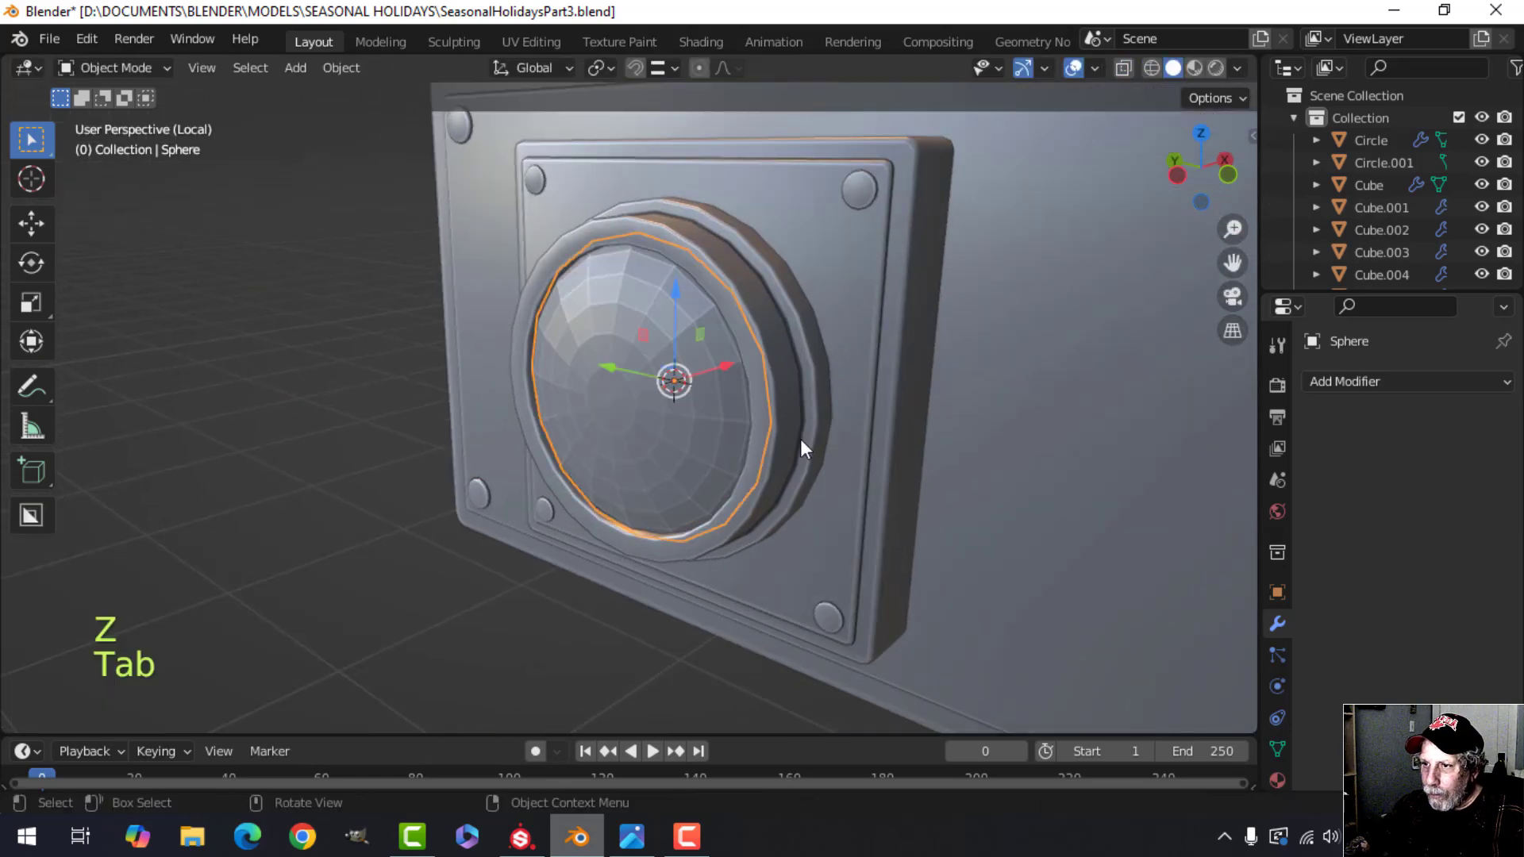
key("alt+a")
left_click(641, 327)
right_click(637, 322)
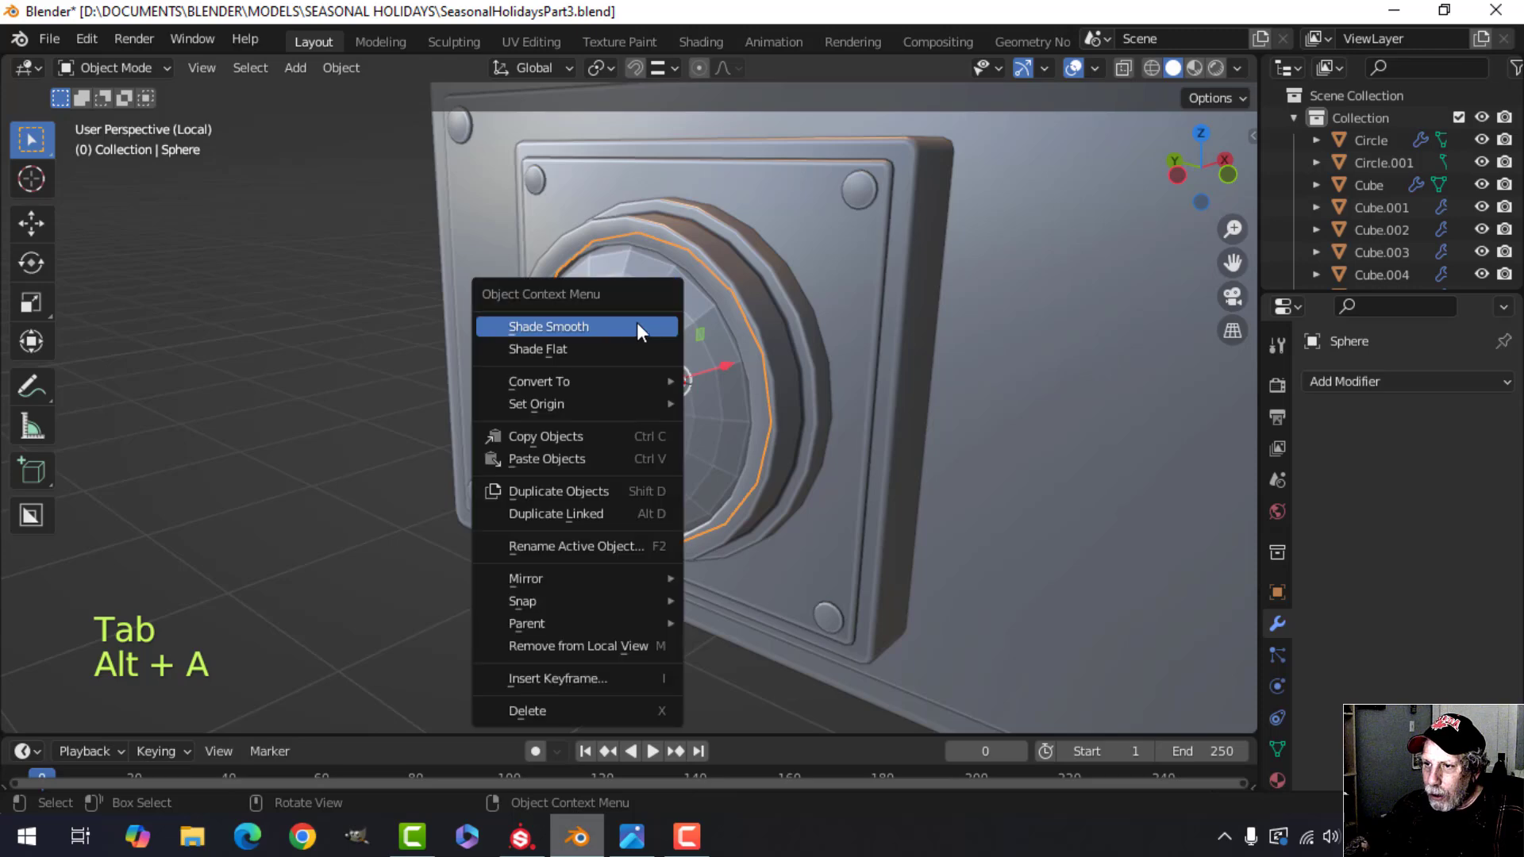
left_click(636, 322)
scroll(749, 397, "down", 3)
key("alt+a")
- Shift the dome's whole mesh along X to adjust how it sits in the stepped ring
middle_click_drag(668, 445, 738, 400)
scroll(792, 418, "up", 4)
scroll(699, 454, "up", 4)
scroll(668, 395, "down", 4)
middle_click_drag(738, 401, 782, 383)
scroll(636, 414, "down", 2)
left_click(638, 367)
key("Tab")
key("a")
key("g")
key("x")
left_click(696, 366)
key("Tab")
key("alt+a")
key("alt+a")
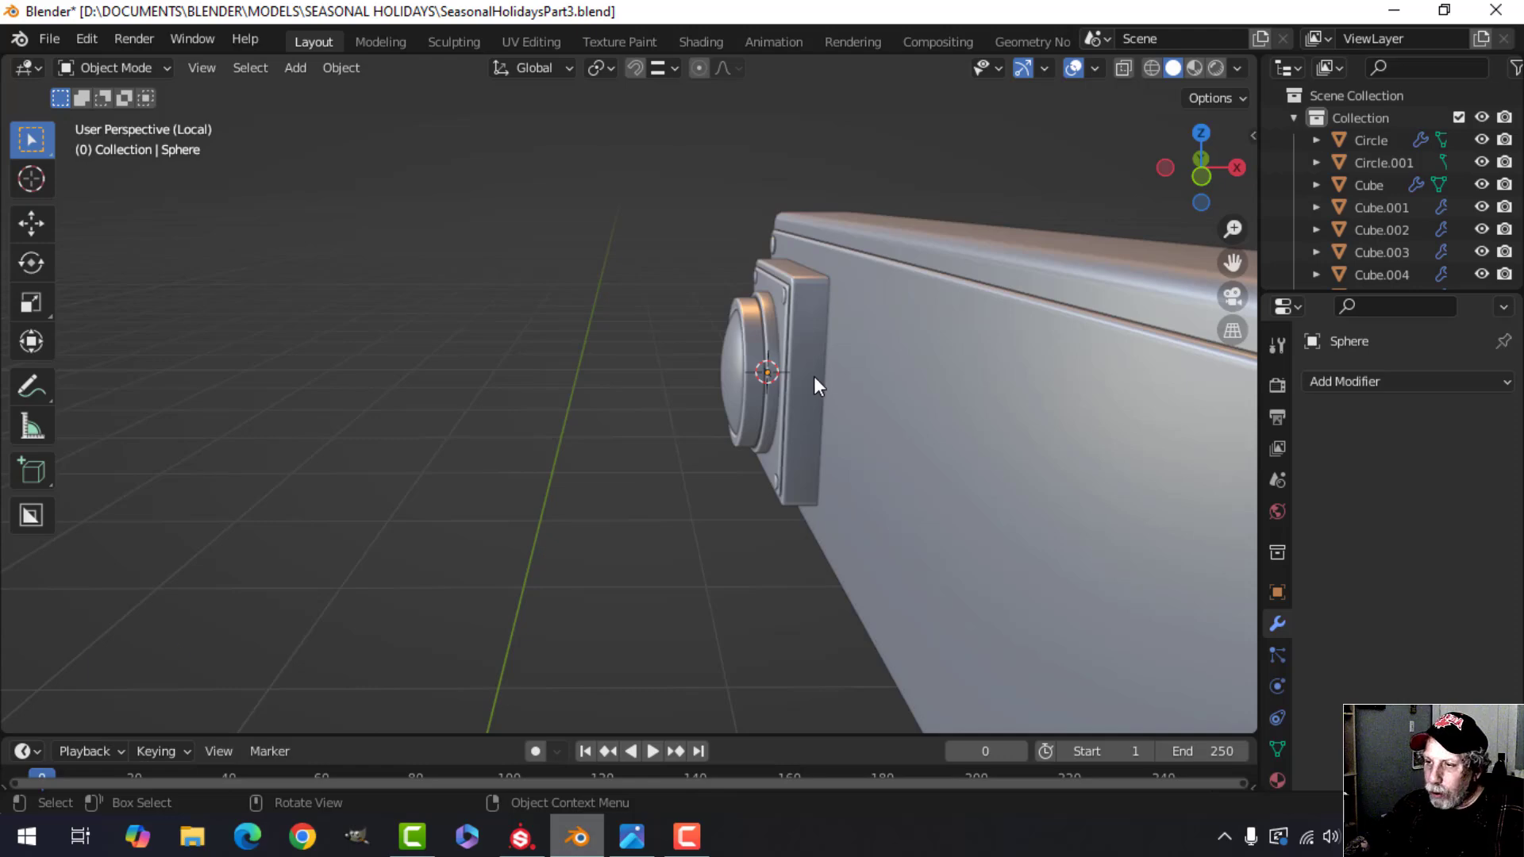
- Add another UV sphere for the lever knob and scale its mesh down by 0.053 and then 0.641
key("shift+a")
mouse_move(739, 336)
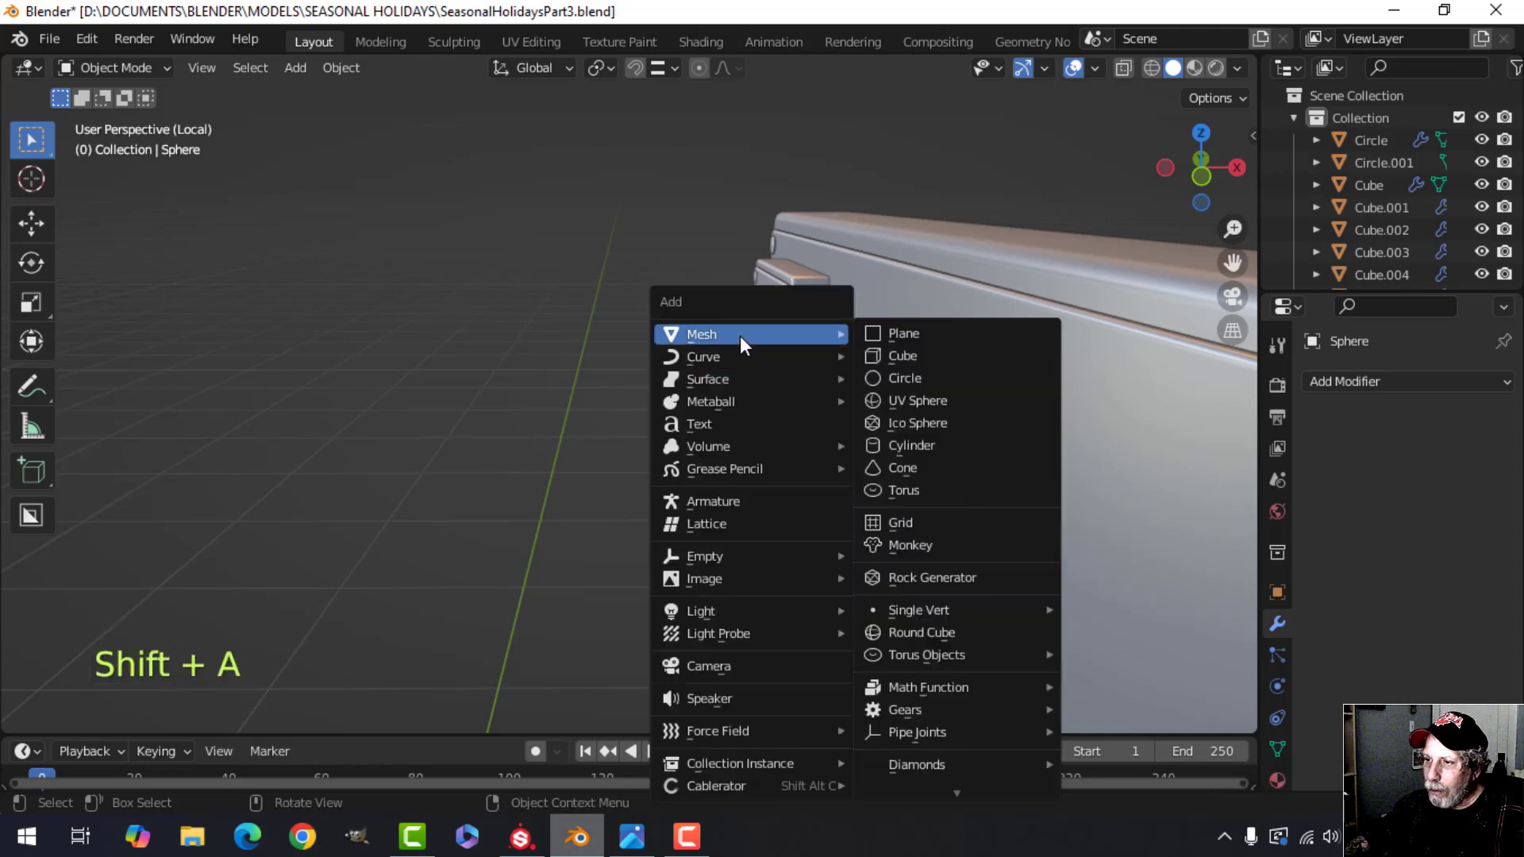
left_click(915, 400)
key("Tab")
key("s")
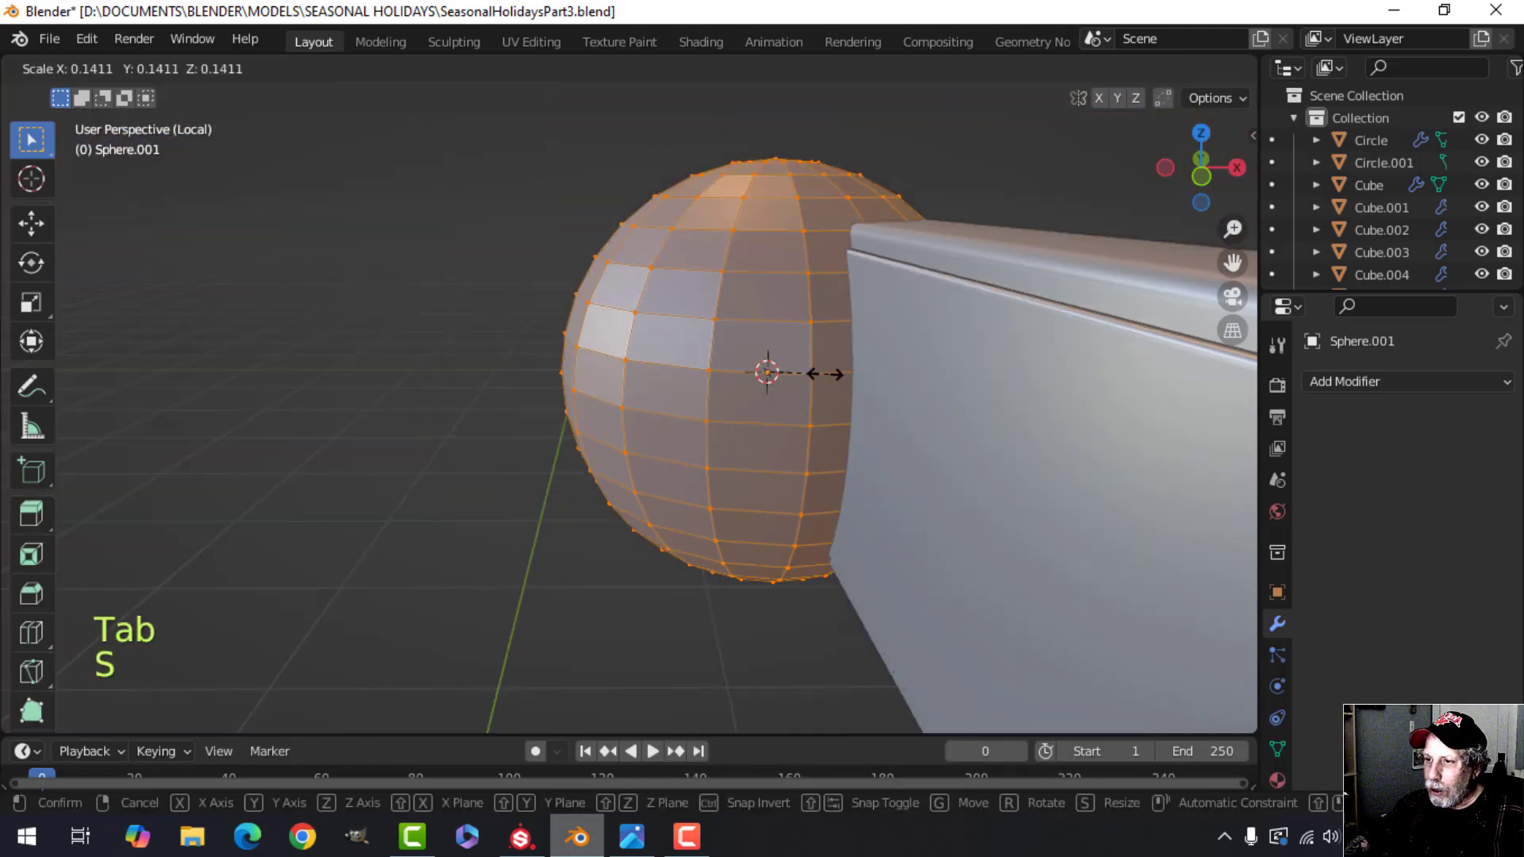
left_click(965, 351)
key("s")
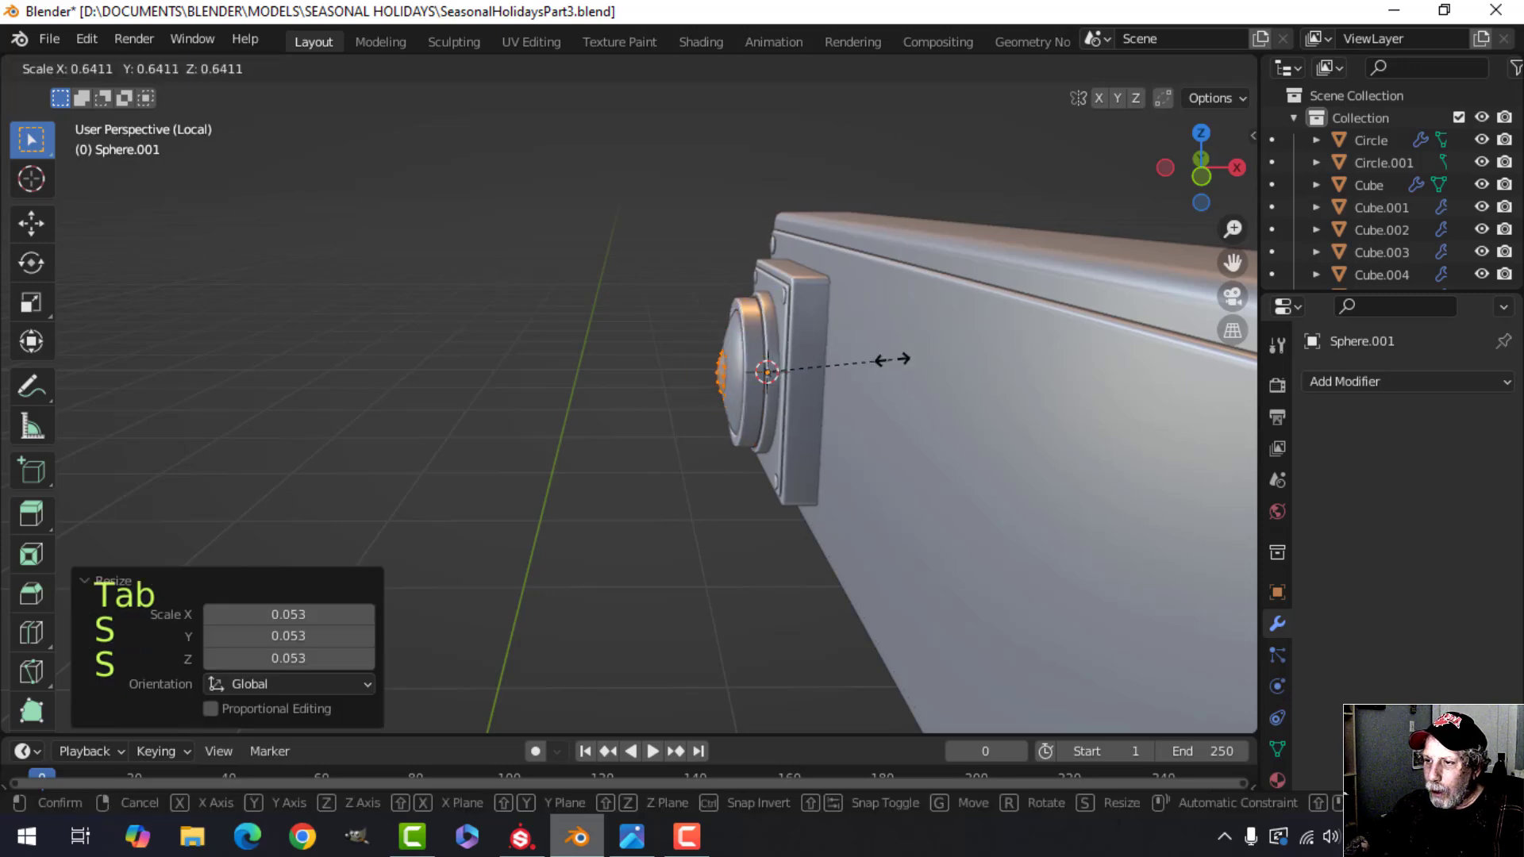
left_click(892, 359)
- Rotate the knob sphere 90° in the front view and move it about -0.11 m along X, clear of the dome
key("KP_1")
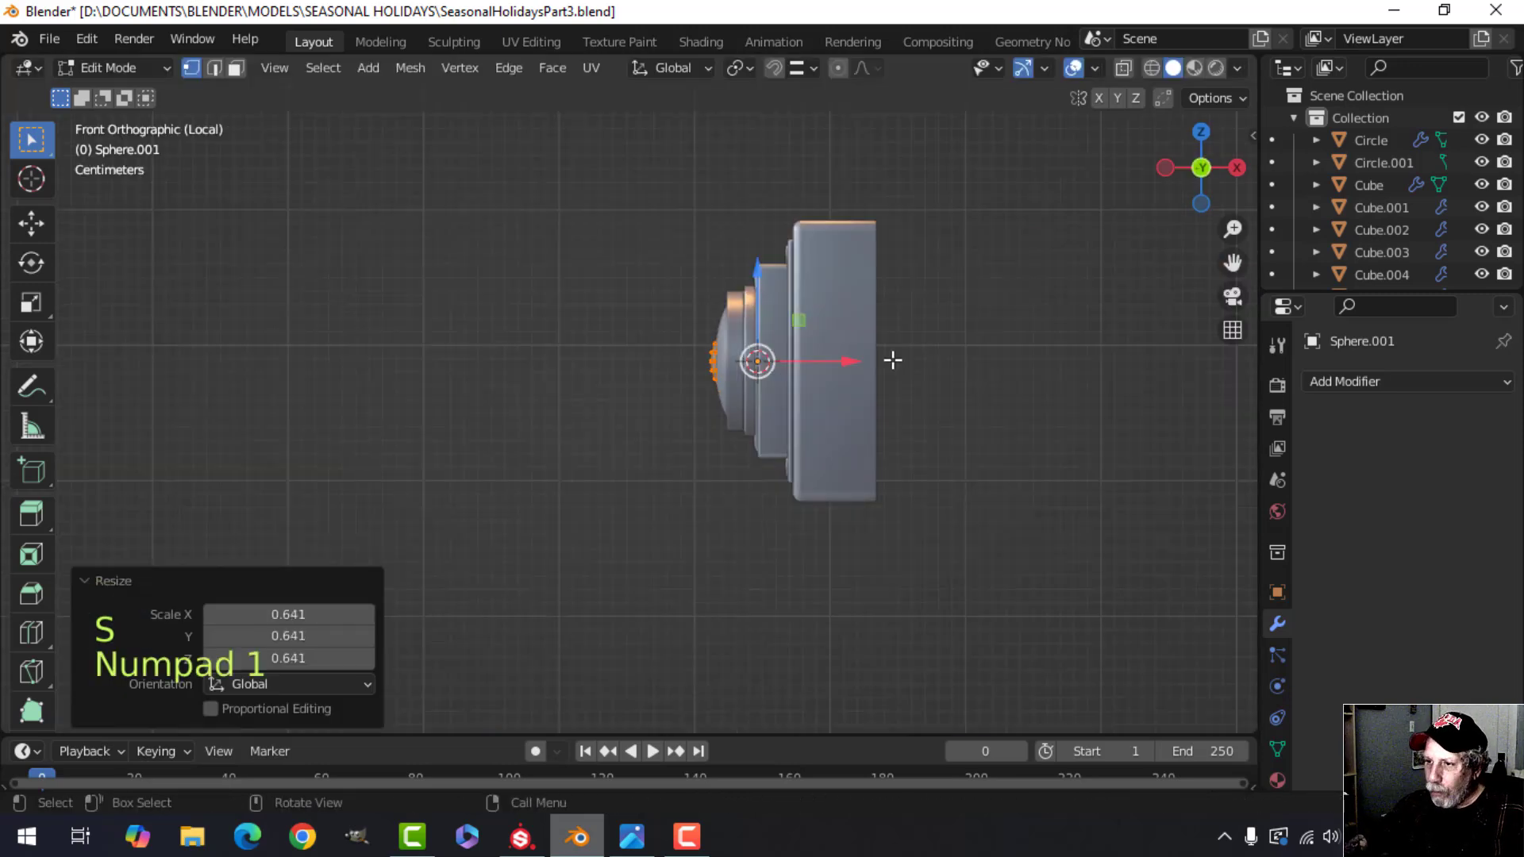
type("r90")
key("Return")
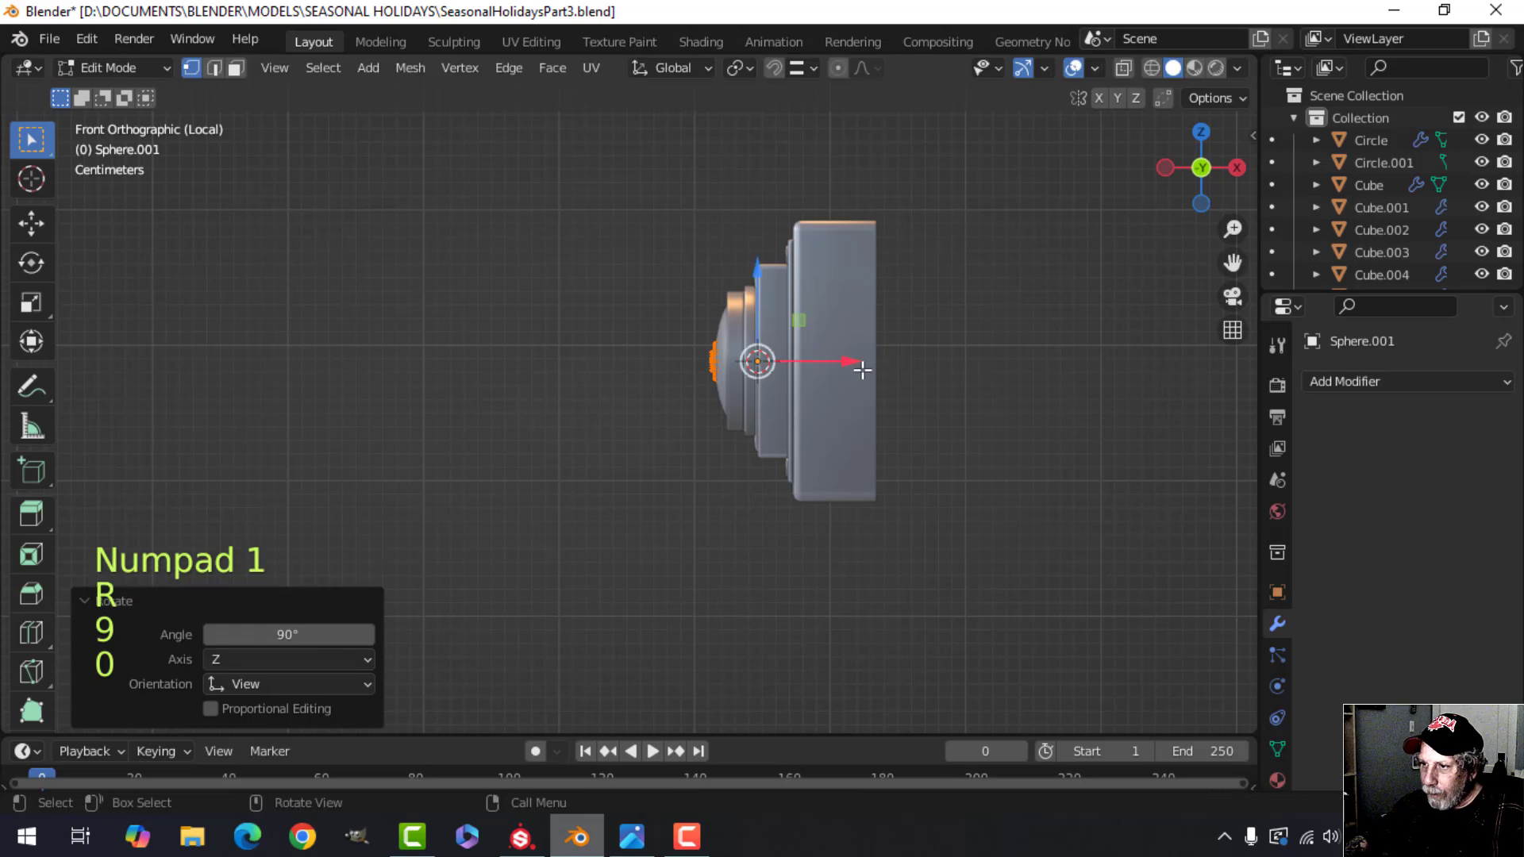
key("g")
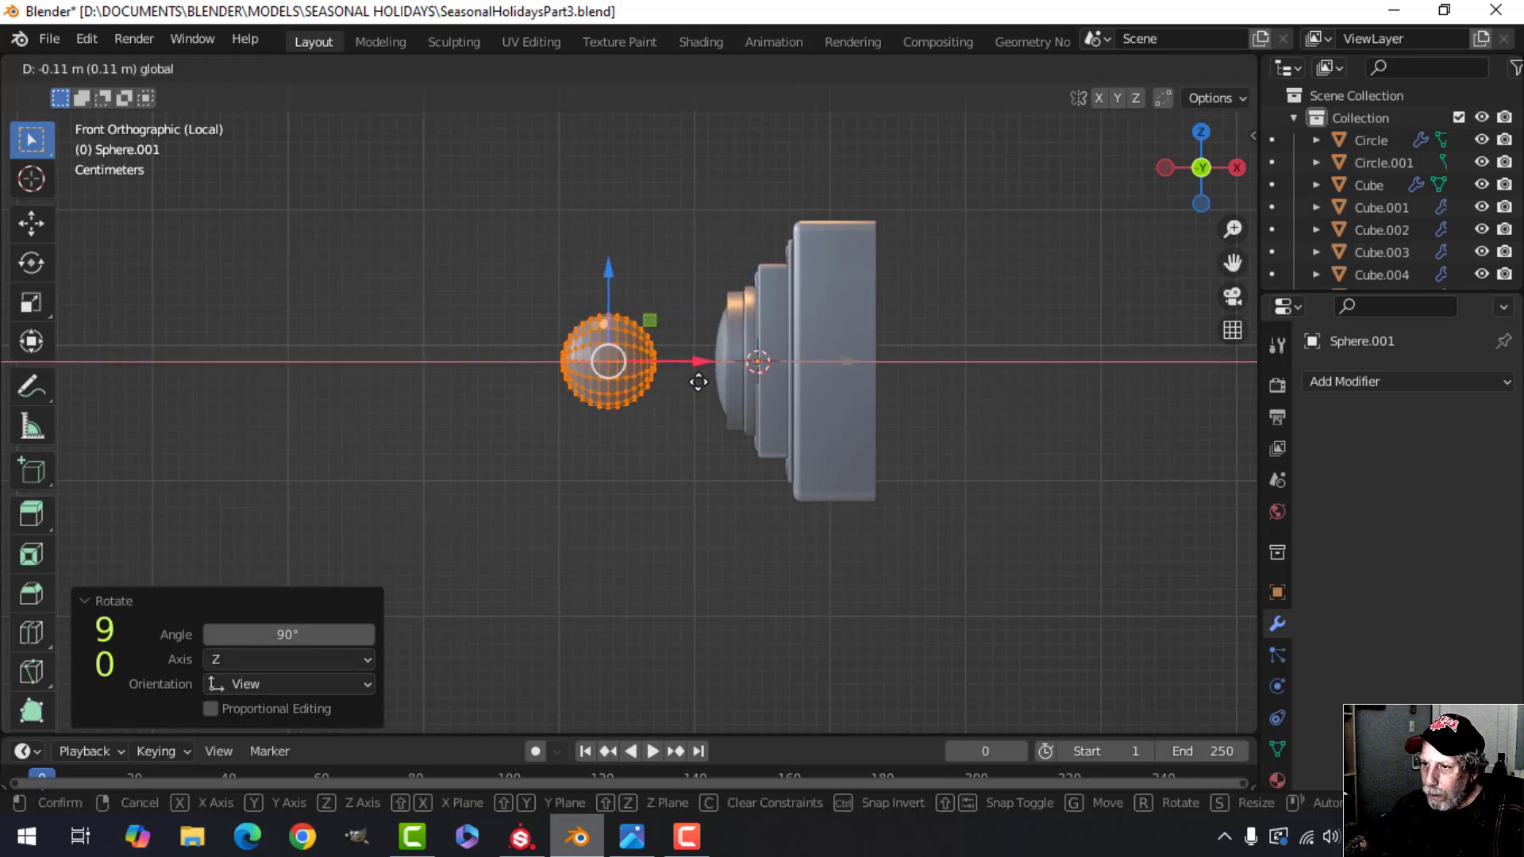
left_click(698, 381)
- Scale the knob sphere to about 0.59 and move it about 0.006 m along X toward the dome
key("s")
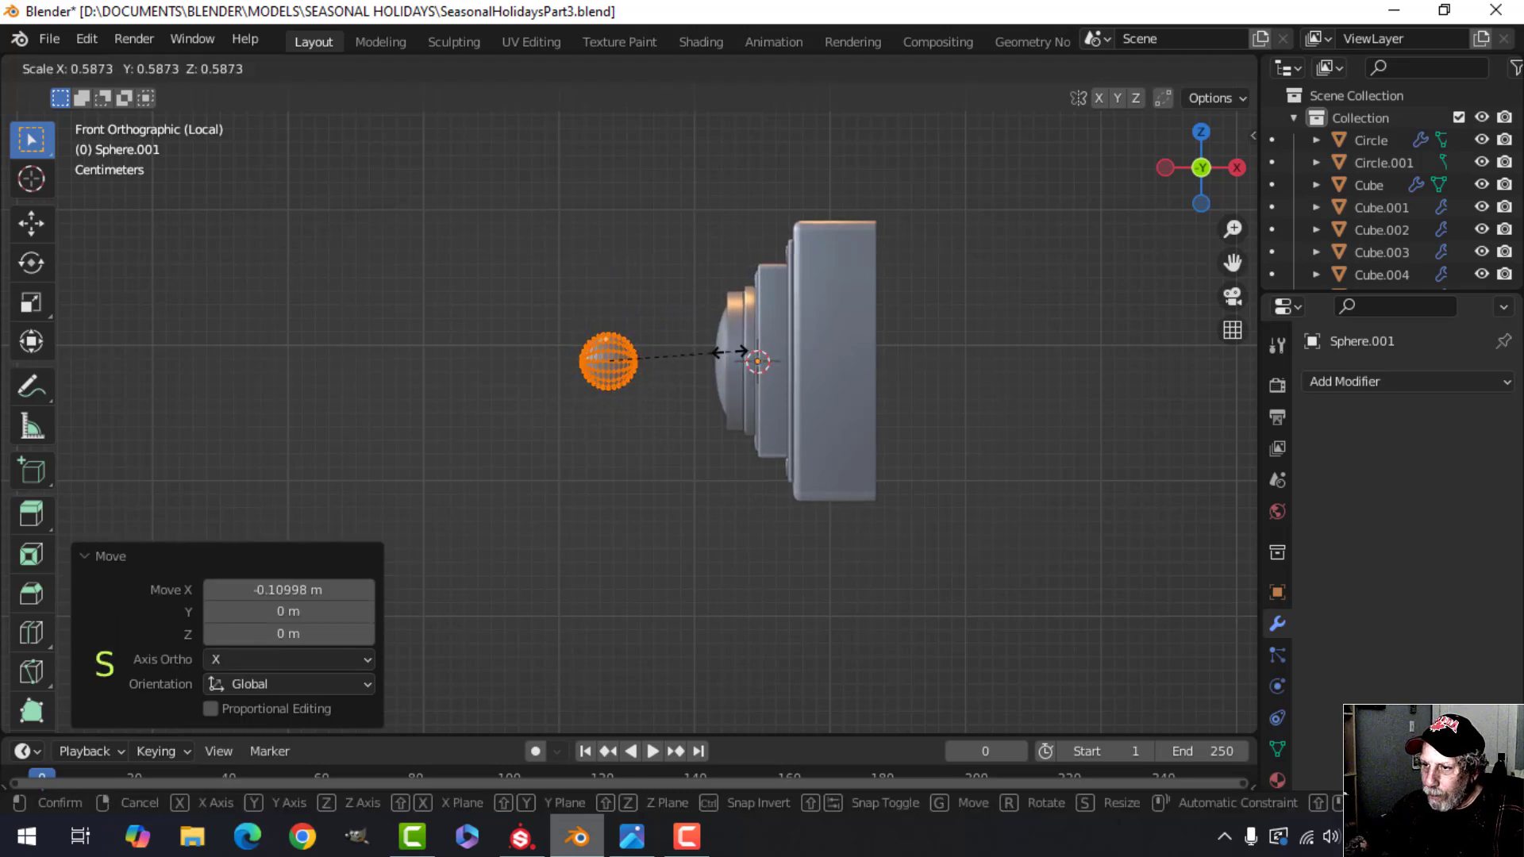
left_click(728, 351)
key("g")
key("x")
left_click(714, 361)
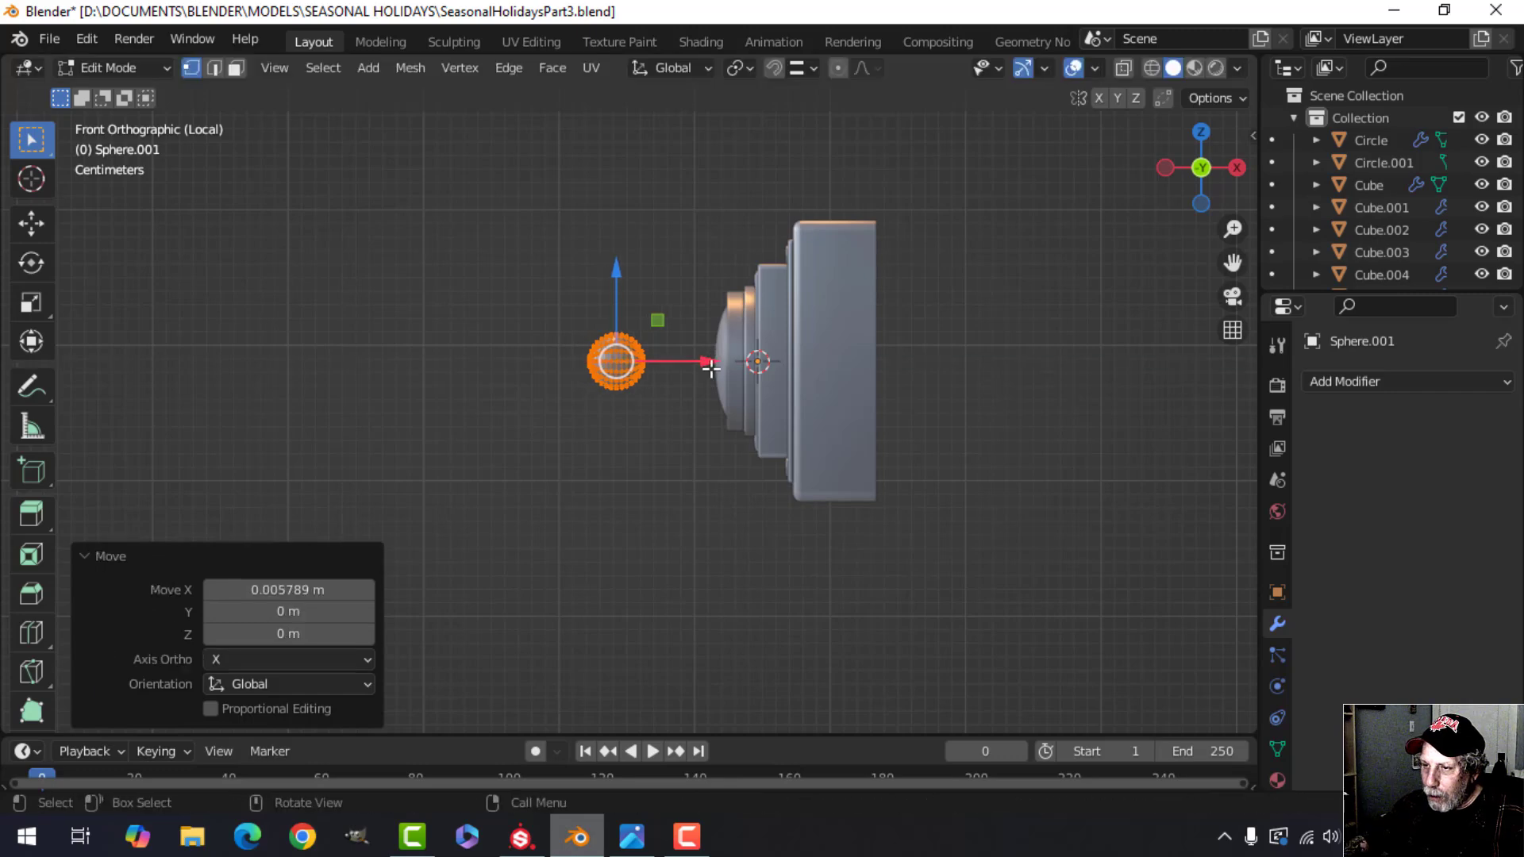
scroll(705, 359, "up", 2)
- Delete the pole vertex and its surrounding vertex ring on the side of the knob sphere facing the dome
key("alt+a")
middle_click_drag(704, 359, 688, 404)
scroll(612, 371, "up", 6)
scroll(733, 410, "down", 3)
scroll(667, 402, "up", 2)
mouse_move(687, 404)
middle_mouse_down()
mouse_move(663, 405)
mouse_move(691, 420)
middle_mouse_up()
scroll(664, 405, "up", 3)
middle_click_drag(692, 420, 672, 416)
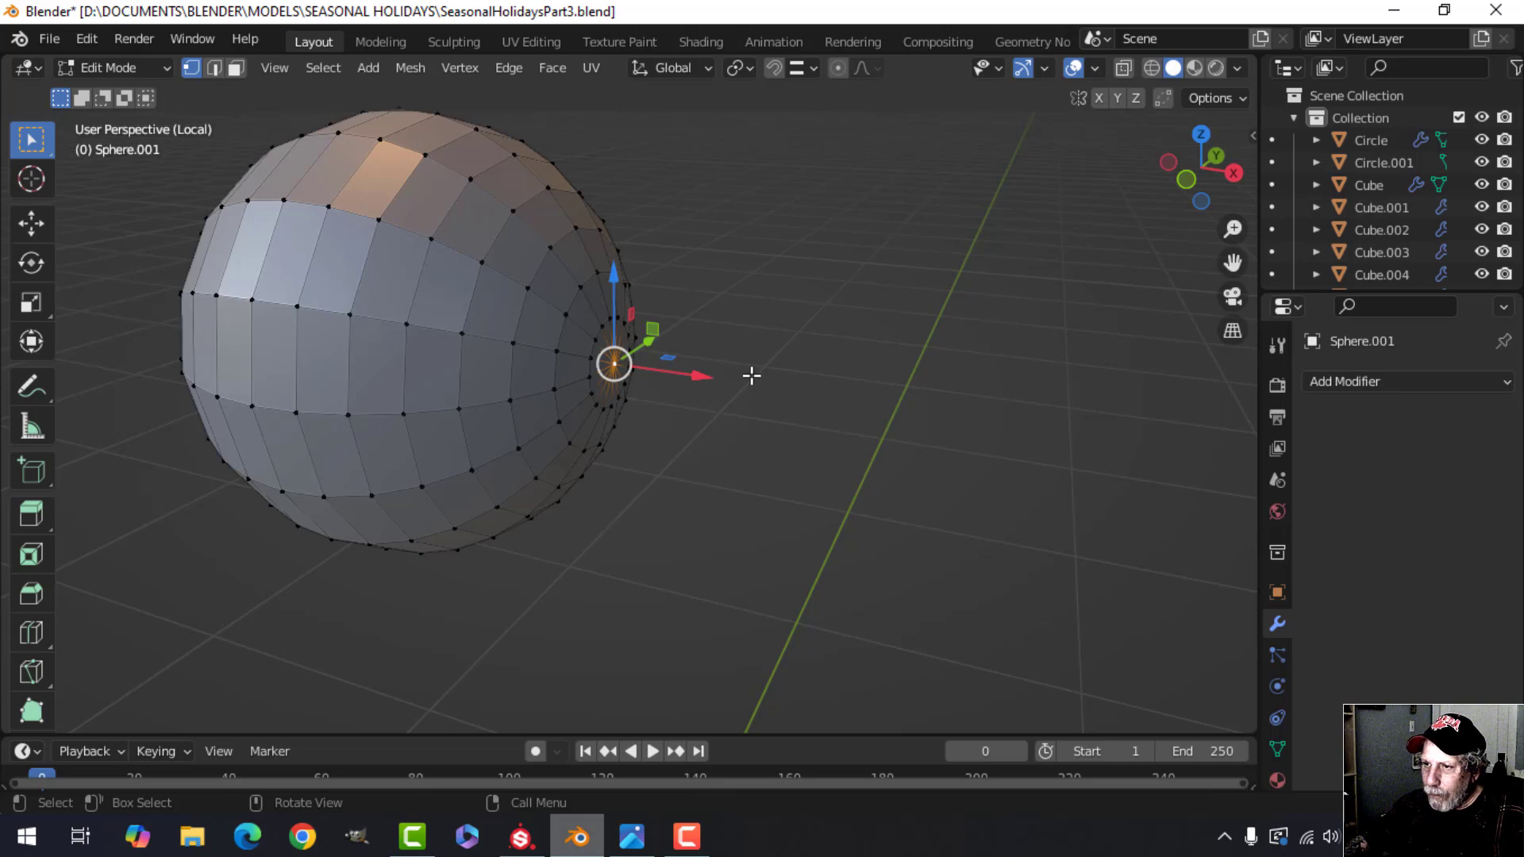
key("ctrl+KP_Add")
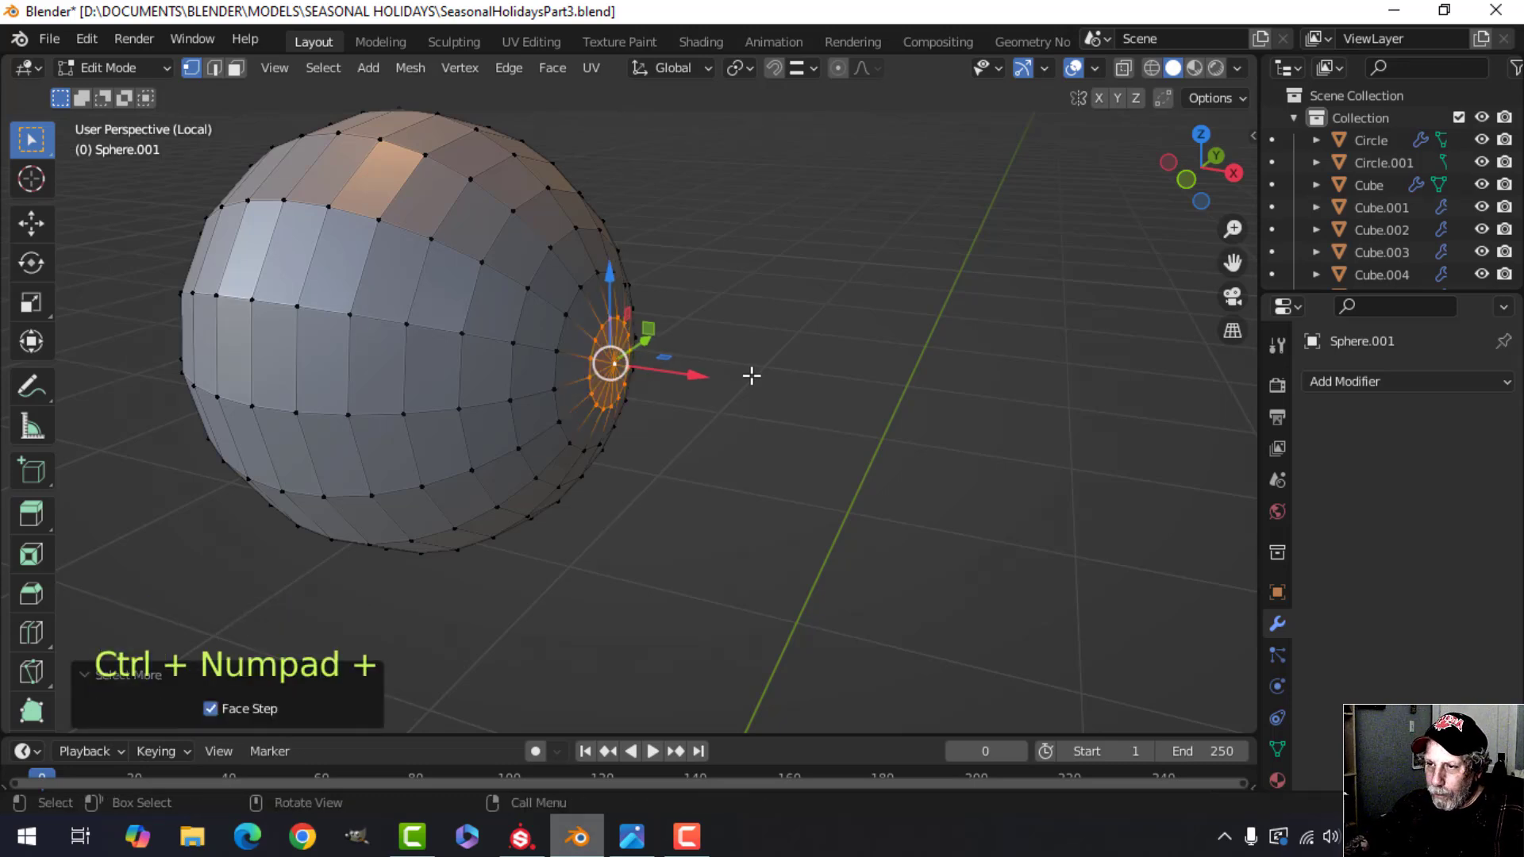
key("x")
left_click(751, 374)
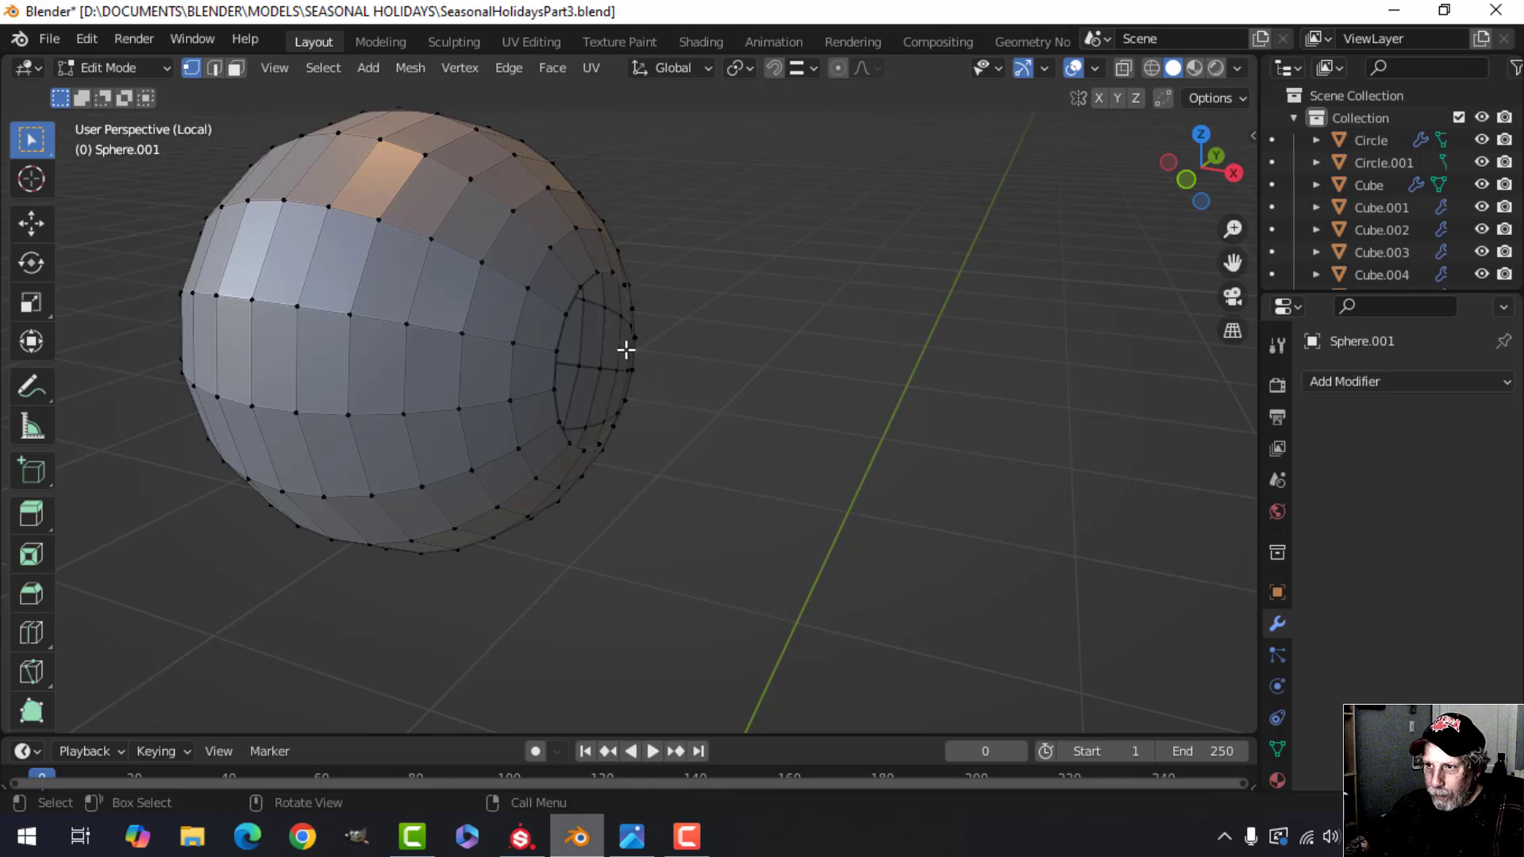
- Extrude the knob's open edge loop along X to the dome to form the lever shaft
key("2")
middle_click_drag(729, 376, 619, 381)
left_click(612, 299, "alt+shift")
scroll(691, 369, "down", 4)
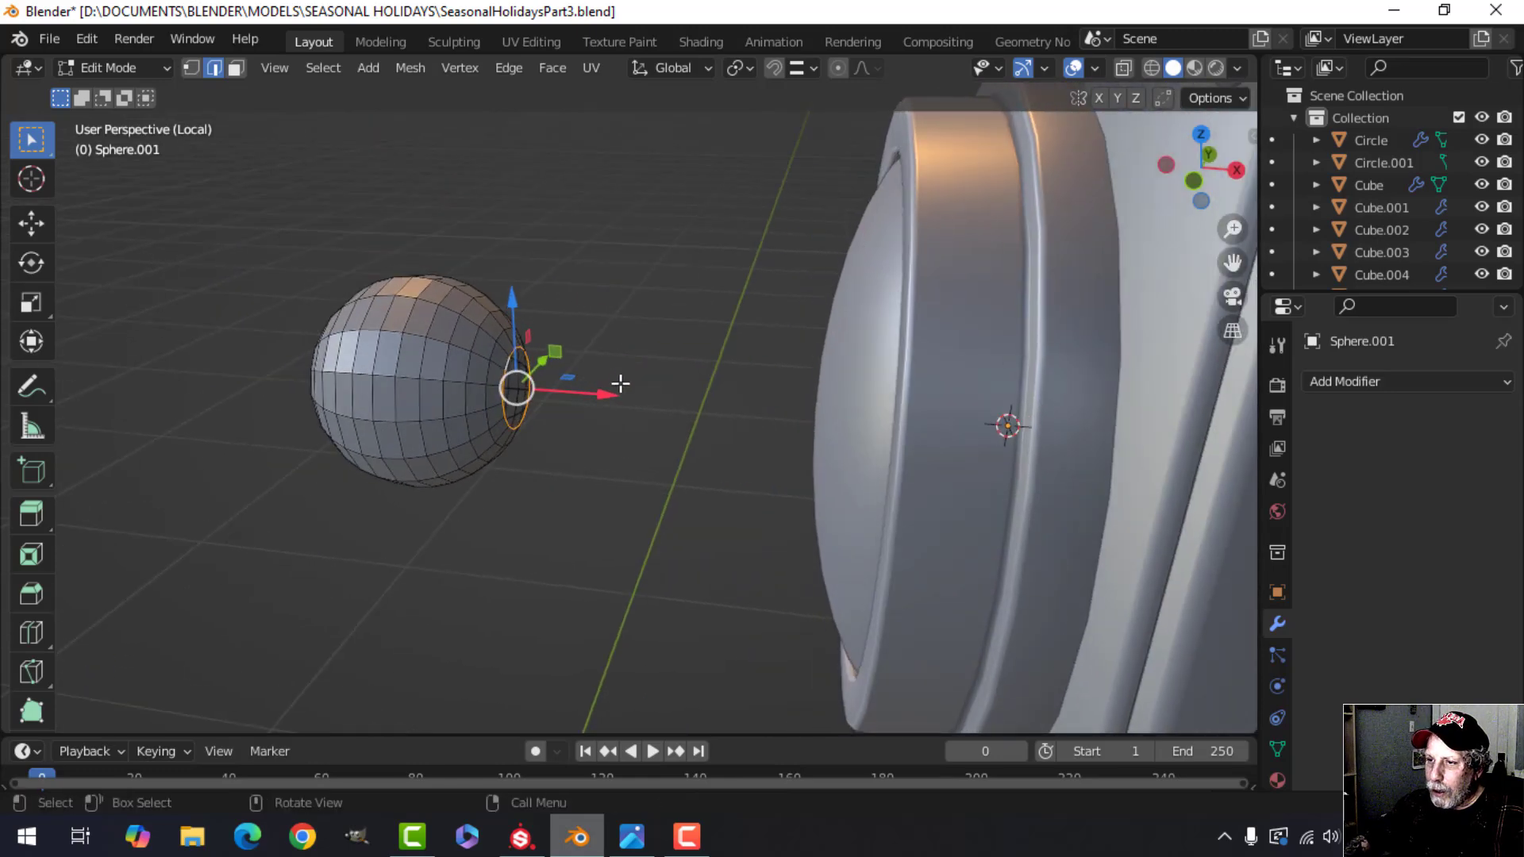
key("e")
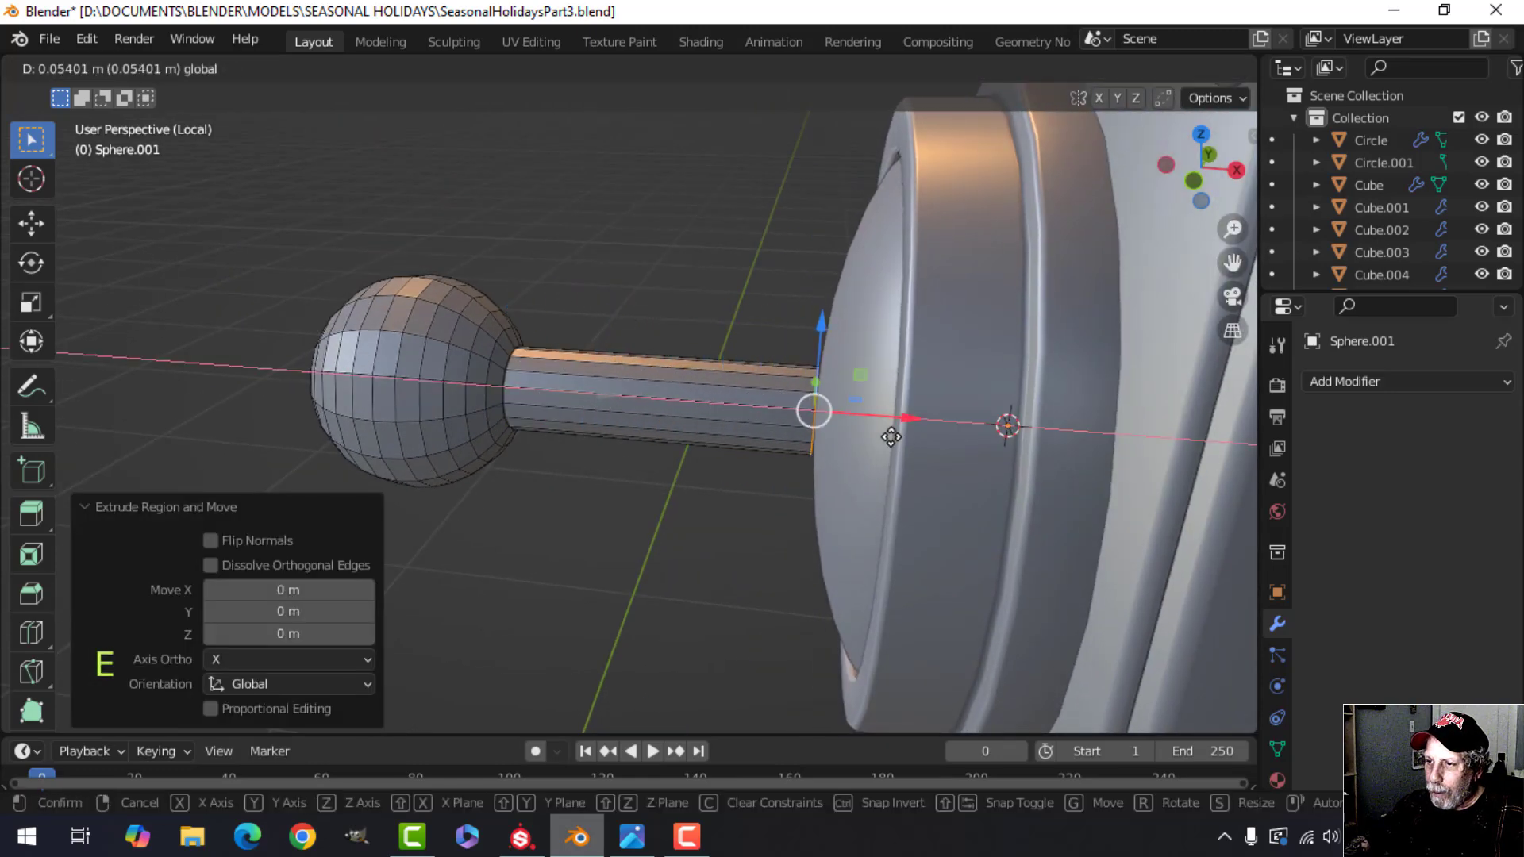
left_click(907, 438)
- Move the lever's entire mesh along X to push its shaft further into the dome
key("Tab")
middle_click_drag(907, 438, 690, 473)
key("alt+a")
scroll(643, 421, "up", 2)
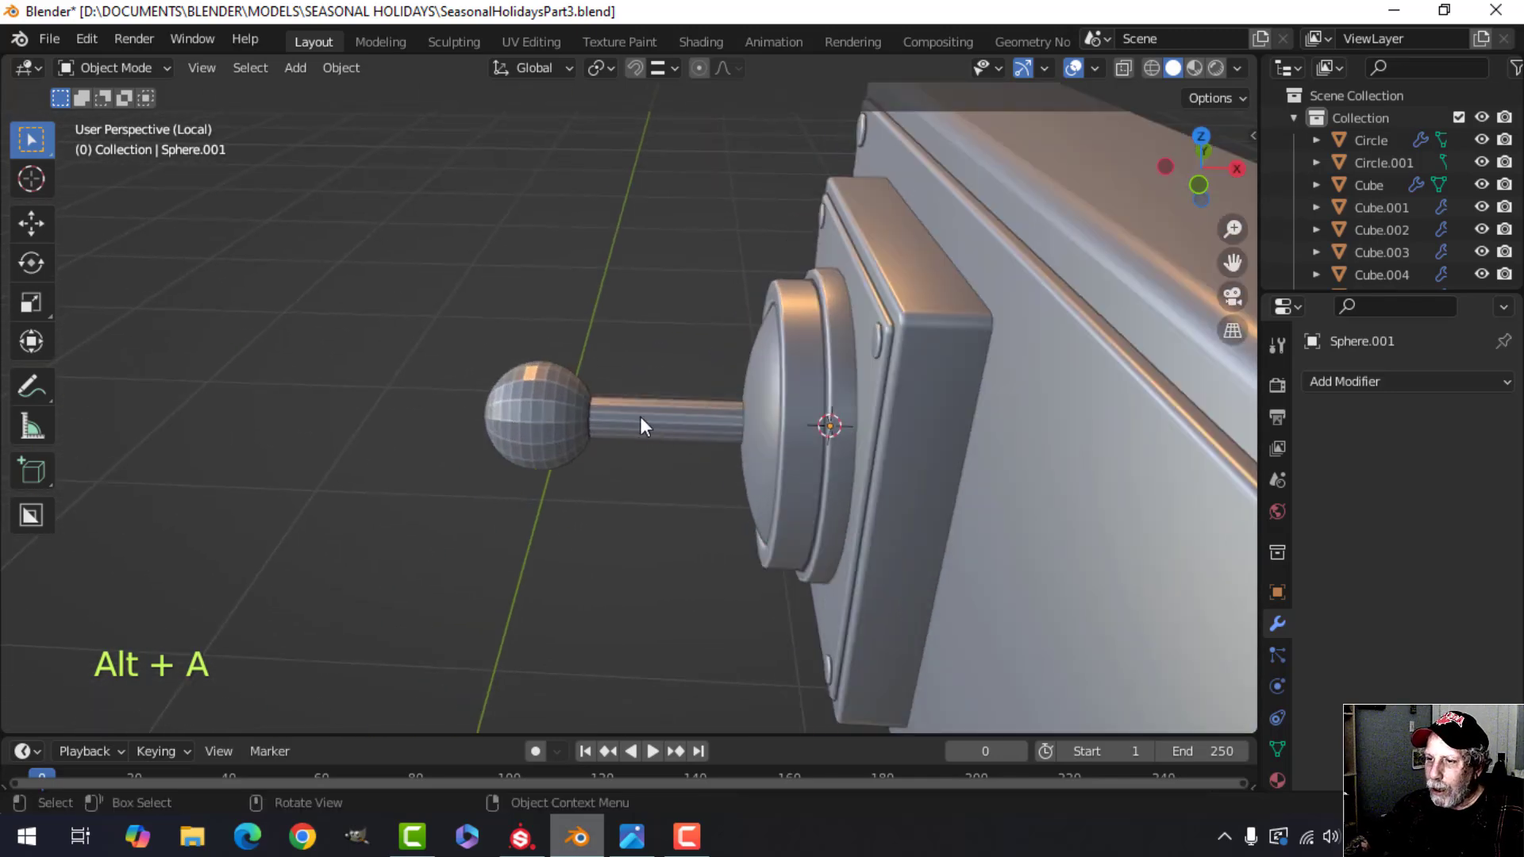
key("Tab")
key("a")
left_click_drag(657, 431, 695, 444)
key("Tab")
- Apply smooth shading to the lever knob and shaft, then deselect the lever
middle_click_drag(696, 444, 779, 379)
key("alt+a")
right_click(611, 388)
left_click(609, 388)
key("alt+a")
- Join the lever, stepped ring and dome with the riveted base plate into one object
left_click(679, 393)
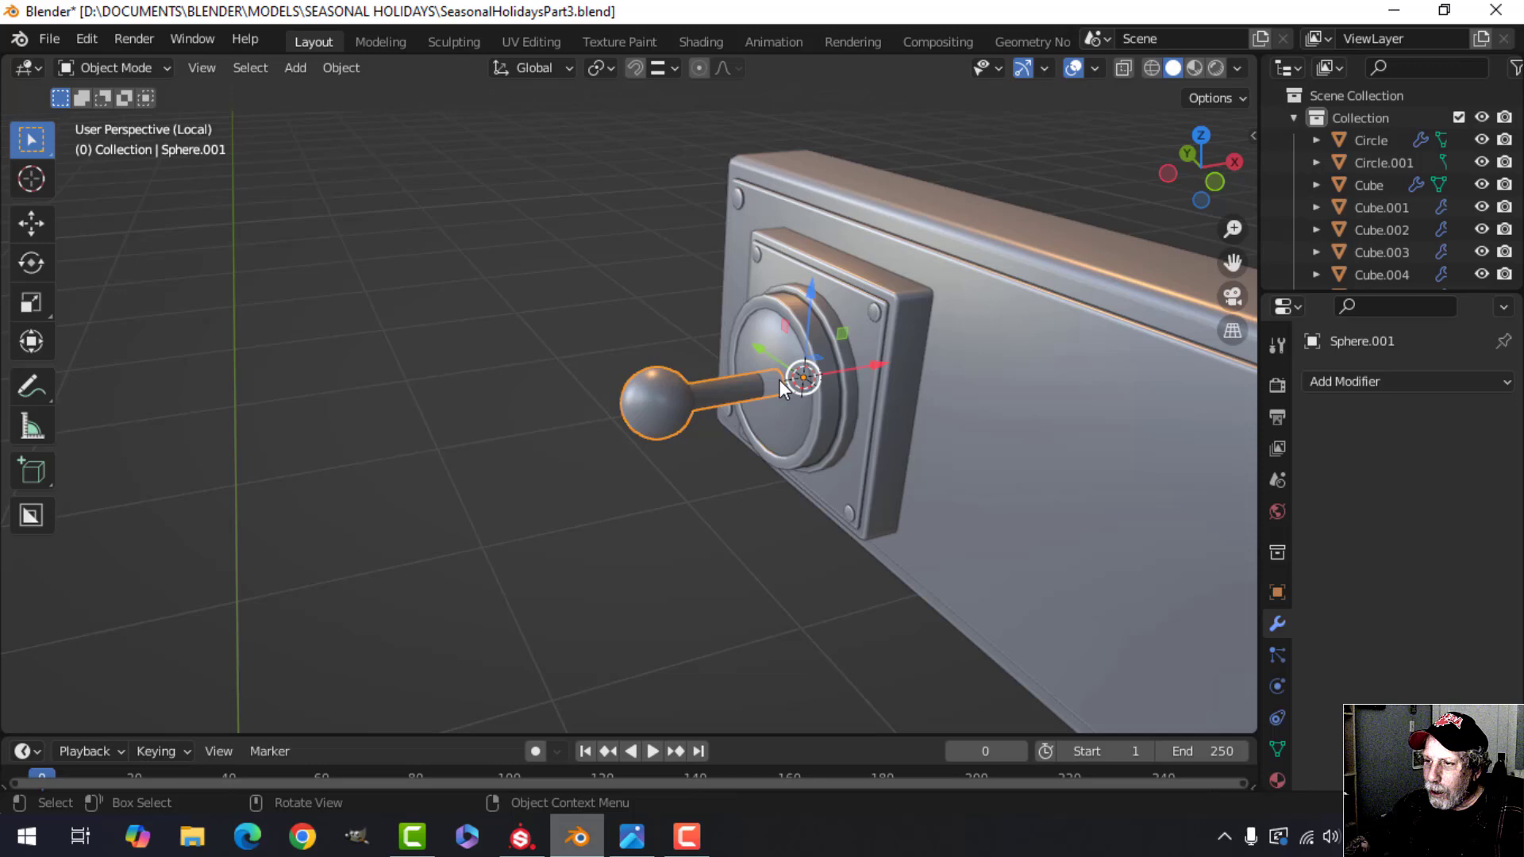
left_click(832, 346, "shift")
left_click(876, 336, "shift")
key("ctrl+j")
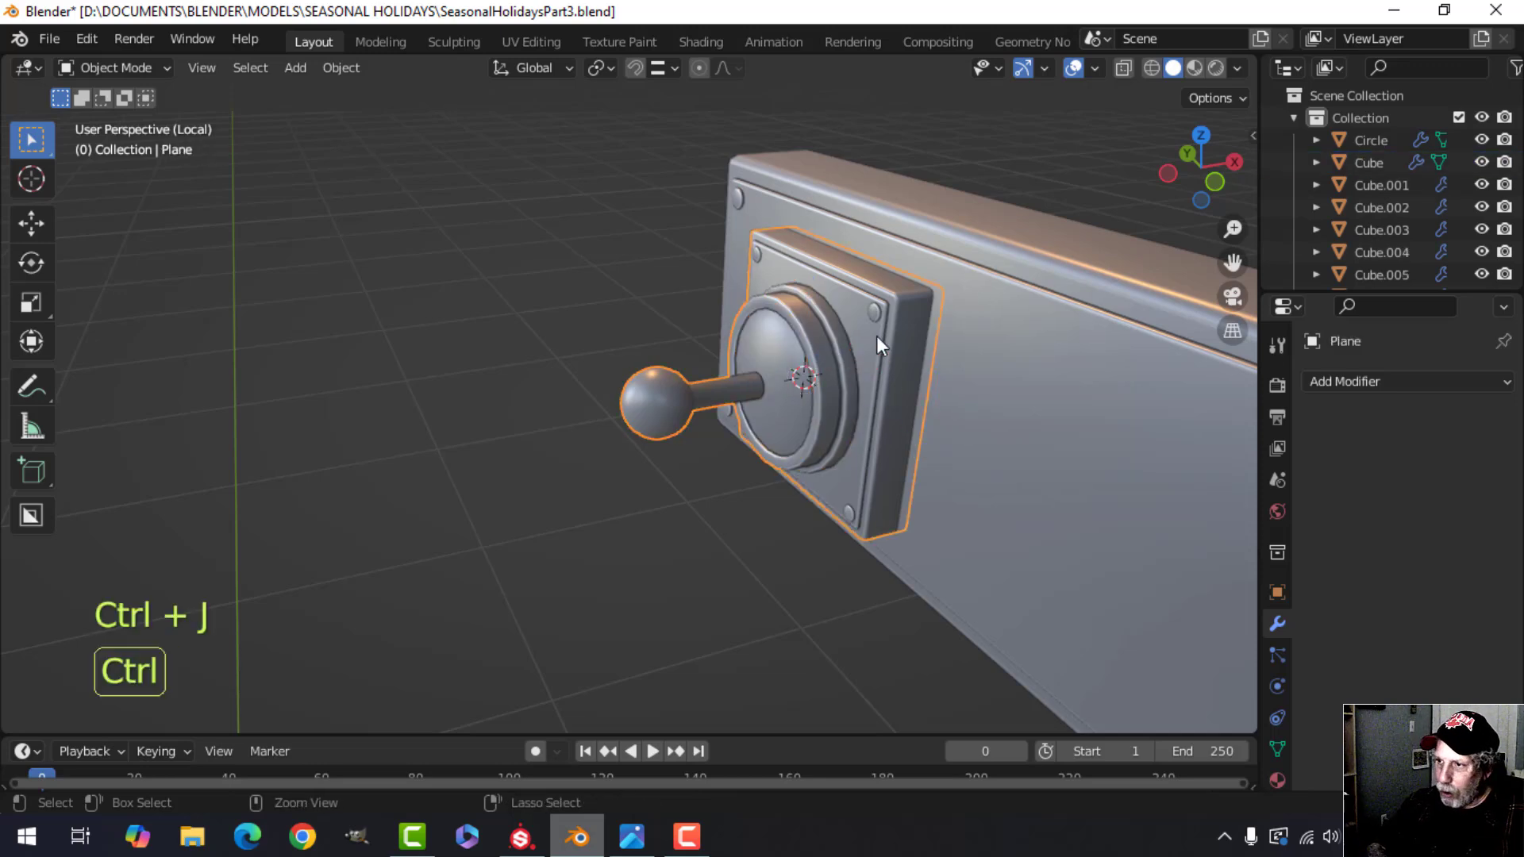
- Merge all vertices of the joined lever assembly by distance at 0.0001 m
key("Tab")
key("a")
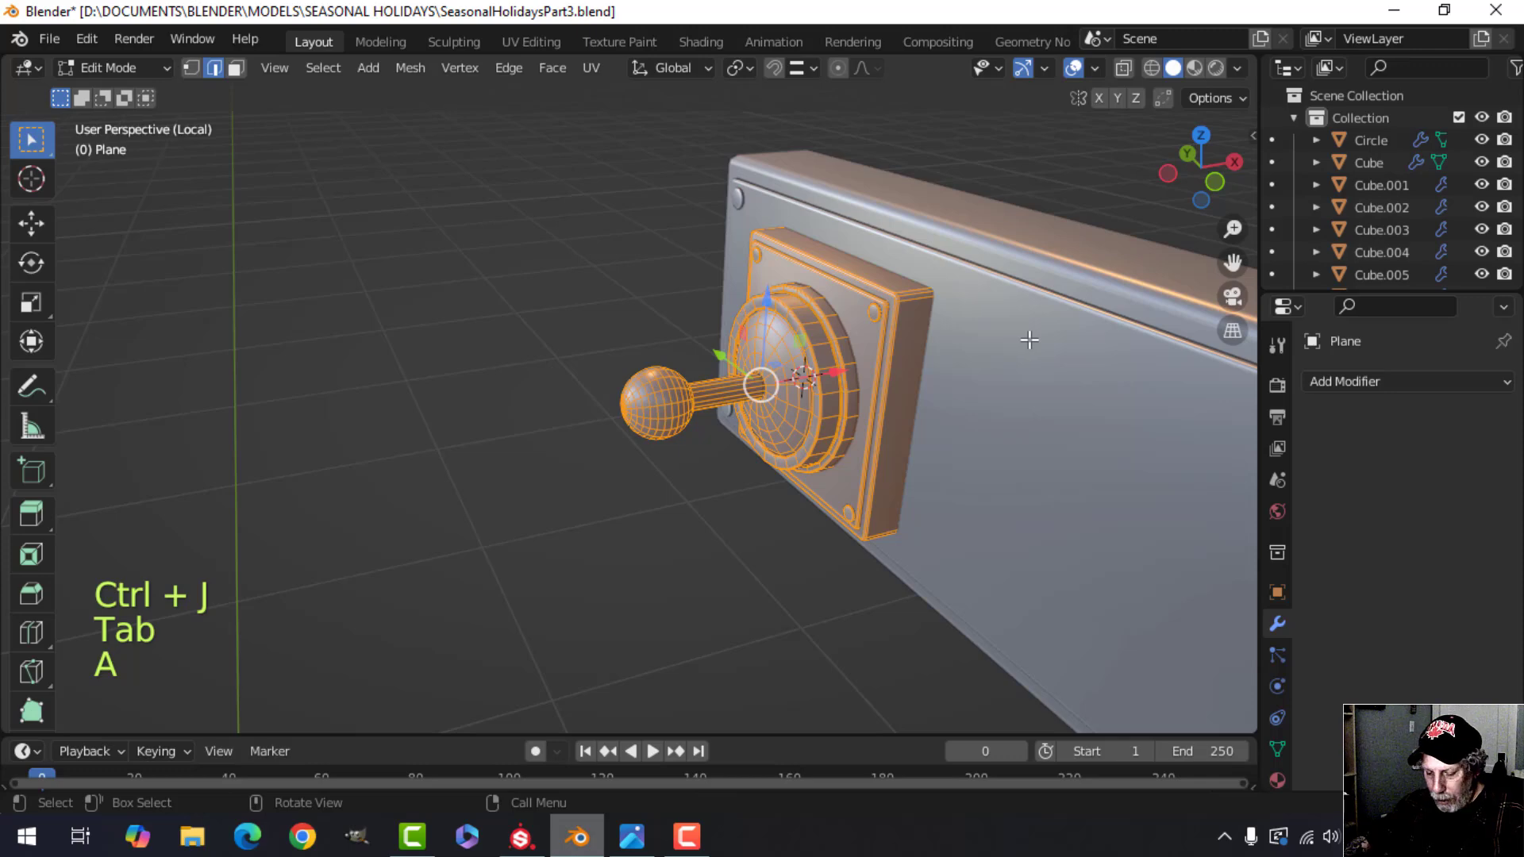
key("m")
left_click(1030, 343)
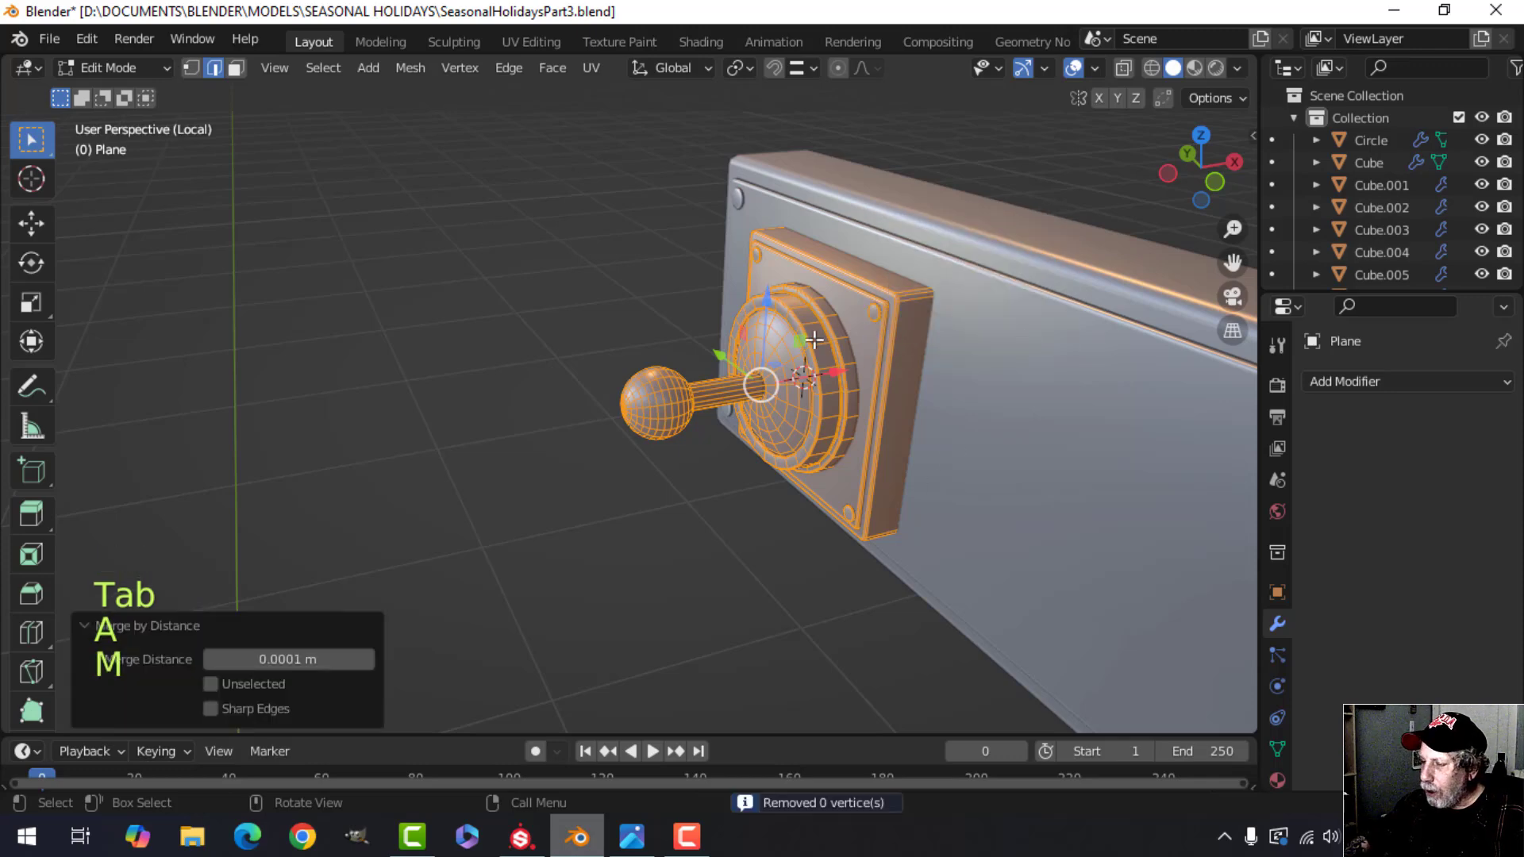
key("Tab")
- Add an Array modifier to the lever assembly with relative offset factors of 0 in X and -2.5 in Y
scroll(844, 385, "down", 2)
key("alt+a")
middle_click_drag(797, 380, 685, 381, "shift")
middle_click_drag(686, 381, 710, 382)
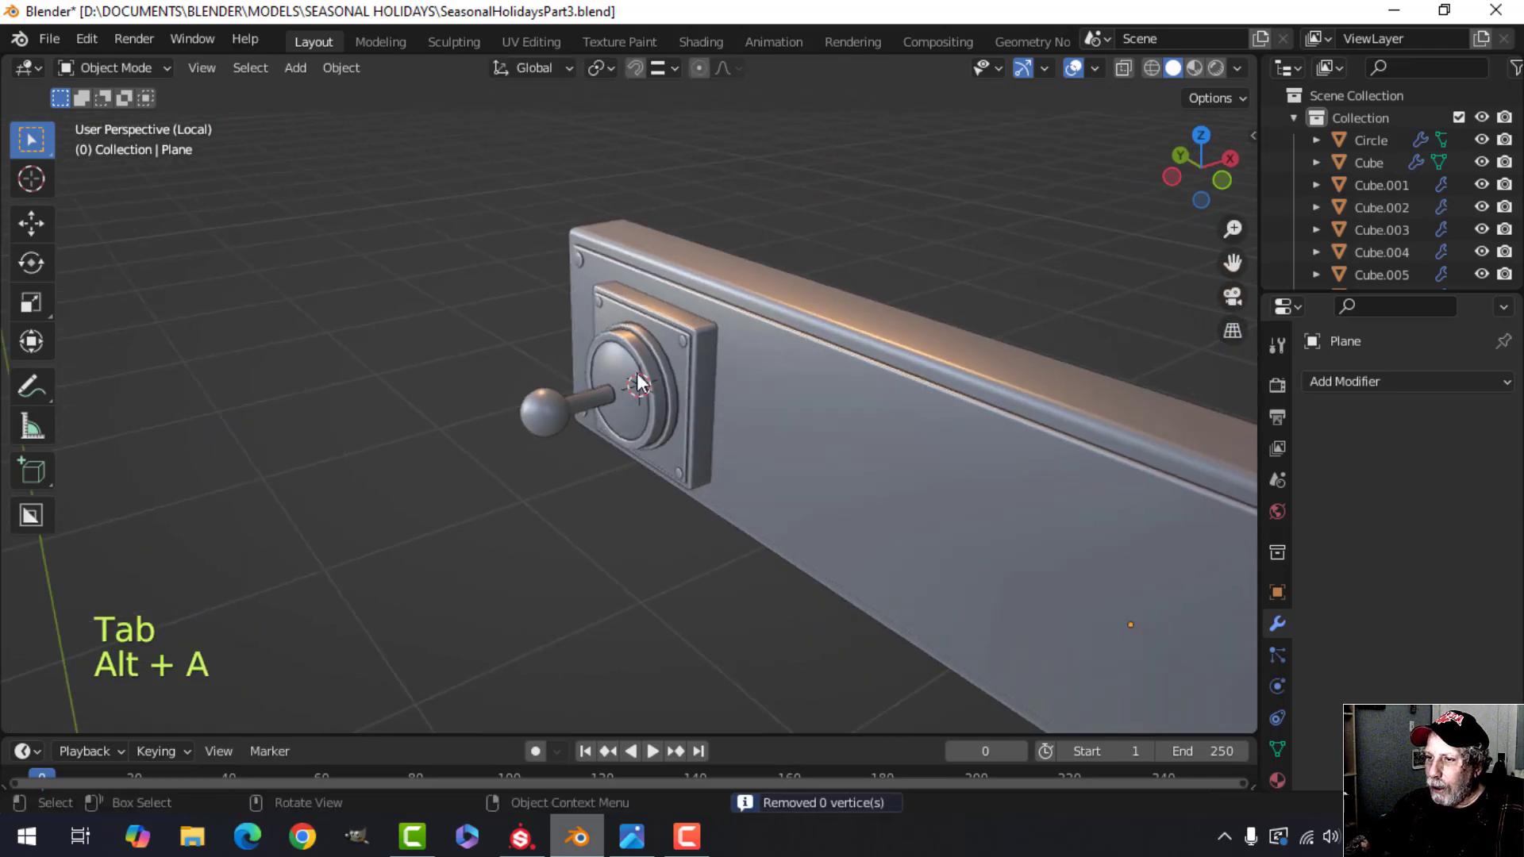
left_click(689, 382)
left_click(1377, 381)
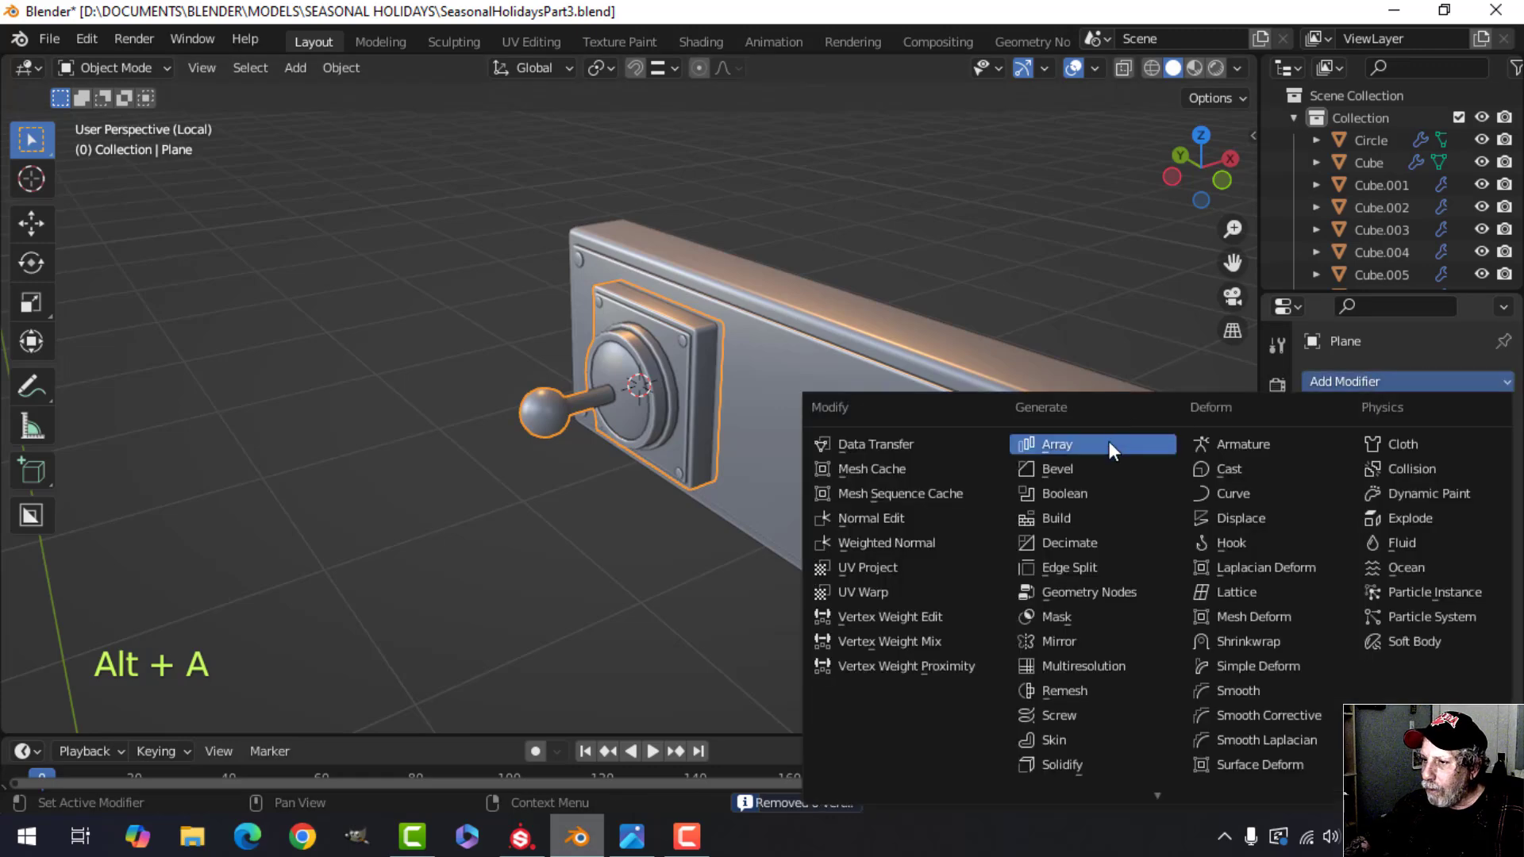
left_click(1055, 438)
scroll(1107, 441, "down", 3)
mouse_move(1099, 484)
middle_mouse_down()
mouse_move(1078, 465)
mouse_move(1127, 476)
middle_mouse_up()
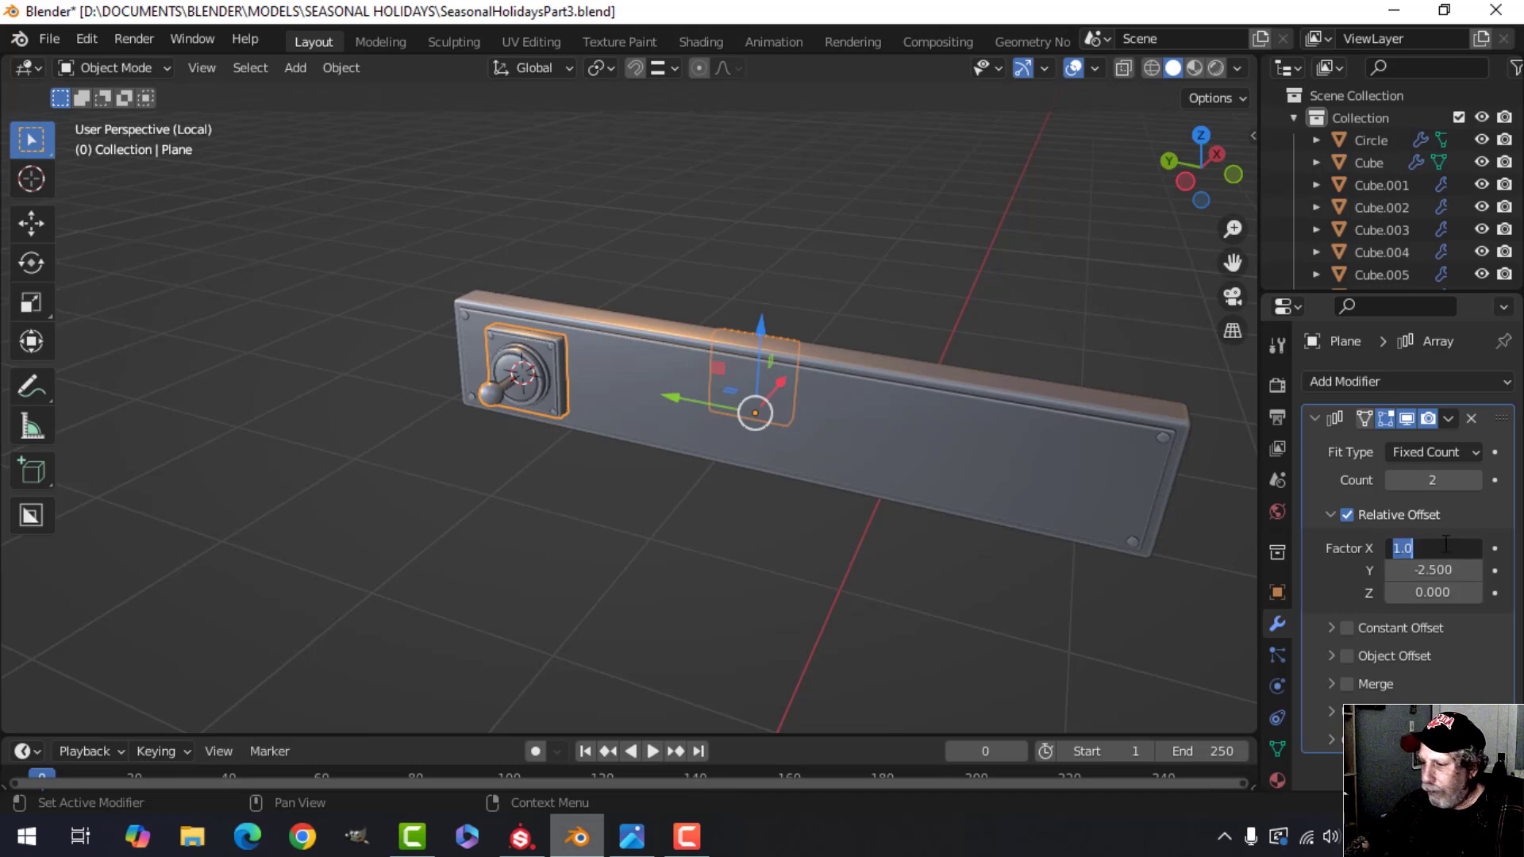
type("0")
key("Return")
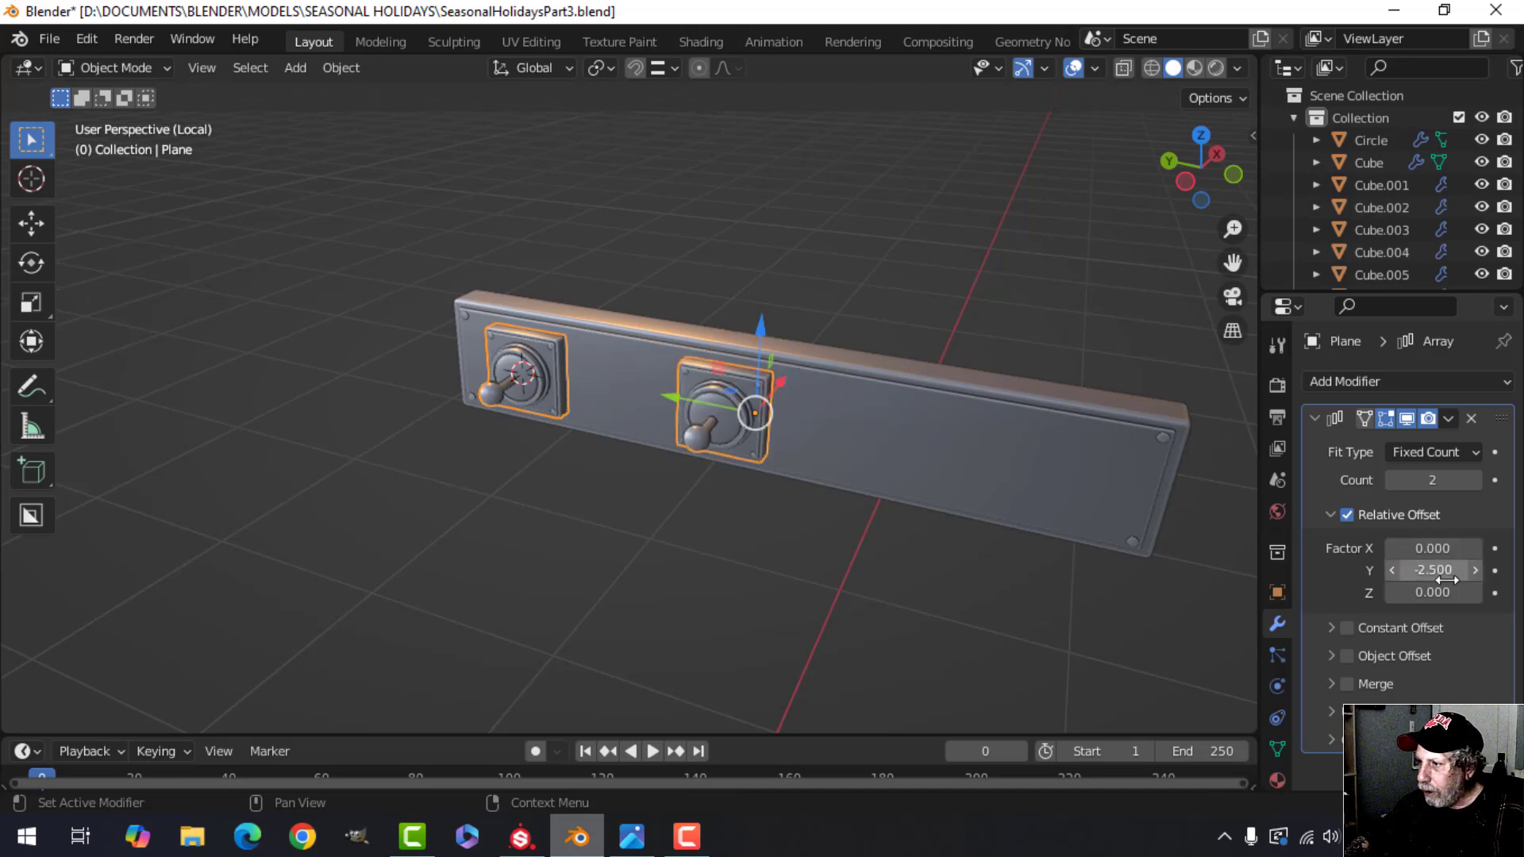
- Set the array's relative Y offset to -1.630 and its count to 4, and check the spacing in left view
left_click_drag(1432, 571, 1480, 571, "shift")
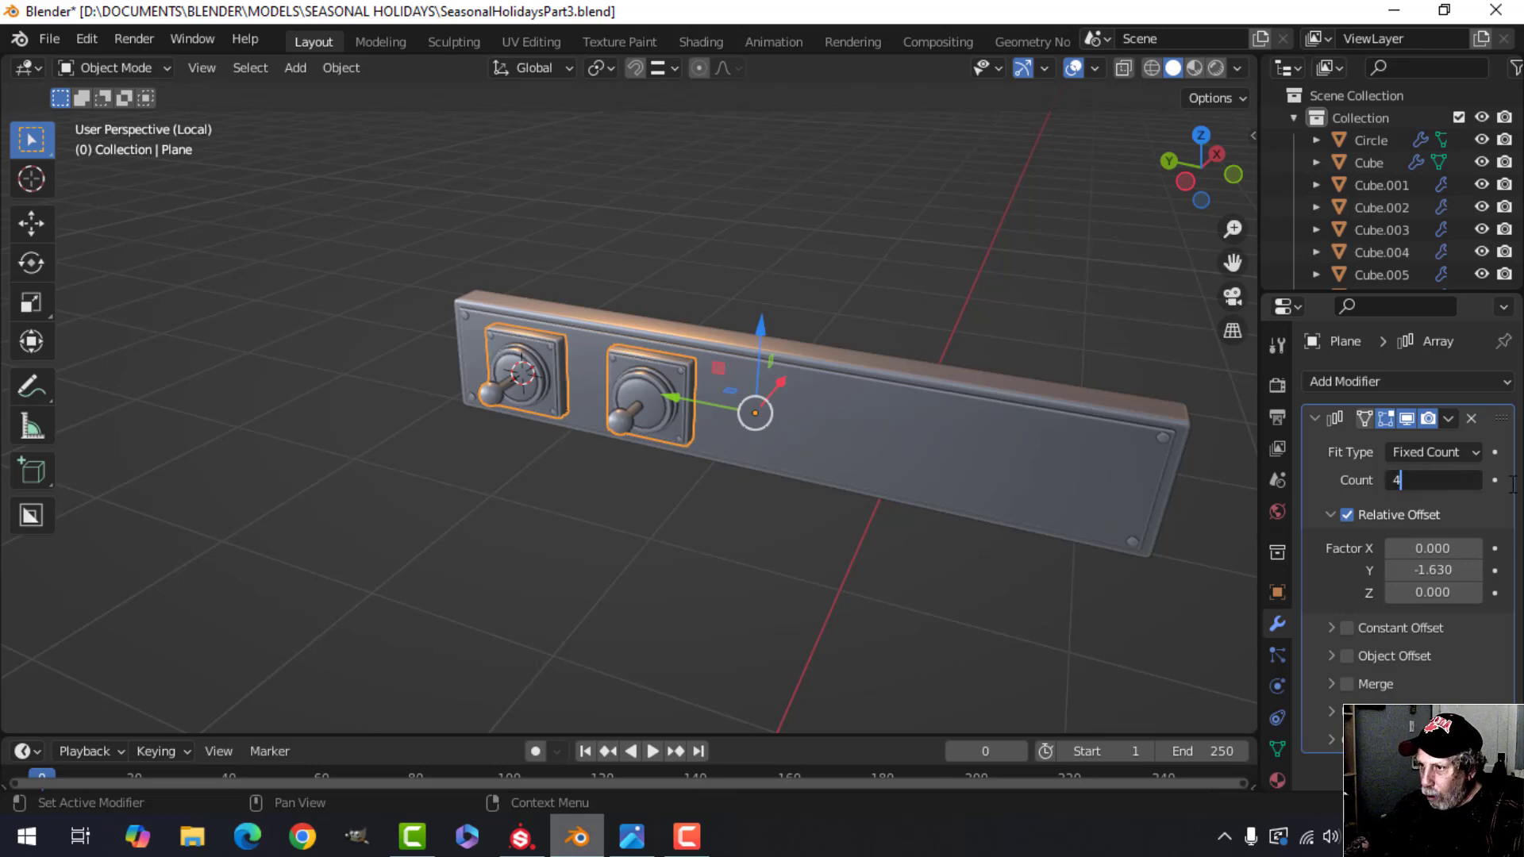
type("4")
key("Return")
key("ctrl+KP_3")
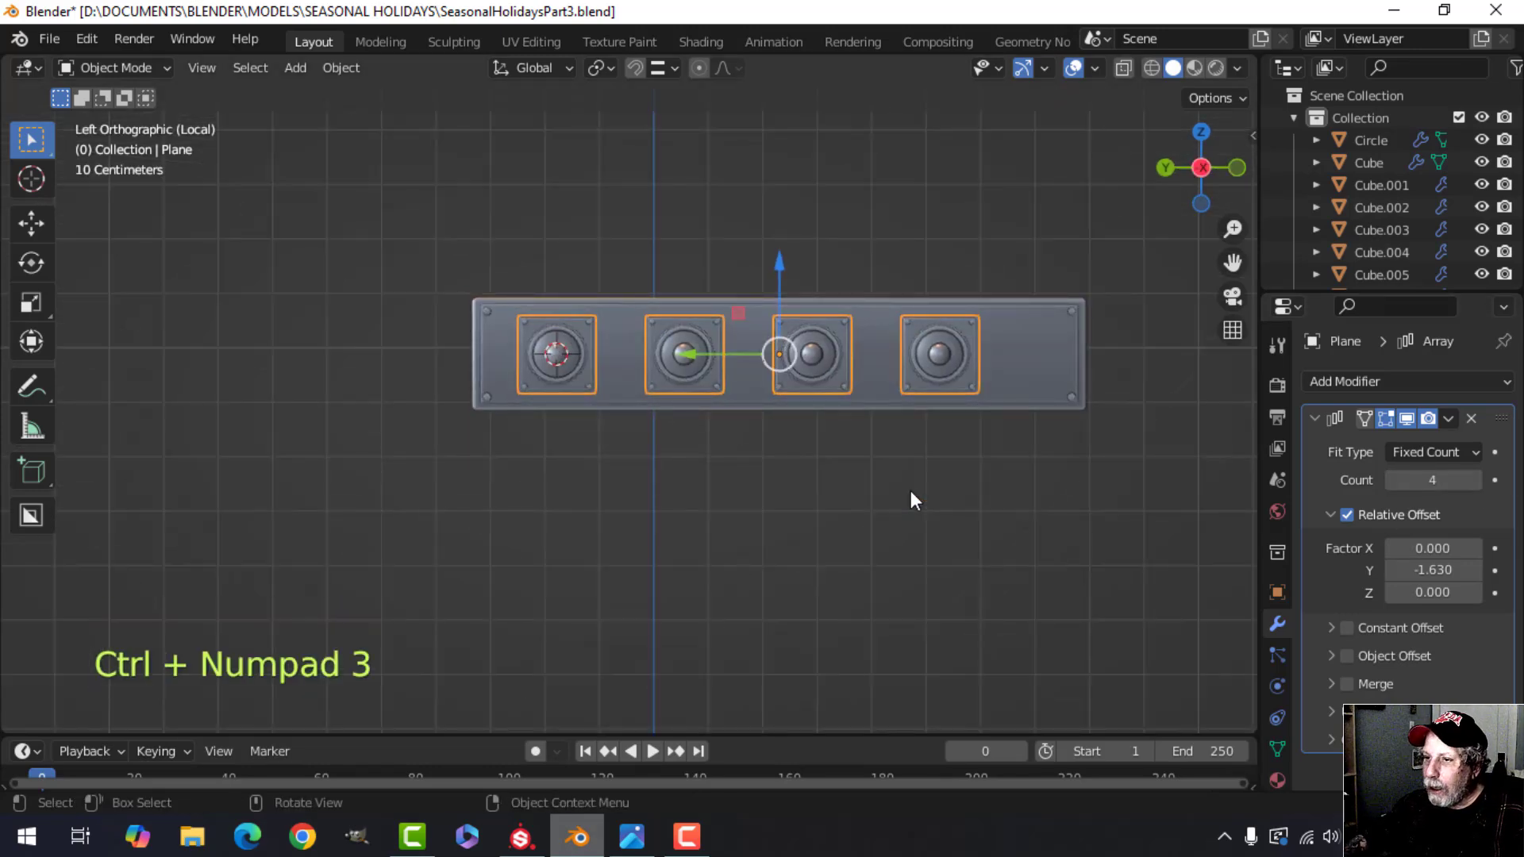
- Set the lever array's relative Y offset to -1.880 and compare the bar with the reference image
left_click_drag(1436, 570, 1413, 570, "shift")
key("alt+a")
middle_click_drag(1030, 350, 715, 434)
scroll(834, 421, "down", 3)
scroll(741, 436, "up", 3)
scroll(667, 420, "down", 1)
left_click(632, 836)
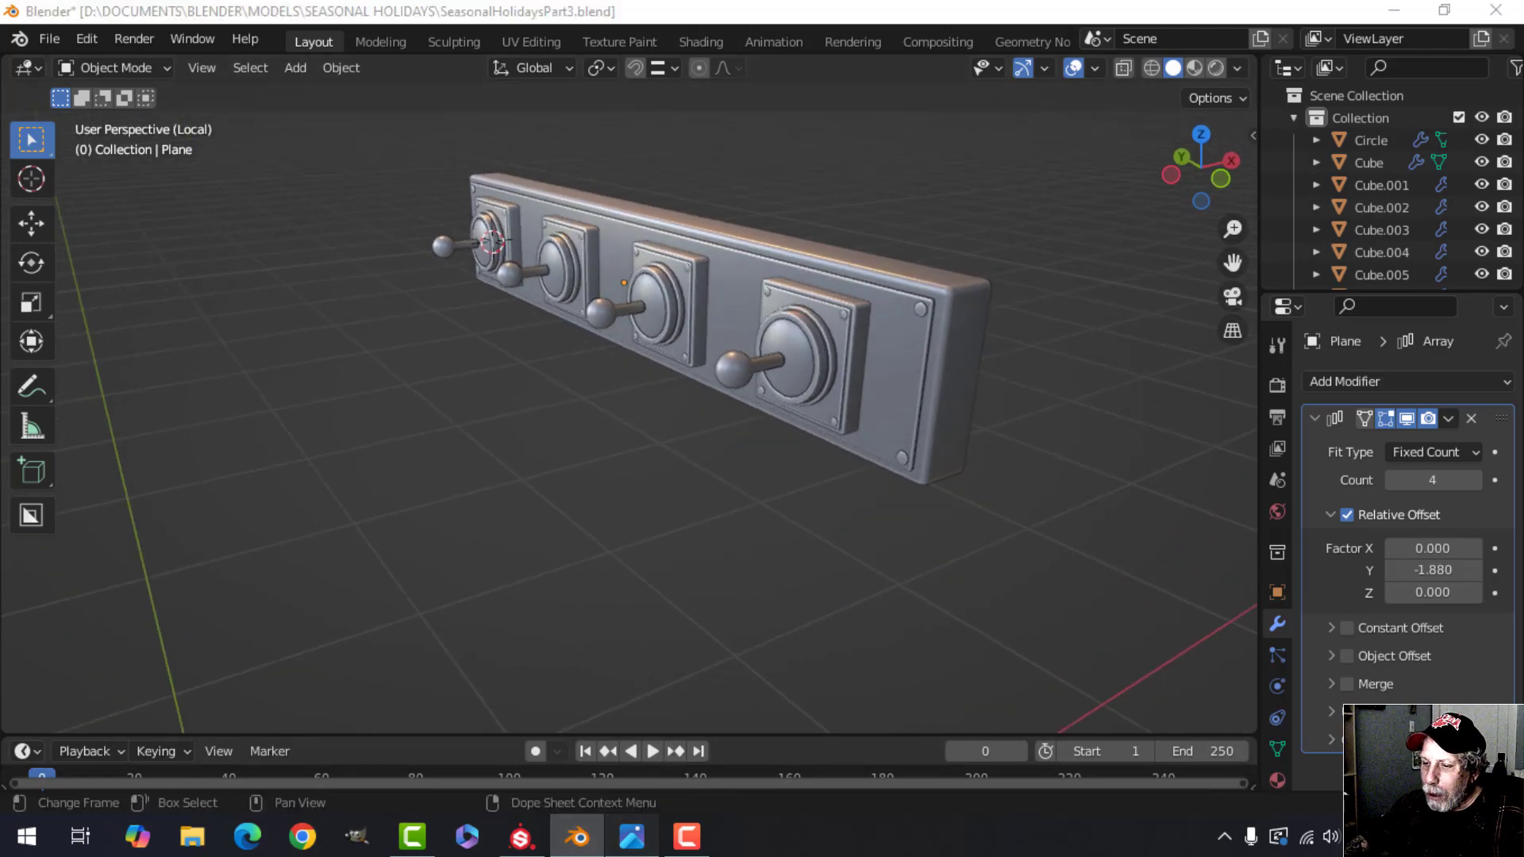
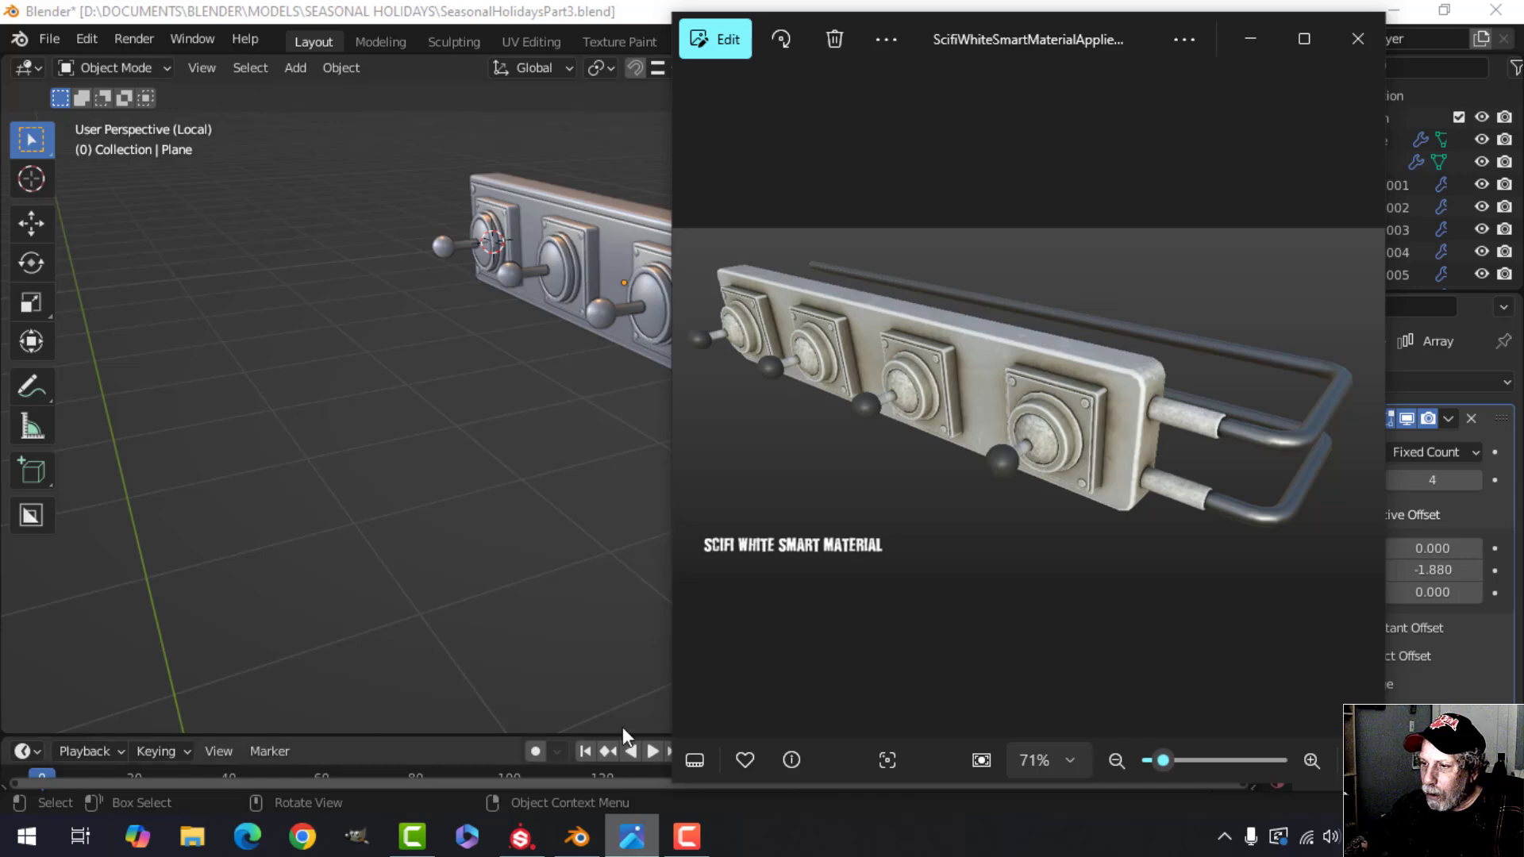
left_click(577, 838)
- Duplicate the short top edge of the bar's end face and lower the copy about 0.084 m along Z
middle_click_drag(720, 455, 821, 418)
left_click(800, 397)
key("Tab")
key("alt+a")
key("2")
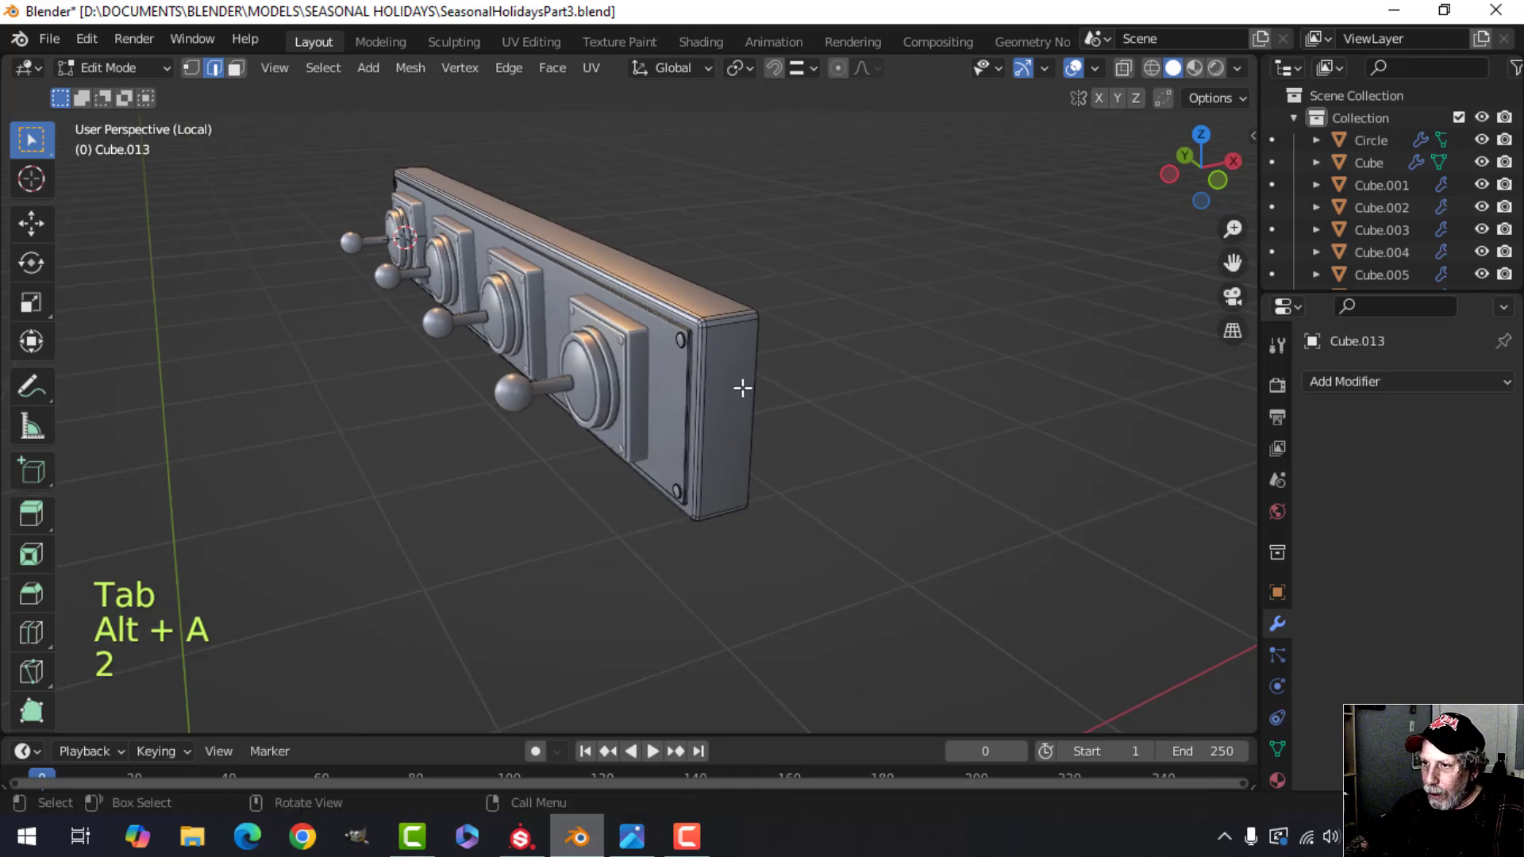
mouse_move(783, 400)
middle_mouse_down()
mouse_move(725, 425)
mouse_move(755, 404)
middle_mouse_up()
key("shift+d")
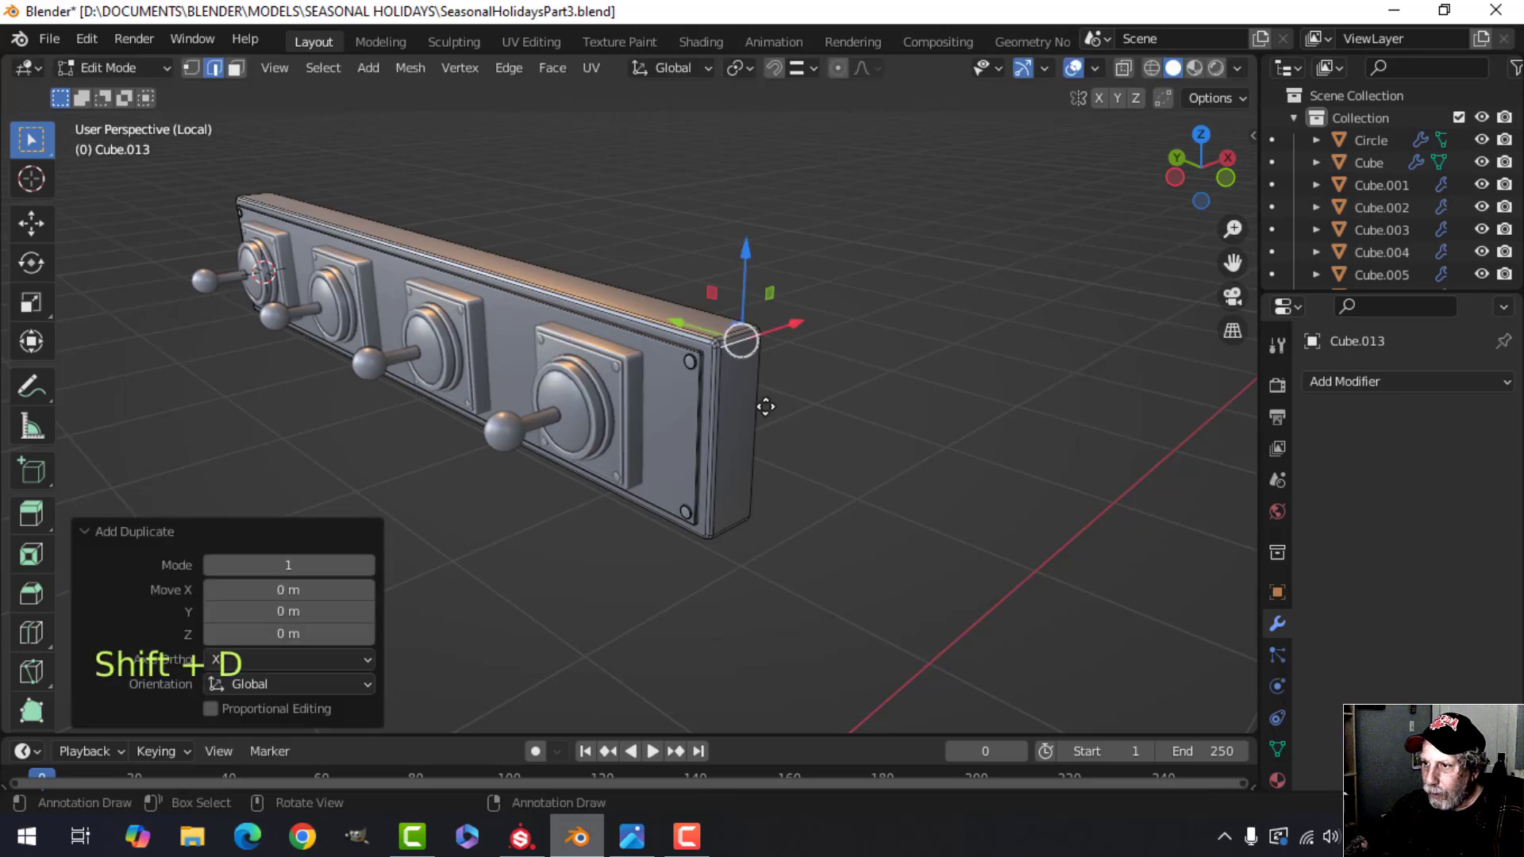
key("z")
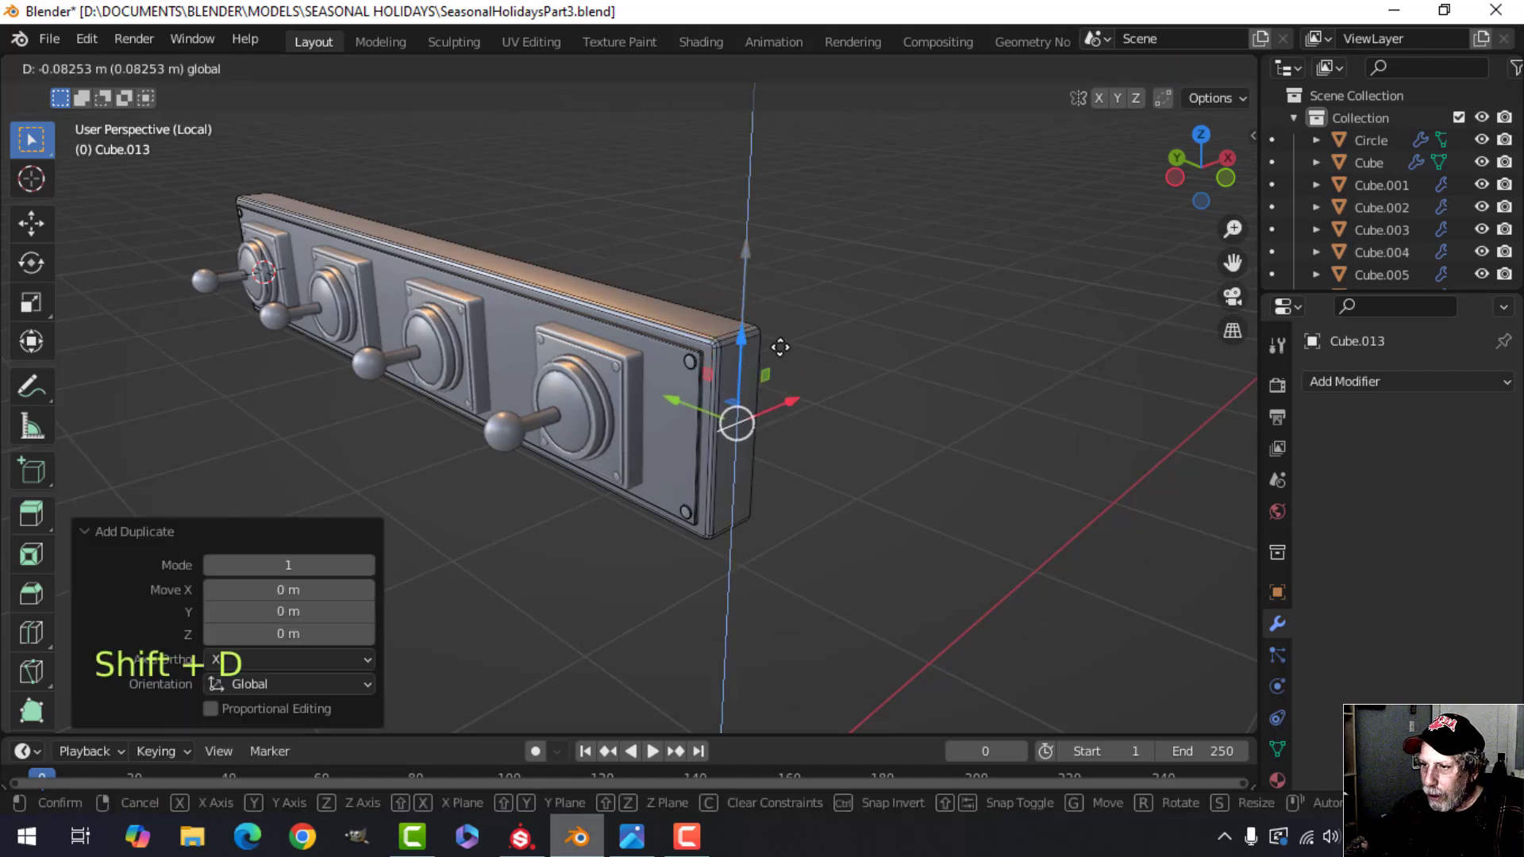
left_click(780, 347)
- Rotate the duplicated edge 90° about Z and move it along Y clear of the bar's end
type("rz9")
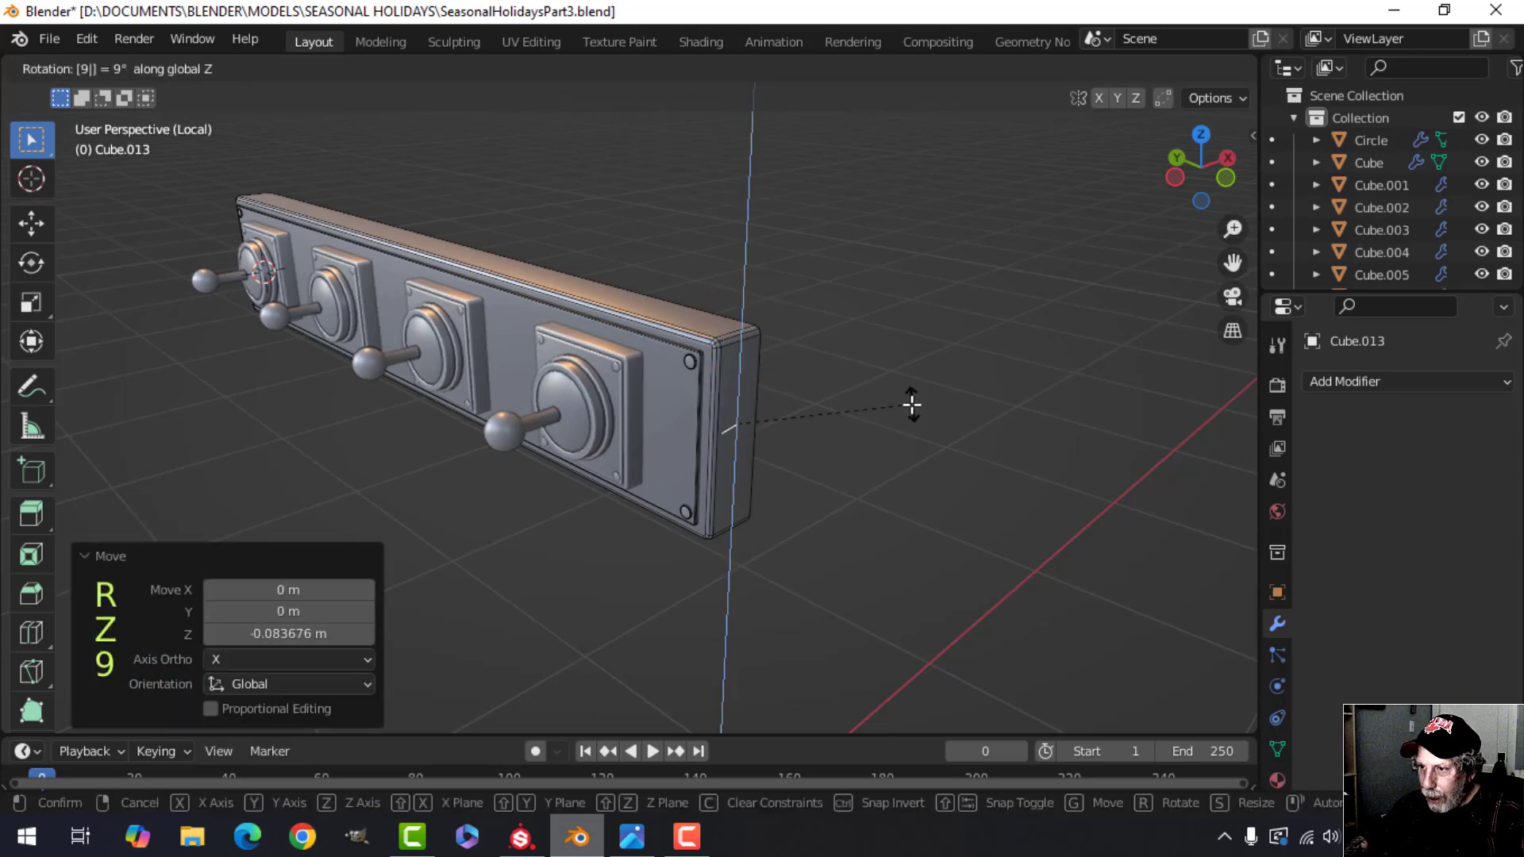
type("0")
key("Return")
left_click_drag(672, 403, 725, 431)
- Separate the duplicated edge into its own object and open it for editing
key("p")
left_click(1070, 433)
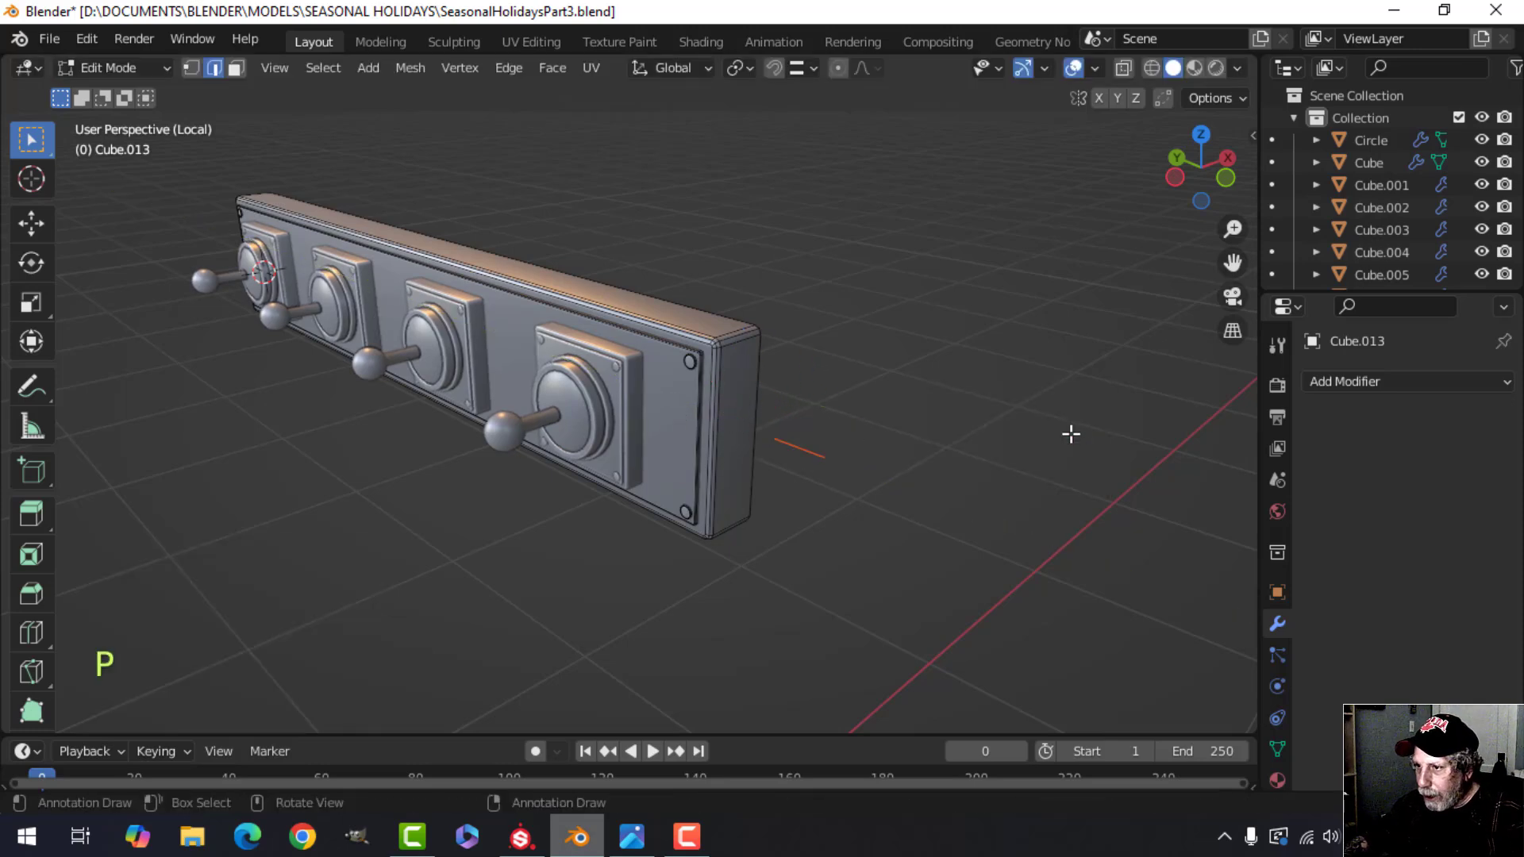
key("Tab")
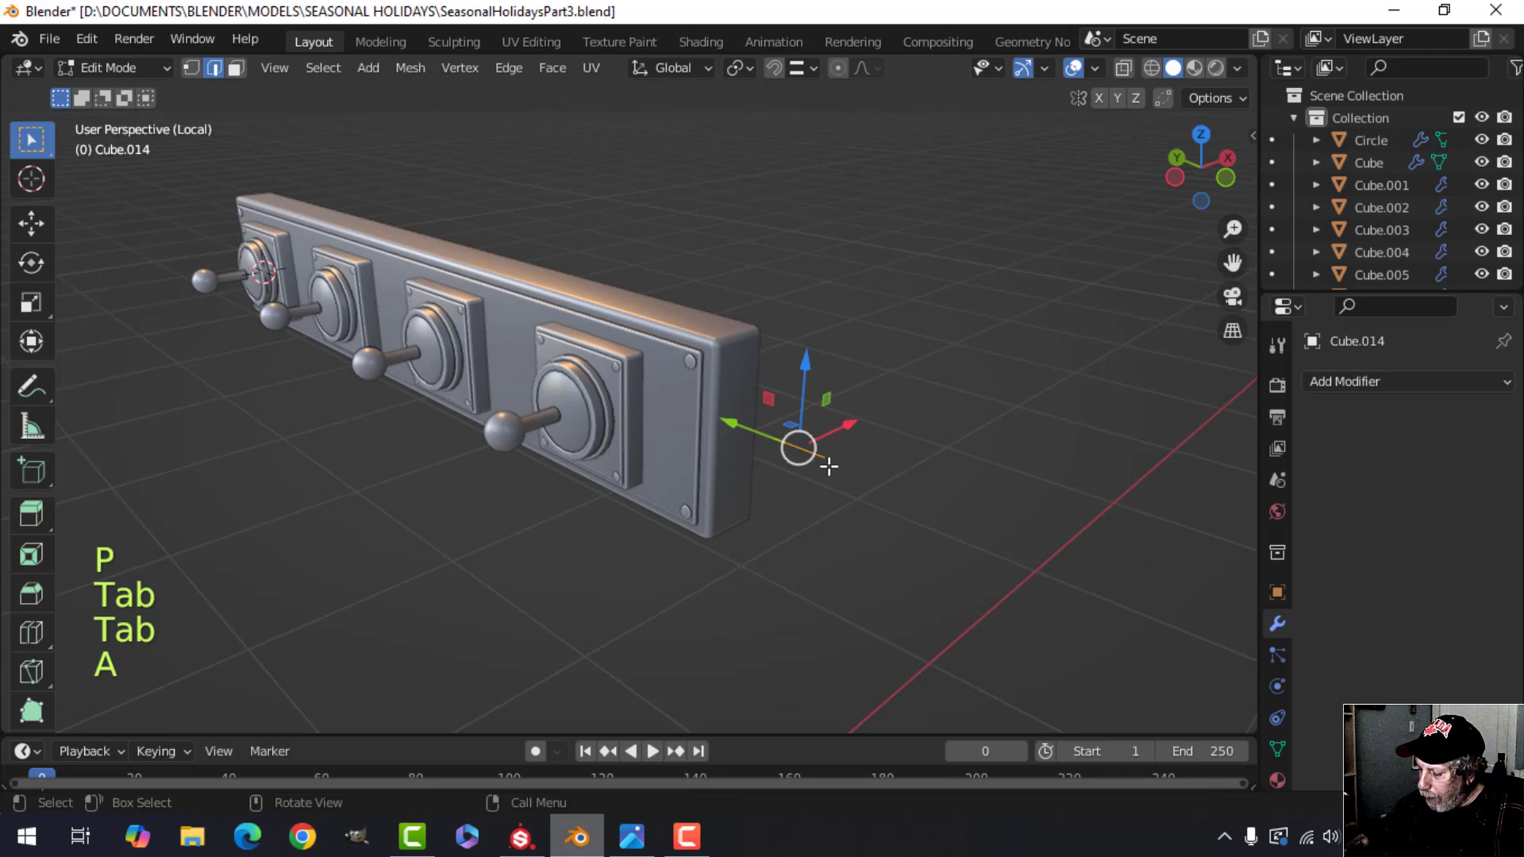
- In left view, move the edge about 0.055 m in Y and 0.037 m in Z to meet the upper part of the bar's end
key("ctrl+KP_3")
middle_click_drag(938, 464, 723, 570, "shift")
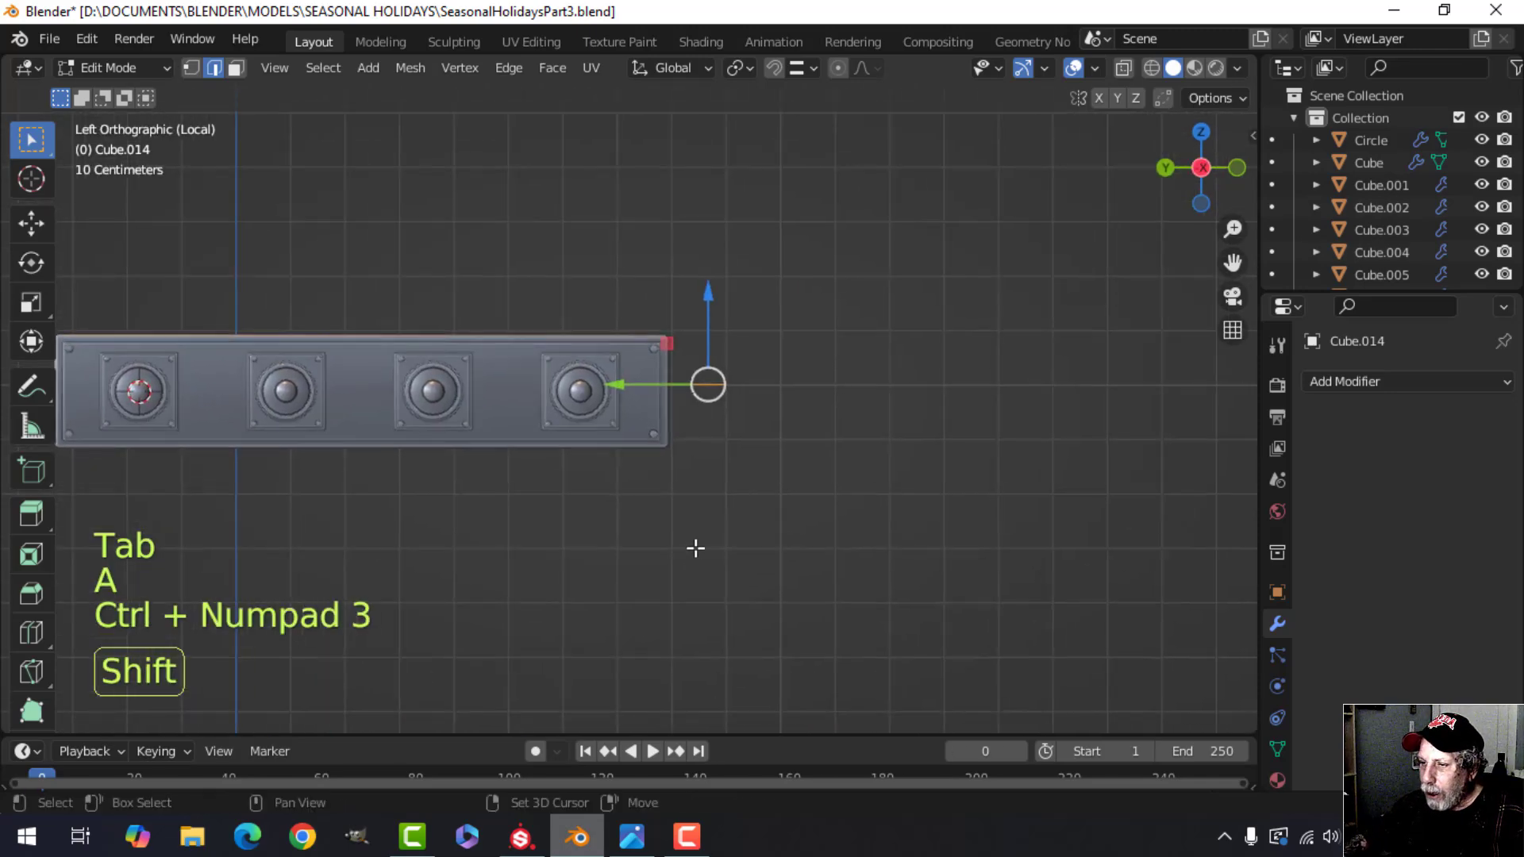
scroll(875, 481, "up", 3)
key("g")
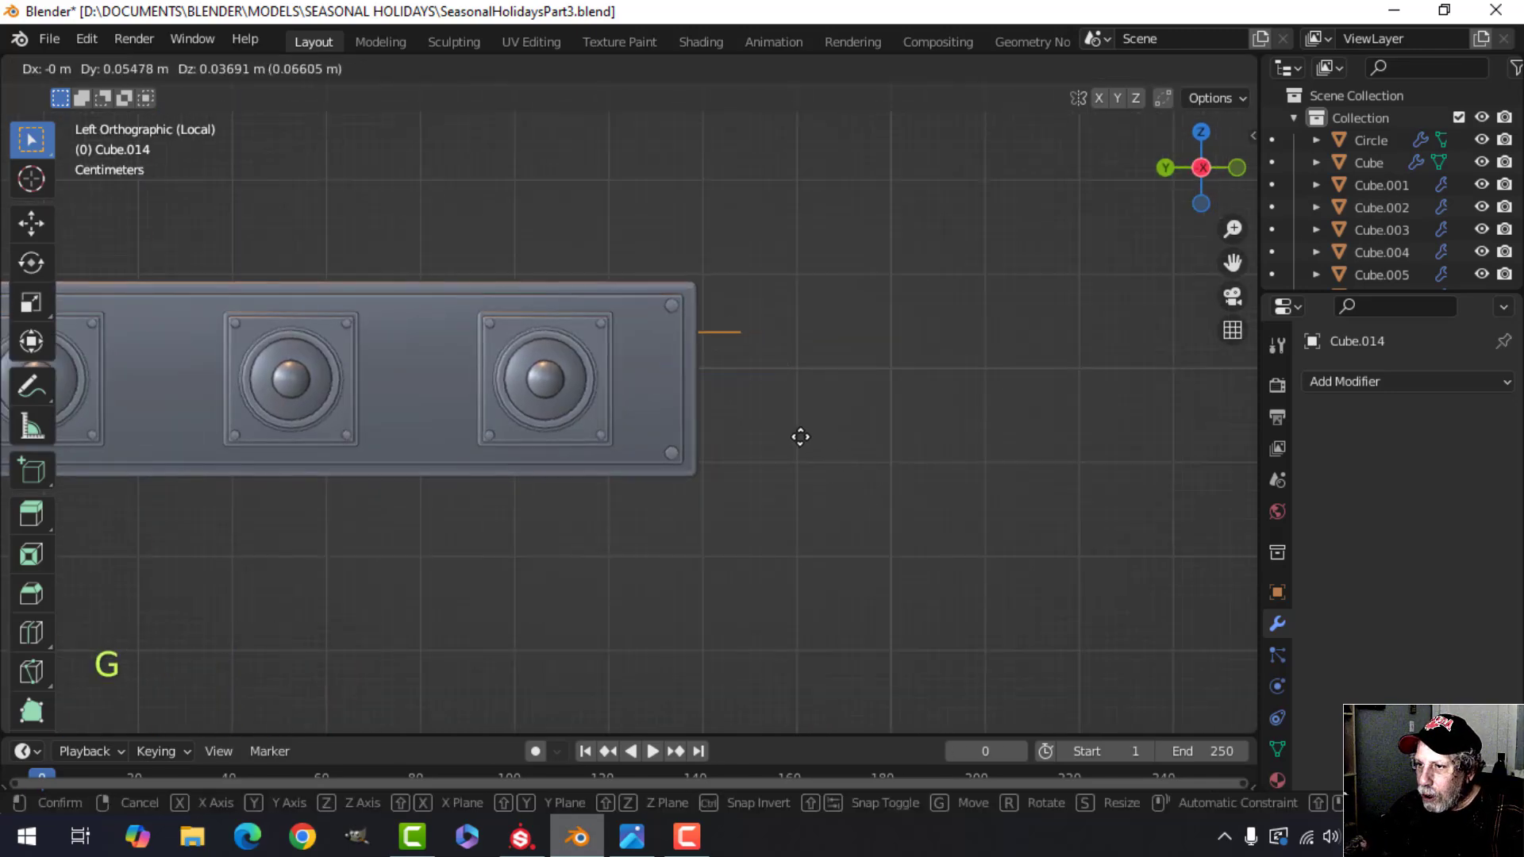
left_click(799, 436)
middle_click_drag(799, 436, 671, 486)
scroll(653, 516, "down", 4)
key("alt+a")
middle_click_drag(671, 486, 632, 497)
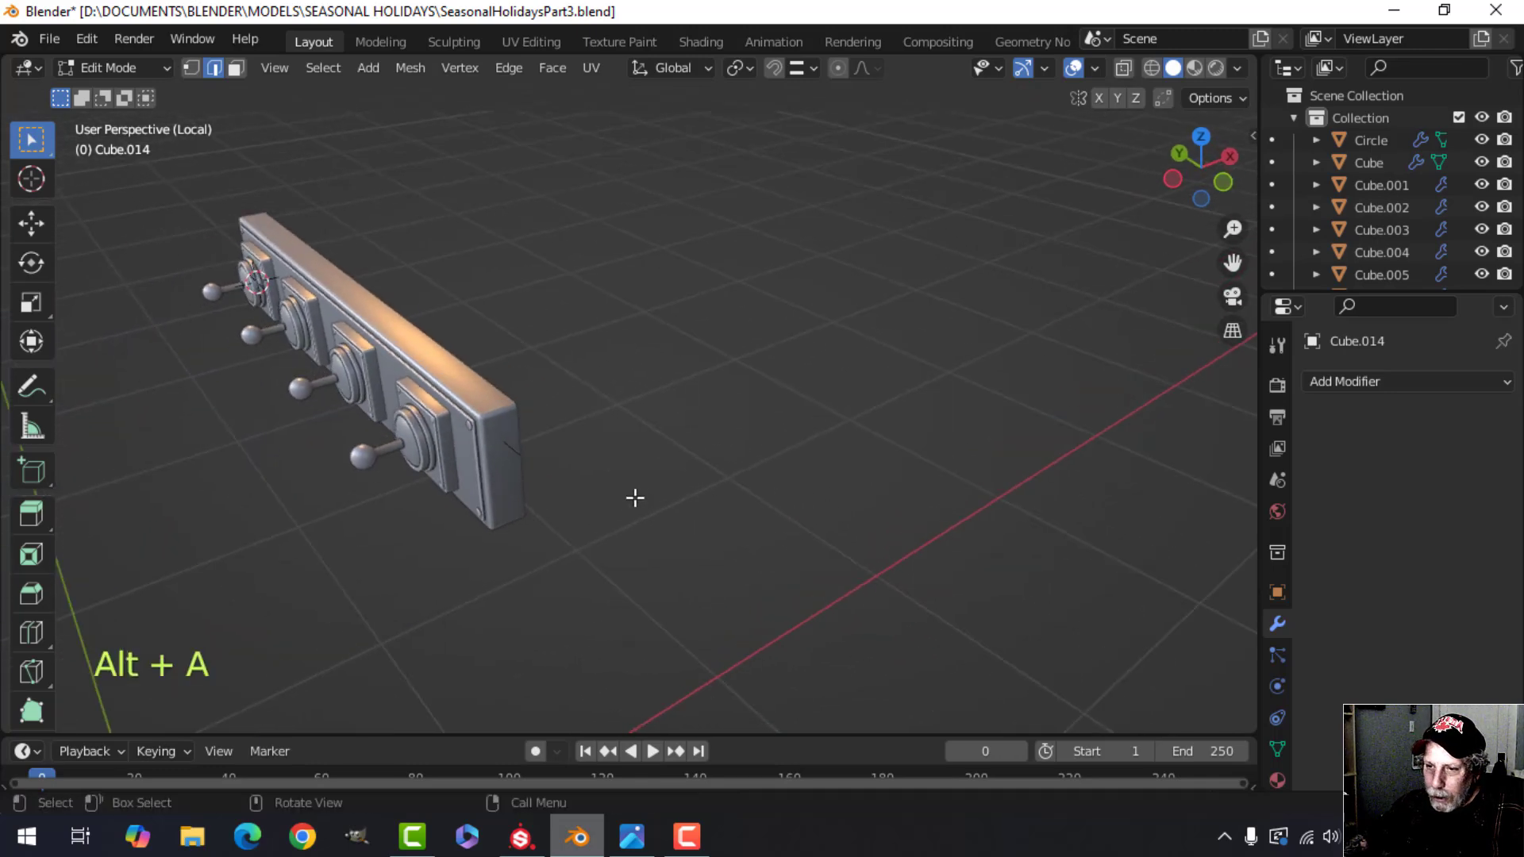
- Extrude the edge's outer vertex about 0.057 m along X, away from the levers
scroll(628, 505, "up", 2)
key("1")
left_click(458, 486)
middle_click_drag(539, 493, 635, 498, "shift")
middle_click_drag(635, 499, 545, 499)
key("e")
right_click(551, 500)
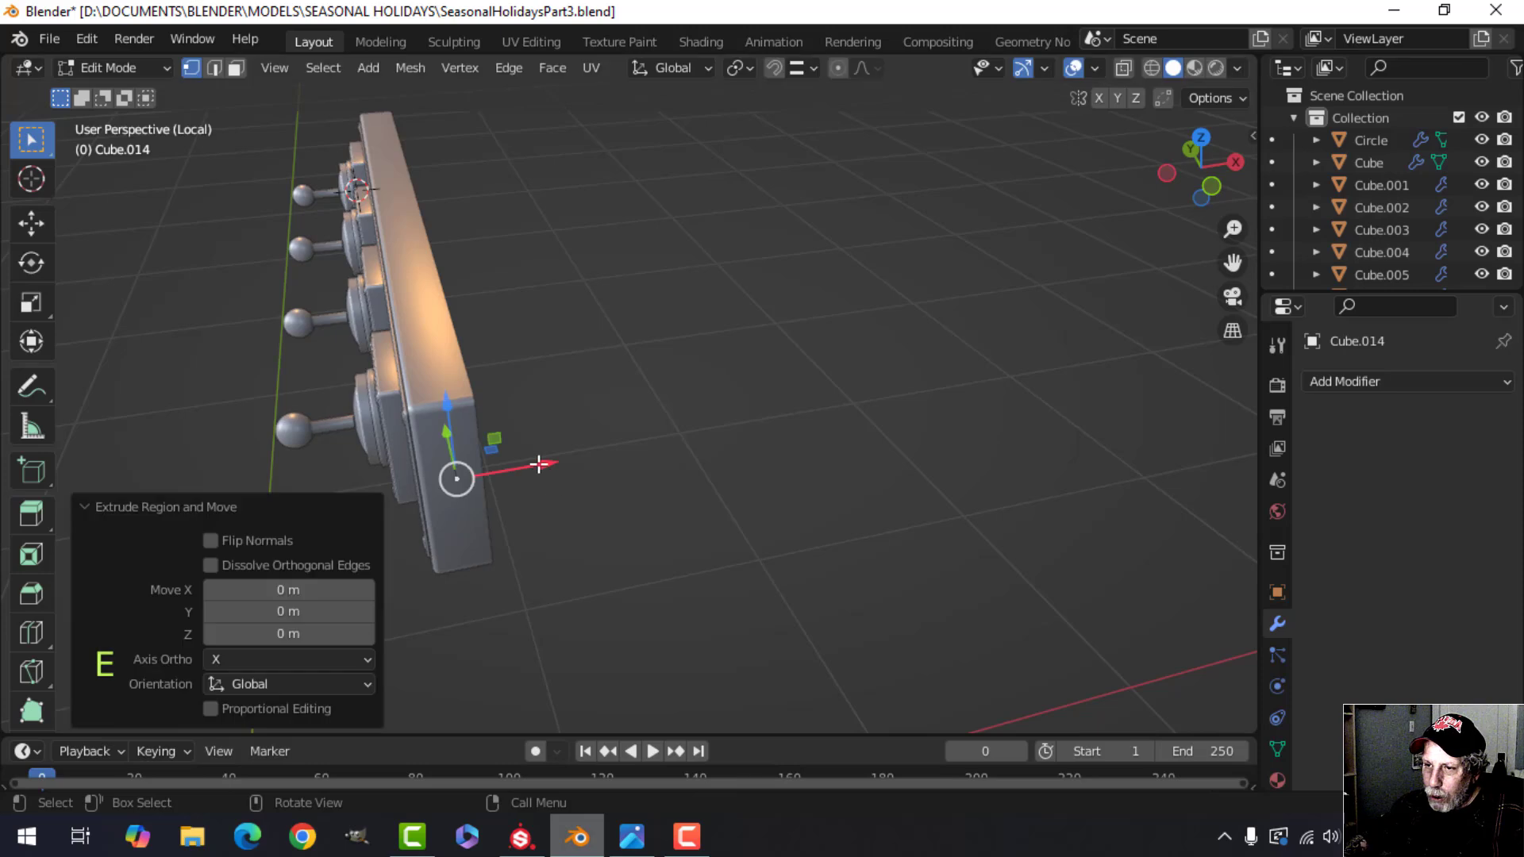
left_click_drag(542, 466, 608, 463)
middle_click_drag(608, 464, 633, 480)
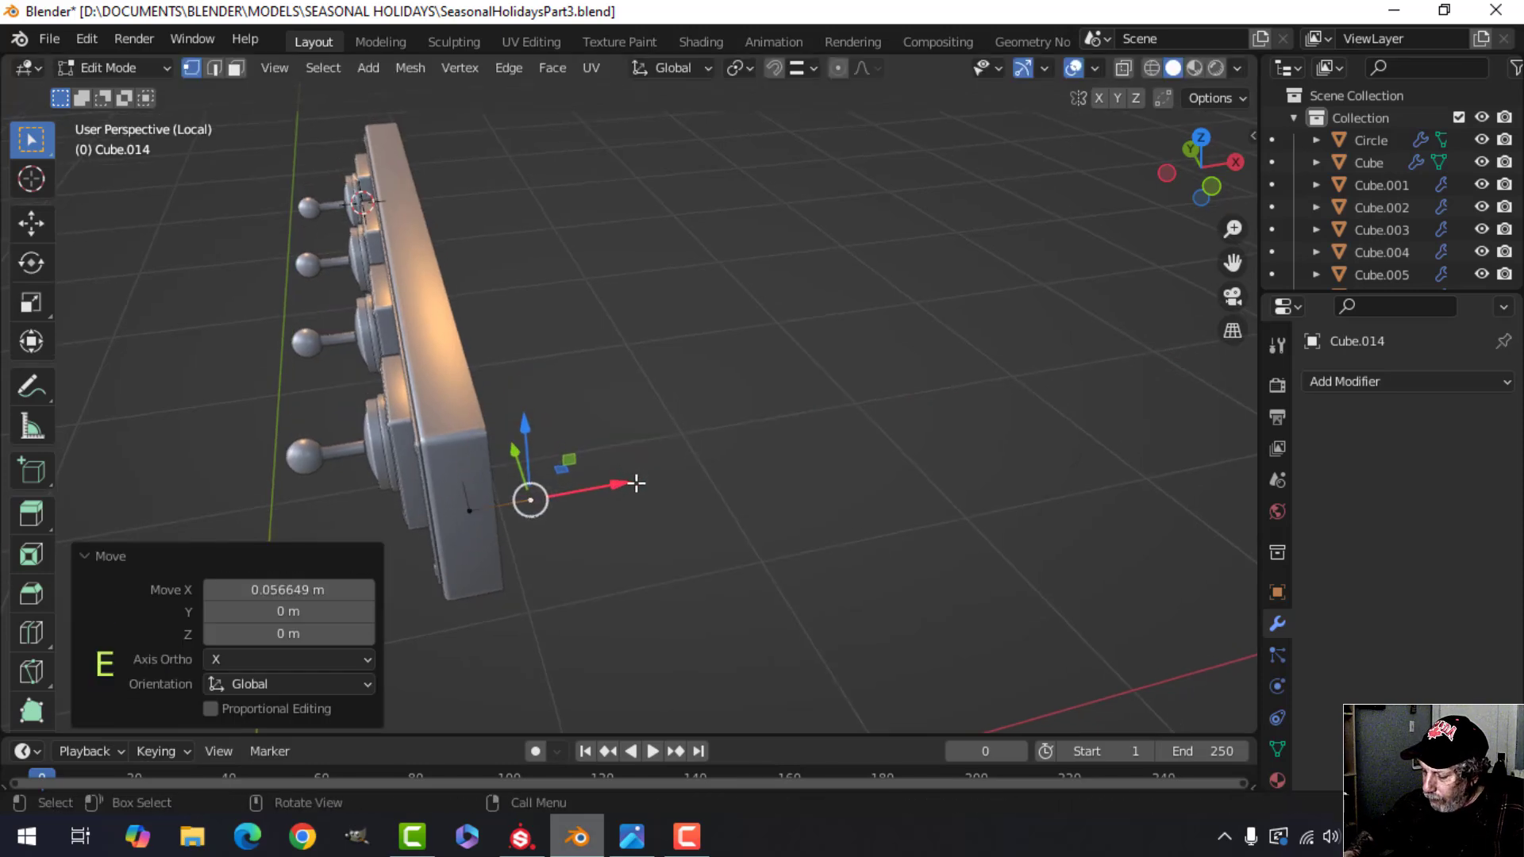
- In top view, extrude the last vertex along Y behind the bar, running parallel to most of its length
key("KP_7")
middle_click_drag(563, 524, 510, 516, "shift")
key("e")
right_click(493, 452)
scroll(496, 461, "down", 3)
scroll(539, 417, "down", 2)
middle_click_drag(609, 428, 603, 503, "shift")
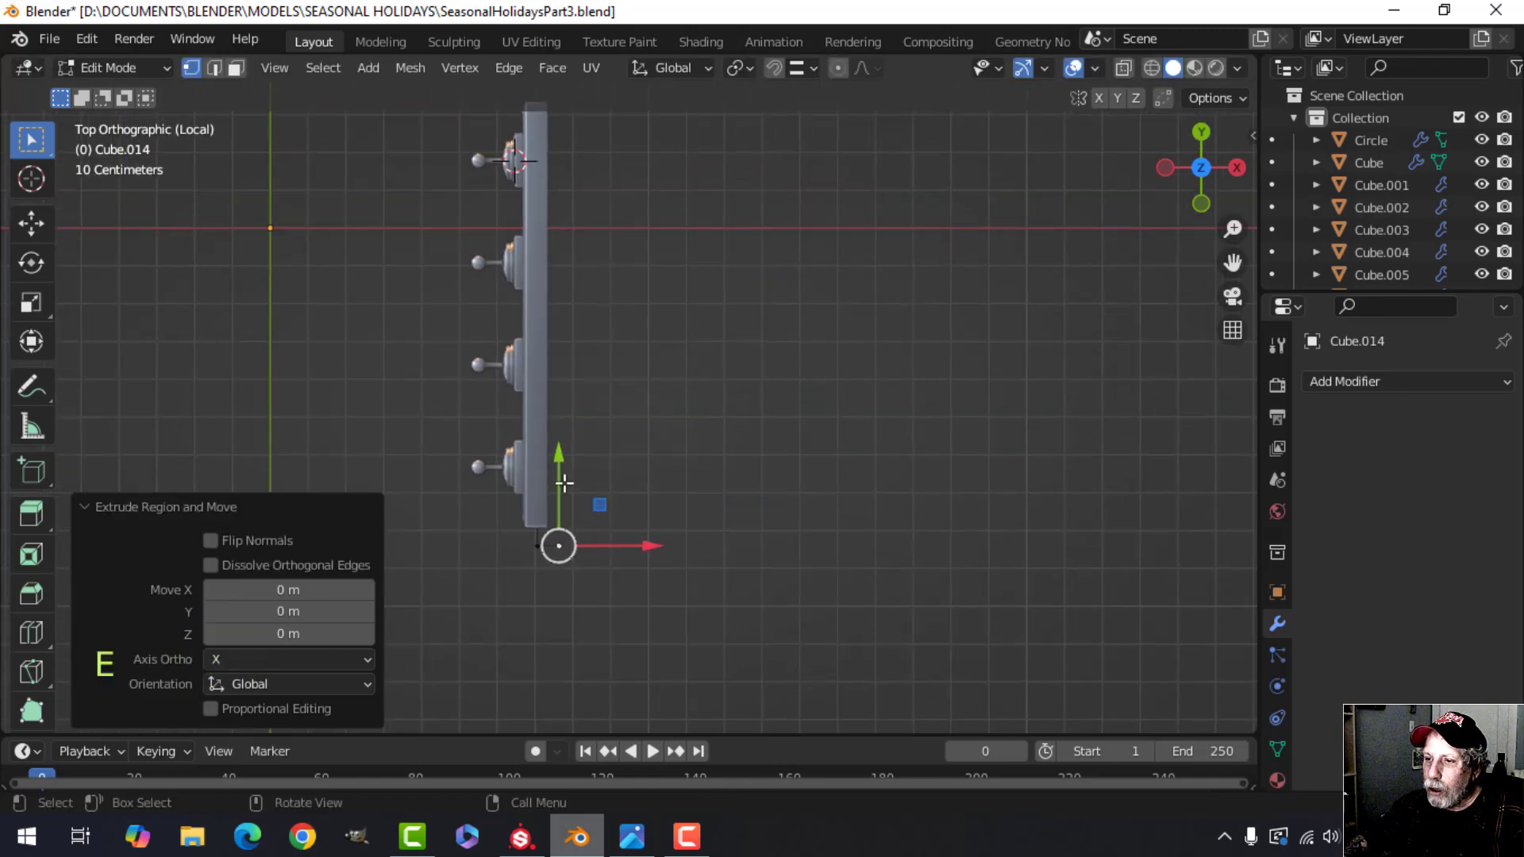
left_click_drag(560, 456, 601, 132)
middle_click_drag(656, 432, 686, 349)
key("Tab")
scroll(640, 442, "up", 2)
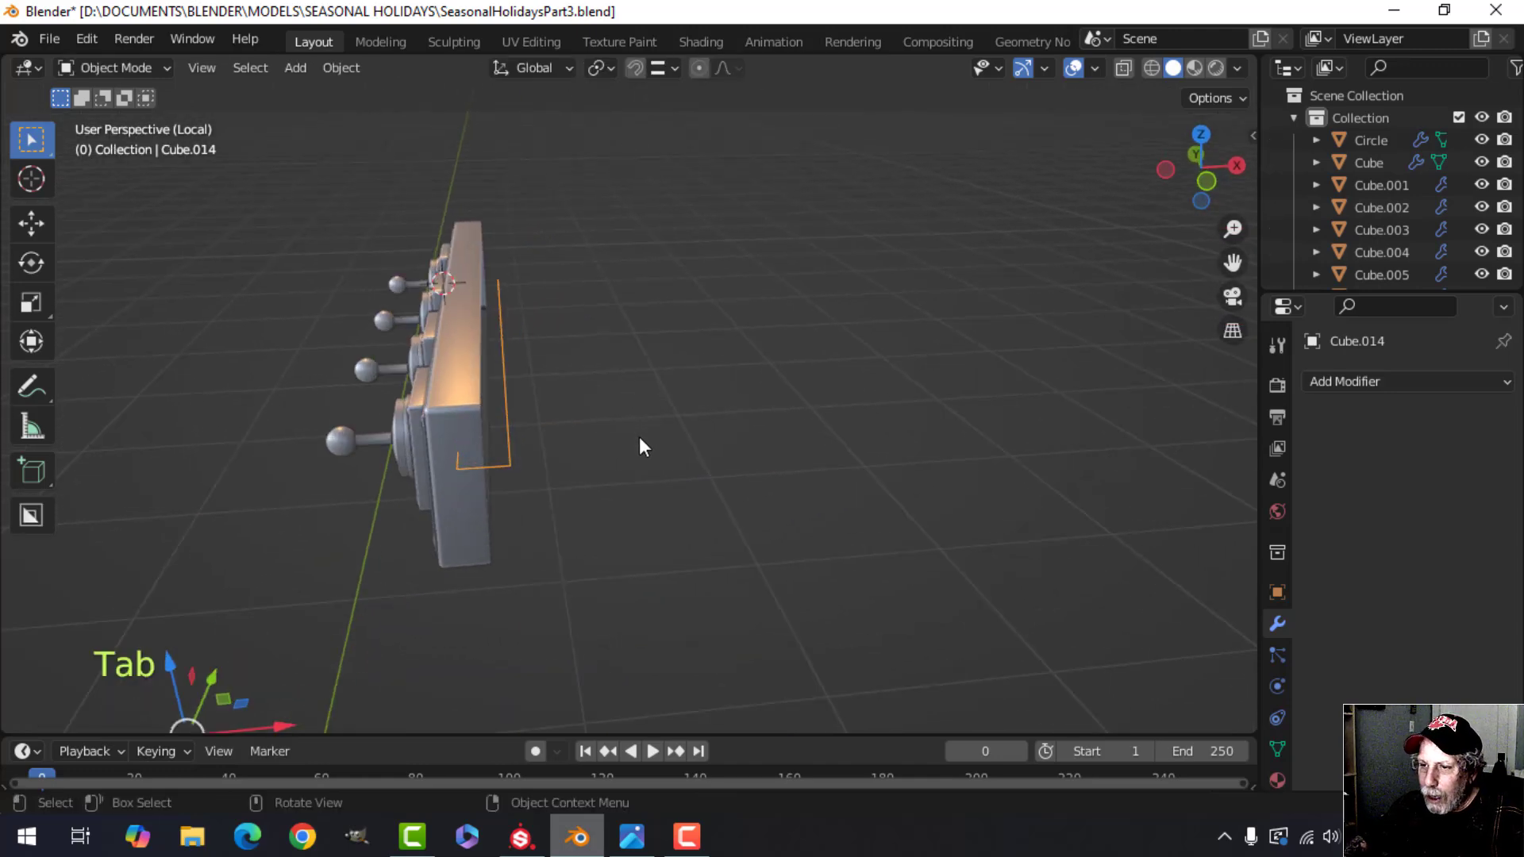
- Vertex-bevel the rail path's two corner vertices with a width of about 0.0113 m and 2 segments
mouse_move(640, 442)
middle_mouse_down()
mouse_move(653, 526)
mouse_move(629, 454)
mouse_move(656, 476)
mouse_move(680, 439)
mouse_move(636, 496)
mouse_move(540, 516)
mouse_move(611, 532)
mouse_move(625, 468)
middle_mouse_up()
key("Tab")
scroll(613, 531, "up", 2)
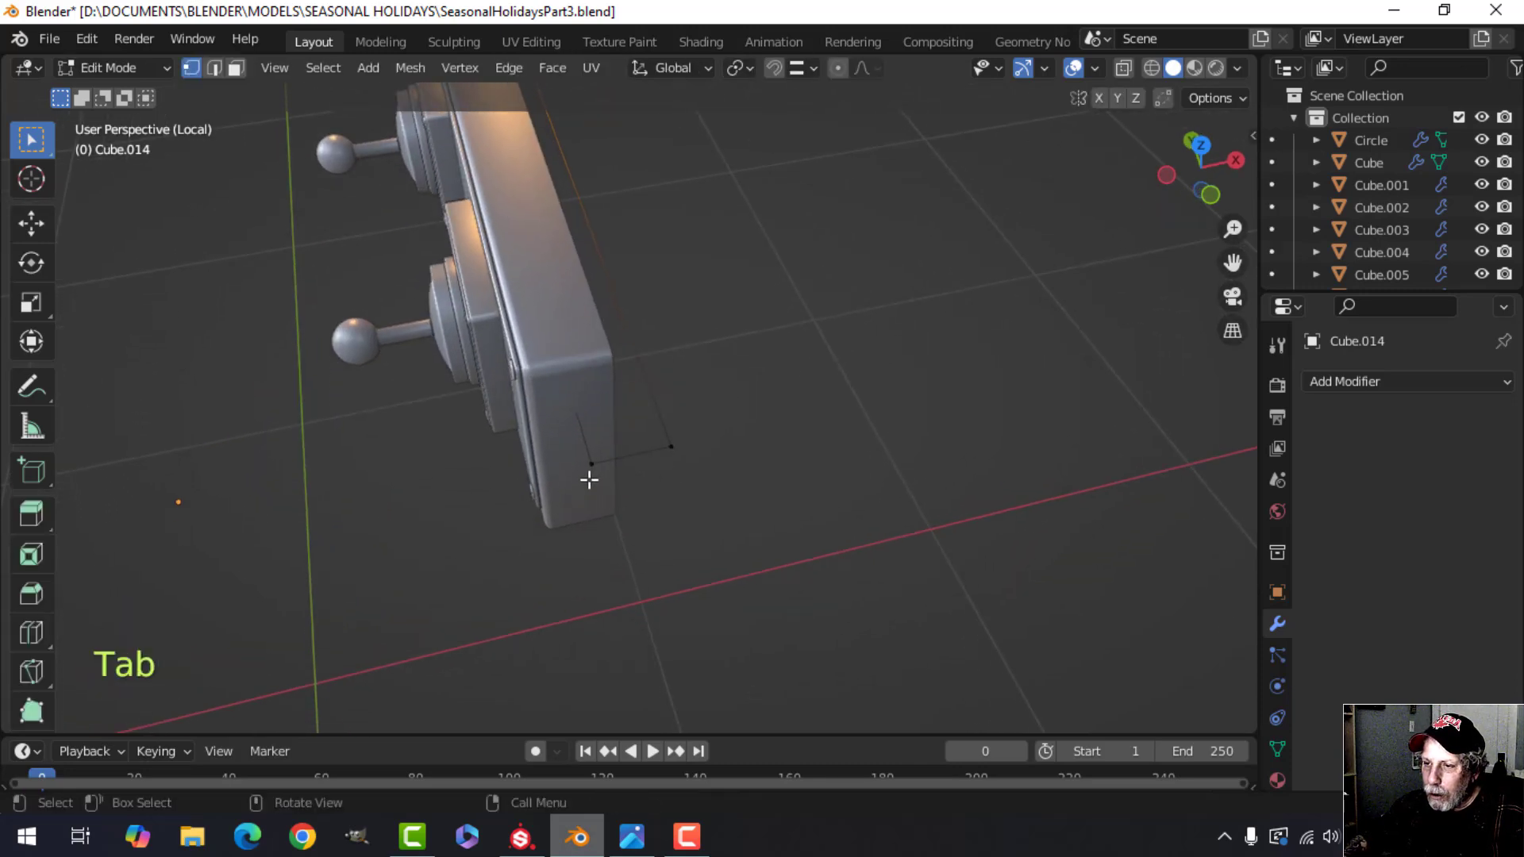
left_click(592, 463)
left_click(671, 447, "shift")
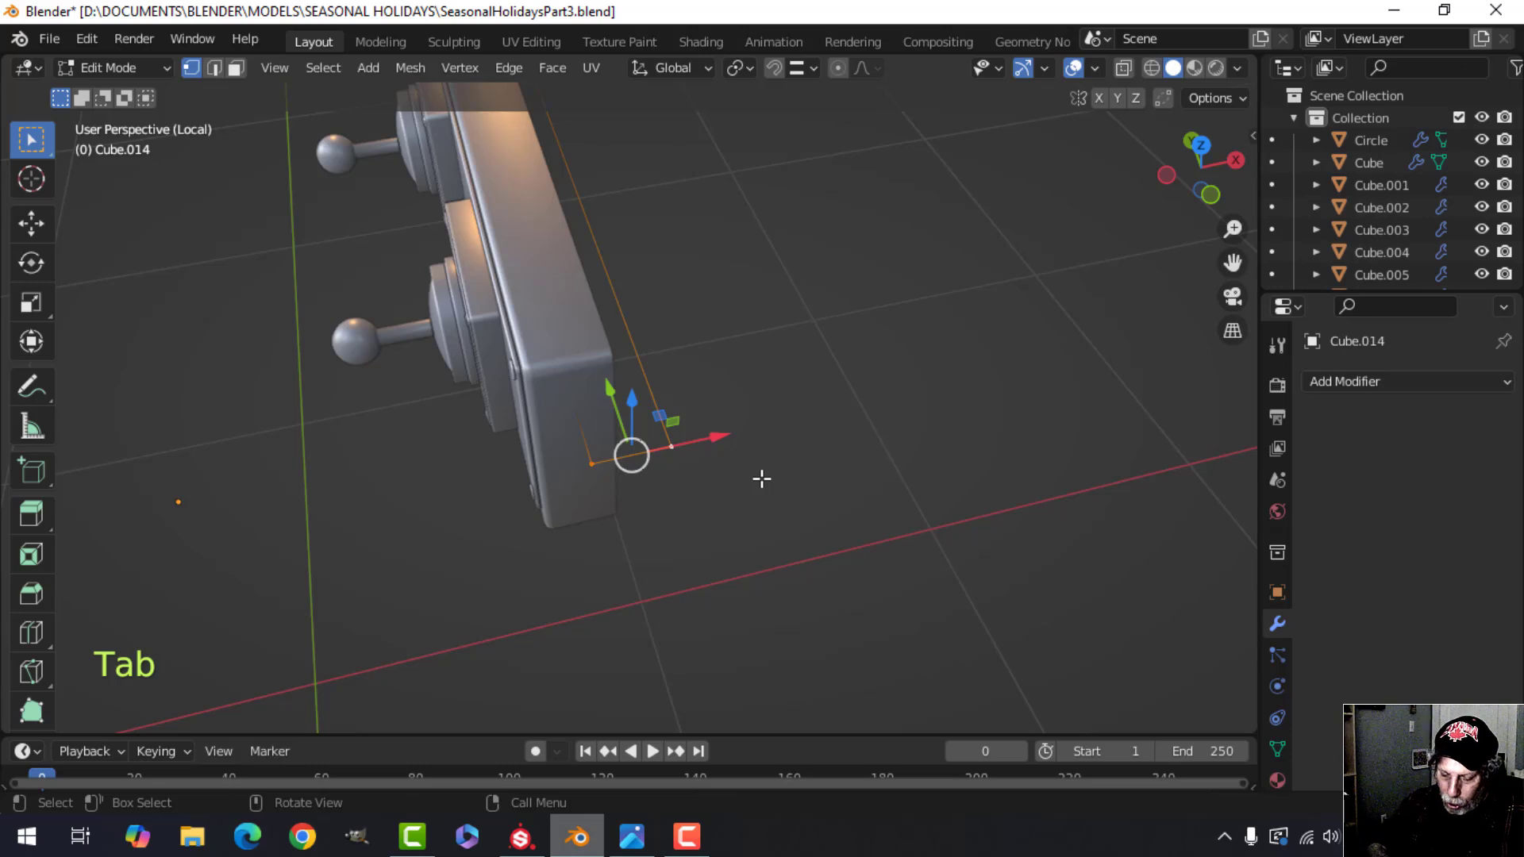
key("shift+ctrl+b")
key("shift")
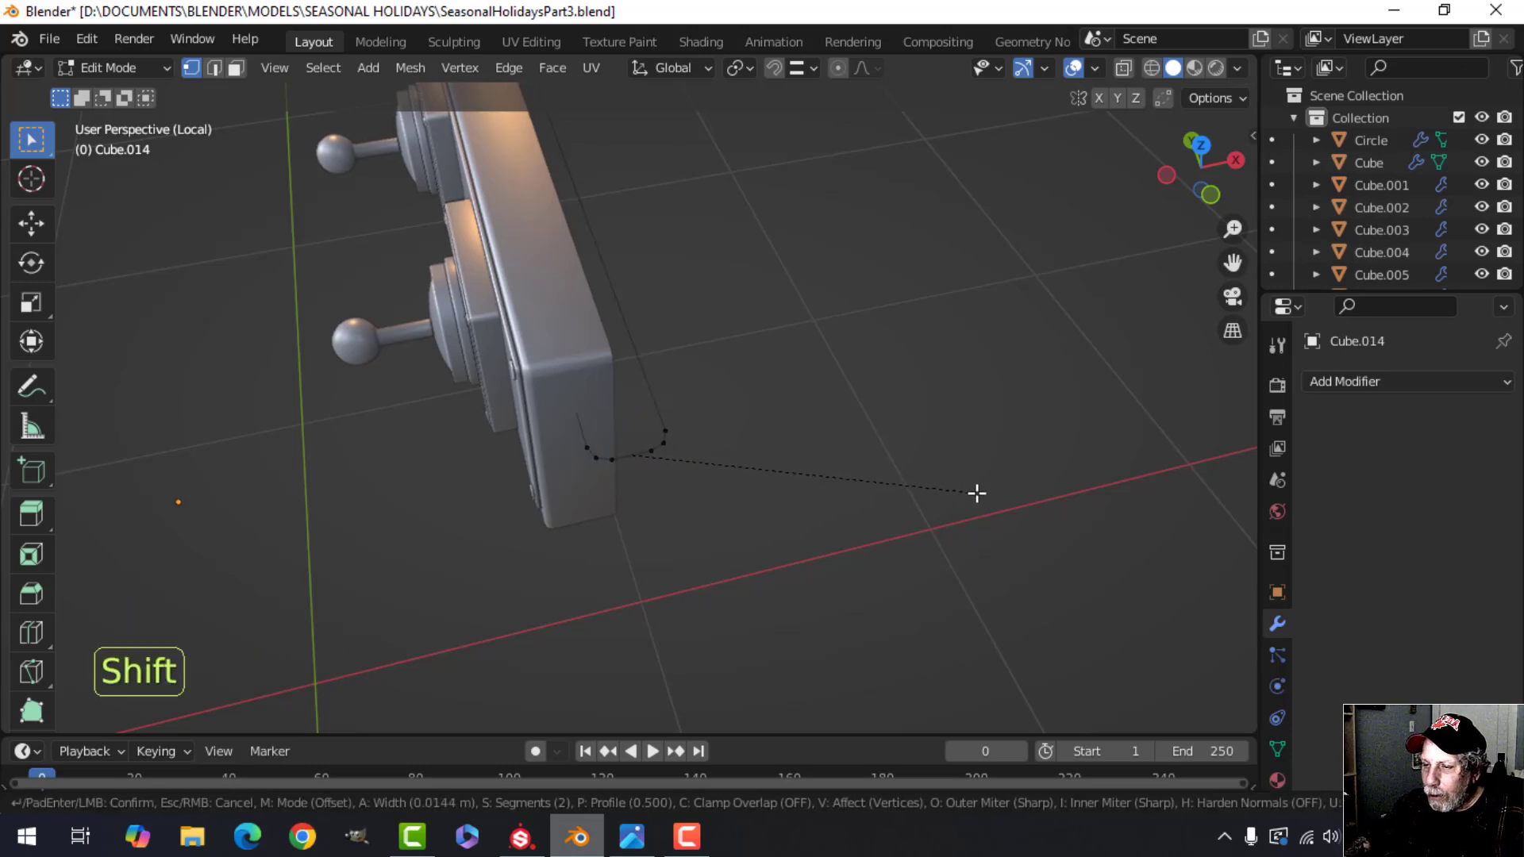
left_click(913, 503)
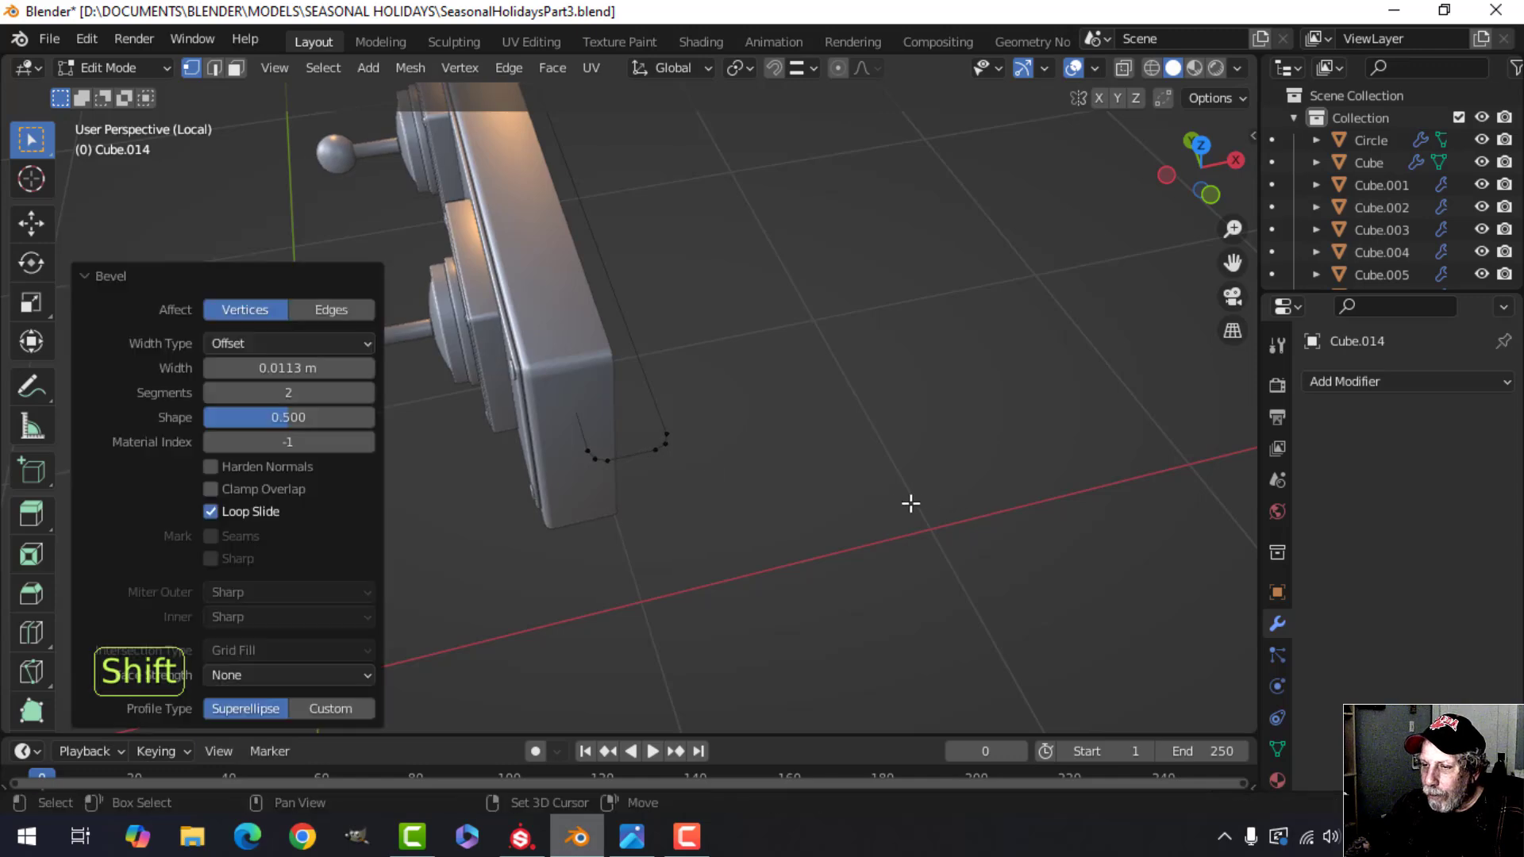
- Convert the rounded rail path from mesh to a curve
key("Tab")
middle_click_drag(799, 483, 687, 407)
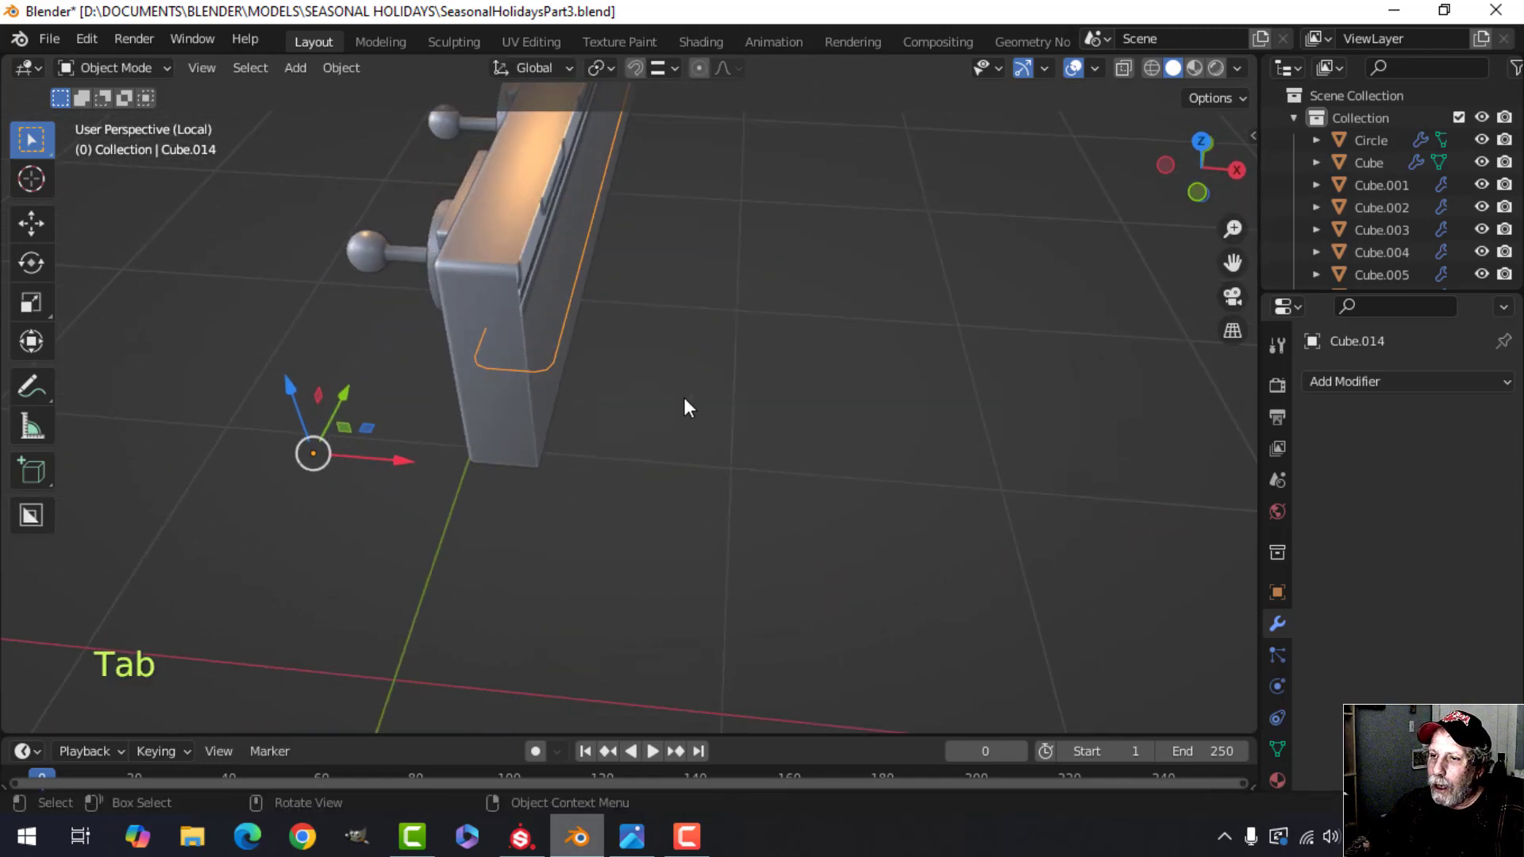
right_click(570, 312)
mouse_move(526, 365)
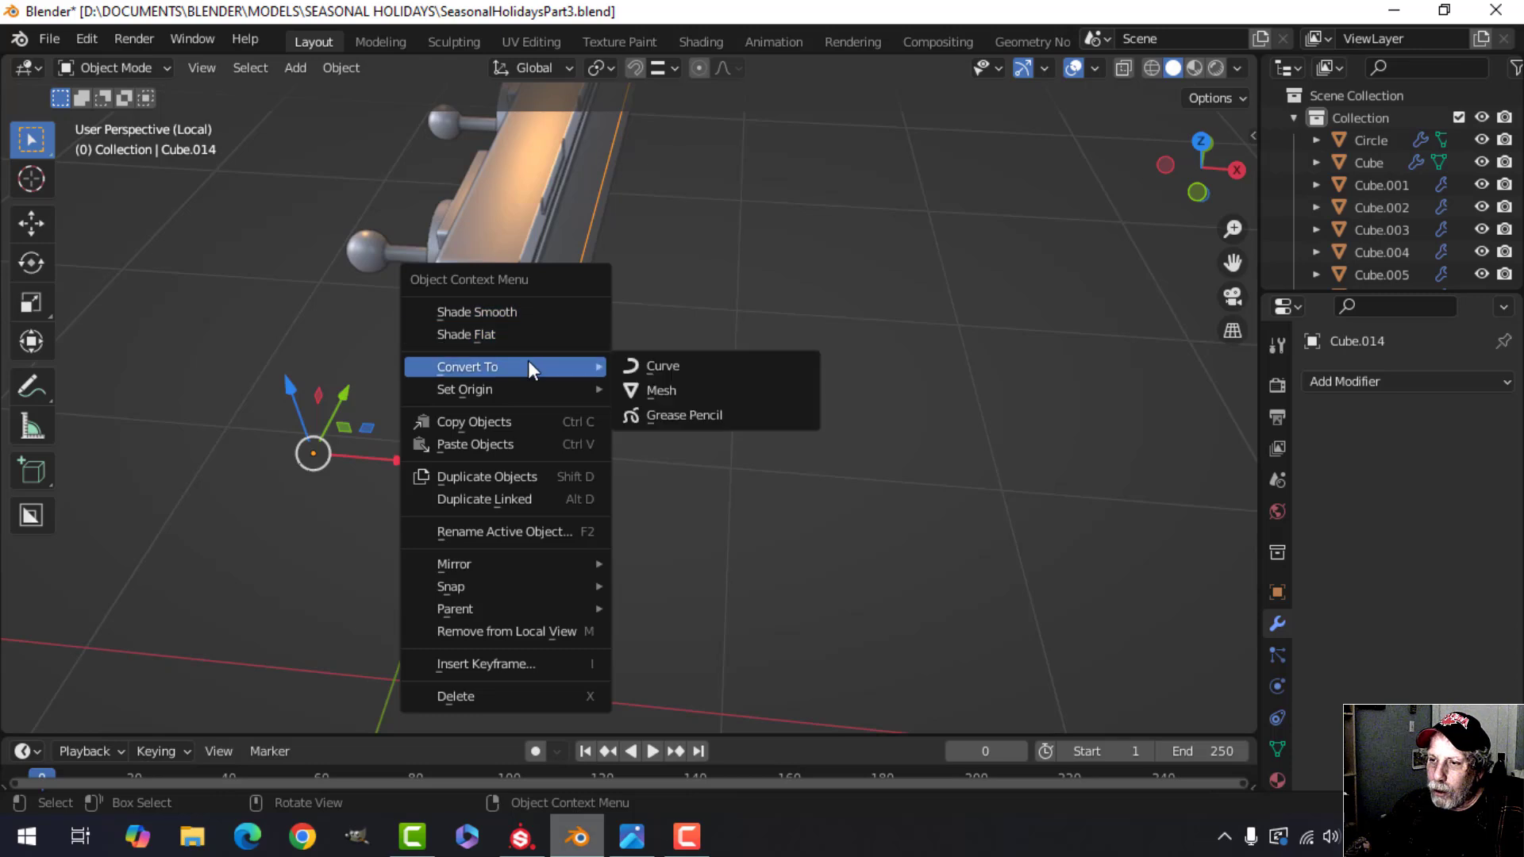
left_click(694, 365)
- Give the rail curve a round bevel with a depth of 0.01 m
left_click(1277, 717)
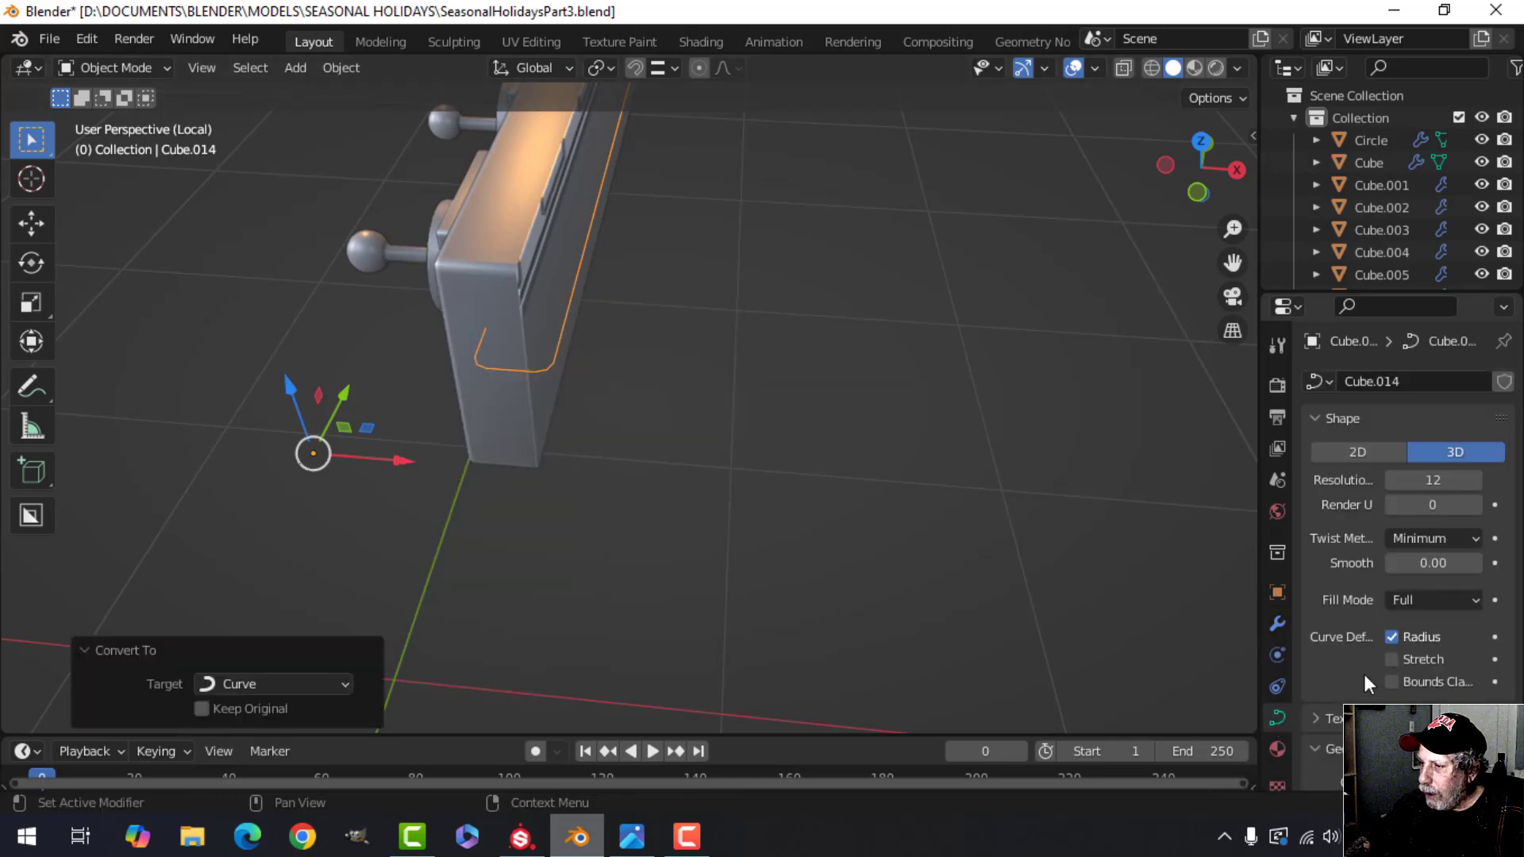
scroll(1349, 659, "down", 5)
scroll(1349, 663, "down", 3)
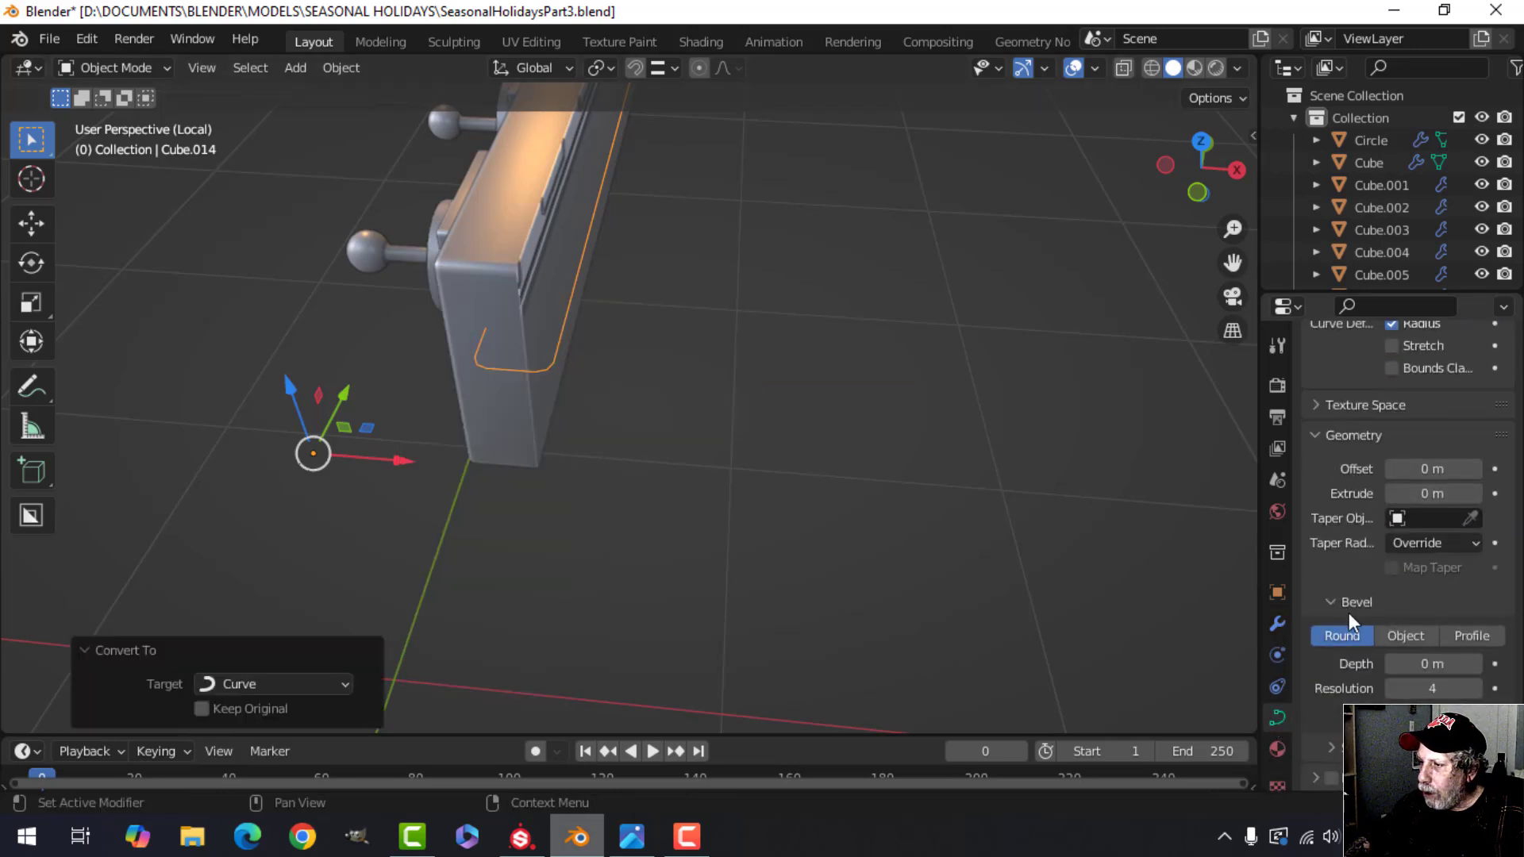
left_click(1352, 436)
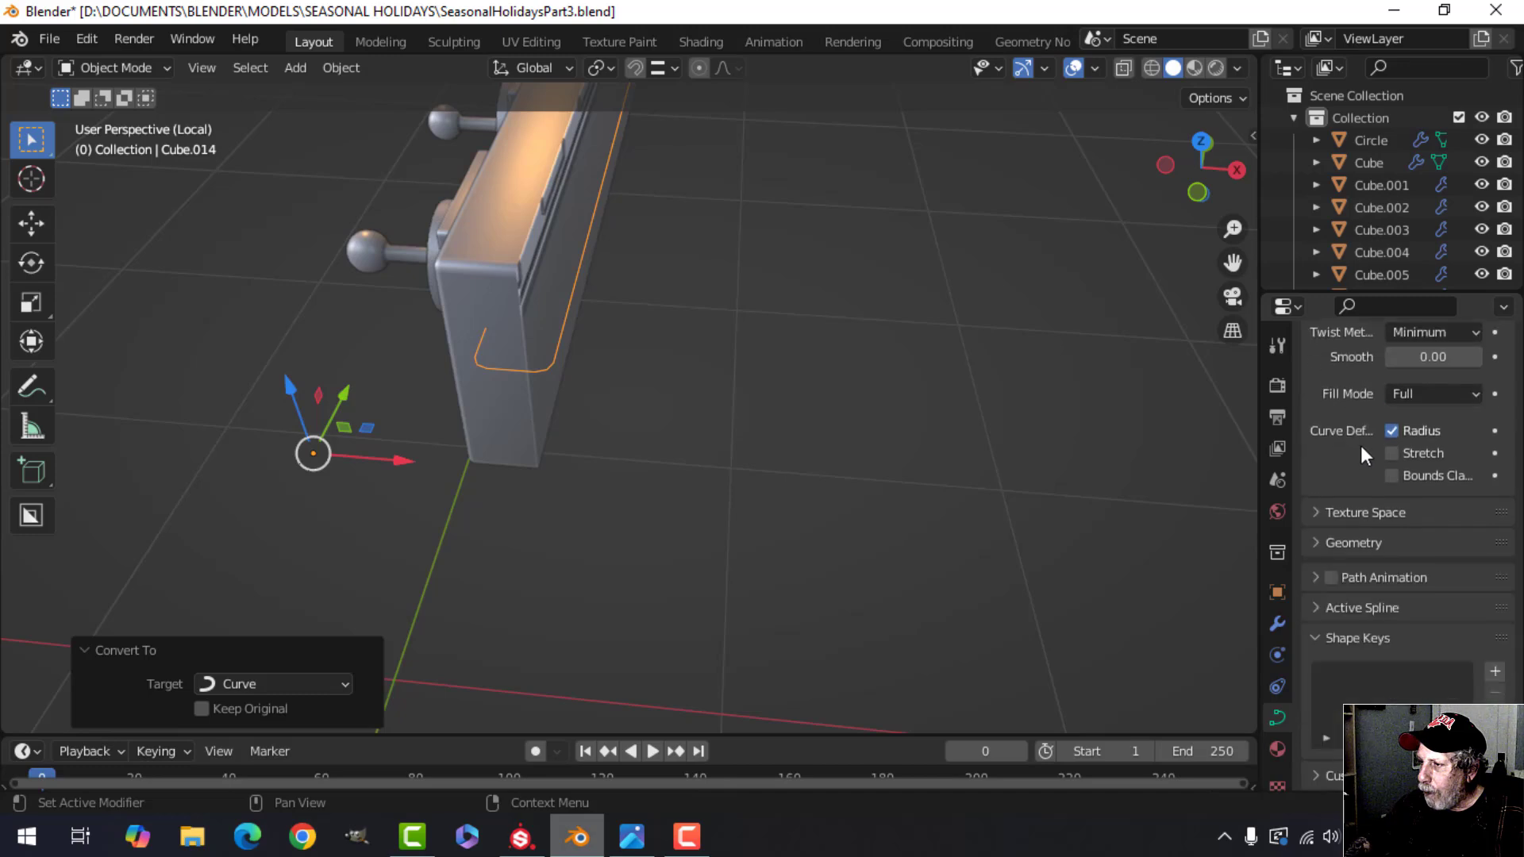
left_click(1319, 547)
scroll(1349, 603, "down", 3)
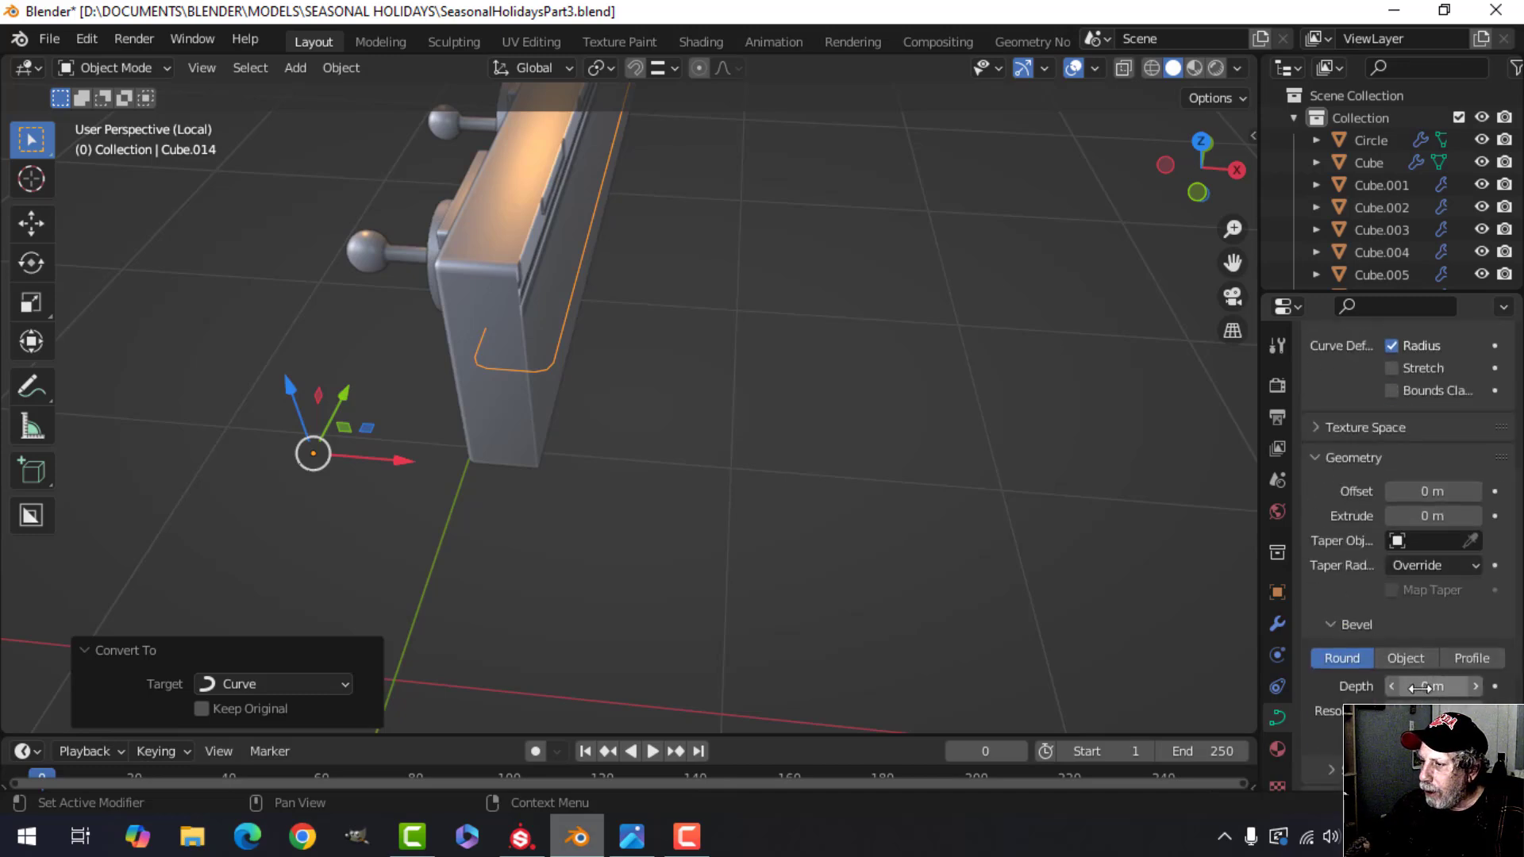
mouse_move(1432, 685)
left_mouse_down("shift")
mouse_move(1468, 686)
mouse_move(1450, 686)
left_mouse_up("shift")
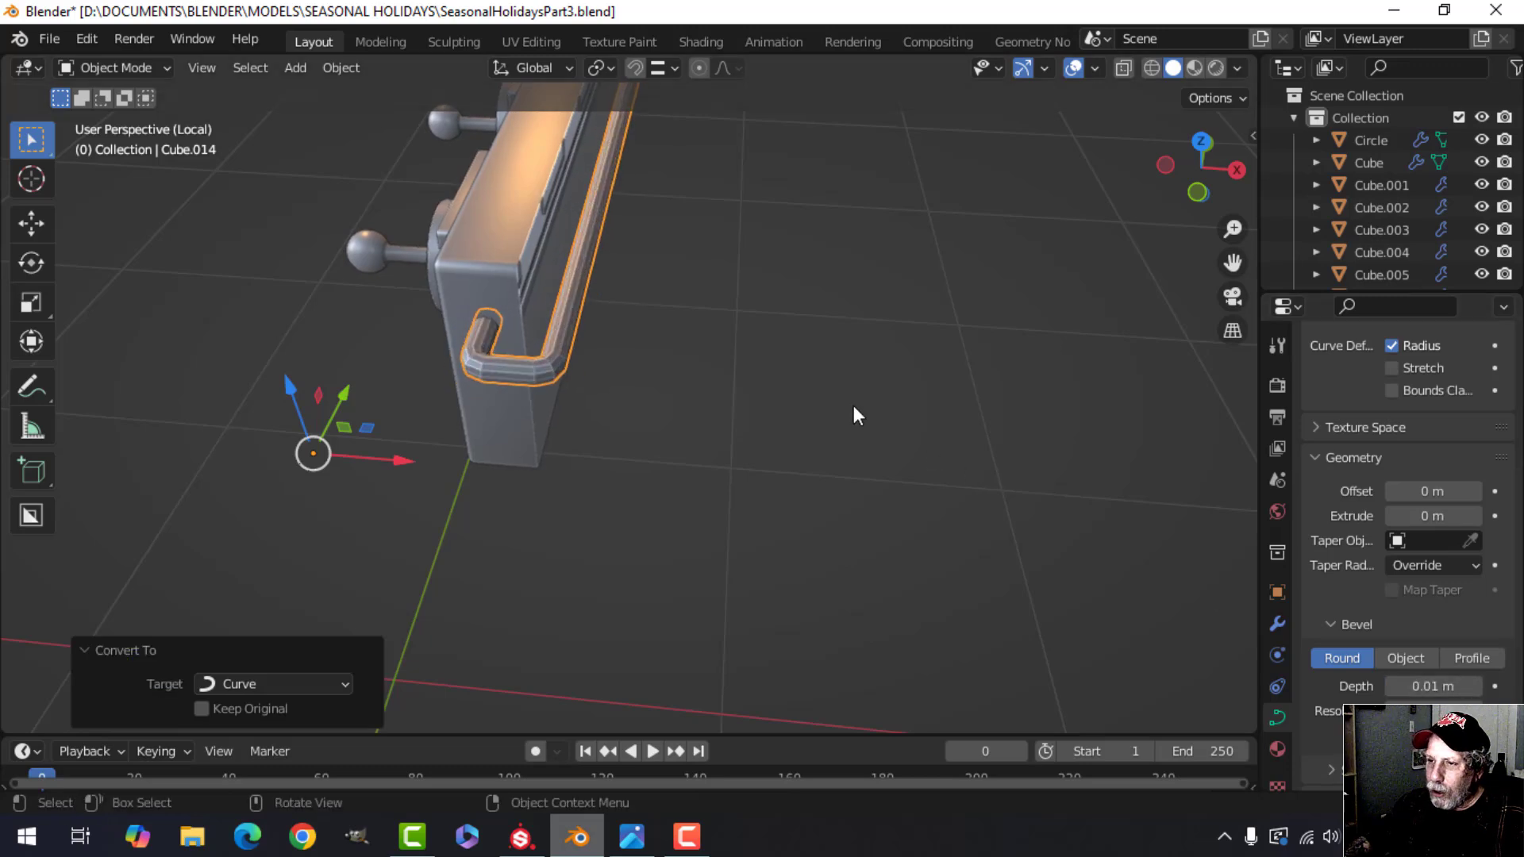
- Shade the rail smooth and compare it with the reference image
right_click(558, 322)
left_click(506, 274)
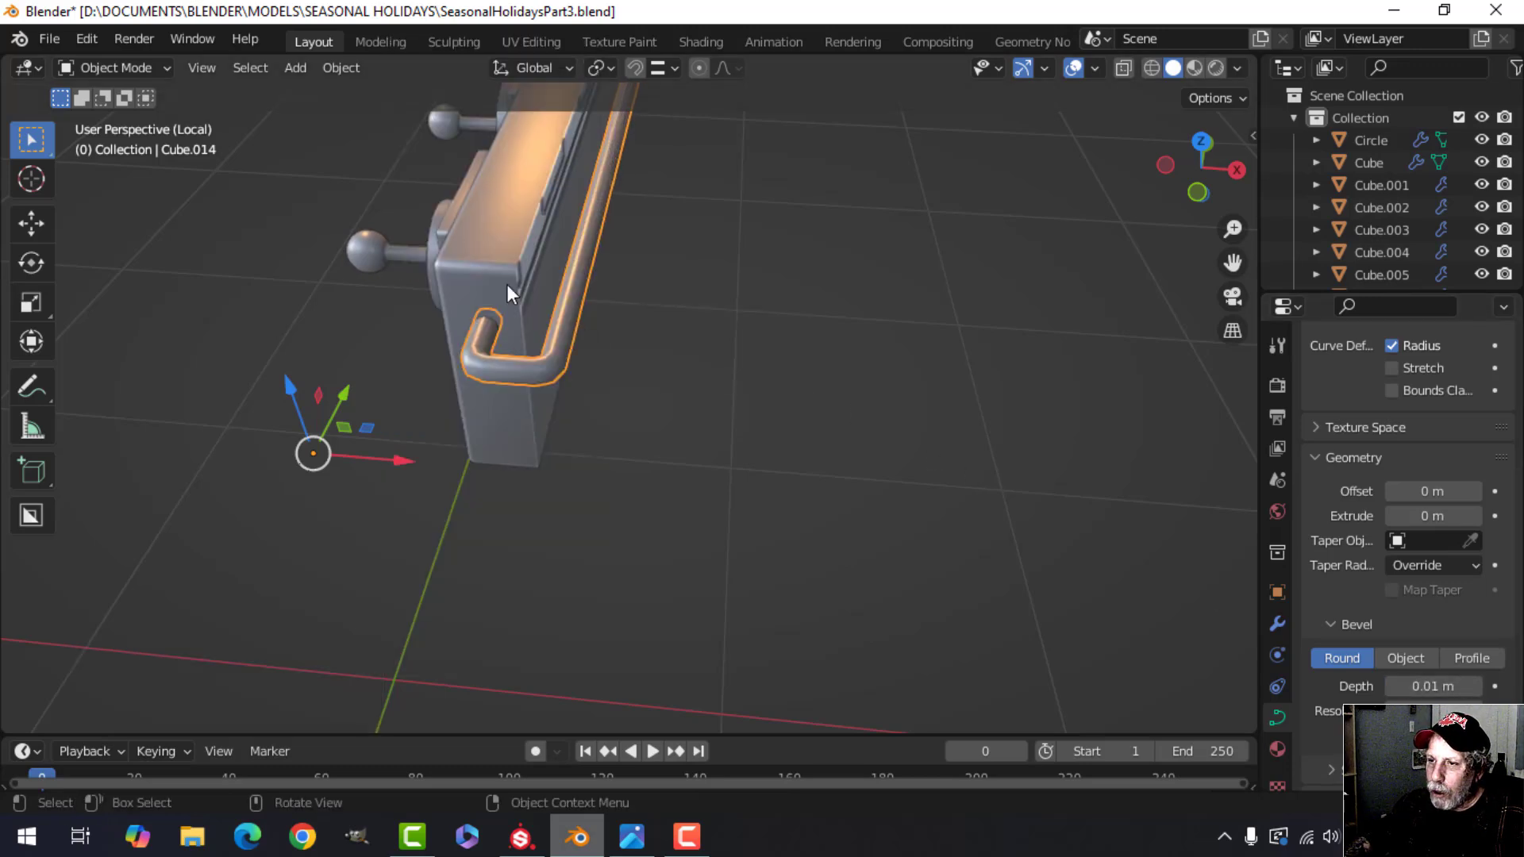
scroll(591, 402, "down", 2)
key("alt+a")
middle_click_drag(590, 402, 730, 416)
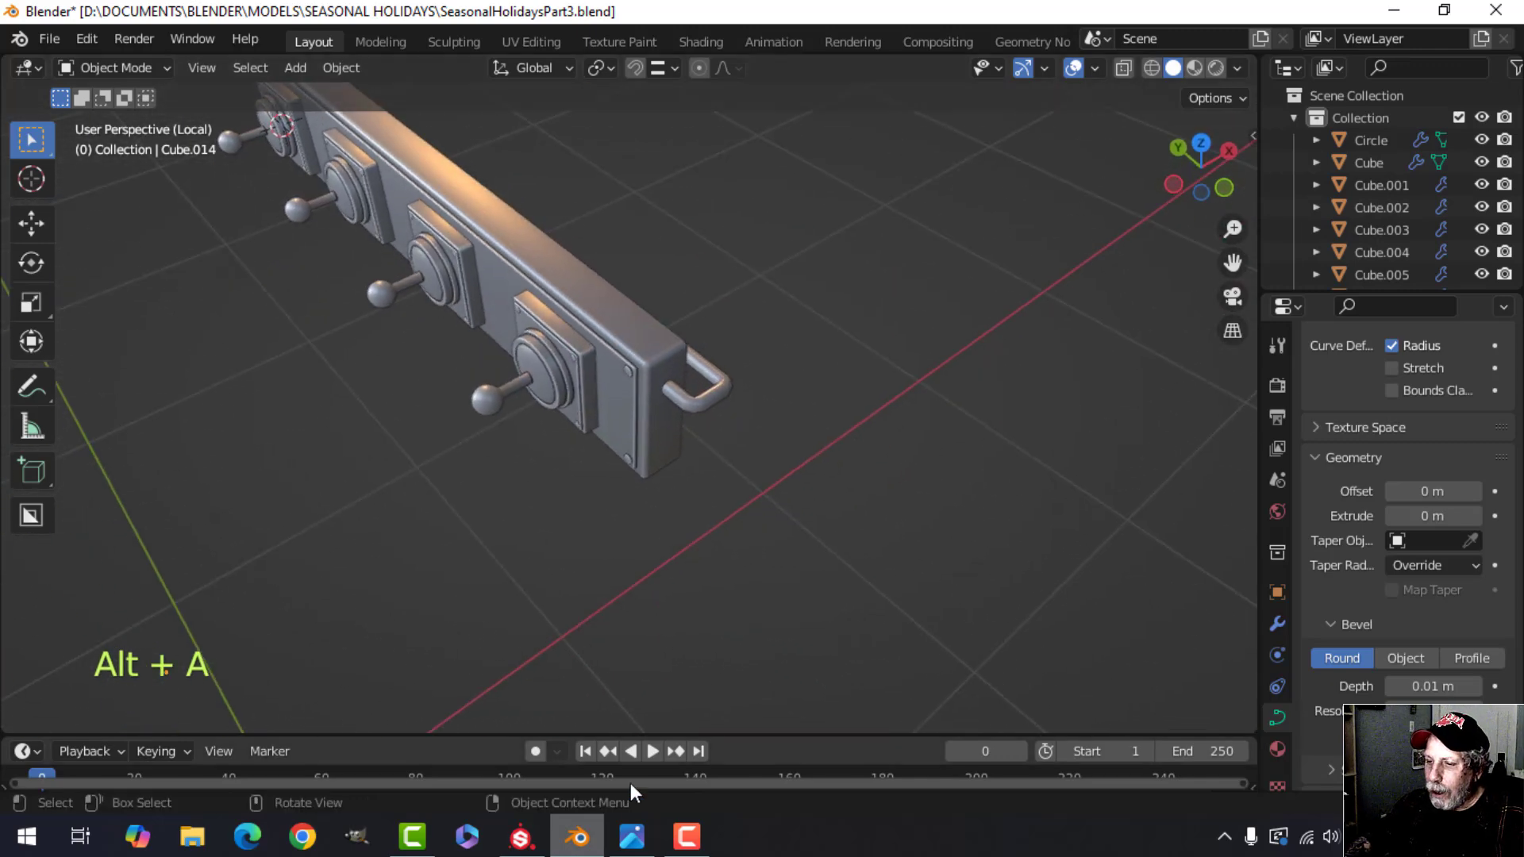
left_click(642, 839)
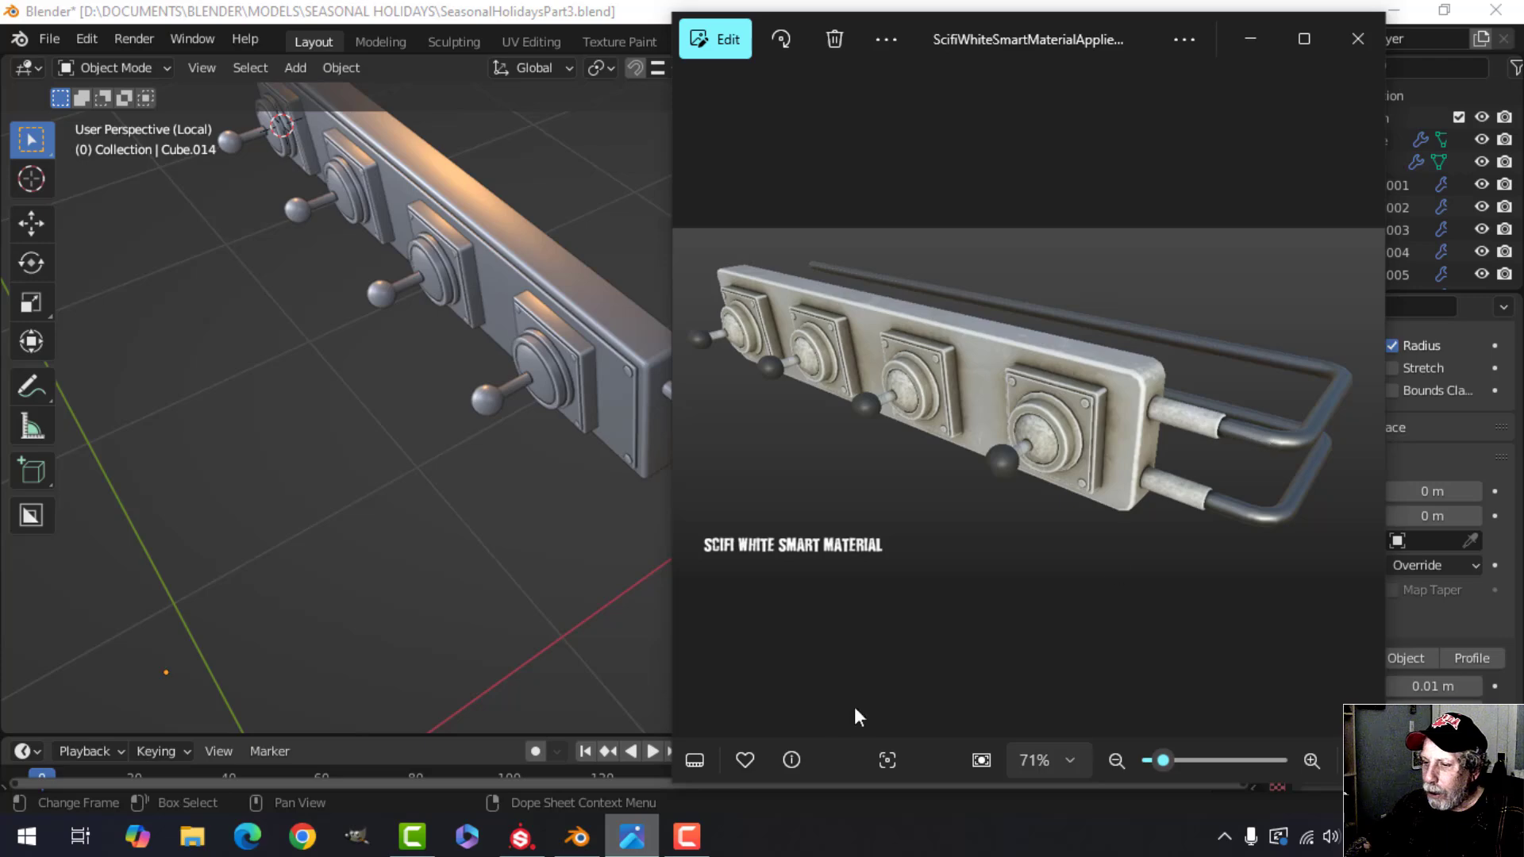
left_click(652, 839)
- Move the rail's bend points outward along Y to lengthen the loop beyond the bar's end
left_click(712, 408)
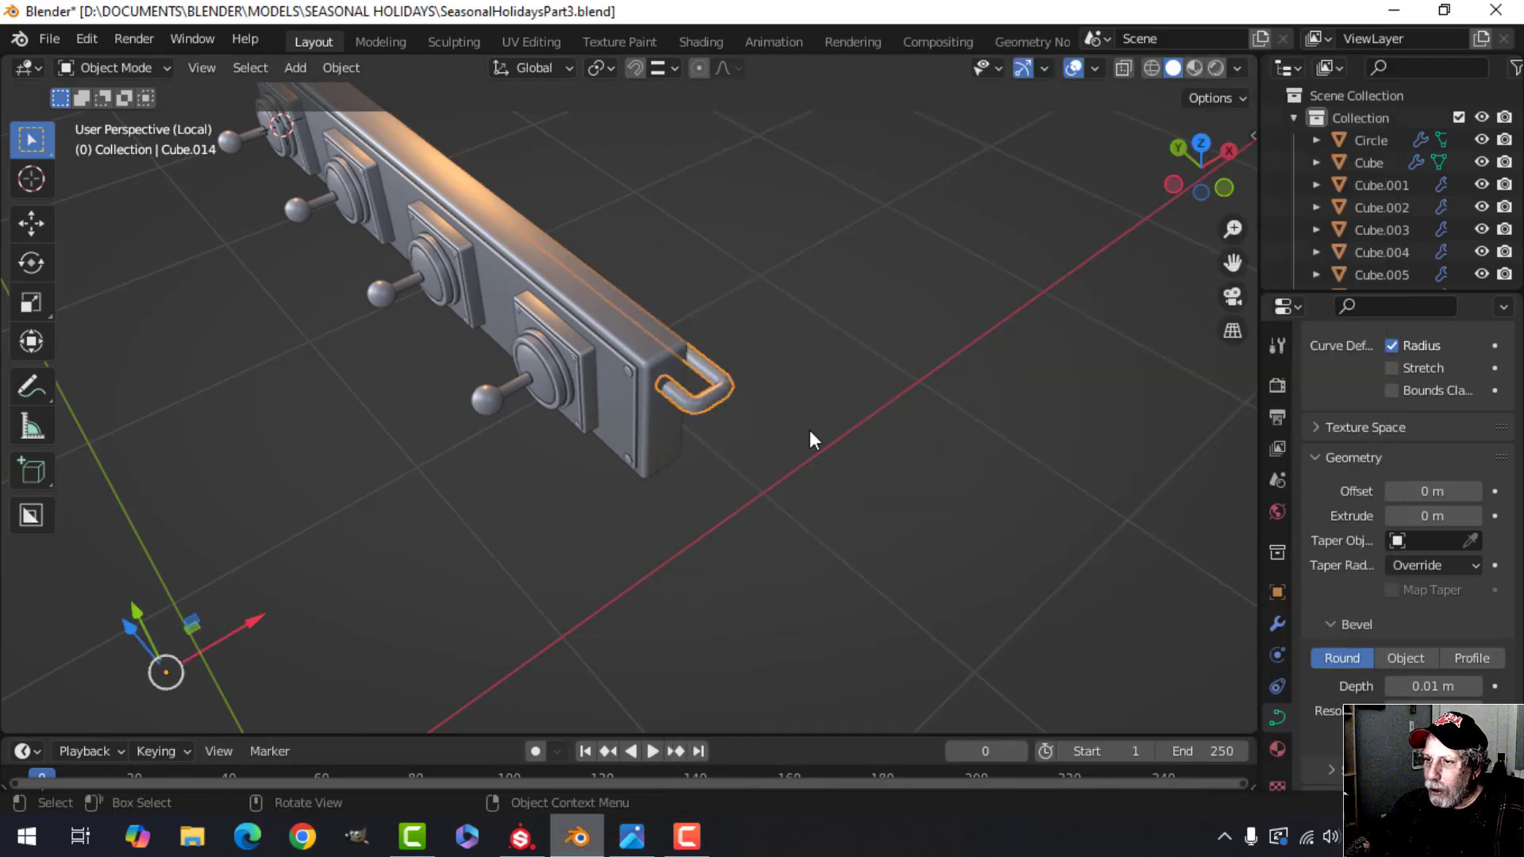
middle_click_drag(810, 430, 839, 479)
key("Tab")
left_click_drag(603, 333, 619, 382)
key("alt+a")
left_click(728, 440)
key("Tab")
- Duplicate in place the rail's straight segment between the bar's end face and the first bend
middle_click_drag(683, 401, 652, 481)
middle_click_drag(652, 480, 680, 382, "shift")
left_click(559, 475)
middle_click_drag(626, 452, 745, 456)
left_click(705, 394)
scroll(743, 455, "up", 3)
key("Tab")
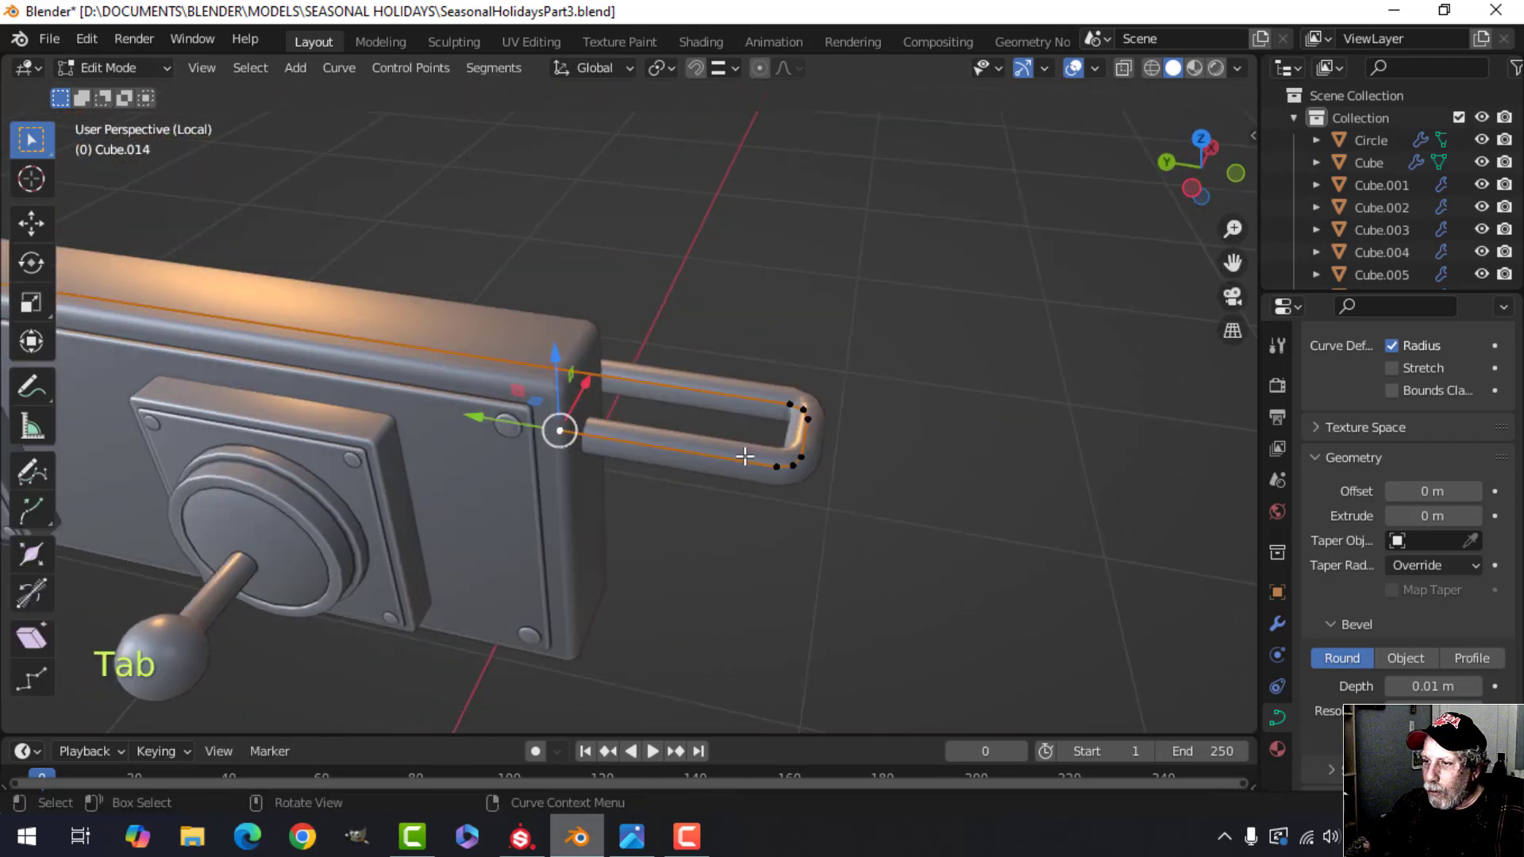
left_click(564, 425, "shift")
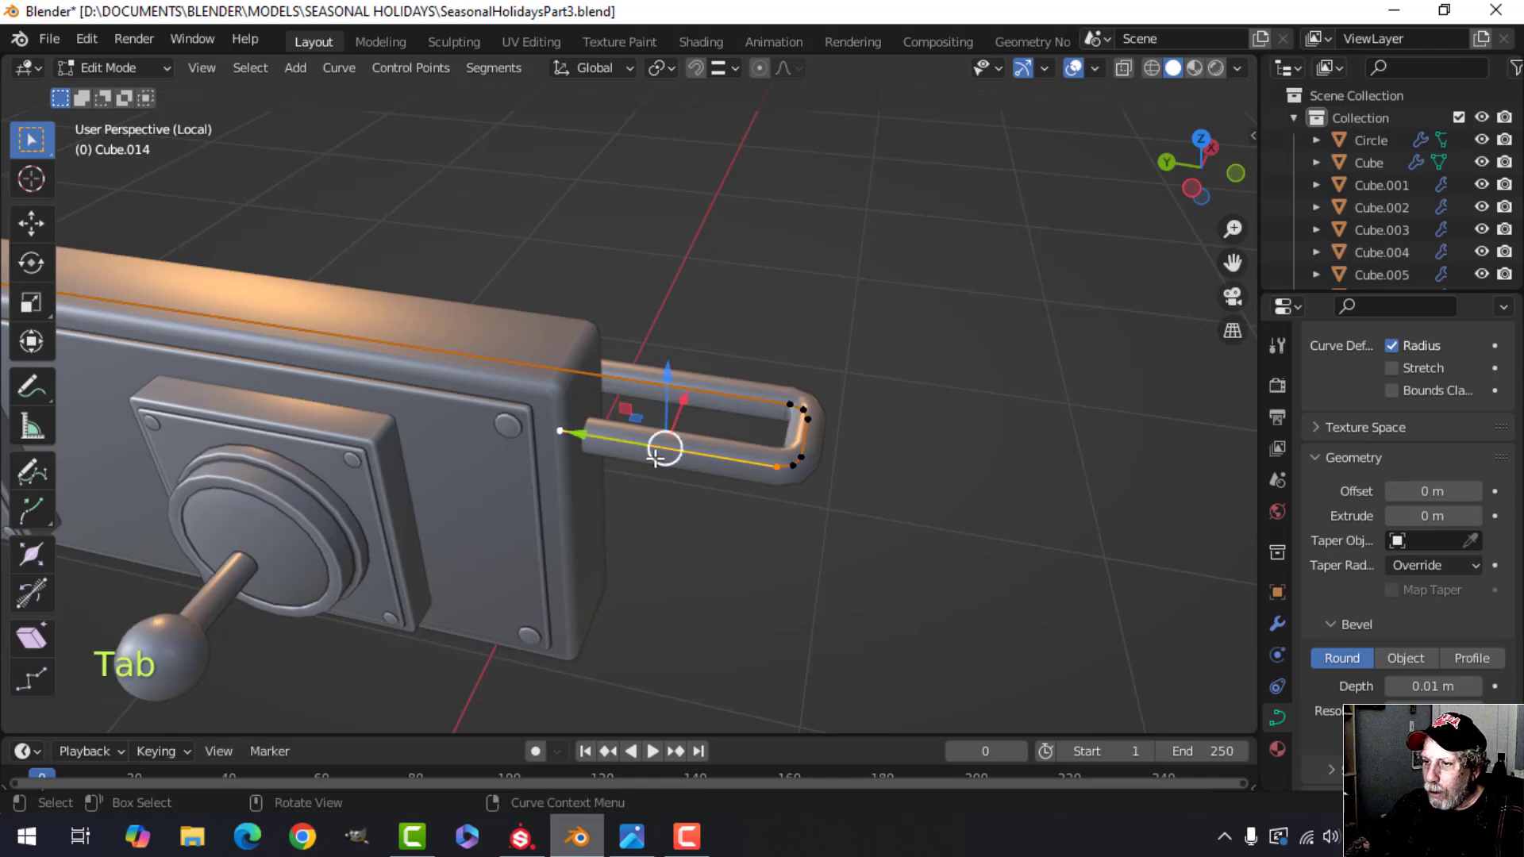
middle_click_drag(754, 475, 793, 530, "shift")
key("shift+d")
key("Escape")
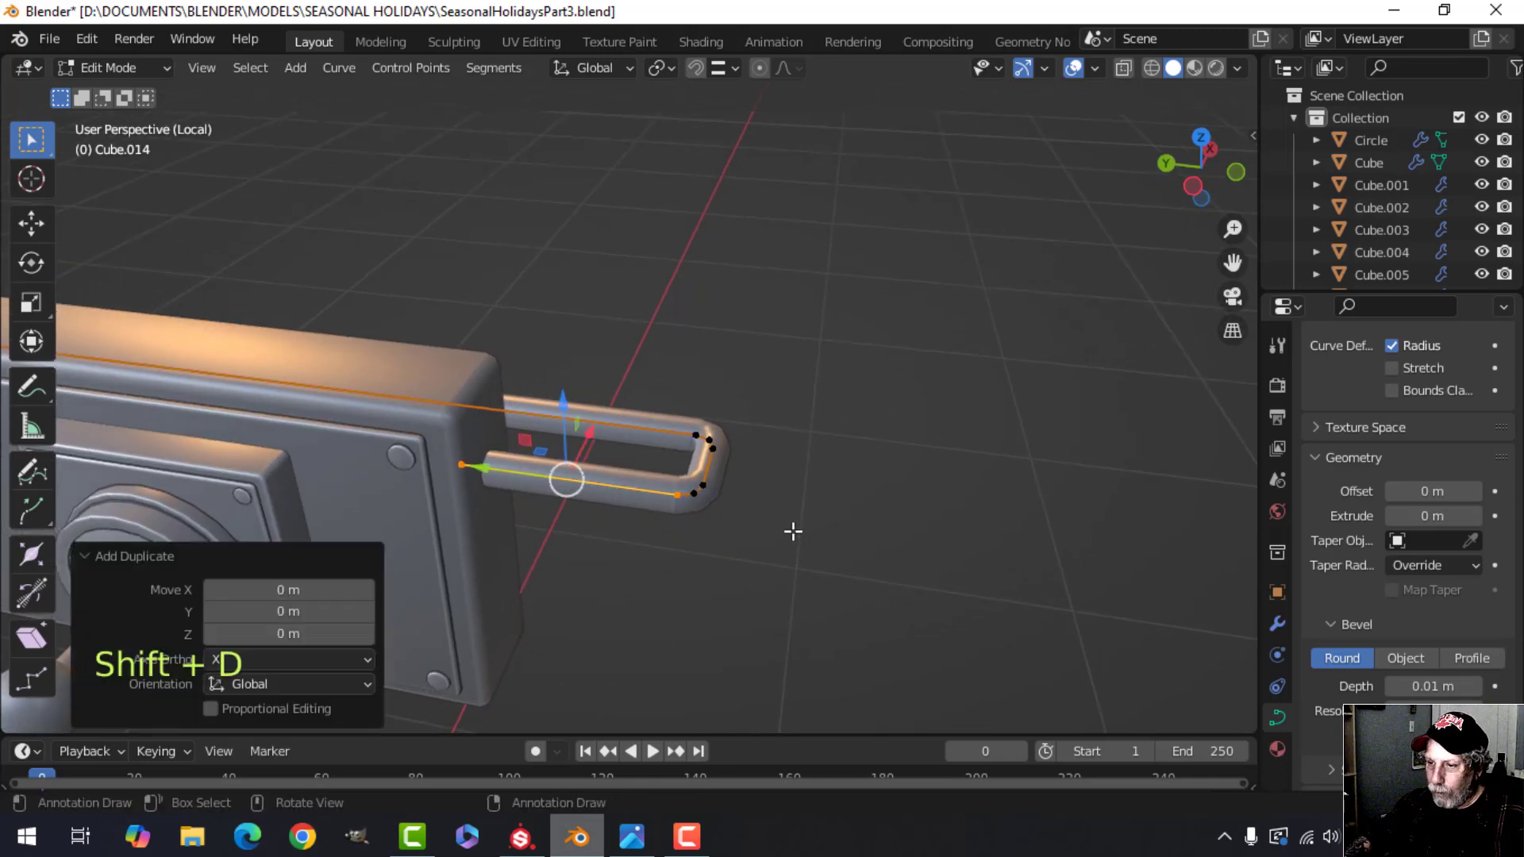
- Separate the duplicated segment into its own curve object and open it for editing
key("p")
left_click(794, 530)
key("Tab")
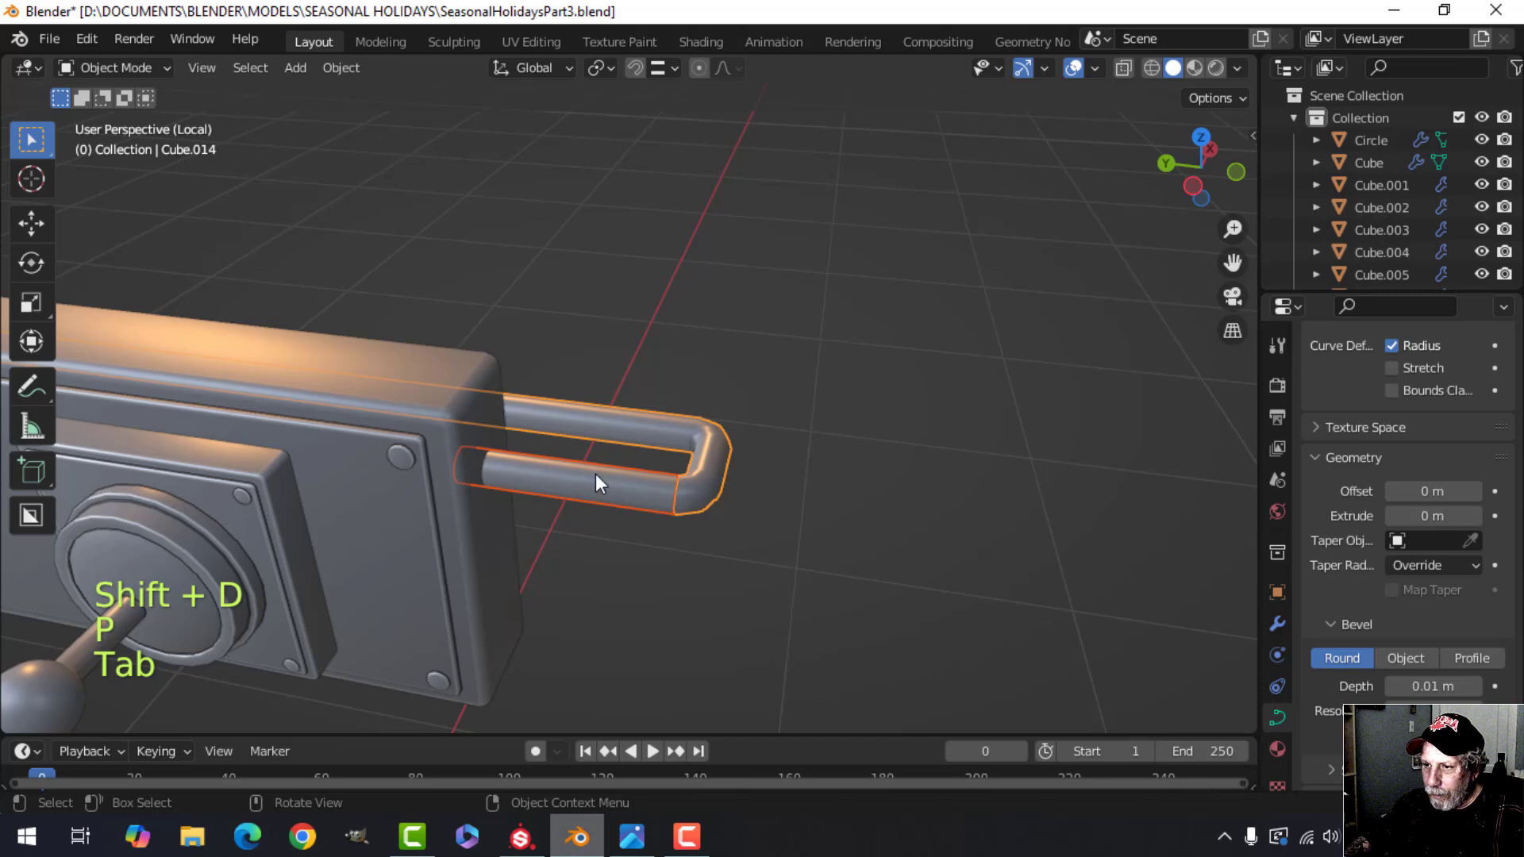
key("Tab")
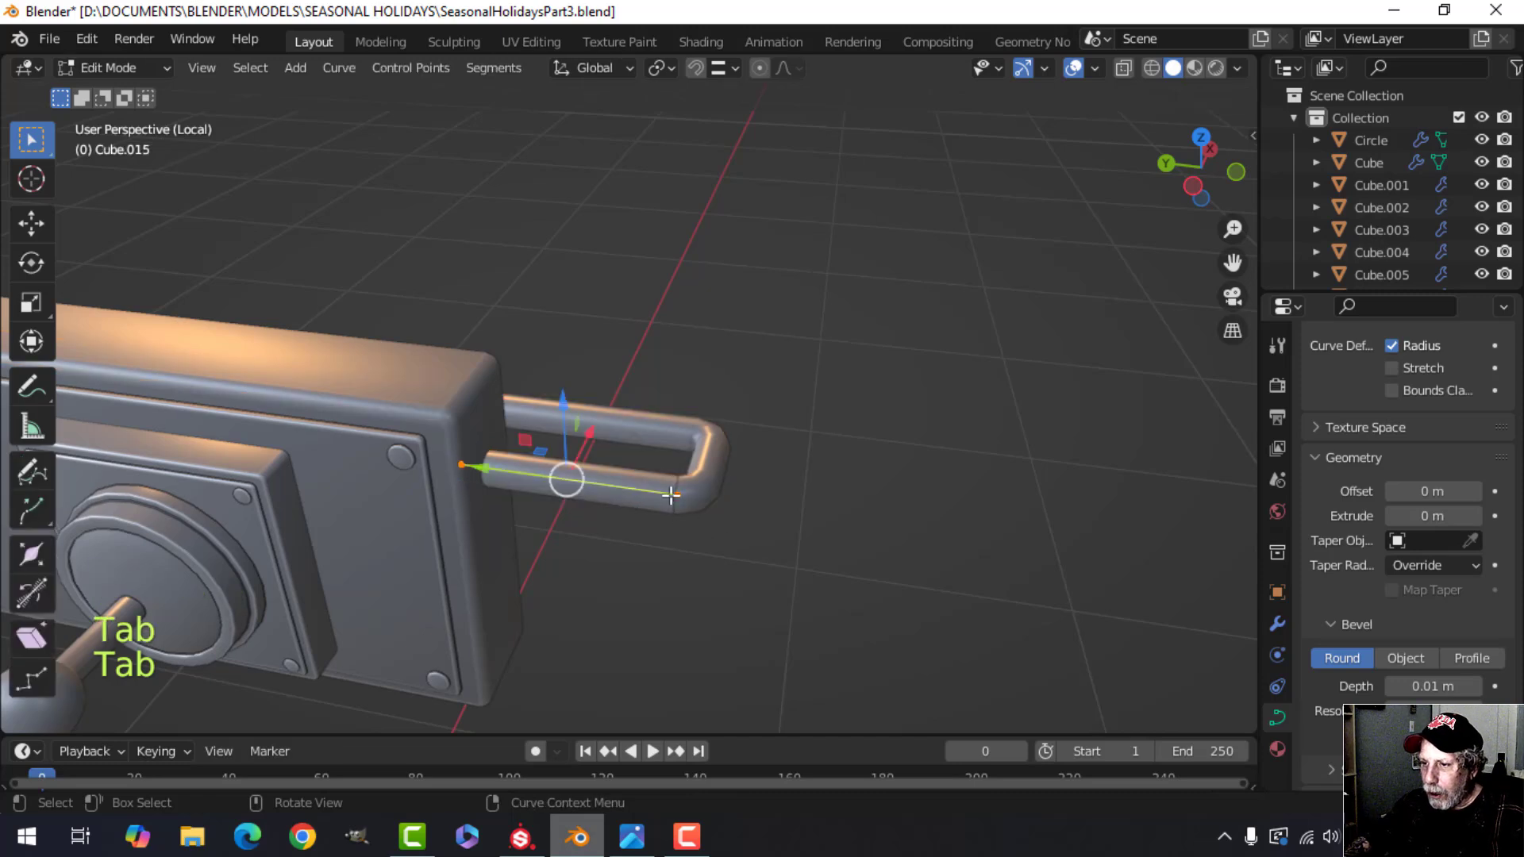
- Shorten the separated curve segment by pulling its outer end back toward the bar, and set its bevel depth to 0.013 m
left_click_drag(621, 485, 529, 482)
key("Tab")
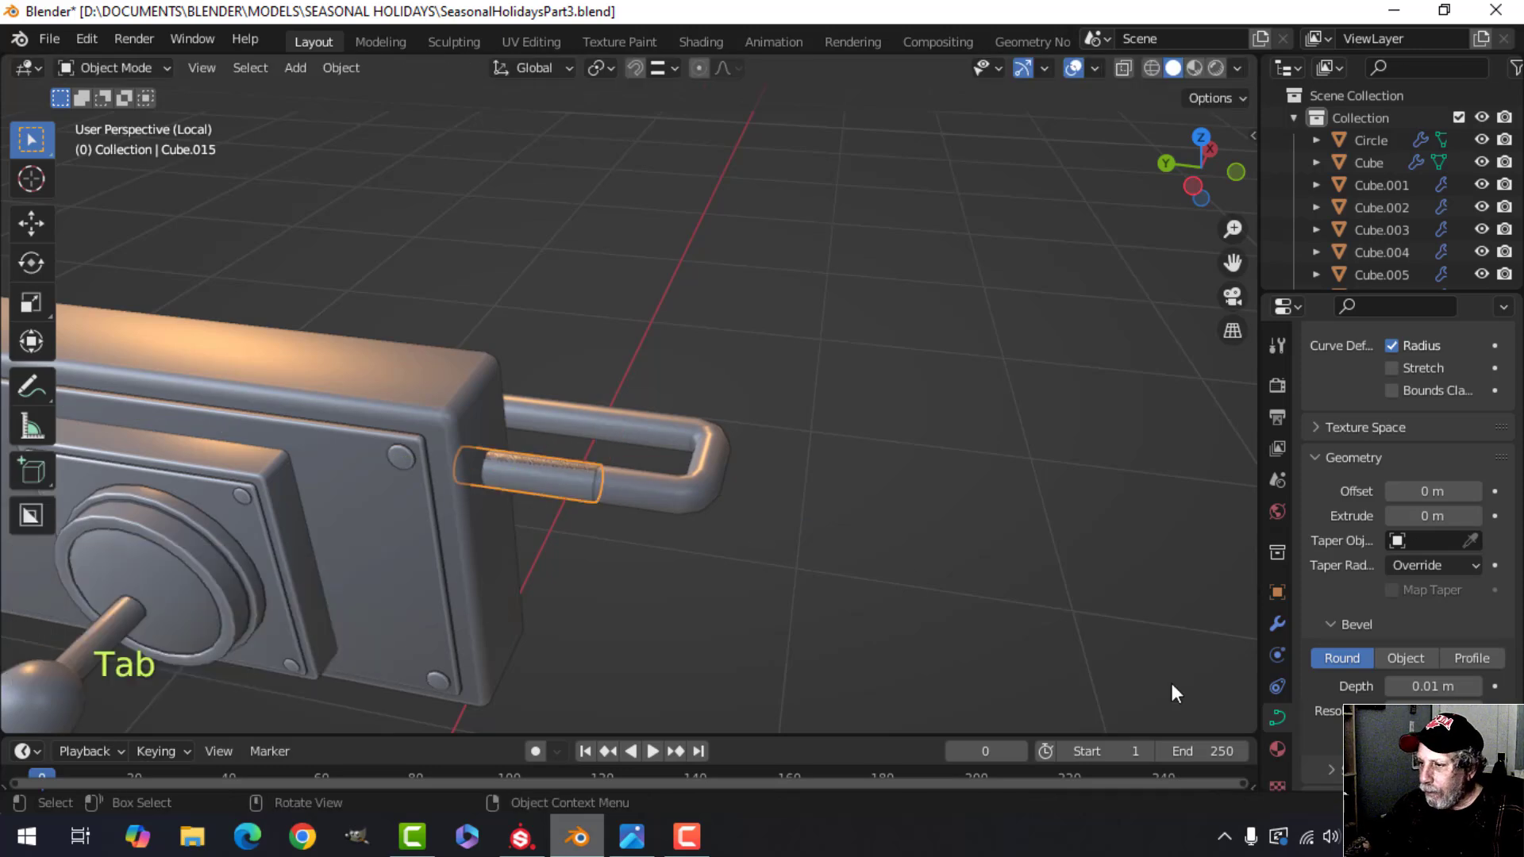
key("shift")
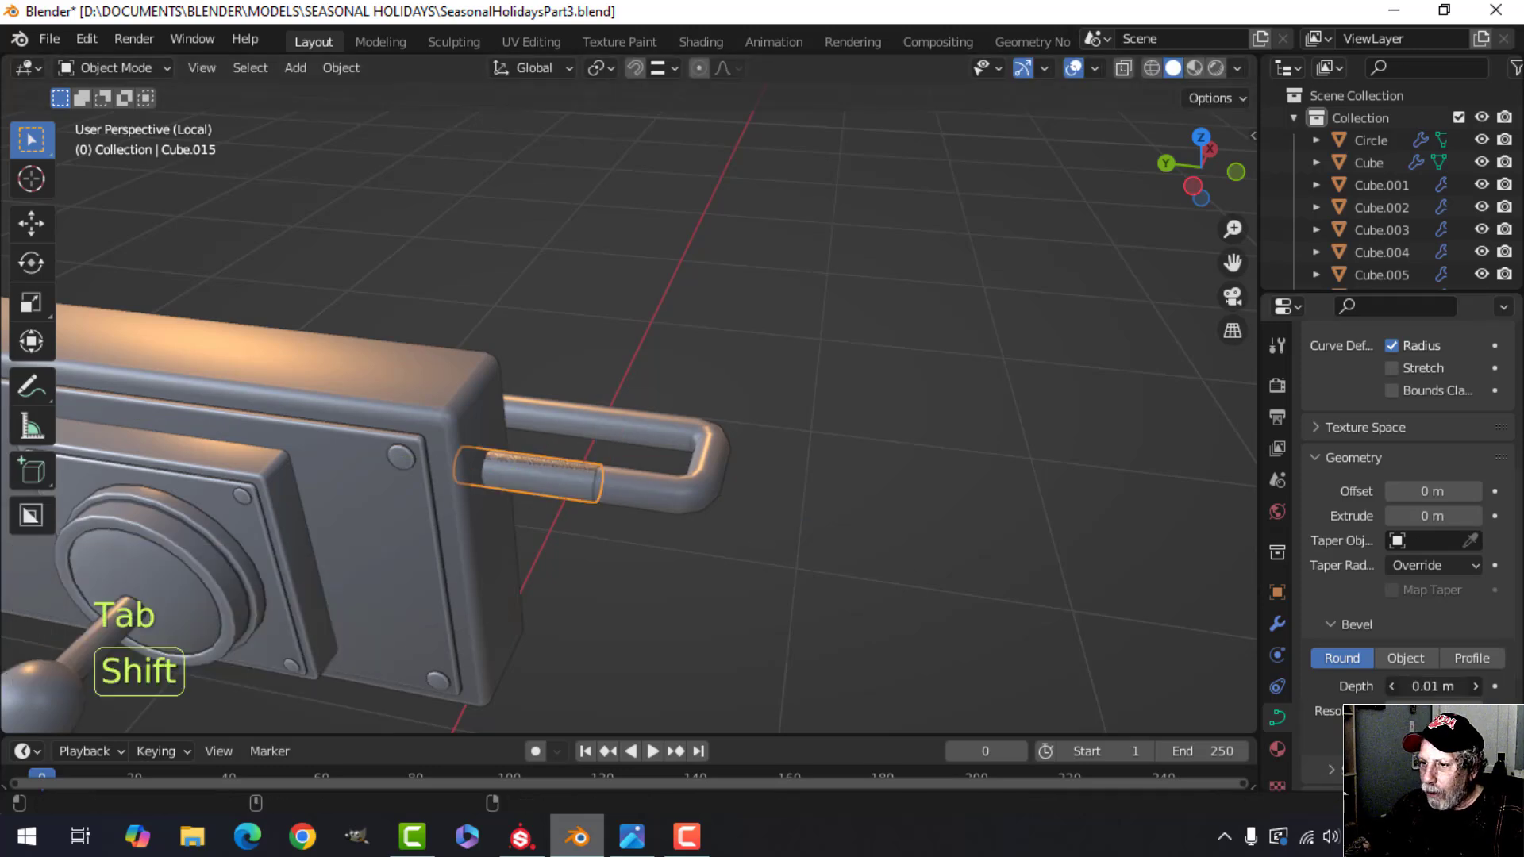
middle_click_drag(853, 518, 754, 527)
key("alt+a")
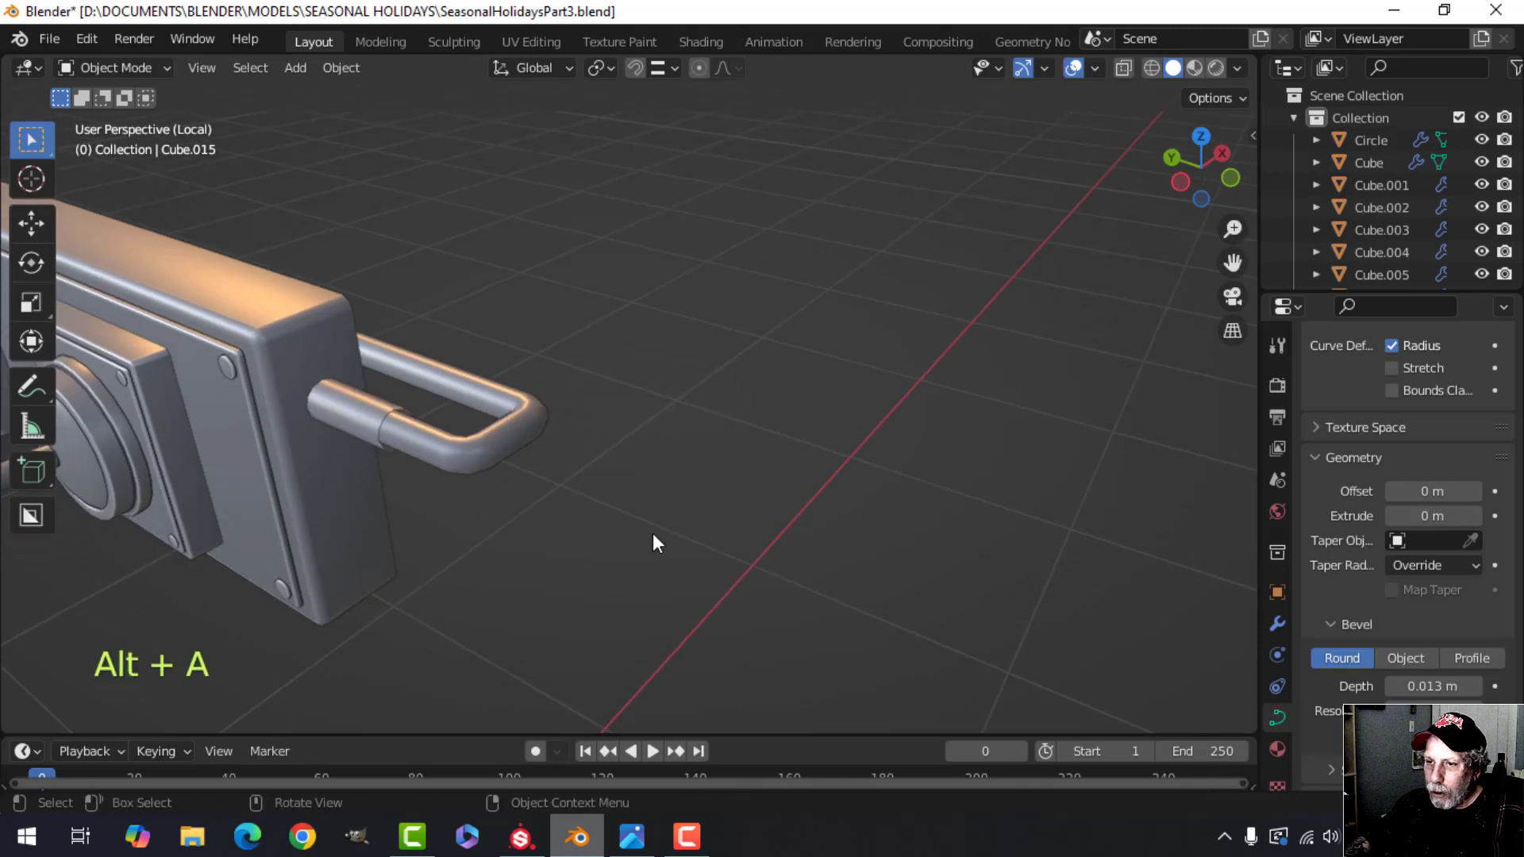
middle_click_drag(611, 535, 773, 556, "shift")
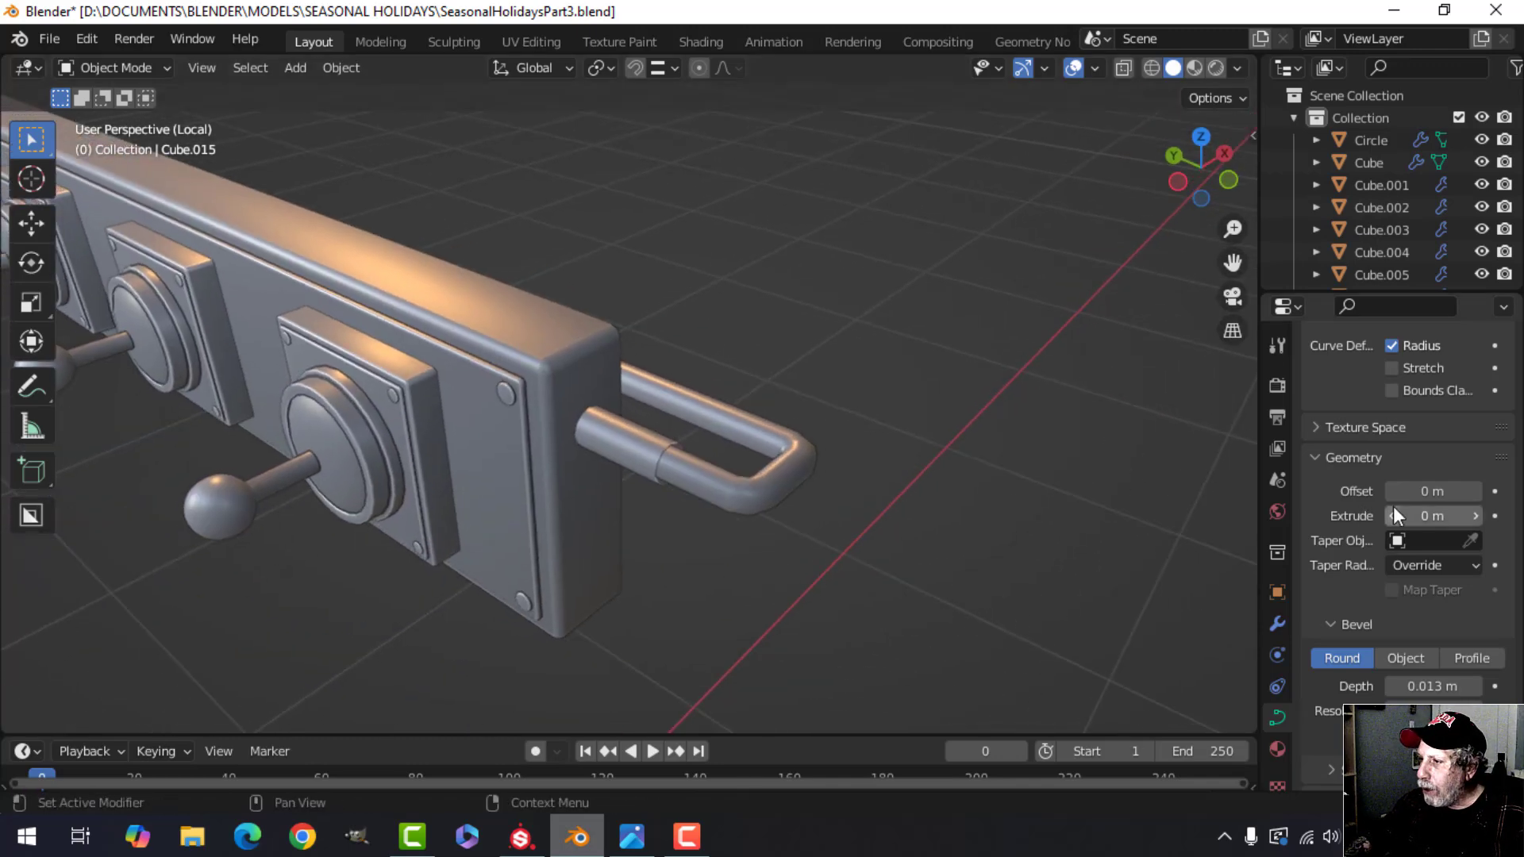
- Set the short sleeve curve's preview resolution to 3 and convert it to a mesh
scroll(1397, 516, "up", 8)
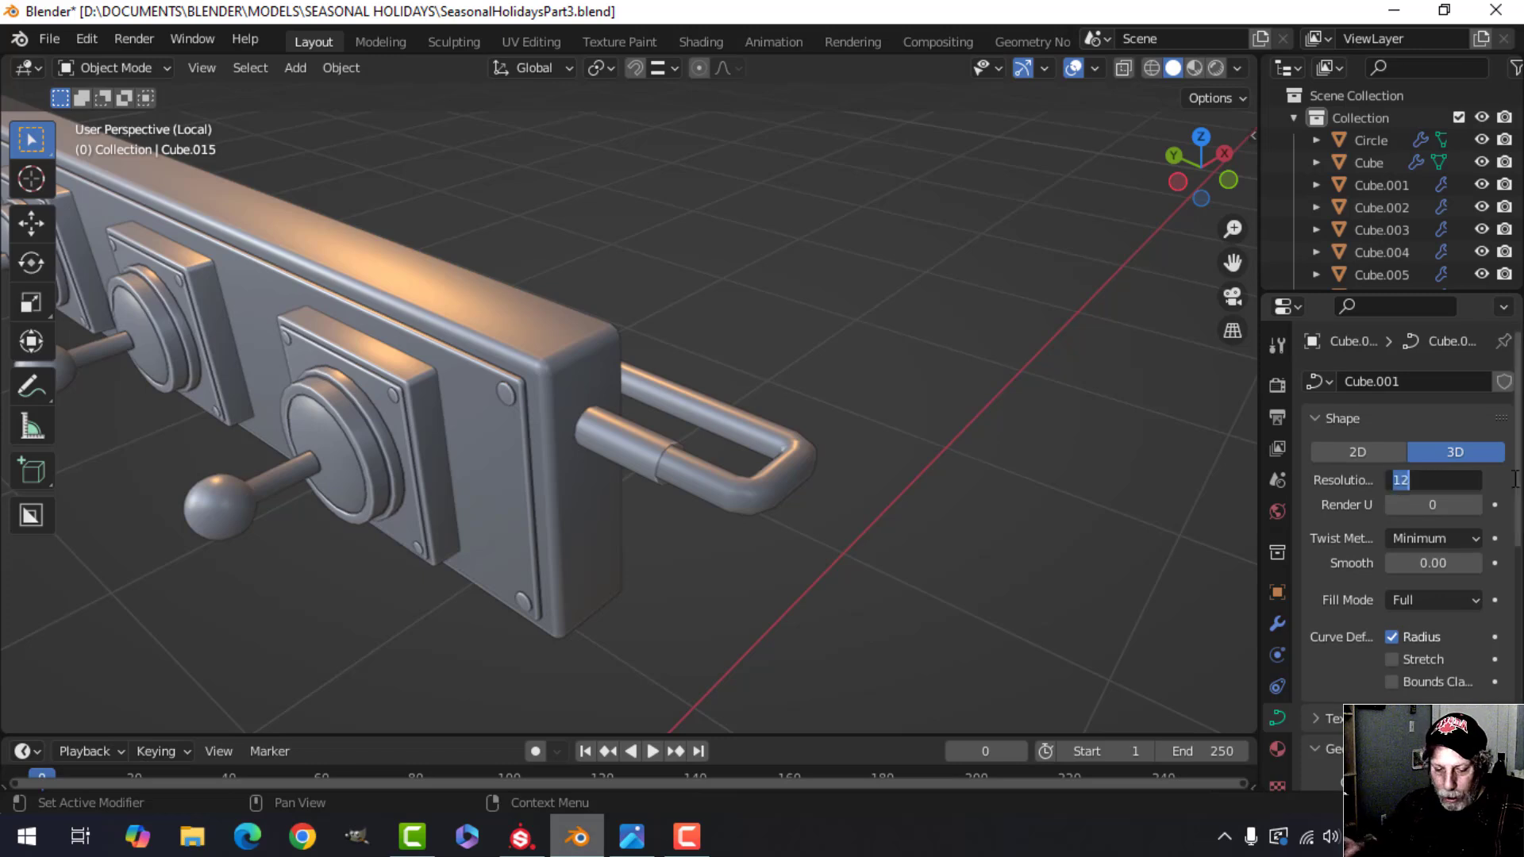
left_click(630, 445)
right_click(630, 442)
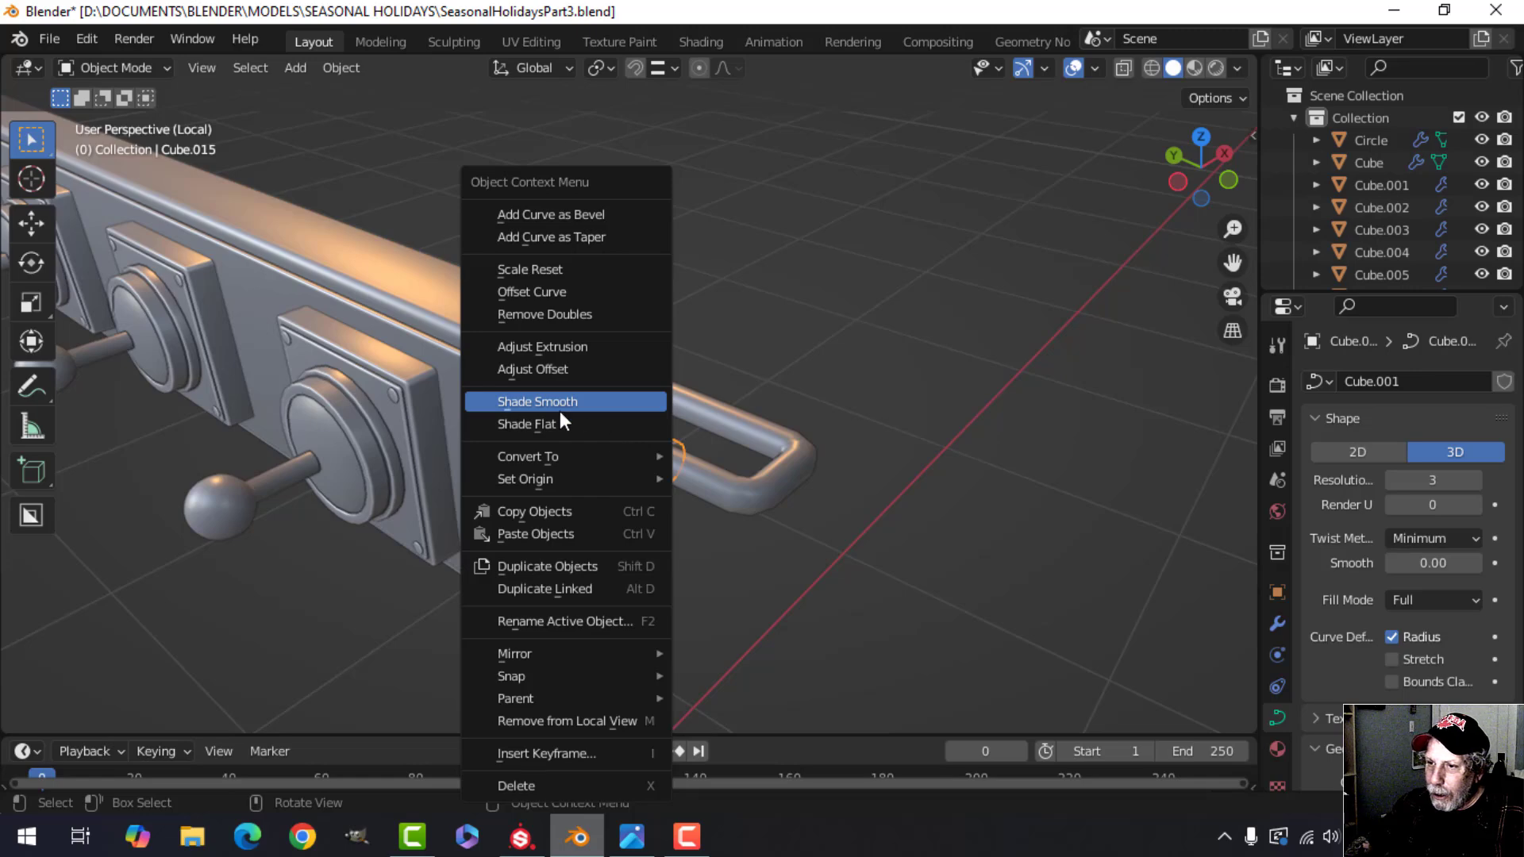
left_click(719, 474)
scroll(719, 496, "up", 5)
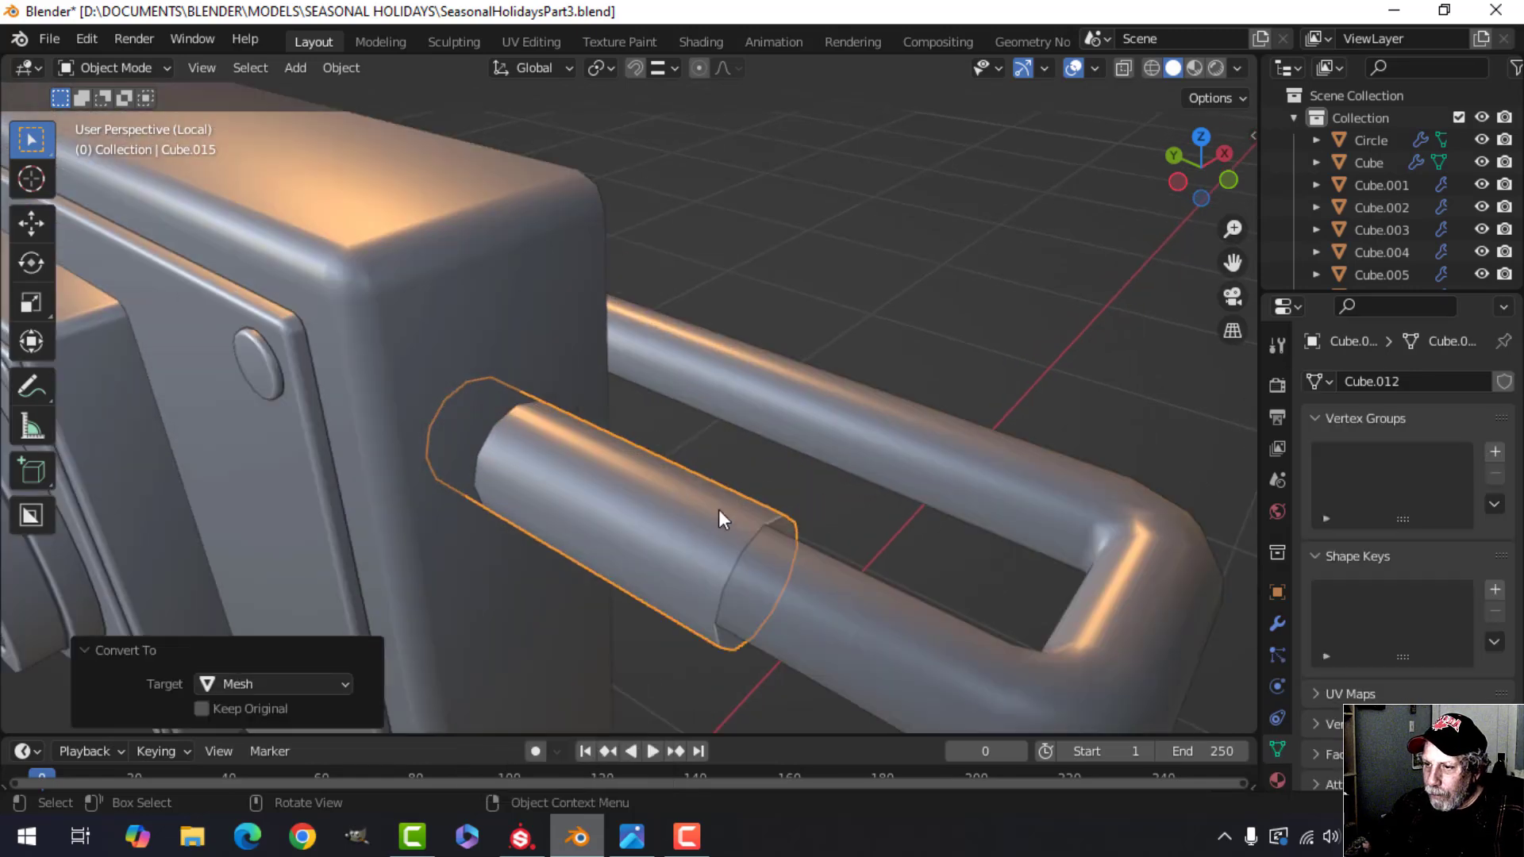
- Fill the outer end loop of the cylindrical sleeve with a face and bevel that rim with 2 segments
key("Tab")
scroll(762, 476, "down", 1)
middle_click_drag(772, 469, 741, 396, "shift")
key("alt+a")
key("2")
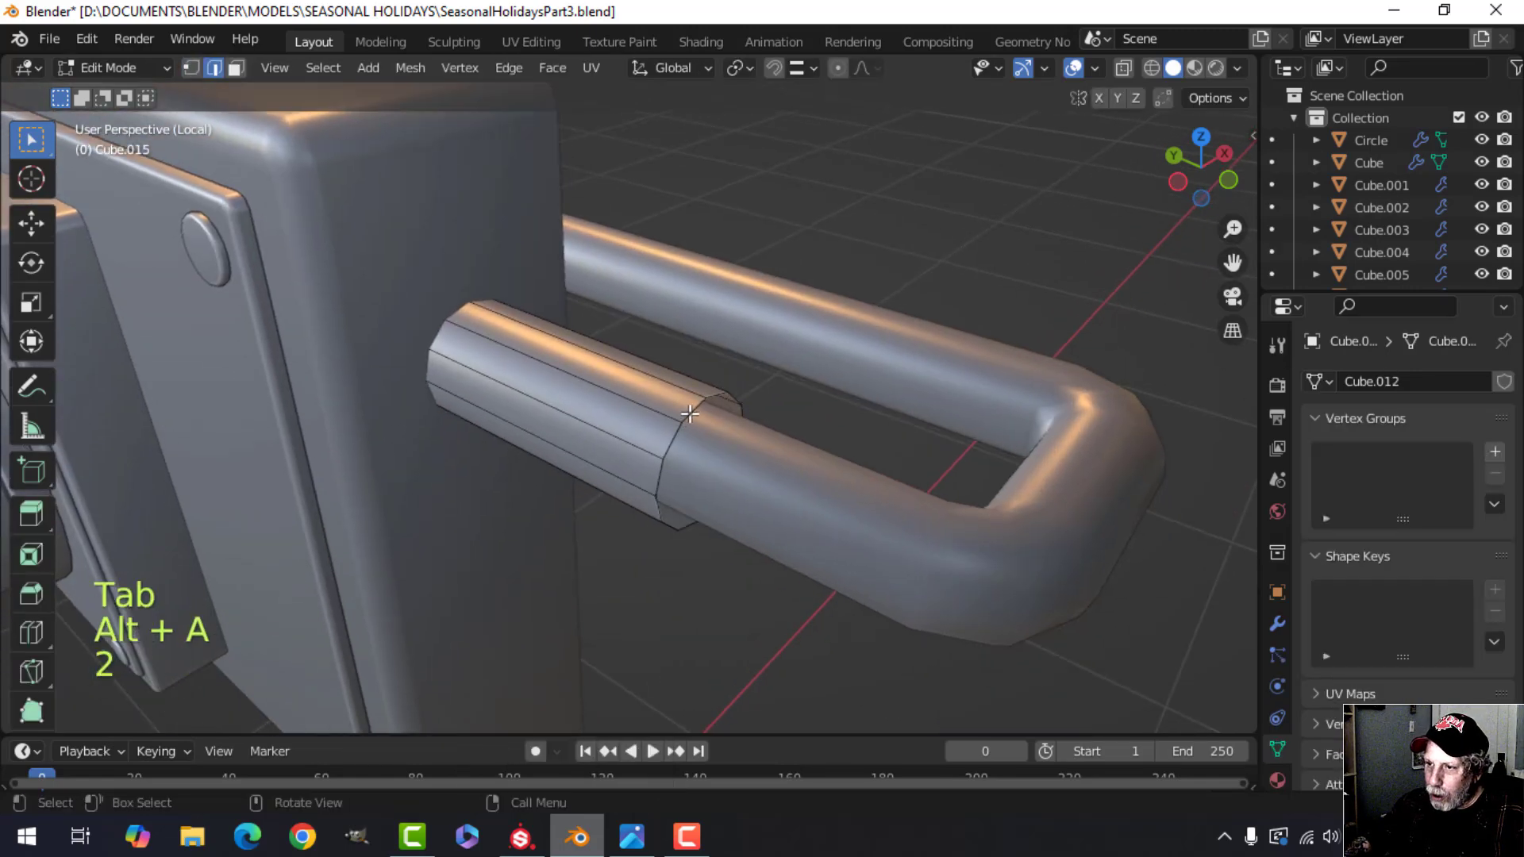
left_click(690, 414, "alt")
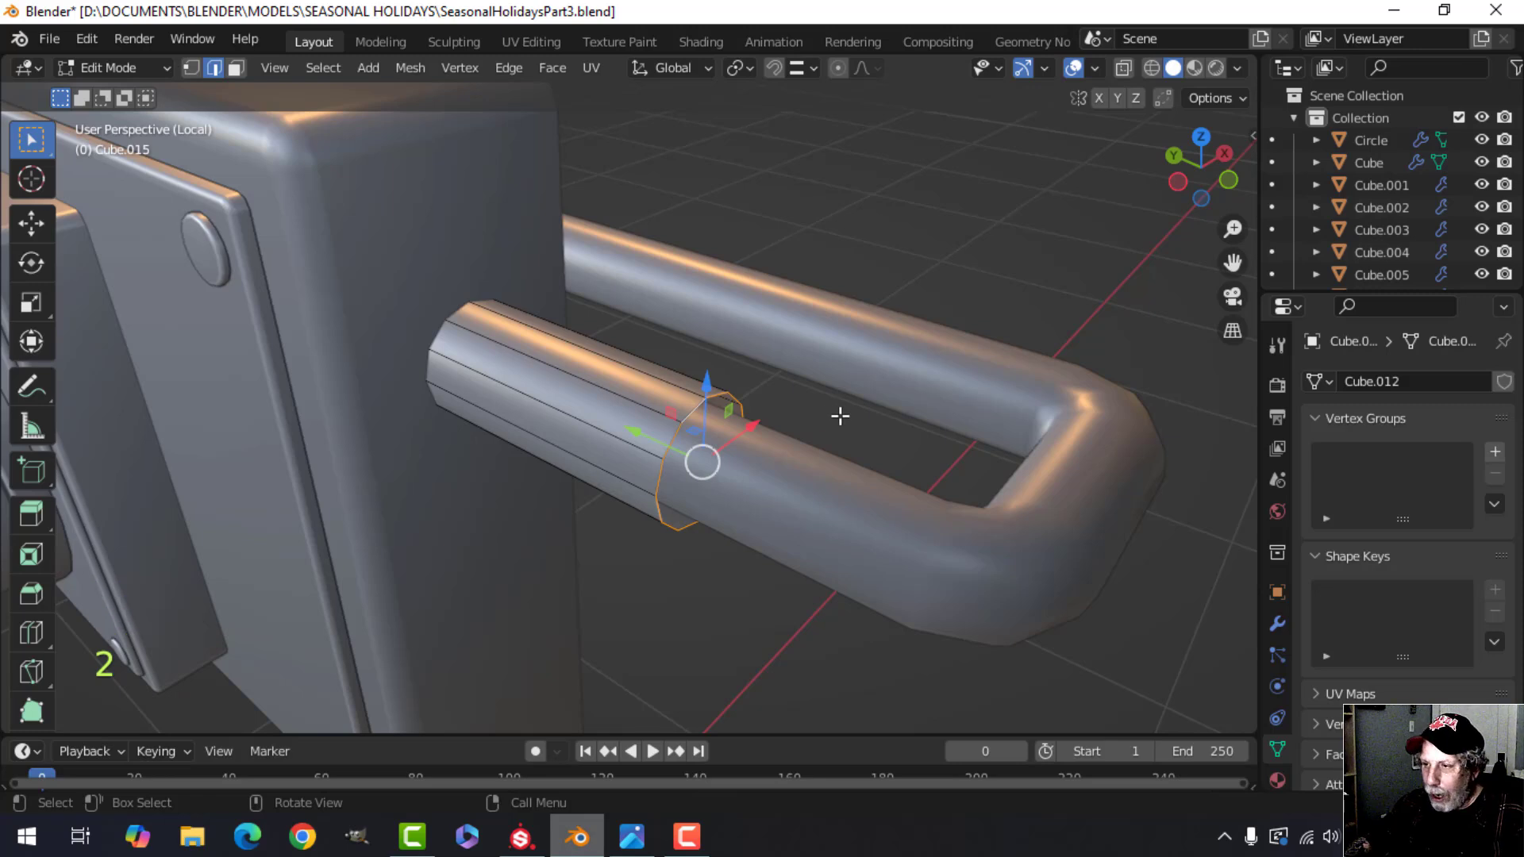
key("f")
key("ctrl+b")
key("shift")
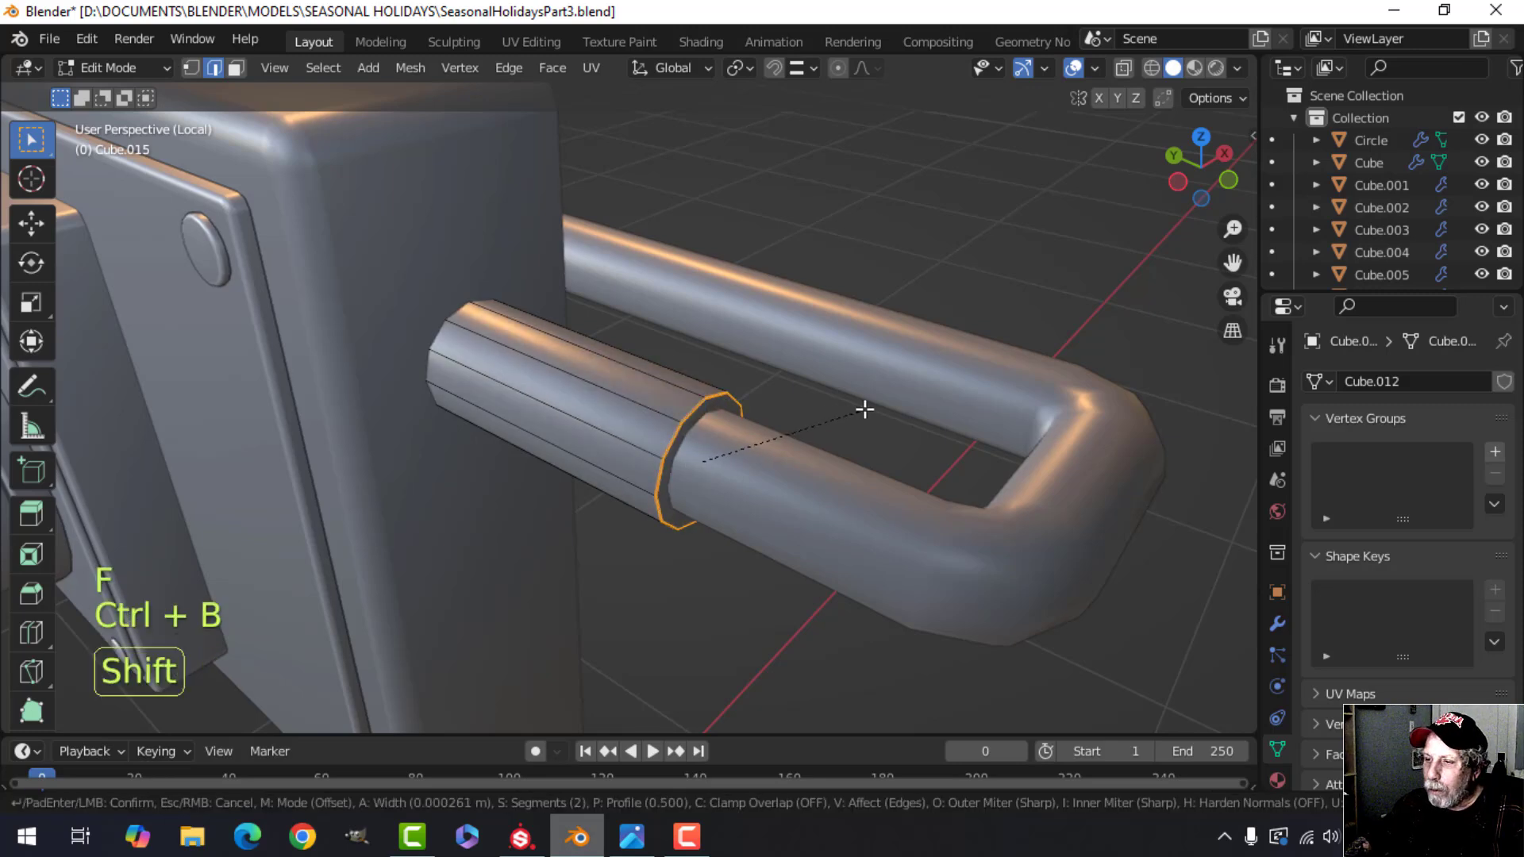
left_click(926, 386)
key("Tab")
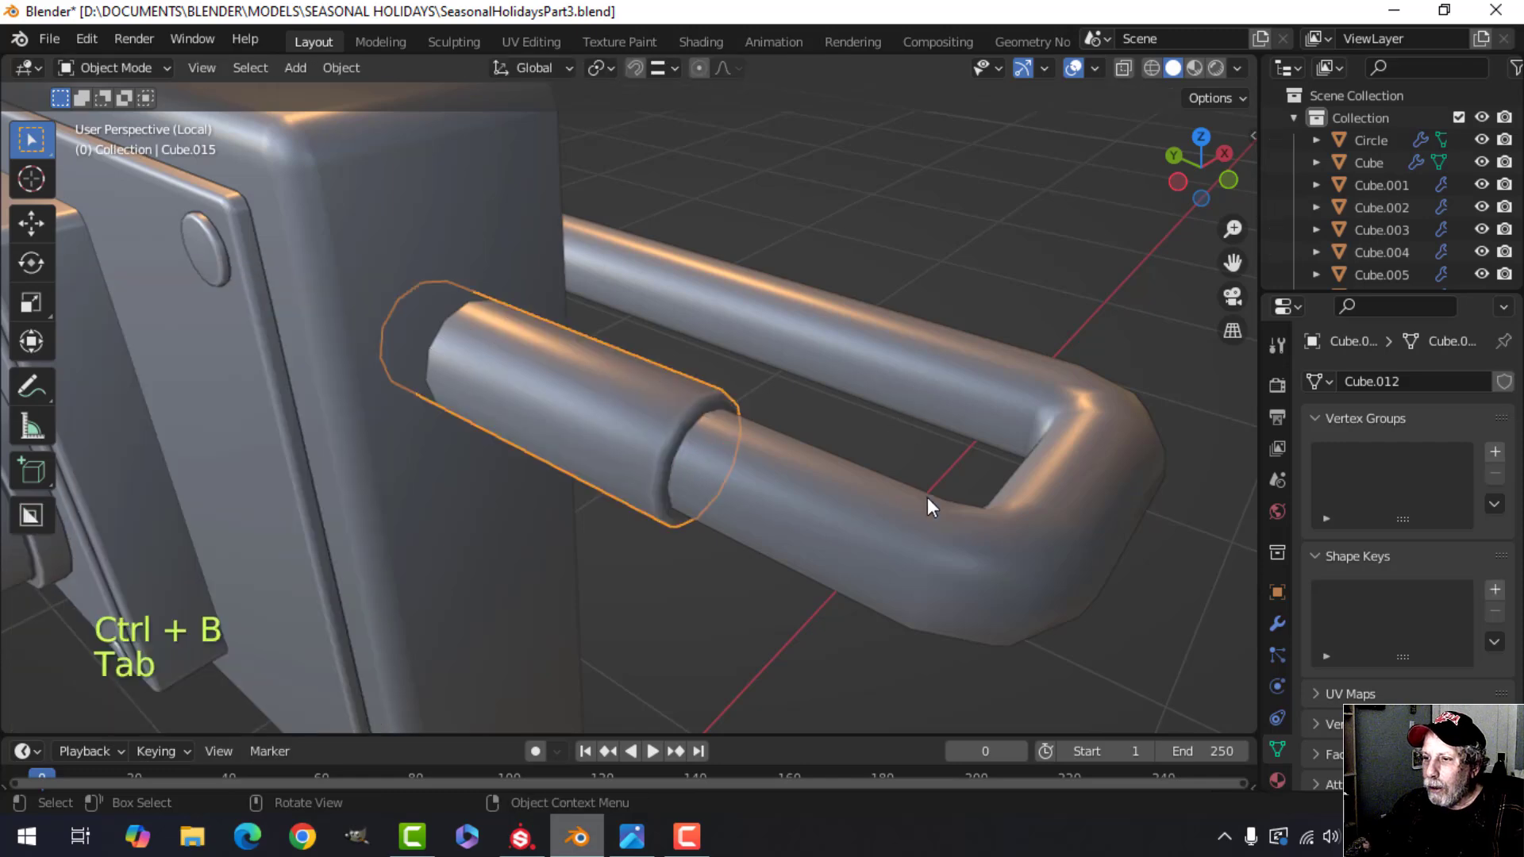
- Set the U-shaped pipe curve's resolution to 3 and convert it to a mesh
left_click(867, 532)
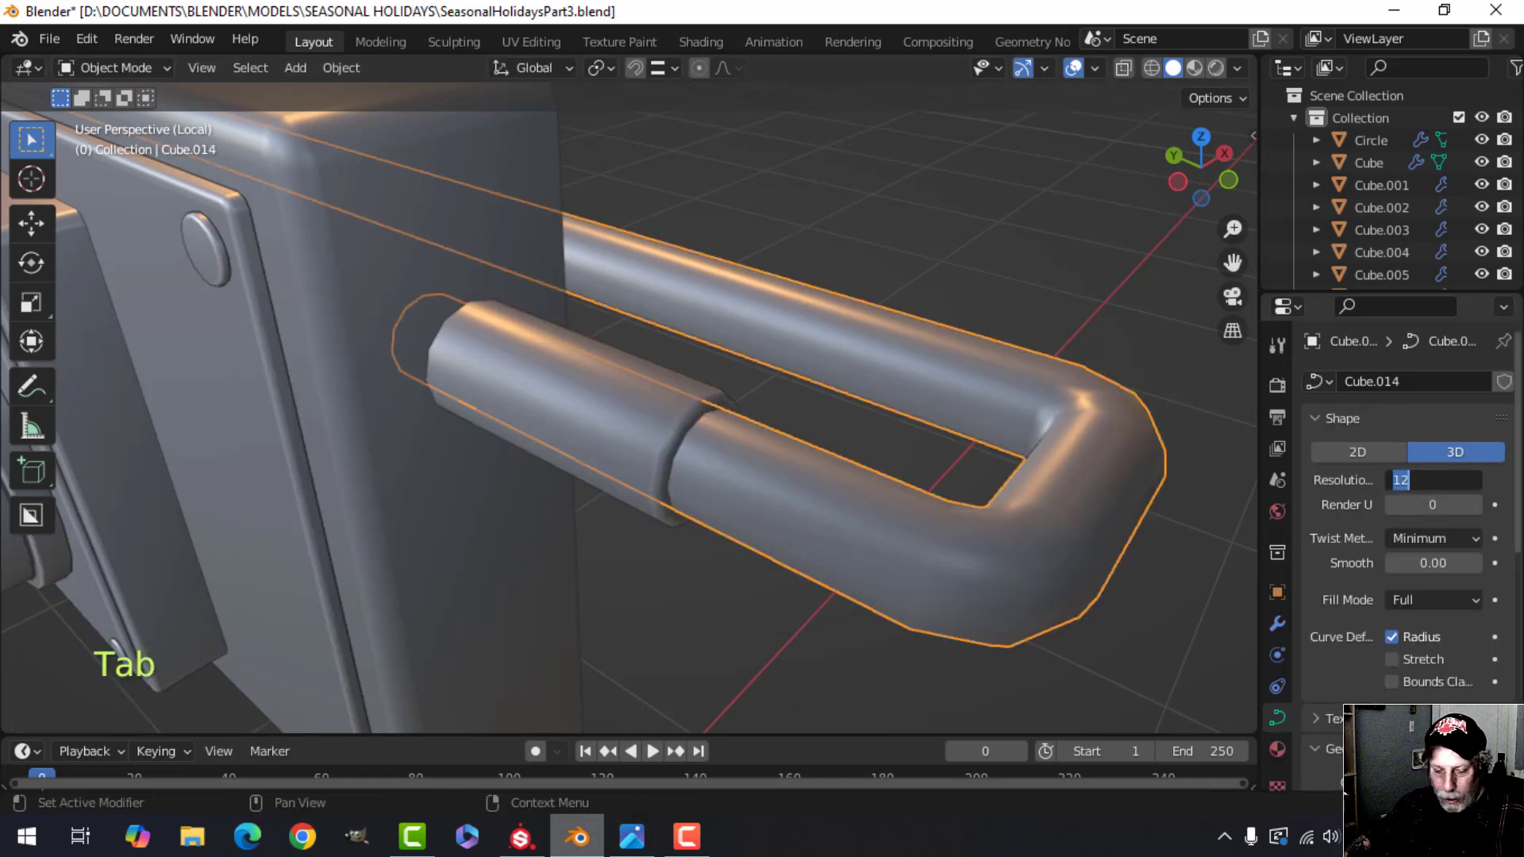
right_click(752, 527)
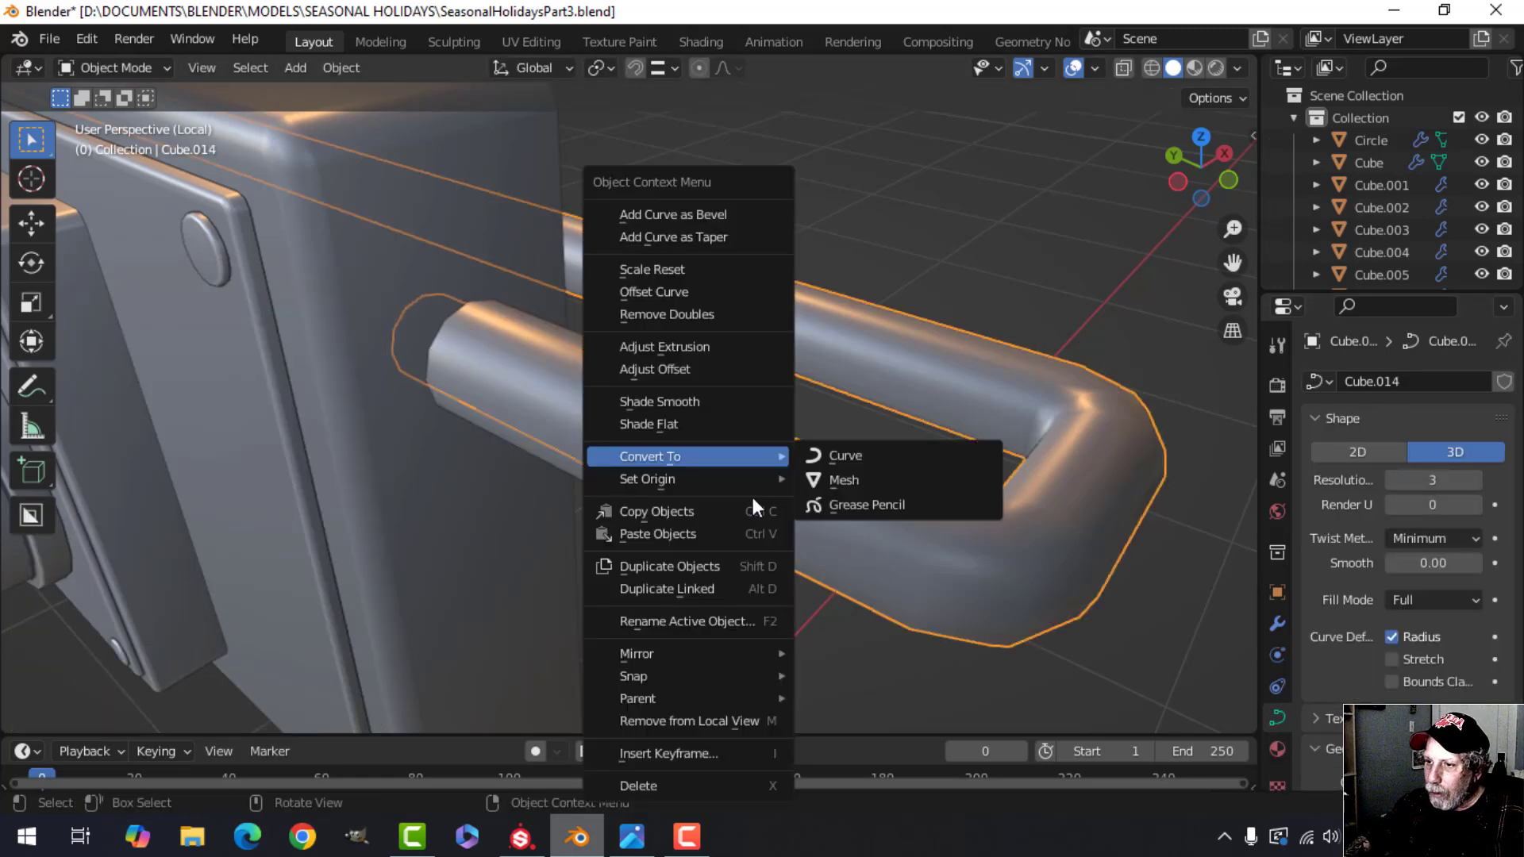
mouse_move(725, 452)
left_click(843, 480)
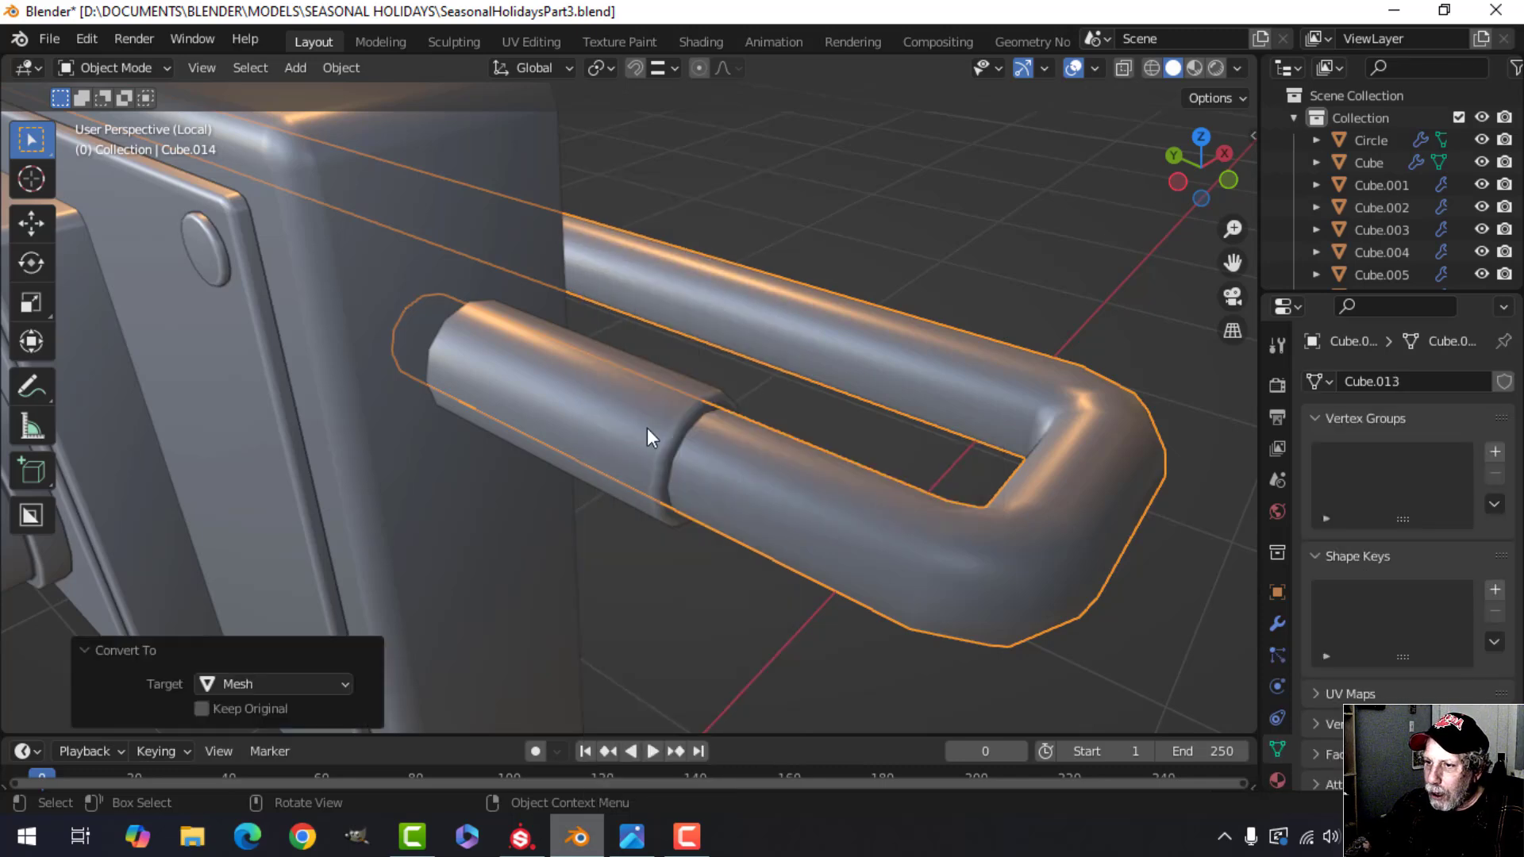
- Join the U-shaped pipe mesh and the bevelled sleeve into one object
left_click(627, 421, "shift")
key("ctrl+j")
scroll(627, 420, "down", 6)
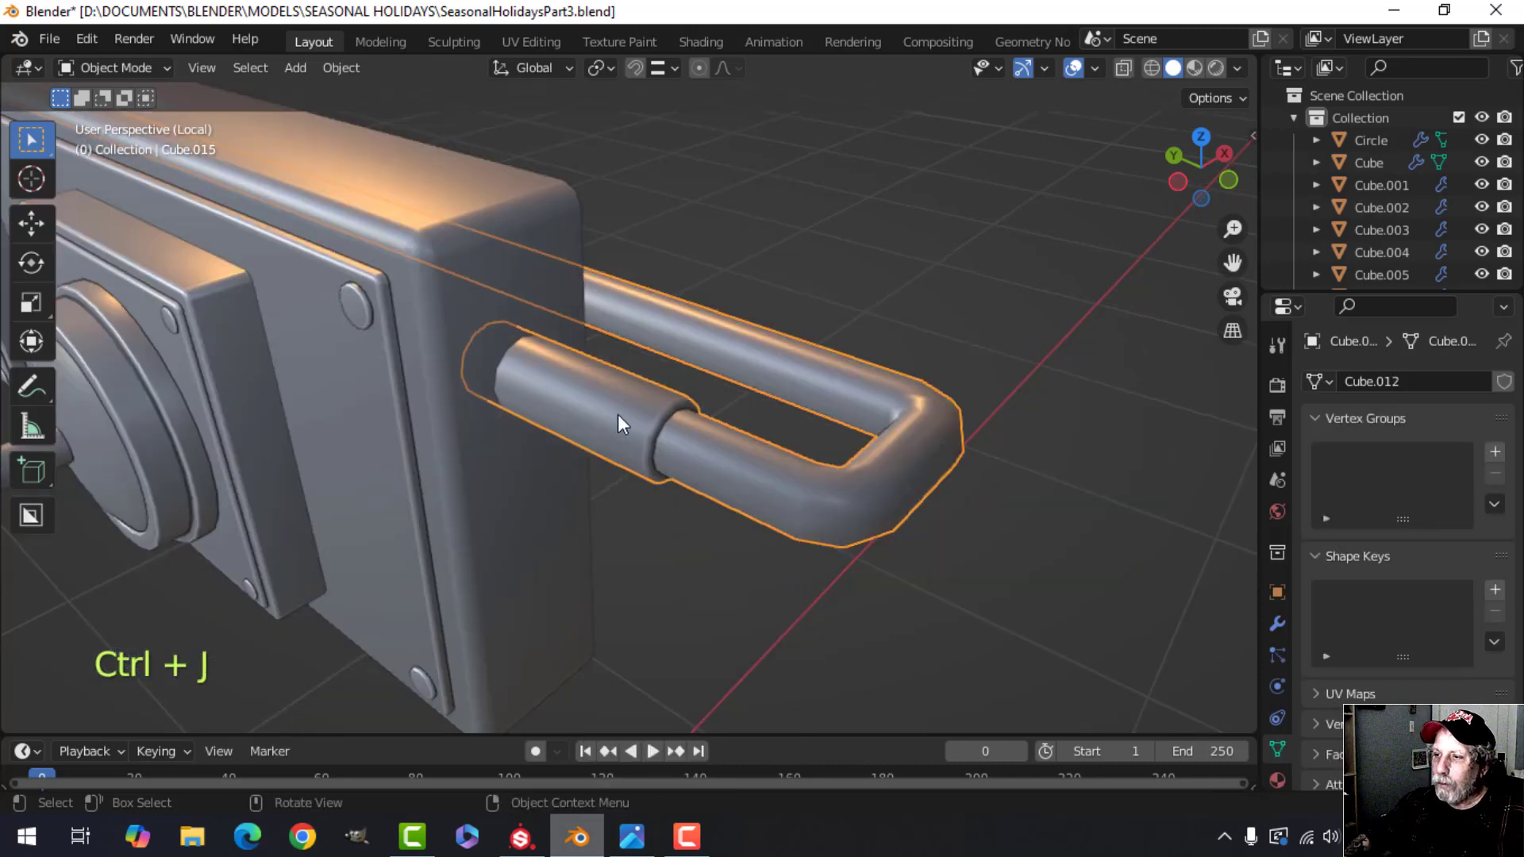
key("alt+a")
middle_click_drag(789, 398, 752, 389)
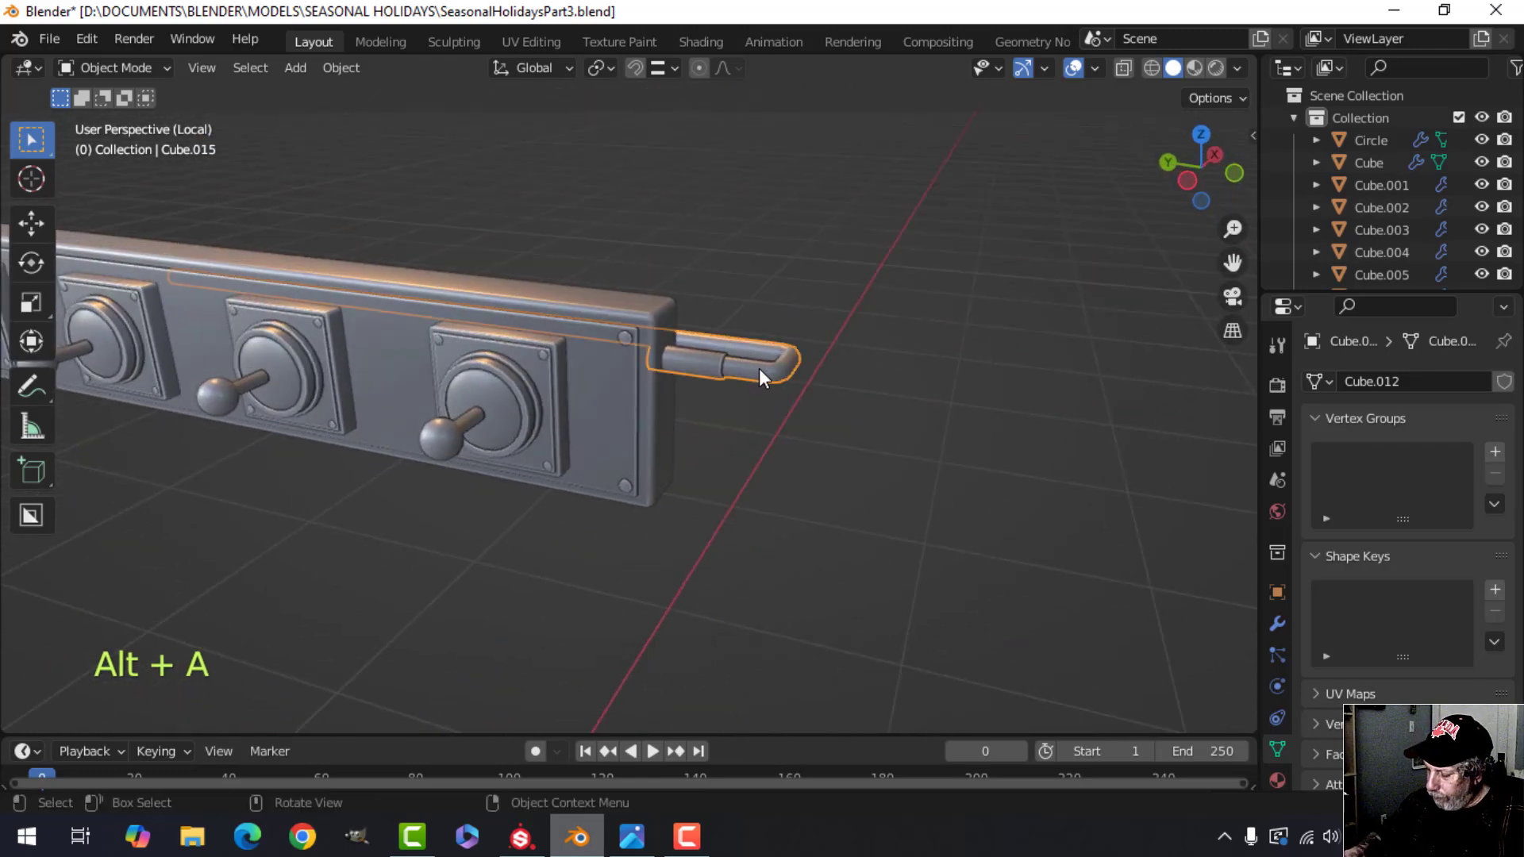
- Duplicate the entire pipe mesh in Edit Mode from the left view and move the copy straight down along Z
key("ctrl+KP_3")
middle_click_drag(854, 341, 802, 408, "shift")
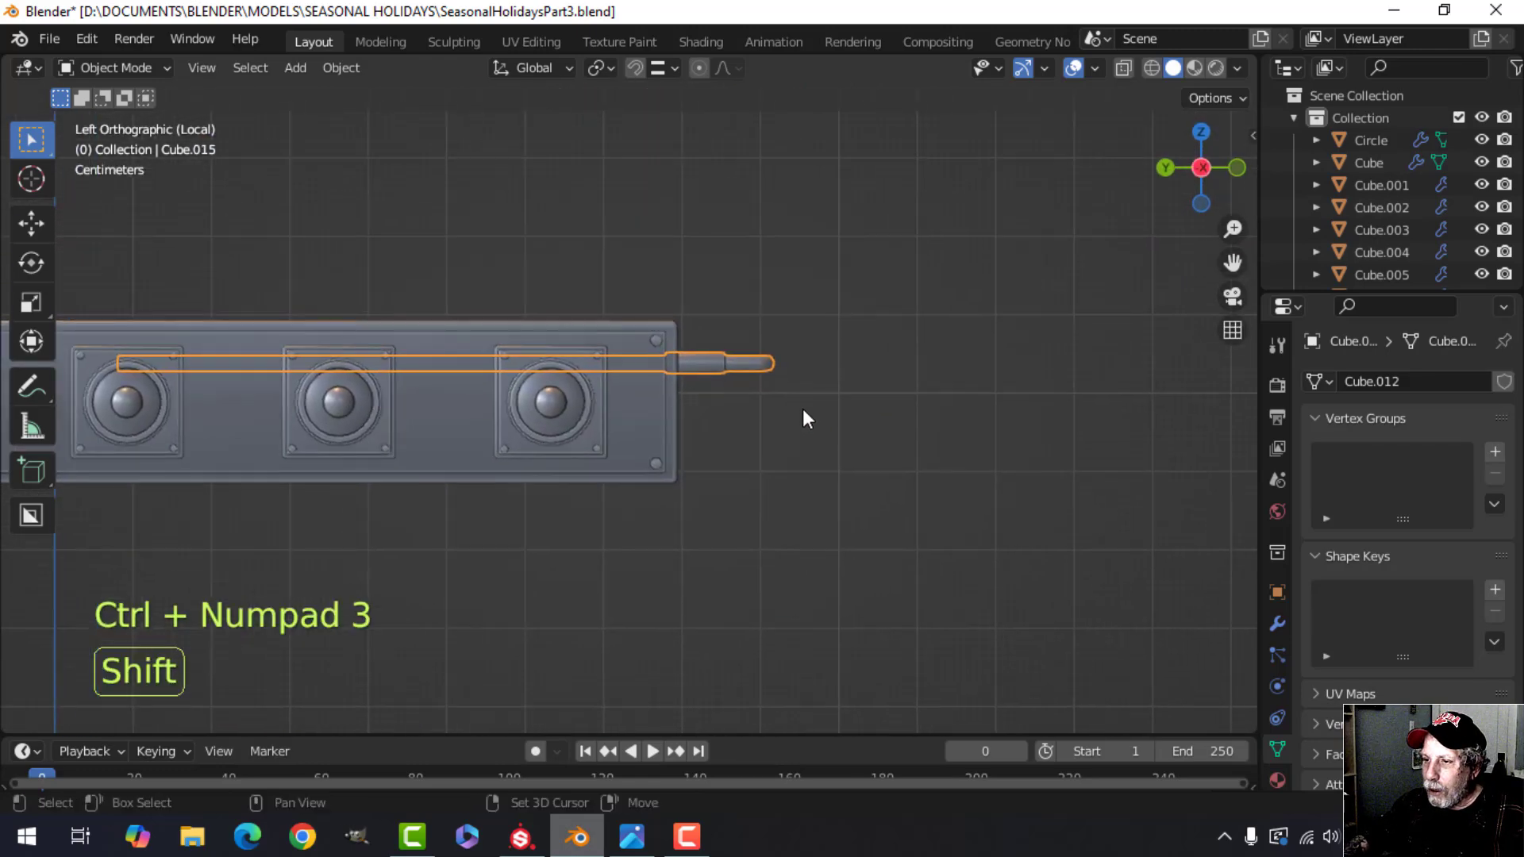
scroll(802, 409, "up", 3)
key("Tab")
key("a")
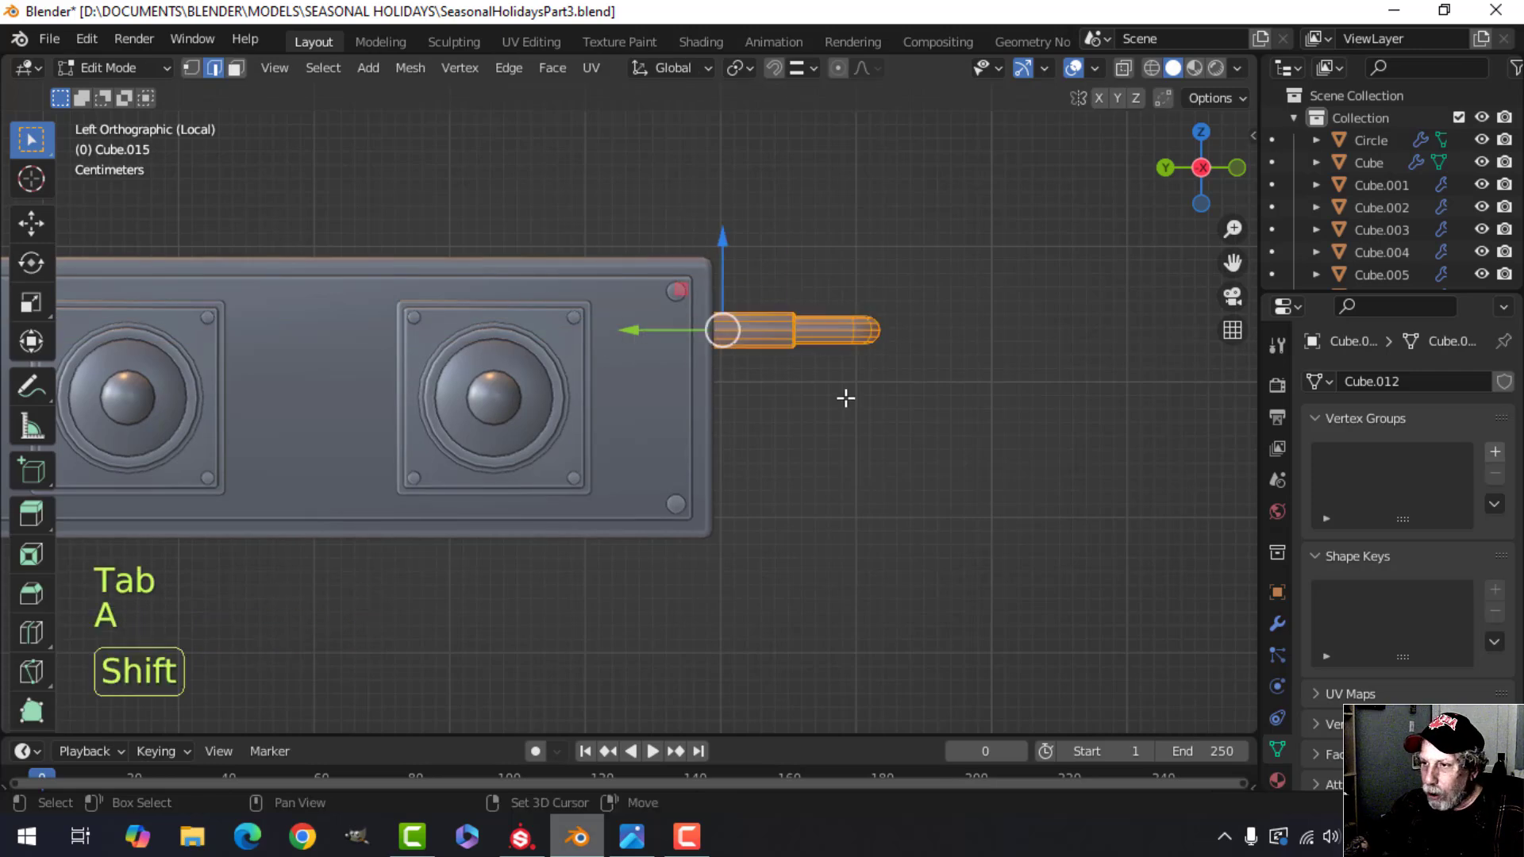
key("shift+d")
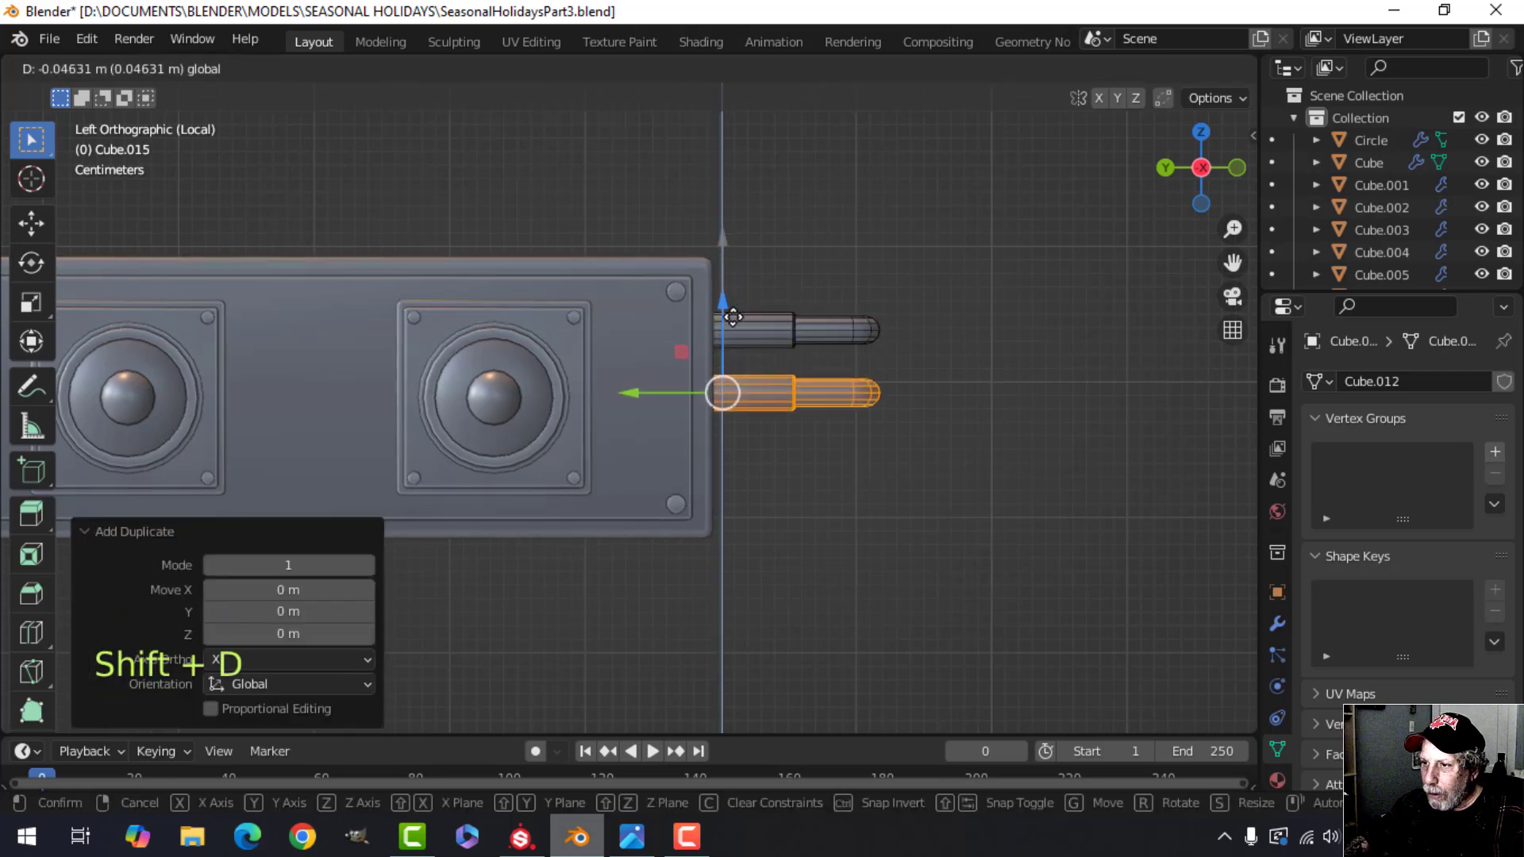
left_click(736, 311)
- Shift both pipe loops slightly down along Z so they sit centred on the panel's end
key("a")
left_click_drag(731, 282, 728, 301)
key("Tab")
scroll(825, 330, "down", 5)
key("alt+a")
- Join the pair of pipe loops to the panel body as a single object
middle_click_drag(770, 381, 810, 374)
scroll(665, 385, "up", 3)
middle_click_drag(663, 386, 704, 418, "shift")
left_click(665, 403)
left_click(628, 394, "shift")
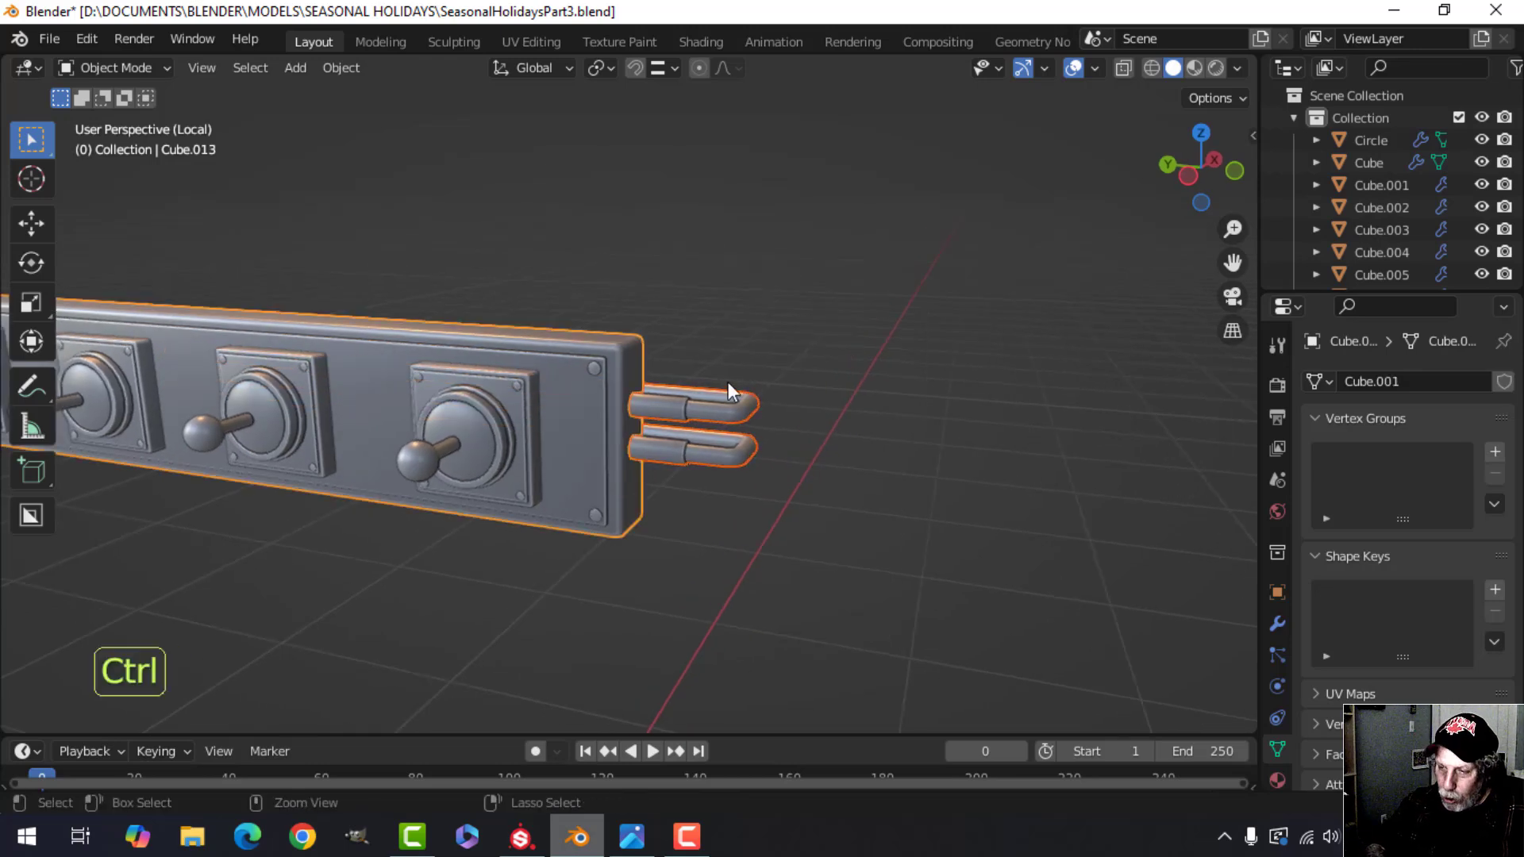
key("ctrl+j")
- Merge all vertices of the joined panel mesh by distance
scroll(727, 382, "down", 4)
key("Tab")
key("a")
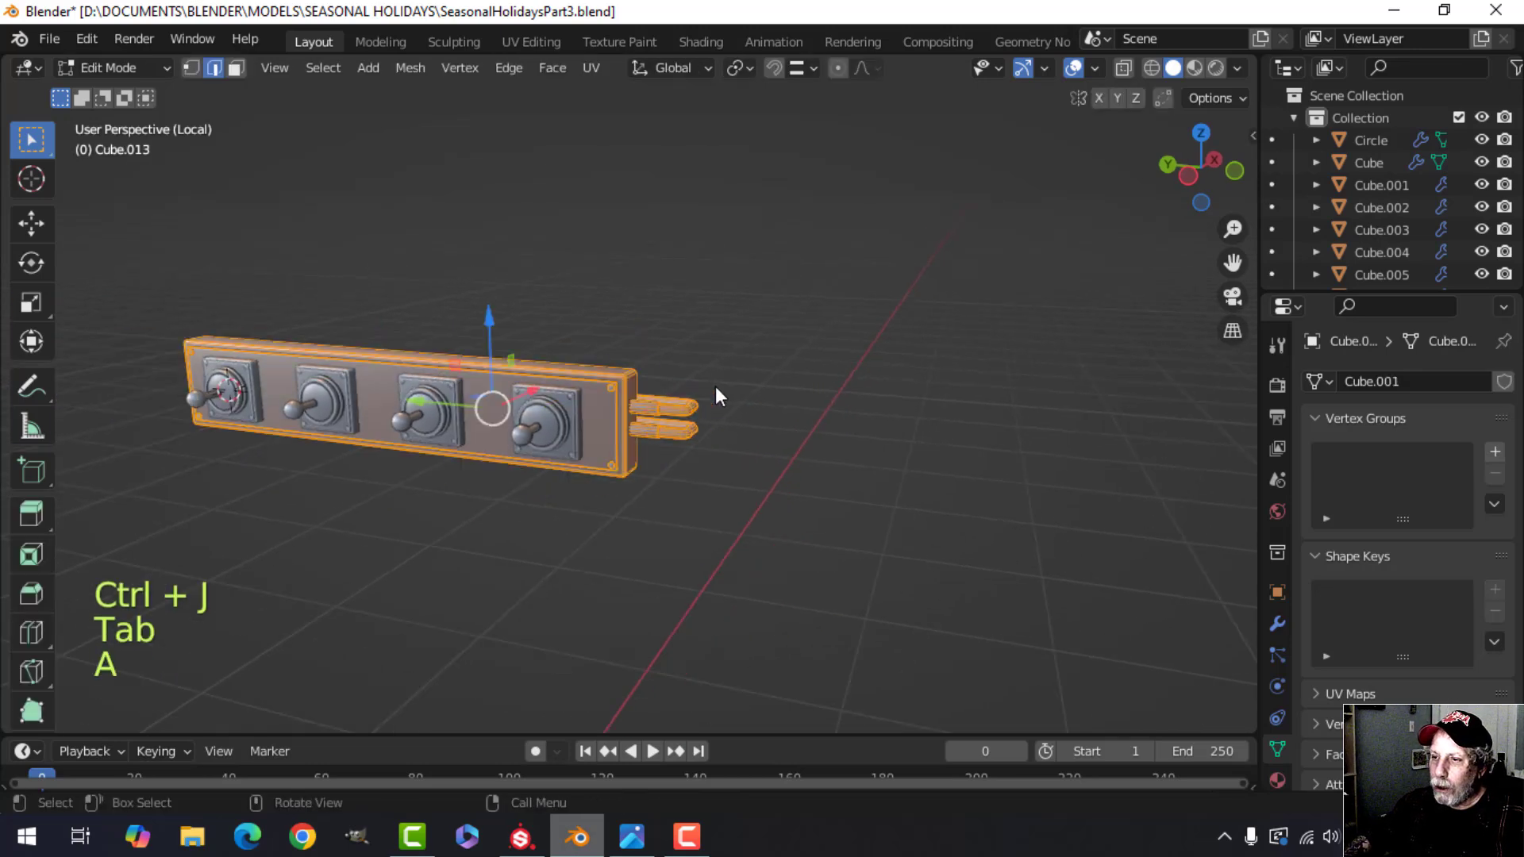
key("m")
left_click(716, 385)
key("Tab")
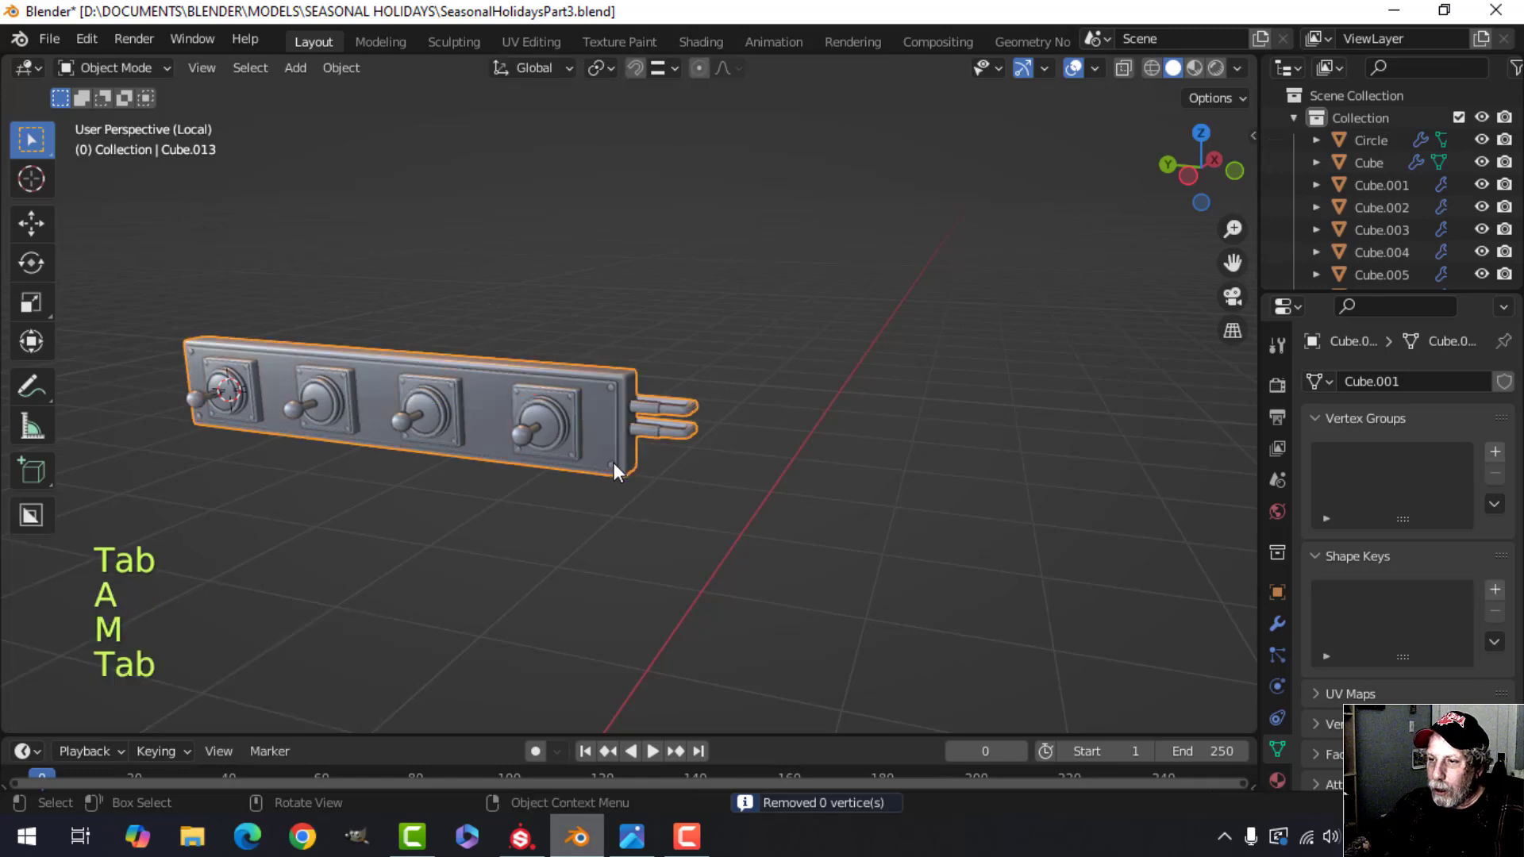
- Examine the assembled lever panel from the front and at an angle
scroll(577, 457, "down", 2)
key("alt+a")
middle_click_drag(497, 448, 648, 437, "shift")
scroll(654, 457, "up", 3)
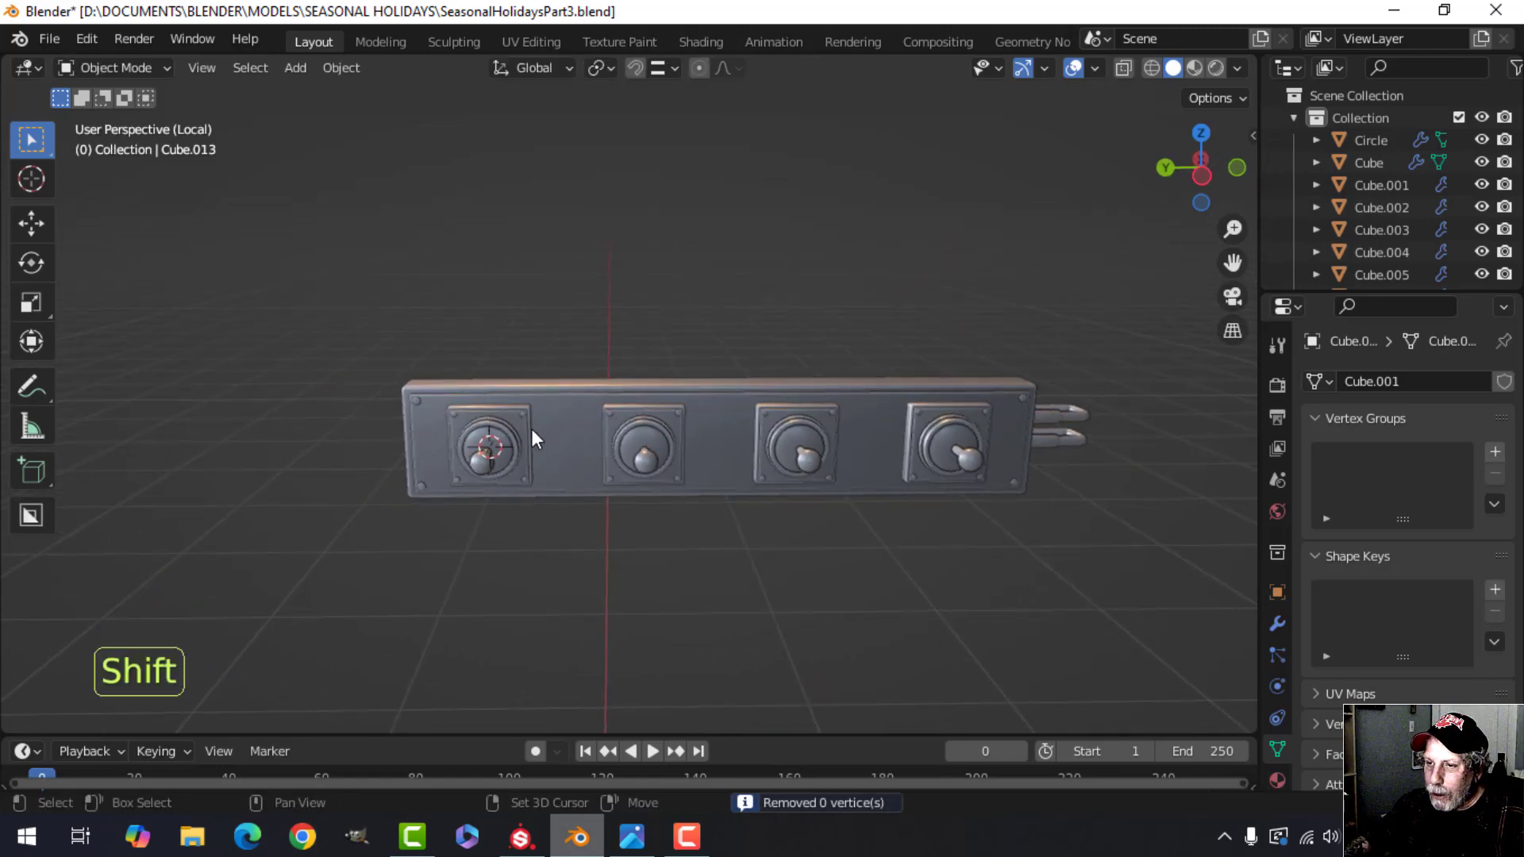
middle_click_drag(531, 428, 613, 444, "shift")
middle_click_drag(627, 456, 595, 412)
scroll(682, 441, "down", 1)
scroll(638, 445, "up", 5)
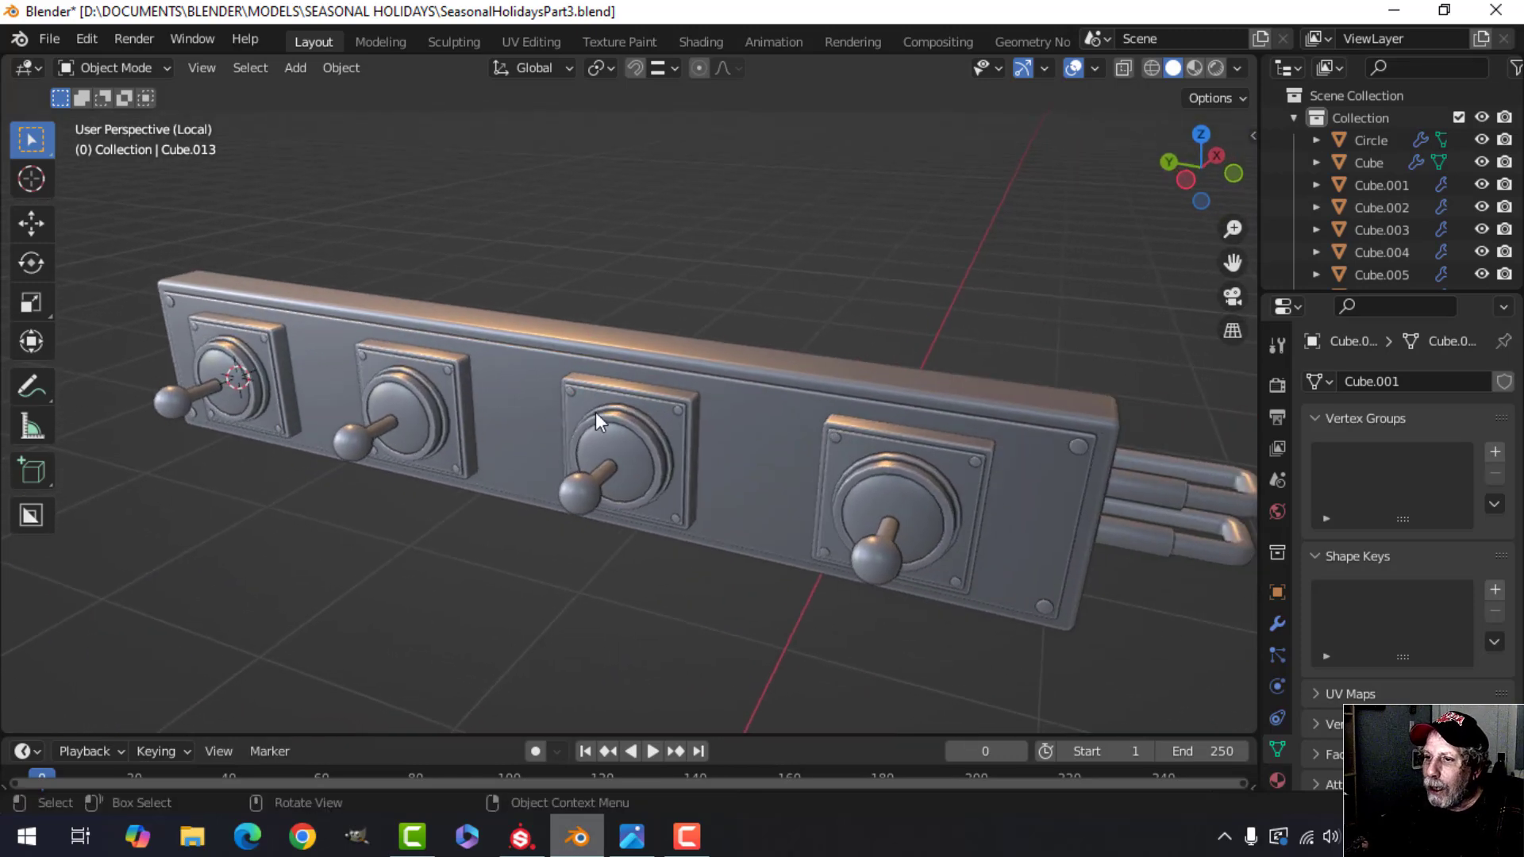
- Check the mesh statistics with all objects selected using the Statistics overlay, and turn the overlay off again
key("a")
scroll(759, 393, "down", 2)
key("alt+a")
key("a")
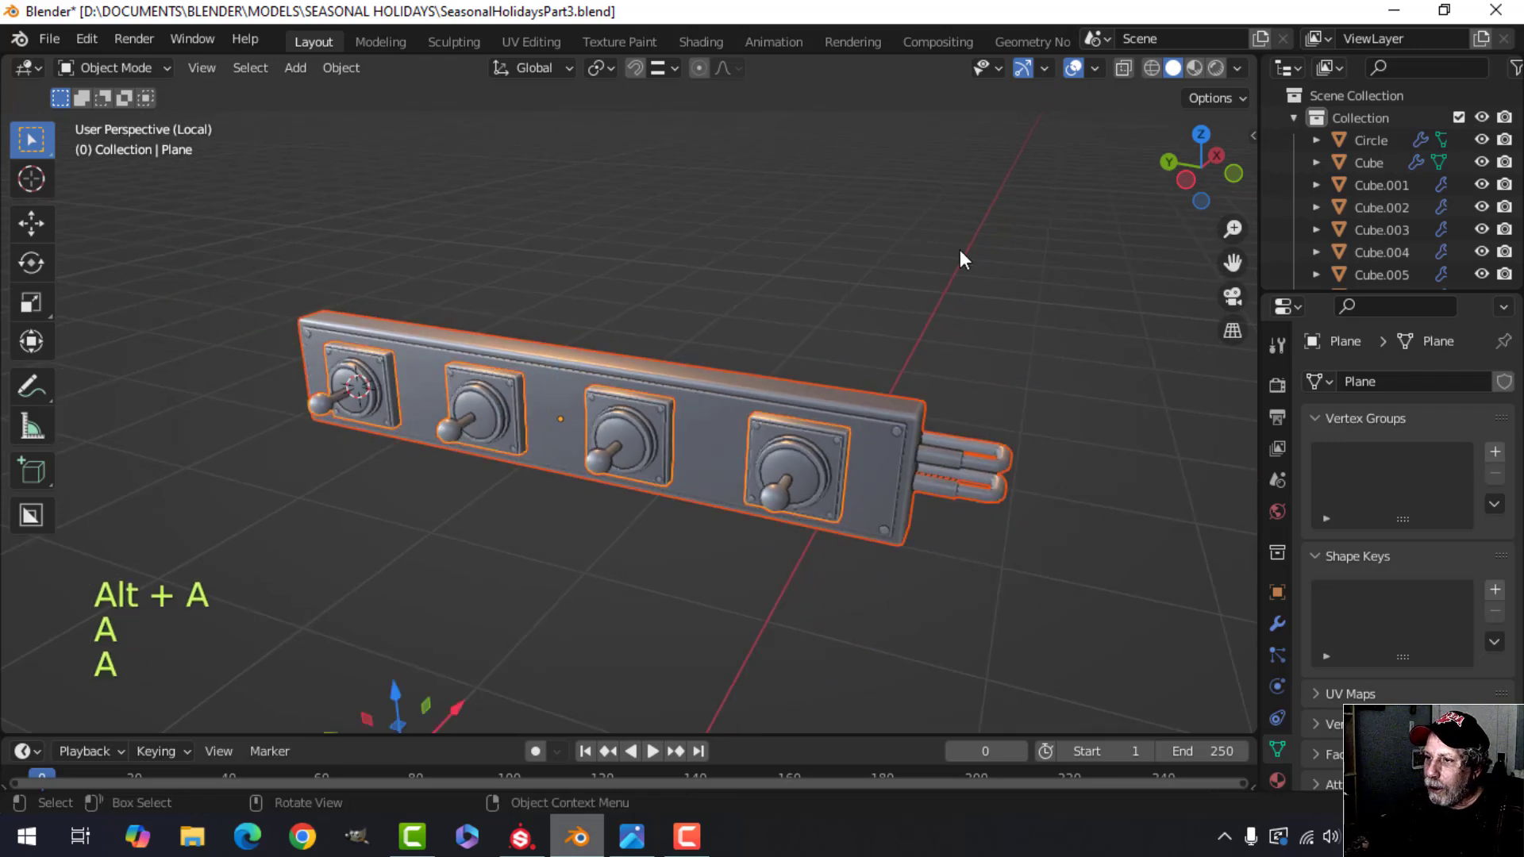
left_click(1096, 66)
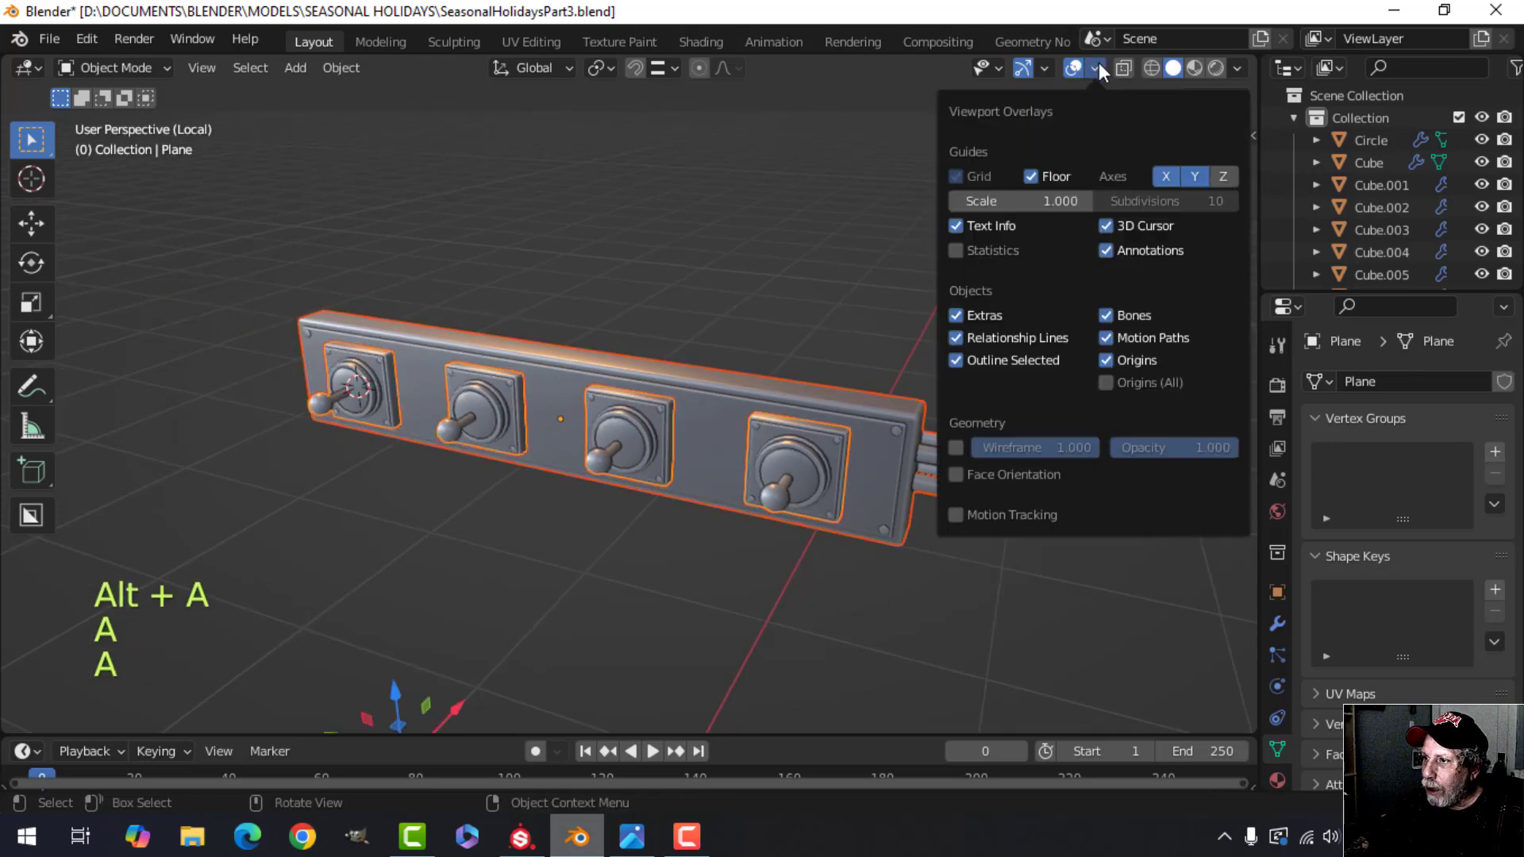
left_click(993, 244)
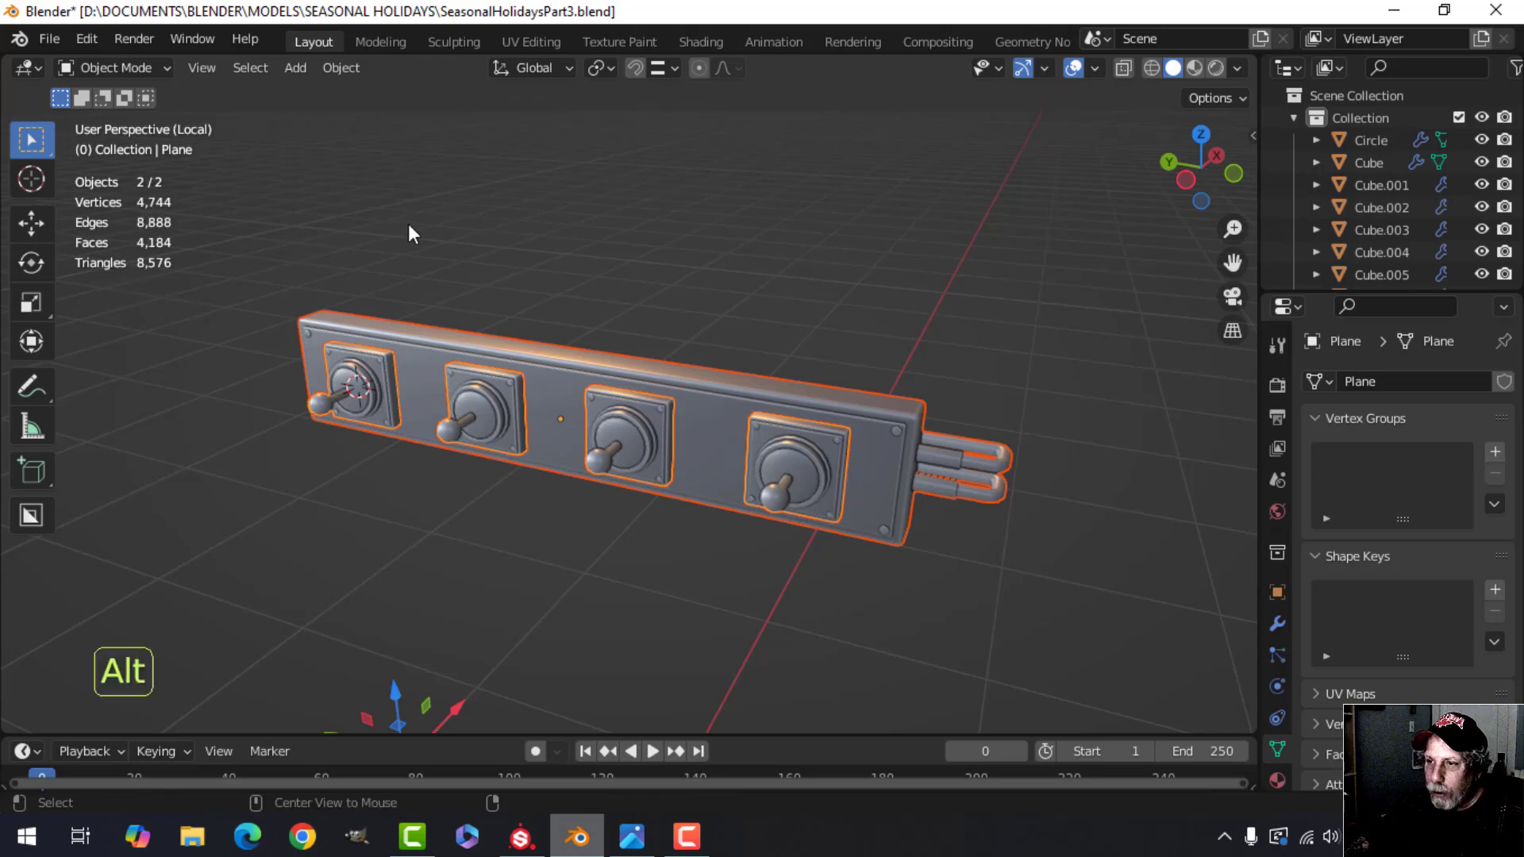
key("alt+a")
scroll(656, 236, "down", 1)
left_click(1095, 69)
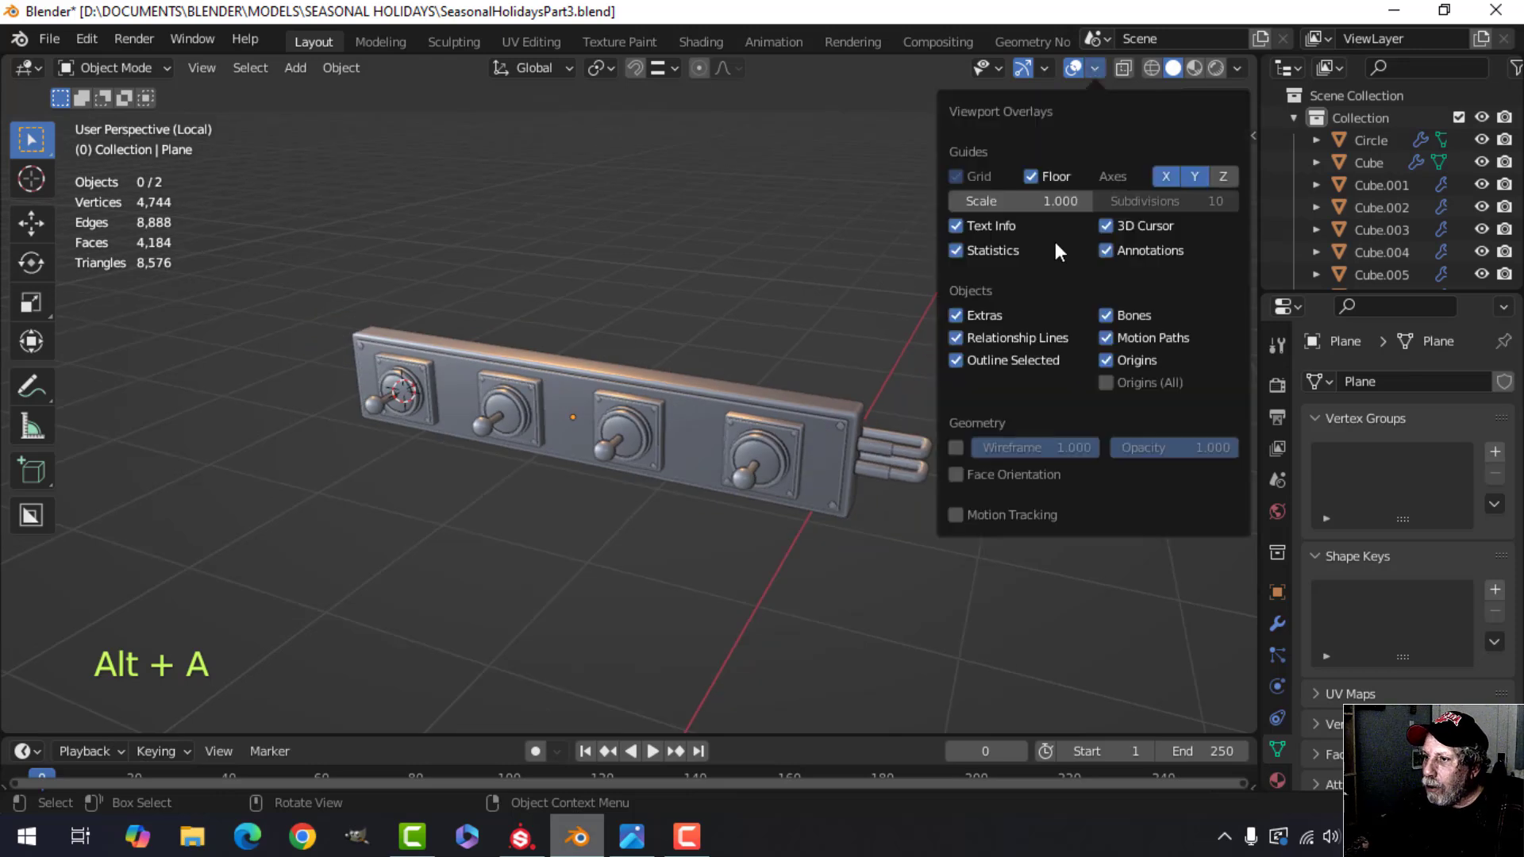
left_click(987, 251)
- Switch to the UV Editing workspace and put the panel body into Edit Mode
middle_click_drag(763, 373, 781, 336, "shift")
mouse_move(780, 337)
middle_mouse_down("shift")
mouse_move(783, 360)
mouse_move(769, 336)
mouse_move(808, 350)
mouse_move(784, 341)
middle_mouse_up("shift")
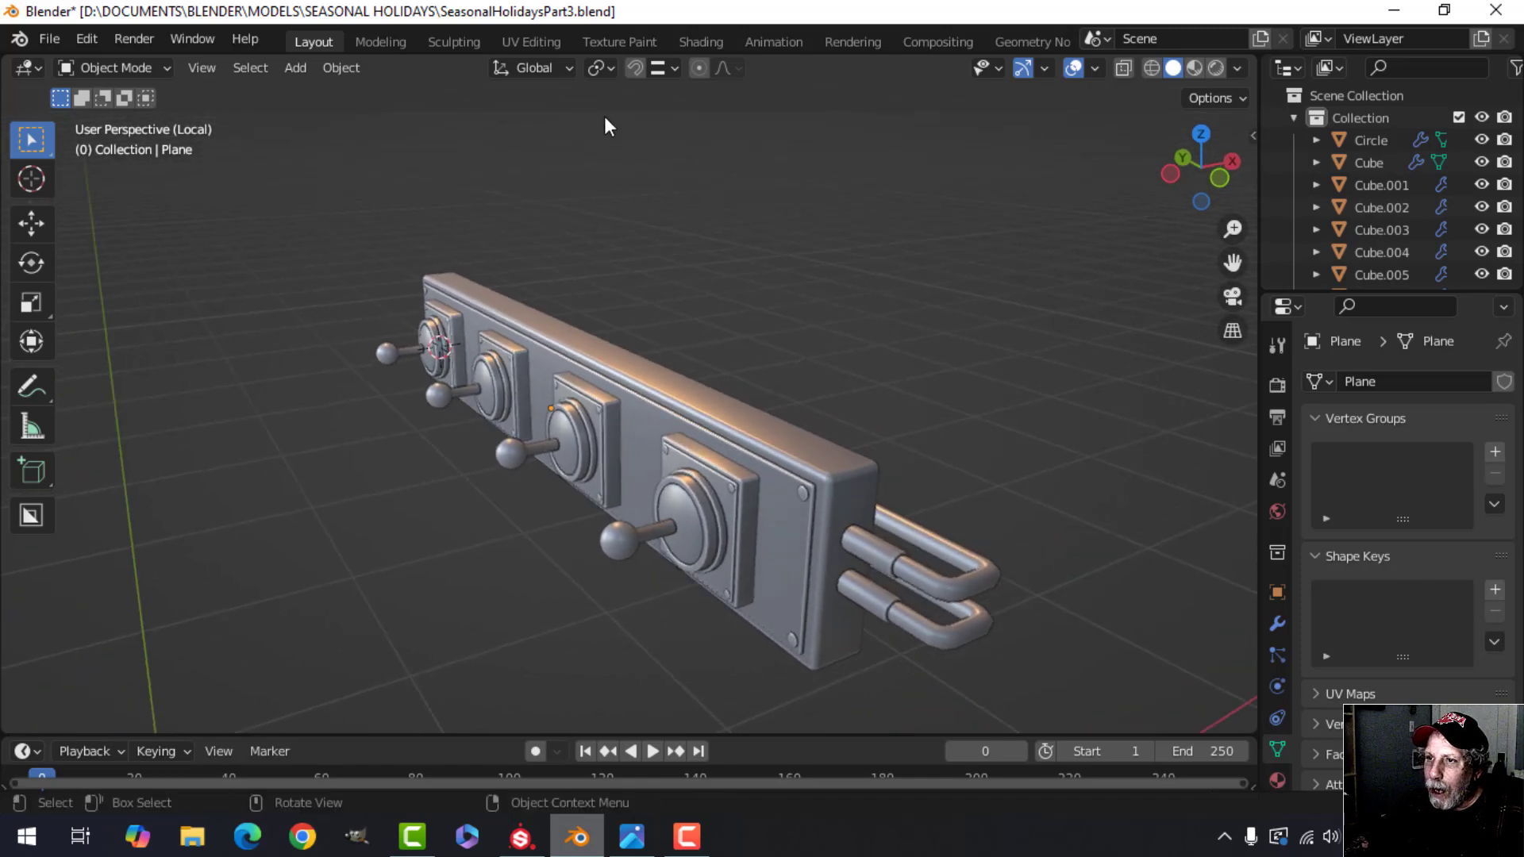
left_click(532, 42)
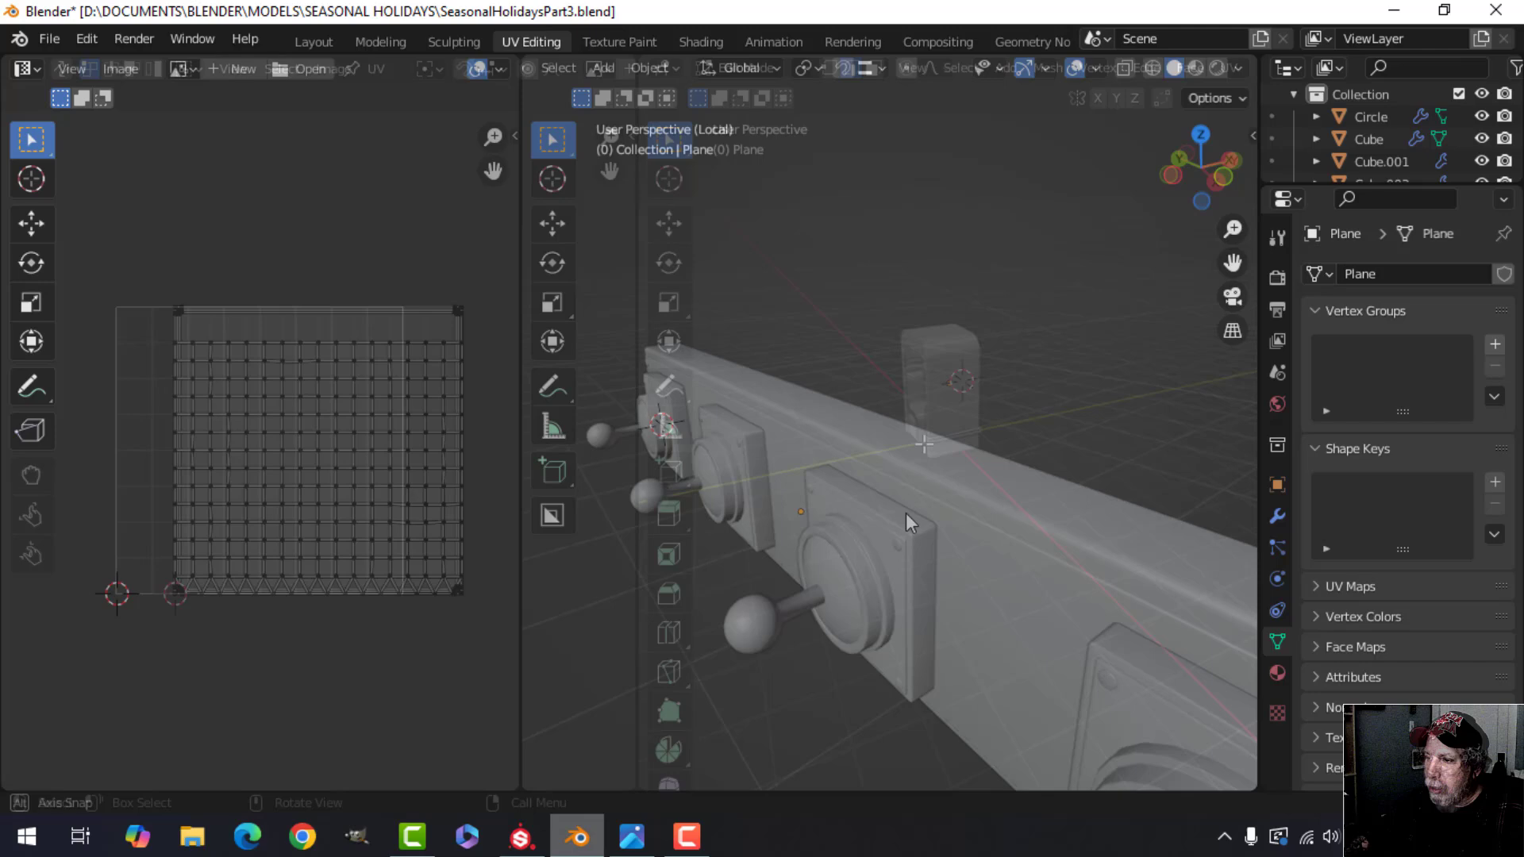
scroll(906, 512, "down", 3)
middle_click_drag(973, 549, 970, 511)
left_click(960, 463)
key("Tab")
scroll(960, 469, "up", 4)
- Mark the edge loop around the panel body's front face as a seam
key("alt+a")
left_click(819, 417, "alt")
middle_click_drag(821, 417, 1068, 427)
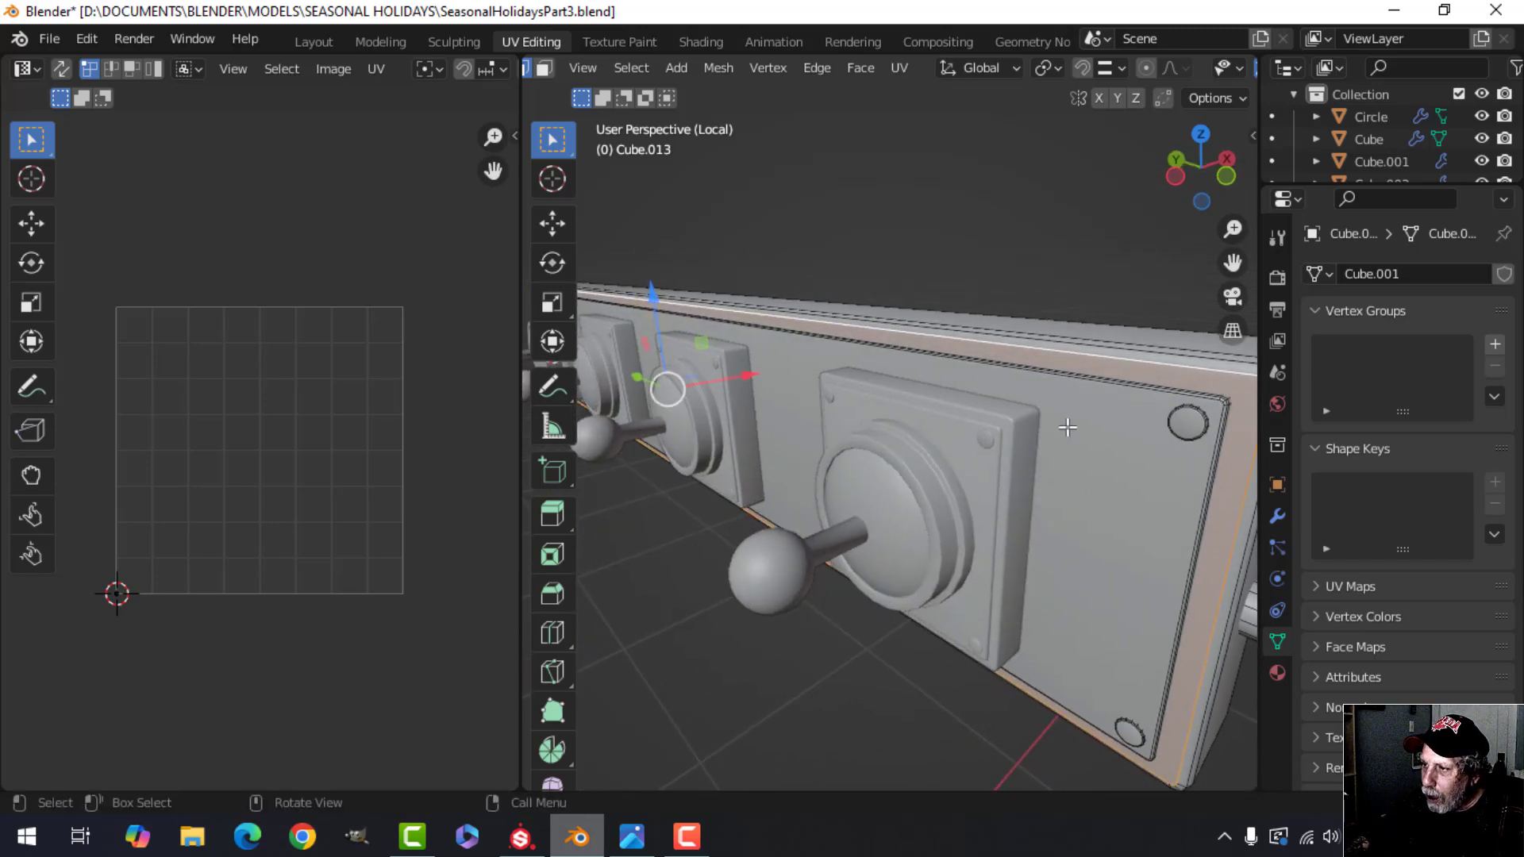
middle_click_drag(1049, 347, 971, 374)
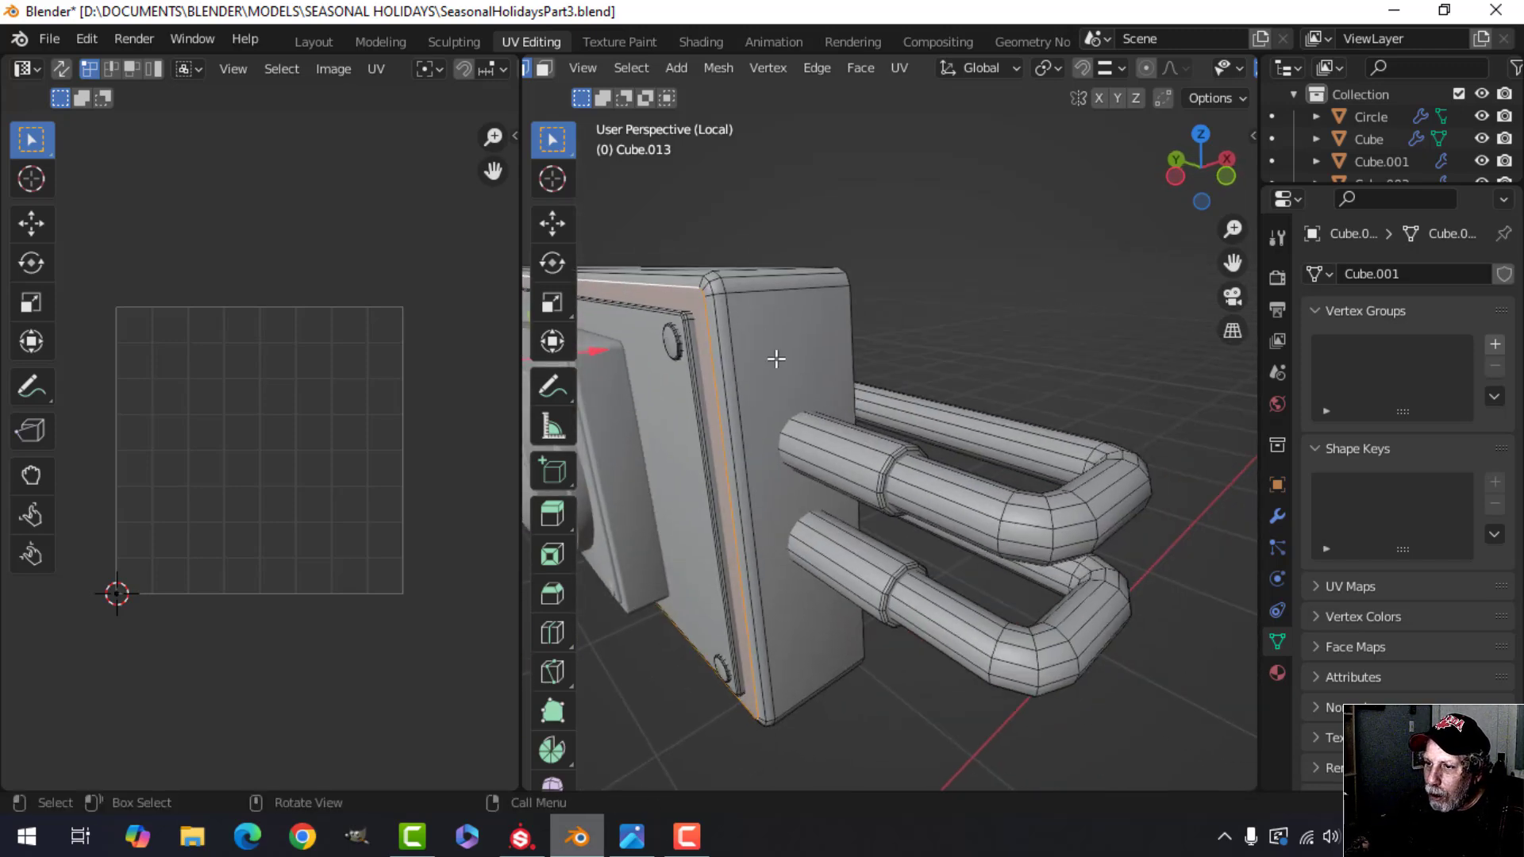
middle_click_drag(776, 359, 837, 514)
key("ctrl+e")
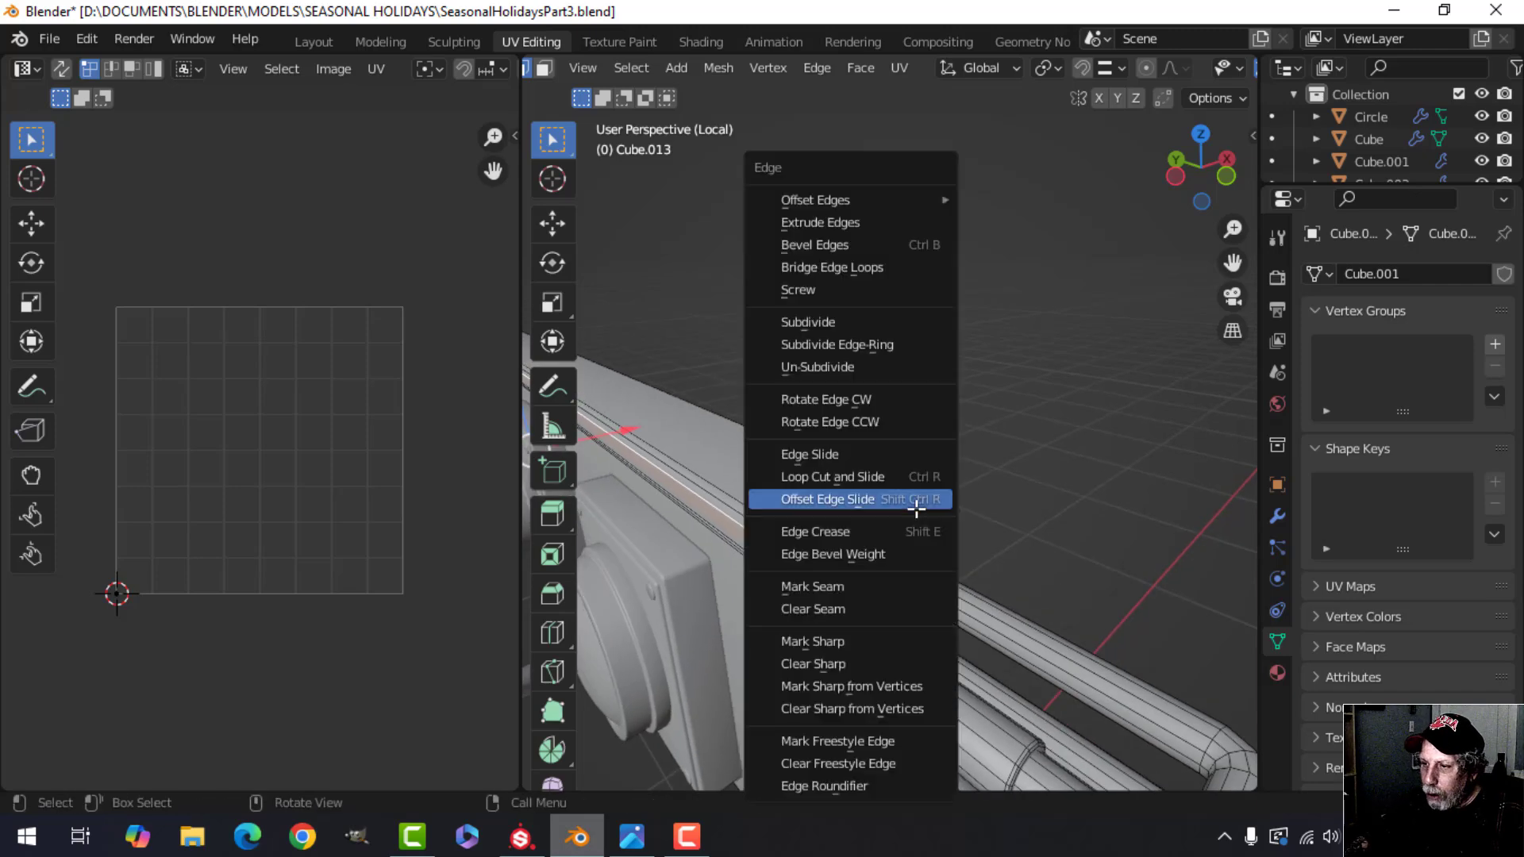
left_click(849, 588)
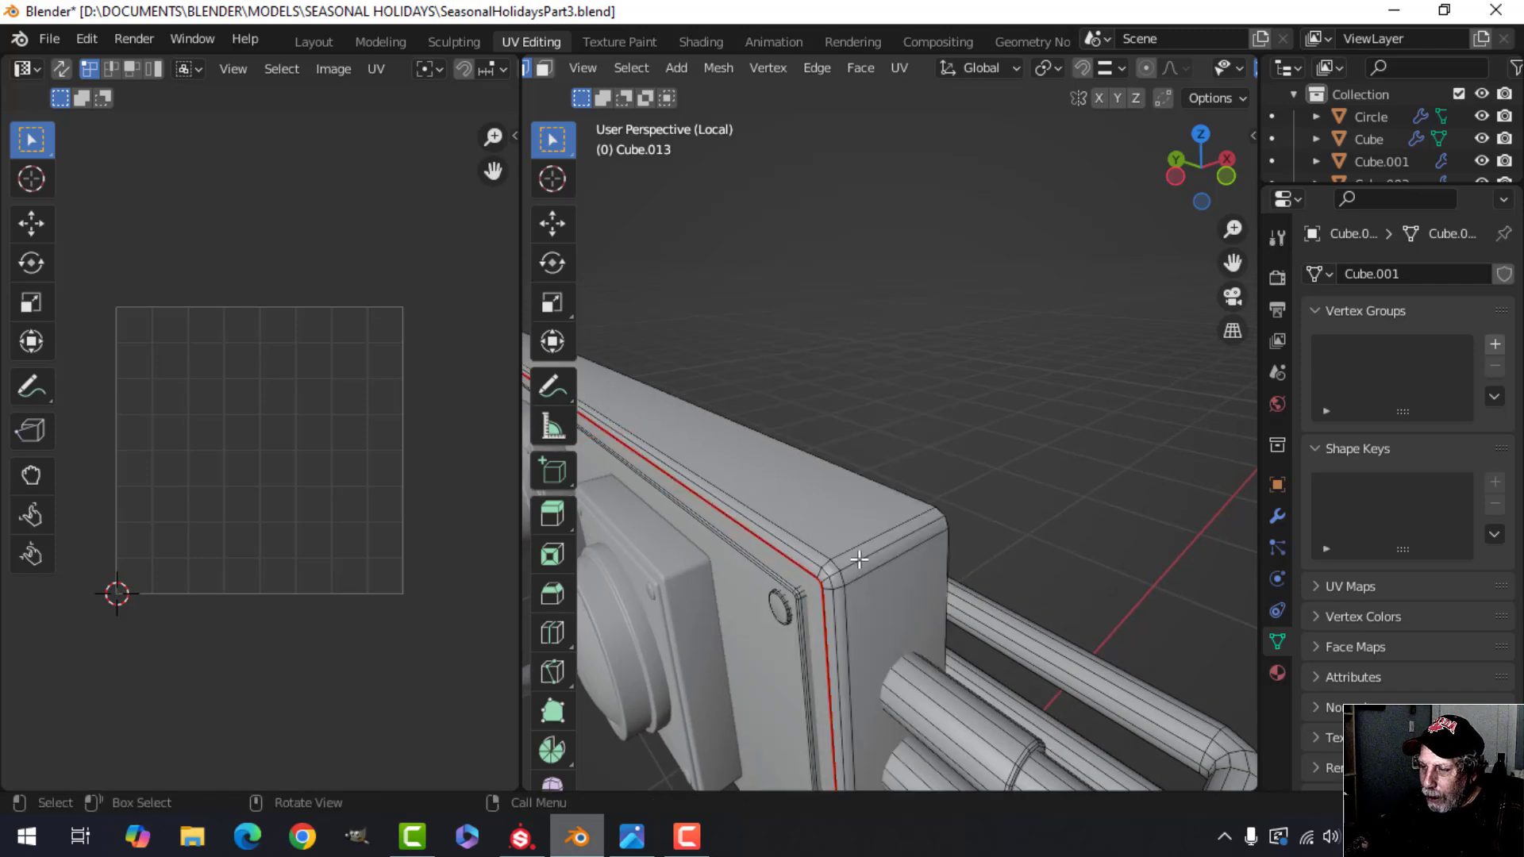
- Mark seams on the front-to-back edges at the panel body's corners
middle_click_drag(765, 565, 906, 492)
scroll(834, 561, "down", 5)
scroll(923, 554, "up", 4)
middle_click_drag(639, 338, 750, 395)
middle_click_drag(698, 224, 971, 343)
scroll(971, 343, "up", 3)
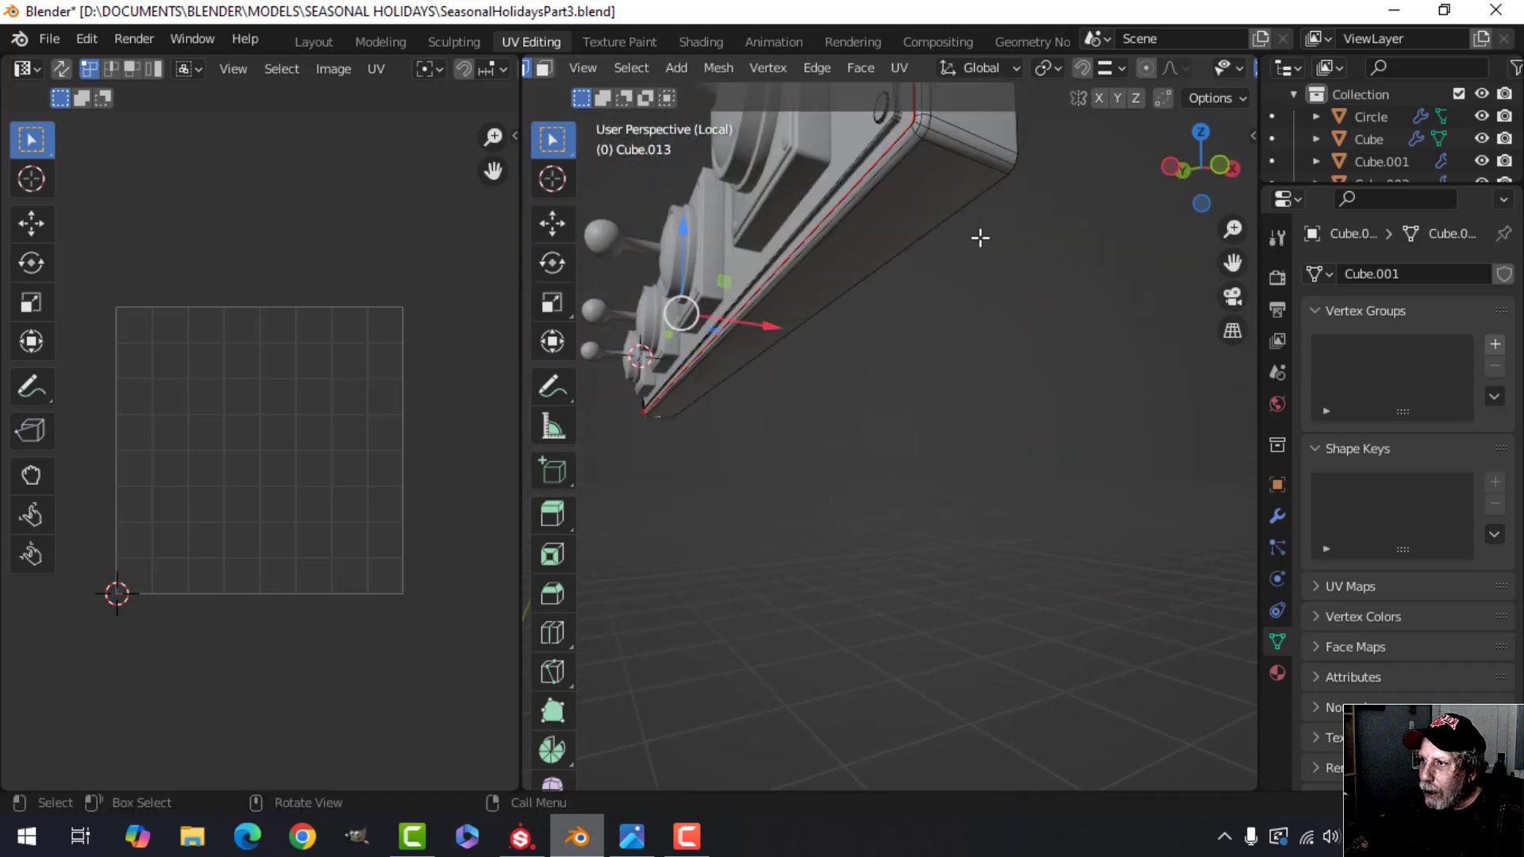
middle_click_drag(979, 234, 967, 286)
key("ctrl+e")
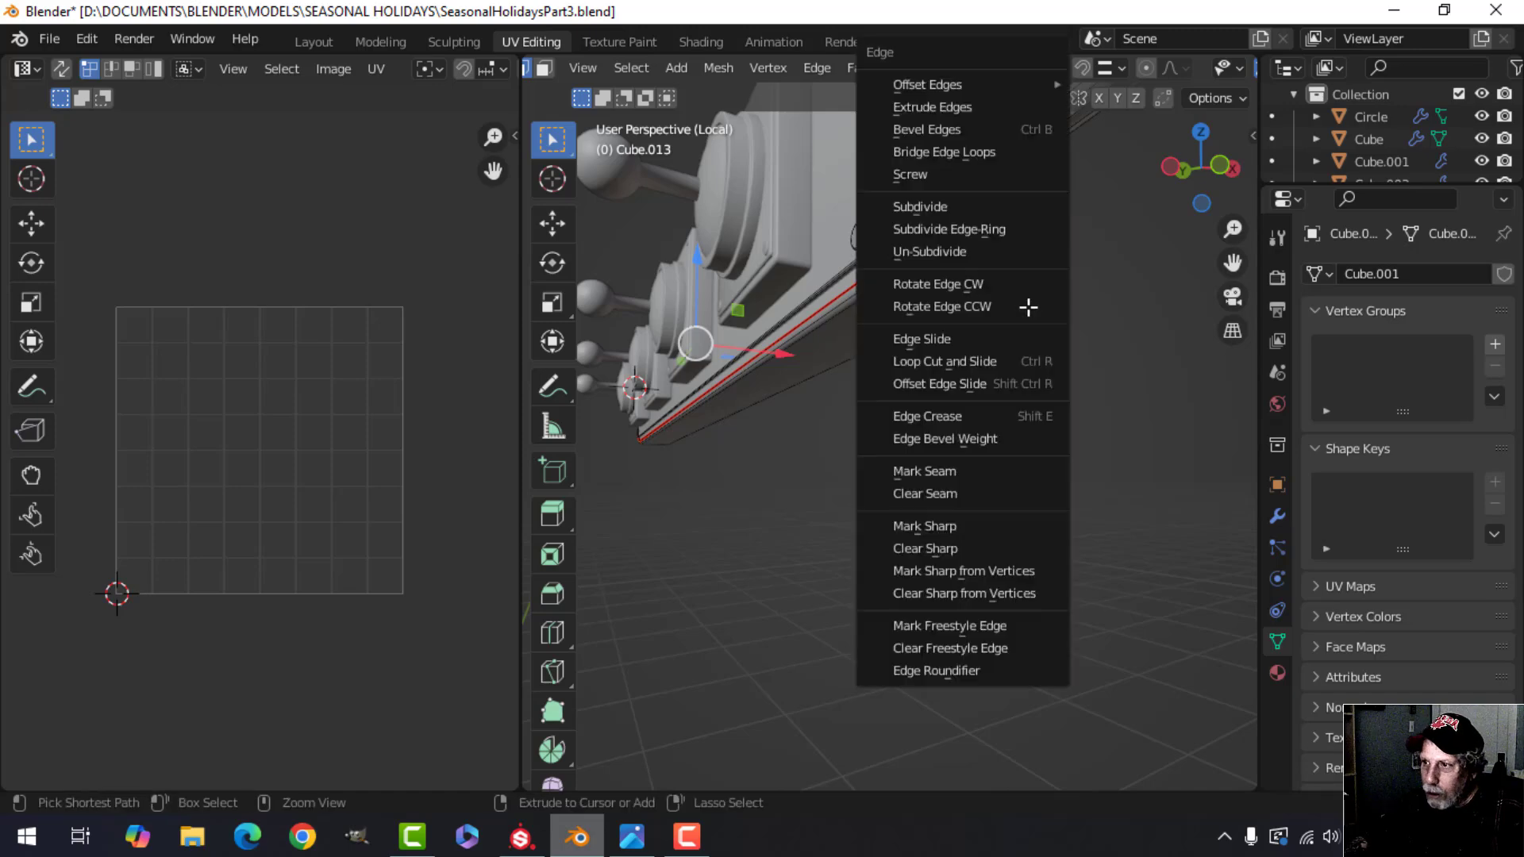
left_click(969, 470)
- Mark the border loop of the raised front plate's face as a seam
middle_click_drag(976, 369, 942, 397)
scroll(990, 436, "up", 4)
scroll(945, 397, "up", 4)
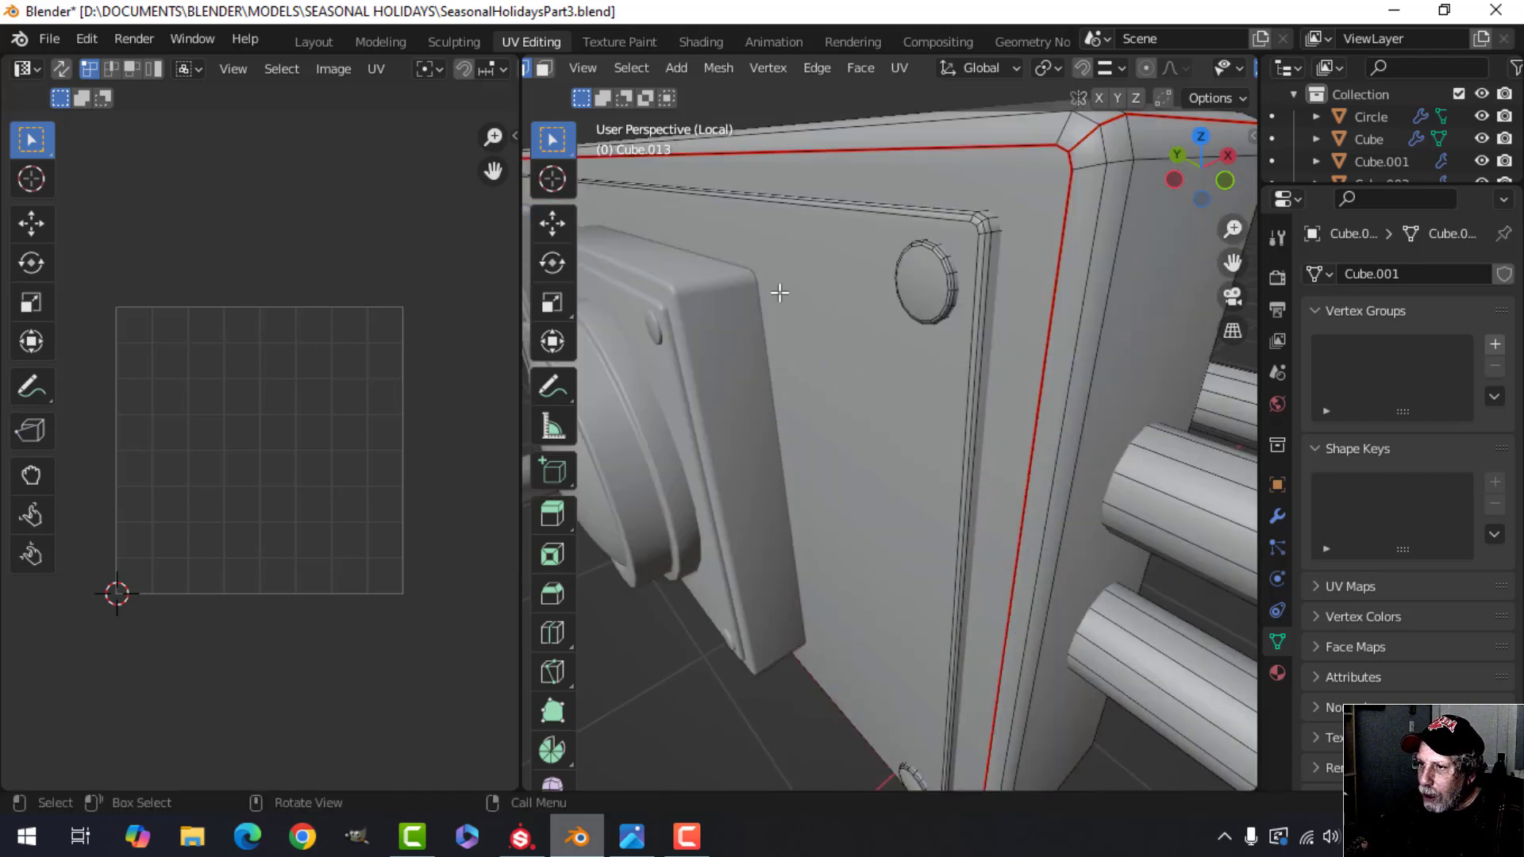
left_click(916, 230, "alt")
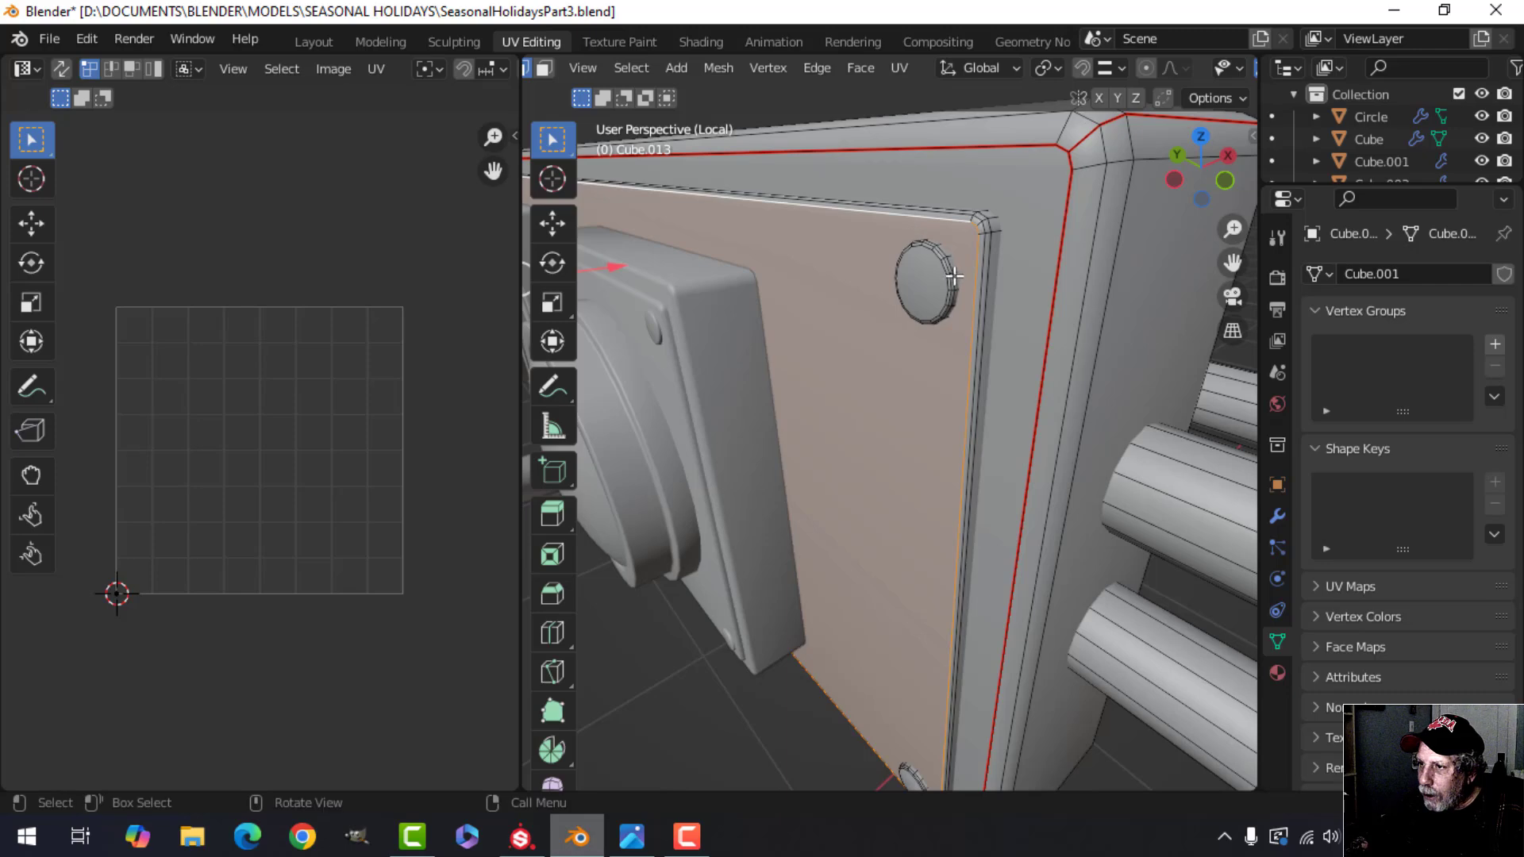
key("ctrl+e")
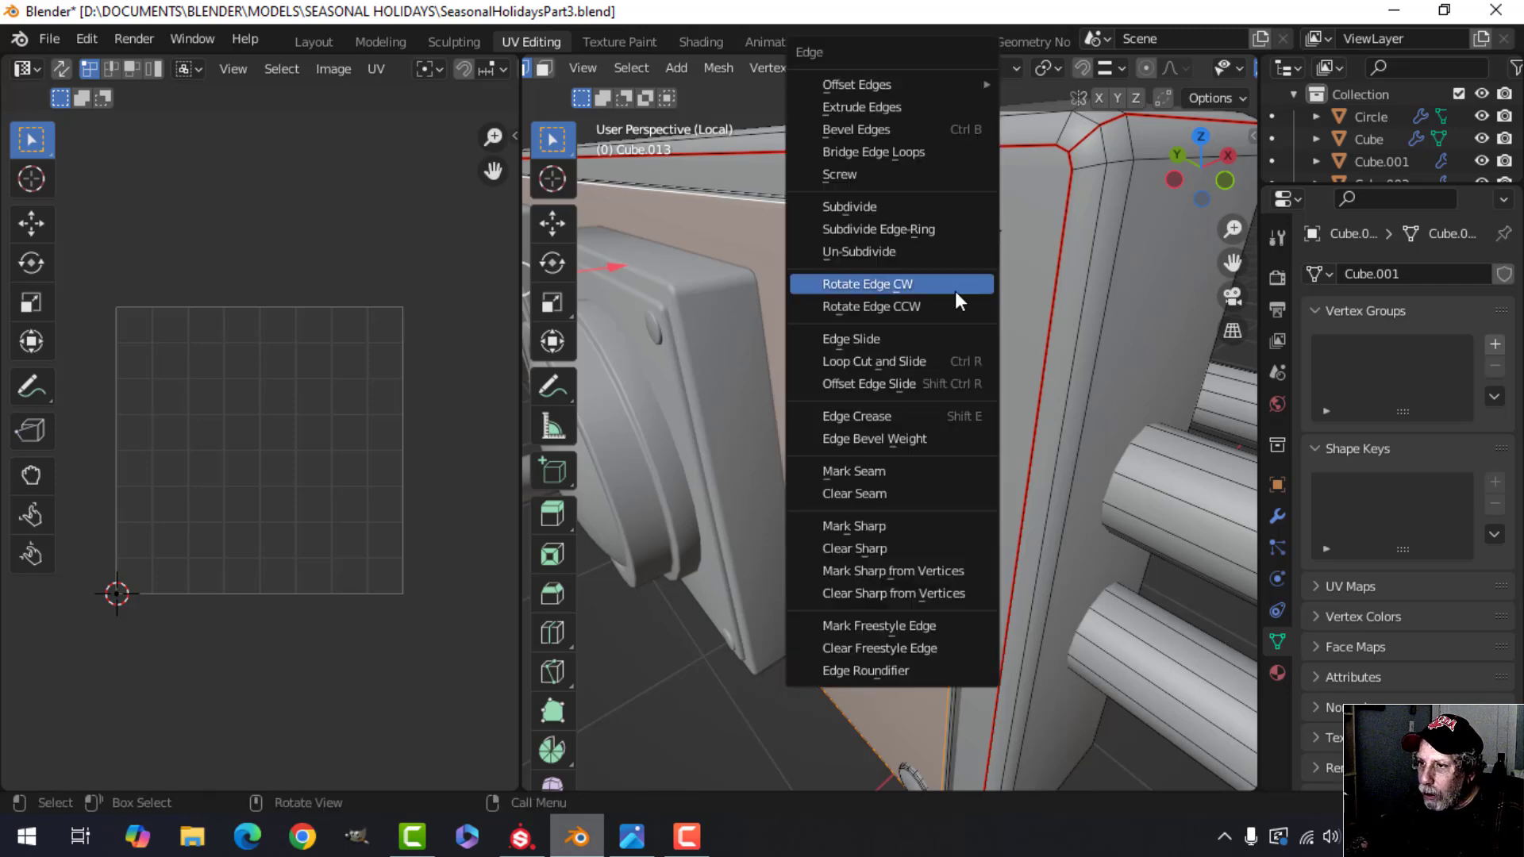
left_click(876, 469)
key("alt+a")
- Inspect the marked seams along the panel's front and around its opposite end
middle_click_drag(869, 309, 1087, 326)
scroll(983, 384, "down", 5)
scroll(983, 384, "up", 4)
middle_click_drag(983, 384, 1113, 302, "shift")
scroll(894, 381, "down", 4)
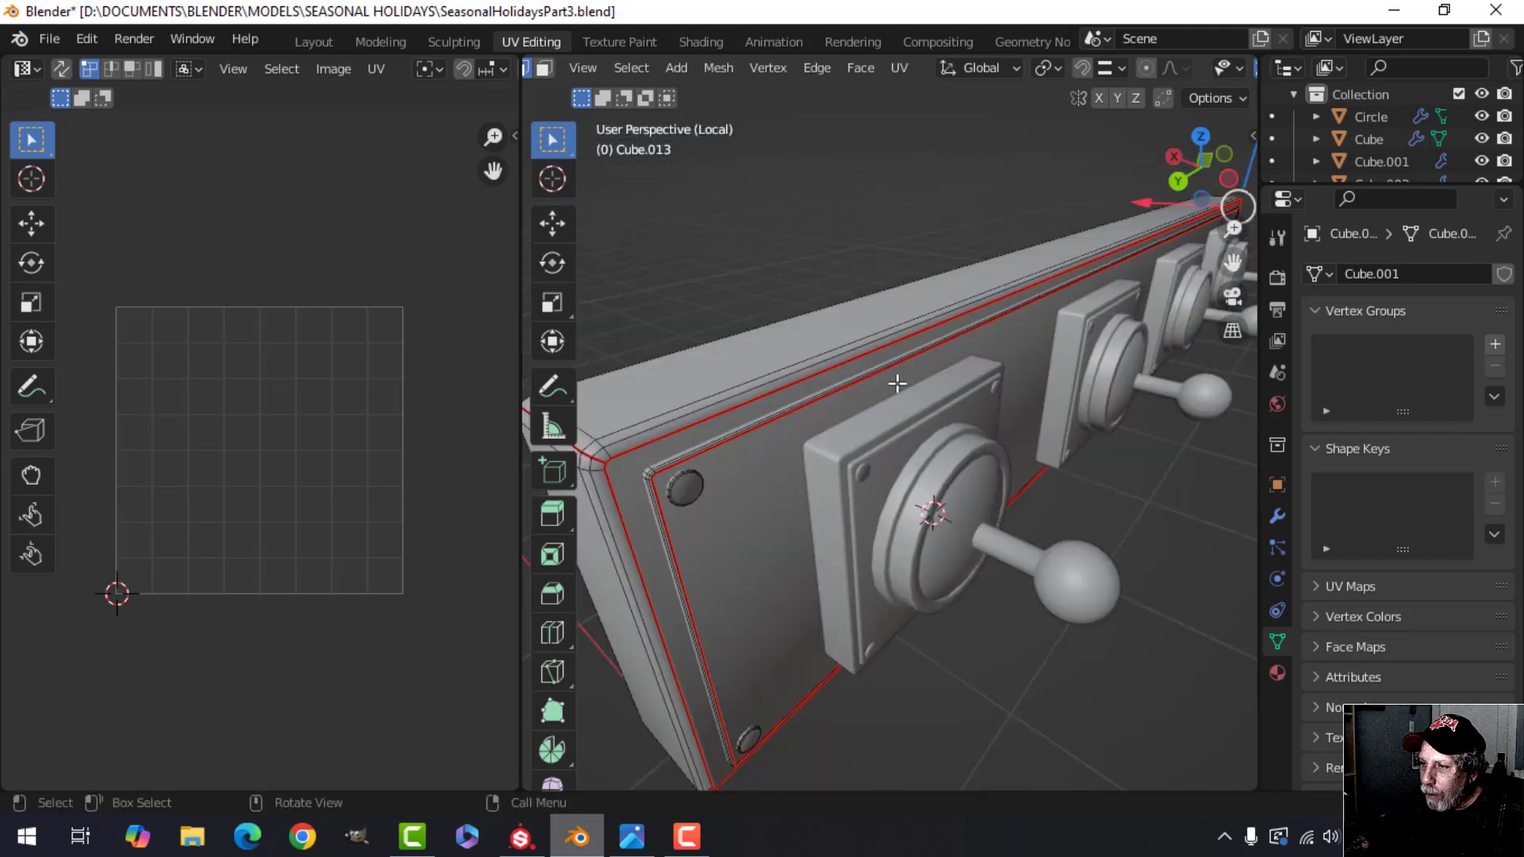
middle_click_drag(894, 381, 1004, 360, "shift")
scroll(1049, 361, "up", 4)
scroll(1049, 361, "down", 4)
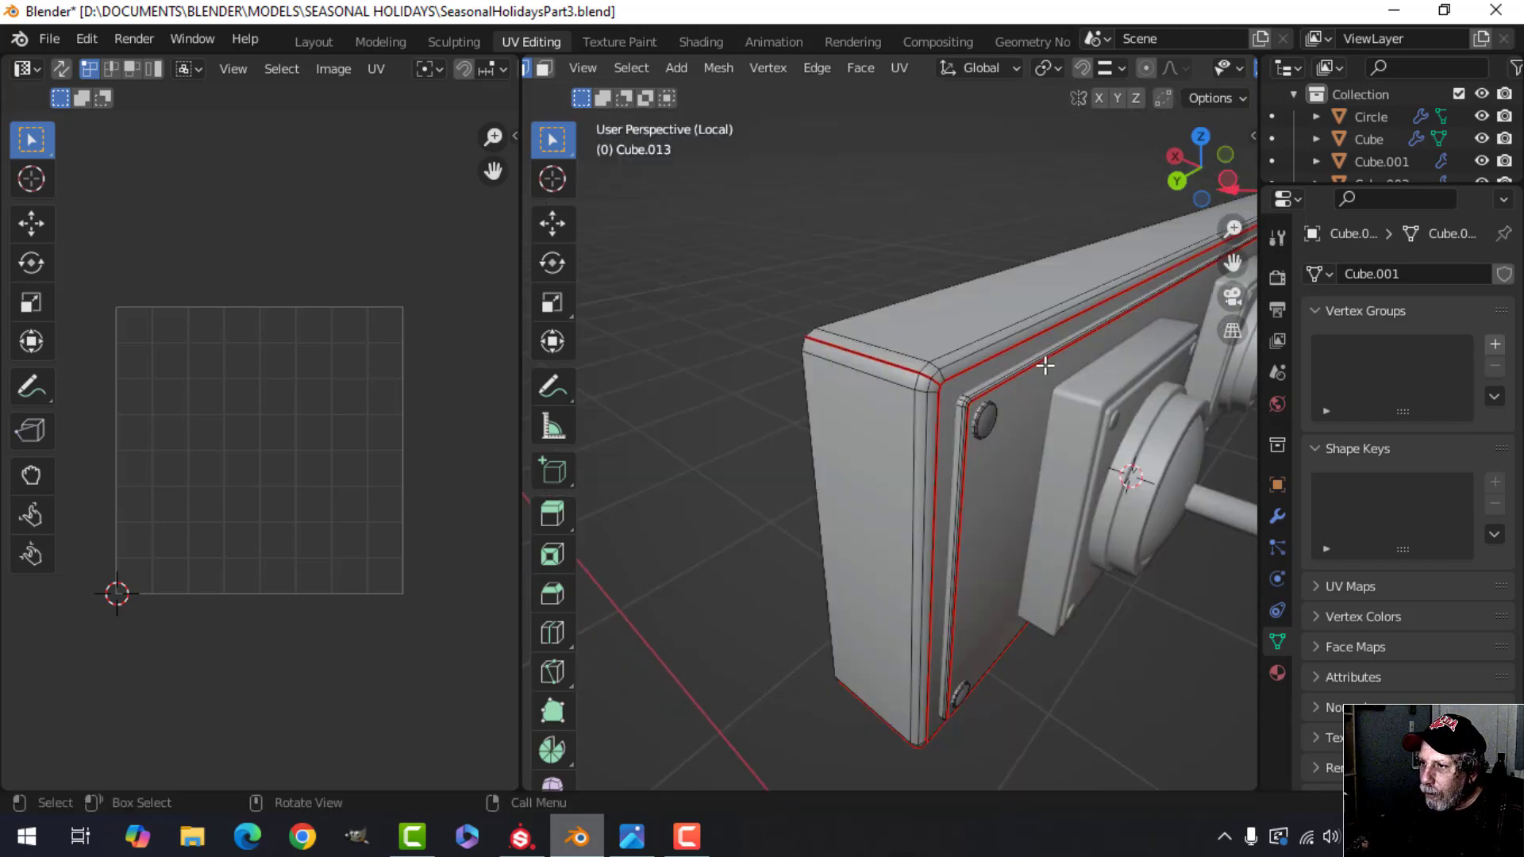
scroll(983, 394, "up", 4)
scroll(984, 401, "down", 4)
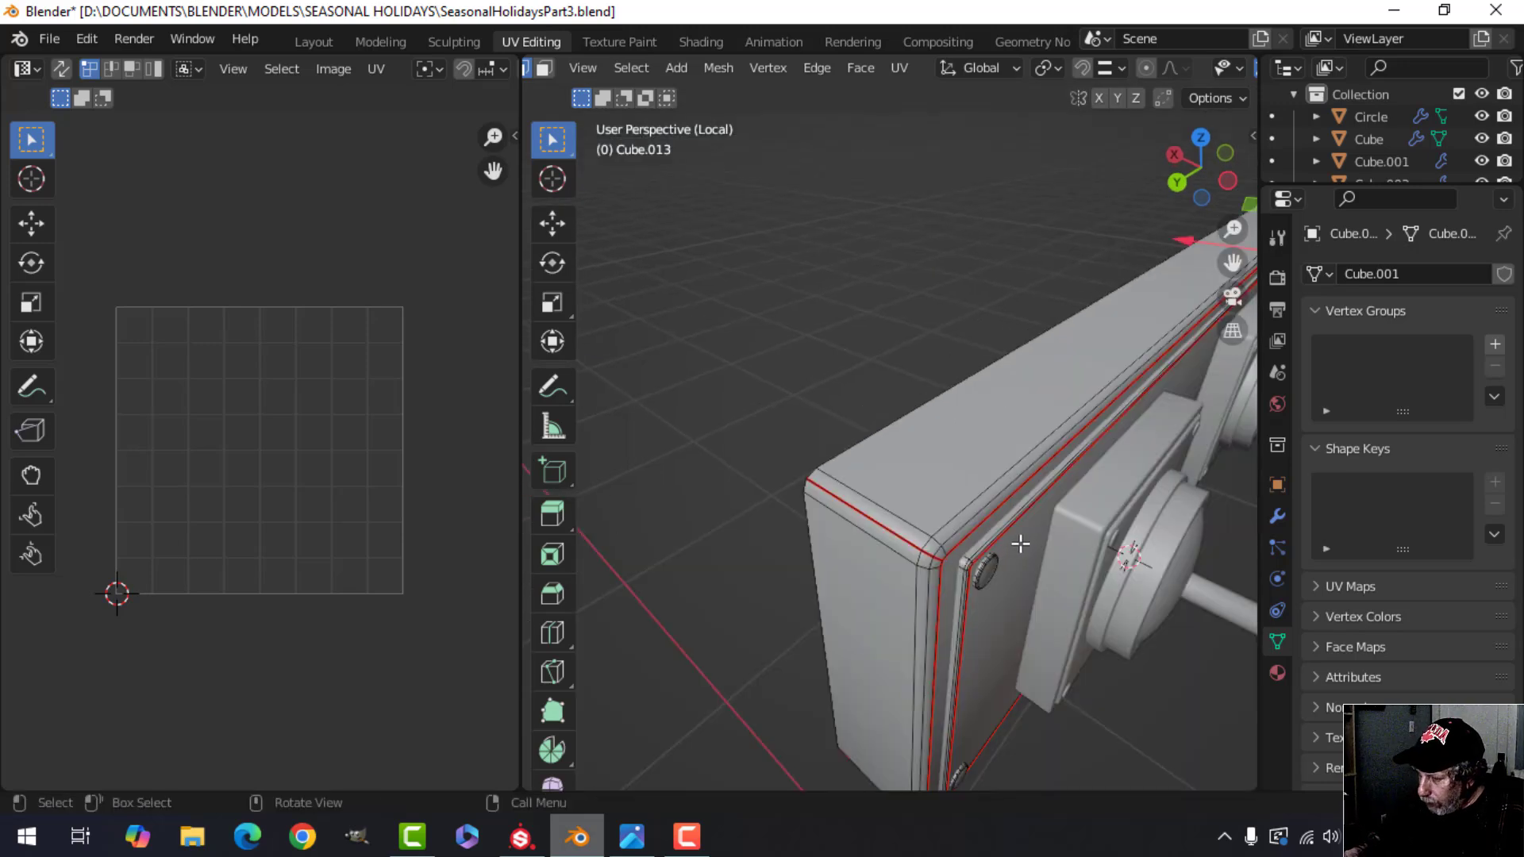
- Mark the short edges across the bevelled upper corner of the raised front plate as a seam
scroll(1020, 543, "down", 5)
scroll(881, 547, "up", 6)
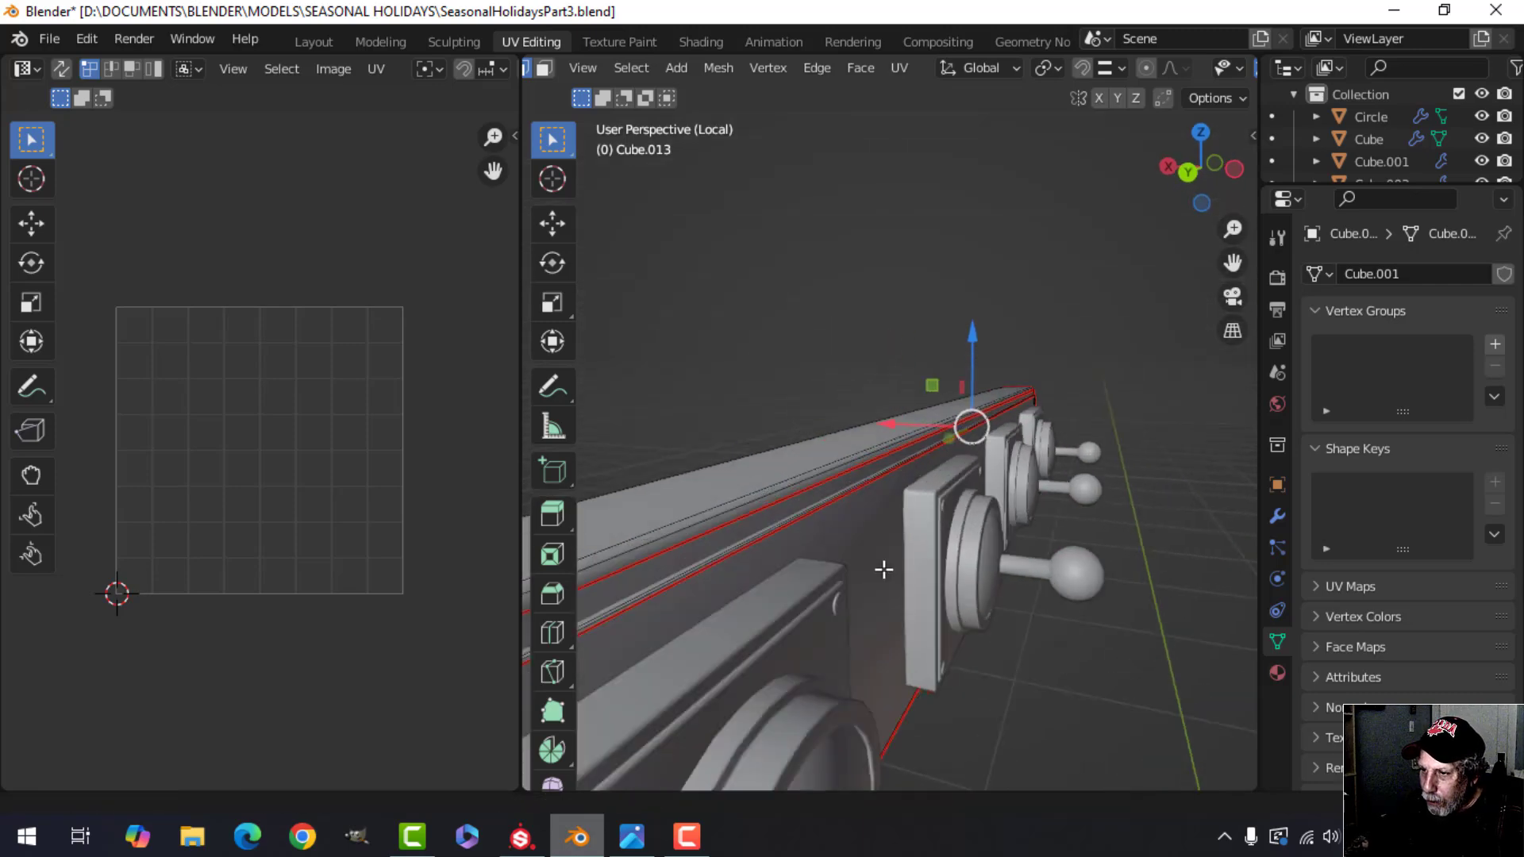
scroll(902, 521, "down", 2)
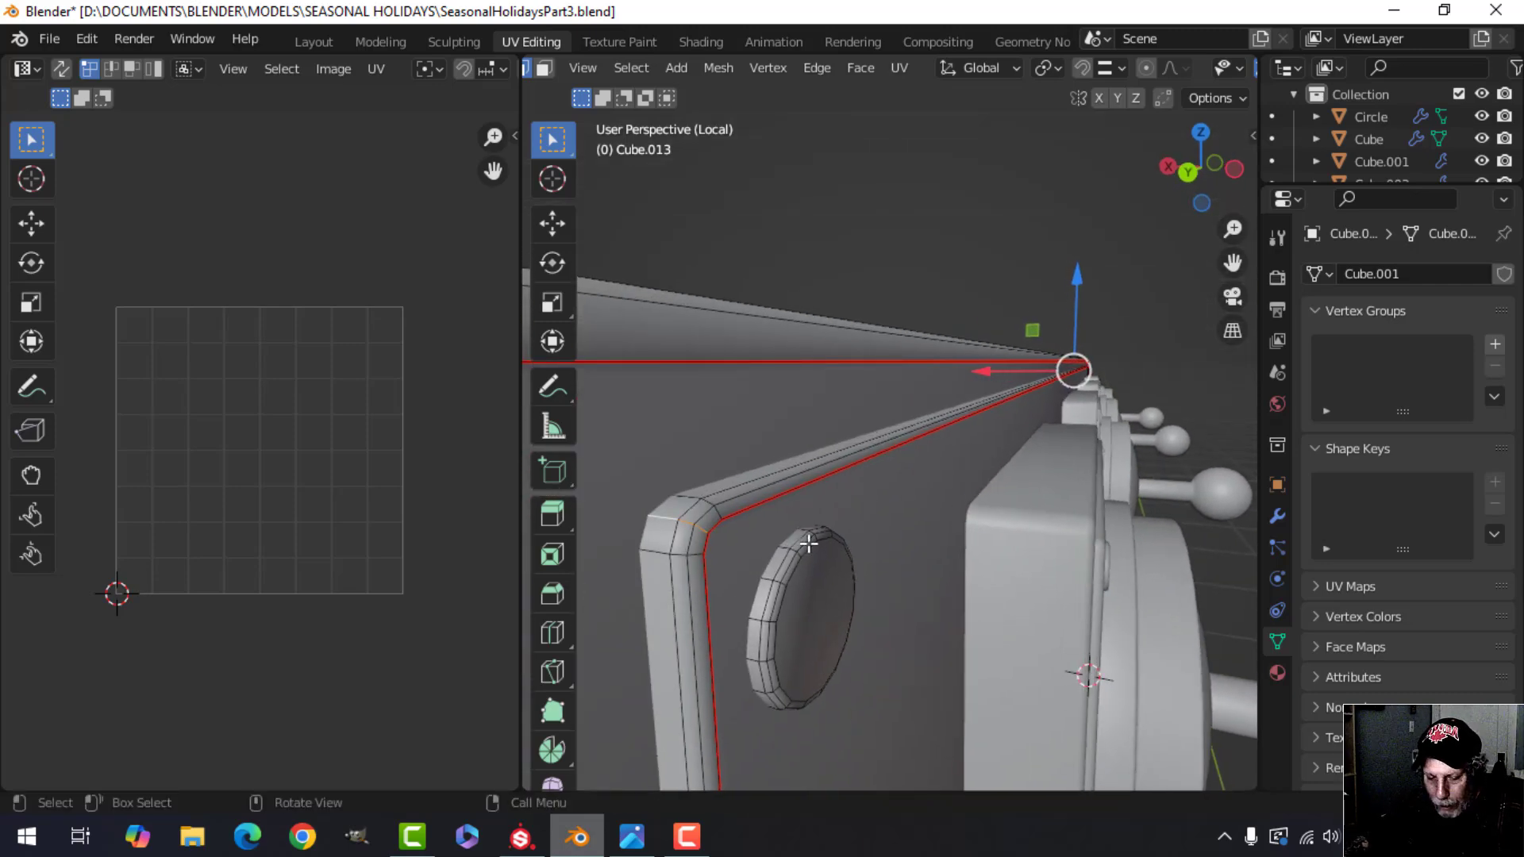
key("ctrl+e")
left_click(762, 545)
scroll(908, 470, "down", 5)
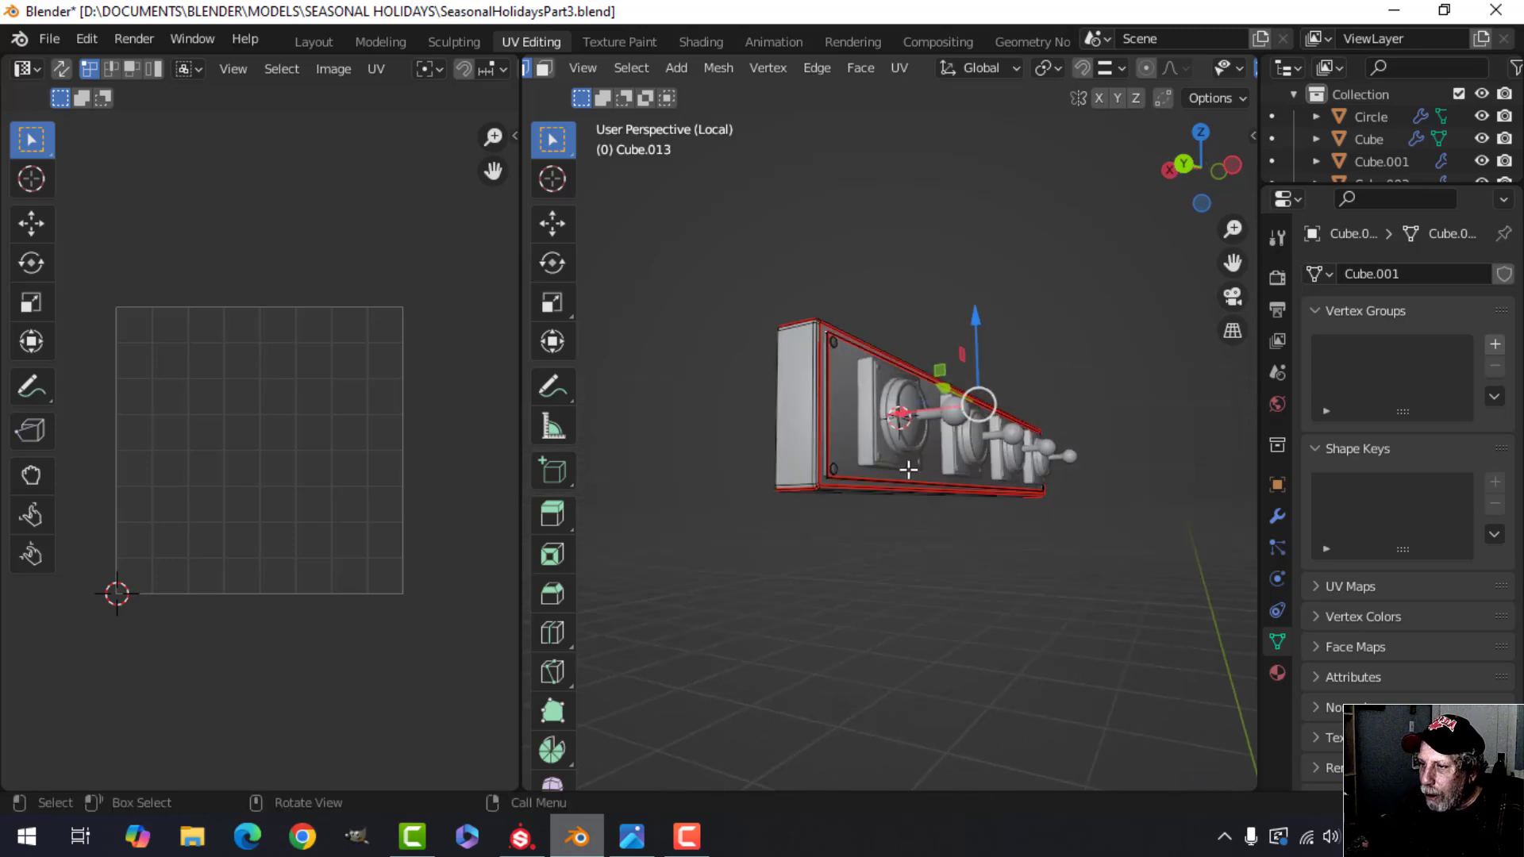
- Mark the short edges across the raised front plate's bevelled lower corners at both ends as seams
middle_click_drag(904, 457, 948, 666, "shift")
middle_click_drag(949, 667, 913, 556)
scroll(913, 555, "up", 6)
middle_click_drag(793, 556, 917, 513, "shift")
scroll(925, 513, "down", 4)
scroll(912, 513, "up", 5)
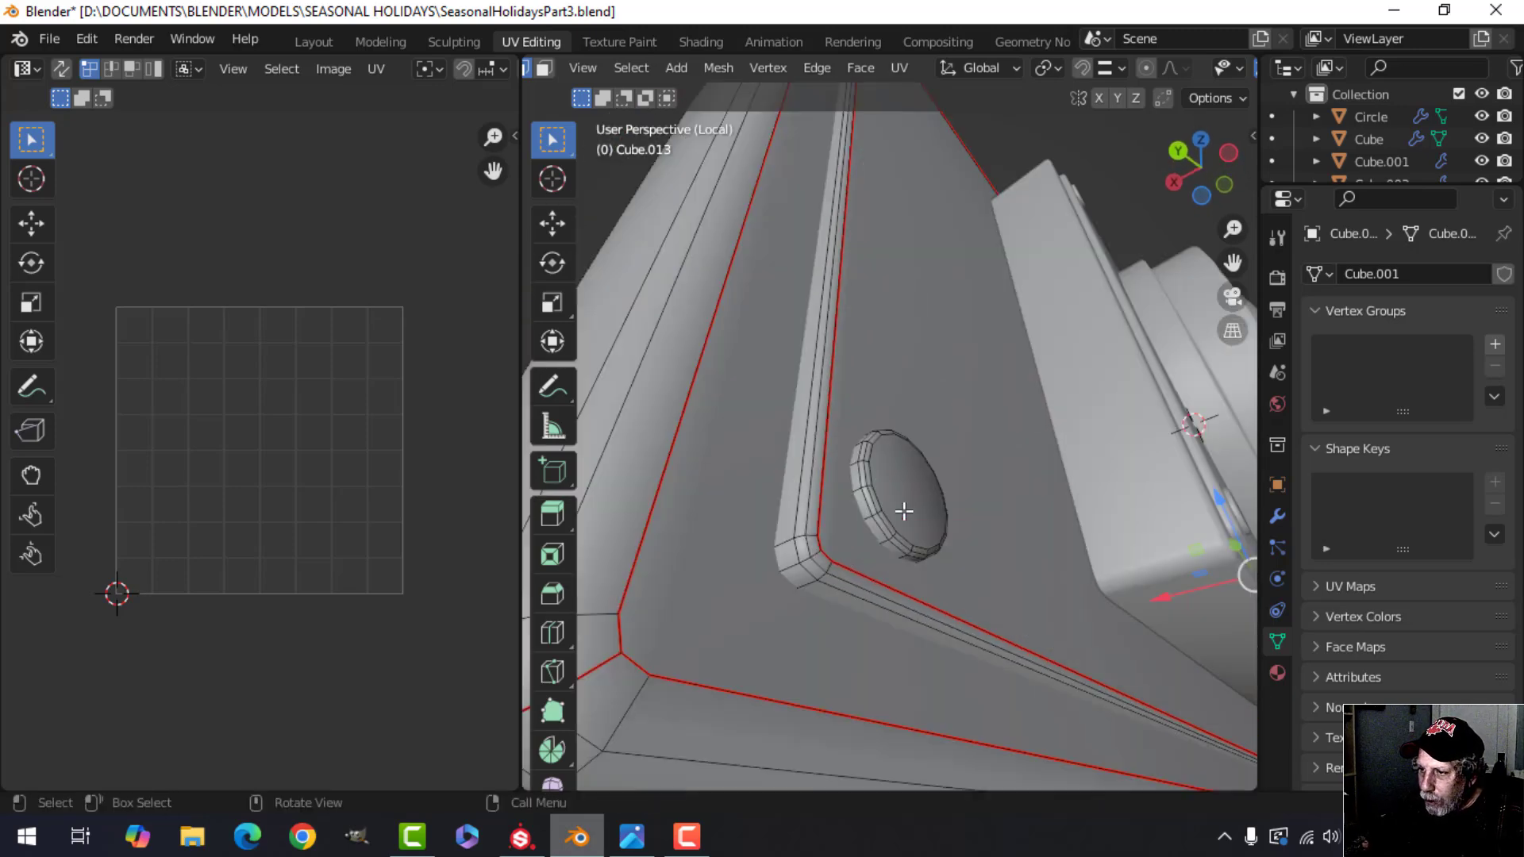
left_click(811, 558, "alt")
left_click(790, 574, "alt")
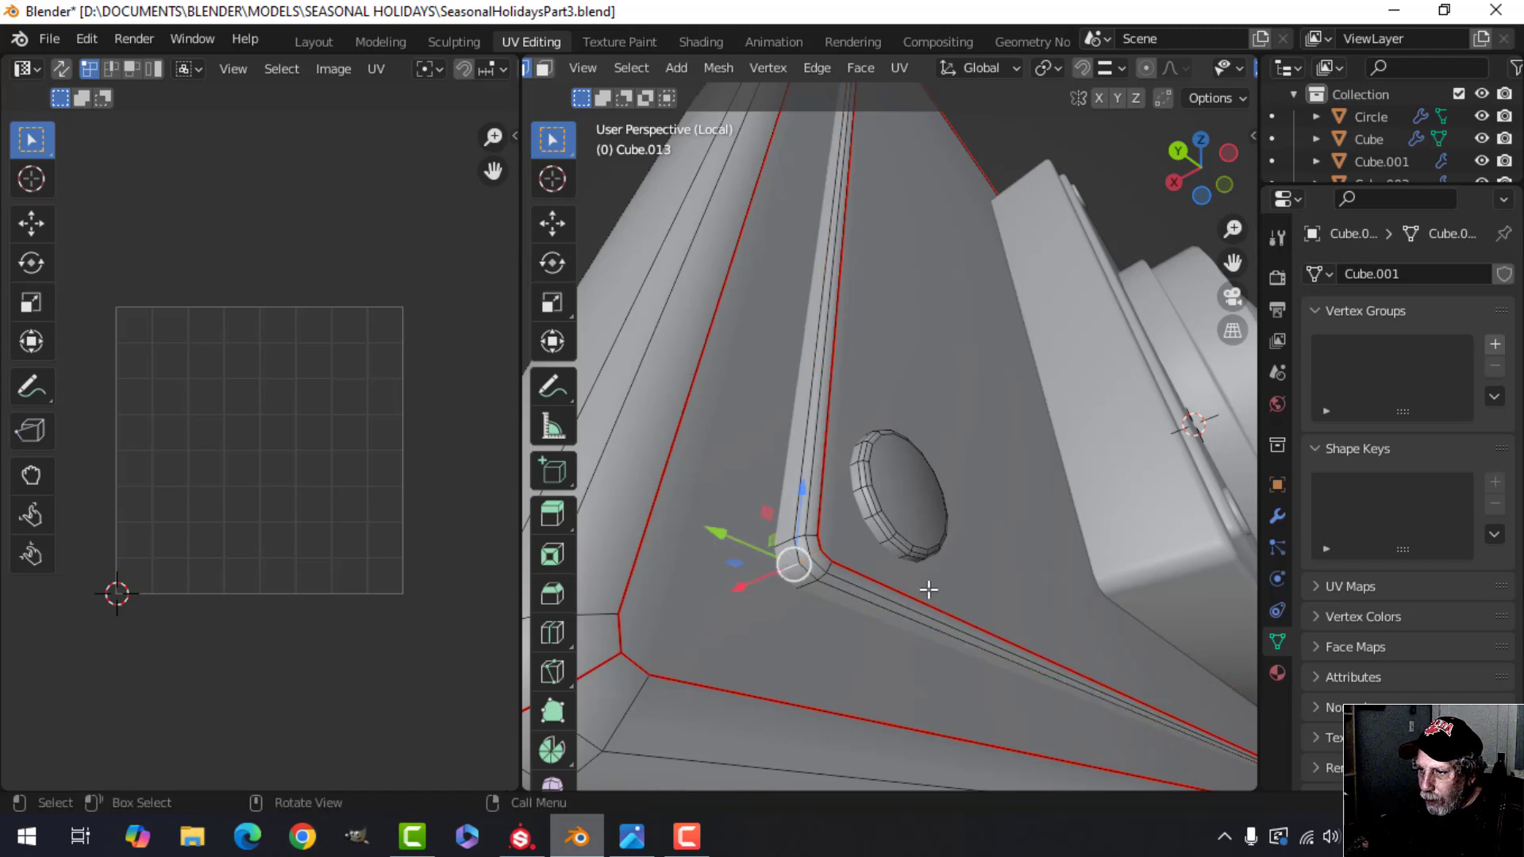
middle_click_drag(1037, 598, 849, 619)
scroll(849, 620, "down", 6)
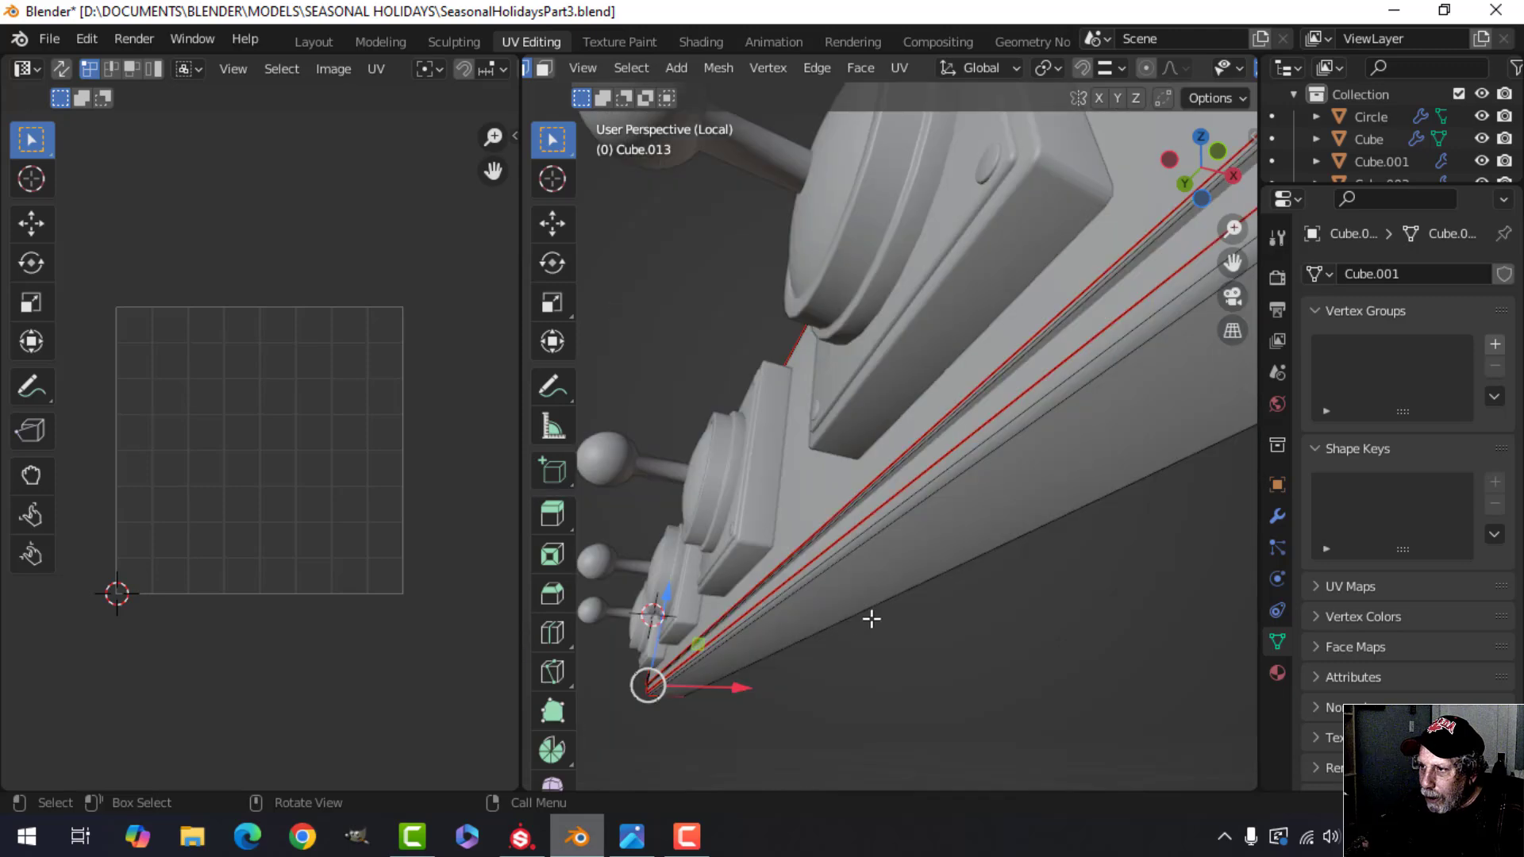
scroll(872, 618, "up", 3)
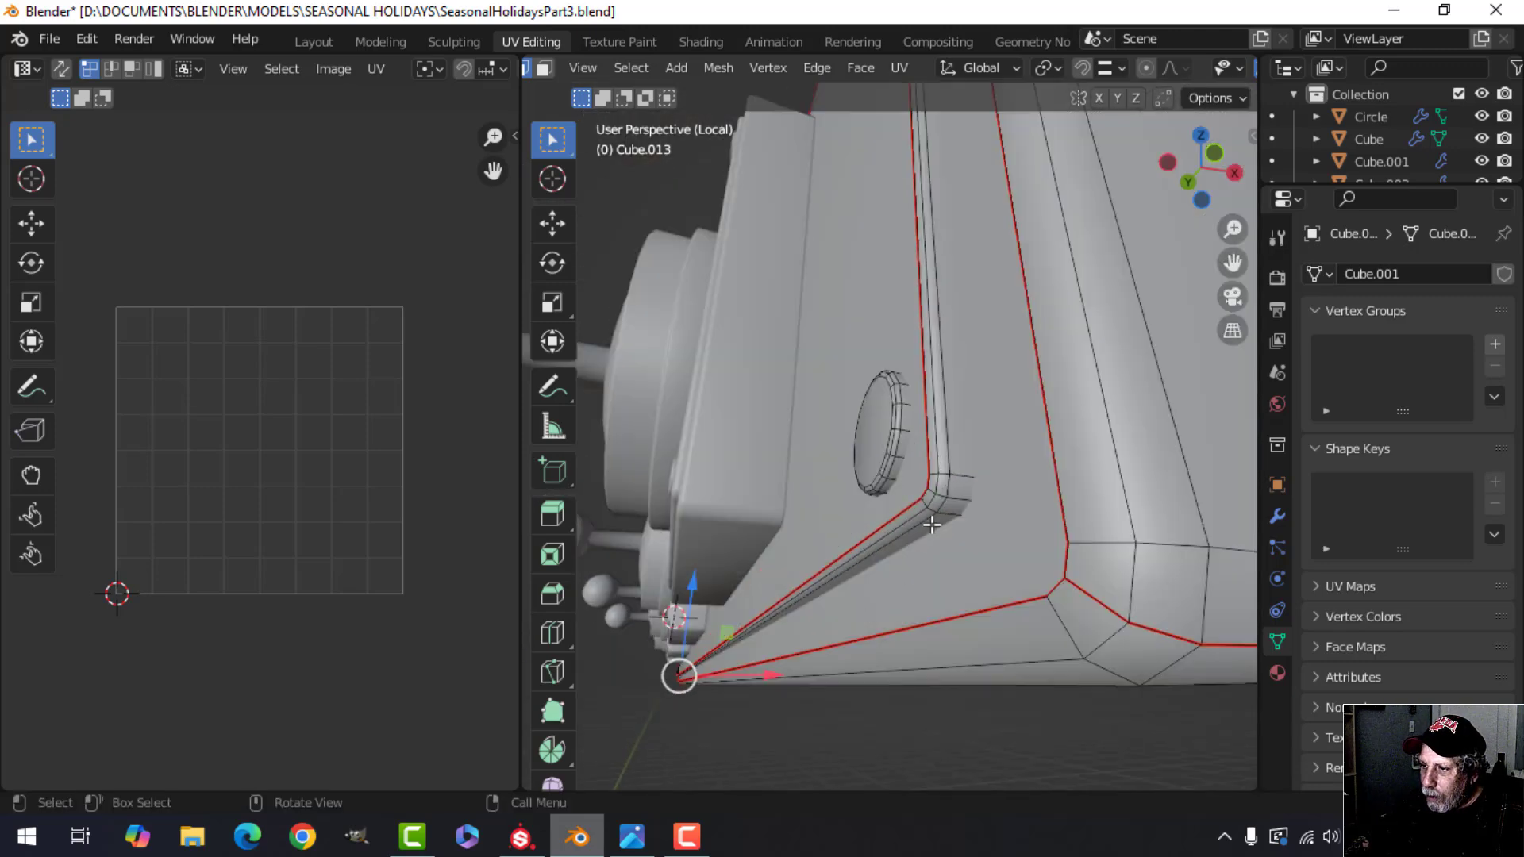
right_click(1034, 503)
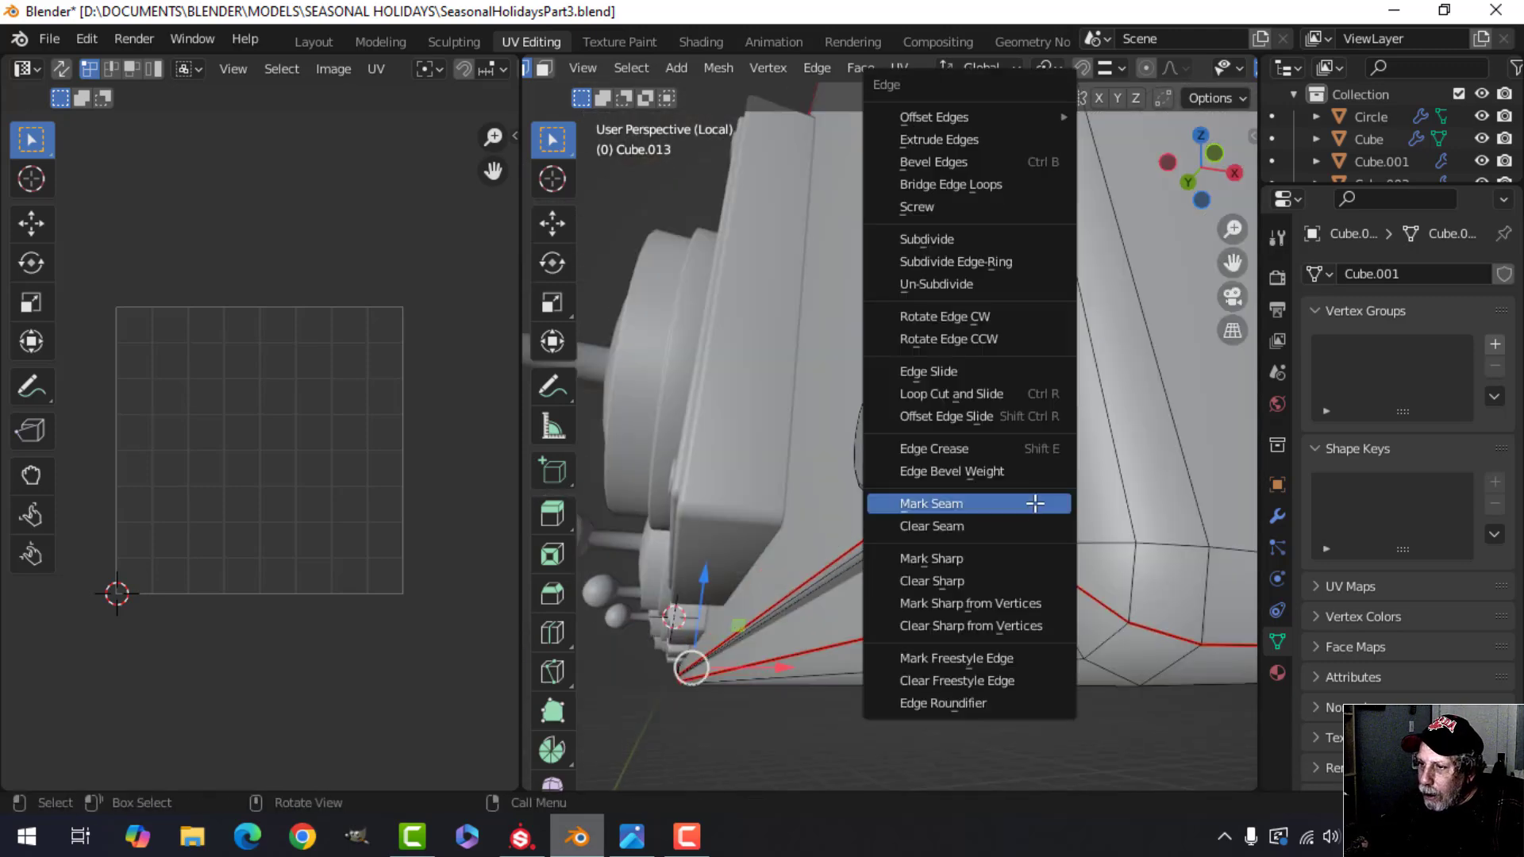
left_click(1022, 506)
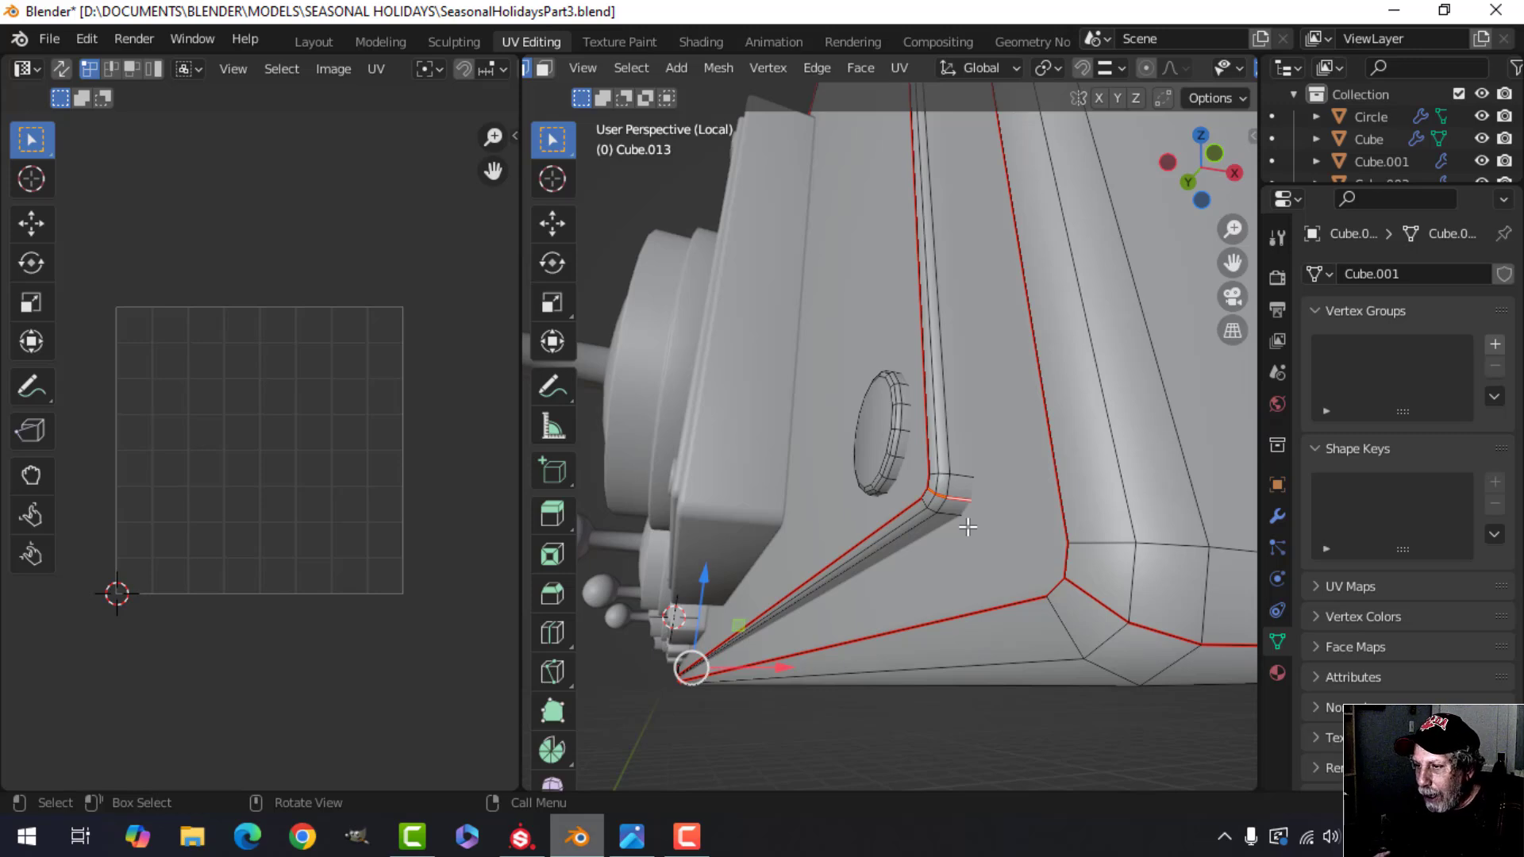
key("alt+a")
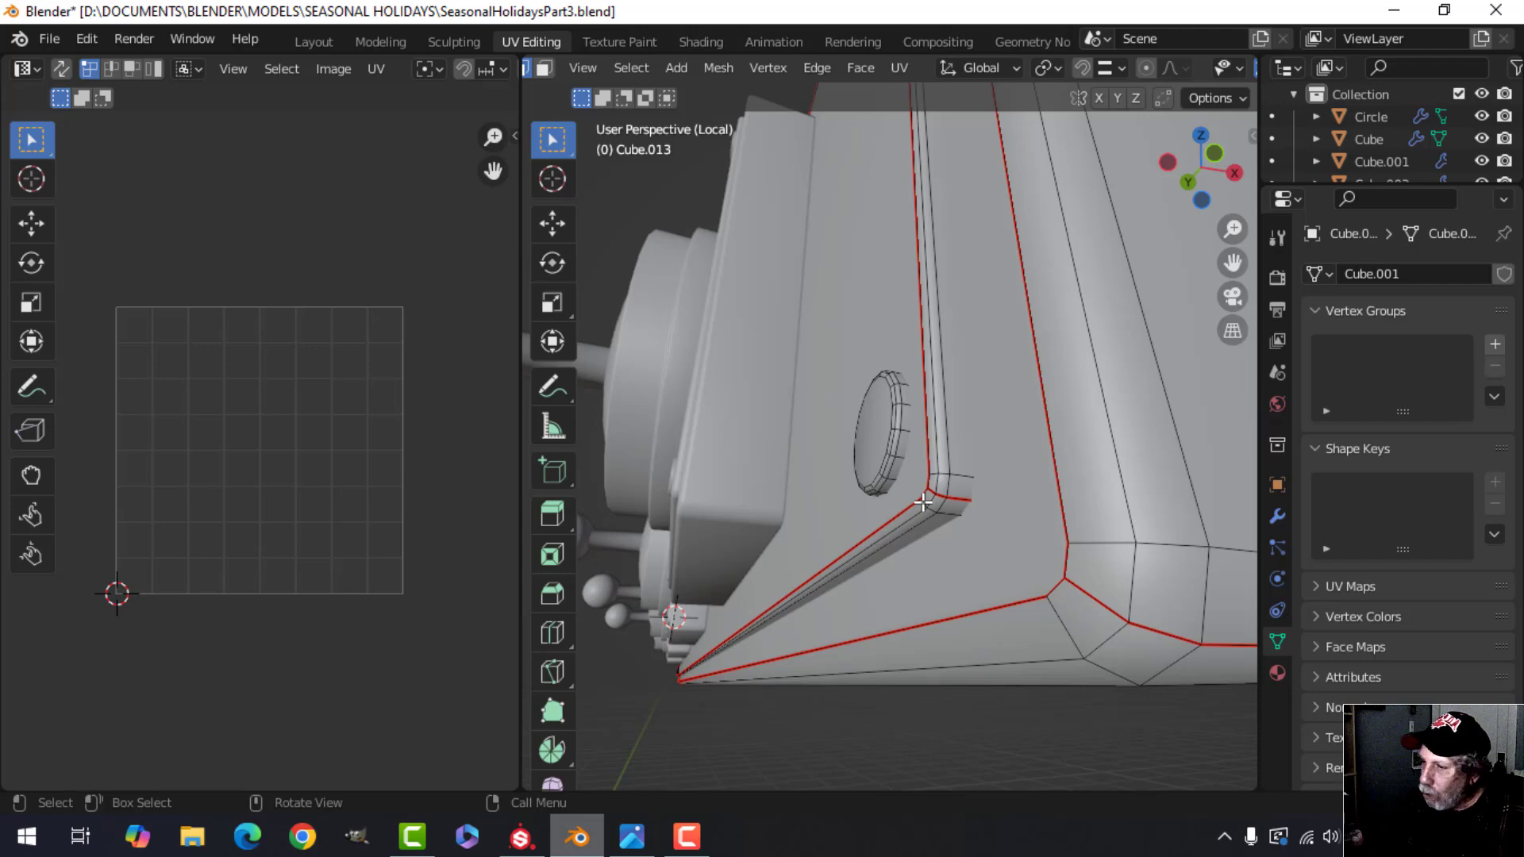
scroll(928, 499, "down", 6)
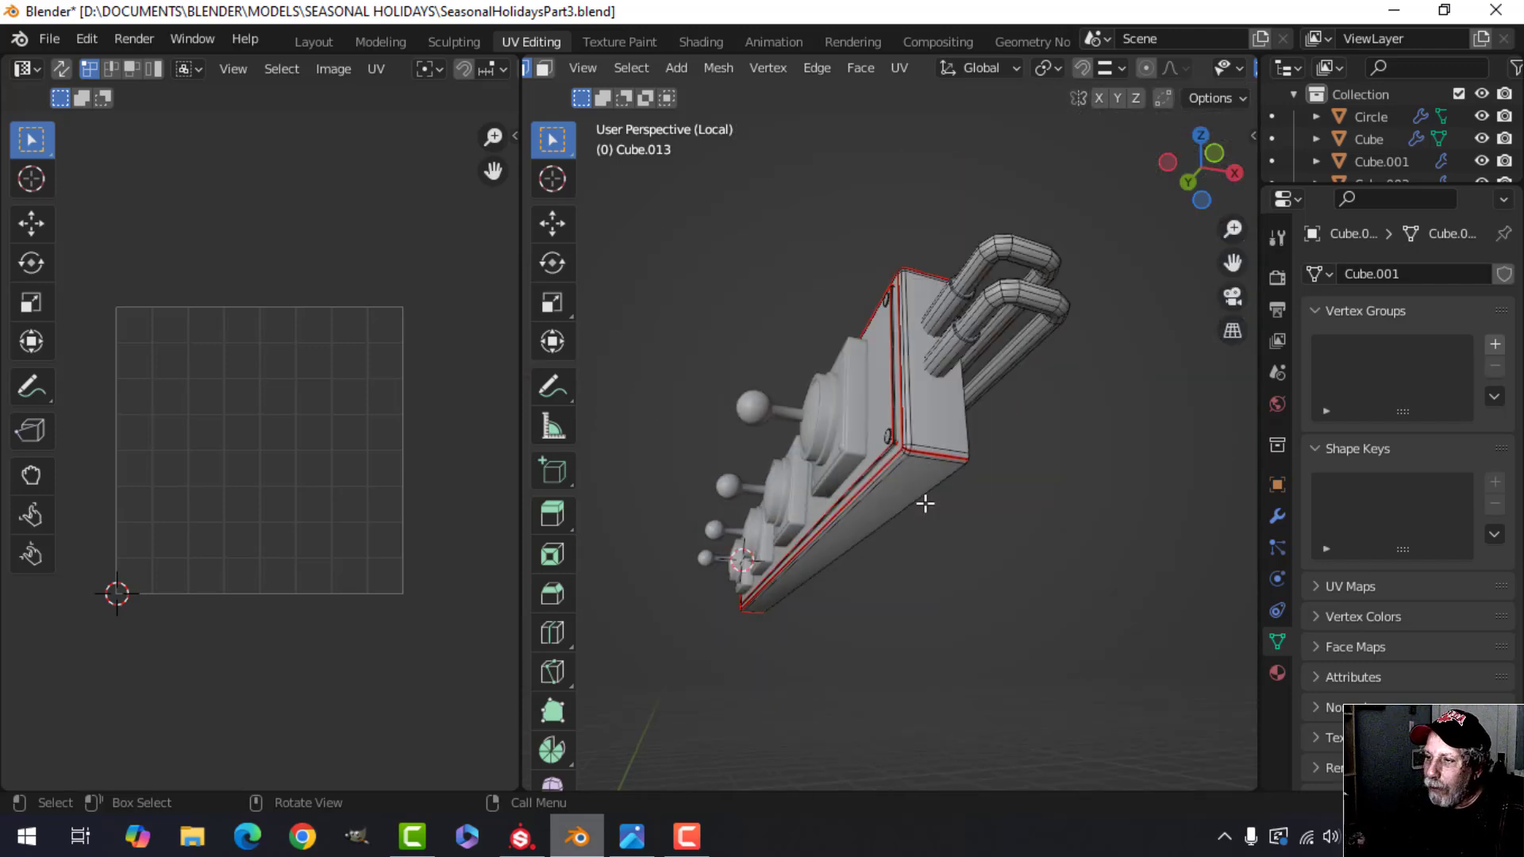
middle_click_drag(939, 462, 798, 492)
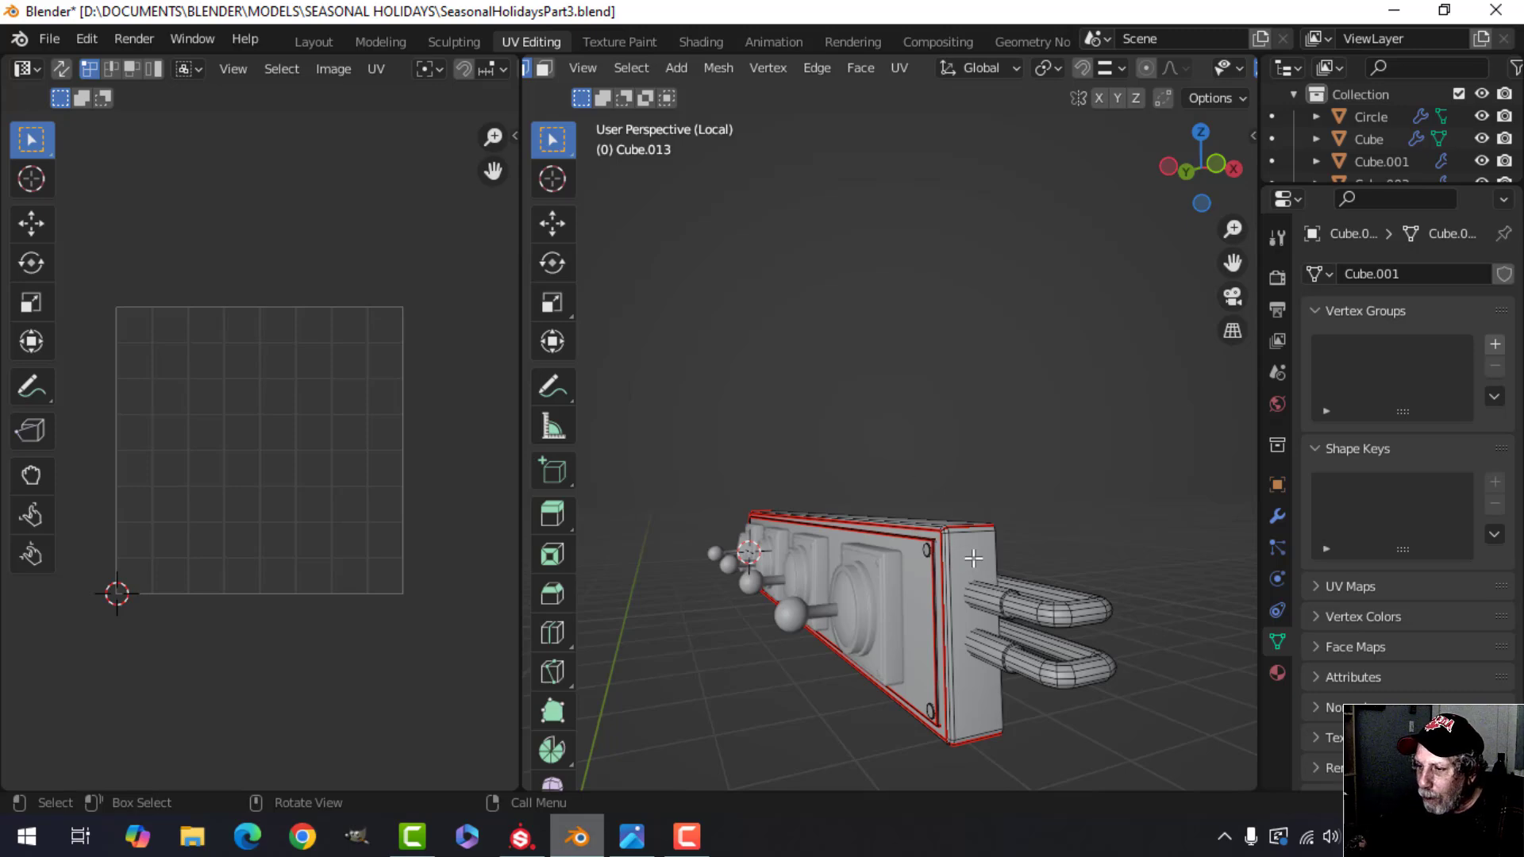
scroll(973, 558, "up", 3)
middle_click_drag(1009, 576, 986, 519, "shift")
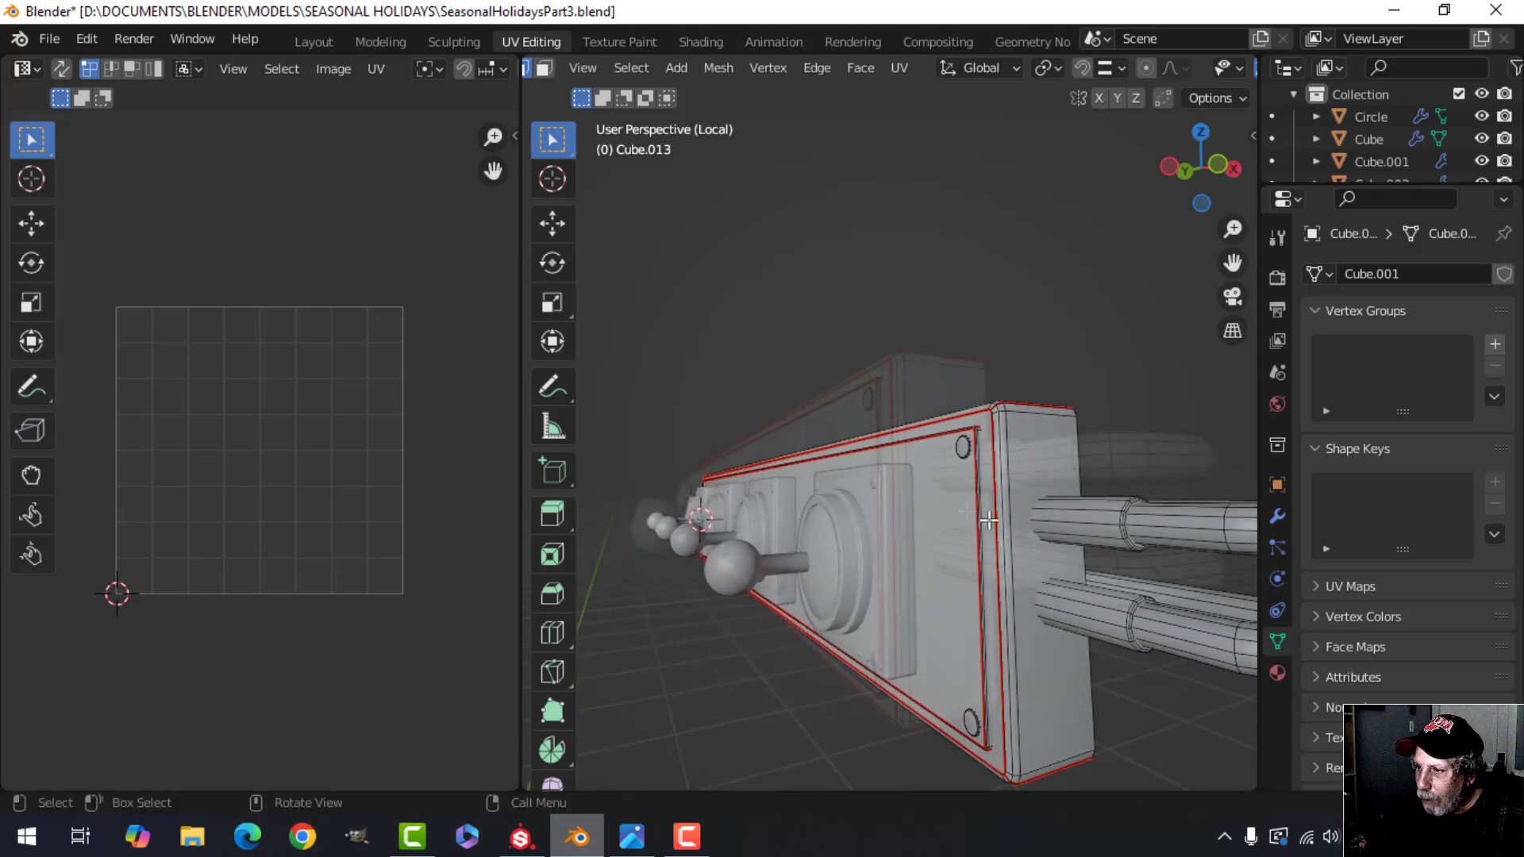
scroll(957, 519, "up", 8)
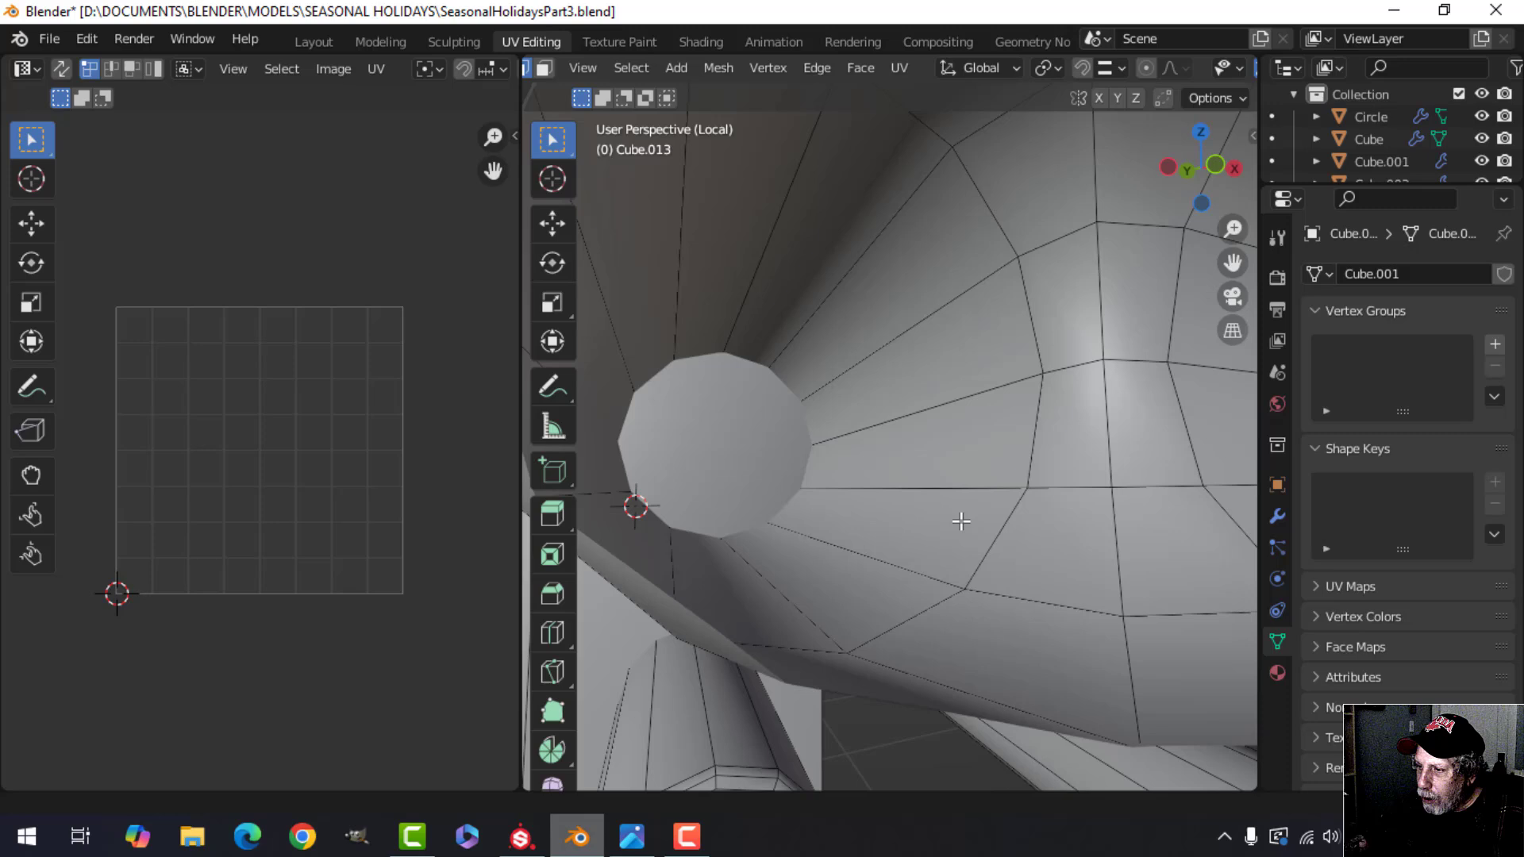
mouse_move(959, 521)
middle_mouse_down()
mouse_move(925, 520)
mouse_move(950, 527)
middle_mouse_up()
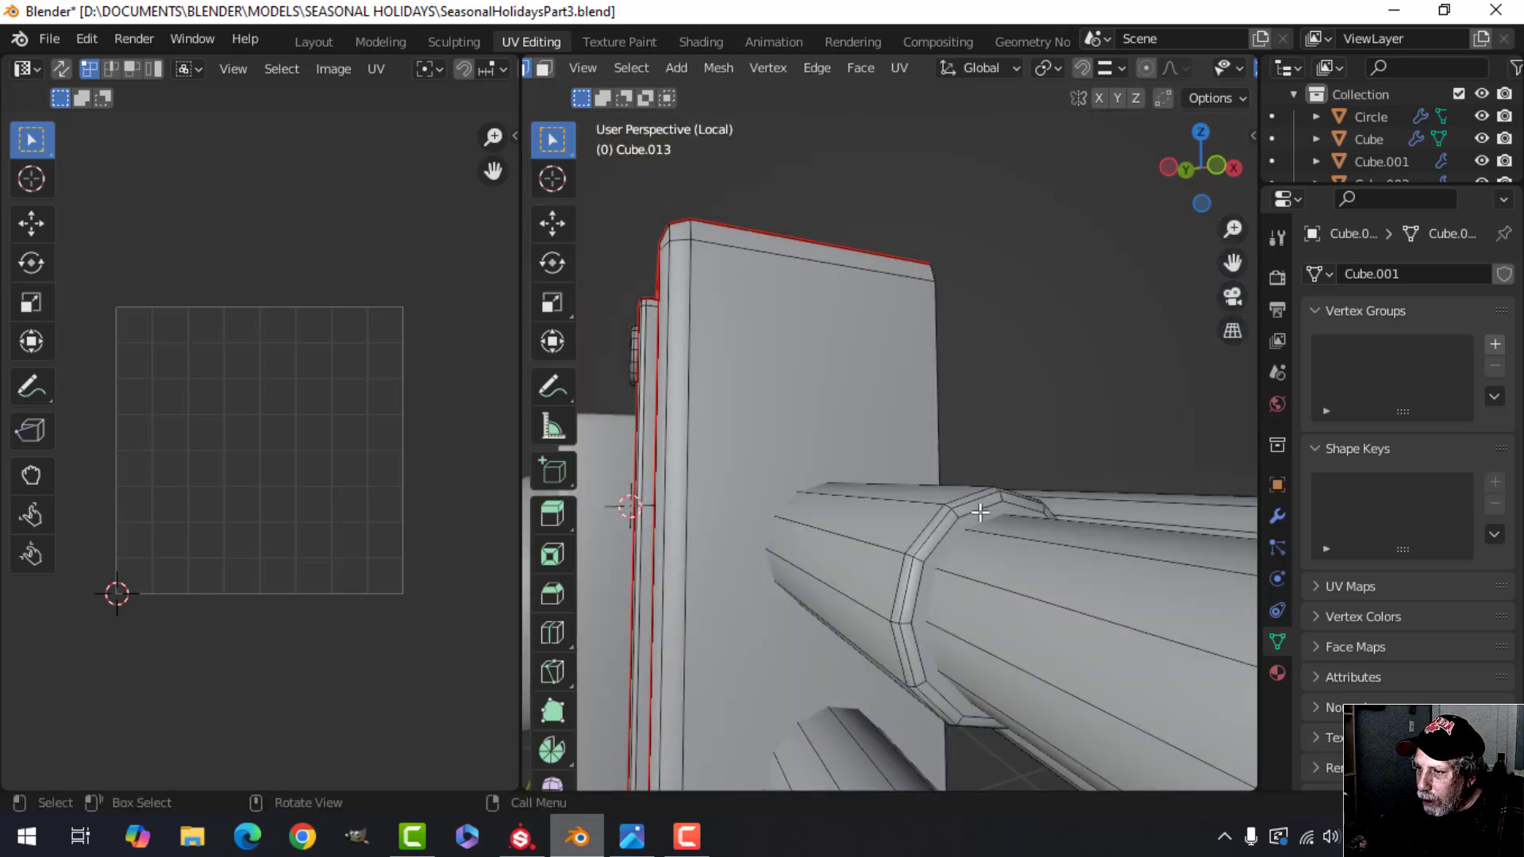
key("3")
left_click(986, 570, "alt")
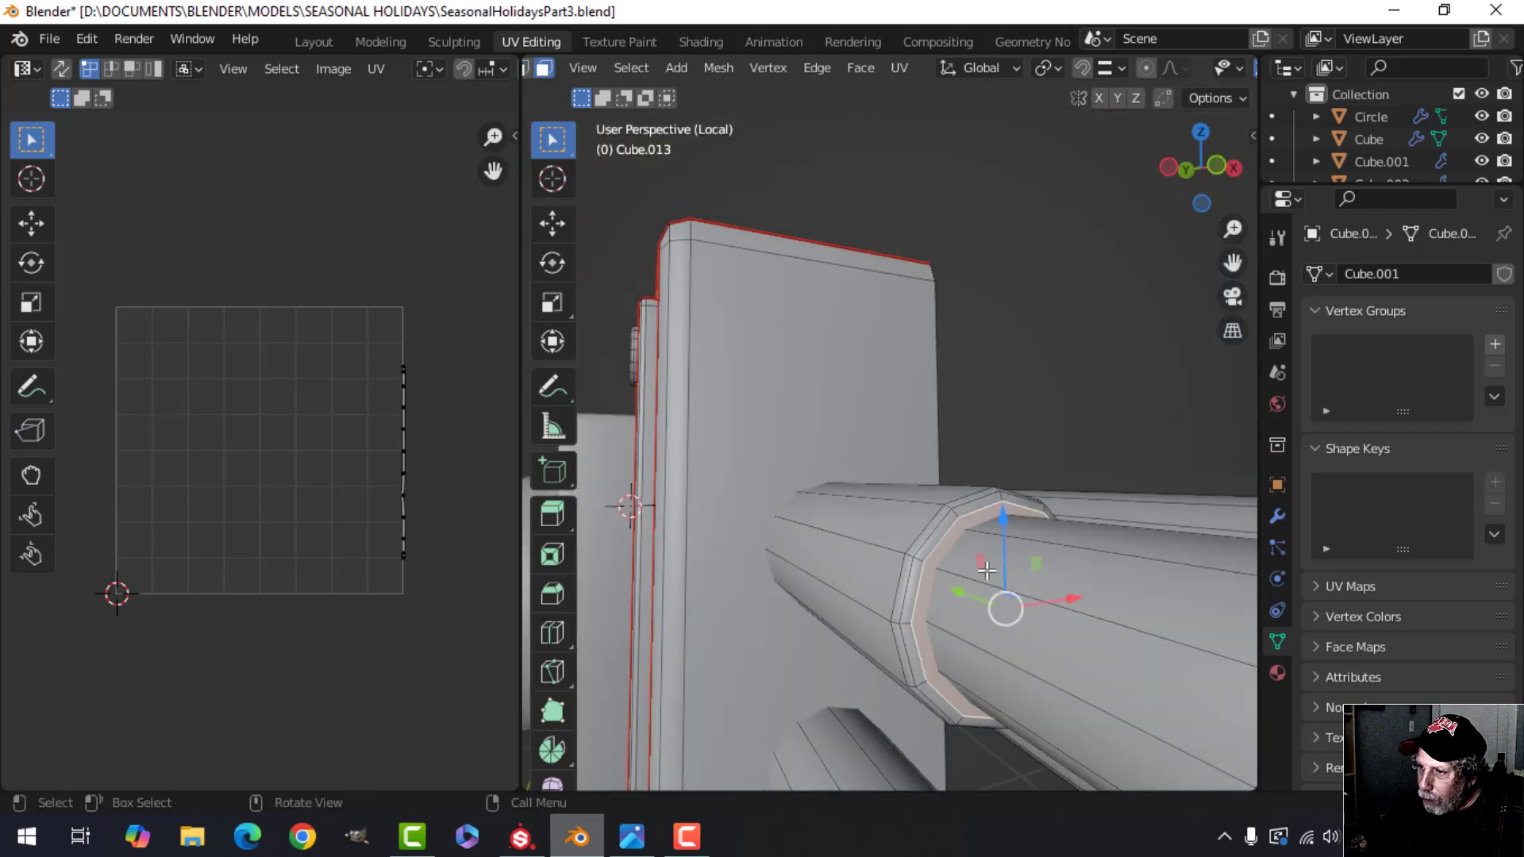
key("ctrl+z")
key("ctrl+z")
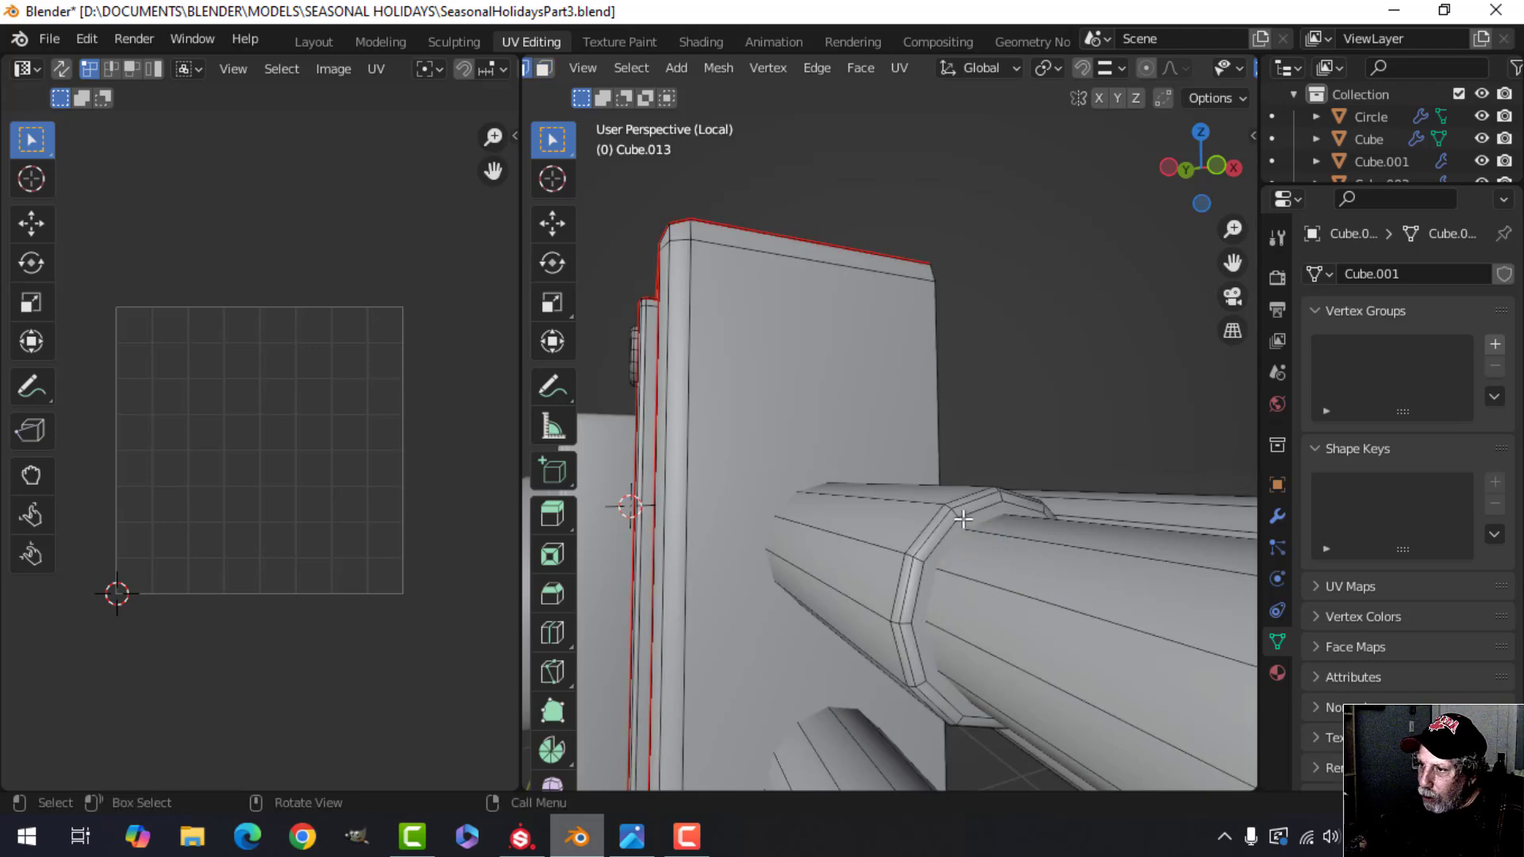
- Mark the edge loops around the outer rims of both pipe sleeves on the panel's end as seams
left_click(979, 511, "alt")
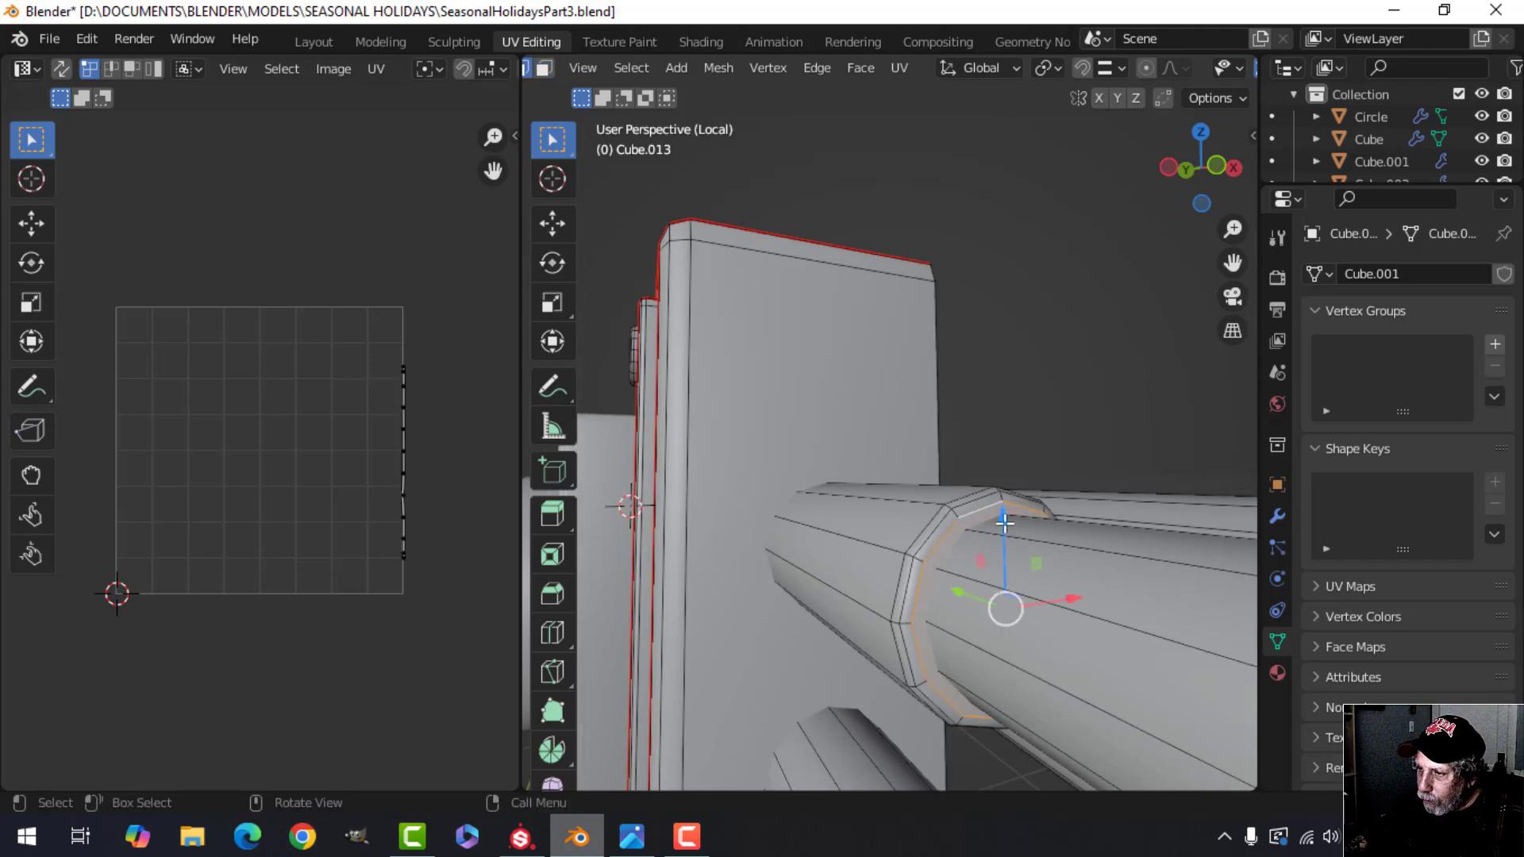
middle_click_drag(978, 512, 978, 515)
left_click(911, 478, "alt+shift")
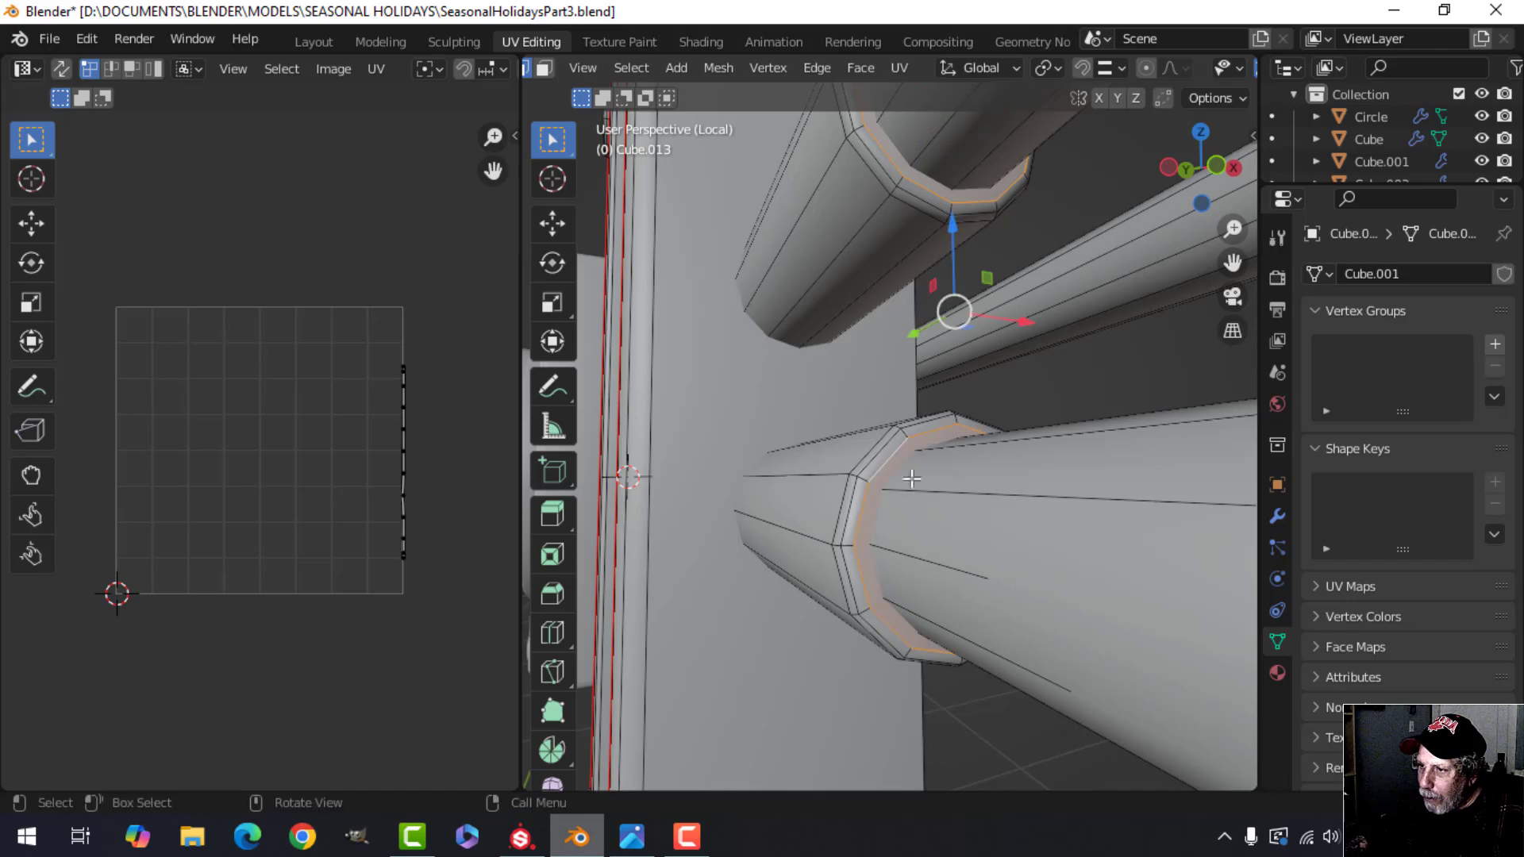
key("ctrl+e")
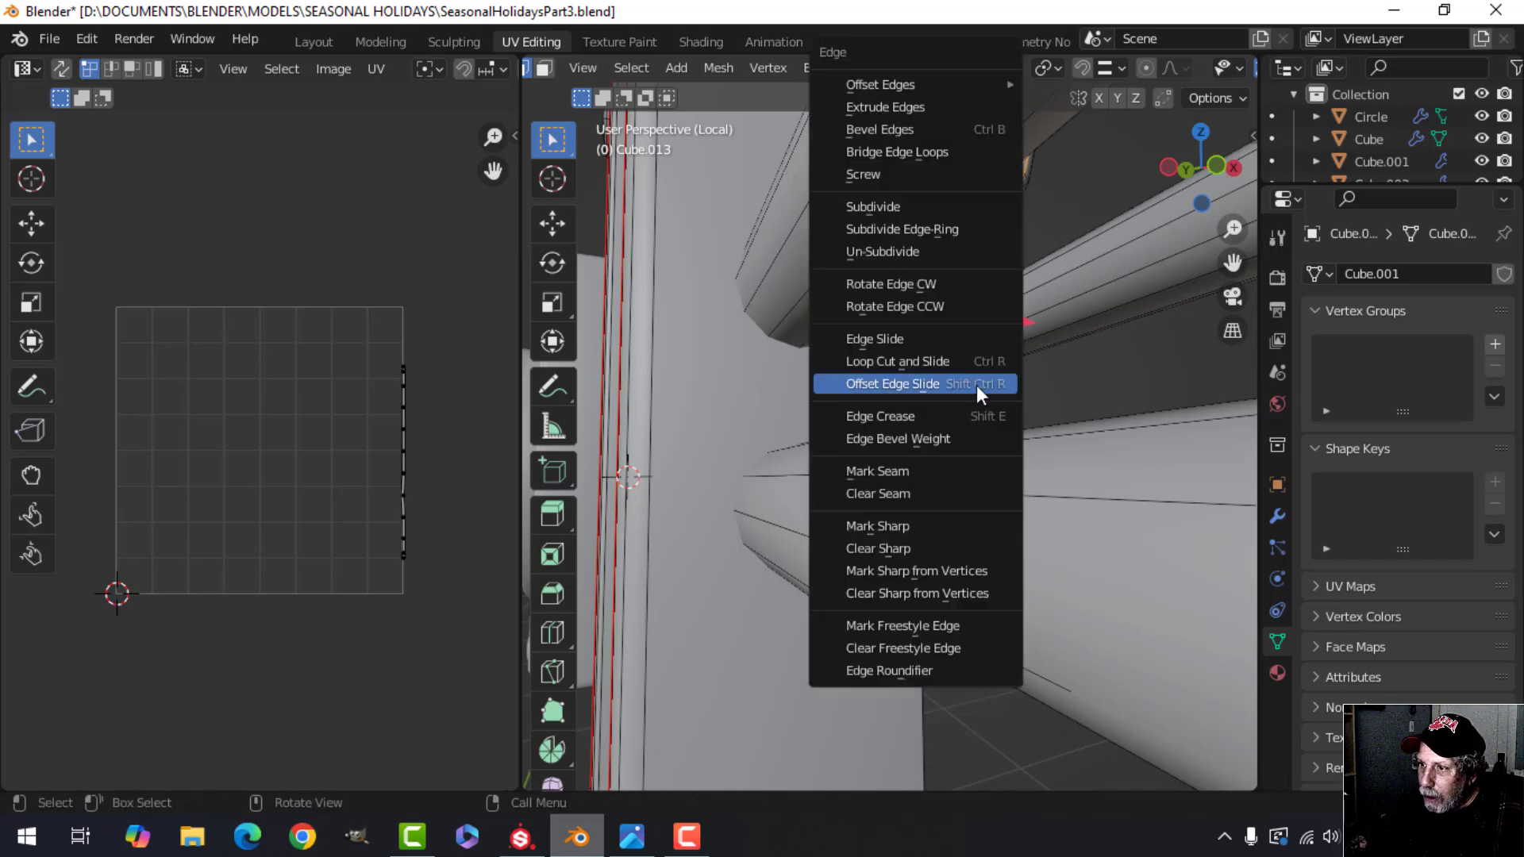
left_click(917, 477)
scroll(963, 446, "down", 6)
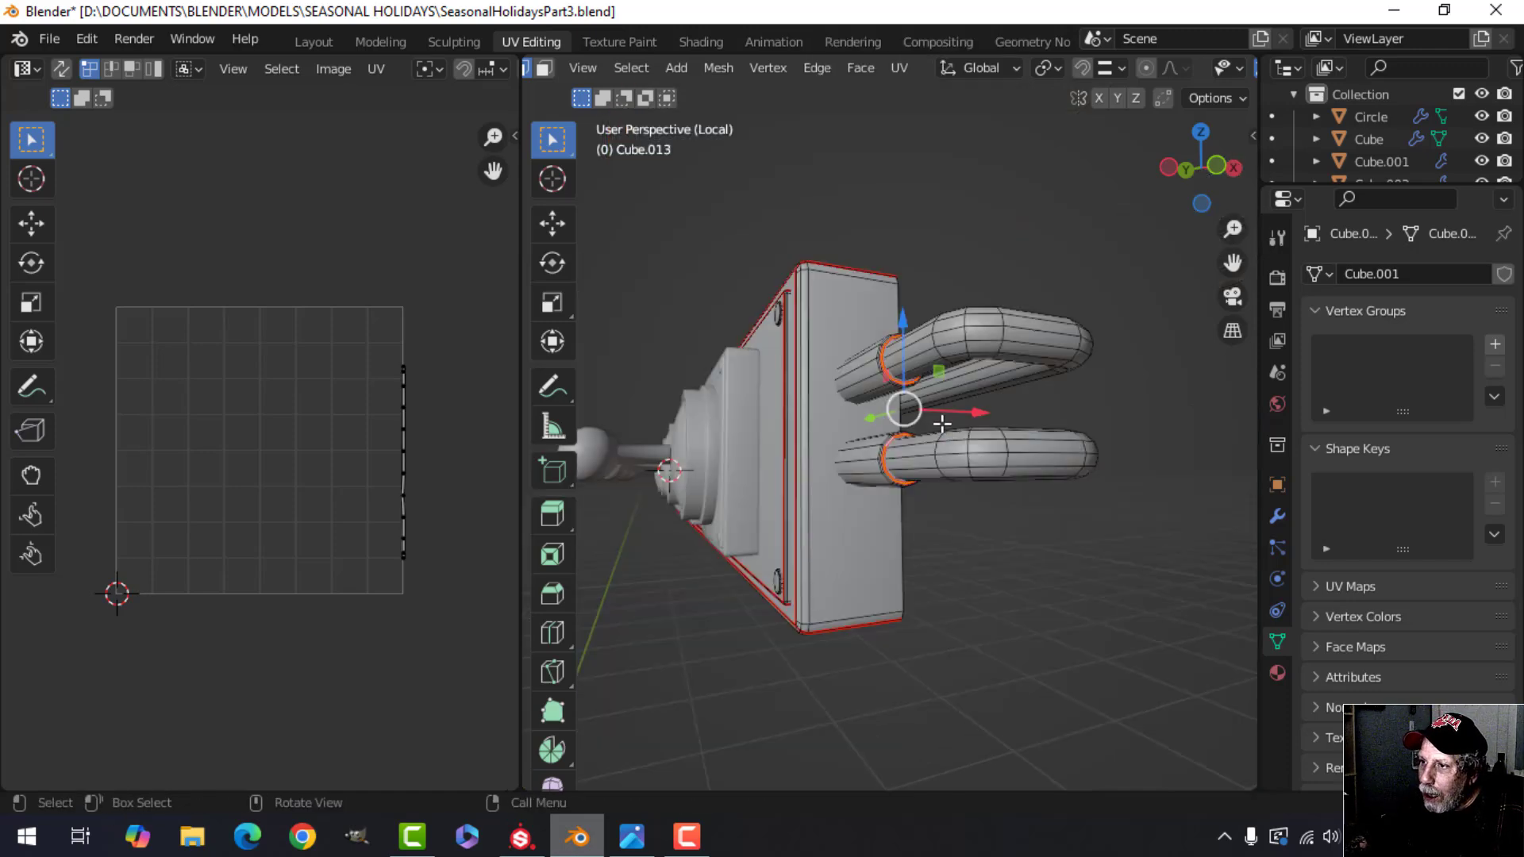
- Mark one lengthwise edge along each of the two pipe sleeves as a seam, on the side facing the pipe loops
middle_click_drag(942, 421, 817, 406)
scroll(939, 397, "up", 4)
middle_click_drag(817, 406, 897, 484, "shift")
scroll(876, 417, "up", 5)
key("alt+a")
left_click(859, 560, "alt")
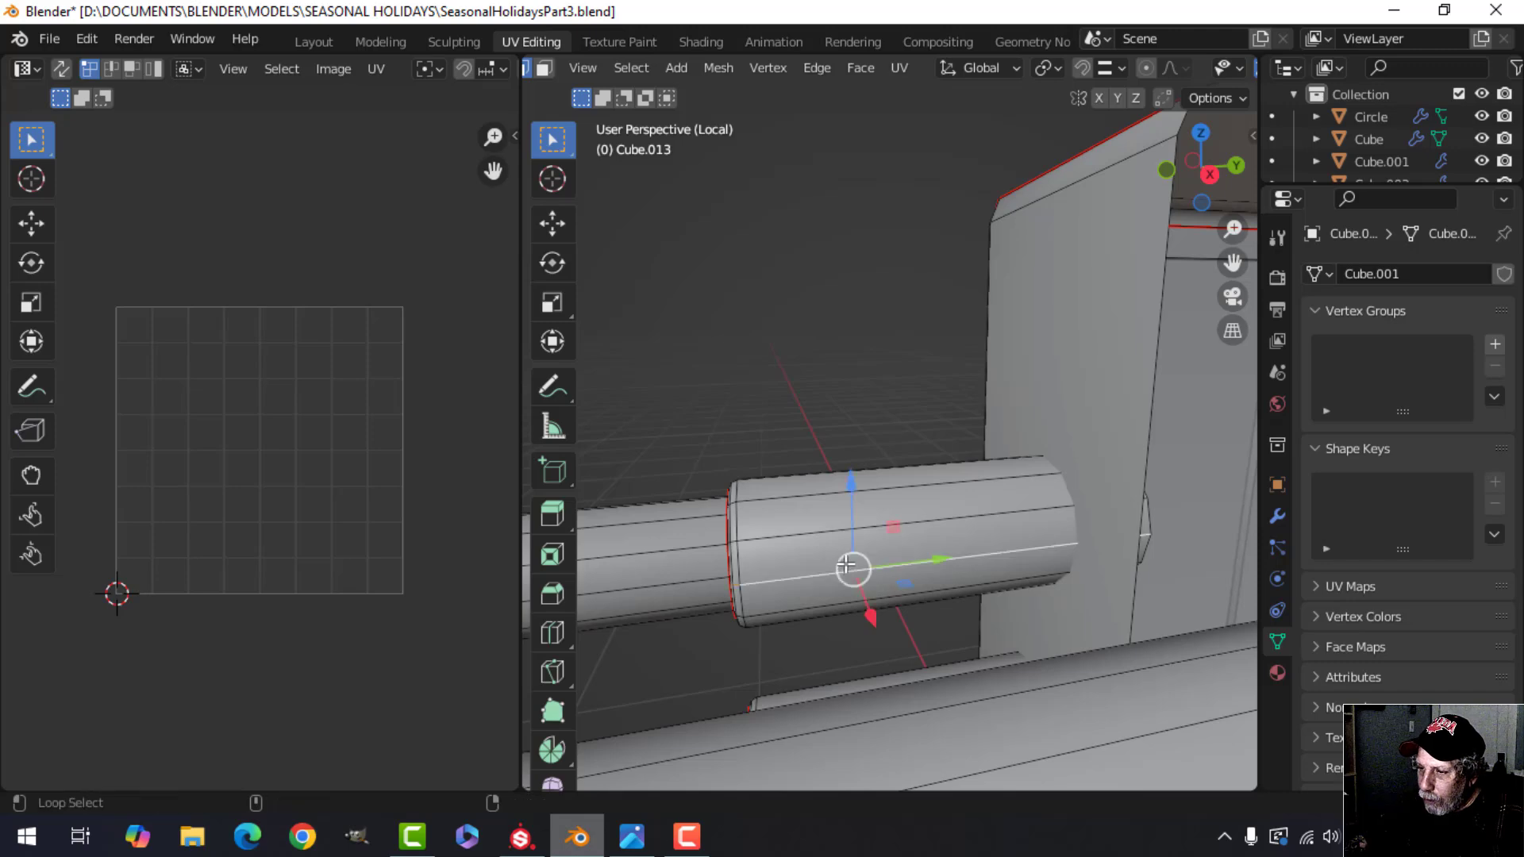
scroll(871, 557, "down", 4)
mouse_move(872, 549)
middle_mouse_down()
mouse_move(873, 526)
mouse_move(856, 560)
middle_mouse_up()
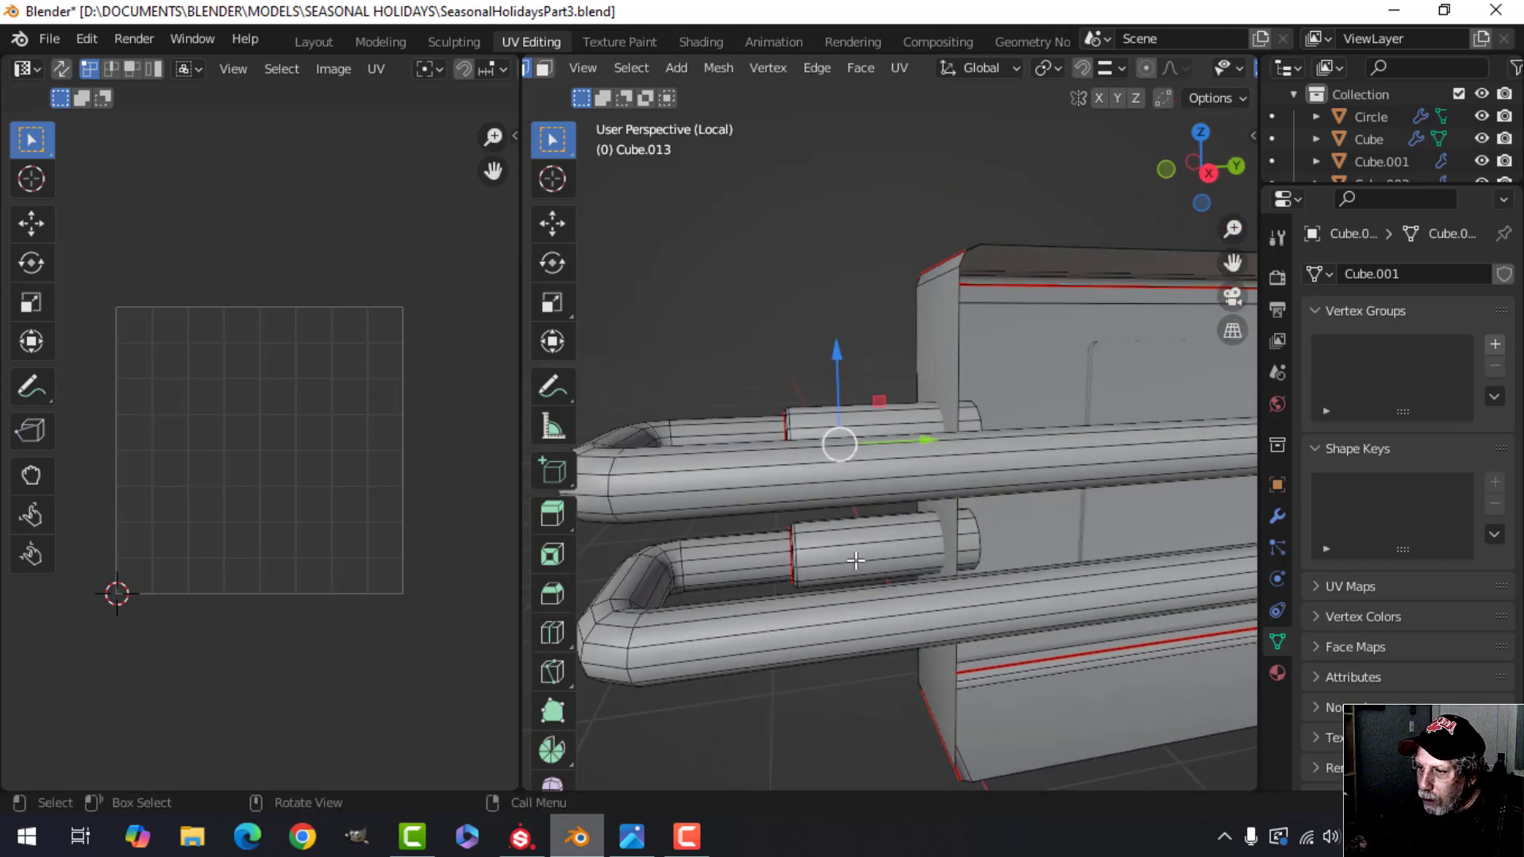
left_click(835, 562, "alt")
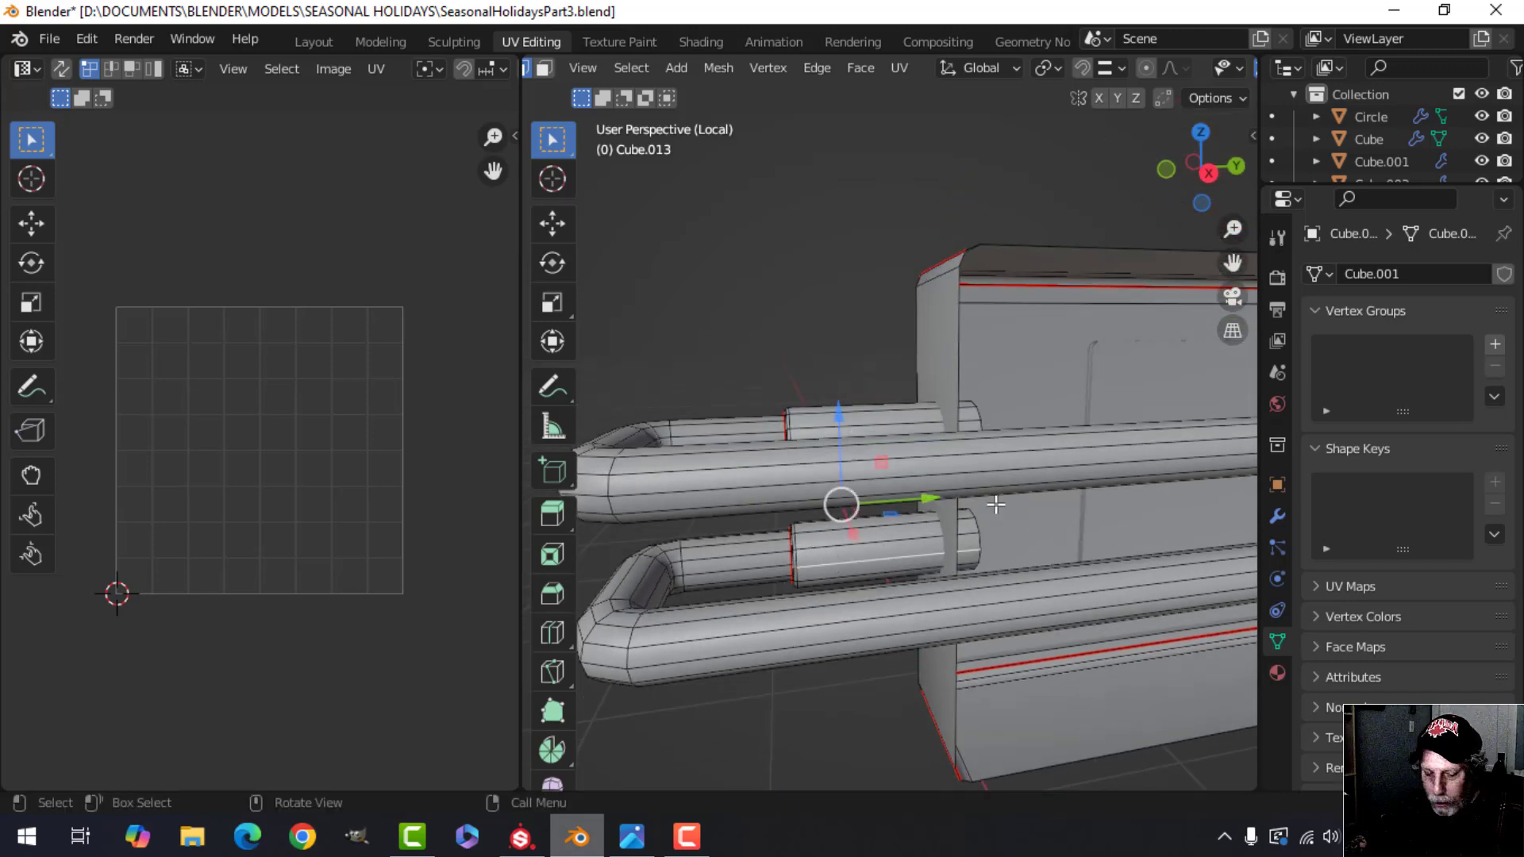
key("ctrl+e")
left_click(953, 506)
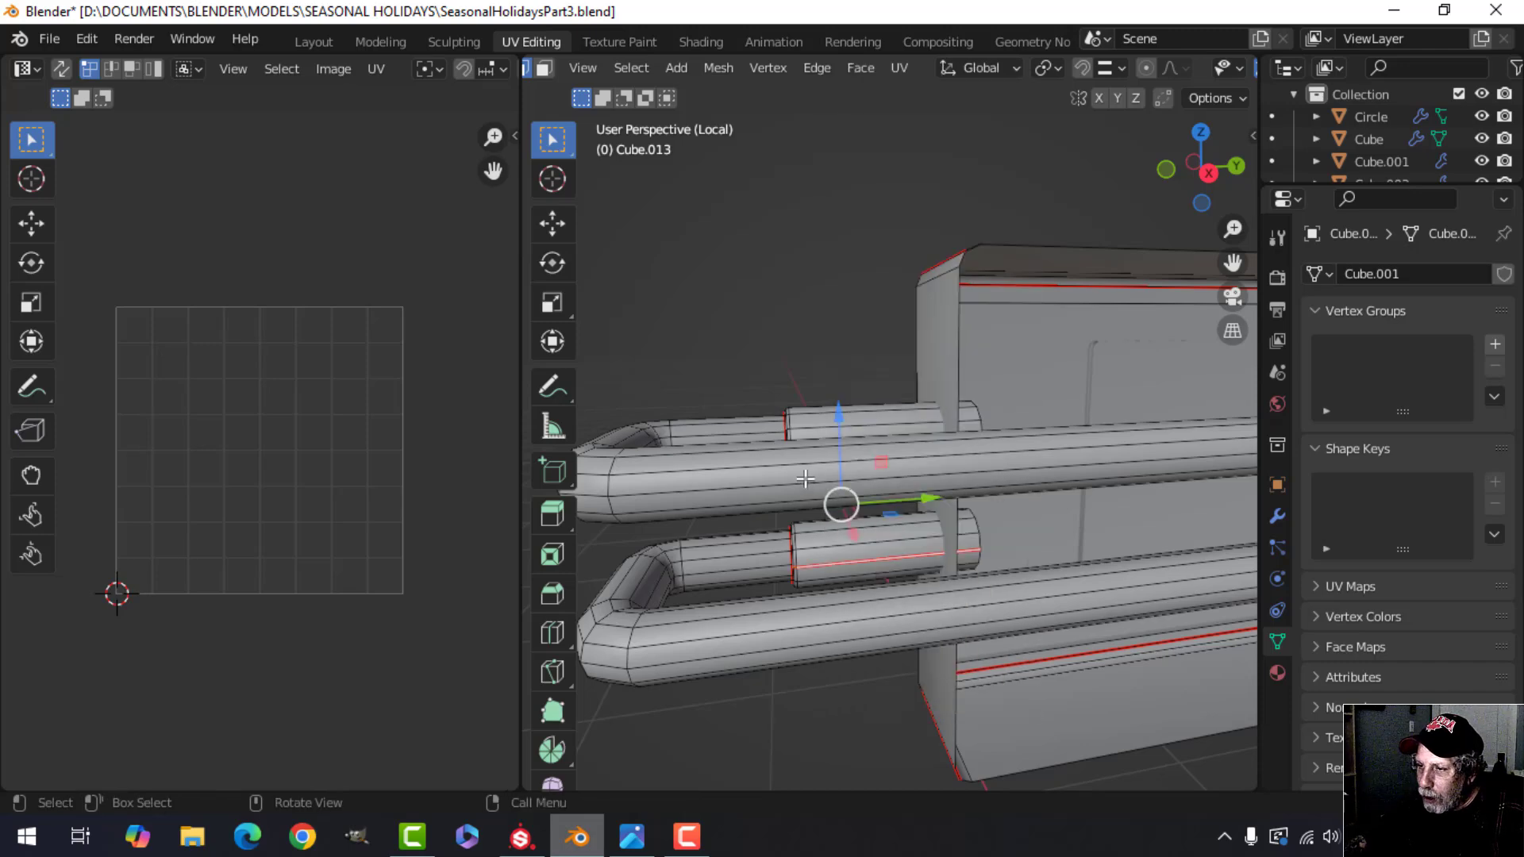
middle_click_drag(805, 478, 825, 537)
key("alt+a")
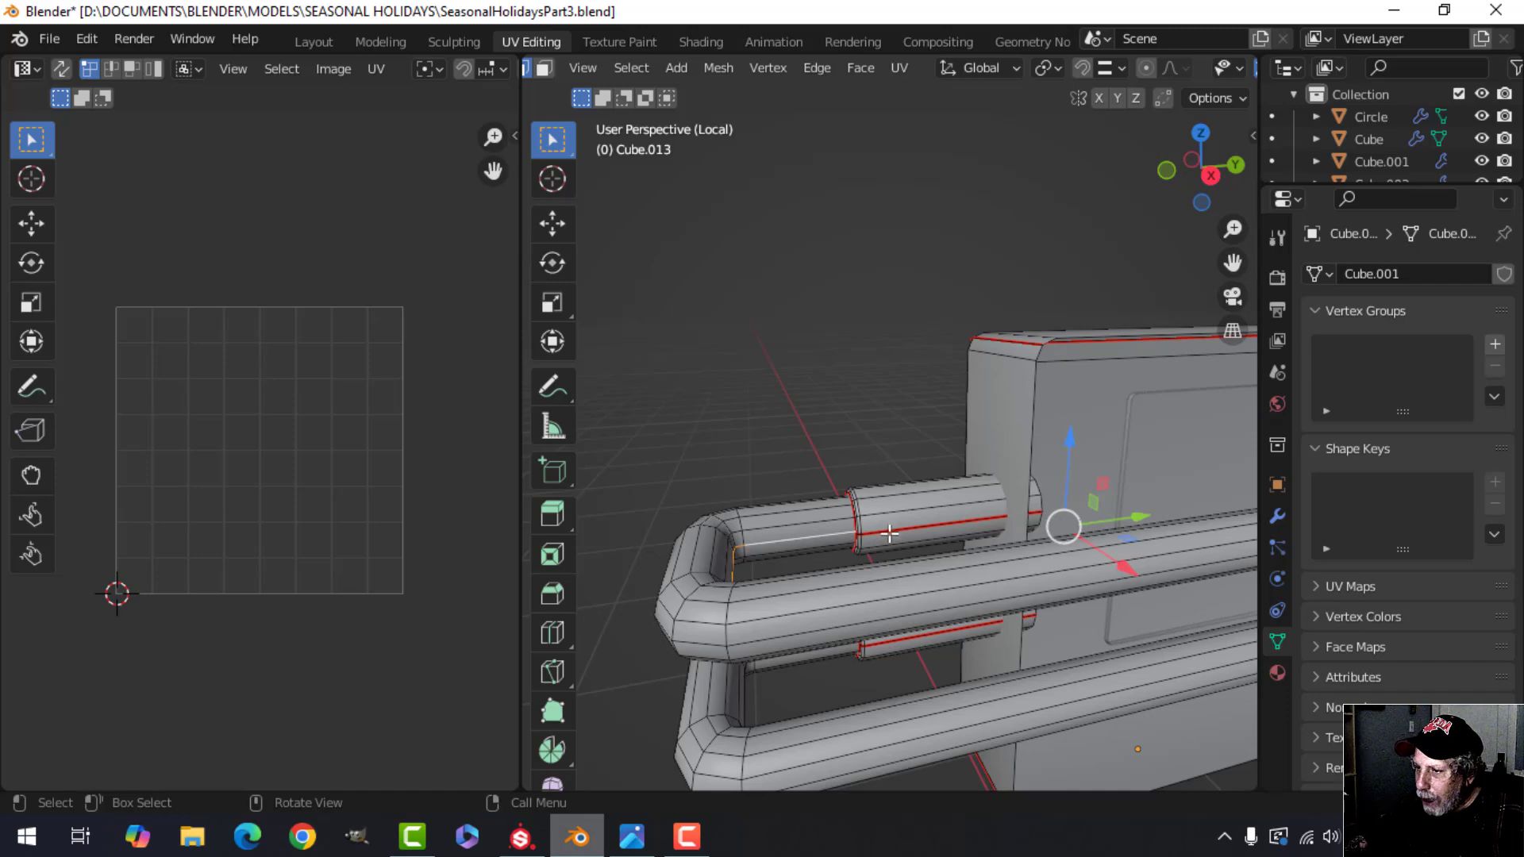
- Mark the inward-facing lengthwise edge loop along both the upper and the lower bent pipe as a seam
key("ctrl+e")
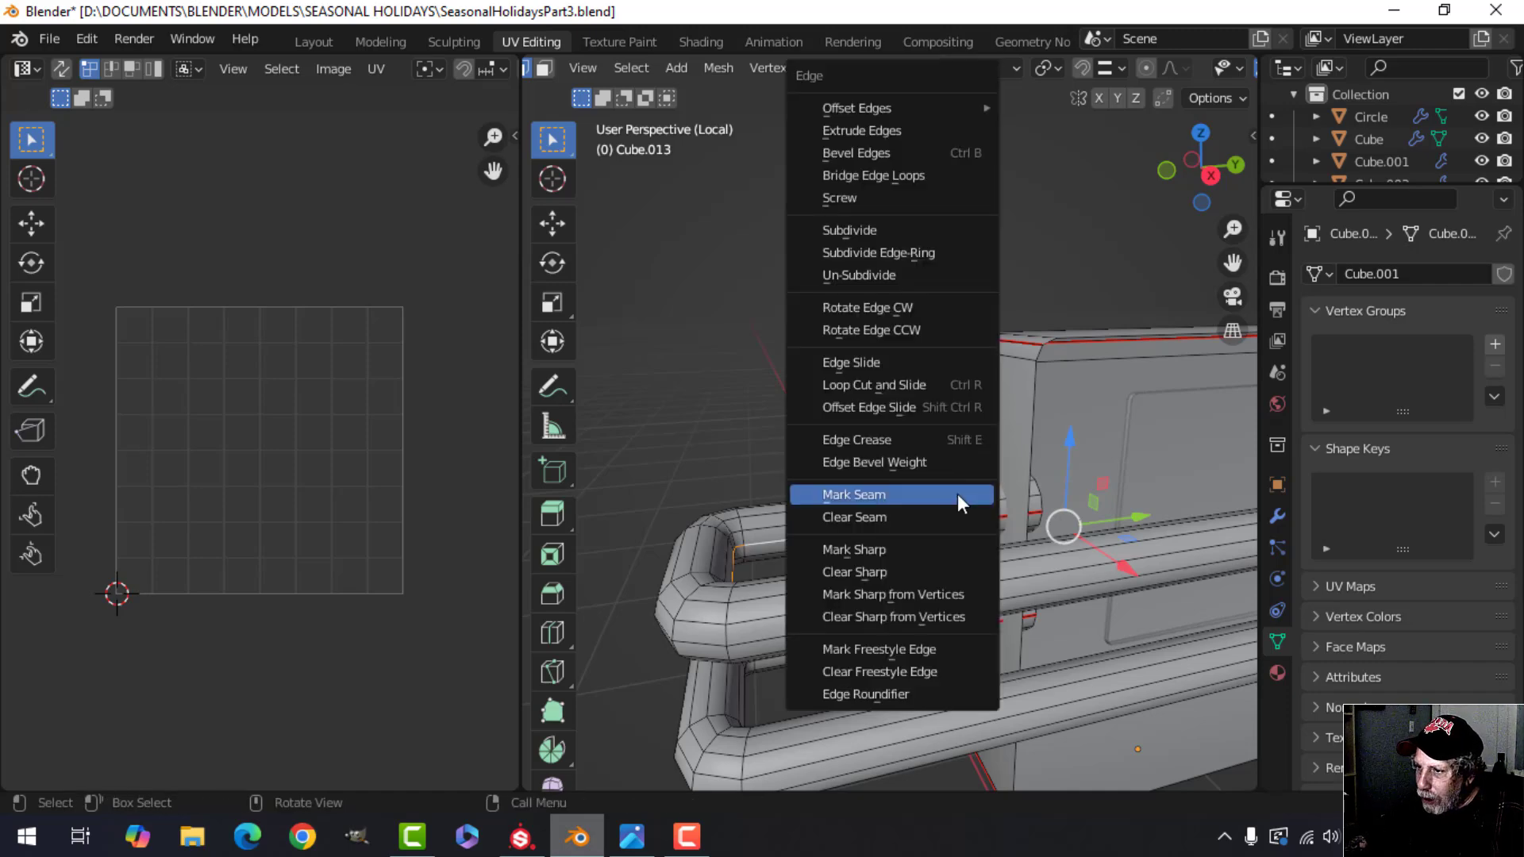
left_click(961, 504)
middle_click_drag(960, 504, 809, 509)
key("alt+a")
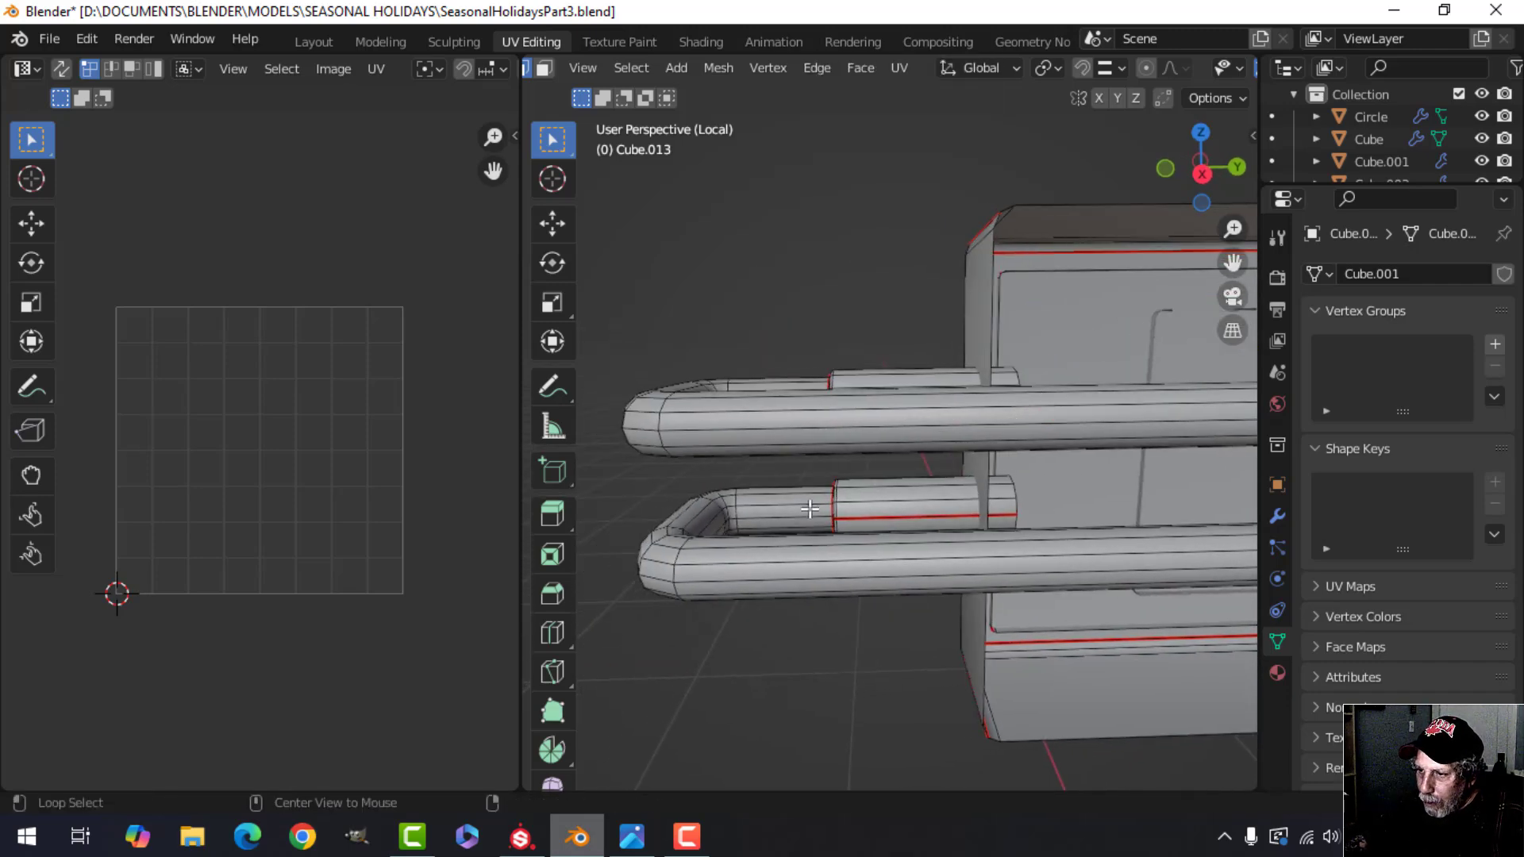
left_click(804, 515, "alt")
key("ctrl+e")
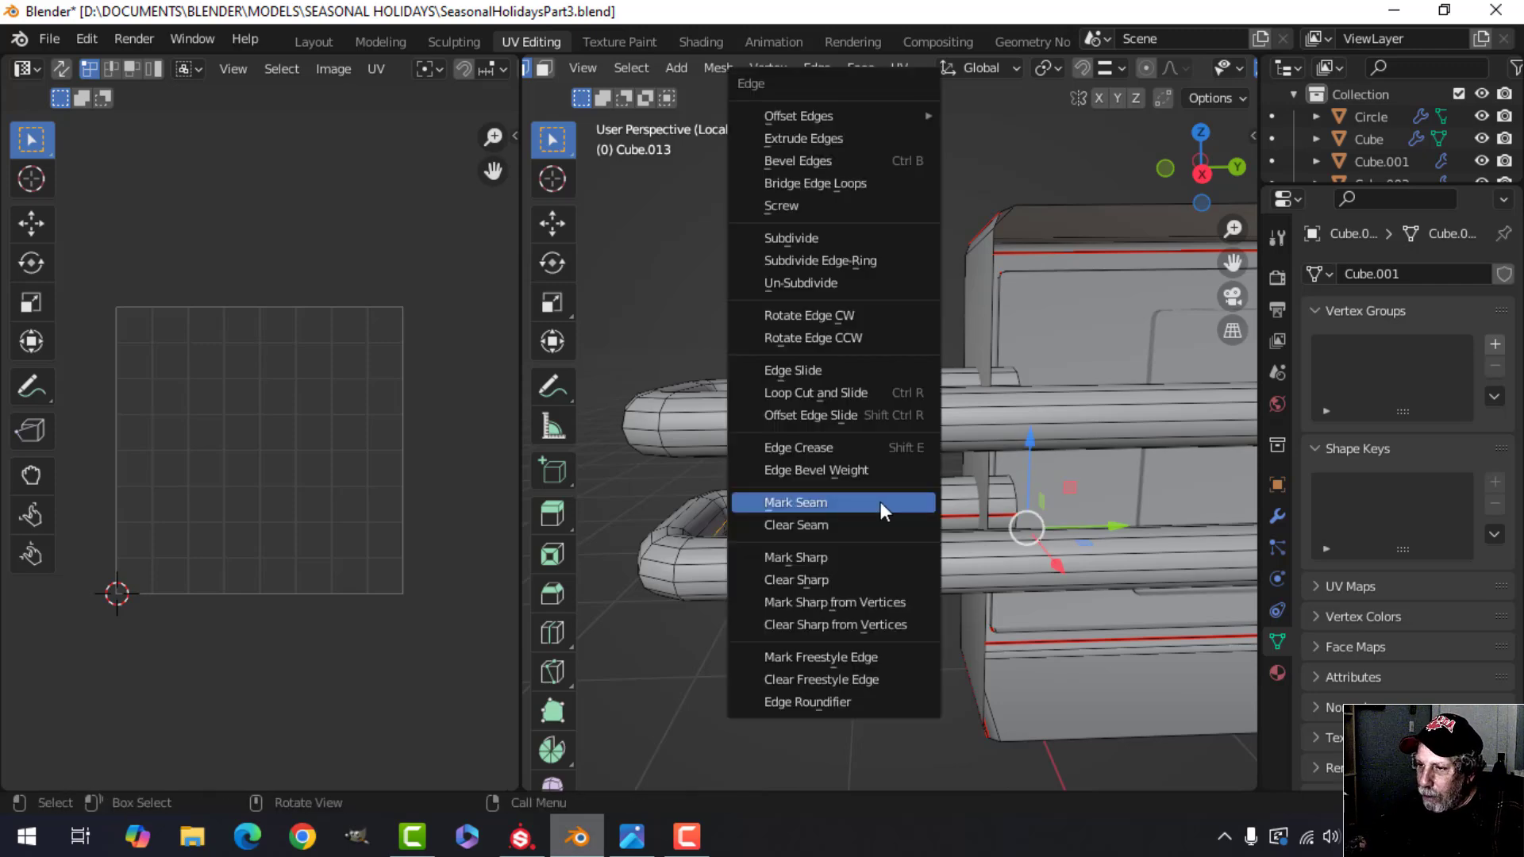
left_click(883, 510)
- Mark the border of the round screw head's front face at the front plate's upper corner, beside the first lever, as a seam
scroll(891, 497, "down", 3)
middle_click_drag(891, 497, 787, 525)
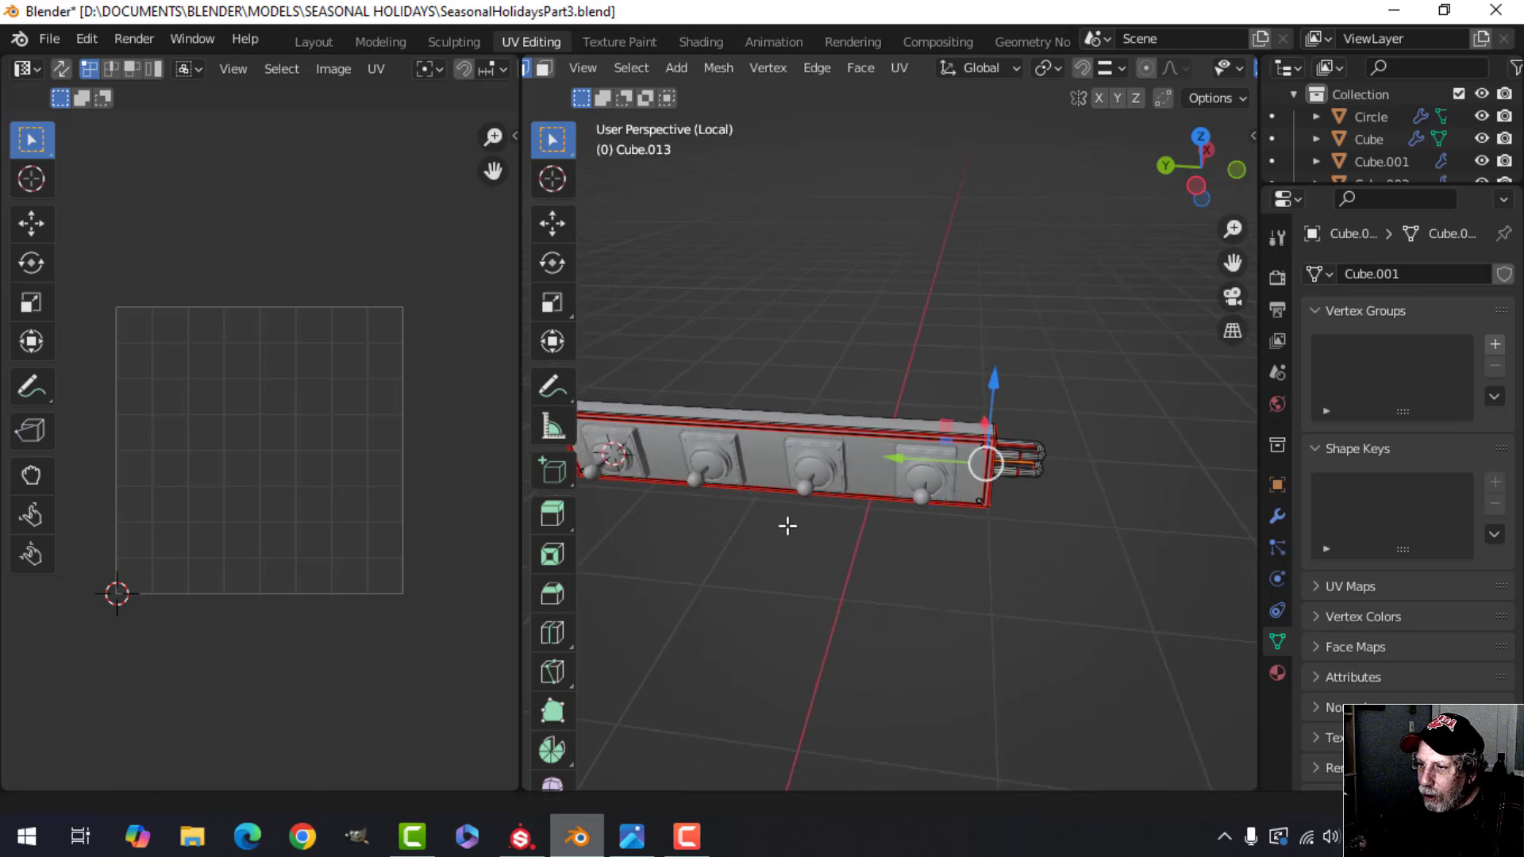
scroll(918, 513, "up", 6)
middle_click_drag(941, 476, 943, 487)
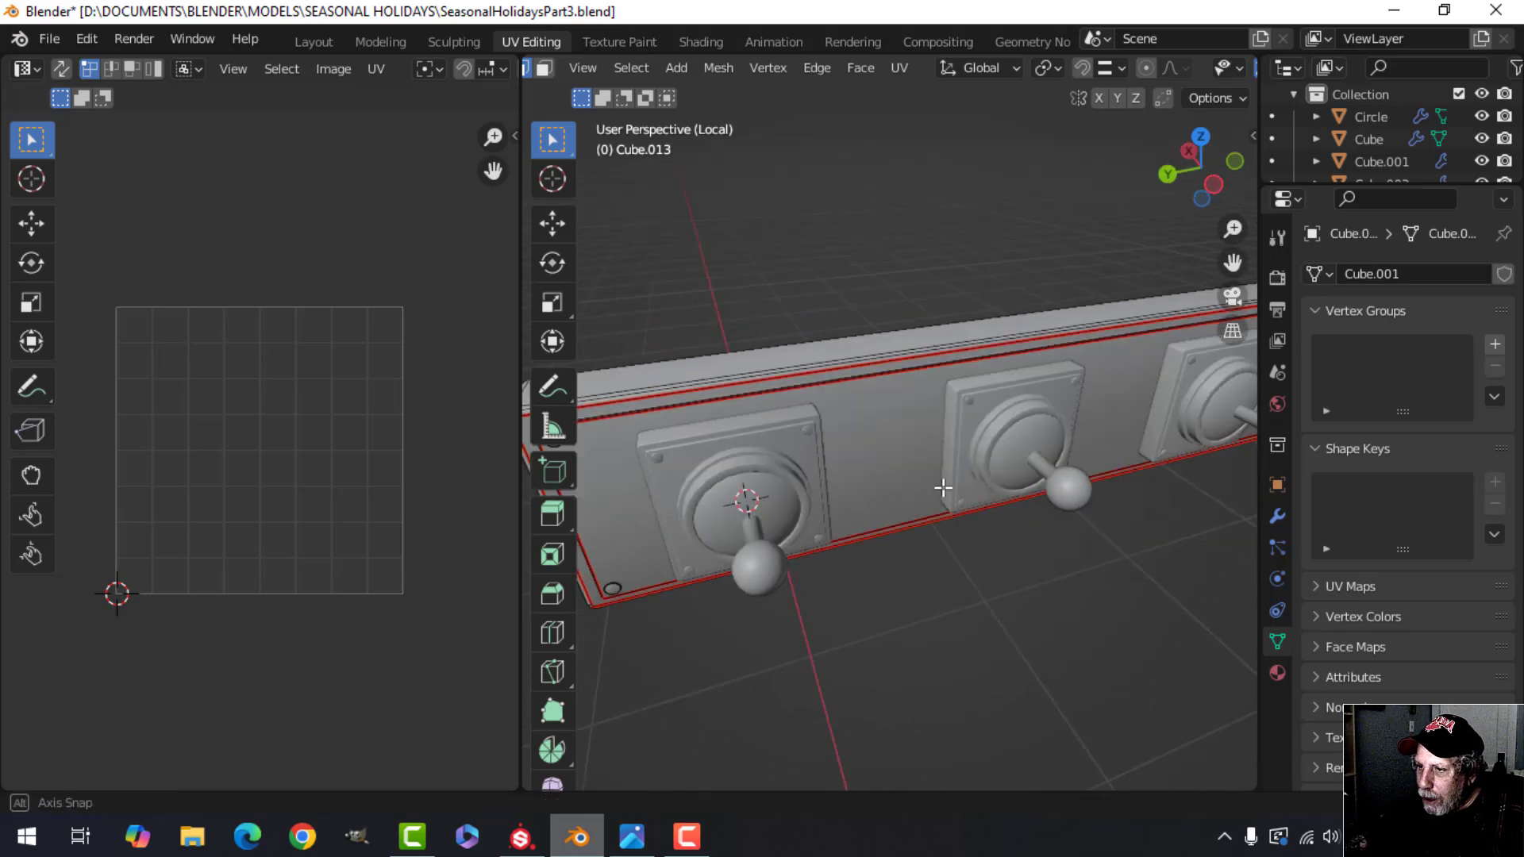
scroll(993, 436, "down", 2)
scroll(792, 435, "up", 6)
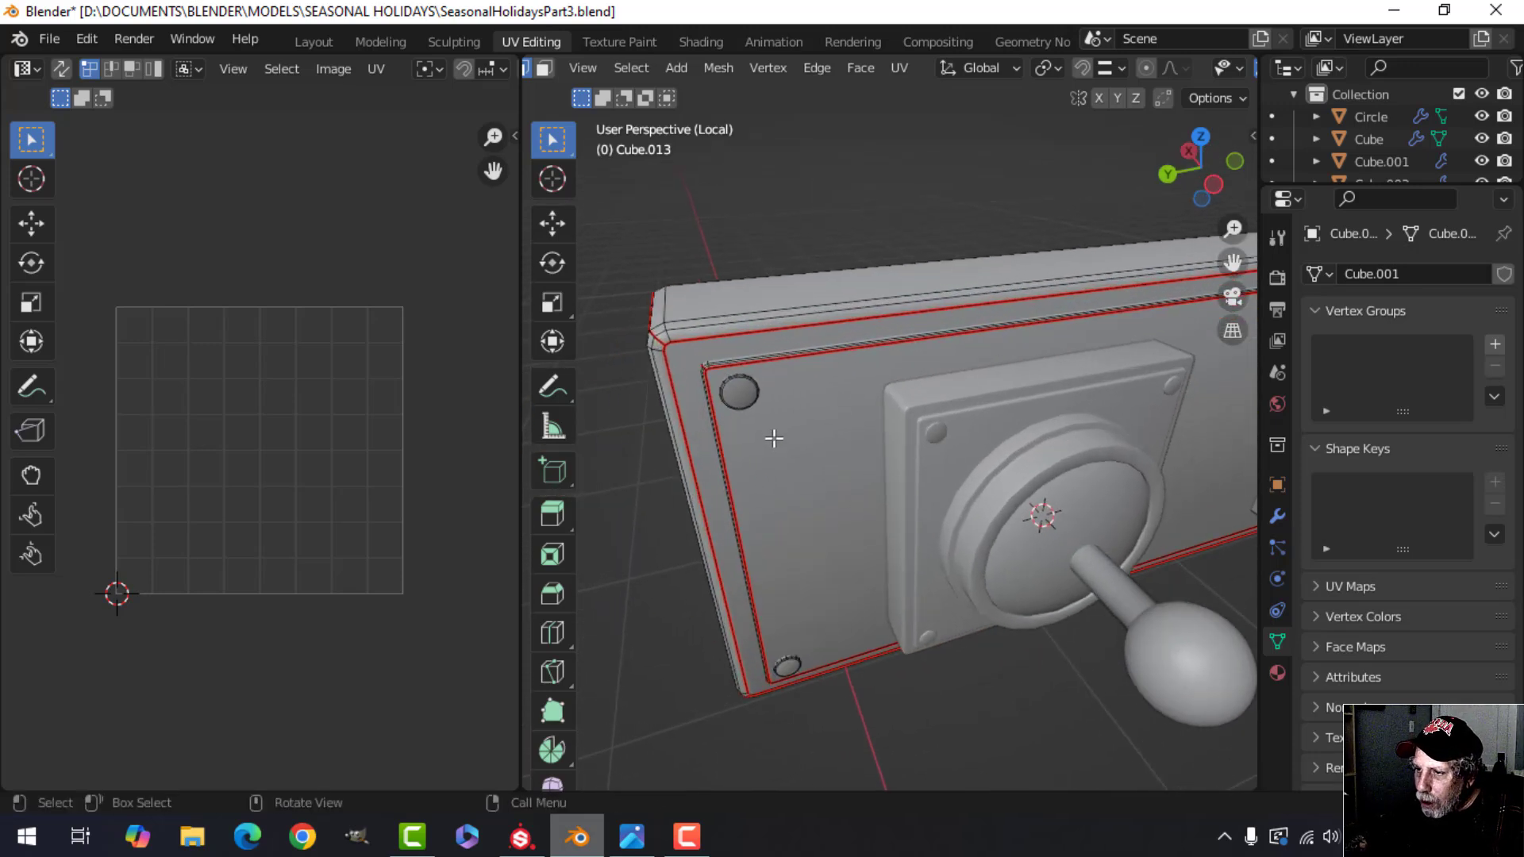
scroll(774, 437, "up", 2)
scroll(863, 446, "down", 3)
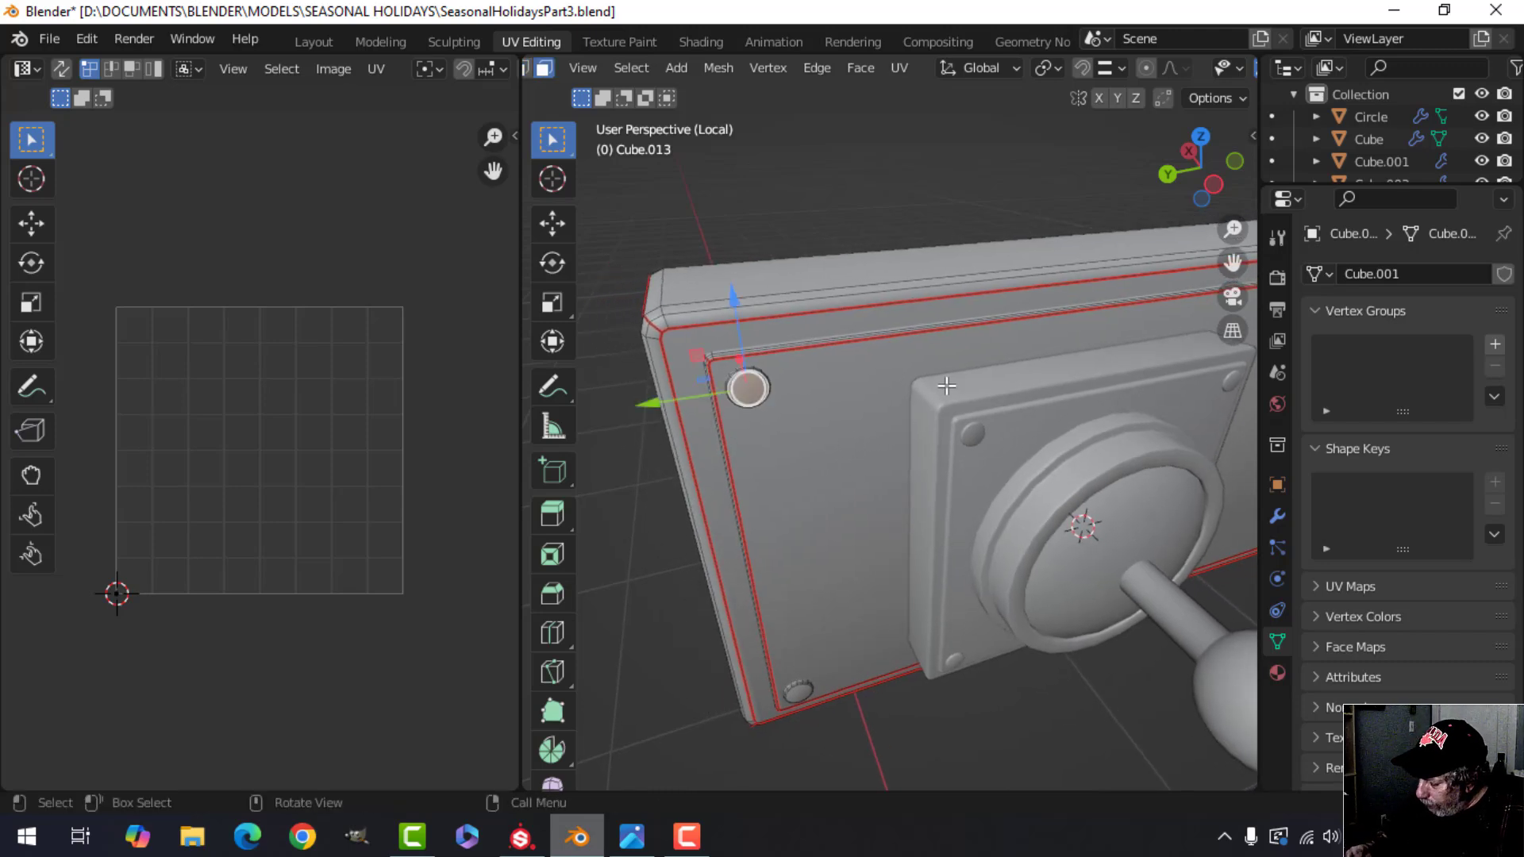
key("KP_Decimal")
scroll(948, 387, "down", 5)
middle_click_drag(917, 433, 1035, 417)
scroll(937, 419, "up", 3)
key("ctrl+e")
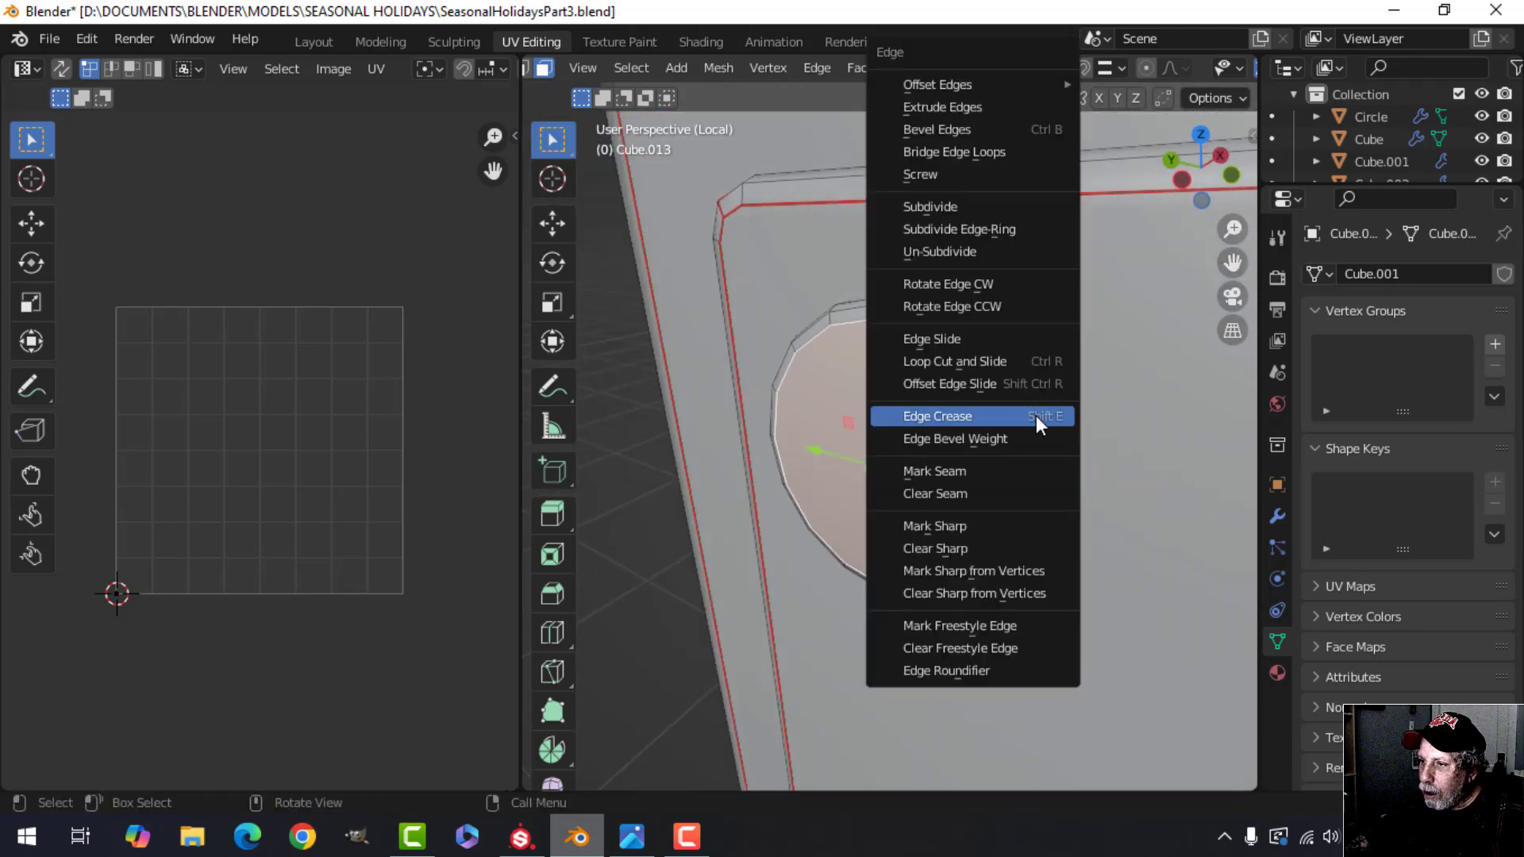
left_click(949, 470)
key("alt+a")
middle_click_drag(918, 425, 877, 421)
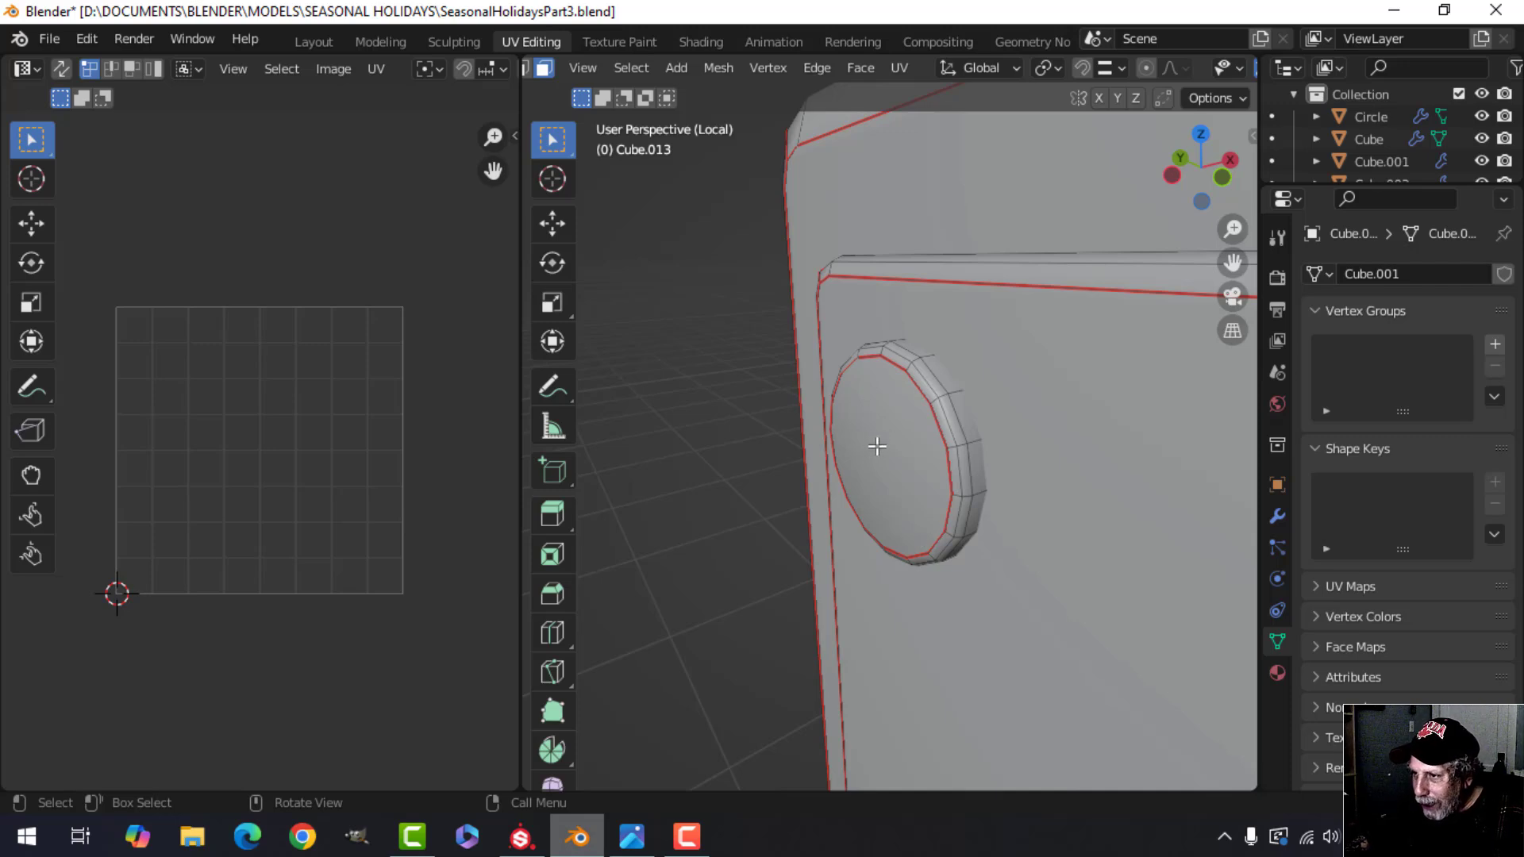
- Mark the front-face borders of the front plate's remaining three corner screw heads as seams
mouse_move(918, 442)
middle_mouse_down()
mouse_move(891, 442)
mouse_move(854, 397)
mouse_move(1020, 431)
mouse_move(934, 442)
mouse_move(983, 459)
mouse_move(969, 452)
mouse_move(942, 500)
mouse_move(929, 448)
mouse_move(1031, 380)
mouse_move(1018, 437)
middle_mouse_up()
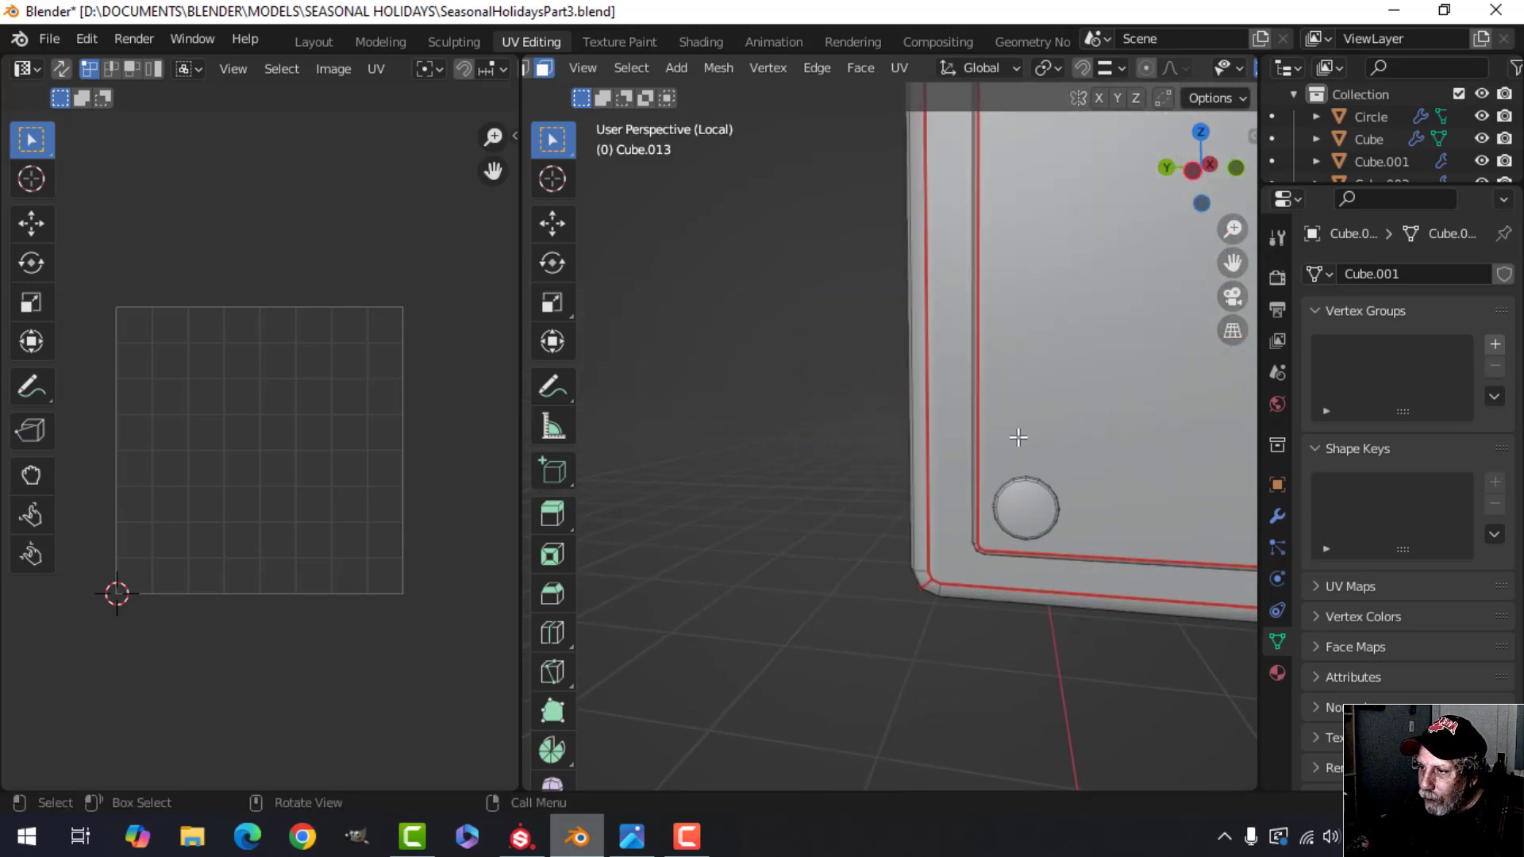
left_click(1009, 520)
scroll(987, 500, "down", 5)
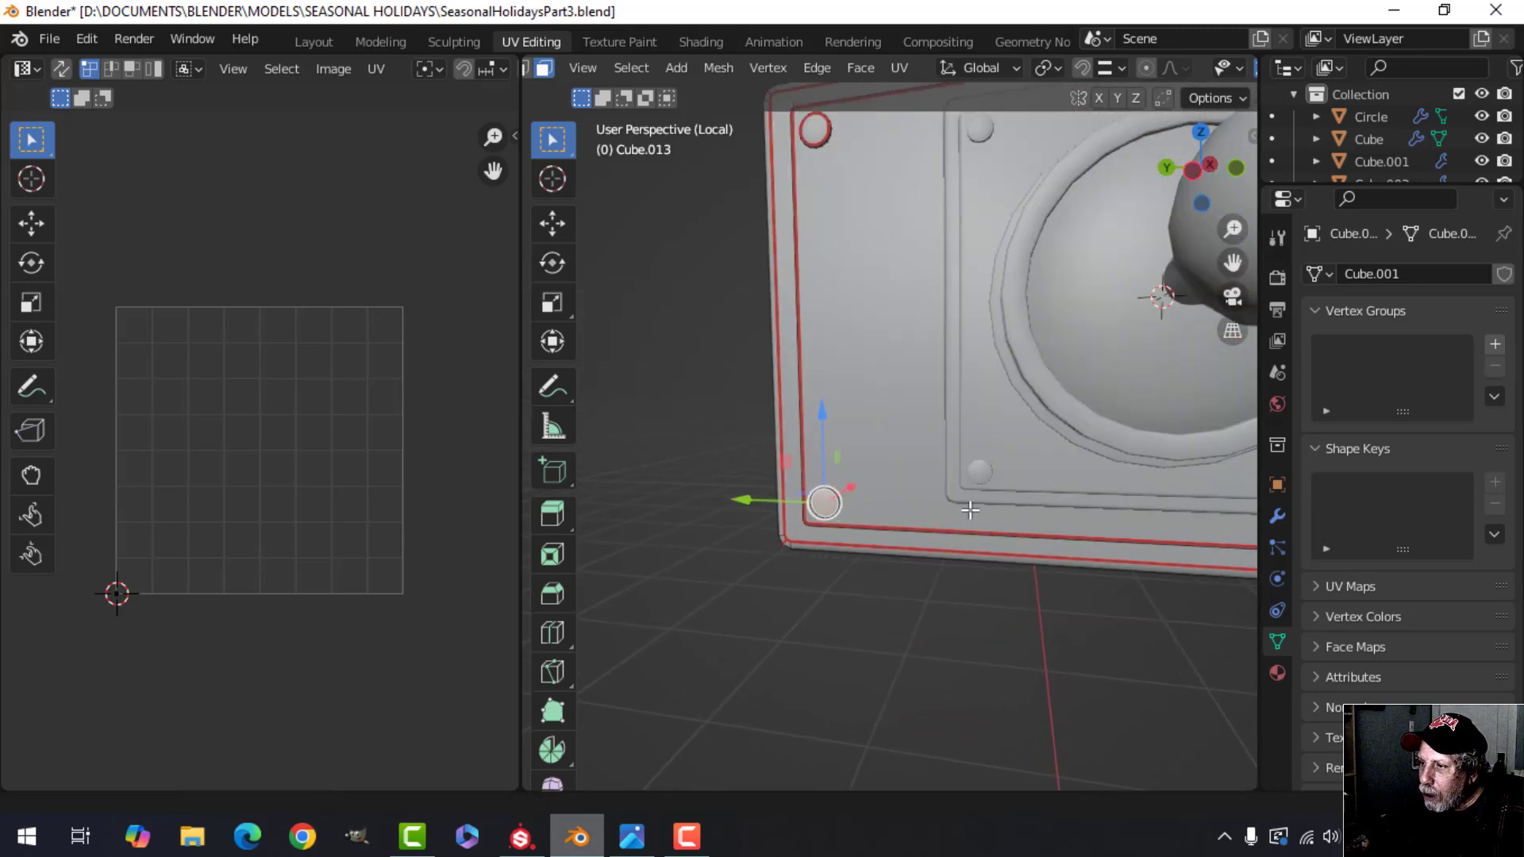
middle_click_drag(1031, 484, 714, 497, "shift")
scroll(1034, 463, "down", 2)
middle_click_drag(1034, 463, 833, 456, "shift")
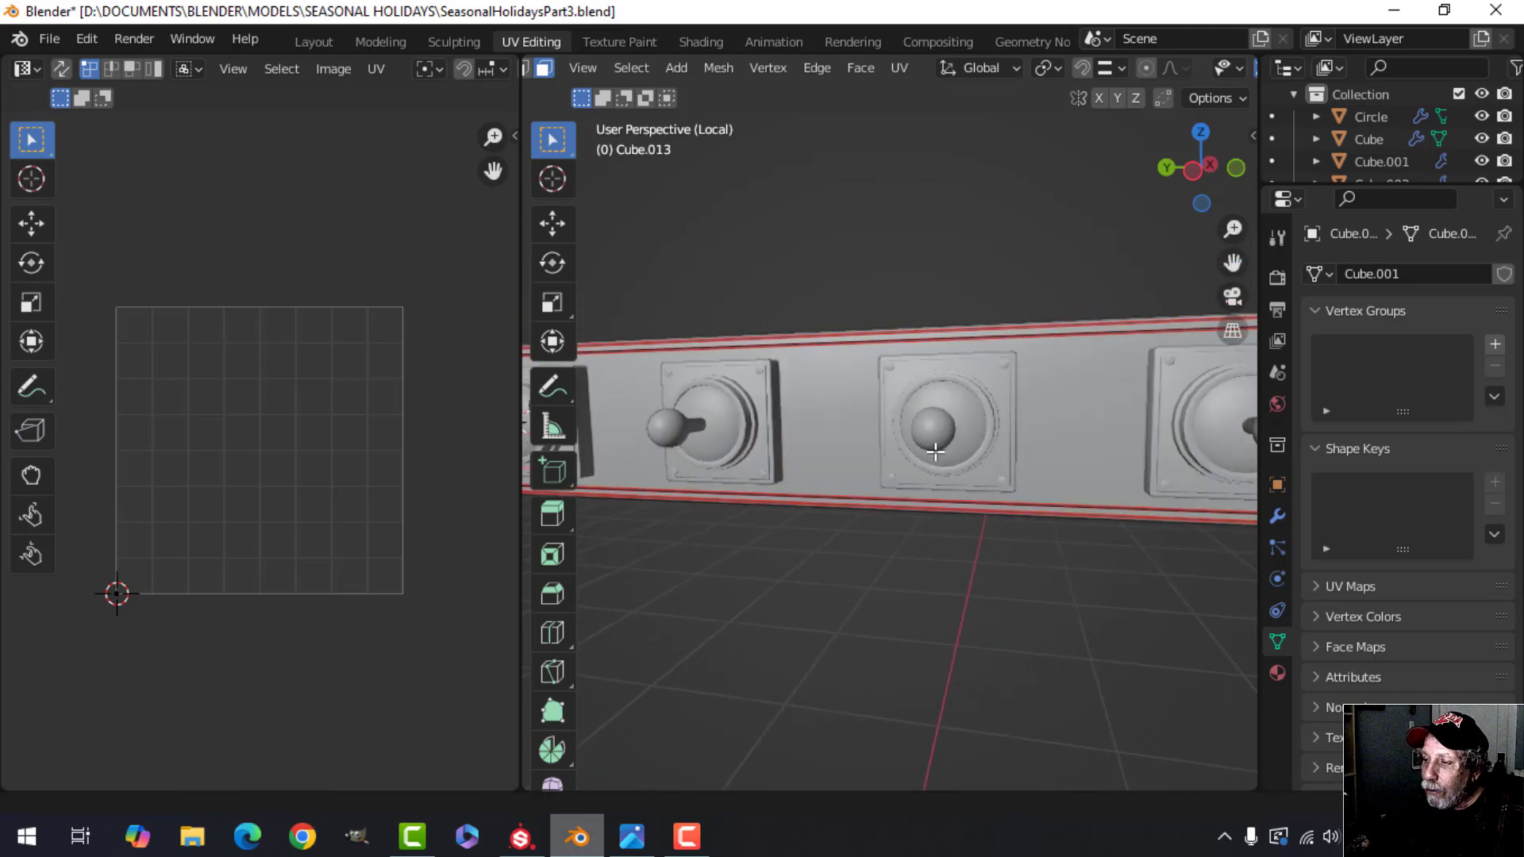
middle_click_drag(1169, 449, 830, 449, "shift")
scroll(941, 523, "up", 4)
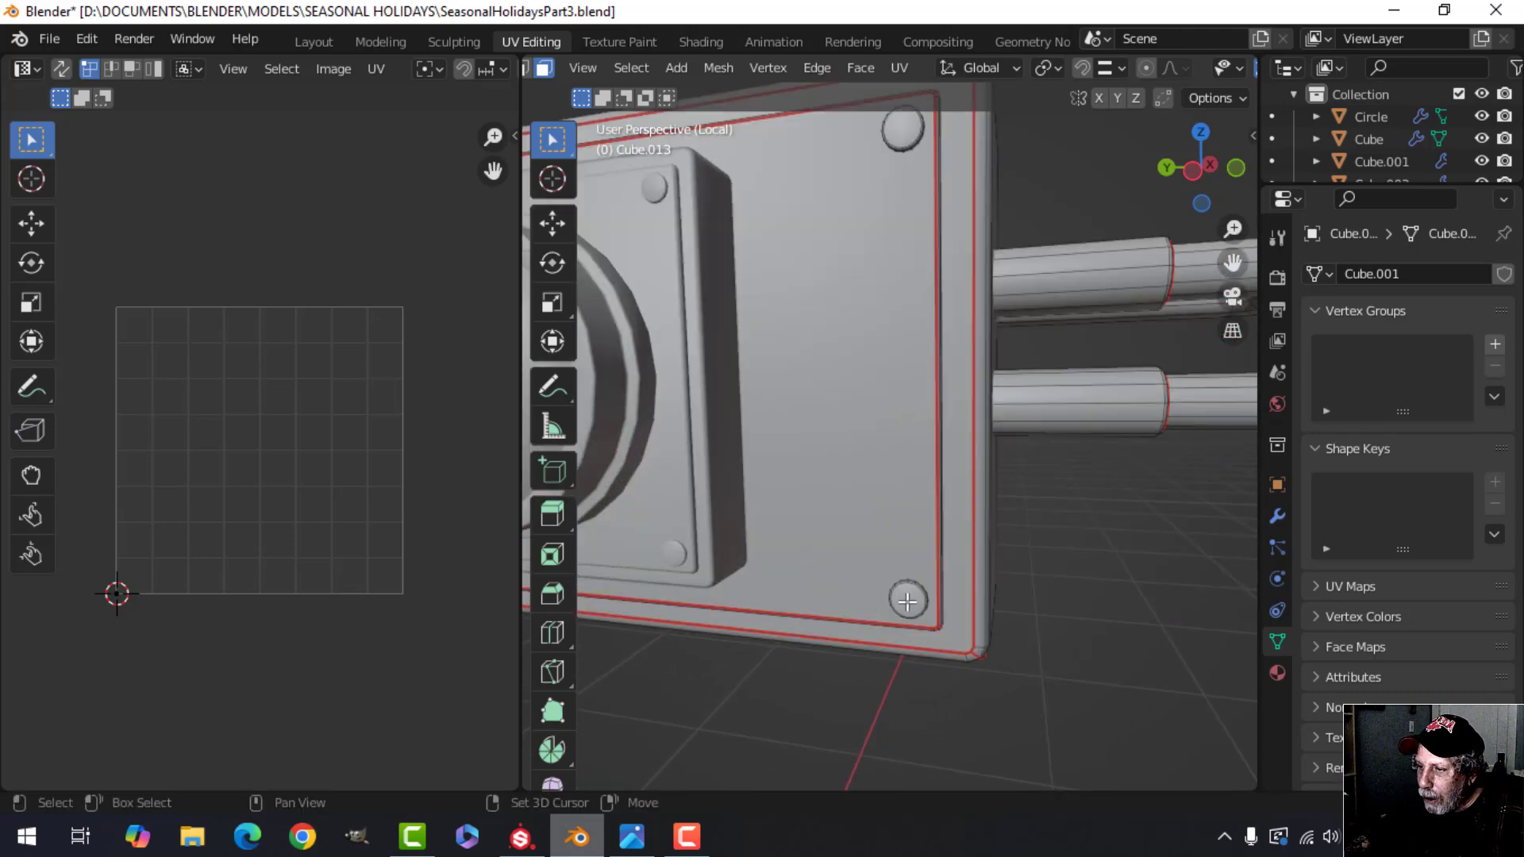
scroll(926, 579, "up", 5, "shift")
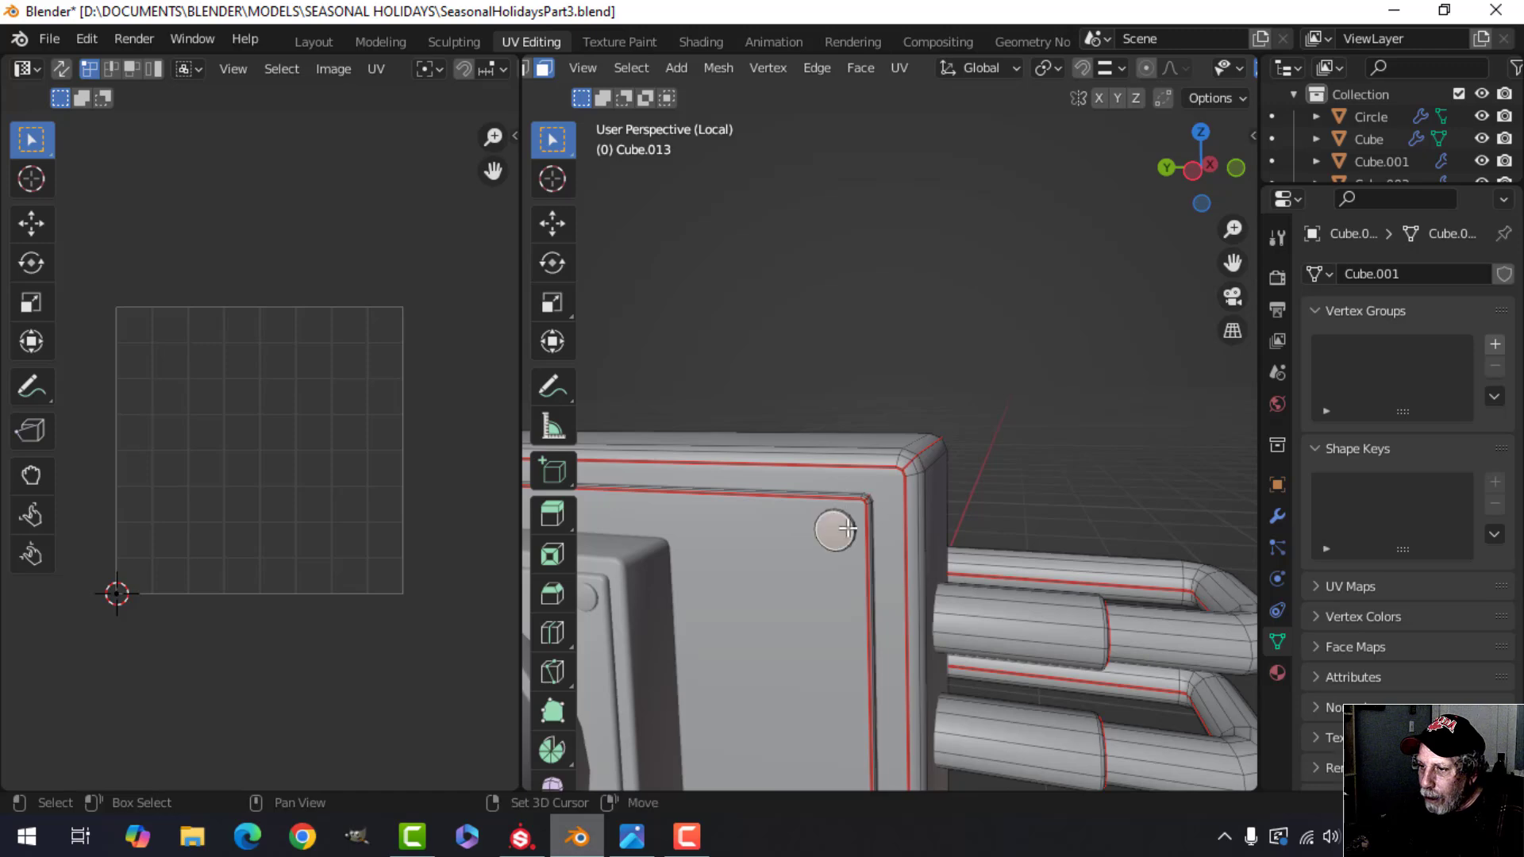
key("ctrl+e")
left_click(952, 487)
scroll(952, 487, "down", 5)
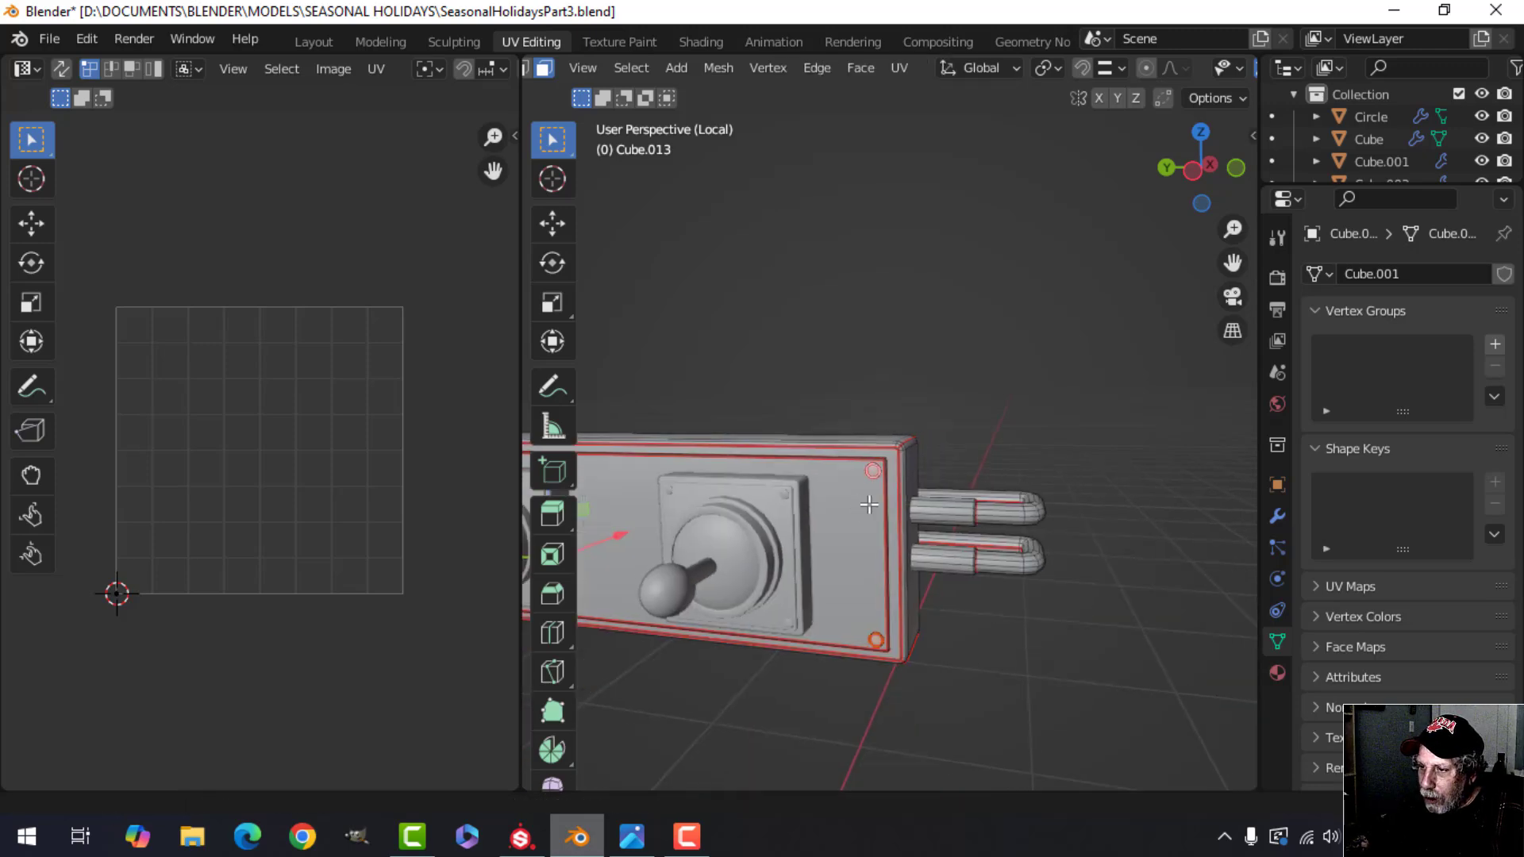
- Finish editing the panel mesh and open the first lever assembly's mesh for editing
scroll(957, 476, "up", 2)
key("Tab")
scroll(956, 476, "down", 3)
mouse_move(831, 487)
middle_mouse_down()
mouse_move(924, 479)
mouse_move(850, 487)
middle_mouse_up()
scroll(857, 484, "up", 3)
left_click(845, 442)
key("Tab")
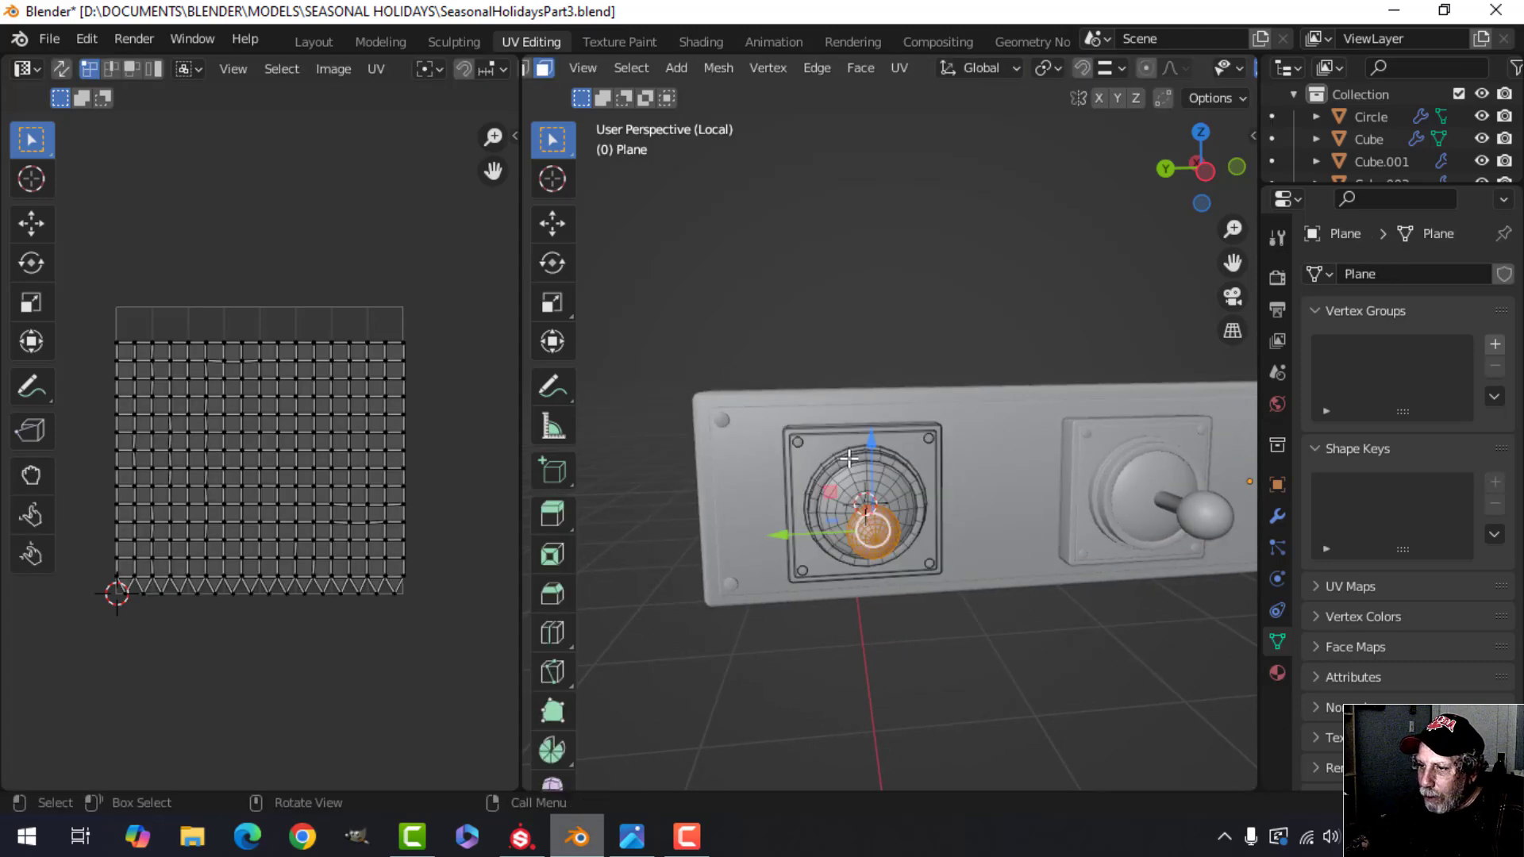
- Mark the front-face borders of all four screw heads on the first lever's base plate as seams
scroll(918, 434, "up", 4)
key("alt+a")
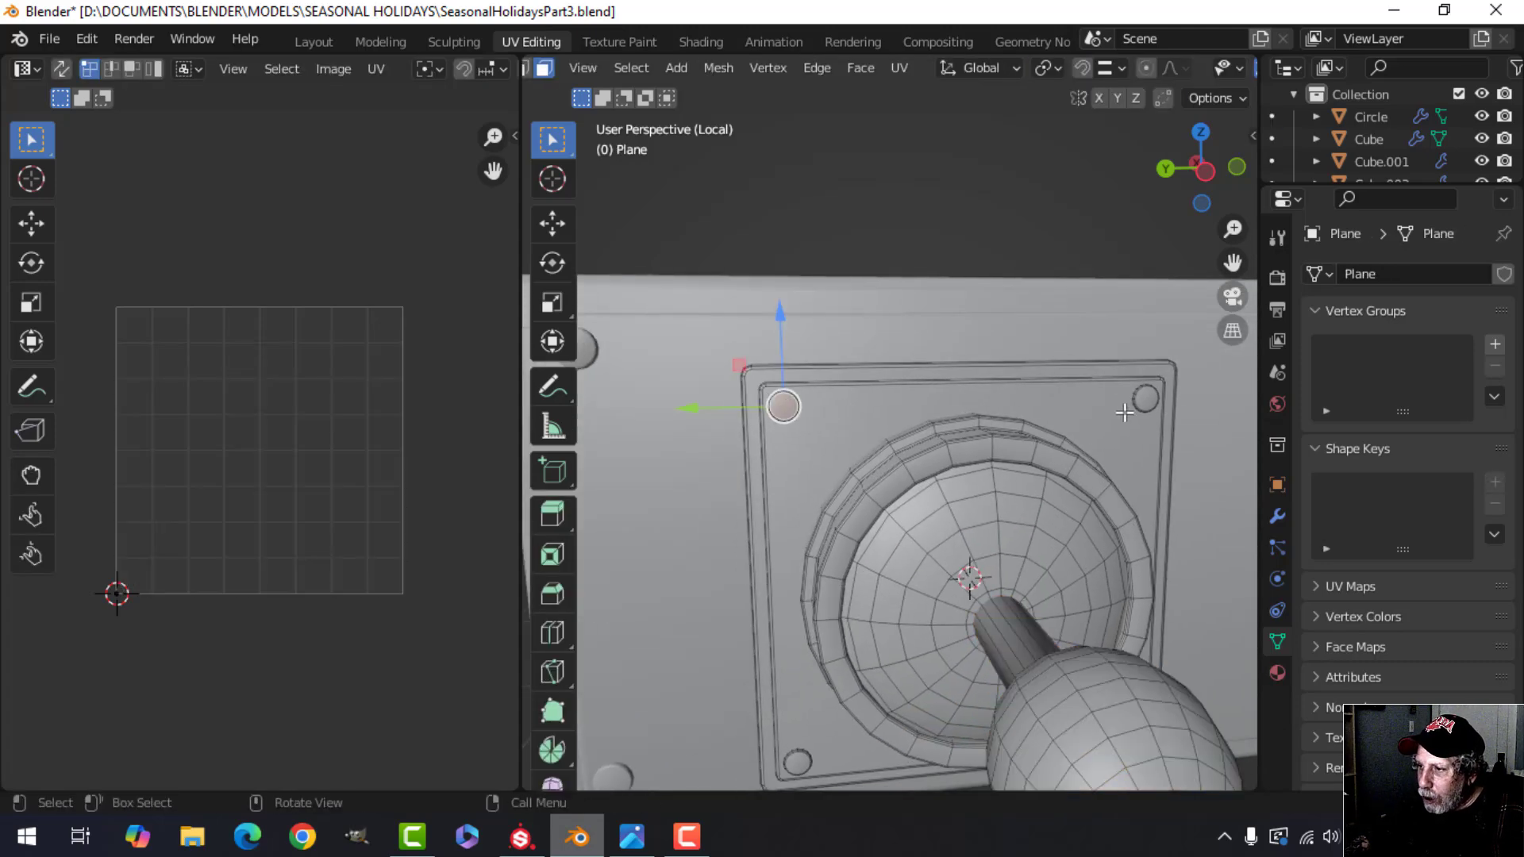
left_click(1150, 401, "shift")
middle_click_drag(841, 760, 777, 445, "shift")
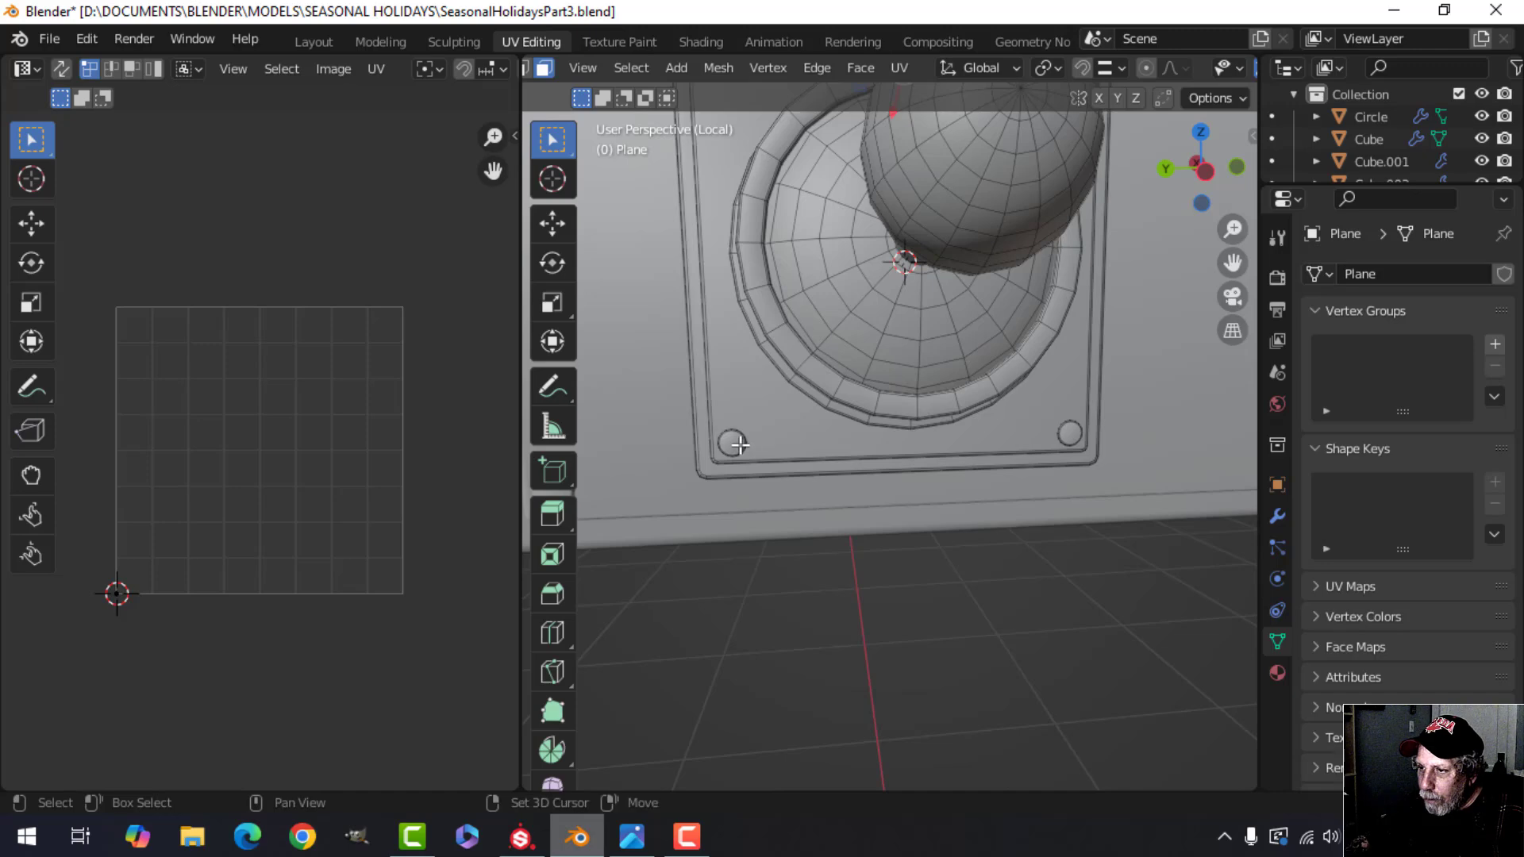
left_click(1074, 434, "shift")
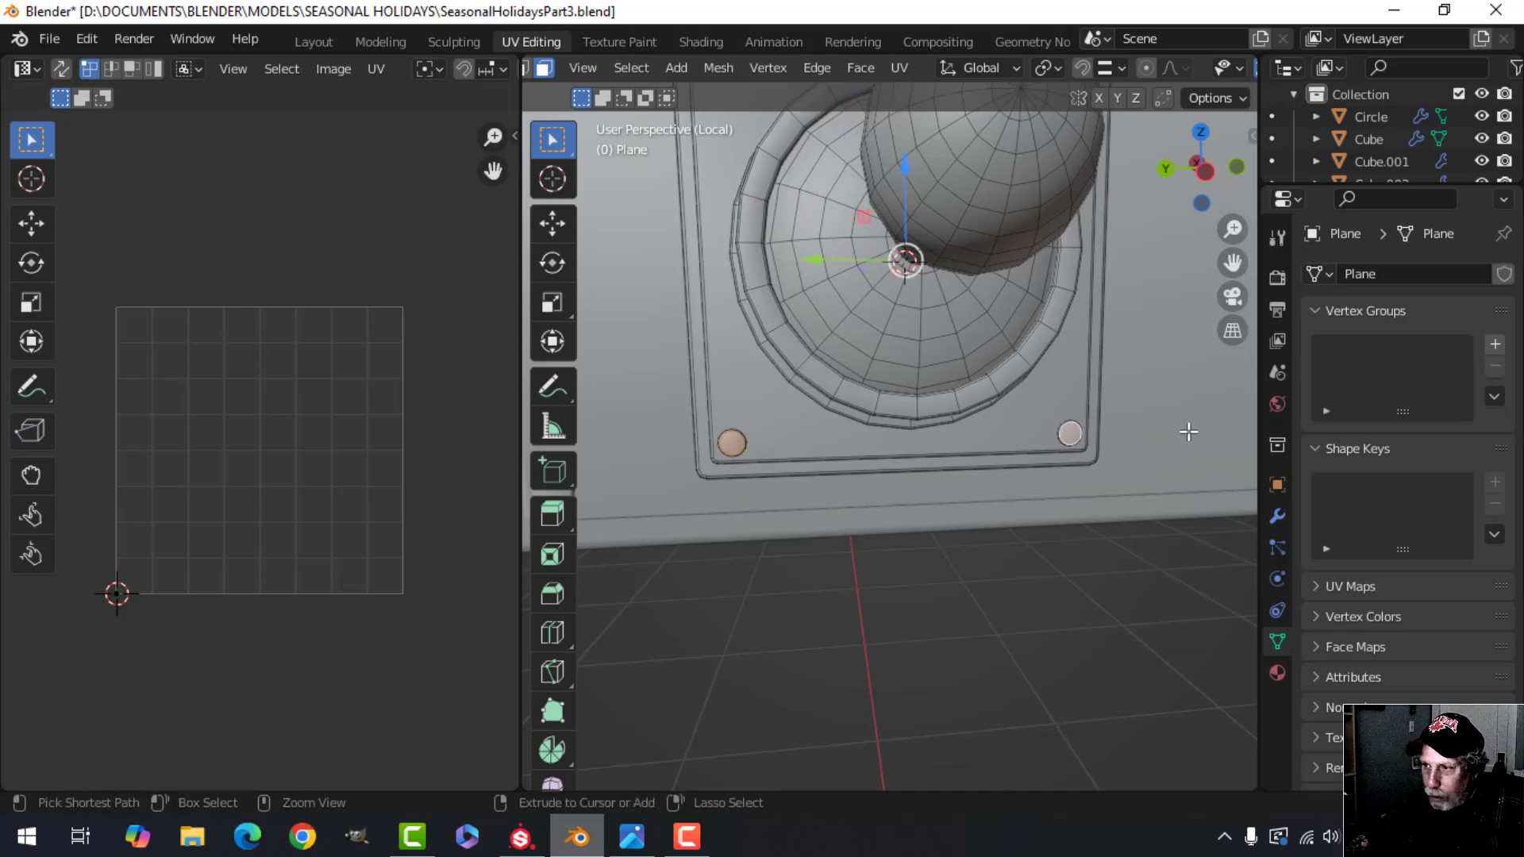
key("ctrl+e")
left_click(1130, 471)
scroll(1138, 350, "down", 4)
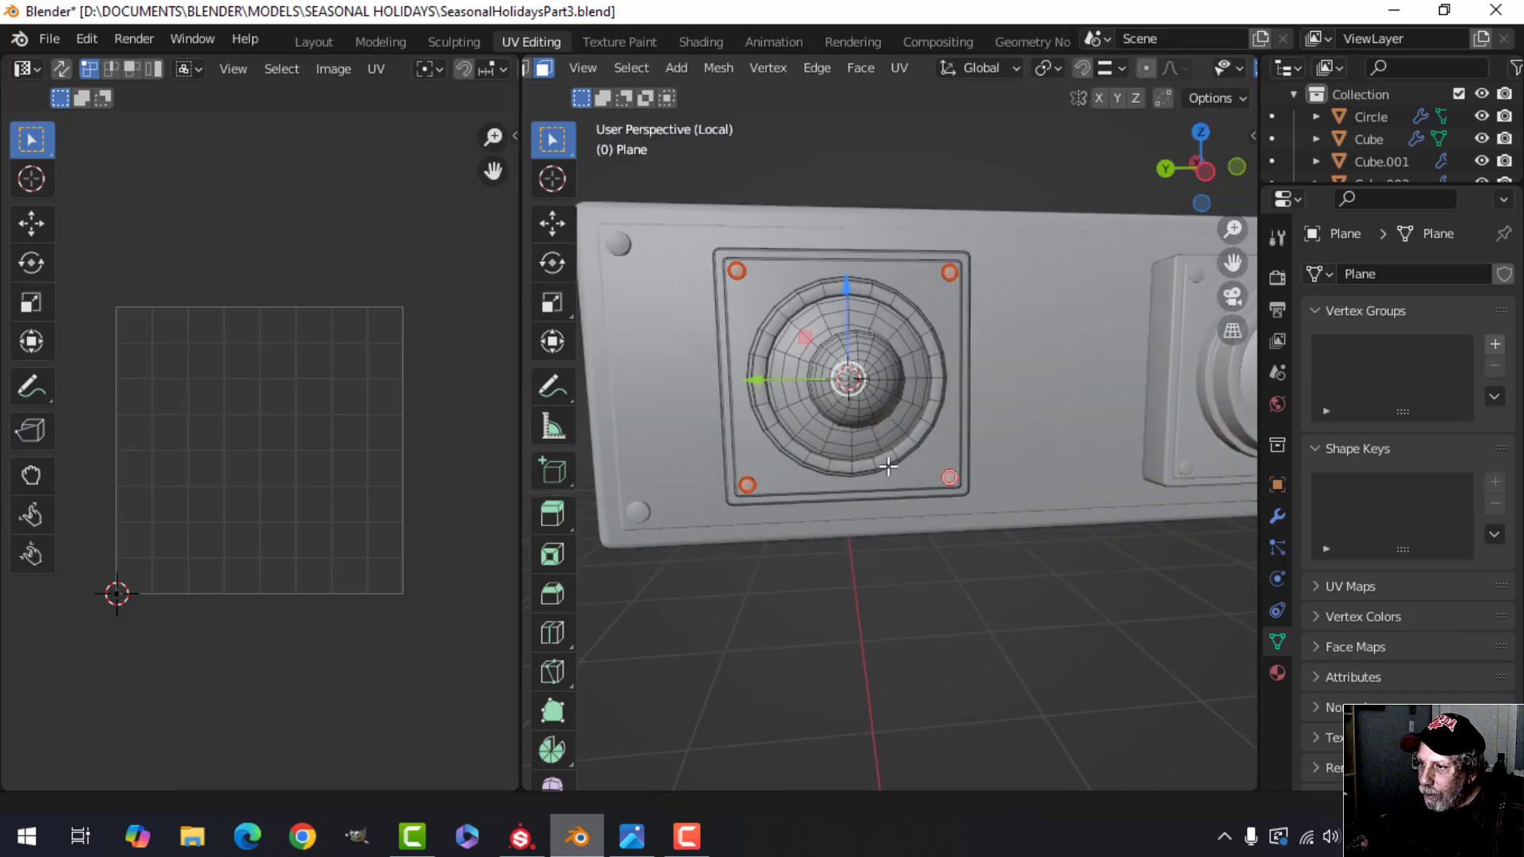
- Mark the outer border loop on the lever base plate's front and its four depth-wise corner edges as seams
middle_click_drag(881, 397, 895, 442)
scroll(896, 442, "up", 5)
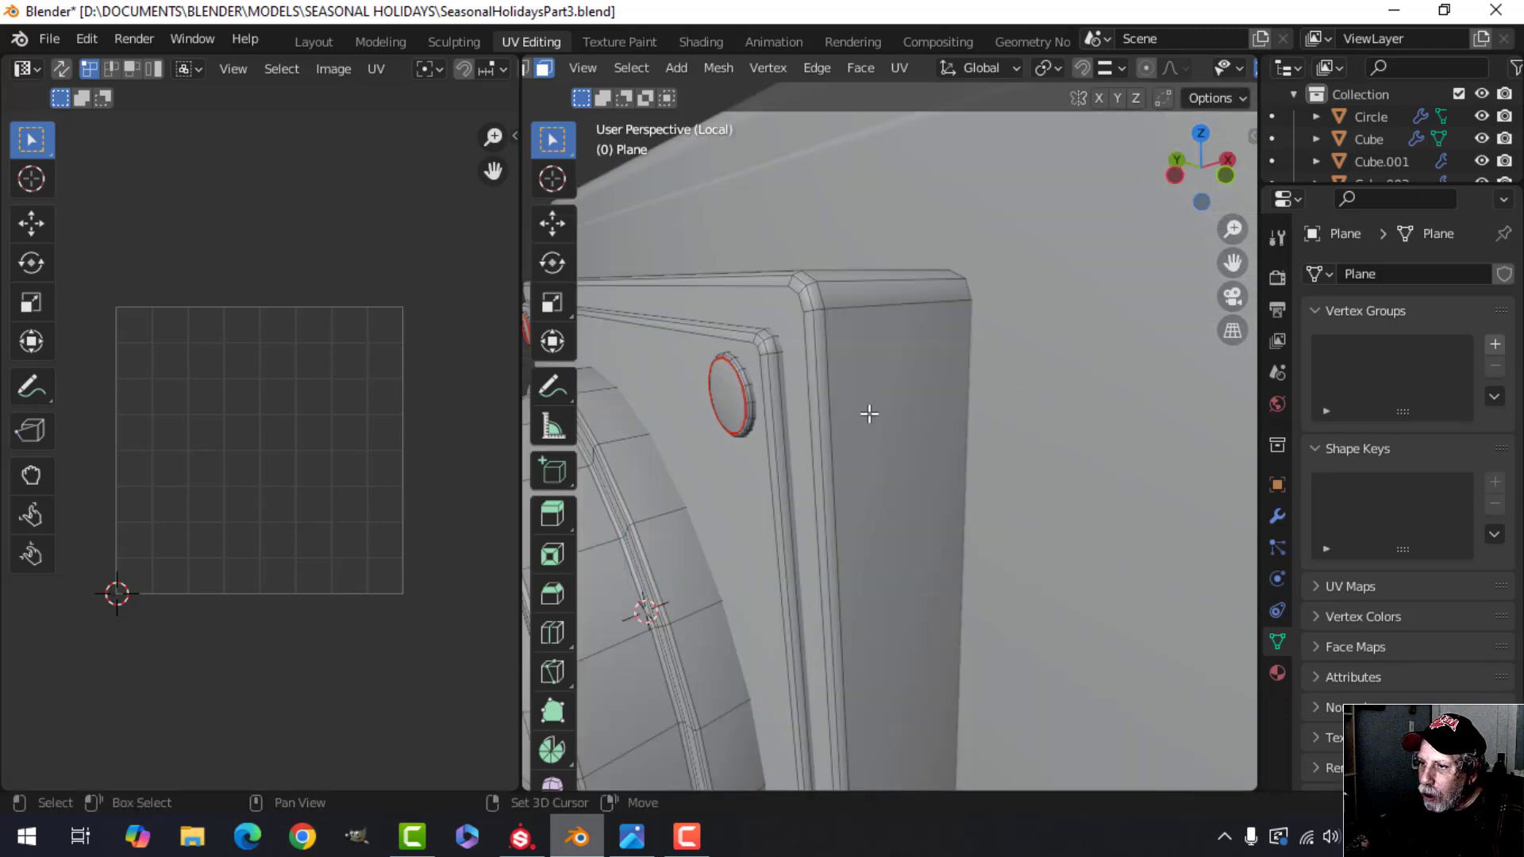
middle_click_drag(952, 516, 896, 398, "shift")
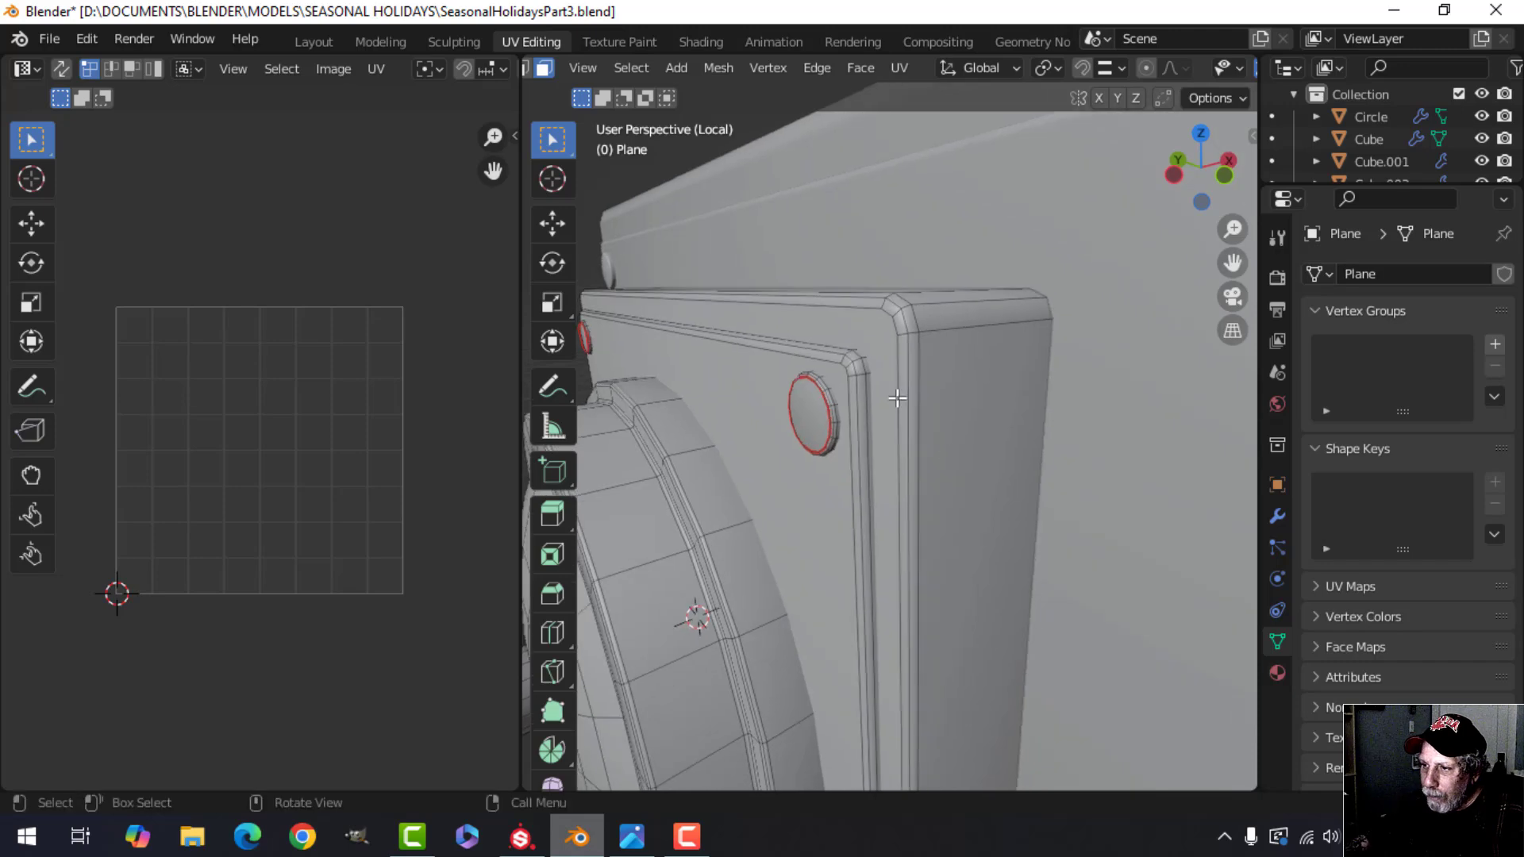
left_click(896, 388, "alt")
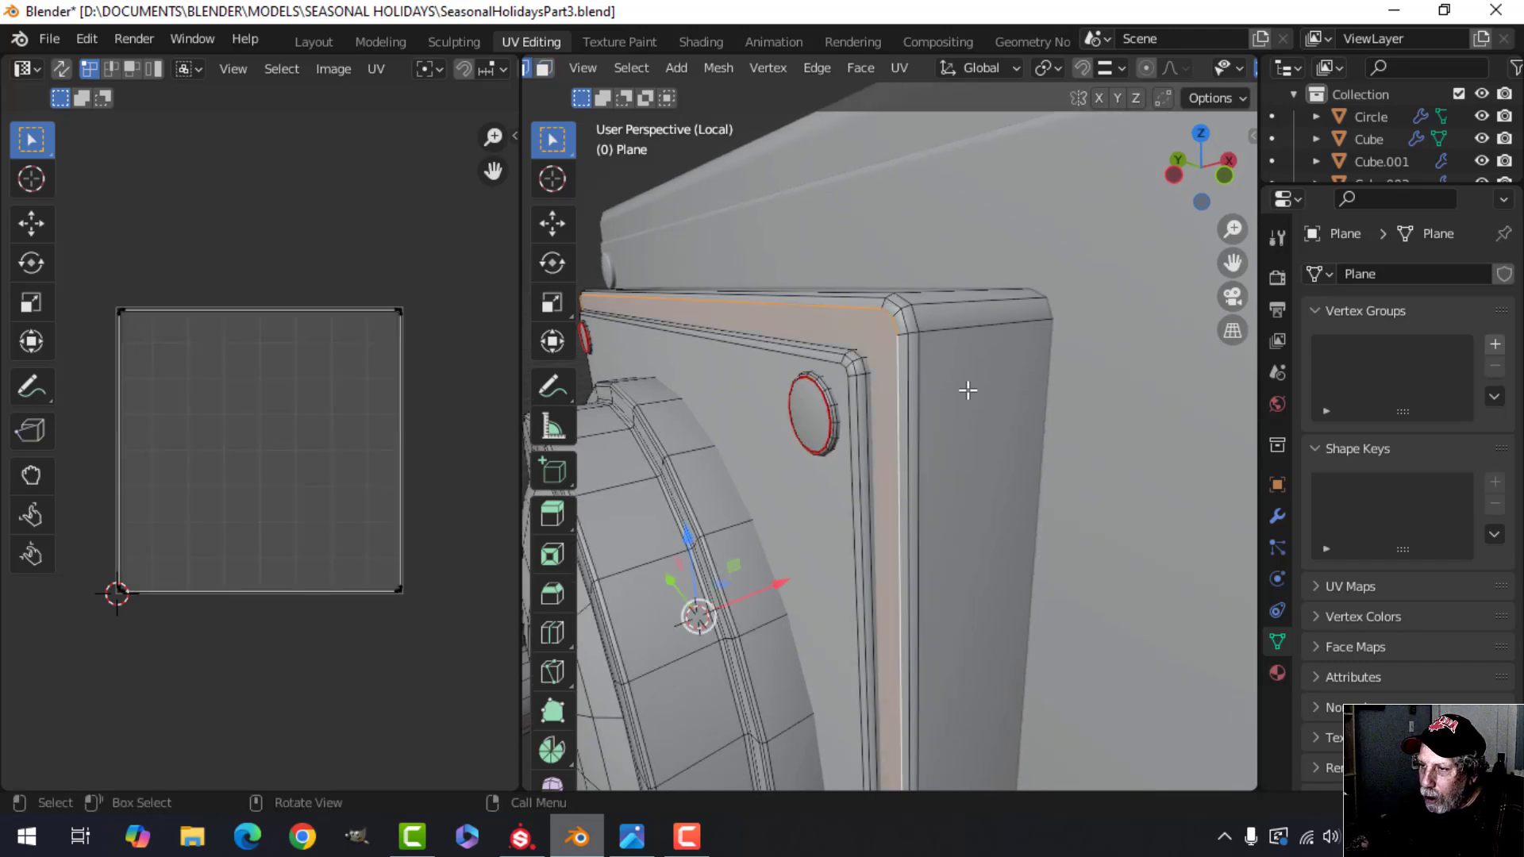
middle_click_drag(952, 324, 1106, 563)
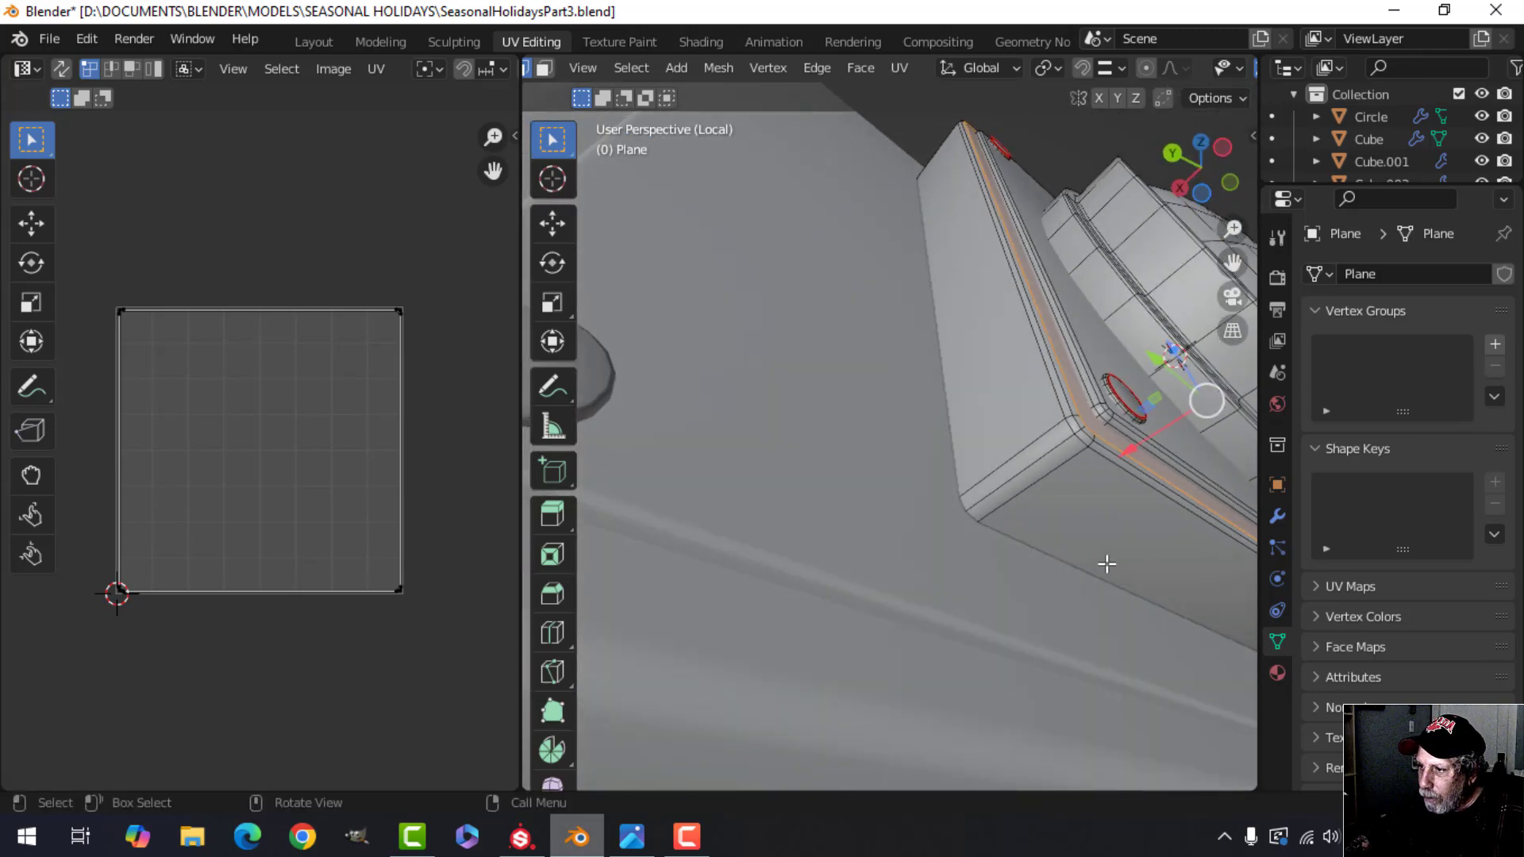
middle_click_drag(1047, 457, 1010, 513)
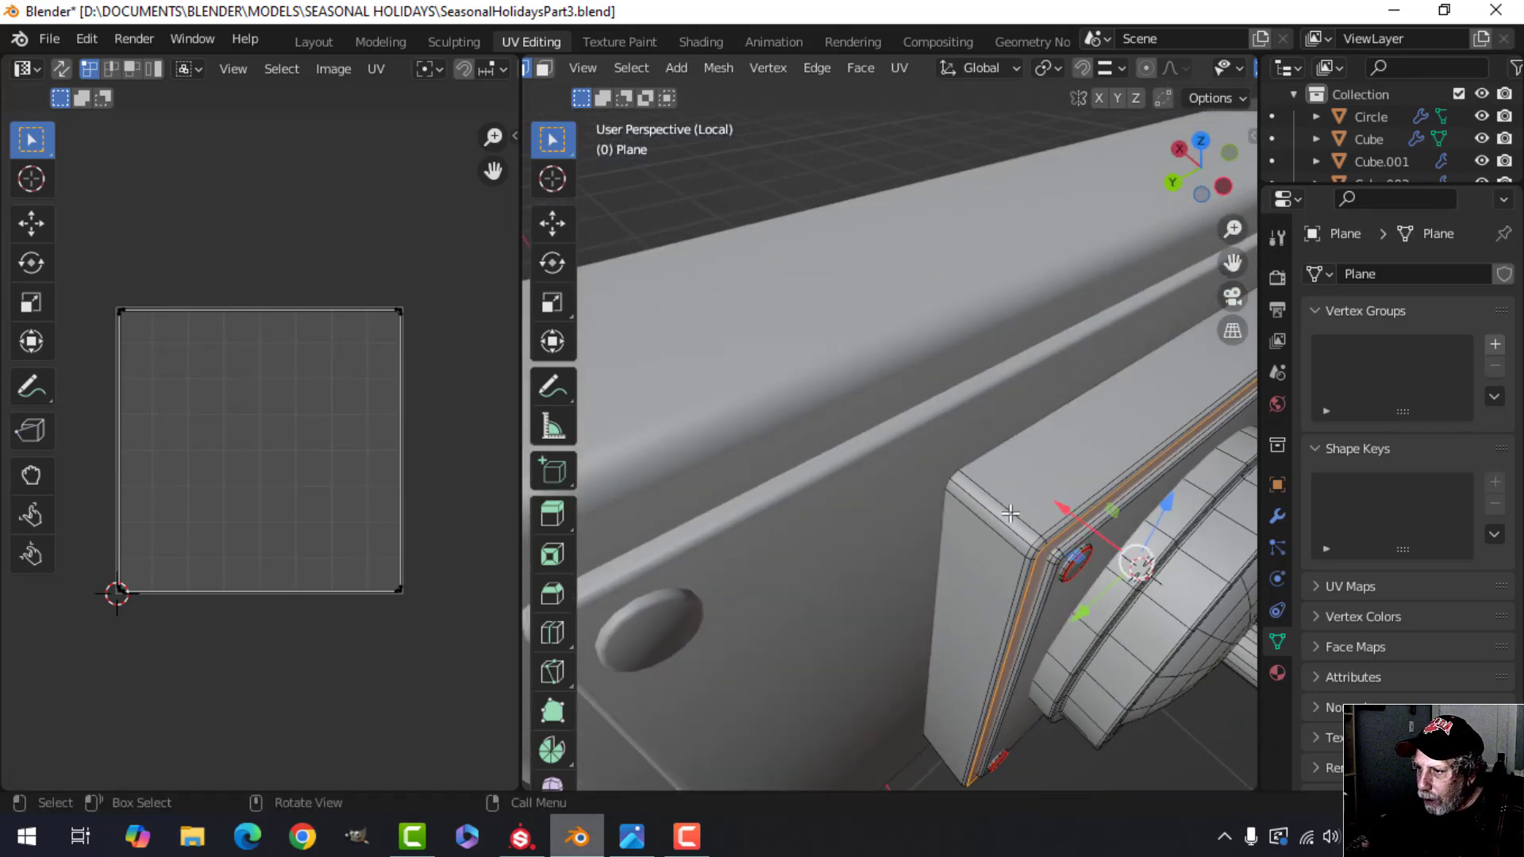
left_click(1008, 523, "alt+shift")
key("ctrl+e")
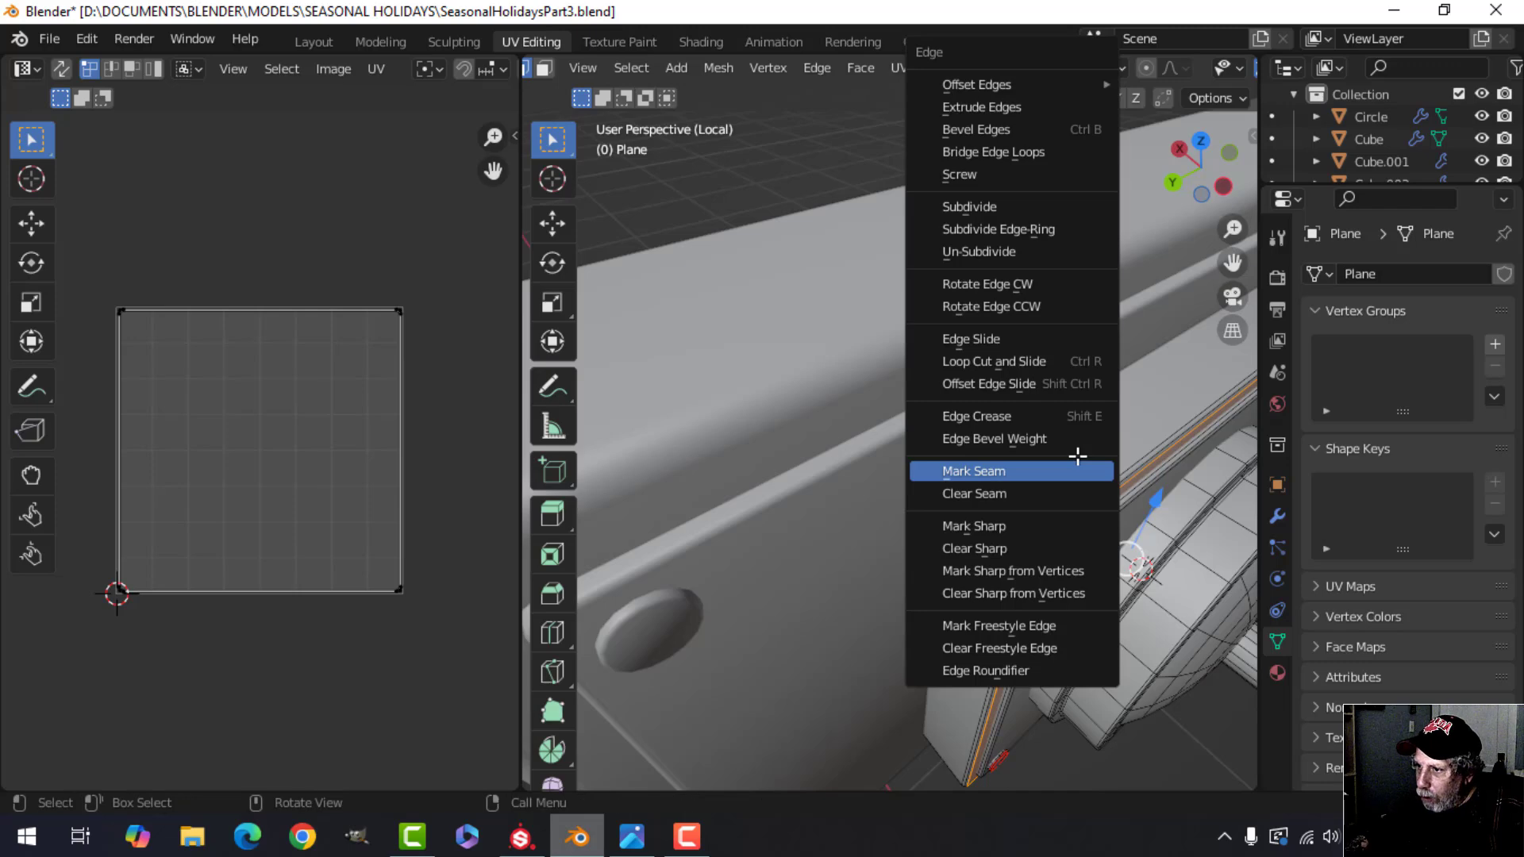
left_click(1072, 460)
- Mark the border of the inner front face, around the screws on the lever's base plate, as a seam
middle_click_drag(1189, 531, 1055, 445)
key("alt+a")
left_click(962, 454, "alt")
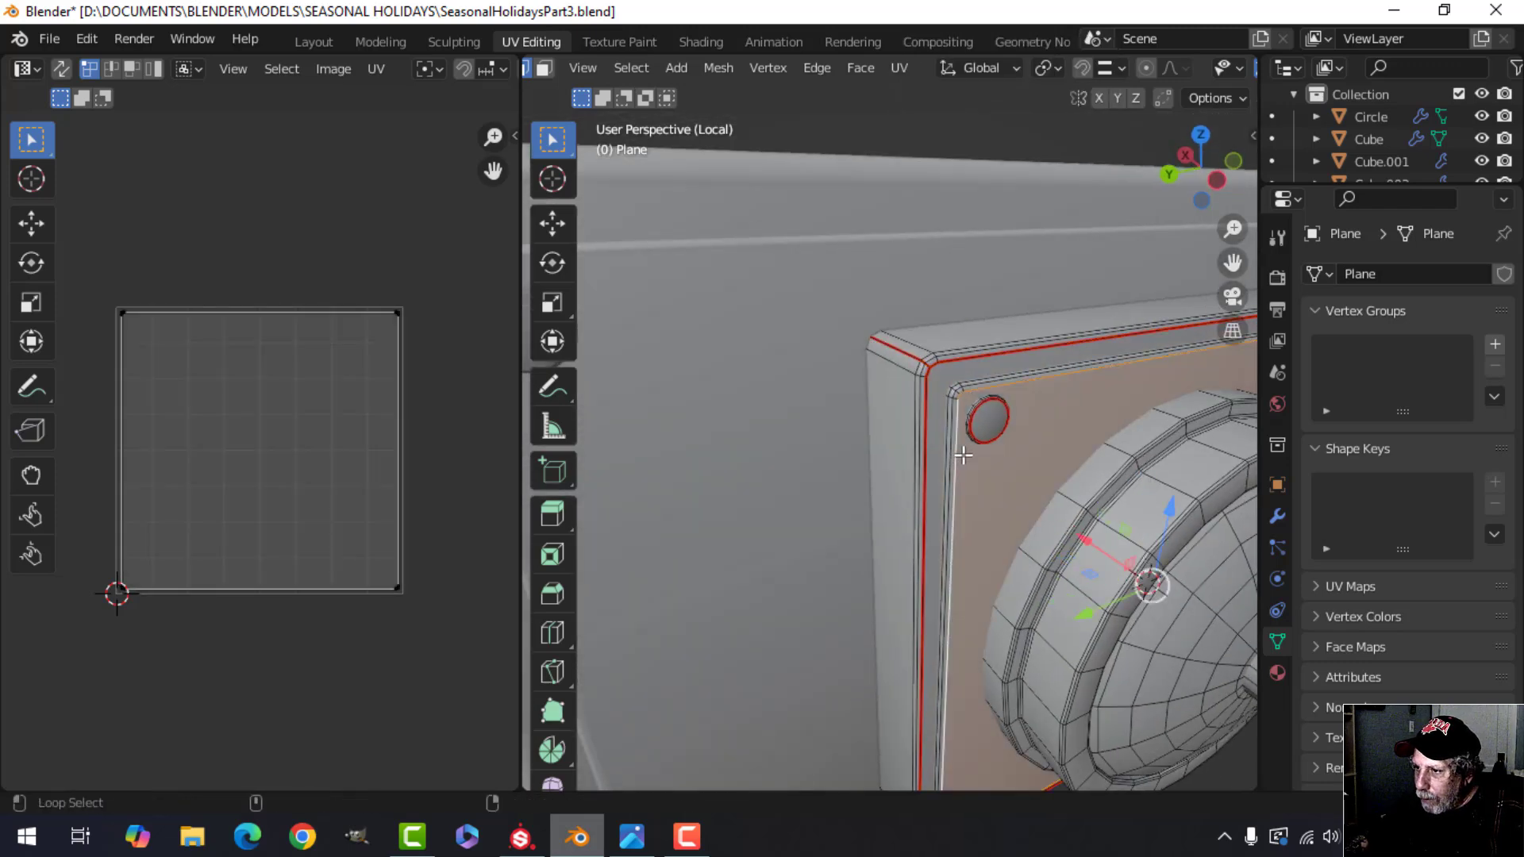
key("ctrl+e")
left_click(999, 460)
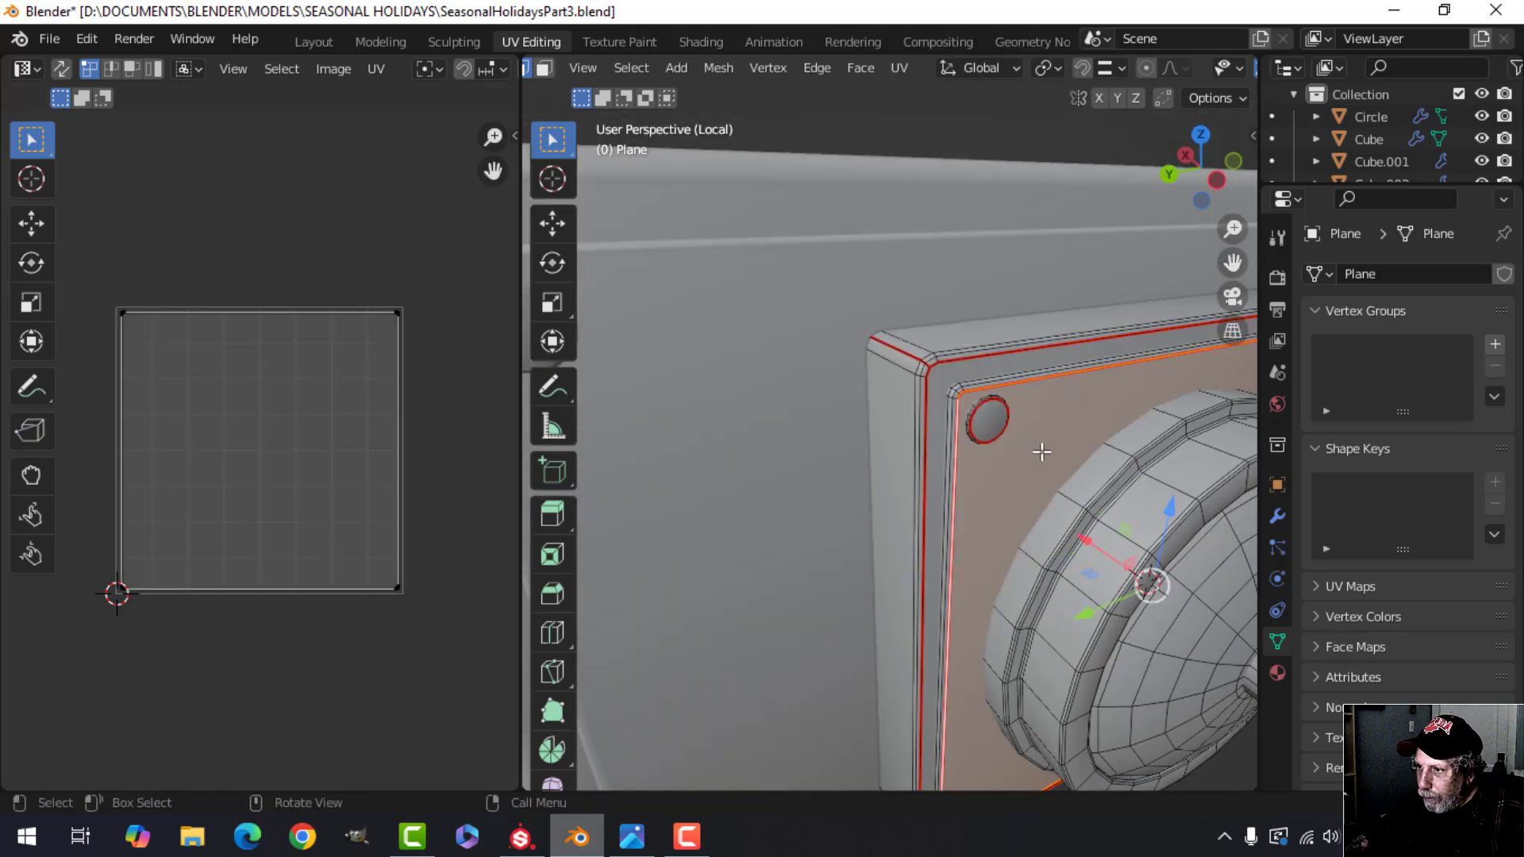
scroll(1020, 462, "up", 2)
key("alt+a")
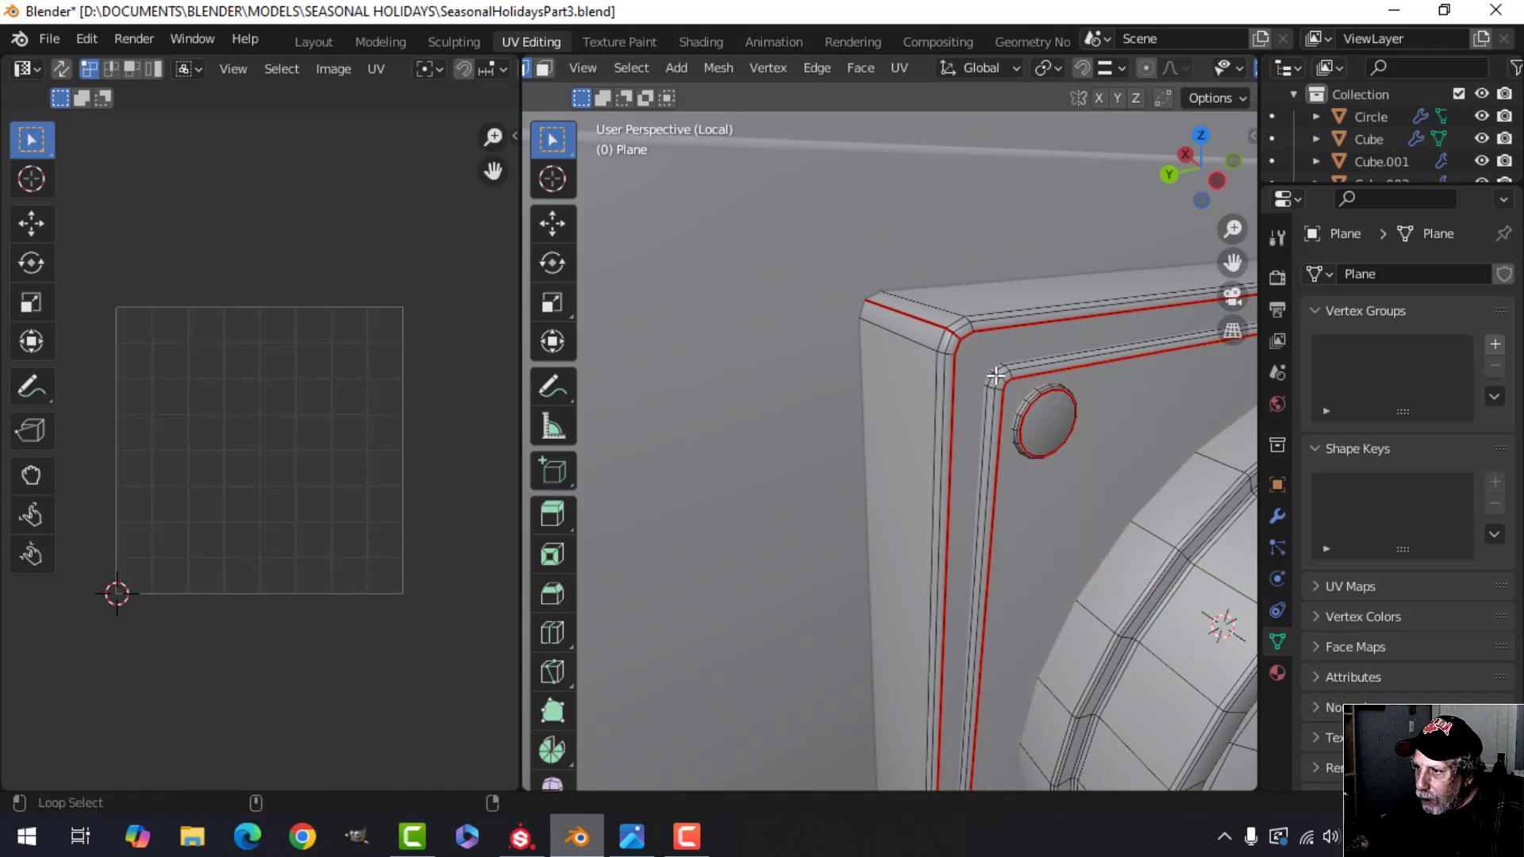
- Mark the short corner edges of the inner bevelled border as seams at the base plate's upper-left and lower-left corners
left_click(995, 376, "alt")
key("ctrl+e")
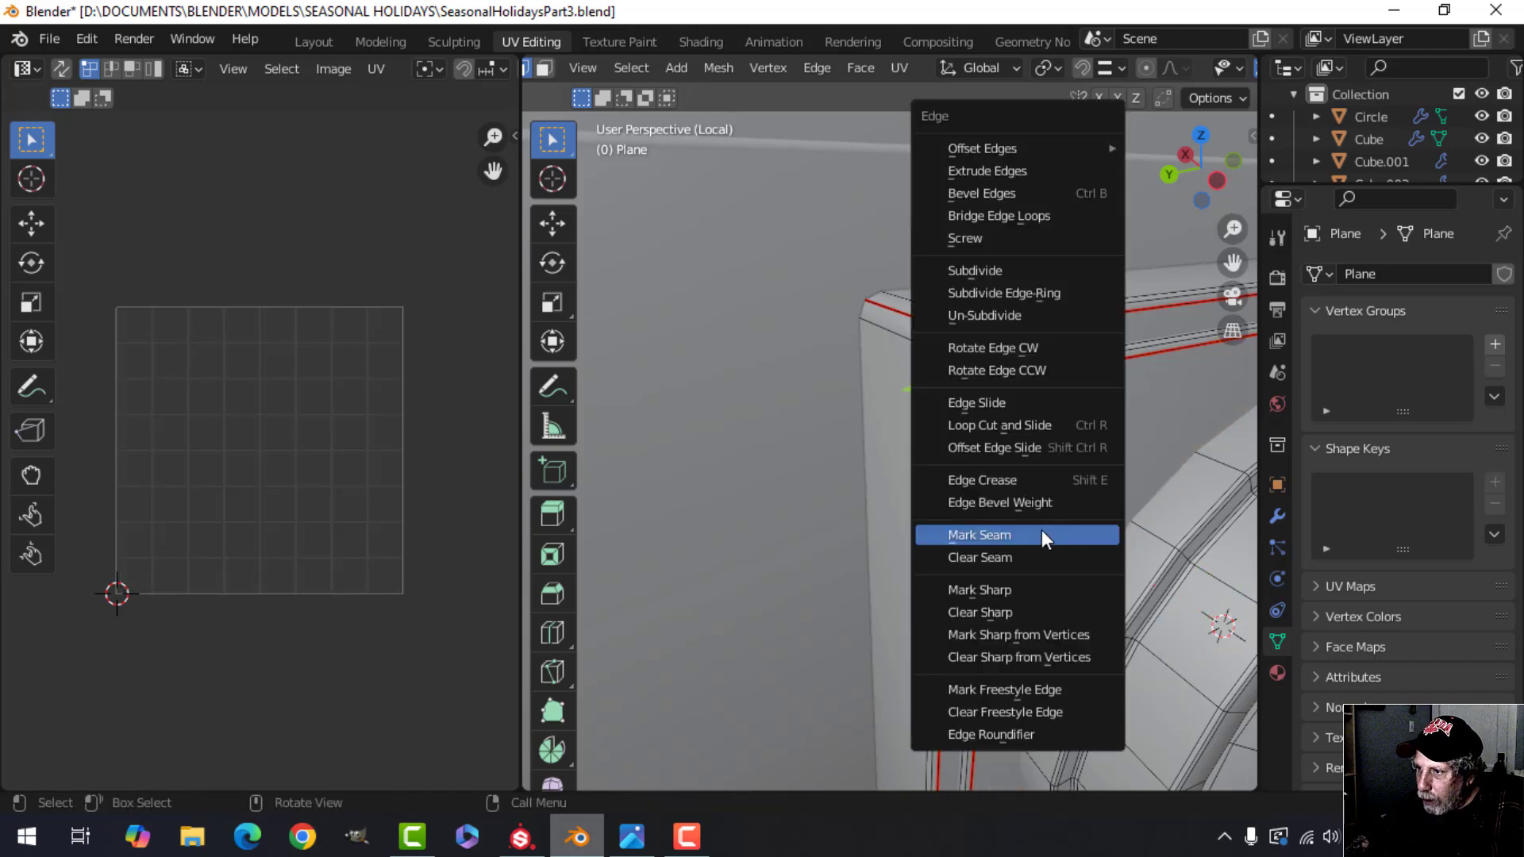
left_click(1042, 533)
middle_click_drag(1042, 533, 1004, 441)
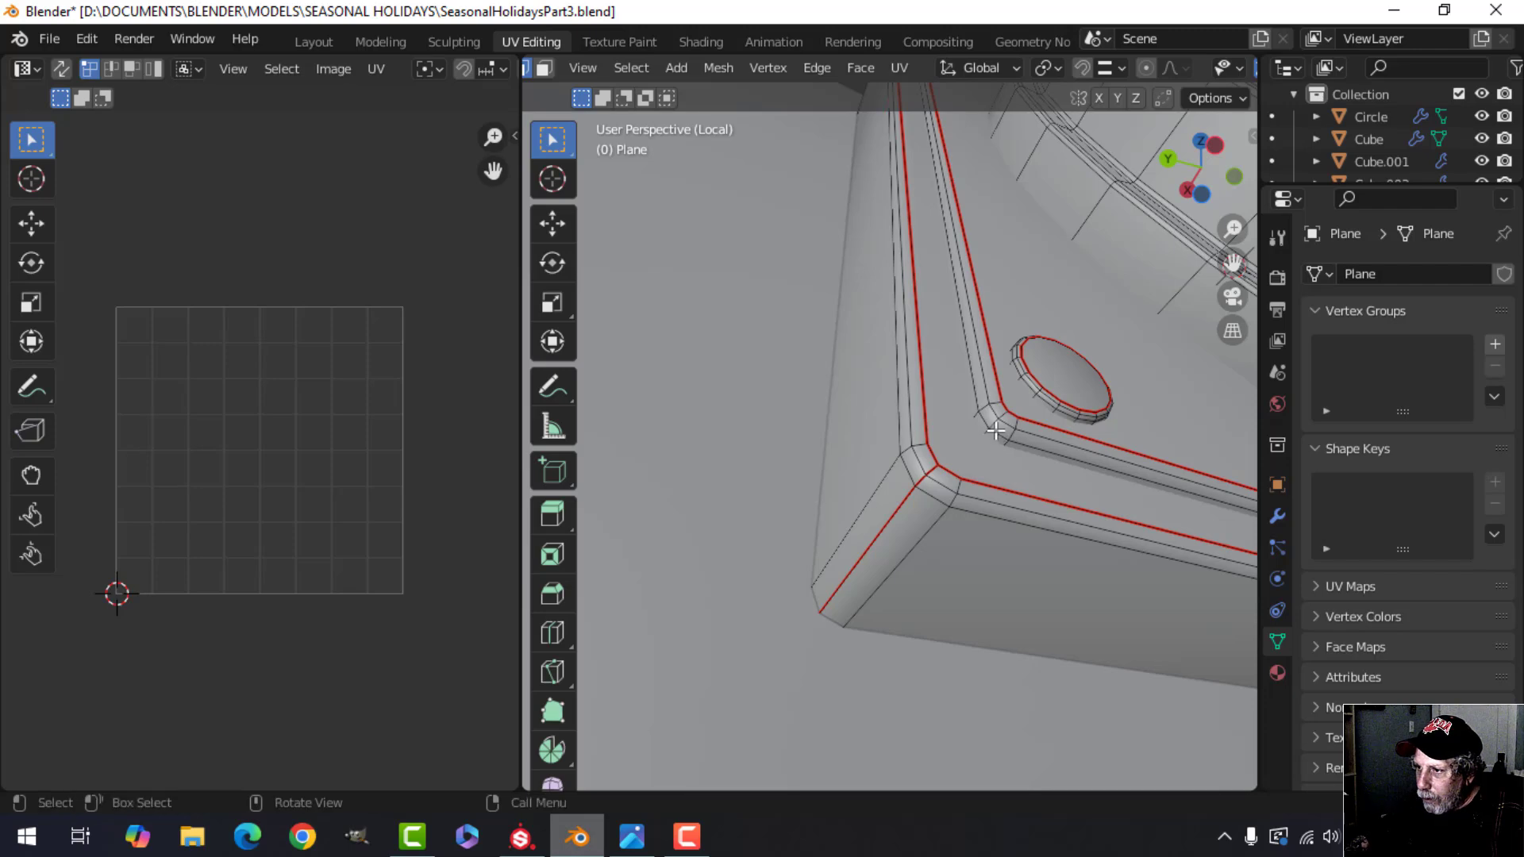
left_click(992, 425, "alt")
key("ctrl+e")
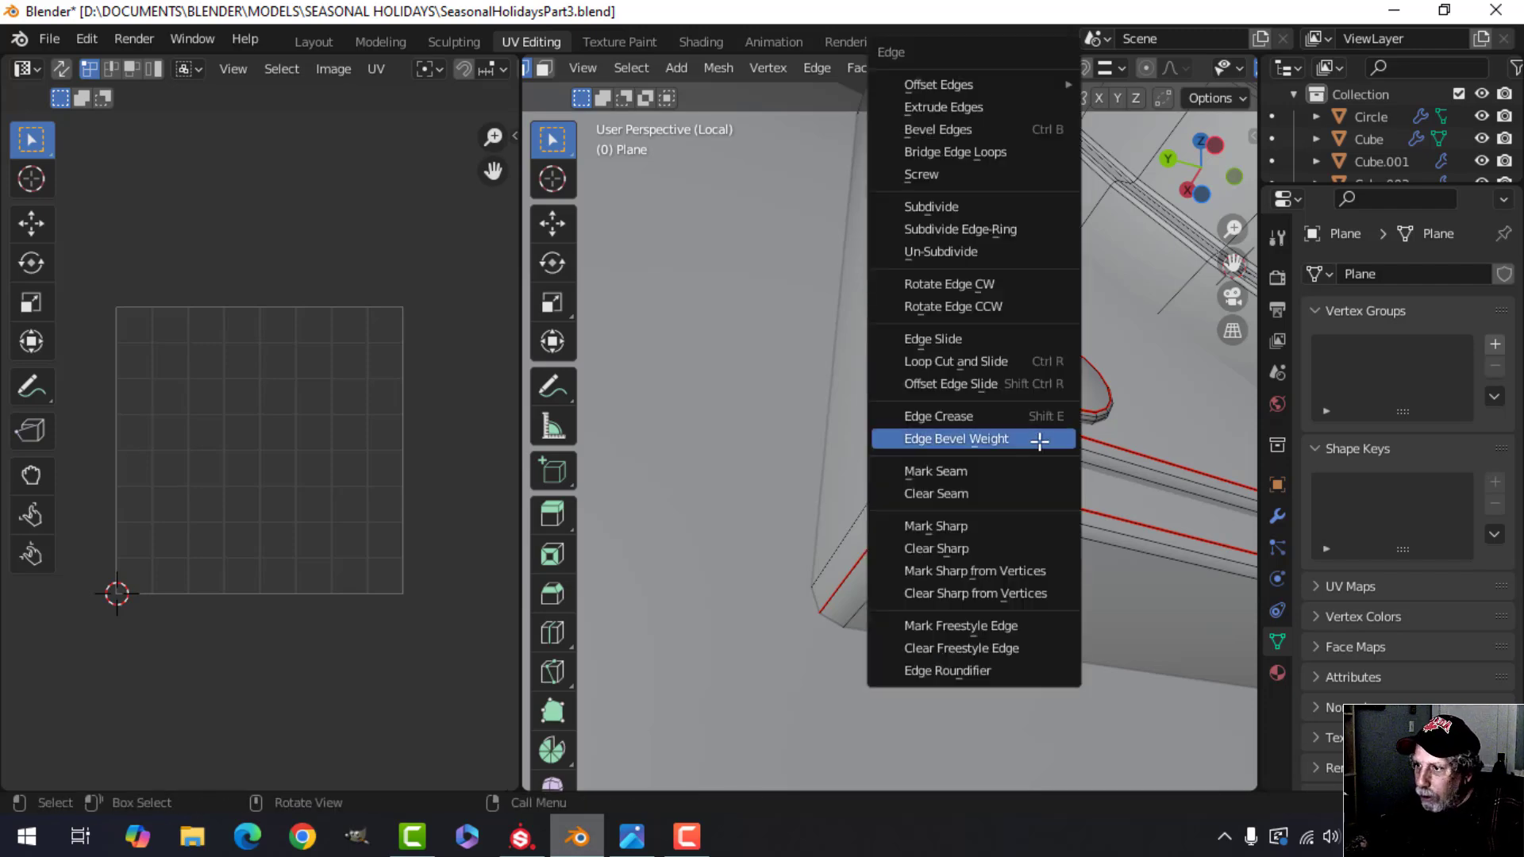
left_click(963, 463)
- Mark the short corner edges of the inner bevelled border as seams at the base plate's lower-right and upper-right corners
middle_click_drag(1110, 482, 956, 517)
scroll(943, 528, "up", 2)
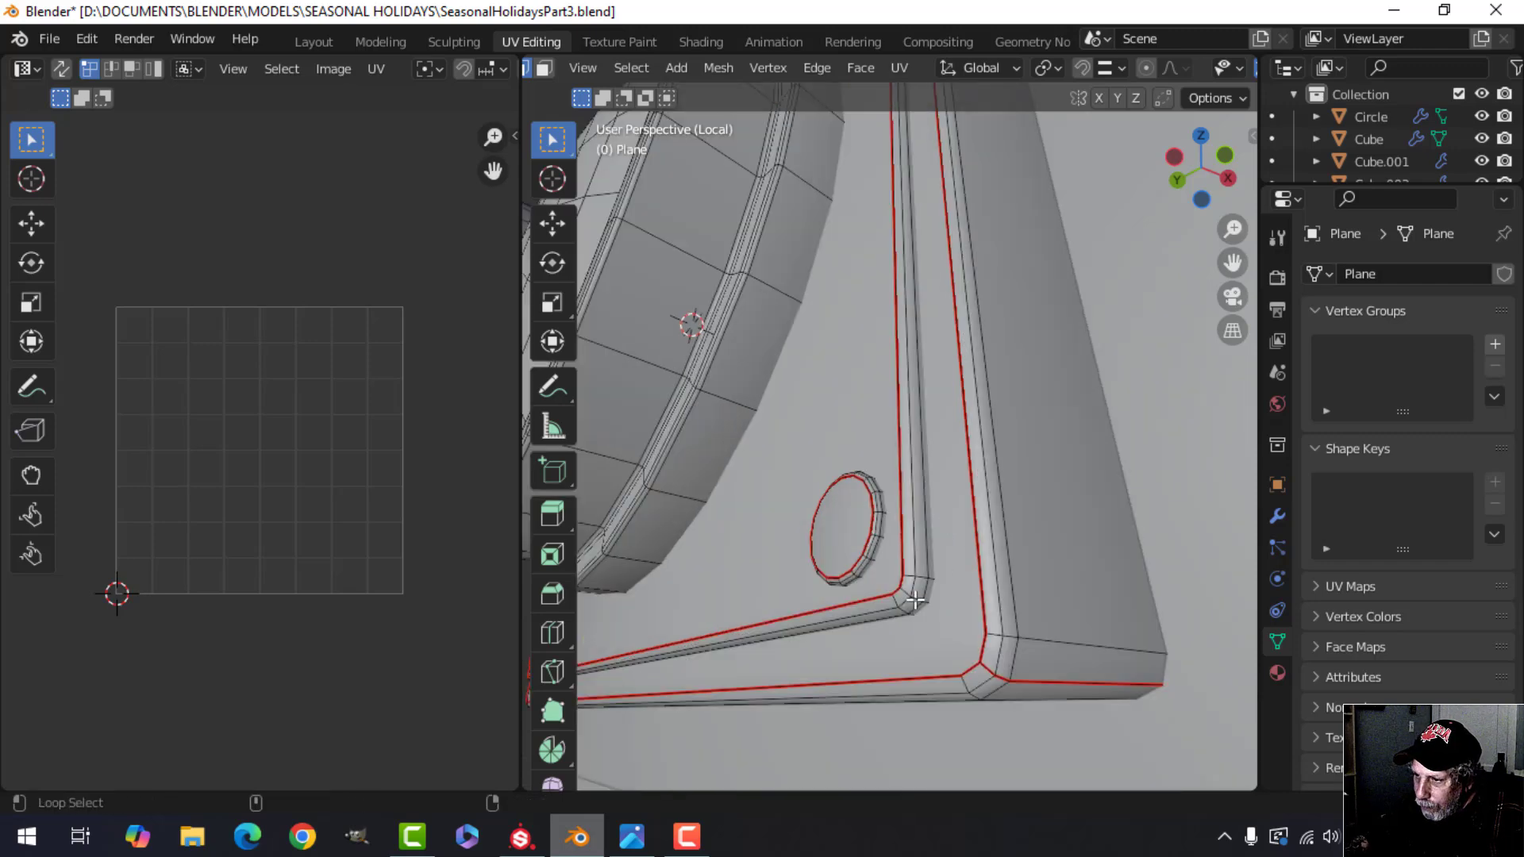
key("ctrl+e")
left_click(977, 578)
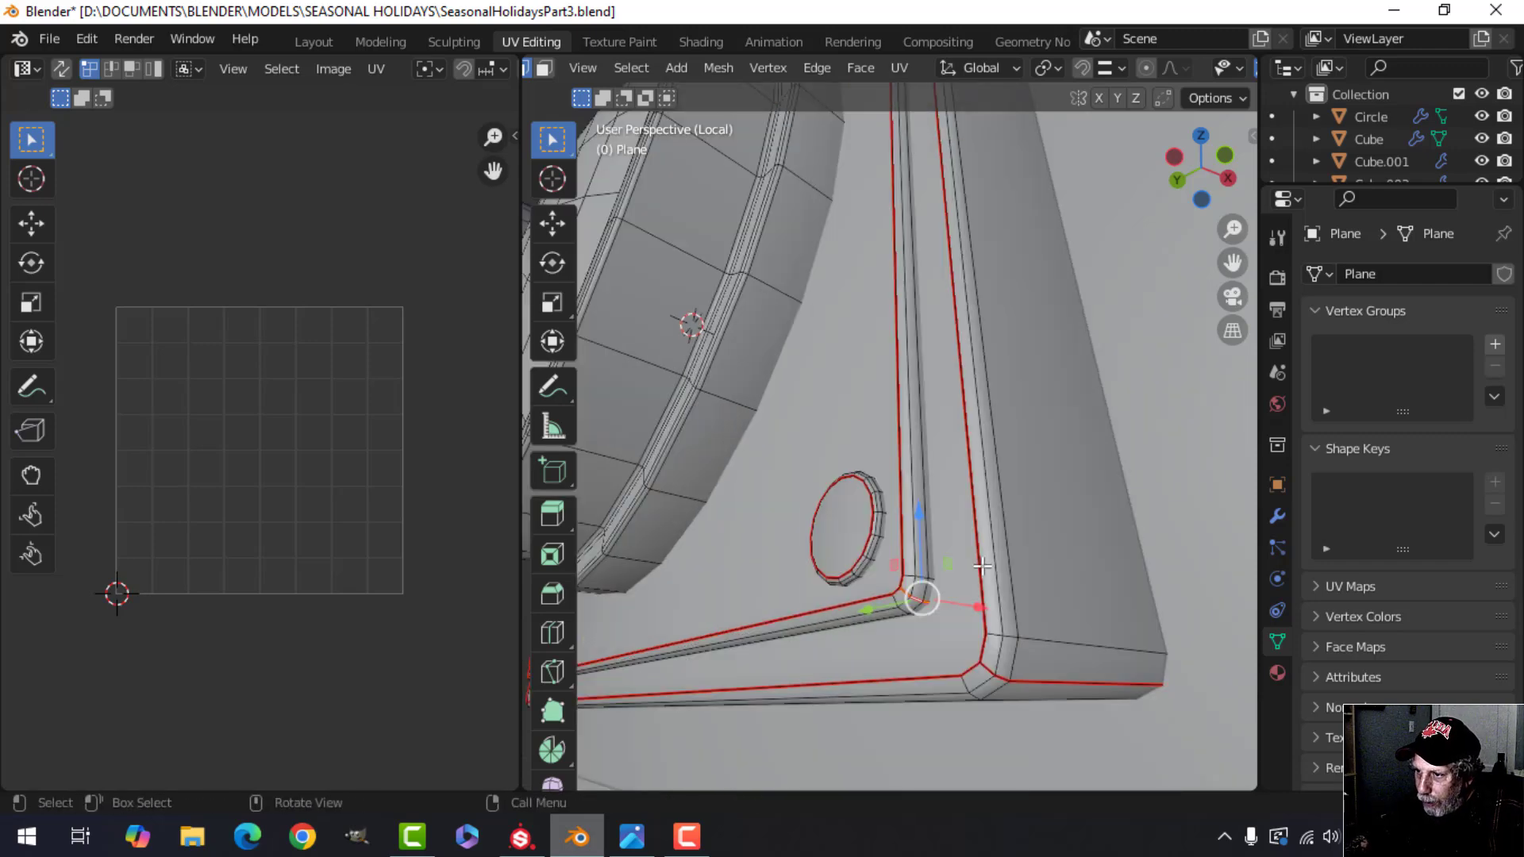
key("alt+a")
middle_click_drag(1025, 249, 1041, 434)
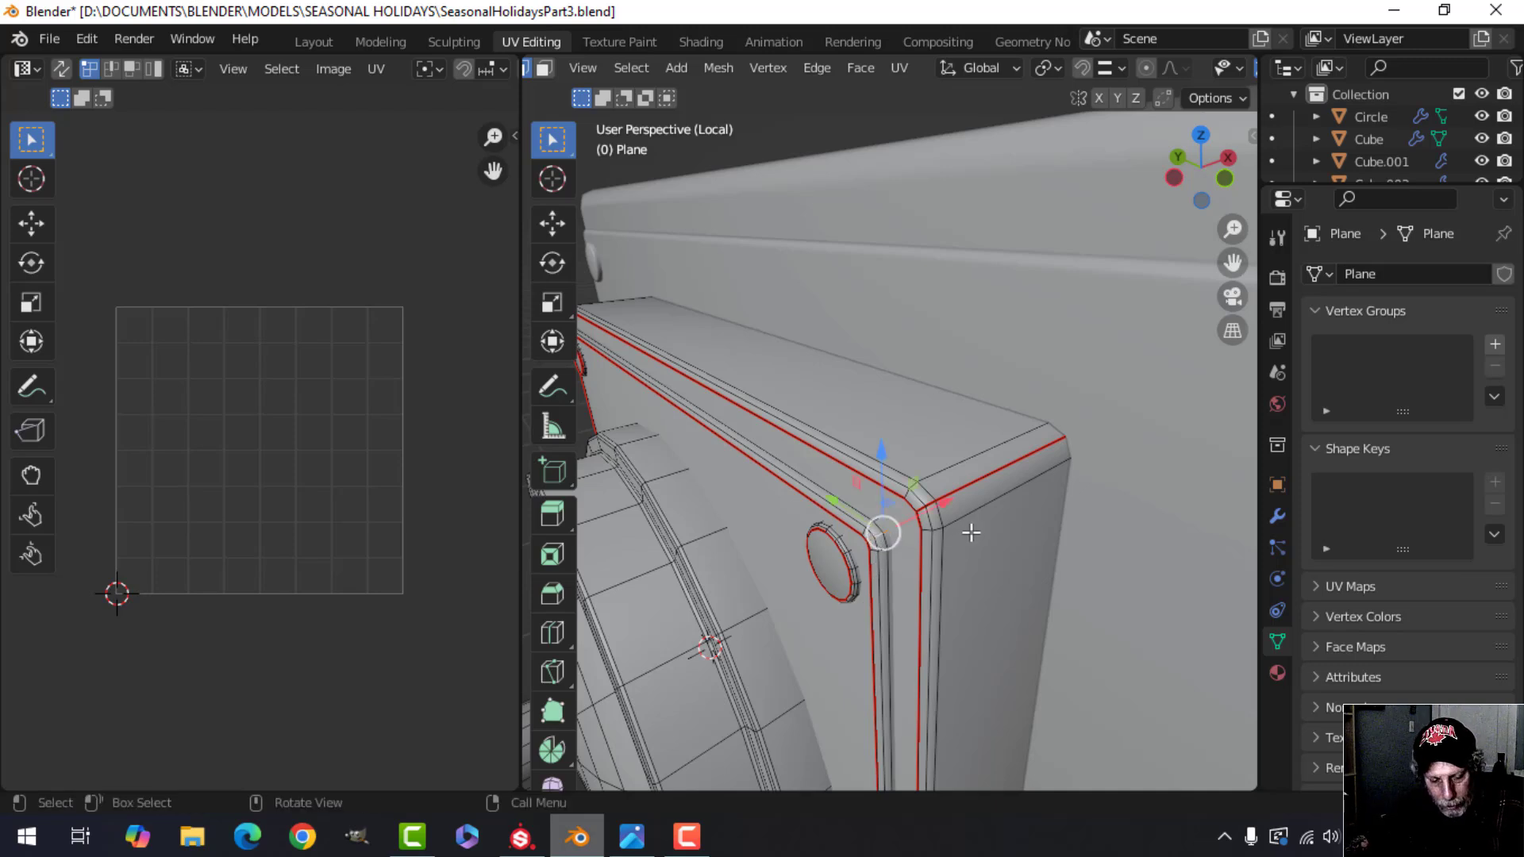
key("ctrl+e")
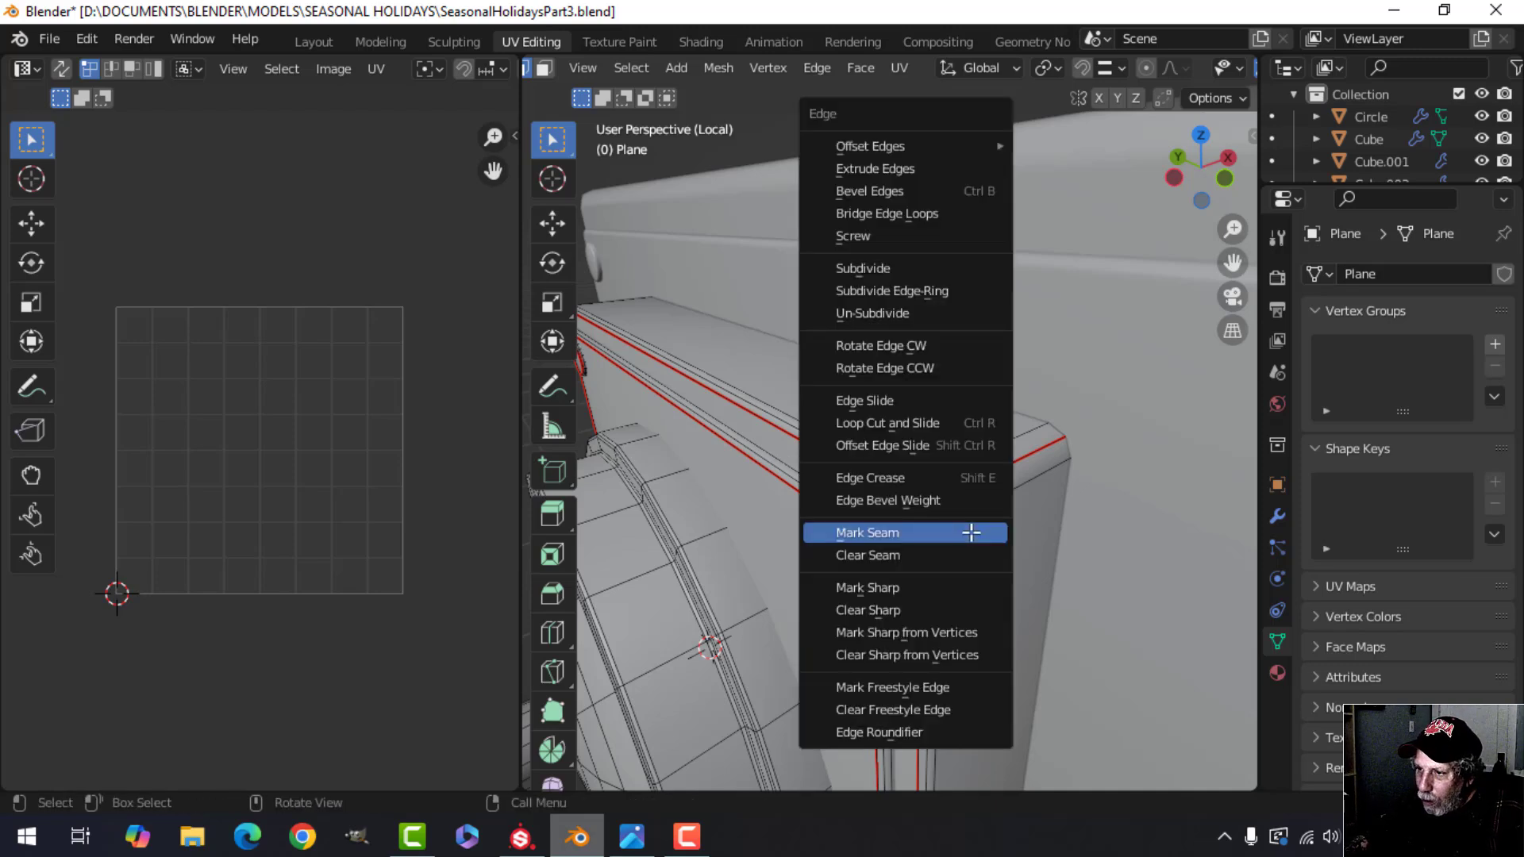
left_click(969, 531)
scroll(892, 610, "up", 3)
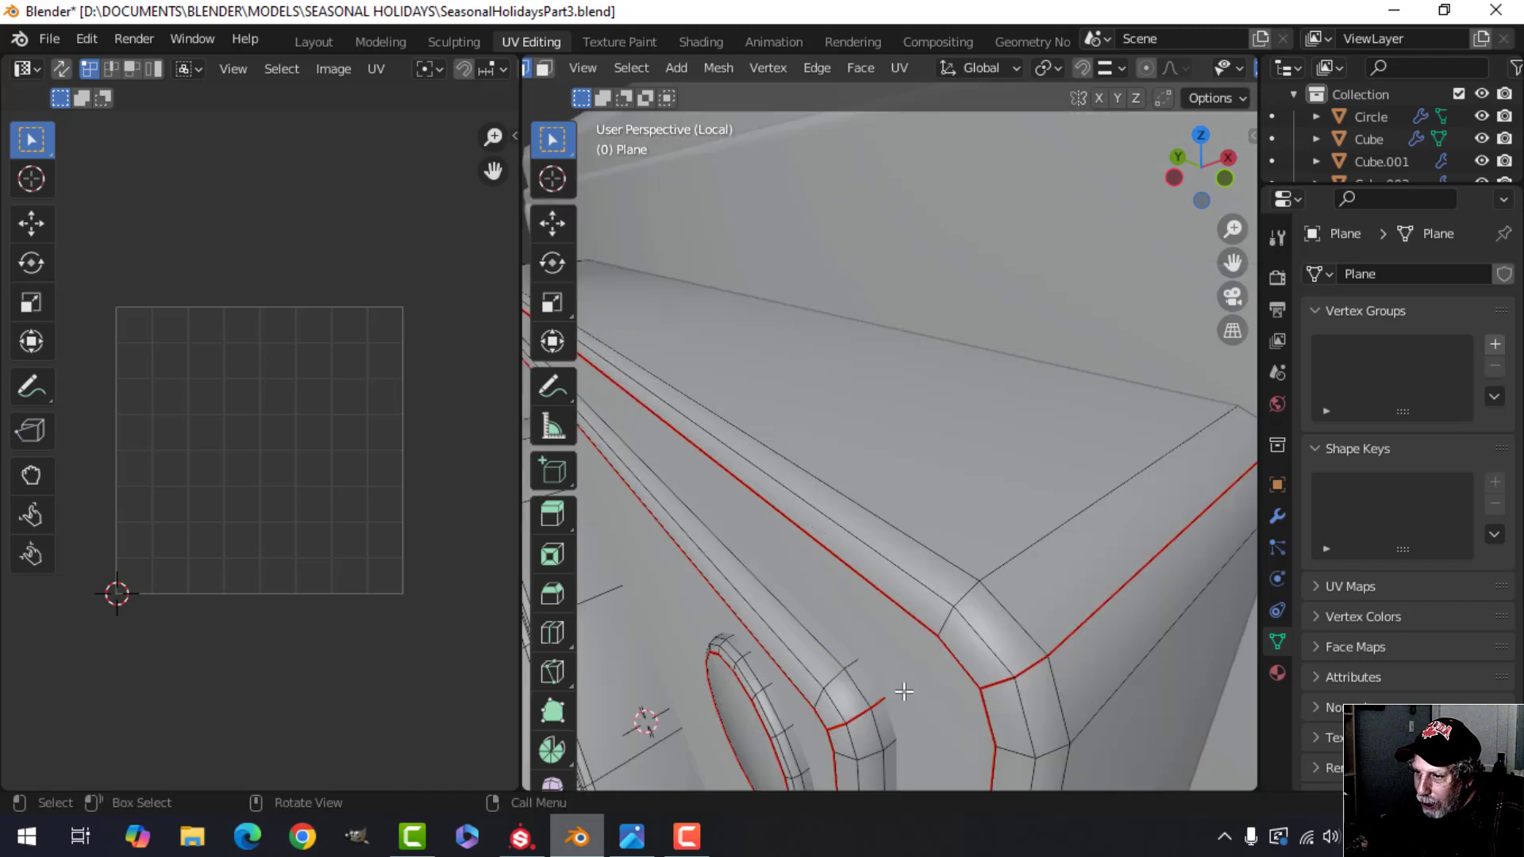
- Mark three edge loops on the lever's round collar as seams: the flange's outer rim, the inner crease and the front rim
middle_click_drag(903, 691, 961, 548)
scroll(959, 500, "up", 5)
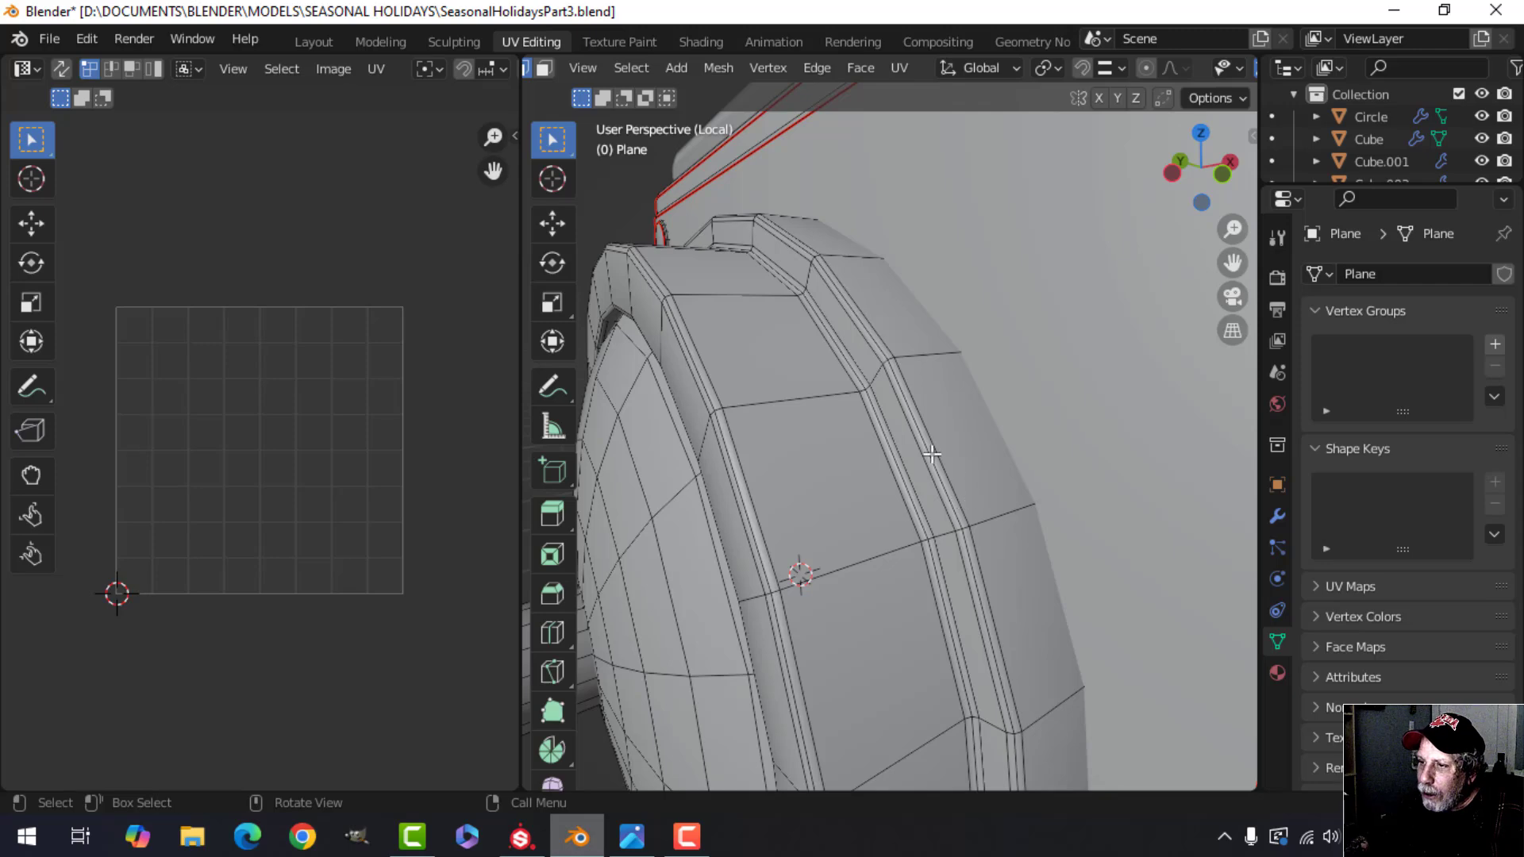
scroll(932, 454, "down", 5)
scroll(882, 476, "up", 6)
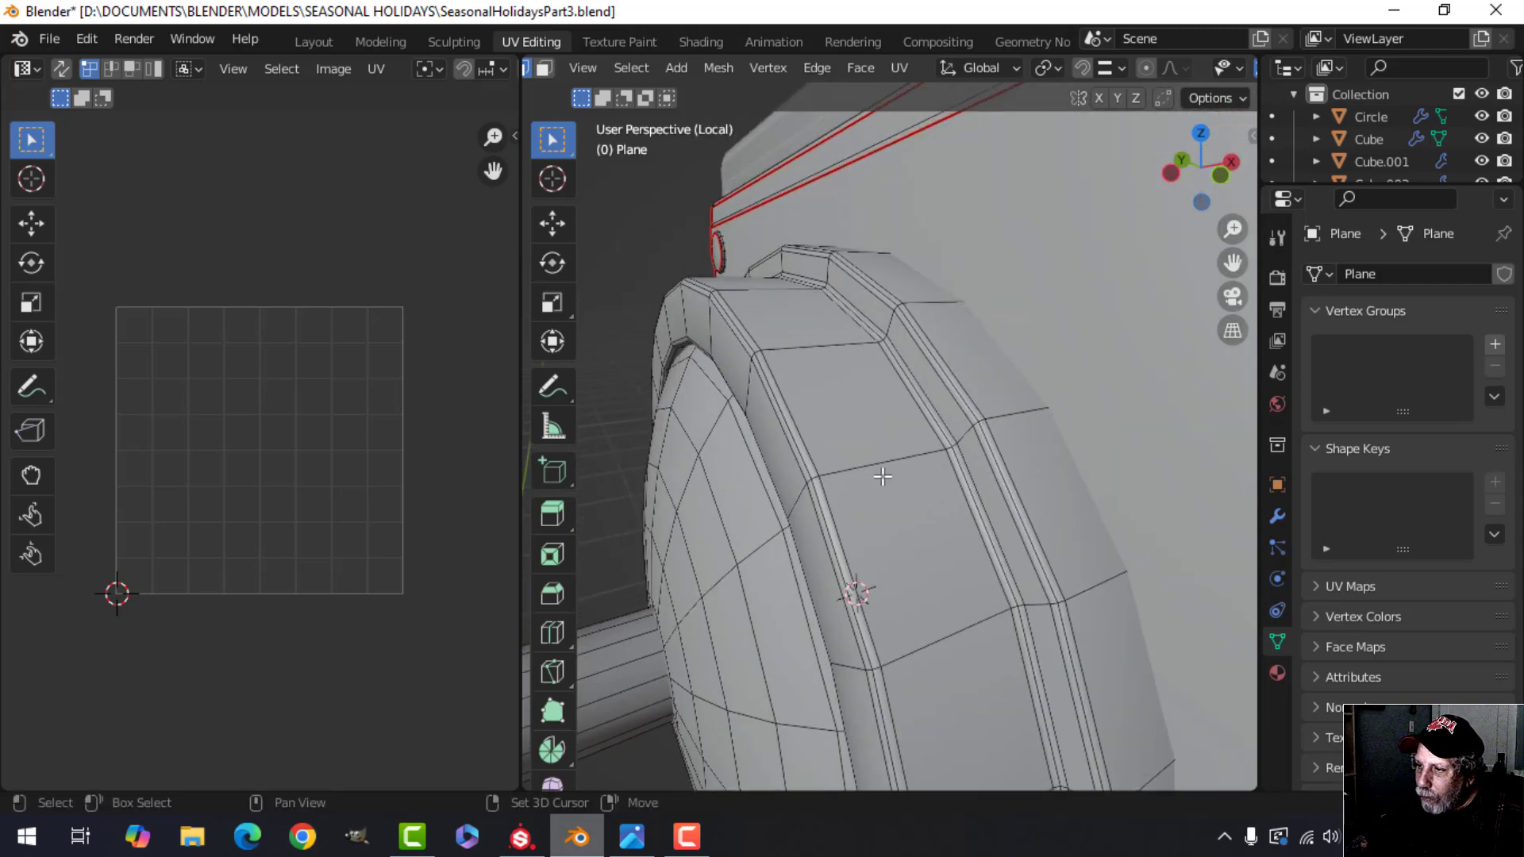
scroll(882, 476, "up", 4)
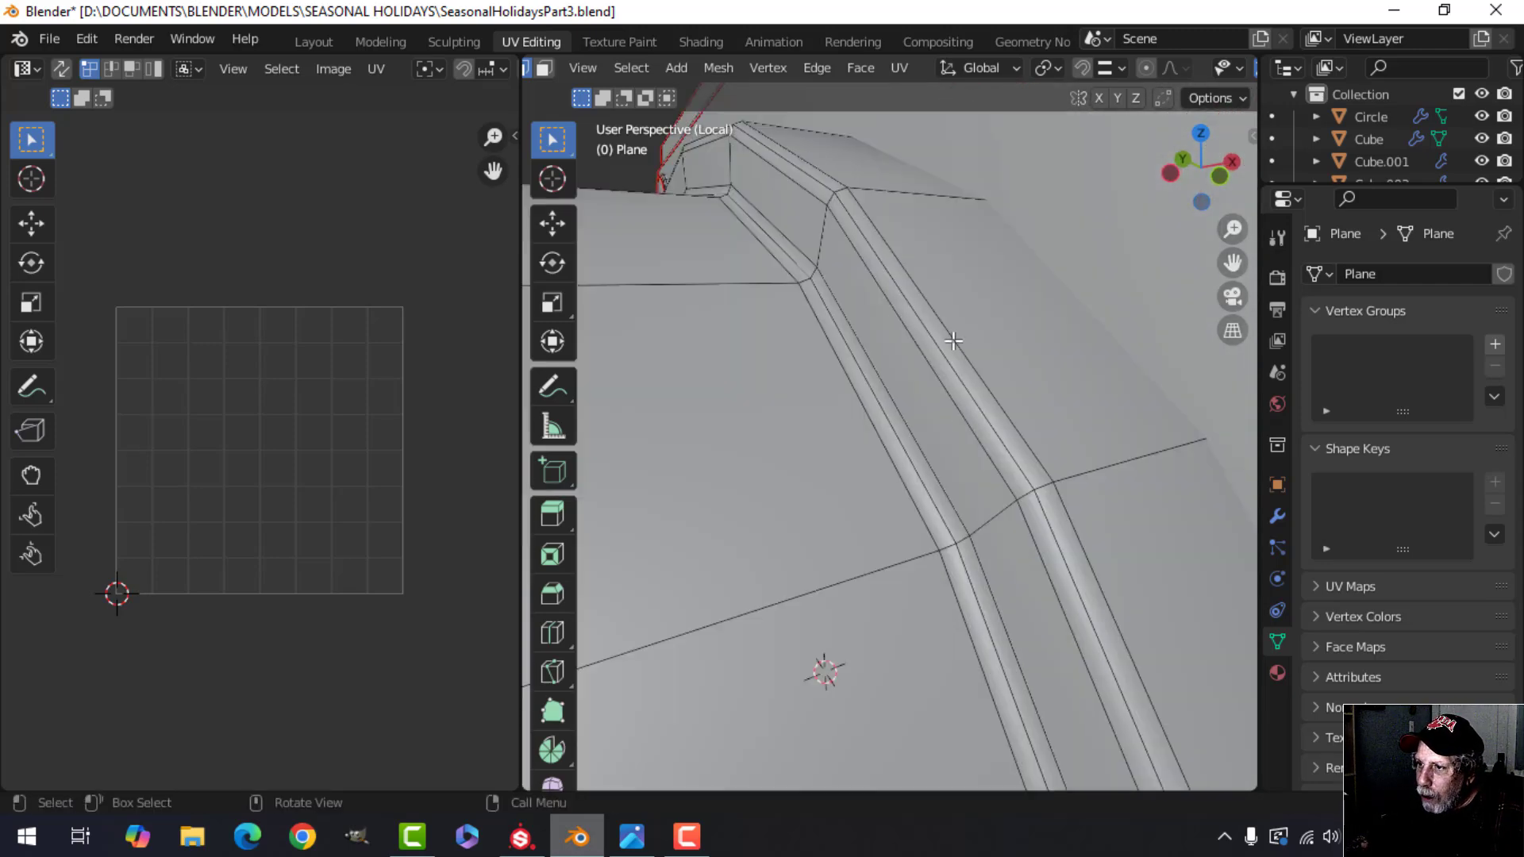
left_click(929, 330, "alt")
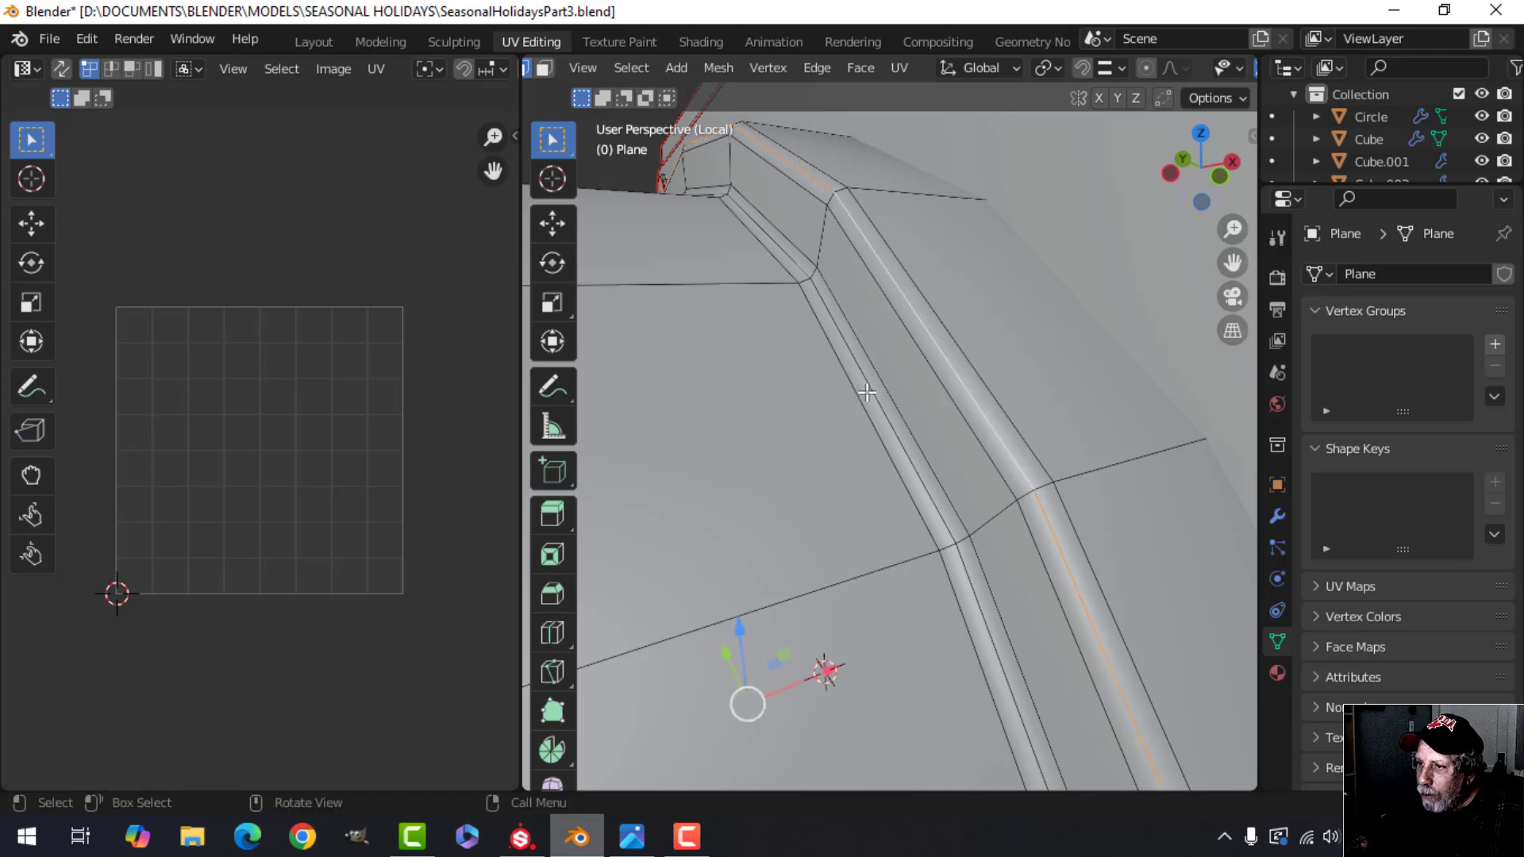
scroll(867, 392, "down", 5)
scroll(820, 458, "up", 4)
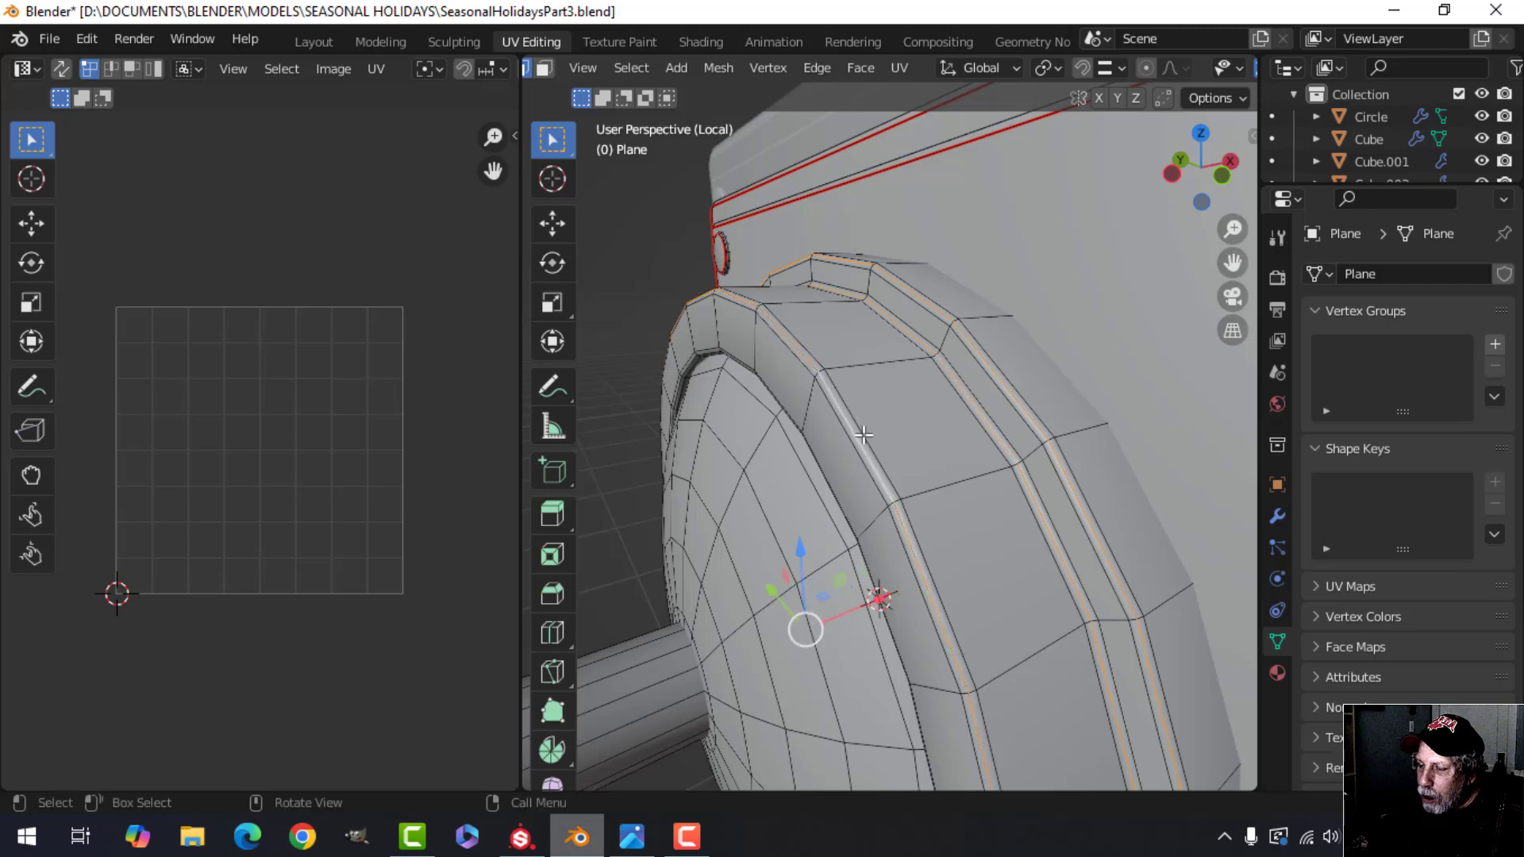
middle_click_drag(844, 417, 793, 493)
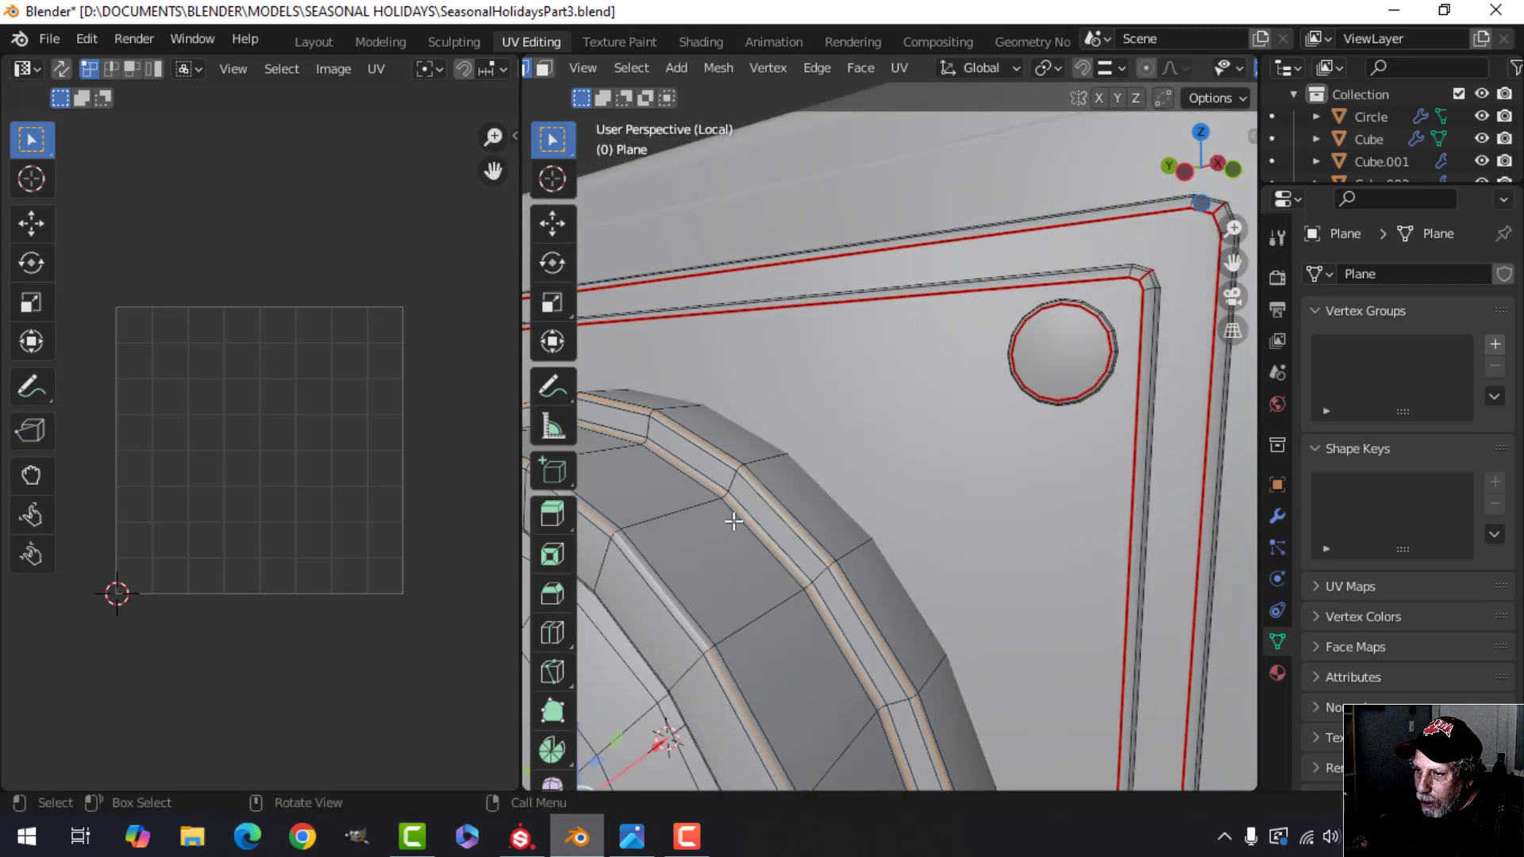
scroll(736, 521, "up", 4)
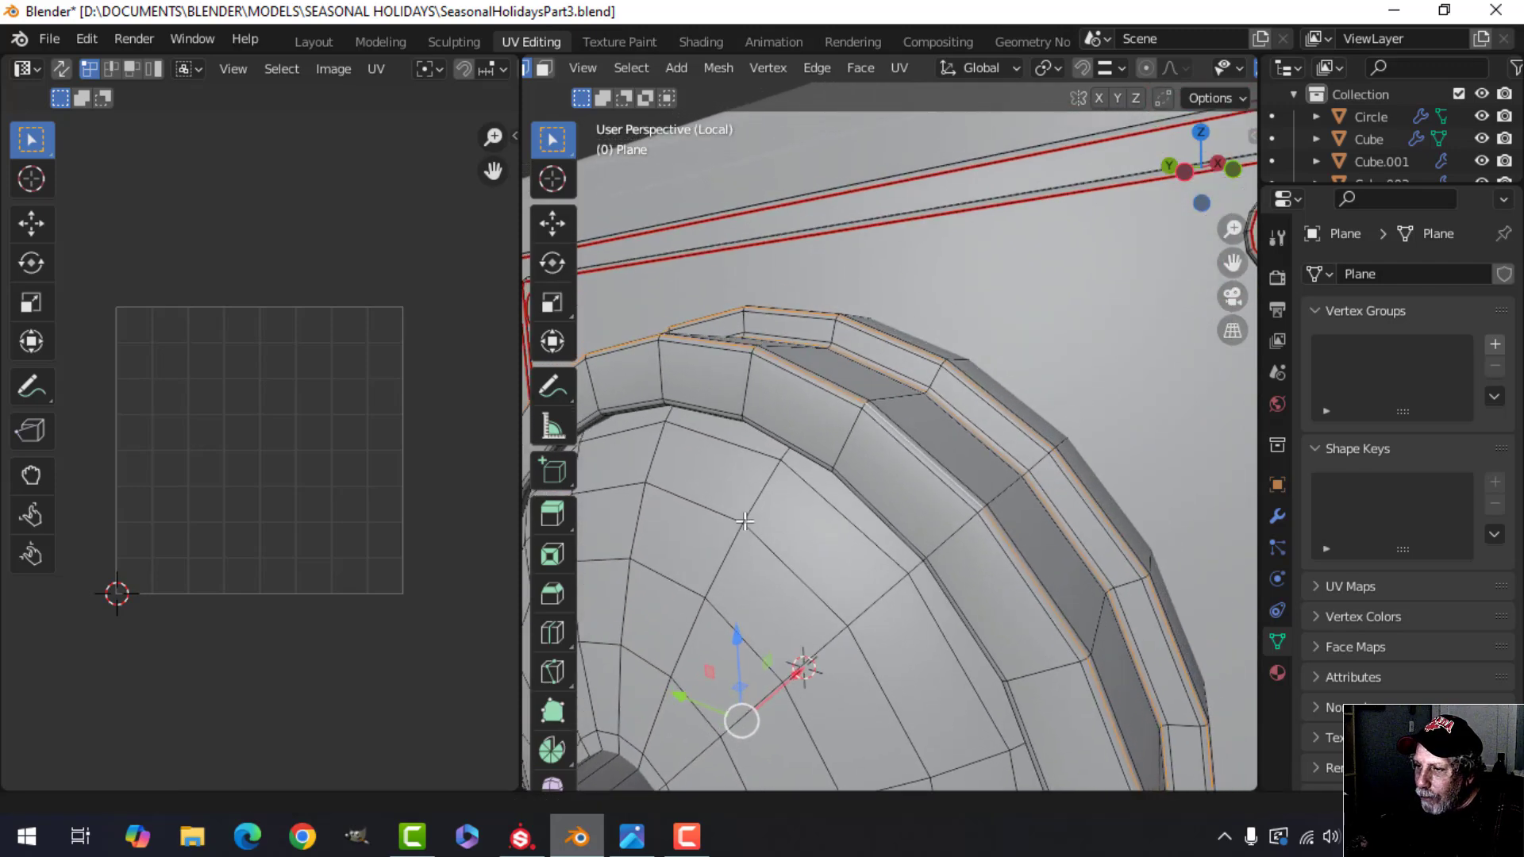
middle_click_drag(744, 521, 718, 583, "shift")
key("ctrl+e")
left_click(839, 511)
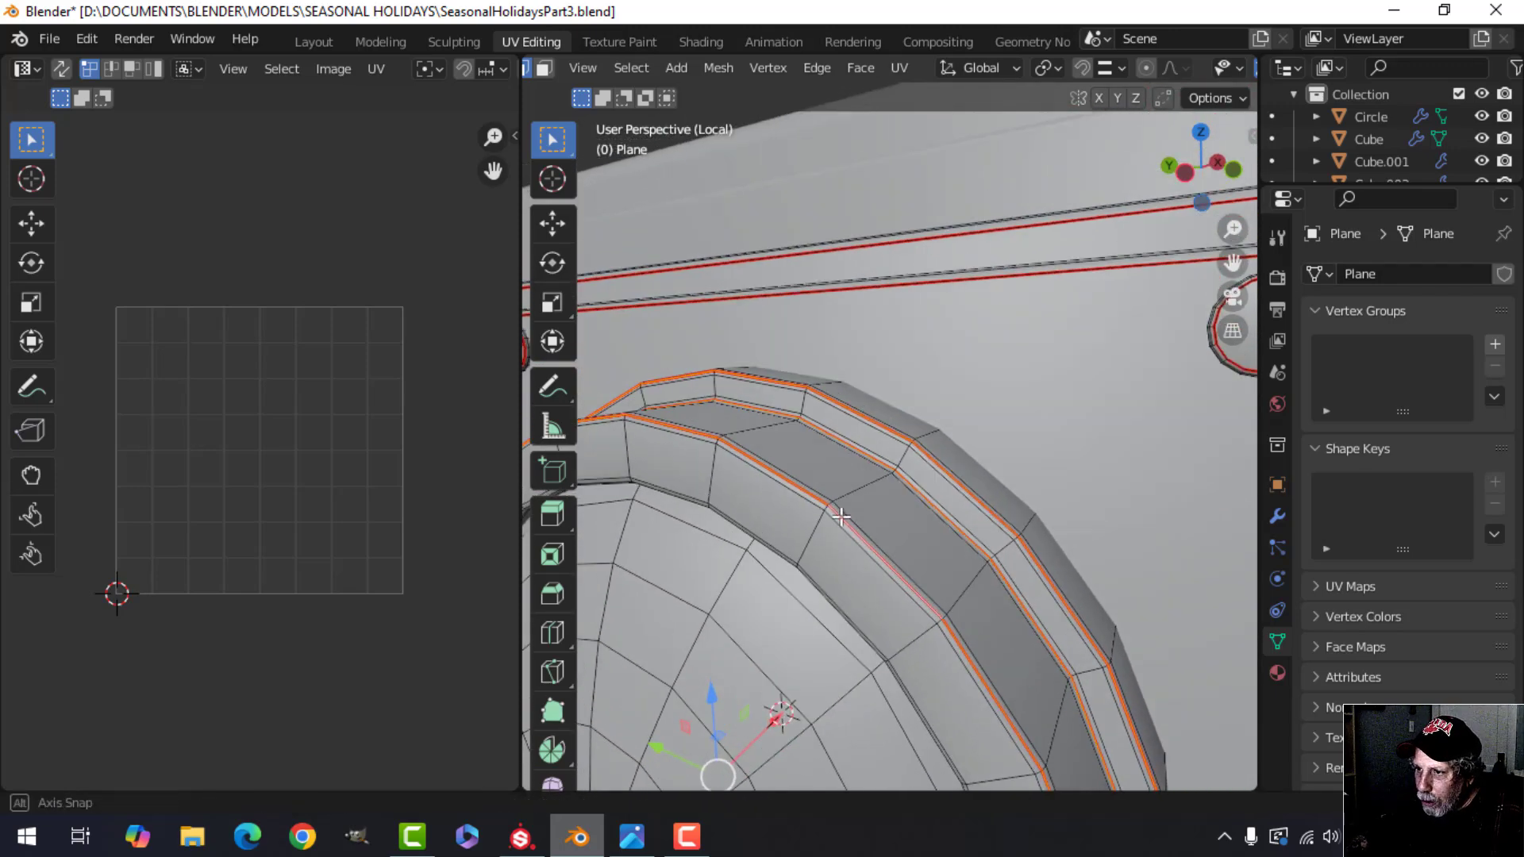
- Mark the edge loop along the collar's inner lip around the dome as a seam and clear the selection
middle_click_drag(840, 516, 871, 421)
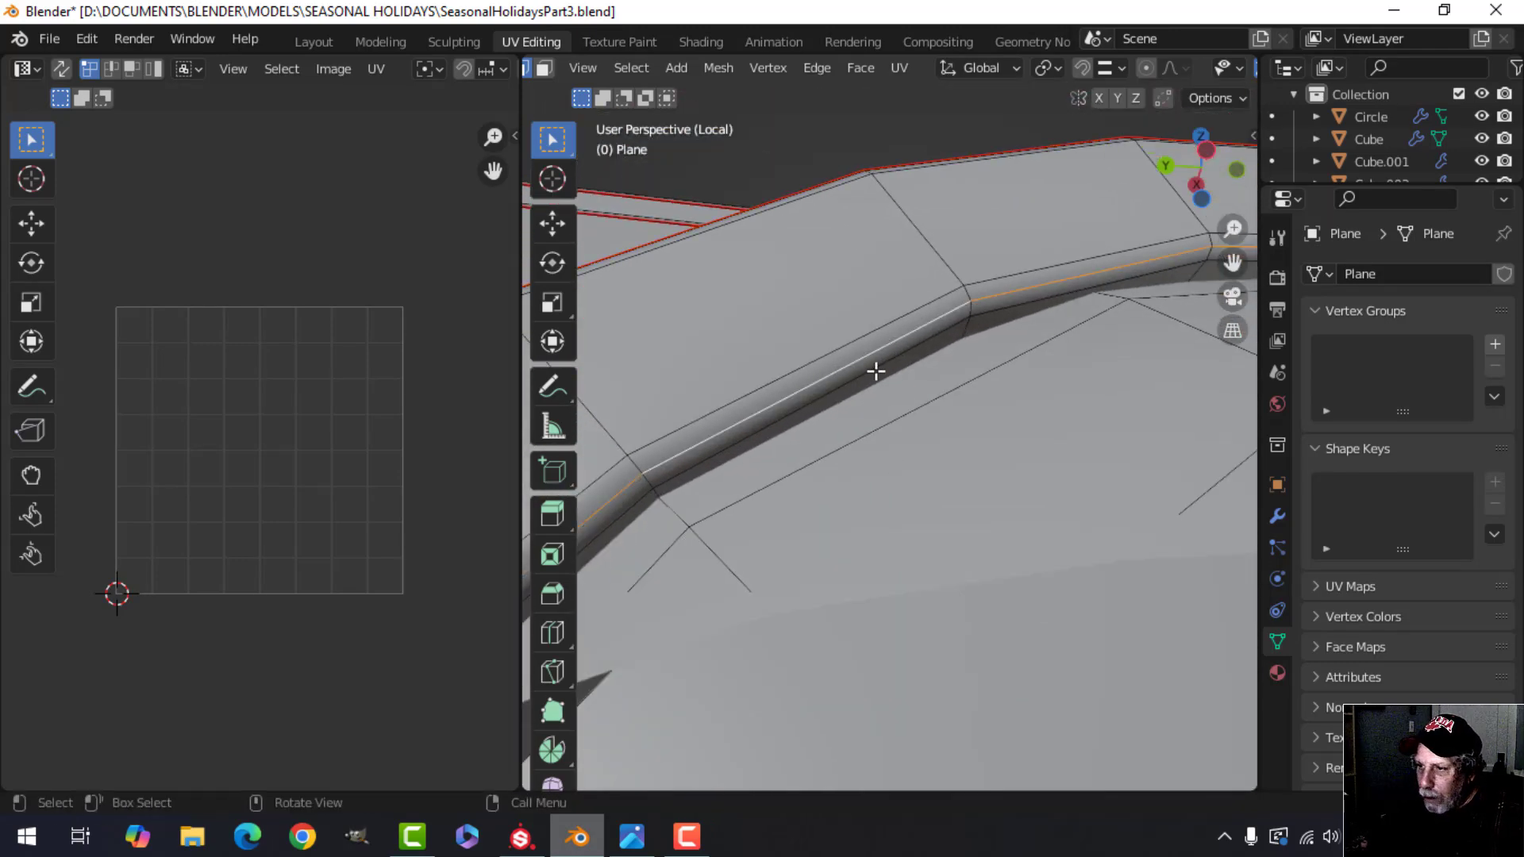
key("ctrl+e")
left_click(817, 469)
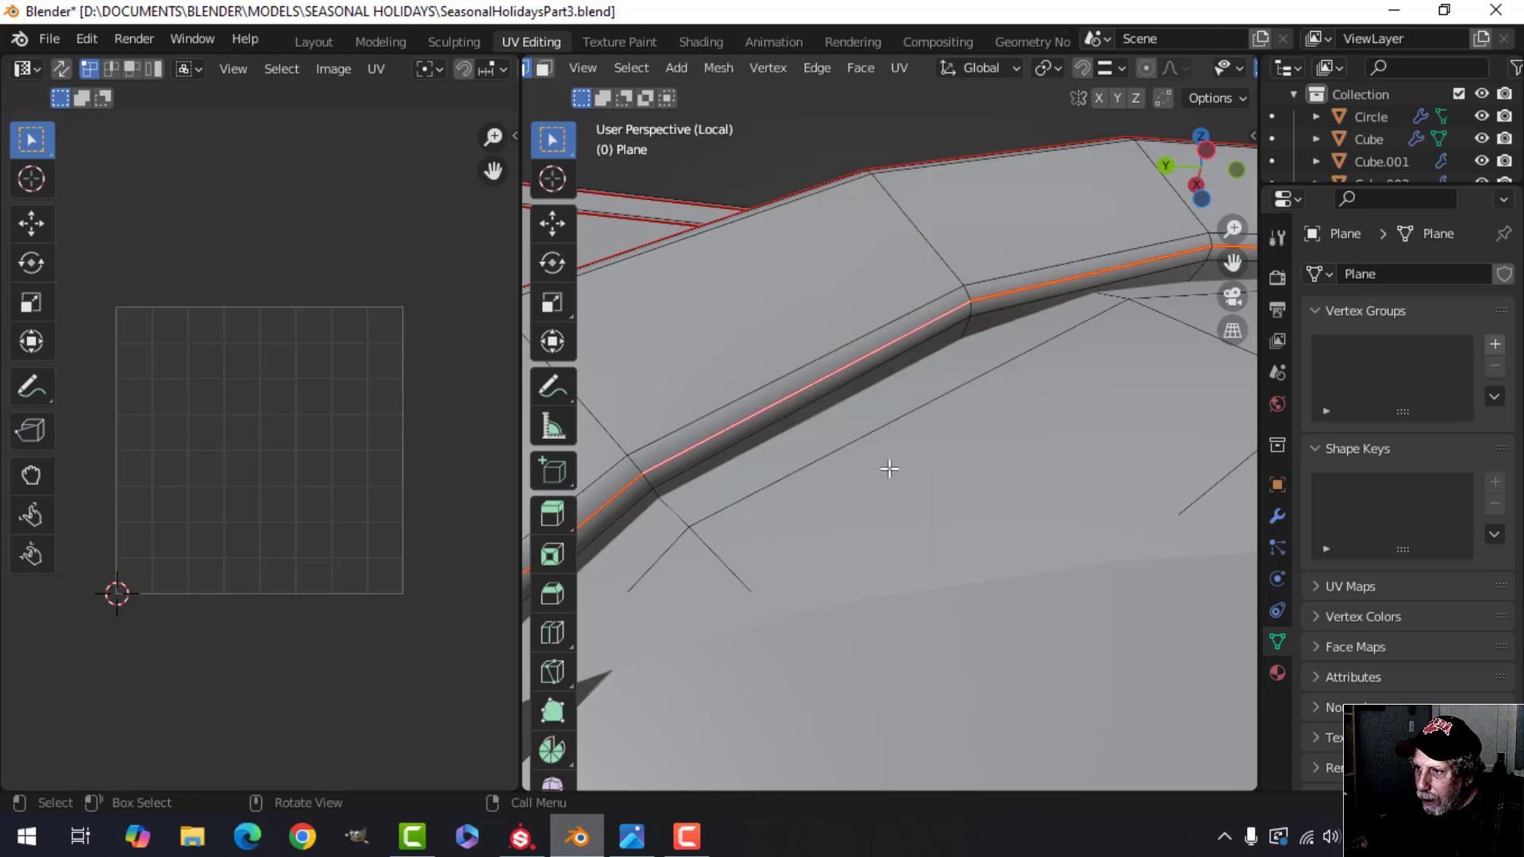
scroll(889, 469, "down", 10)
mouse_move(888, 469)
middle_mouse_down()
mouse_move(866, 444)
mouse_move(895, 449)
middle_mouse_up()
scroll(896, 448, "up", 4)
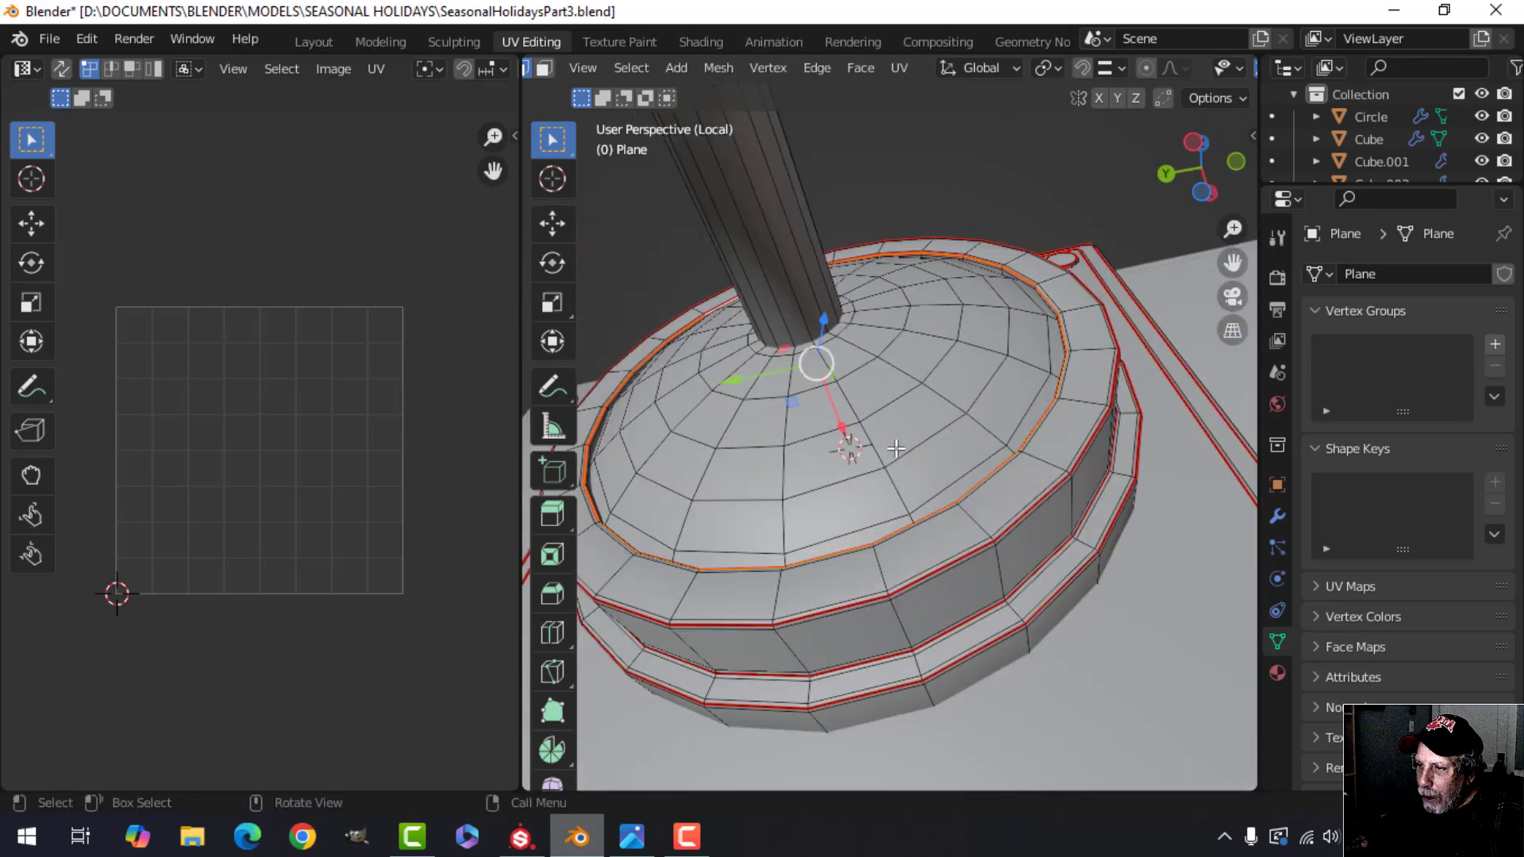
key("alt+a")
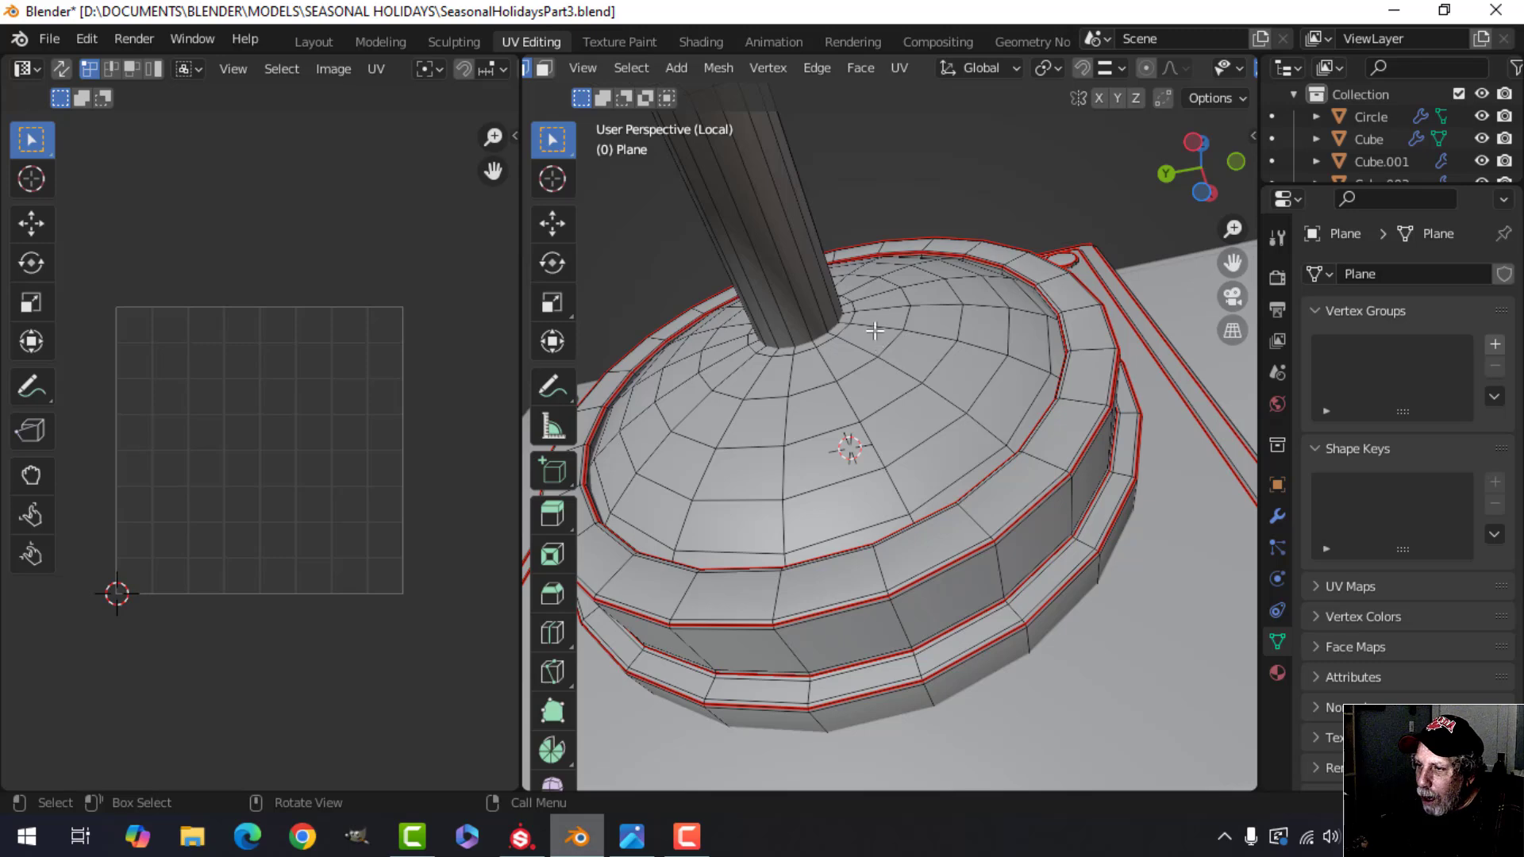
scroll(884, 462, "down", 4)
middle_click_drag(885, 462, 869, 432)
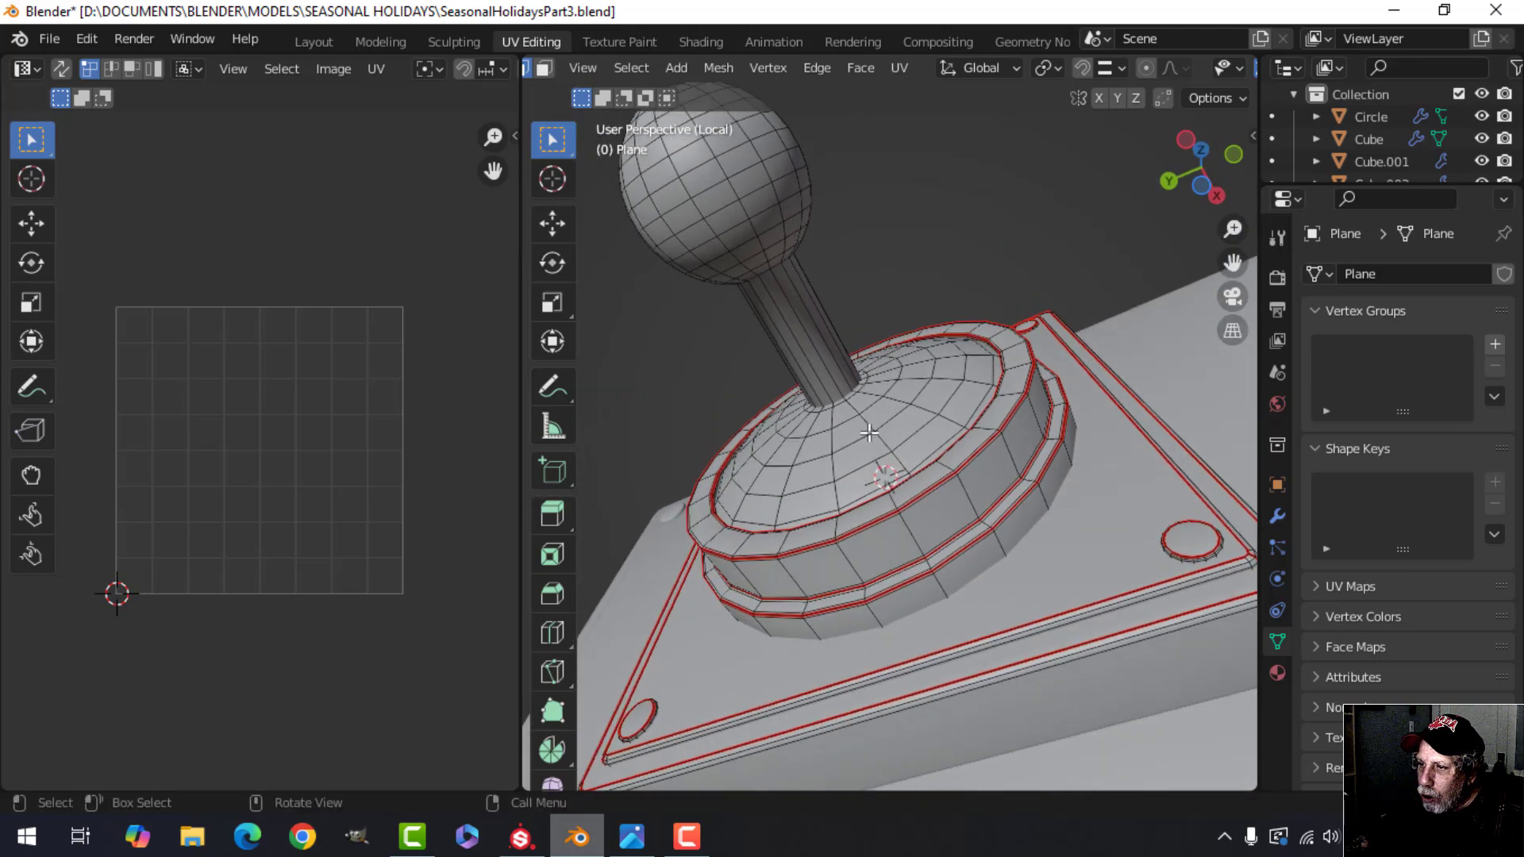
left_click(805, 357, "alt")
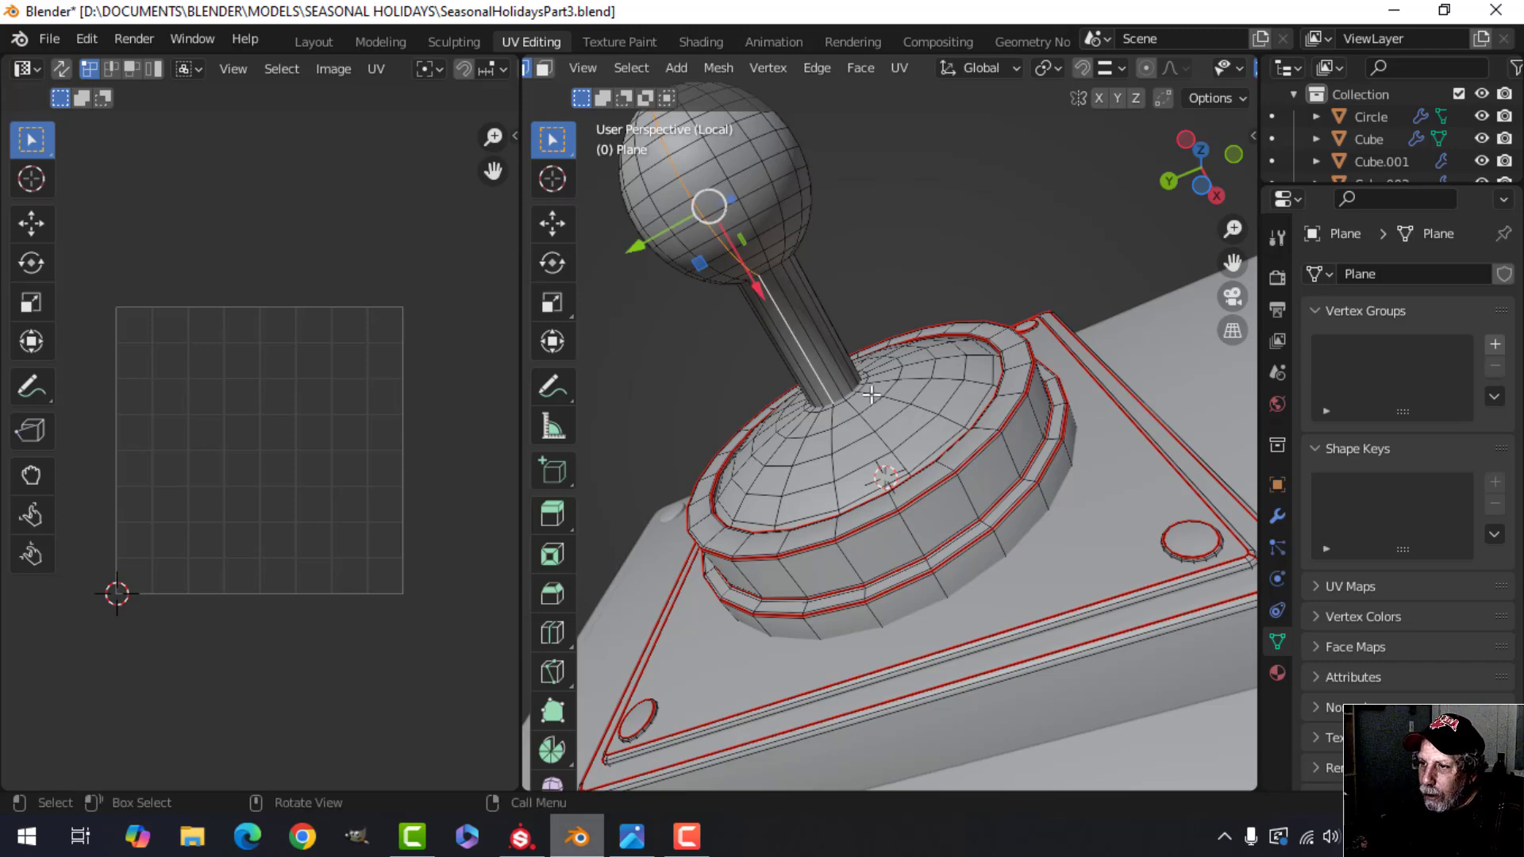
middle_click_drag(812, 368, 918, 453)
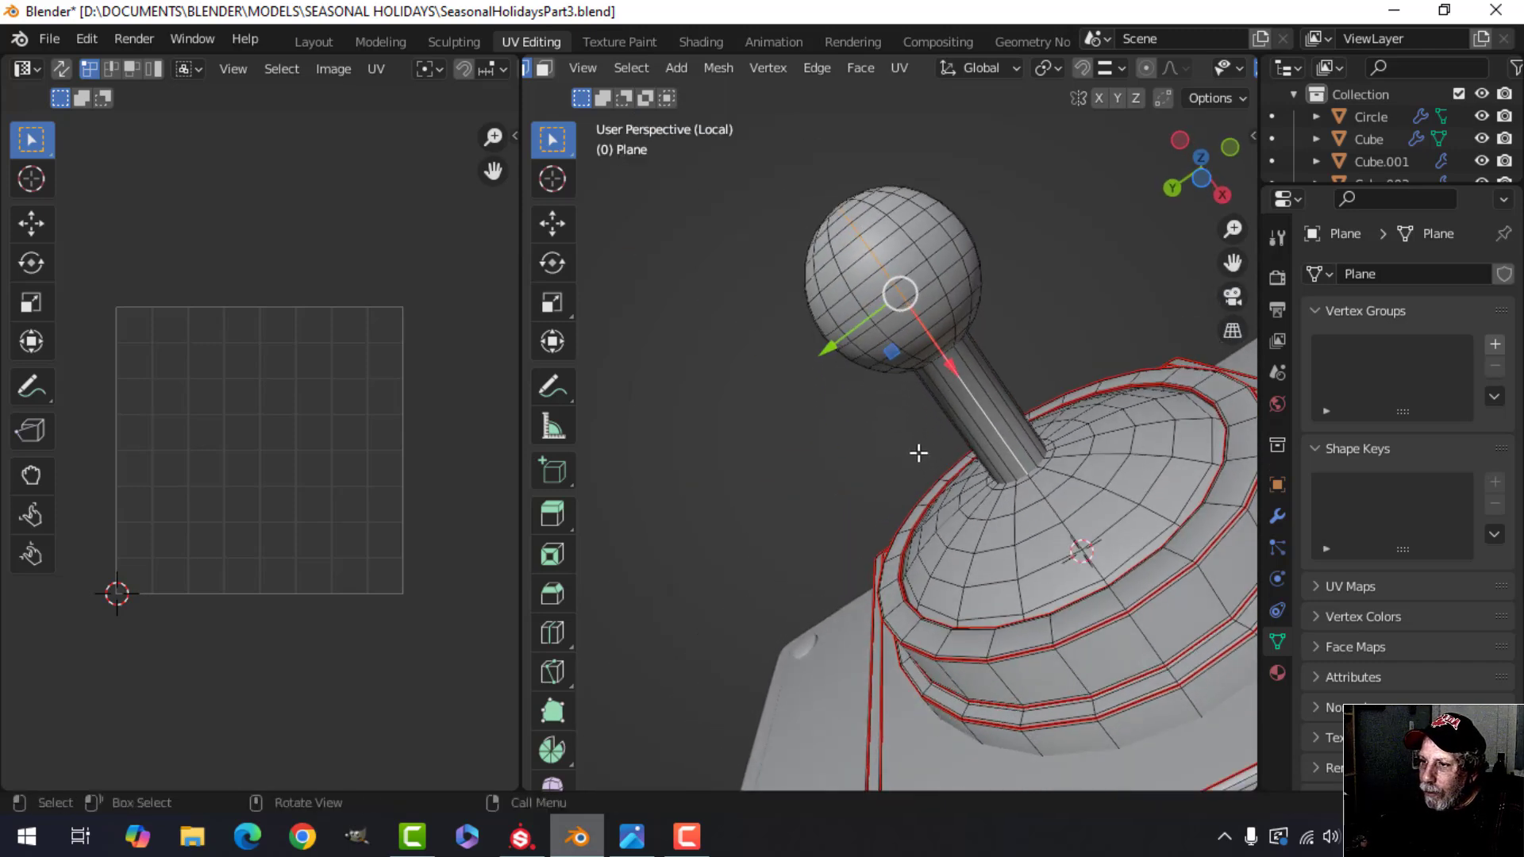
key("alt+a")
- Add a loop cut around the lever shaft, slid right up against the ball end
middle_click_drag(977, 385, 826, 344, "shift")
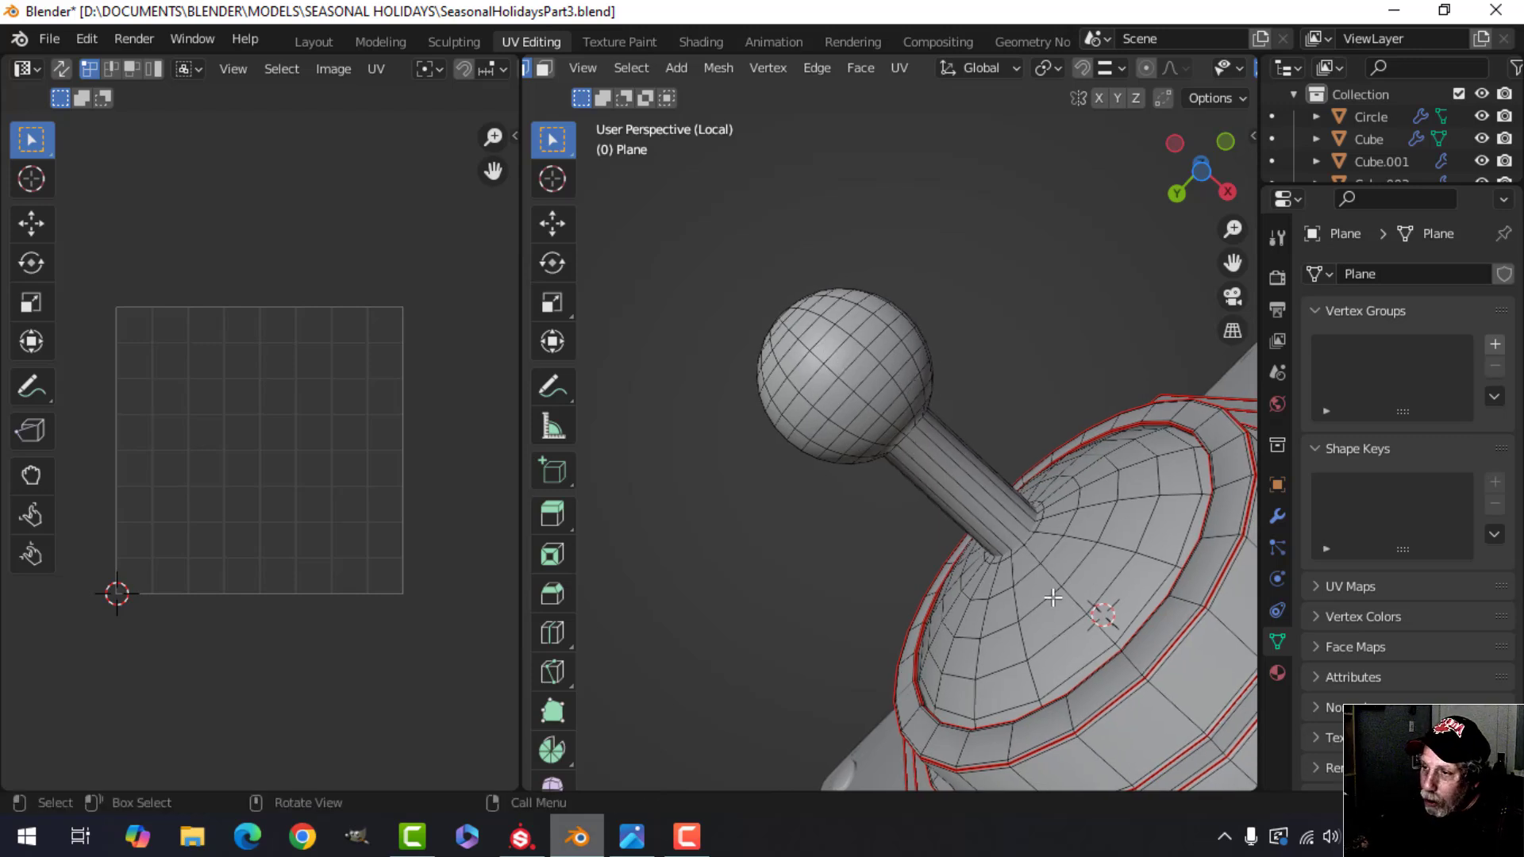
scroll(966, 527, "up", 5)
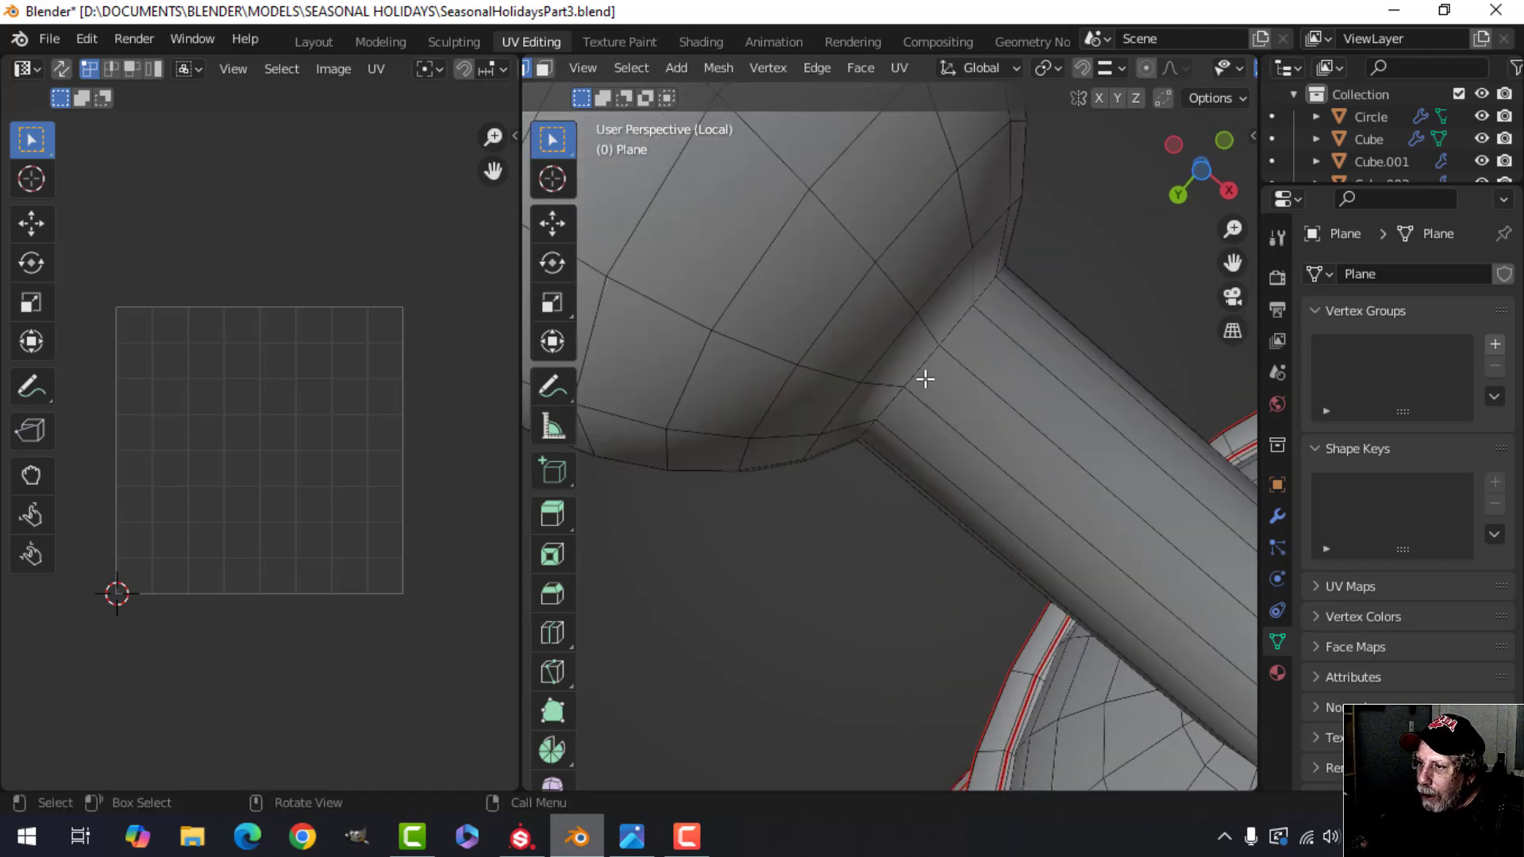
scroll(965, 419, "down", 5)
middle_click_drag(942, 415, 856, 483)
scroll(856, 483, "up", 4)
key("ctrl+r")
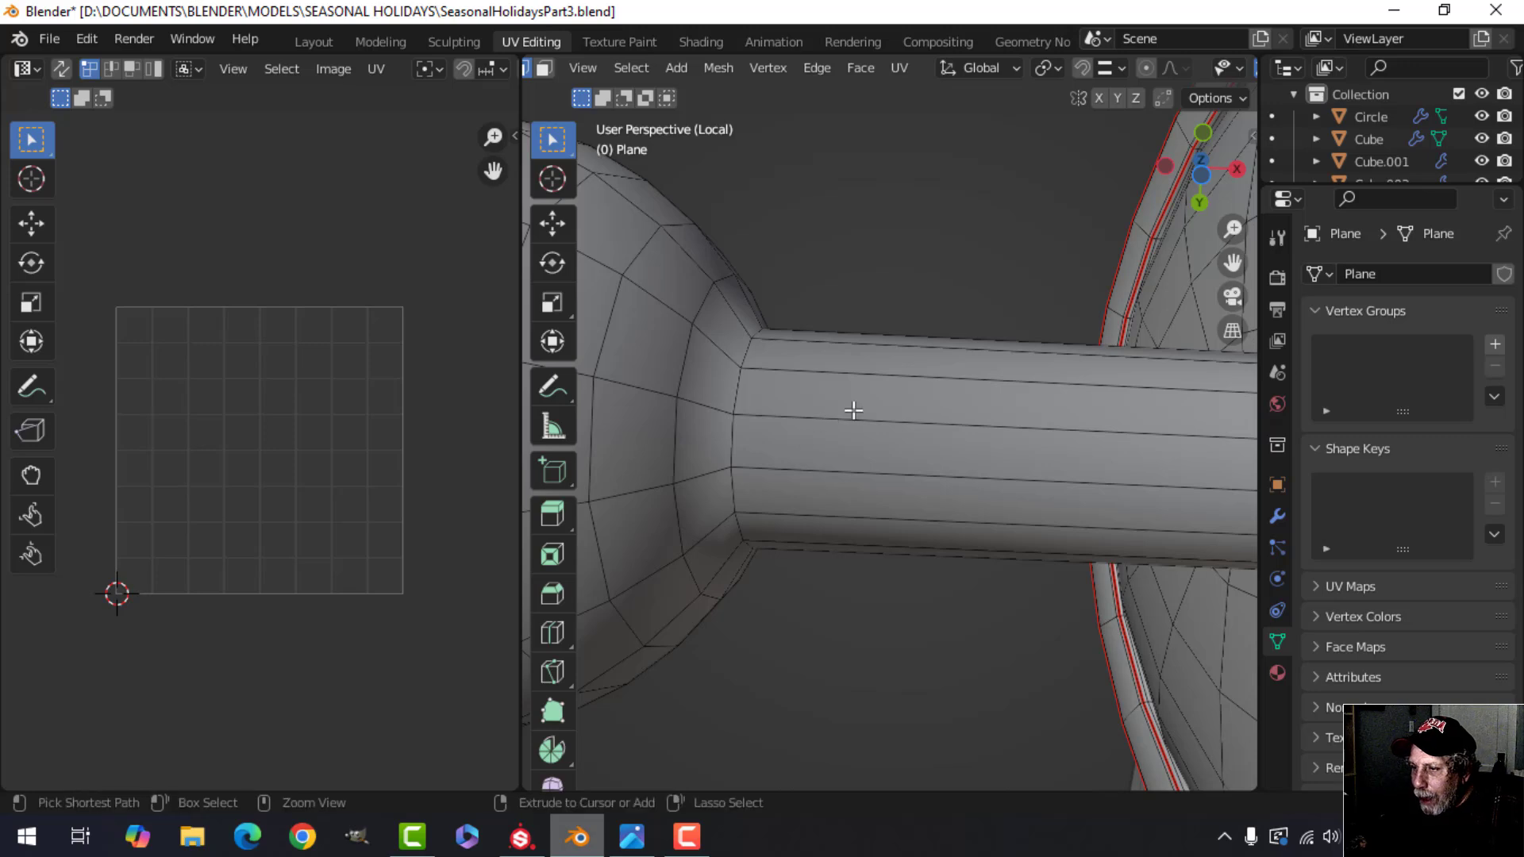
left_click(841, 410)
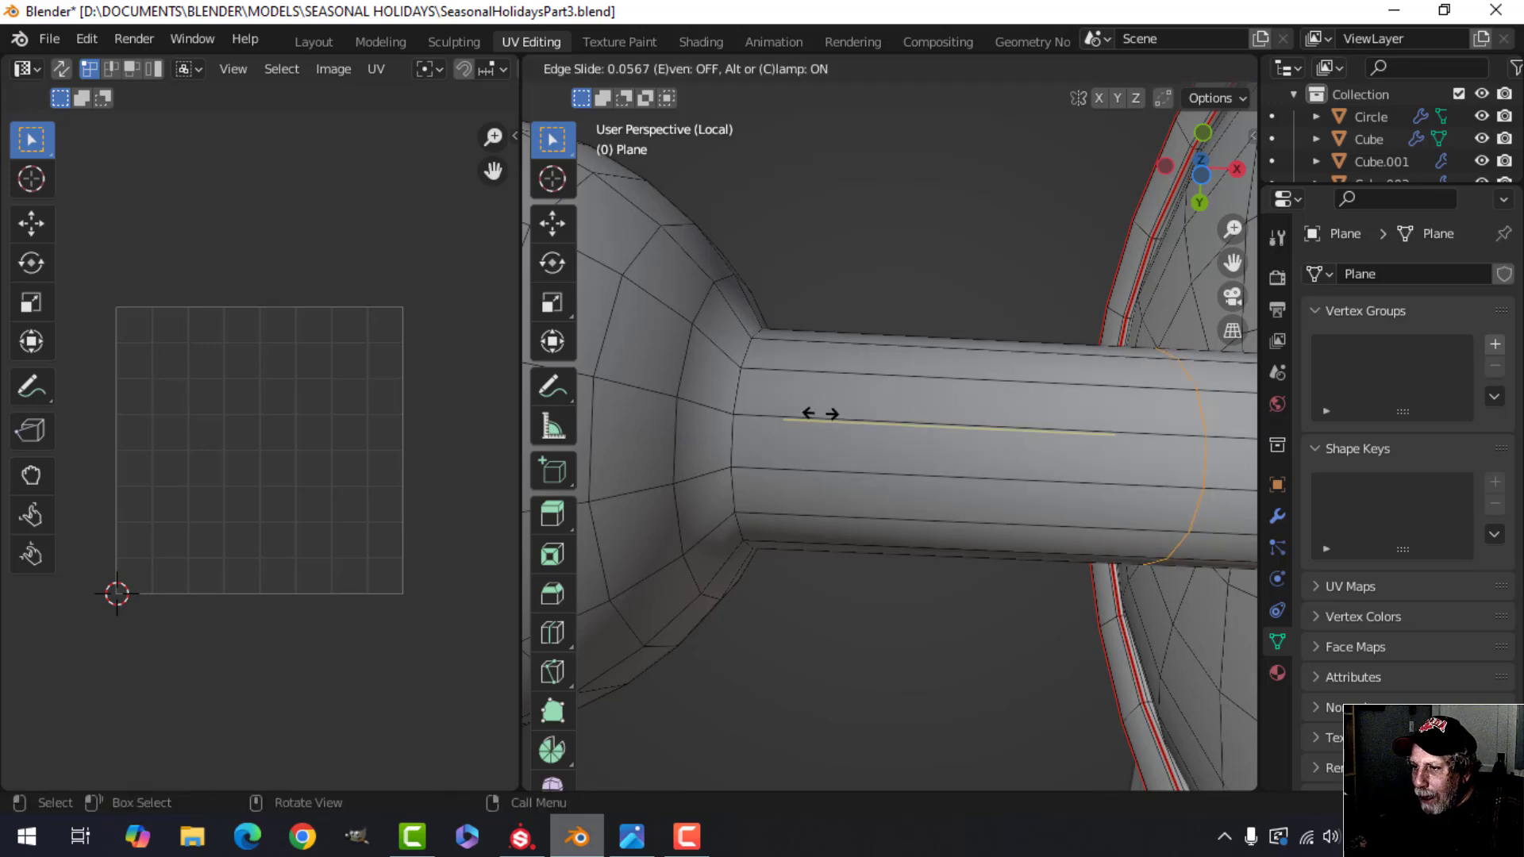
left_click(1097, 410)
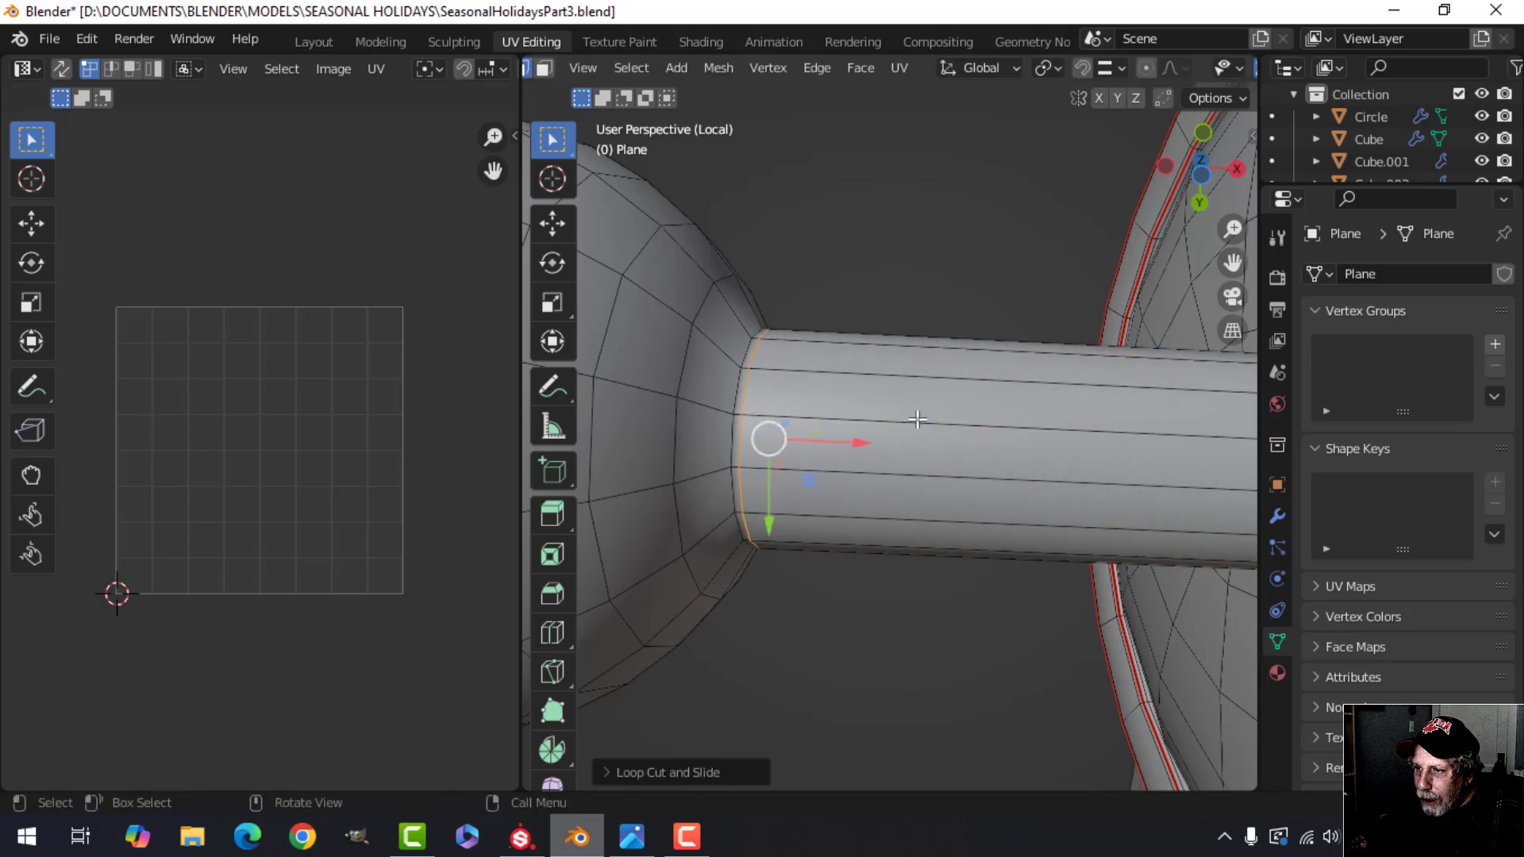
- Mark the edge loop where the lever shaft meets the ball as a seam
scroll(873, 402, "up", 2)
scroll(818, 403, "down", 2)
left_click(737, 387, "alt")
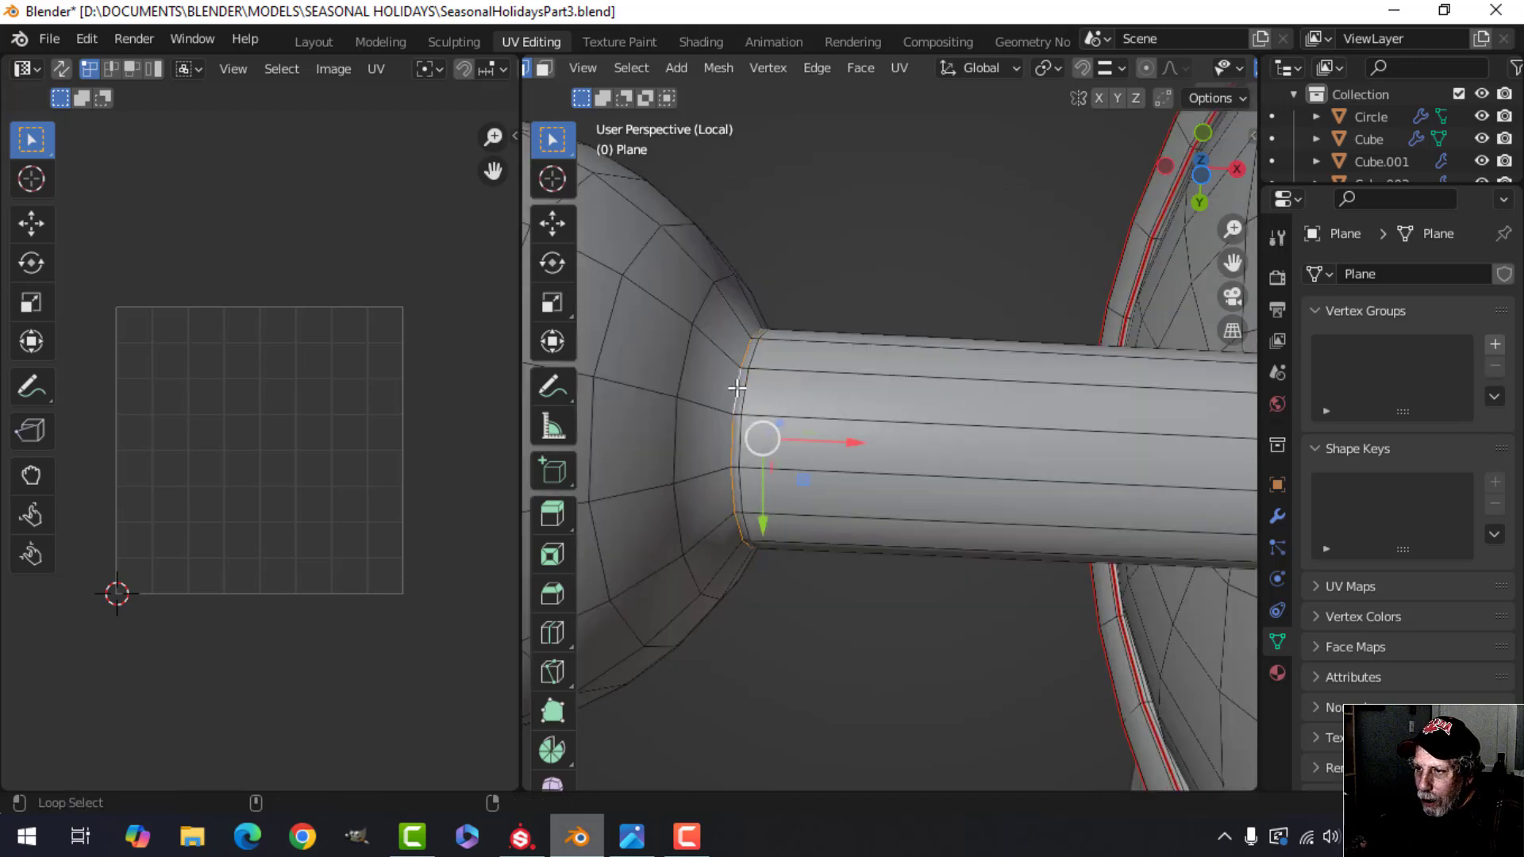
key("ctrl+e")
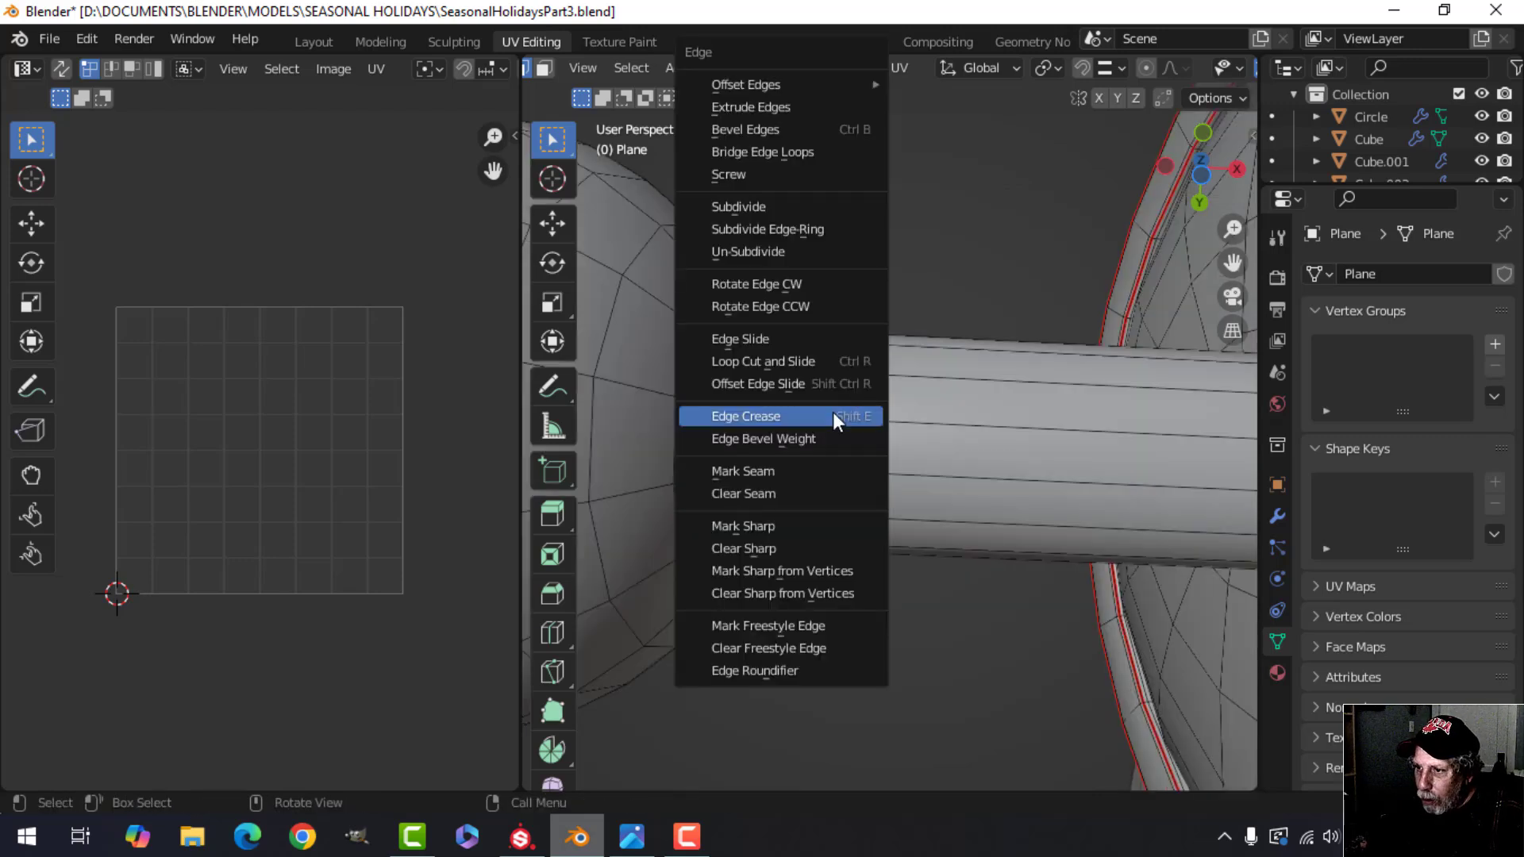
left_click(797, 470)
scroll(799, 471, "down", 5)
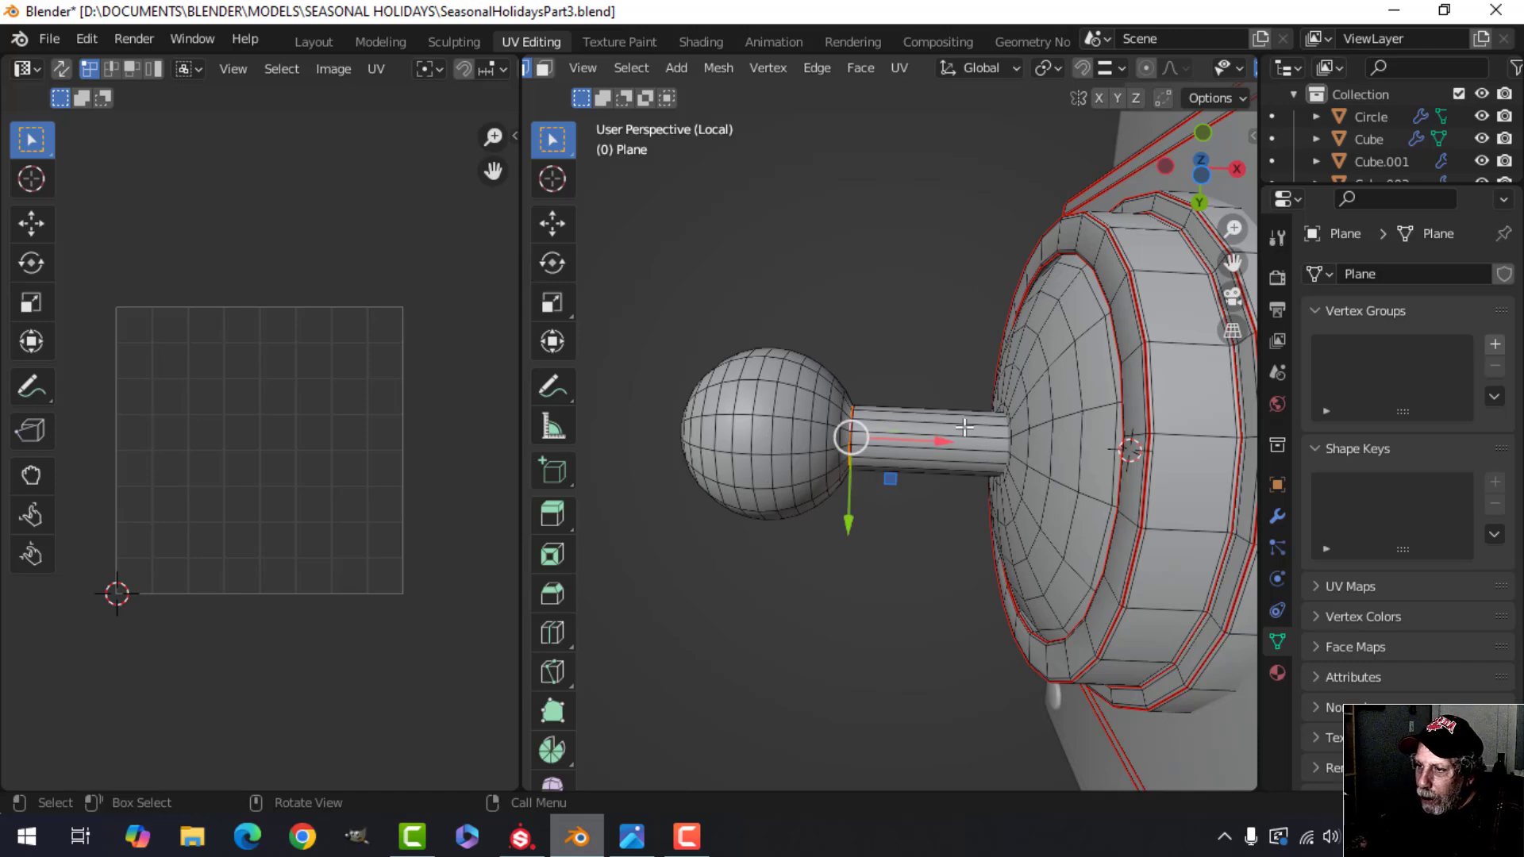
scroll(910, 481, "up", 3)
scroll(908, 479, "down", 3)
middle_click_drag(873, 476, 805, 438)
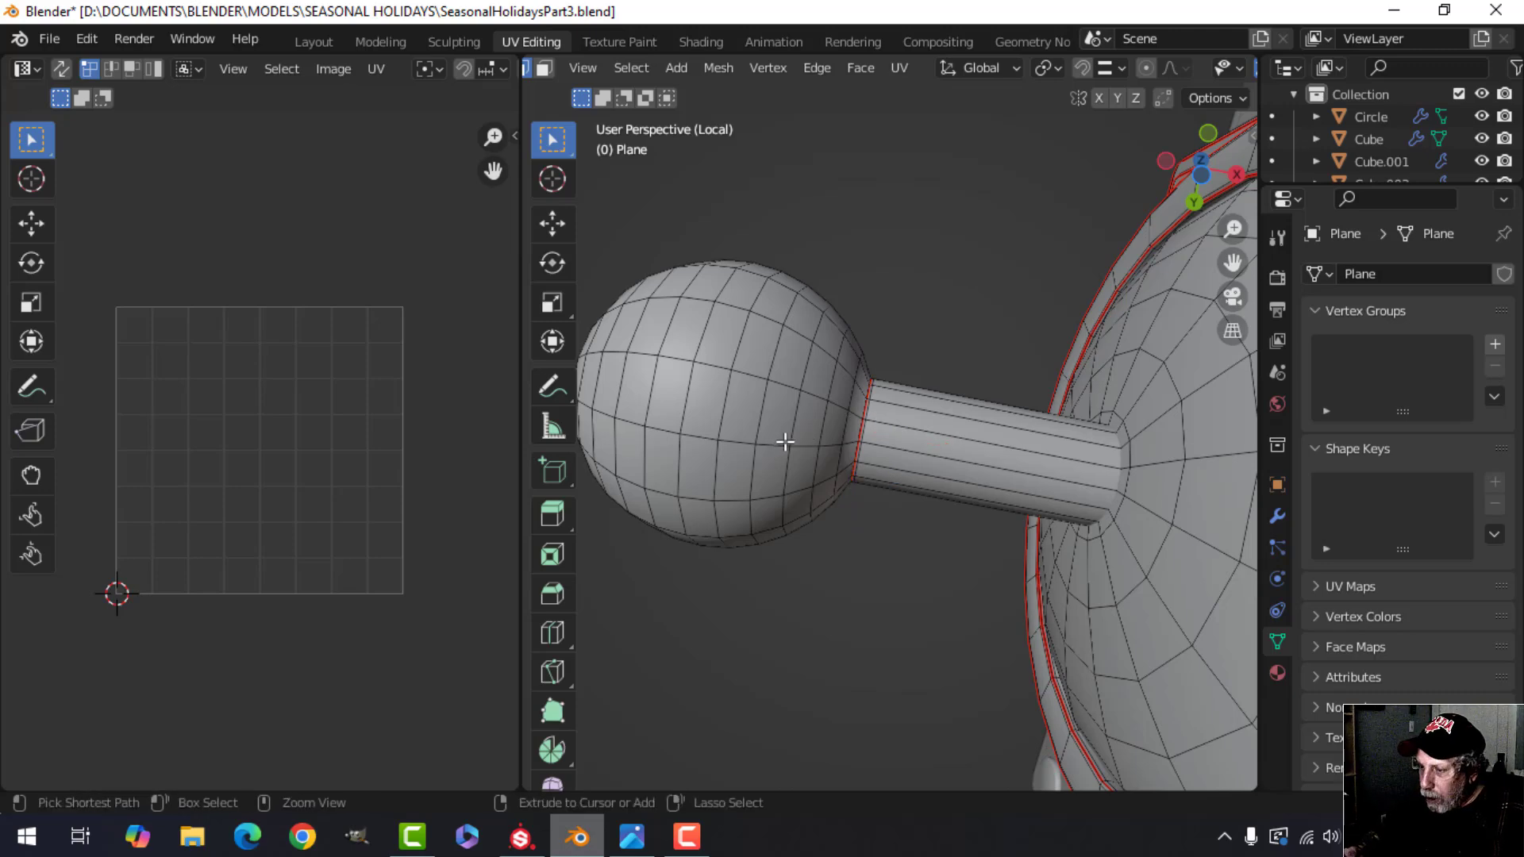
- Turn off the Array modifier's viewport display and frame the single lever in front view
key("KP_1")
middle_click_drag(915, 566, 944, 346, "shift")
left_click(1277, 516)
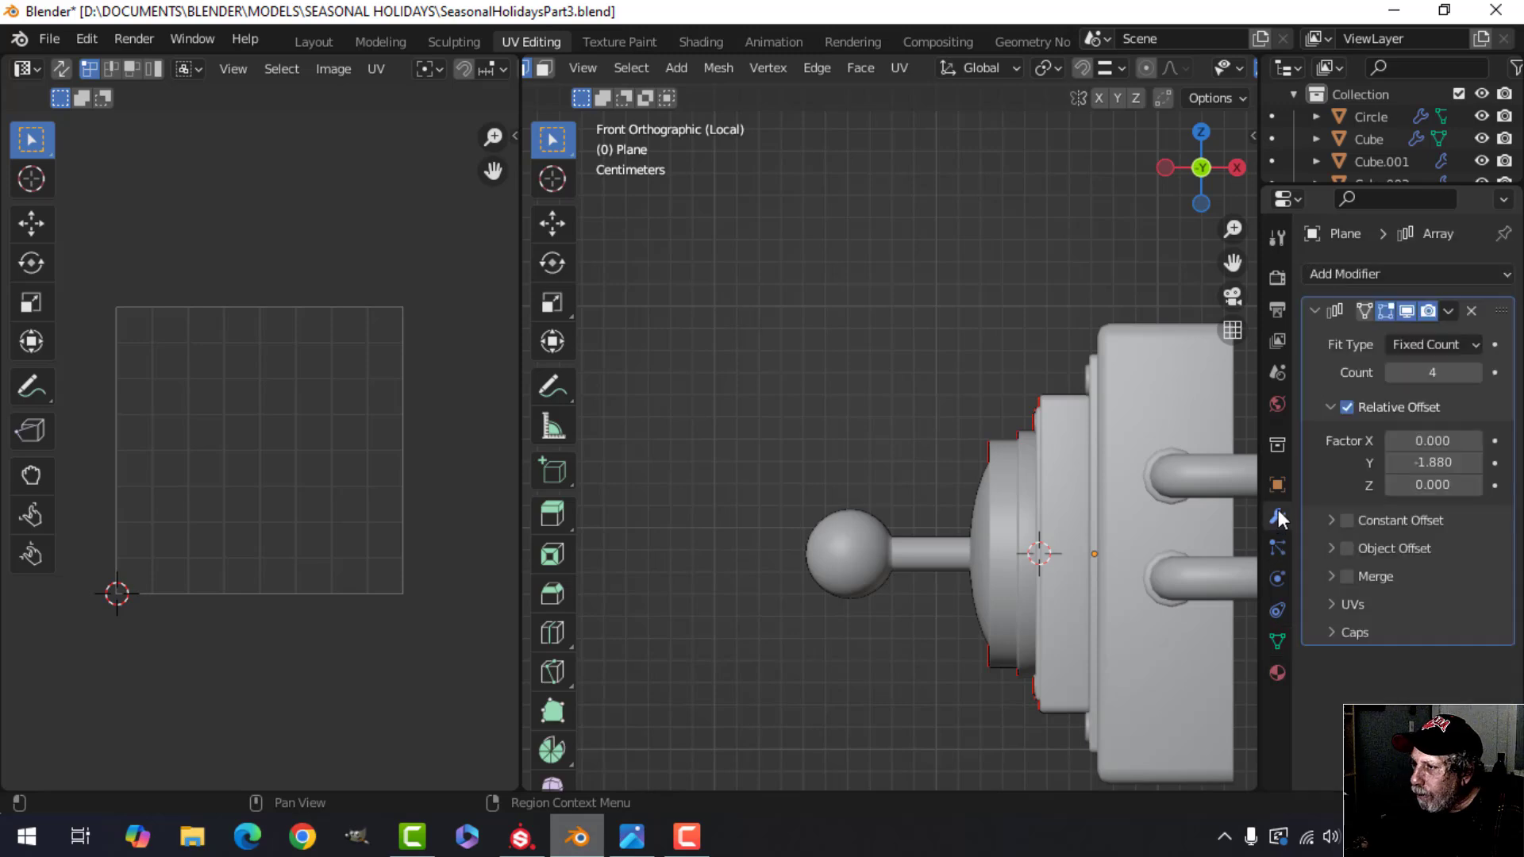
left_click(1406, 311)
scroll(936, 508, "up", 5)
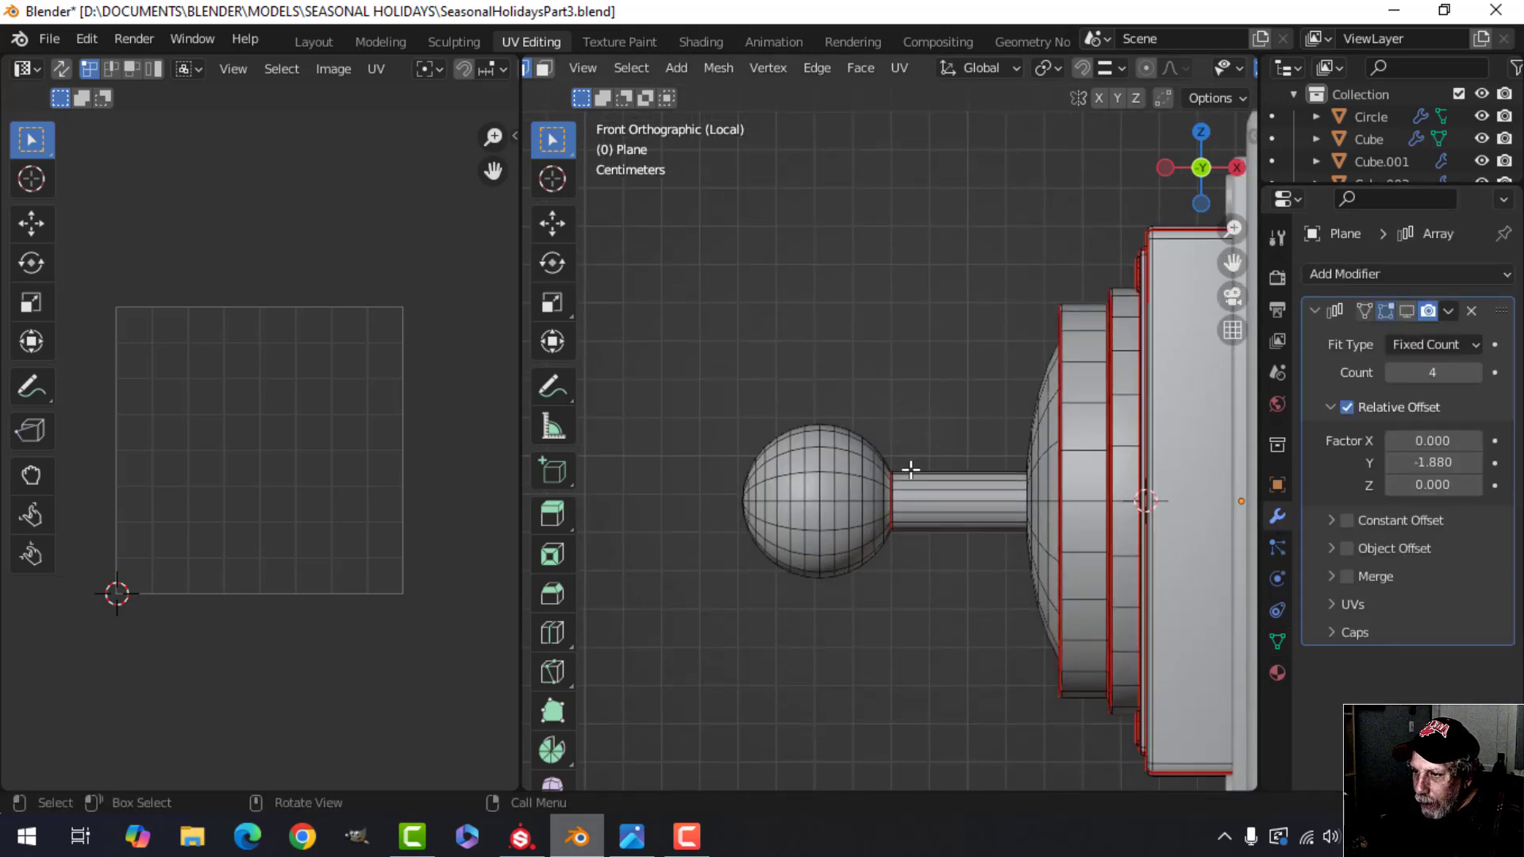
- Mark the edge loop around the middle of the lever's ball, parallel to the collar, as a seam
left_click(802, 459, "alt")
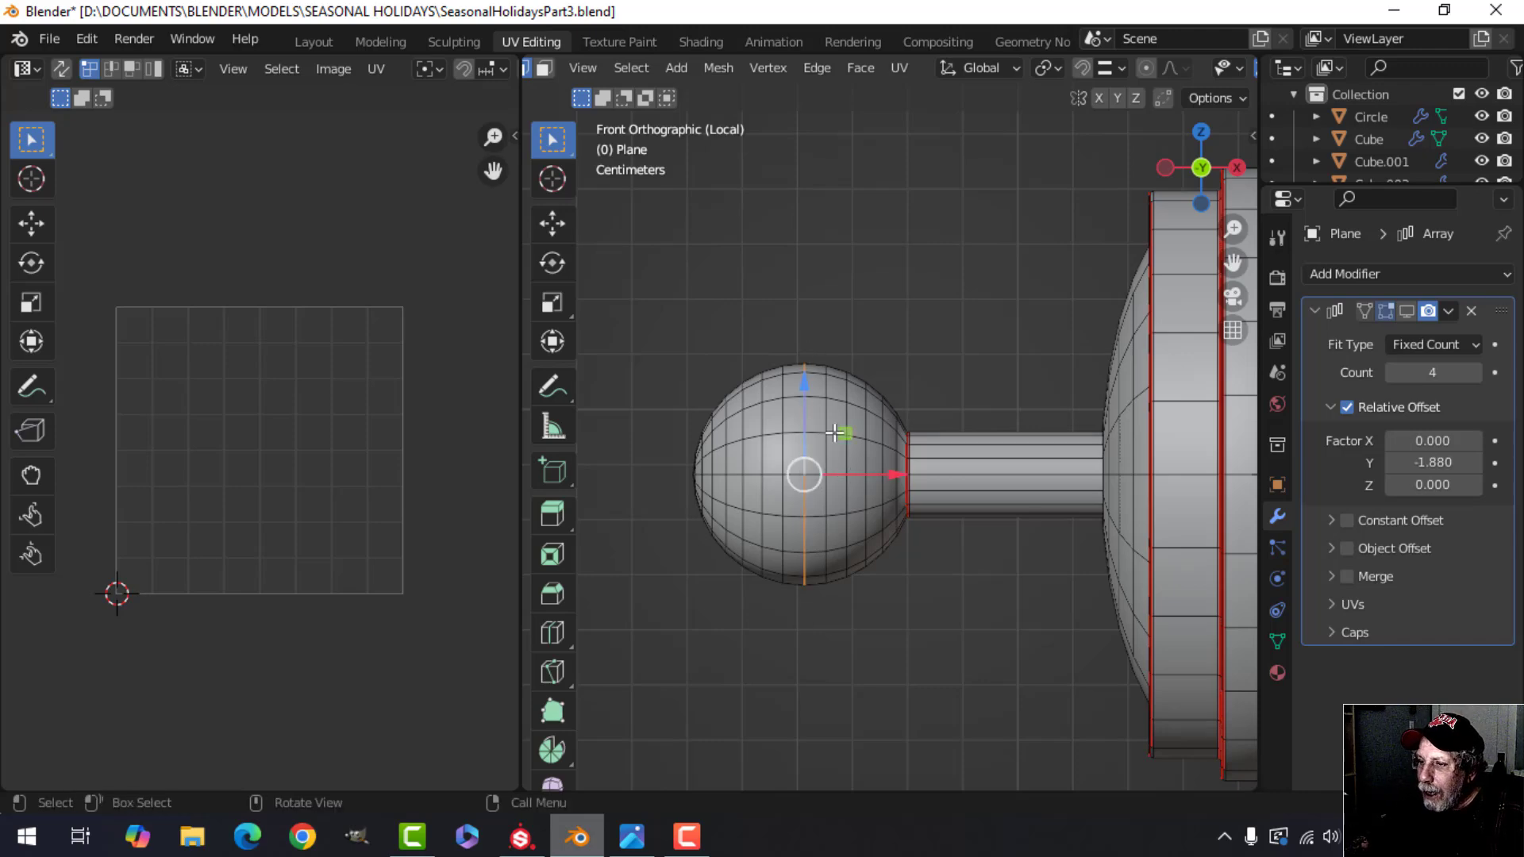
middle_click_drag(833, 433, 863, 447)
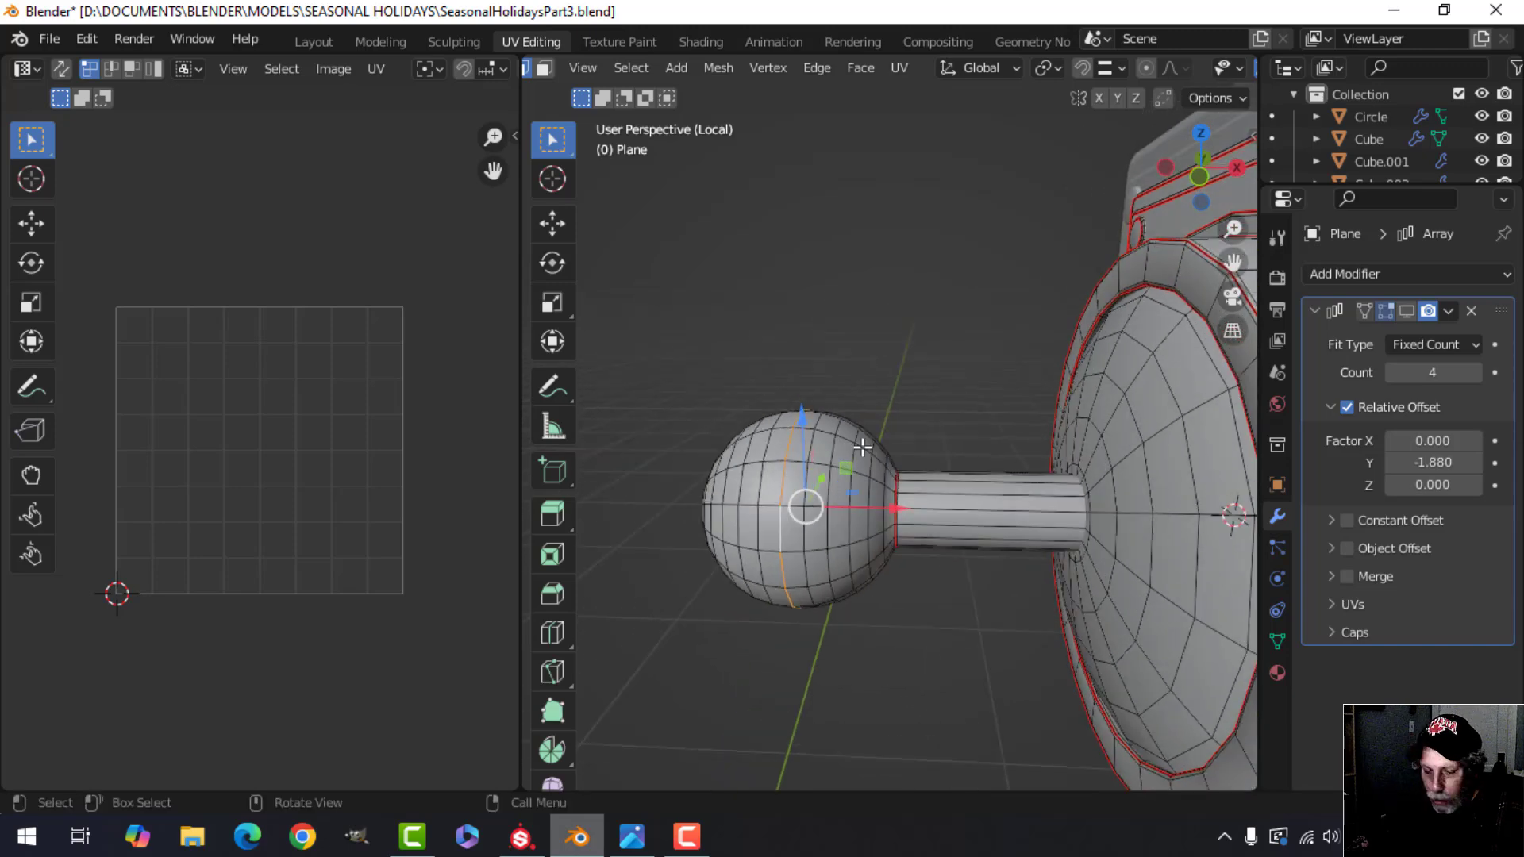
key("ctrl+e")
left_click(797, 473)
scroll(864, 516, "up", 2)
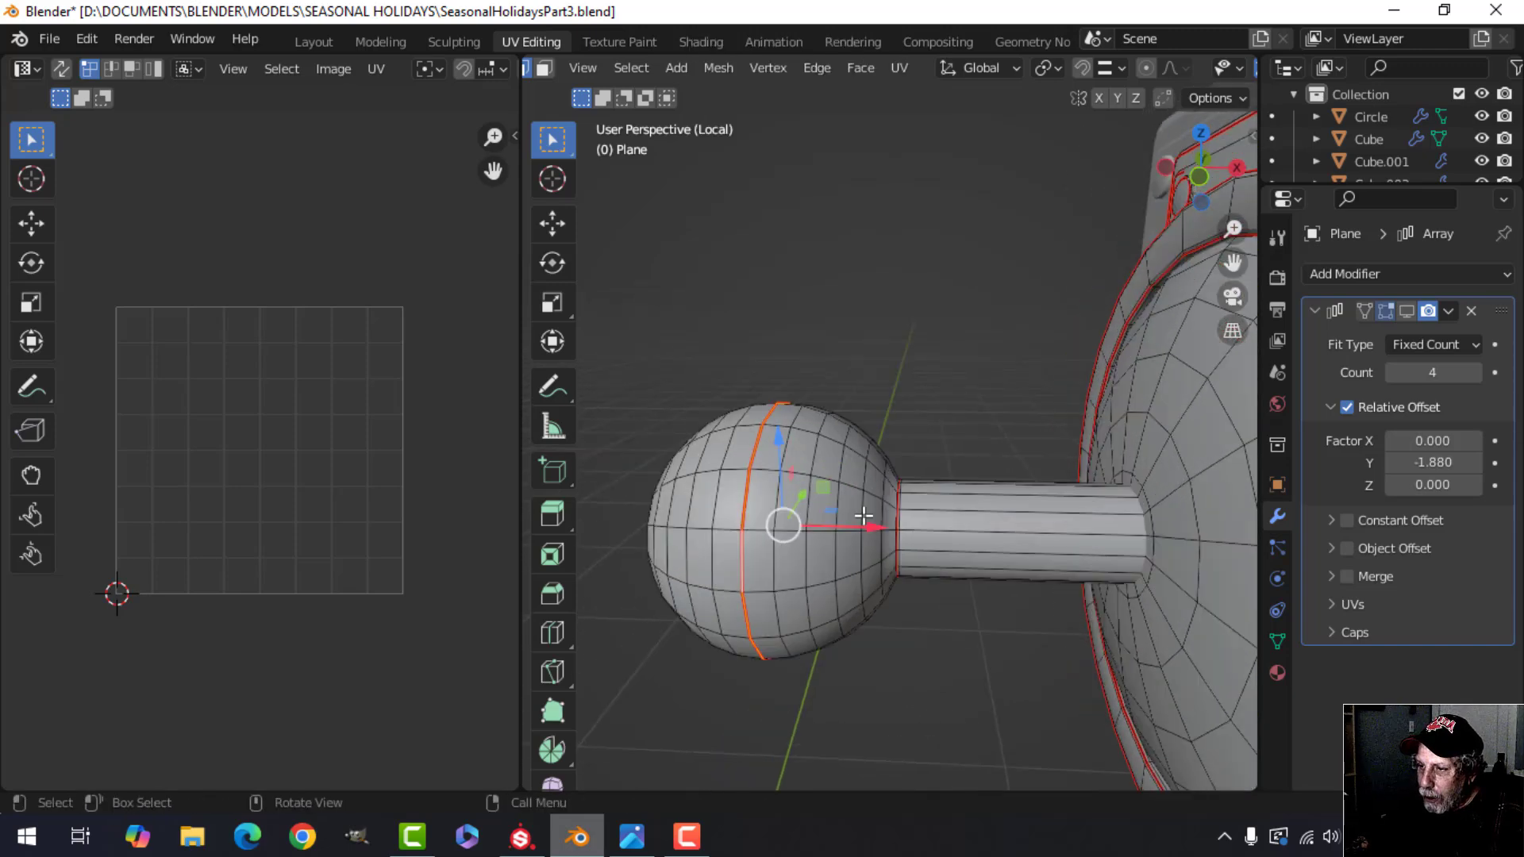
middle_click_drag(864, 516, 826, 590)
middle_click_drag(1004, 574, 892, 432)
left_click(980, 385)
left_click(984, 372, "alt")
key("ctrl+z")
- Mark one lengthwise edge along the underside of the lever shaft, including its short segment beside the ball, as a seam
scroll(905, 405, "up", 3)
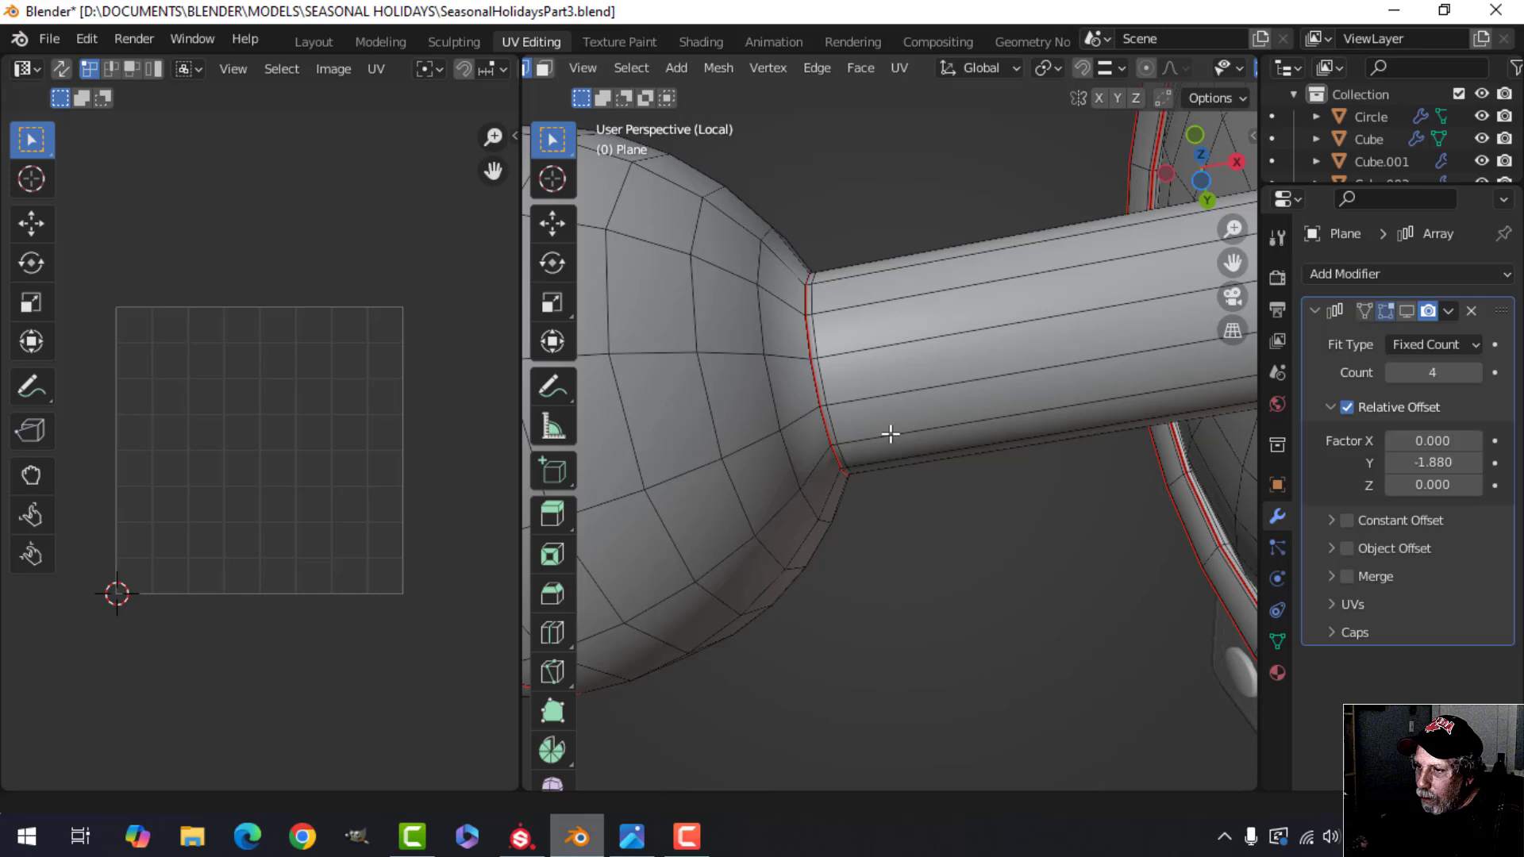
left_click(944, 390)
scroll(862, 445, "up", 2)
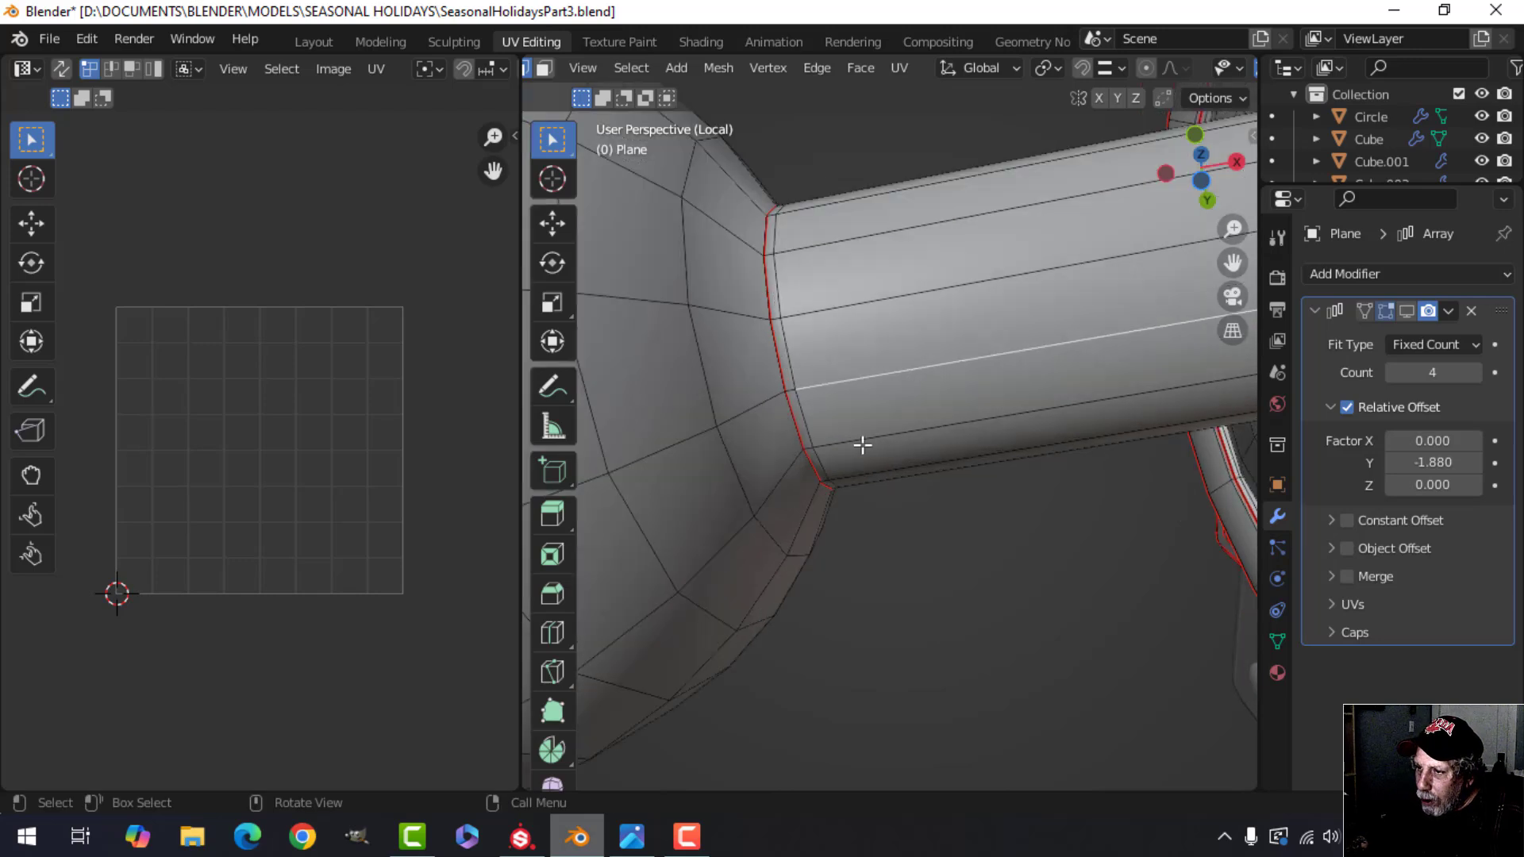
left_click(791, 392, "shift")
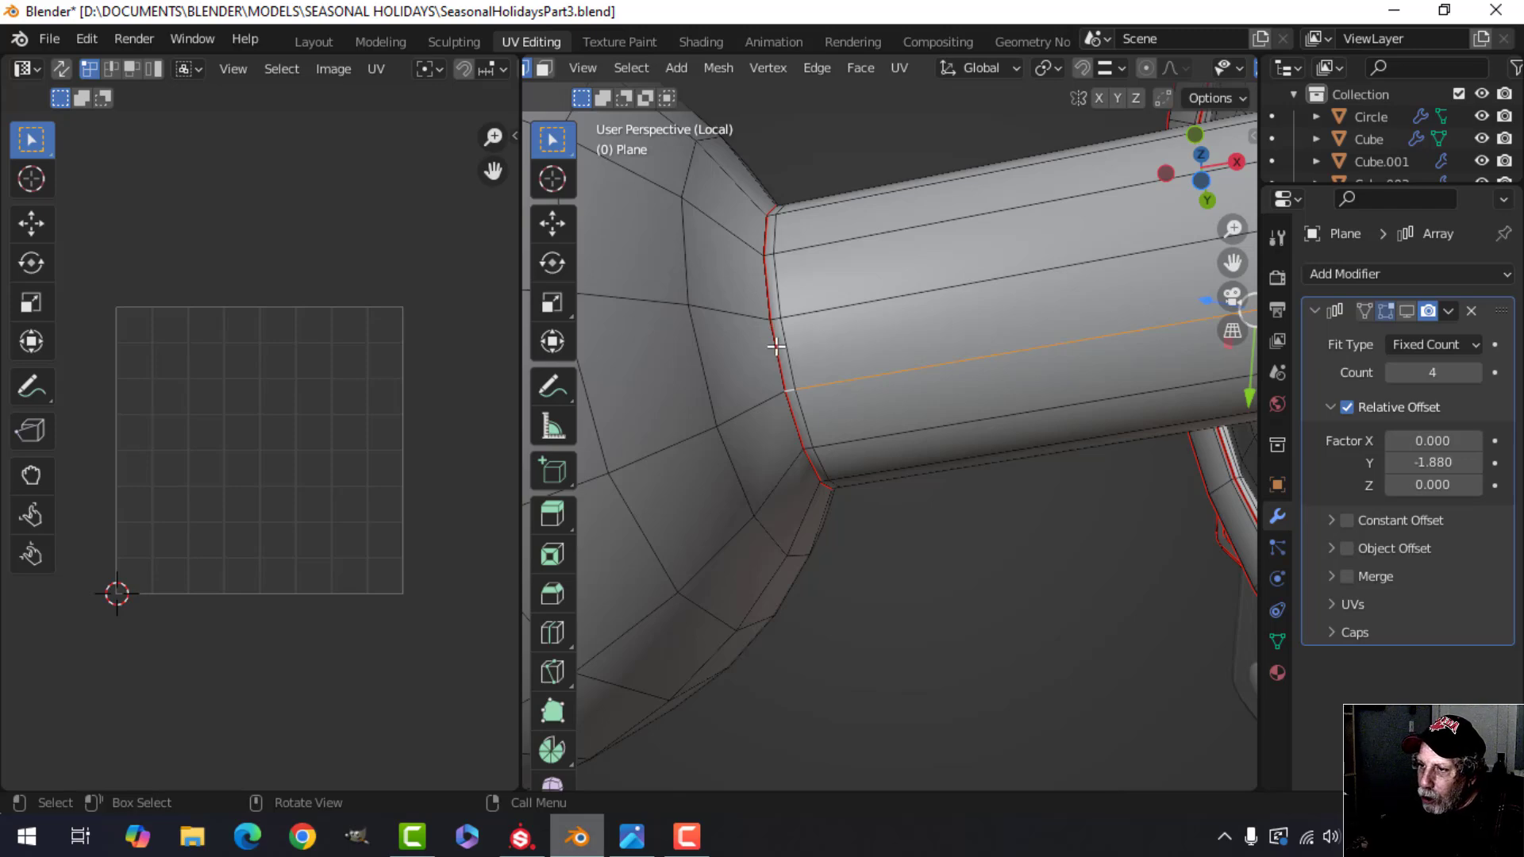
scroll(952, 500, "down", 5)
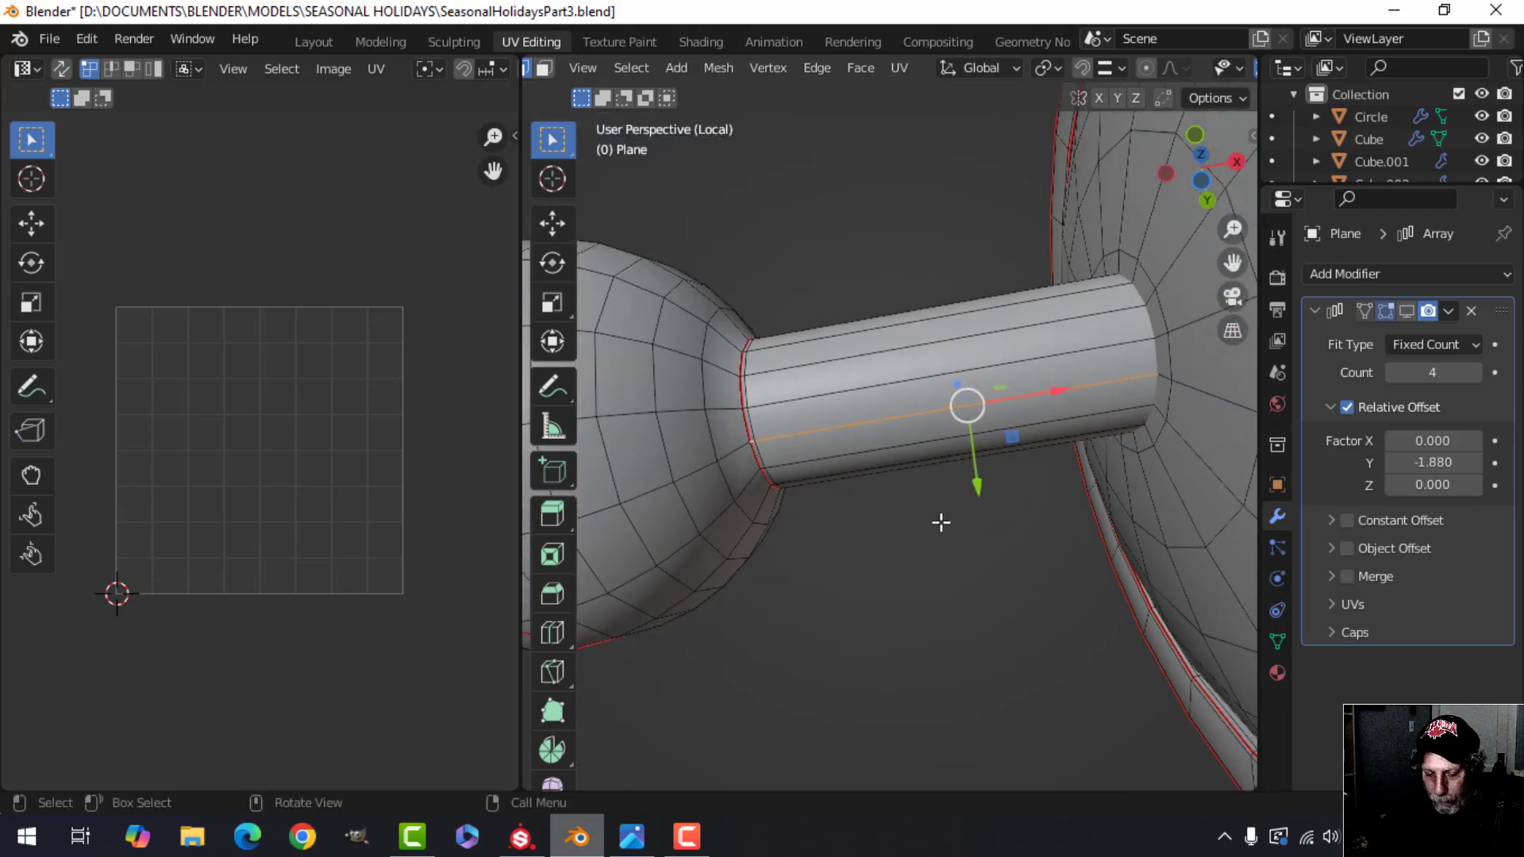
key("ctrl+e")
left_click(921, 523)
scroll(959, 520, "down", 6)
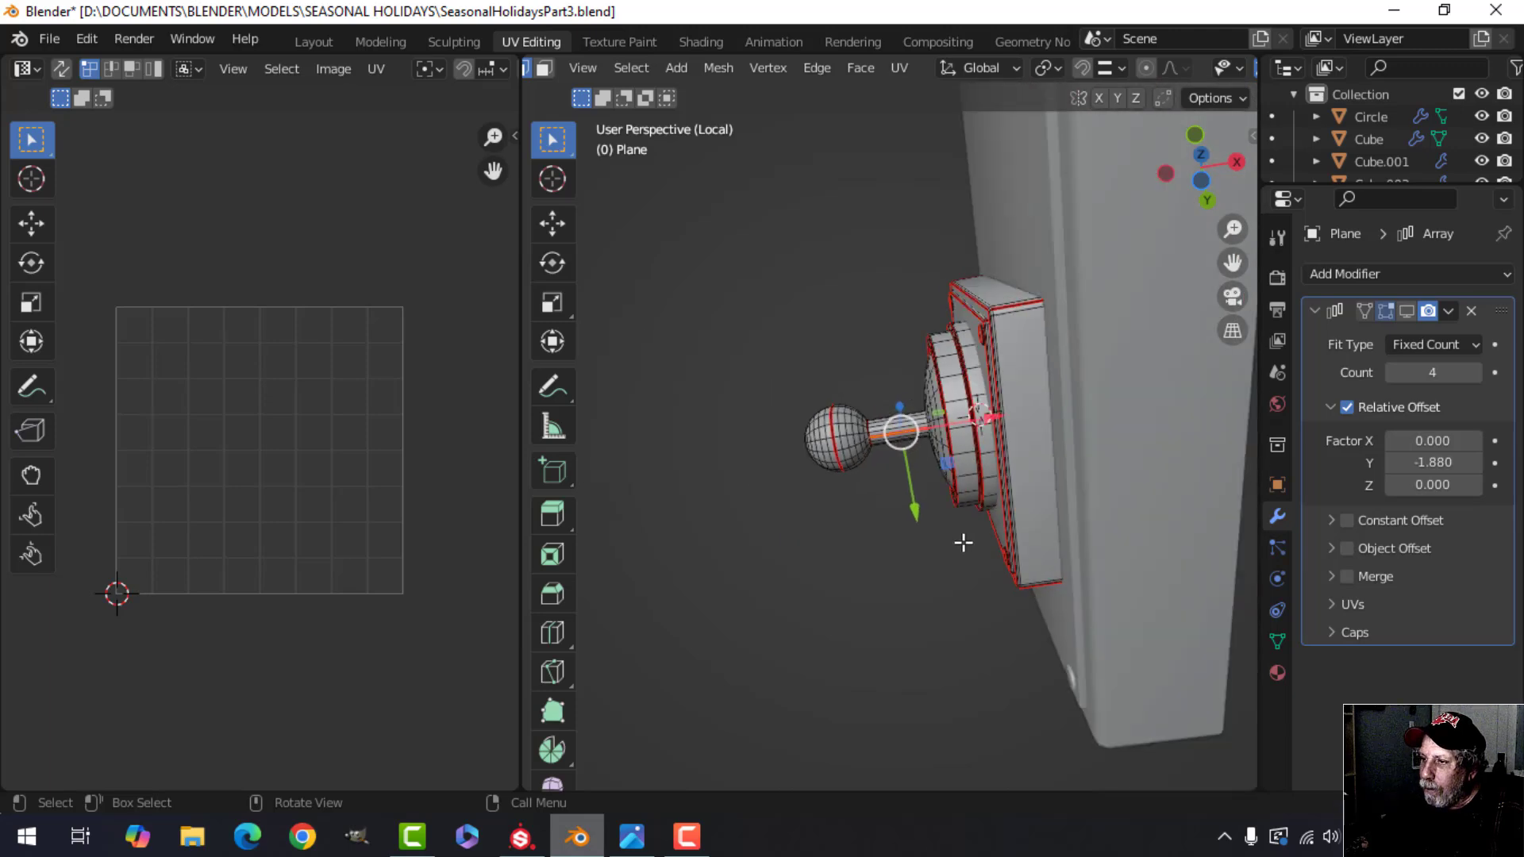
- Select the whole lever mesh, turn the Array modifier's viewport display back on, and return to Object Mode
key("a")
middle_click_drag(935, 528, 1133, 680)
scroll(1069, 640, "down", 2)
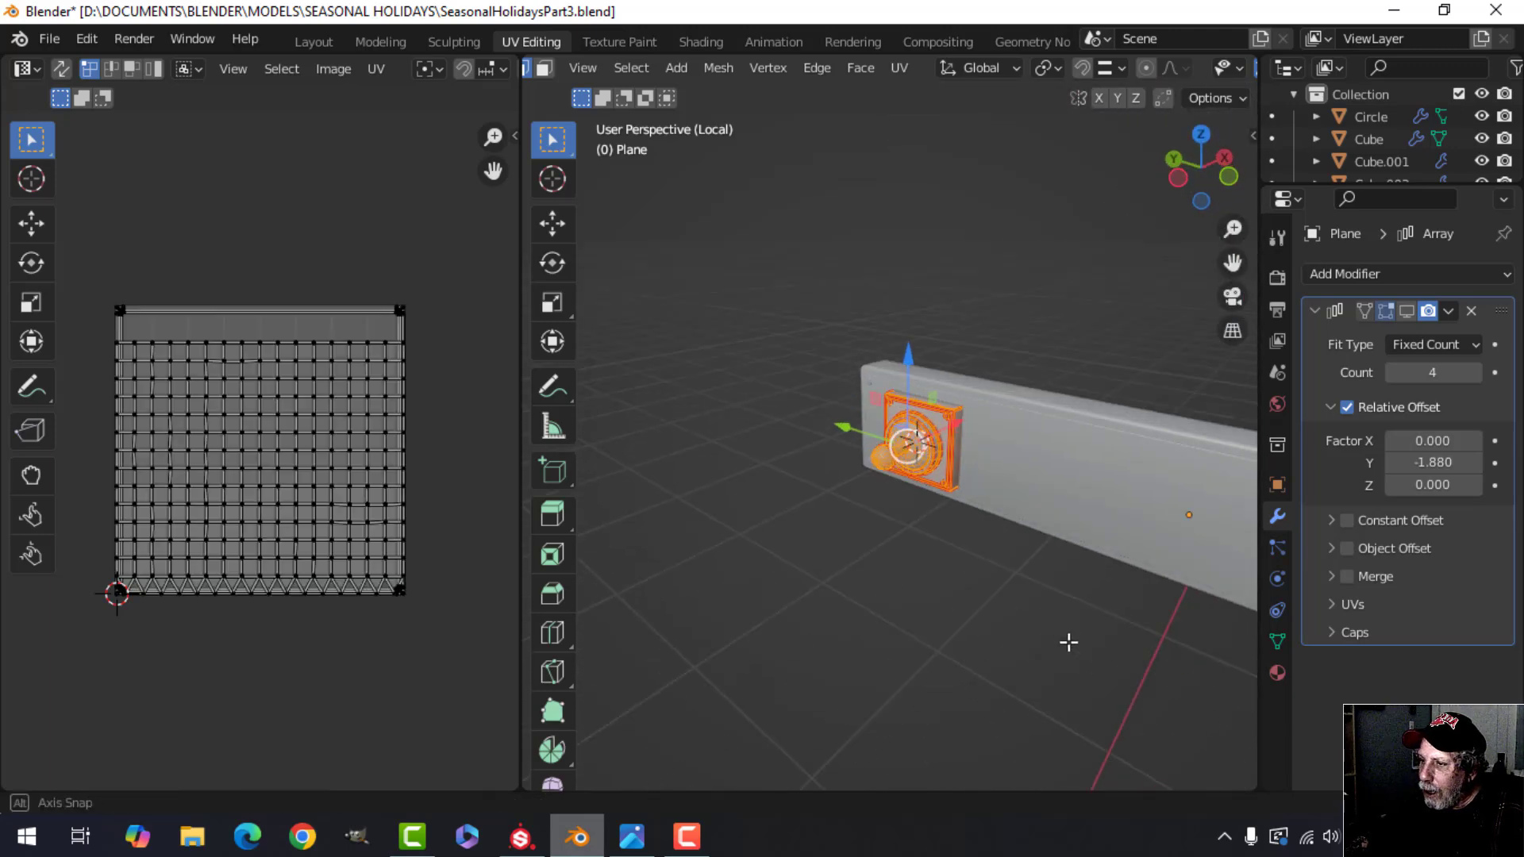
middle_click_drag(1061, 603, 1048, 540)
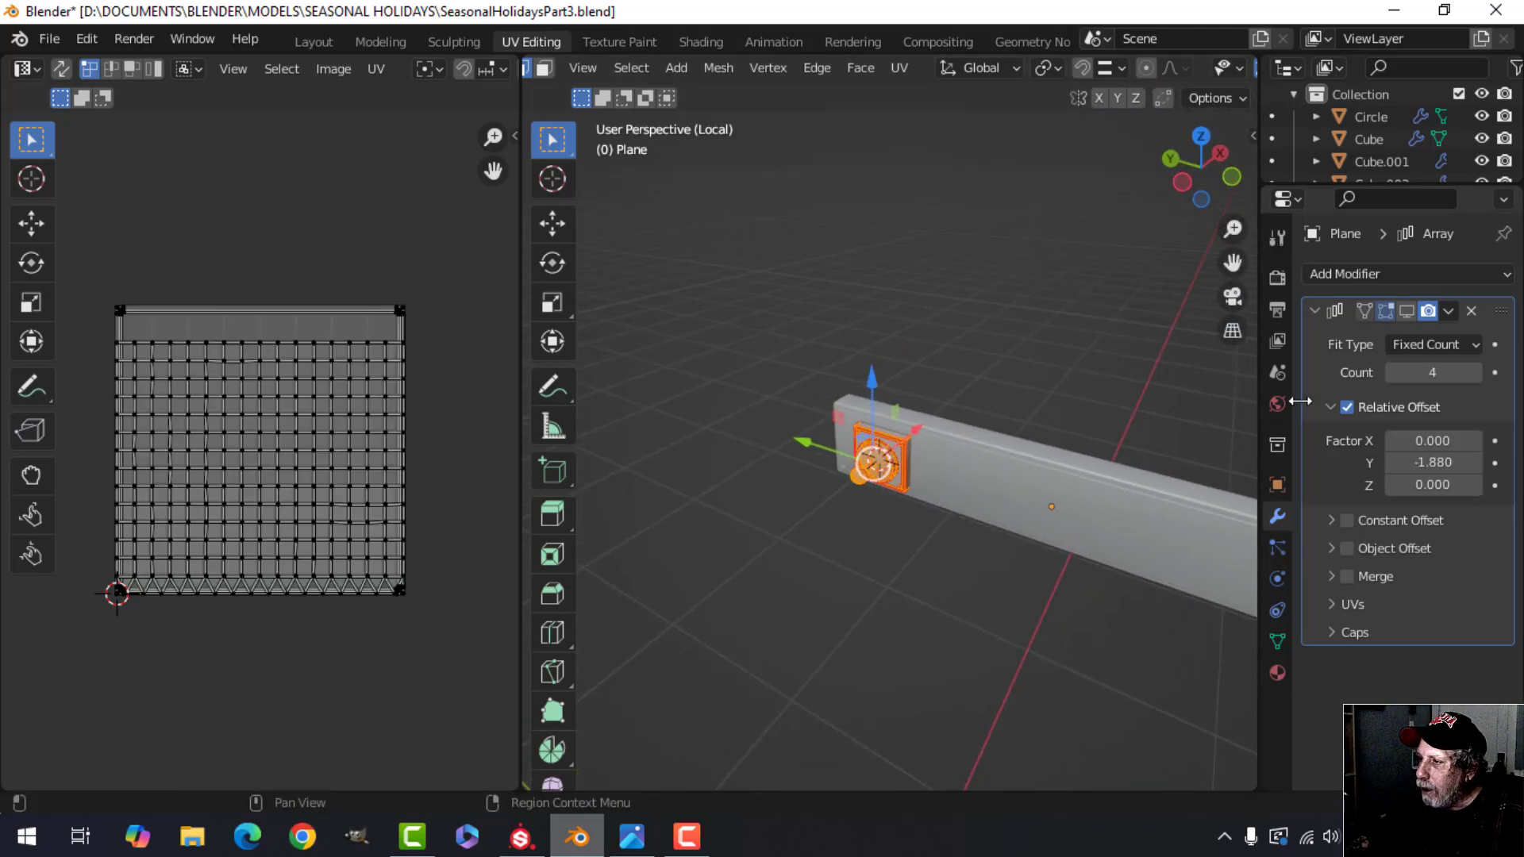
left_click(1407, 311)
left_click(1364, 310)
scroll(952, 527, "down", 2)
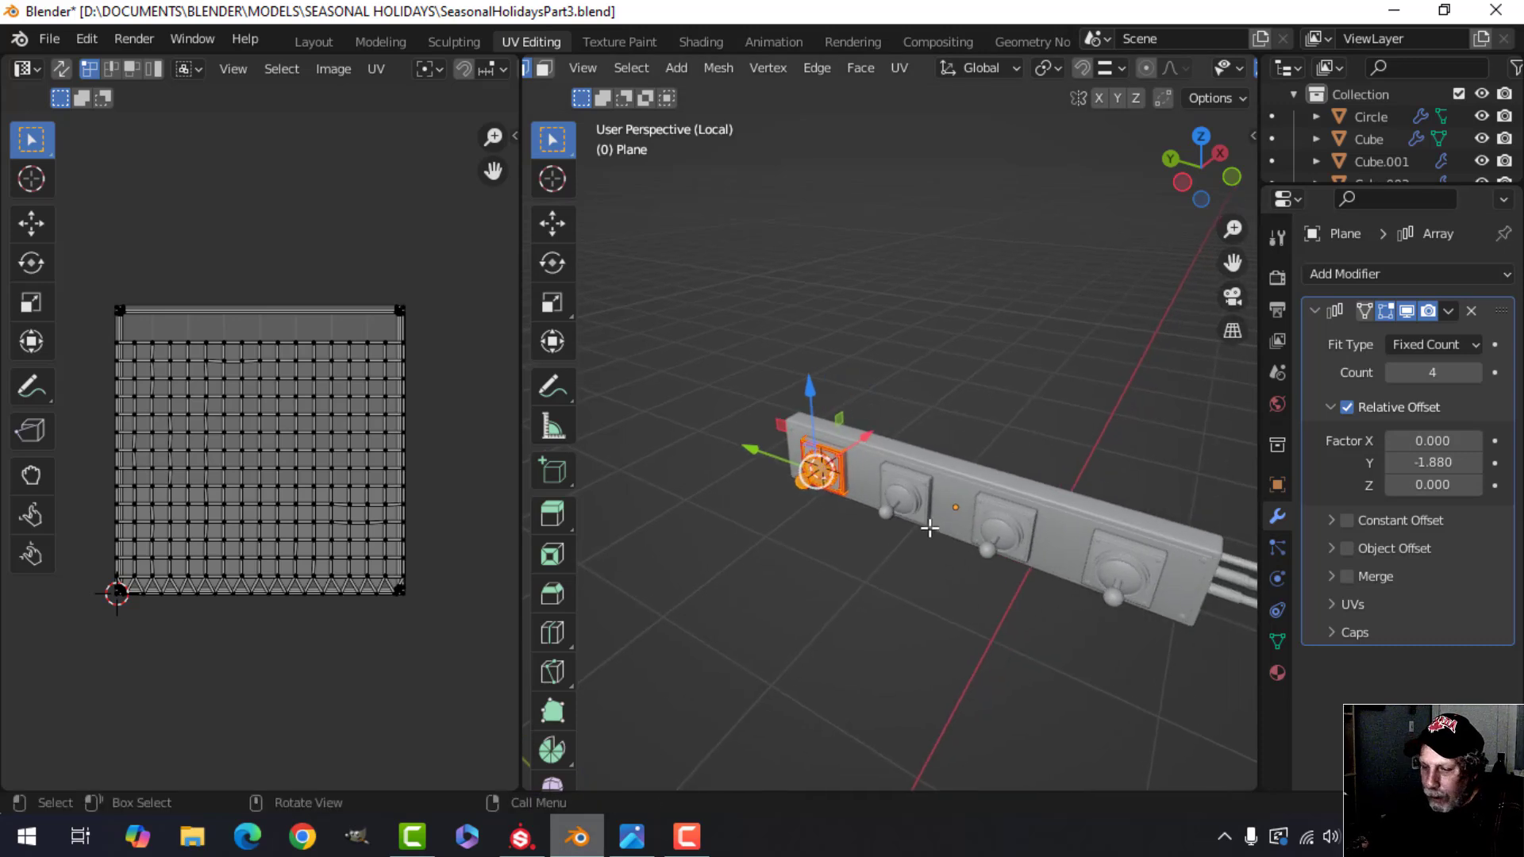
key("Tab")
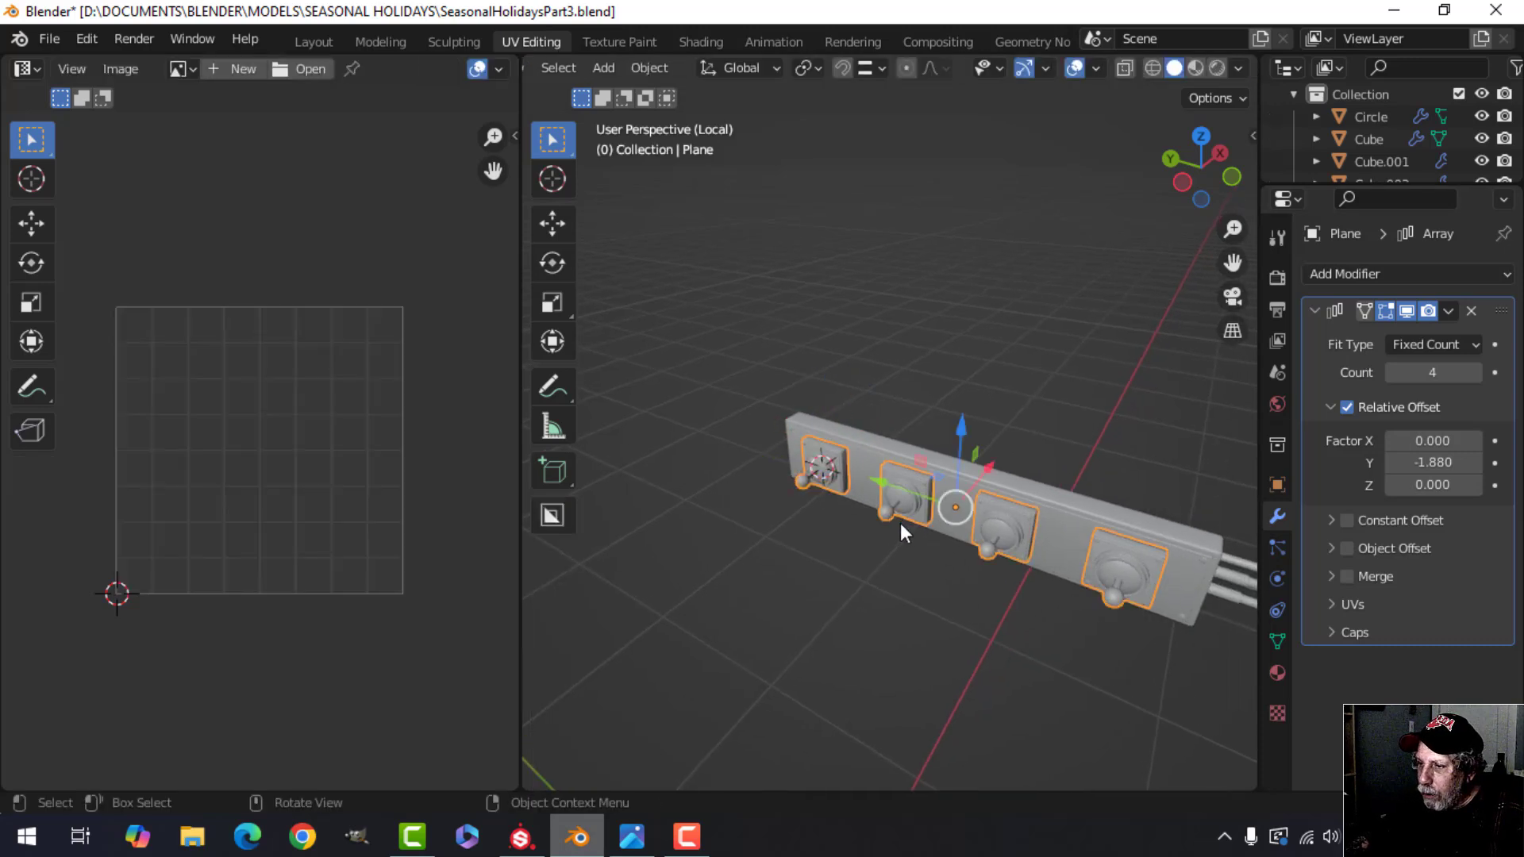
- Add the control panel to the selection and unwrap it together with the lever assembly in Edit Mode
left_click(877, 453)
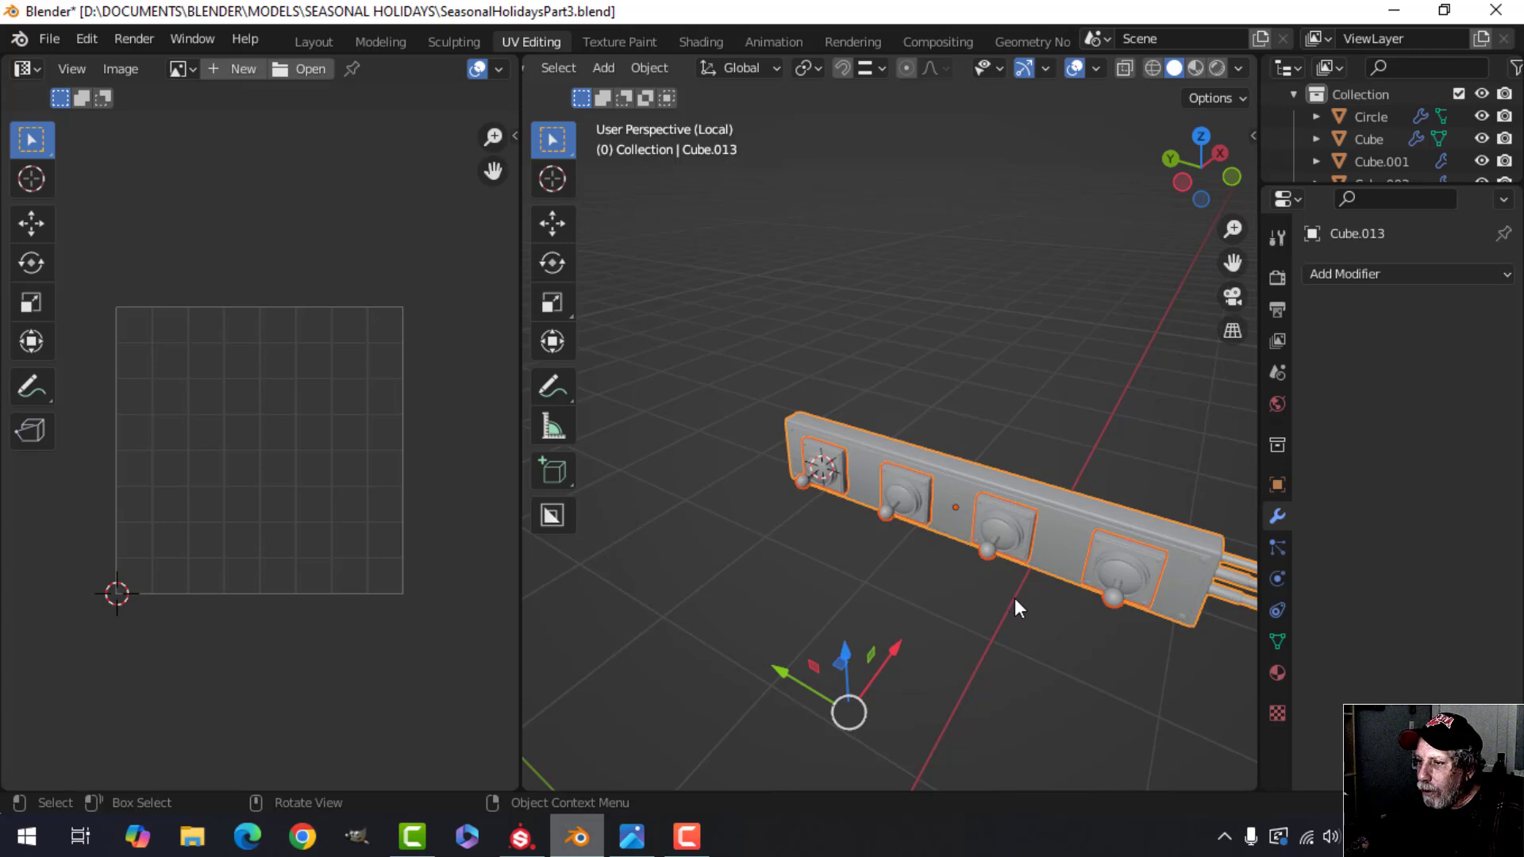
key("Tab")
key("u")
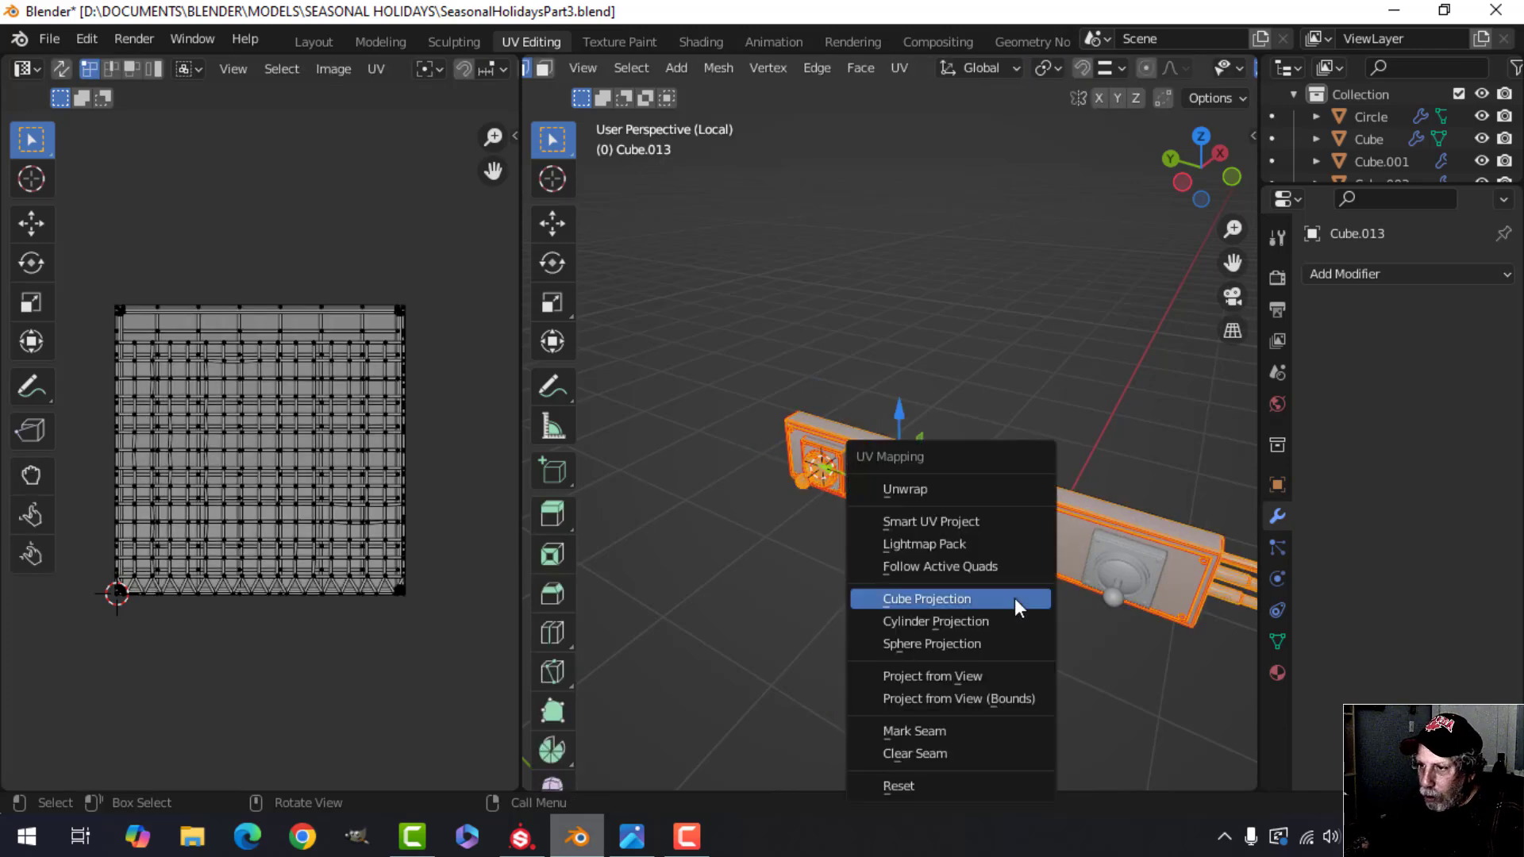
left_click(912, 491)
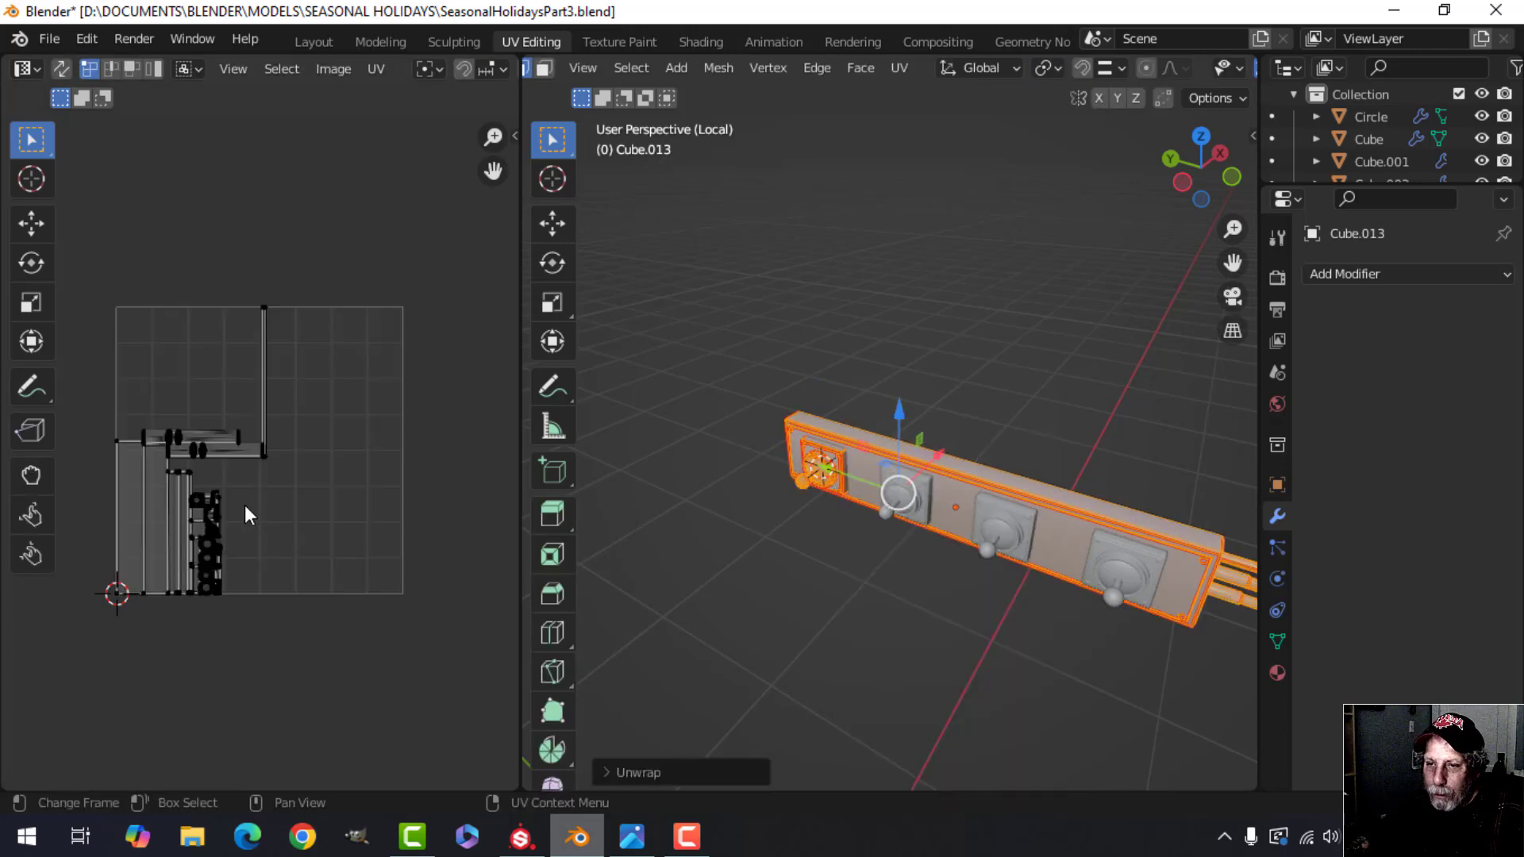
scroll(267, 508, "up", 2)
scroll(307, 488, "down", 2)
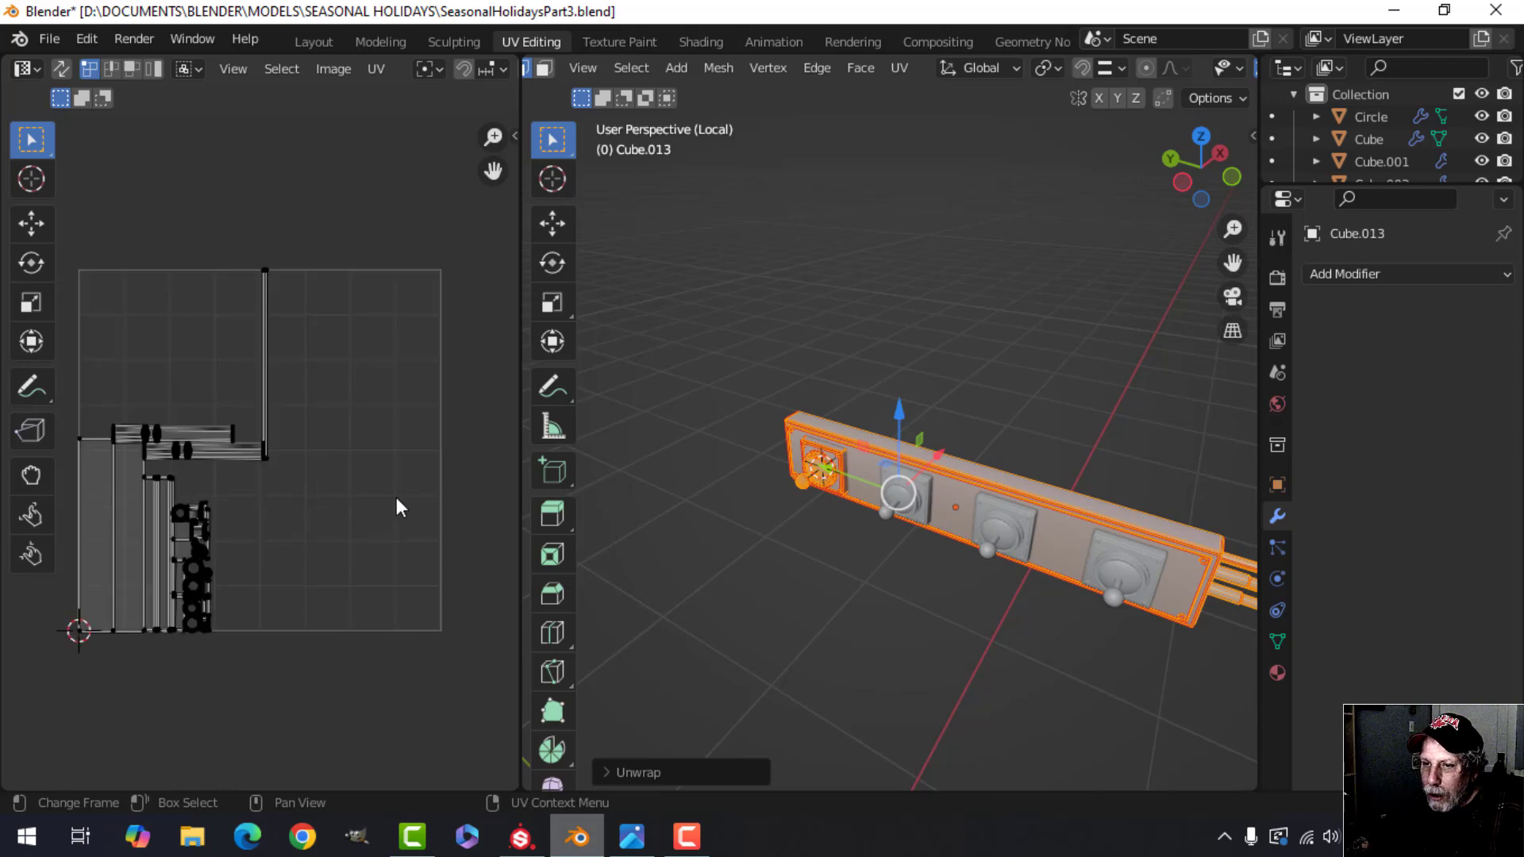
- Select all UV islands, average their scale, and pack them
middle_click_drag(691, 544, 732, 535)
key("alt+a")
middle_click_drag(895, 531, 853, 523)
key("a")
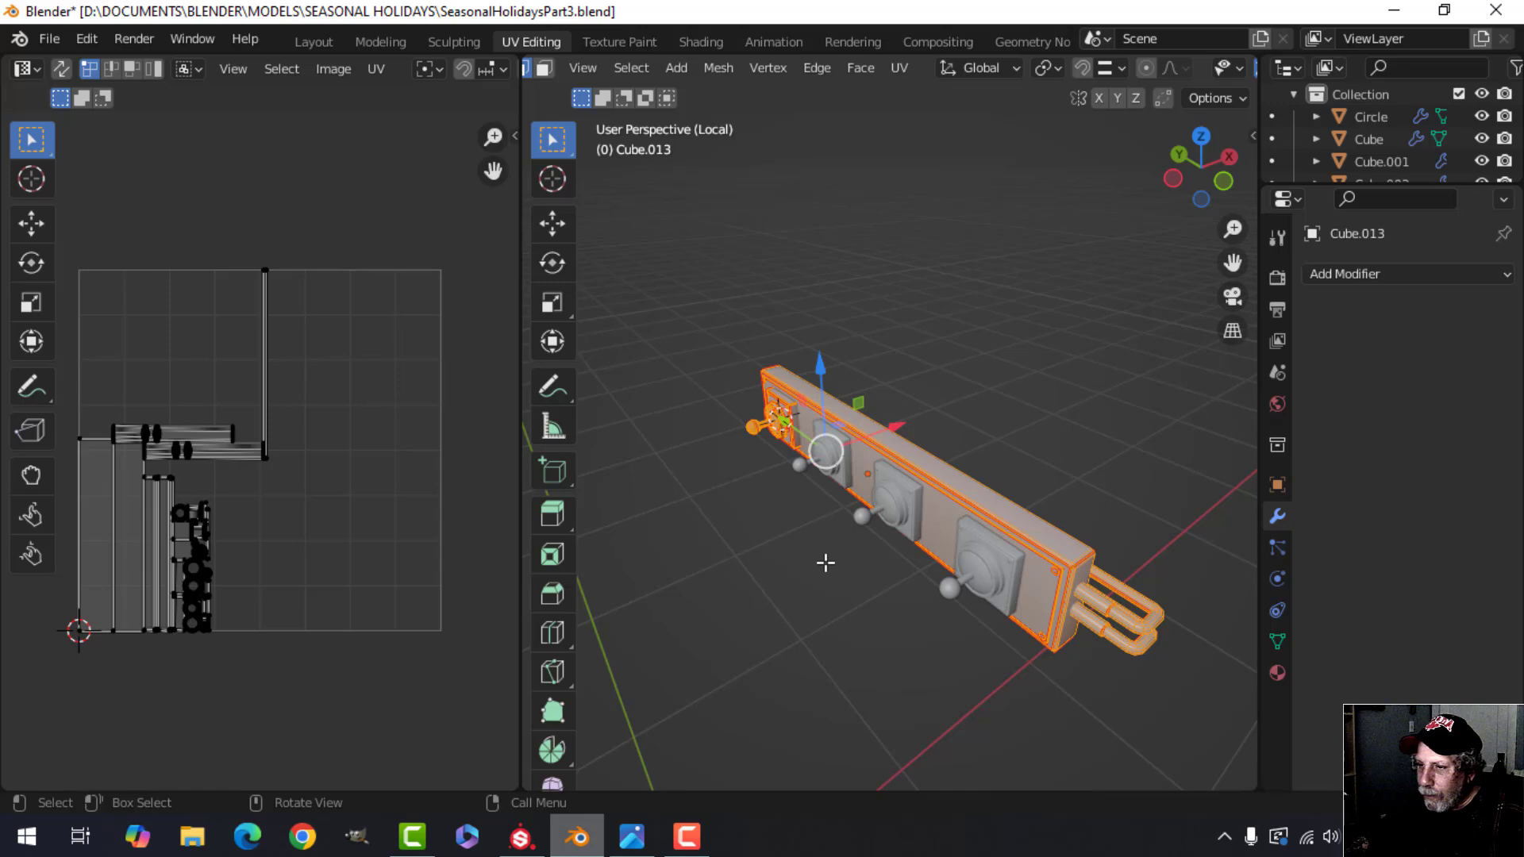
key("a")
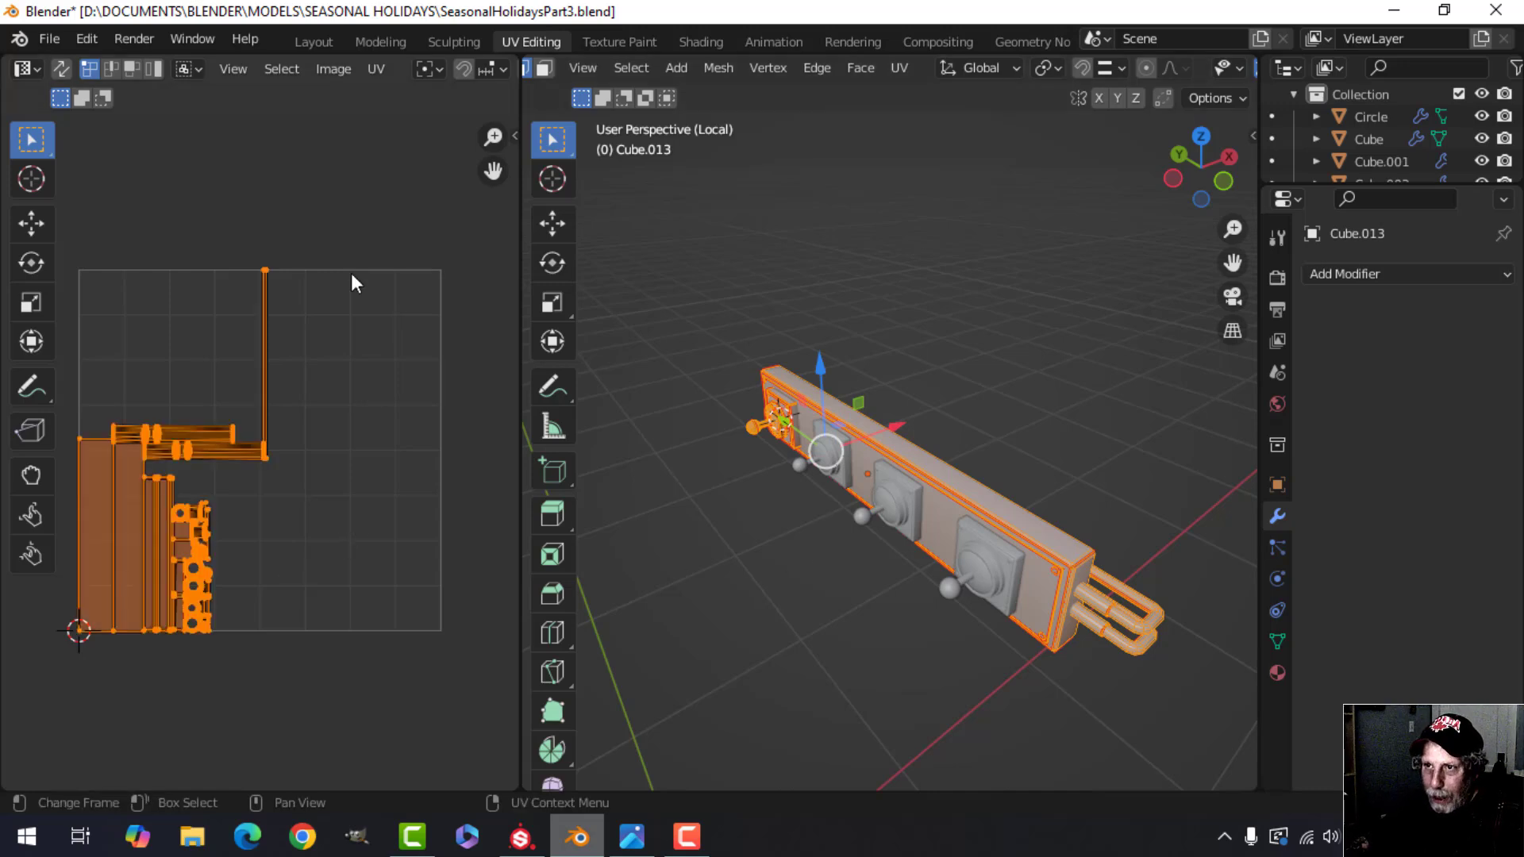
left_click(374, 72)
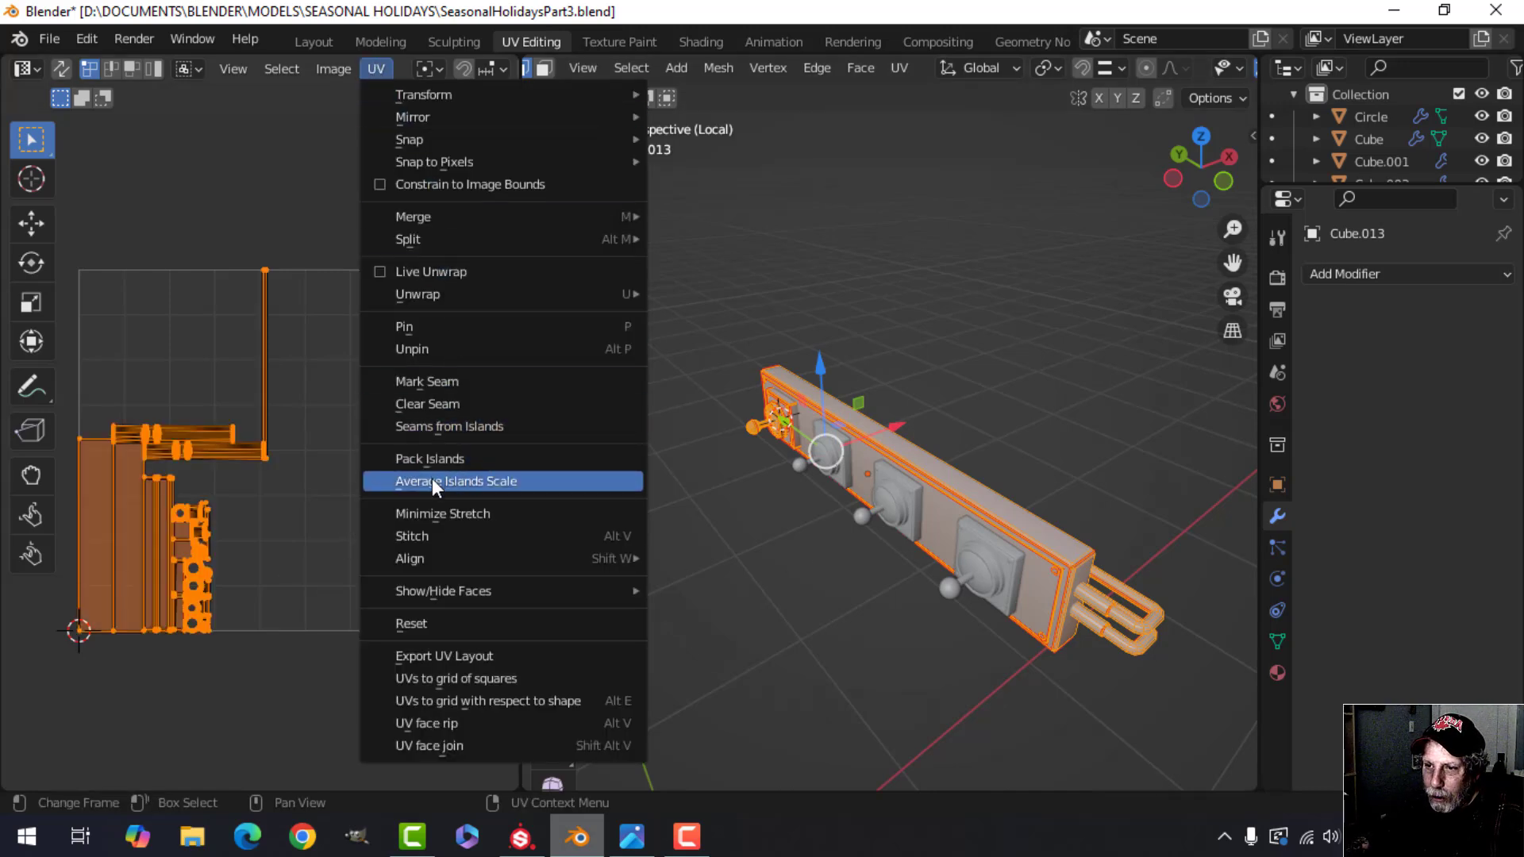
left_click(431, 477)
left_click(377, 70)
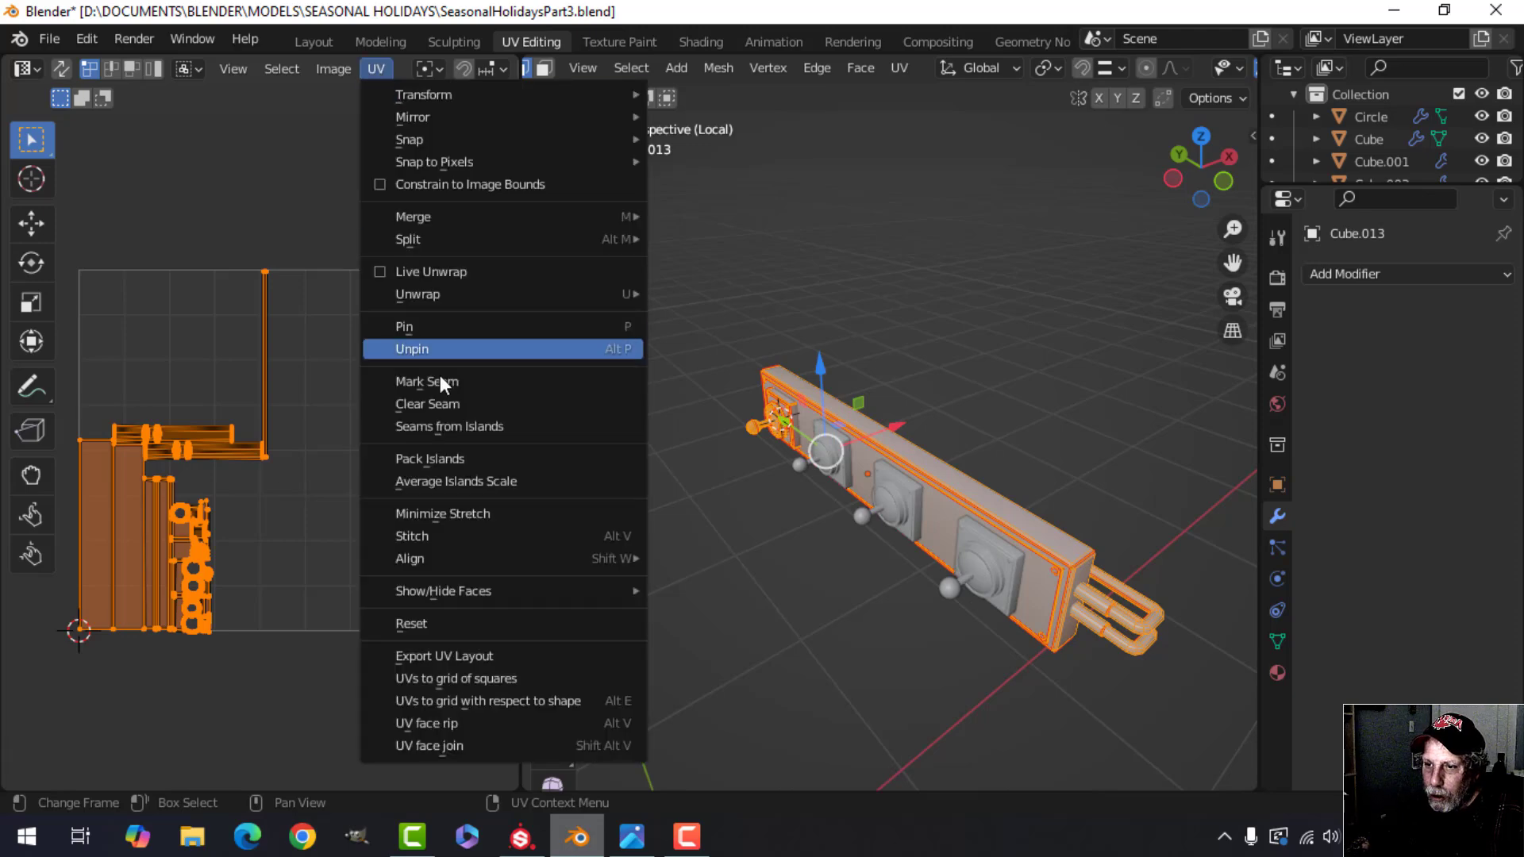
left_click(442, 458)
scroll(236, 497, "up", 5)
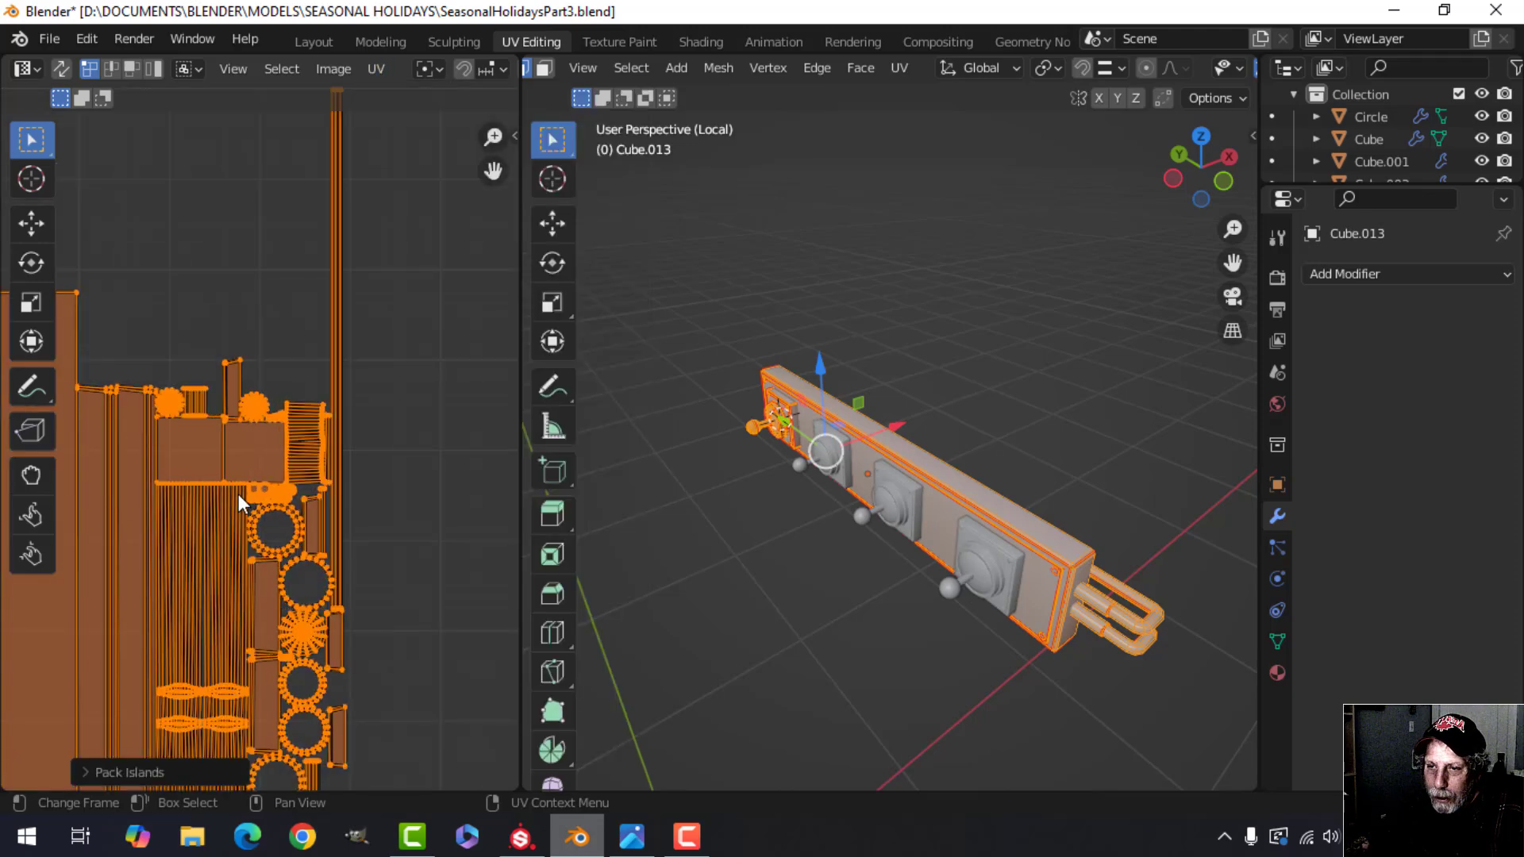
- Examine the packed UV layout for how the islands fill the square and which one limits their size
key("alt+a")
scroll(305, 481, "down", 2)
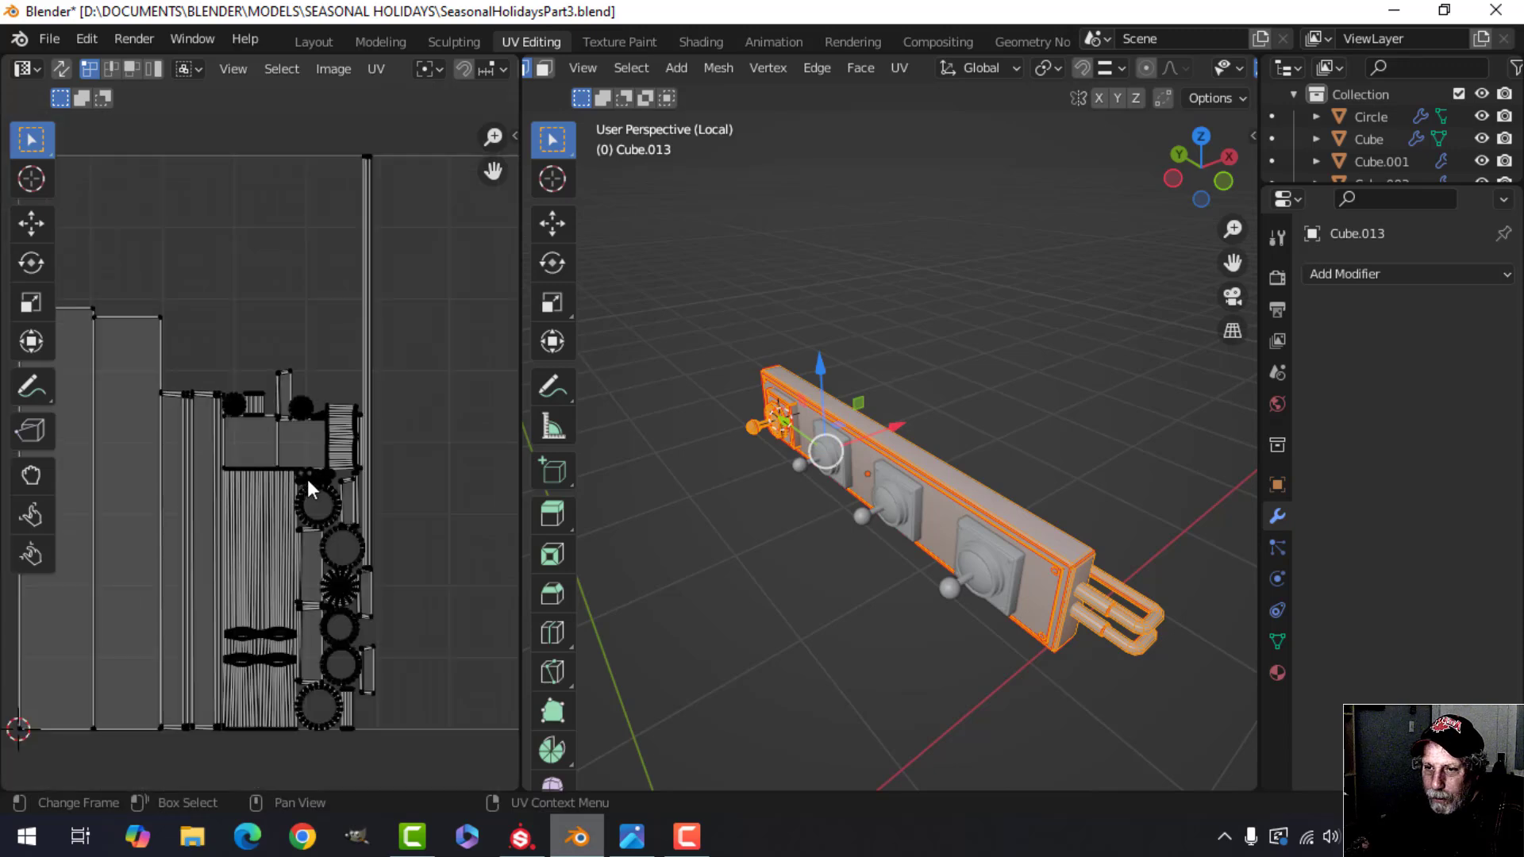
middle_click_drag(307, 480, 291, 452)
scroll(250, 496, "up", 3)
middle_click_drag(215, 531, 225, 342)
scroll(246, 514, "down", 1)
scroll(238, 413, "down", 3)
middle_click_drag(238, 414, 232, 502)
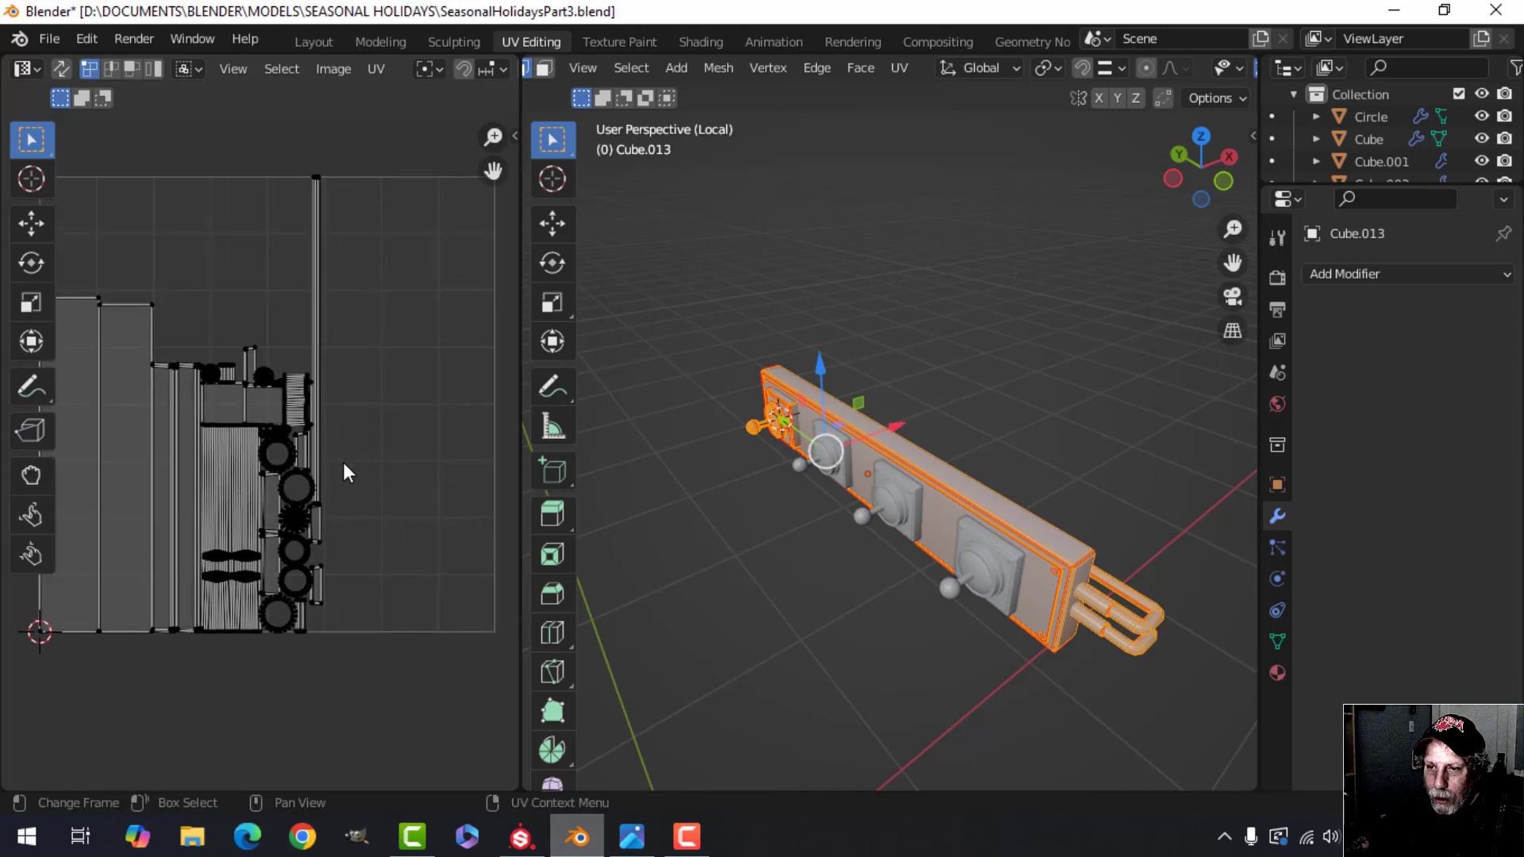
scroll(352, 474, "up", 2)
scroll(356, 448, "down", 2)
middle_click_drag(297, 204, 307, 241)
- Move the tall, thin strip island away from the other islands into the empty side of the UV square
left_click_drag(292, 197, 369, 269)
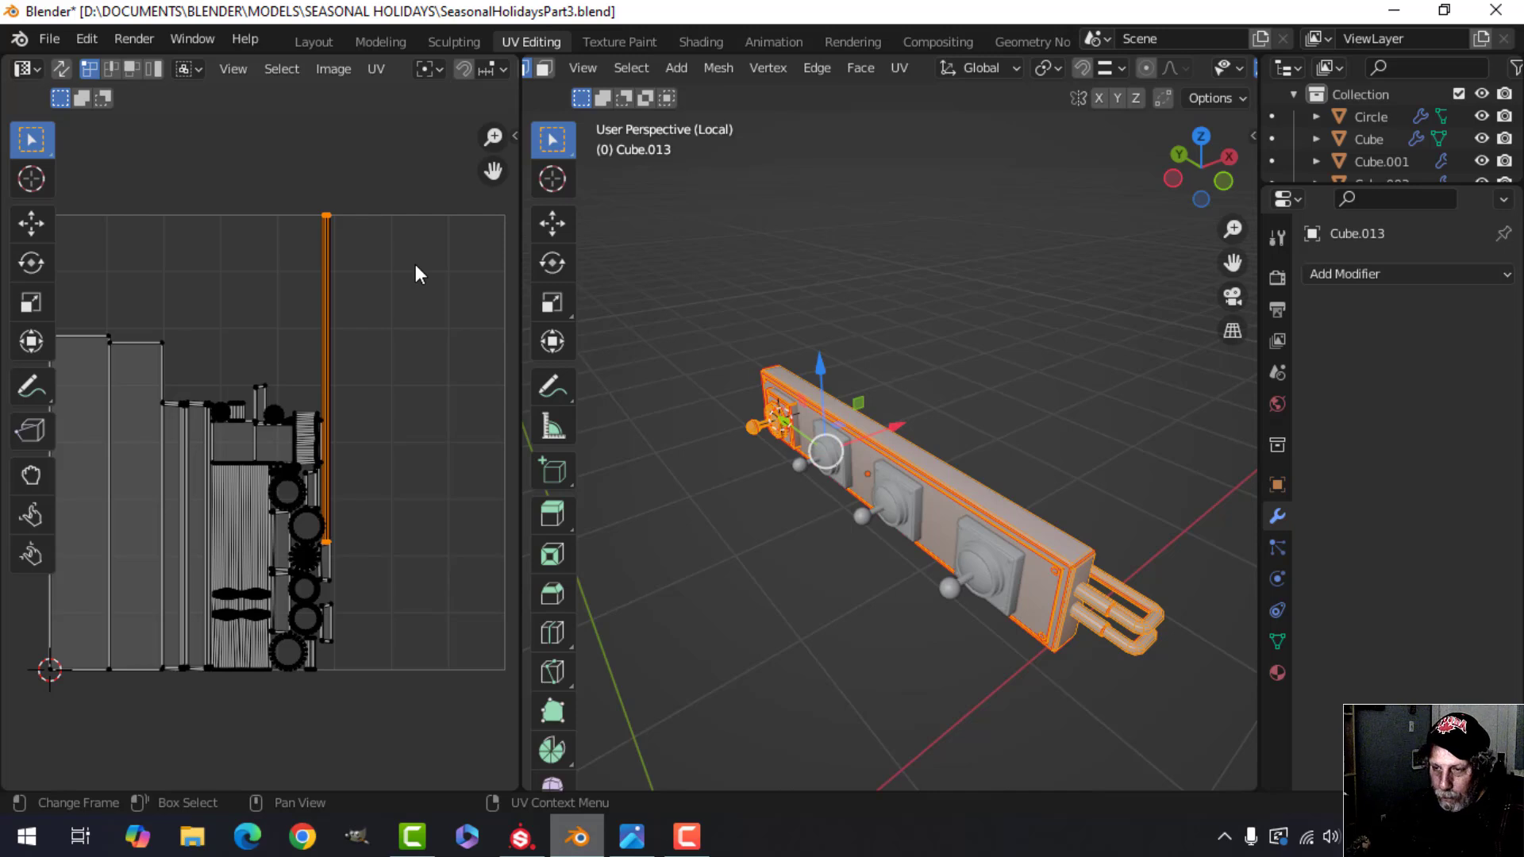
key("g")
left_click(504, 290)
scroll(429, 369, "up", 1)
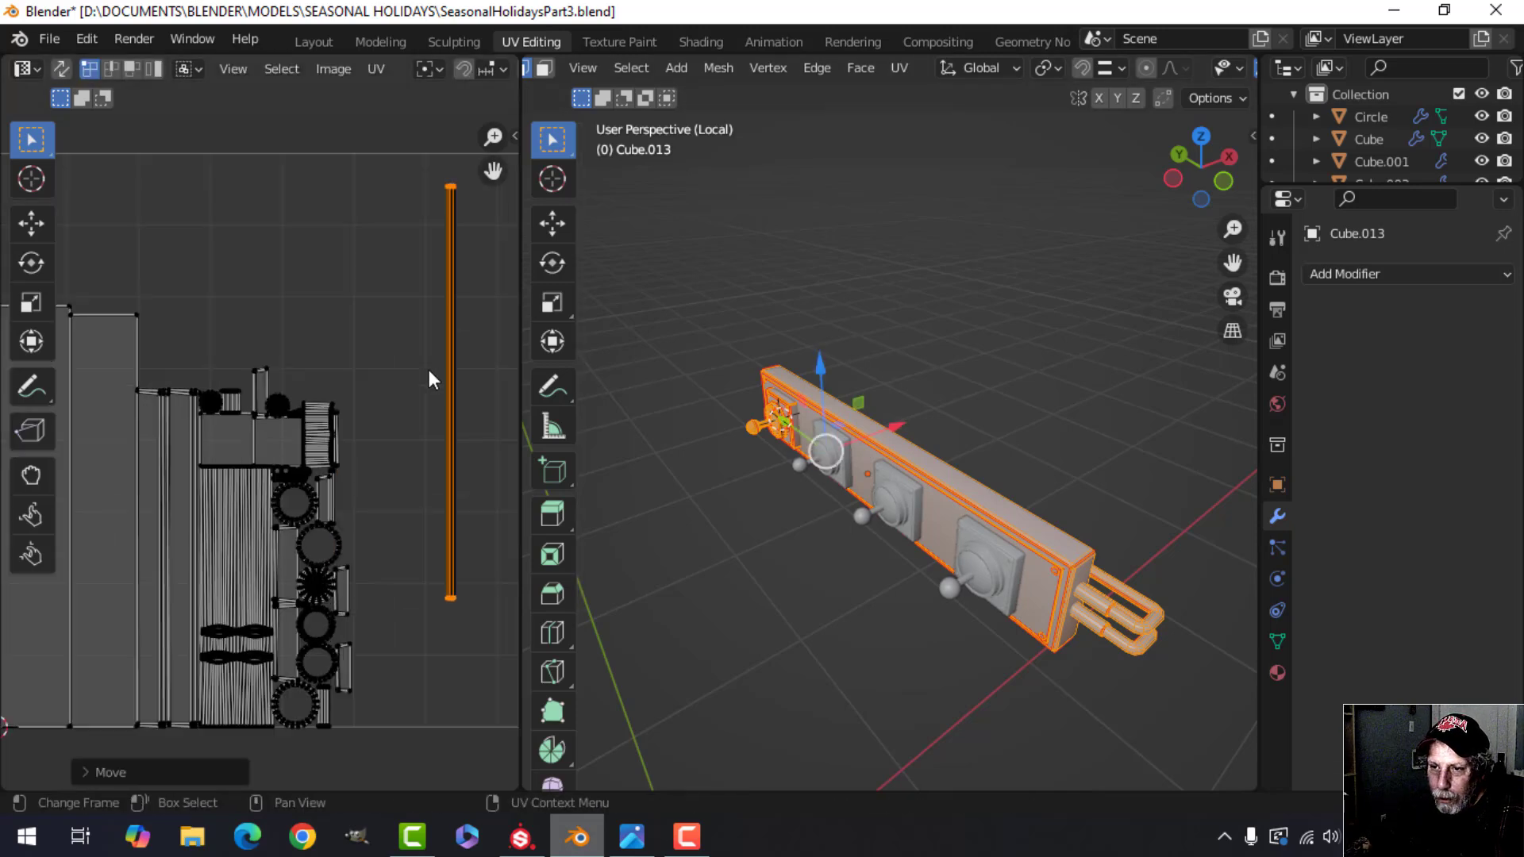
scroll(428, 369, "down", 2)
- Select the UV islands other than the thin strip and pack them again with Pack Islands
left_click(411, 369)
left_click_drag(93, 304, 324, 701)
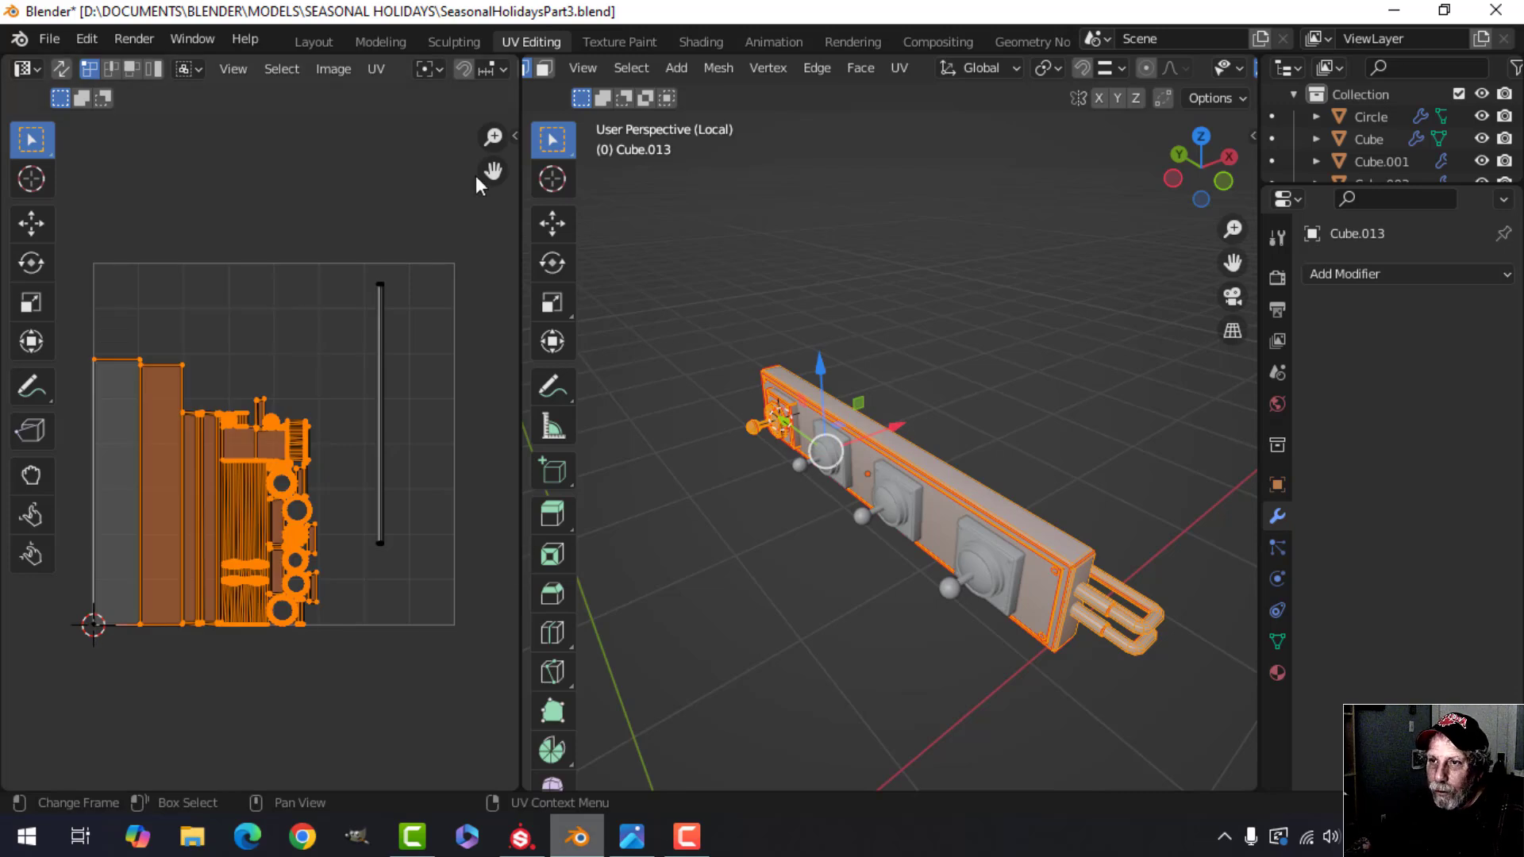
left_click(377, 68)
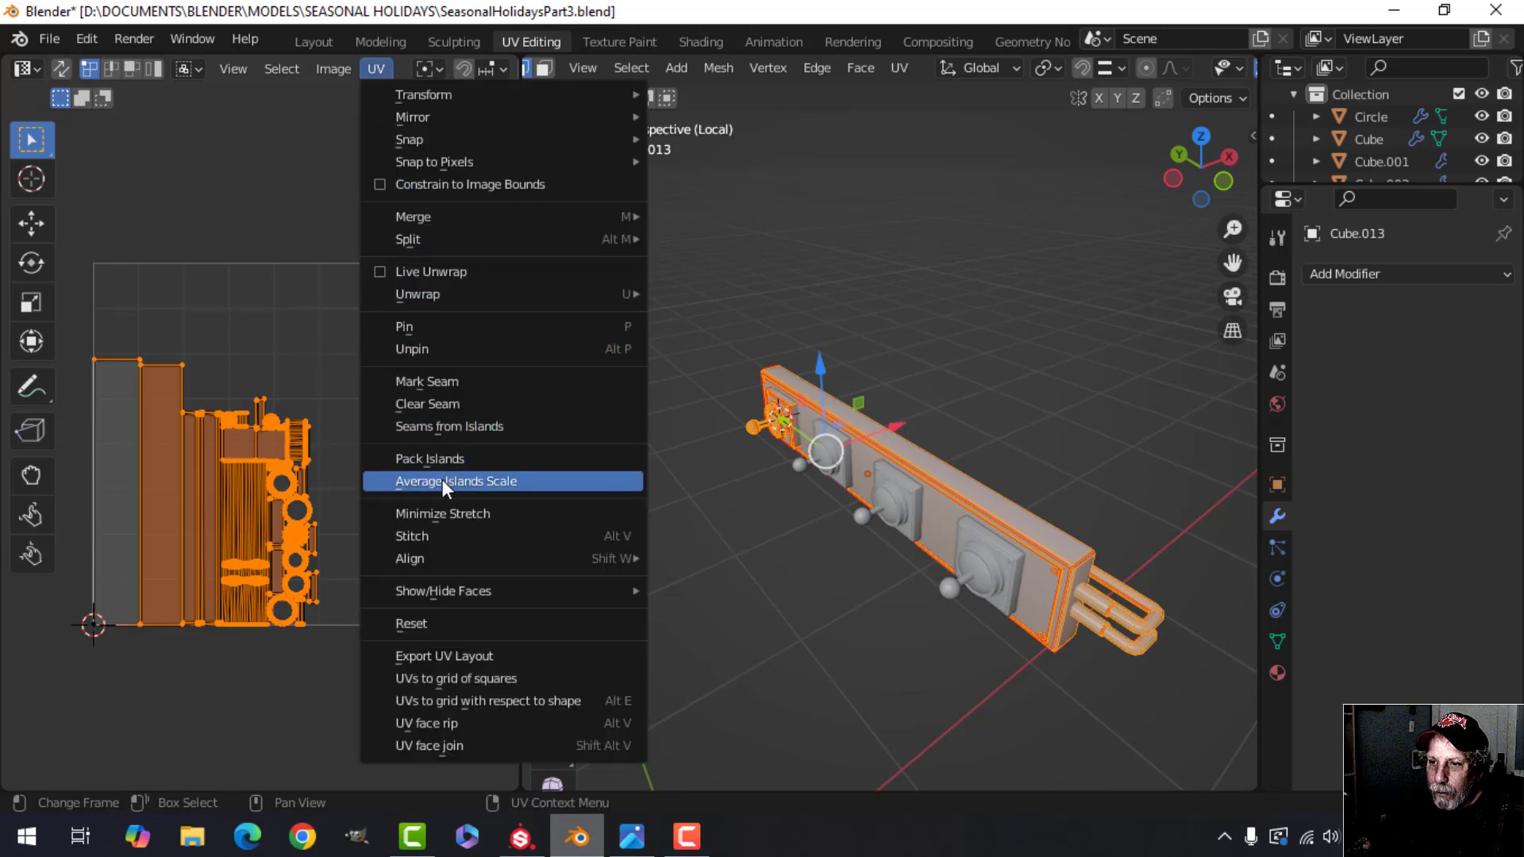
left_click(437, 459)
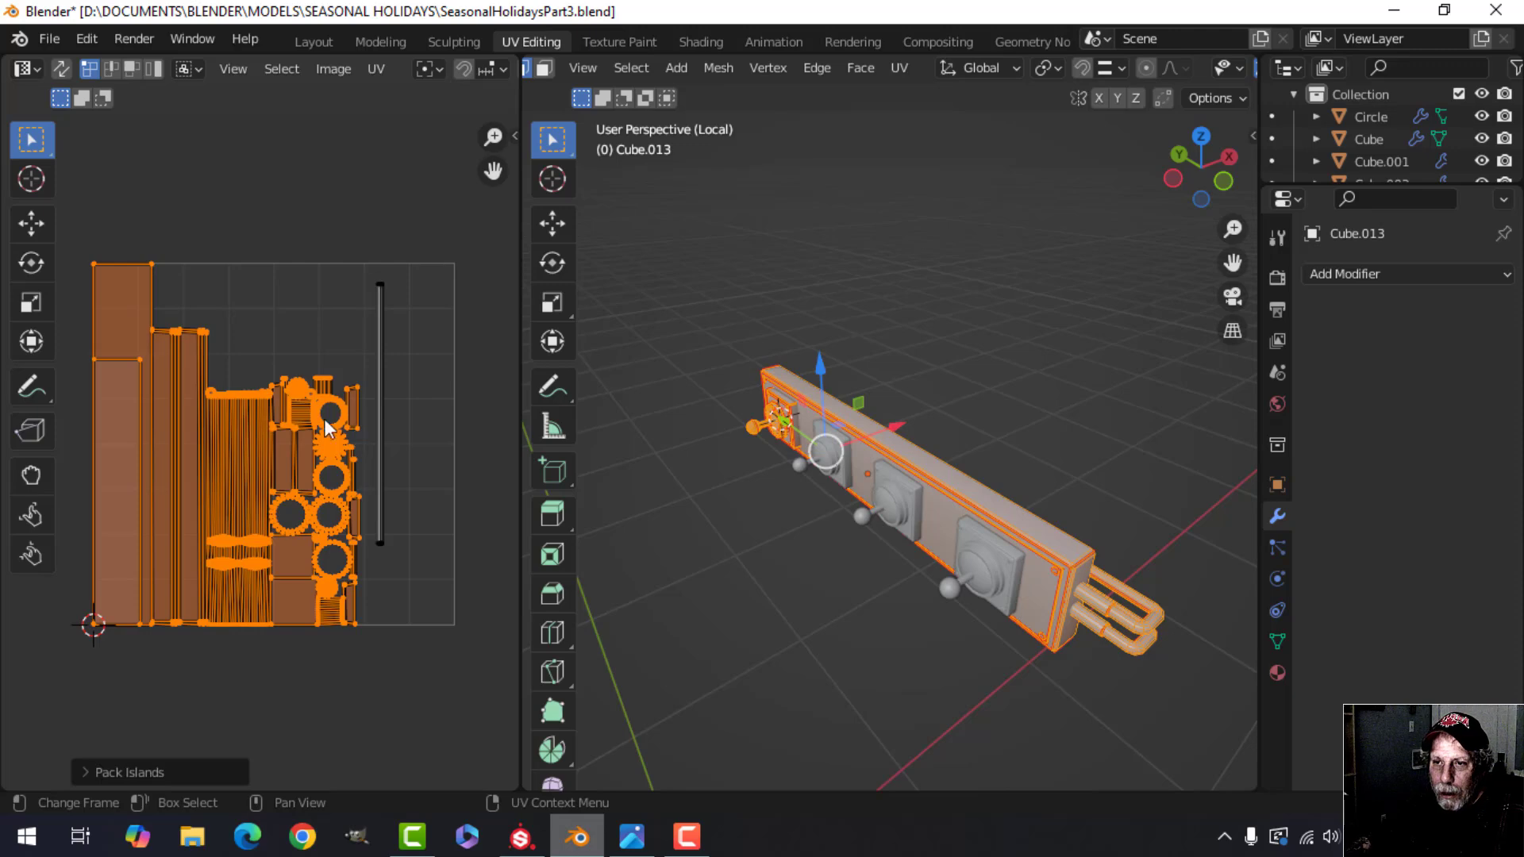
- Select the smaller rectangular island overlapping the large panel island and move it outside the UV square
key("alt+a")
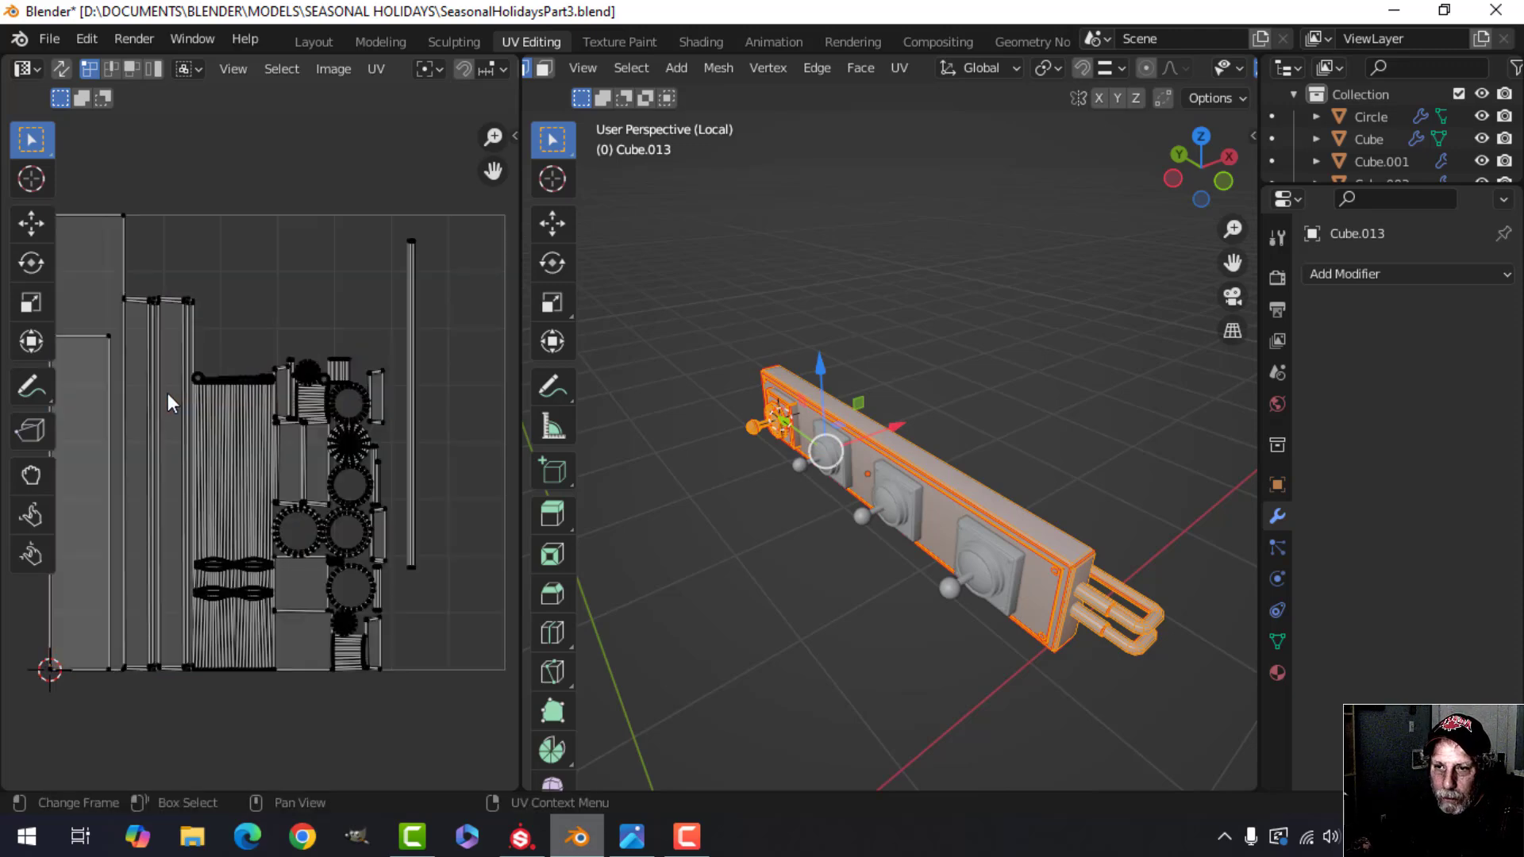
scroll(321, 390, "up", 5)
scroll(273, 345, "down", 1)
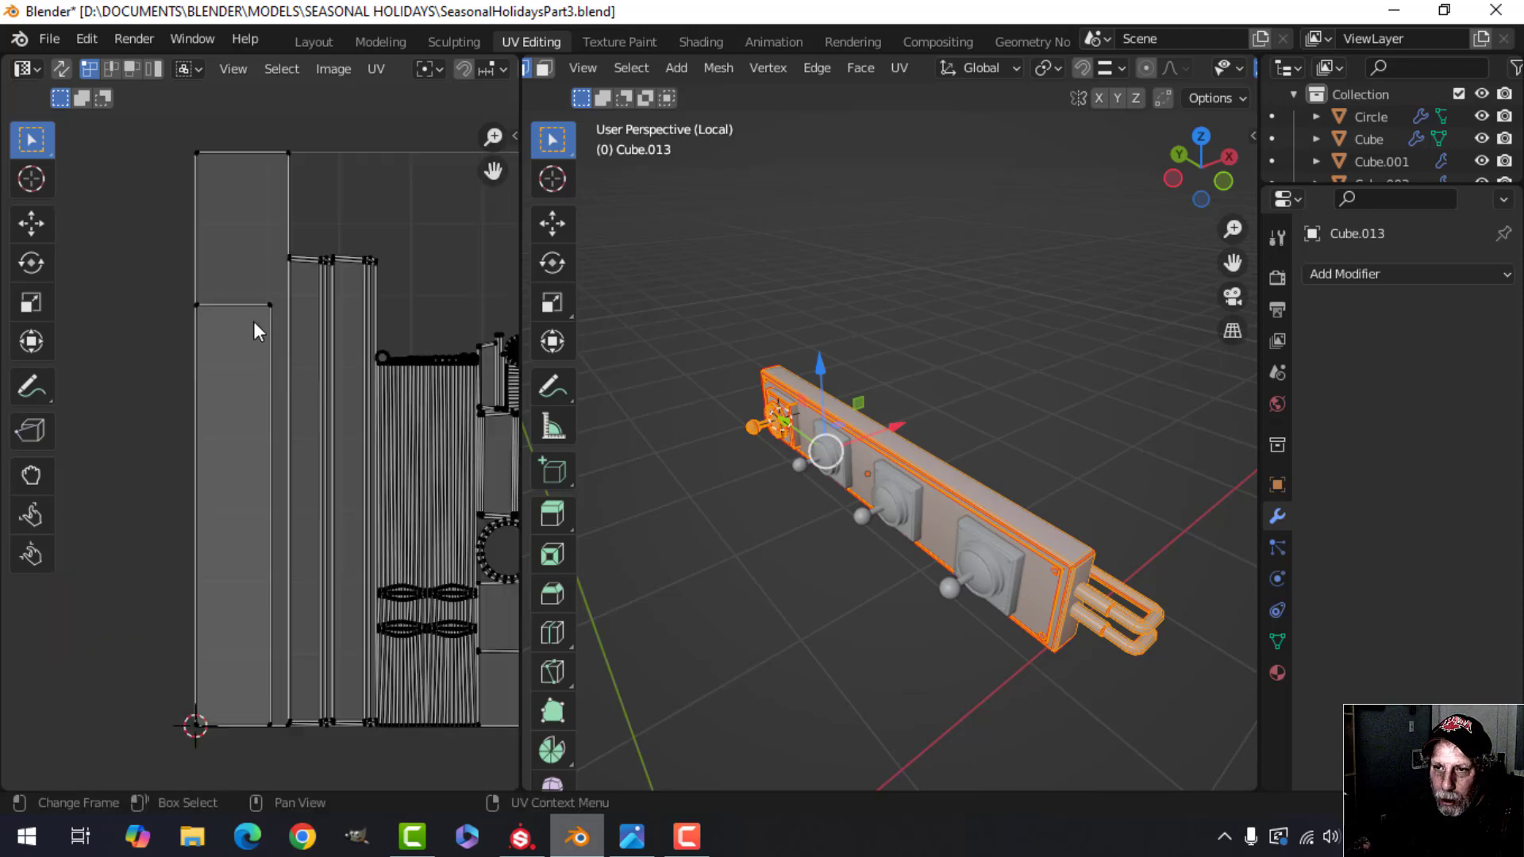
key("ctrl+l")
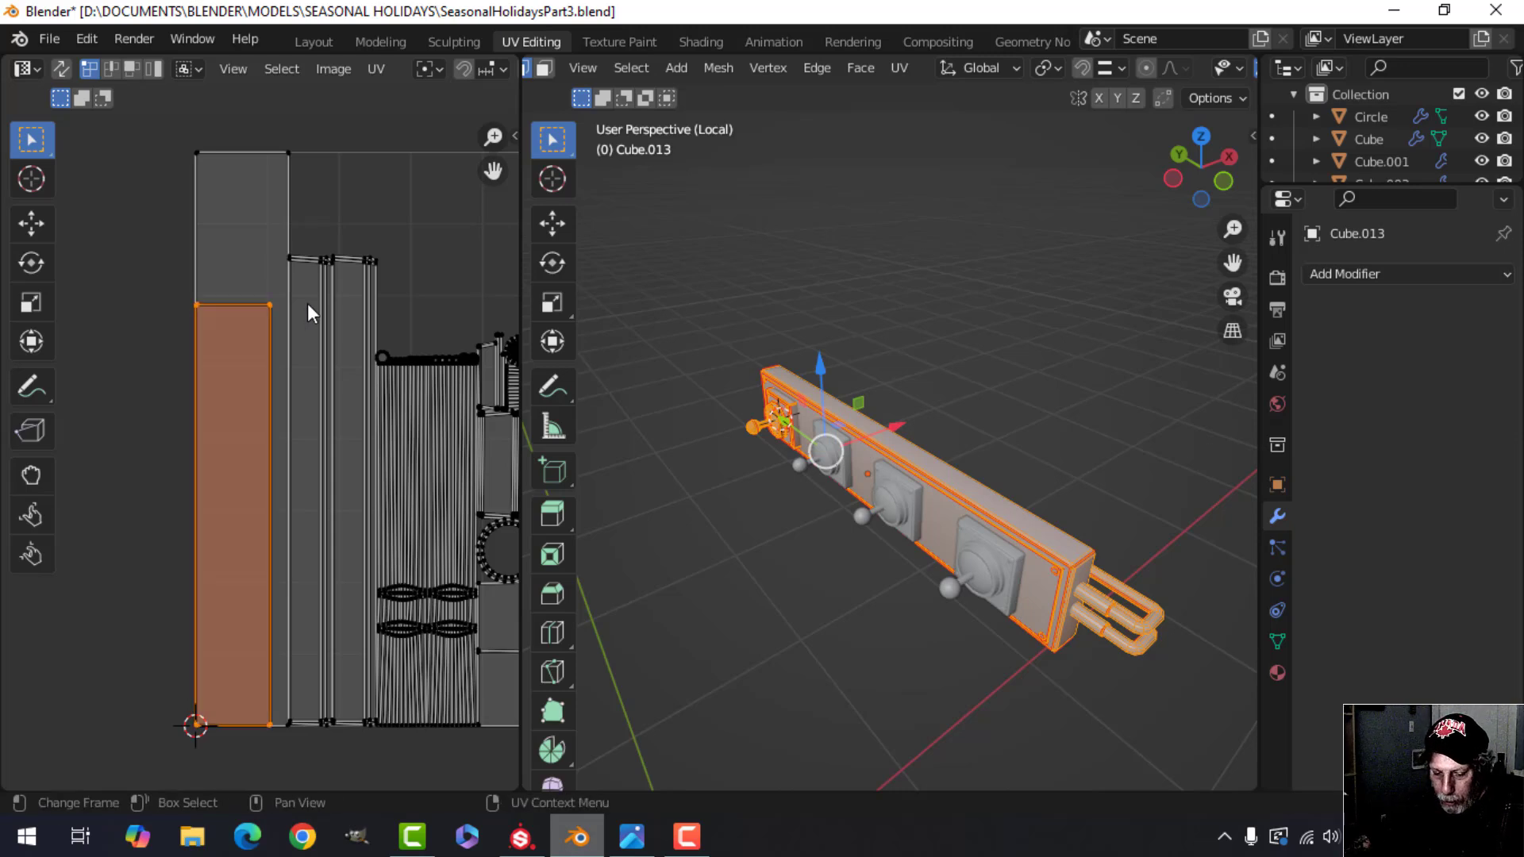
key("g")
left_click(191, 272)
scroll(411, 325, "down", 4)
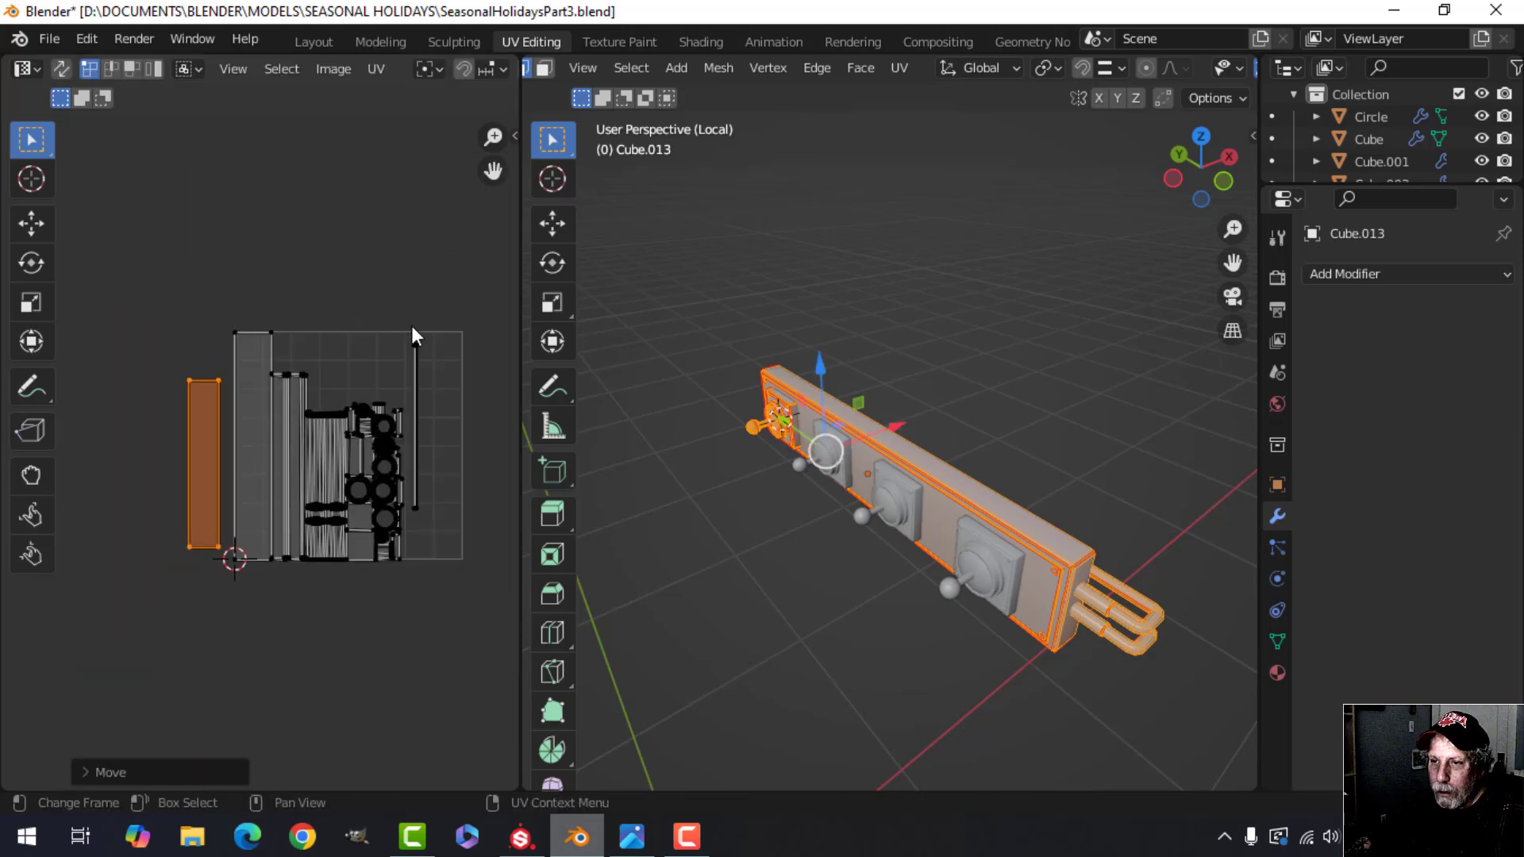
- Select all UV islands and pack them with UVPackmaster3 in Single Tile mode
key("a")
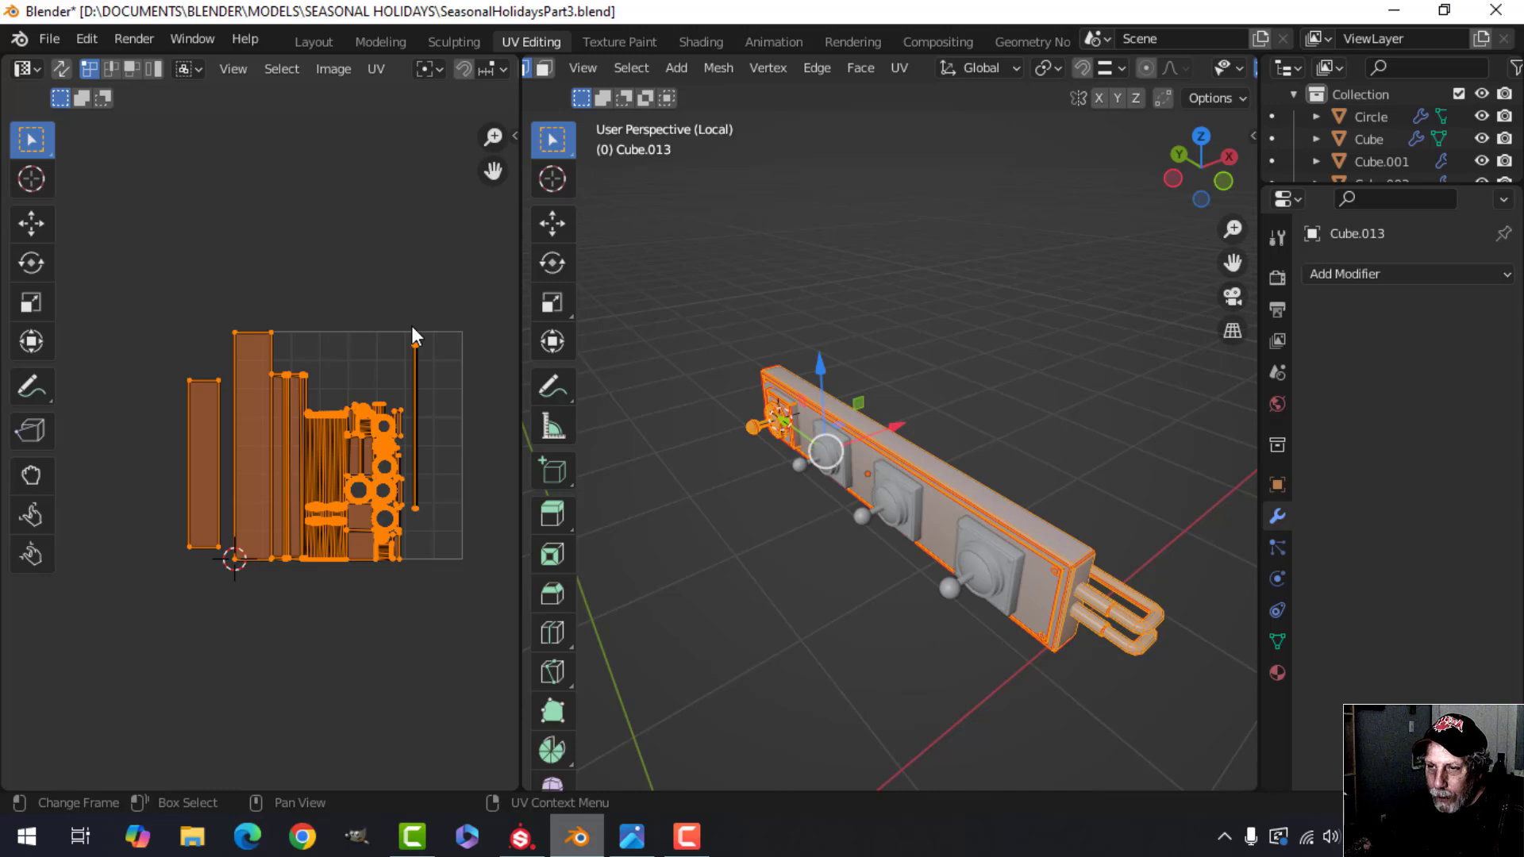
key("n")
left_click(503, 349)
left_click(441, 382)
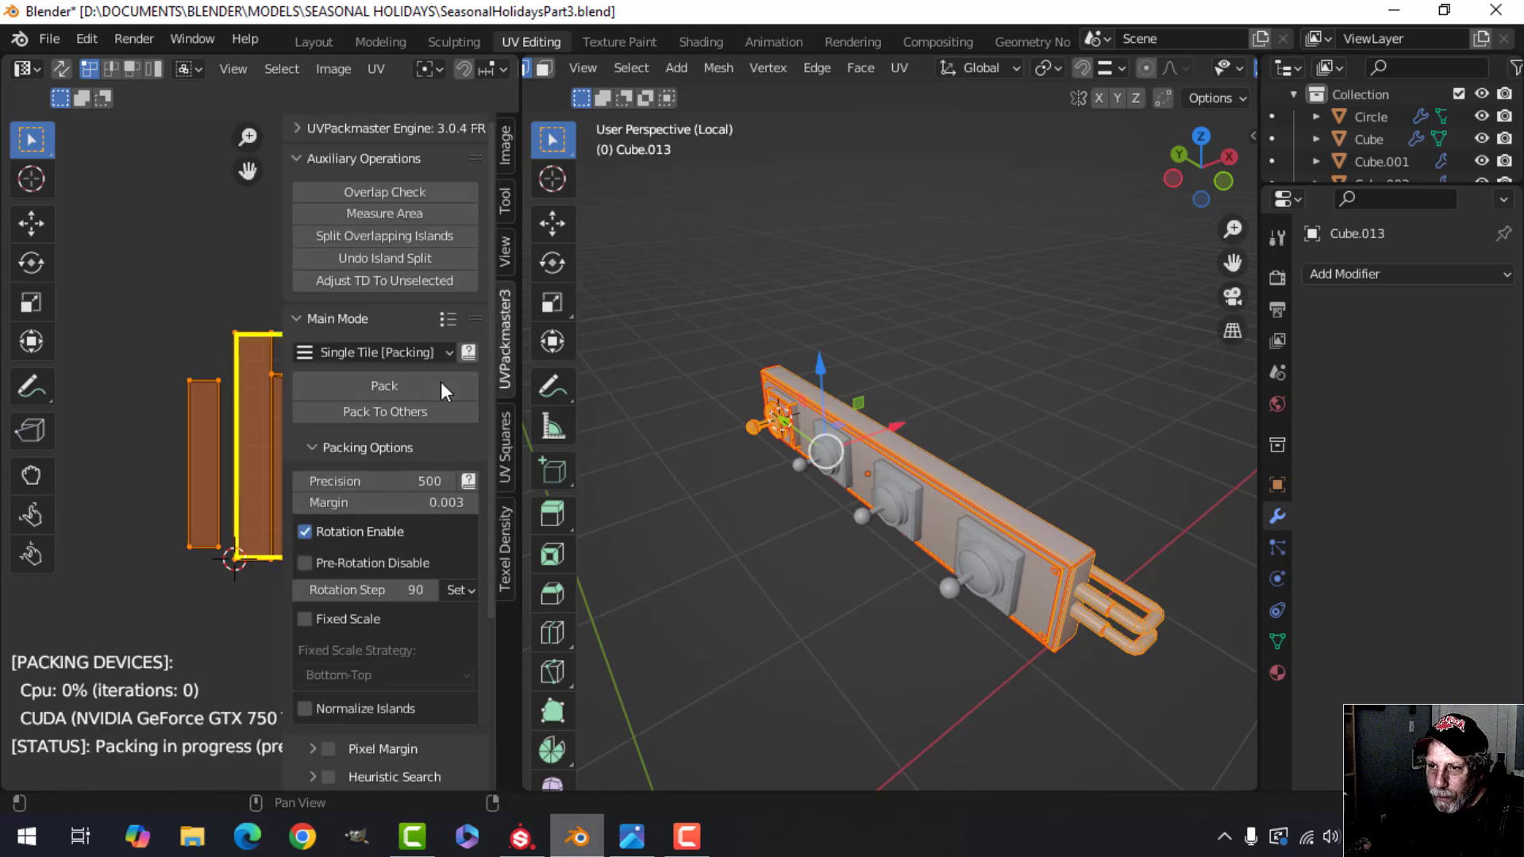
key("n")
scroll(412, 365, "up", 4)
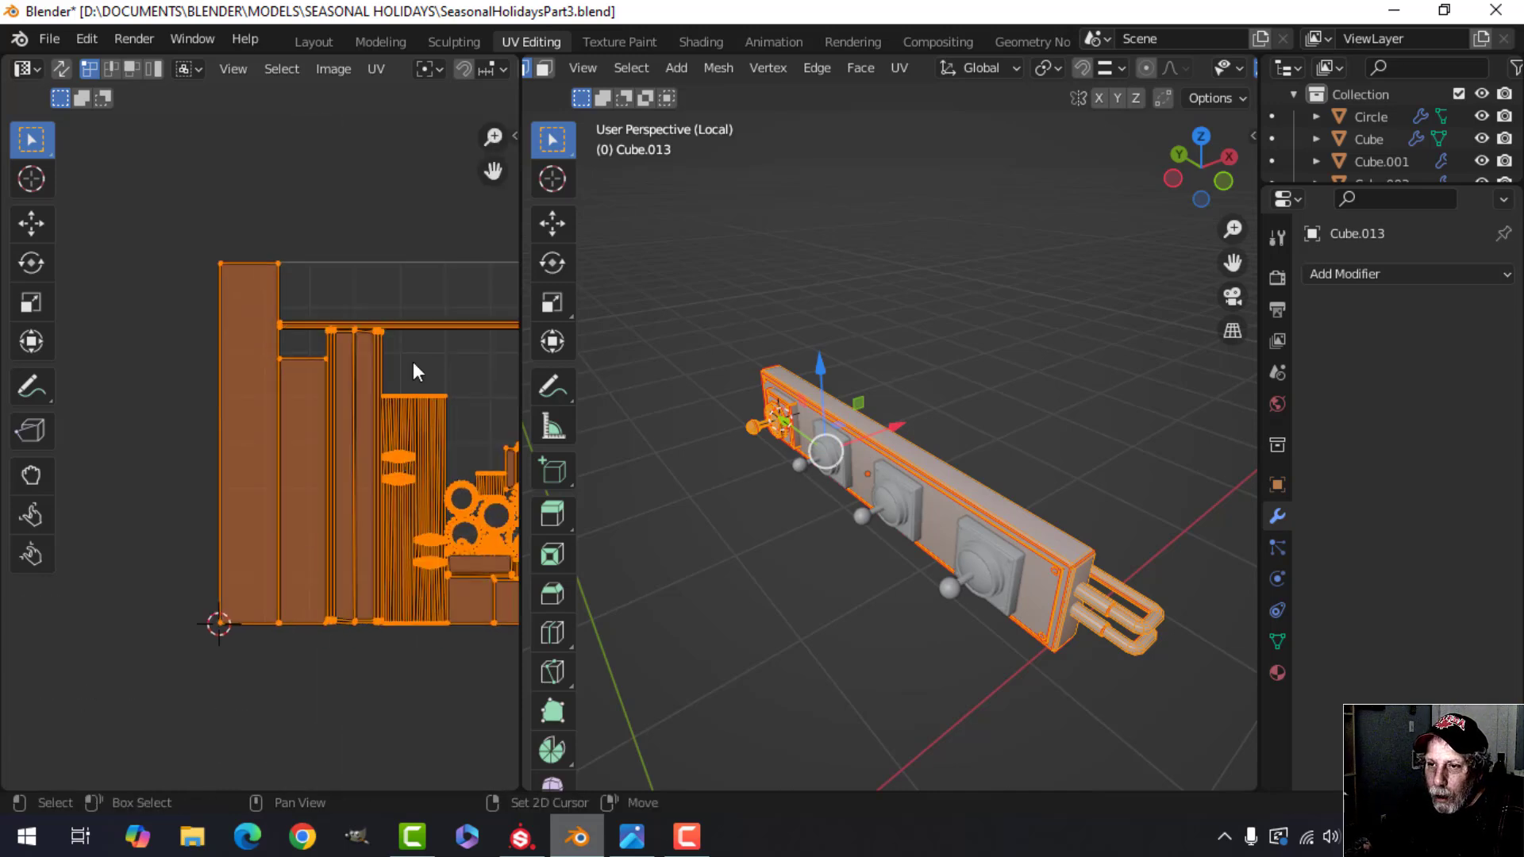
scroll(280, 363, "up", 4)
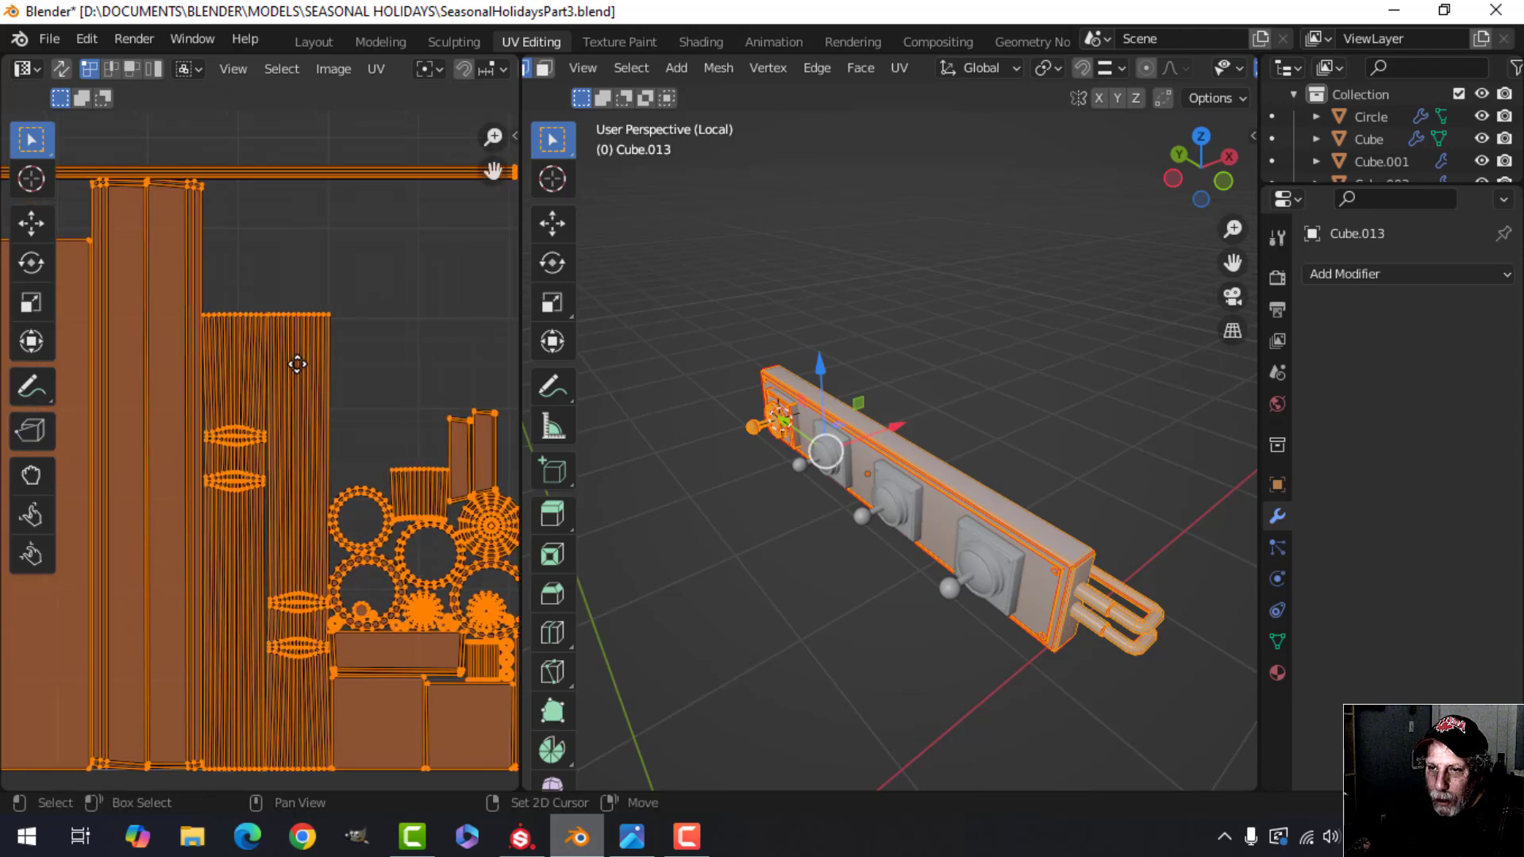
- Select the first long island with two bulging bands and straighten it with UV Squares' To Grid By Shape
key("alt+a")
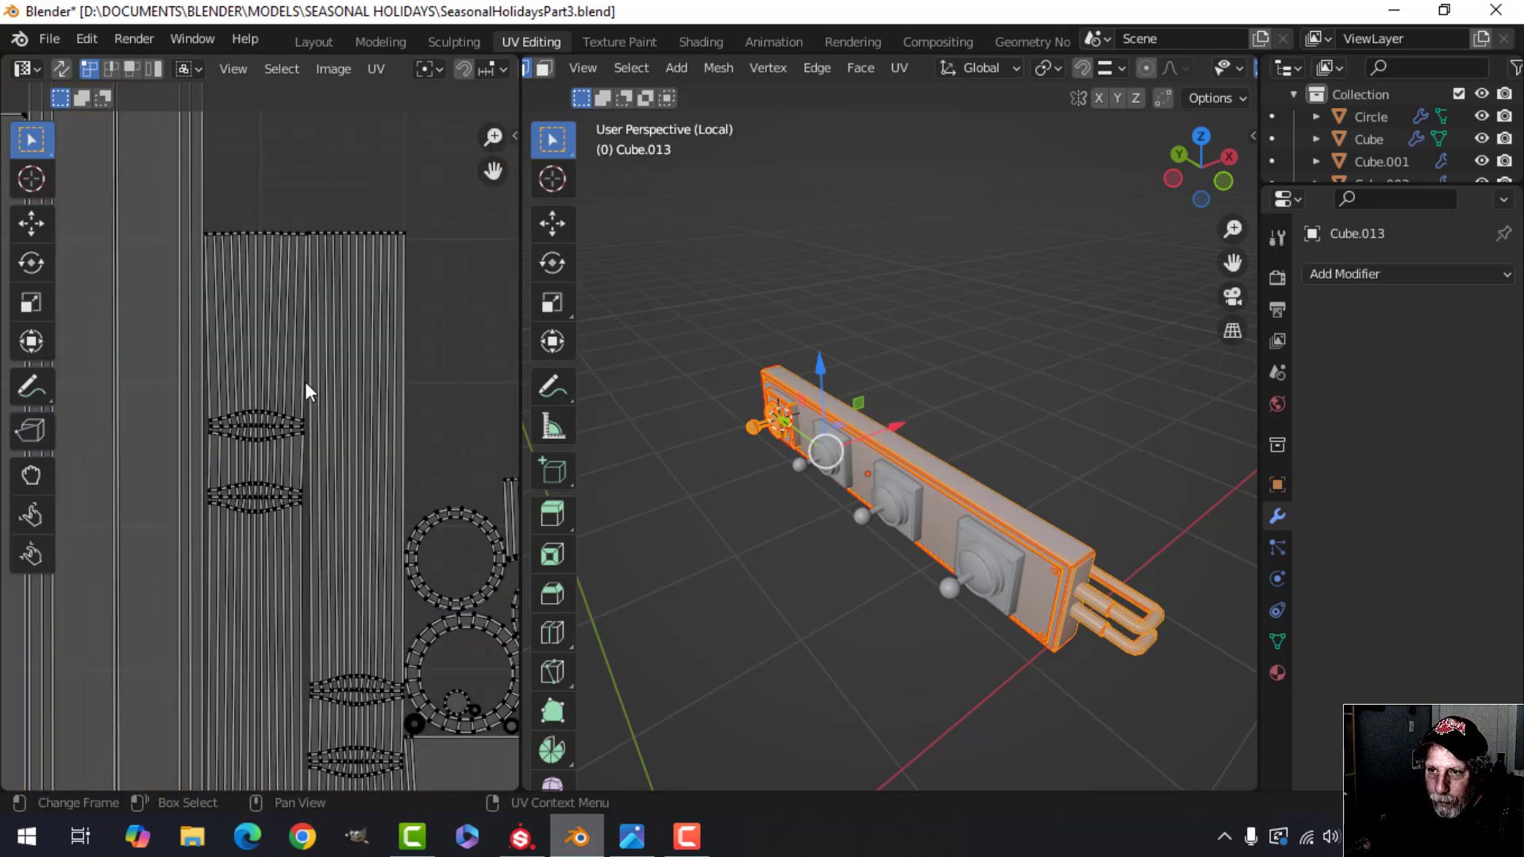
middle_click_drag(305, 382, 294, 419)
left_click_drag(229, 230, 260, 559)
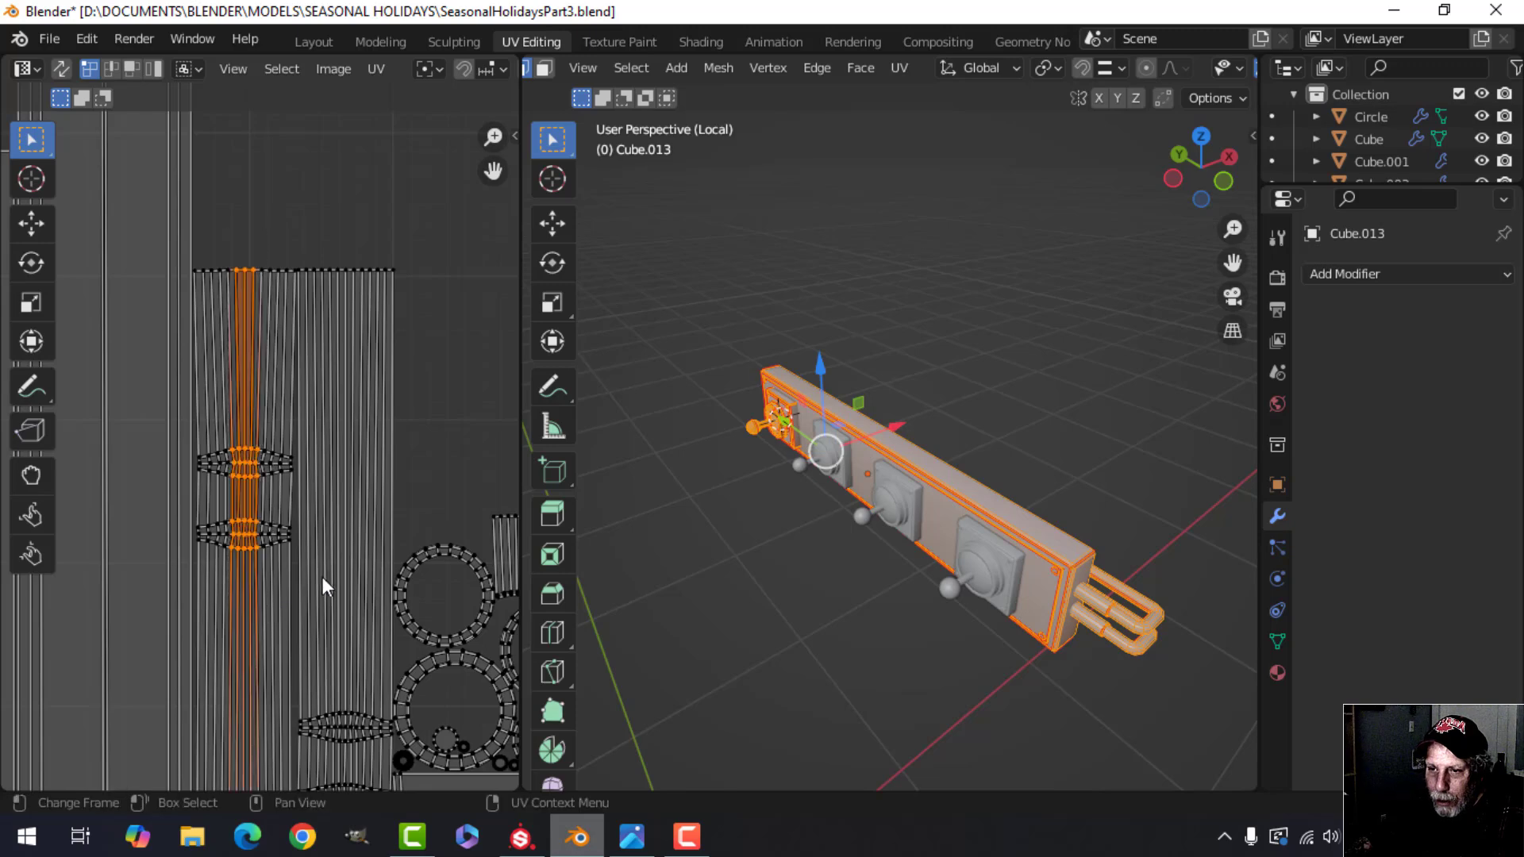
key("ctrl+l")
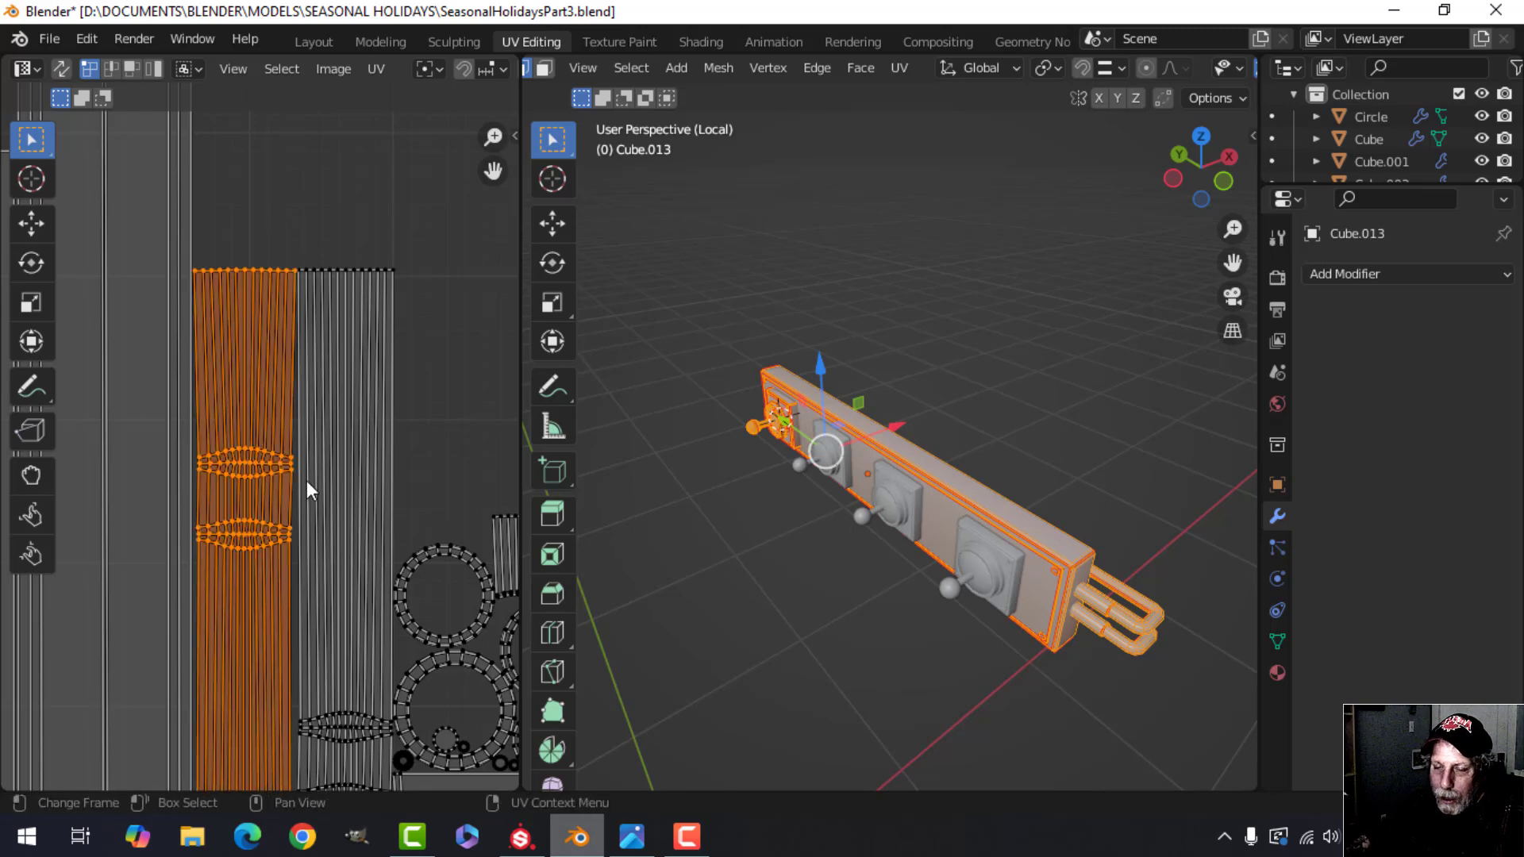
key("n")
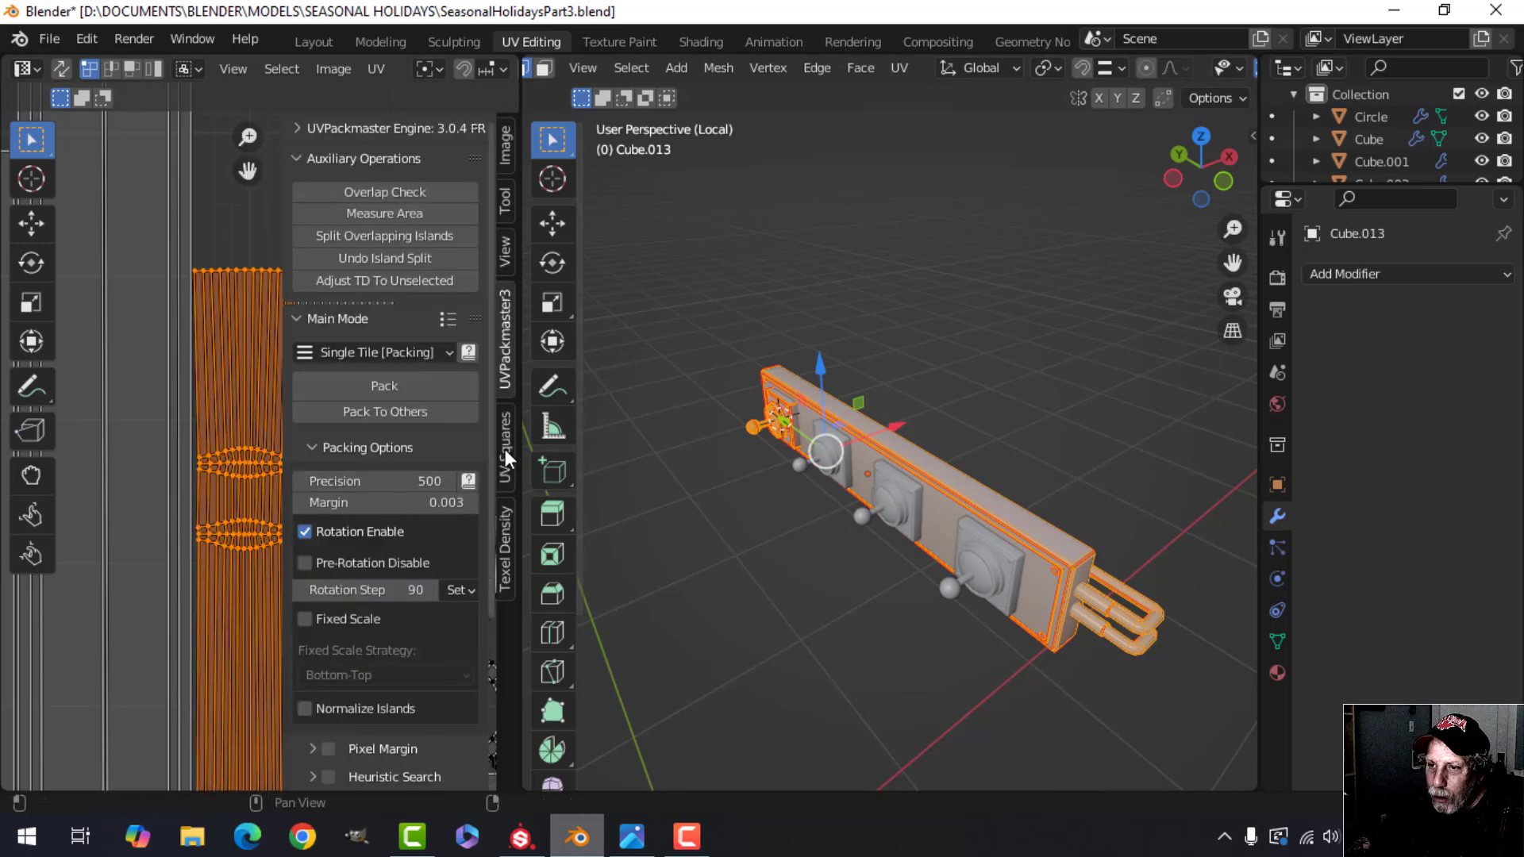
left_click(505, 449)
left_click(397, 265)
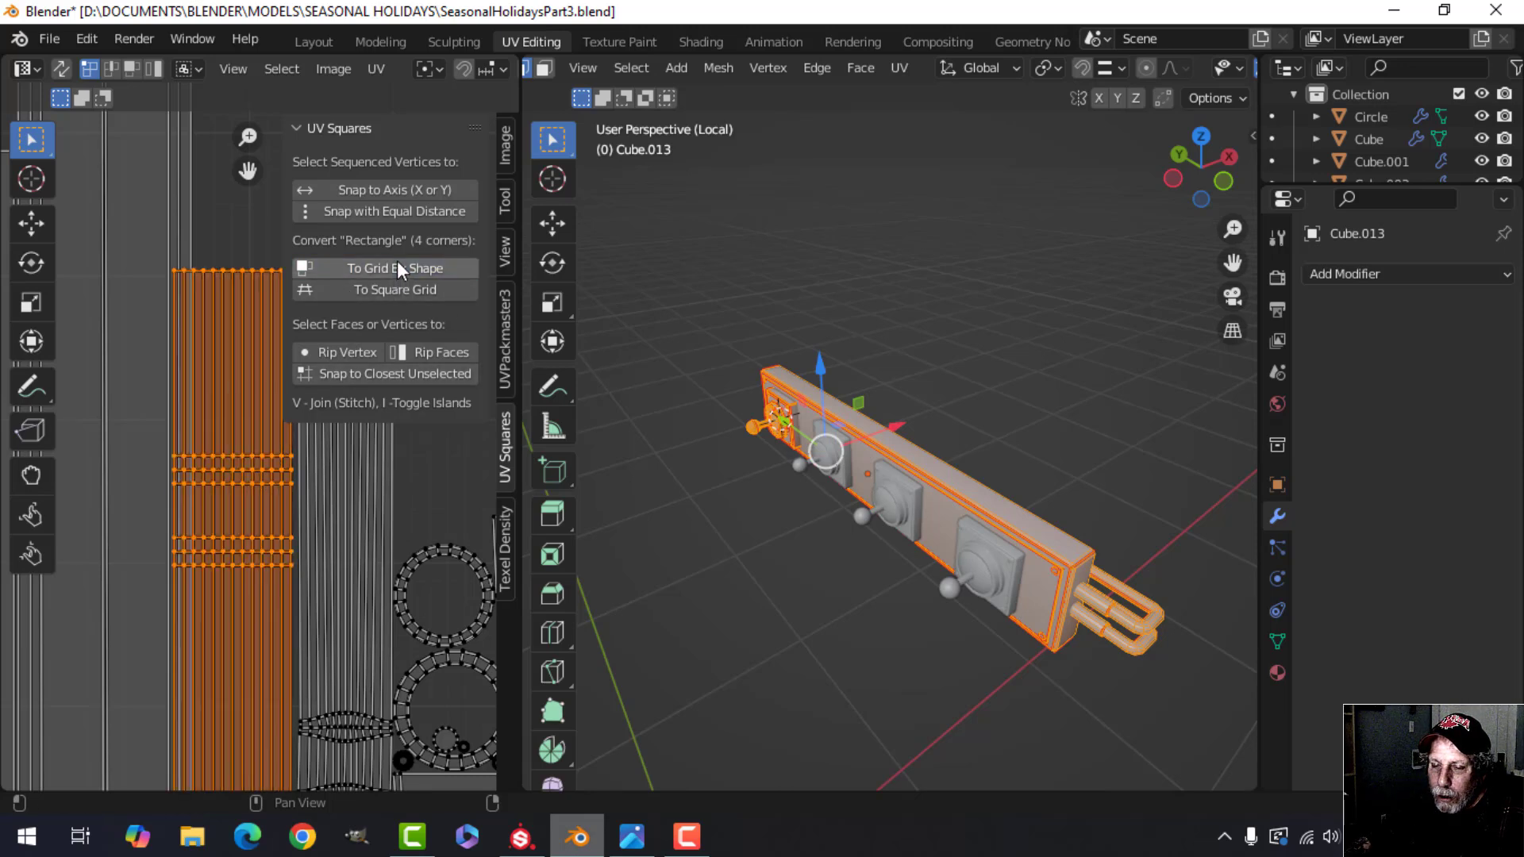
key("n")
- Select the second long island with bulging bands and straighten it with UV Squares' To Grid By Shape
left_click_drag(319, 222, 403, 476)
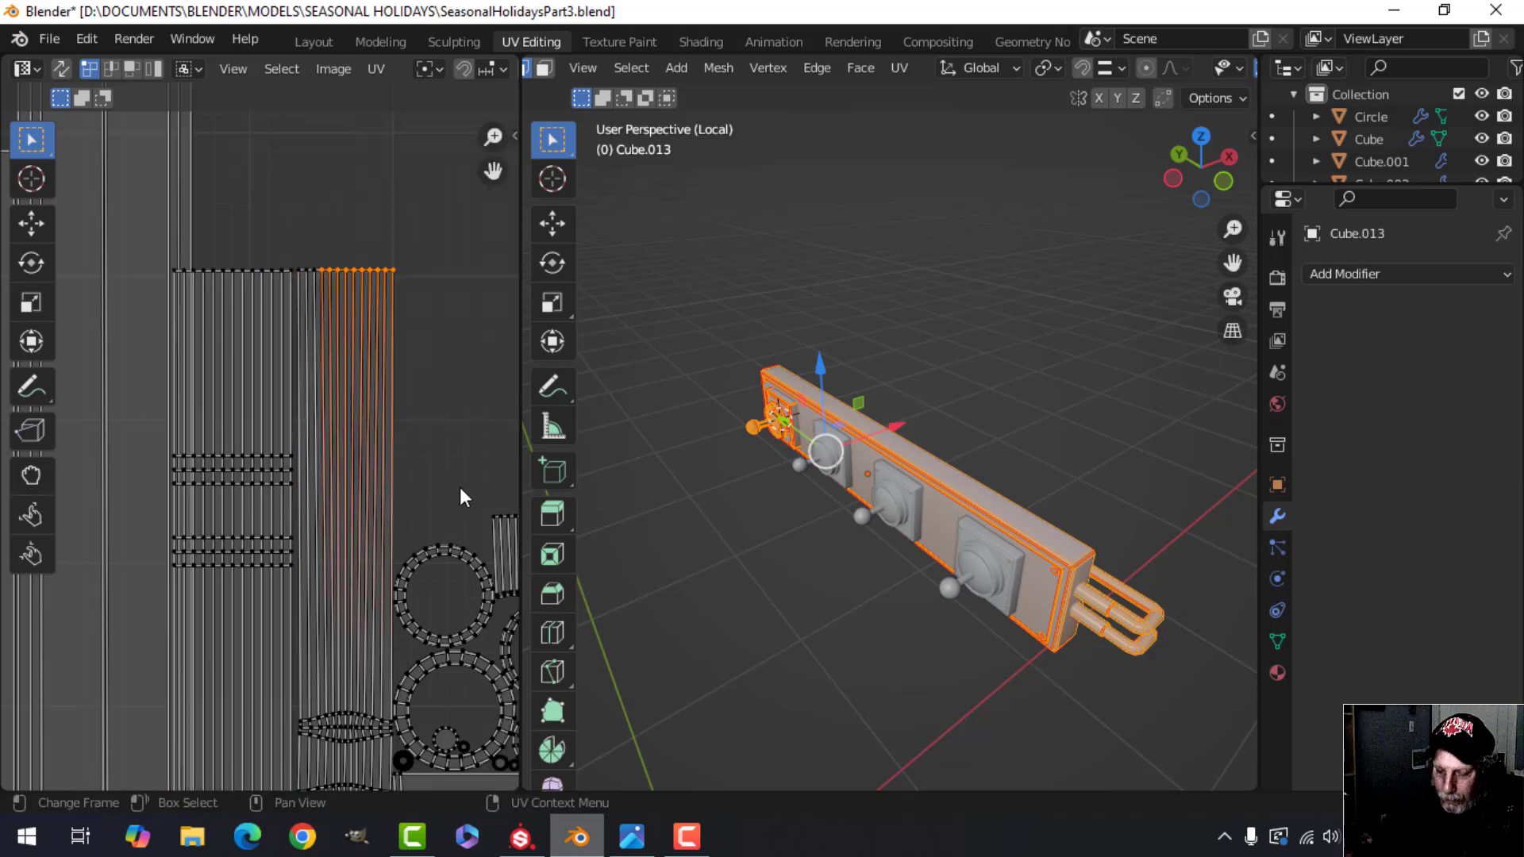
key("ctrl+l")
key("n")
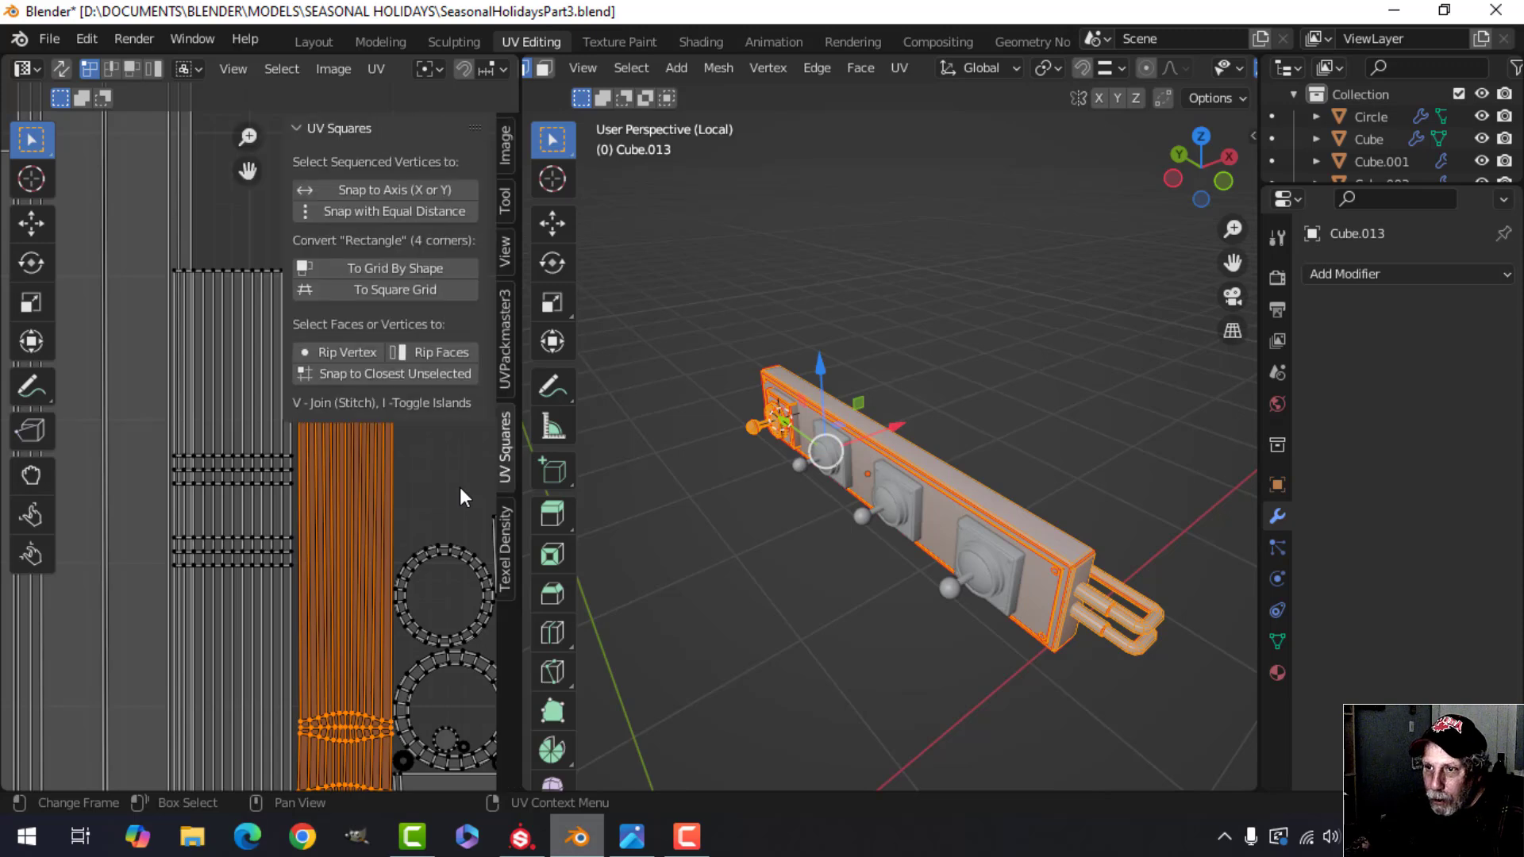
left_click(441, 267)
key("n")
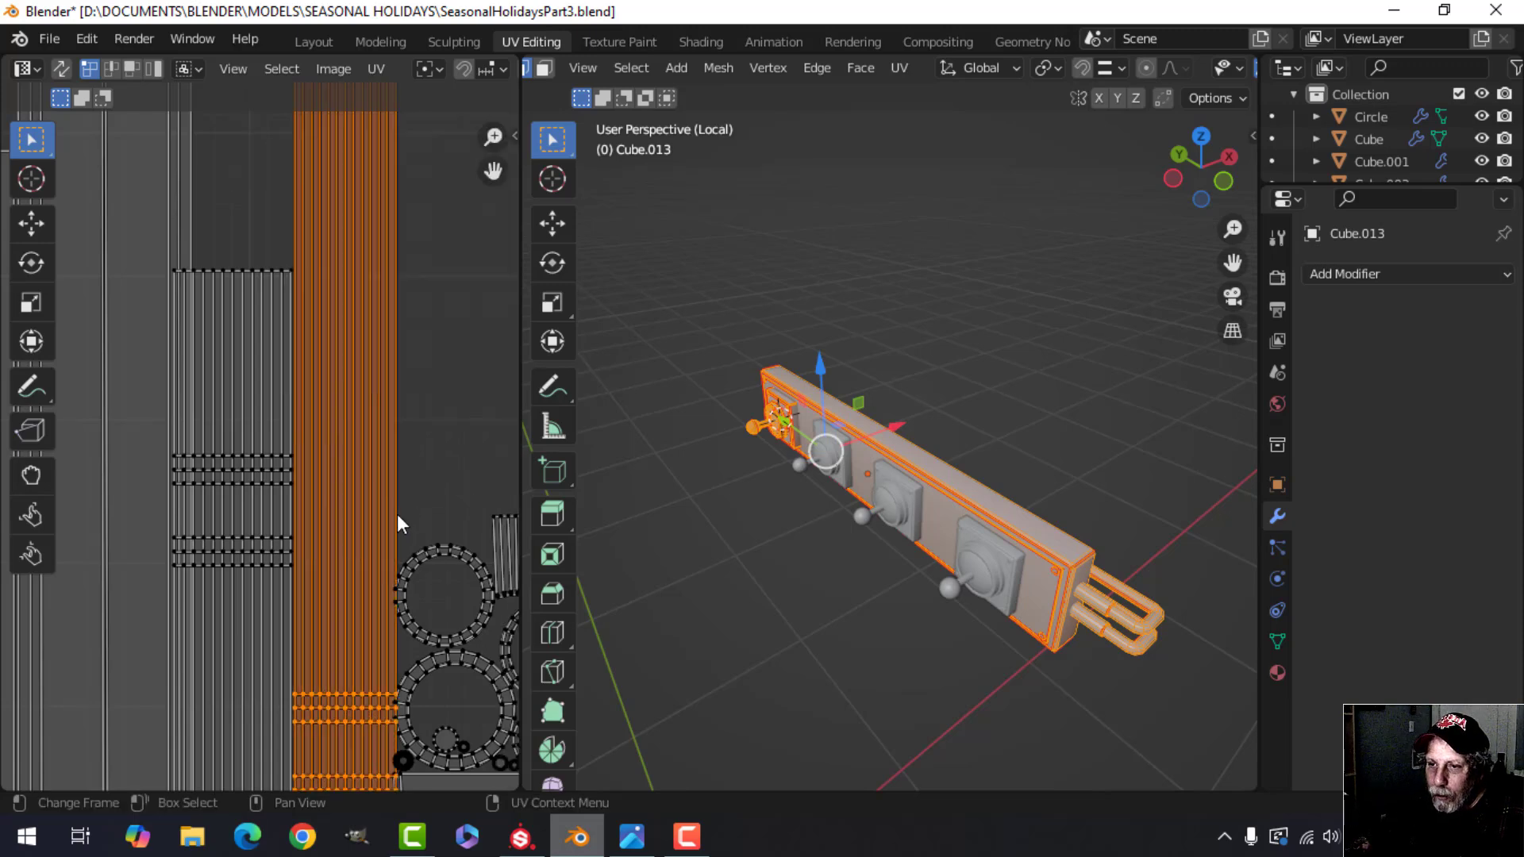
- Select all UV islands and repack them into the UV square with UVPackmaster3
scroll(397, 513, "down", 7)
scroll(401, 496, "down", 1)
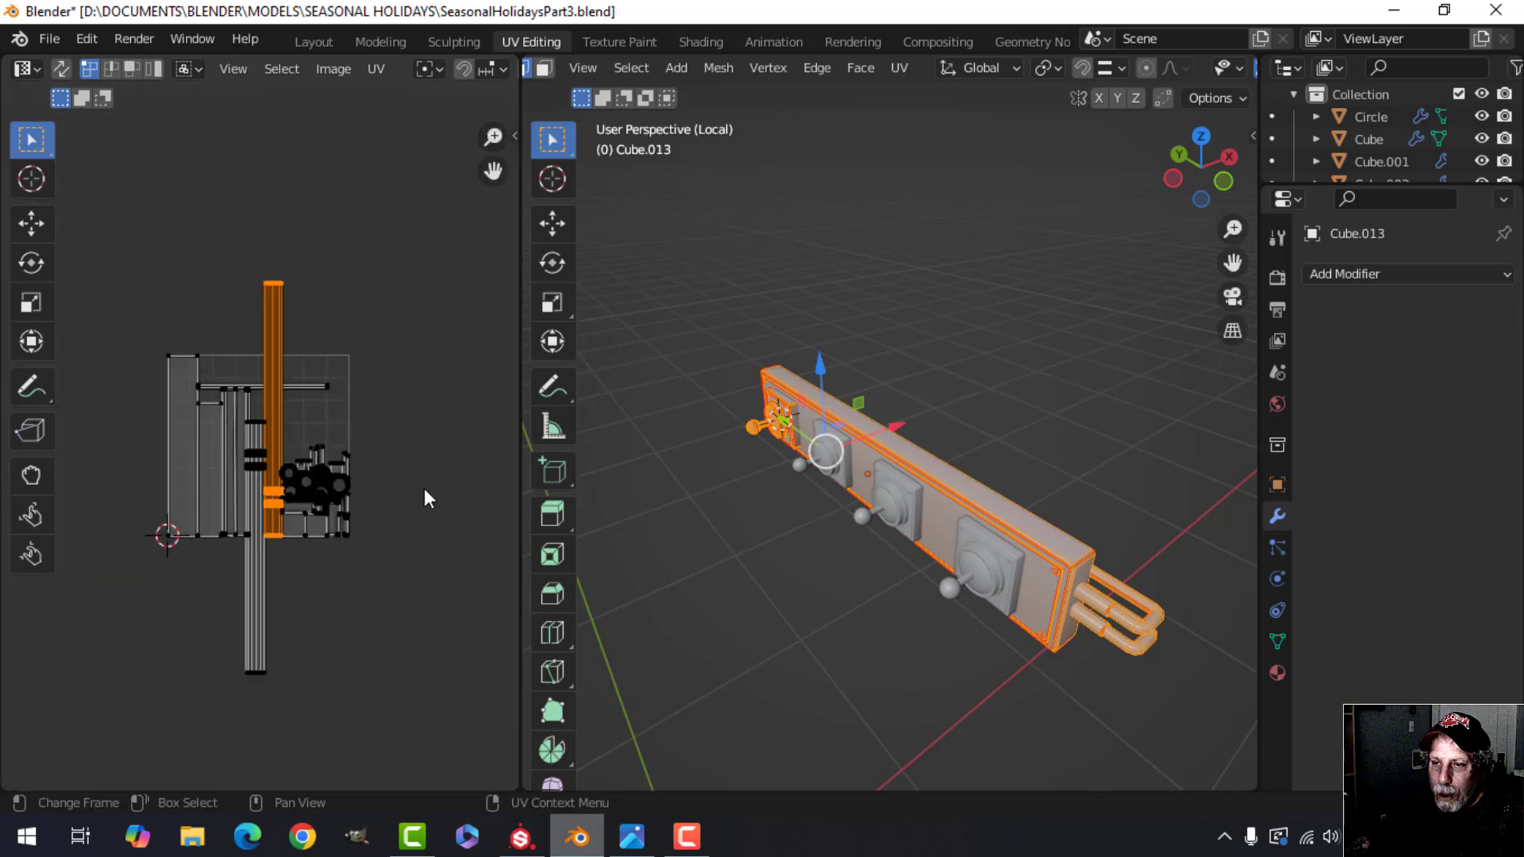
key("a")
key("n")
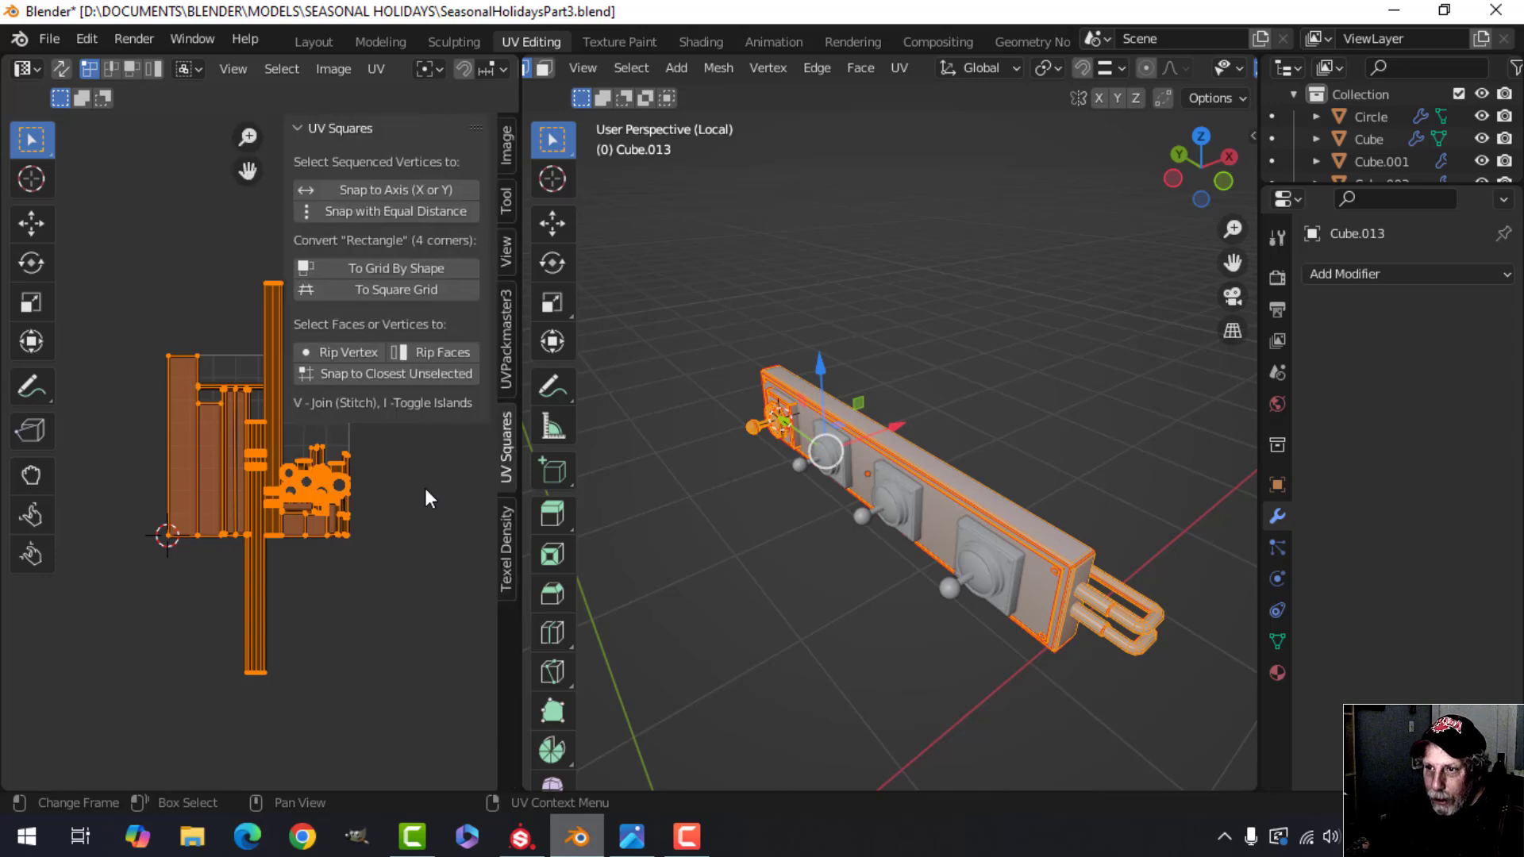
left_click(506, 335)
left_click(437, 379)
key("n")
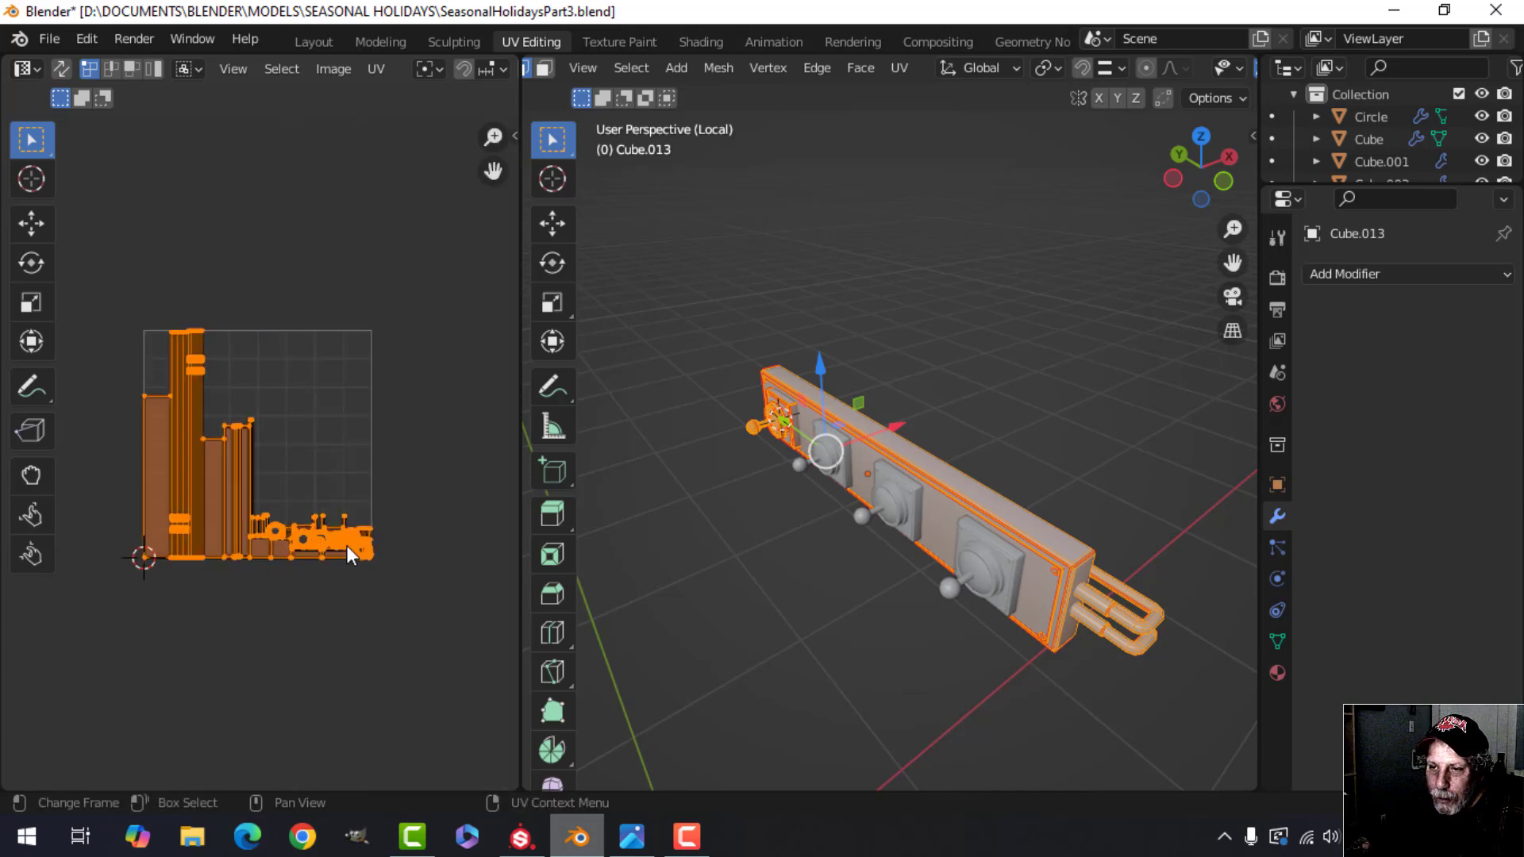
scroll(346, 544, "up", 3)
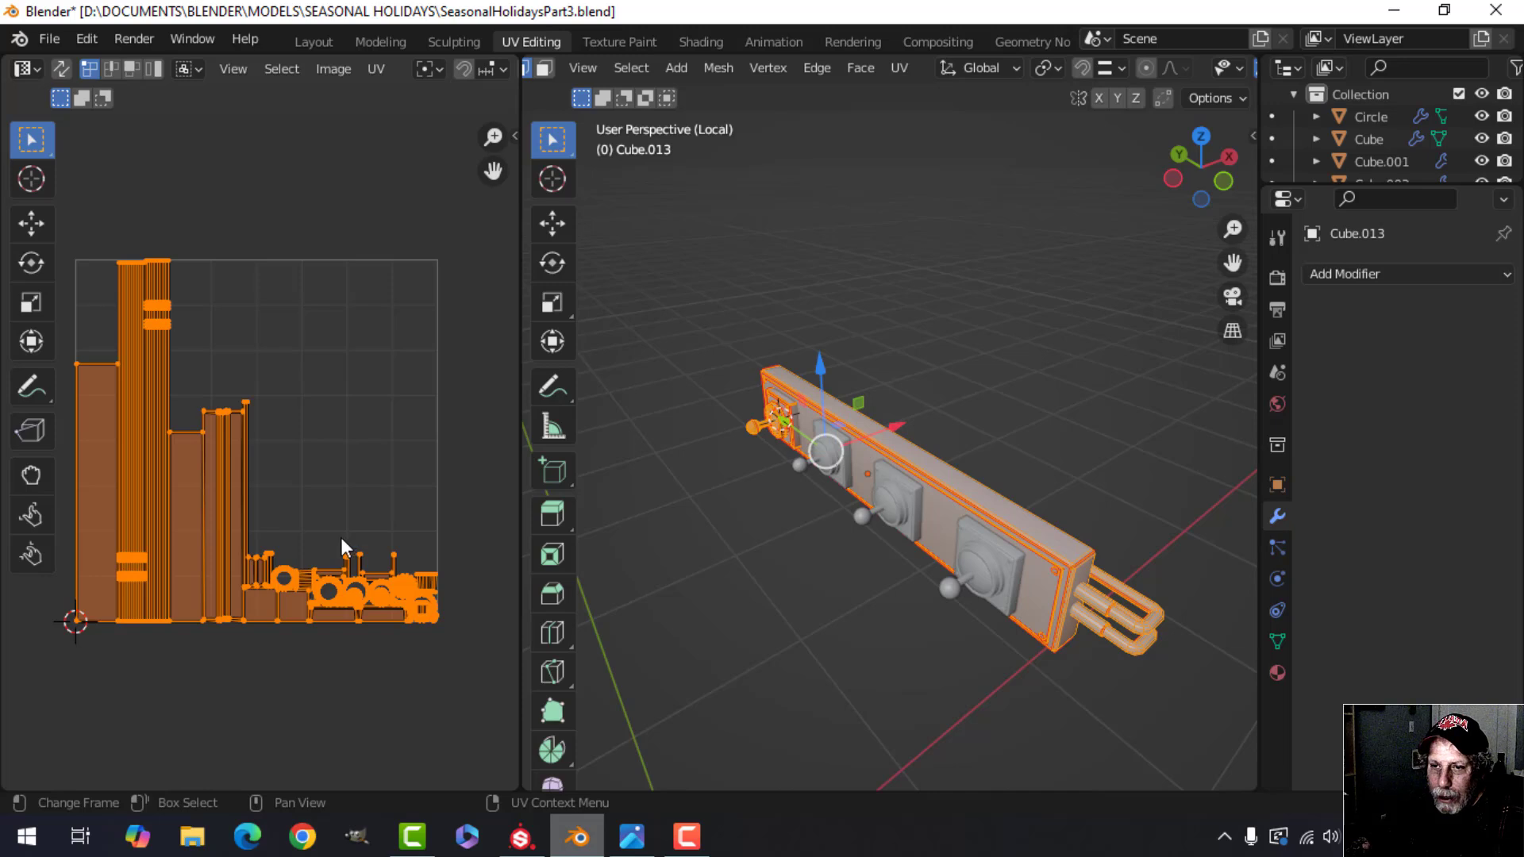
scroll(342, 537, "up", 1)
key("alt+a")
middle_click_drag(394, 531, 380, 476, "shift")
scroll(379, 486, "down", 2)
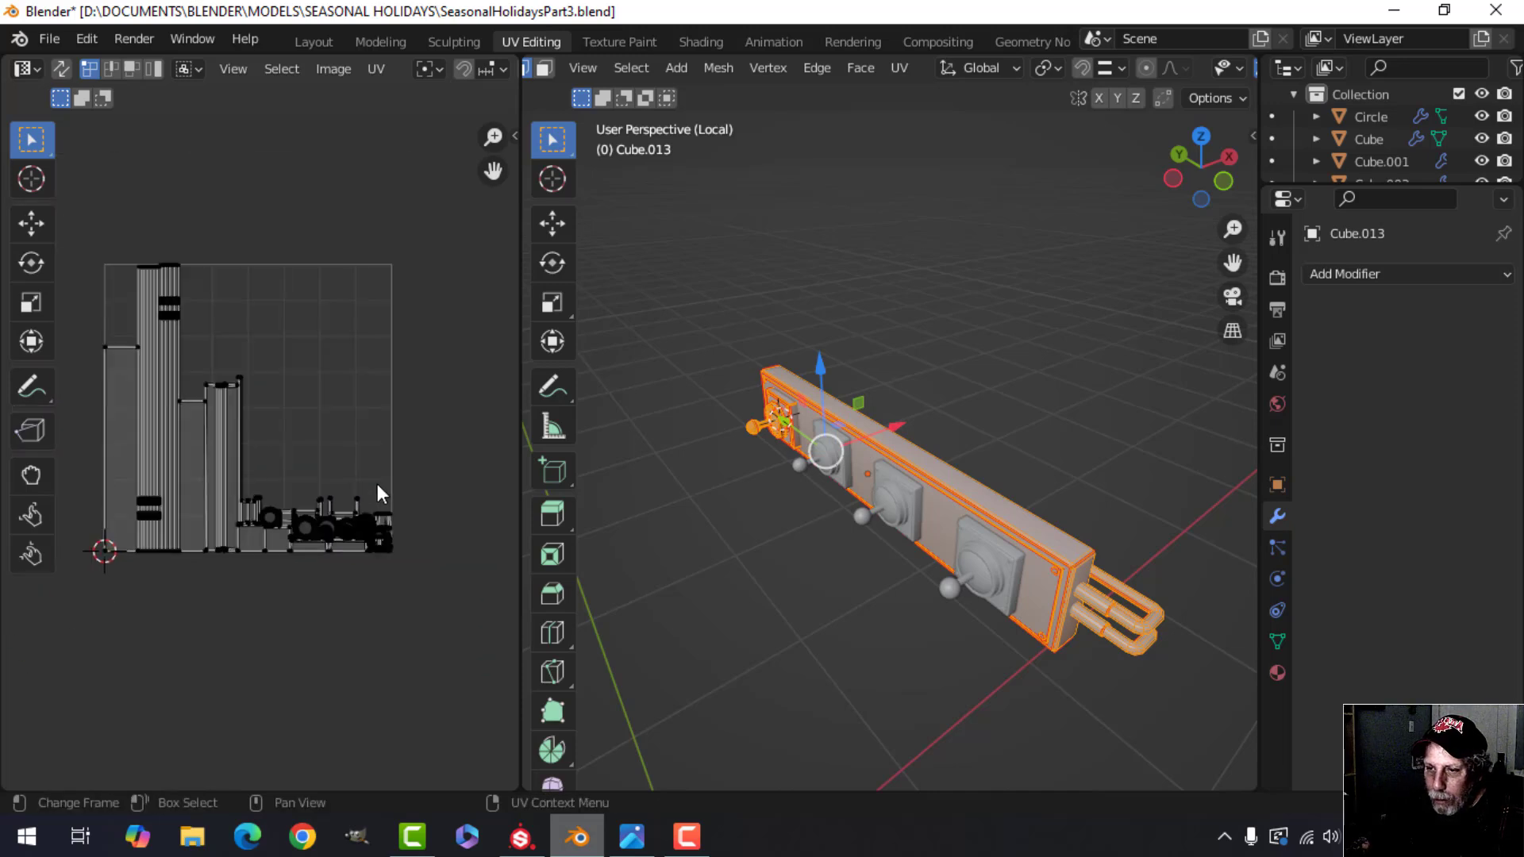
- Select only the first lever's ball handle, stem, dome and round base rings, and unwrap them again
middle_click_drag(795, 520, 825, 509)
scroll(782, 520, "up", 6)
key("alt+a")
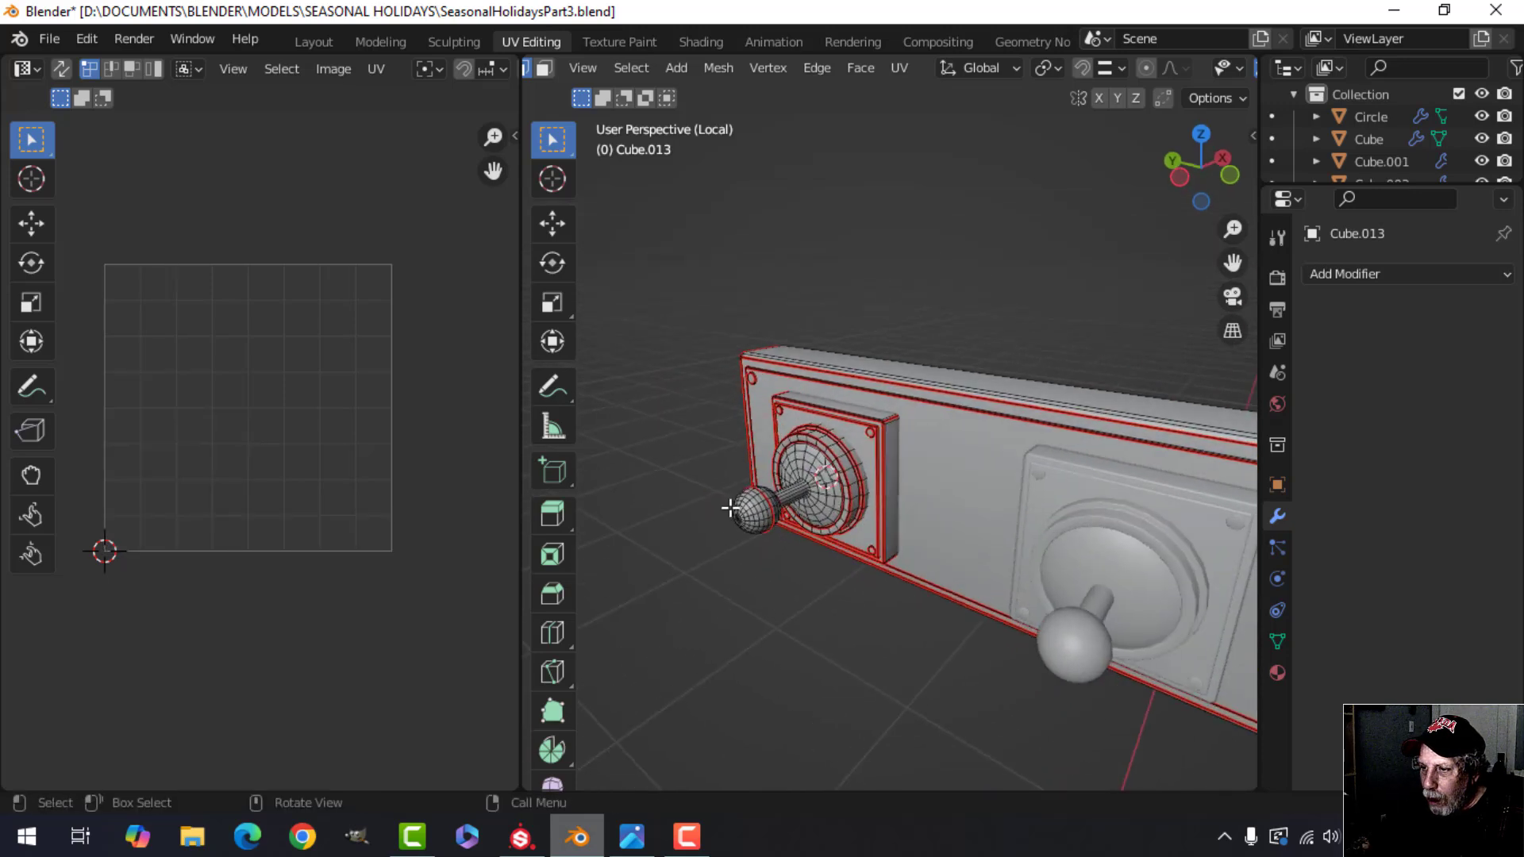
left_click(750, 506)
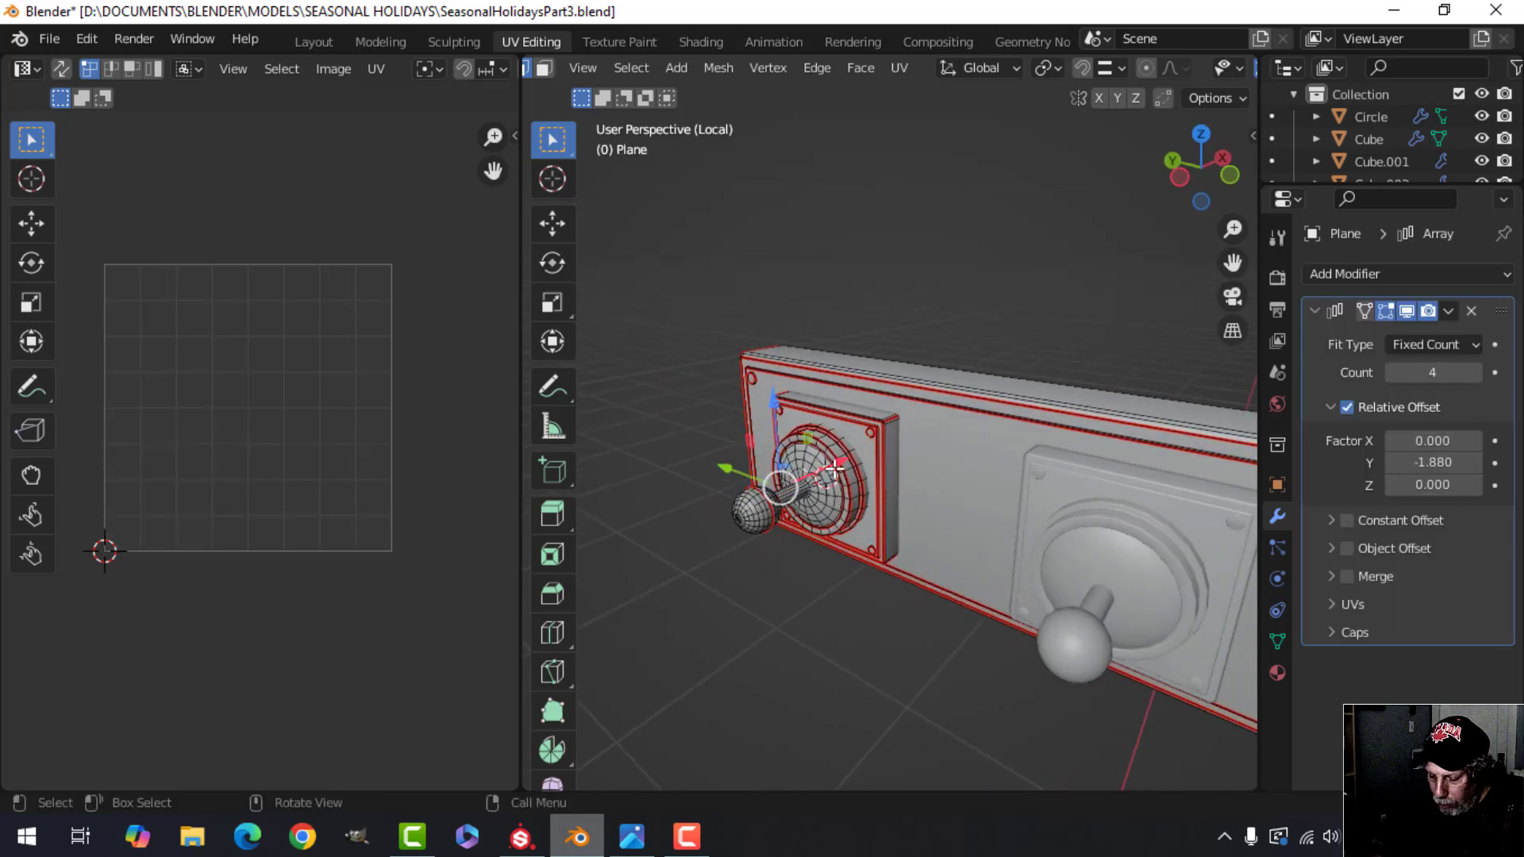
key("ctrl+l")
left_click(855, 452, "shift")
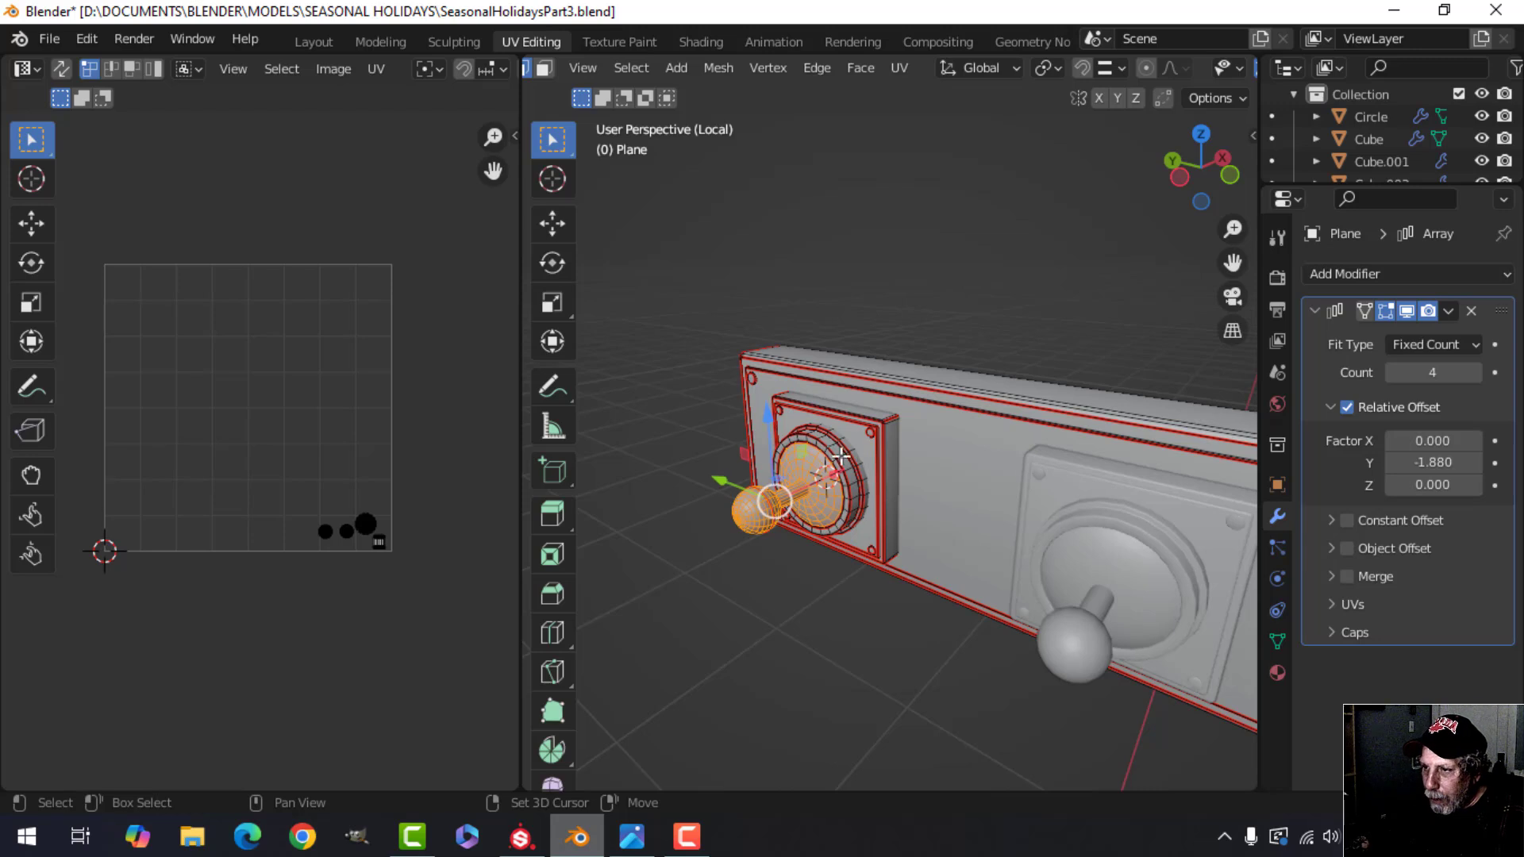
key("ctrl+l")
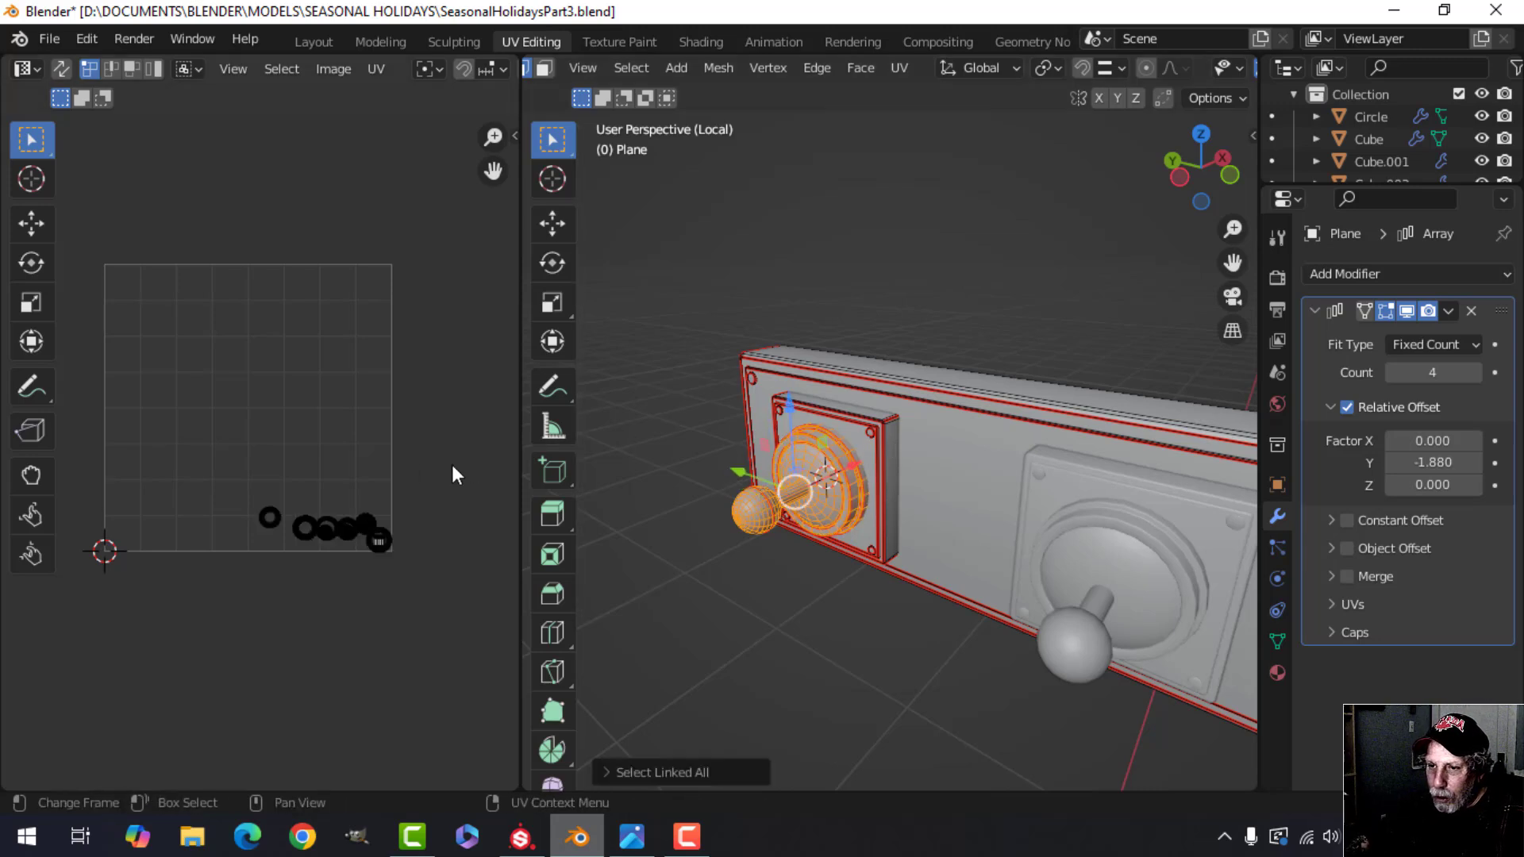
key("a")
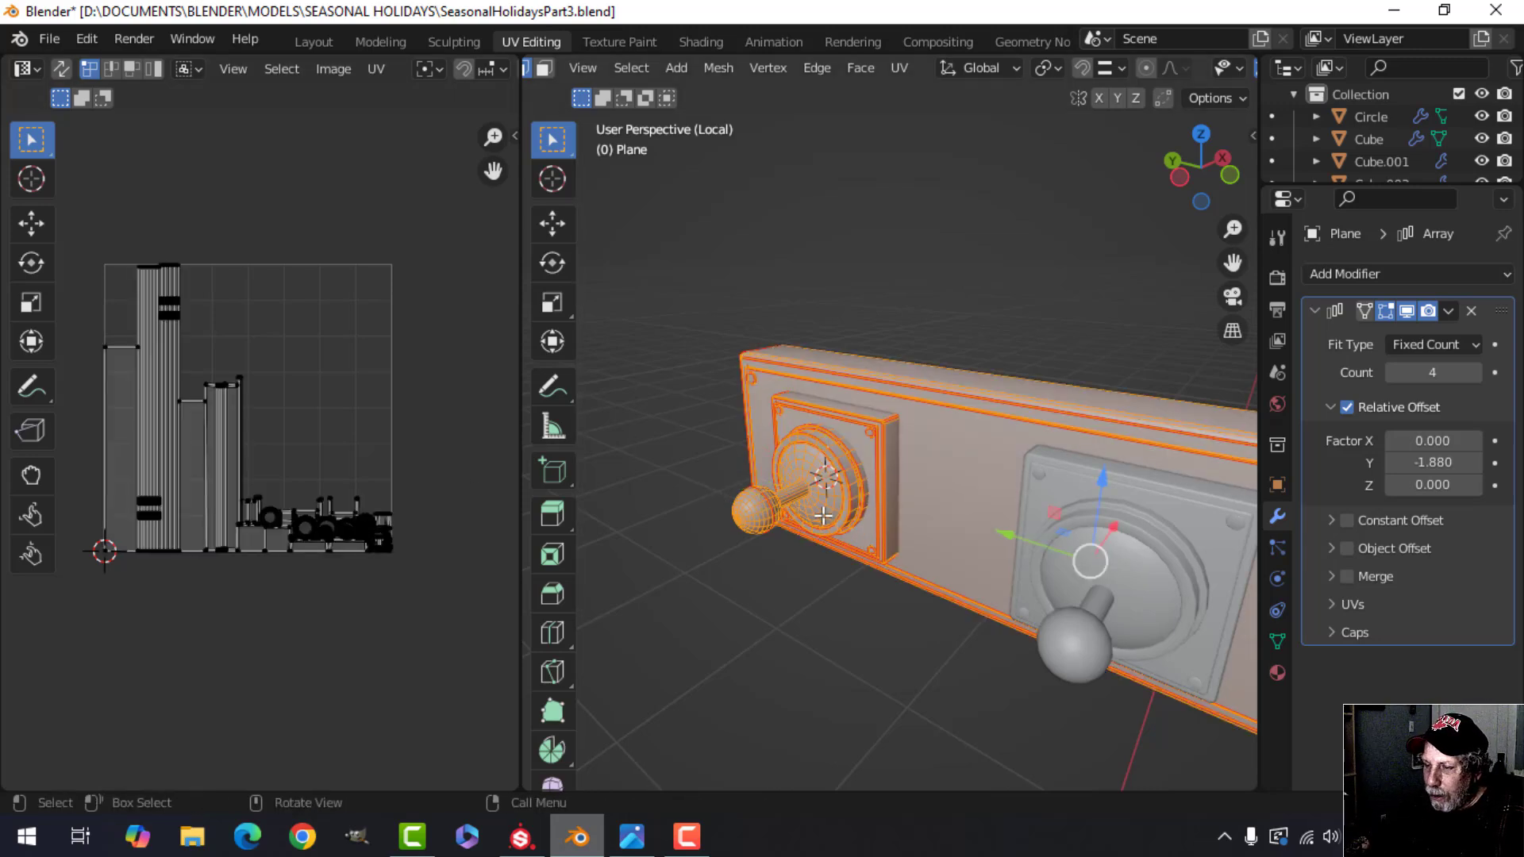
key("ctrl+z")
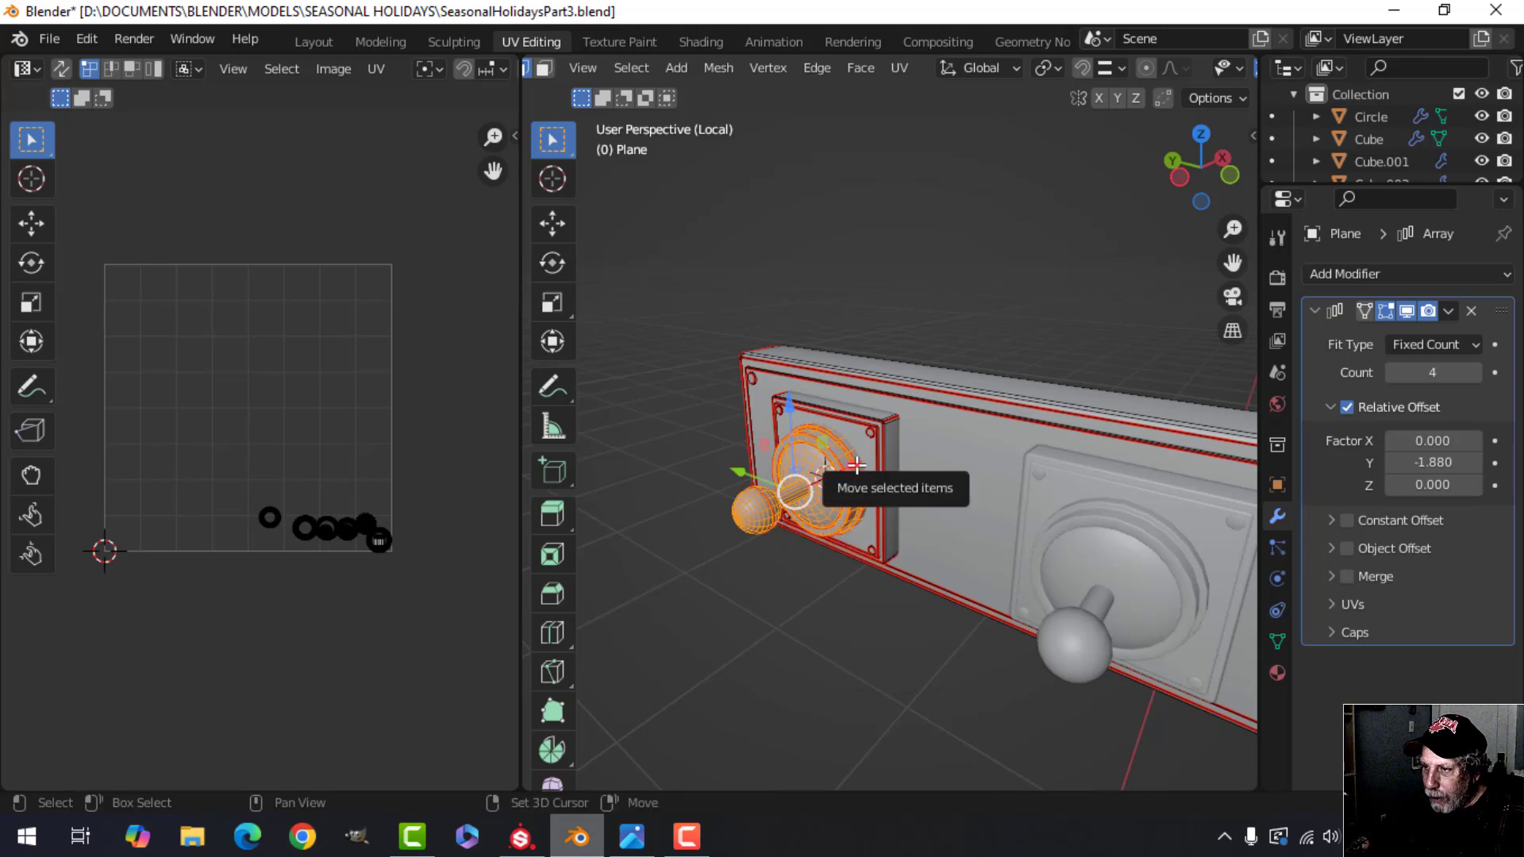
key("ctrl+l")
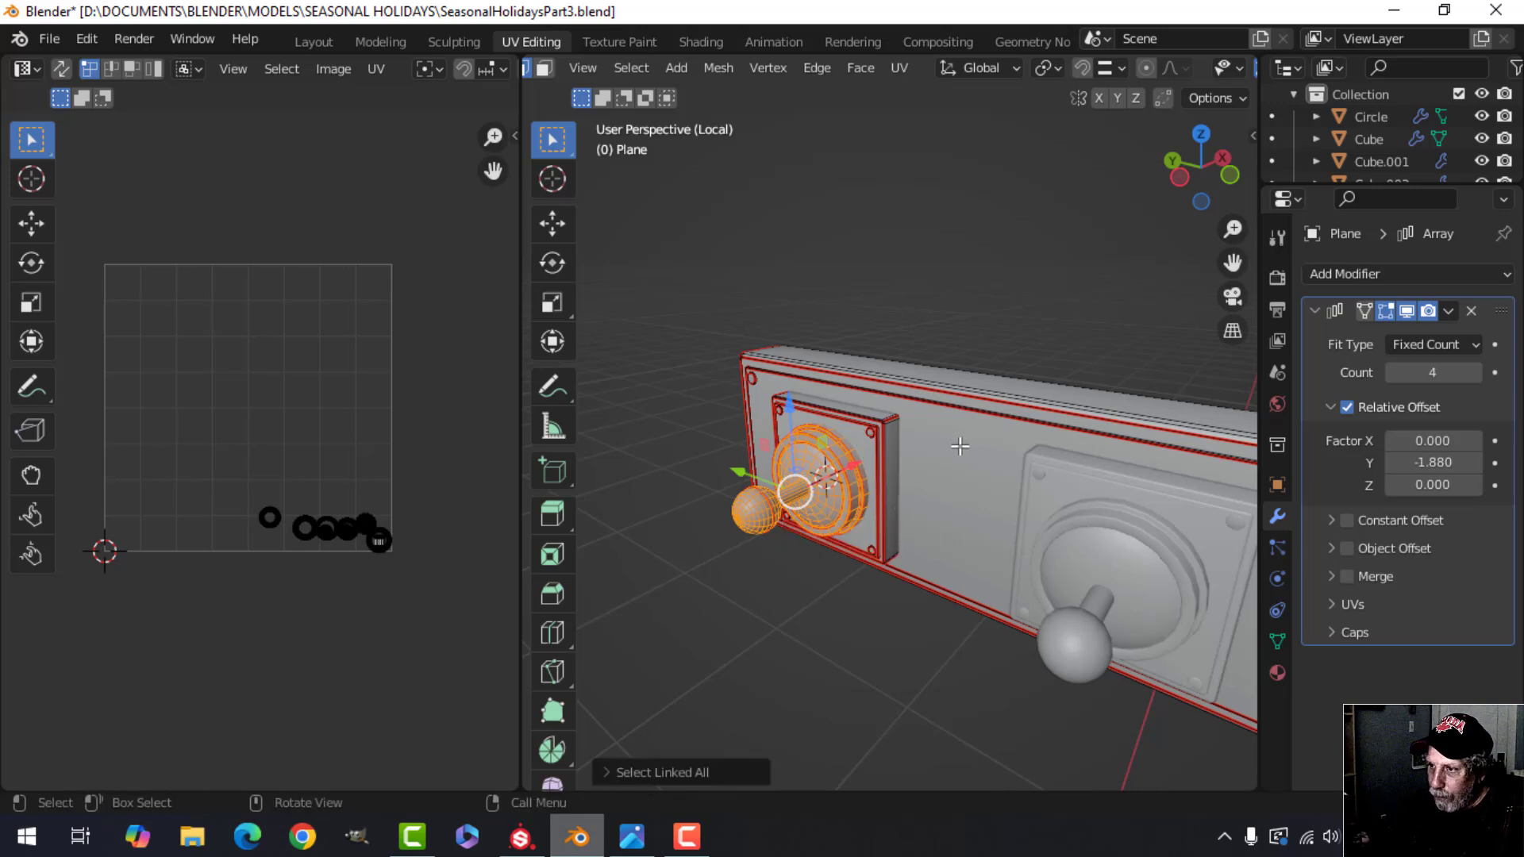
key("u")
left_click(953, 445)
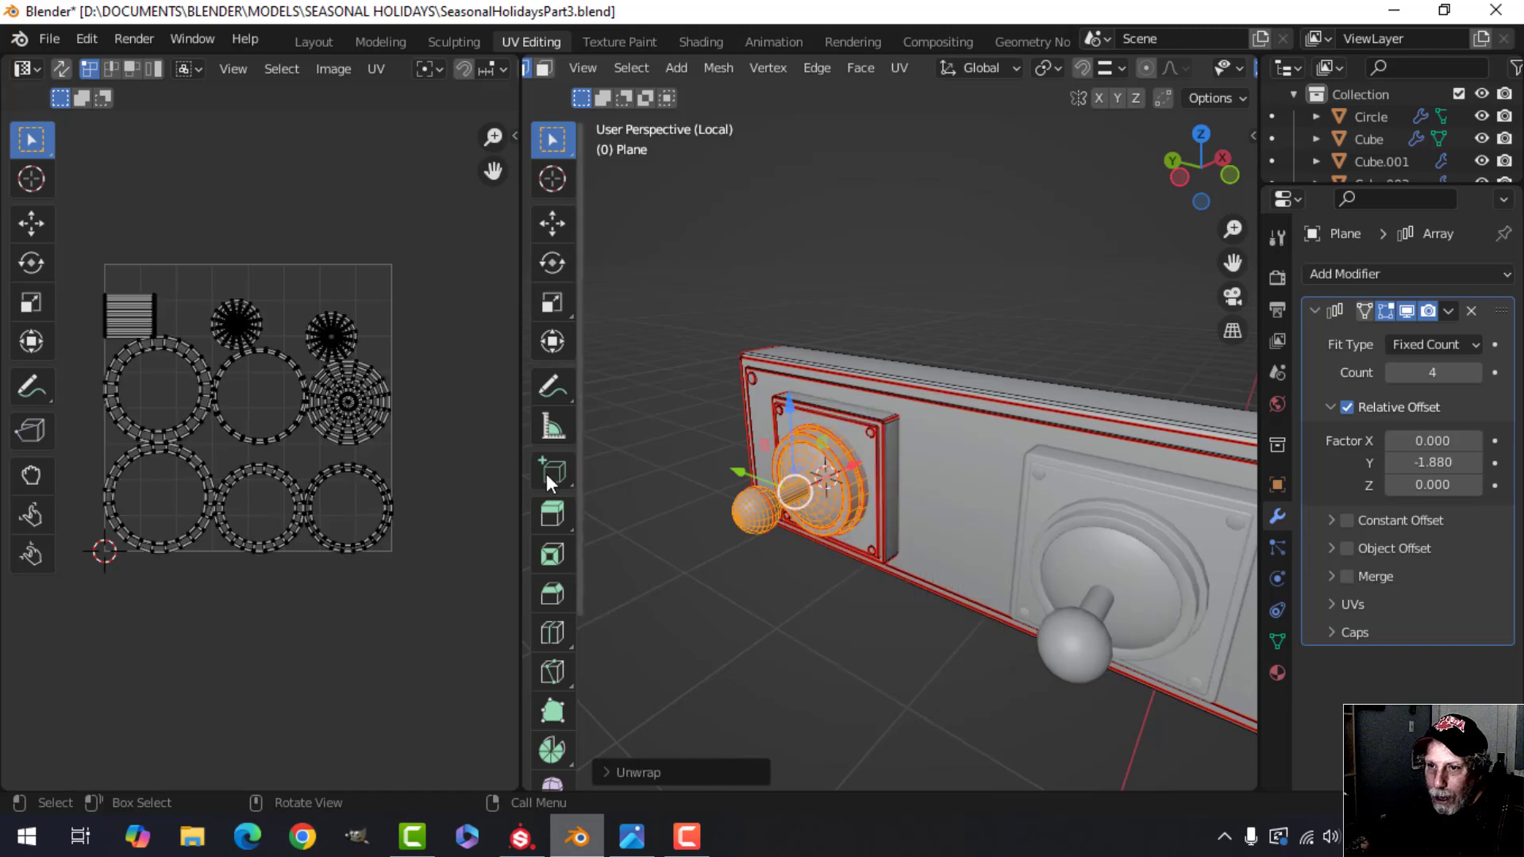
- Scale the newly unwrapped round lever islands to about 0.42 and move them above the UV square
key("a")
key("s")
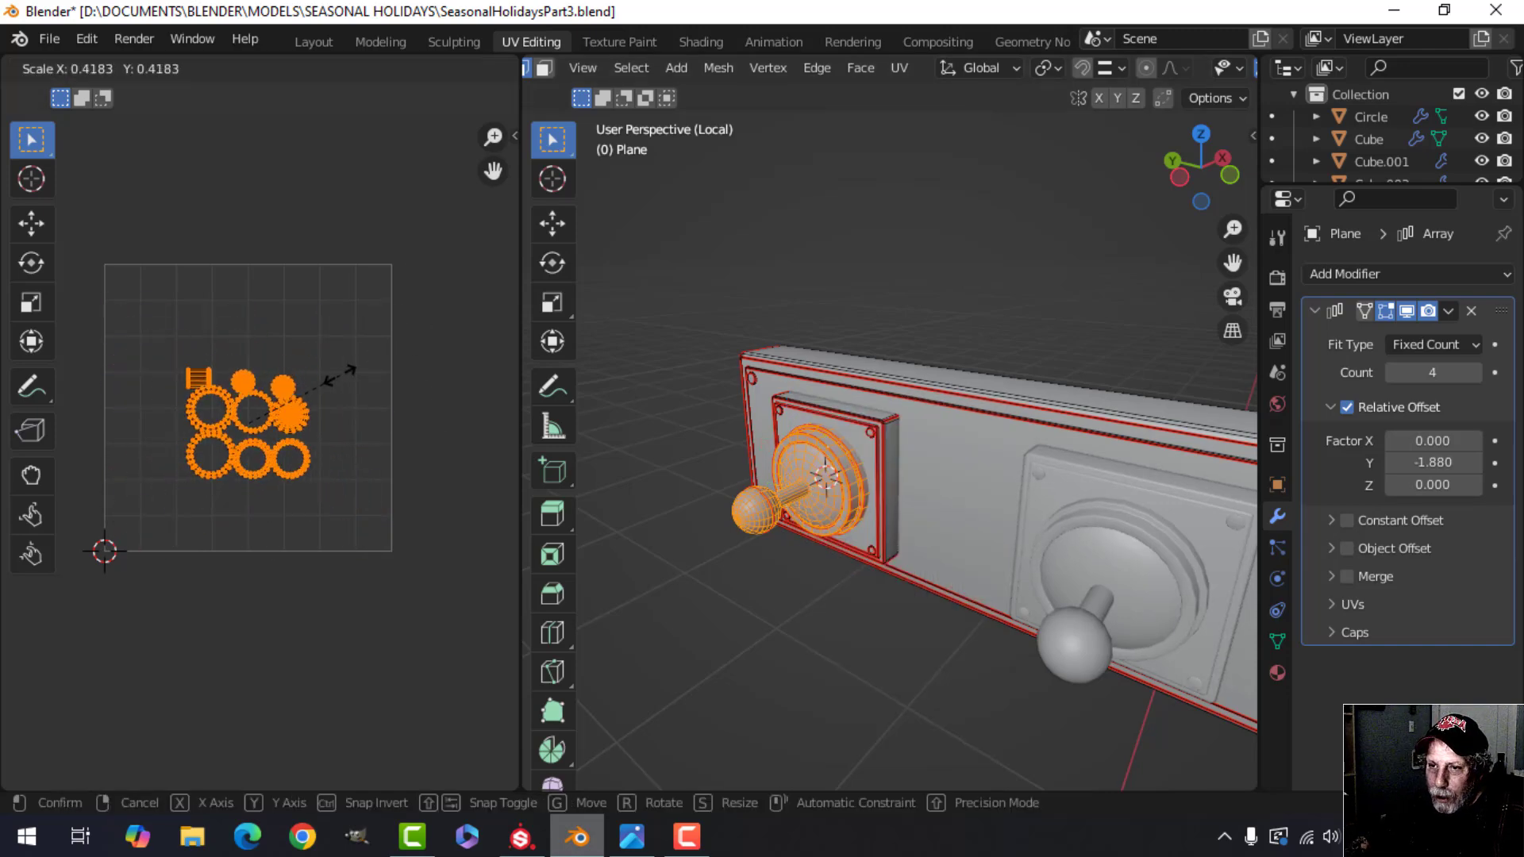
left_click(339, 286)
key("g")
left_click(353, 140)
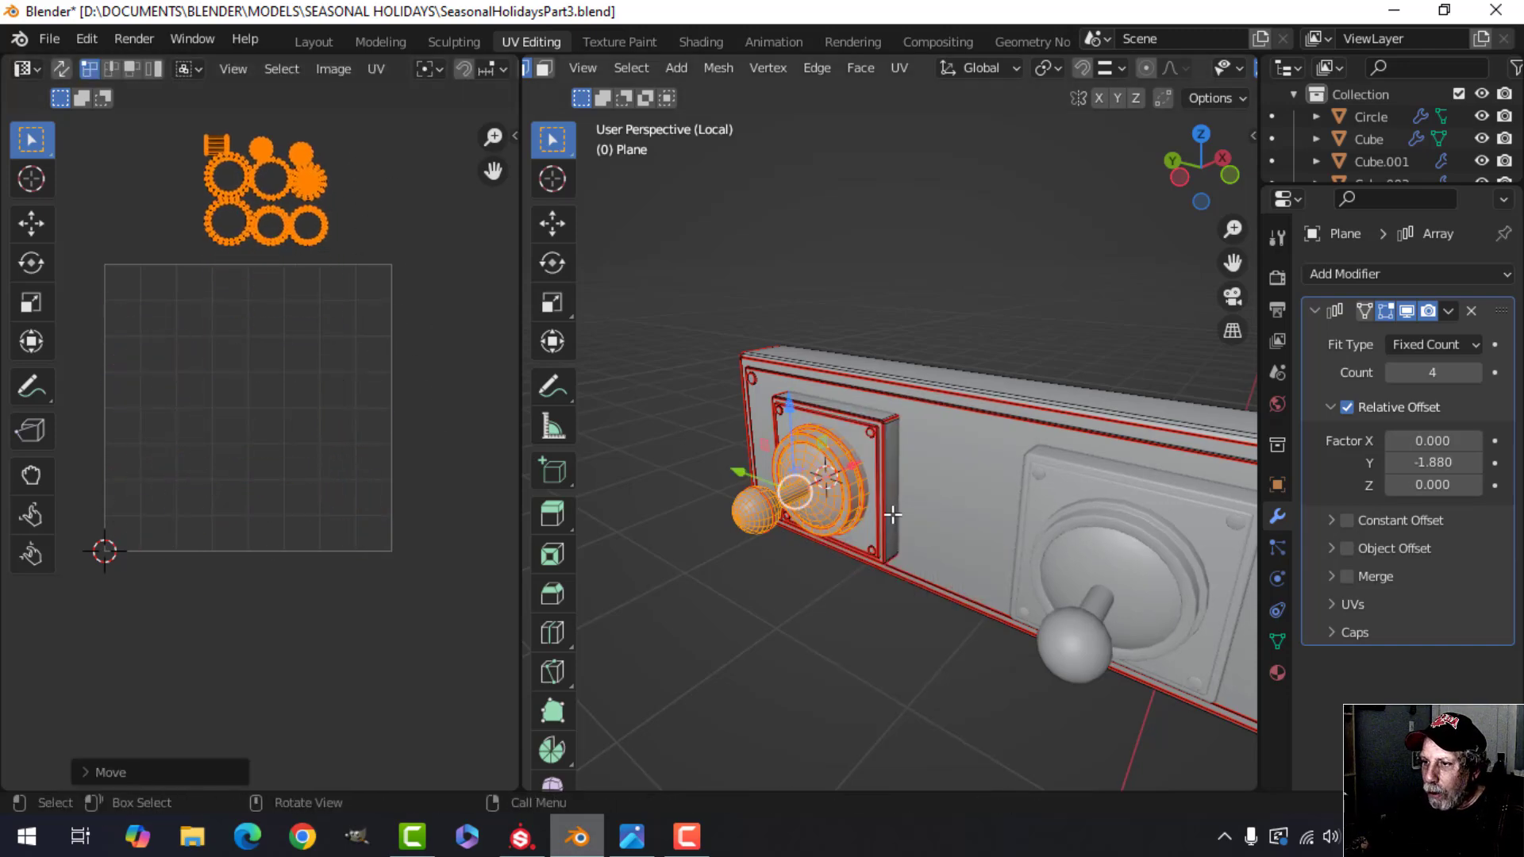
- Select the complete geometry of the panel and lever meshes along with all their UV islands
key("a")
key("a")
scroll(375, 402, "down", 1)
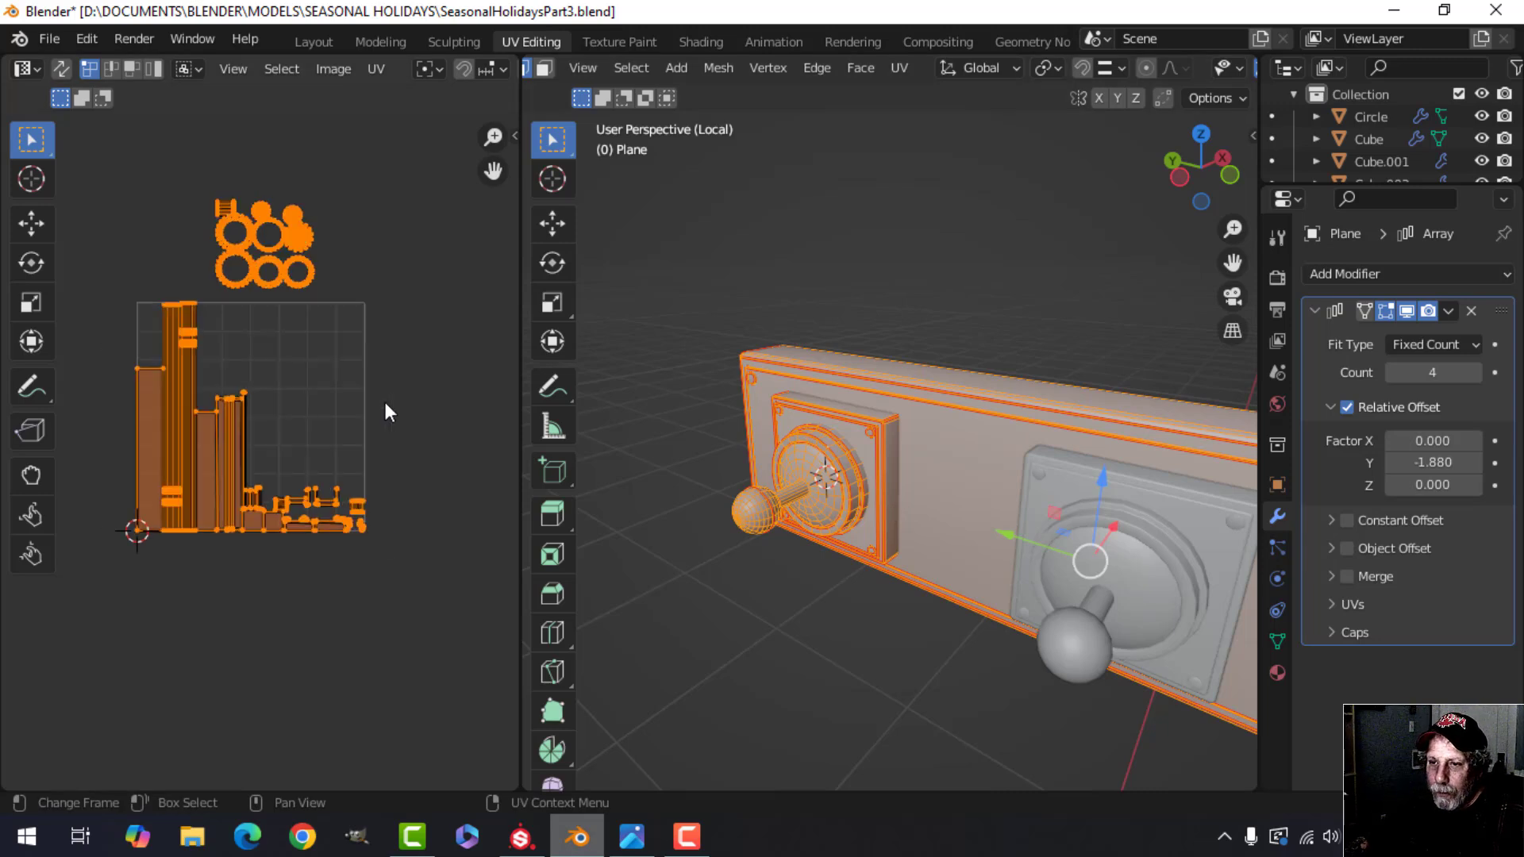
- Try averaging the scale of all UV islands
left_click(373, 69)
left_click(479, 479)
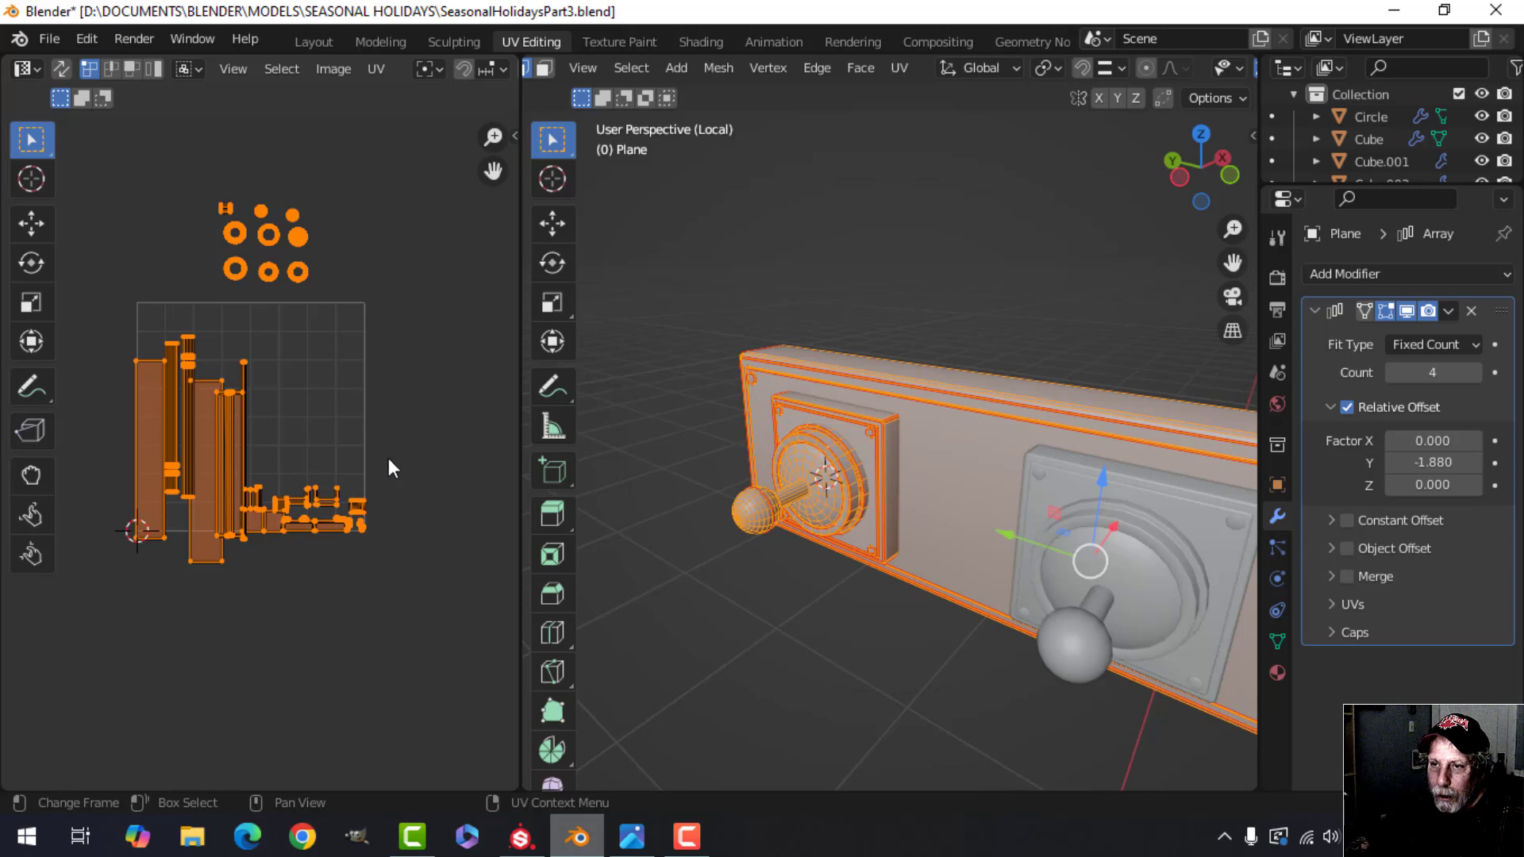
key("ctrl+z")
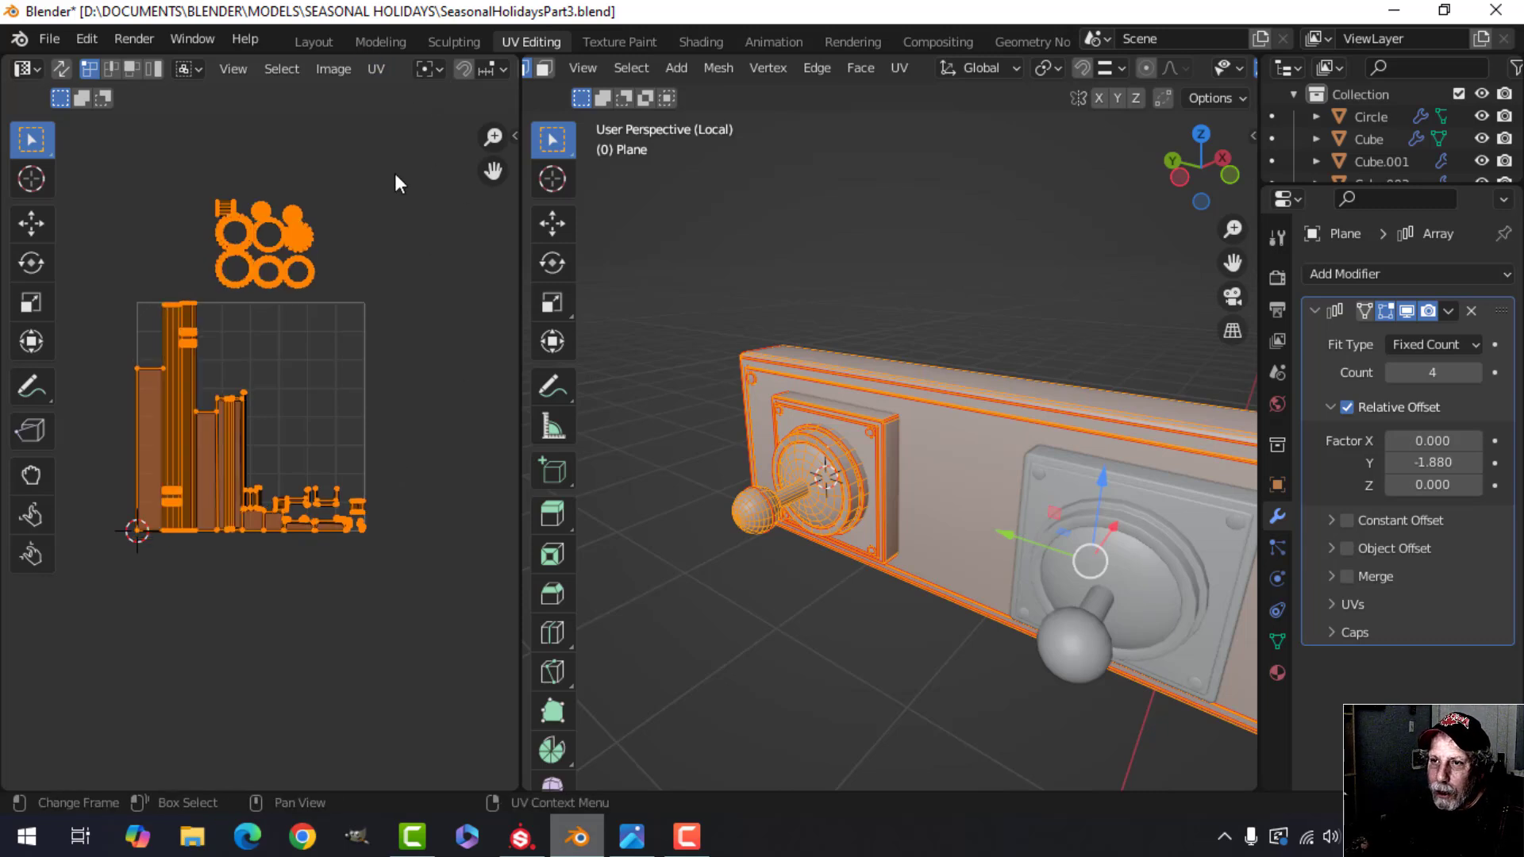
- Pack all UV islands, including the enlarged round lever pieces, into the UV square with Pack Islands
left_click(374, 69)
left_click(438, 458)
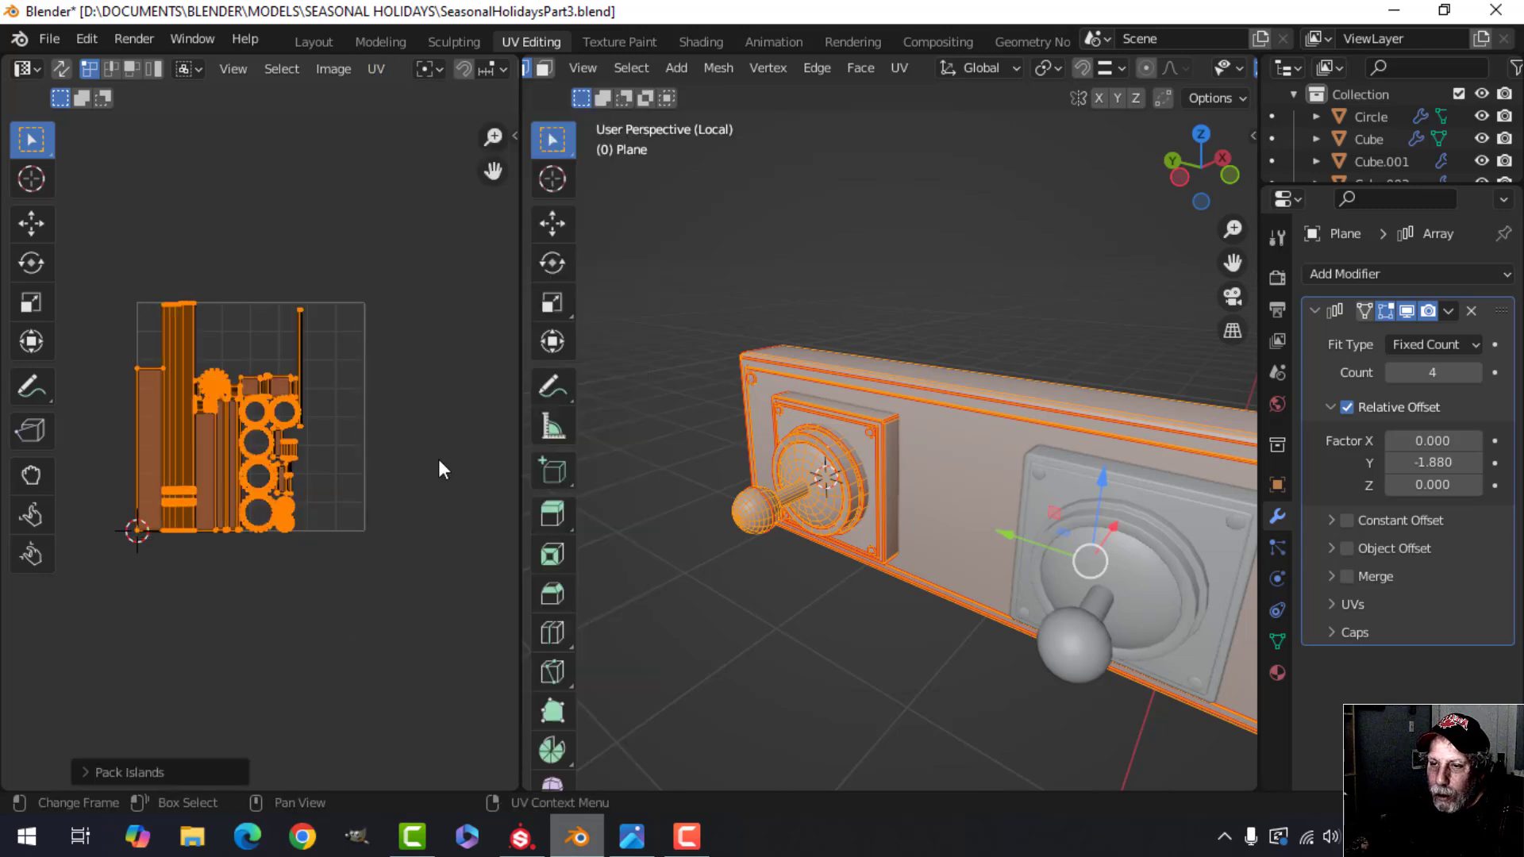
scroll(226, 409, "up", 6)
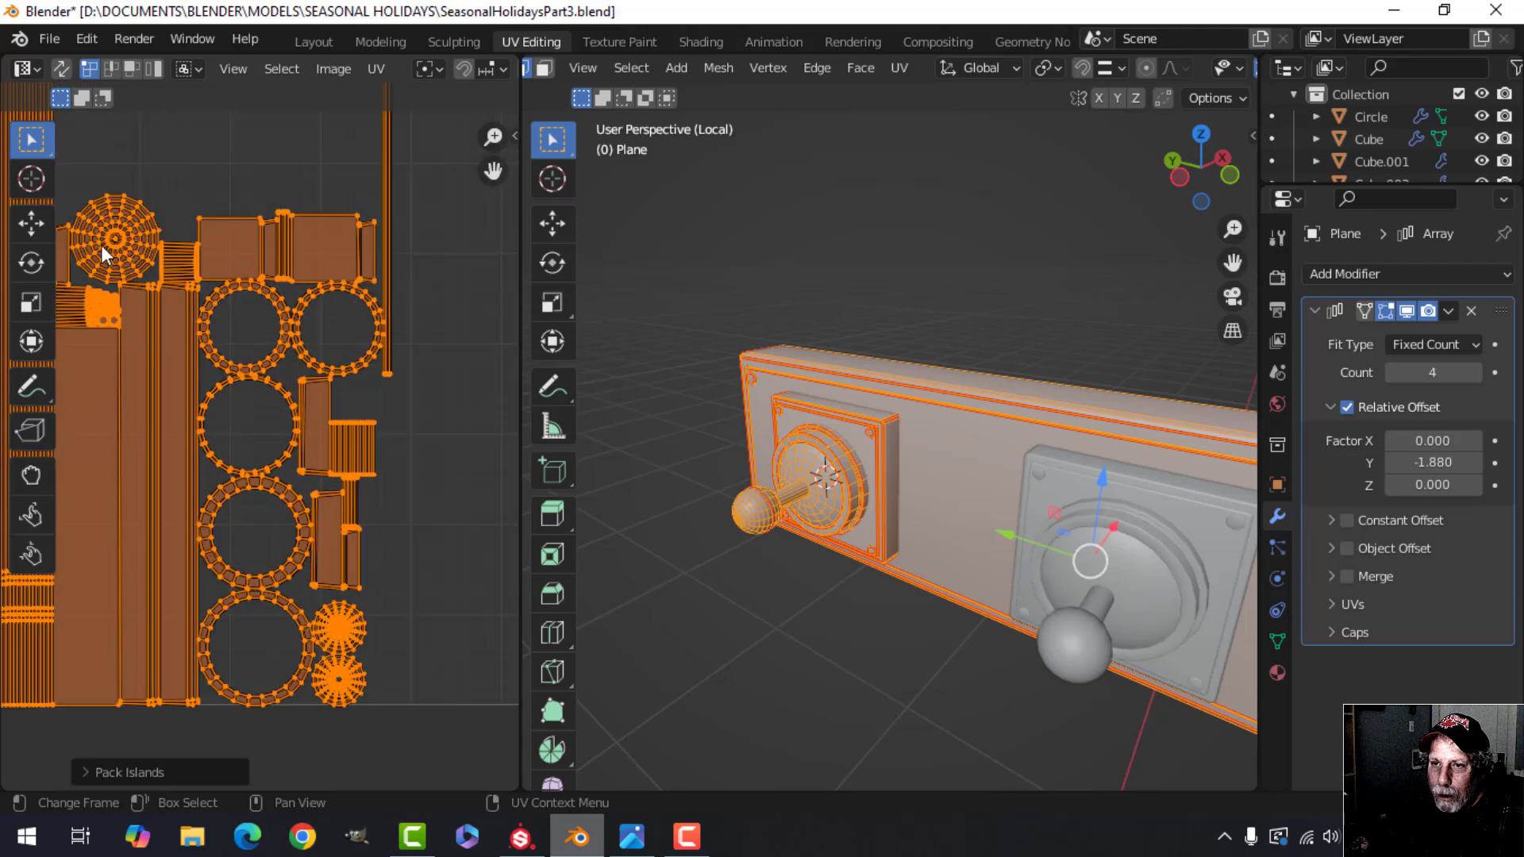
scroll(266, 435, "down", 3)
middle_click_drag(306, 460, 369, 461, "shift")
- Return to Object Mode, clear the selection and select only the long control panel object
key("Tab")
scroll(813, 465, "down", 4)
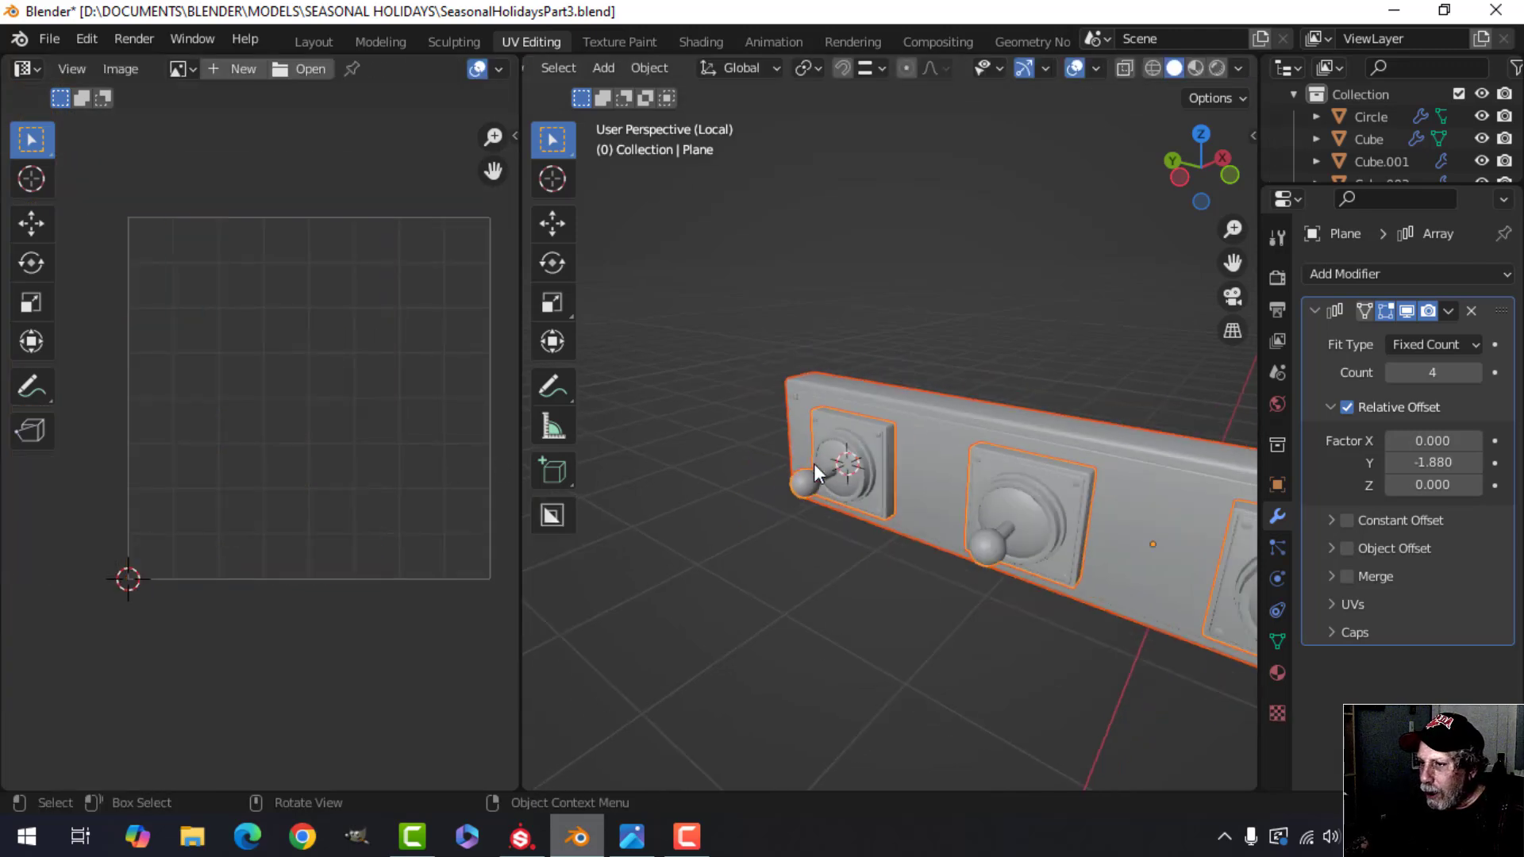
middle_click_drag(957, 488, 845, 446, "shift")
scroll(845, 444, "down", 4)
key("alt+a")
middle_click_drag(982, 487, 874, 513)
scroll(940, 498, "up", 3)
scroll(943, 492, "down", 3)
left_click(957, 493)
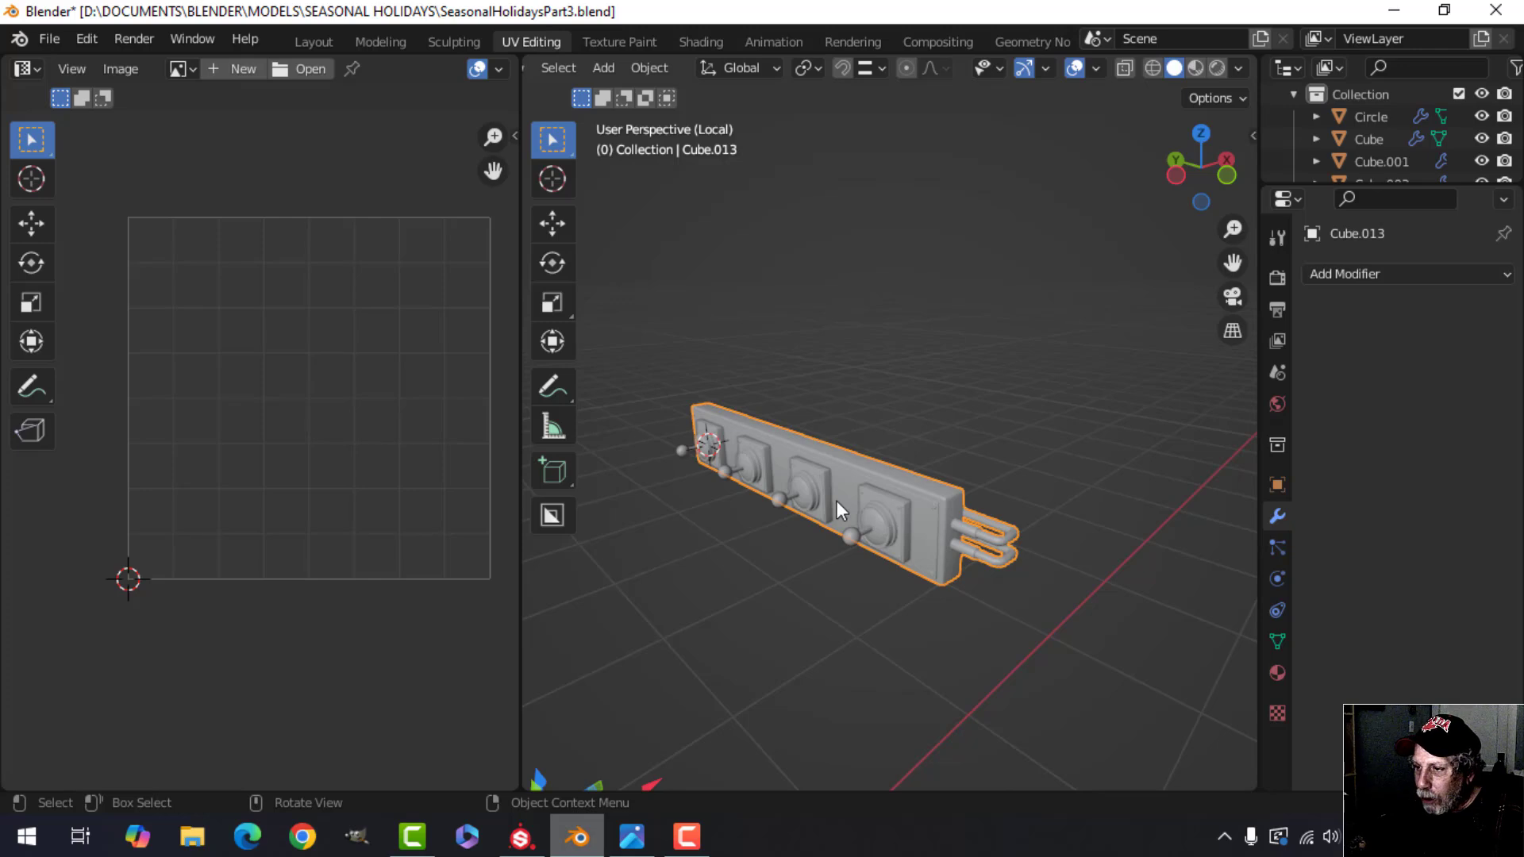
scroll(838, 501, "up", 3)
middle_click_drag(841, 501, 873, 493)
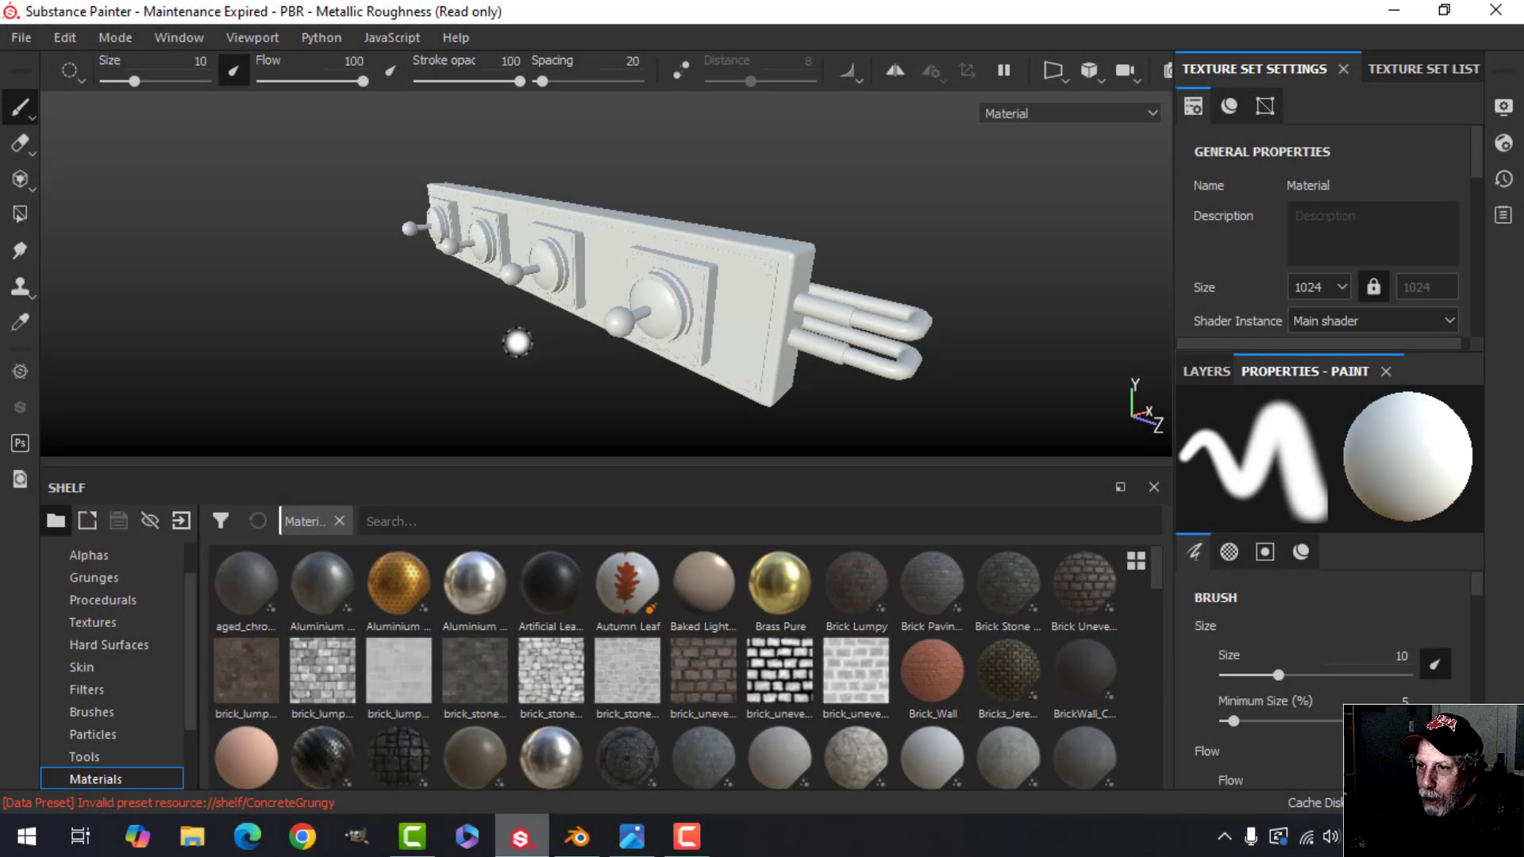
- In Substance Painter, bake the panel's mesh maps at an output size of 2048, excluding the ID and Thickness maps
mouse_move(517, 343)
left_mouse_down("alt")
mouse_move(653, 323)
mouse_move(736, 341)
left_mouse_up("alt")
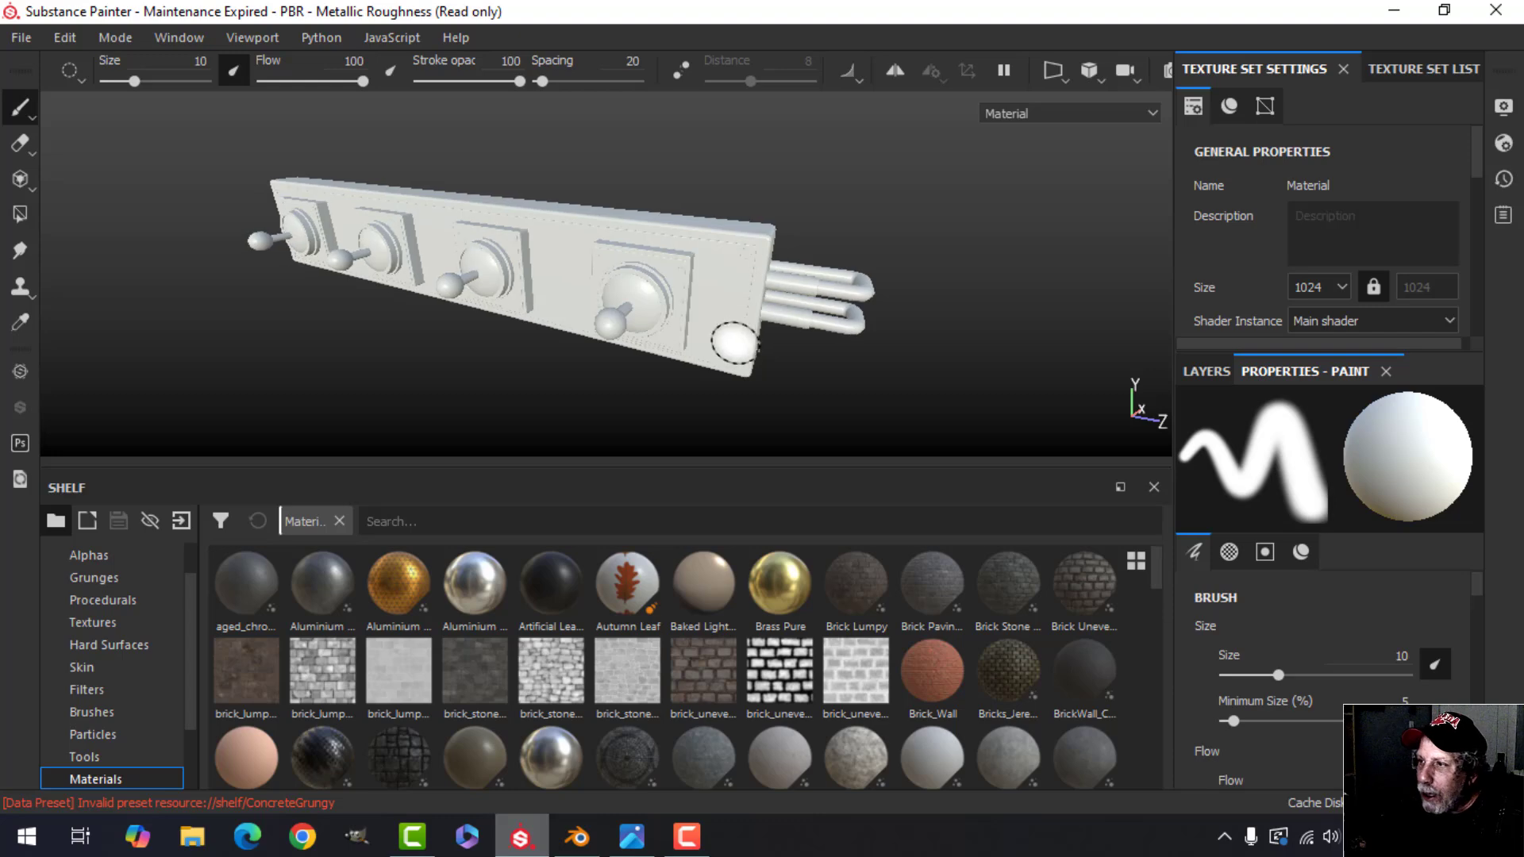
scroll(1375, 188, "down", 3)
scroll(1375, 187, "down", 5)
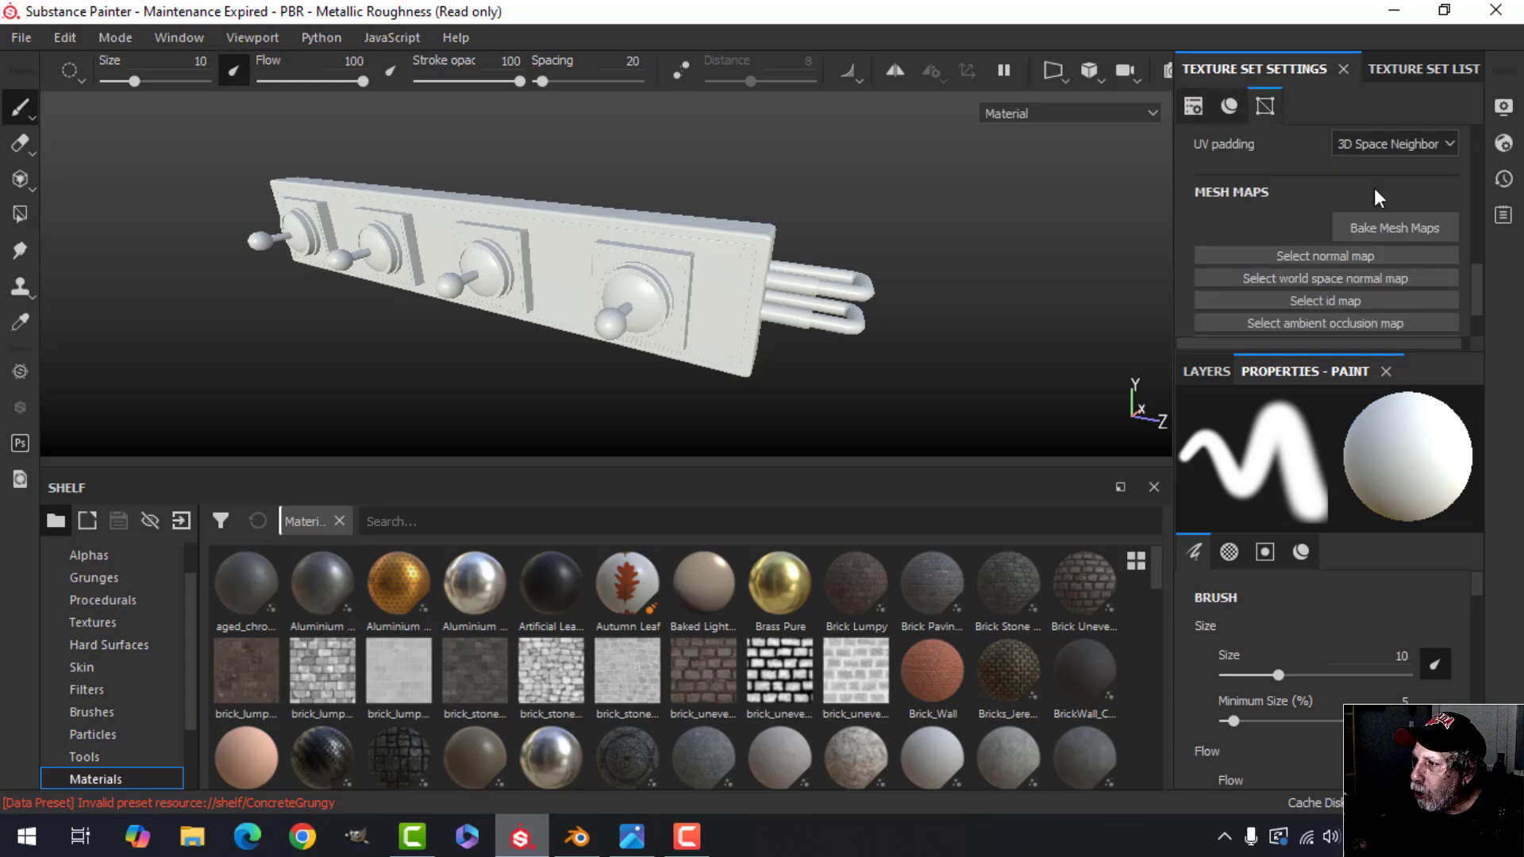
left_click(1391, 229)
left_click(777, 105)
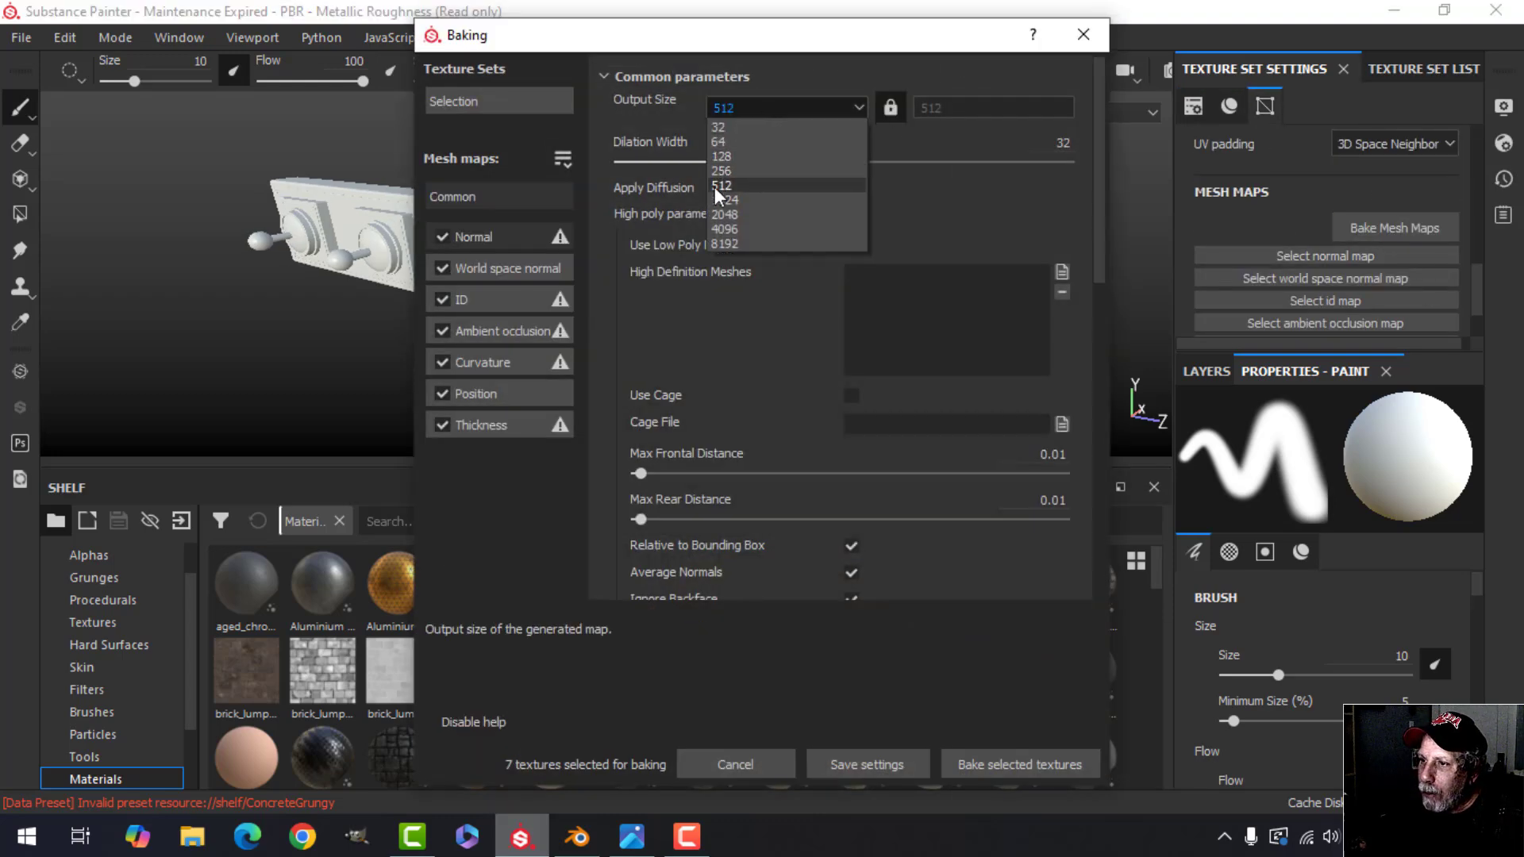
left_click(731, 213)
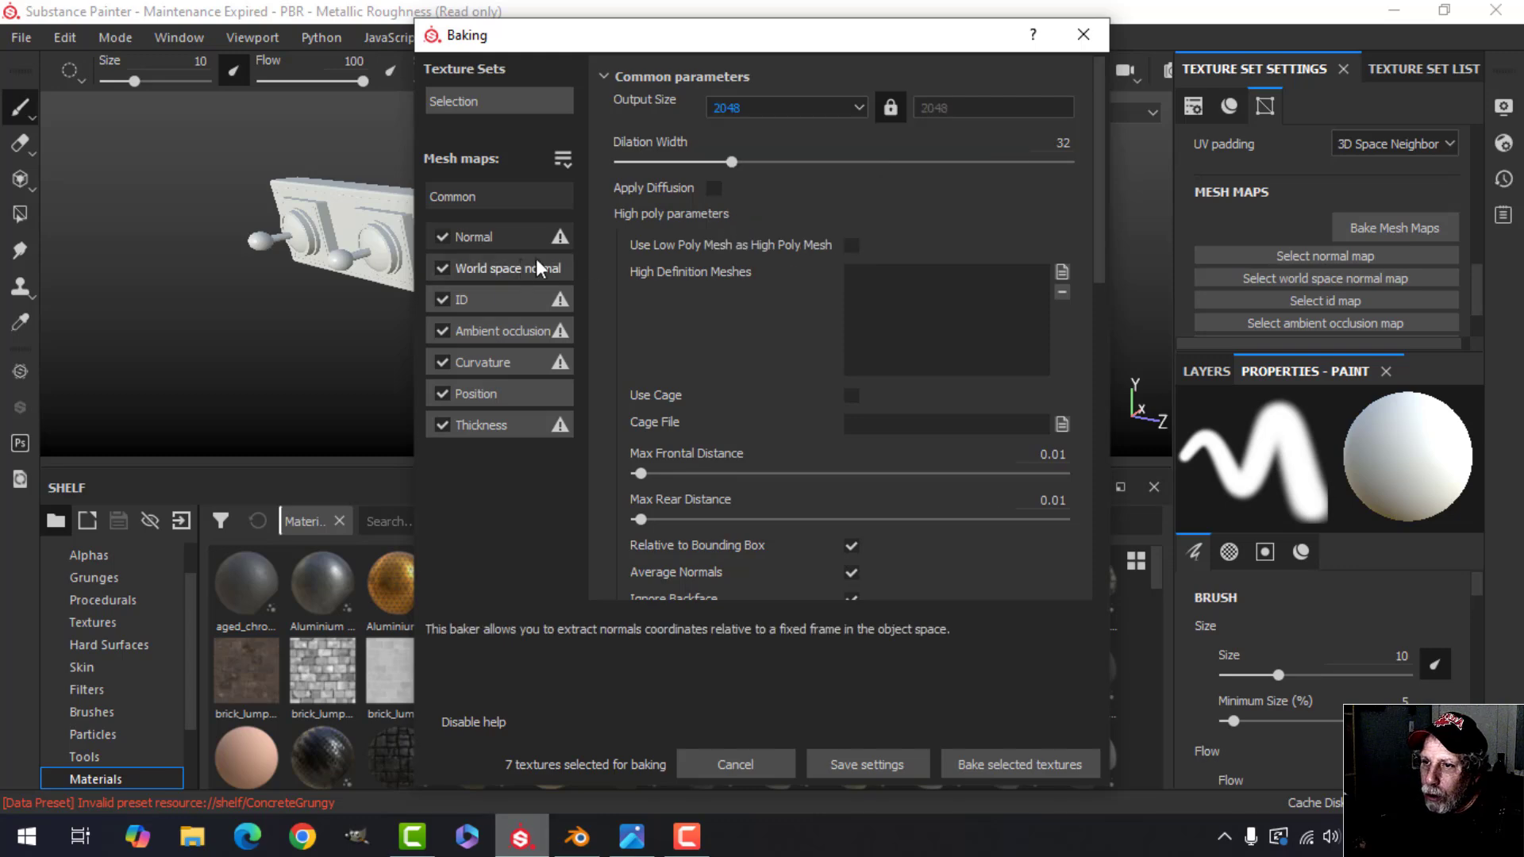
left_click(444, 300)
left_click(446, 426)
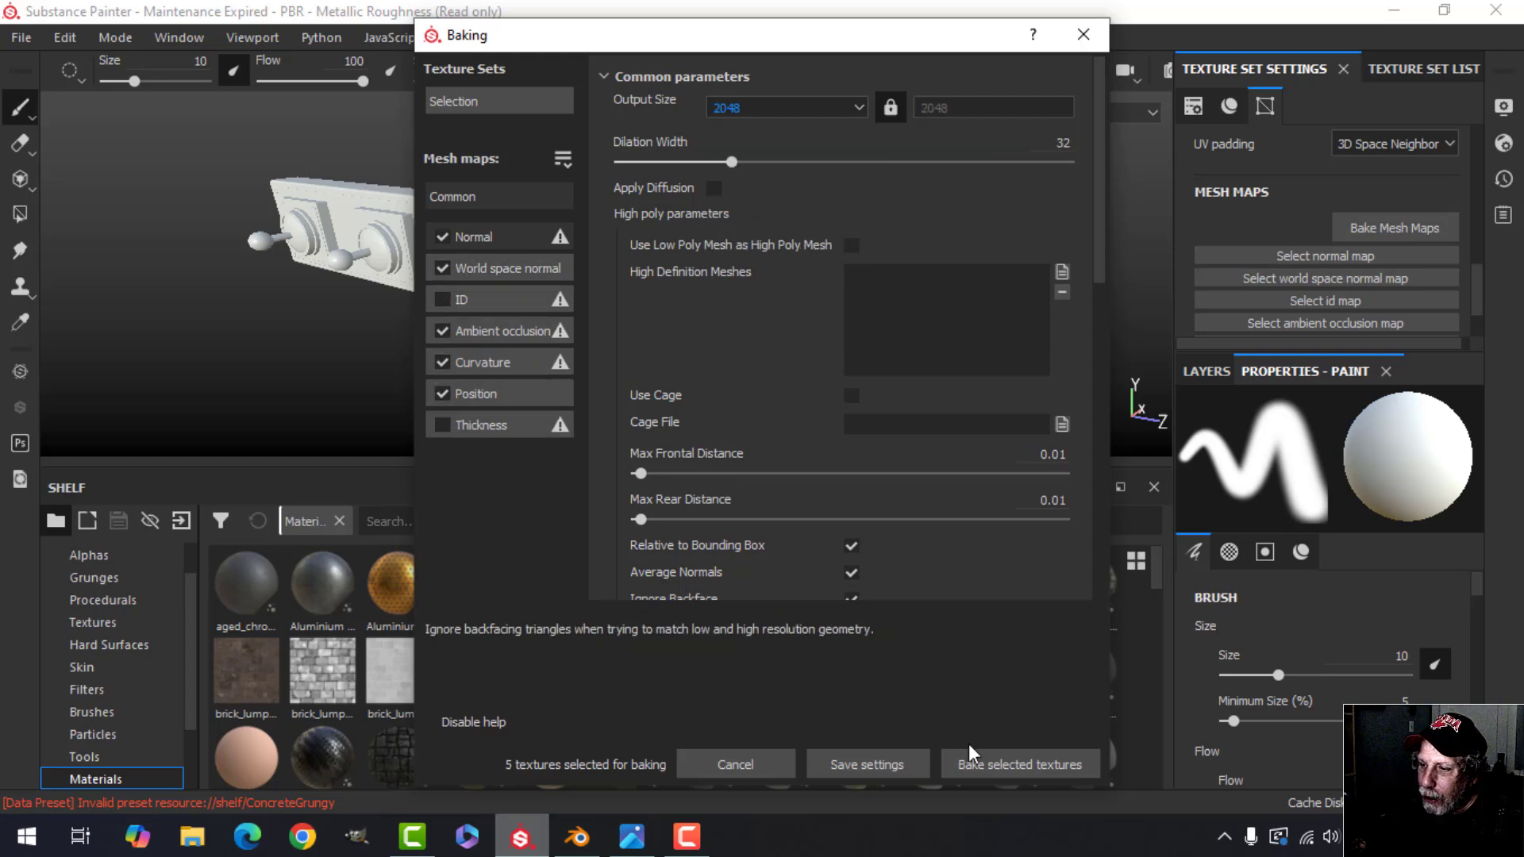
left_click(1011, 765)
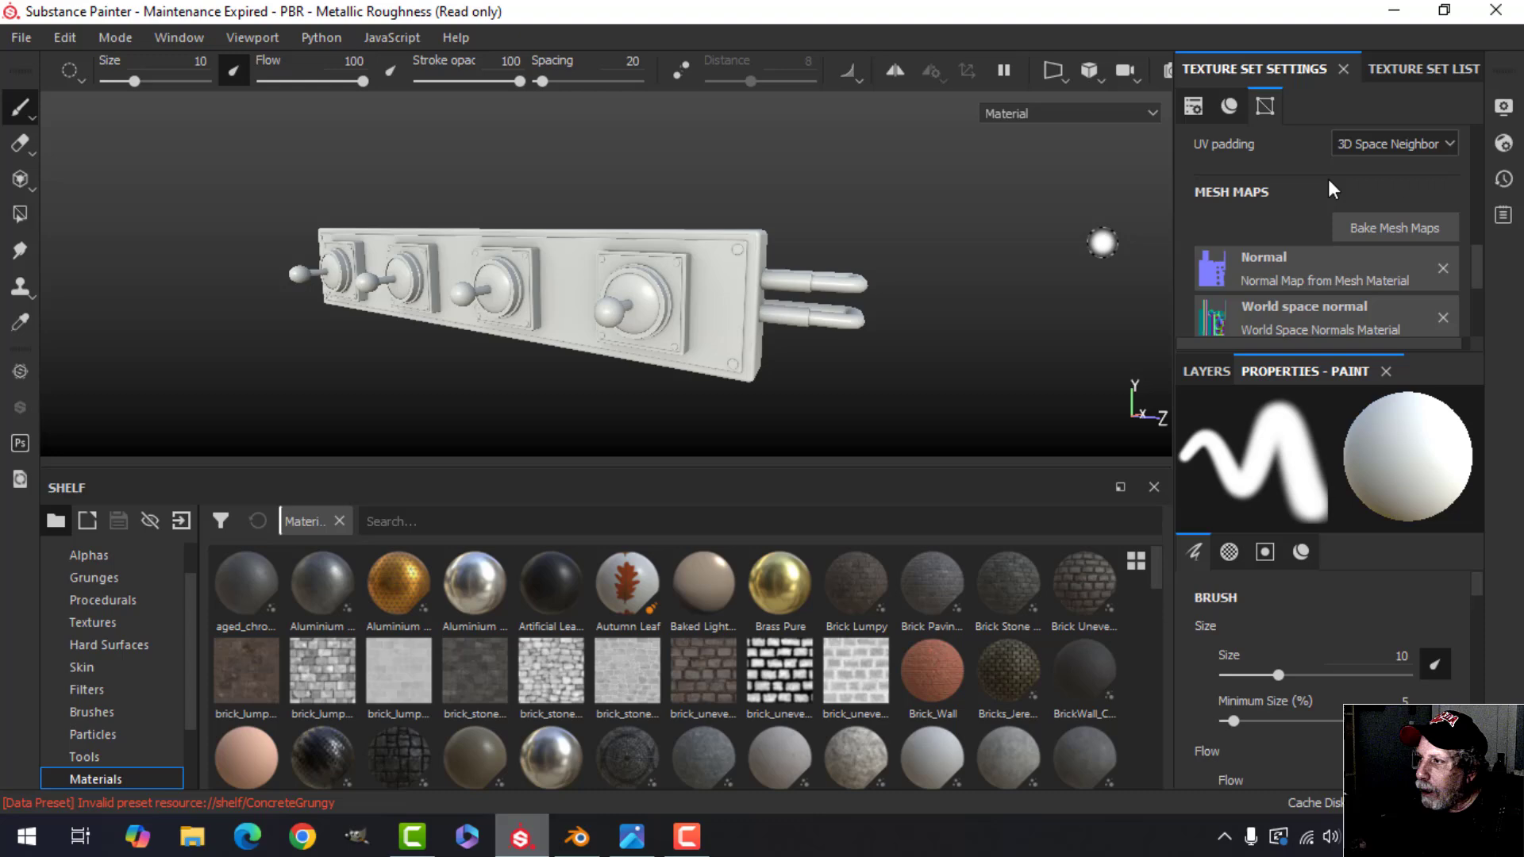
- Activate Temporal Anti-Aliasing in the display settings and examine the baked panel and levers up close
left_click(1503, 106)
scroll(1214, 523, "down", 2)
scroll(1196, 524, "down", 3)
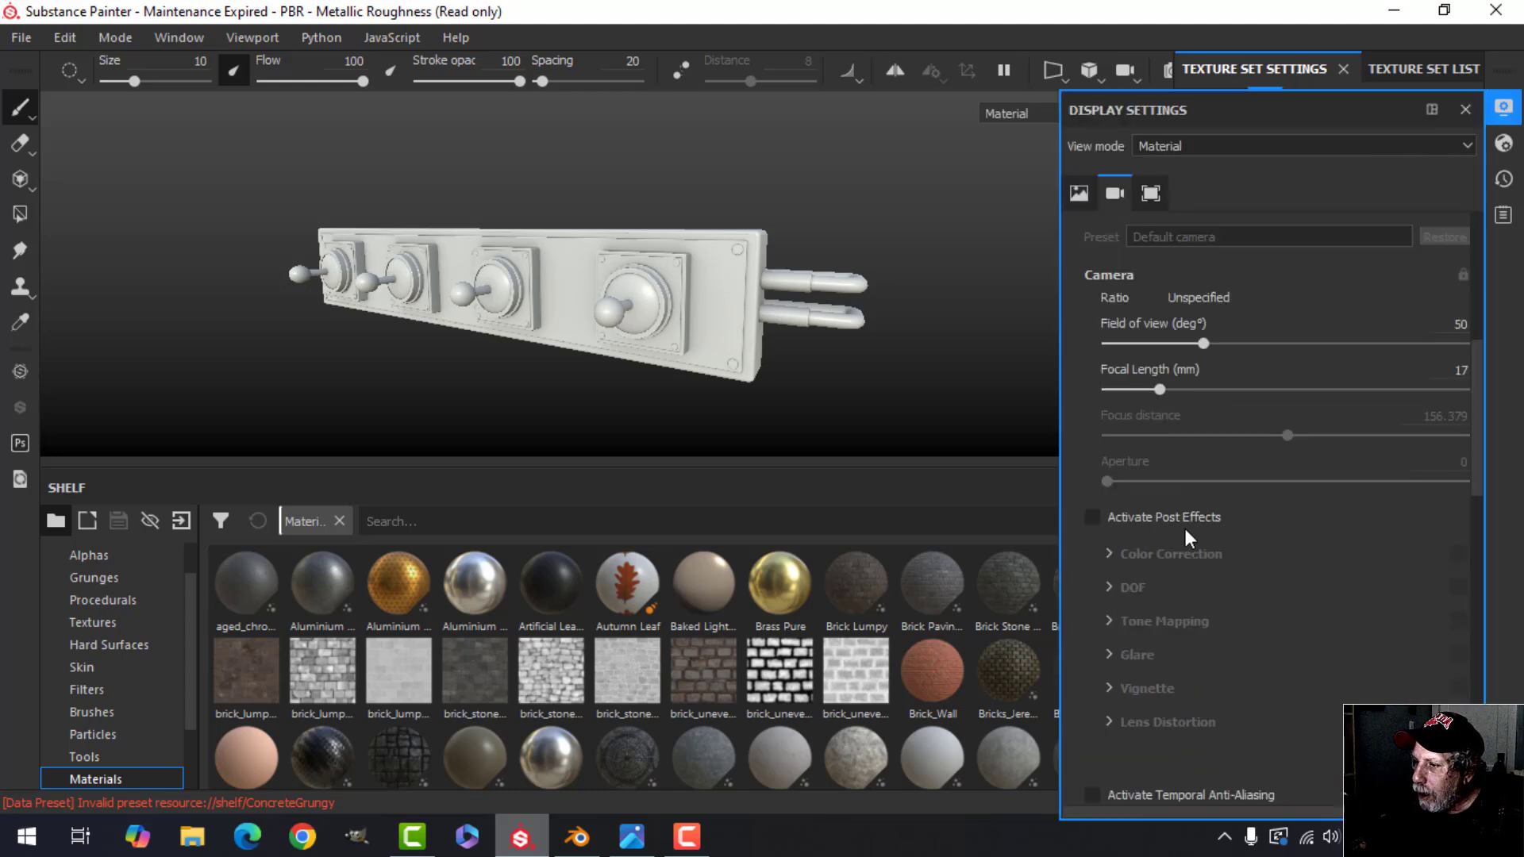
left_click(1092, 660)
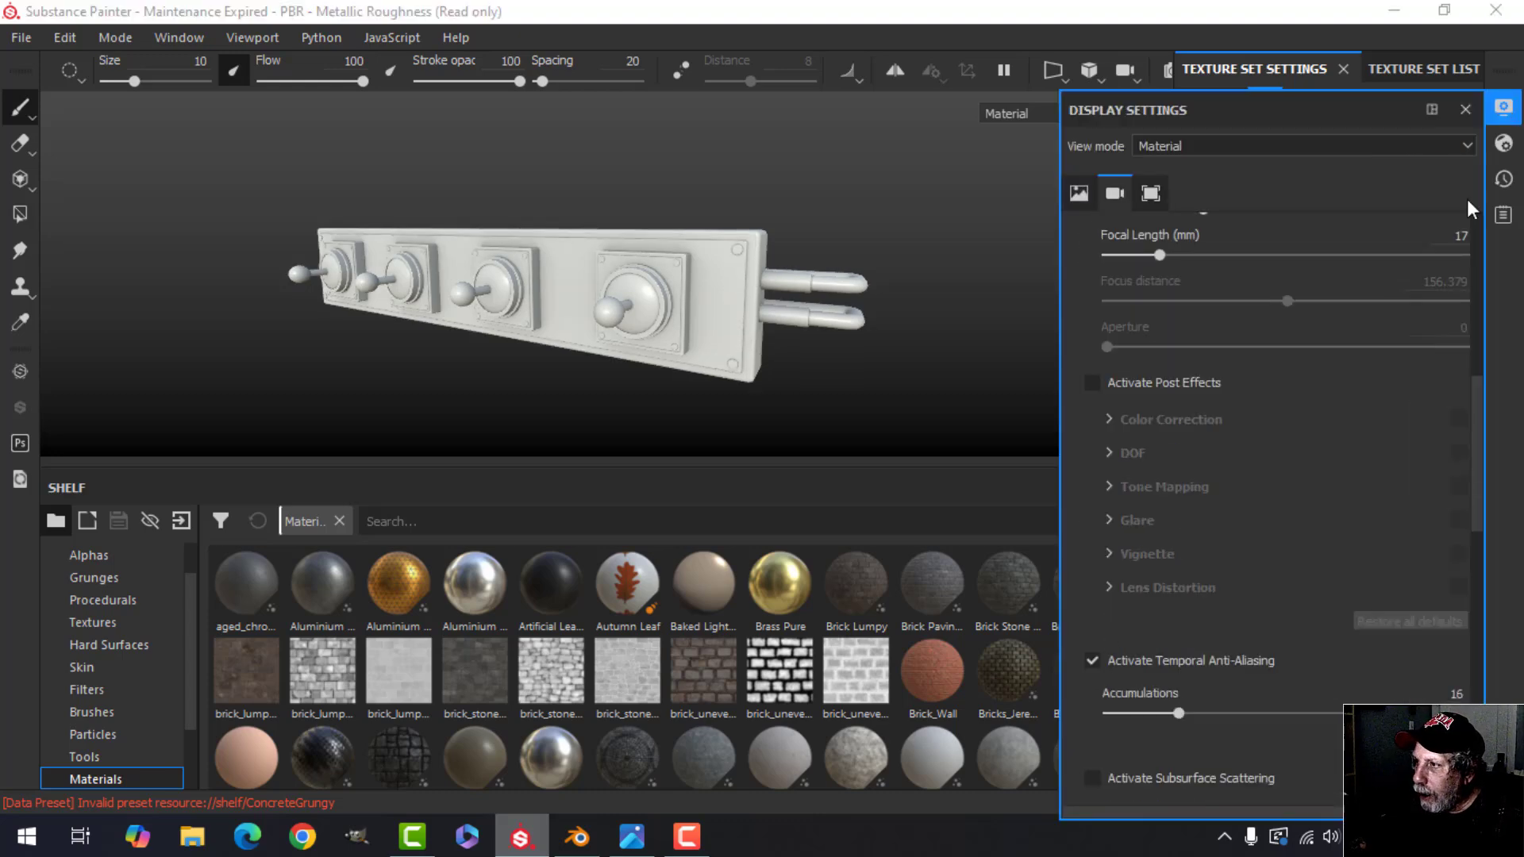
left_click(1503, 107)
mouse_move(931, 282)
left_mouse_down("alt")
mouse_move(826, 354)
mouse_move(654, 383)
mouse_move(600, 369)
mouse_move(665, 339)
mouse_move(484, 258)
mouse_move(687, 278)
left_mouse_up("alt")
scroll(596, 351, "up", 3)
scroll(685, 273, "up", 3)
scroll(615, 298, "down", 2)
scroll(614, 300, "down", 4)
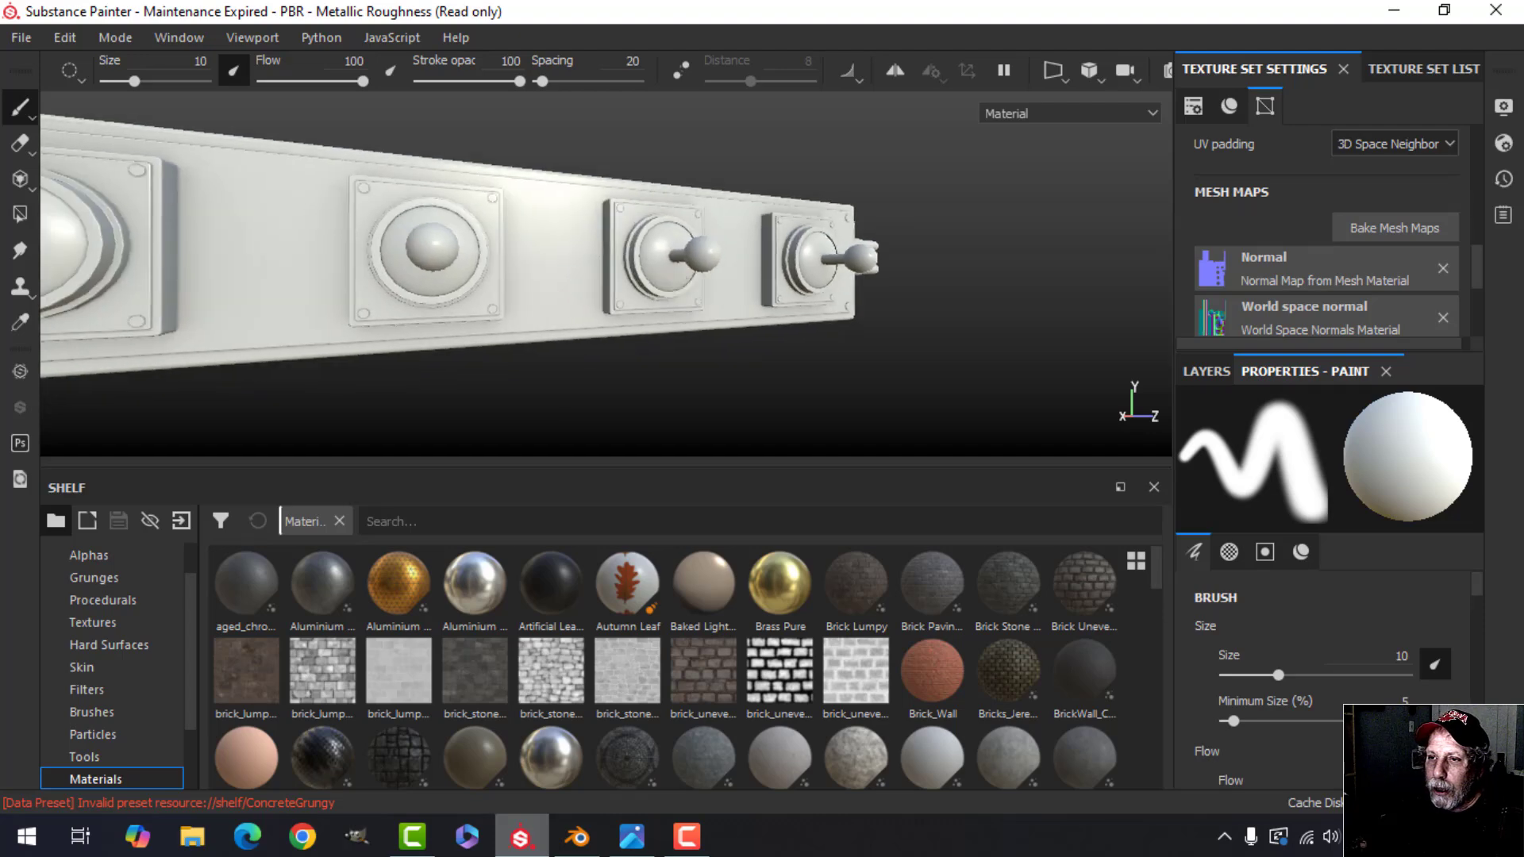
- Delete the existing paint layer so the layer stack is empty
left_click_drag(592, 333, 640, 326, "alt")
middle_click_drag(640, 326, 670, 330, "alt")
scroll(670, 331, "up", 1)
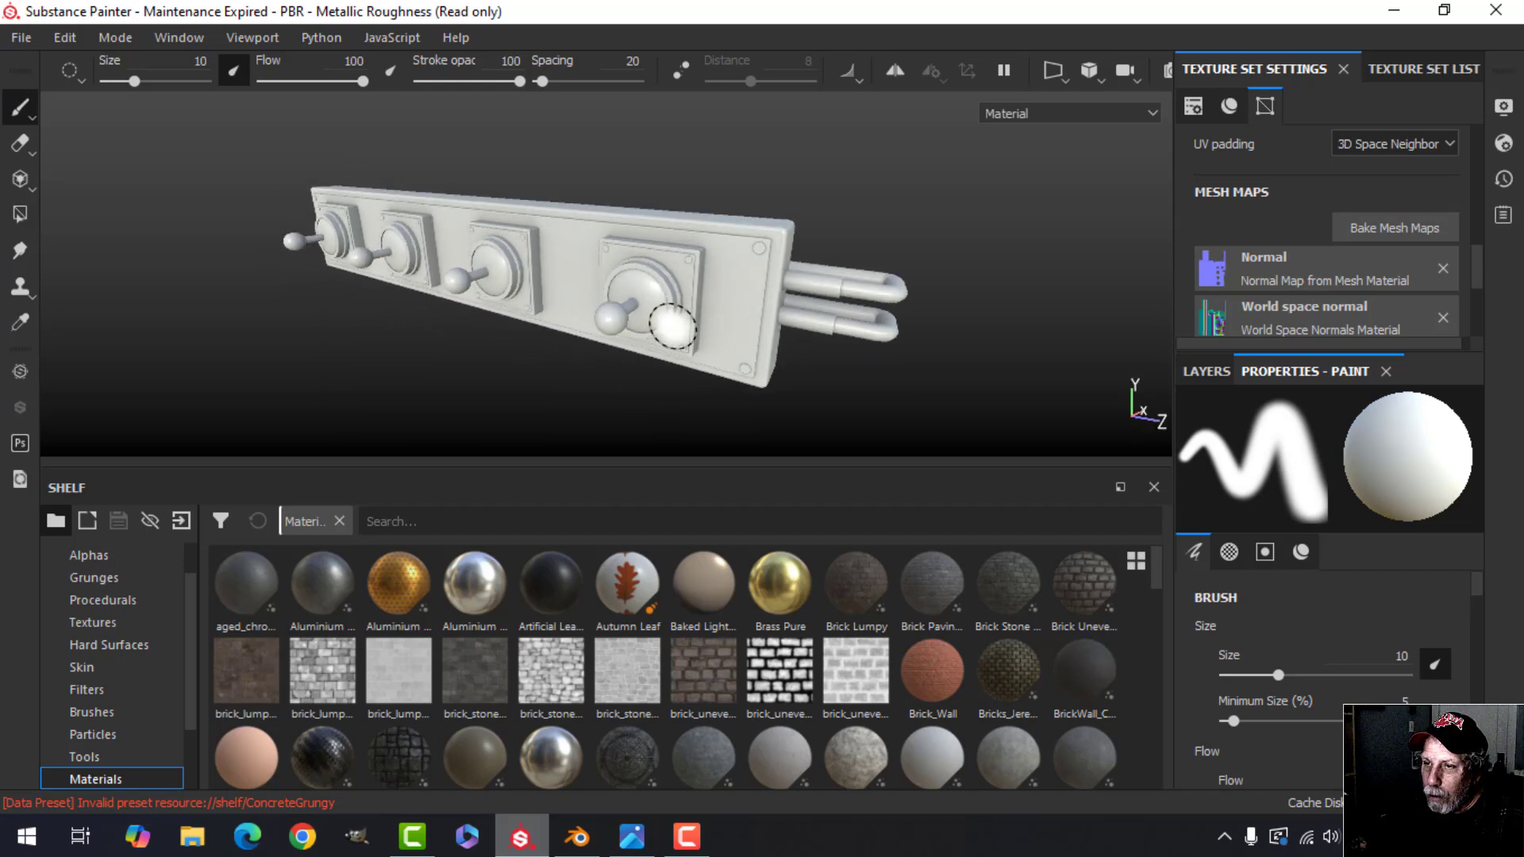
left_click_drag(670, 330, 729, 314, "alt")
middle_click_drag(730, 314, 736, 311, "alt")
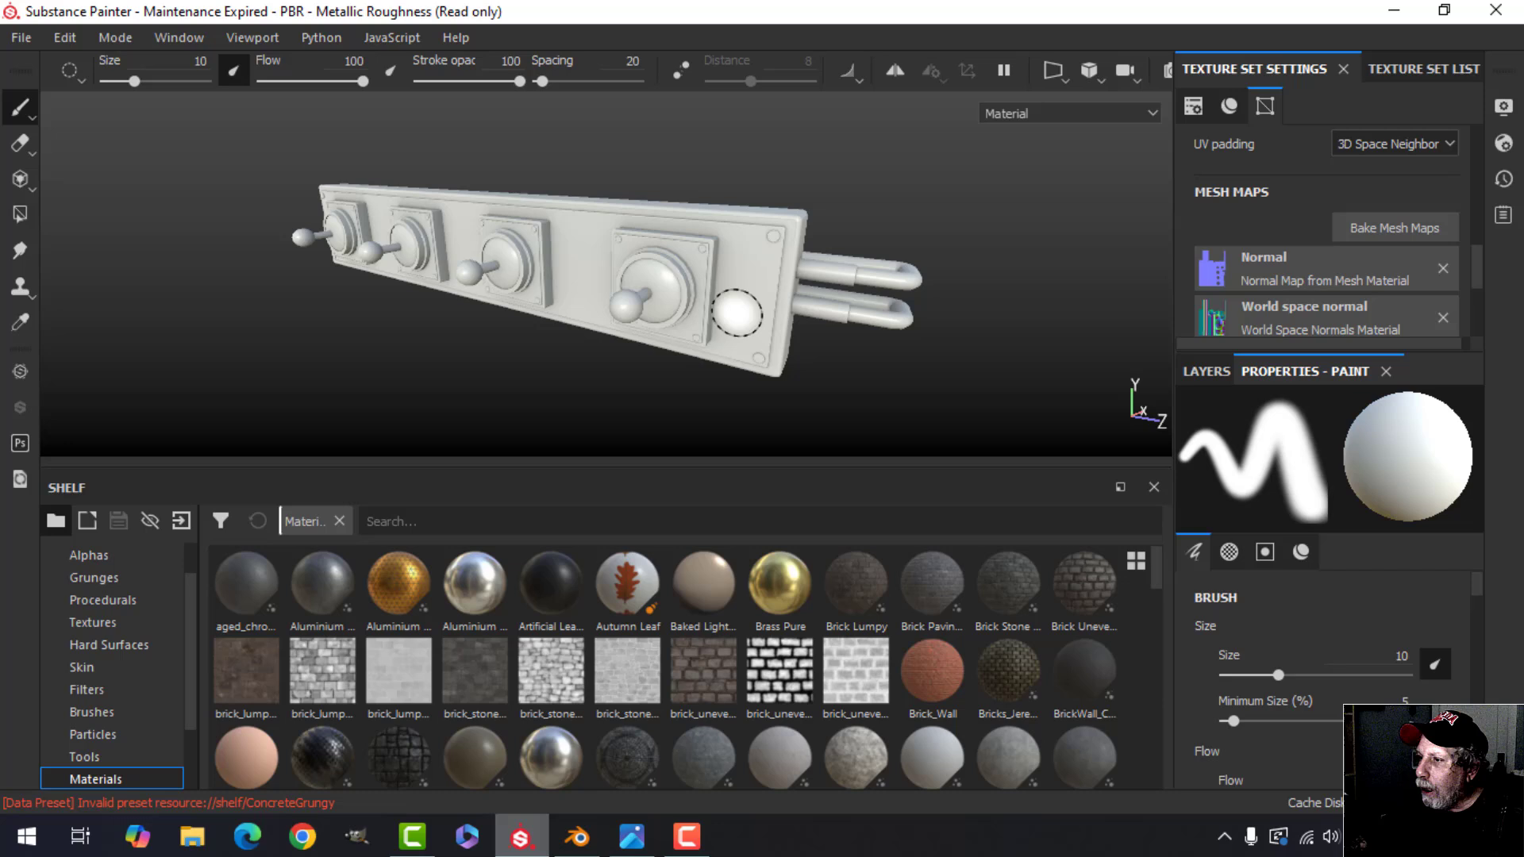
left_click(1204, 371)
left_click(1463, 405)
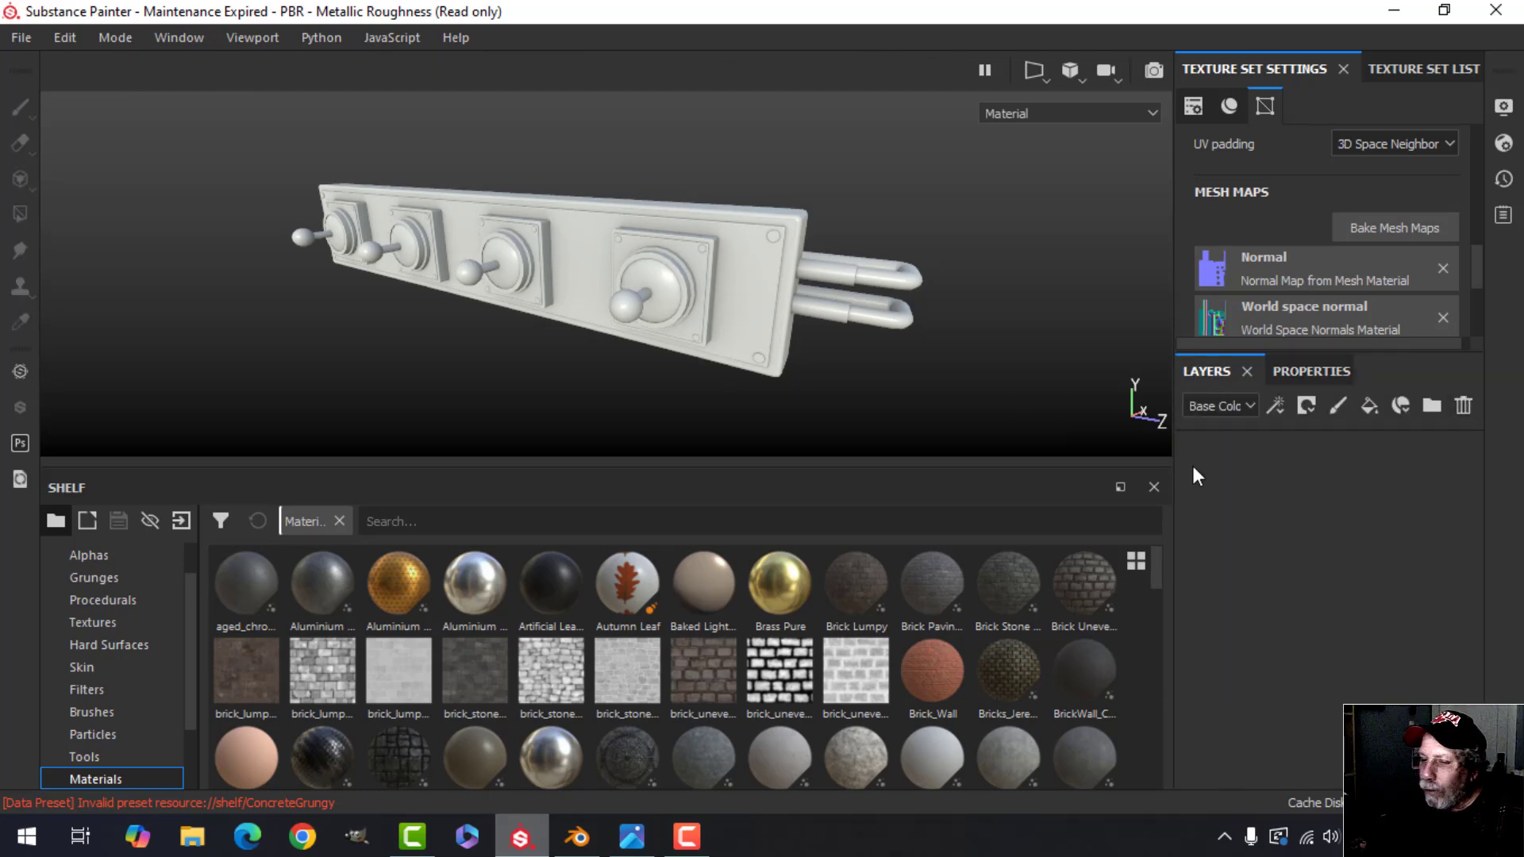
- Search the smart materials for "boo" and add the SpaceBooth smart material to the layer stack
scroll(76, 722, "down", 1)
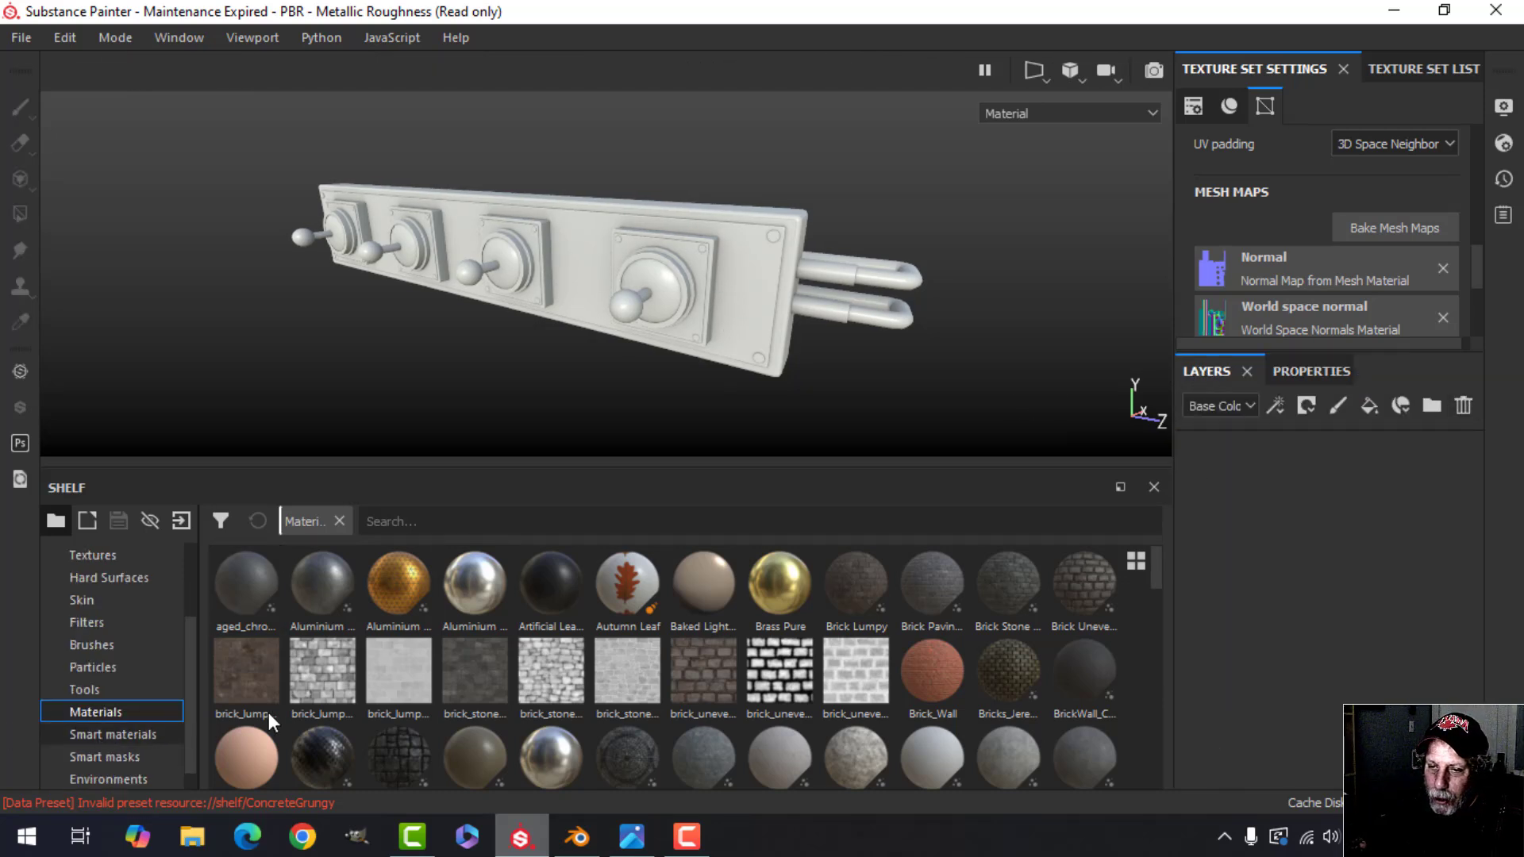
left_click(113, 734)
left_click(438, 523)
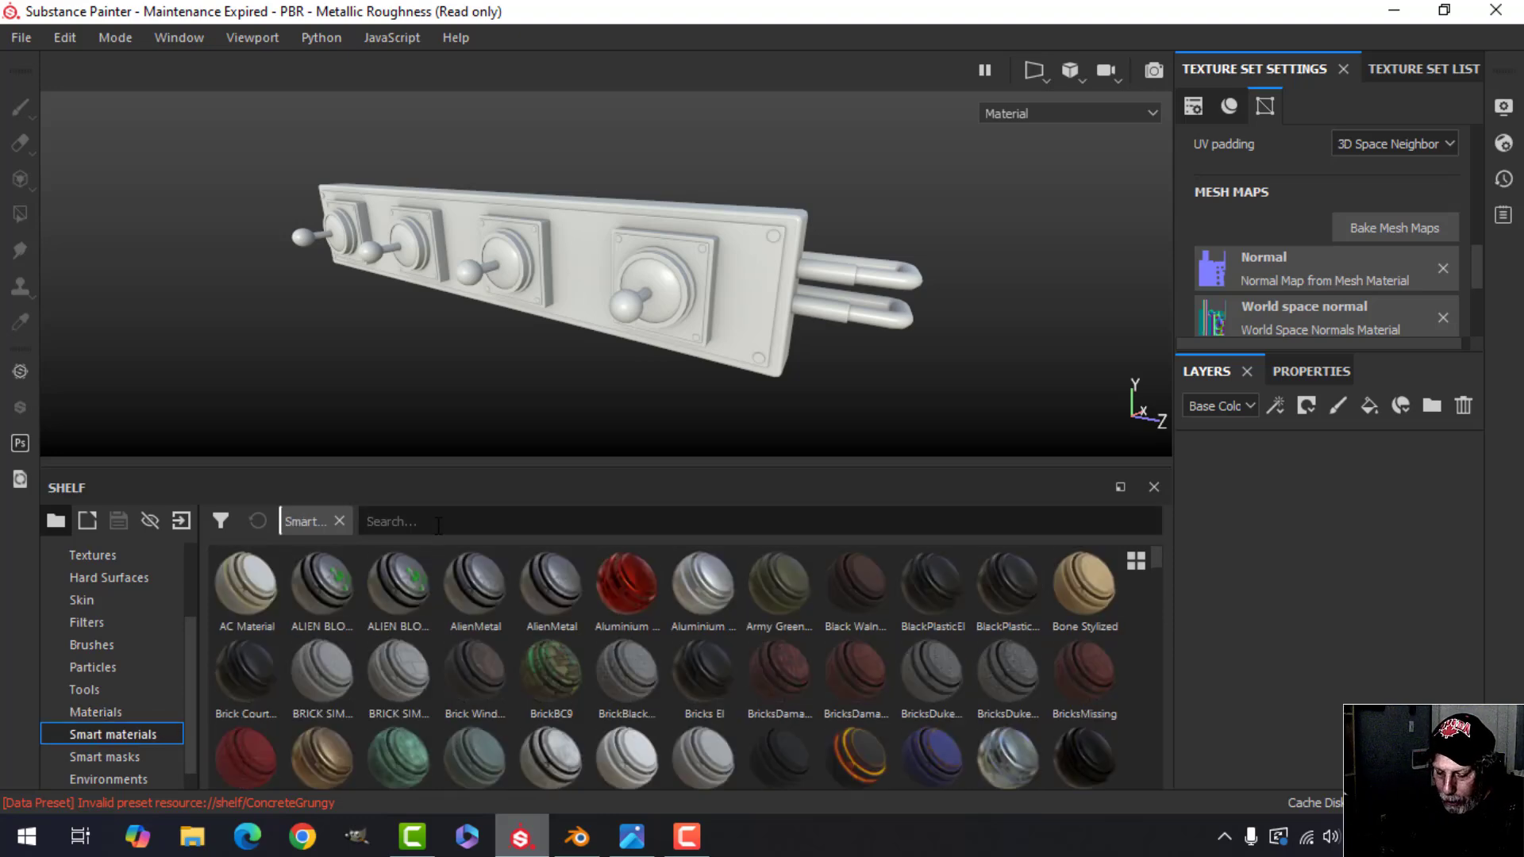
type("boo")
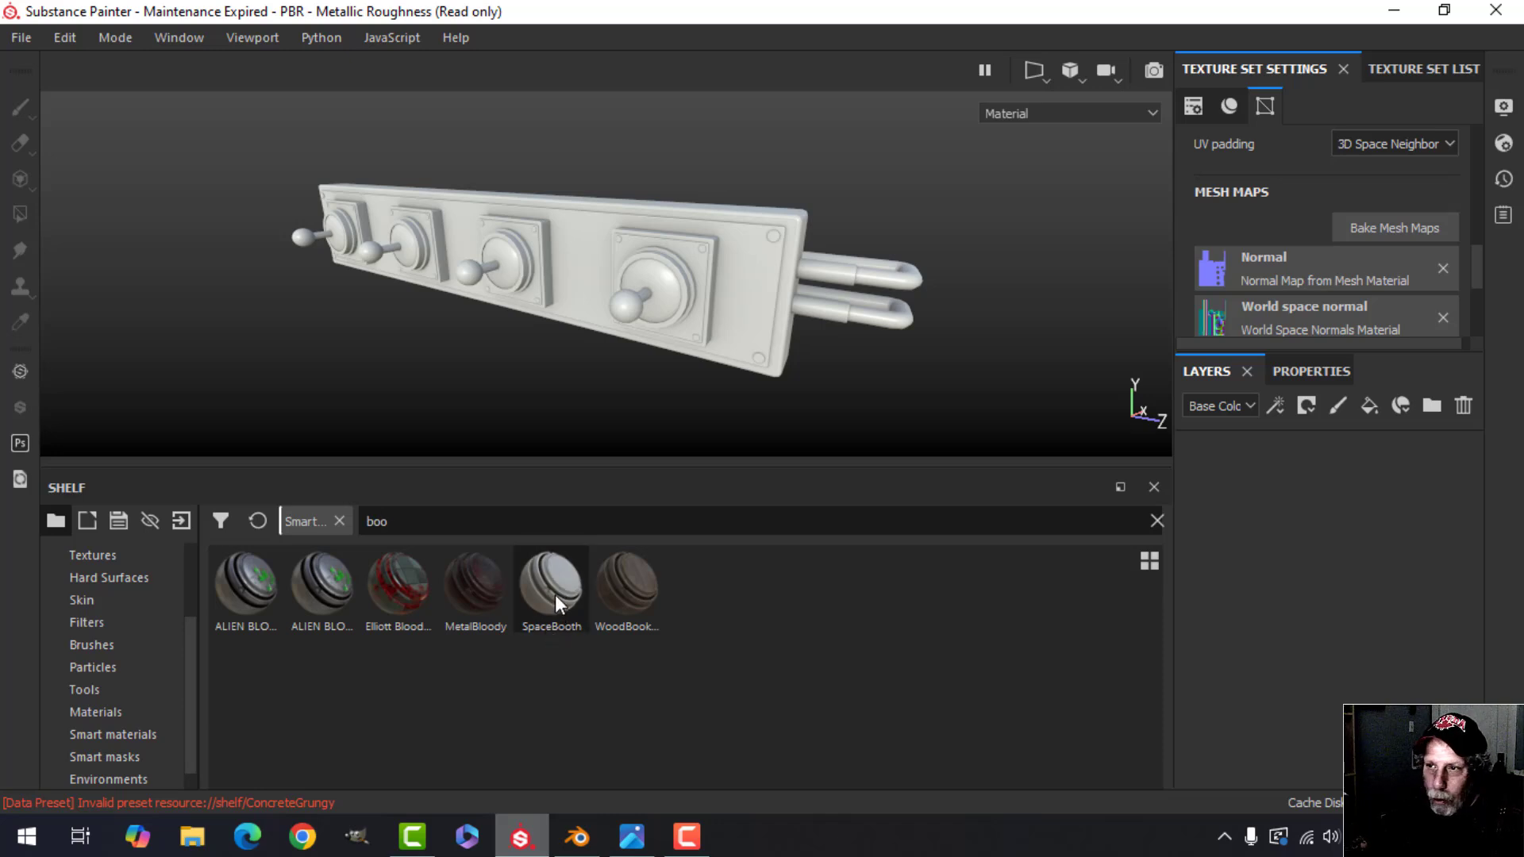
mouse_move(554, 593)
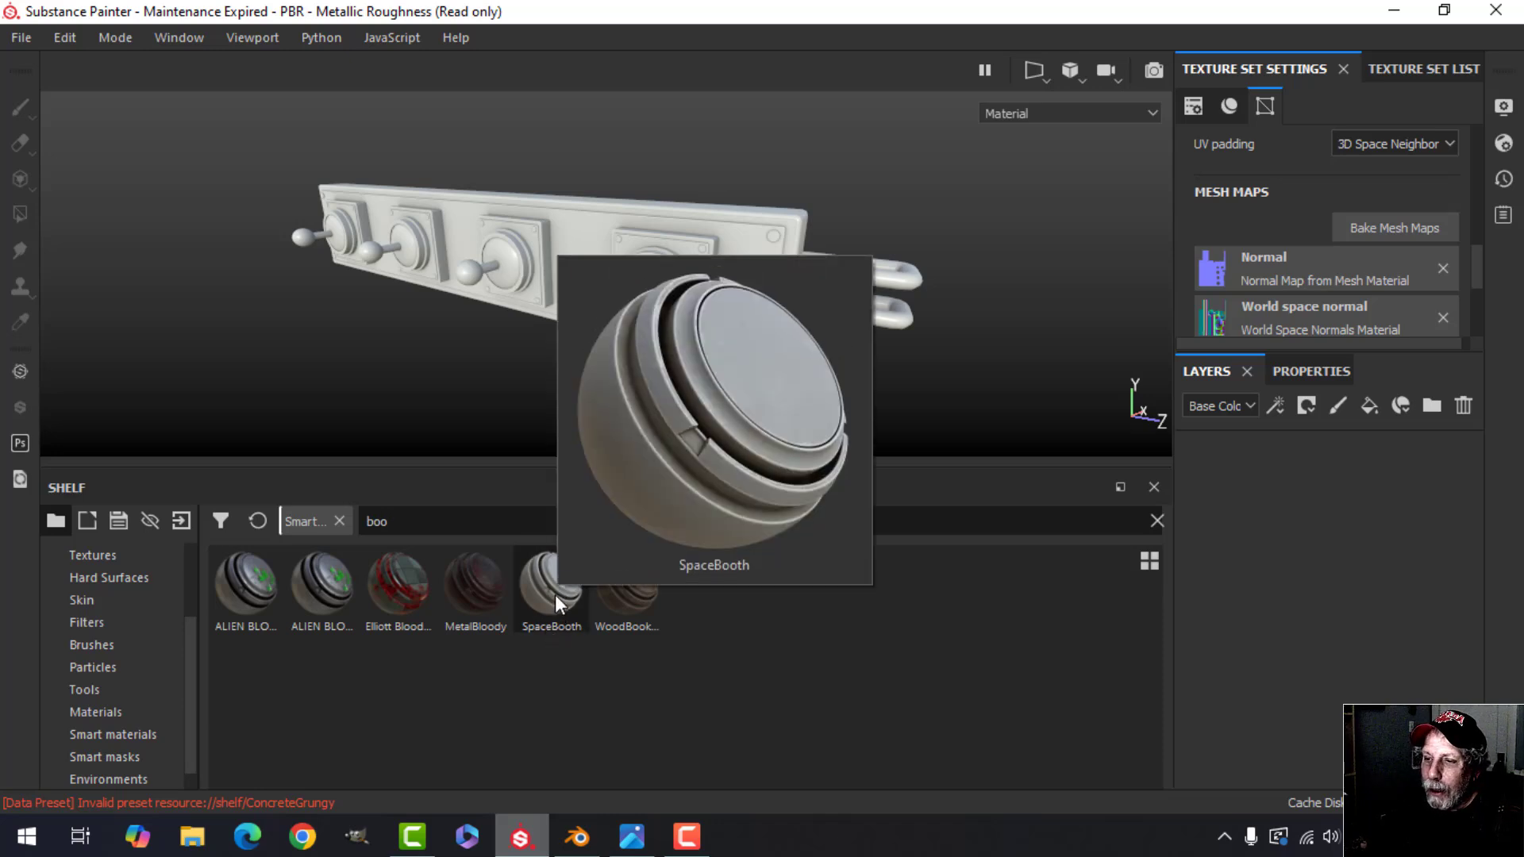
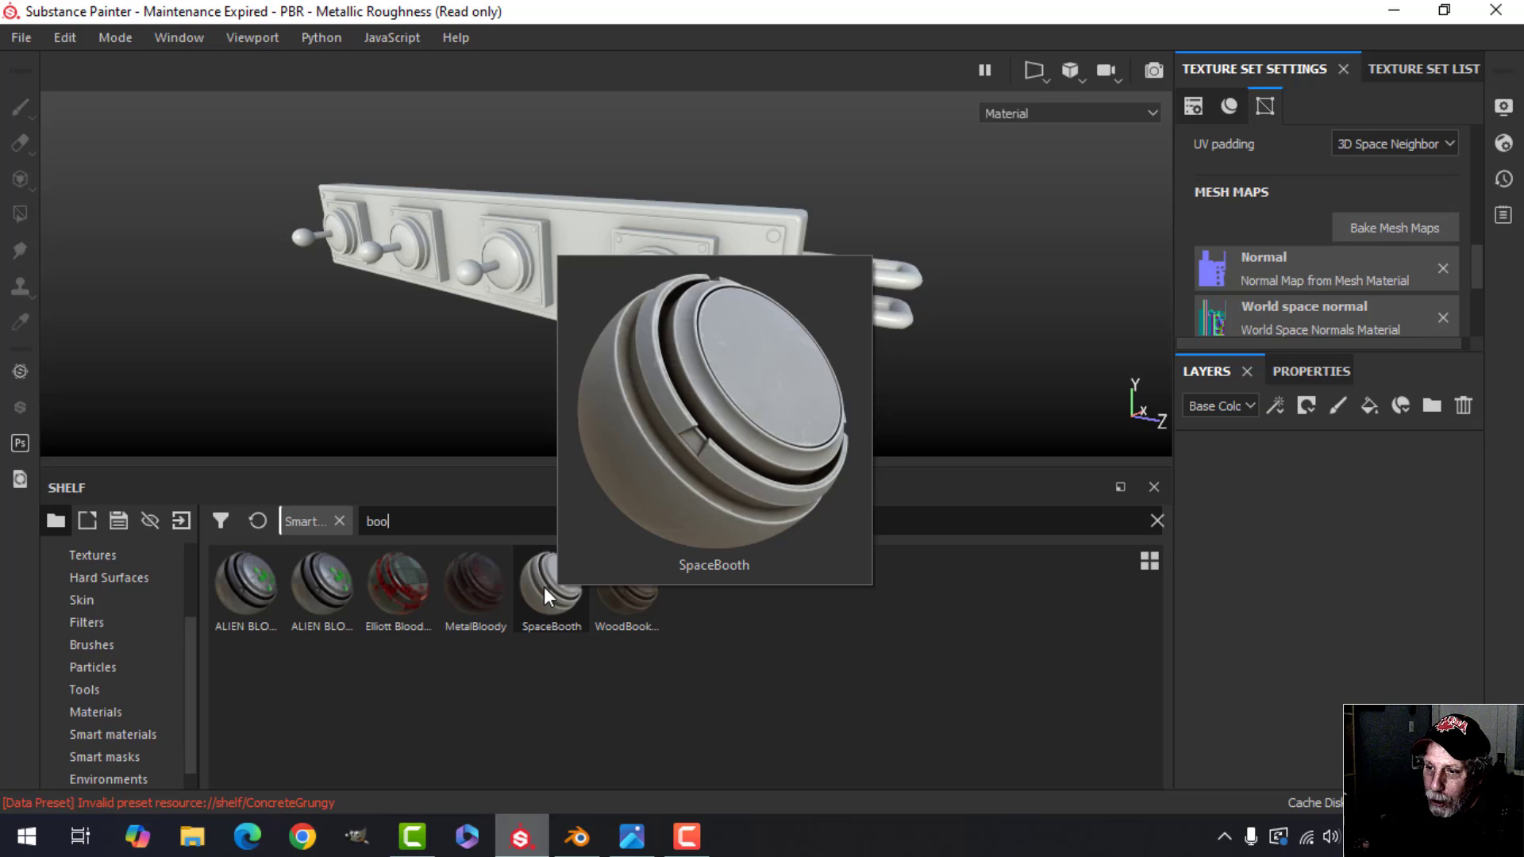
left_click_drag(545, 586, 1238, 520)
- Examine the SpaceBooth material on the panel, levers and pipes from several angles
scroll(673, 355, "up", 2)
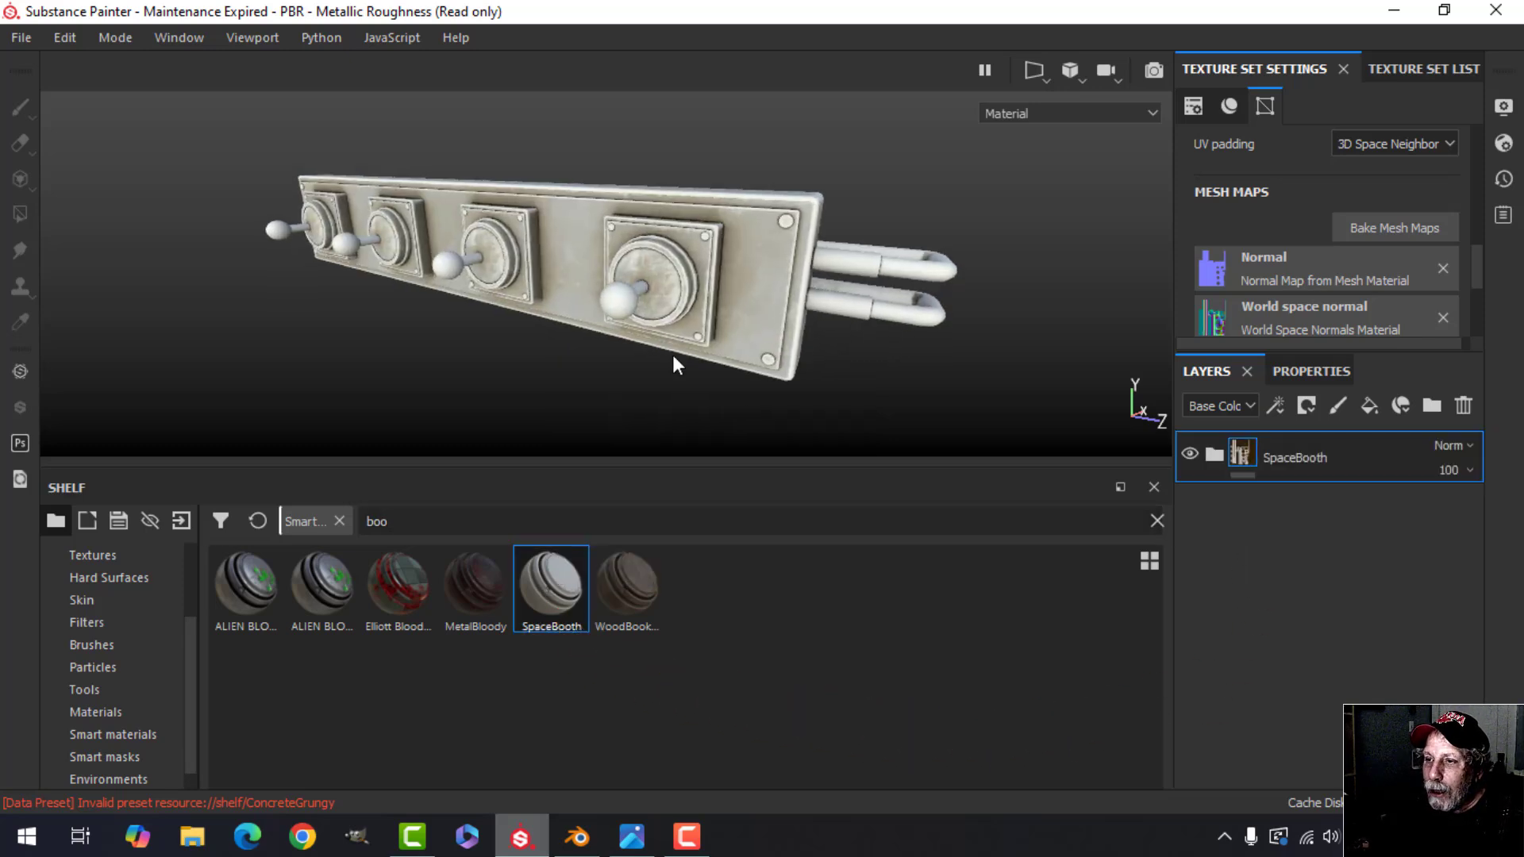
scroll(665, 364, "down", 1)
left_click_drag(584, 341, 738, 356, "alt")
scroll(665, 384, "down", 2)
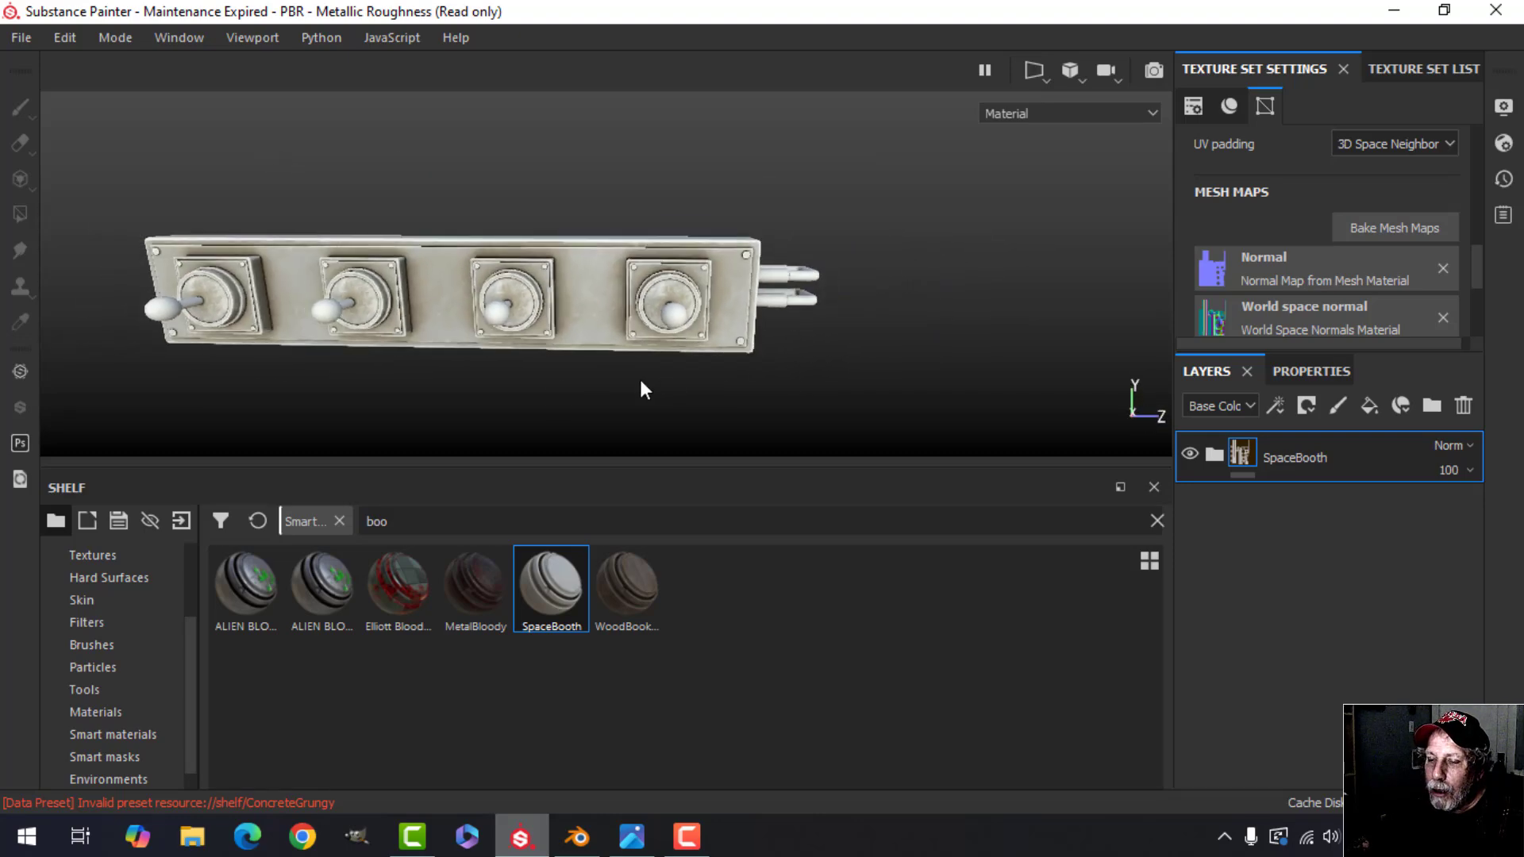
middle_click_drag(565, 376, 721, 366, "alt")
left_click_drag(721, 366, 642, 361, "alt")
middle_click_drag(667, 363, 650, 363, "alt")
left_click_drag(649, 362, 734, 392, "alt")
- Expand the SpaceBooth folder and set the Wear Level of the Edges mask's Metal Edge Wear generator to about 0.59
left_click(1215, 461)
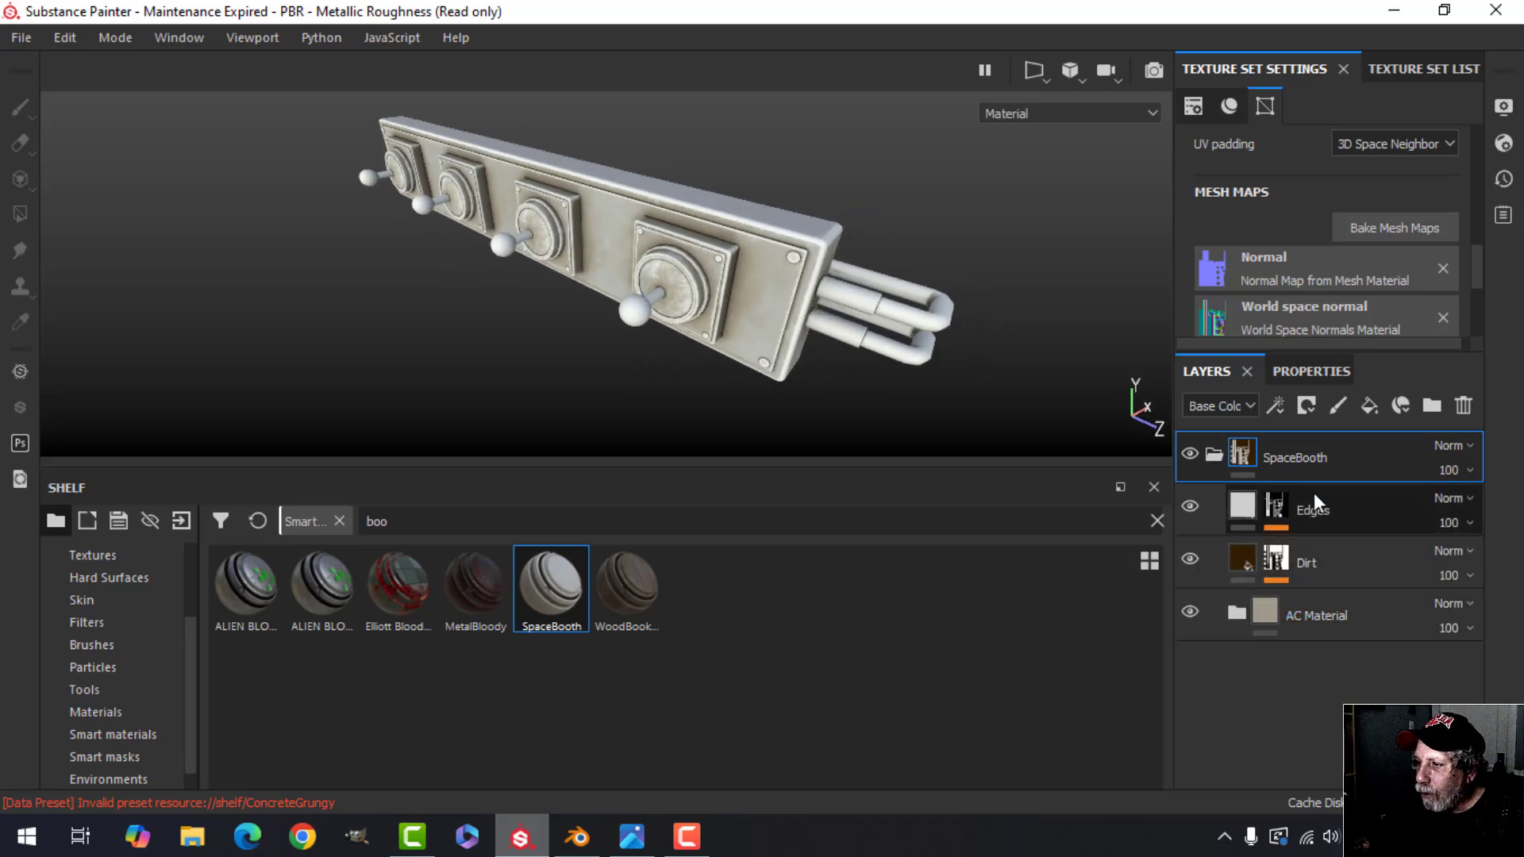
left_click(1192, 505)
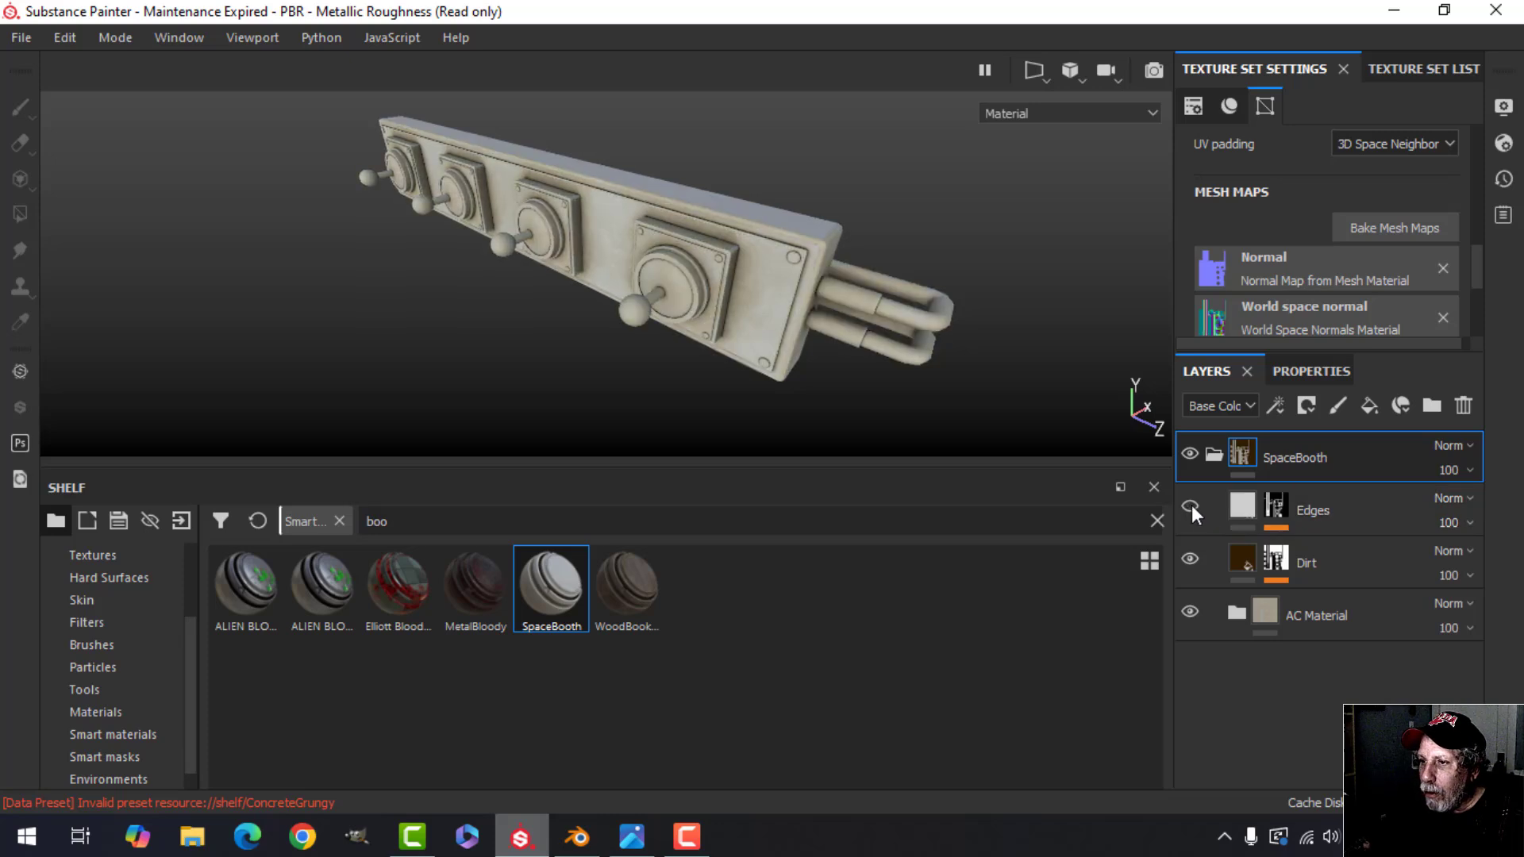
left_click(1192, 505)
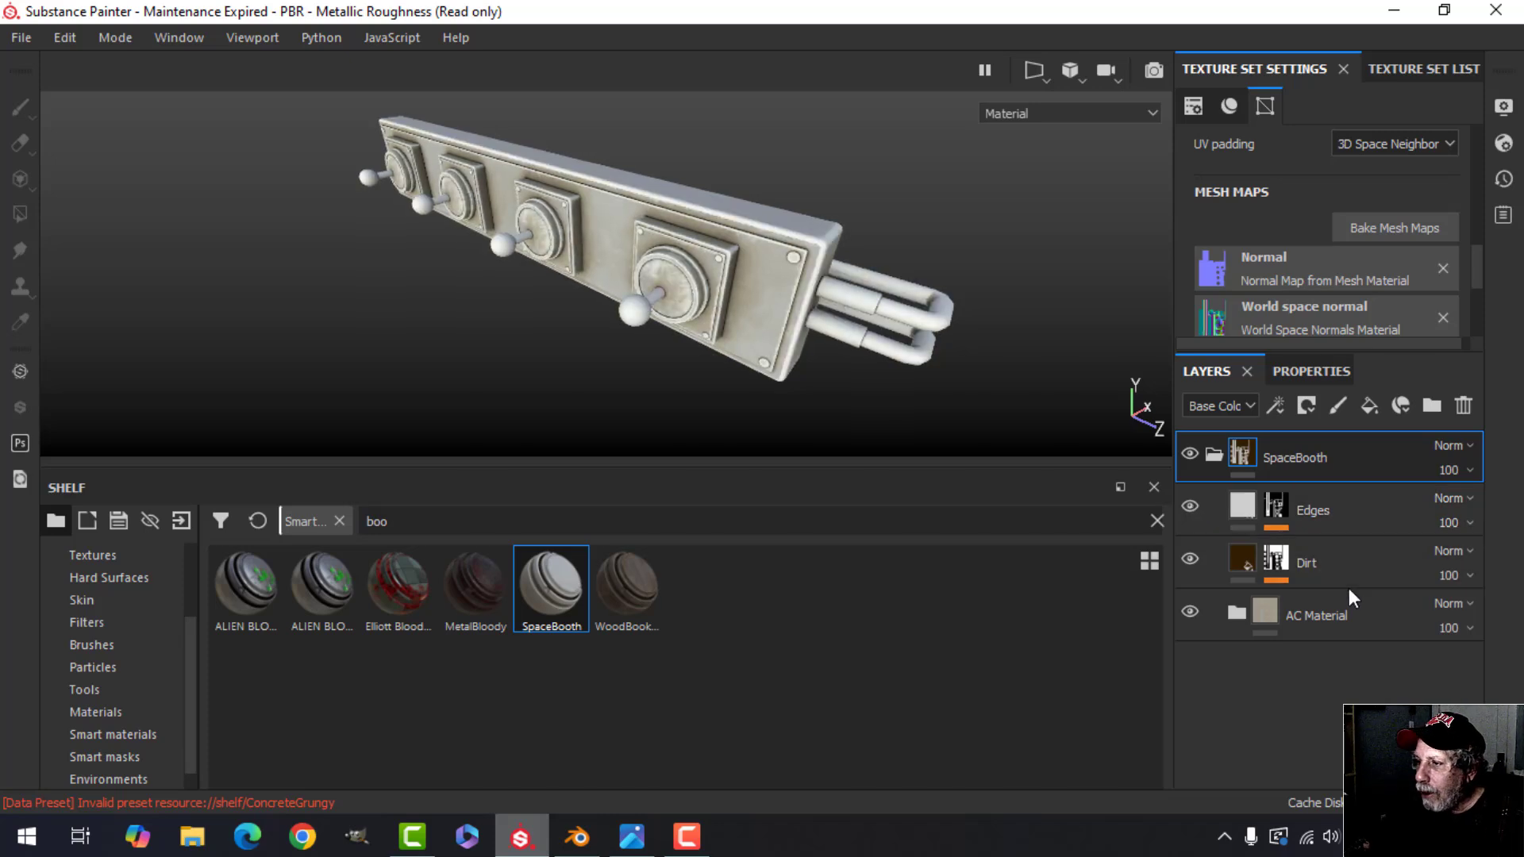
left_click(1272, 509)
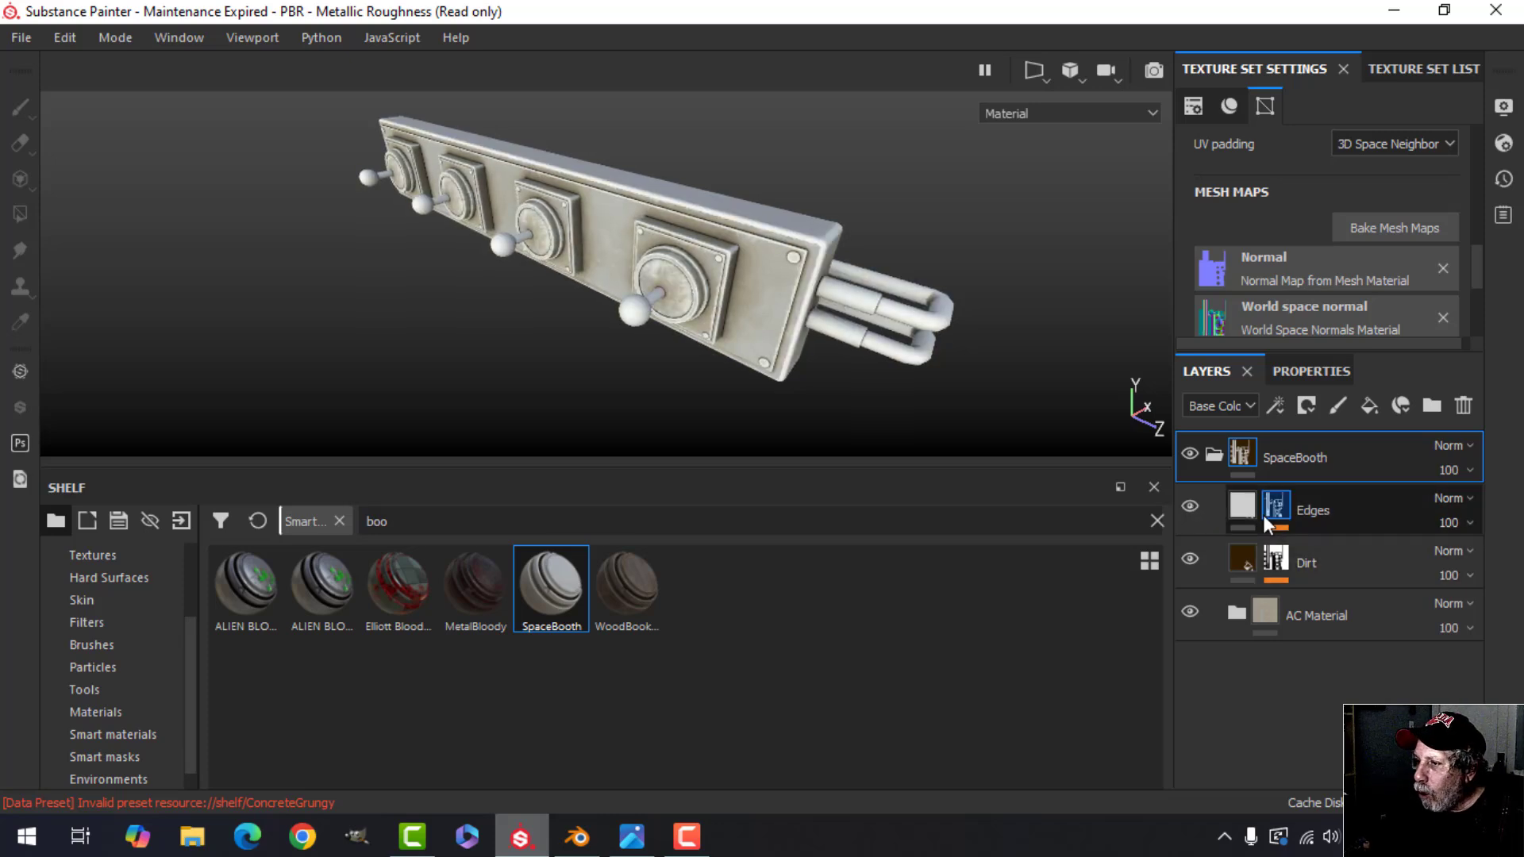
left_click(1325, 546)
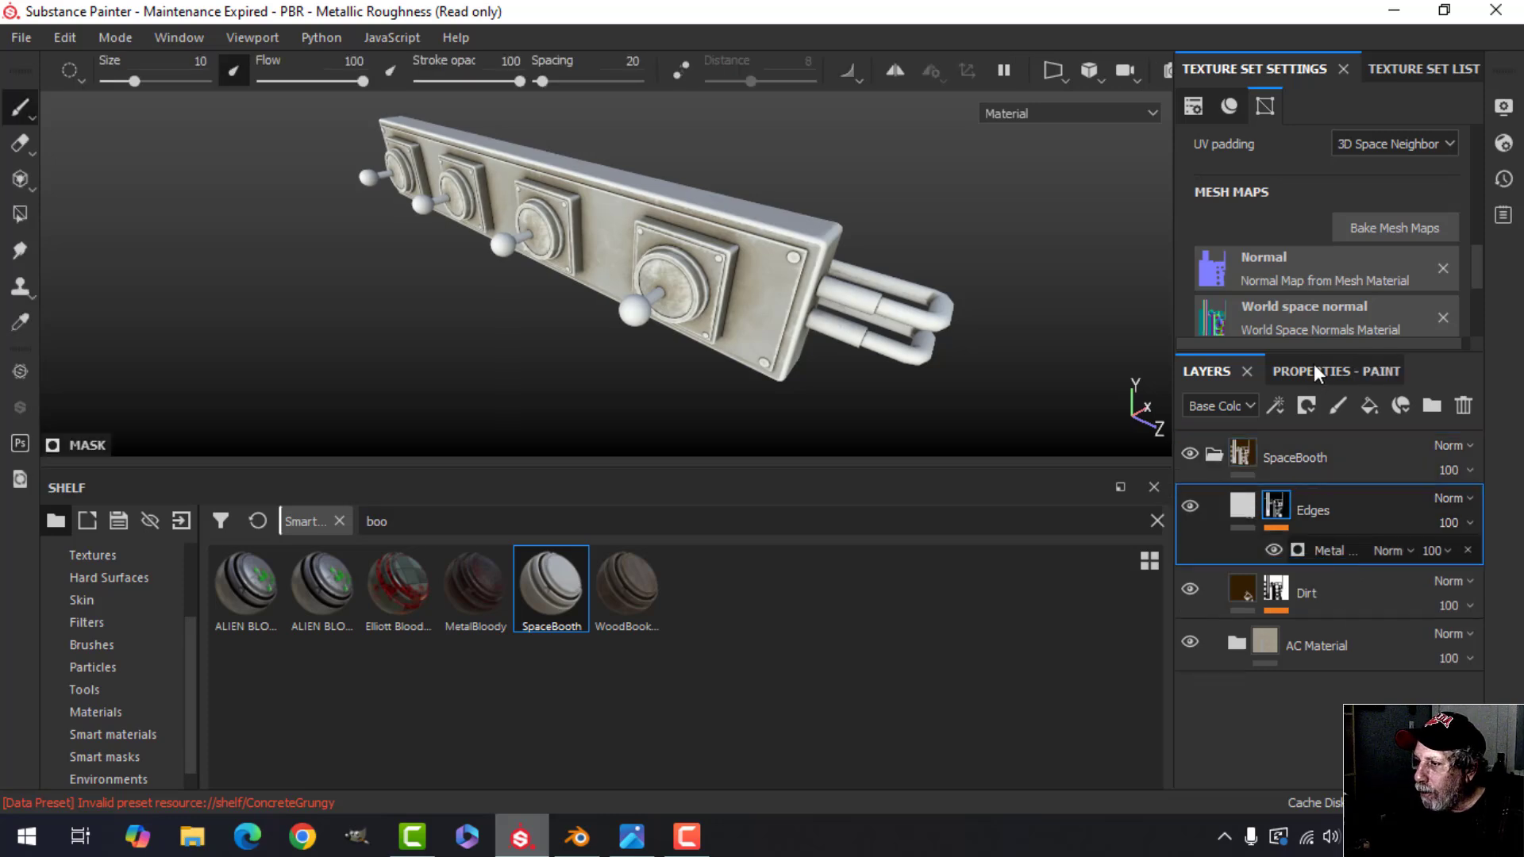
left_click(1312, 364)
left_click_drag(1388, 615, 1345, 615)
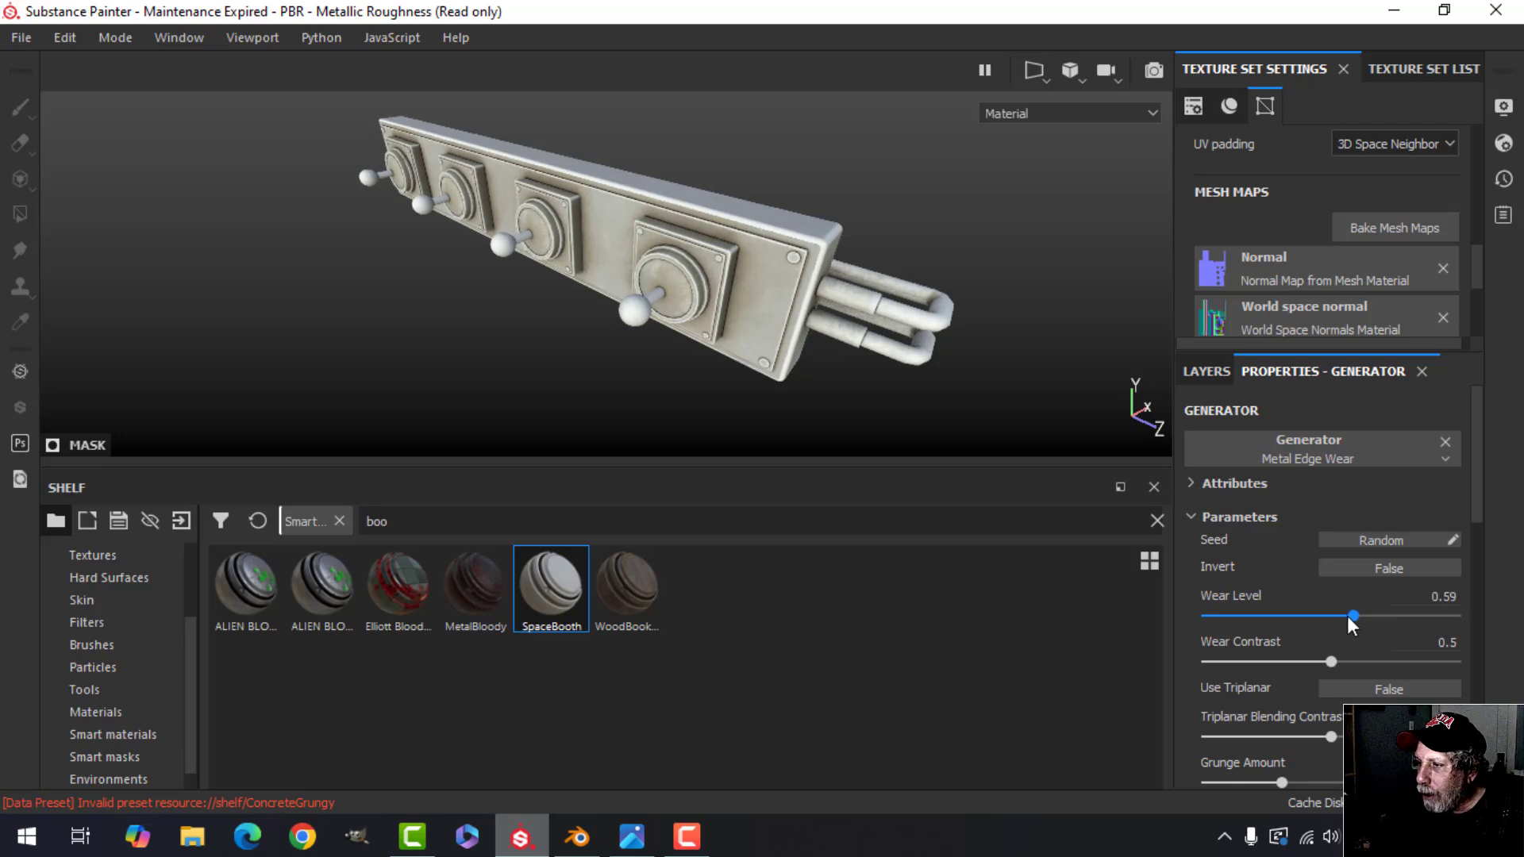
left_click(1187, 369)
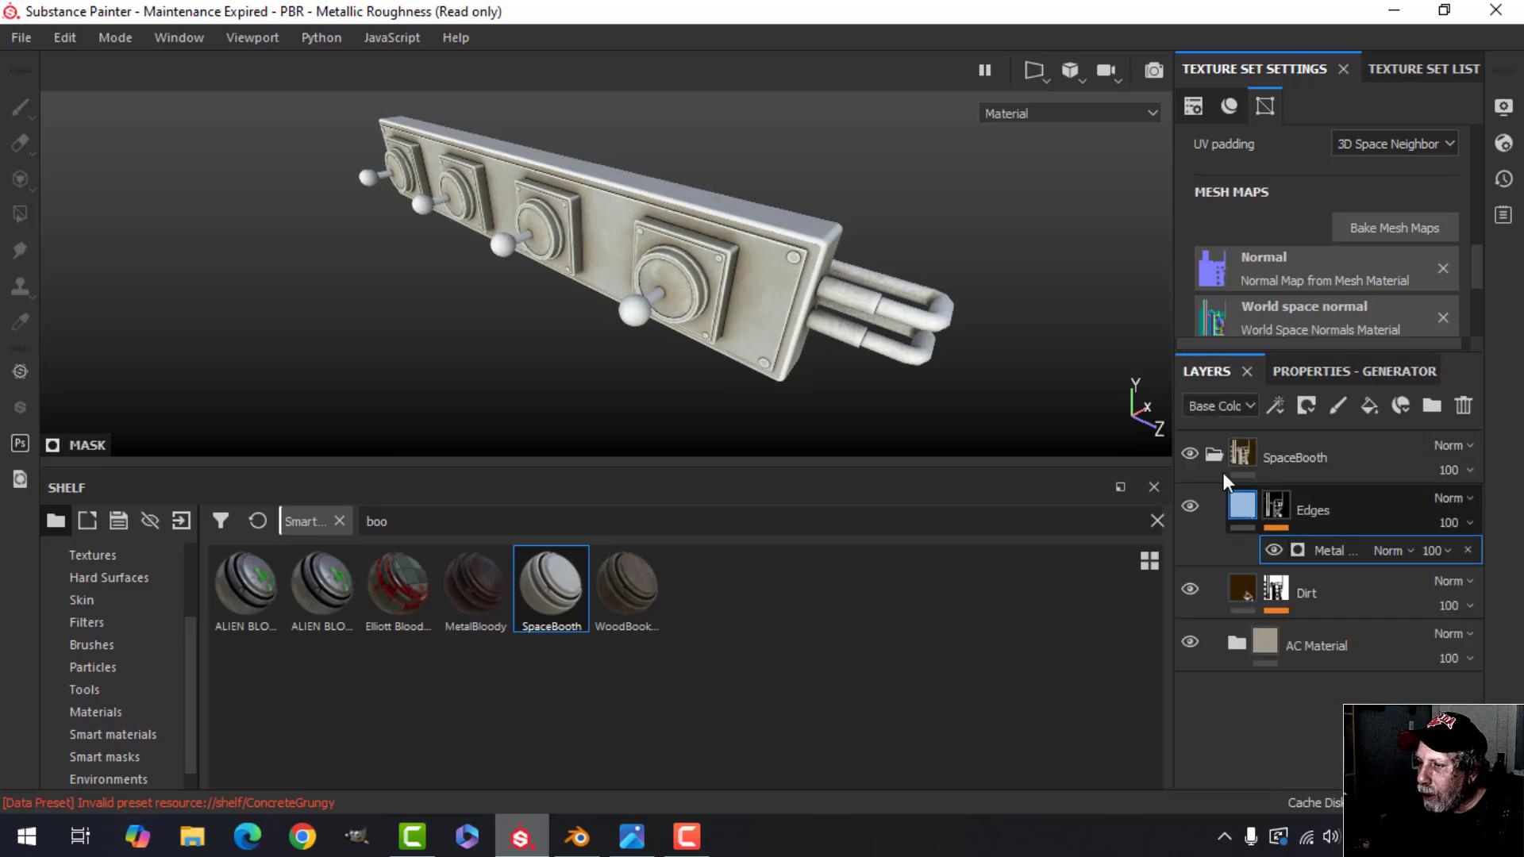
- Examine the Dirt layer and the layers inside the AC Material folder
left_click_drag(807, 415, 835, 379, "alt")
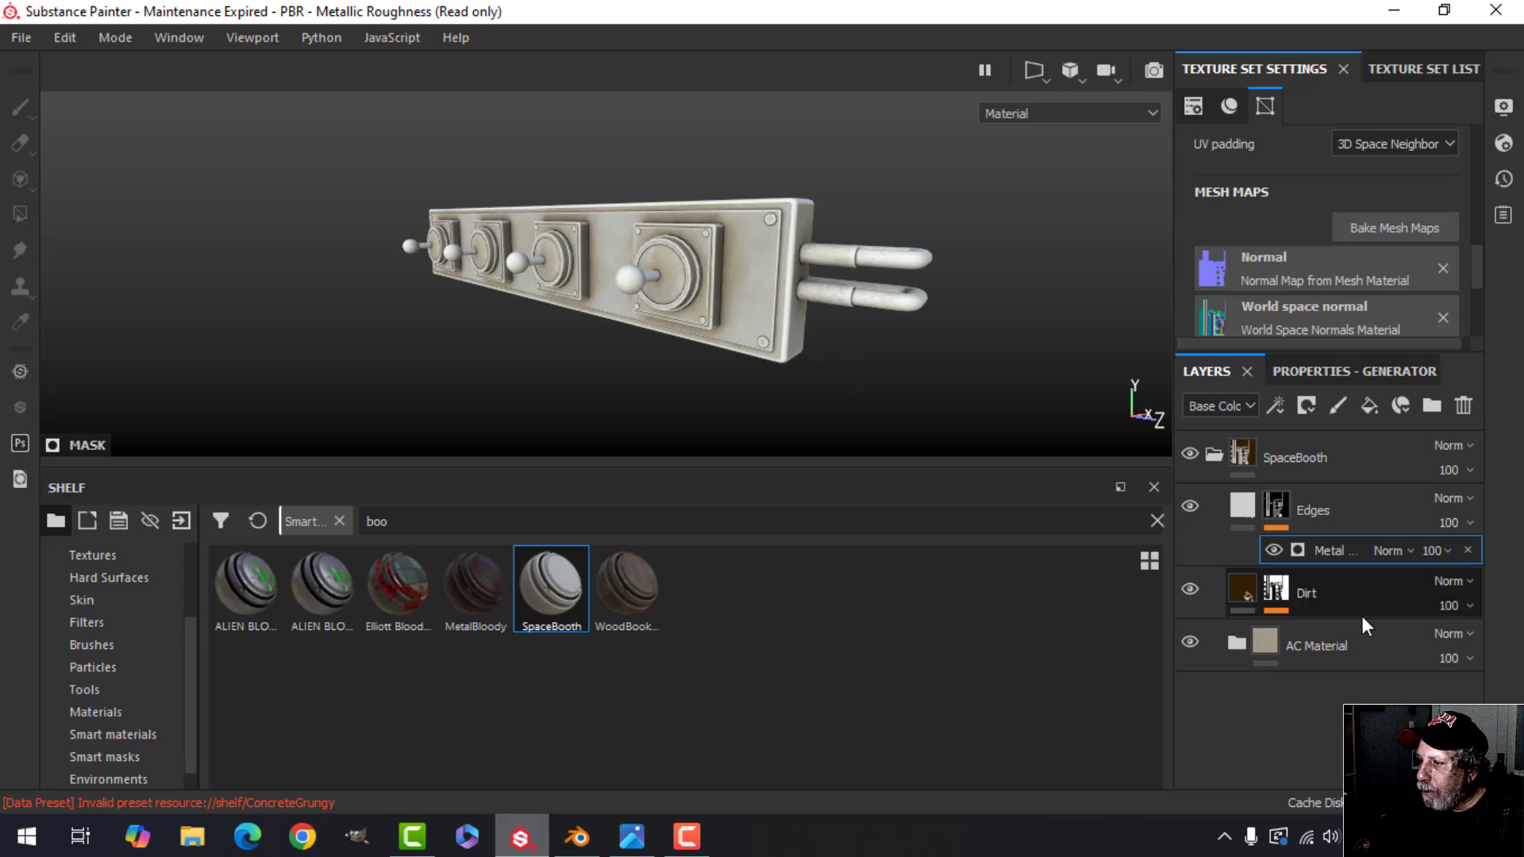
left_click(1191, 586)
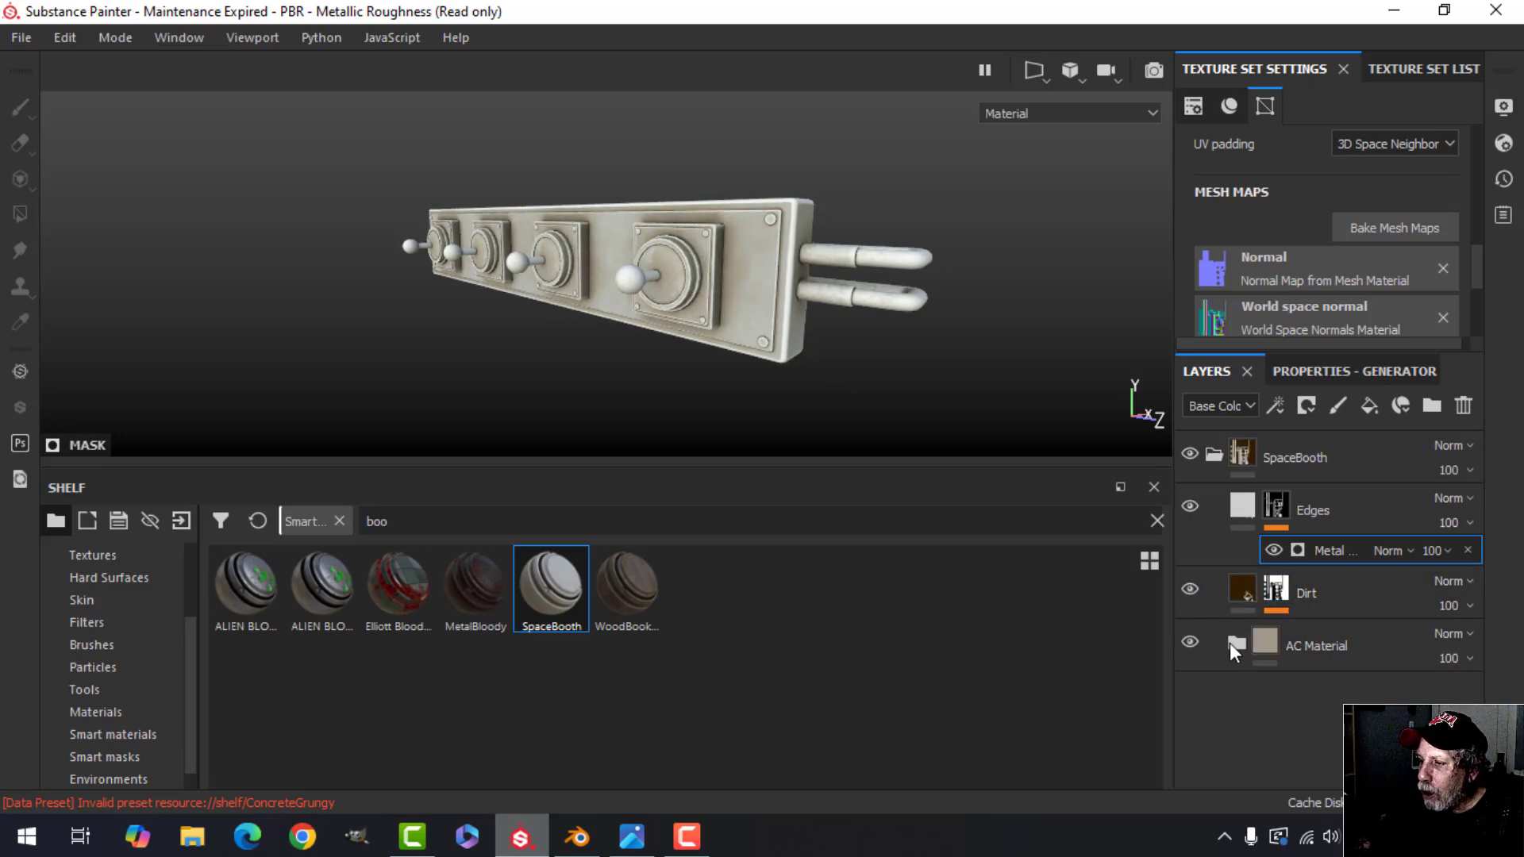
left_click(1321, 644)
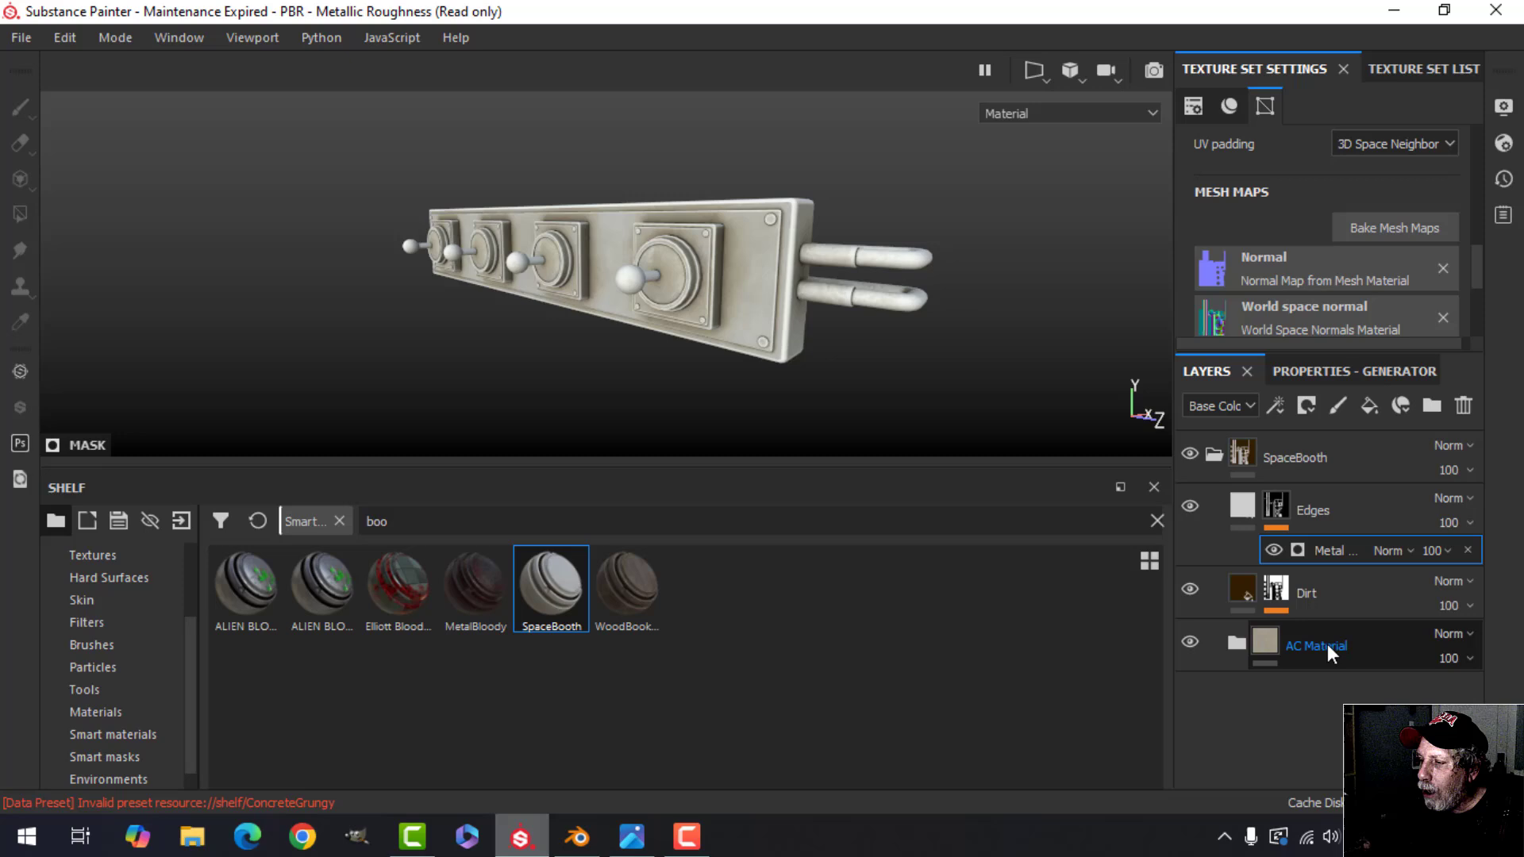
left_click(1236, 643)
scroll(1346, 643, "down", 2)
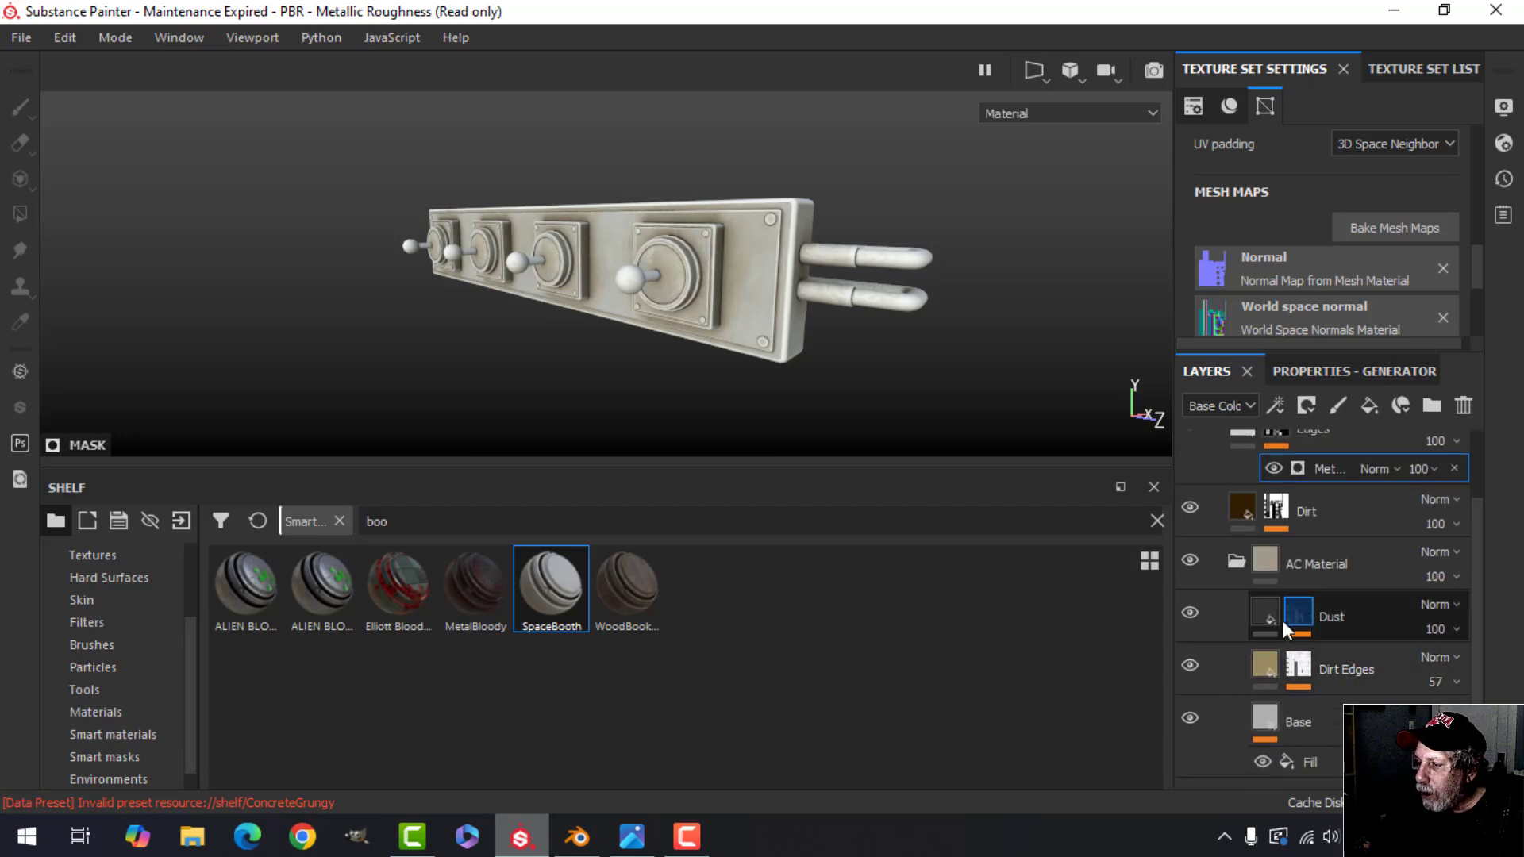
left_click(1233, 559)
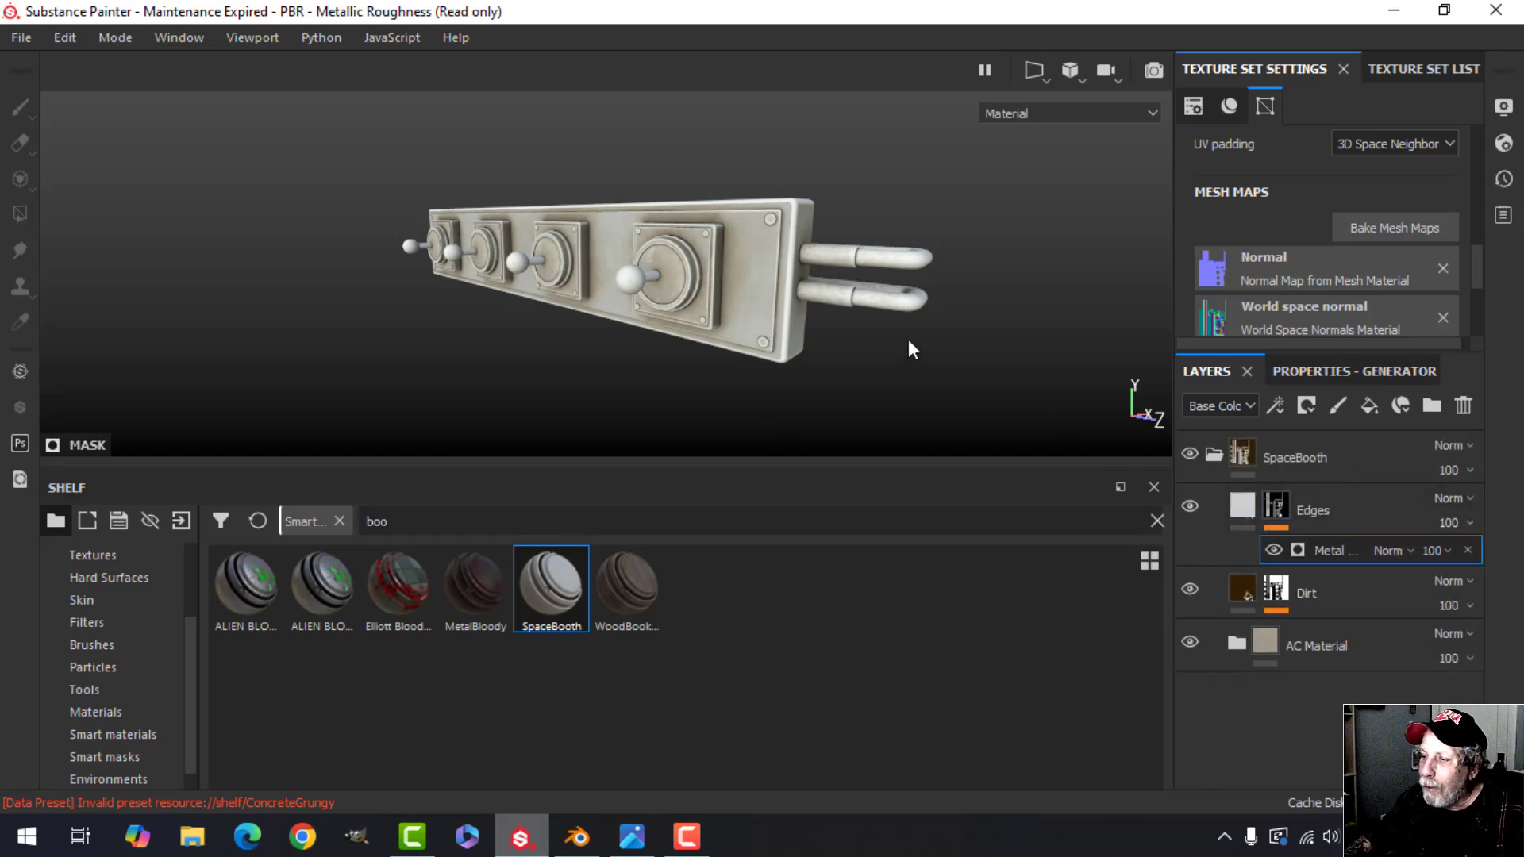
- Check the edge wear on the panel up close, collapse the SpaceBooth folder and select it
scroll(751, 341, "up", 3)
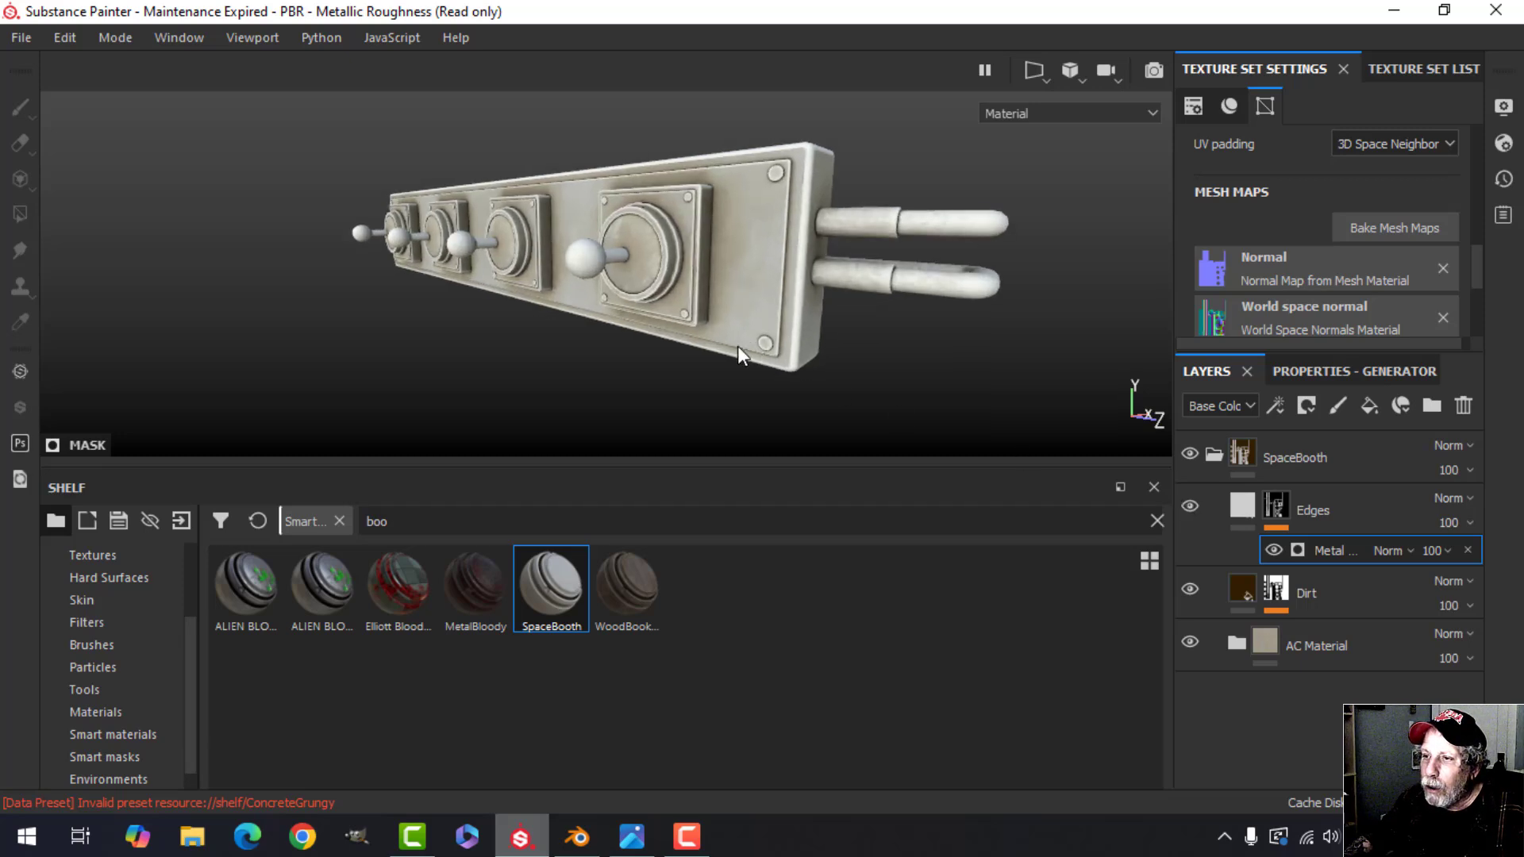
scroll(736, 346, "down", 2)
scroll(685, 349, "up", 1)
mouse_move(687, 359)
left_mouse_down("alt")
mouse_move(769, 331)
mouse_move(693, 364)
left_mouse_up("alt")
left_click(1244, 505)
left_click(1213, 452)
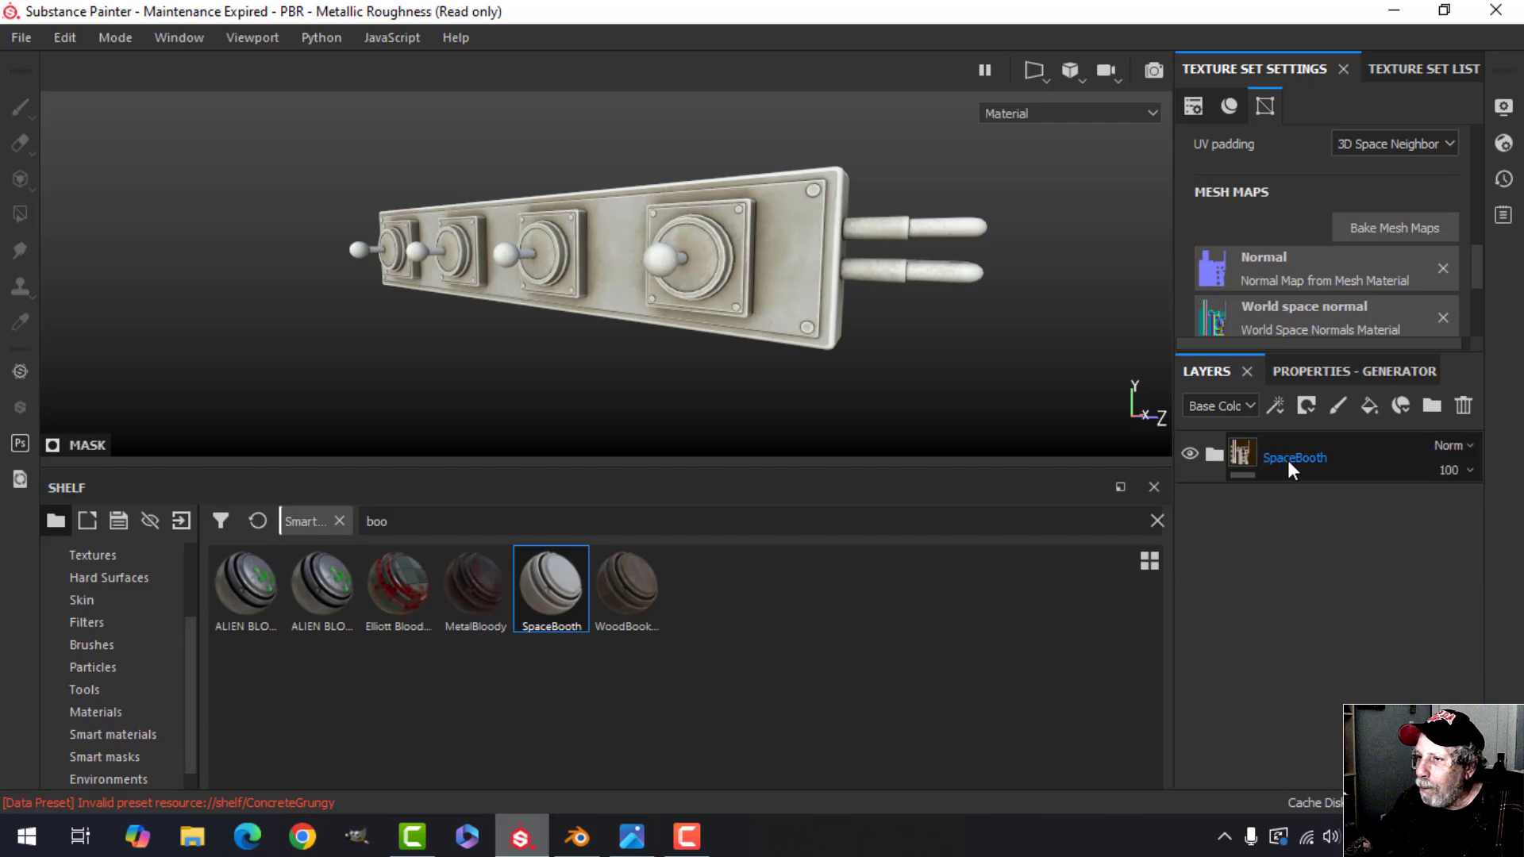
left_click(1270, 458)
- Search the materials for "pla" and add Plastic Matte Pure as a layer above SpaceBooth
left_click_drag(991, 357, 656, 254, "alt")
scroll(628, 279, "up", 1)
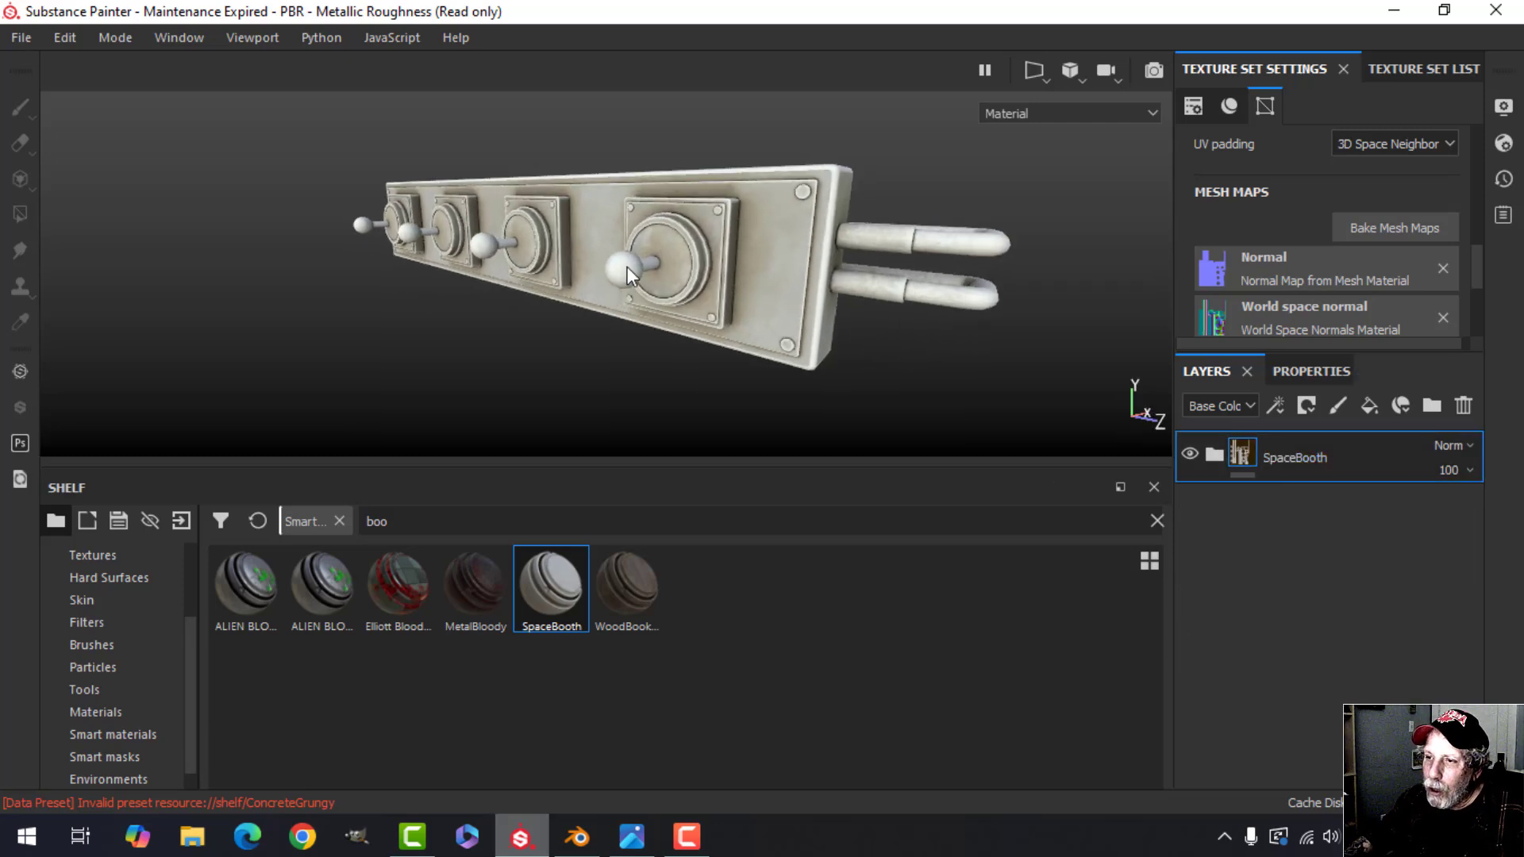
left_click(95, 711)
left_click(443, 521)
type("pla")
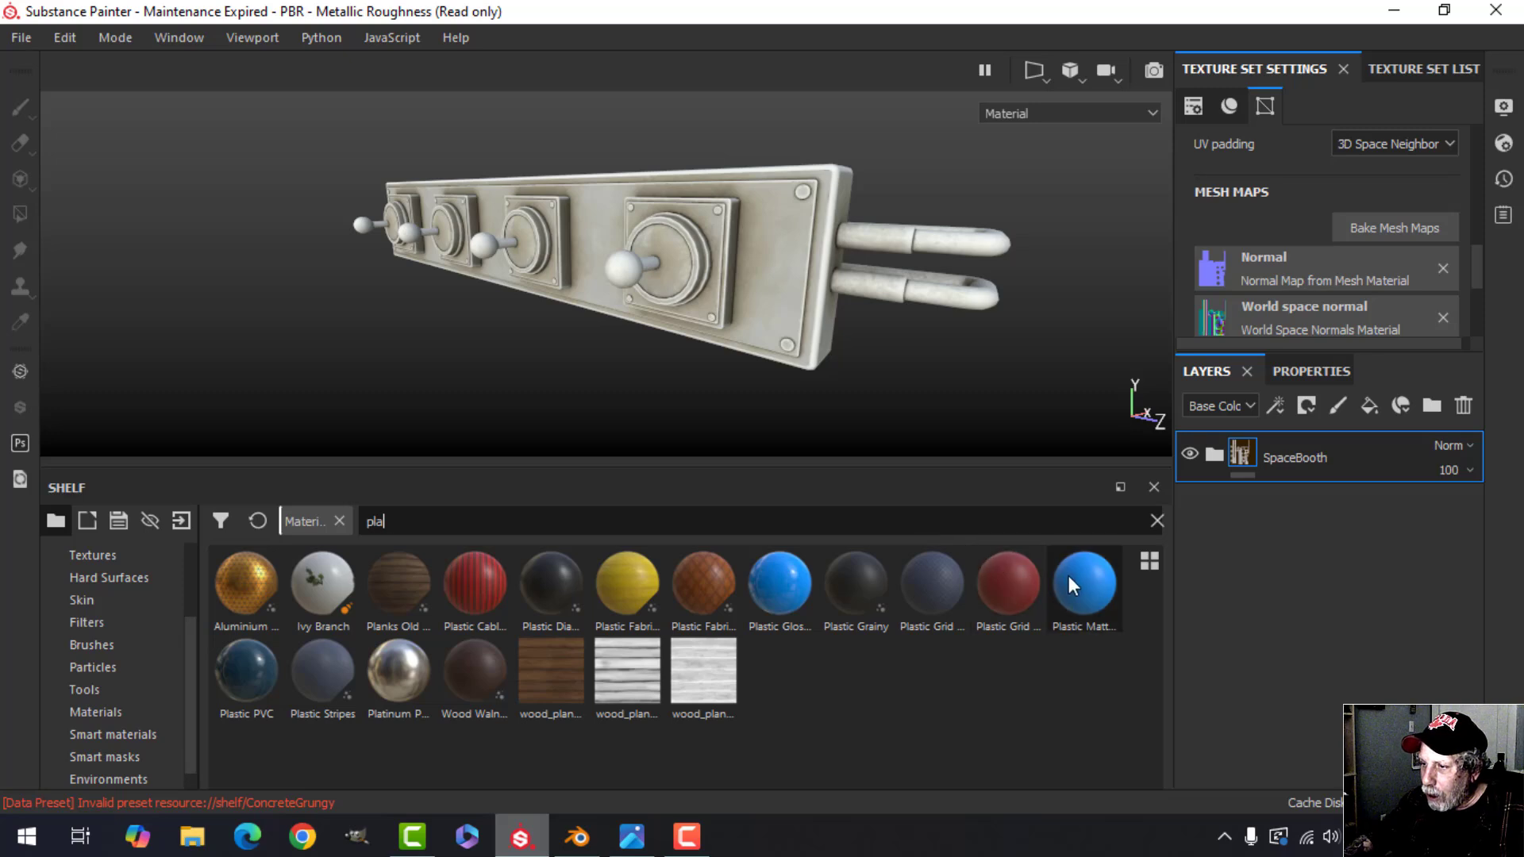
left_click_drag(1085, 583, 1268, 436)
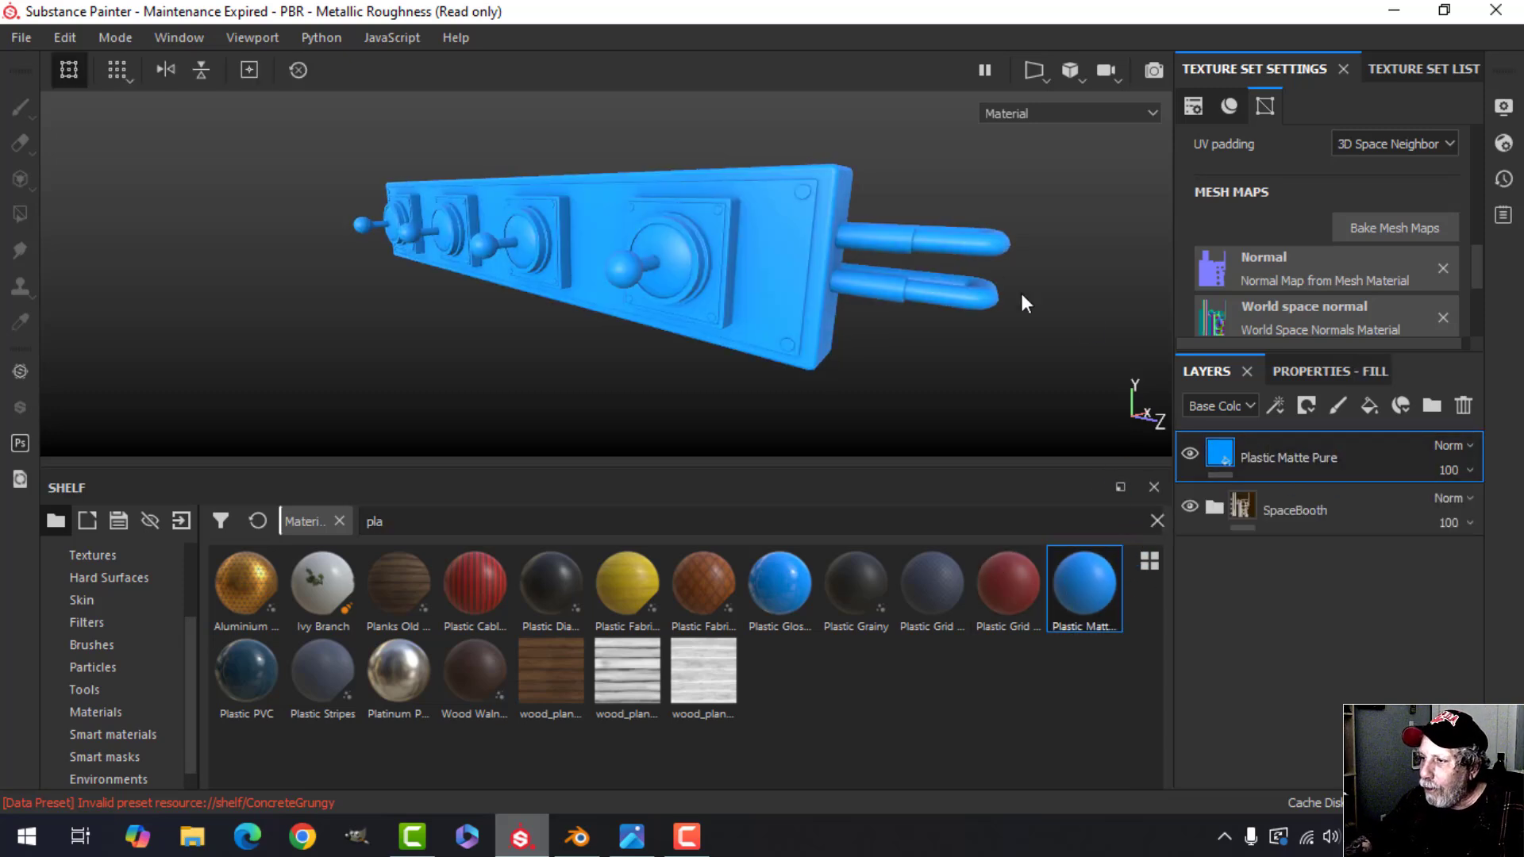
- Change the Plastic Matte Pure base color to a near-black gray and disable its metal channel
left_click(1324, 374)
scroll(1287, 762, "down", 5)
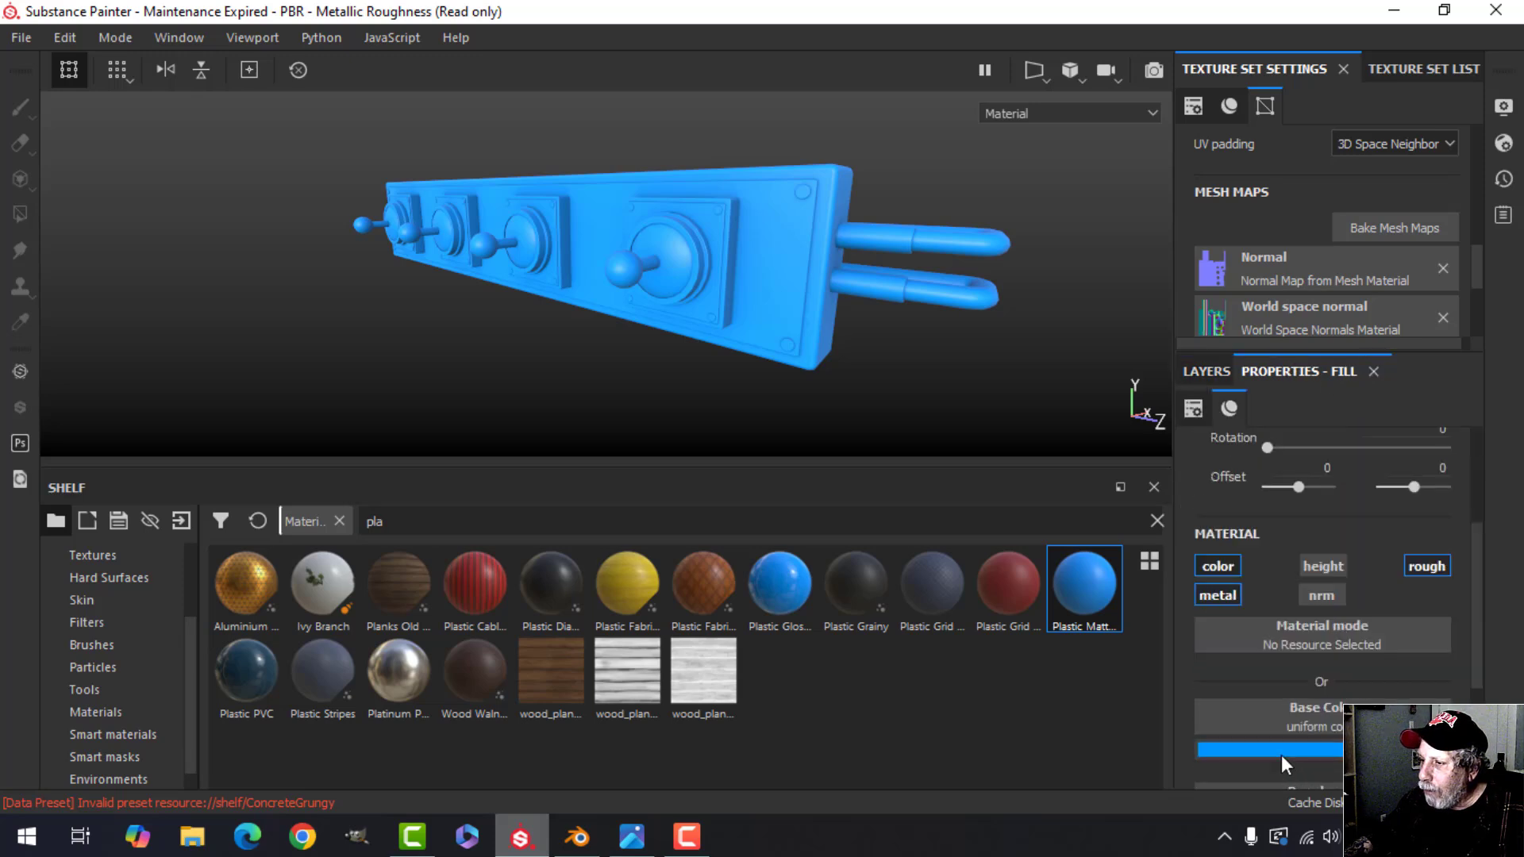
left_click(1321, 616)
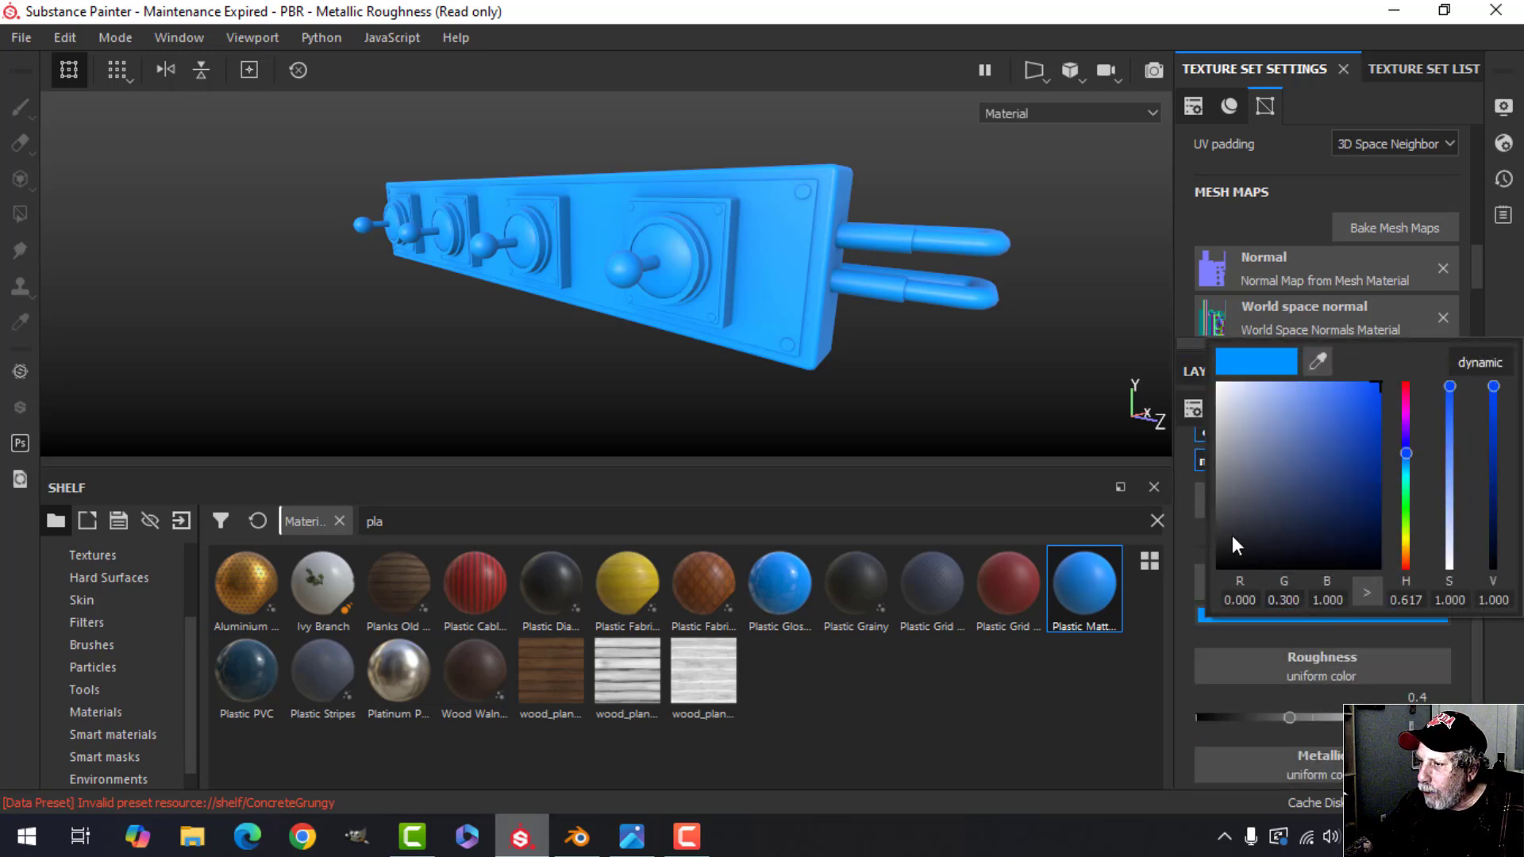
left_click_drag(1231, 534, 1209, 541)
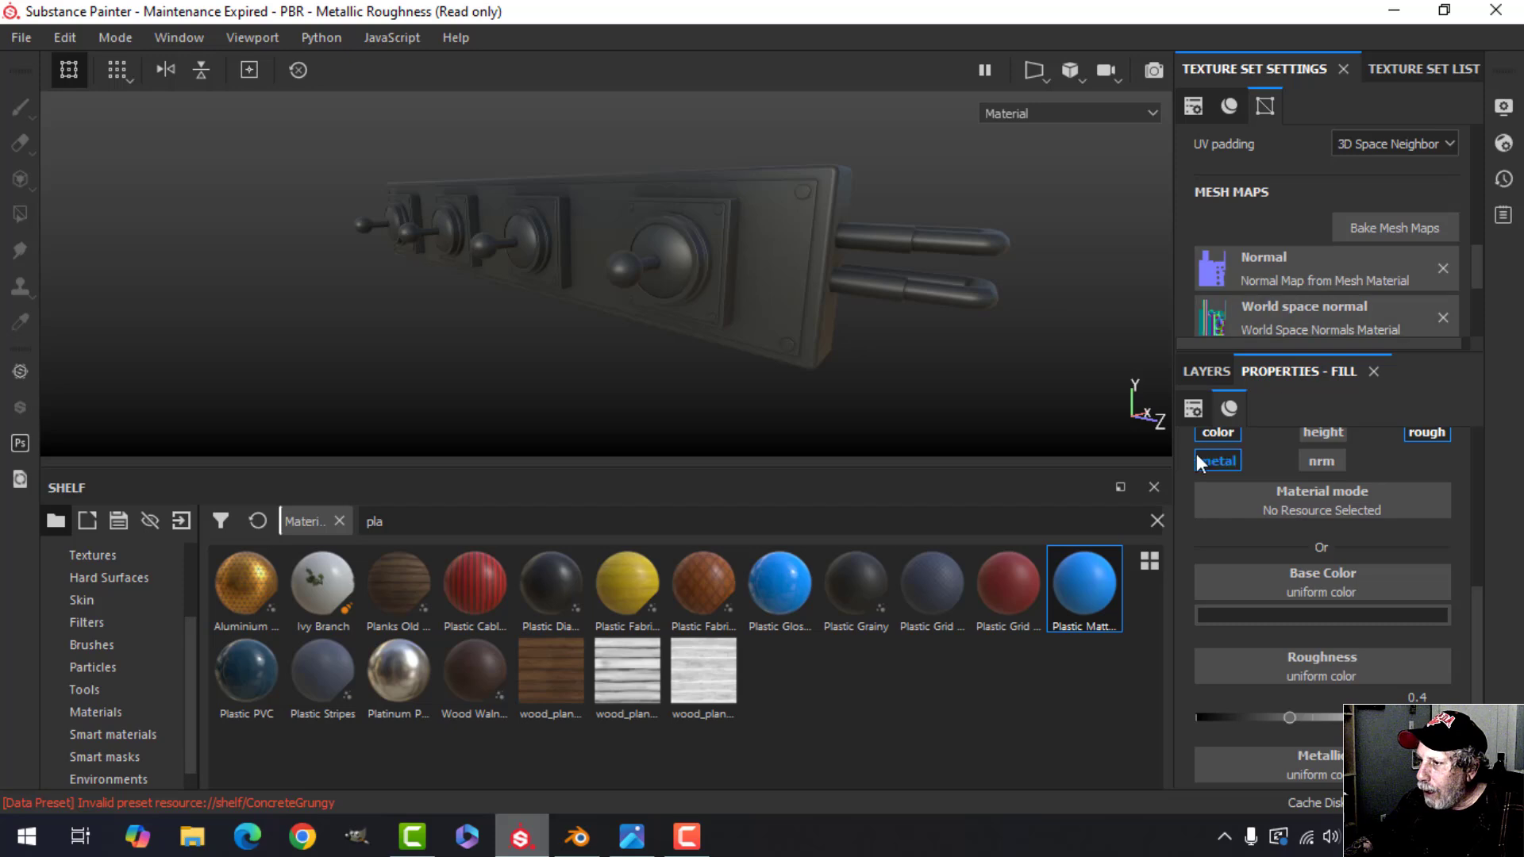
left_click(1207, 460)
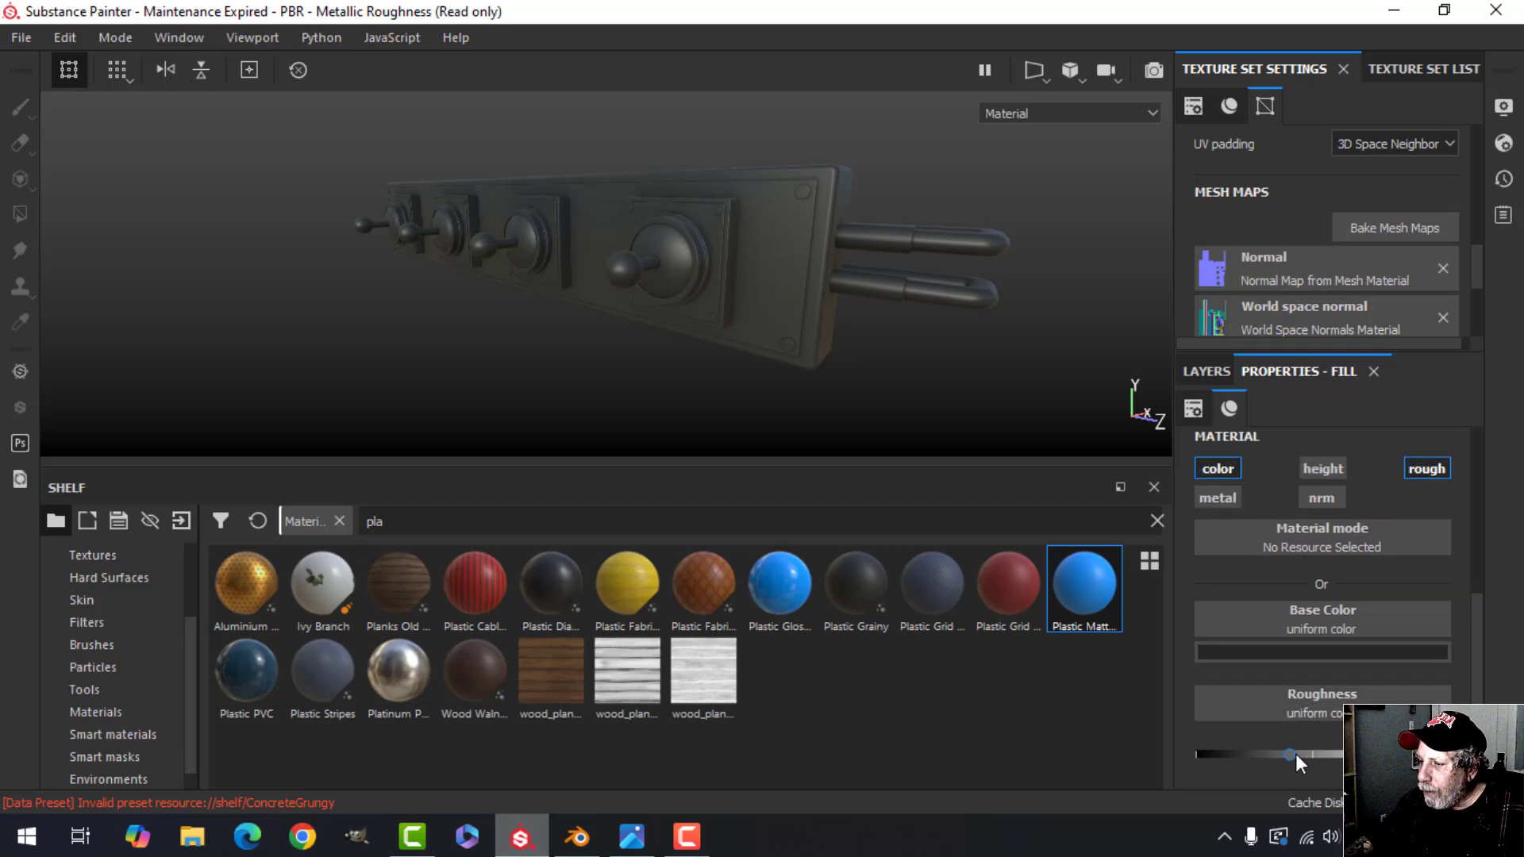
left_click(1208, 370)
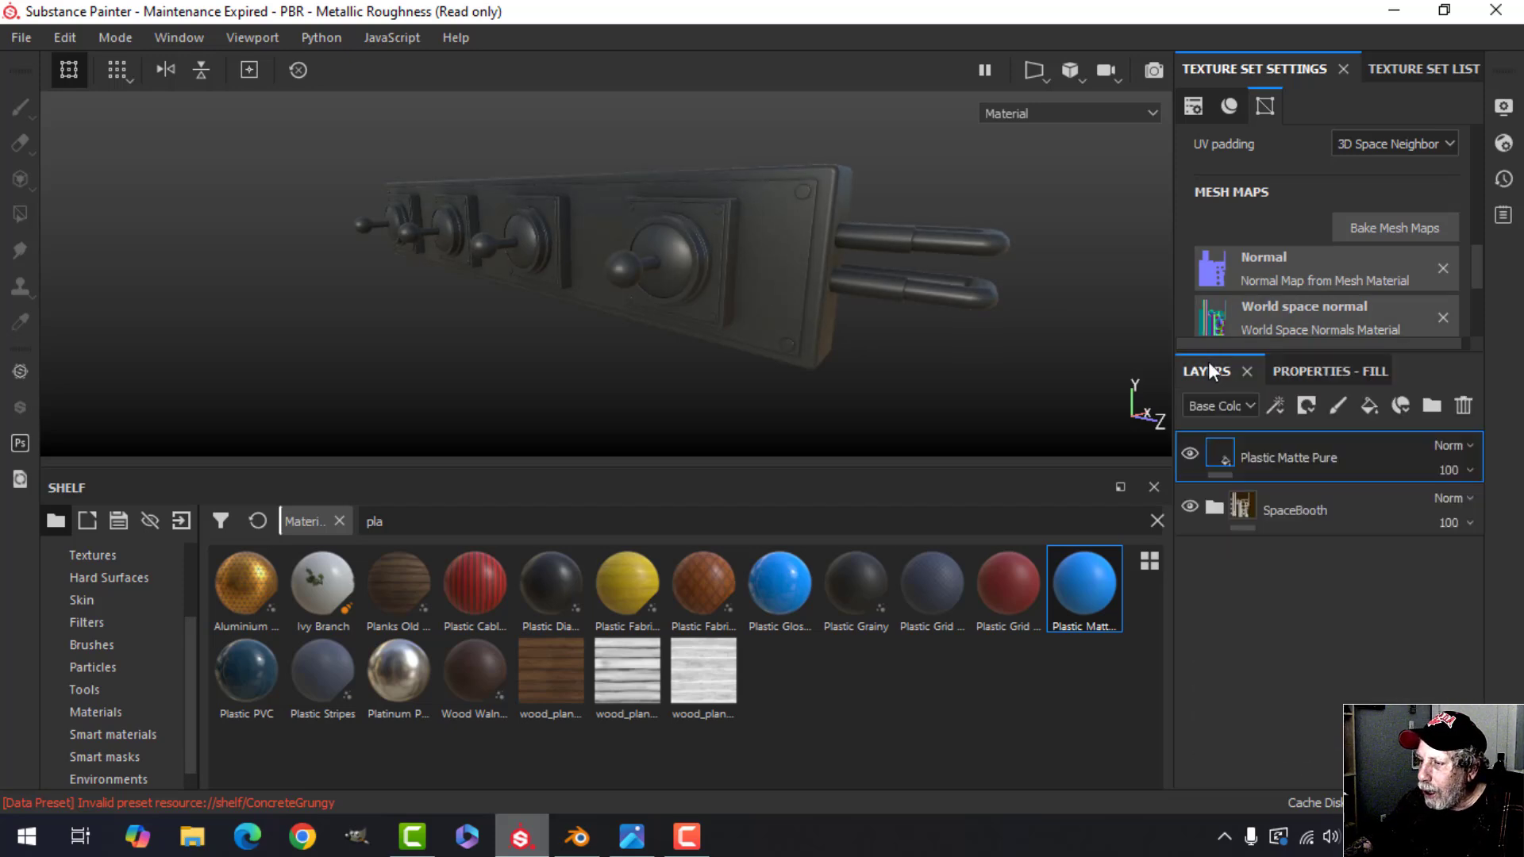
- Add a MatFinish Rough filter to the Plastic Matte Pure layer and check its effect on the panel
scroll(714, 293, "up", 3)
left_click_drag(644, 297, 721, 294, "alt")
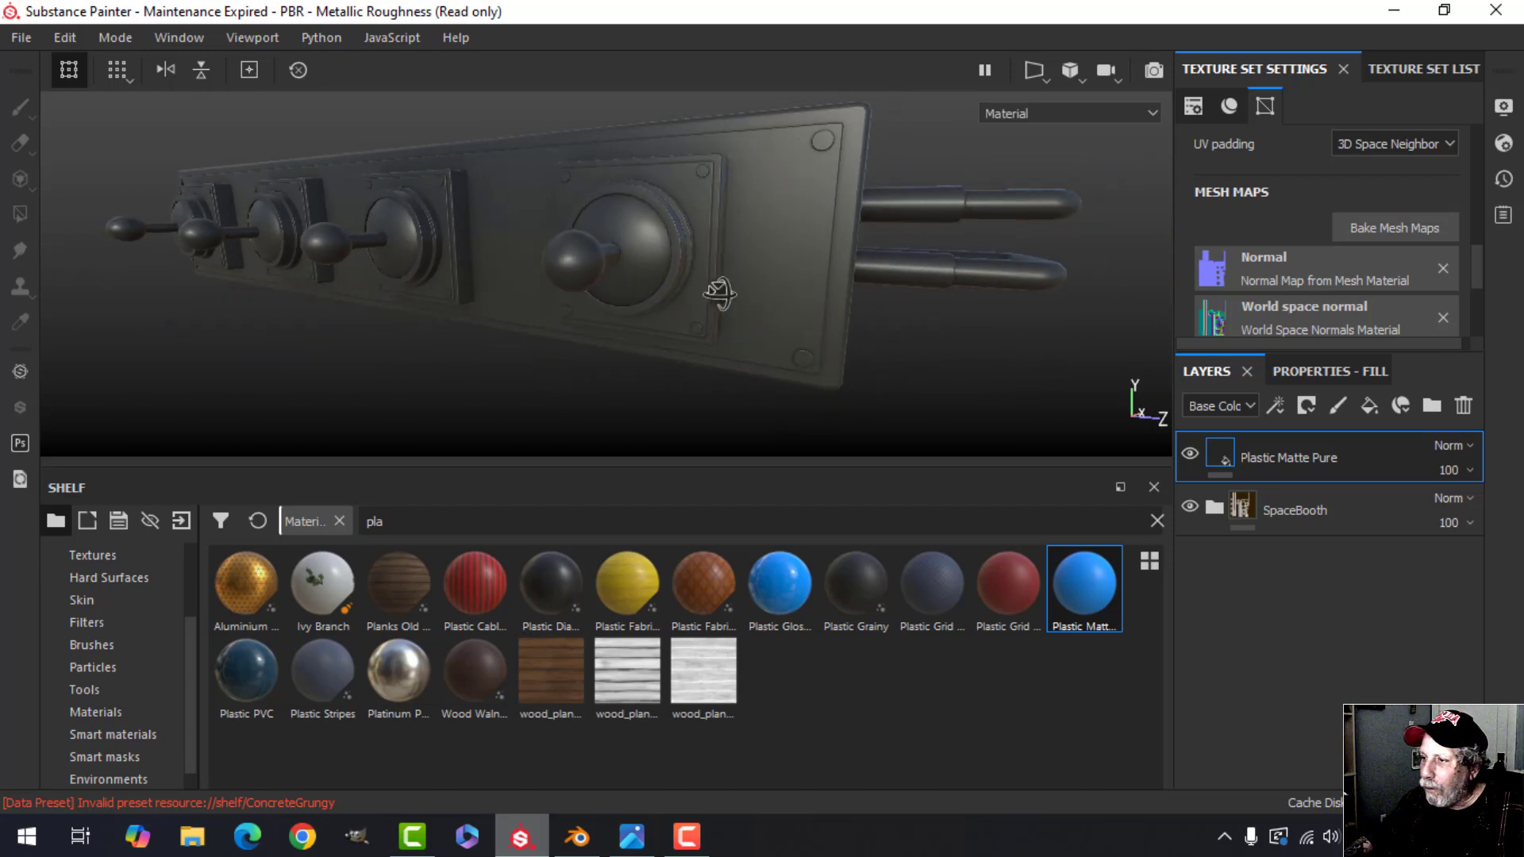
right_click(1229, 445)
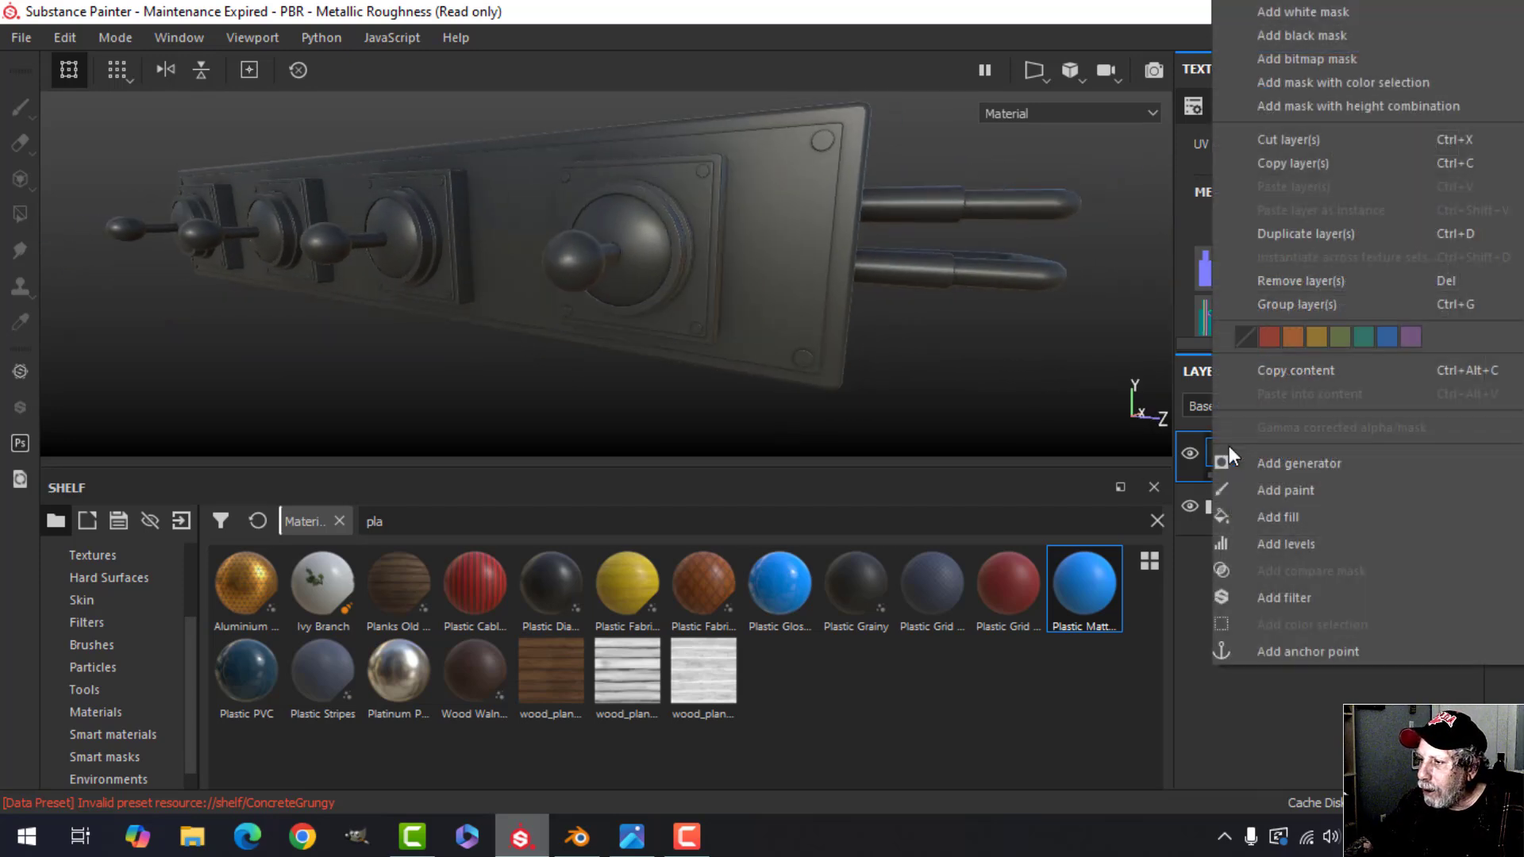
left_click(1294, 597)
left_click(1321, 371)
left_click(1331, 468)
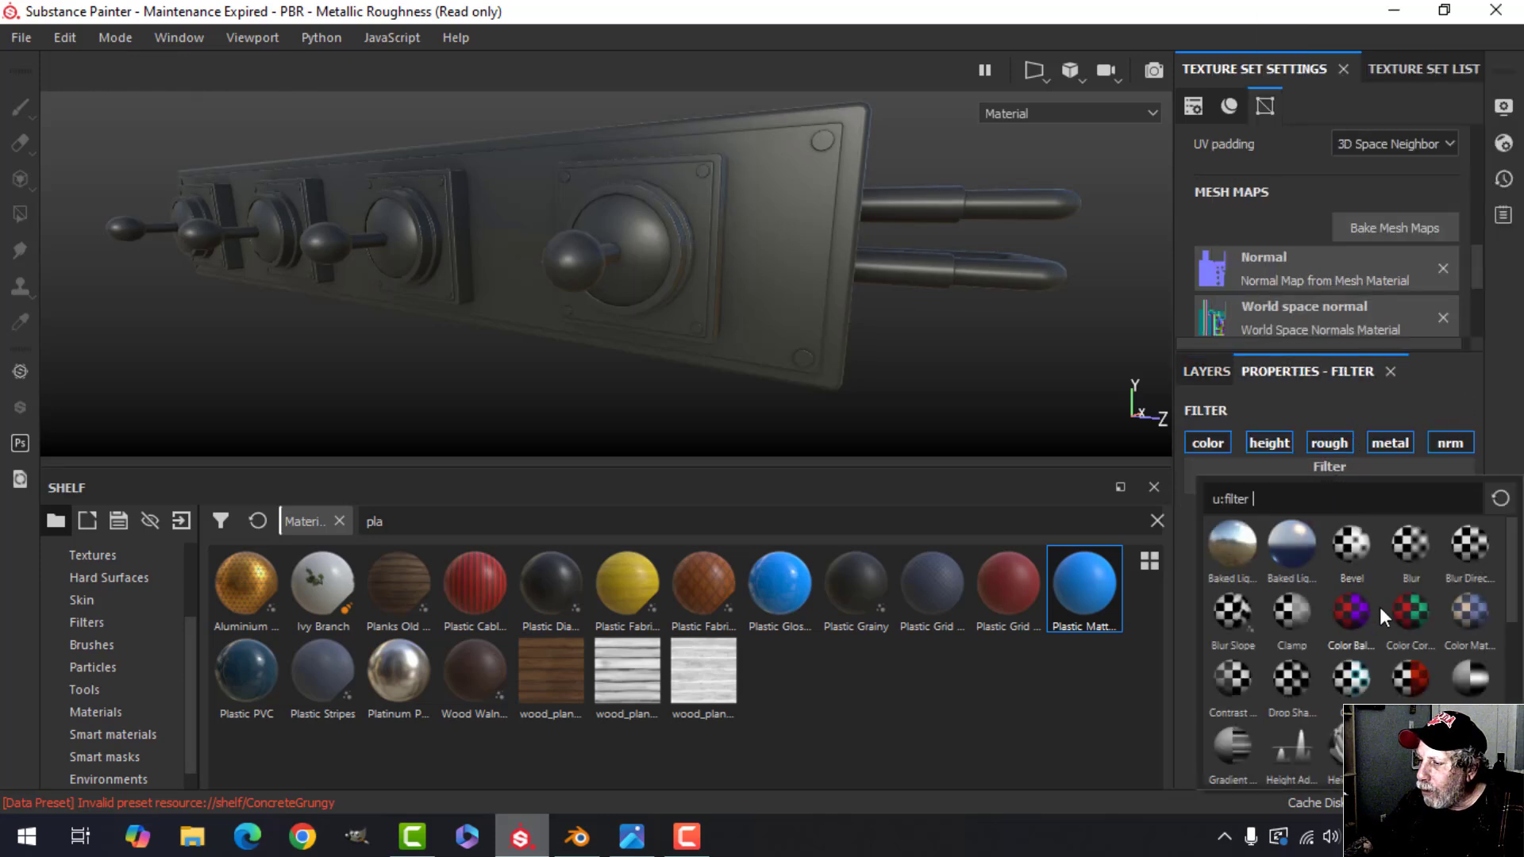
scroll(1379, 606, "down", 3)
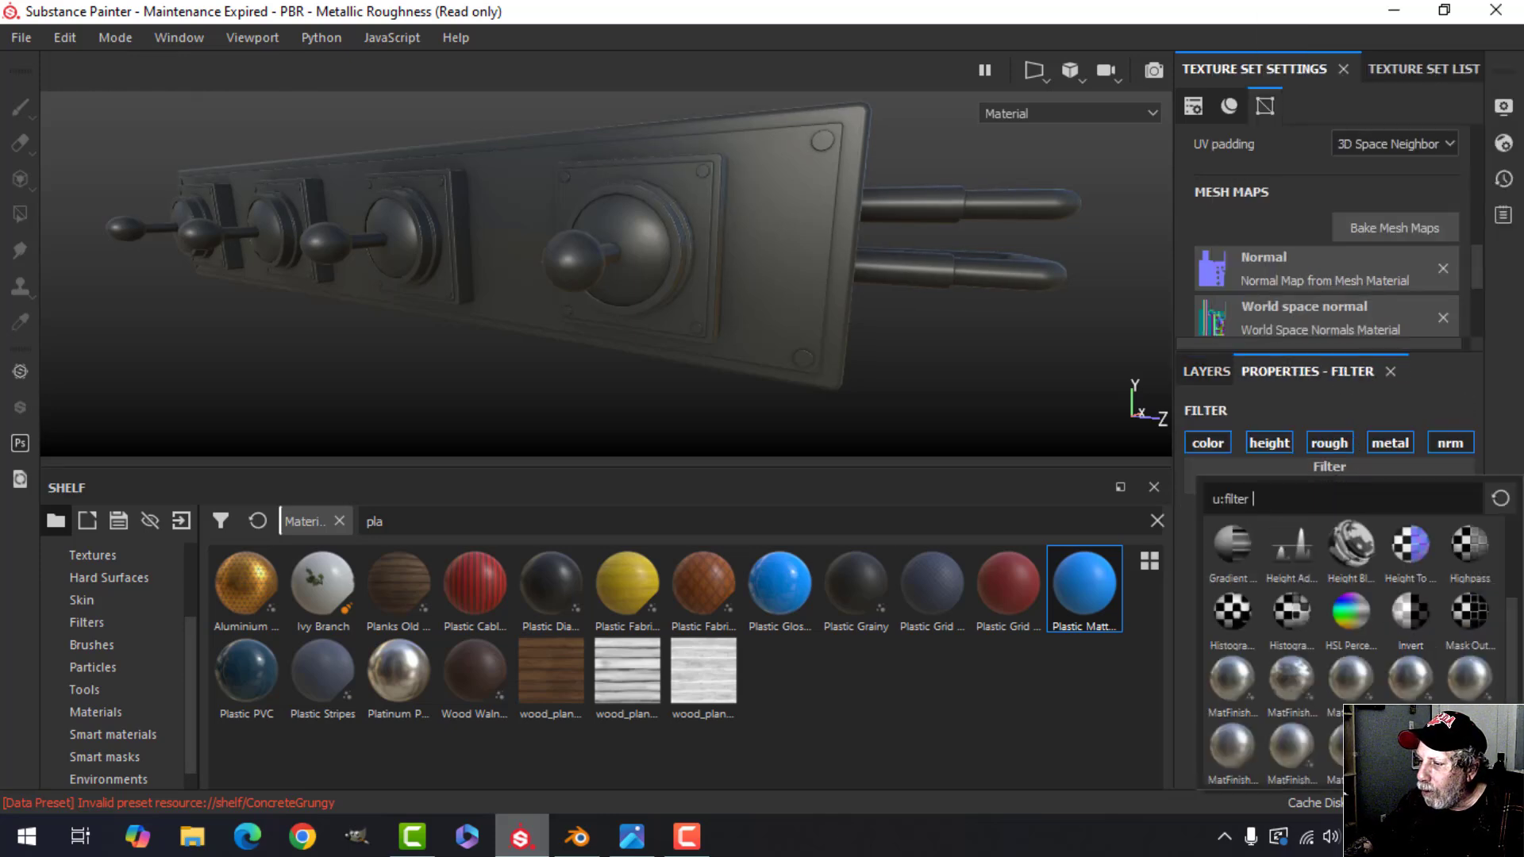
mouse_move(1413, 741)
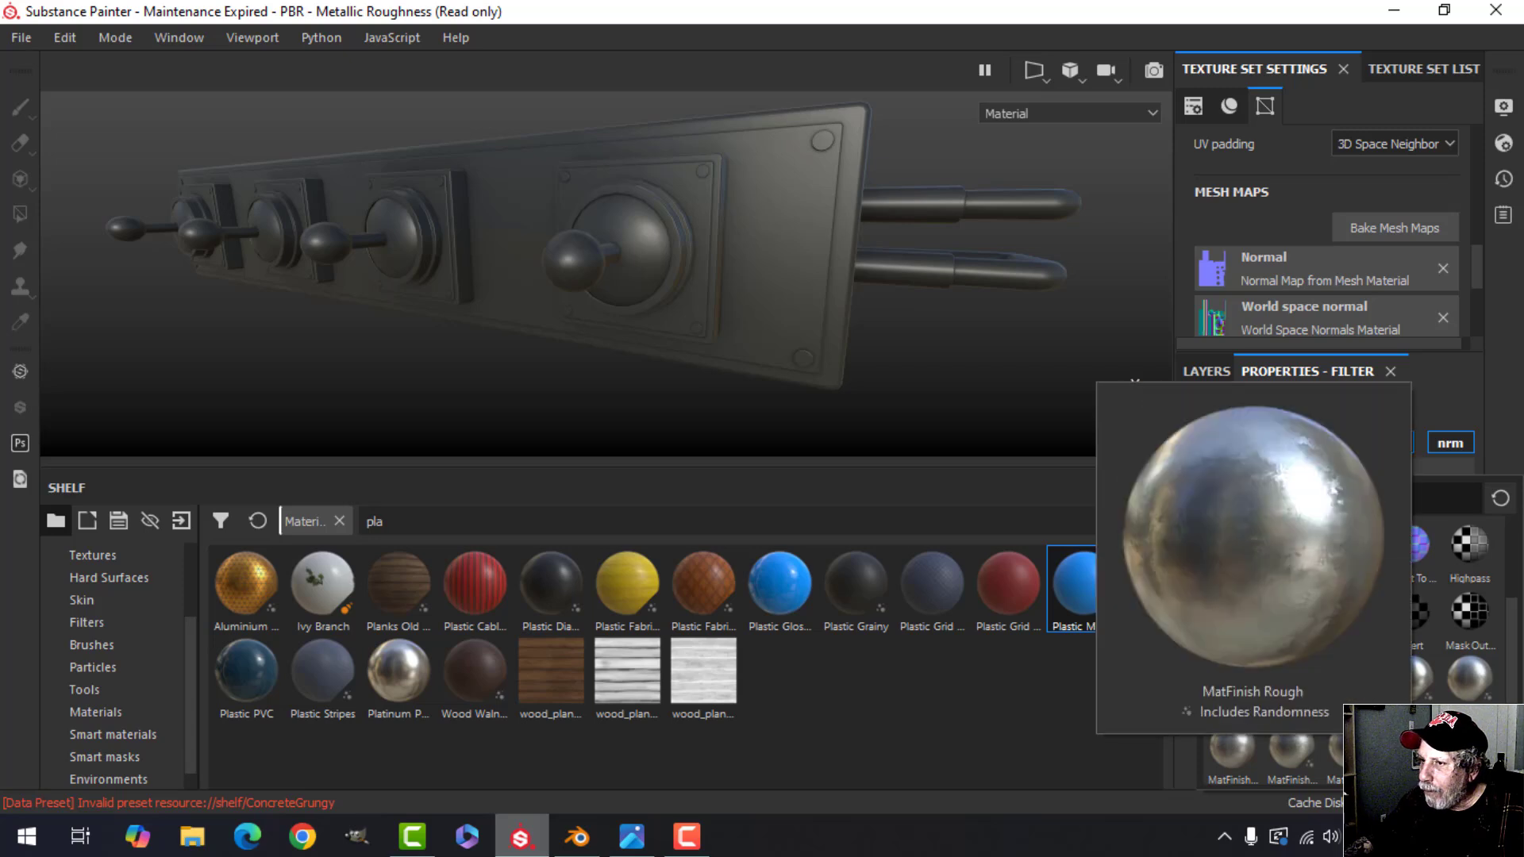
left_click(1411, 745)
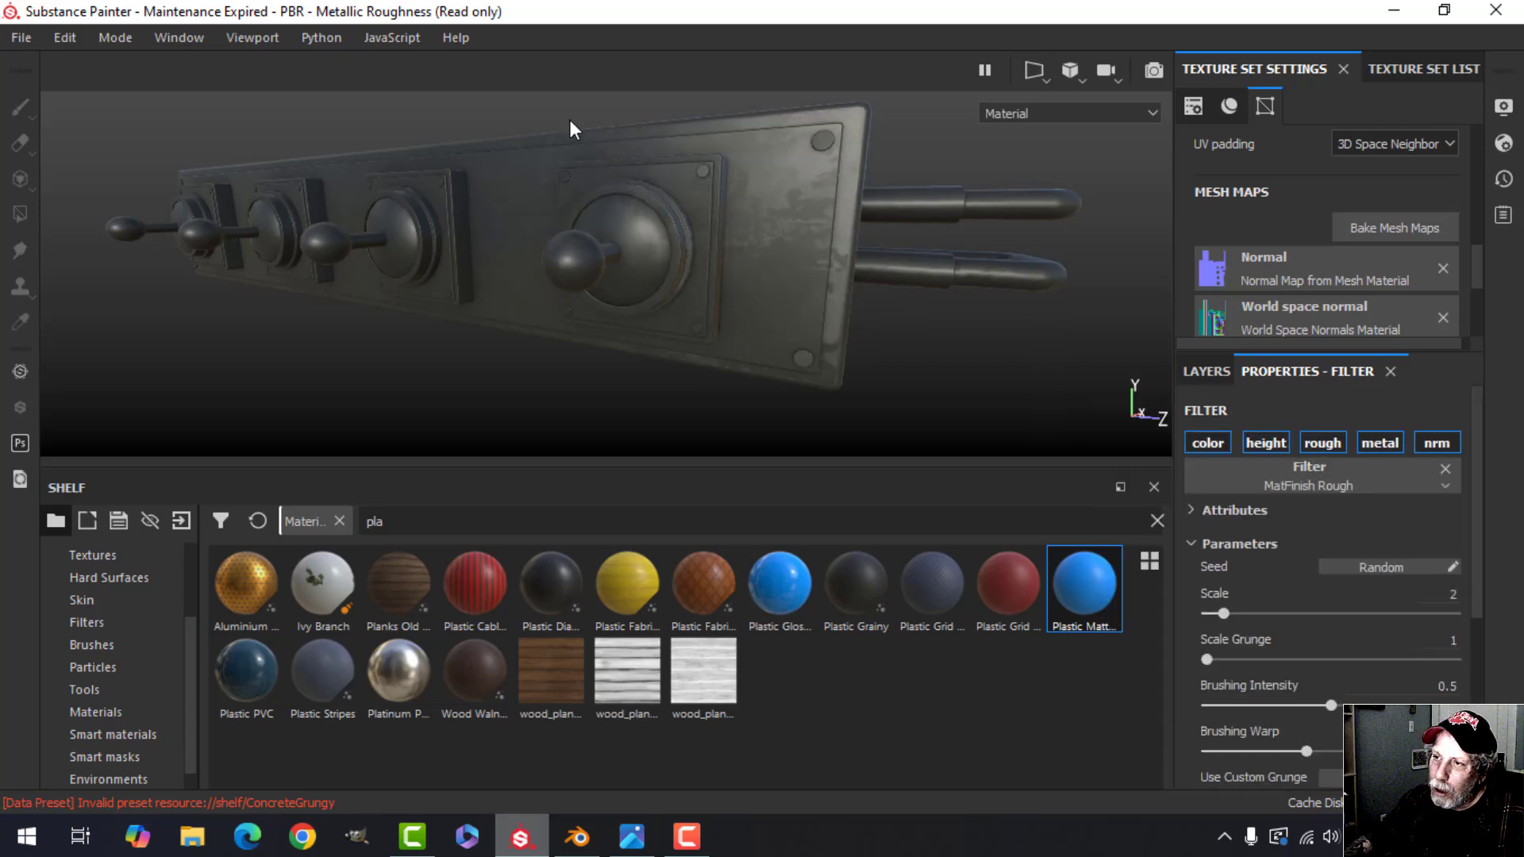
left_click(1206, 371)
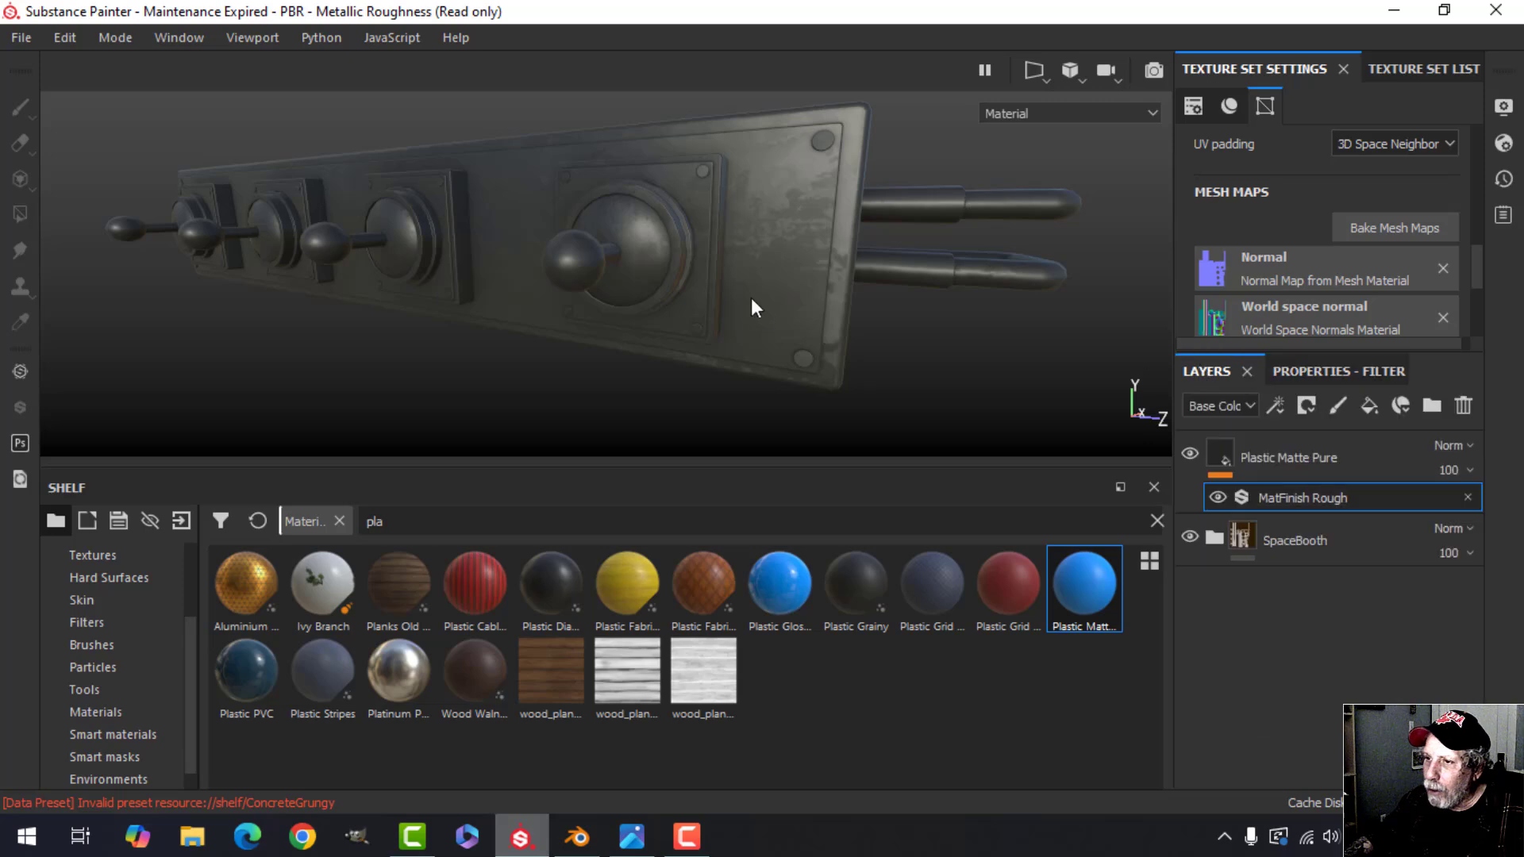
left_click_drag(750, 298, 726, 326, "alt")
- Add a black mask to the Plastic Matte Pure layer and activate the Polygon Fill tool near a lever's ball knob
left_click(1222, 457)
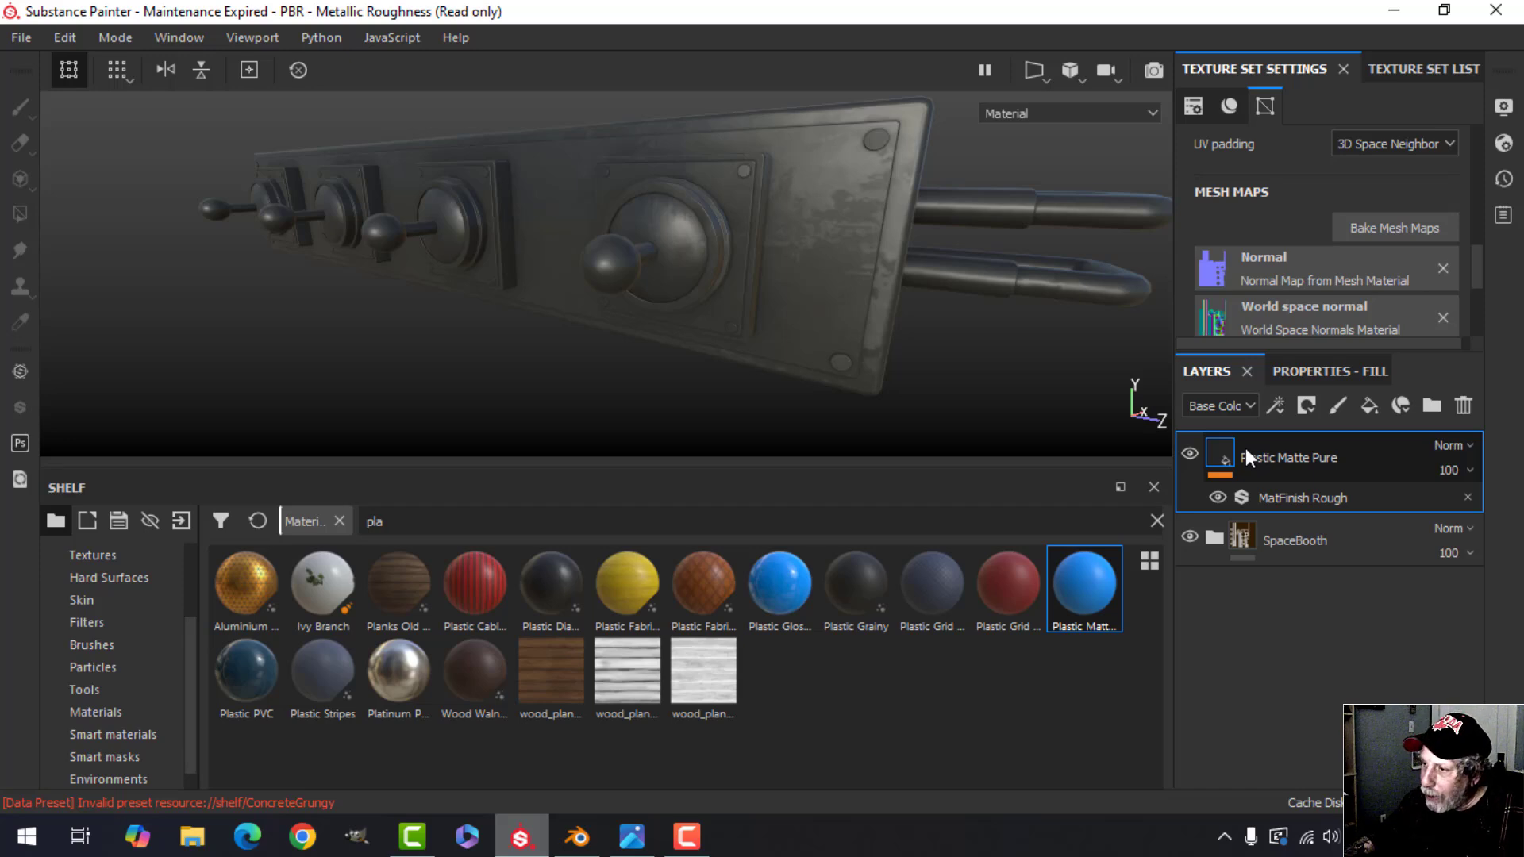
left_click(1308, 402)
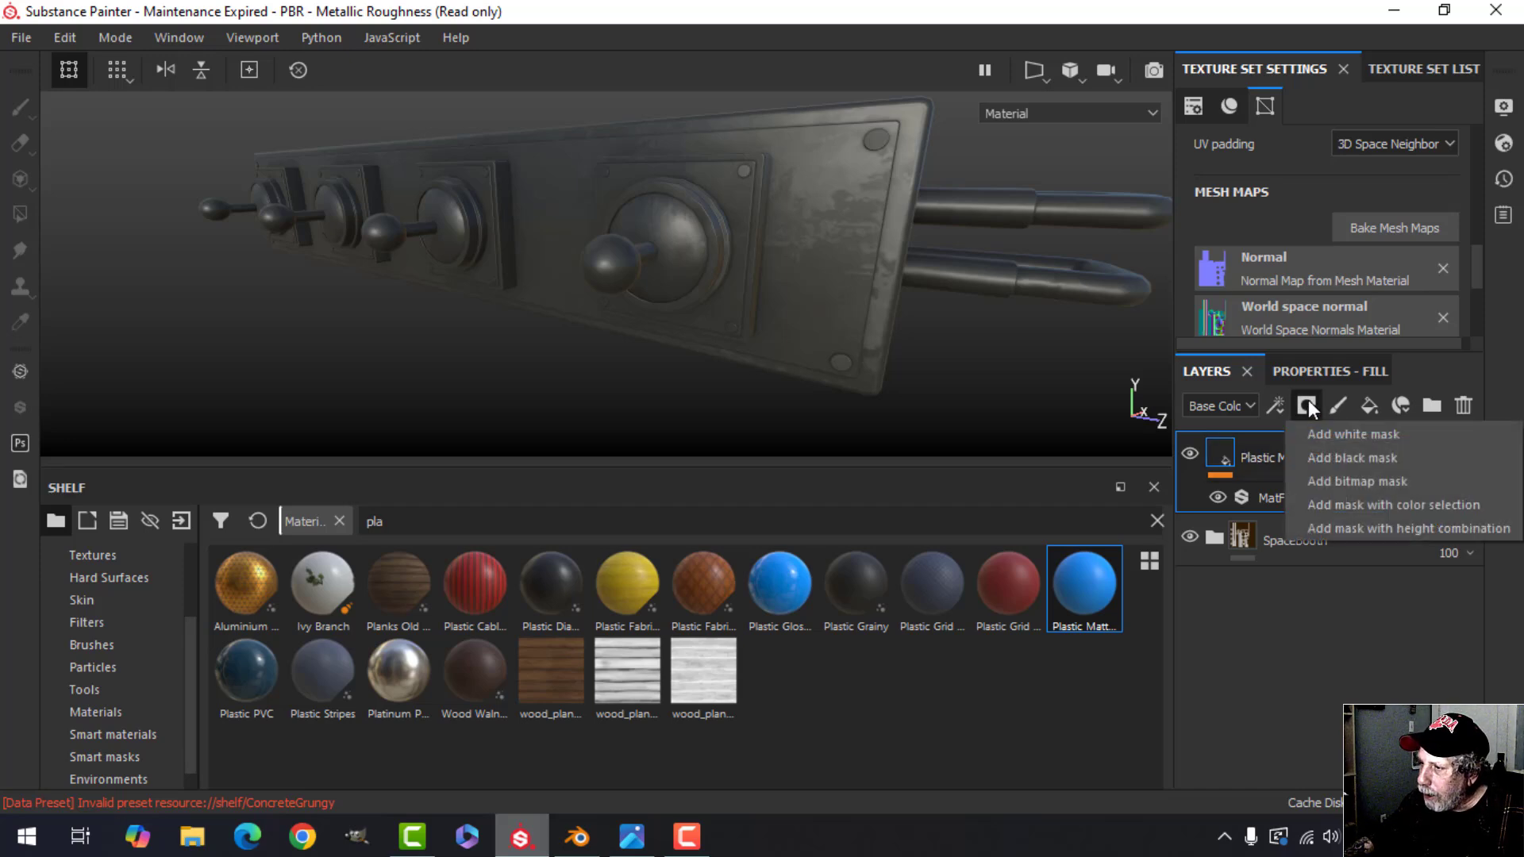
left_click(1335, 457)
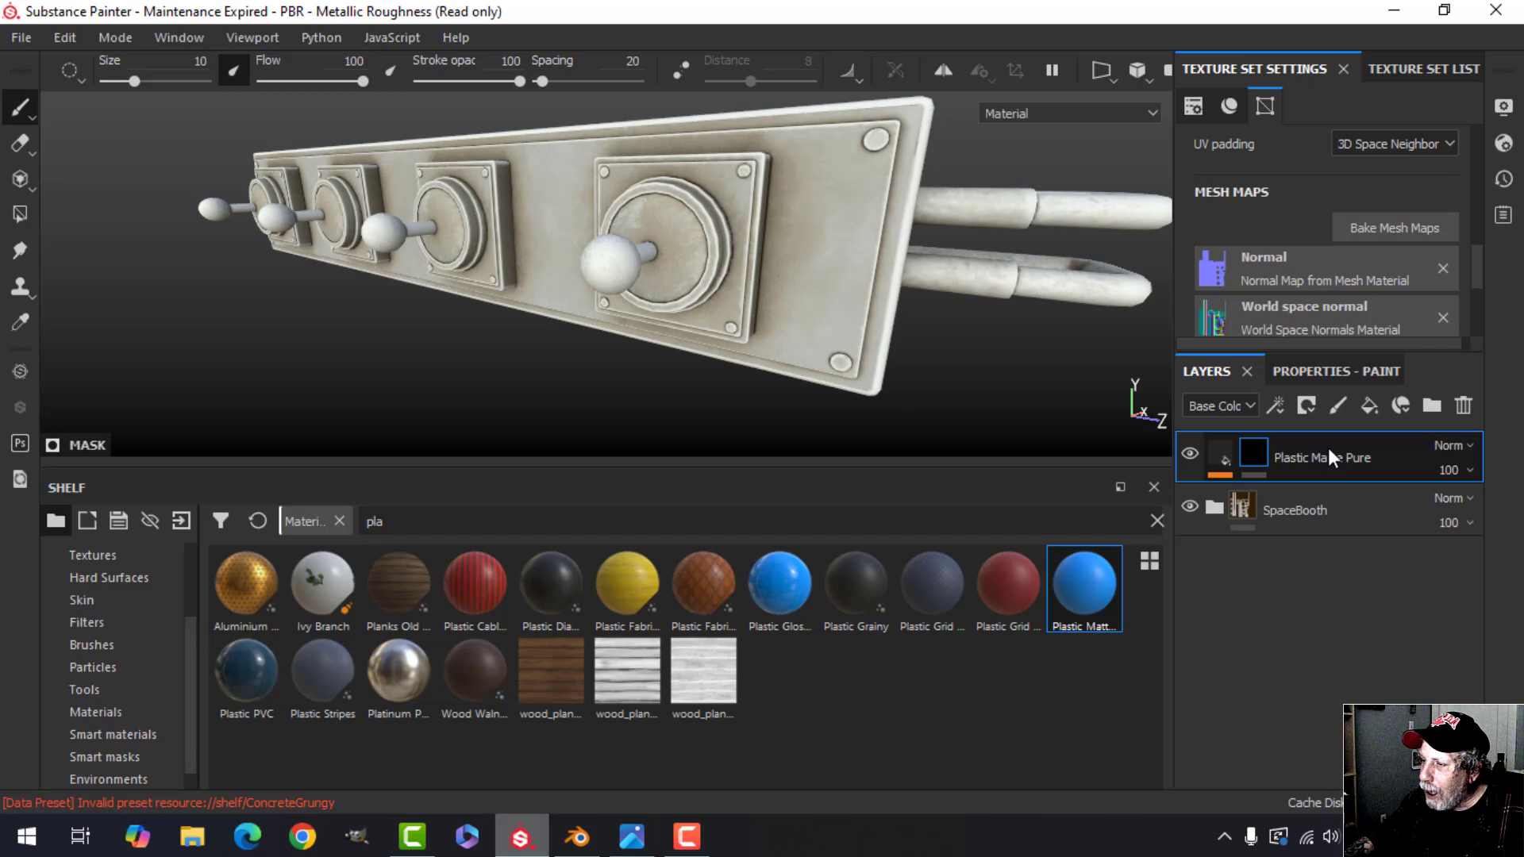
left_click(21, 214)
left_click_drag(662, 278, 769, 302, "alt")
scroll(499, 290, "up", 4)
- Try to fill the lever's ball knob in the mask using mesh fill mode
left_click(1326, 370)
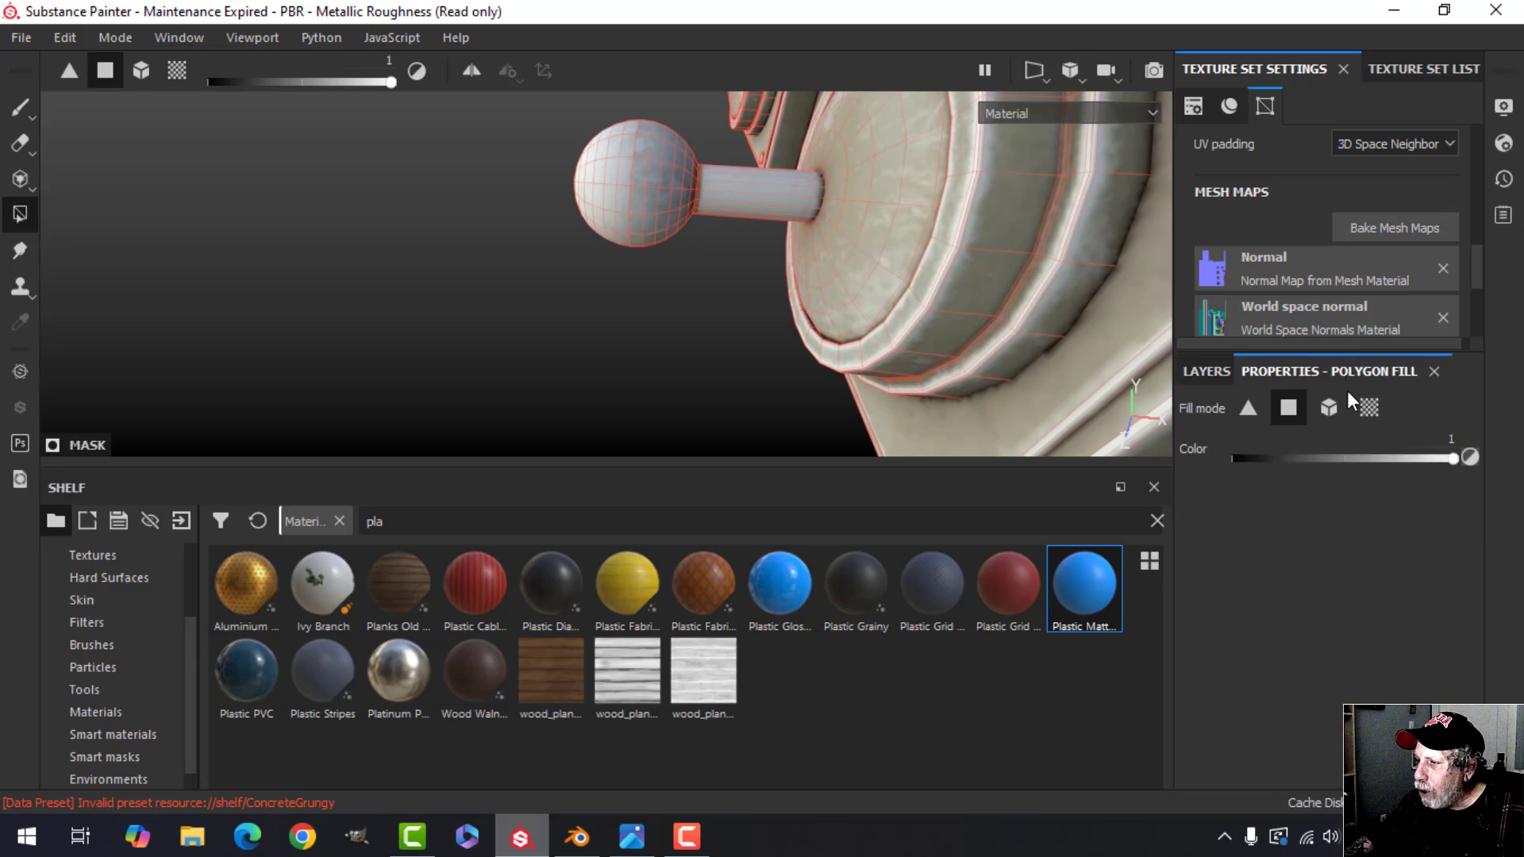
left_click(1330, 408)
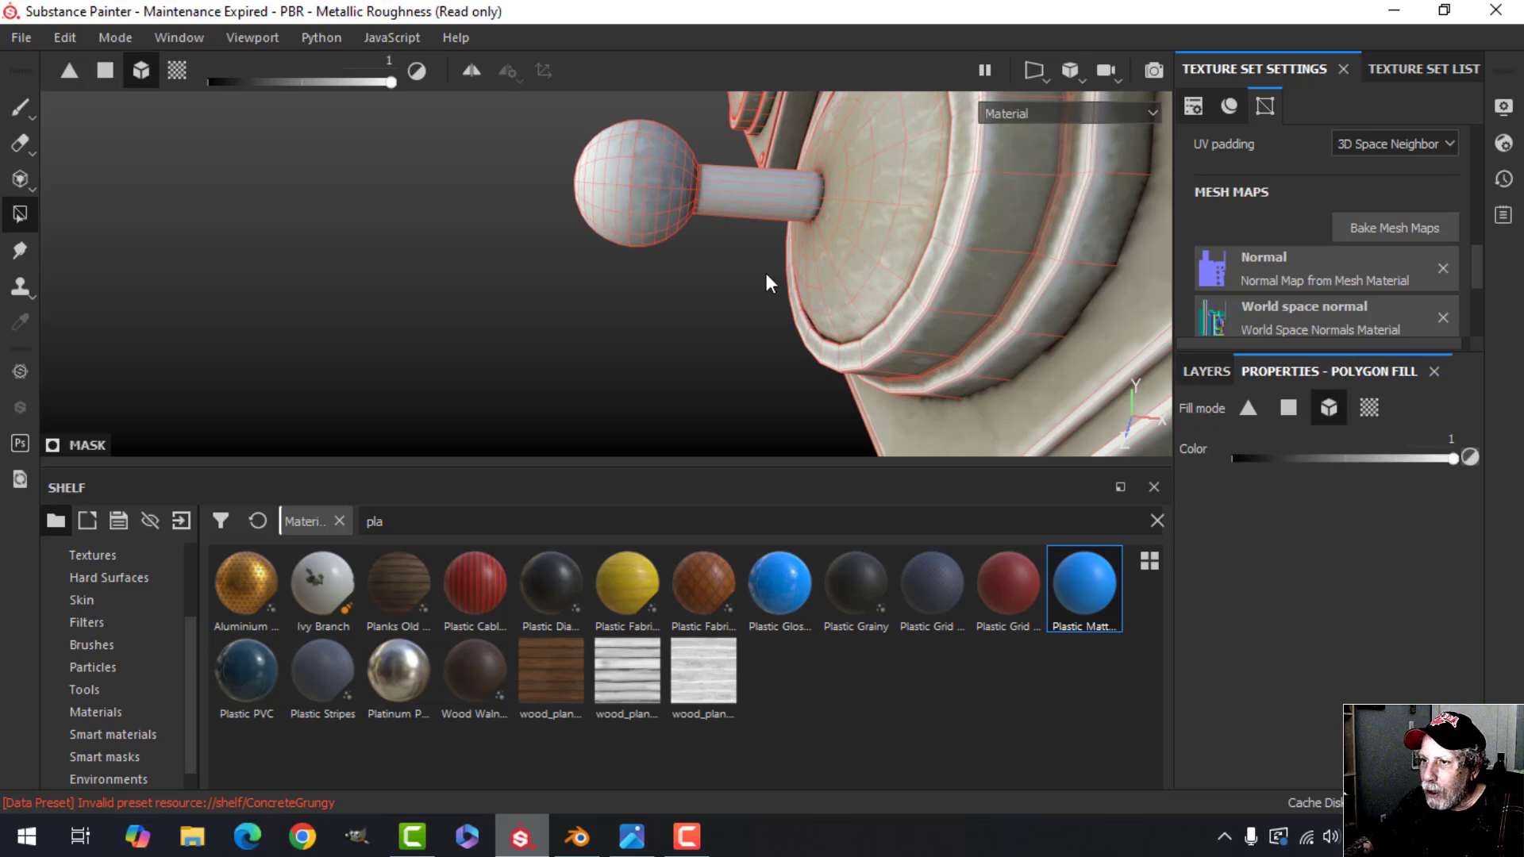
left_click(648, 181)
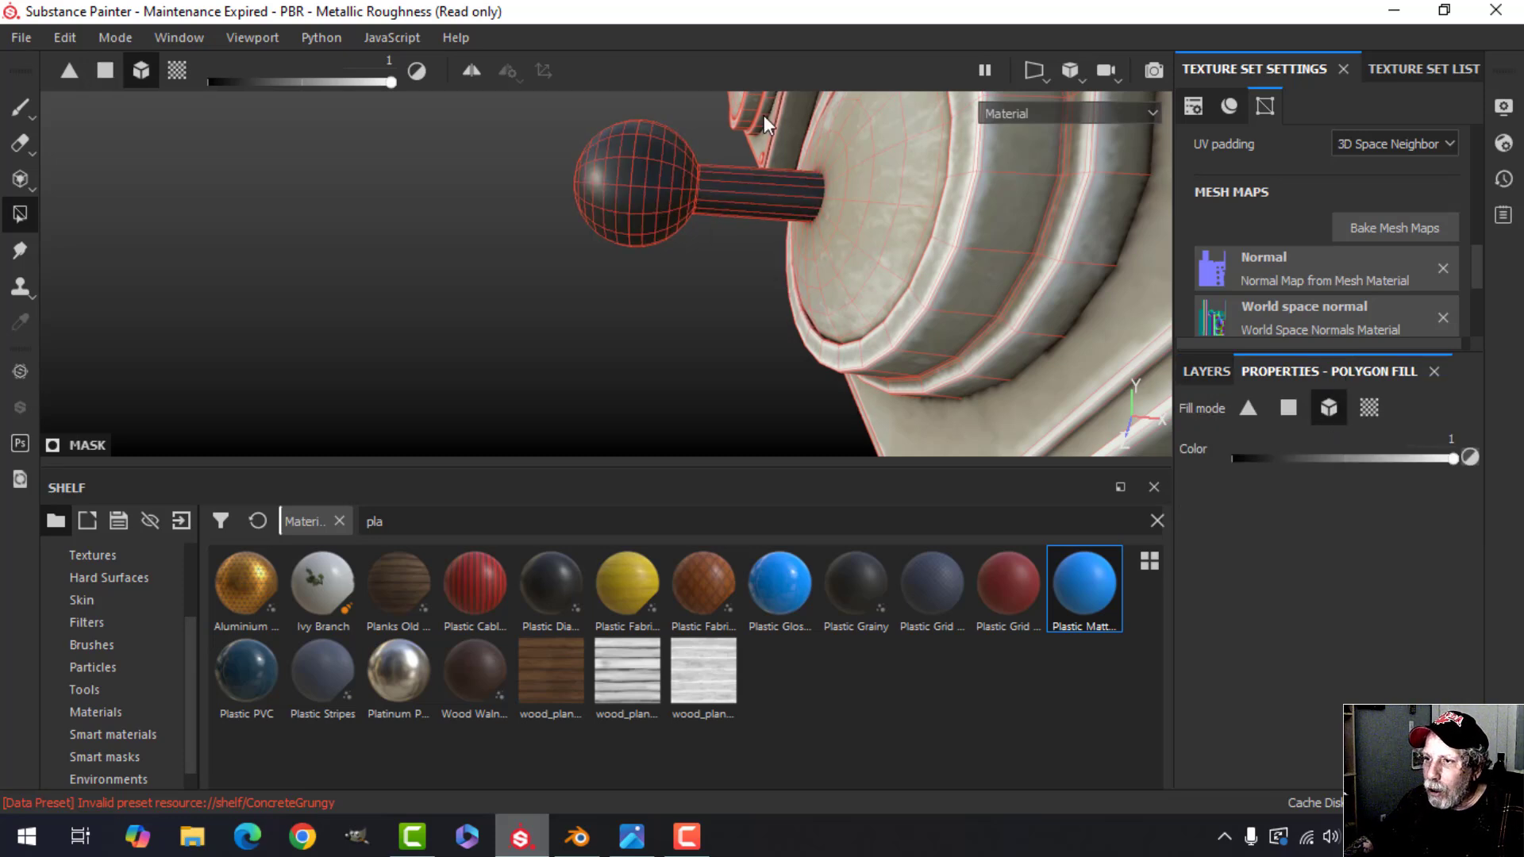
left_click(747, 203)
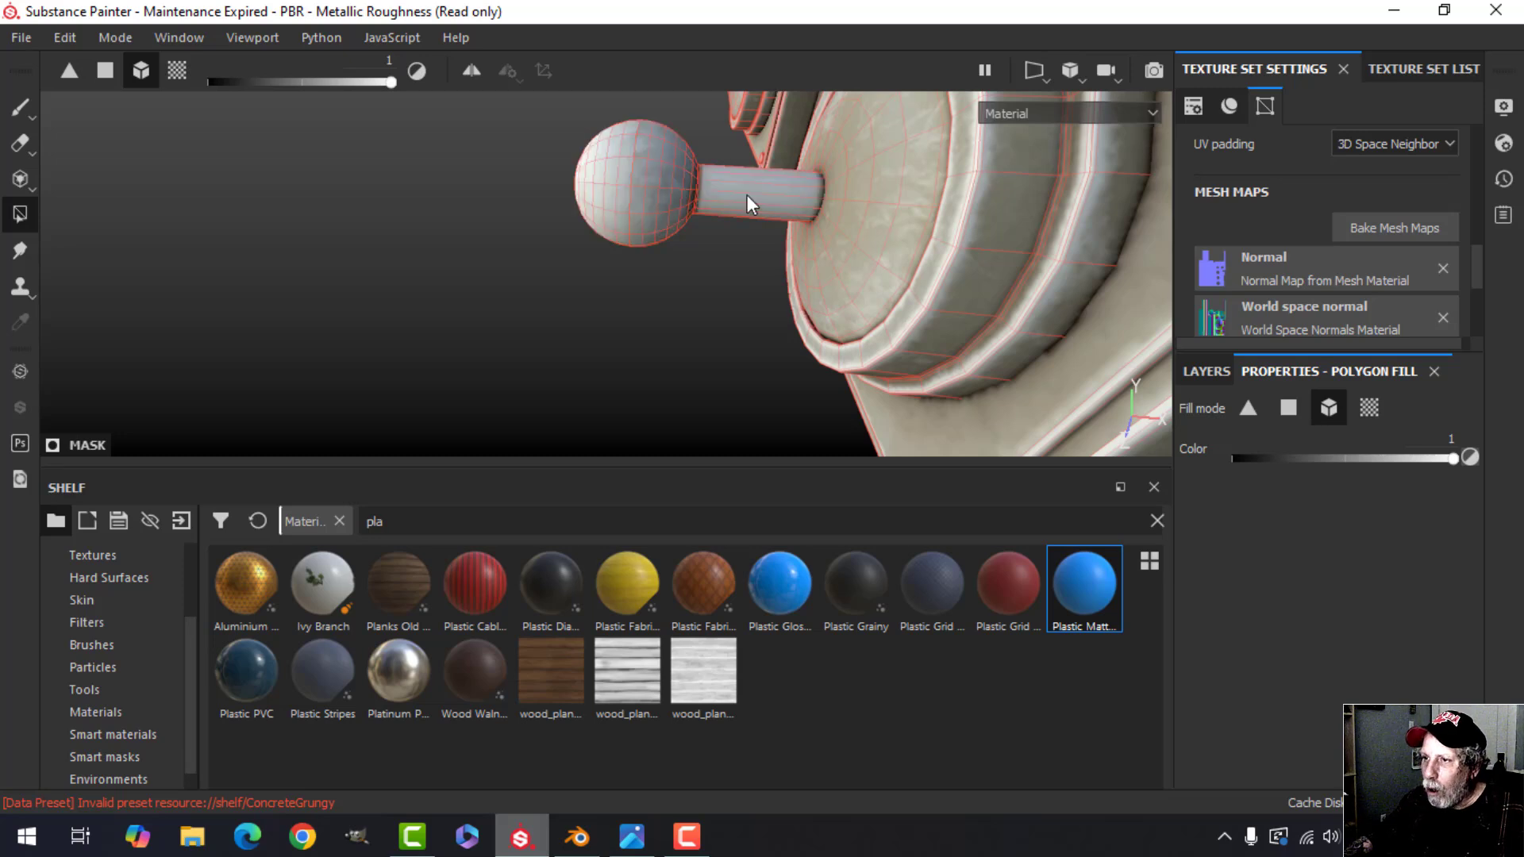
- Fill both halves of the lever's ball knob in the mask using UV chunk fill, and check all the knobs
left_click(1370, 408)
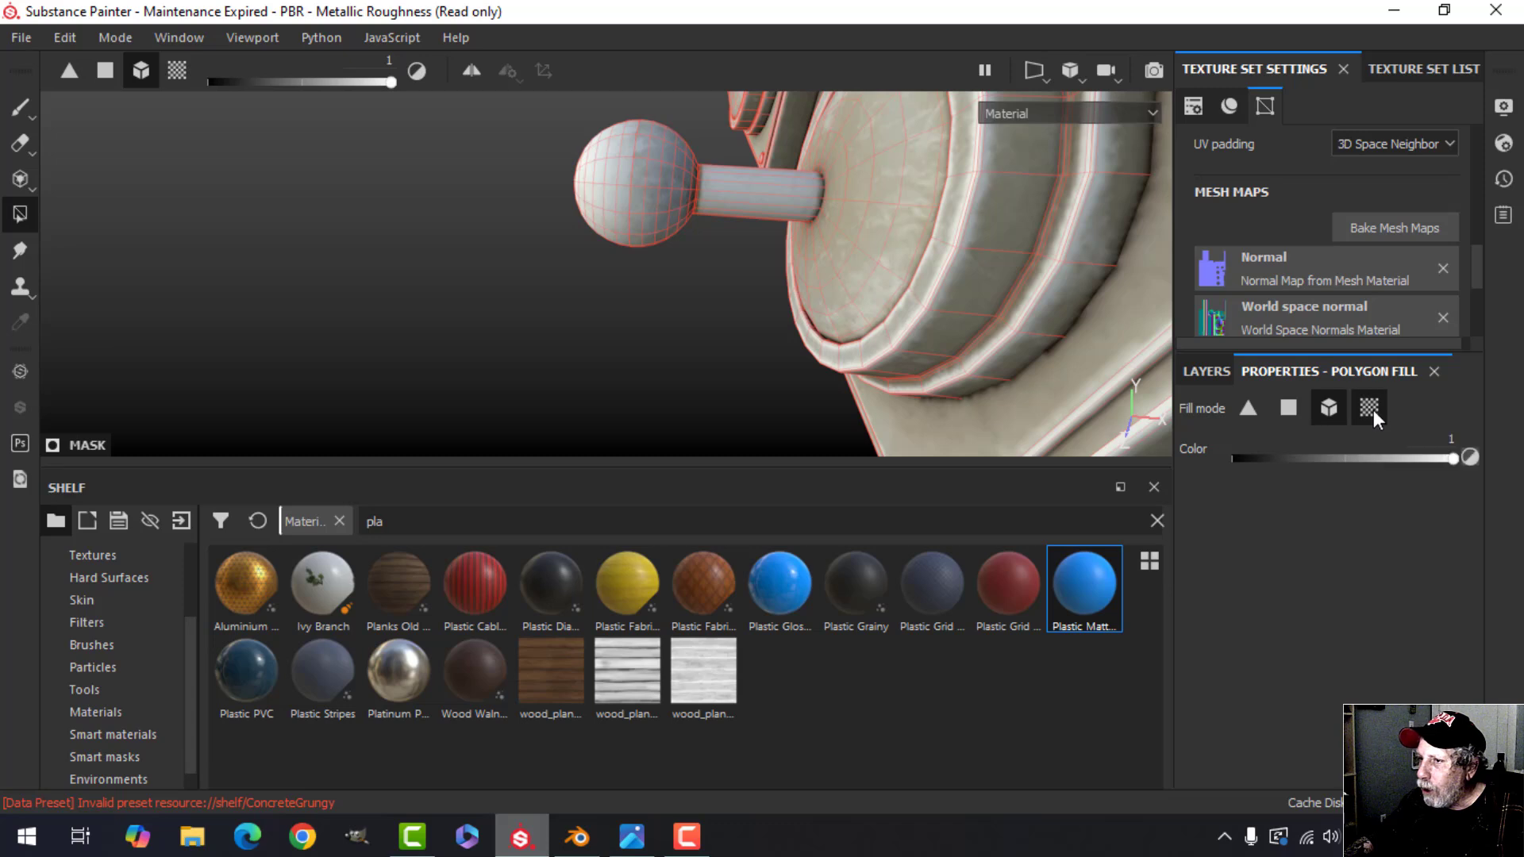
left_click(610, 172)
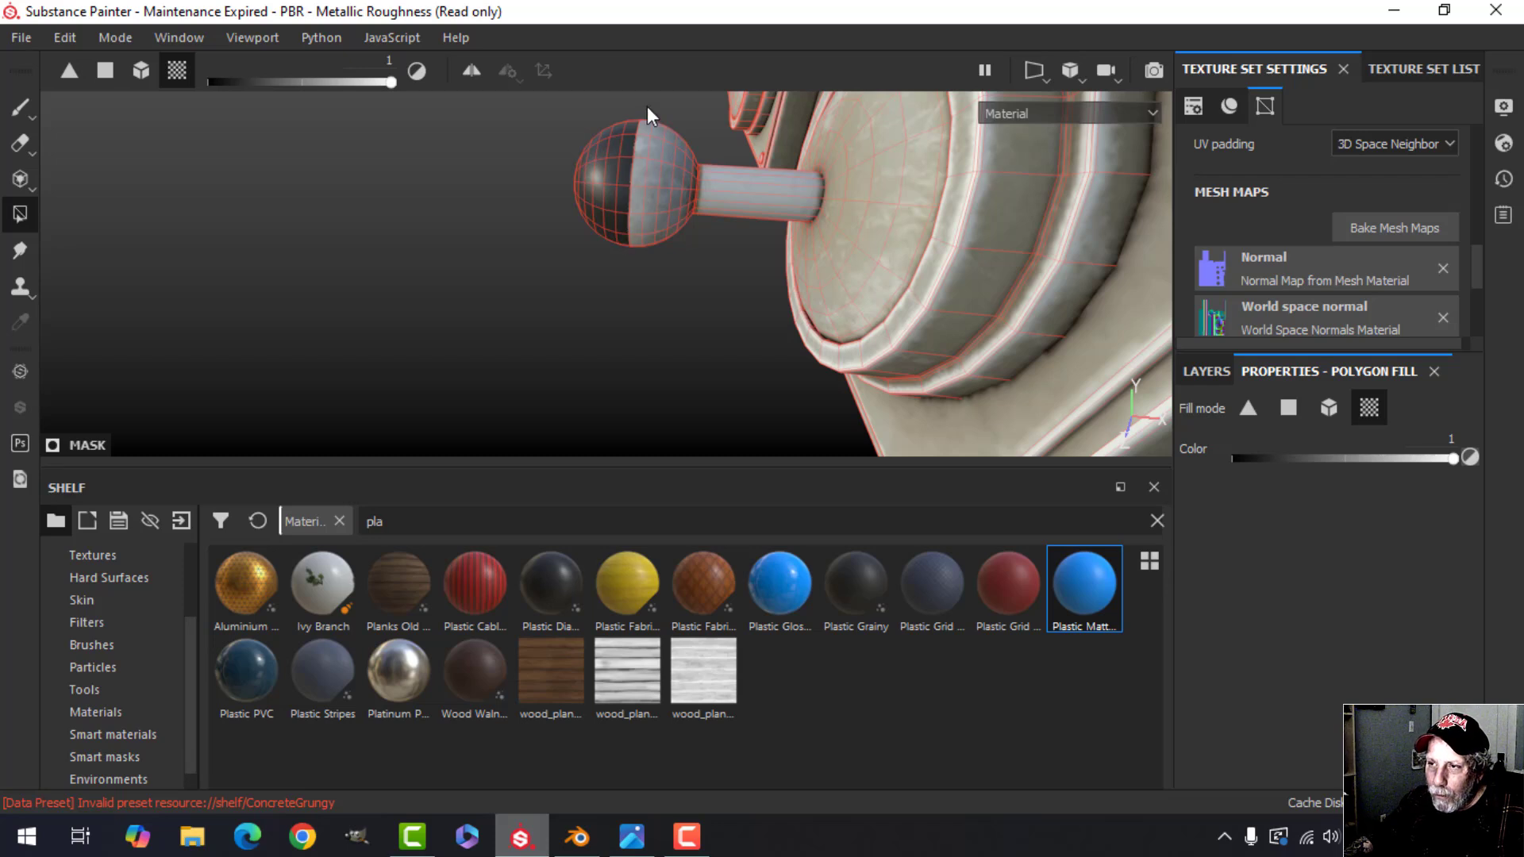
left_click(669, 173)
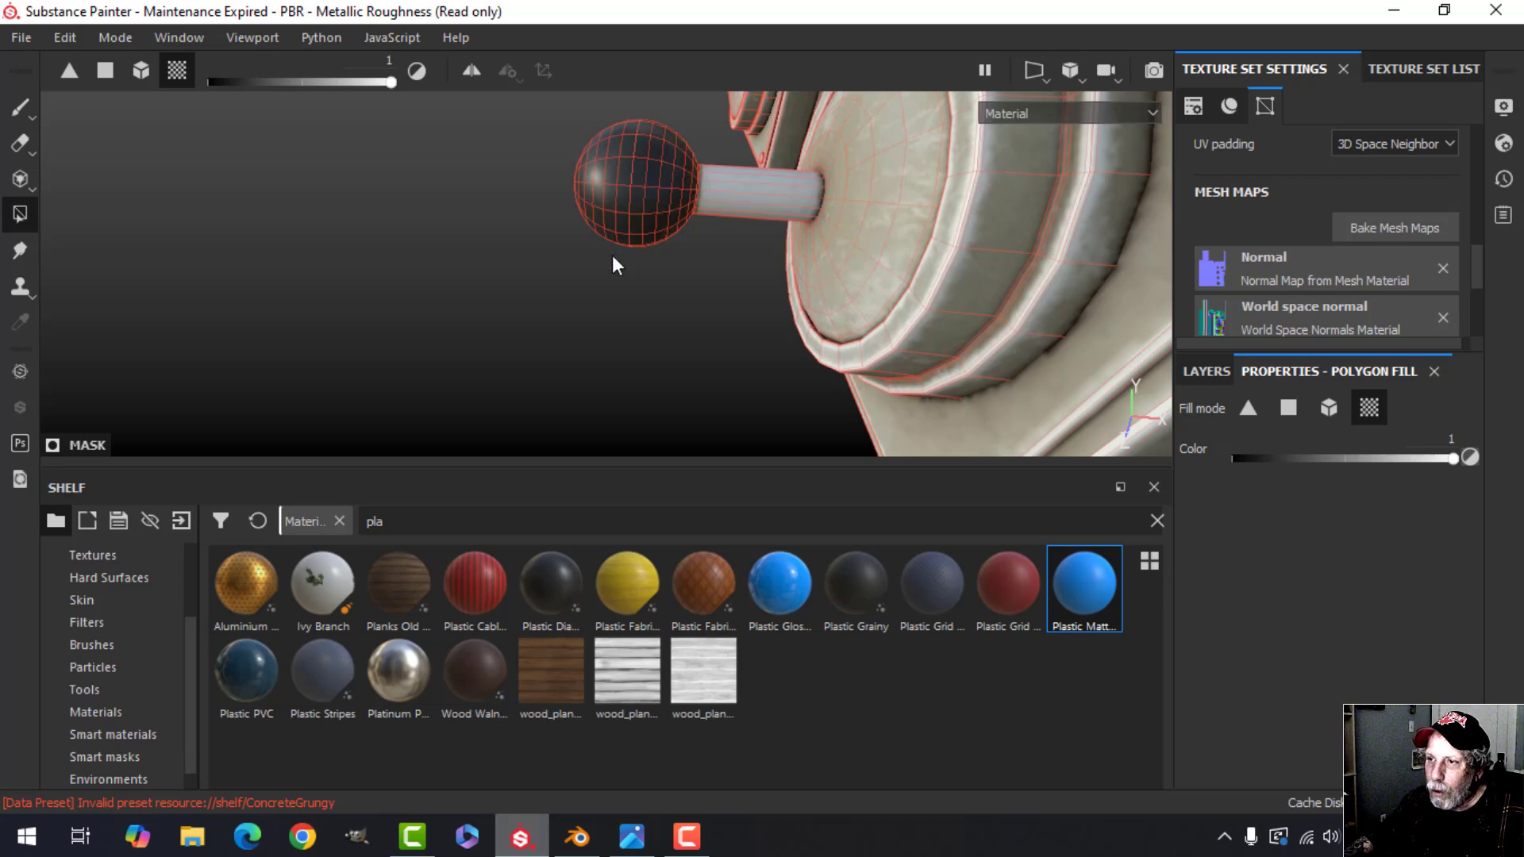
left_click(20, 107)
mouse_move(476, 210)
left_mouse_down("alt")
mouse_move(585, 289)
mouse_move(709, 274)
mouse_move(663, 292)
mouse_move(934, 322)
mouse_move(839, 315)
mouse_move(738, 338)
mouse_move(605, 321)
mouse_move(707, 323)
mouse_move(707, 341)
mouse_move(629, 341)
mouse_move(709, 337)
mouse_move(634, 325)
mouse_move(789, 343)
mouse_move(639, 347)
mouse_move(692, 342)
left_mouse_up("alt")
scroll(839, 324, "down", 4)
scroll(724, 340, "up", 4)
scroll(695, 343, "down", 4)
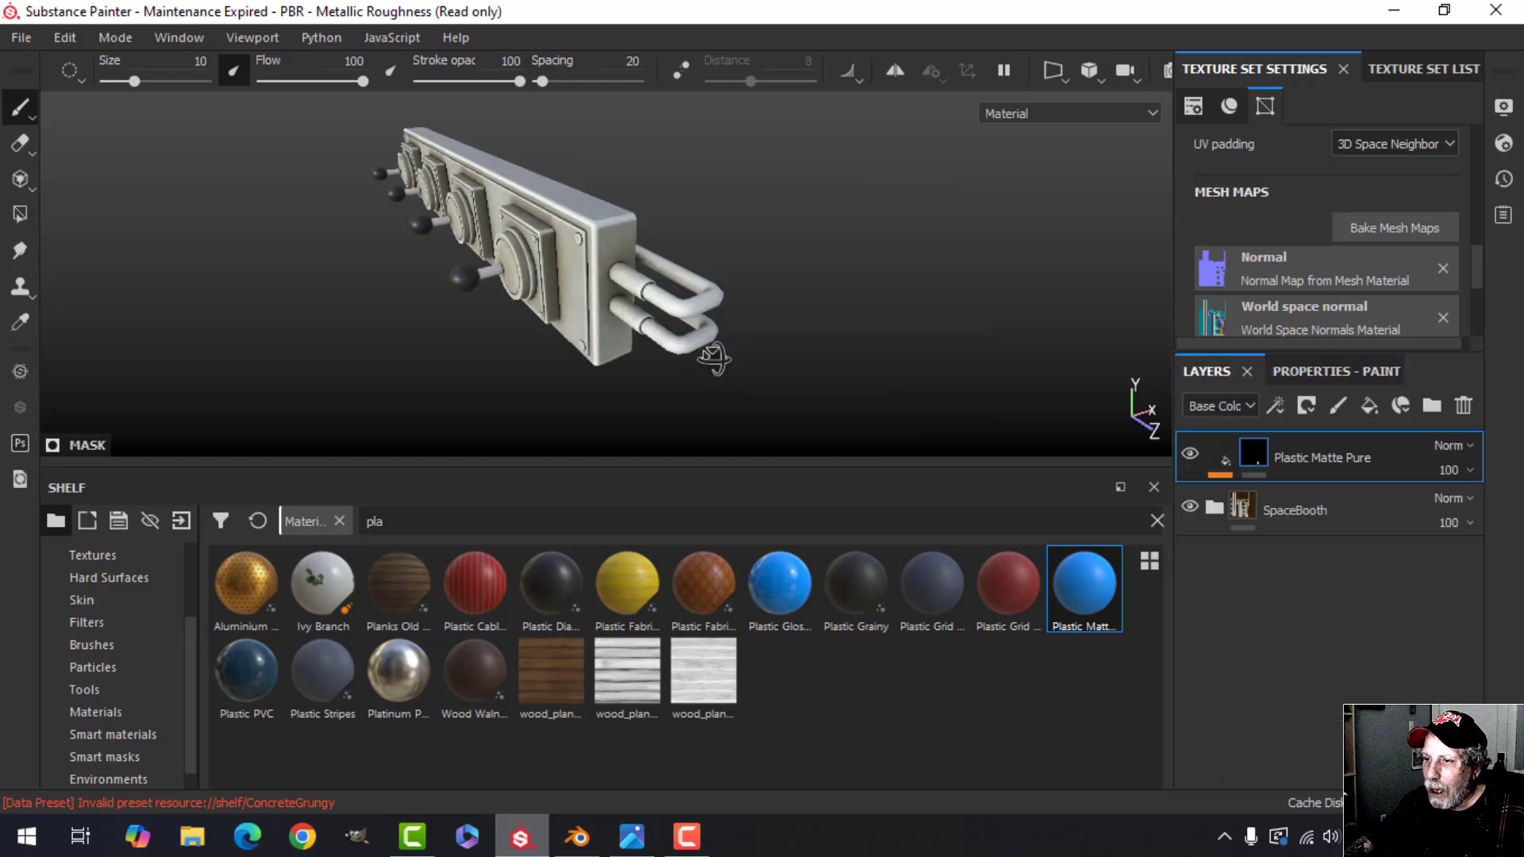
left_click_drag(714, 359, 768, 329, "alt")
left_click_drag(889, 315, 847, 350, "alt")
- Add the Aluminium Pure material from the full materials library as a new layer above Plastic Matte Pure
left_click(1333, 464)
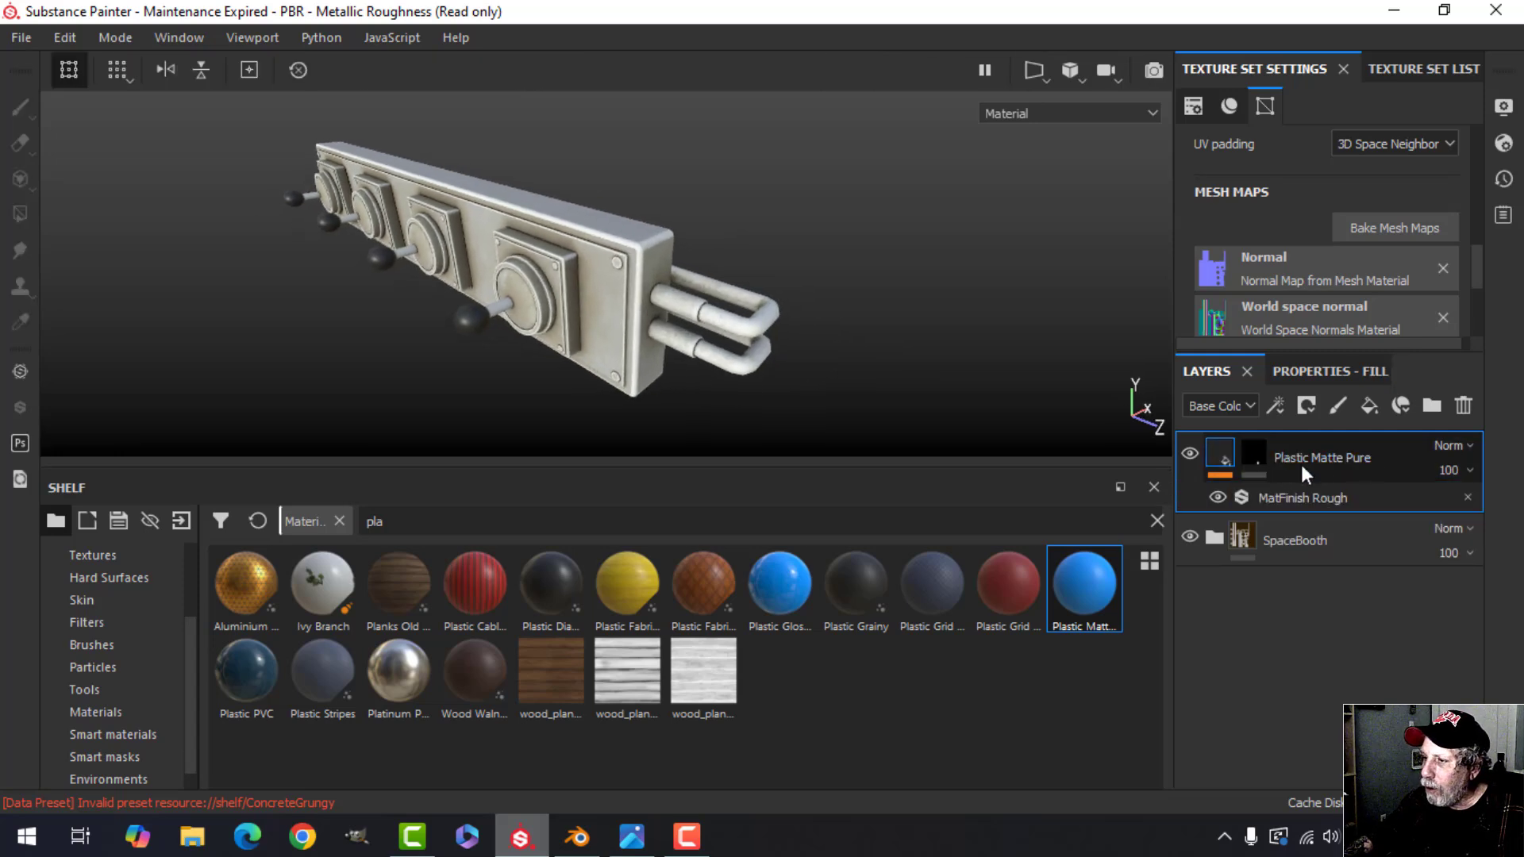
left_click(95, 708)
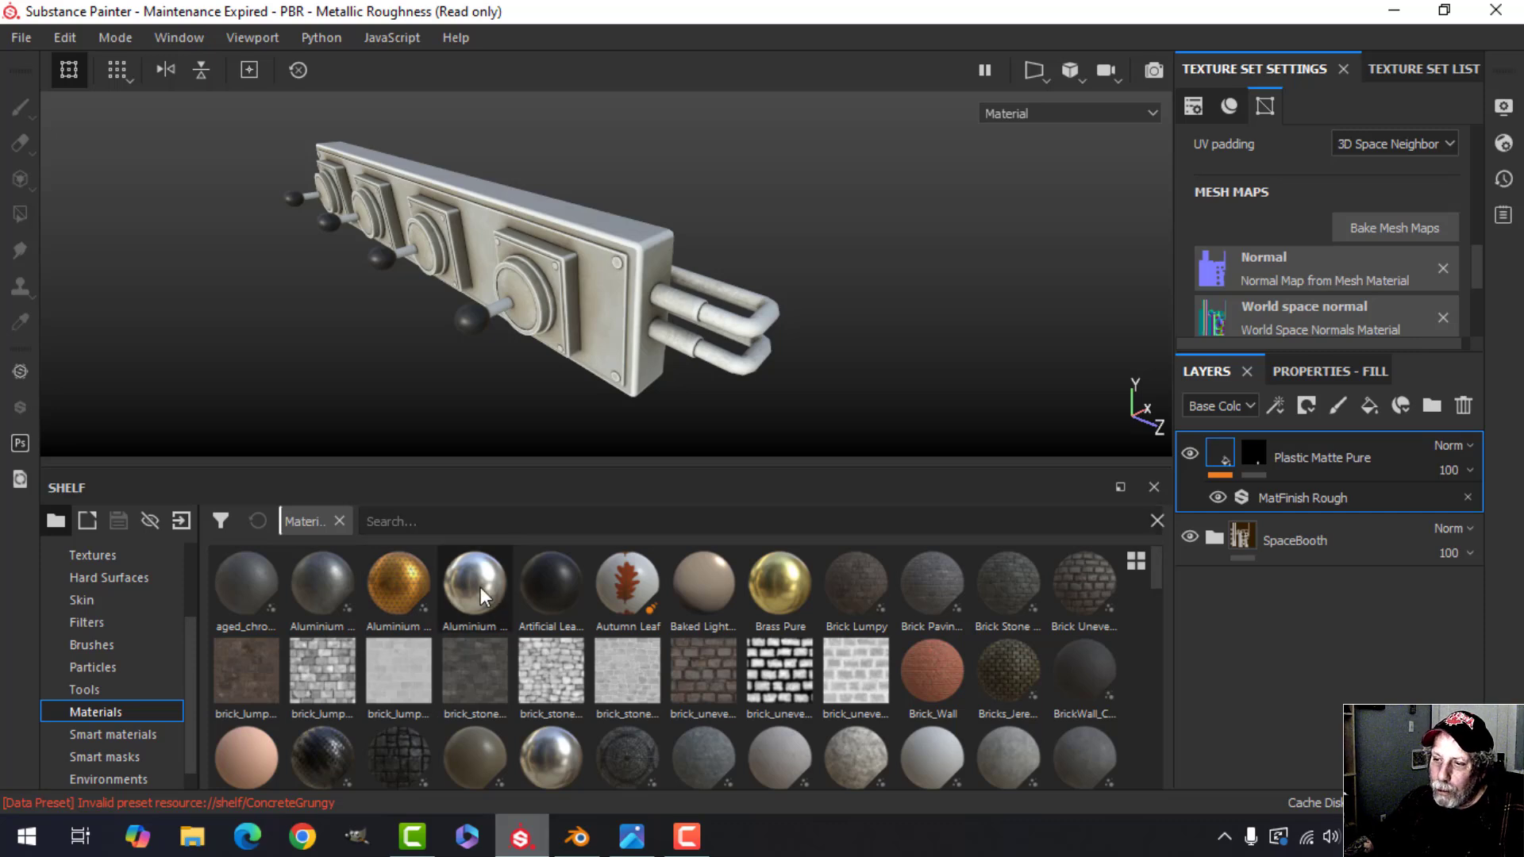
mouse_move(479, 587)
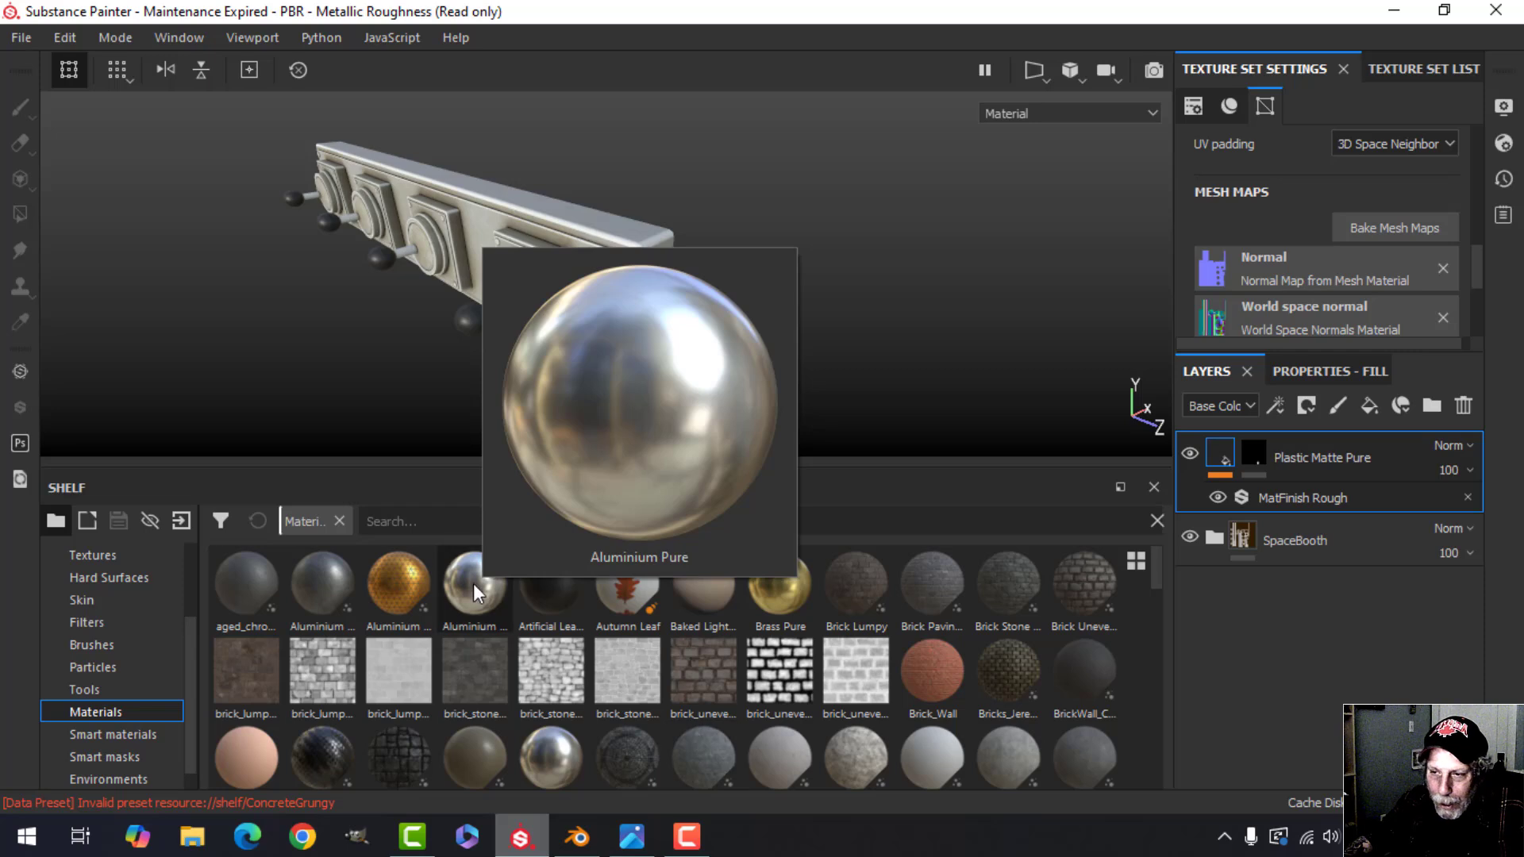
left_click_drag(473, 579, 1339, 436)
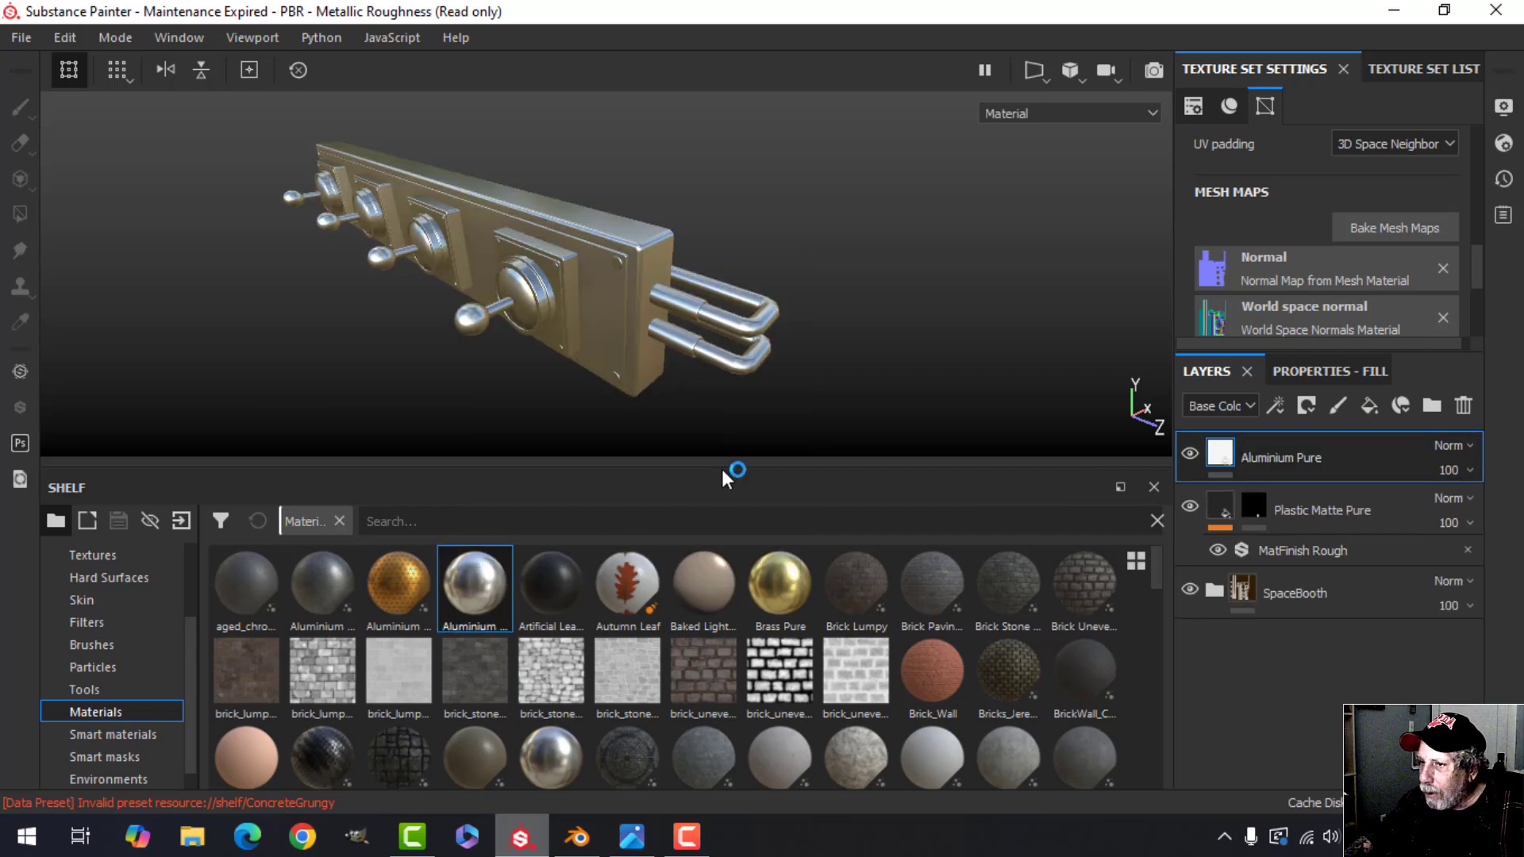
- Darken the Aluminium Pure base color to a gray with value 0.170 and raise its roughness
left_click(1329, 371)
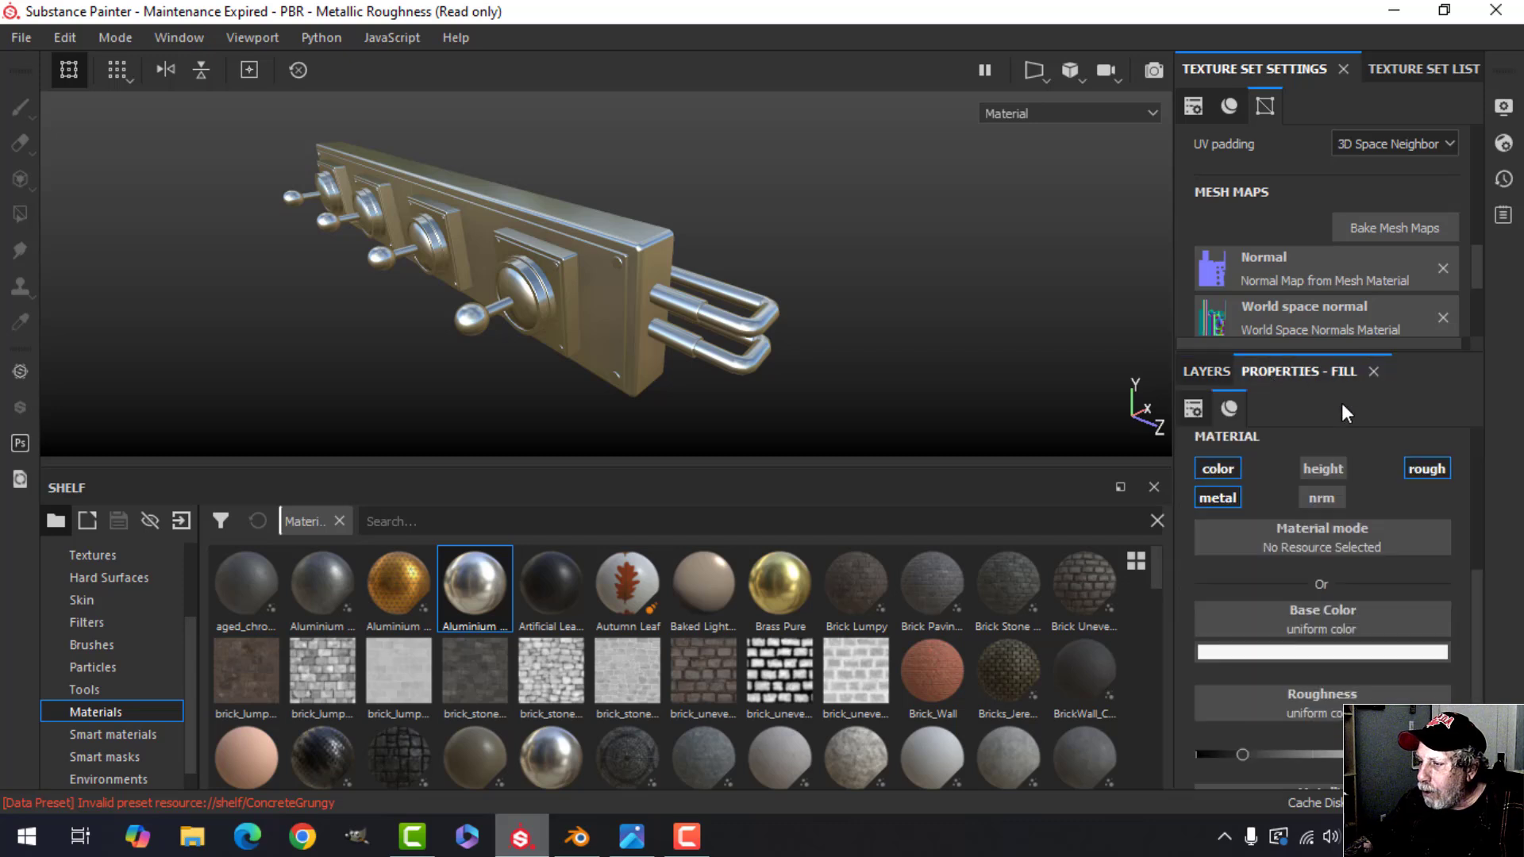
left_click(1373, 654)
left_click_drag(1495, 501, 1494, 524)
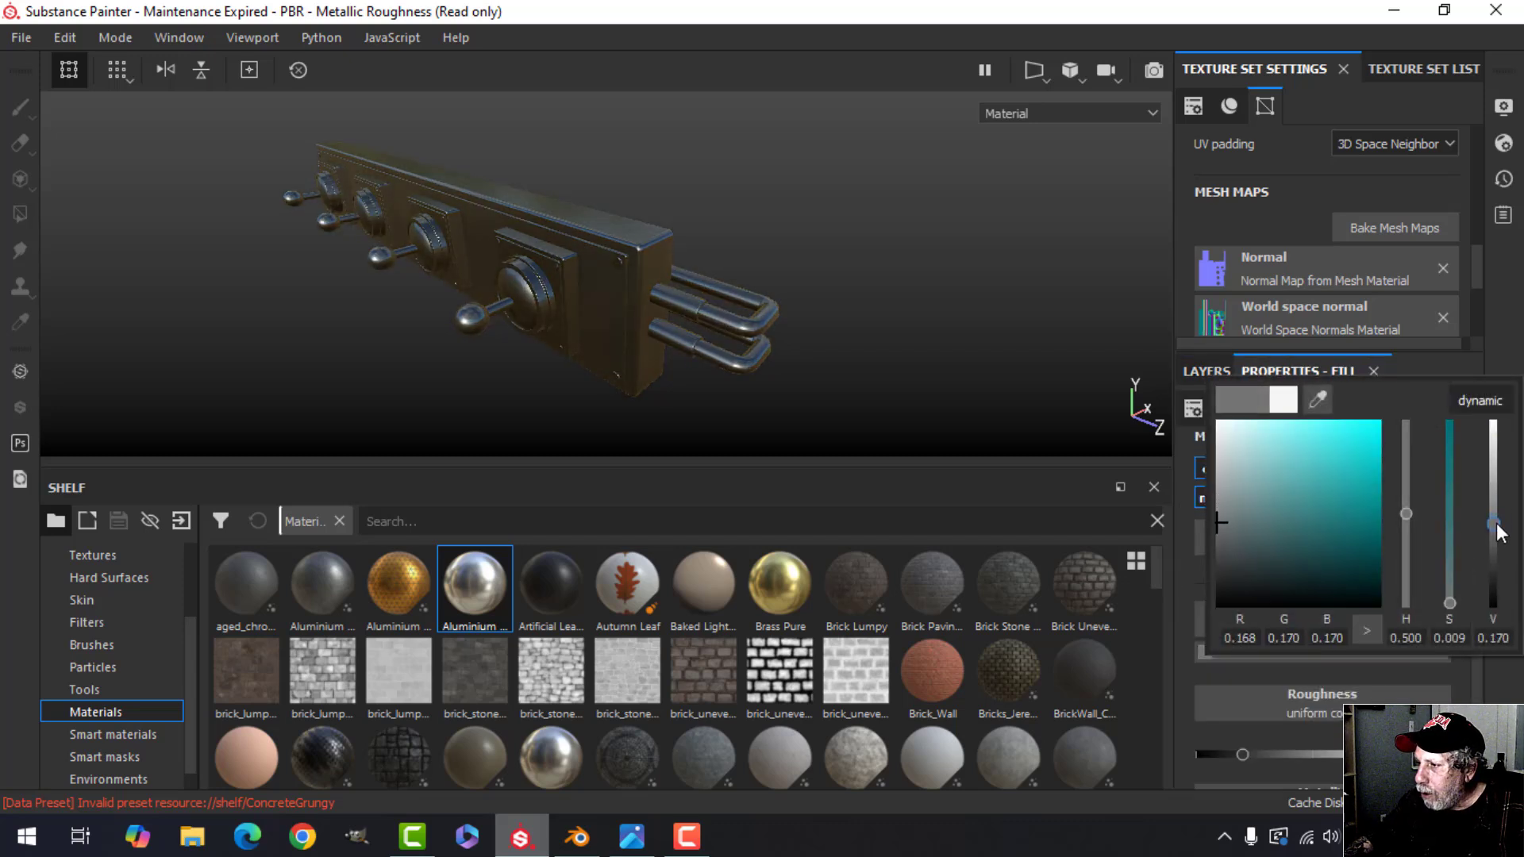
left_click(1479, 322)
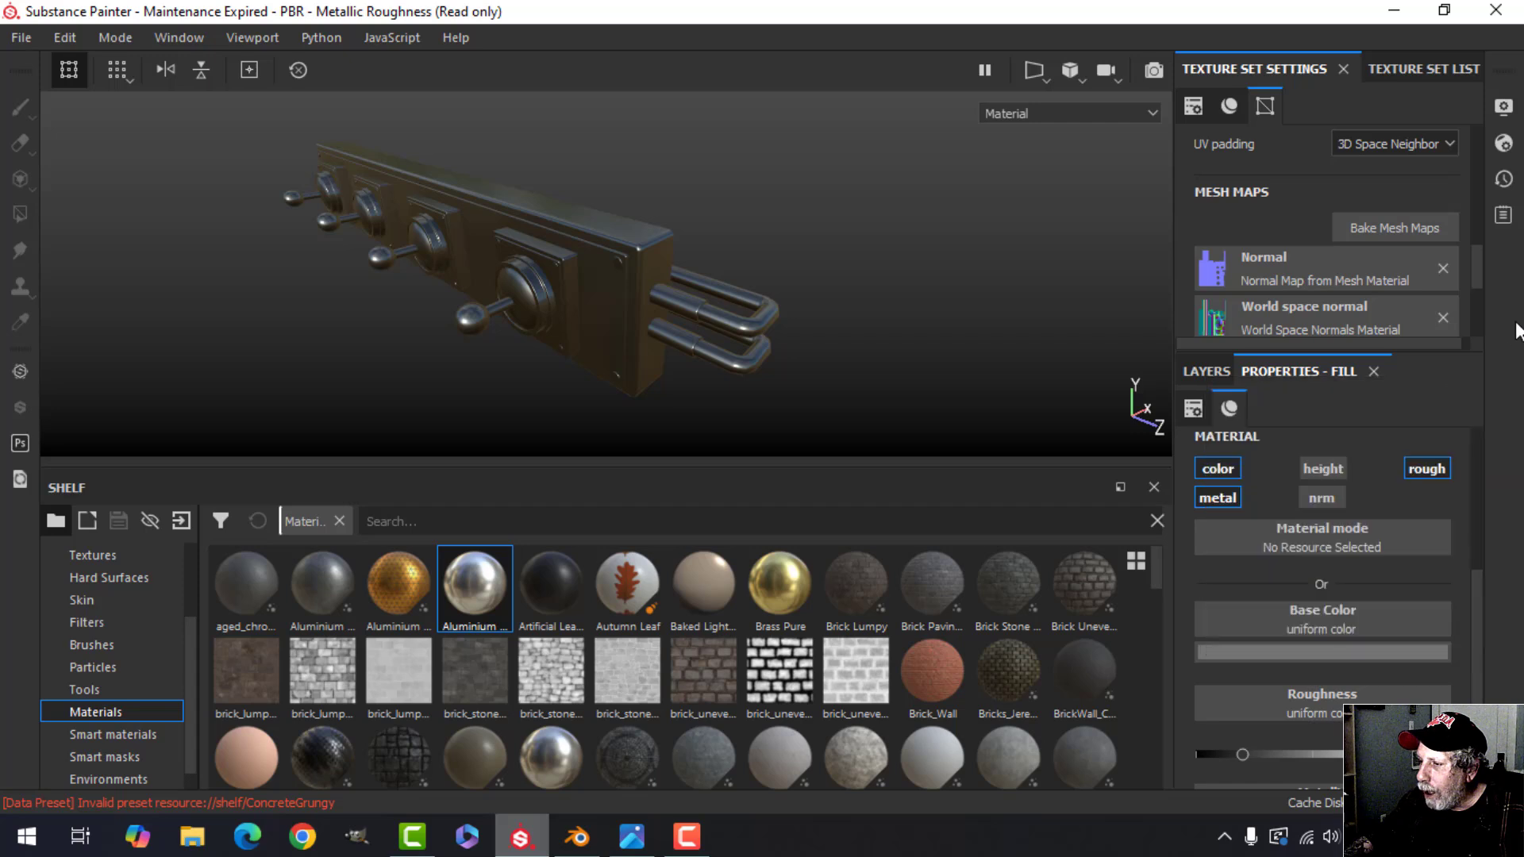
left_click_drag(1247, 755, 1293, 759)
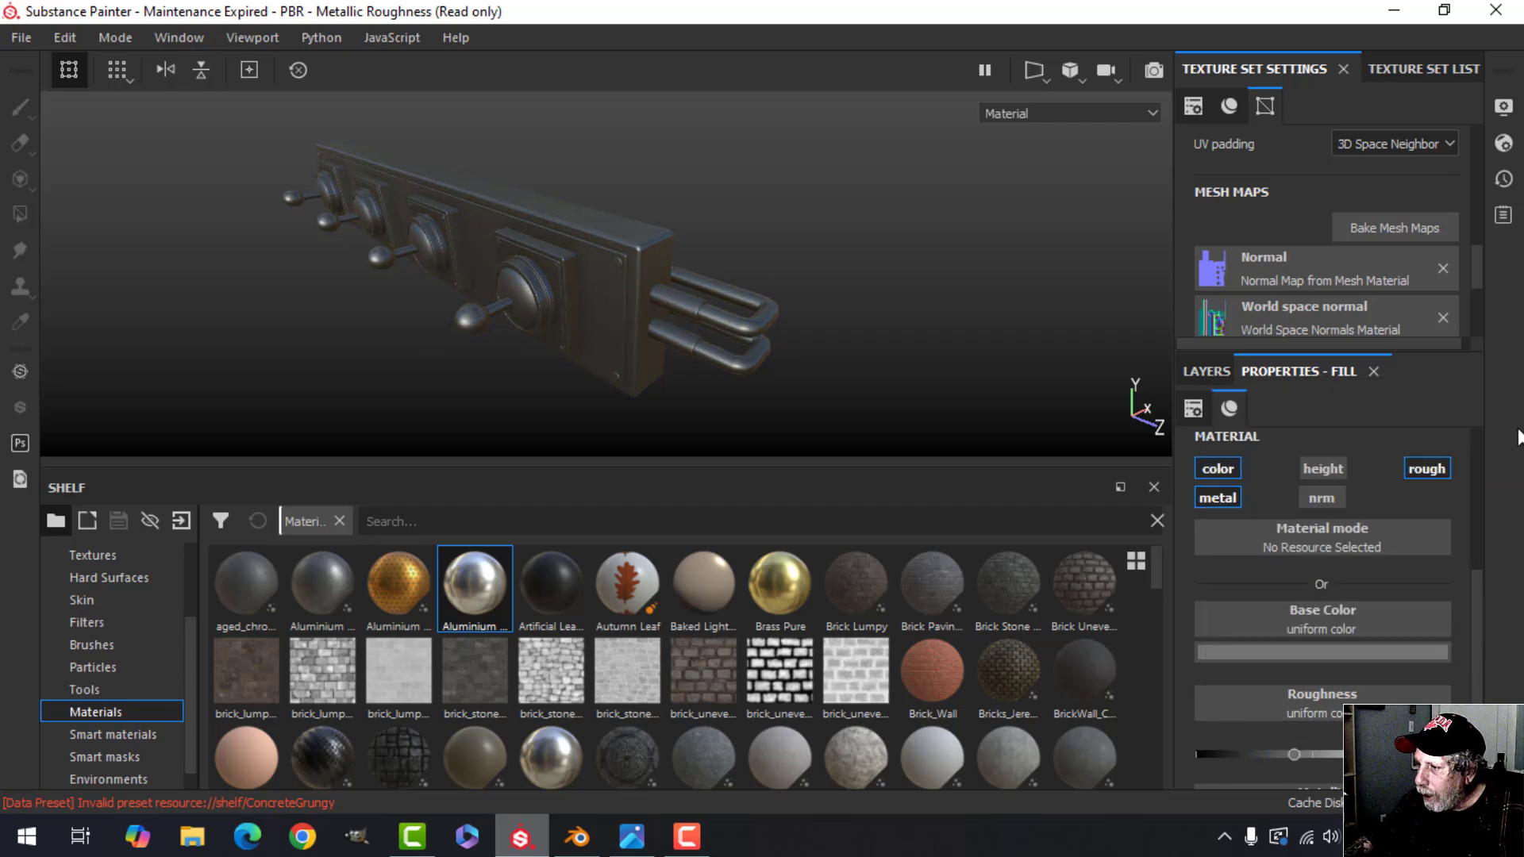
- Add a MatFinish Rough filter with its default parameters to the Aluminium Pure layer
left_click(1203, 373)
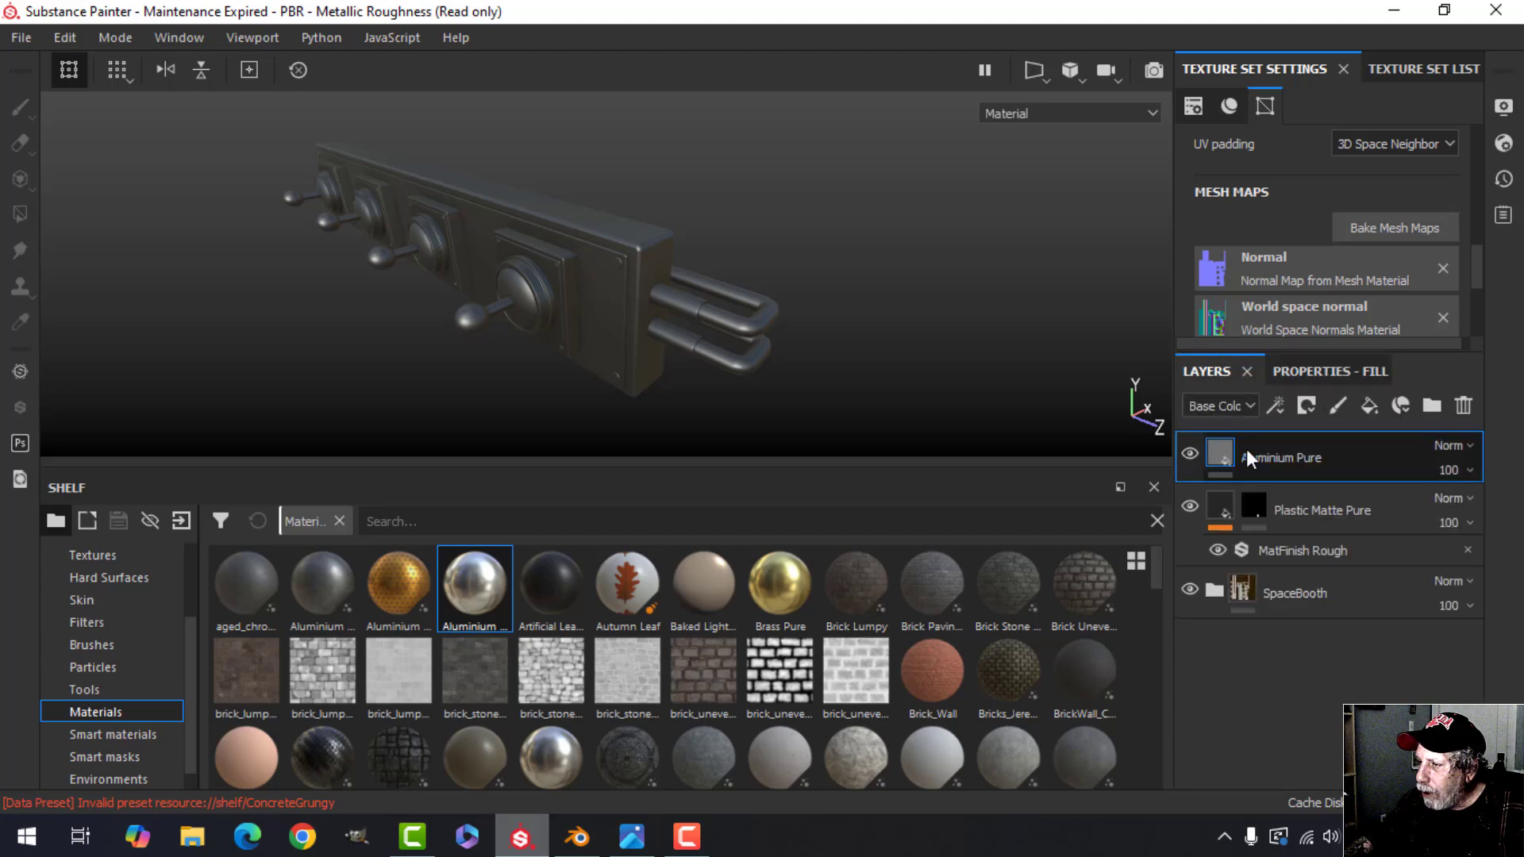
right_click(1213, 460)
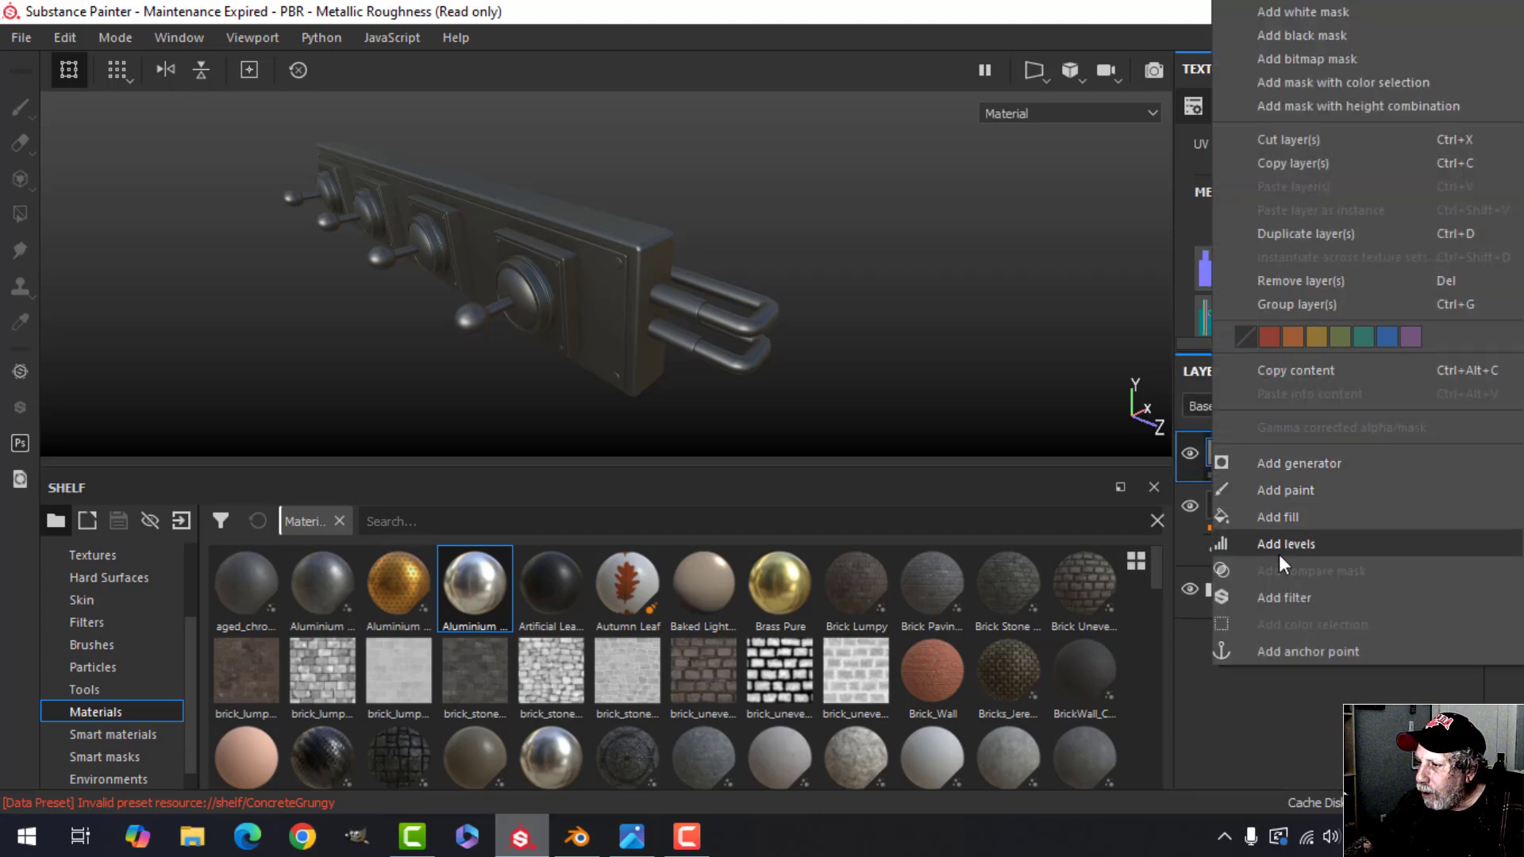
left_click(1292, 597)
left_click(1319, 472)
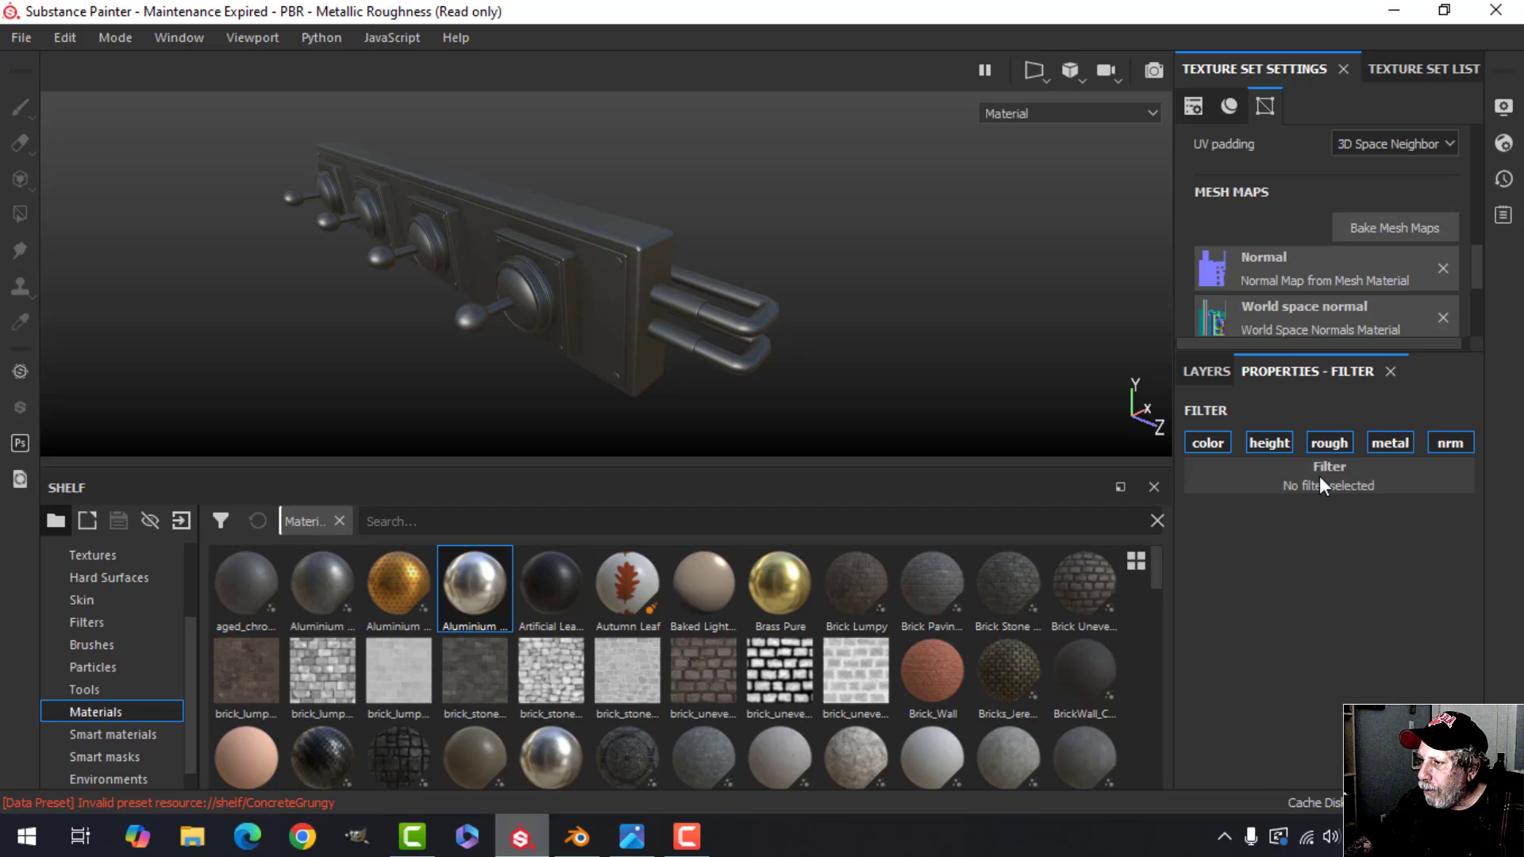
scroll(1405, 659, "down", 5)
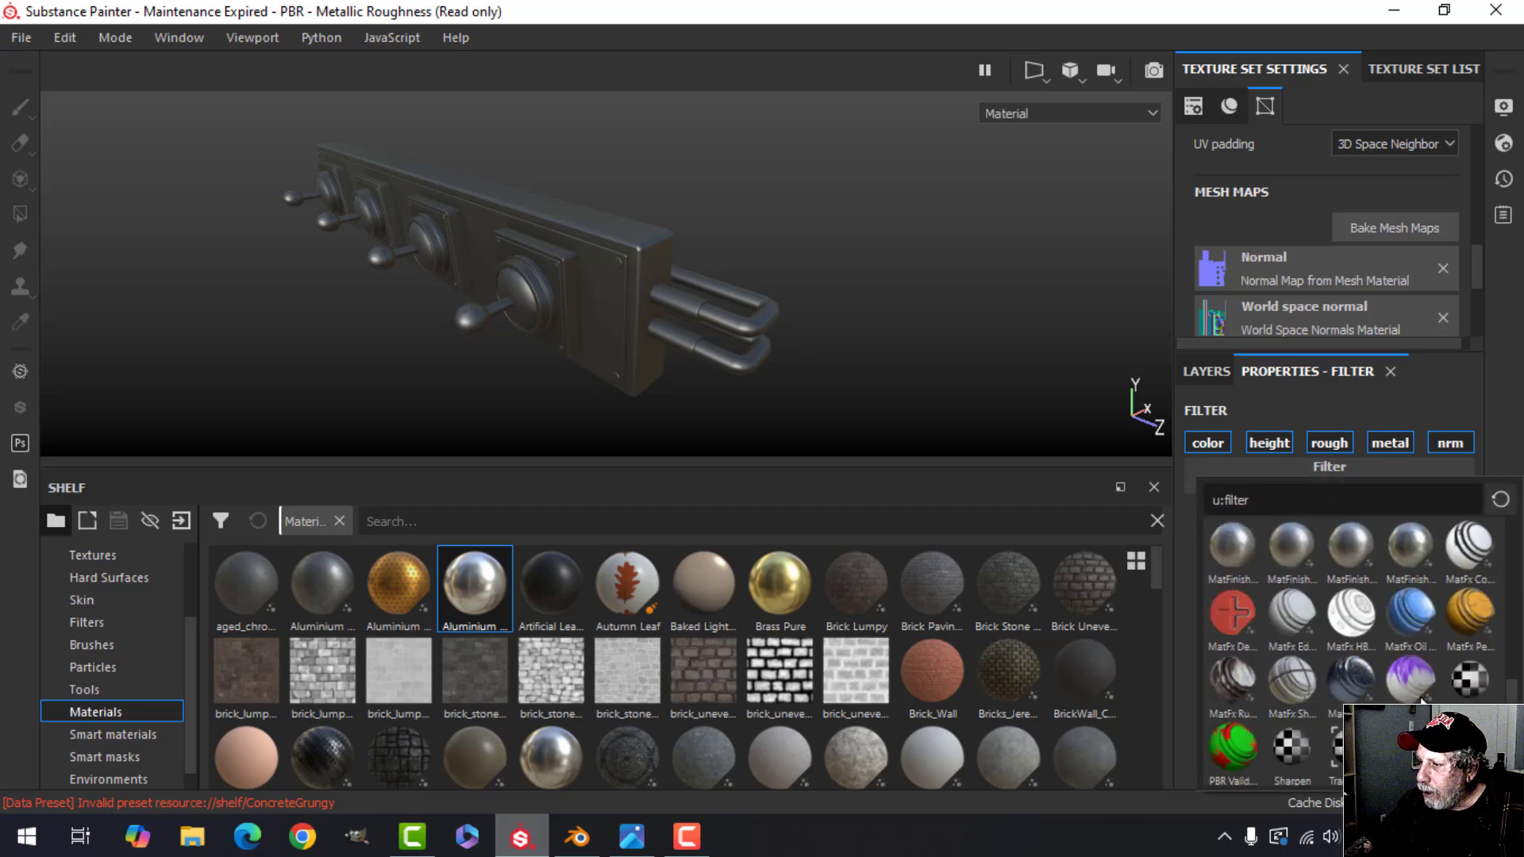
left_click(1406, 548)
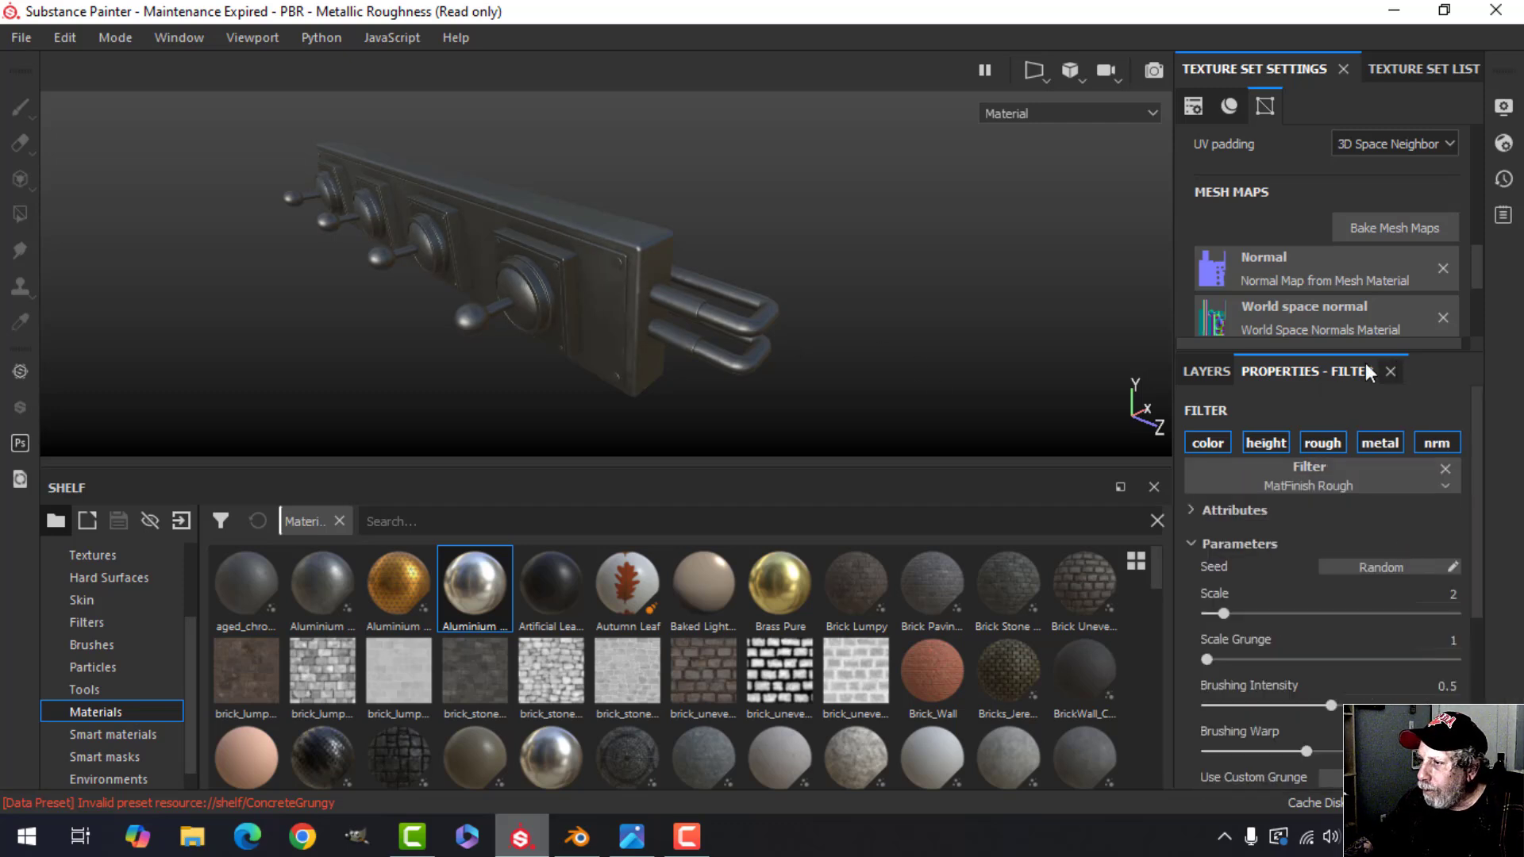
left_click(1206, 371)
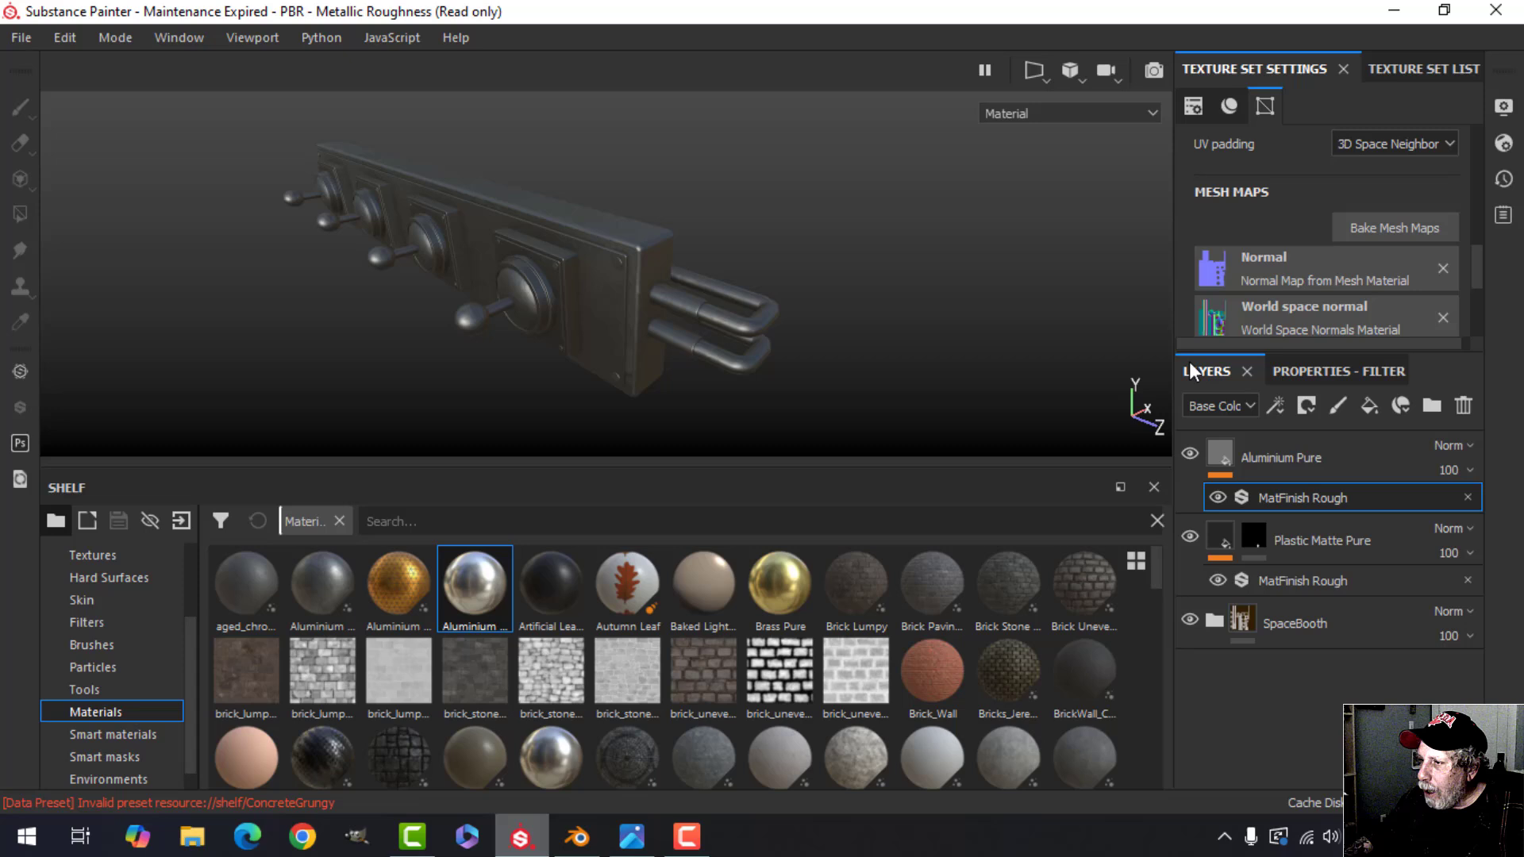
- Add a black mask to the Aluminium Pure layer, activate the Polygon Fill tool and show its fill settings
left_click(1225, 454)
left_click(1303, 405)
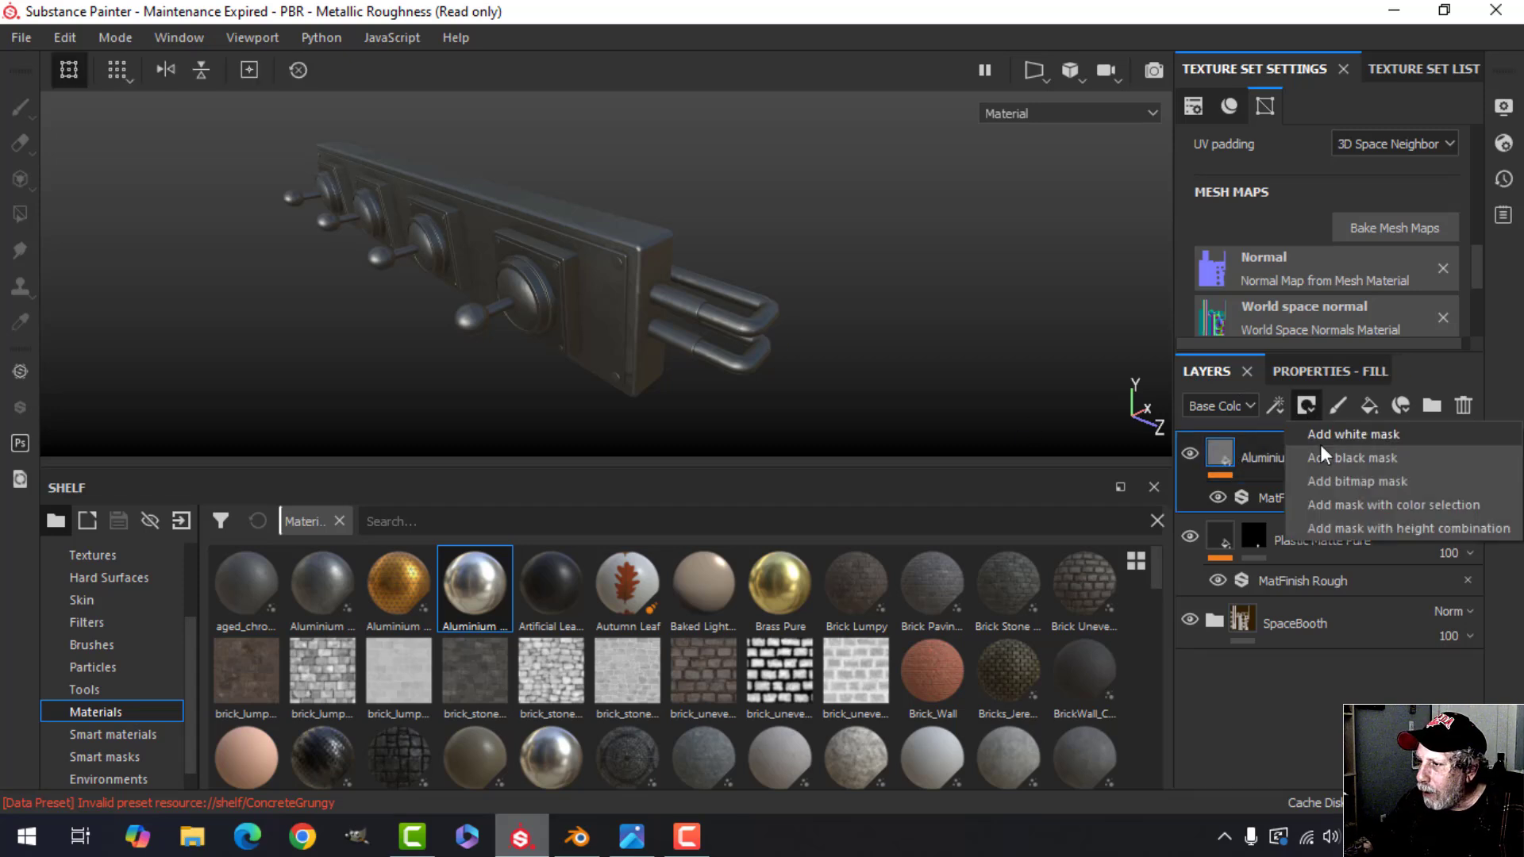
left_click(1320, 454)
left_click(19, 214)
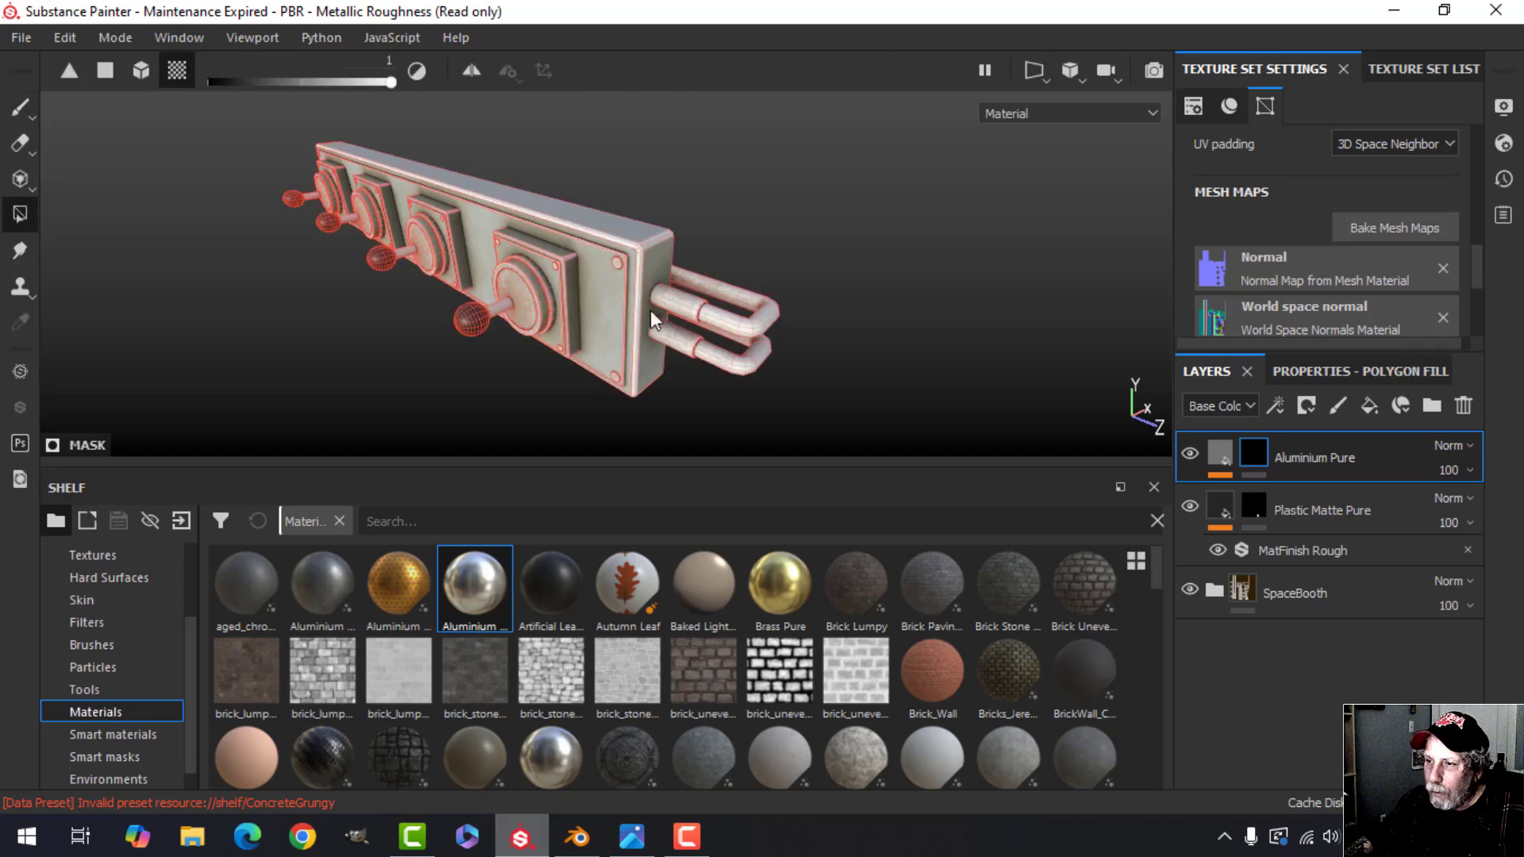
scroll(771, 320, "up", 2)
mouse_move(818, 311)
left_mouse_down("alt")
mouse_move(762, 328)
mouse_move(857, 298)
mouse_move(835, 308)
left_mouse_up("alt")
left_click(1349, 372)
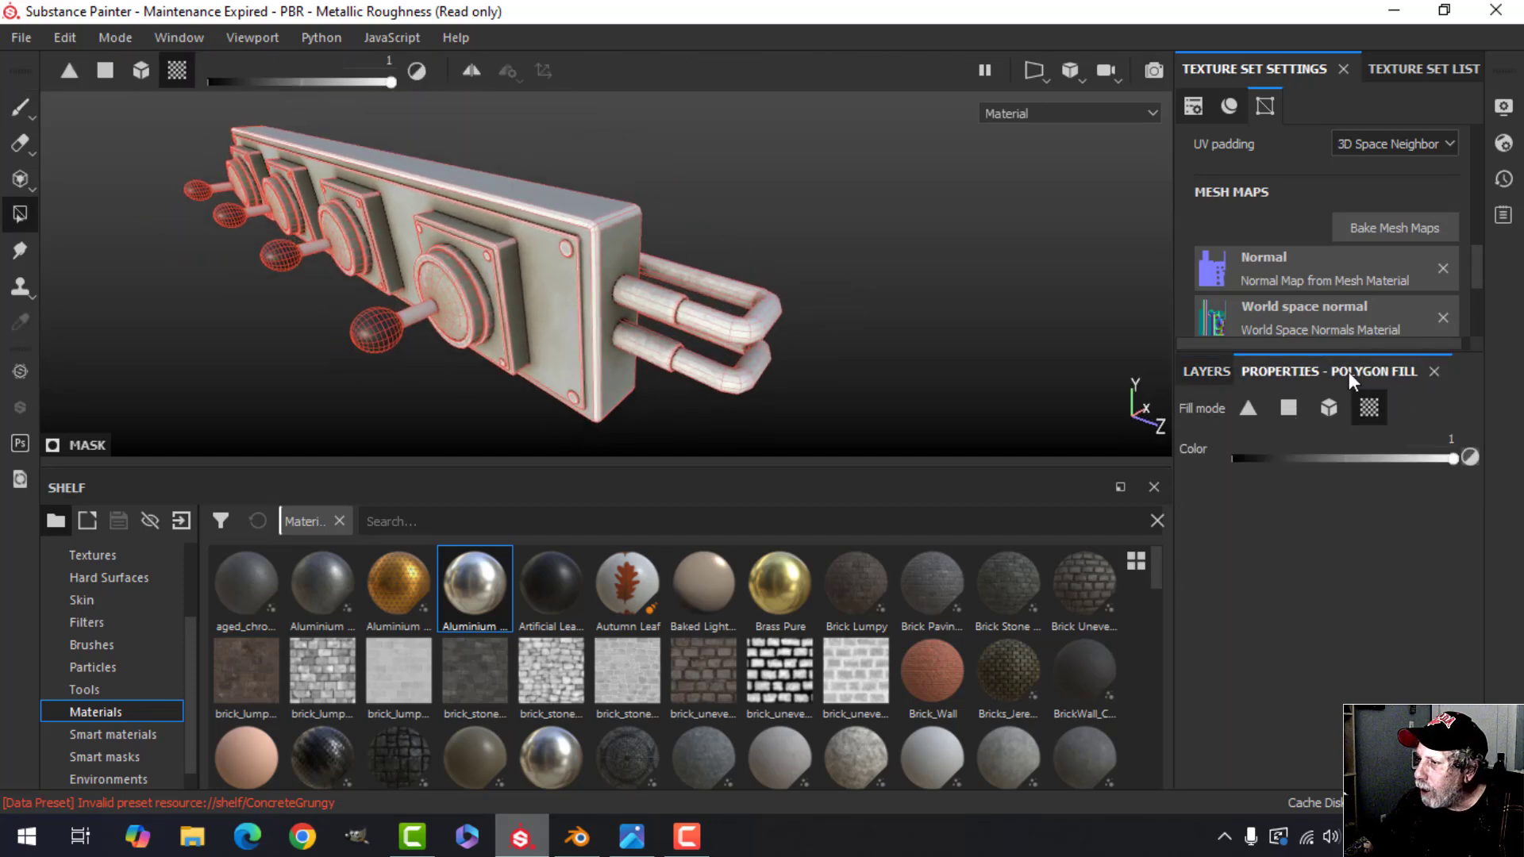
- Reveal the Aluminium Pure layer on both bent pipe handles by filling their meshes in the mask, then return to the Paint tool
left_click(1326, 407)
left_click(705, 316)
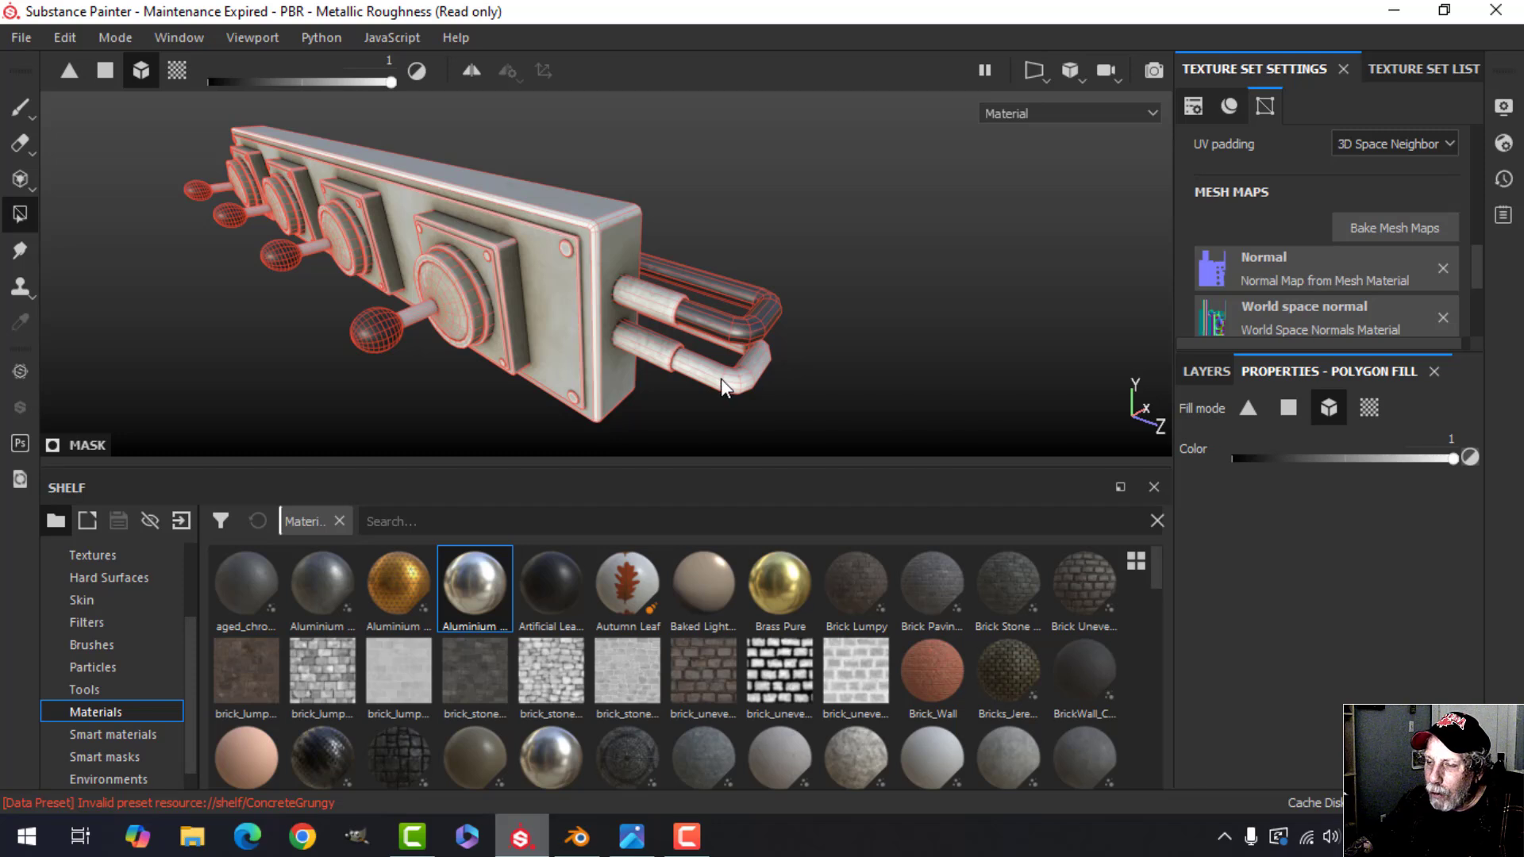
left_click(19, 106)
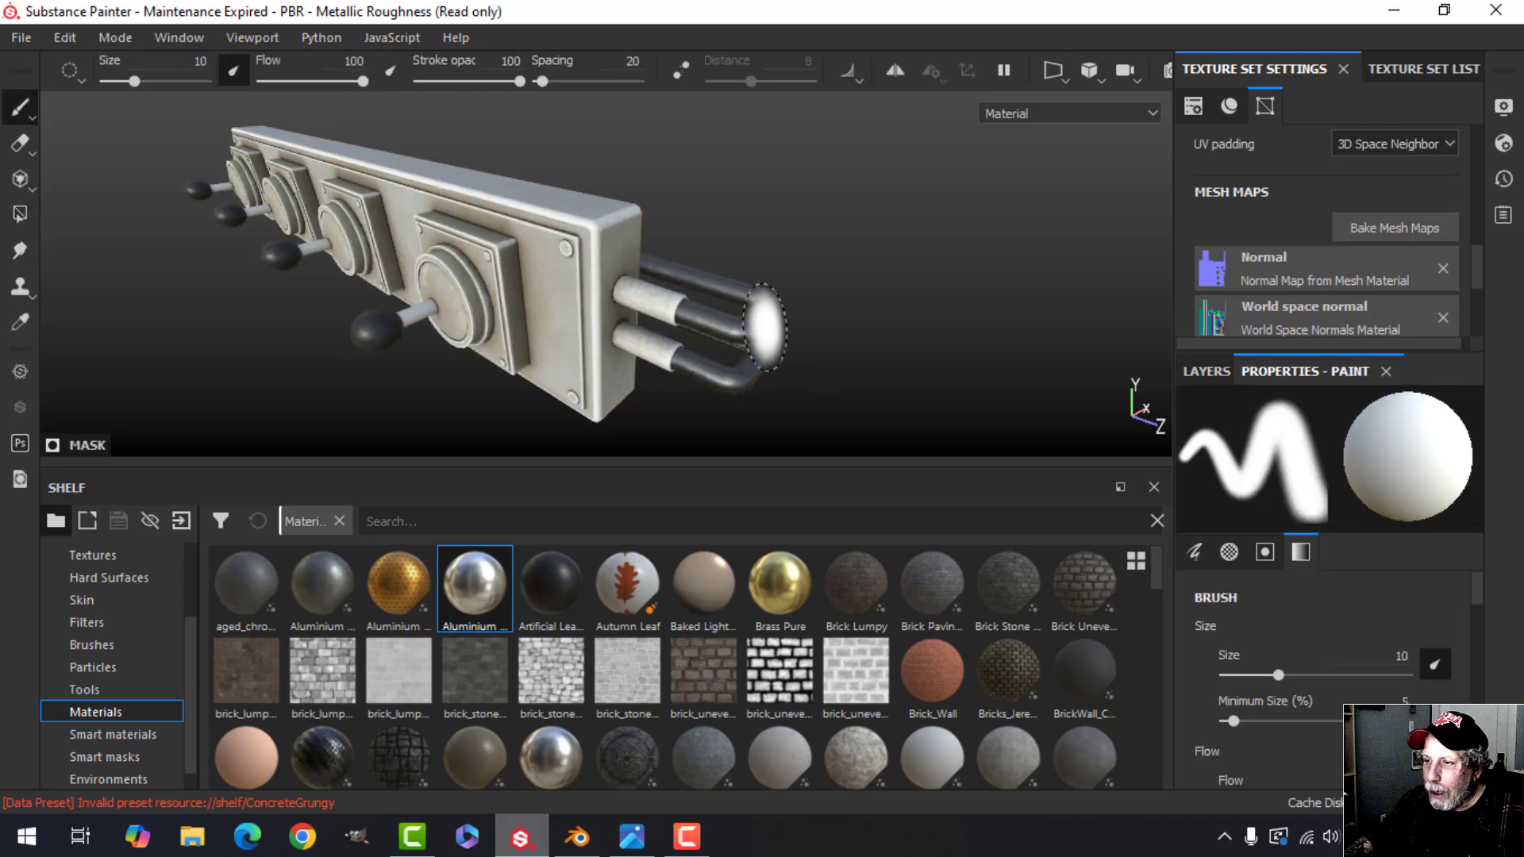
left_click_drag(698, 301, 762, 309, "alt")
- Lighten the Aluminium Pure layer's base color to a gray with value 0.264
left_click(1193, 371)
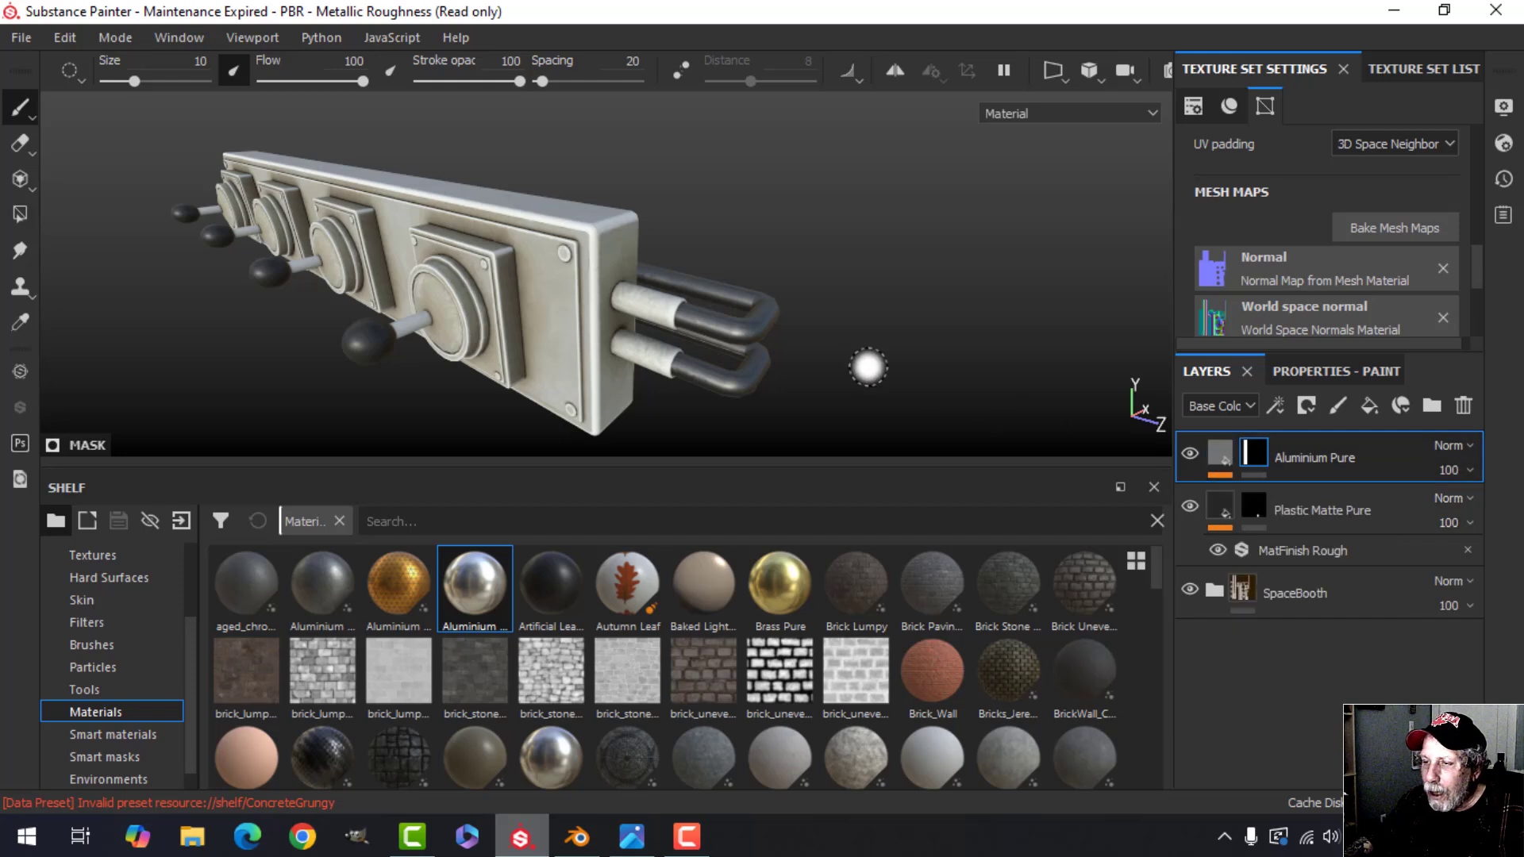
mouse_move(782, 343)
left_mouse_down("alt")
mouse_move(698, 374)
mouse_move(788, 316)
mouse_move(817, 338)
left_mouse_up("alt")
scroll(764, 370, "down", 3)
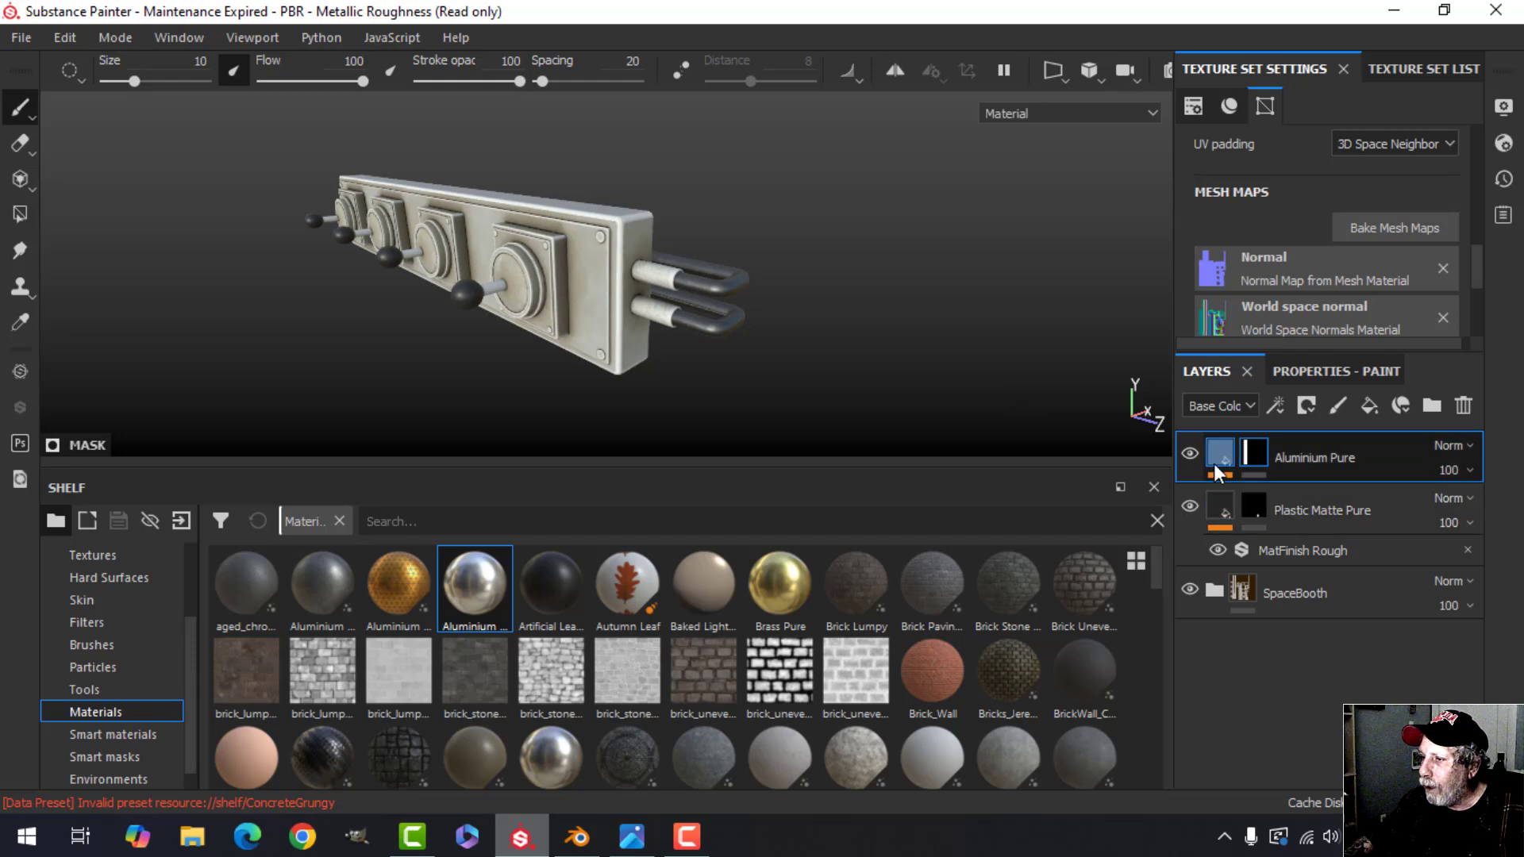
left_click(1218, 458)
left_click(1308, 374)
left_click(1384, 631)
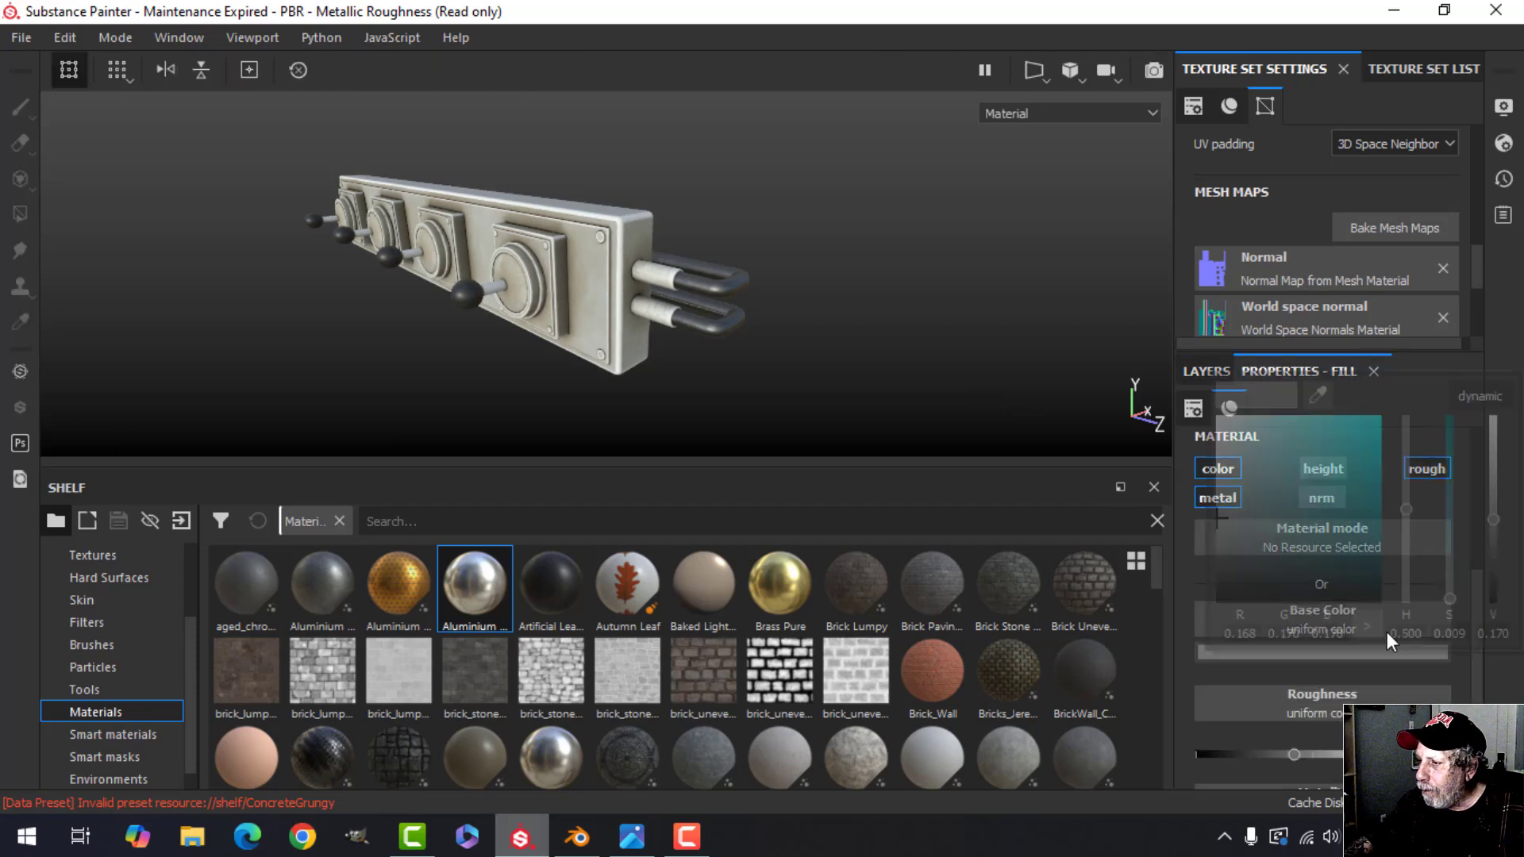
left_click_drag(1492, 524, 1493, 505)
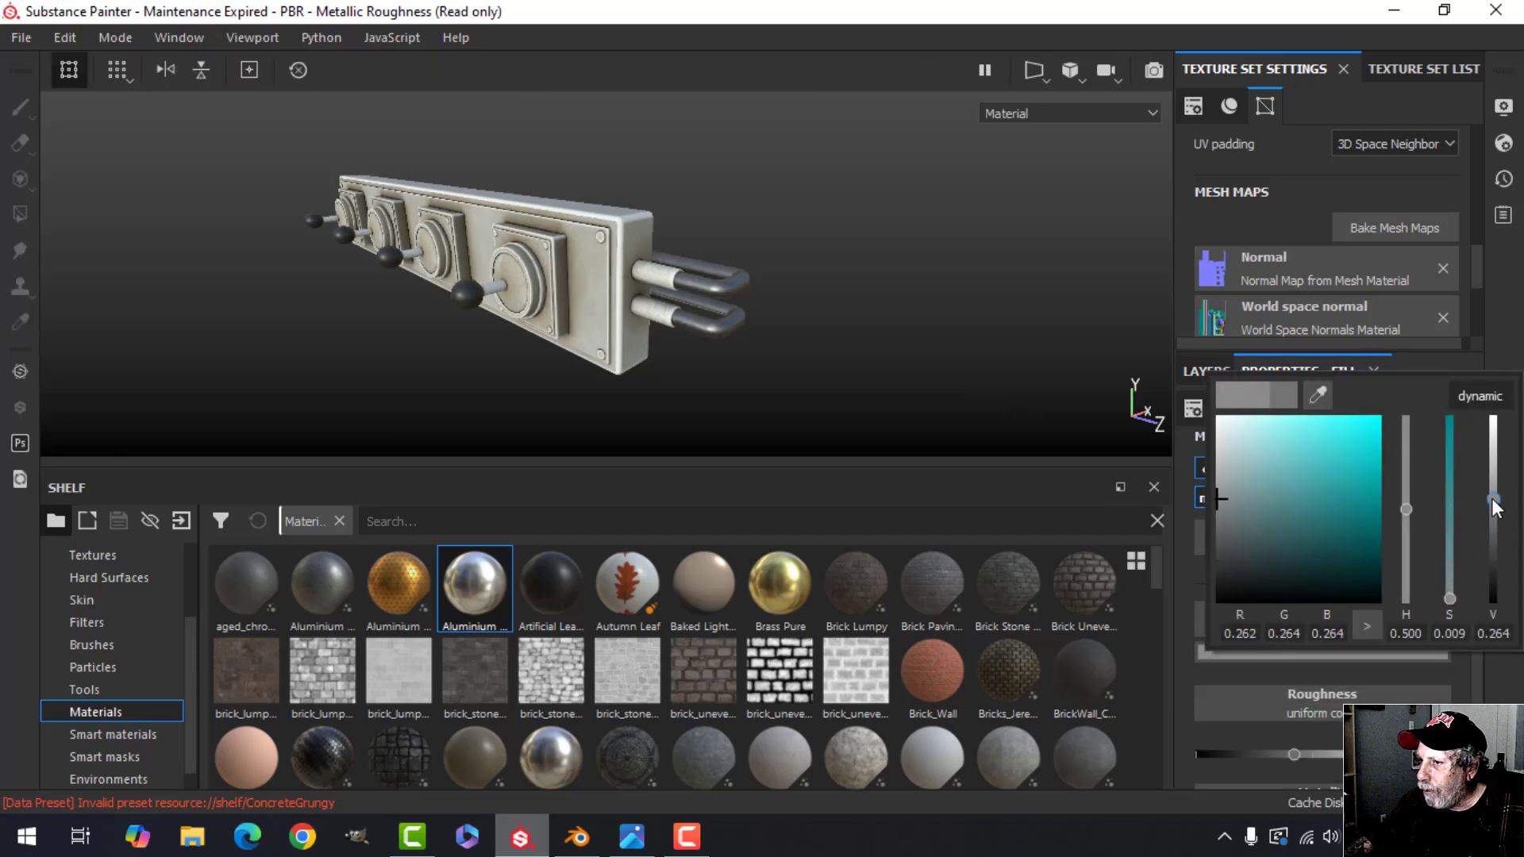
- Examine the finished materials on the panel, ball knobs and pipe handles from several angles, with the interface panels hidden
scroll(560, 333, "up", 5)
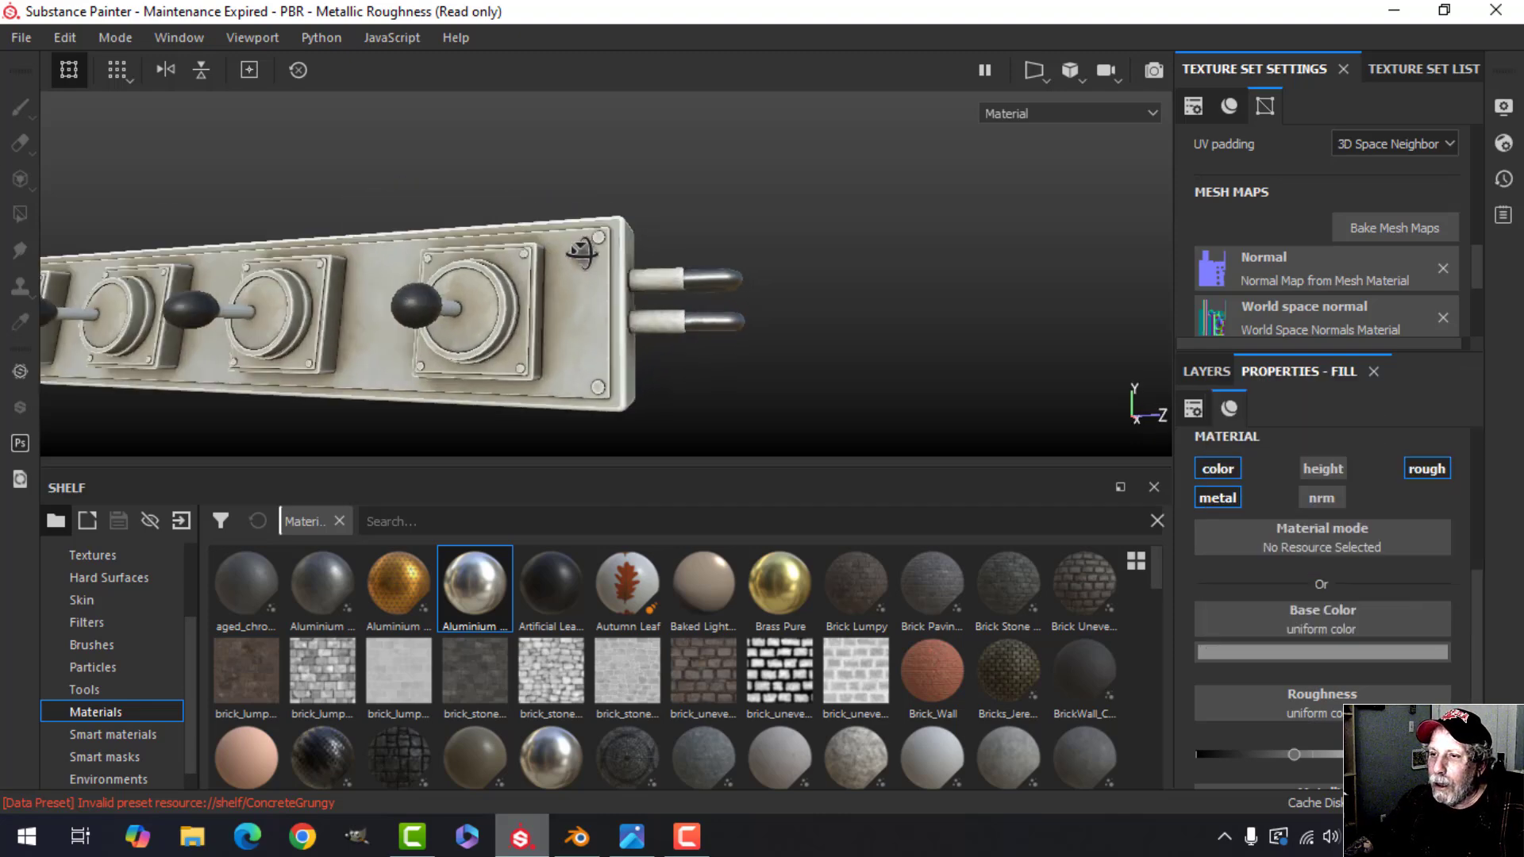
scroll(561, 322, "down", 2)
left_click_drag(560, 322, 591, 265, "alt")
scroll(578, 312, "down", 2)
scroll(489, 318, "down", 2)
scroll(782, 295, "up", 2)
mouse_move(782, 295)
left_mouse_down("alt")
mouse_move(740, 311)
mouse_move(788, 303)
left_mouse_up("alt")
key("Tab")
mouse_move(885, 388)
left_mouse_down("alt")
mouse_move(834, 278)
mouse_move(929, 324)
mouse_move(908, 393)
left_mouse_up("alt")
- Compare the SciFi White smart material reference image with the textured panel, switching through Blender back to Substance Painter to examine the model
left_click(631, 836)
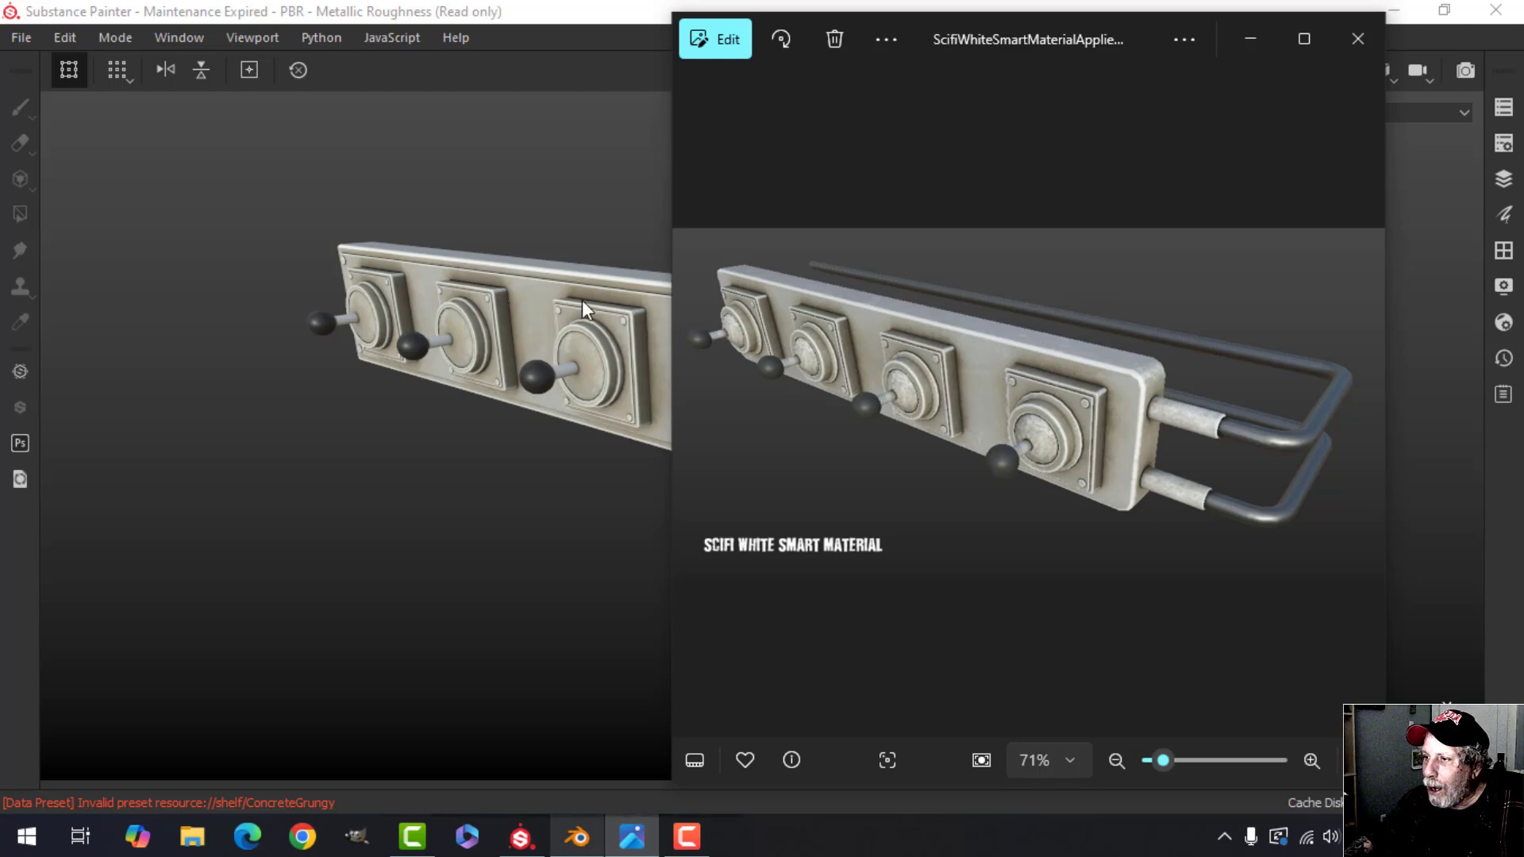
left_click(577, 836)
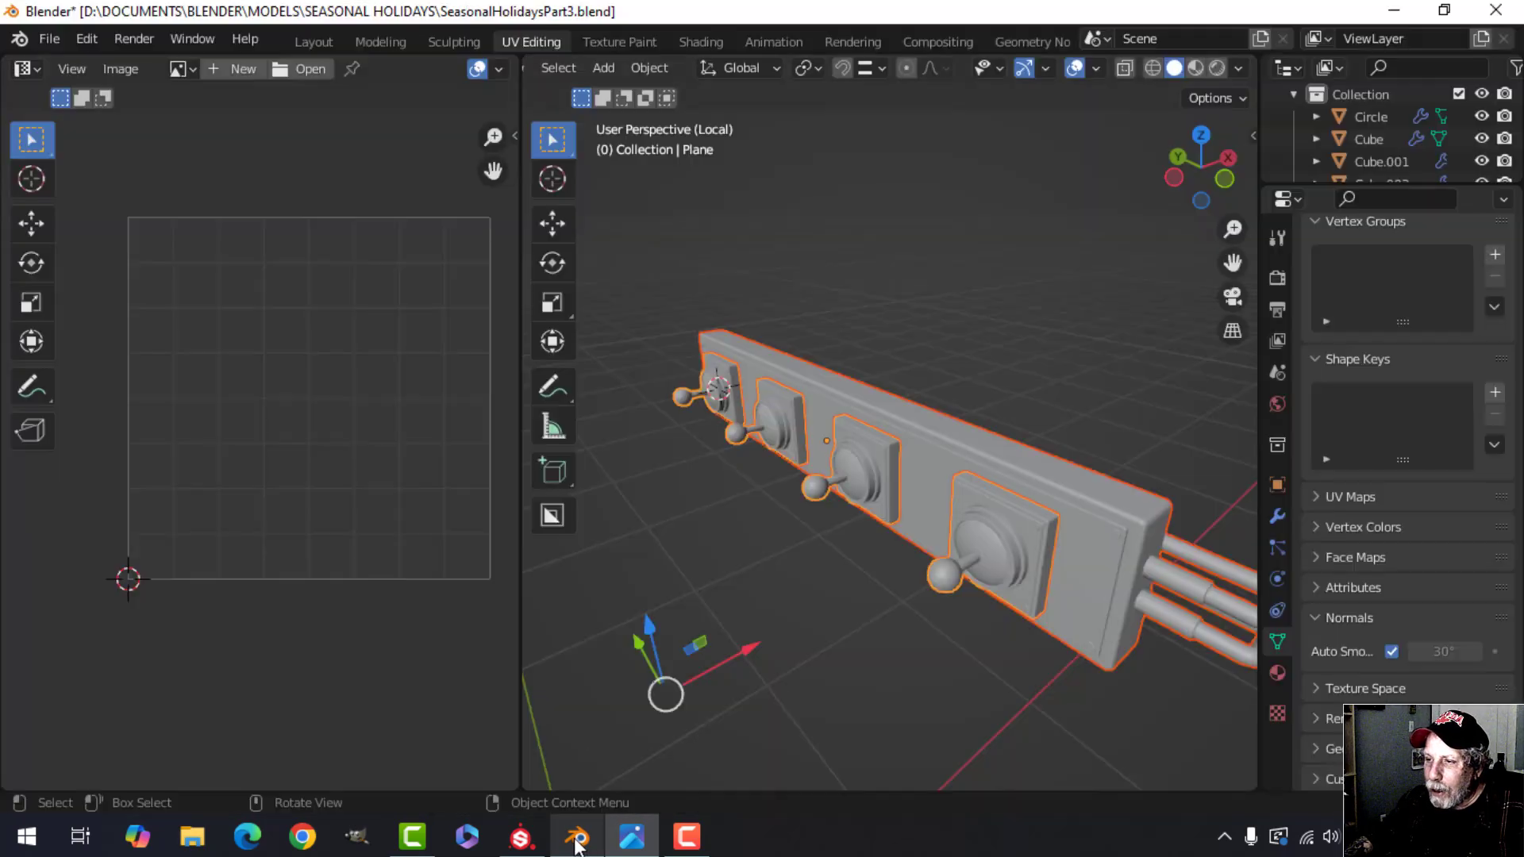
left_click(525, 841)
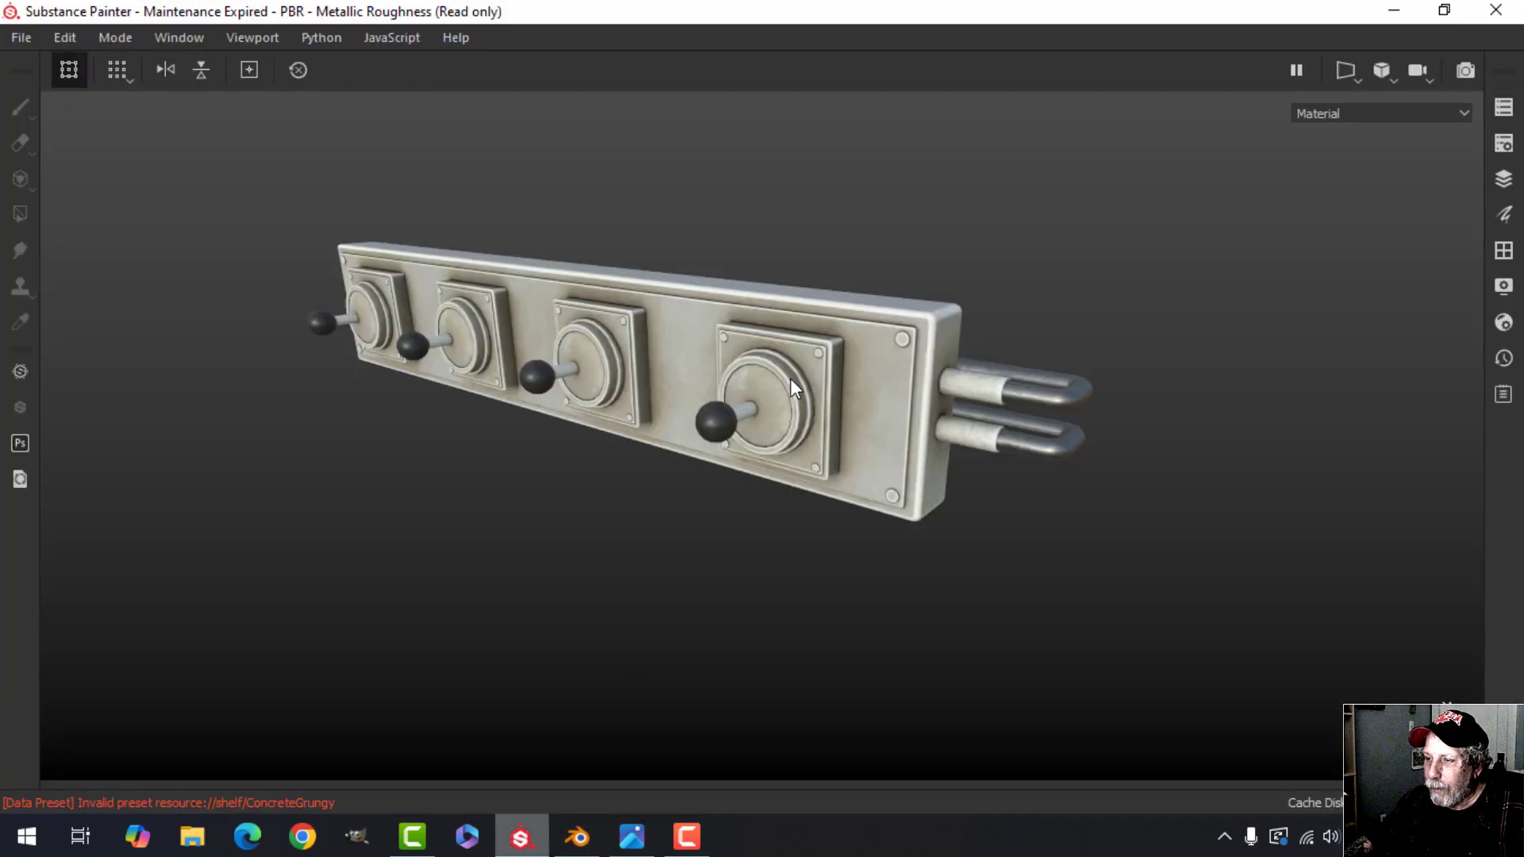
mouse_move(791, 379)
left_mouse_down("alt")
mouse_move(767, 430)
mouse_move(788, 388)
left_mouse_up("alt")
left_click_drag(738, 470, 772, 433, "alt")
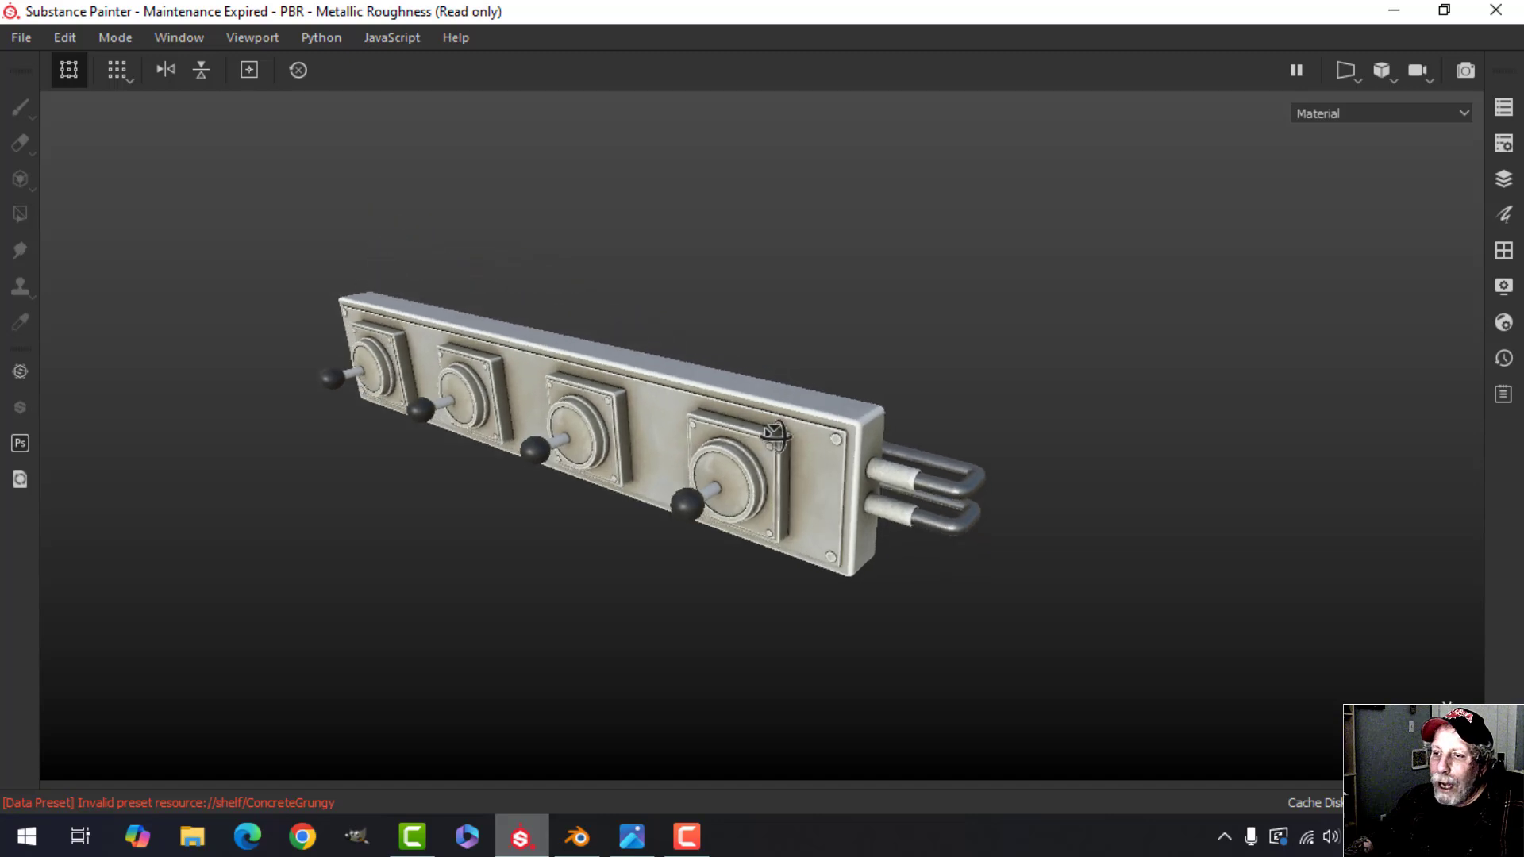
scroll(742, 464, "up", 1)
middle_click_drag(704, 488, 722, 479, "alt")
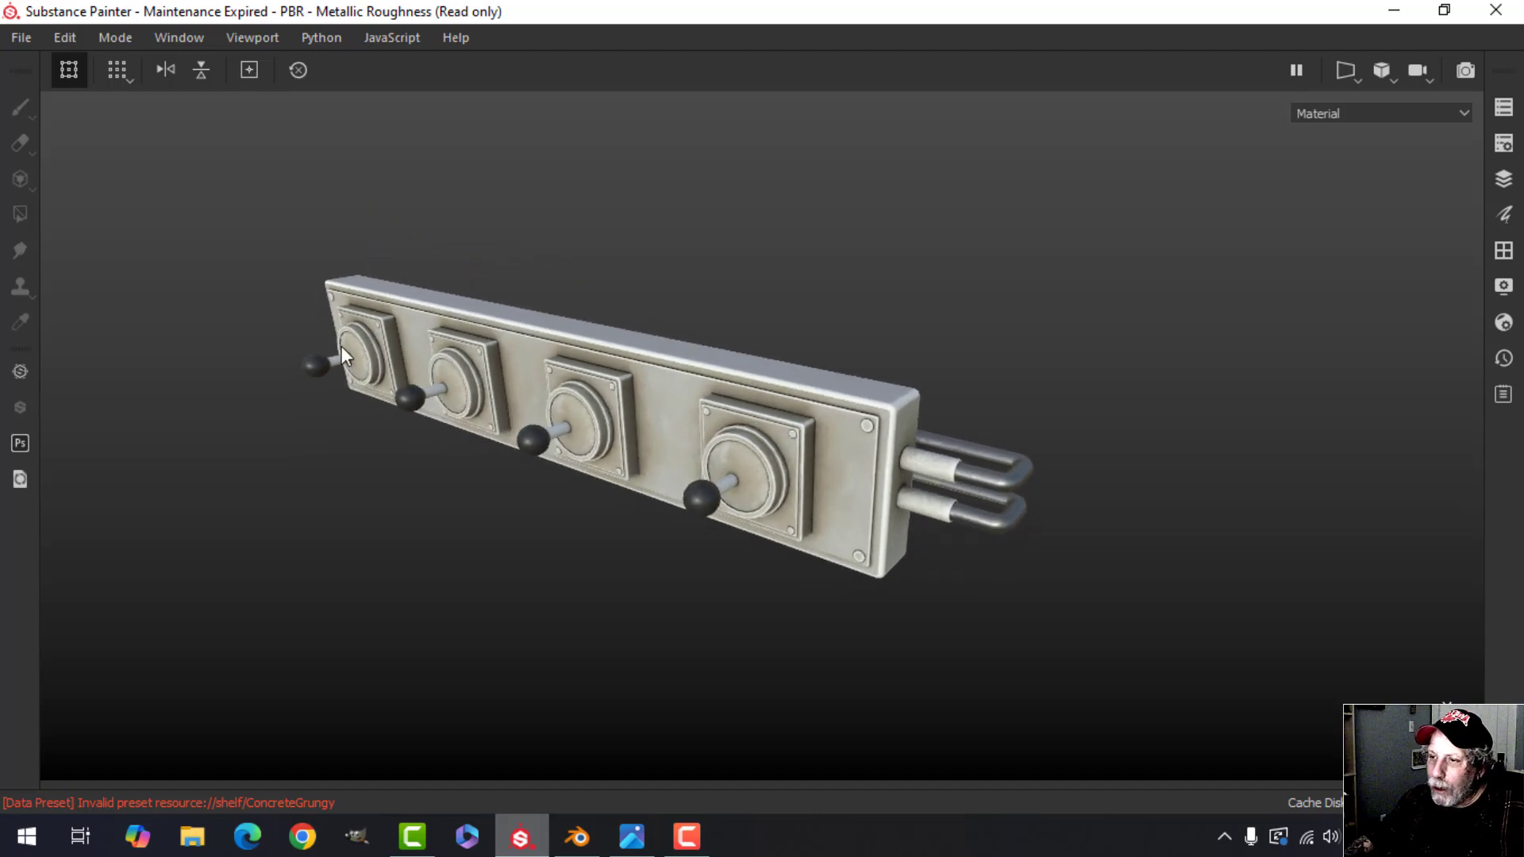